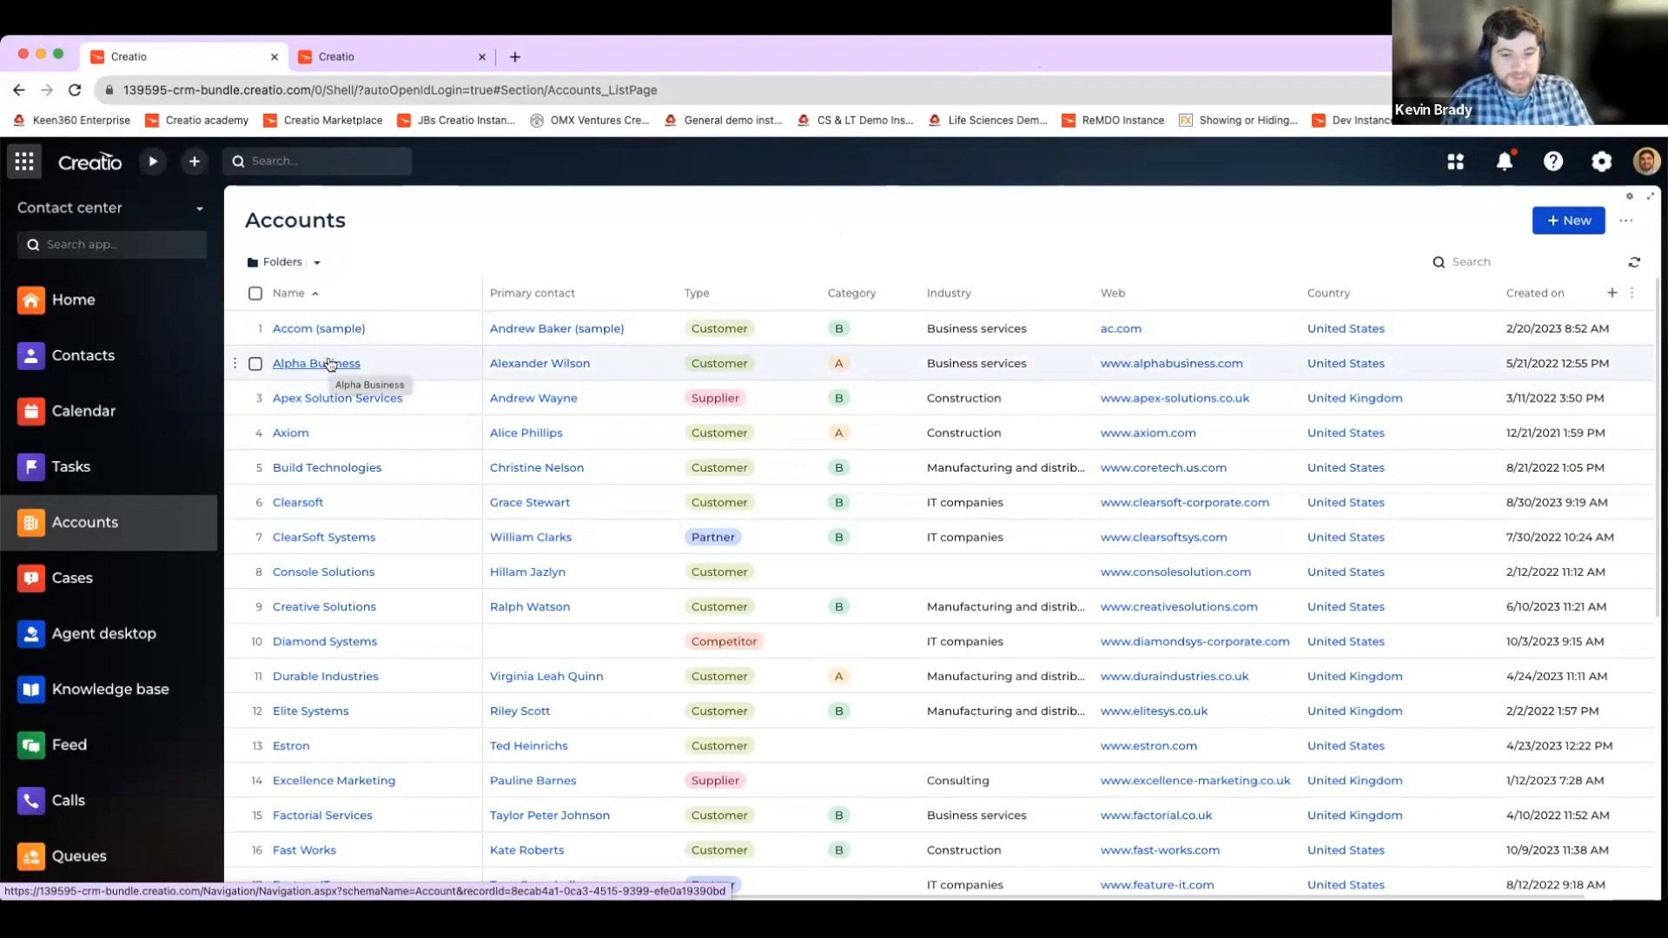
# Step: Open the Alpha Business account and start editing its form page in the page designer with the element settings collapsed
pyautogui.click(330, 363)
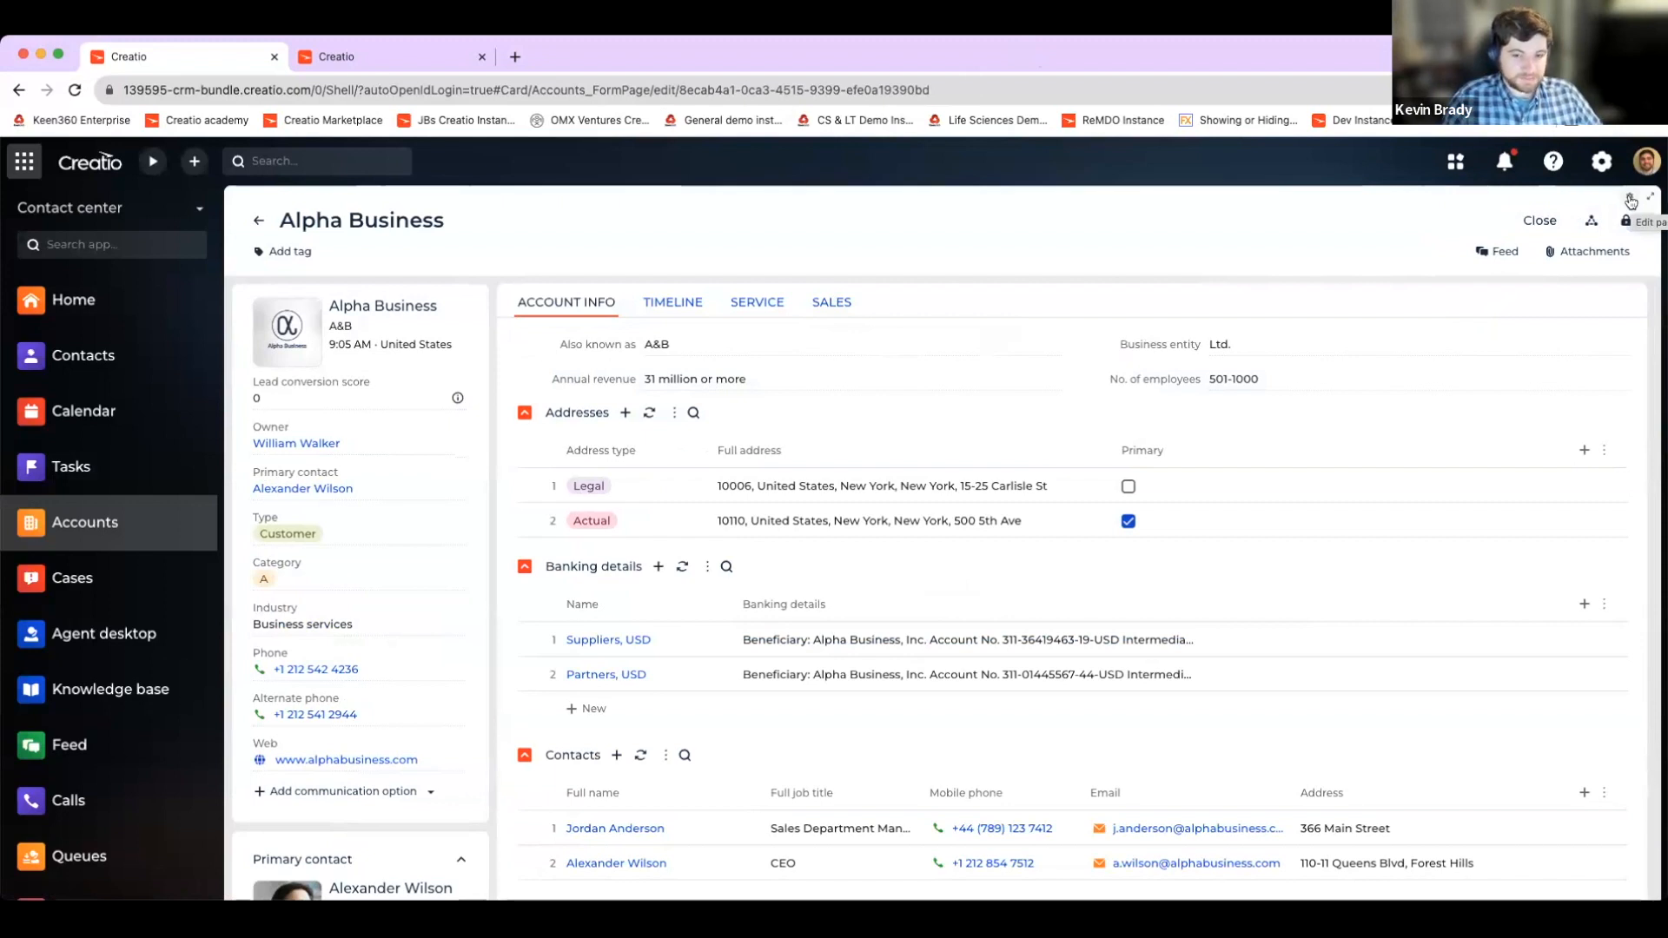
pyautogui.click(1631, 201)
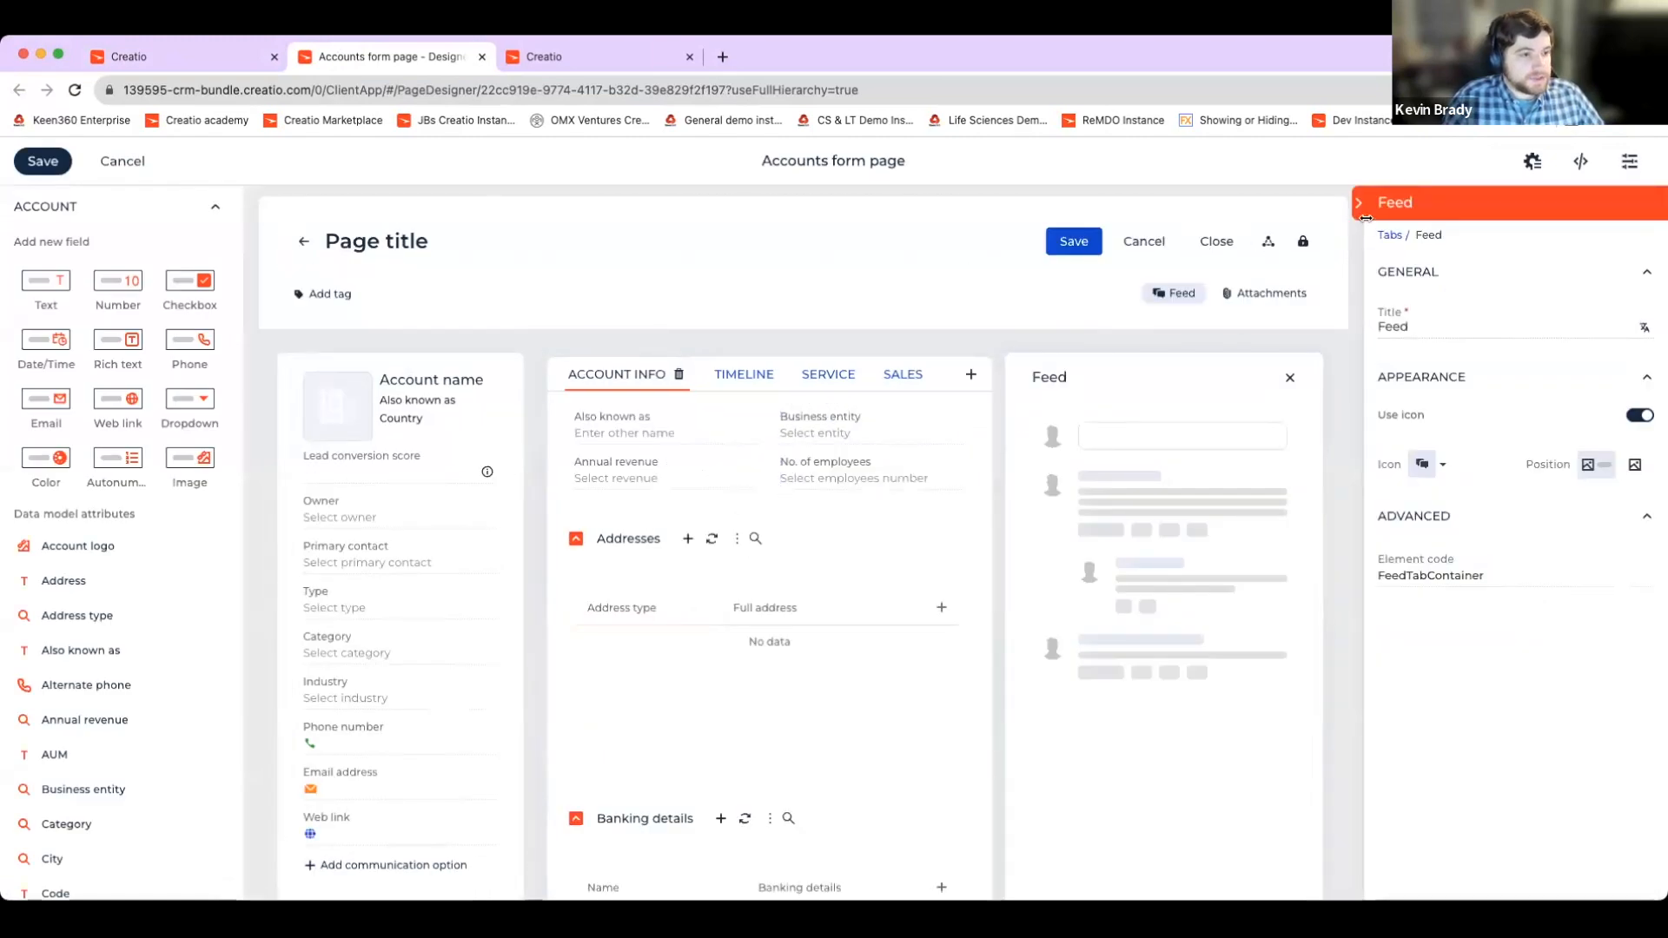
pyautogui.click(1357, 206)
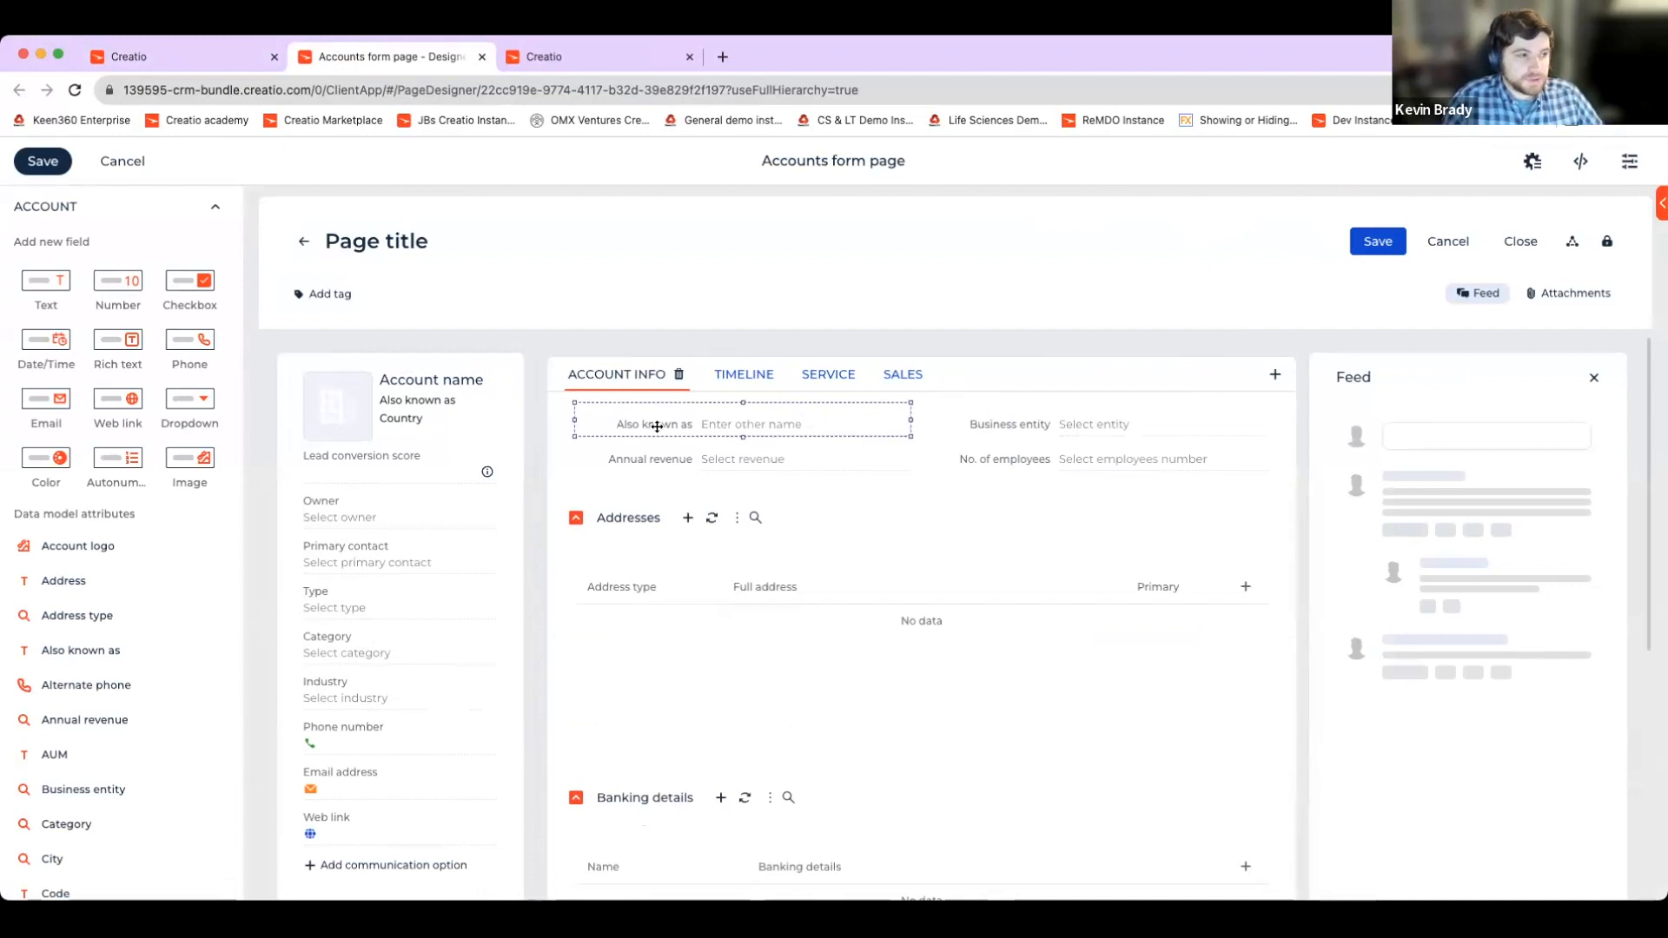
# Step: Open the Owner field's settings and review its visible and hidden options
pyautogui.click(414, 511)
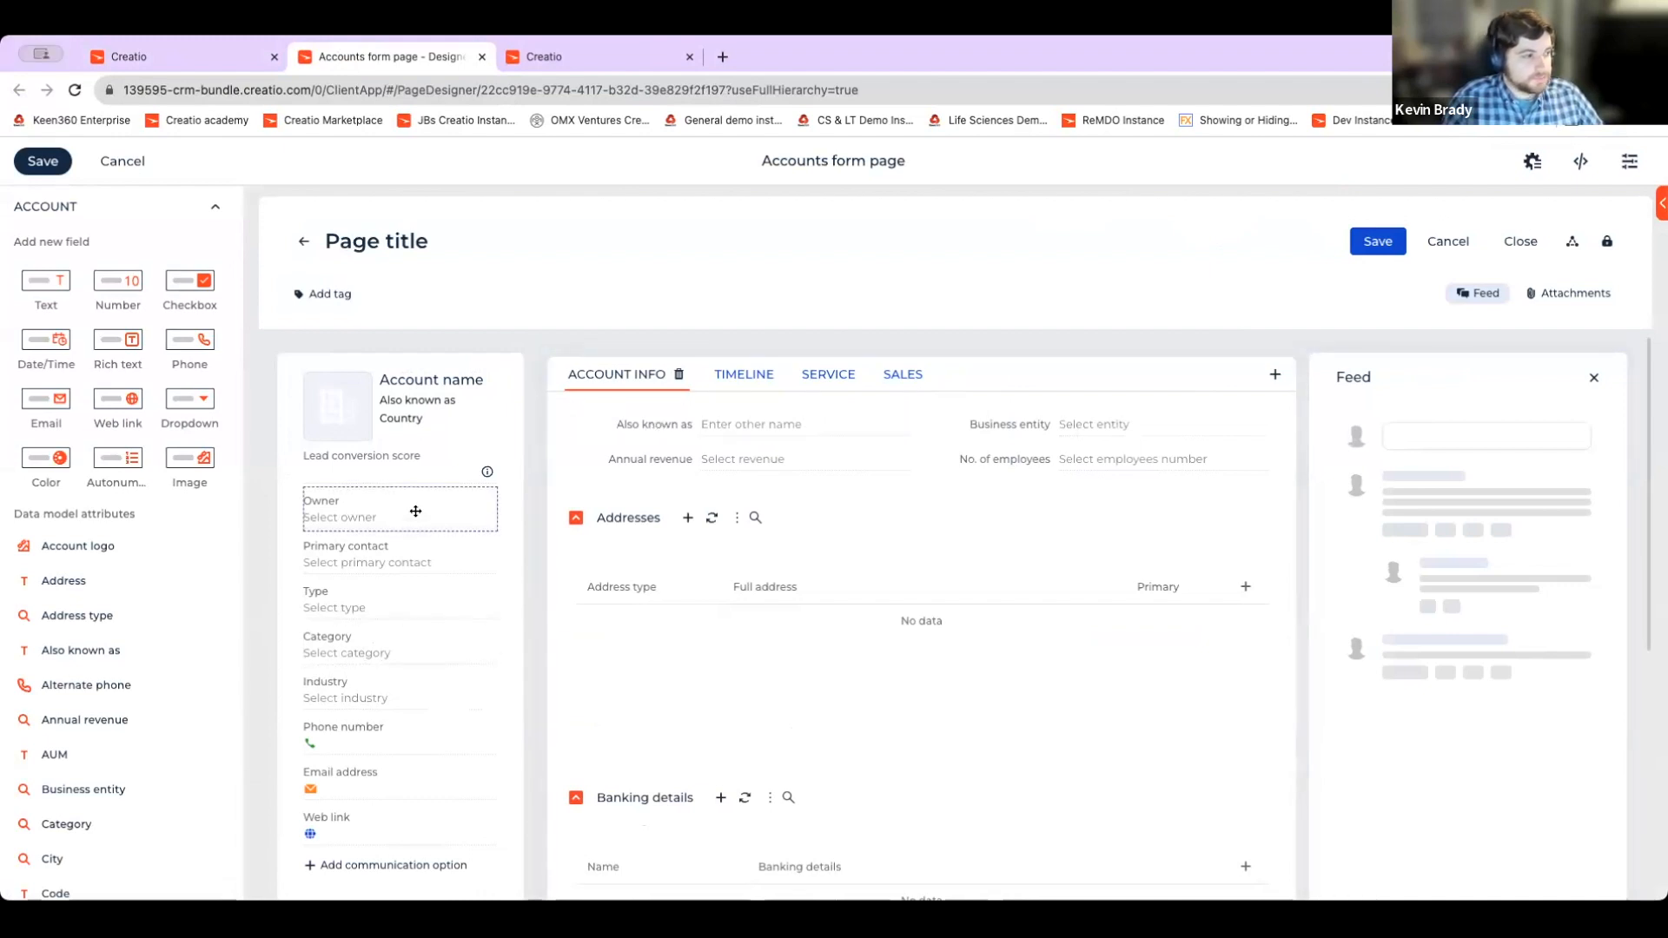
pyautogui.click(458, 522)
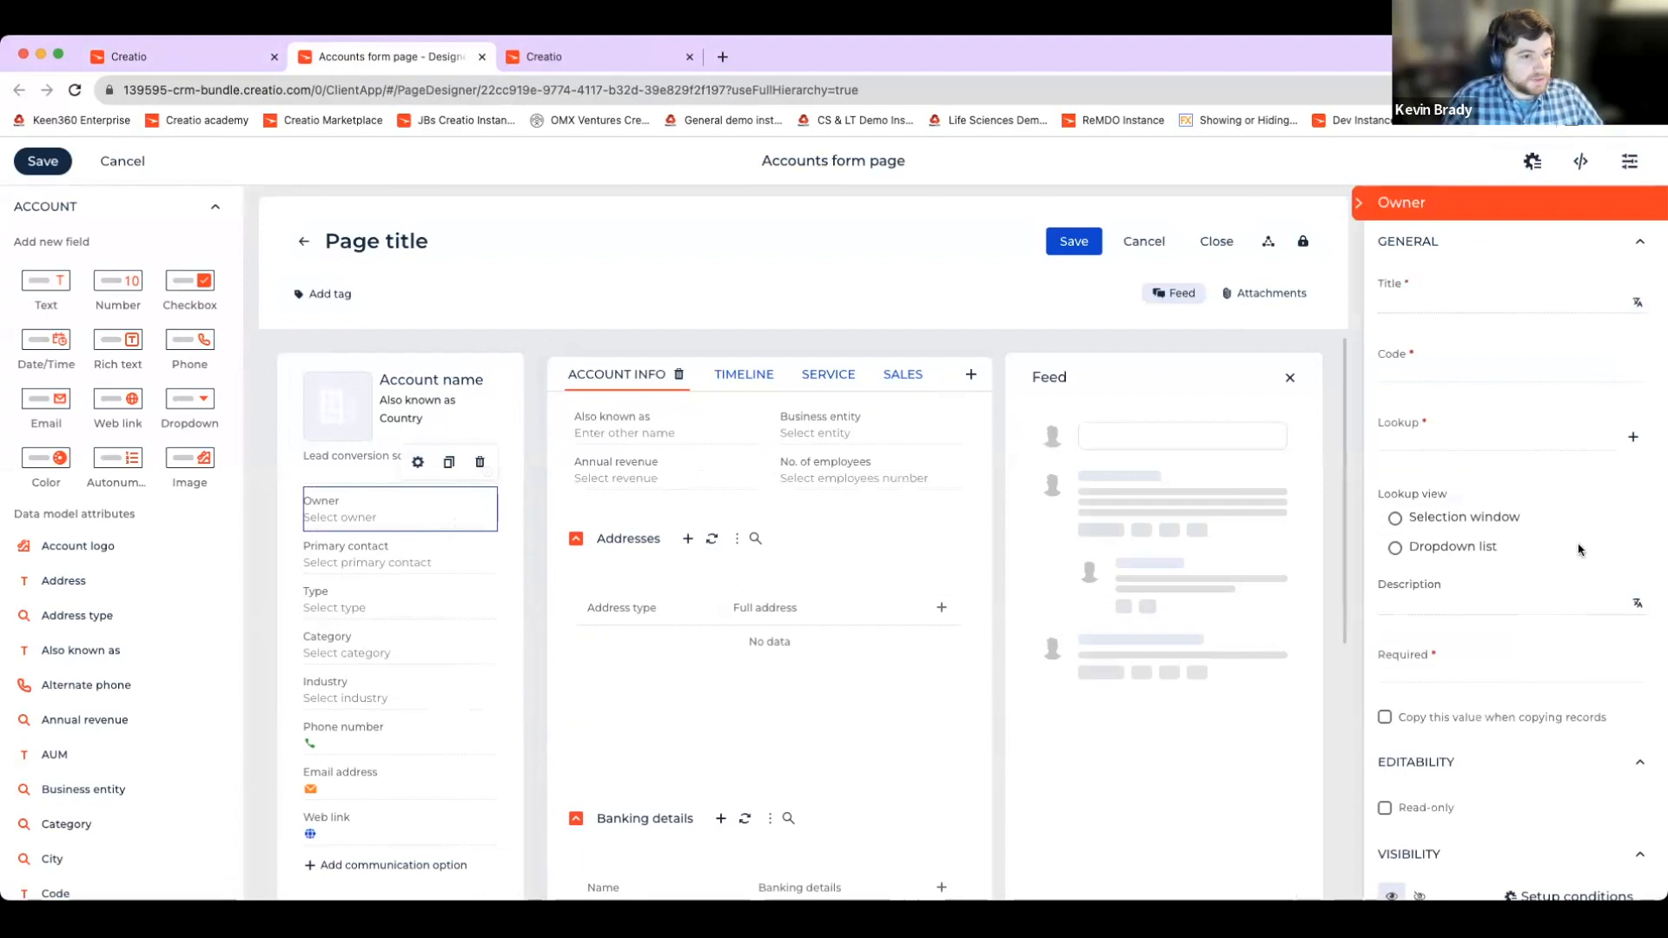
pyautogui.scroll(-5, 1545, 600)
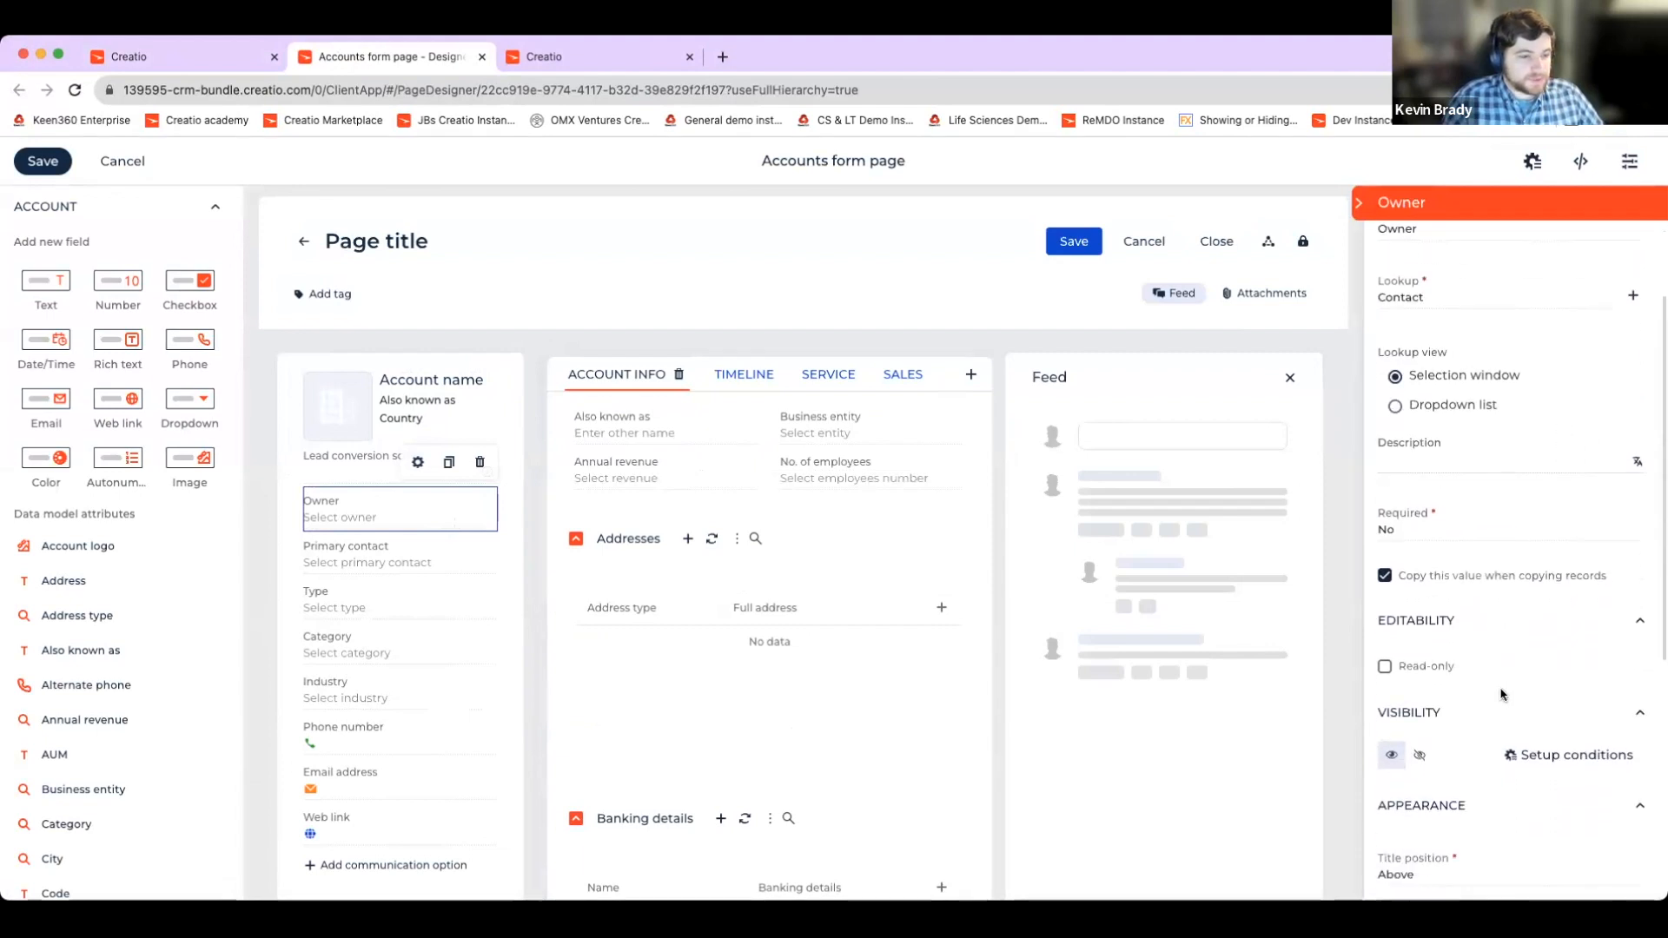
pyautogui.click(1417, 702)
pyautogui.click(1394, 696)
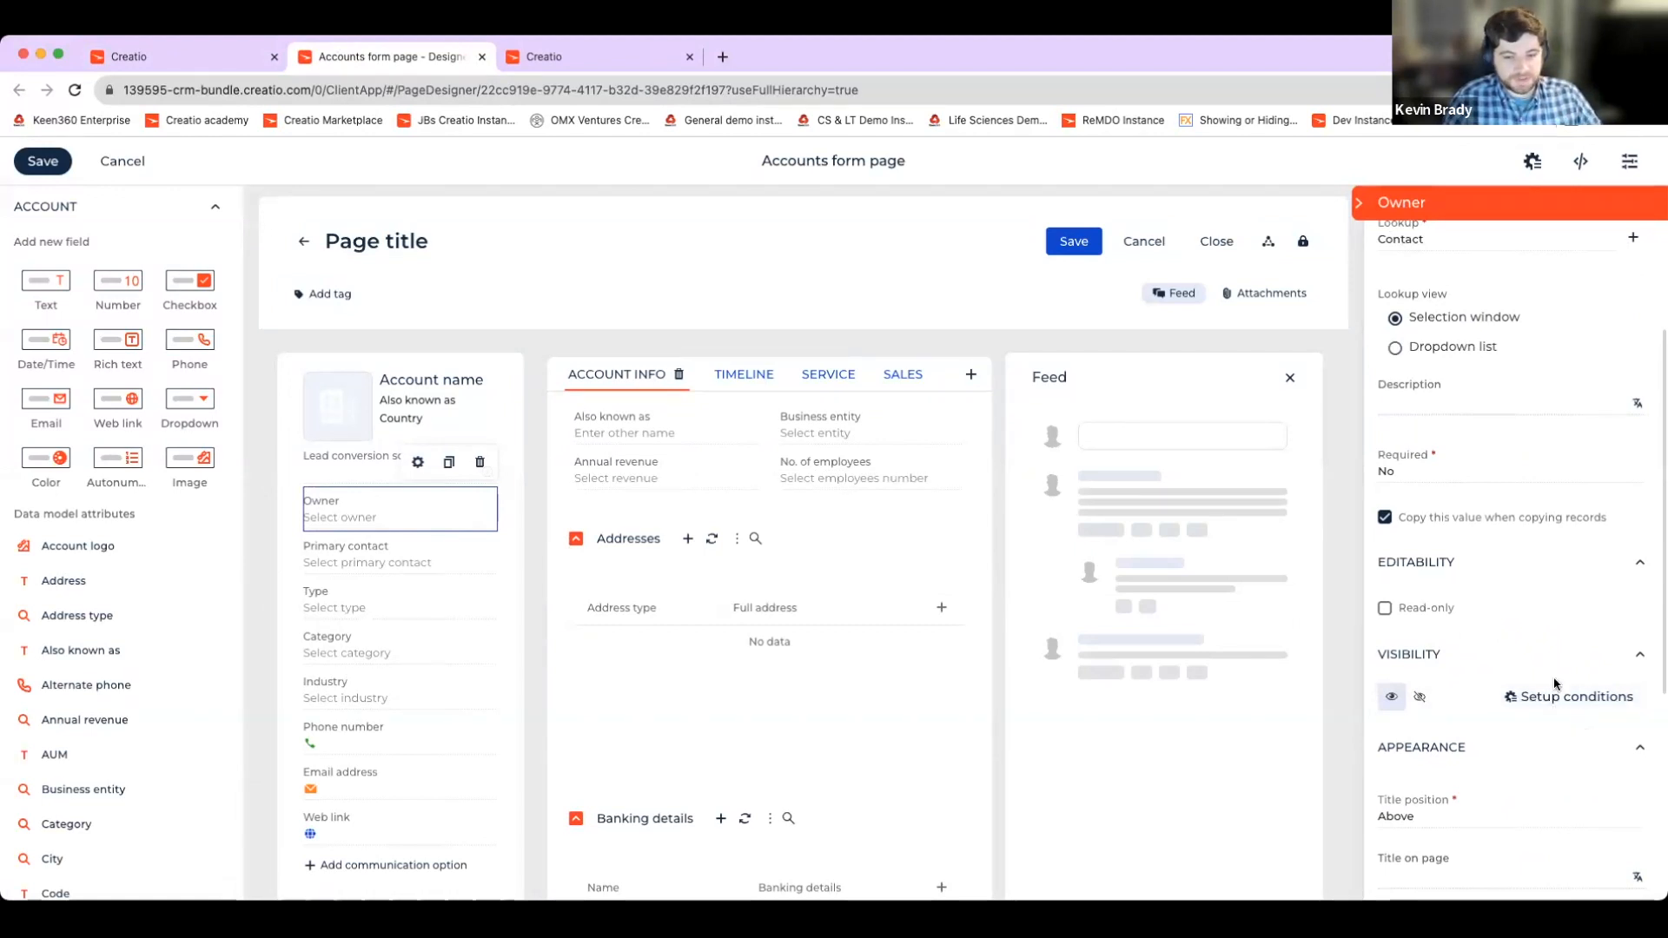
# Step: Open the form page's business rules and examine the Visibility for Primary contact info rule
pyautogui.click(1535, 161)
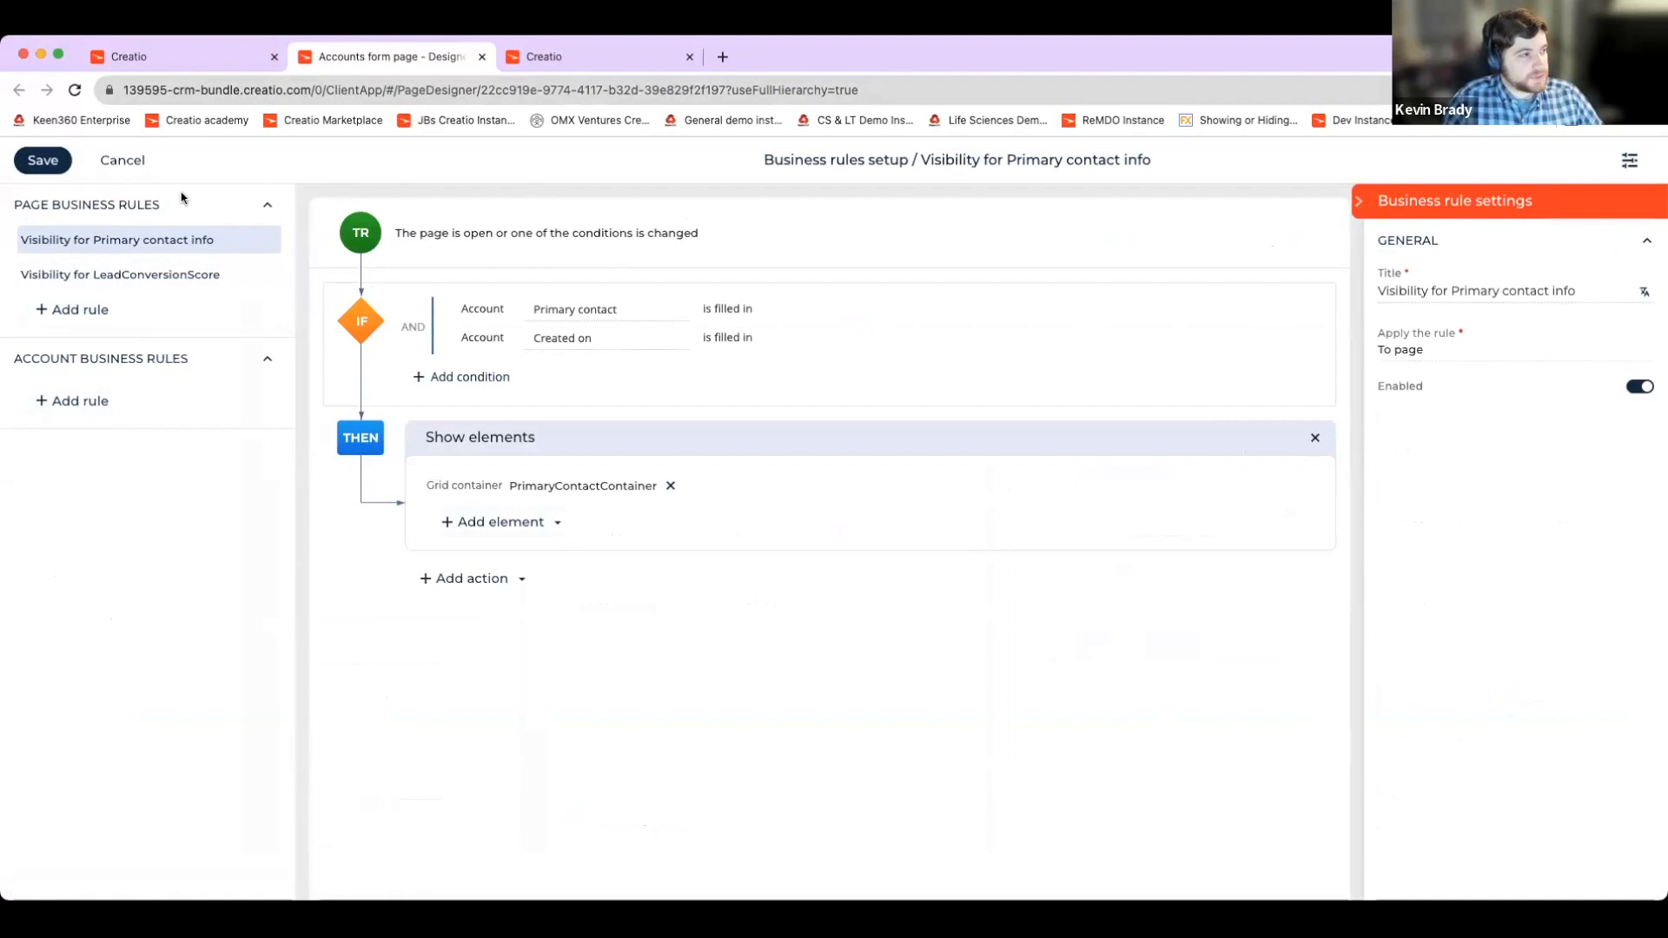
pyautogui.click(23, 367)
pyautogui.click(23, 363)
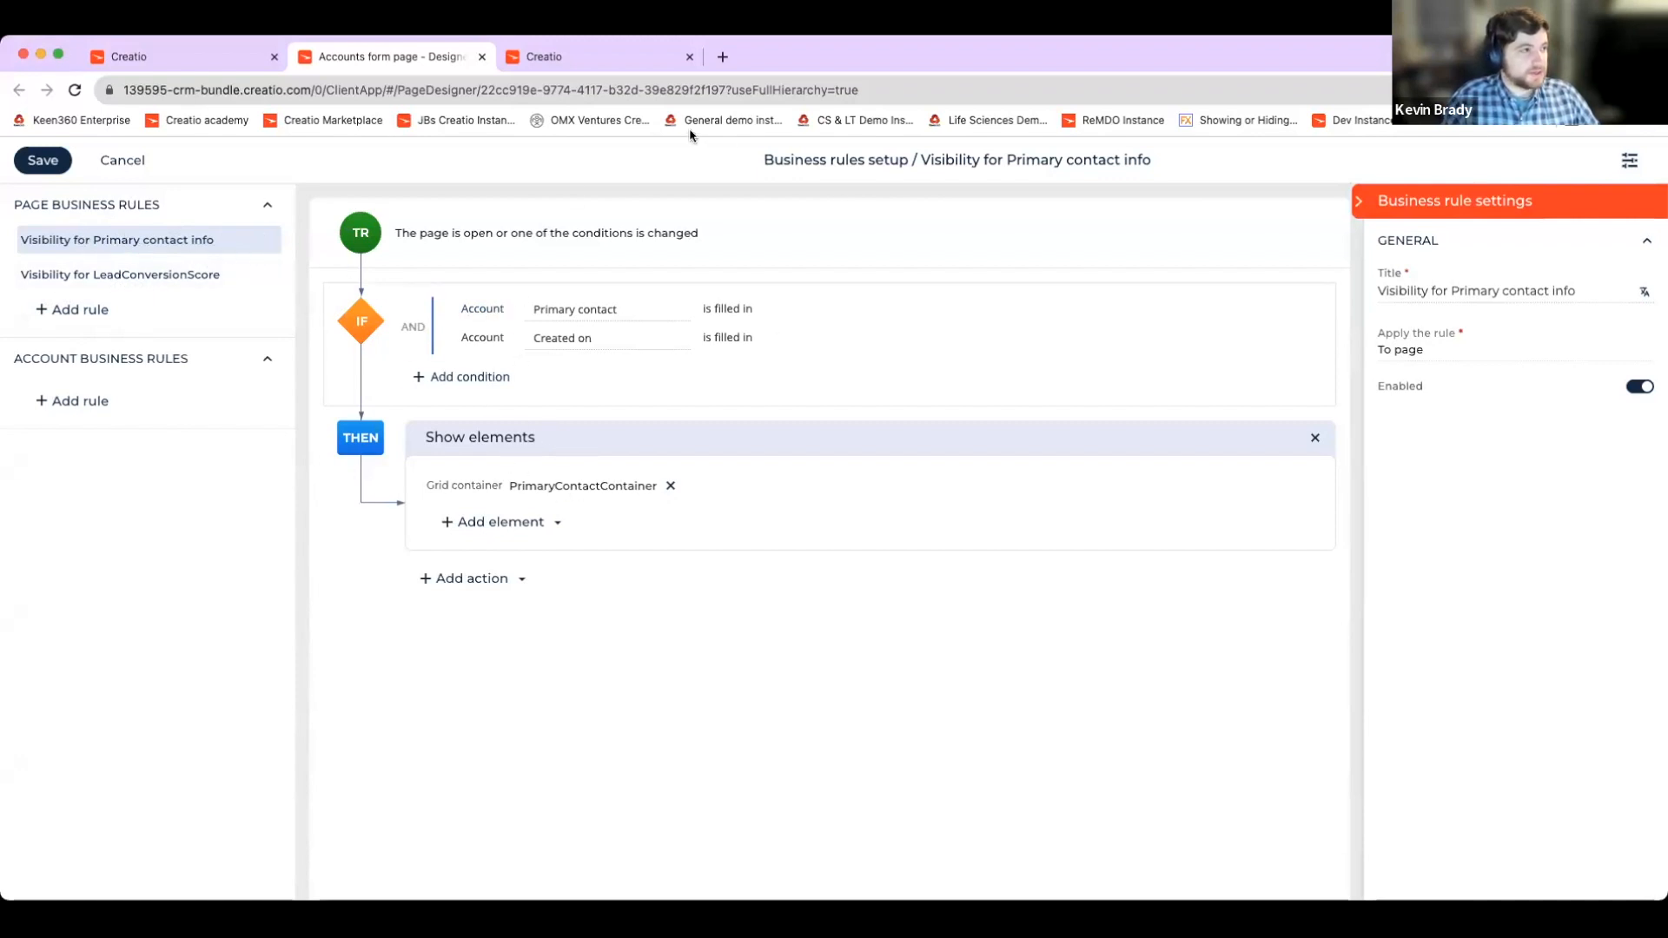
# Step: Return to the Alpha Business record and examine the Primary contact field and its contact details section
pyautogui.click(165, 59)
pyautogui.scroll(-5, 418, 745)
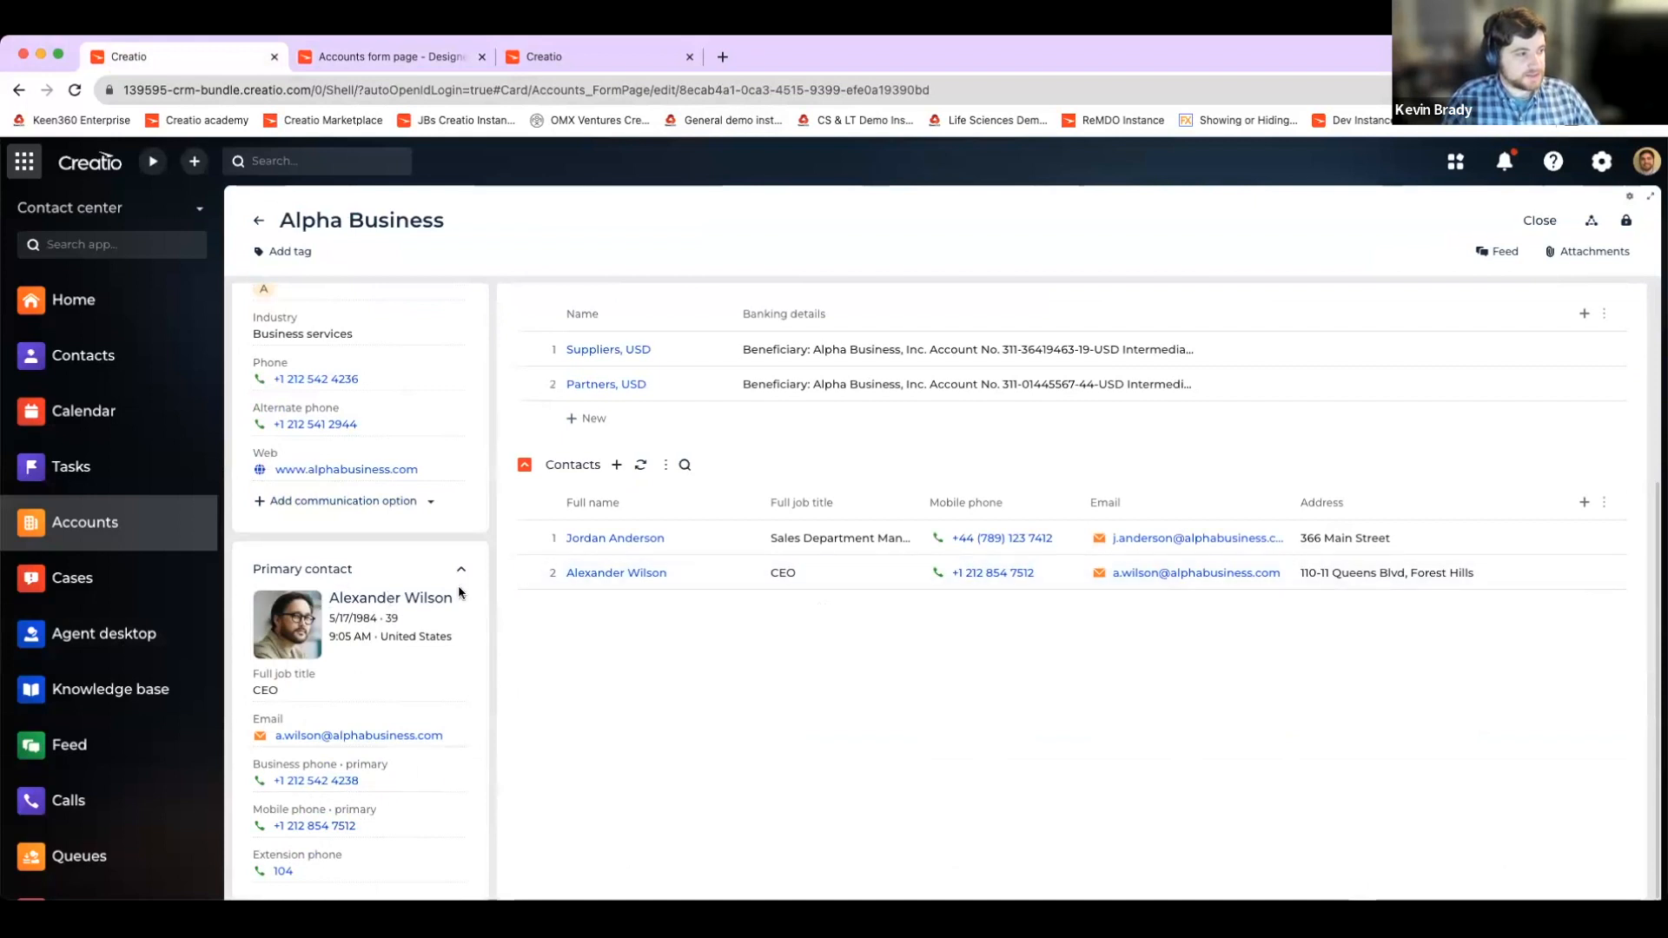
pyautogui.scroll(4, 460, 570)
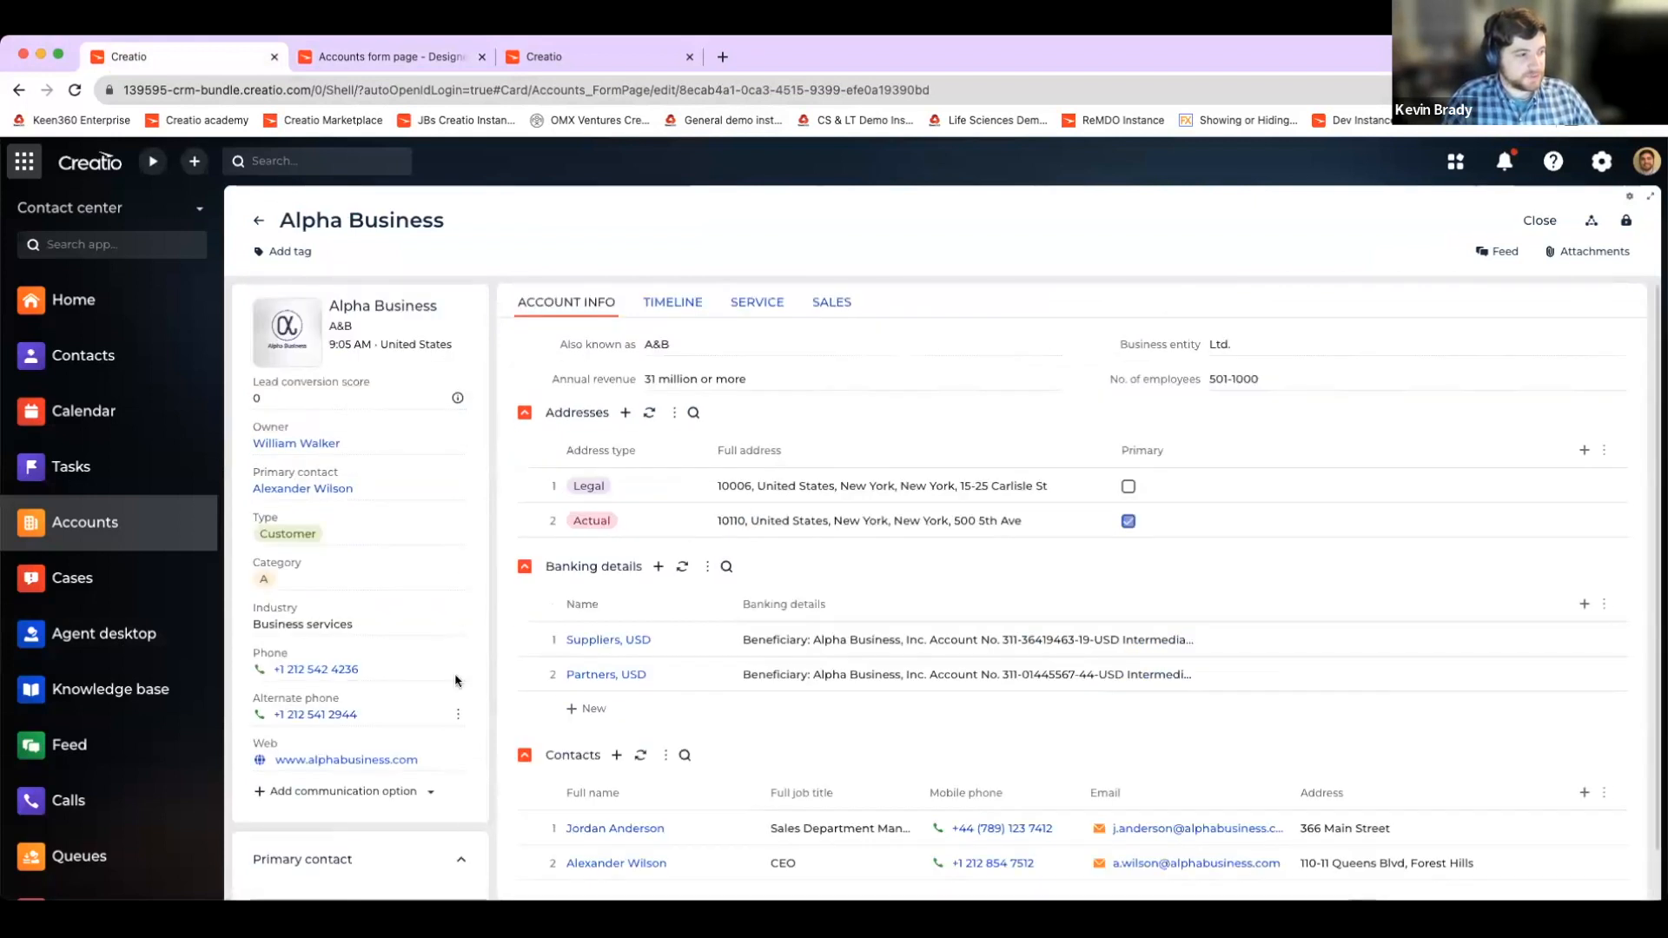
pyautogui.scroll(-4, 528, 761)
pyautogui.scroll(3, 648, 808)
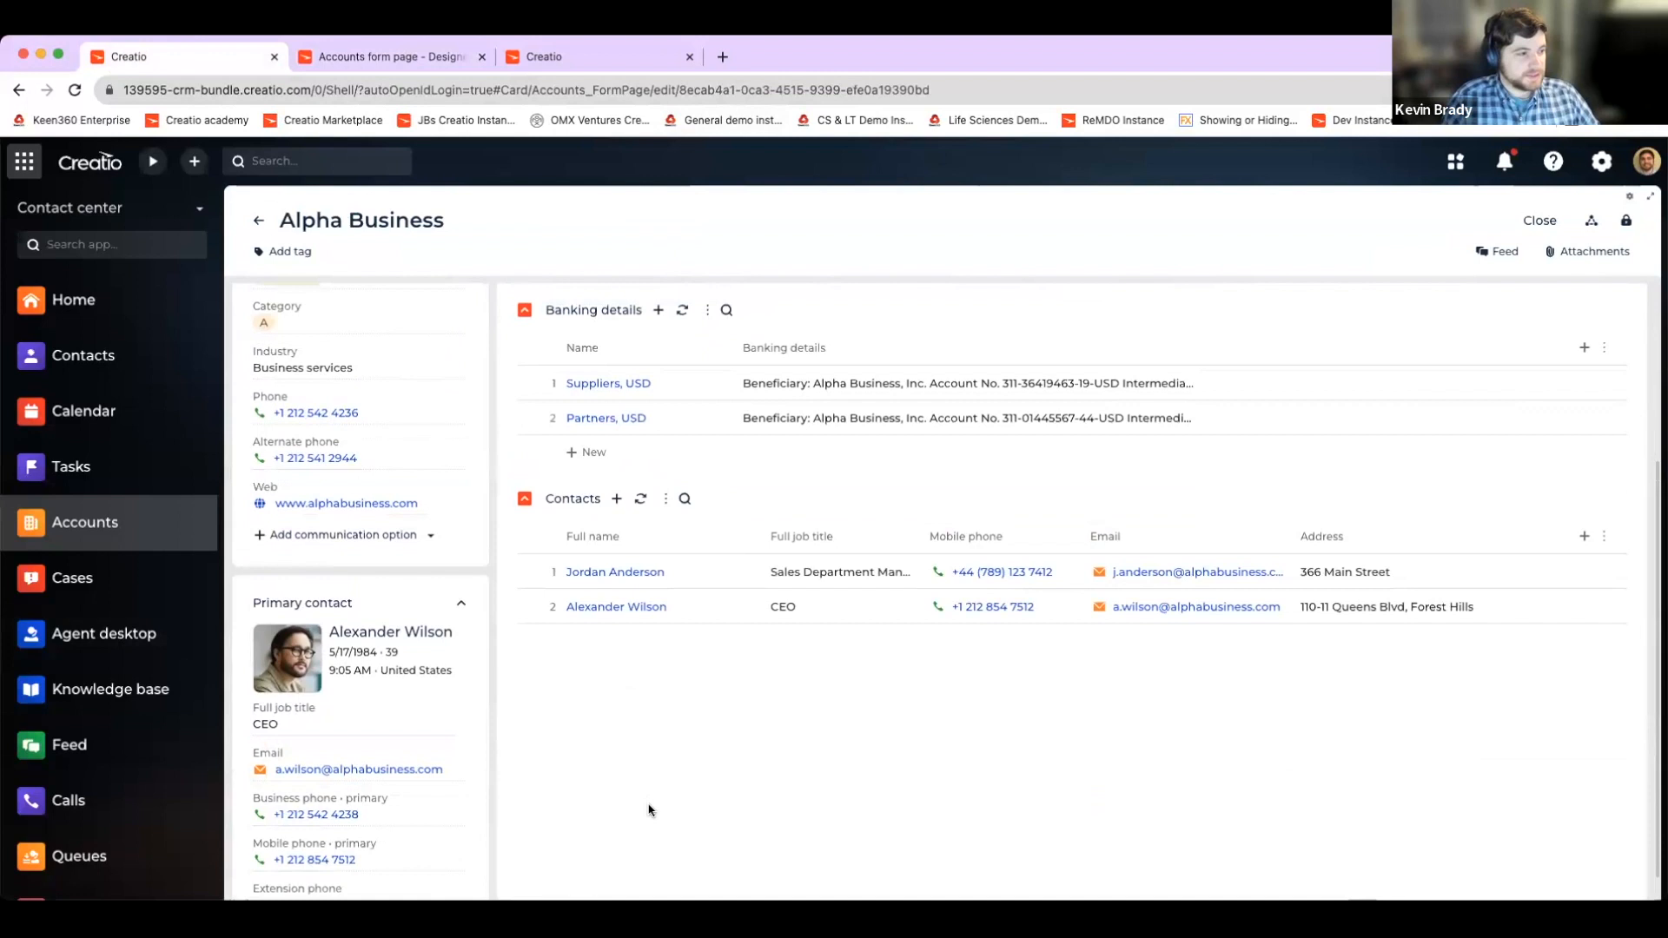
pyautogui.scroll(1, 641, 741)
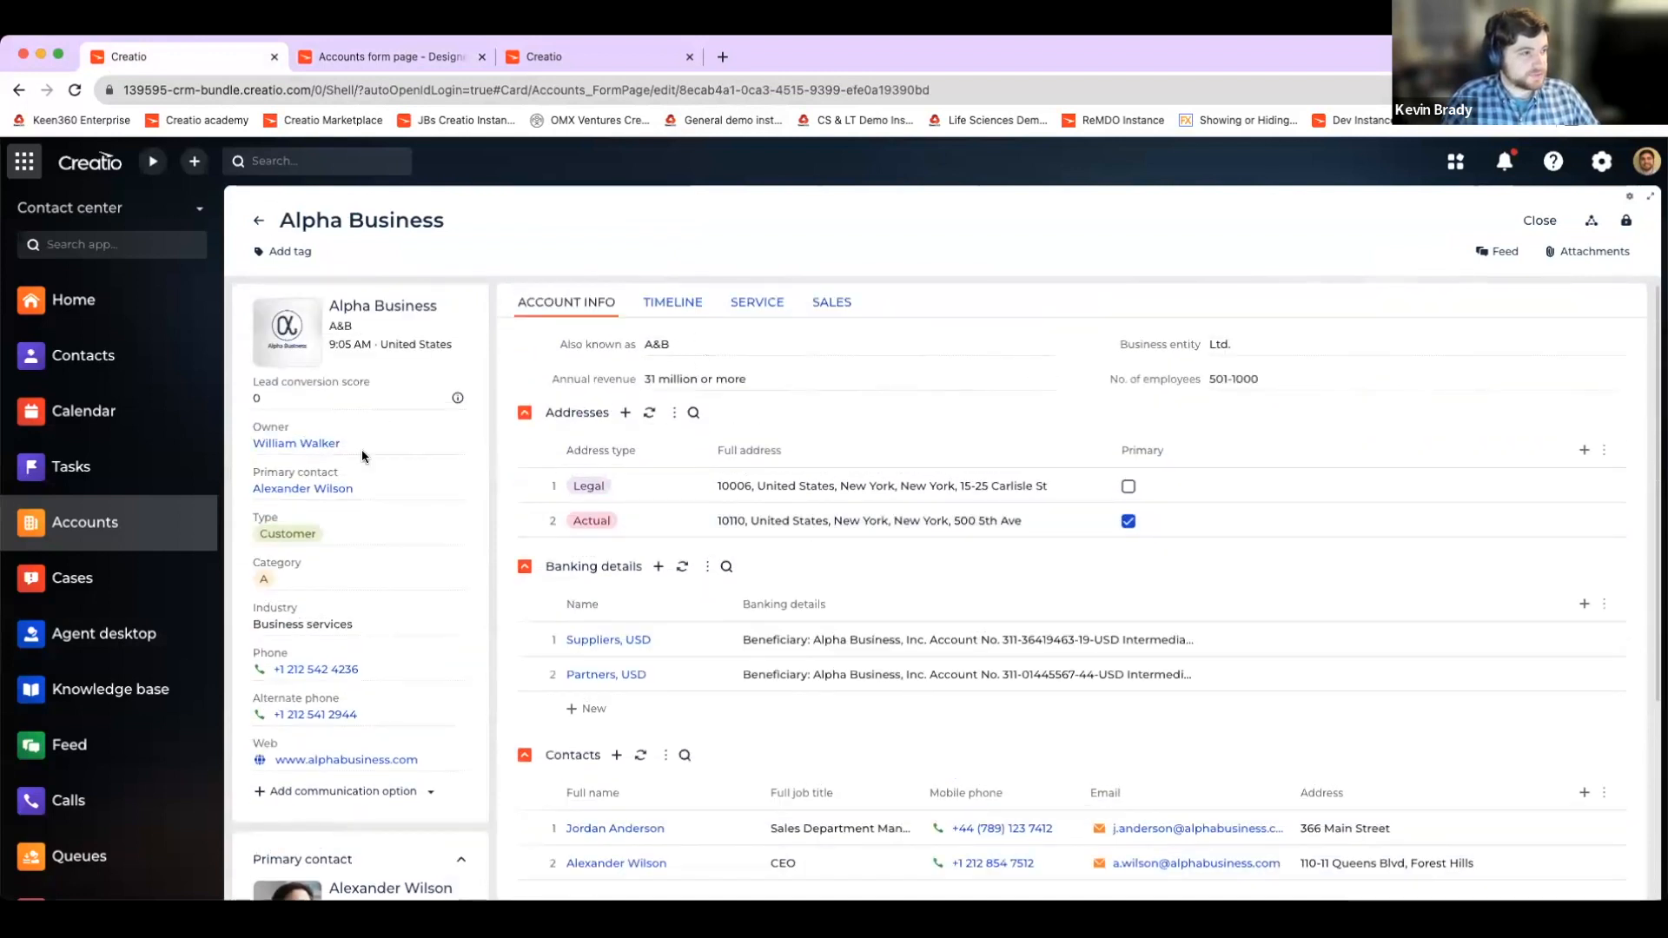
pyautogui.click(439, 490)
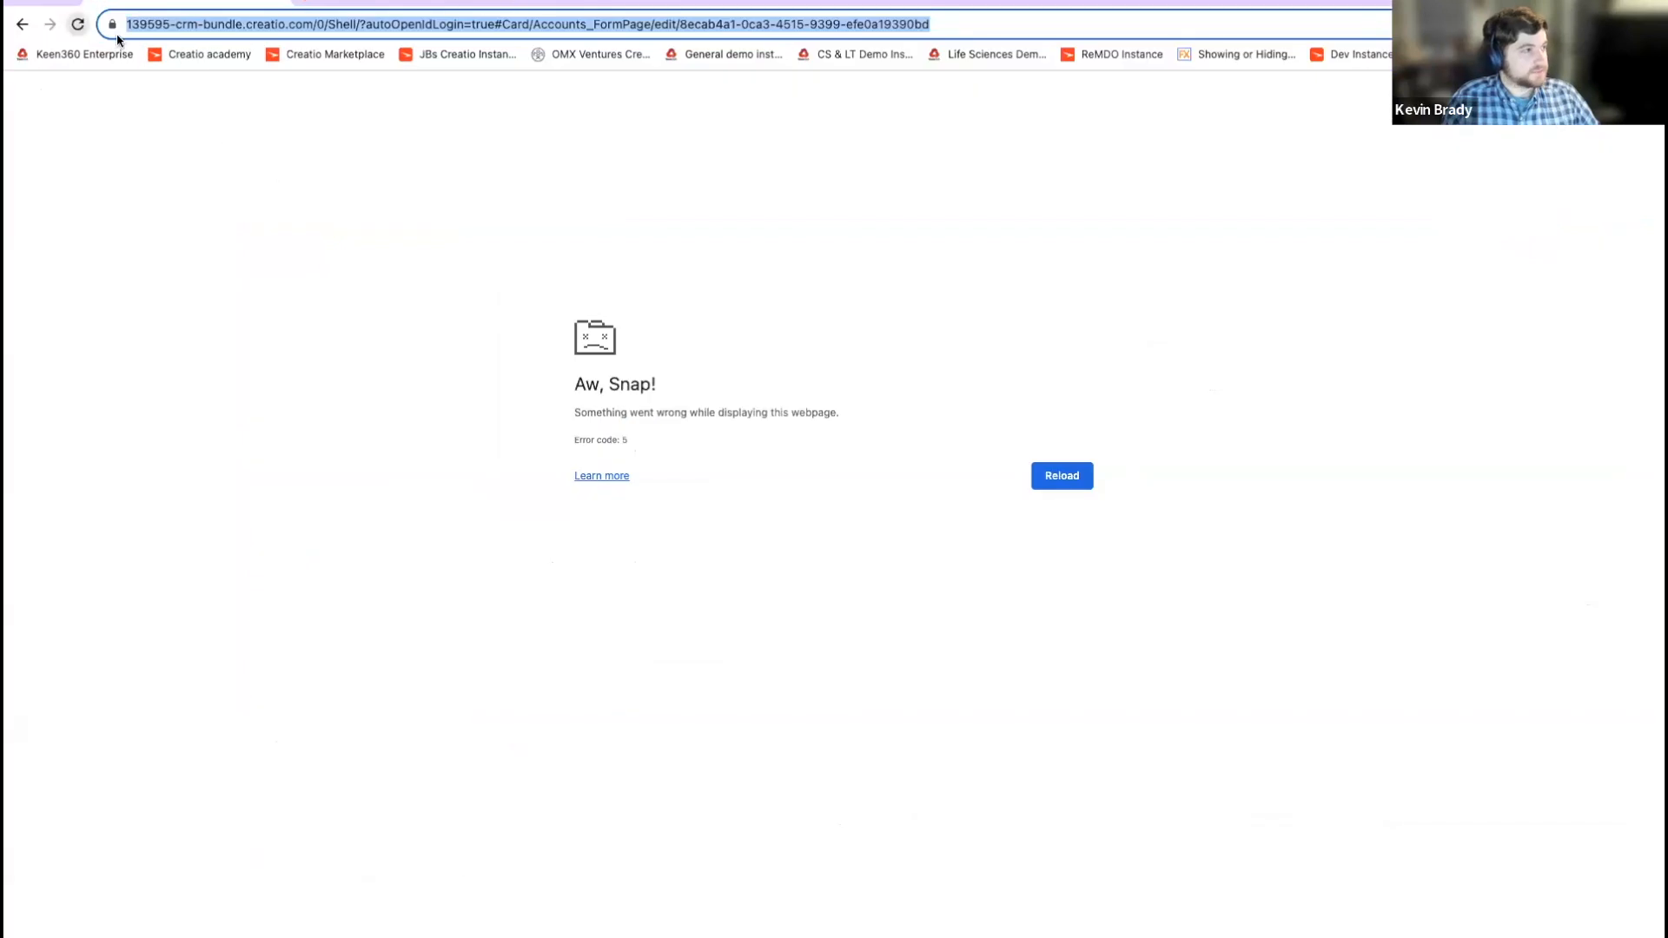
# Step: Reload the crashed browser tabs and return to the Accounts form page designer
pyautogui.click(77, 24)
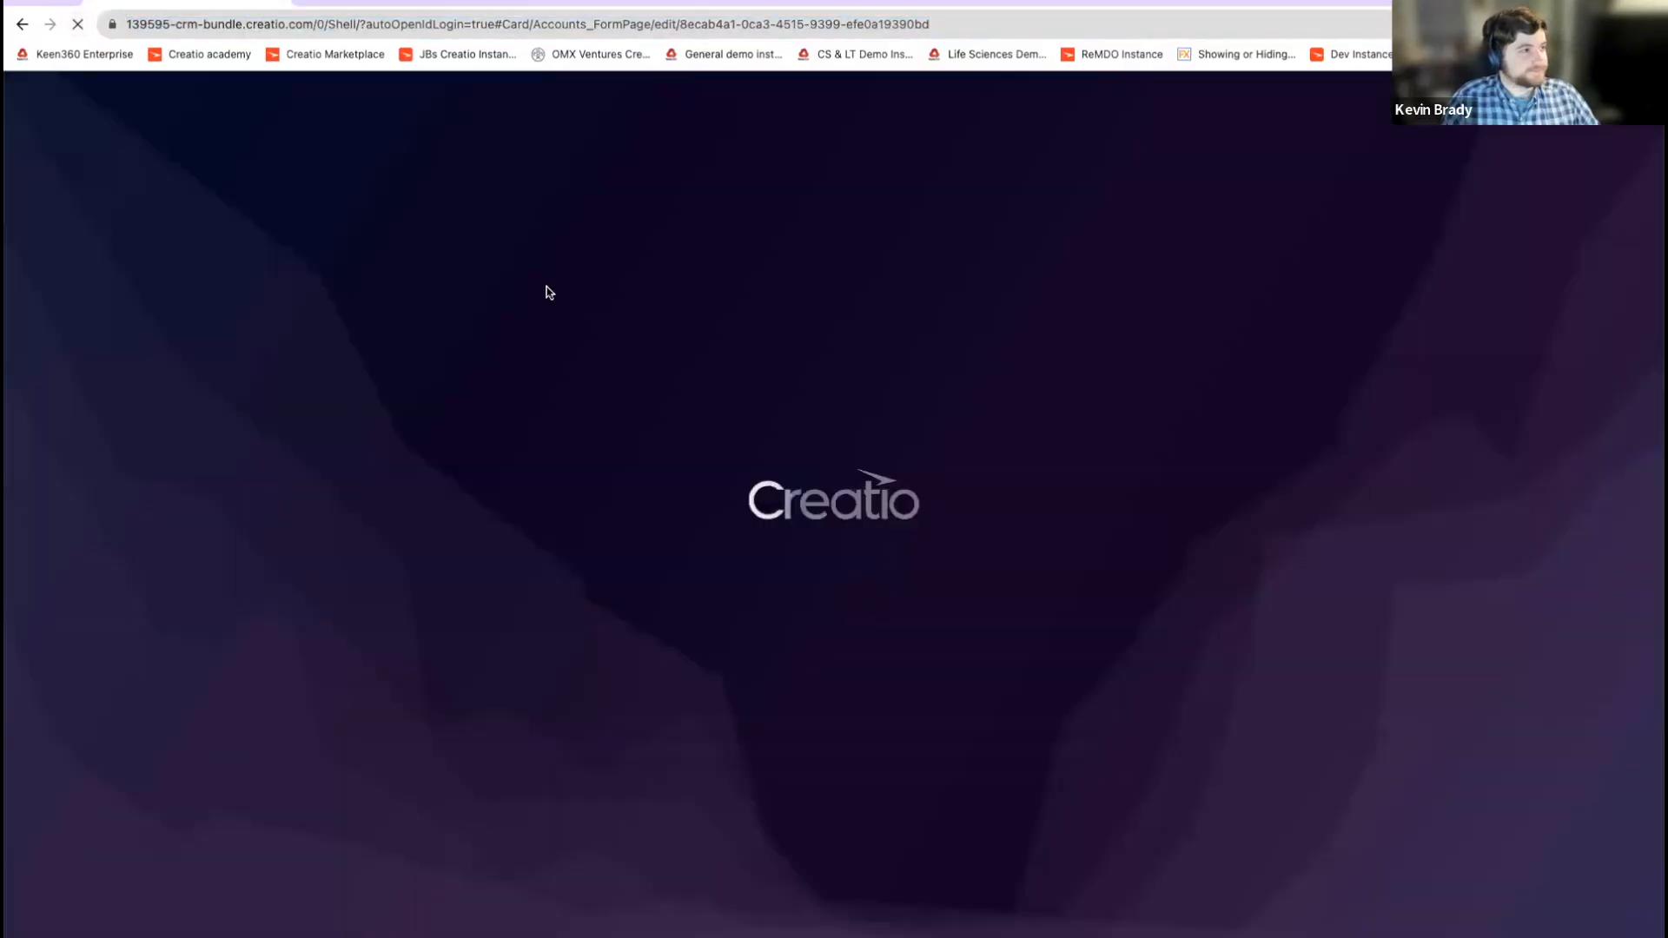
pyautogui.click(437, 1)
pyautogui.click(78, 24)
pyautogui.click(622, 2)
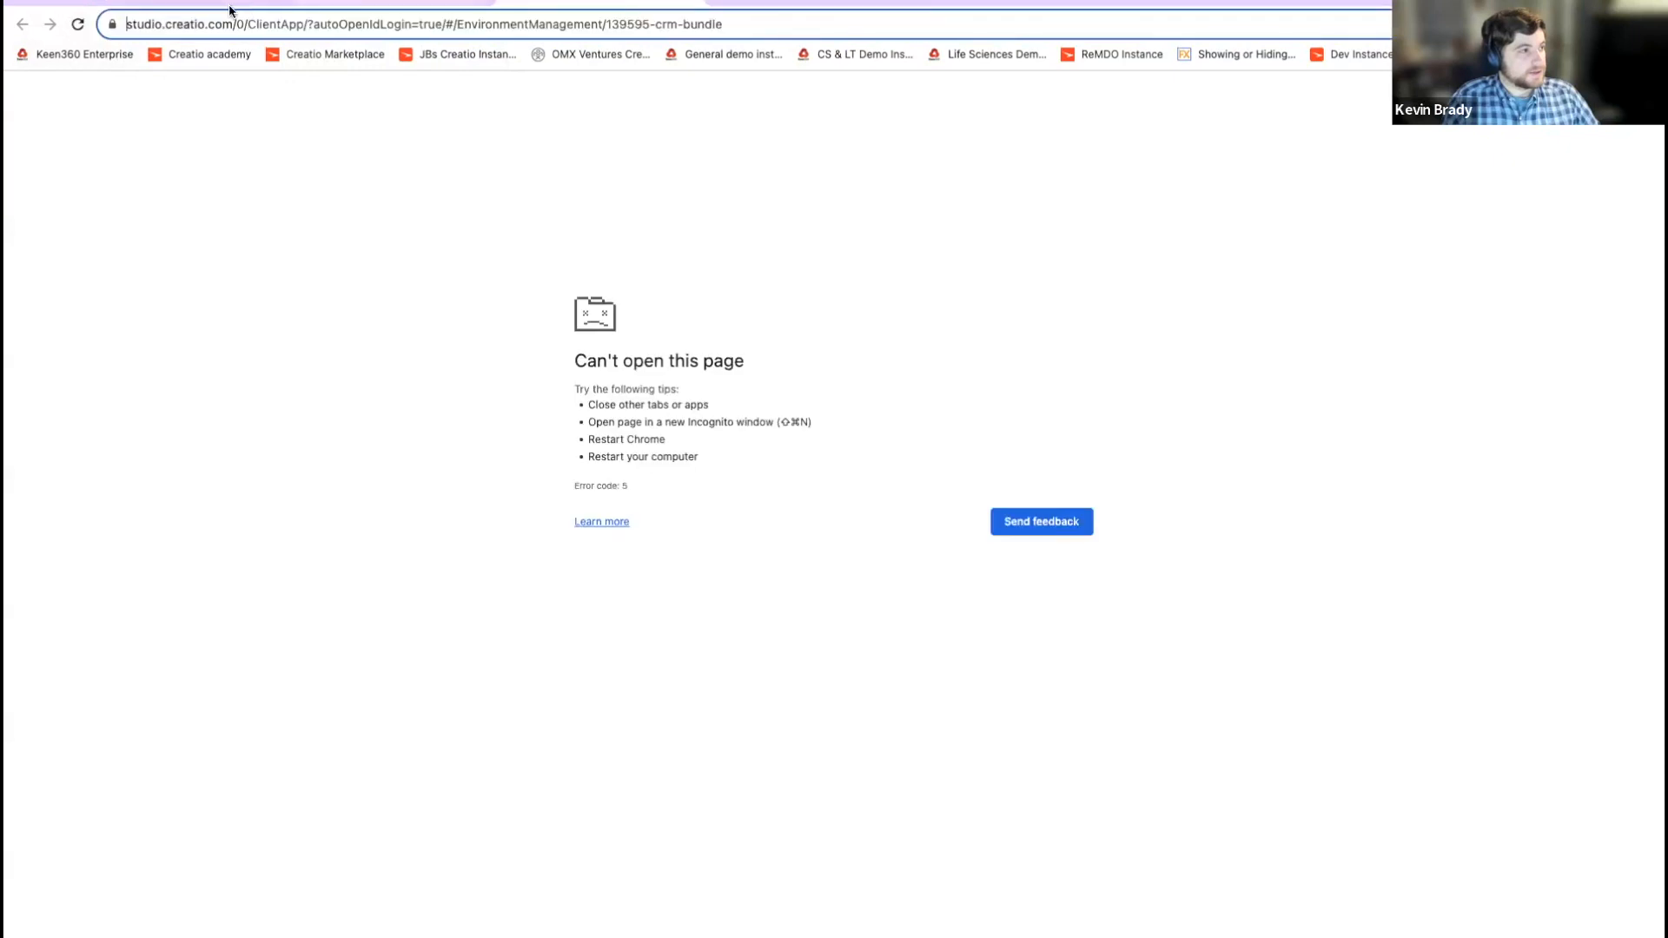
pyautogui.click(78, 24)
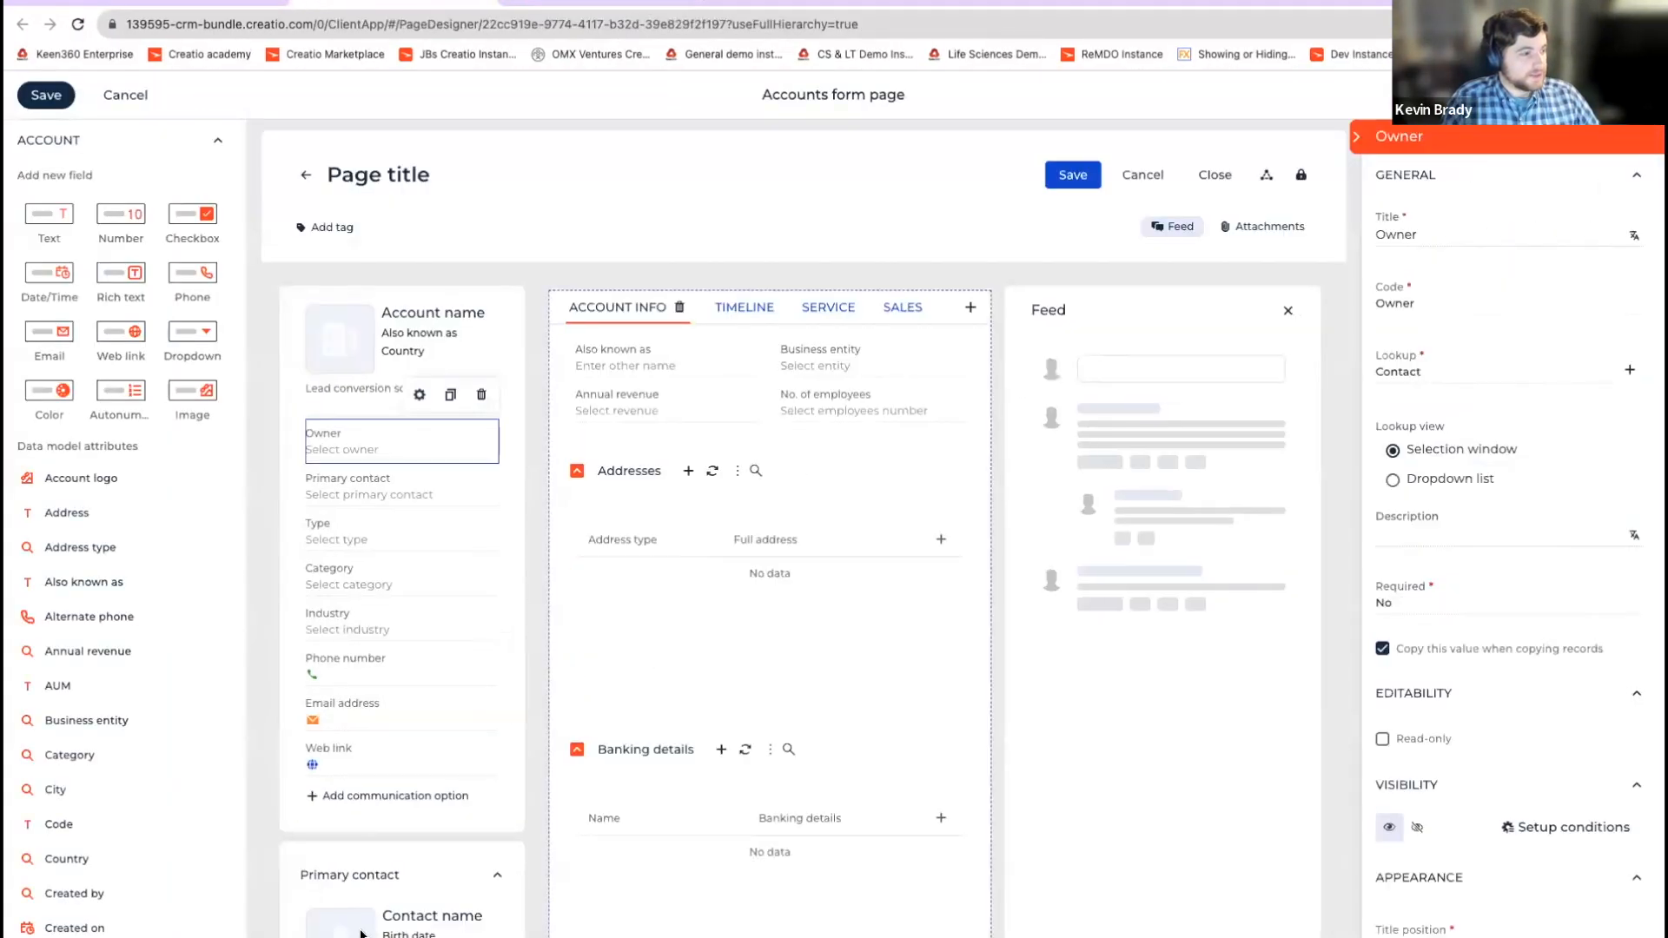
pyautogui.click(605, 7)
pyautogui.click(422, 5)
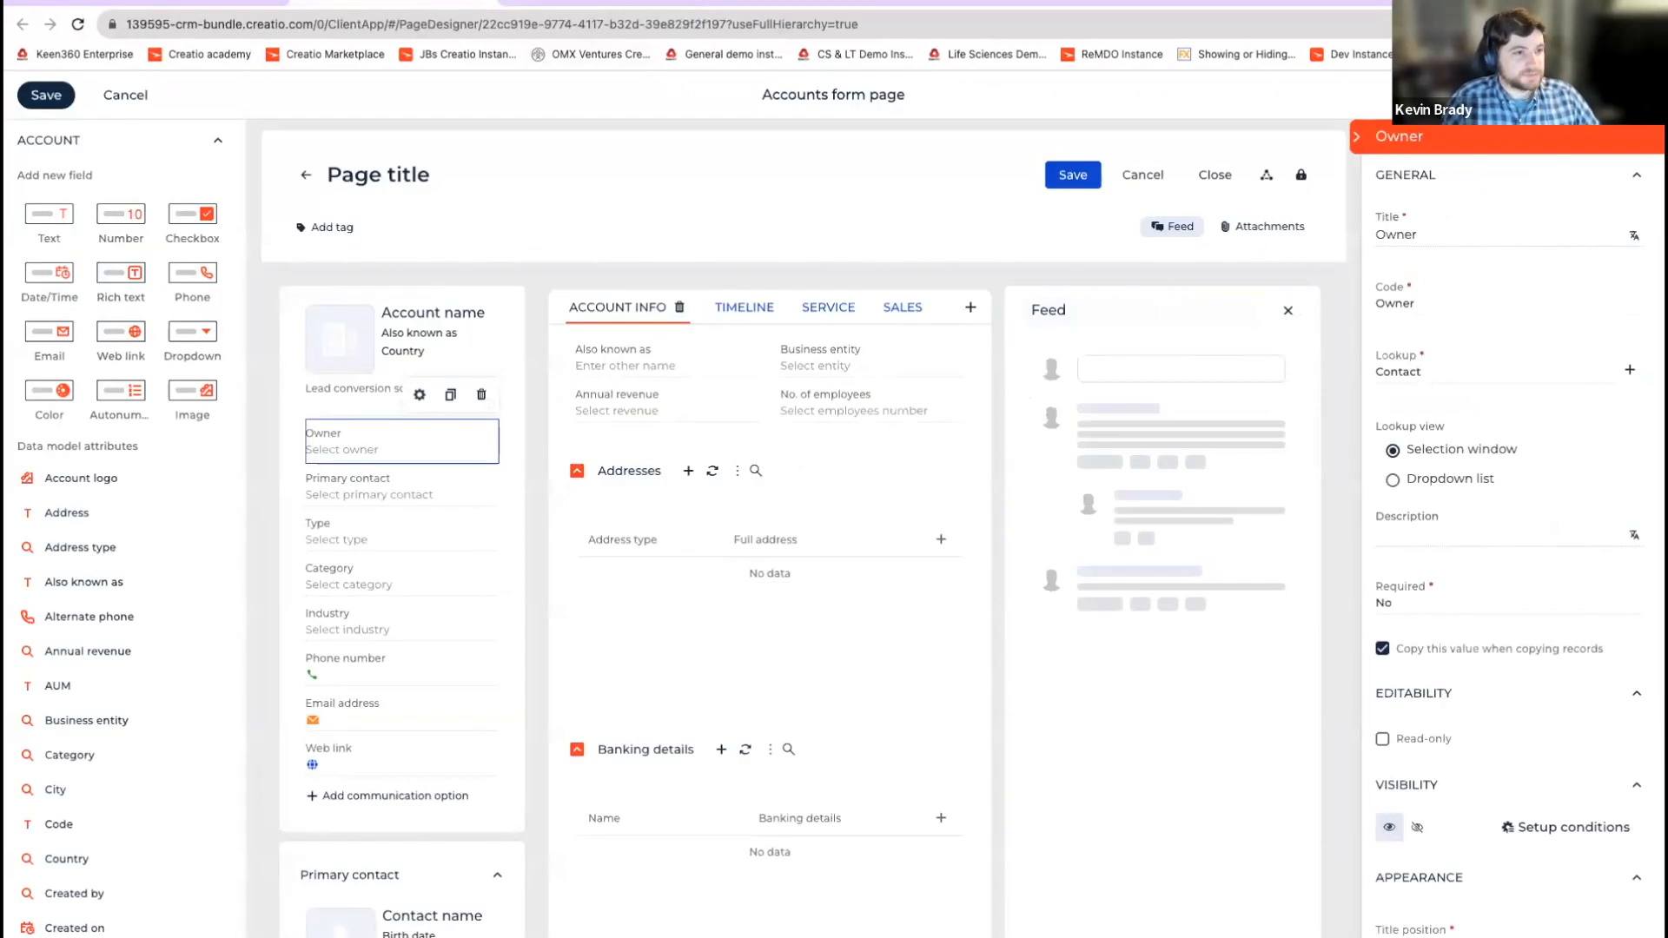
# Step: Review the Visibility for LeadConversionScore rule in the visibility conditions setup, and add a new page business rule
pyautogui.click(1566, 828)
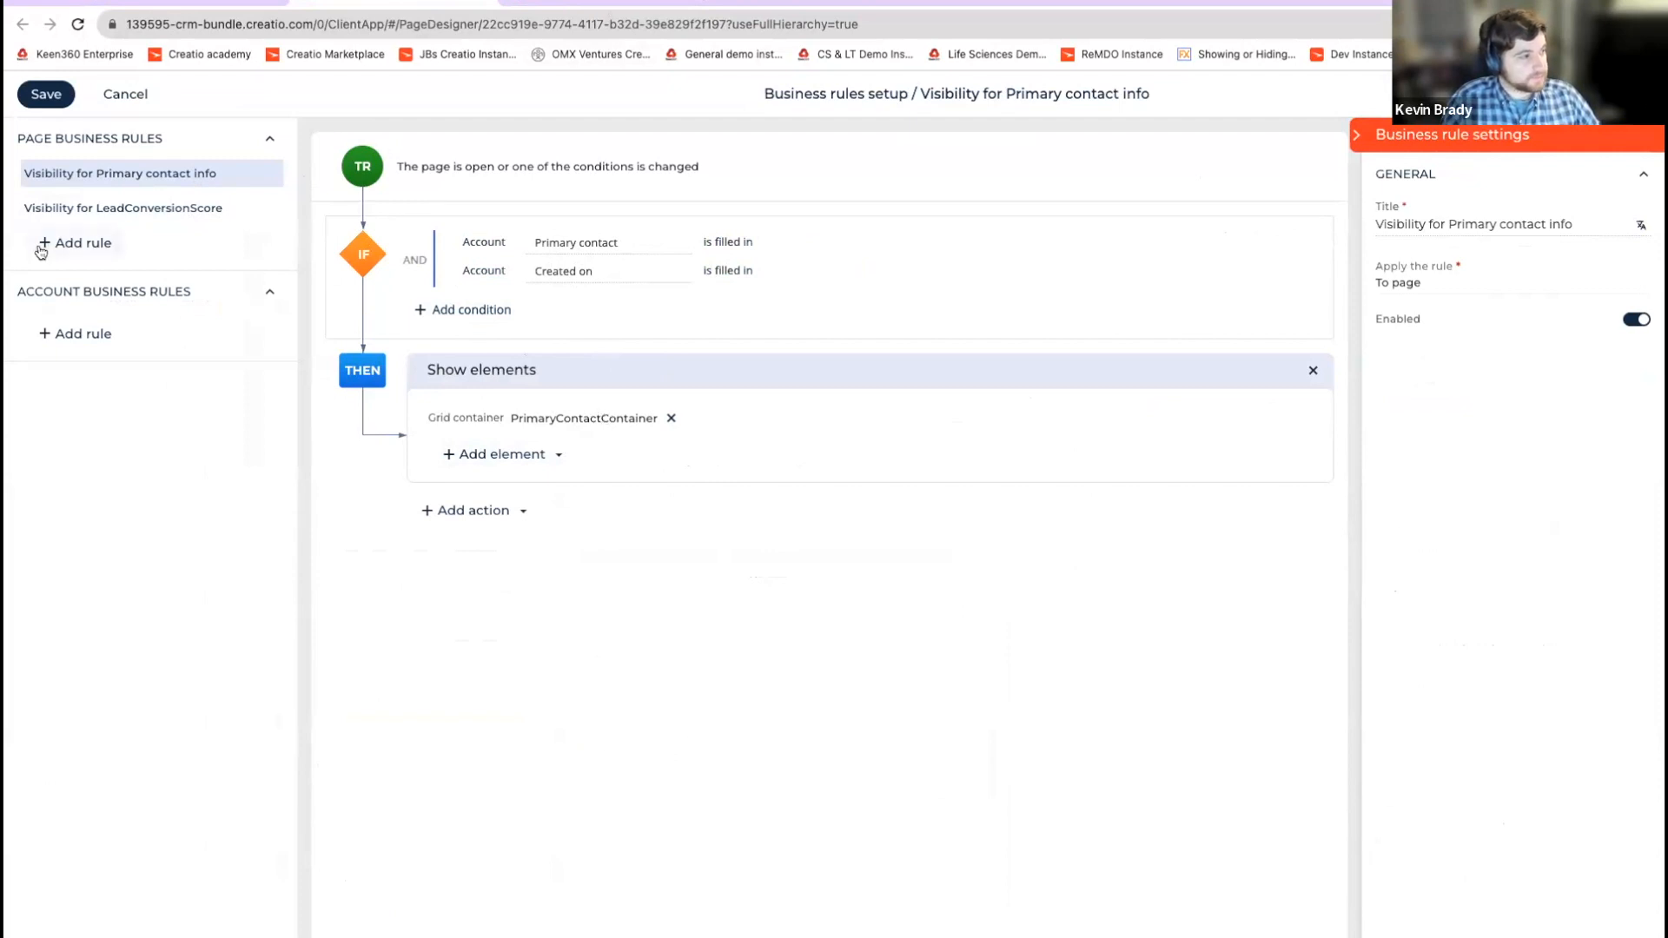
pyautogui.click(171, 218)
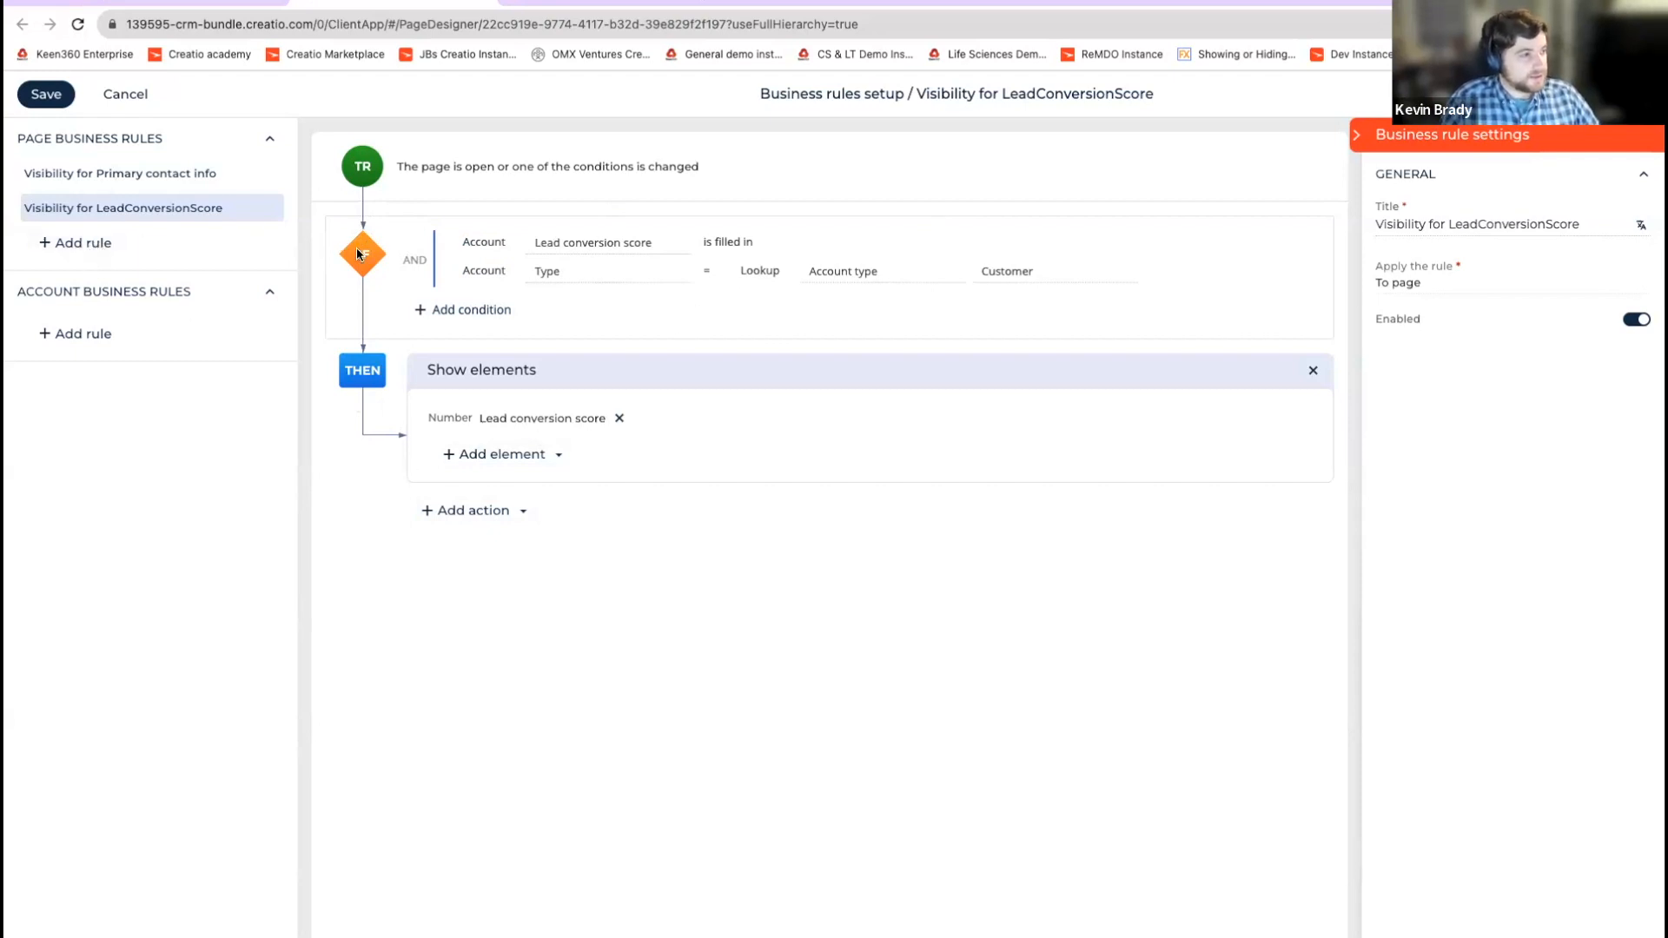
pyautogui.click(90, 251)
# Step: Add a condition to the new rule requiring that the Type attribute is filled in
pyautogui.click(472, 257)
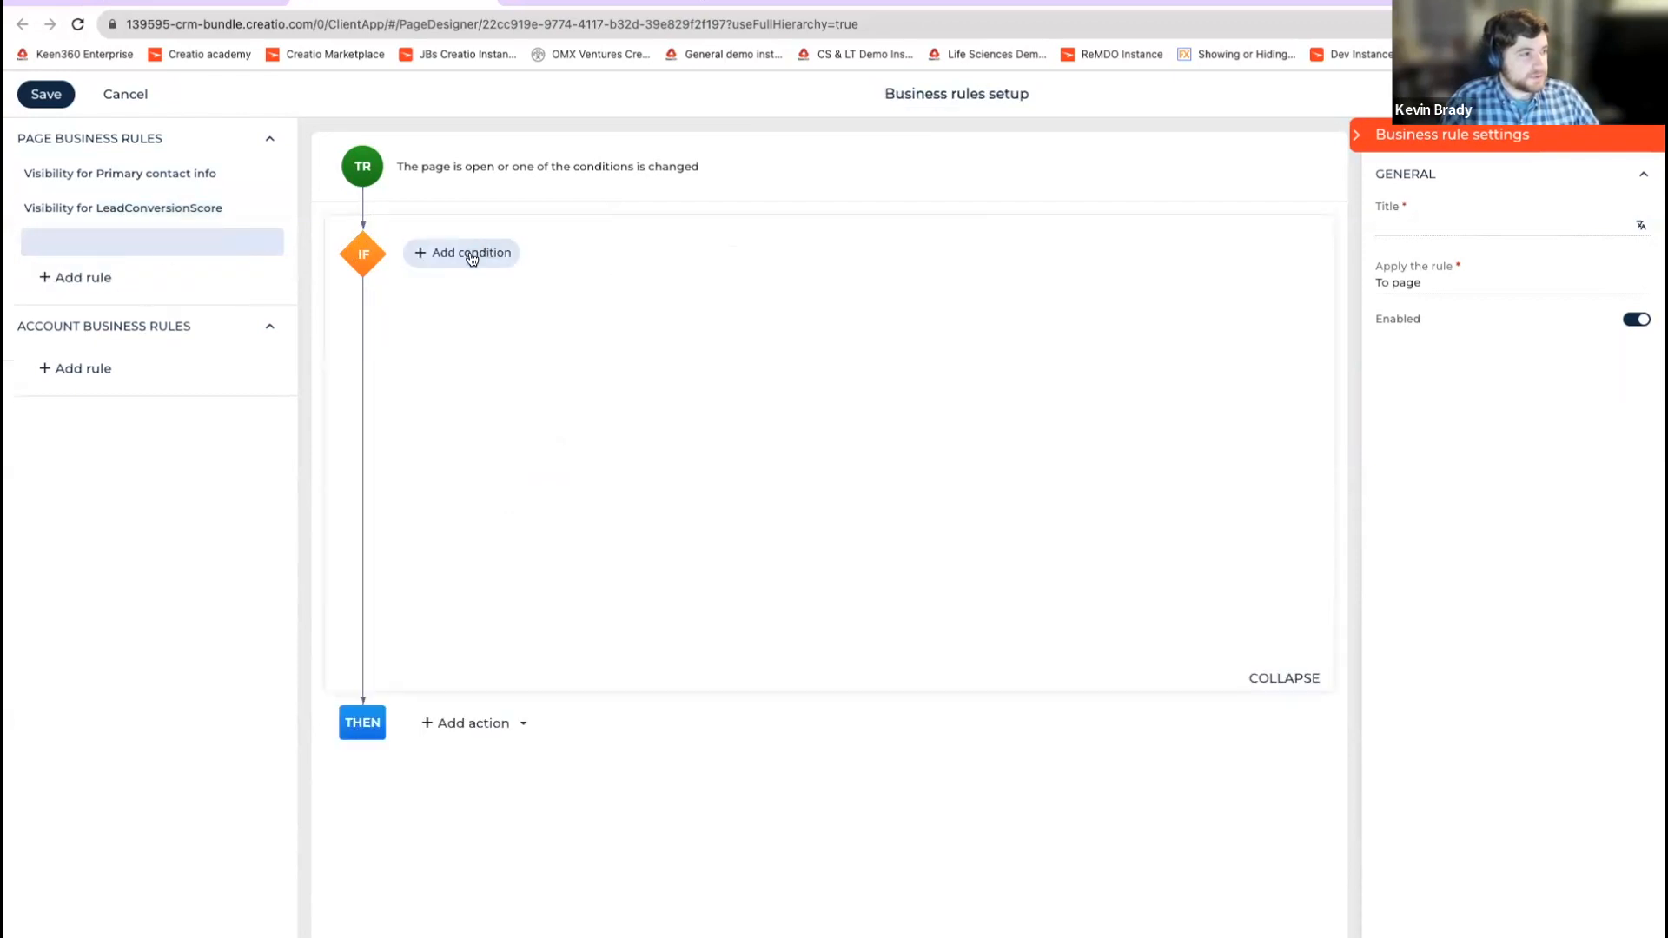
pyautogui.click(472, 257)
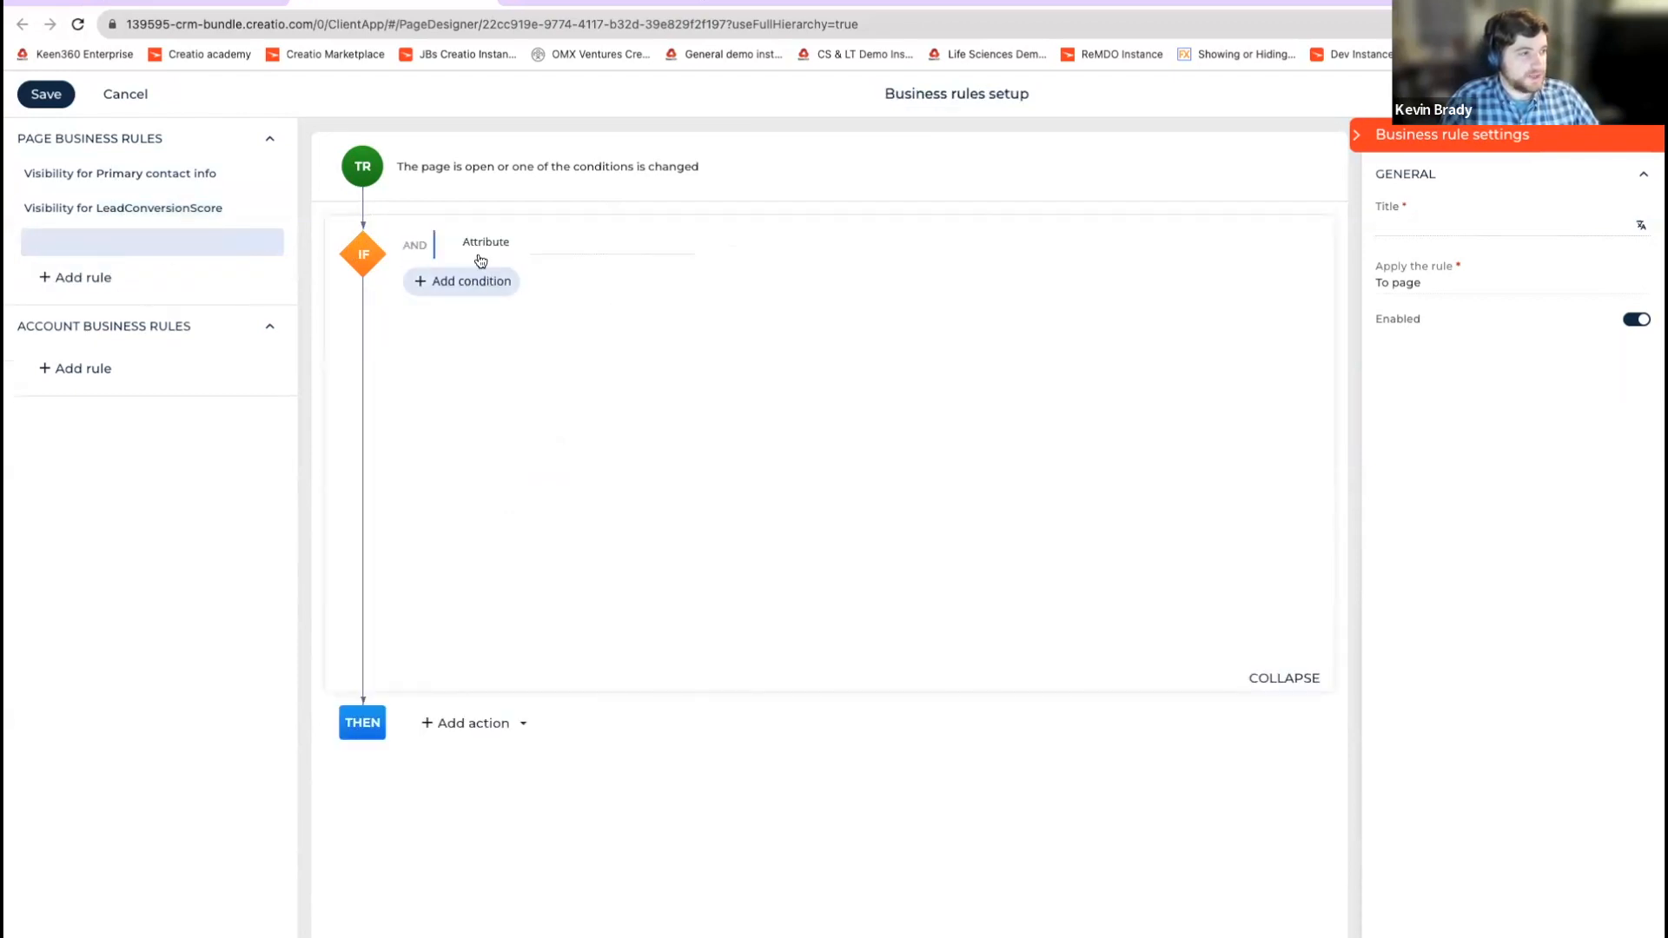
pyautogui.click(480, 247)
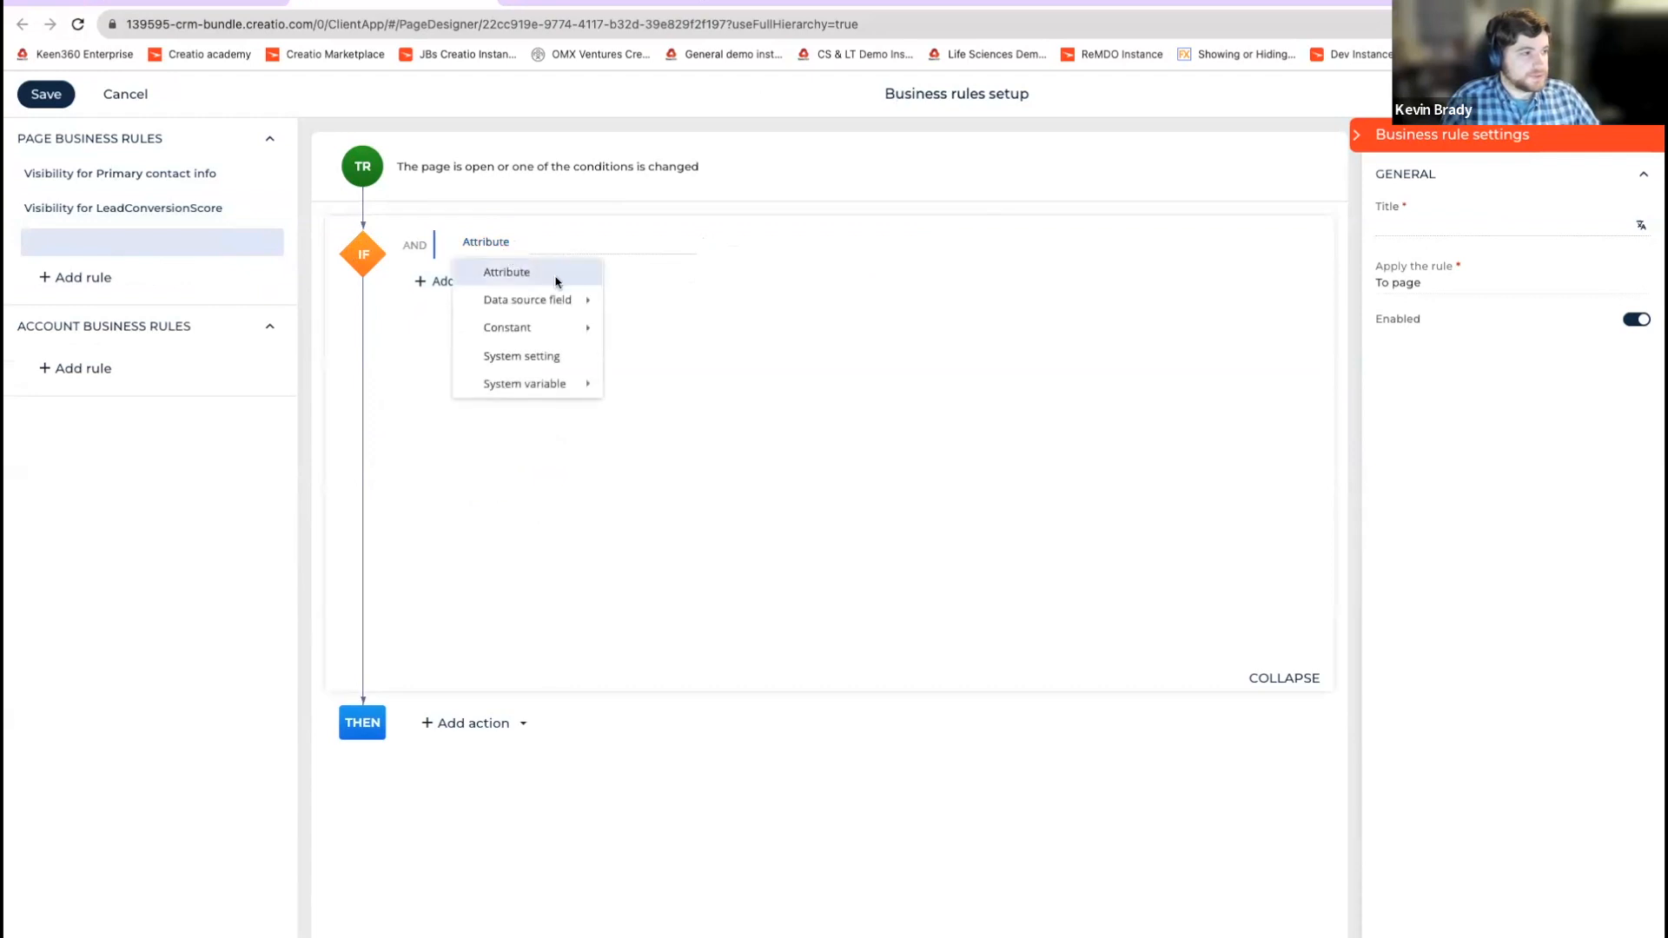
pyautogui.click(554, 281)
pyautogui.click(622, 231)
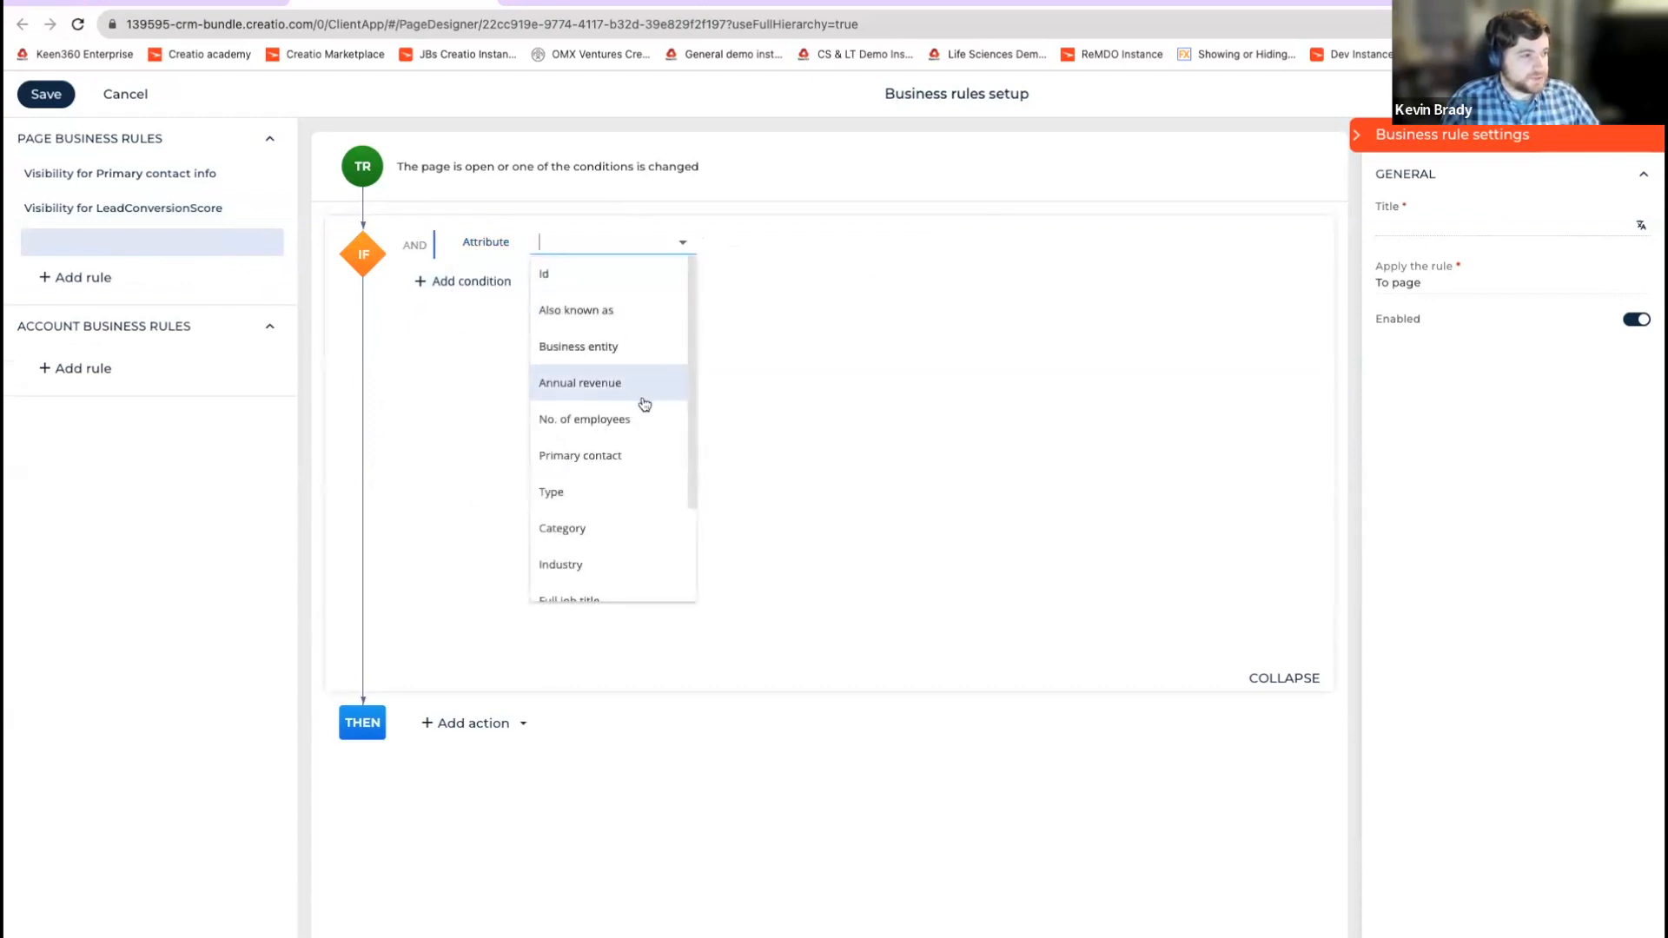
pyautogui.scroll(-1, 662, 465)
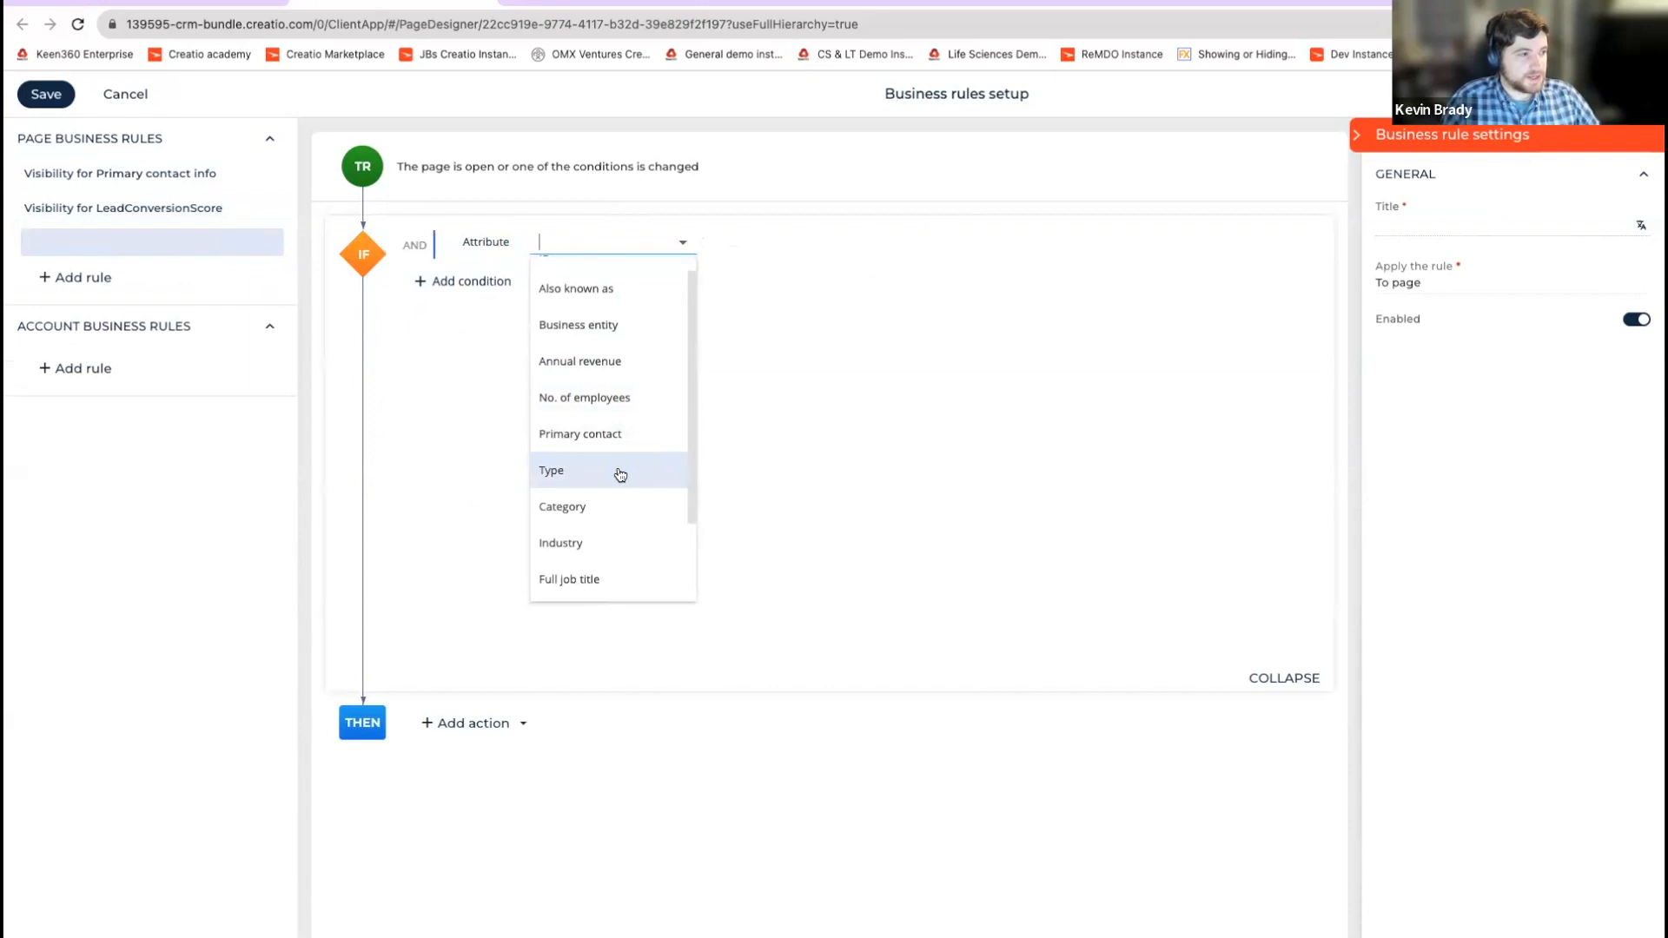
pyautogui.click(620, 475)
pyautogui.click(715, 243)
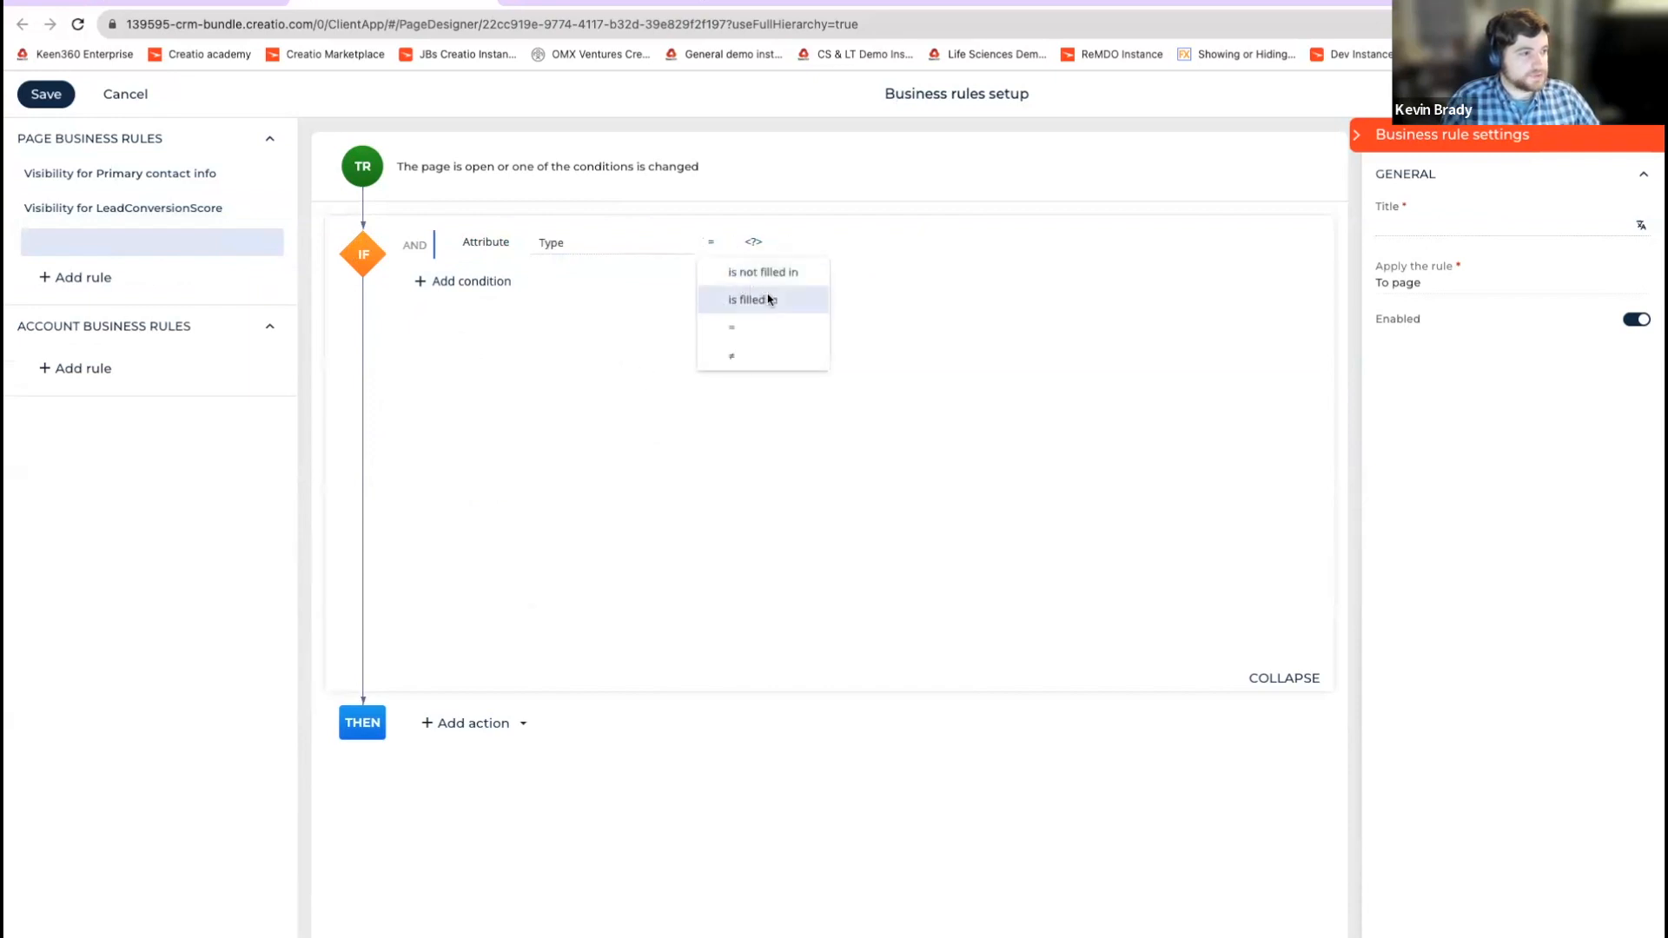
pyautogui.click(769, 300)
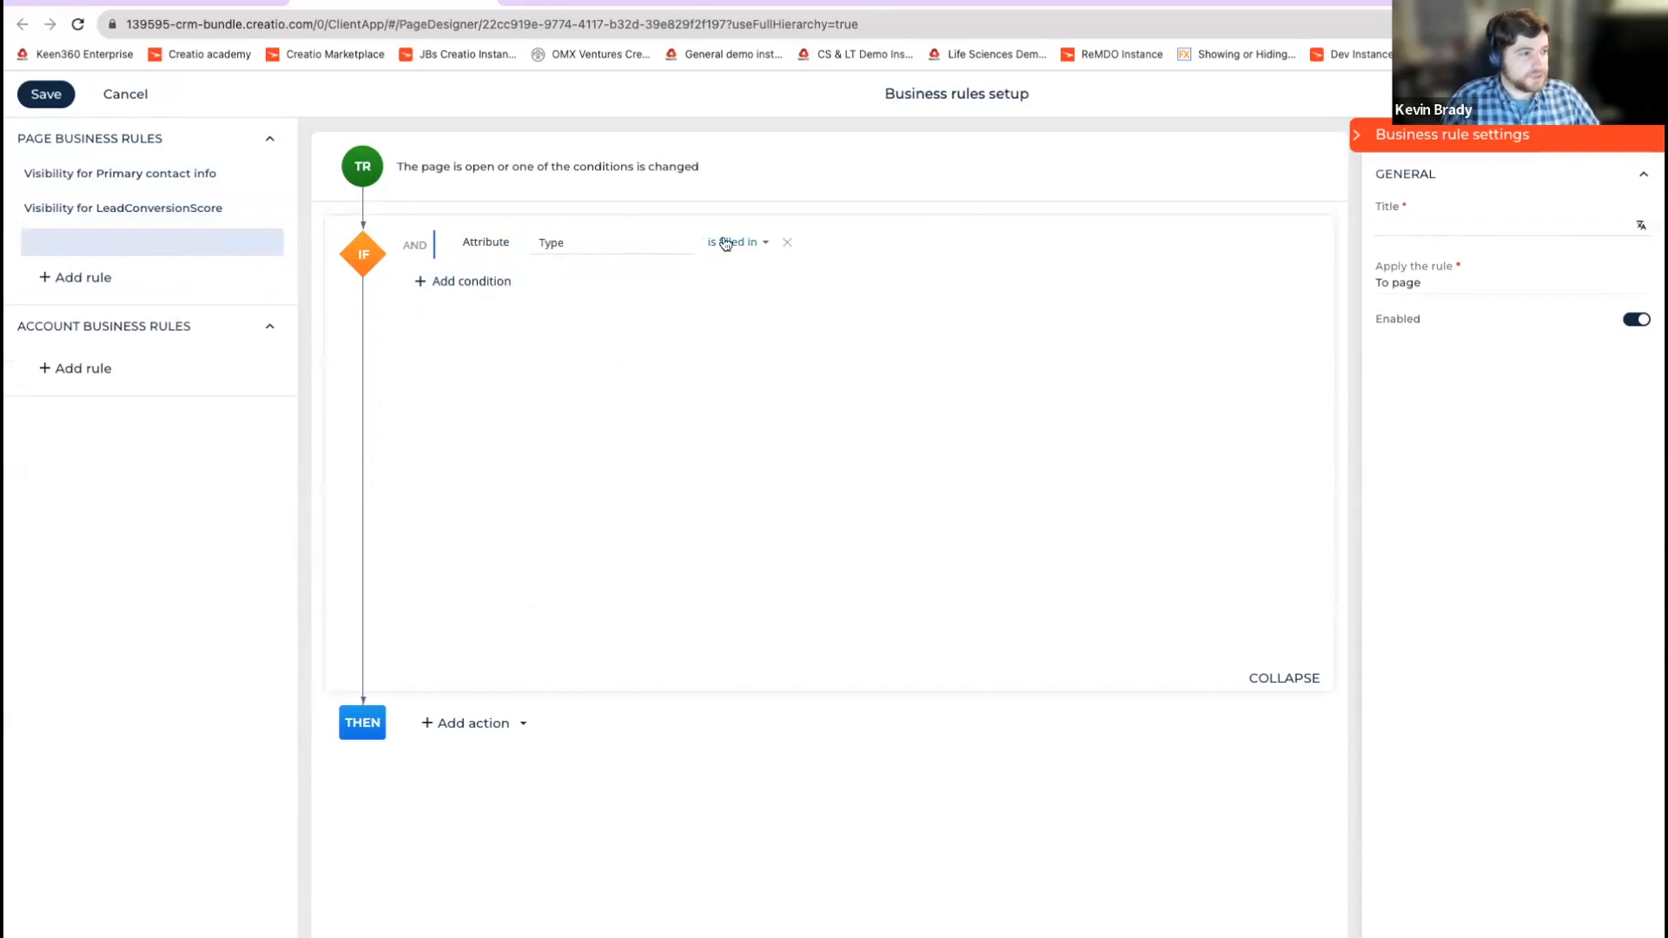
# Step: Add a Show elements action to the new rule's THEN branch
pyautogui.click(505, 731)
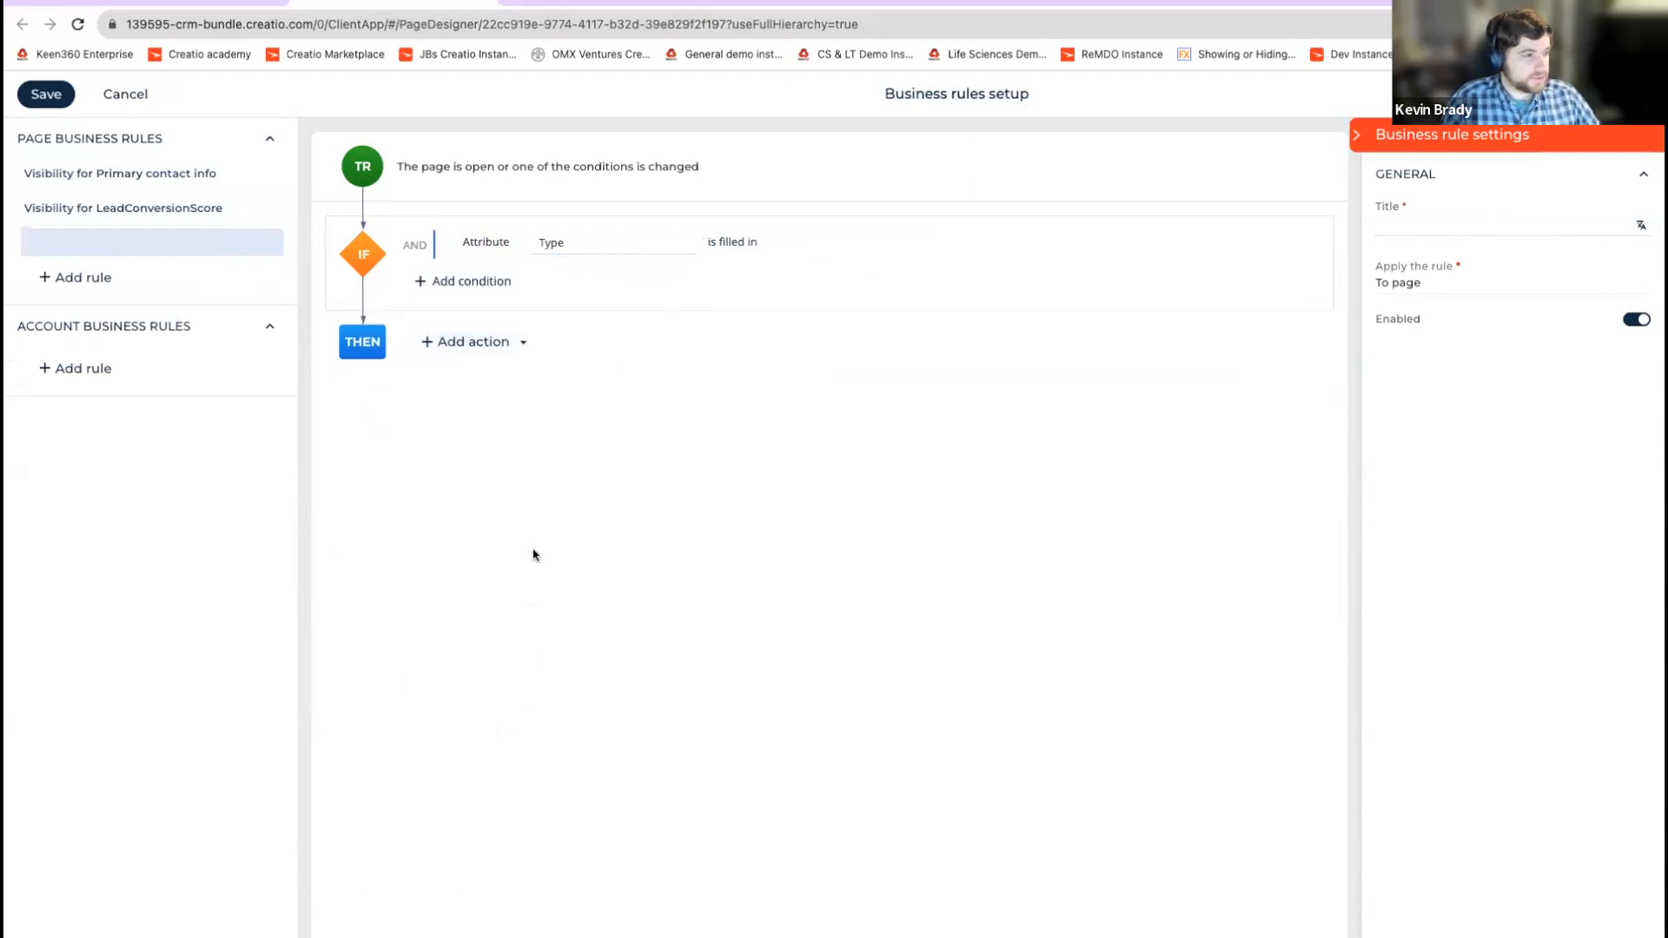
pyautogui.click(446, 346)
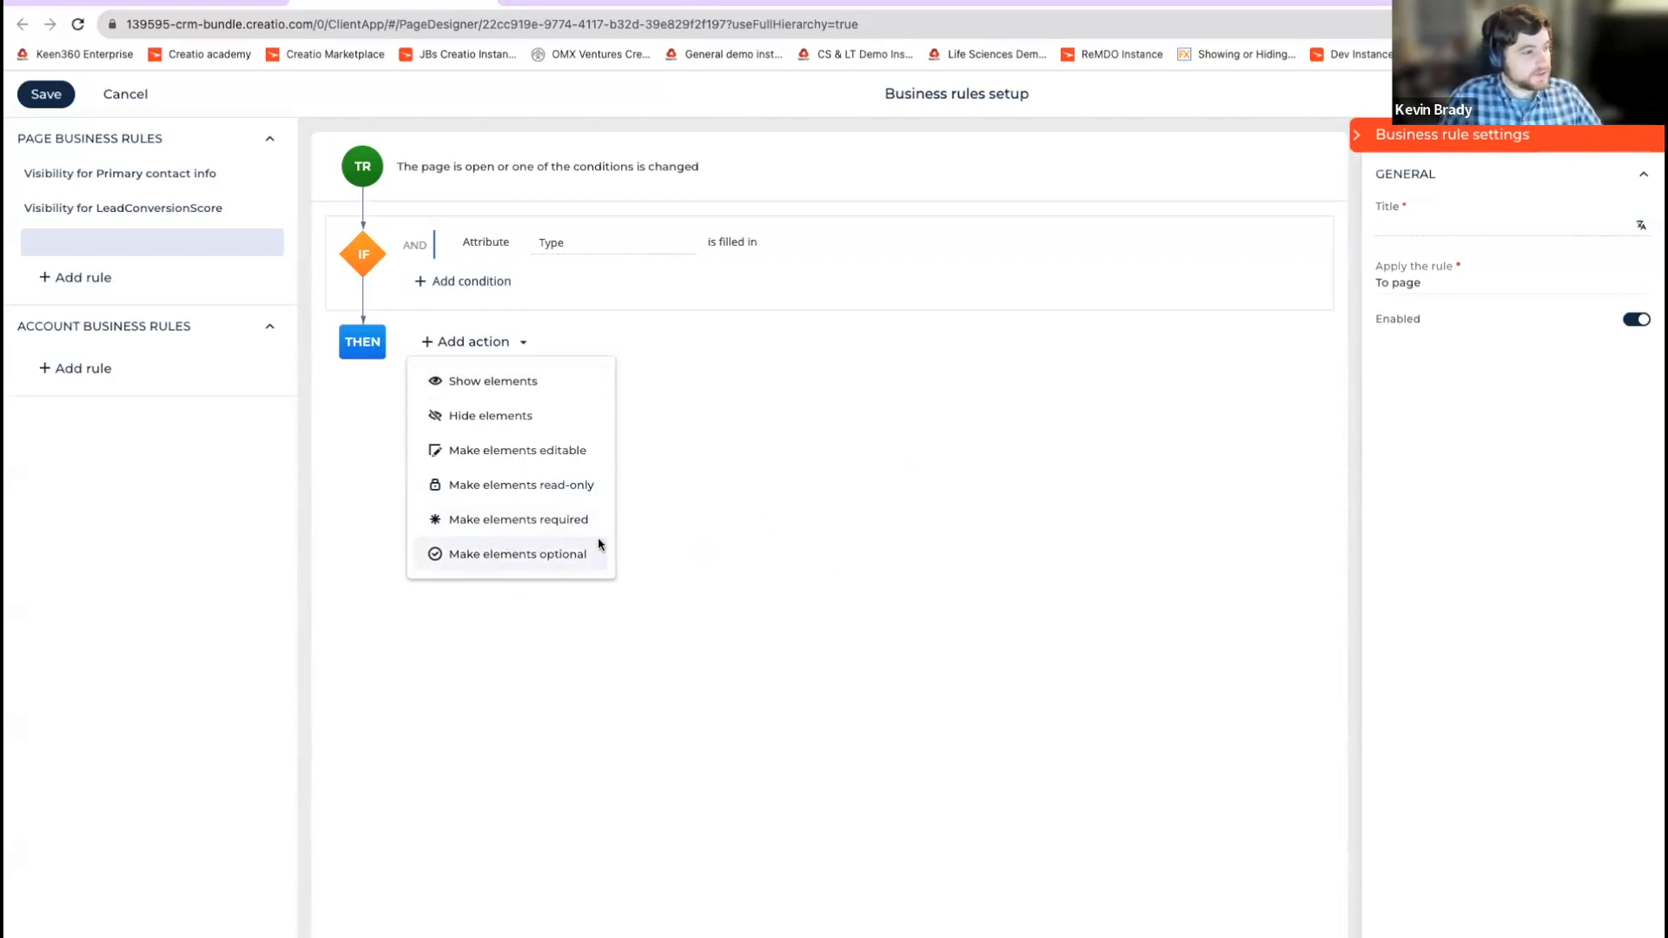
pyautogui.click(564, 379)
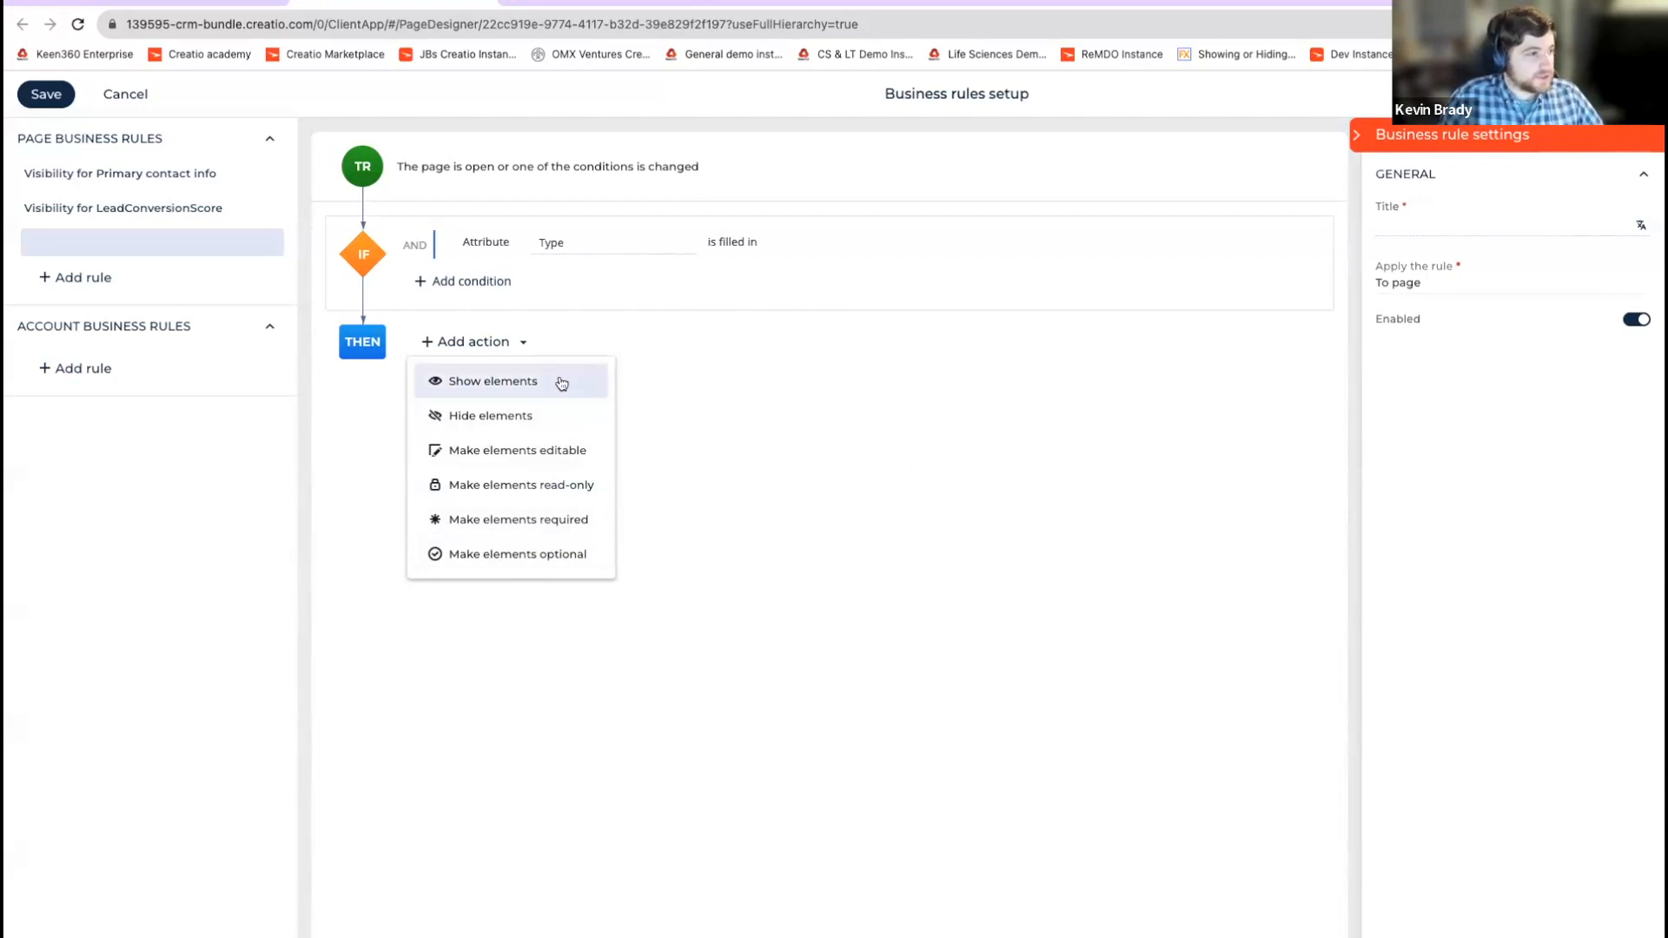
pyautogui.click(562, 383)
# Step: Look through the components that can be added to the Show elements action
pyautogui.click(535, 396)
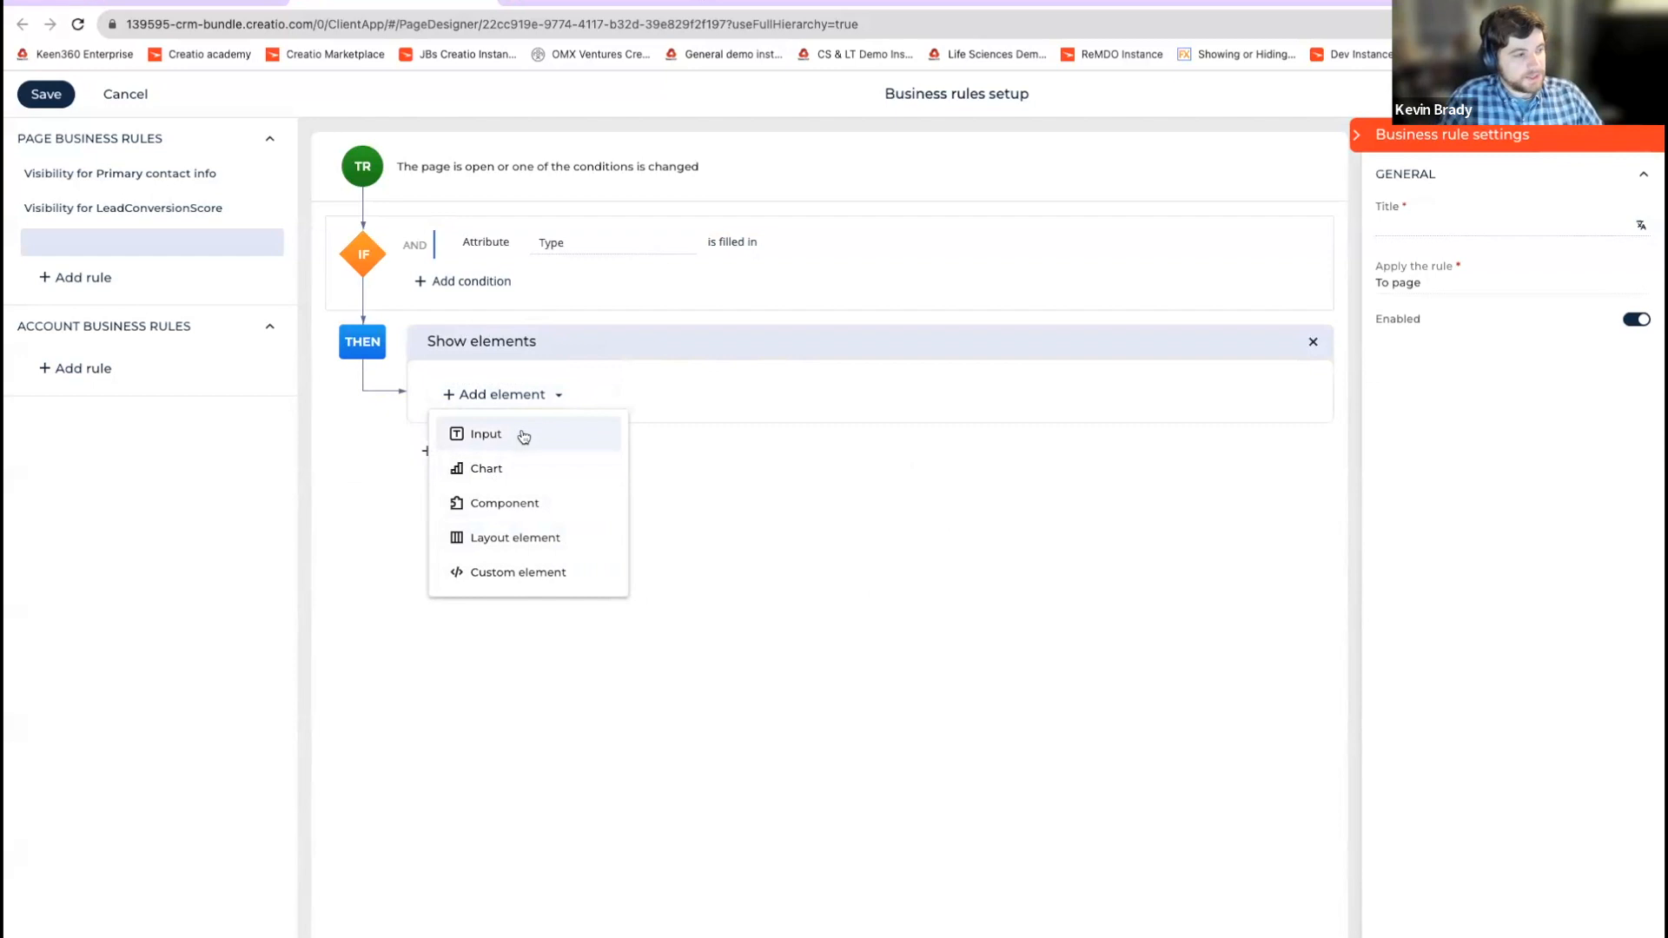
pyautogui.click(564, 510)
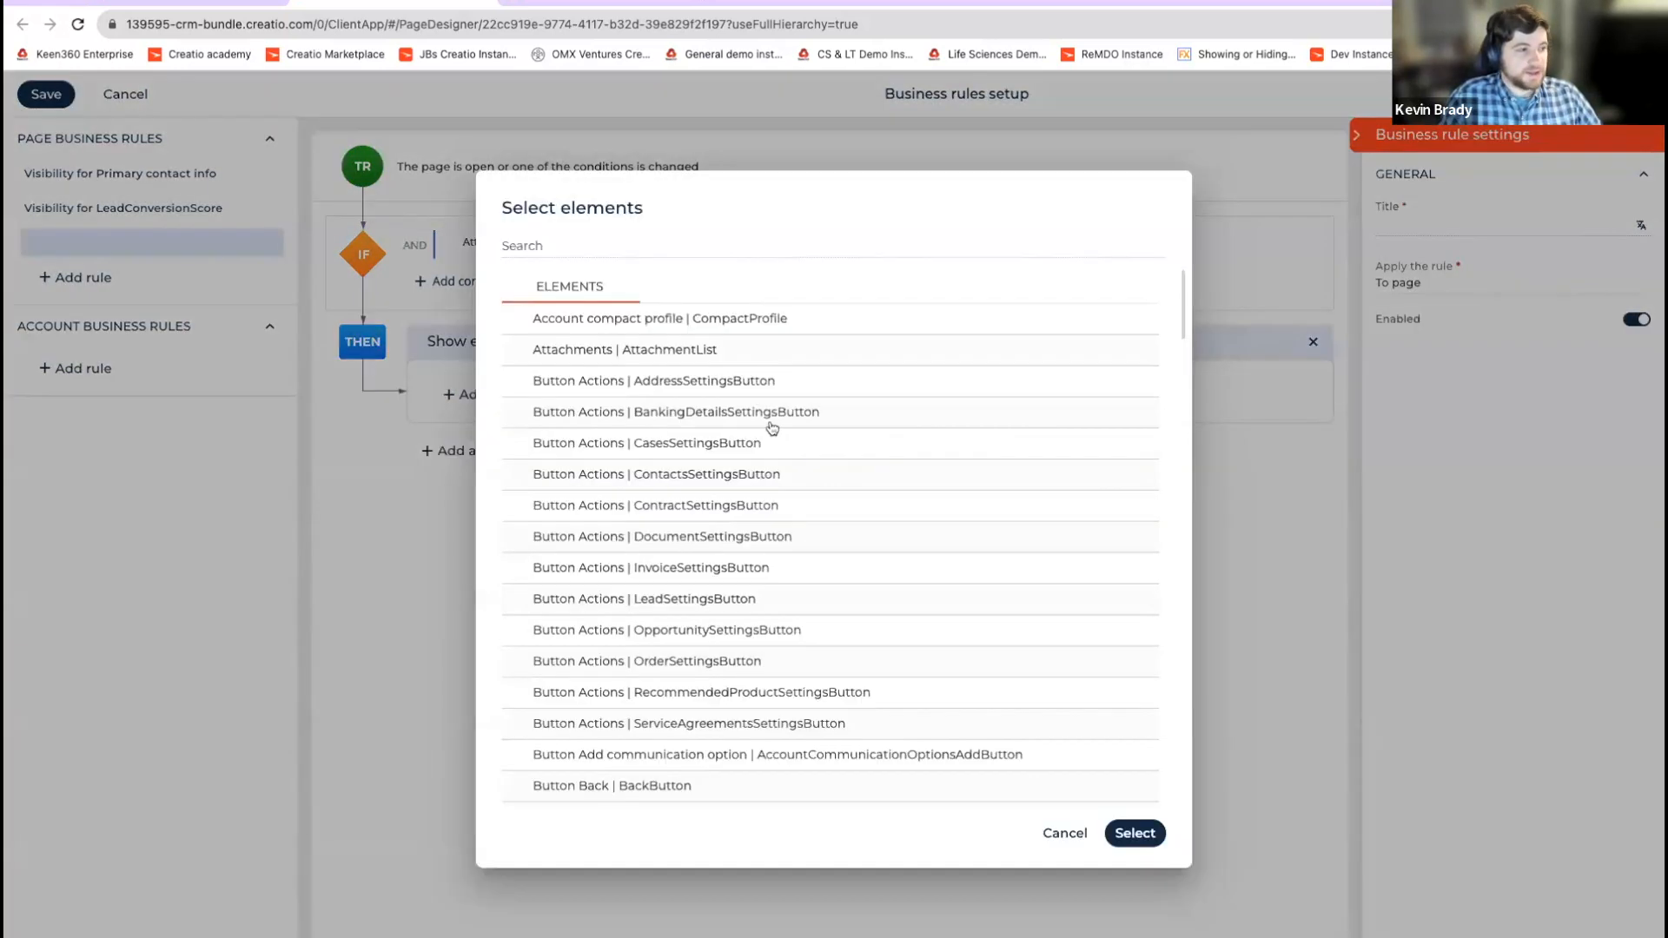
pyautogui.scroll(-1, 801, 390)
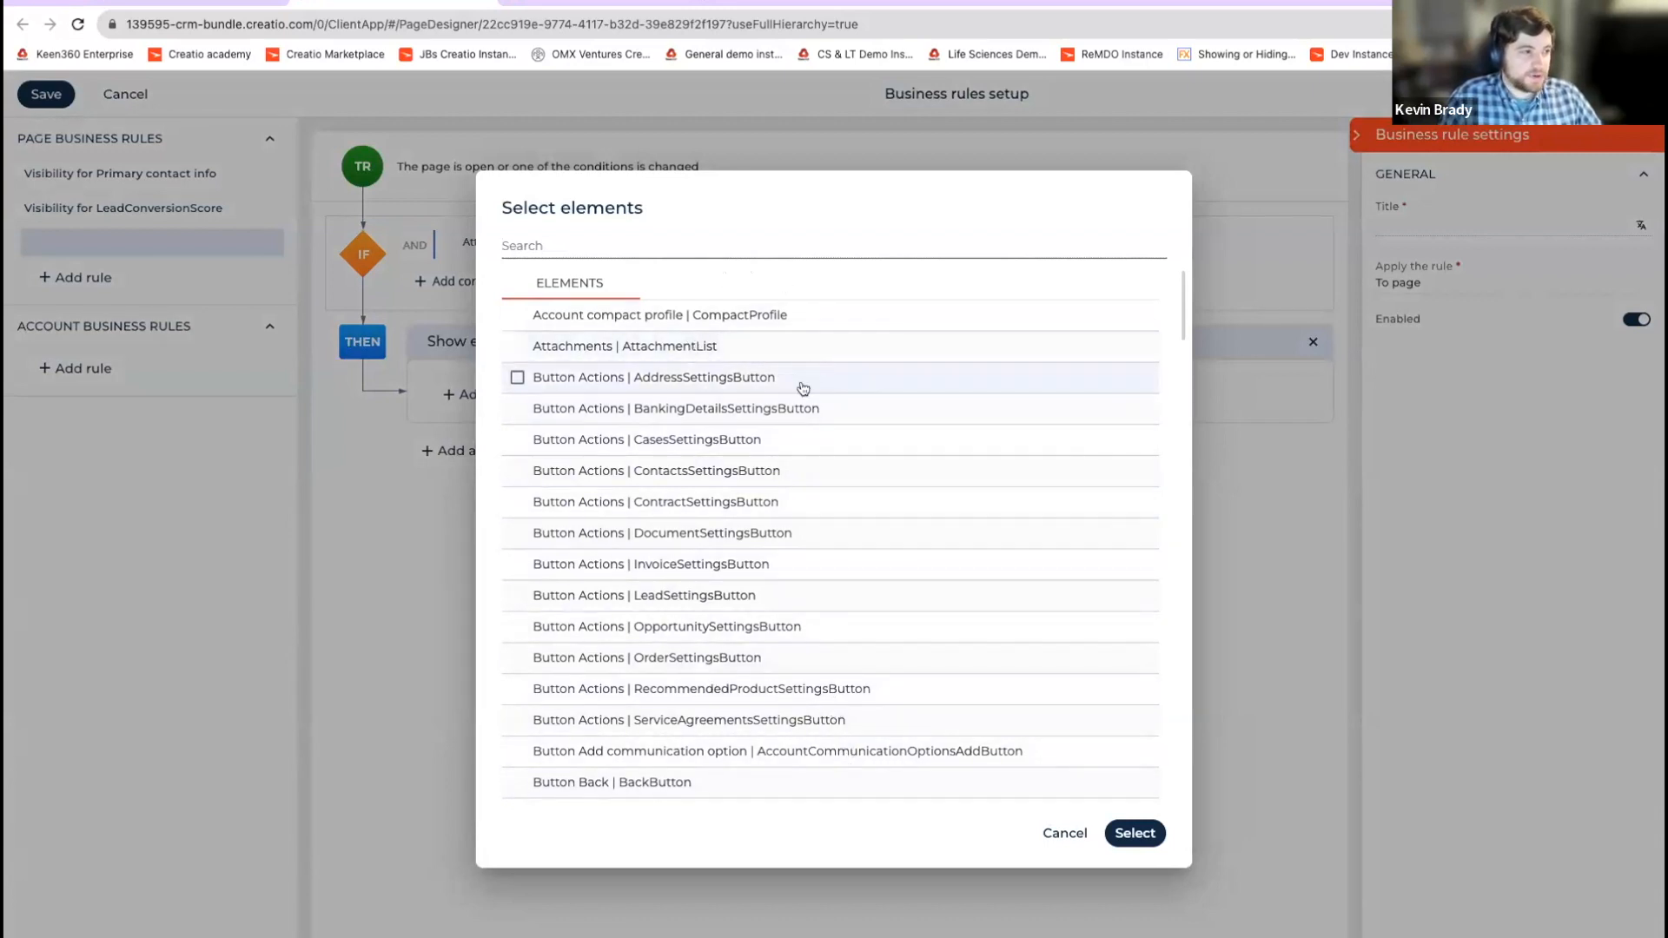
pyautogui.scroll(-6, 901, 718)
pyautogui.scroll(-5, 913, 691)
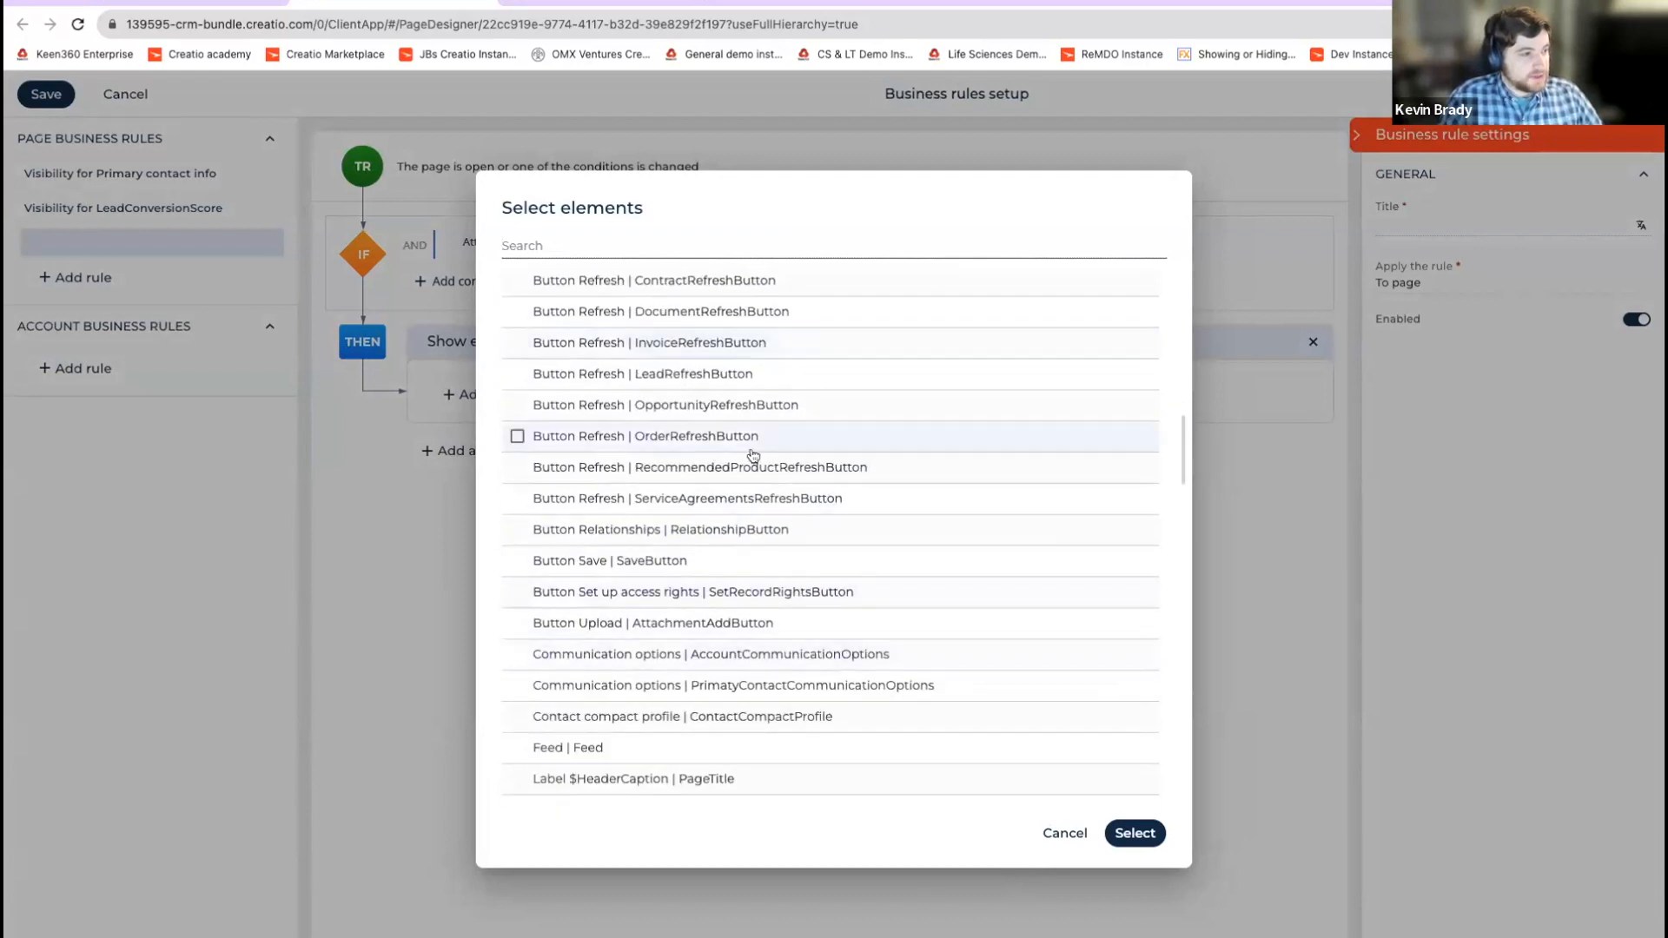
pyautogui.scroll(-3, 782, 661)
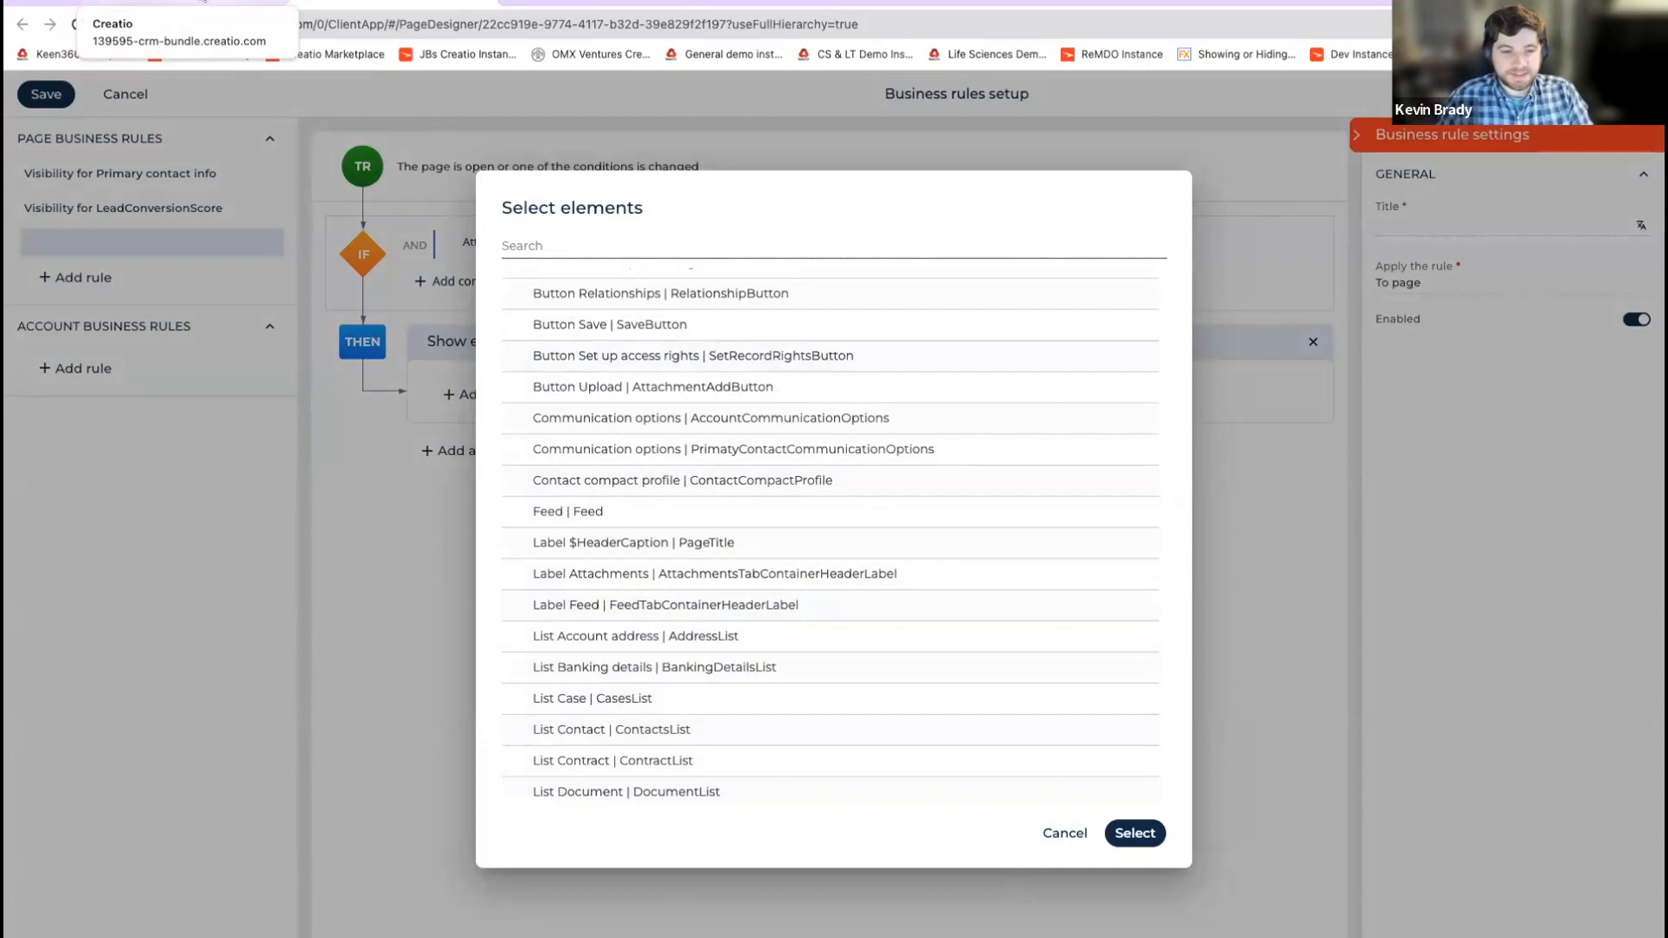
# Step: Check the account record page and reopen the list of components for the rule's Show elements action
pyautogui.click(208, 3)
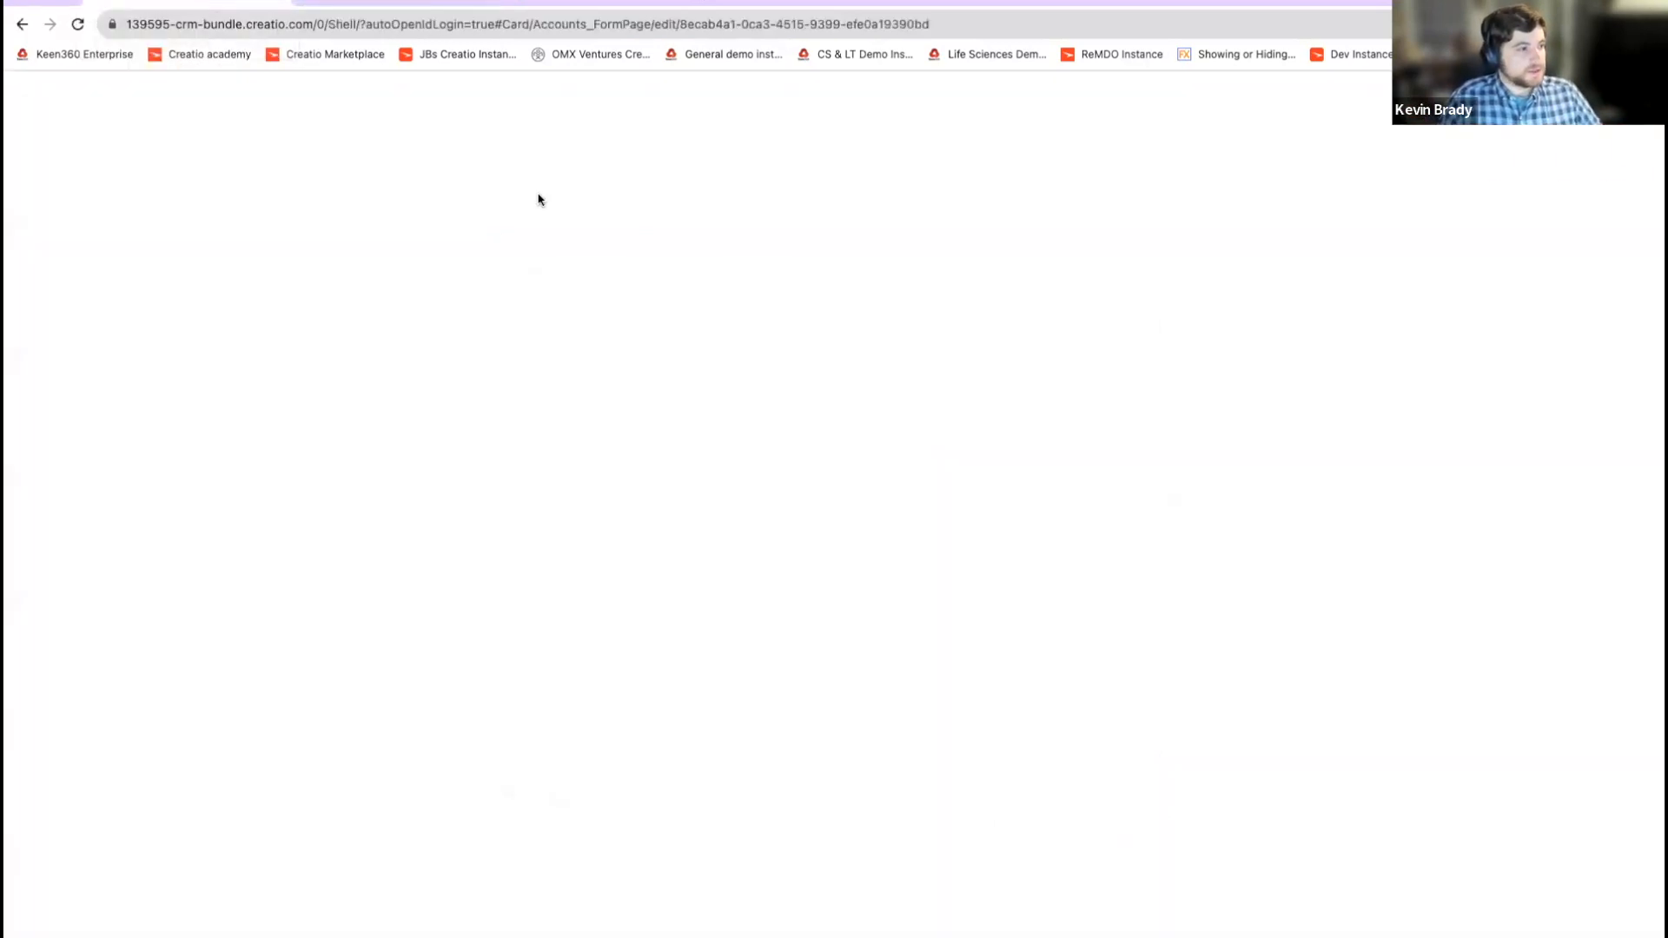
pyautogui.click(1622, 132)
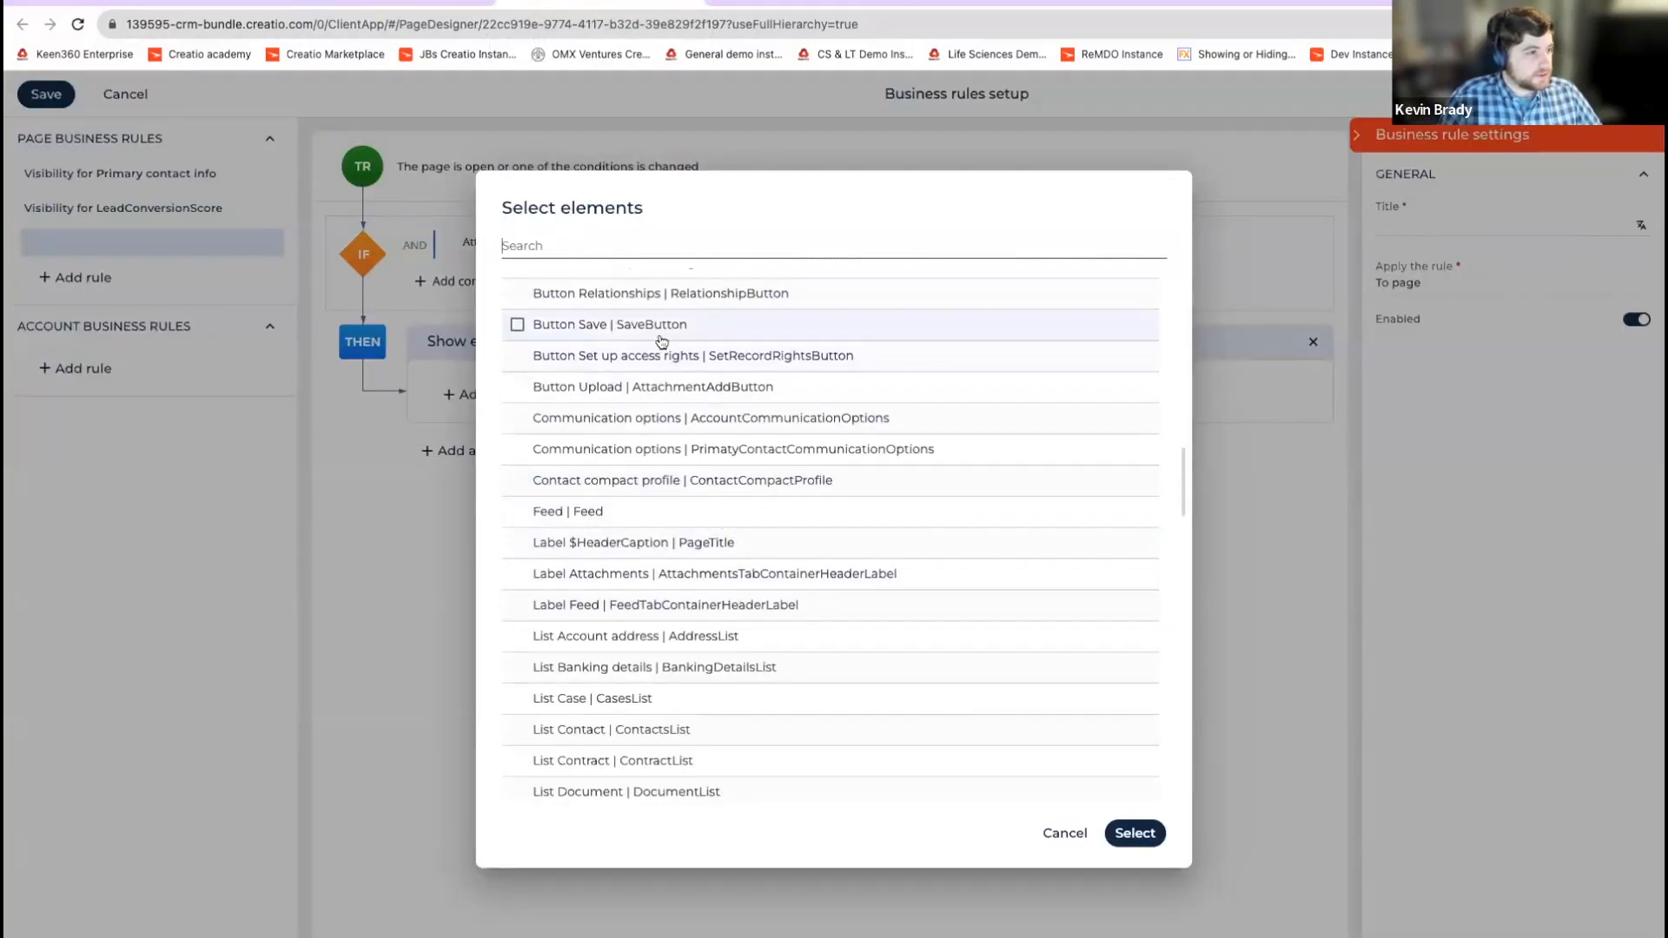
pyautogui.click(1065, 833)
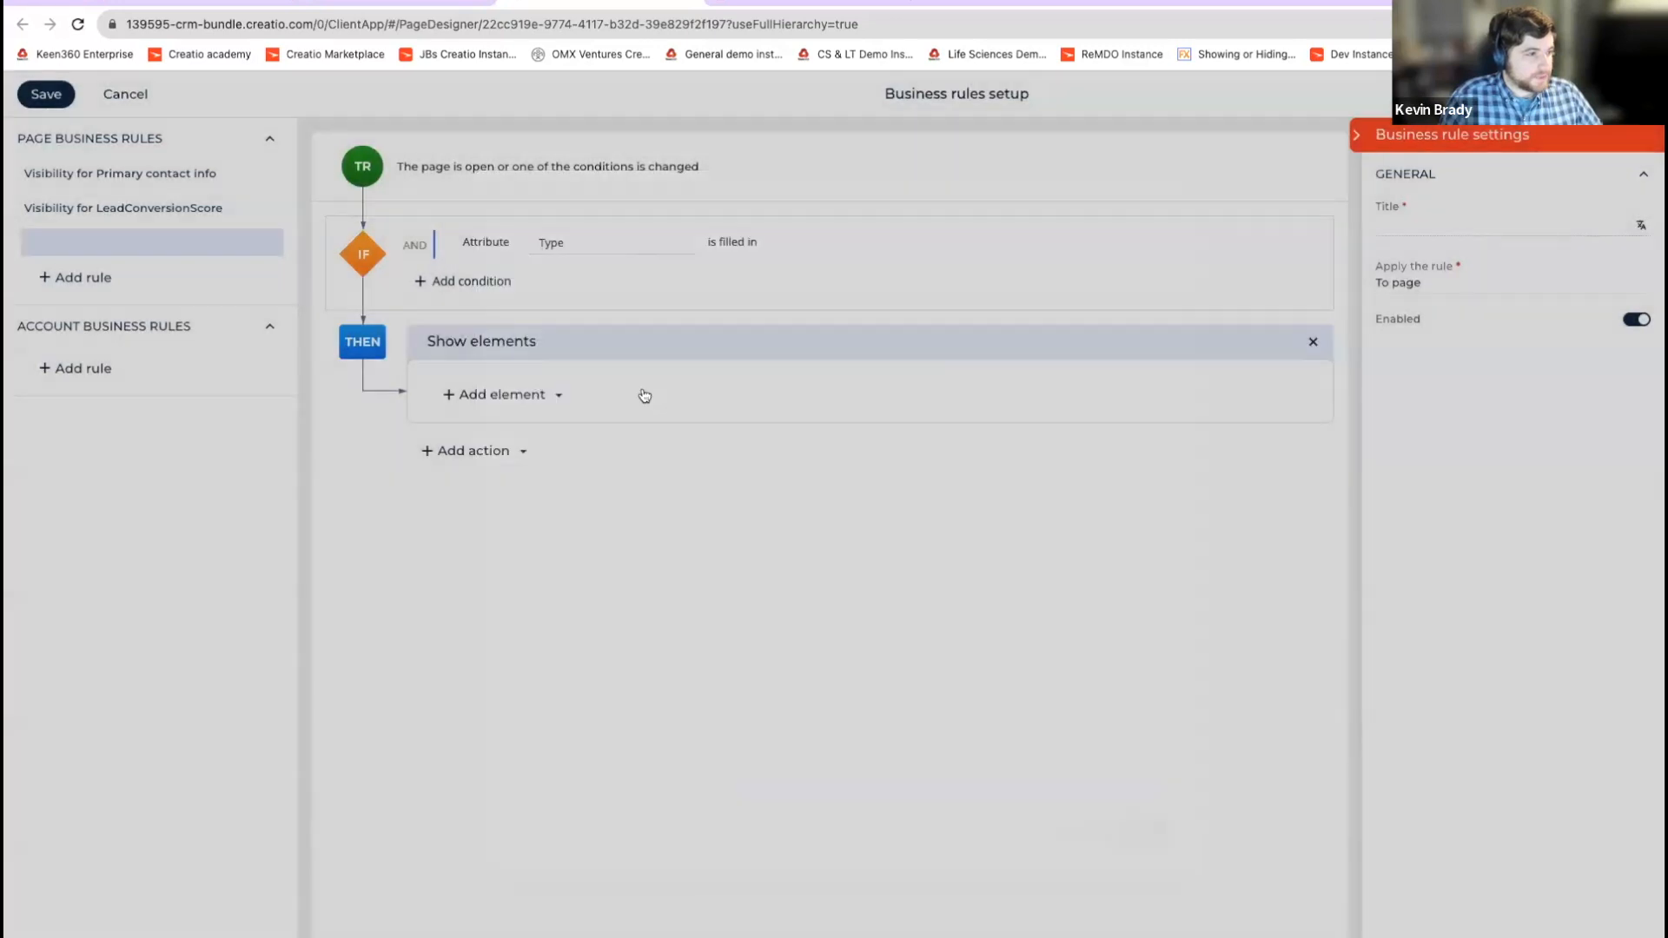
pyautogui.click(495, 394)
pyautogui.click(582, 516)
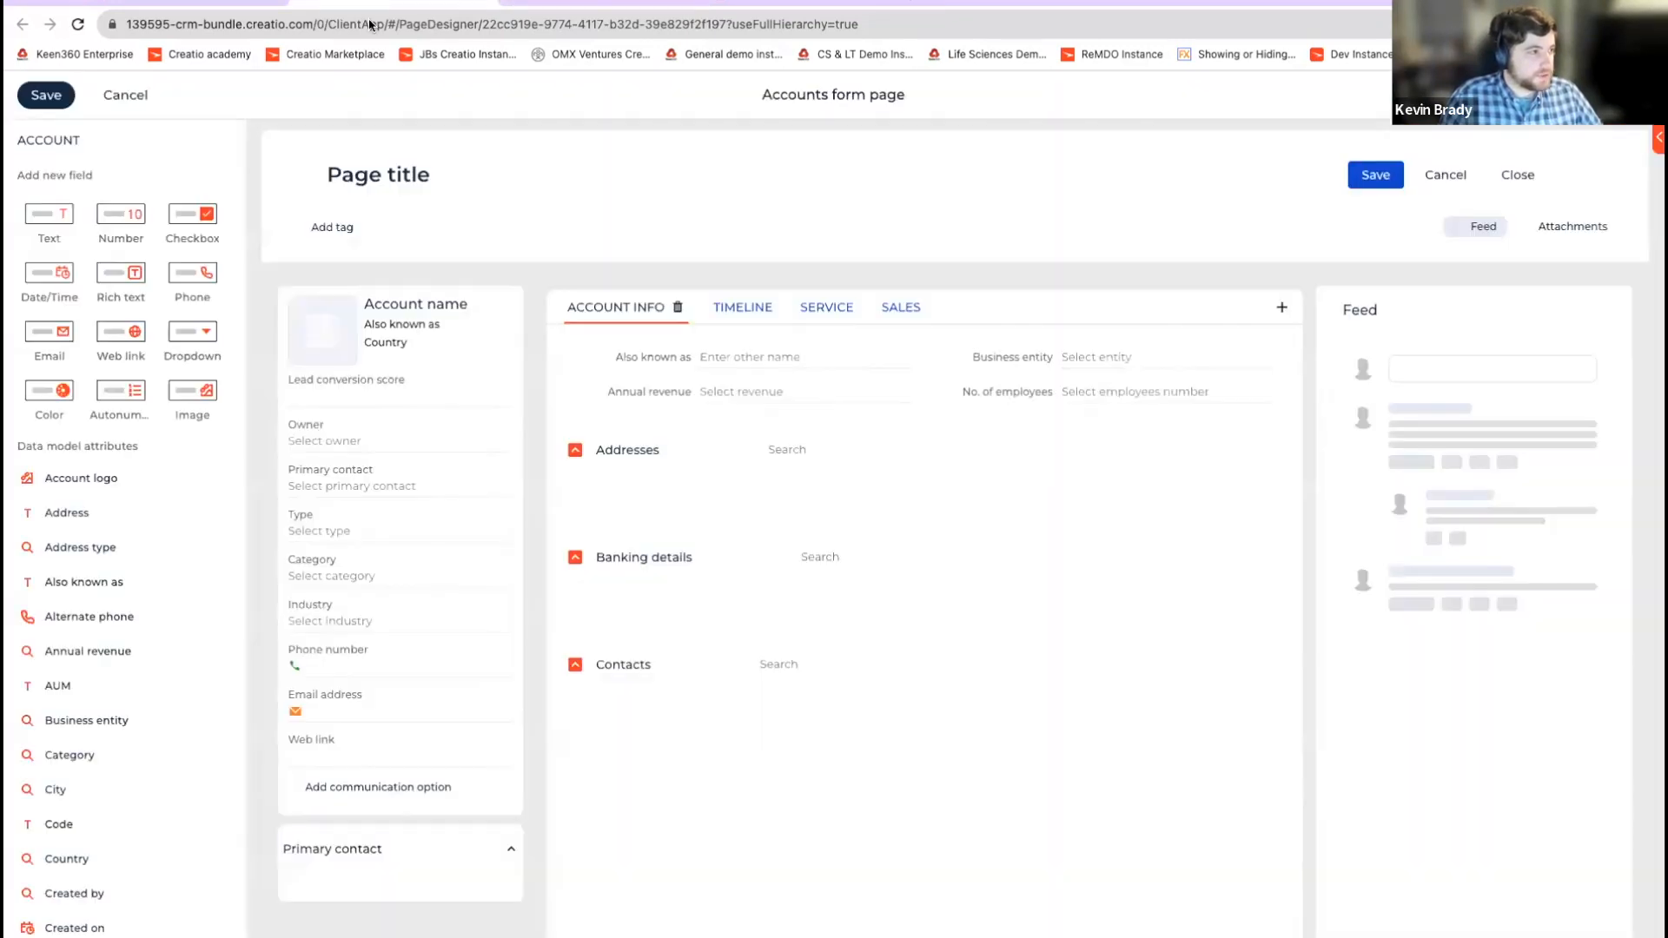
# Step: Look through the charts, components and layout elements that the Accounts form page designer offers
pyautogui.scroll(-10, 121, 510)
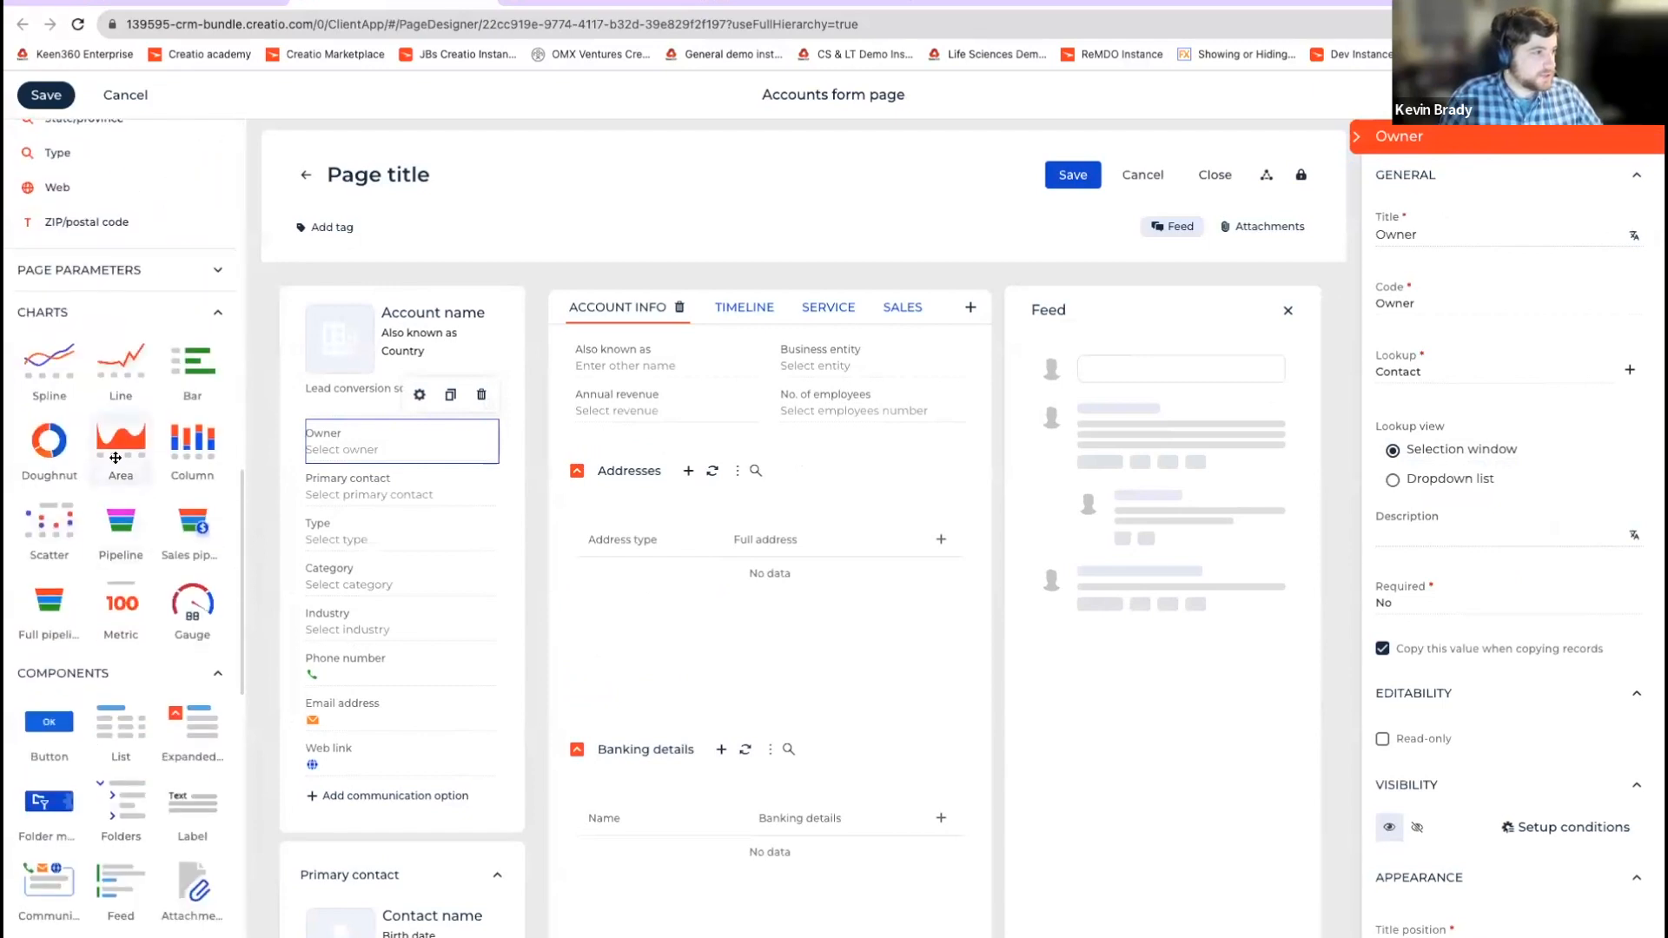
pyautogui.scroll(-3, 137, 603)
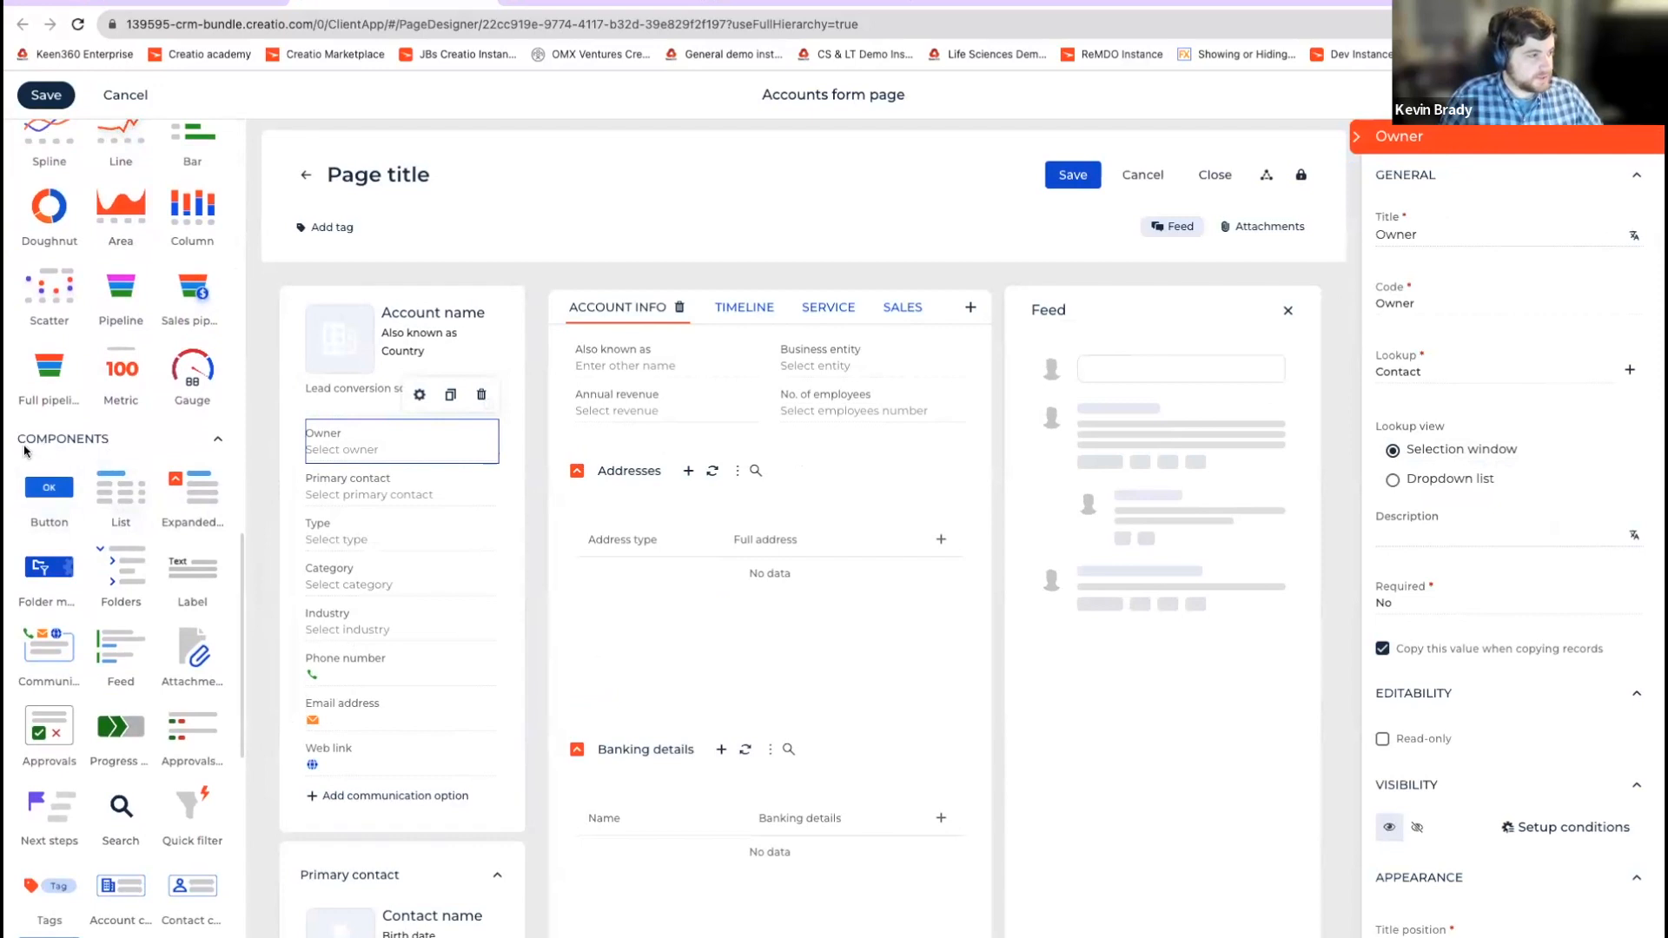
pyautogui.scroll(-1, 66, 452)
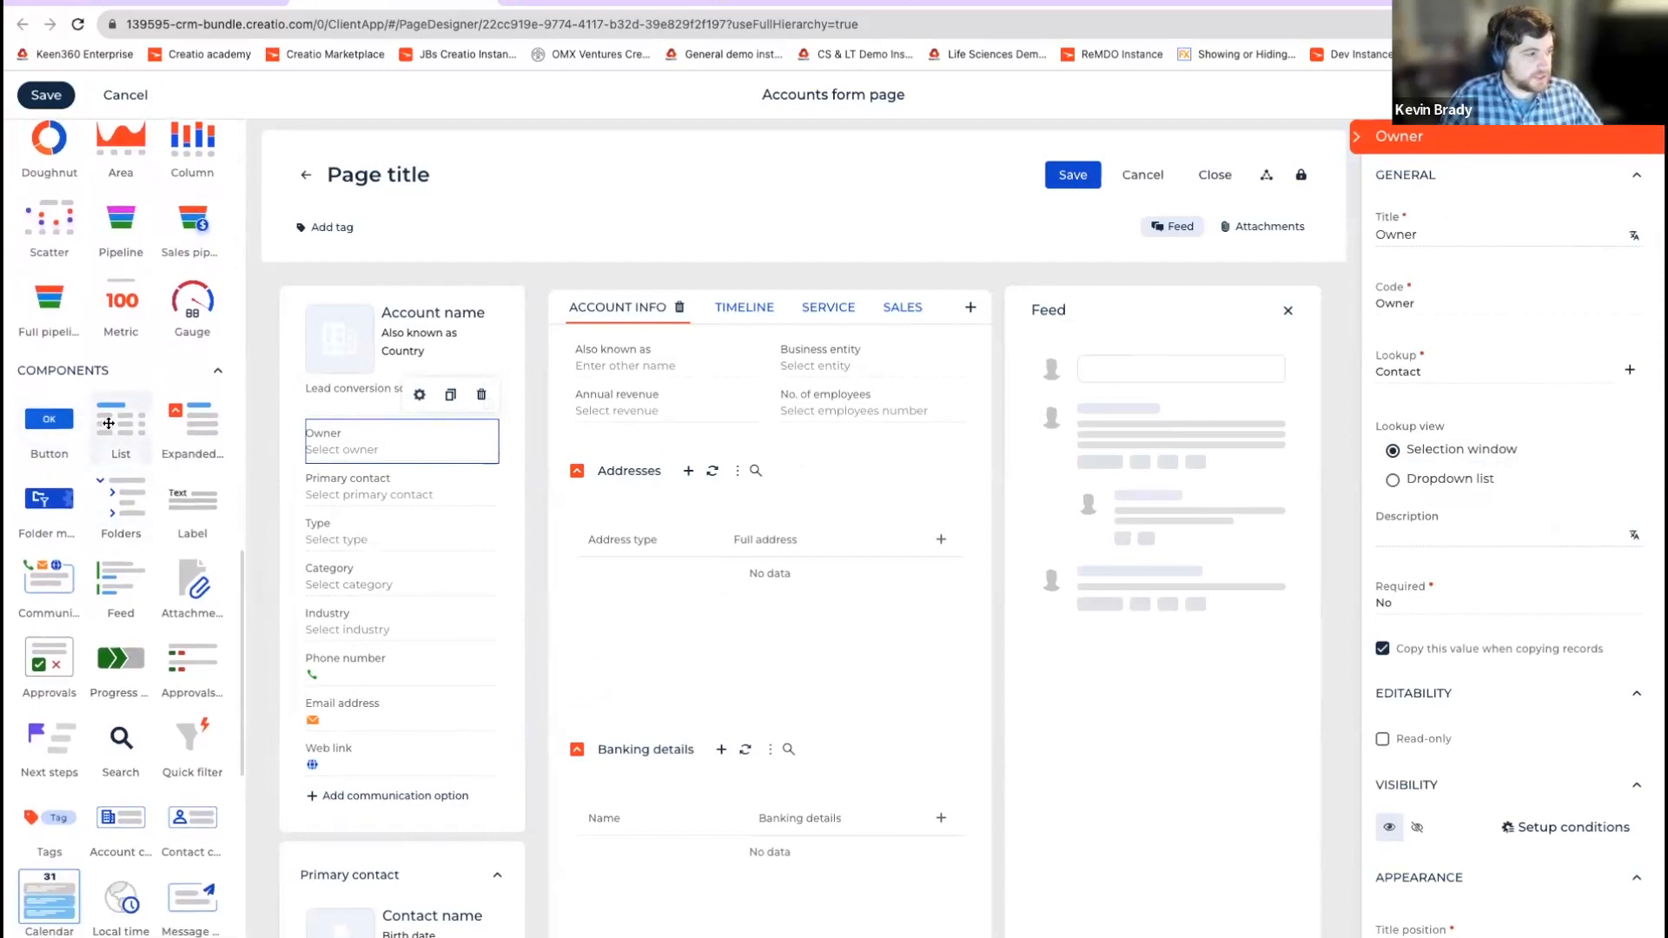
pyautogui.scroll(-1, 104, 478)
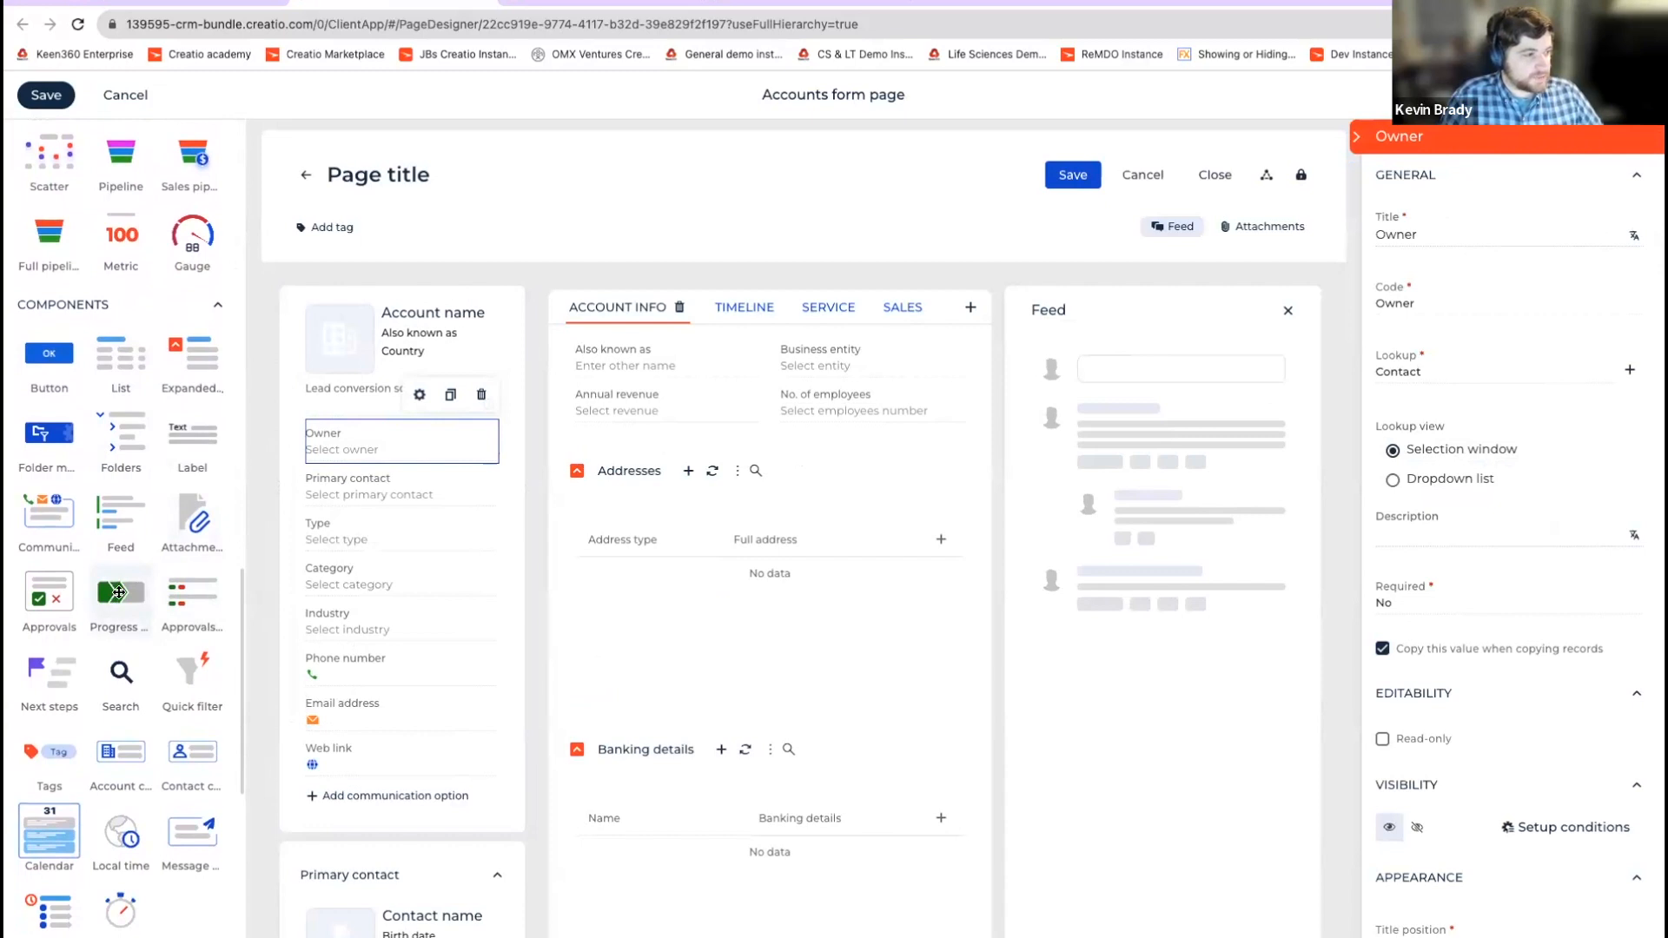
pyautogui.scroll(-2, 105, 619)
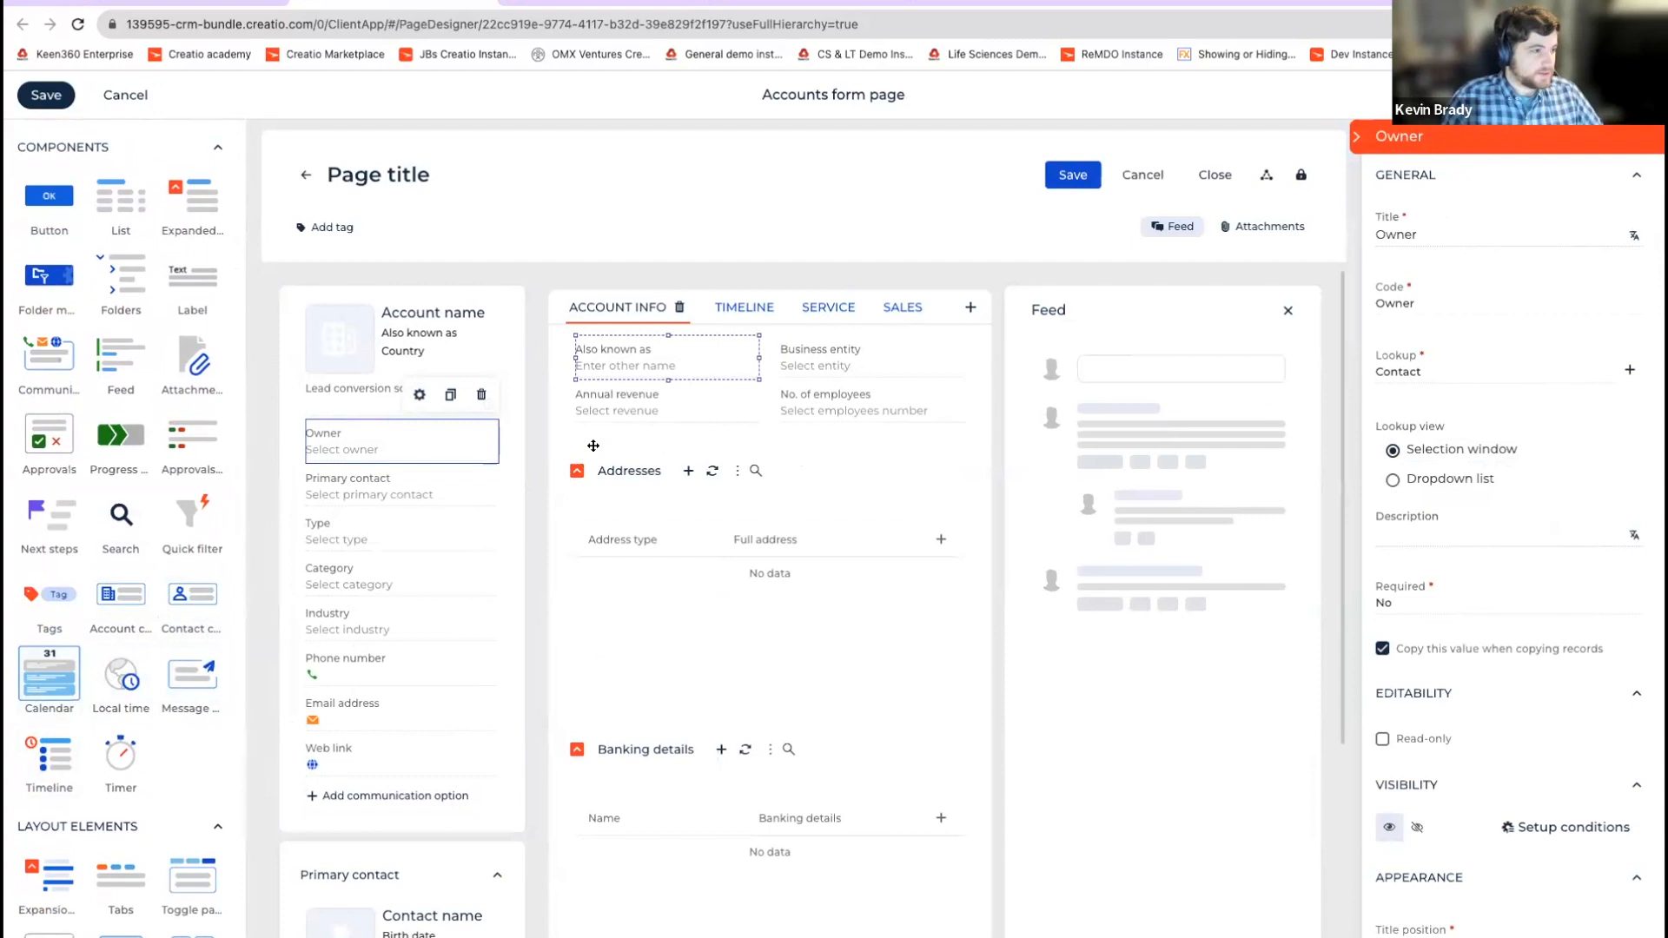
pyautogui.scroll(-3, 172, 719)
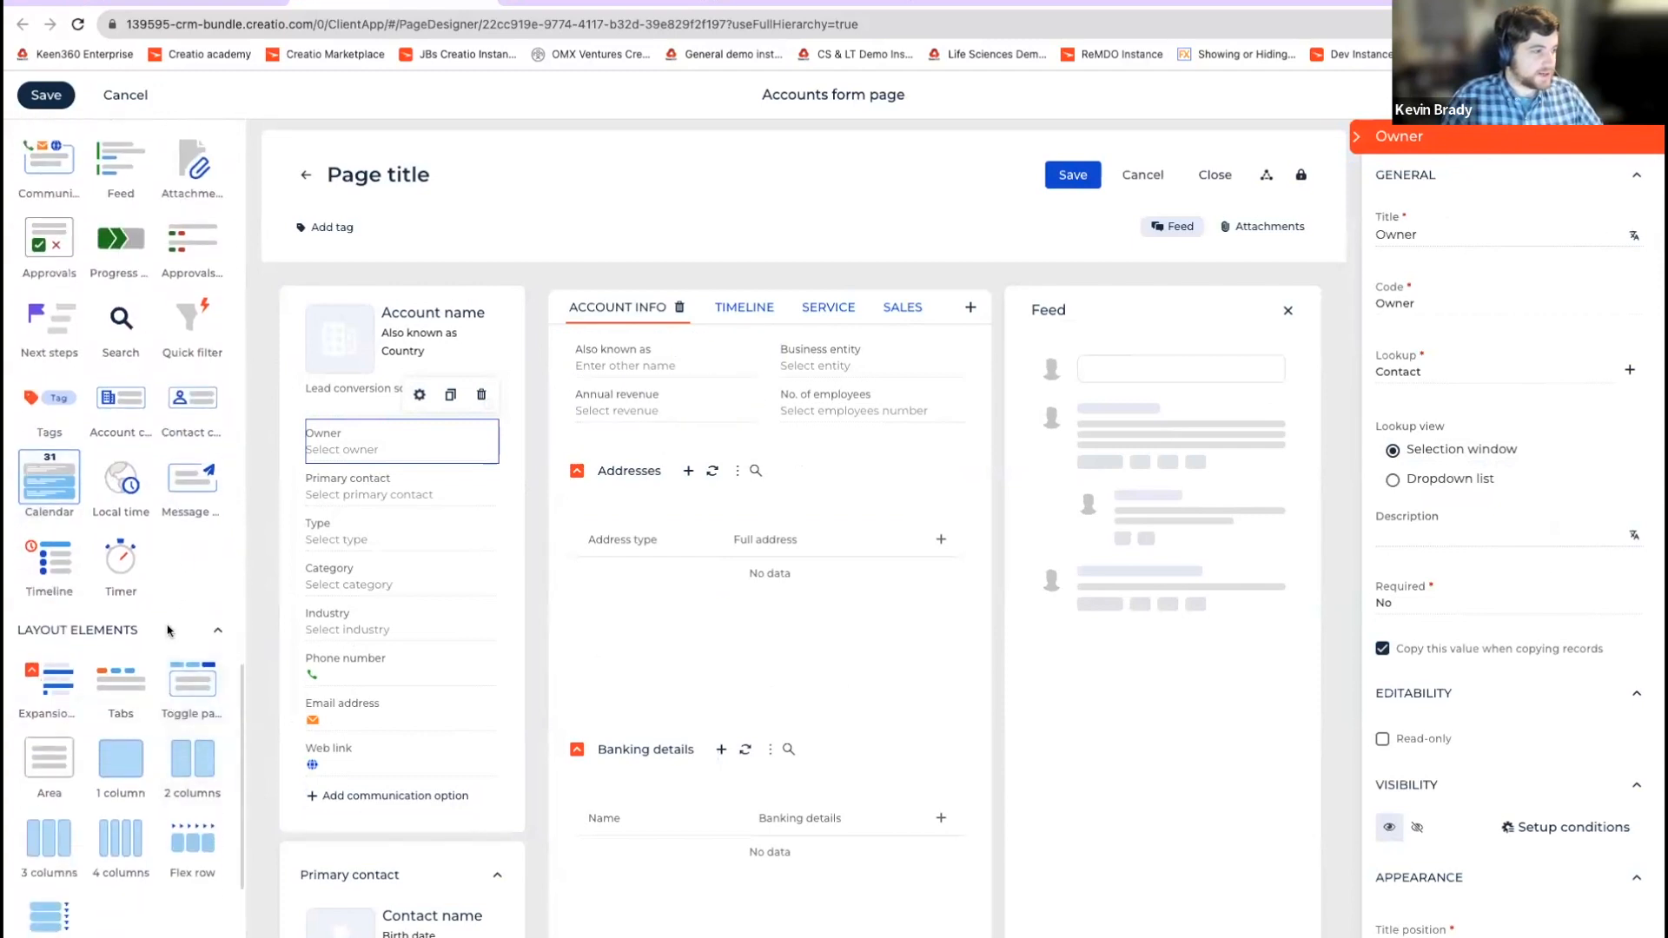
pyautogui.scroll(-2, 170, 632)
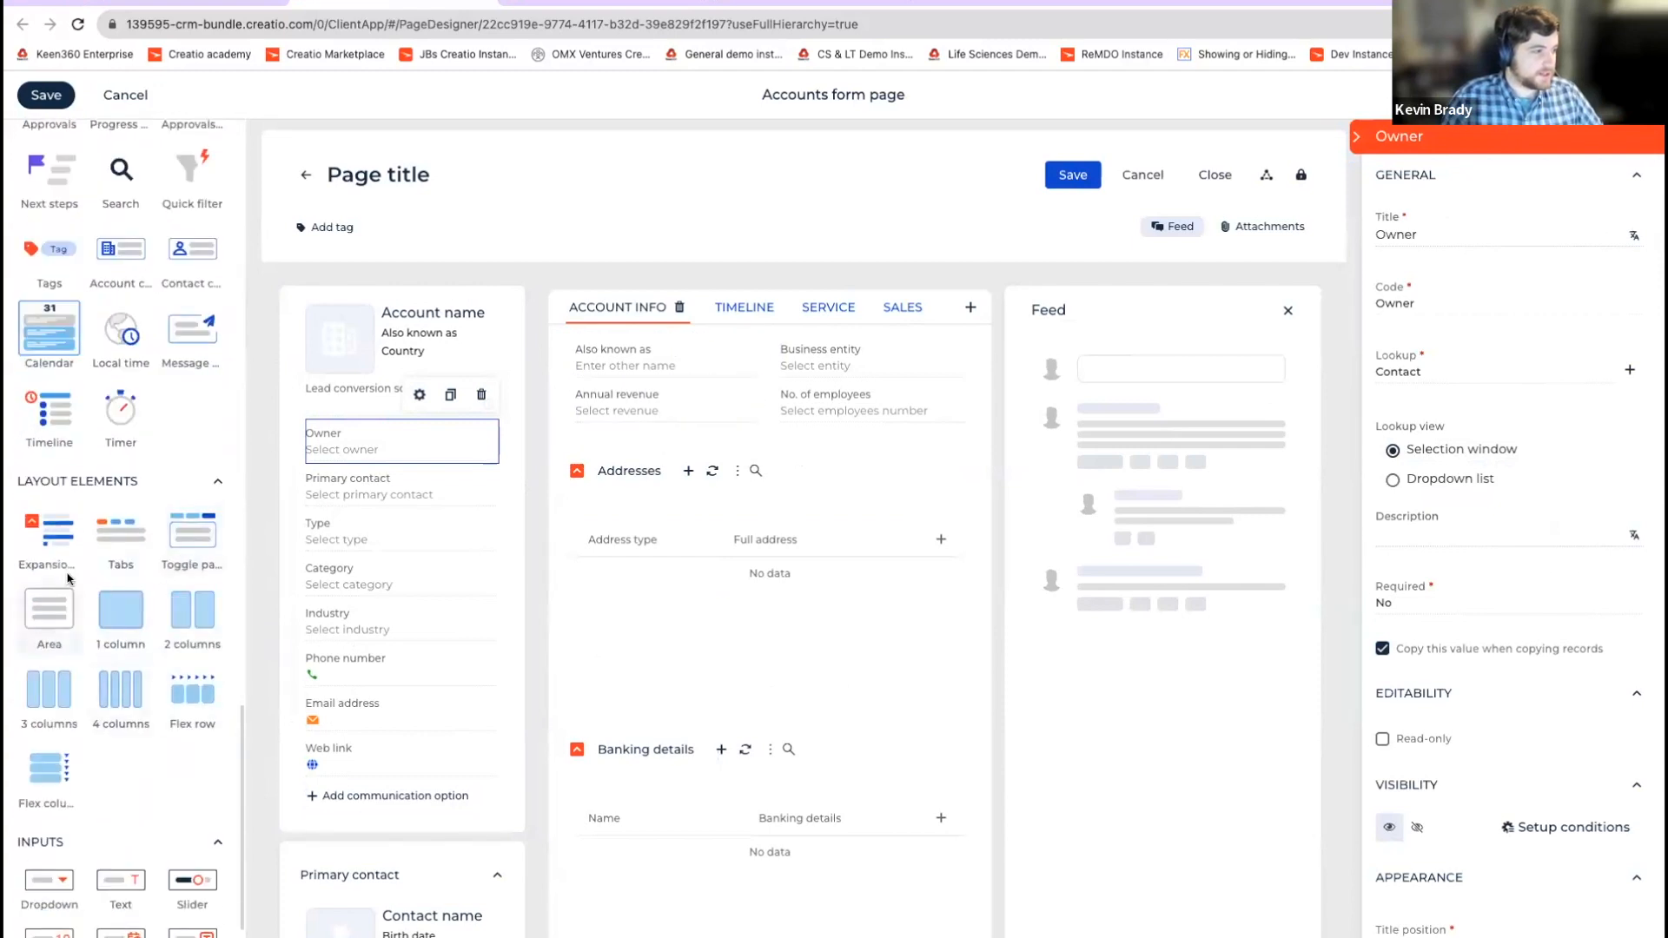
# Step: Add an expansion panel above Addresses in Account info and move the Annual revenue and No. of employees fields into it
pyautogui.moveTo(678, 437); pyautogui.dragTo(569, 454)
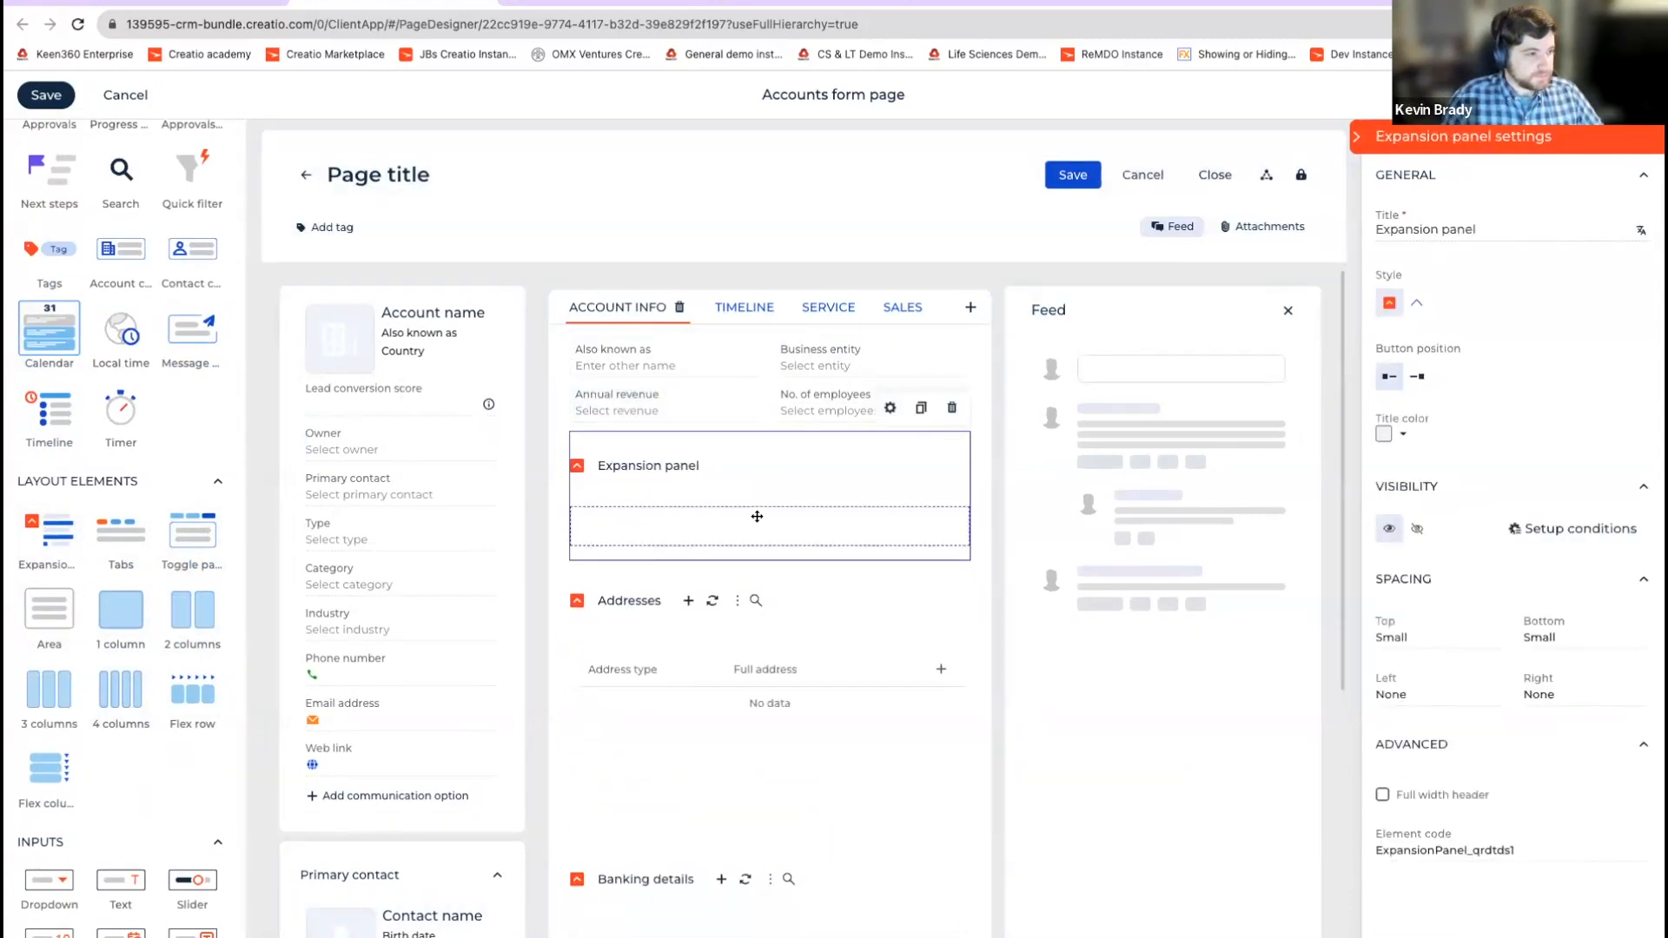
pyautogui.click(734, 507)
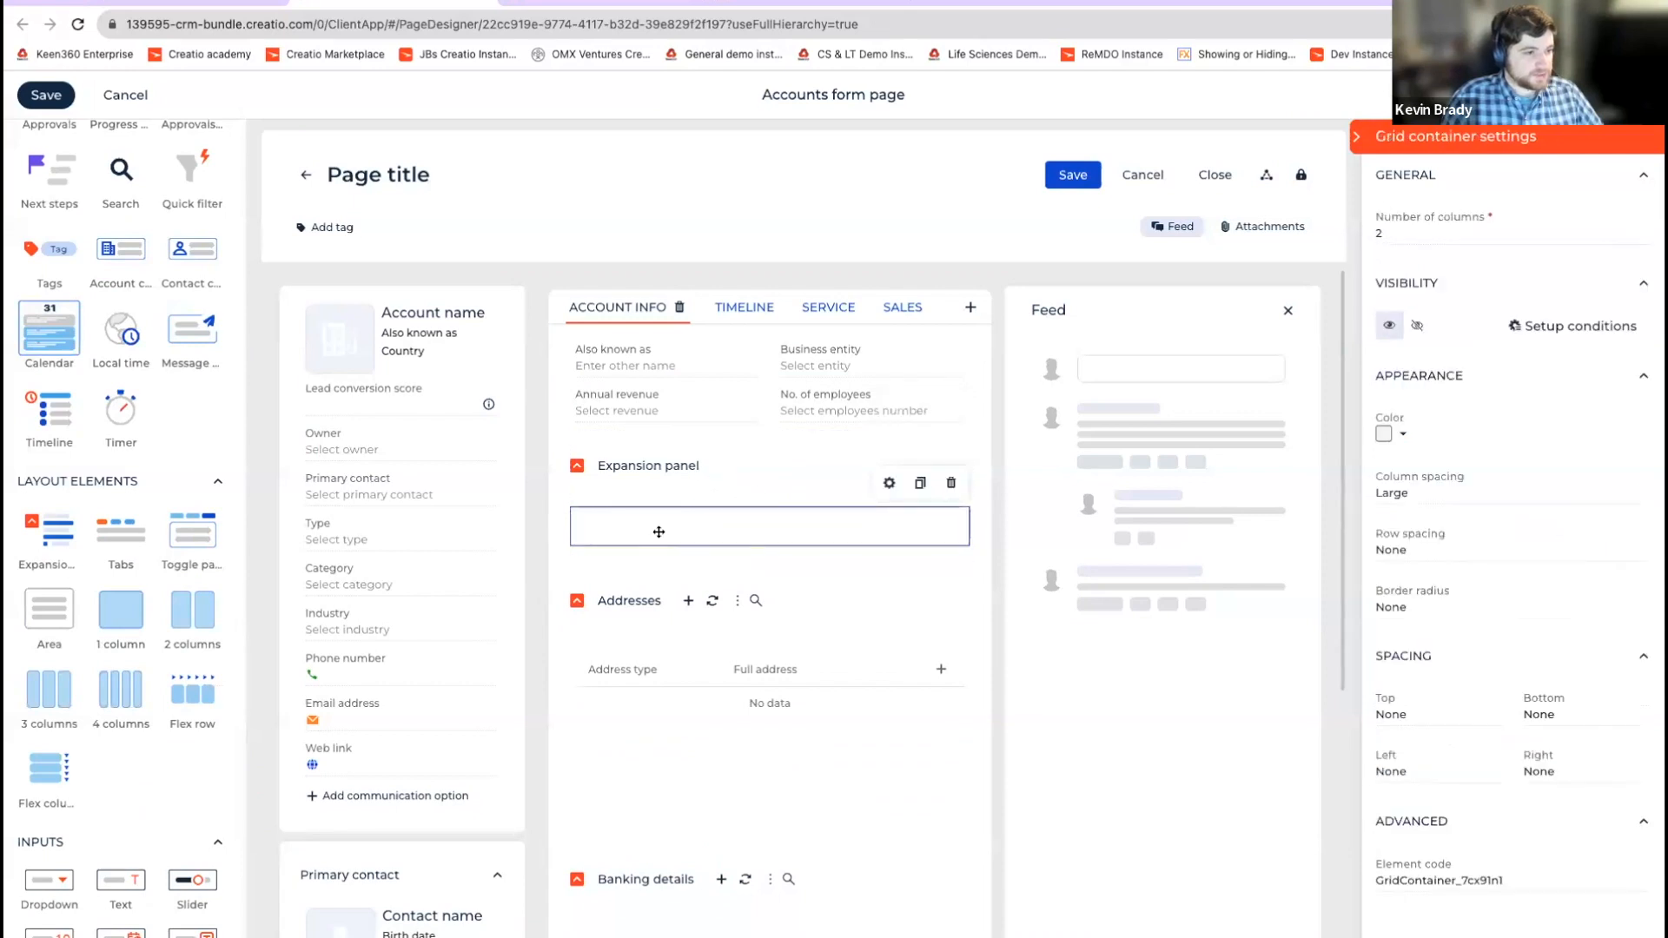
pyautogui.moveTo(617, 401); pyautogui.dragTo(643, 518)
pyautogui.click(808, 409)
pyautogui.moveTo(856, 404); pyautogui.dragTo(621, 496)
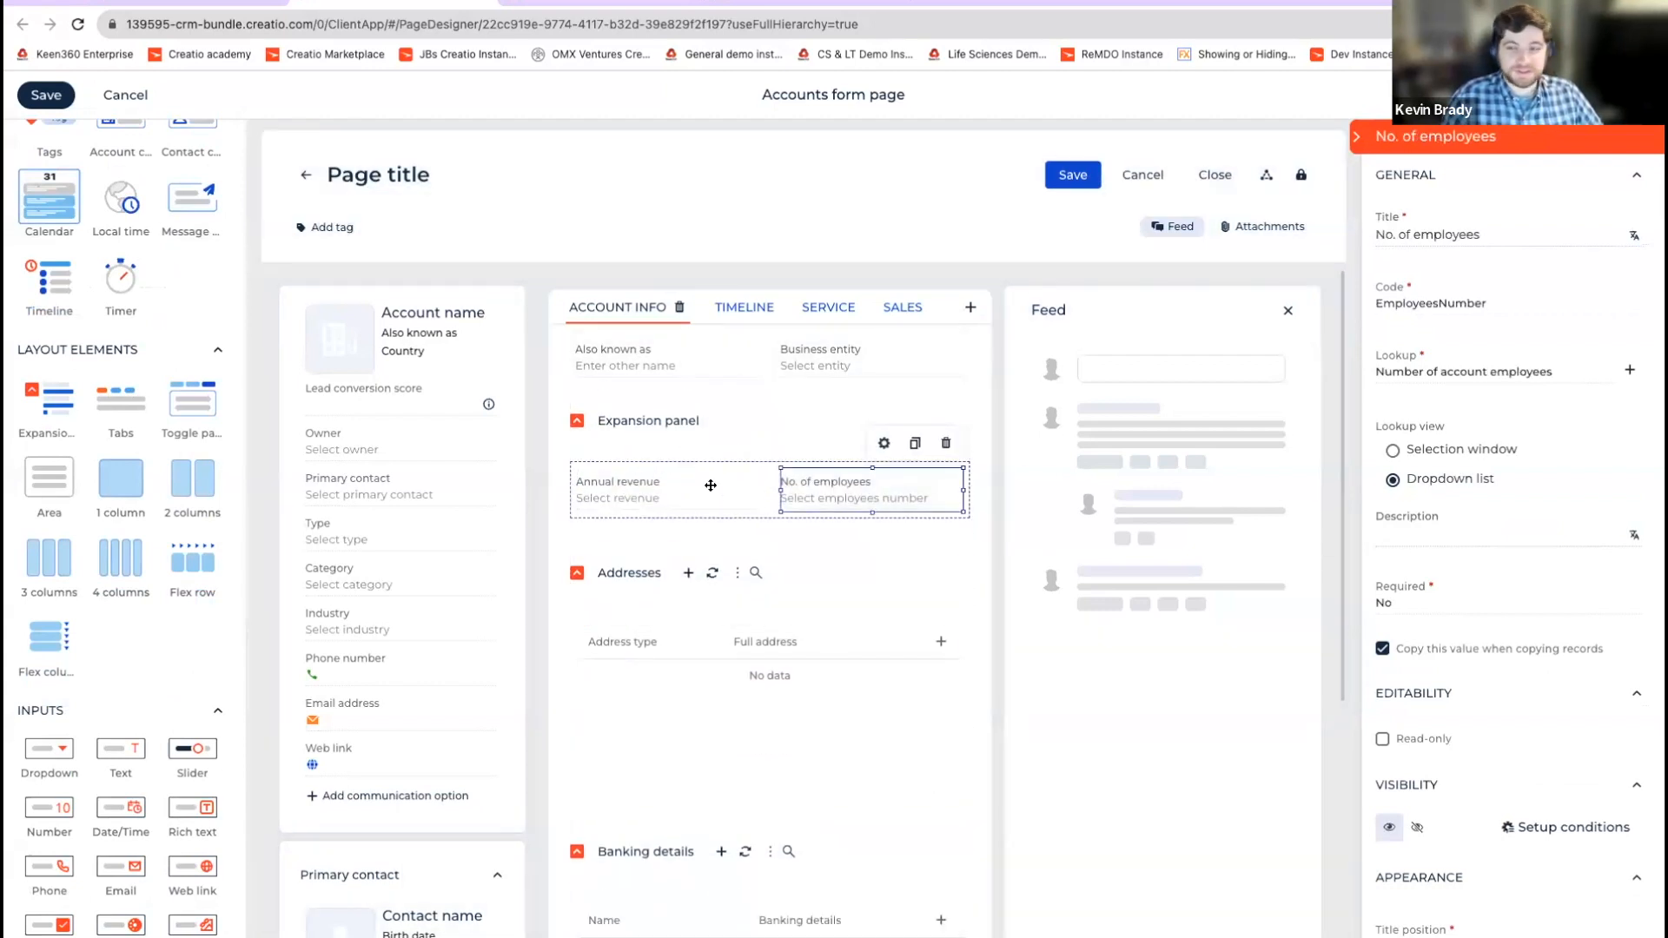
# Step: Add a Calendar component below the new expansion panel and select the Also known as field
pyautogui.scroll(5, 120, 471)
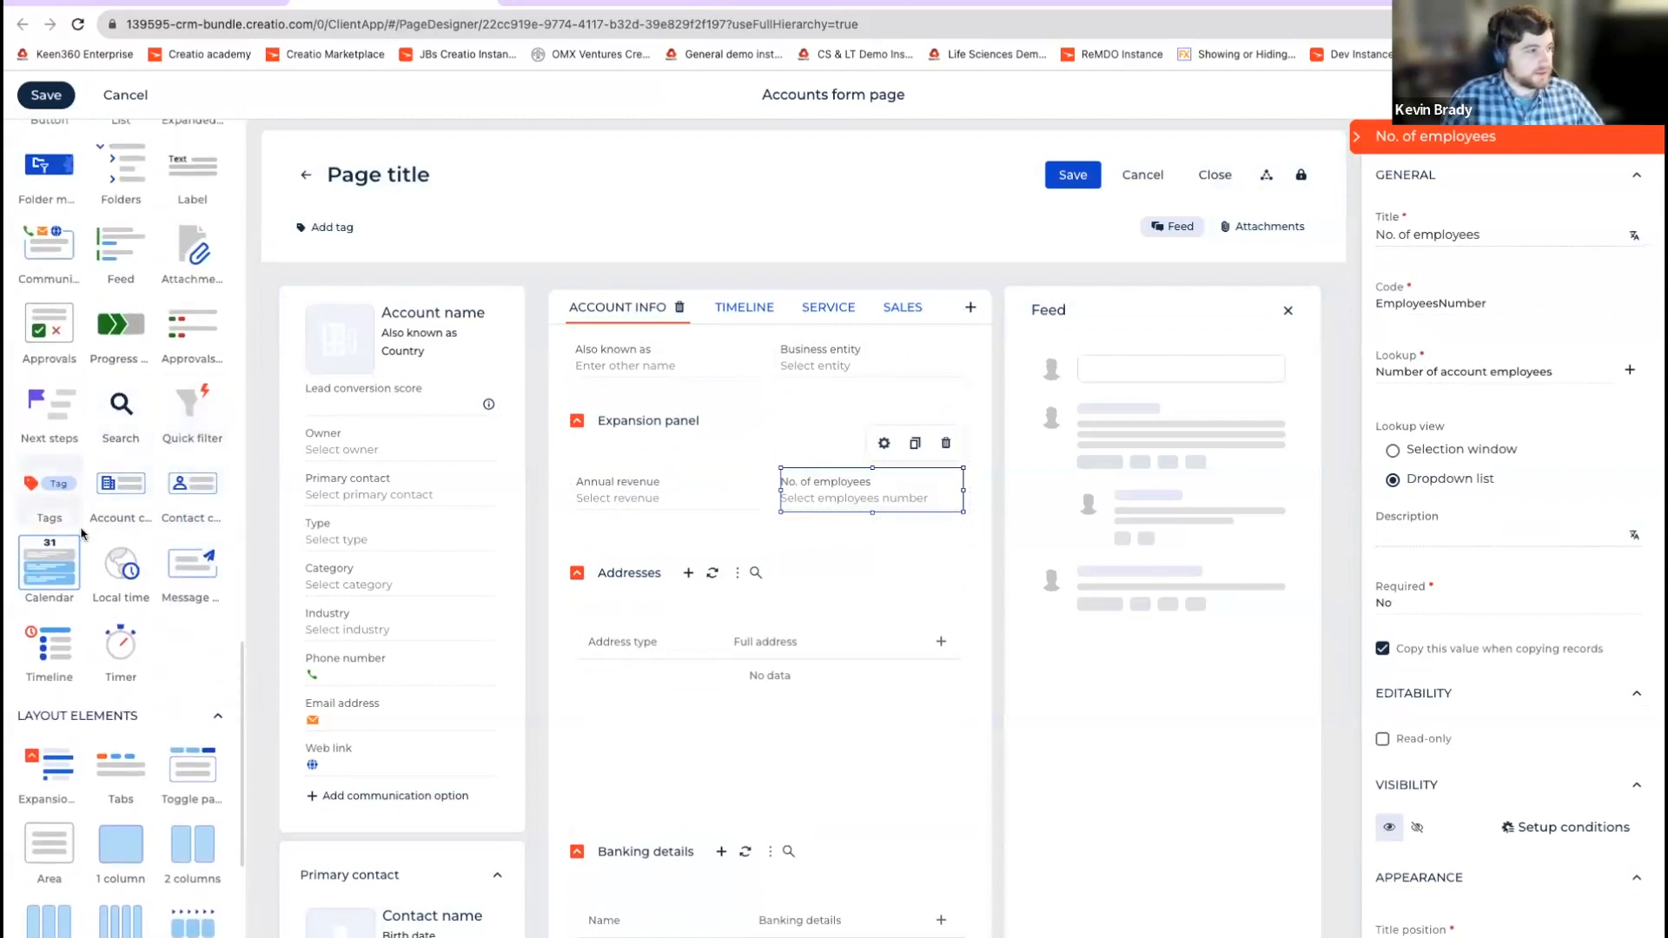
pyautogui.moveTo(543, 437); pyautogui.dragTo(641, 430)
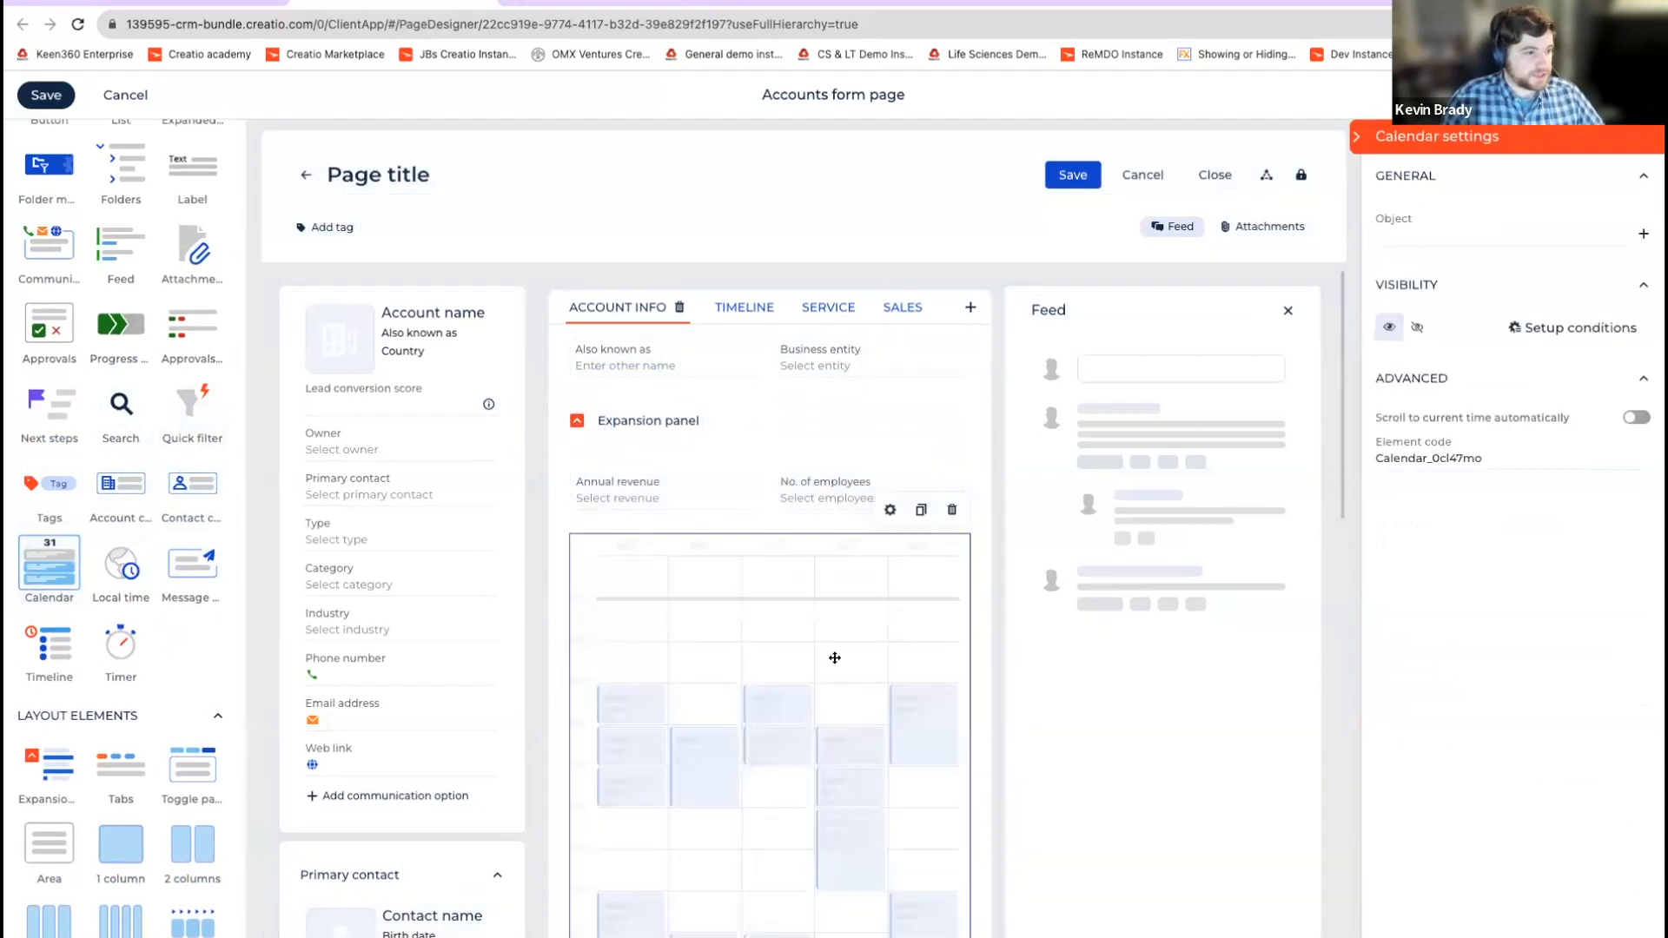
pyautogui.moveTo(670, 356)
pyautogui.mouseDown()
pyautogui.moveTo(689, 707)
pyautogui.moveTo(783, 681)
pyautogui.moveTo(741, 624)
pyautogui.moveTo(663, 380)
pyautogui.mouseUp()
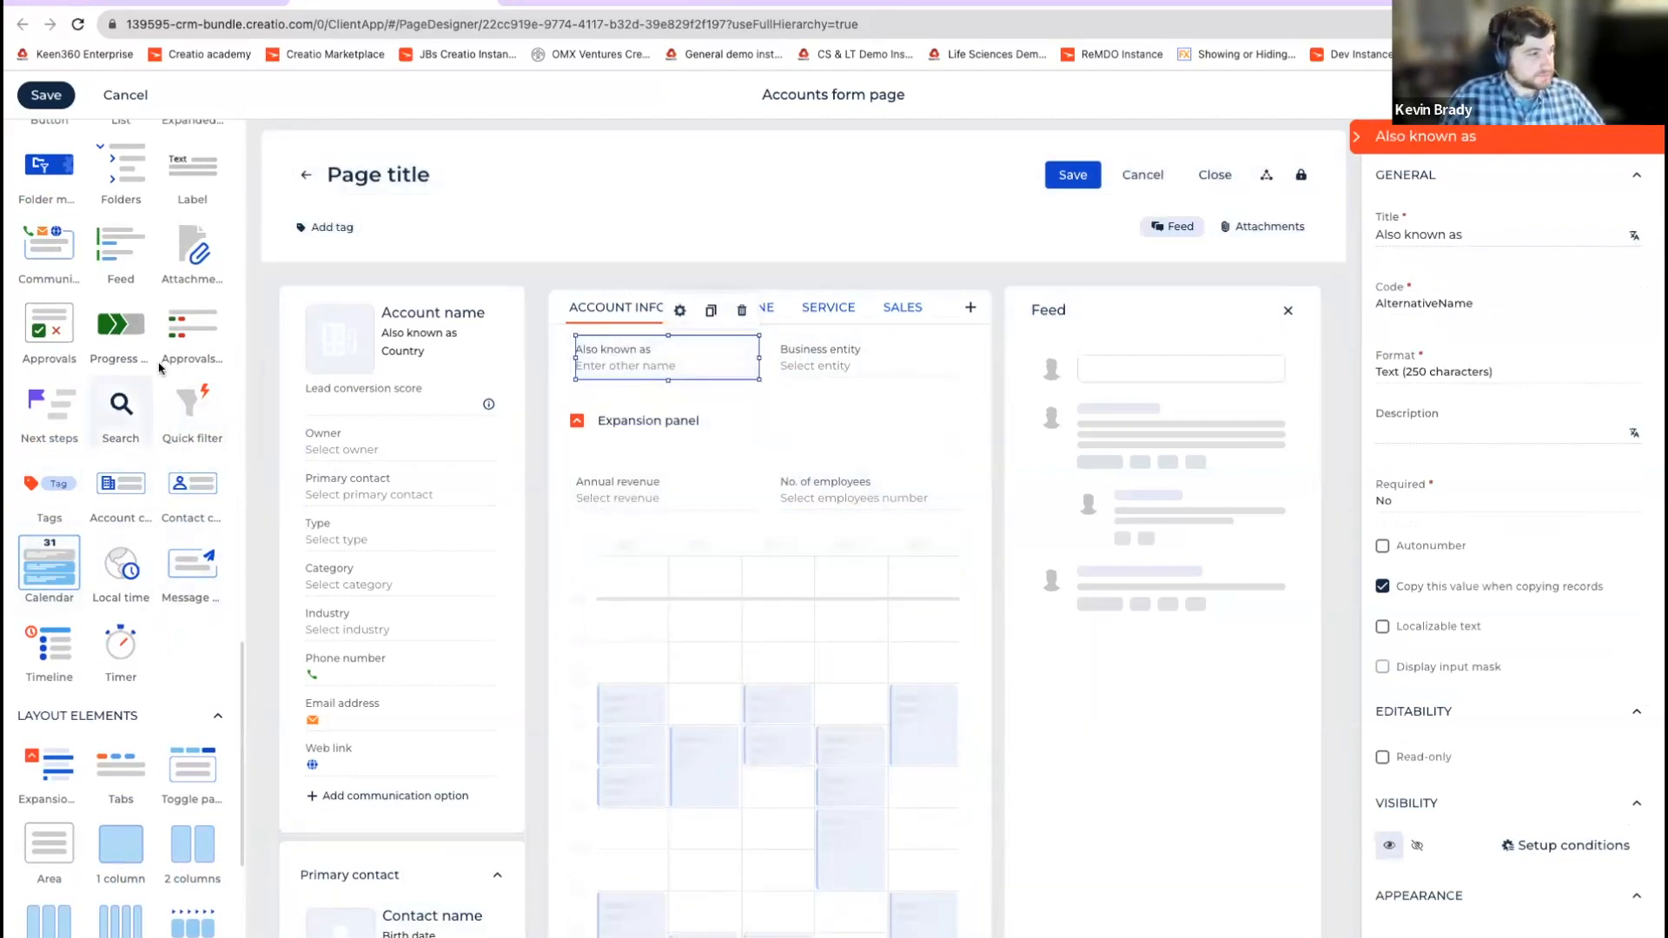
# Step: Examine the page components offered for the rule's Show elements action and close the list without selecting any
pyautogui.click(597, 2)
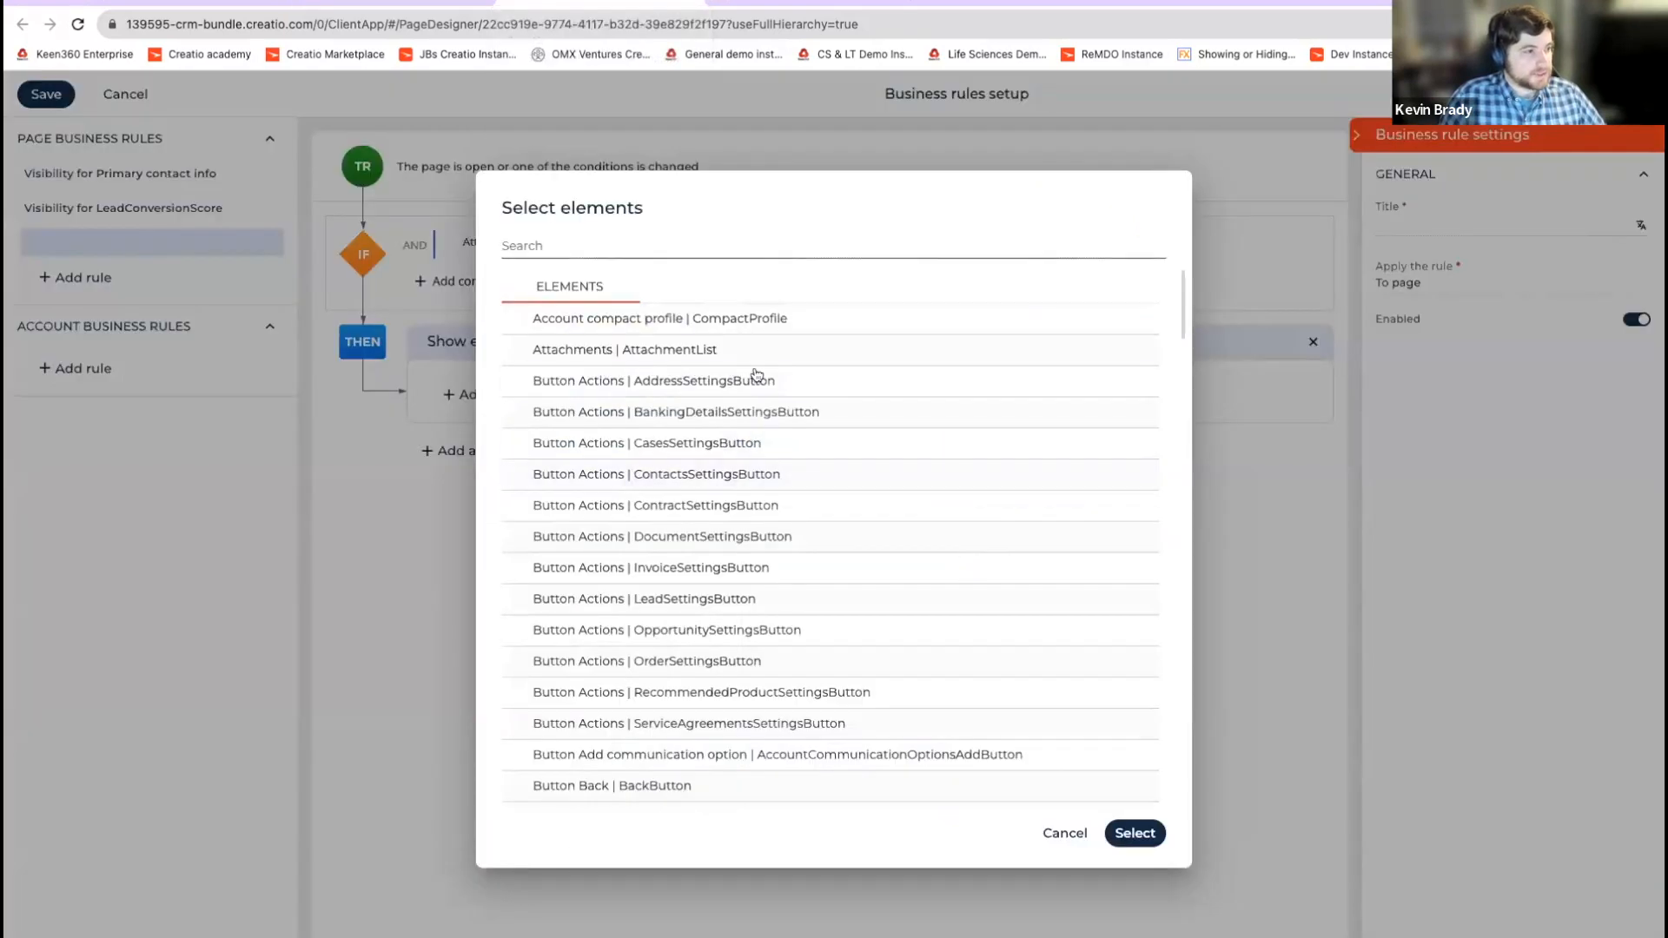
pyautogui.scroll(-10, 730, 559)
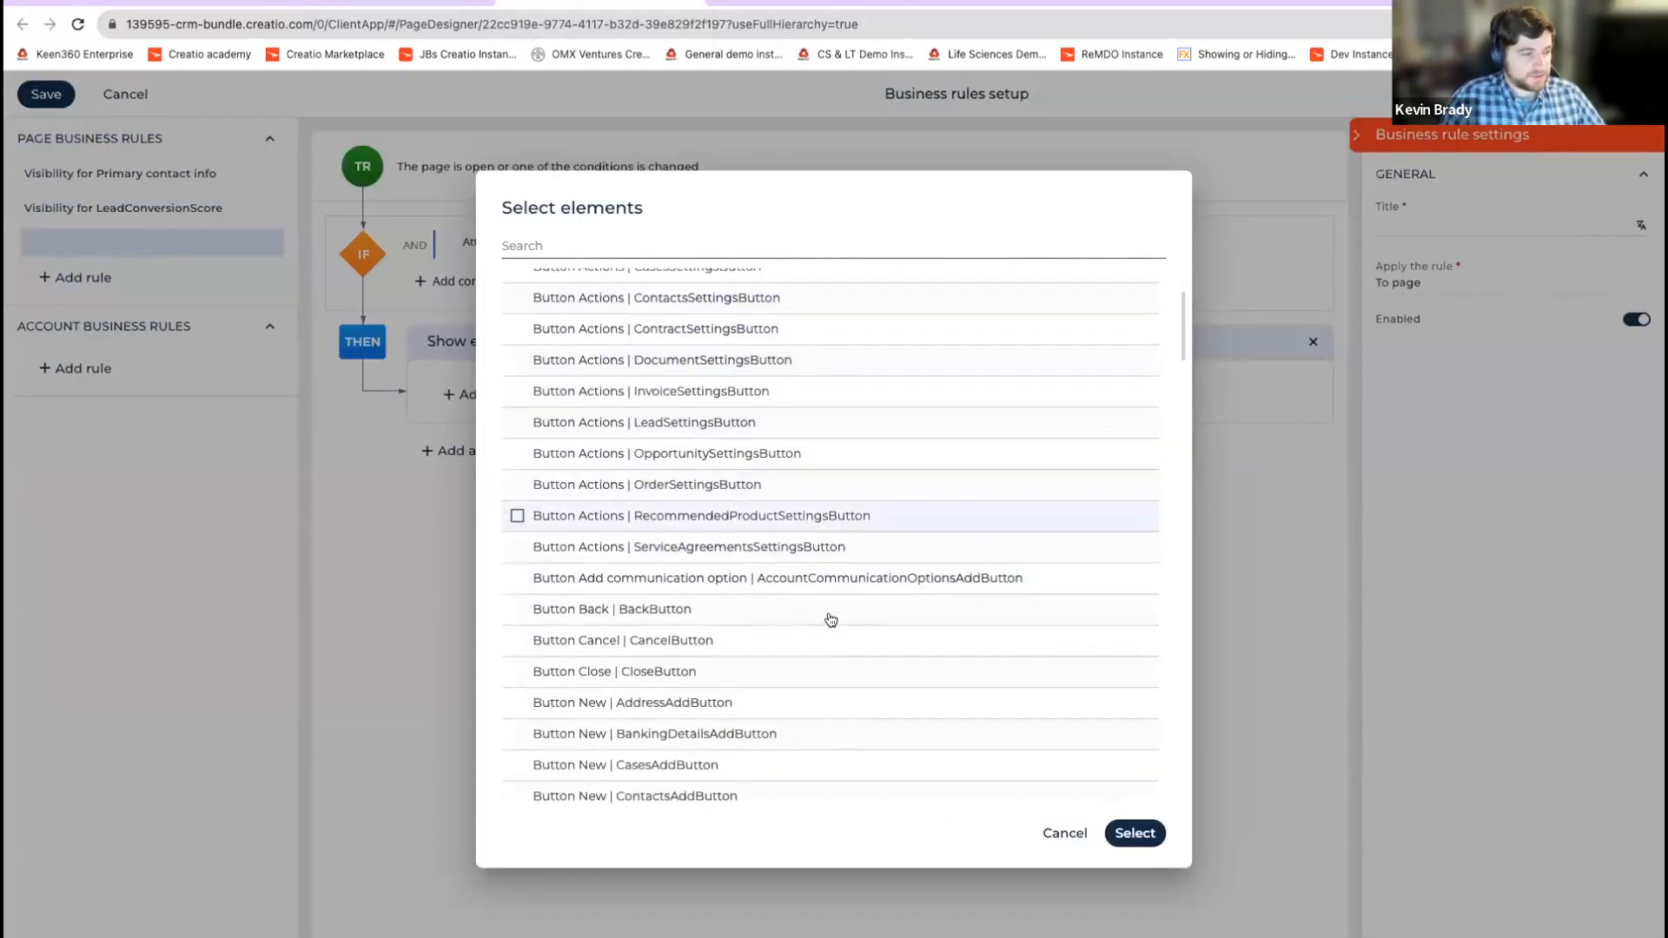
pyautogui.click(1065, 836)
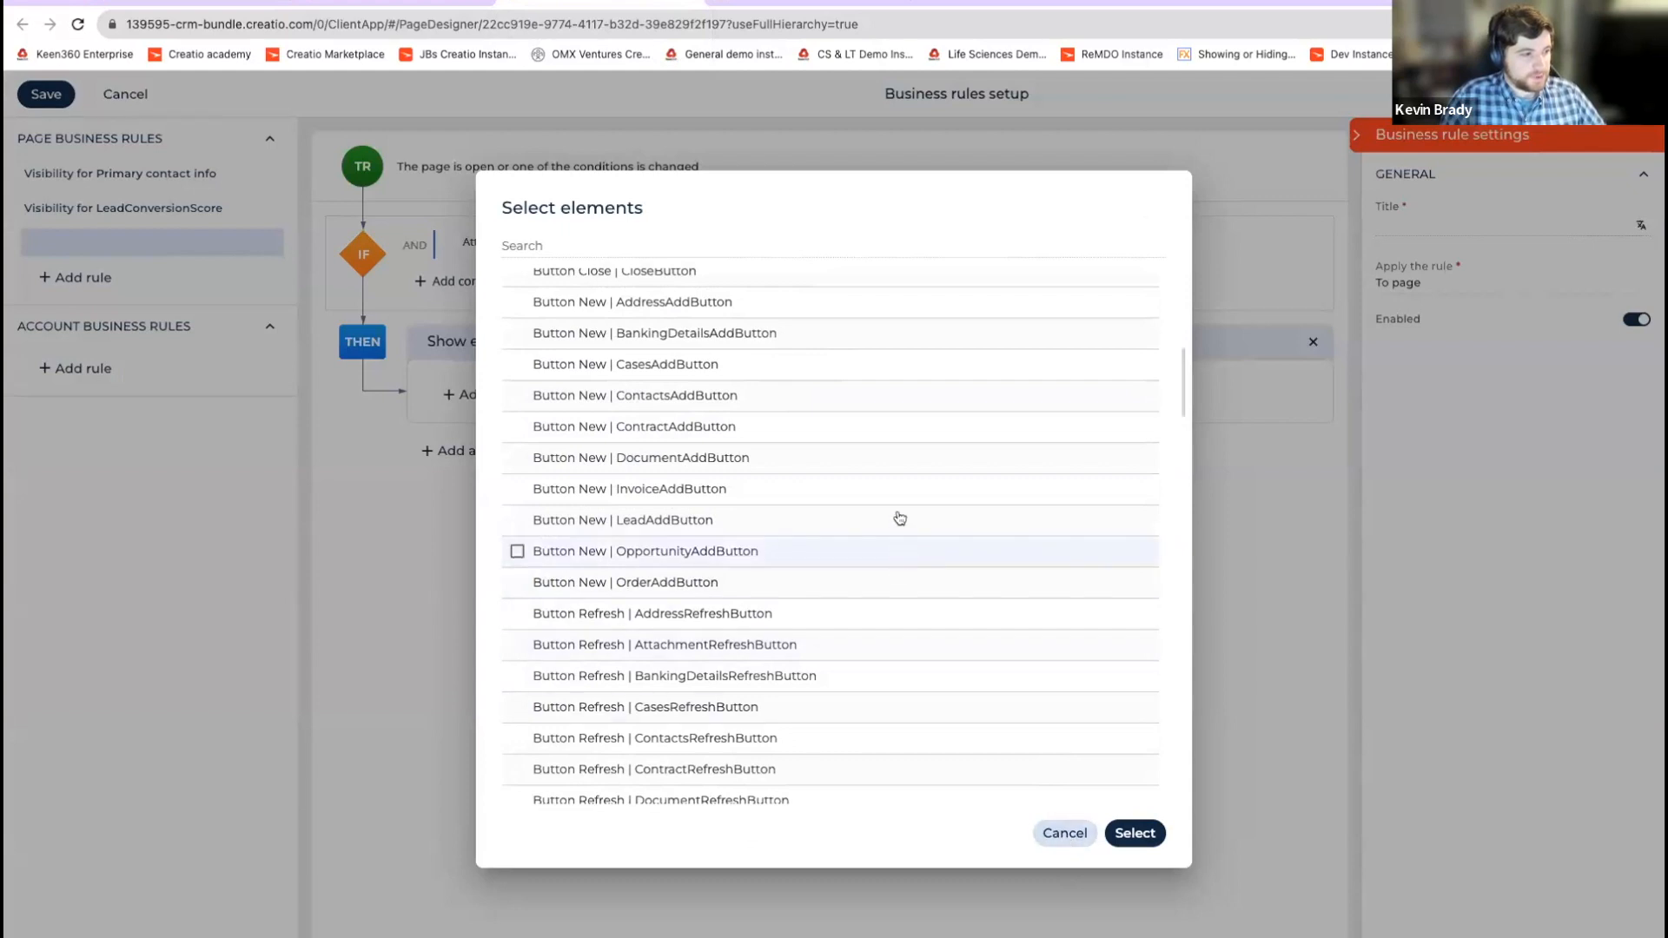
pyautogui.scroll(-5, 782, 564)
pyautogui.scroll(-3, 835, 521)
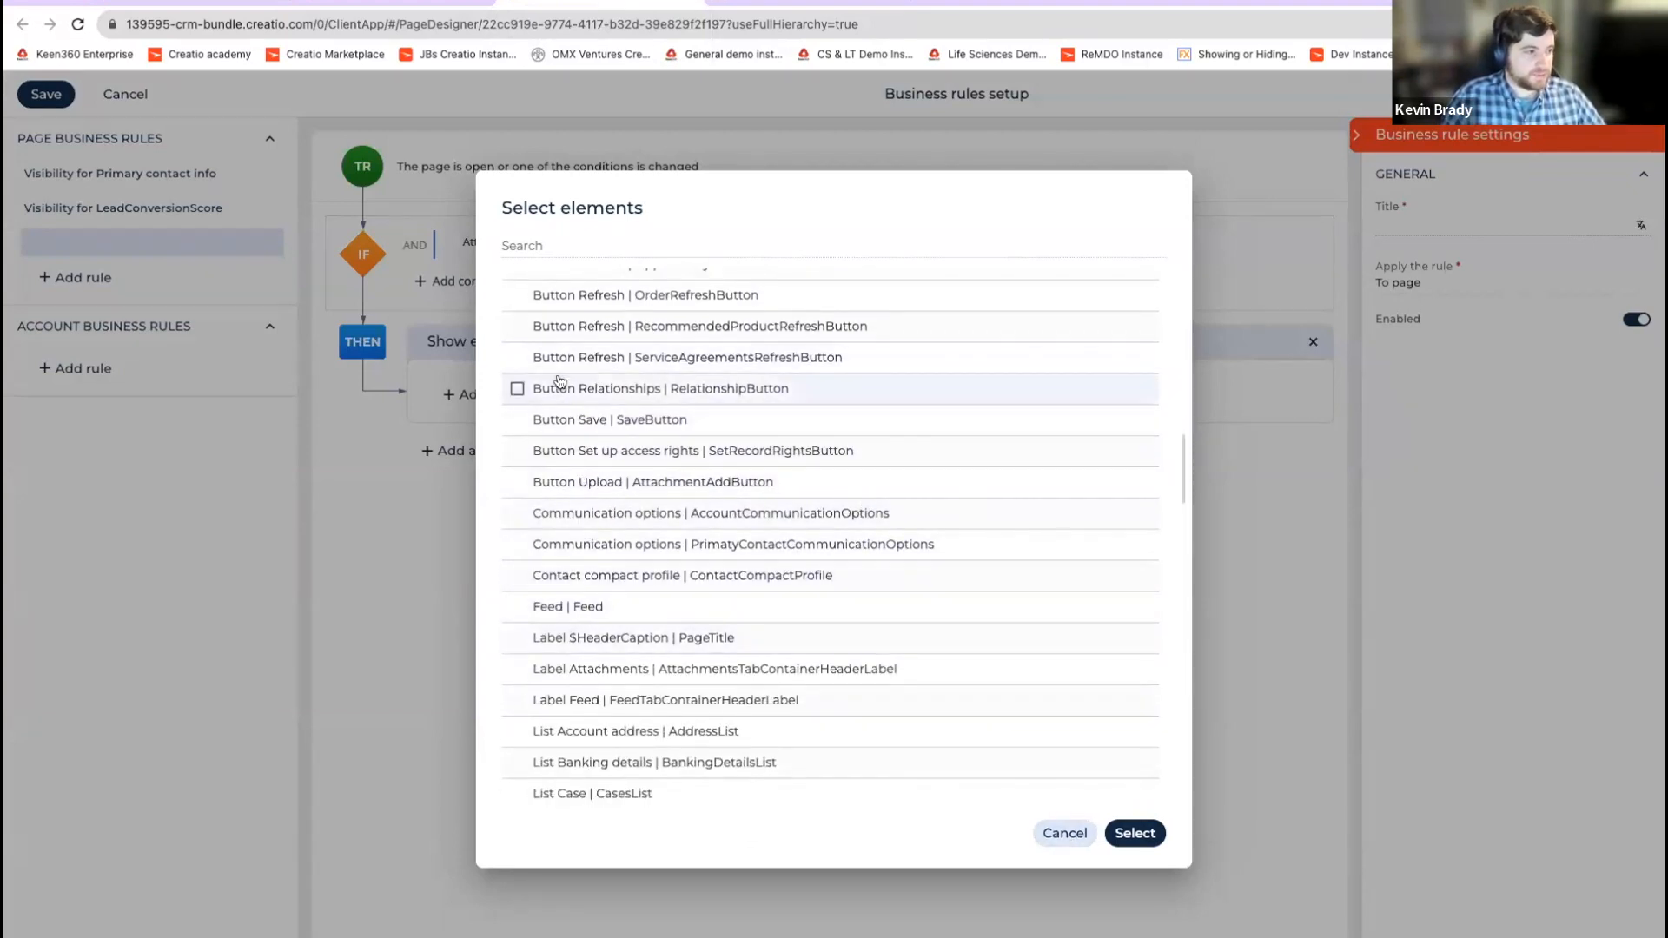
pyautogui.scroll(-3, 521, 678)
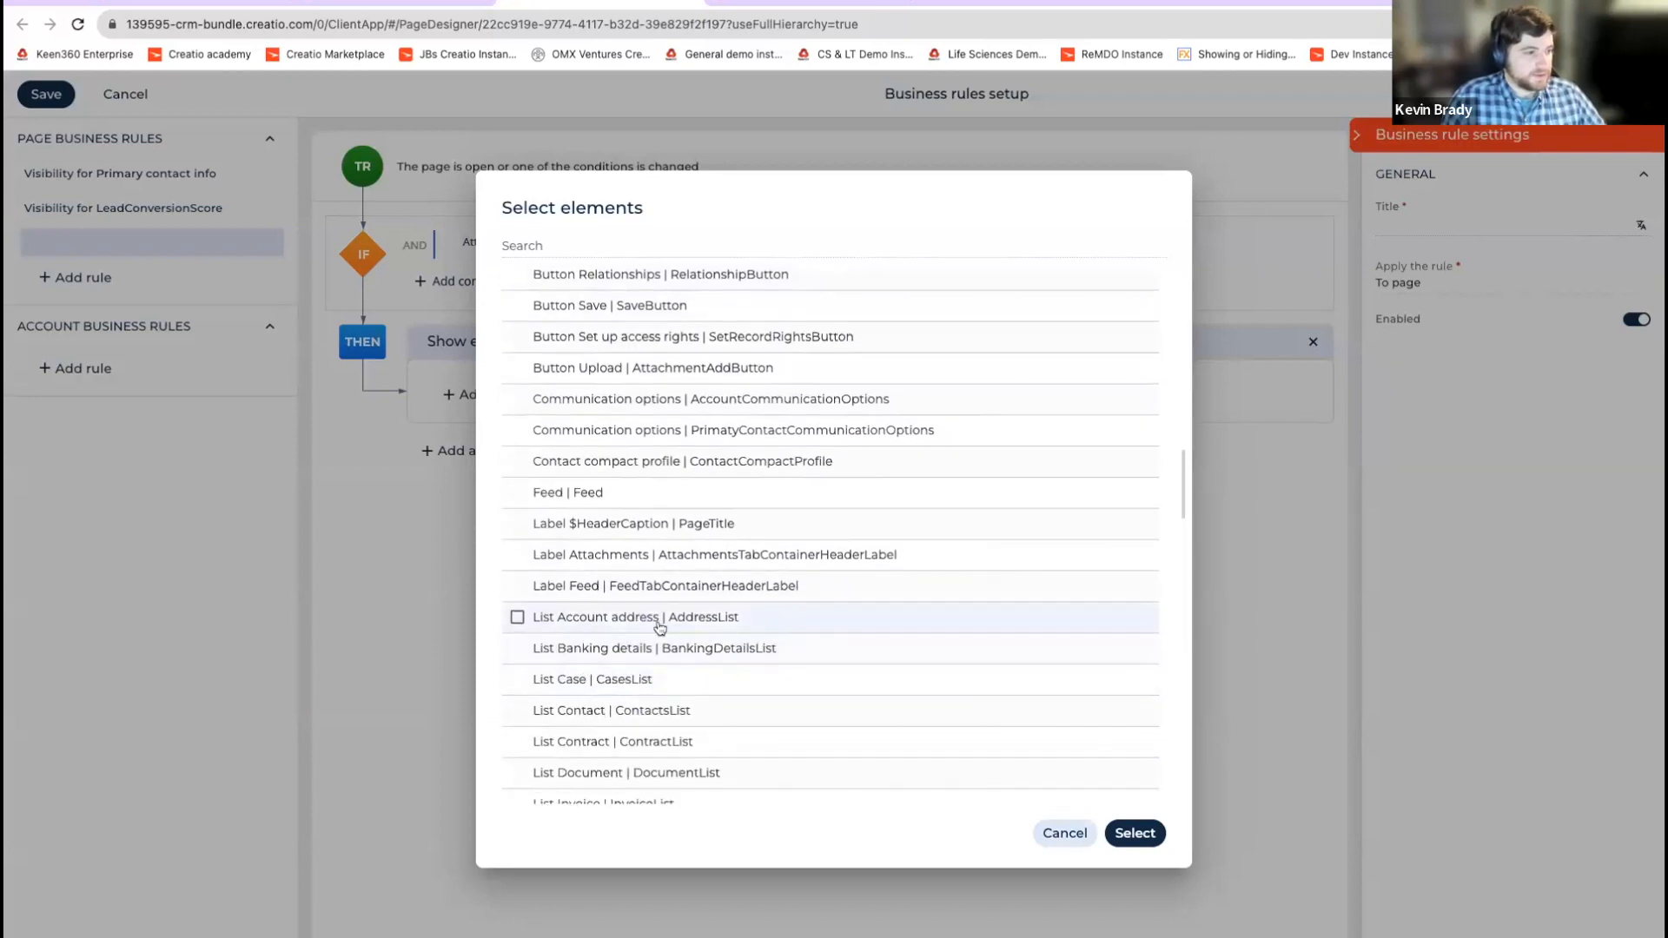
pyautogui.scroll(-1, 938, 790)
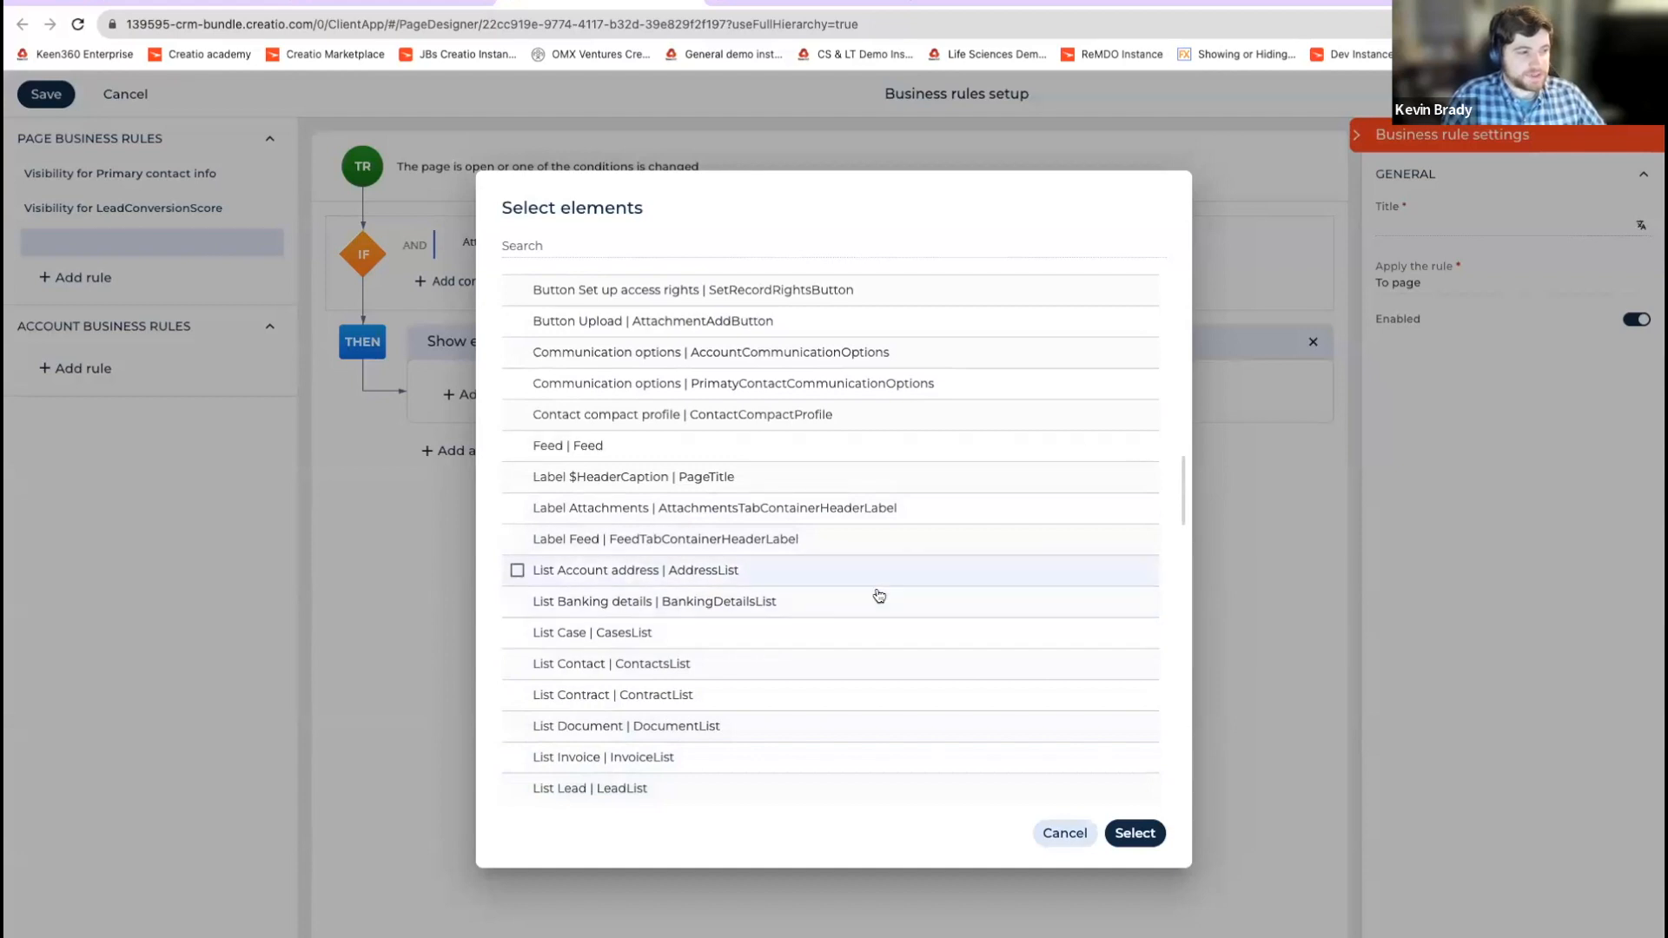
pyautogui.click(1065, 834)
# Step: Examine the layout elements offered for the Show elements action, from expansion panels to flex and grid containers
pyautogui.click(557, 395)
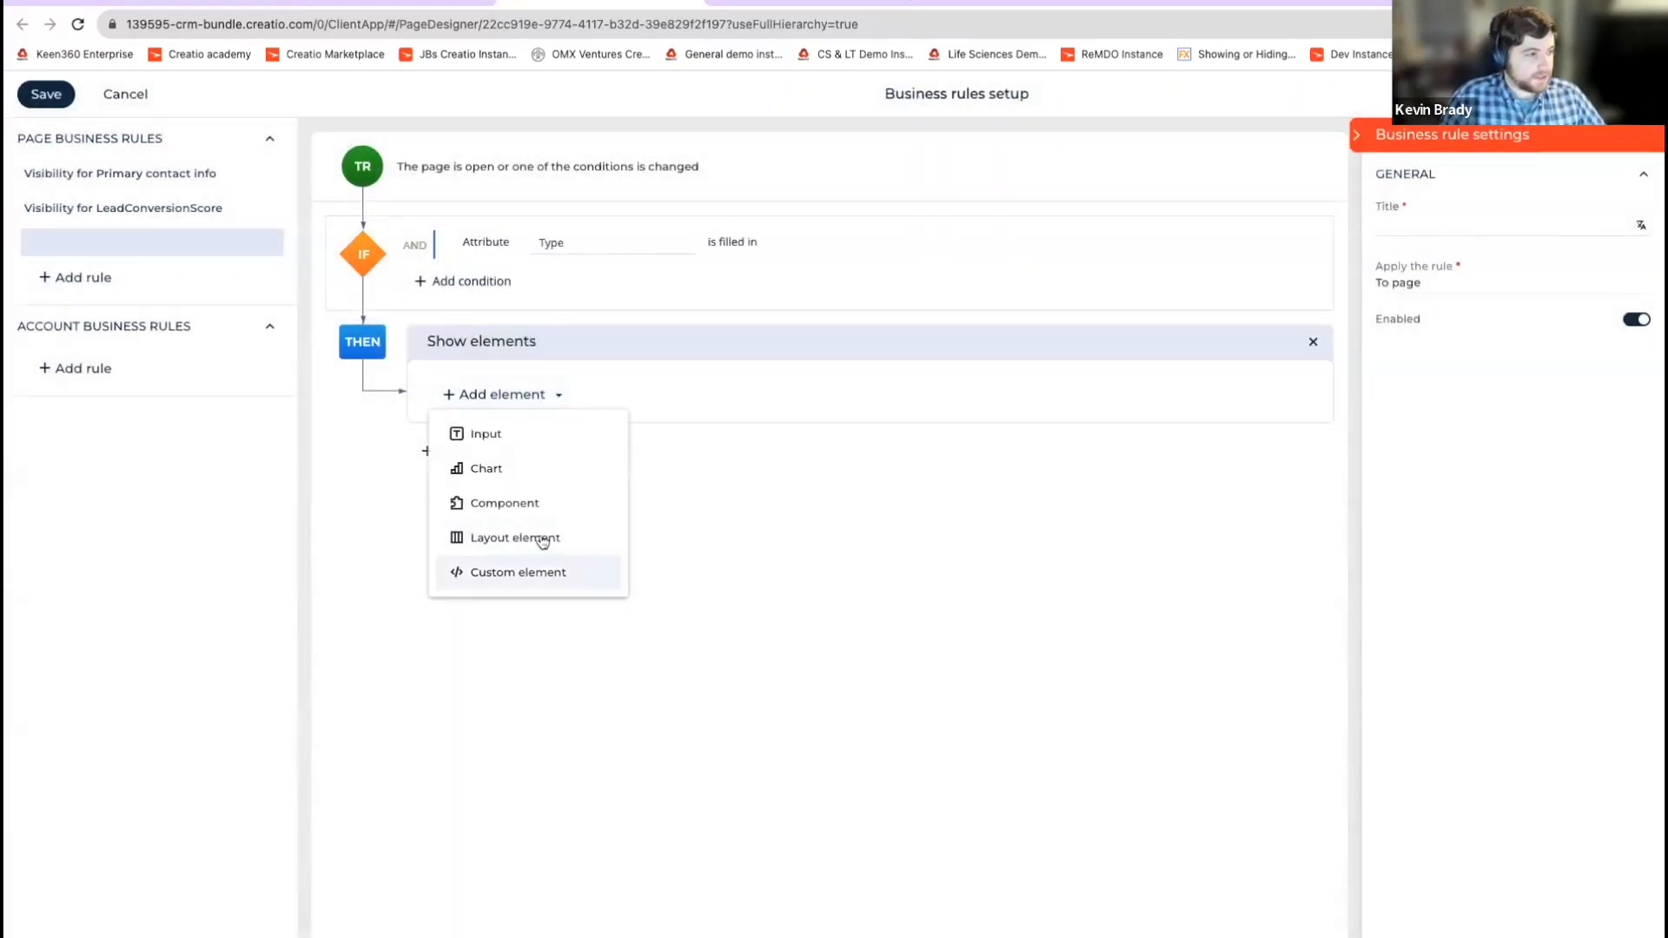
pyautogui.click(541, 539)
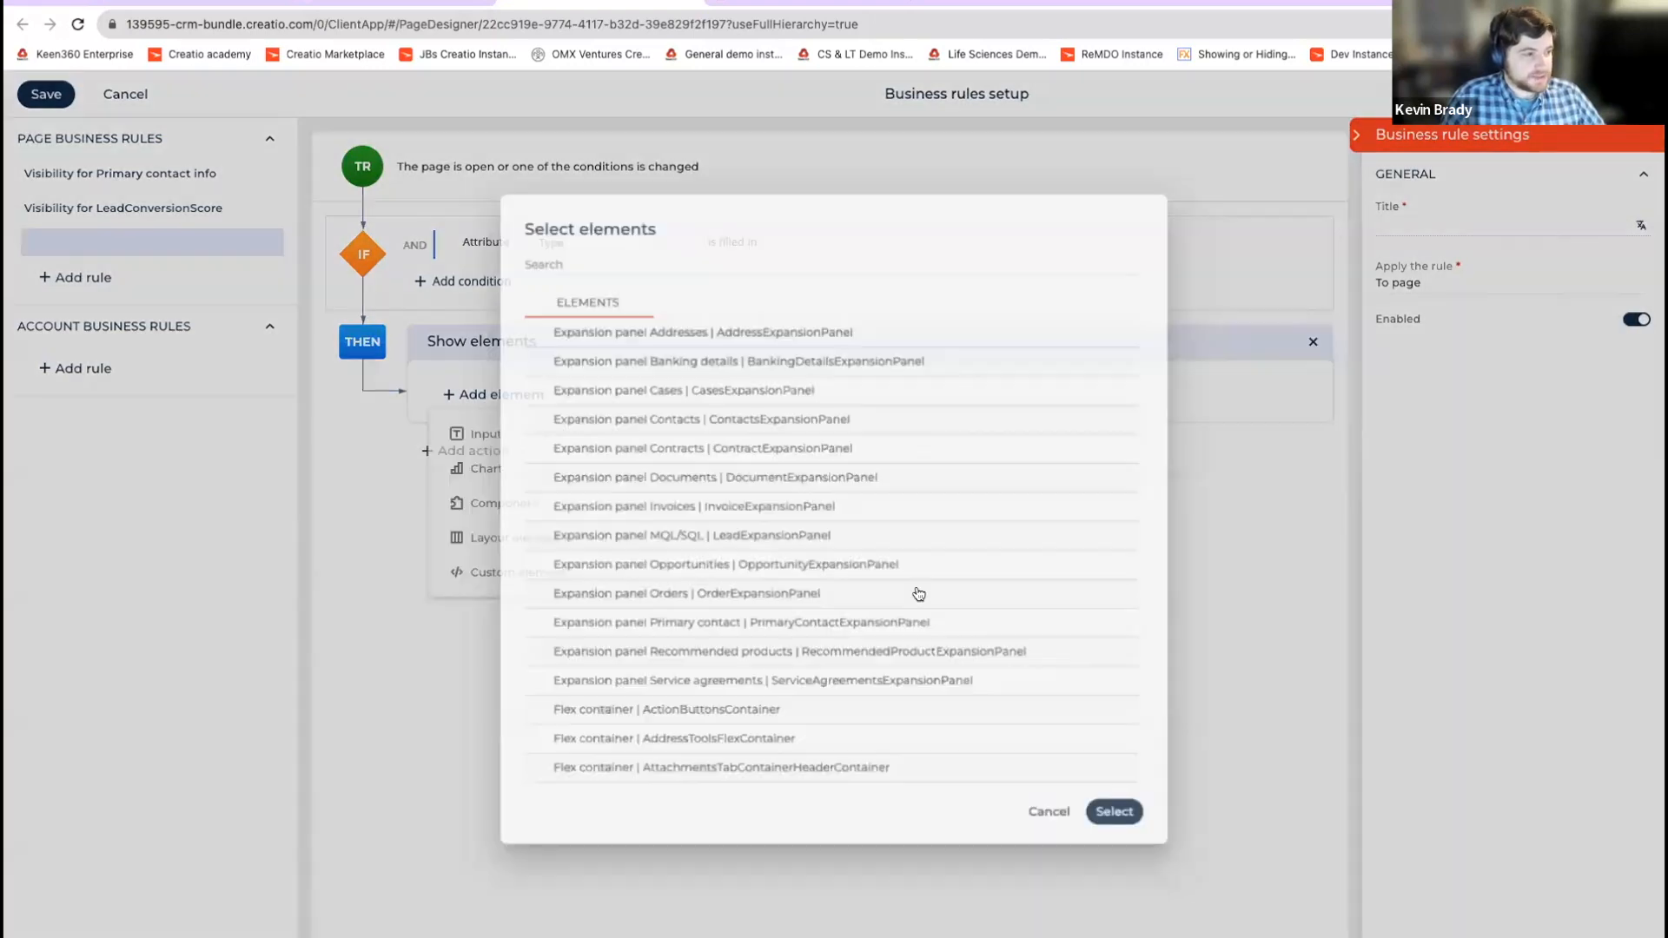
pyautogui.scroll(-5, 560, 681)
pyautogui.scroll(-9, 618, 667)
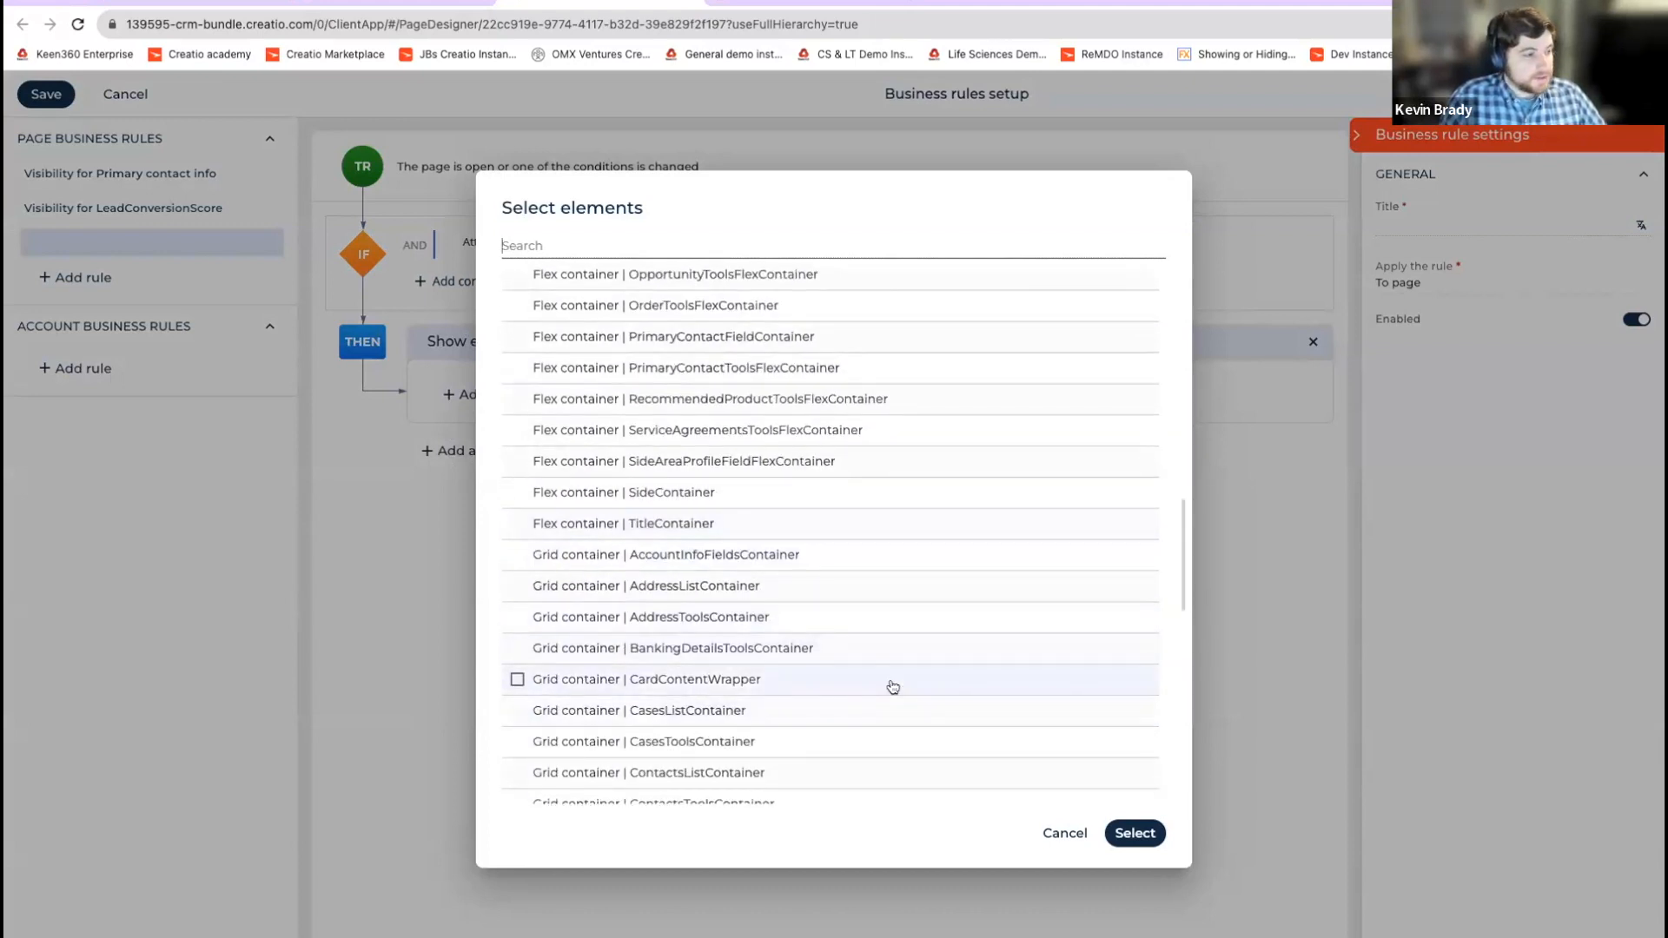
pyautogui.scroll(2, 895, 683)
pyautogui.scroll(5, 973, 455)
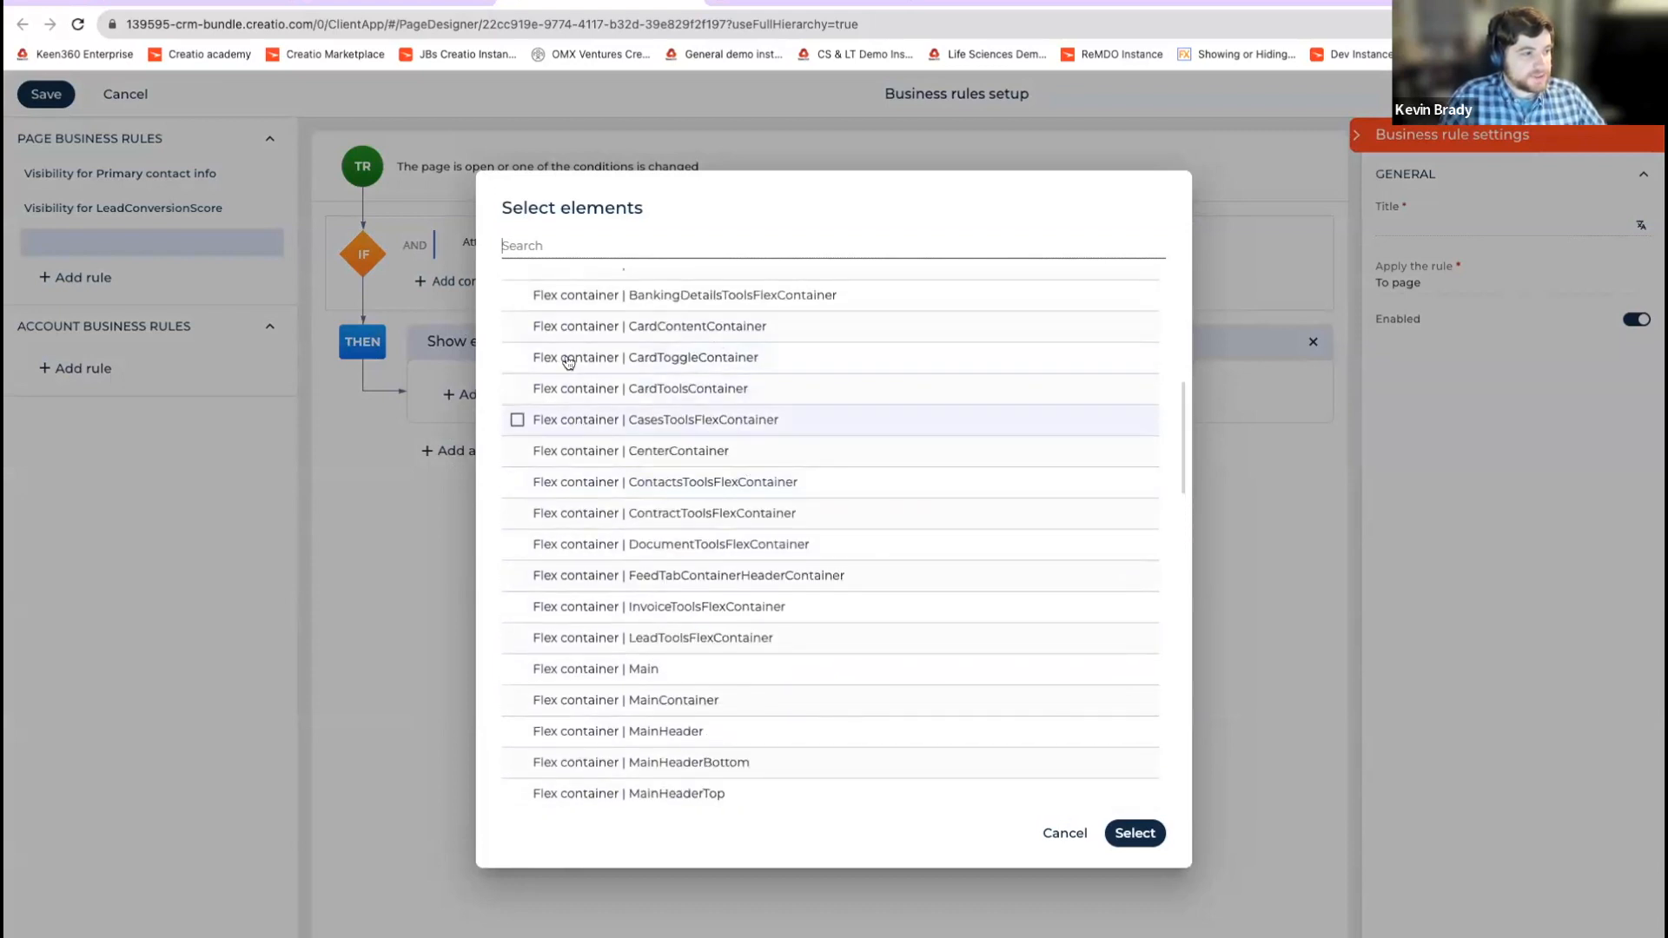
pyautogui.scroll(4, 526, 486)
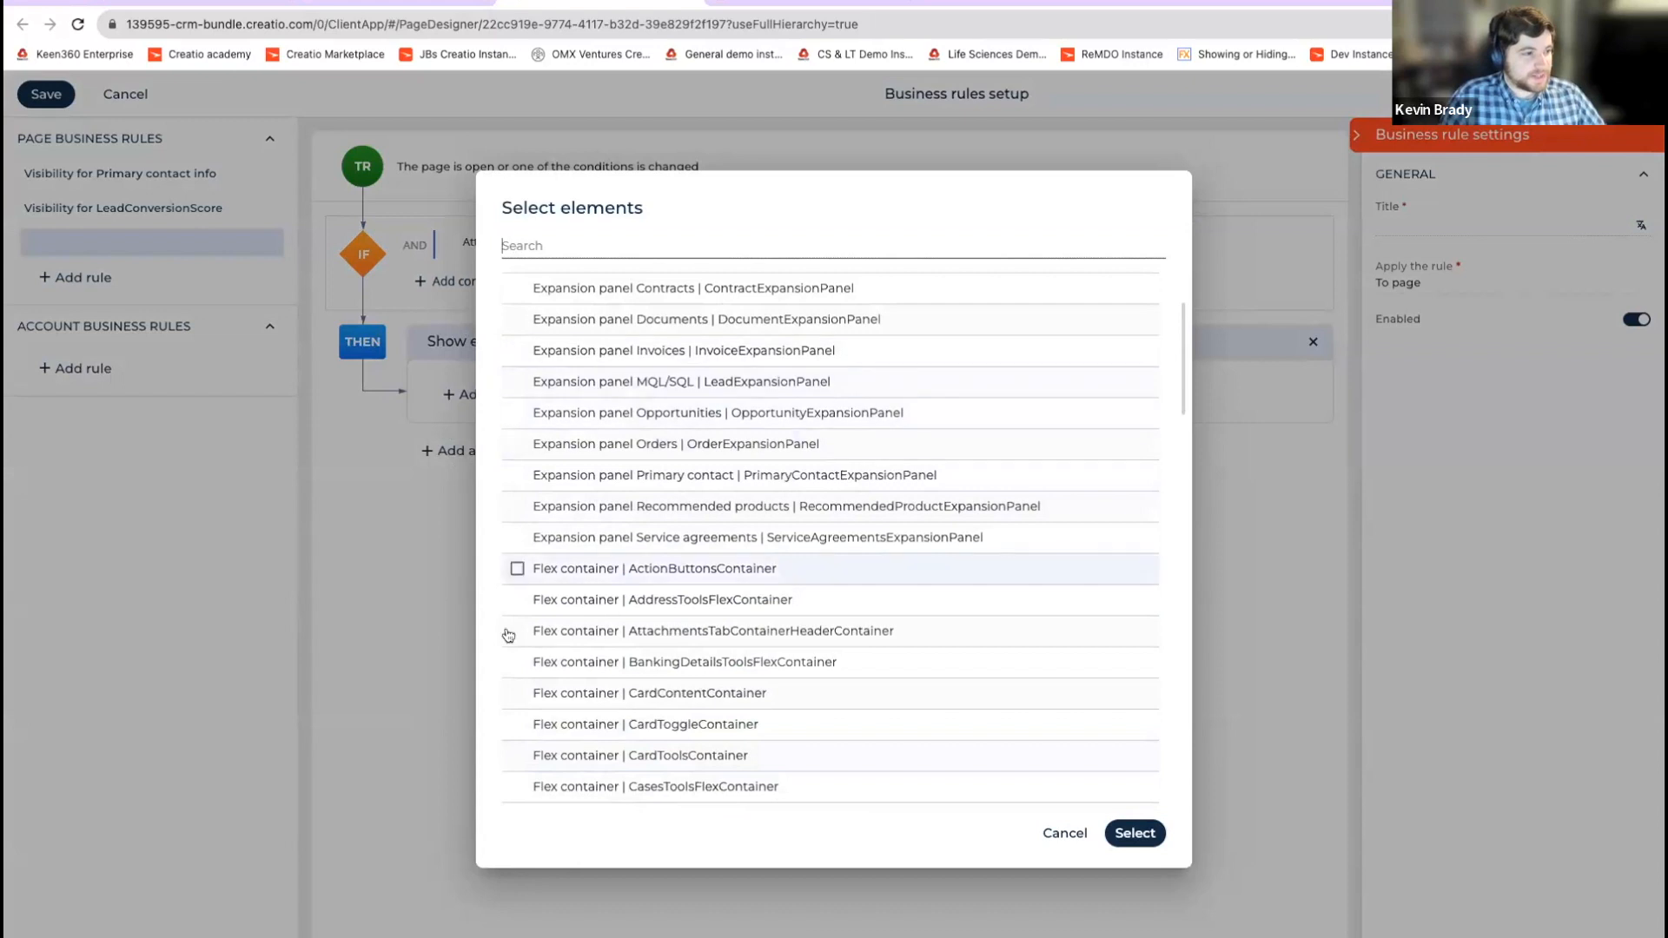
pyautogui.scroll(-2, 540, 681)
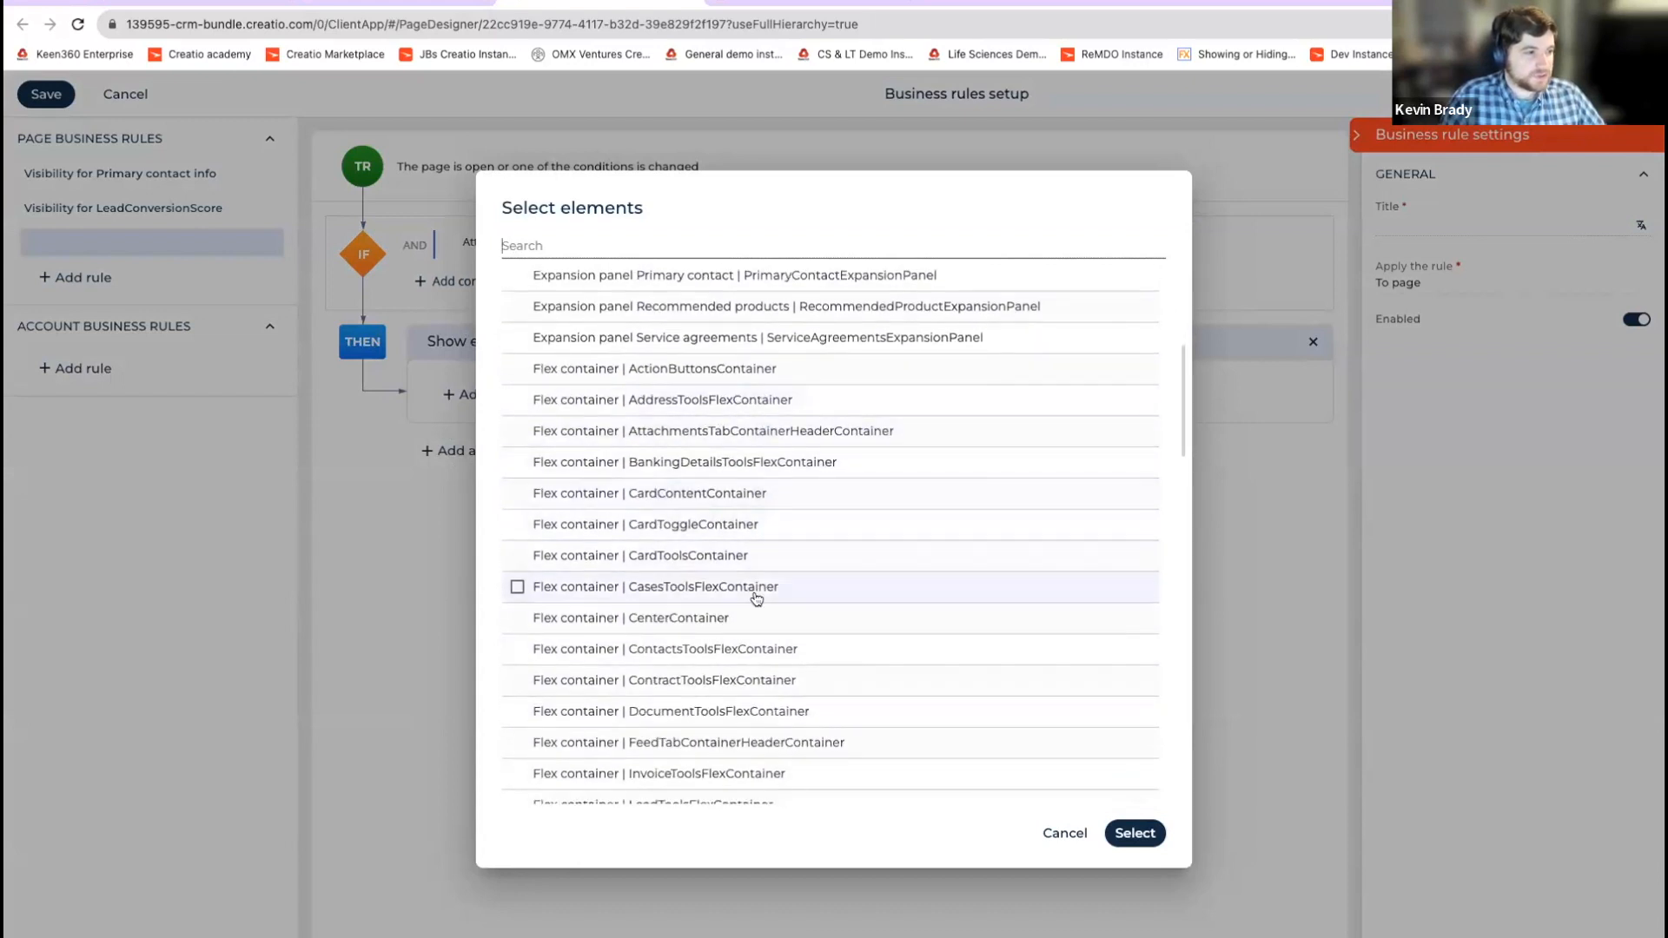
pyautogui.scroll(-4, 743, 712)
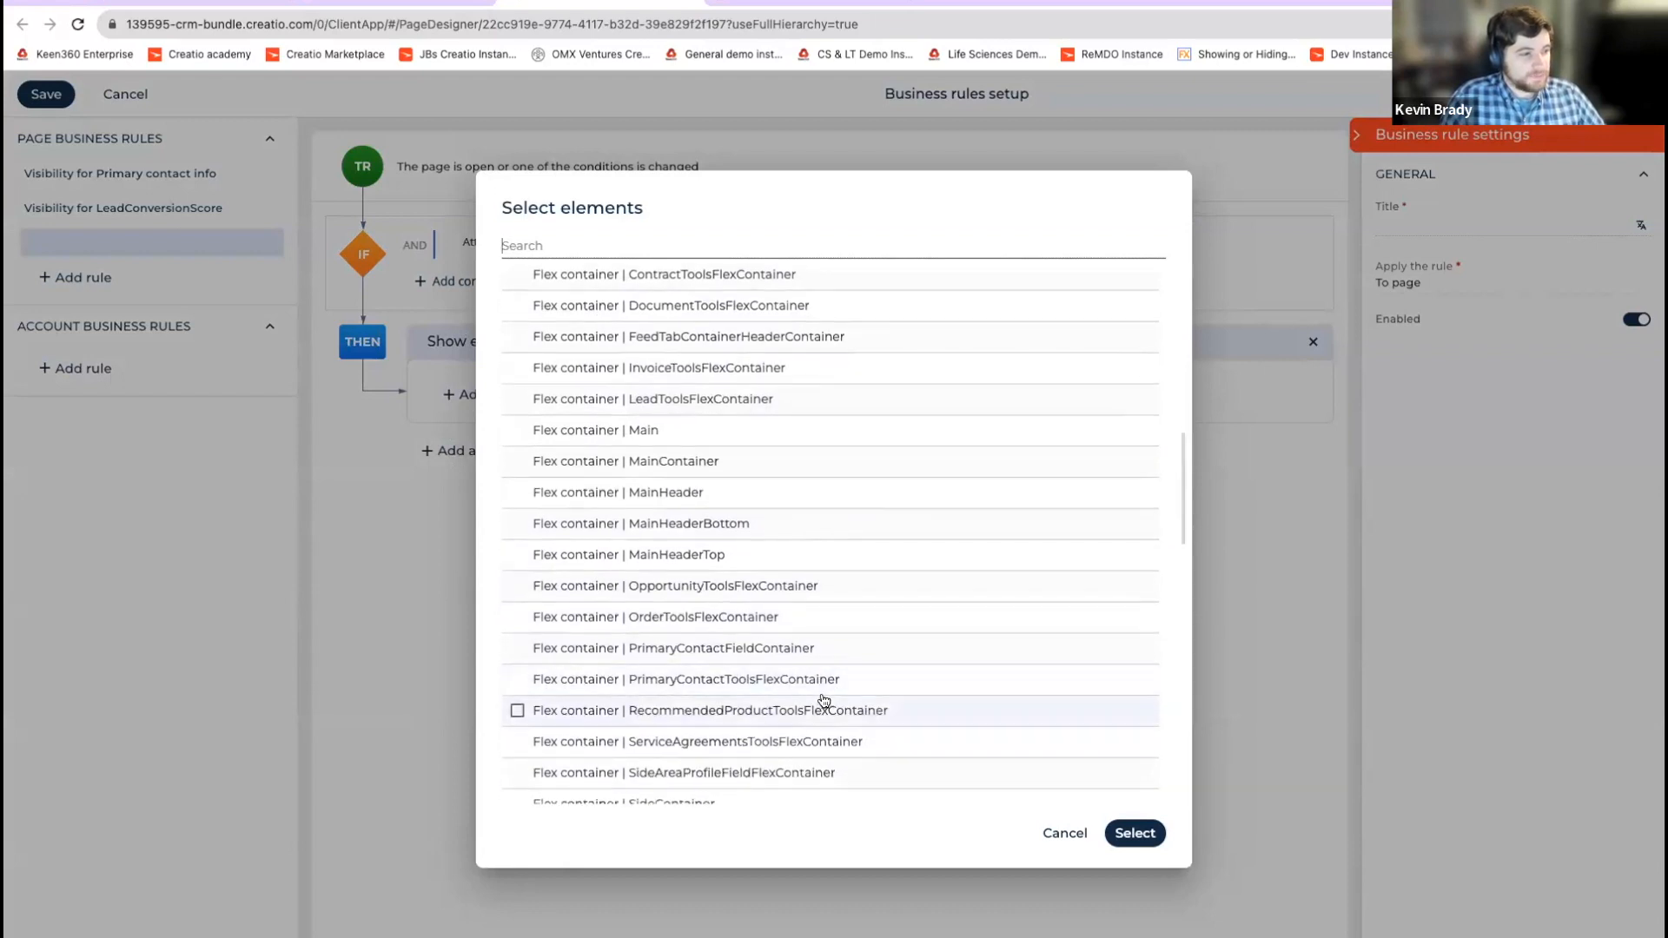
pyautogui.scroll(-3, 740, 465)
pyautogui.scroll(-1, 786, 461)
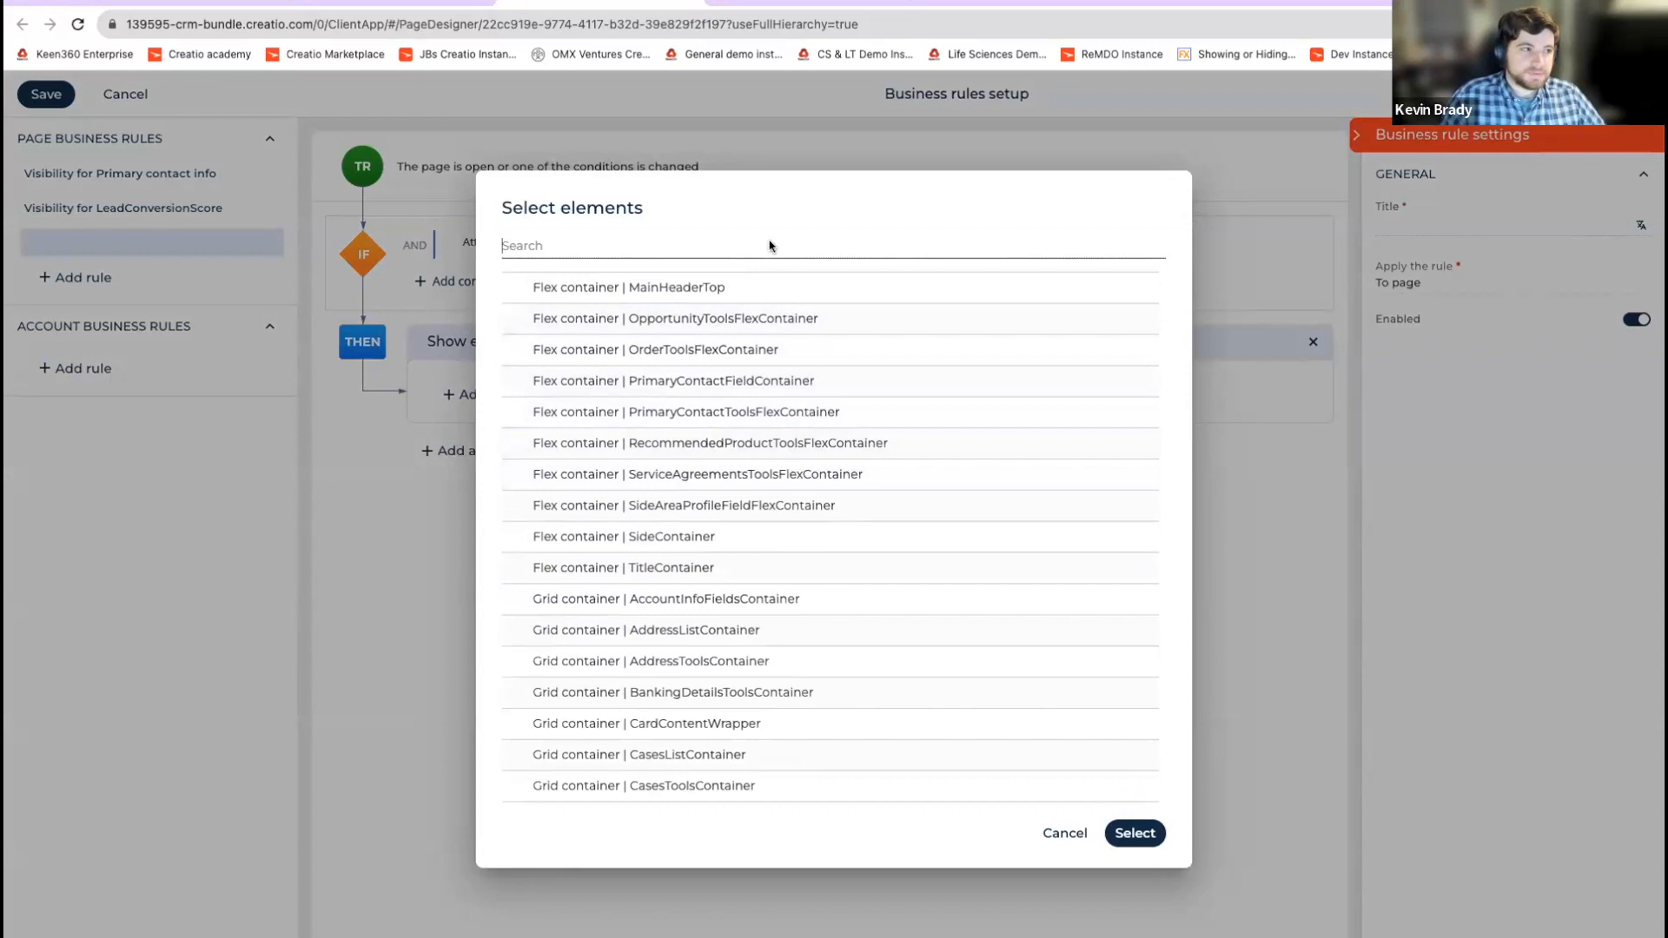
# Step: Compare the rule's grid container entries with the form page and highlight the code GridContainer_8wcf7f2 without keeping it selected
pyautogui.click(367, 2)
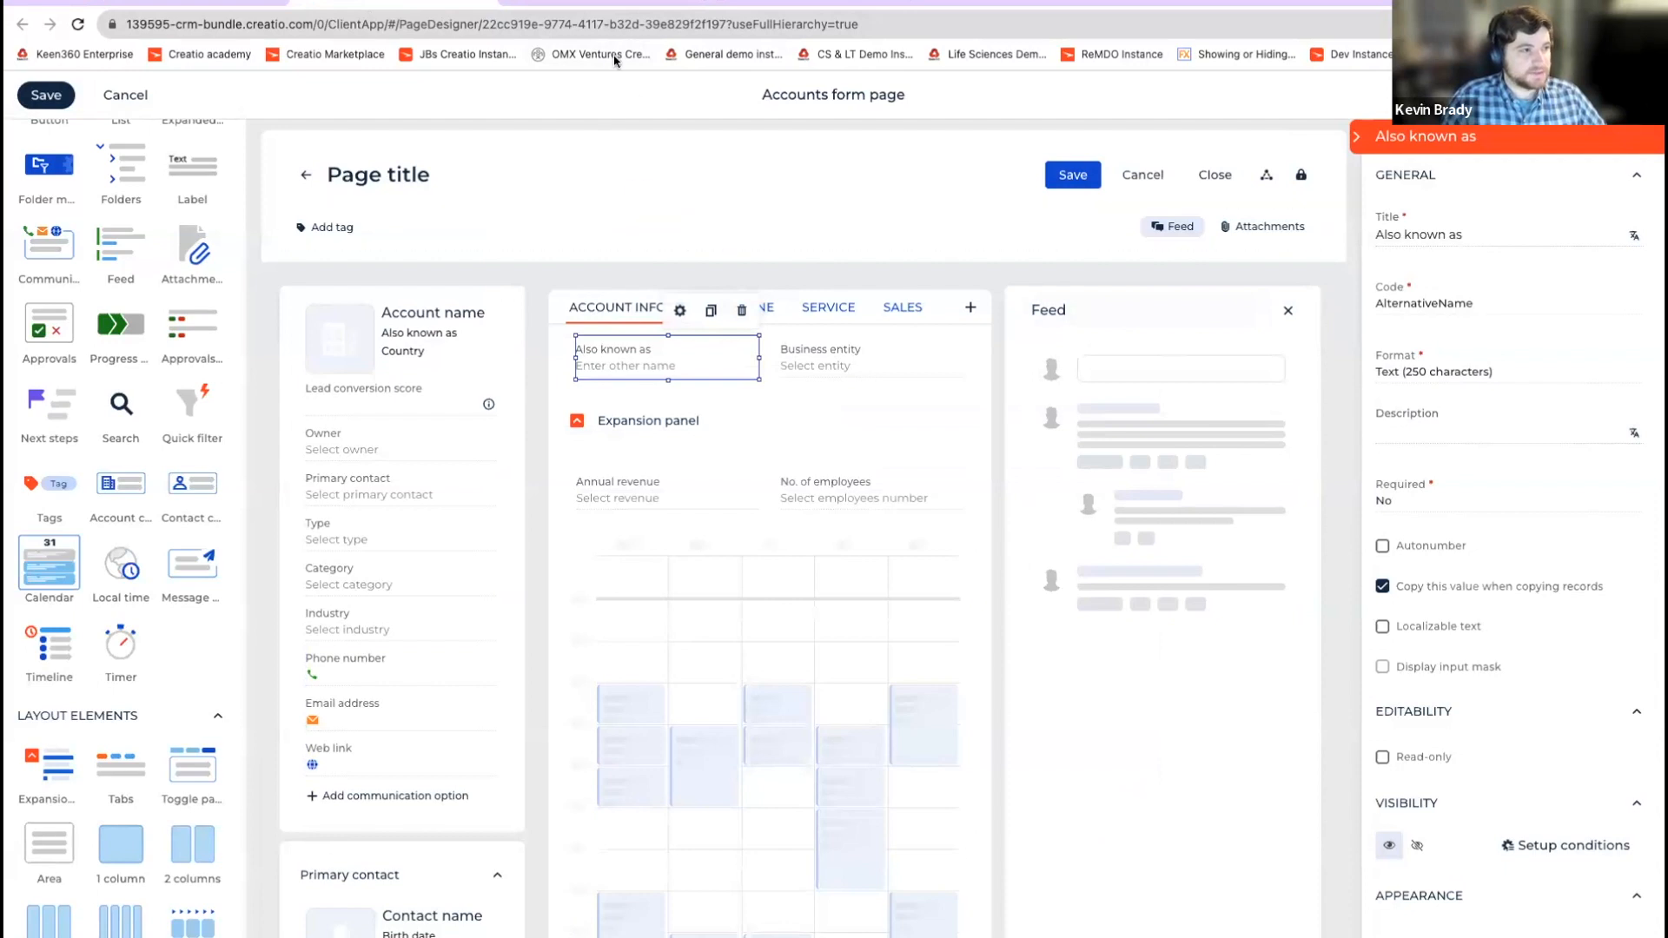
pyautogui.click(586, 1)
pyautogui.scroll(-2, 952, 673)
pyautogui.scroll(-3, 961, 657)
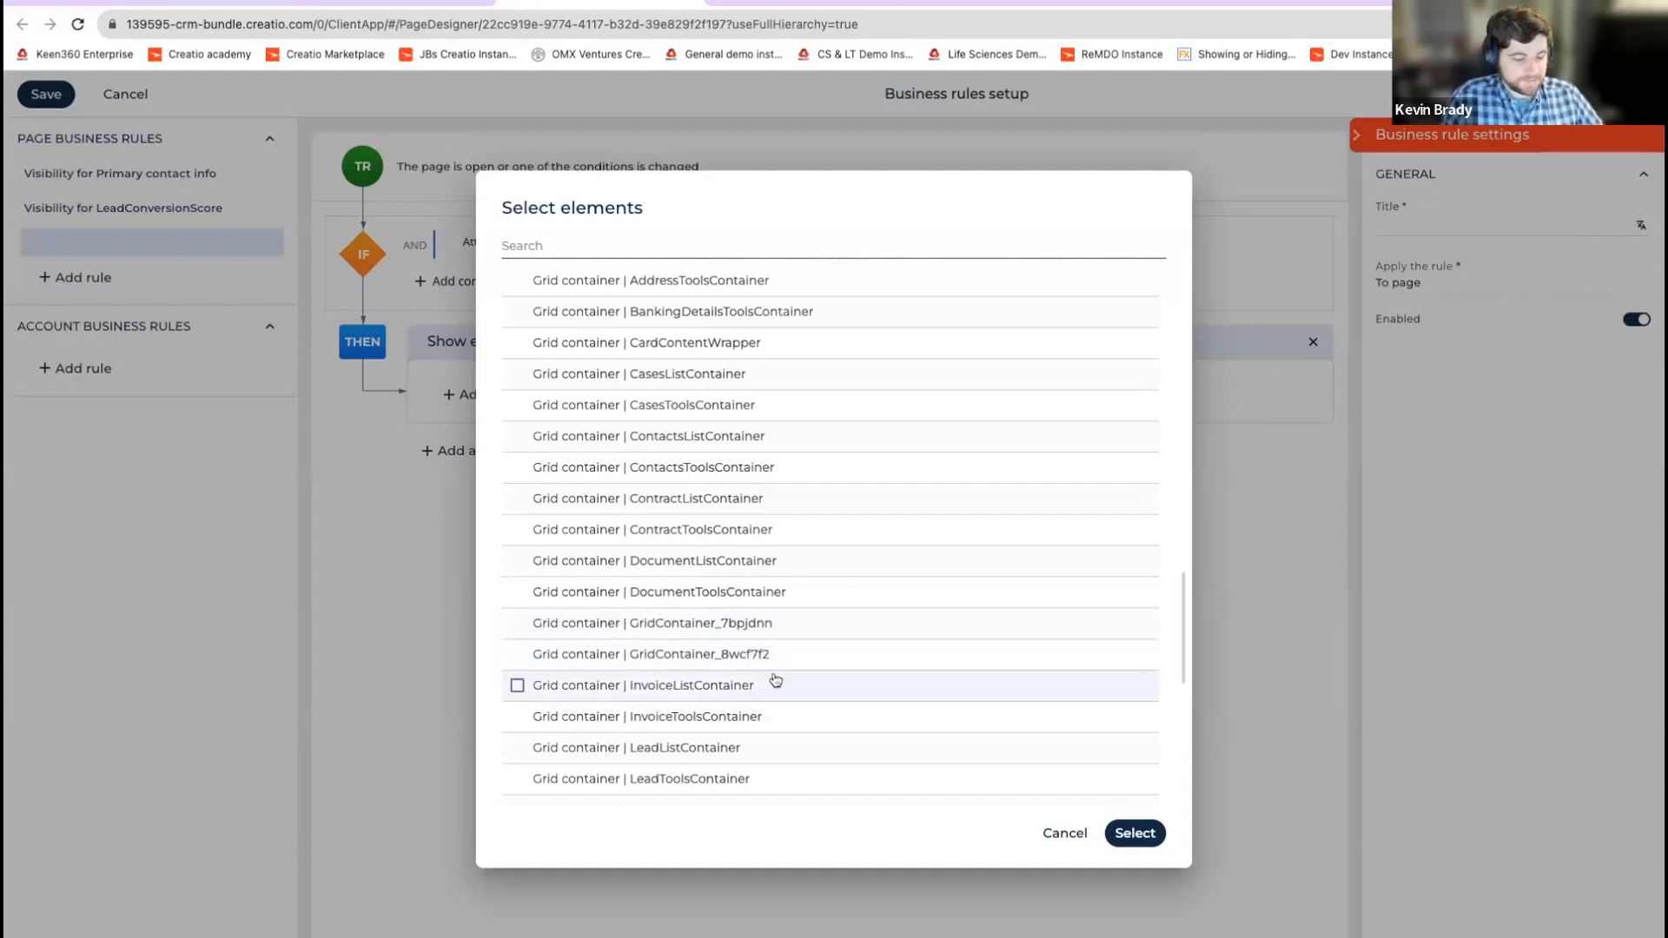
pyautogui.click(822, 663)
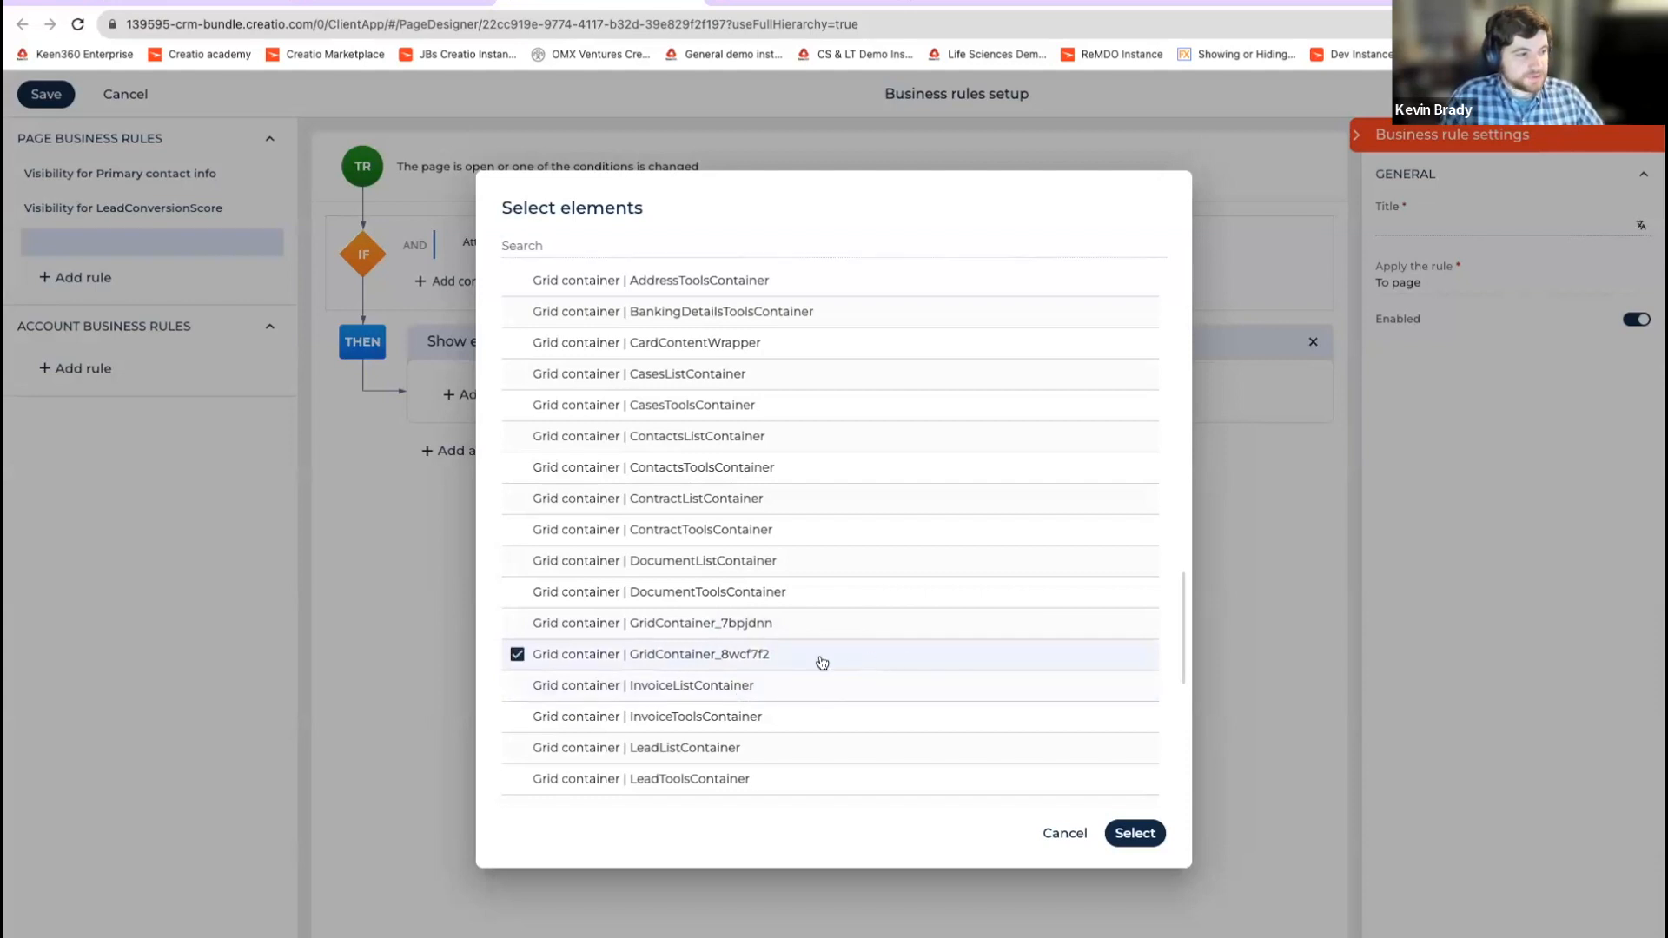
pyautogui.moveTo(867, 649); pyautogui.dragTo(631, 663)
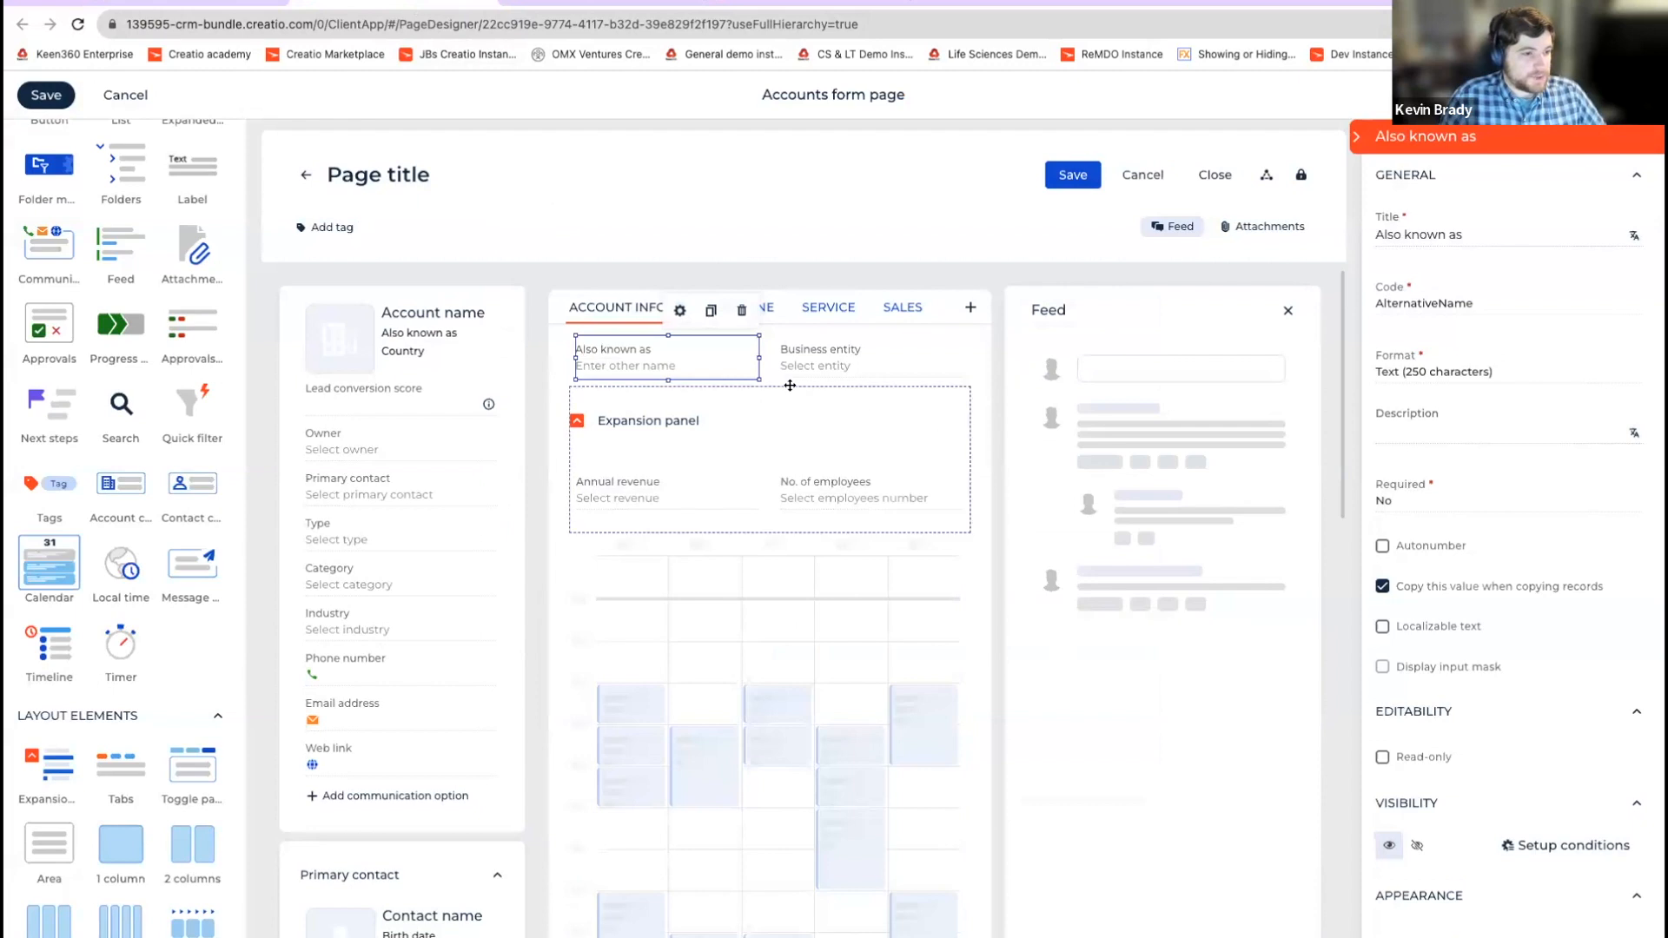
# Step: On the Accounts form page, view the settings of the new expansion panel and the Calendar, and highlight the Calendar's element code
pyautogui.click(861, 411)
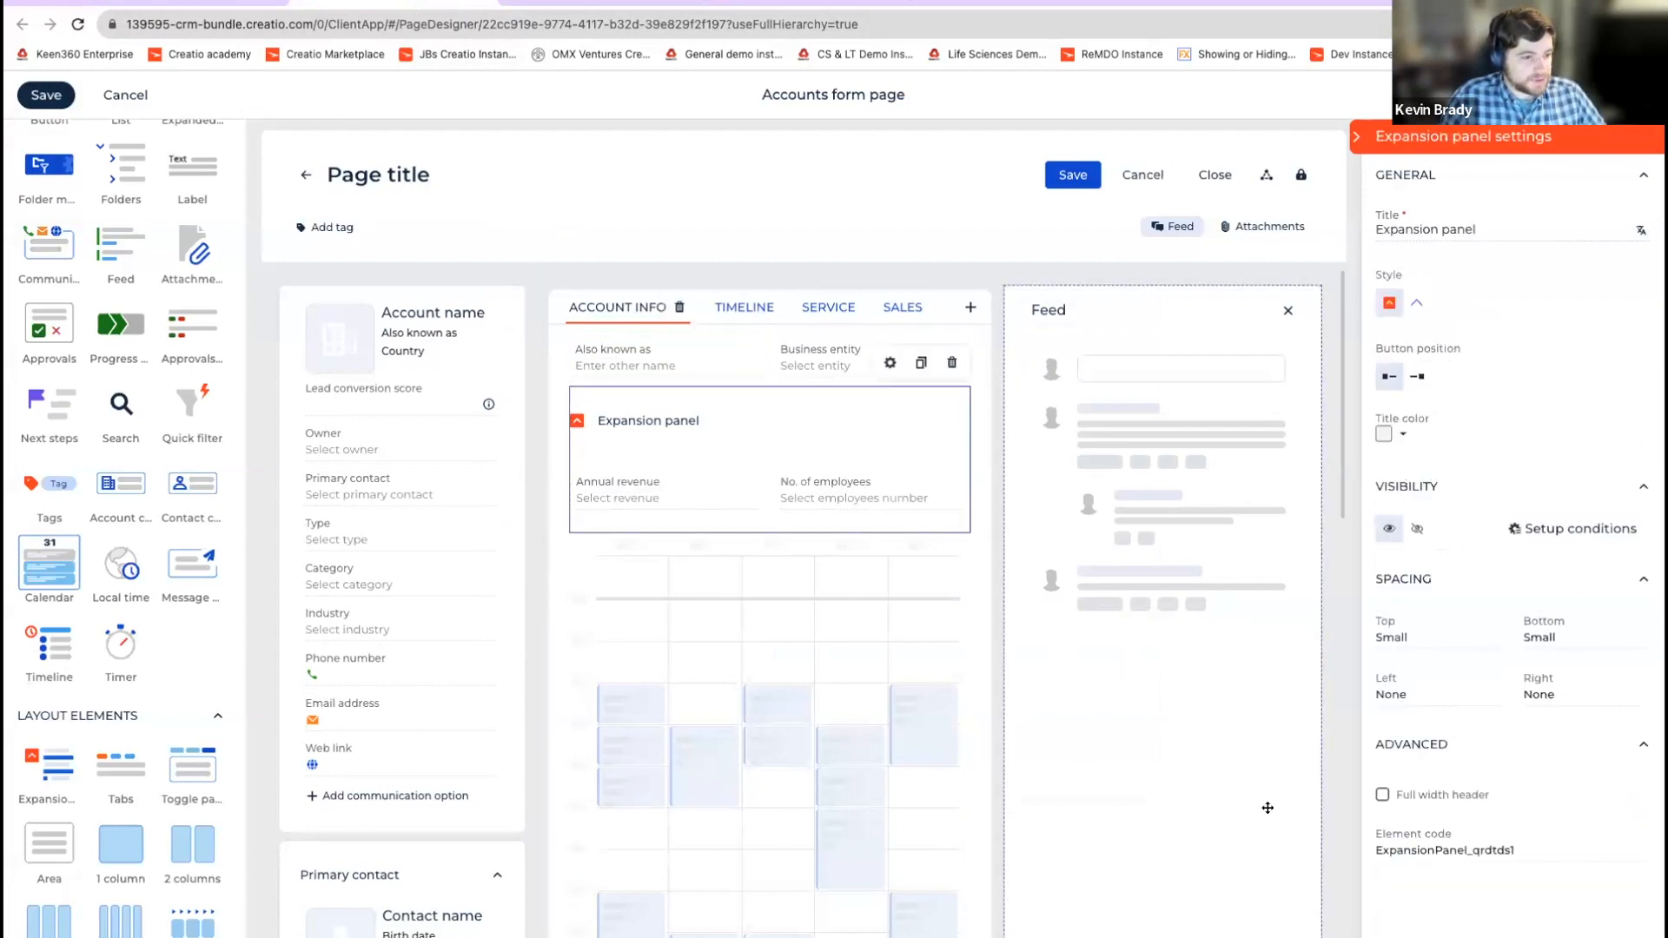
pyautogui.scroll(-10, 867, 734)
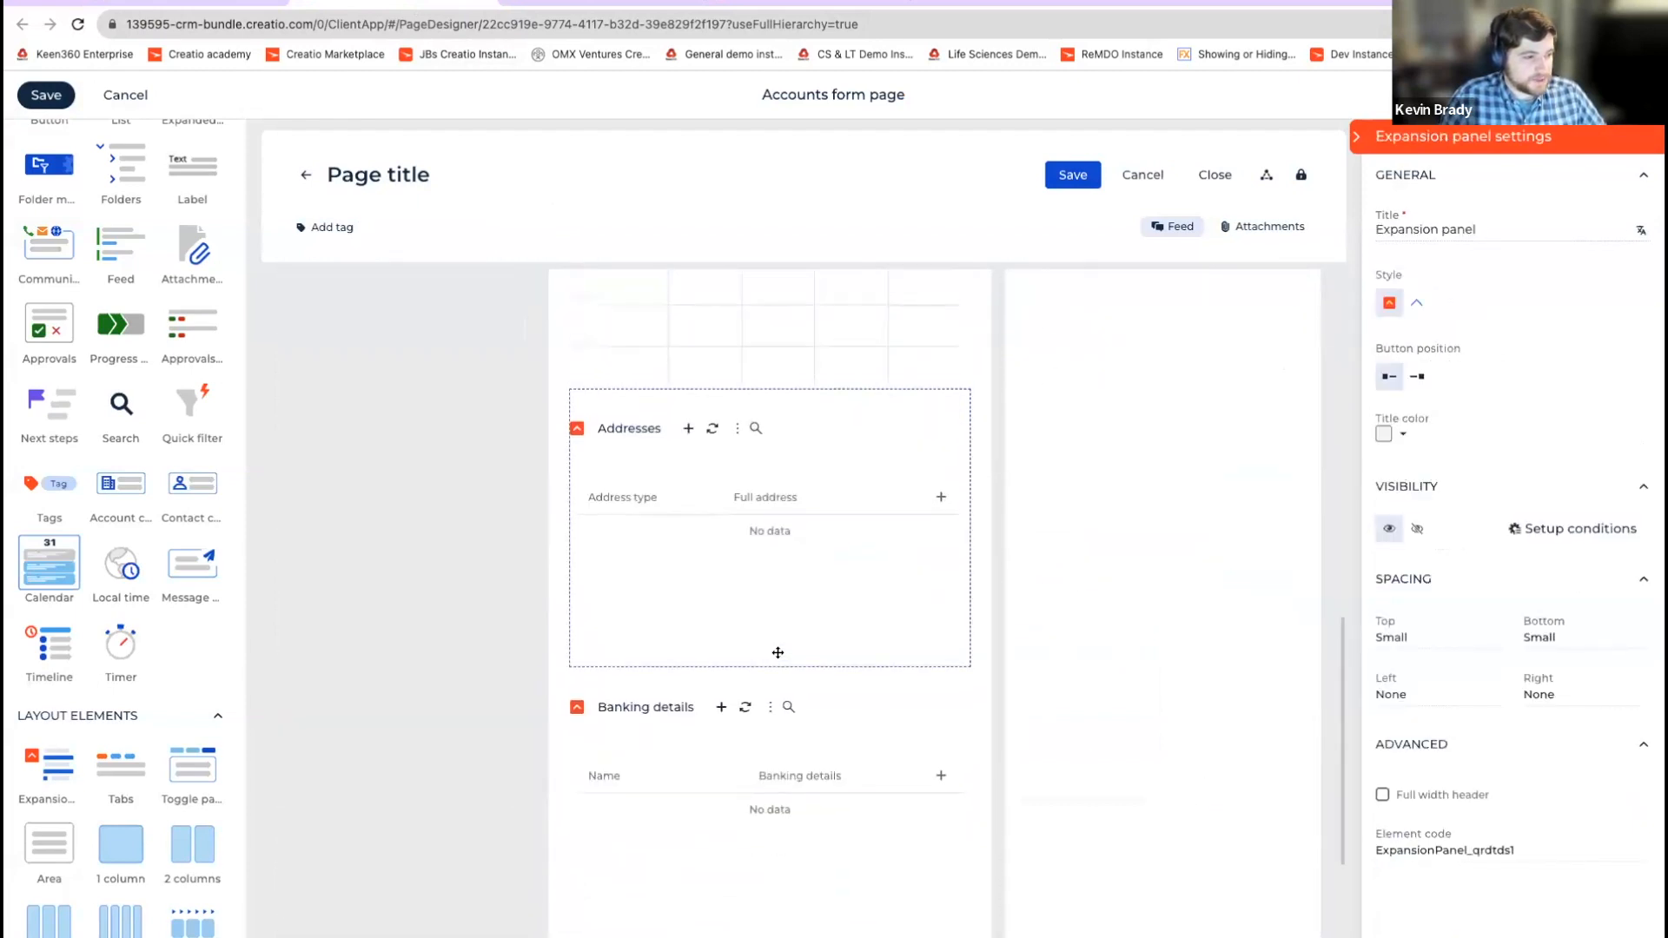
pyautogui.scroll(2, 778, 653)
pyautogui.click(830, 391)
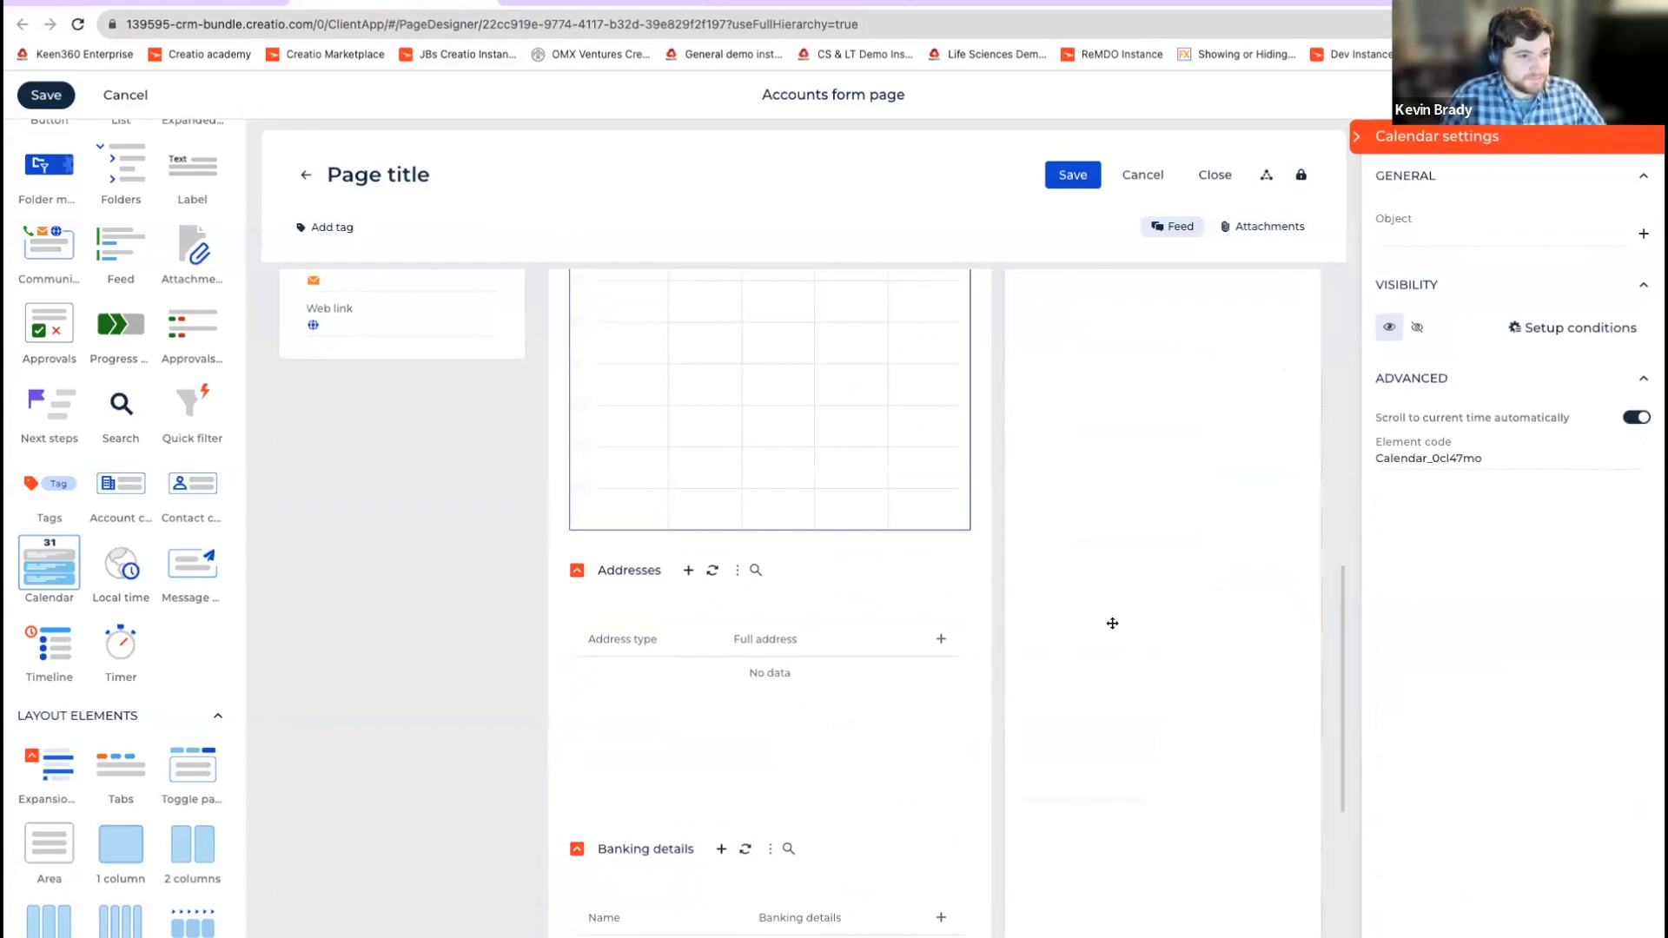
pyautogui.scroll(3, 1103, 617)
pyautogui.scroll(3, 872, 391)
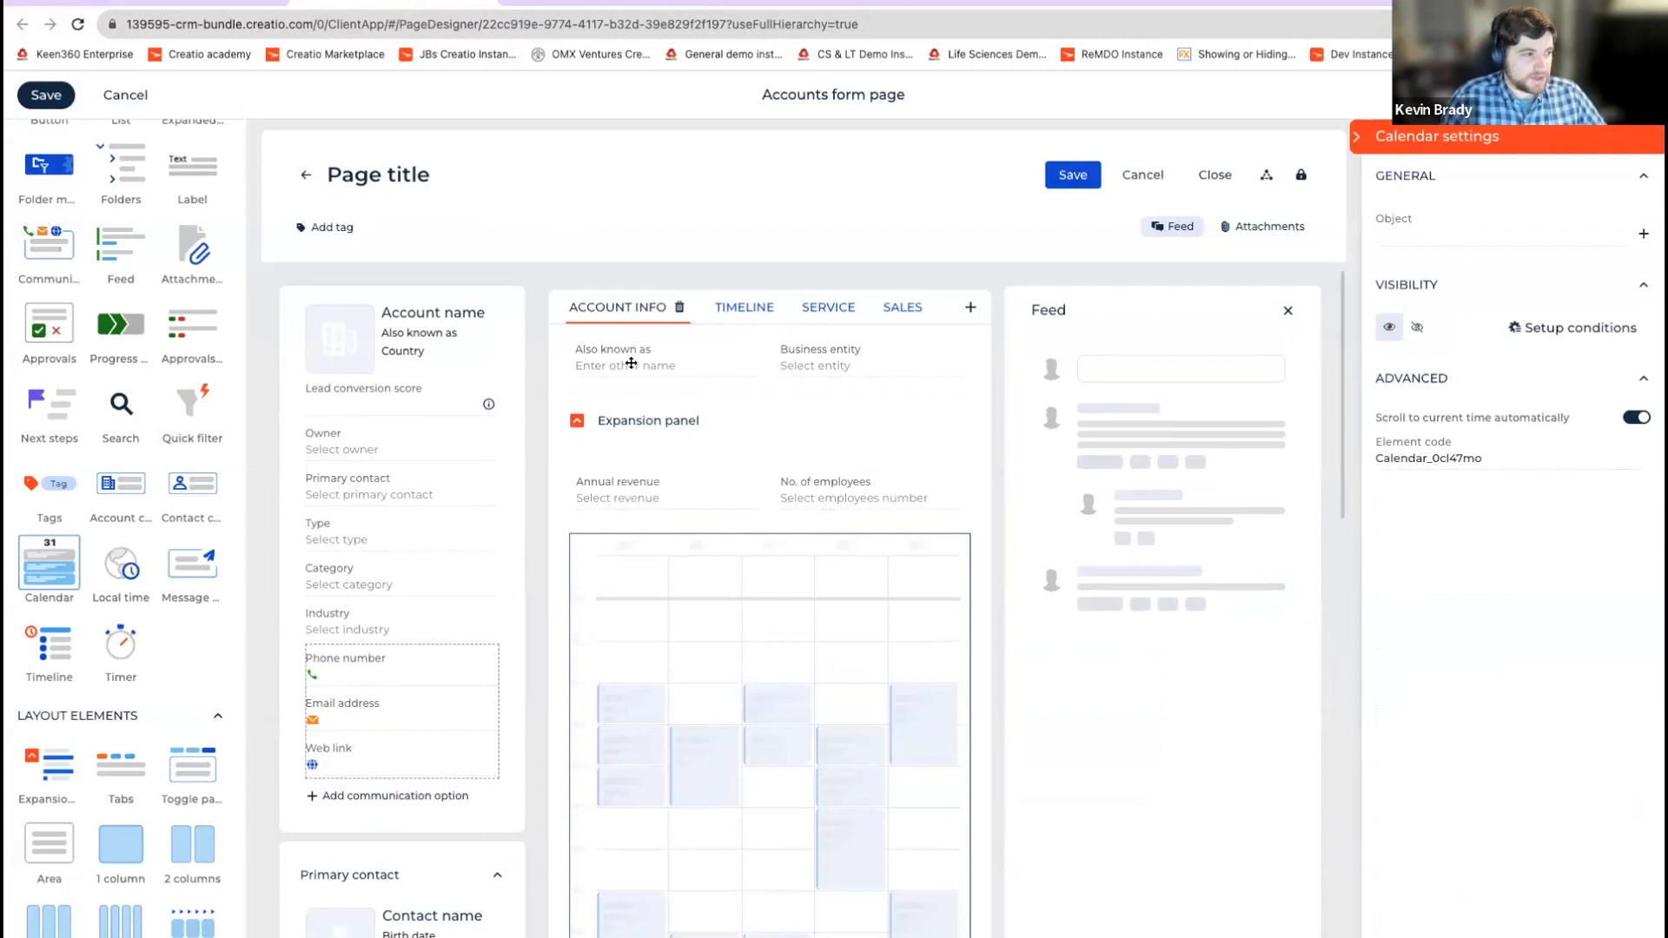
pyautogui.click(786, 324)
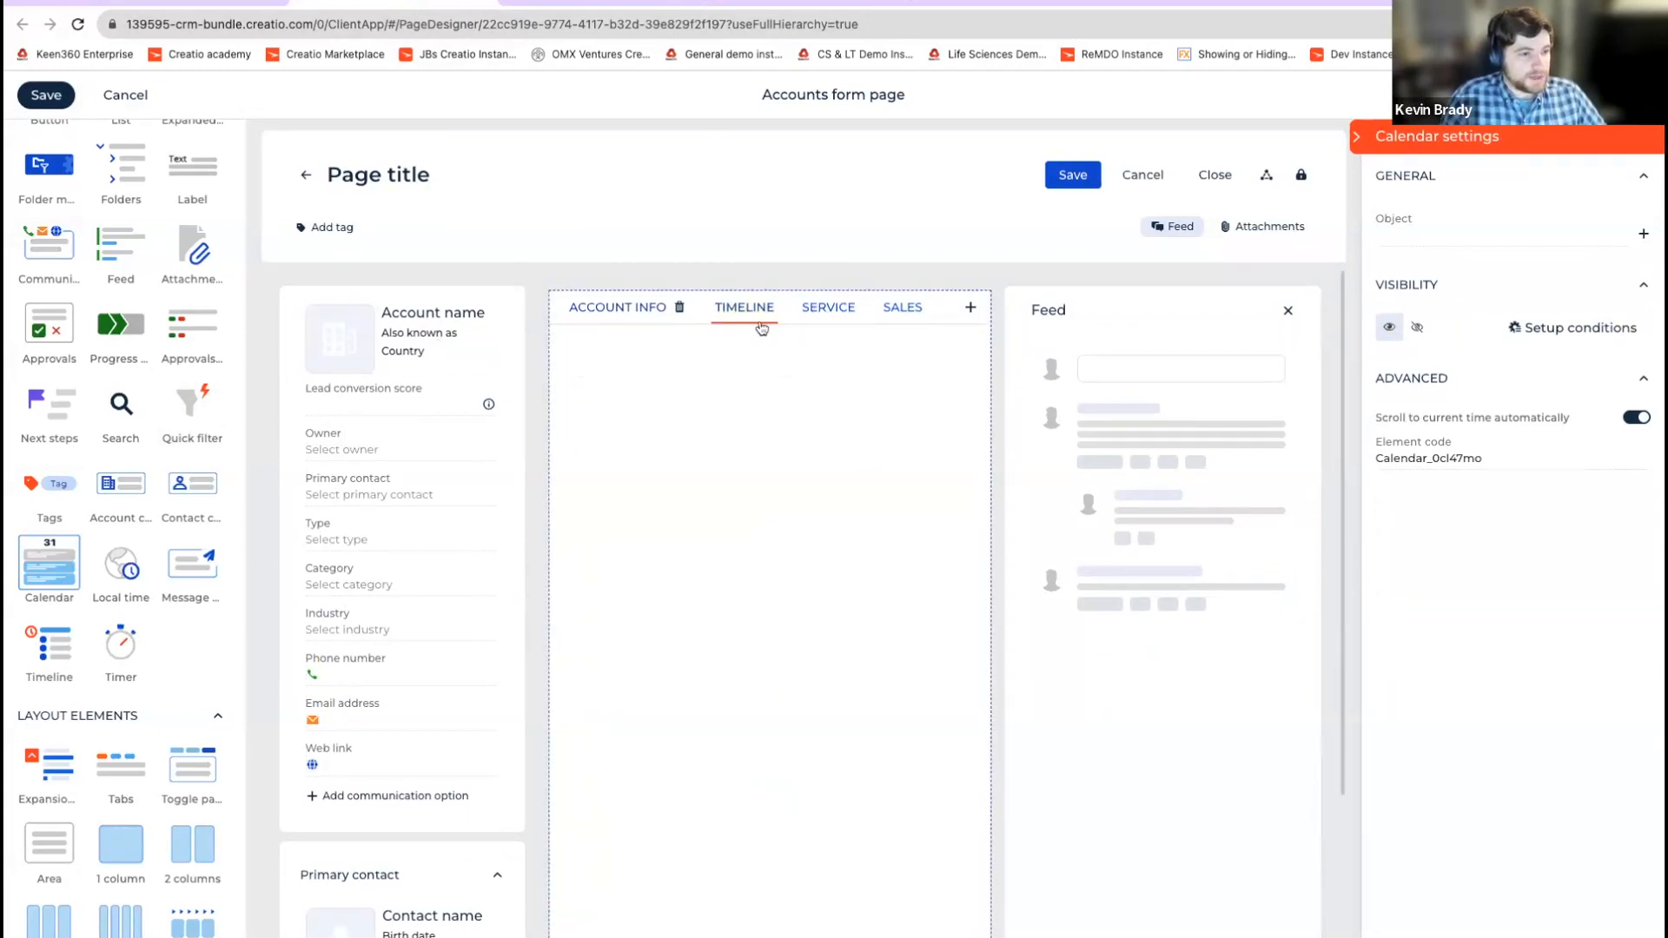
pyautogui.click(624, 327)
pyautogui.click(1549, 458)
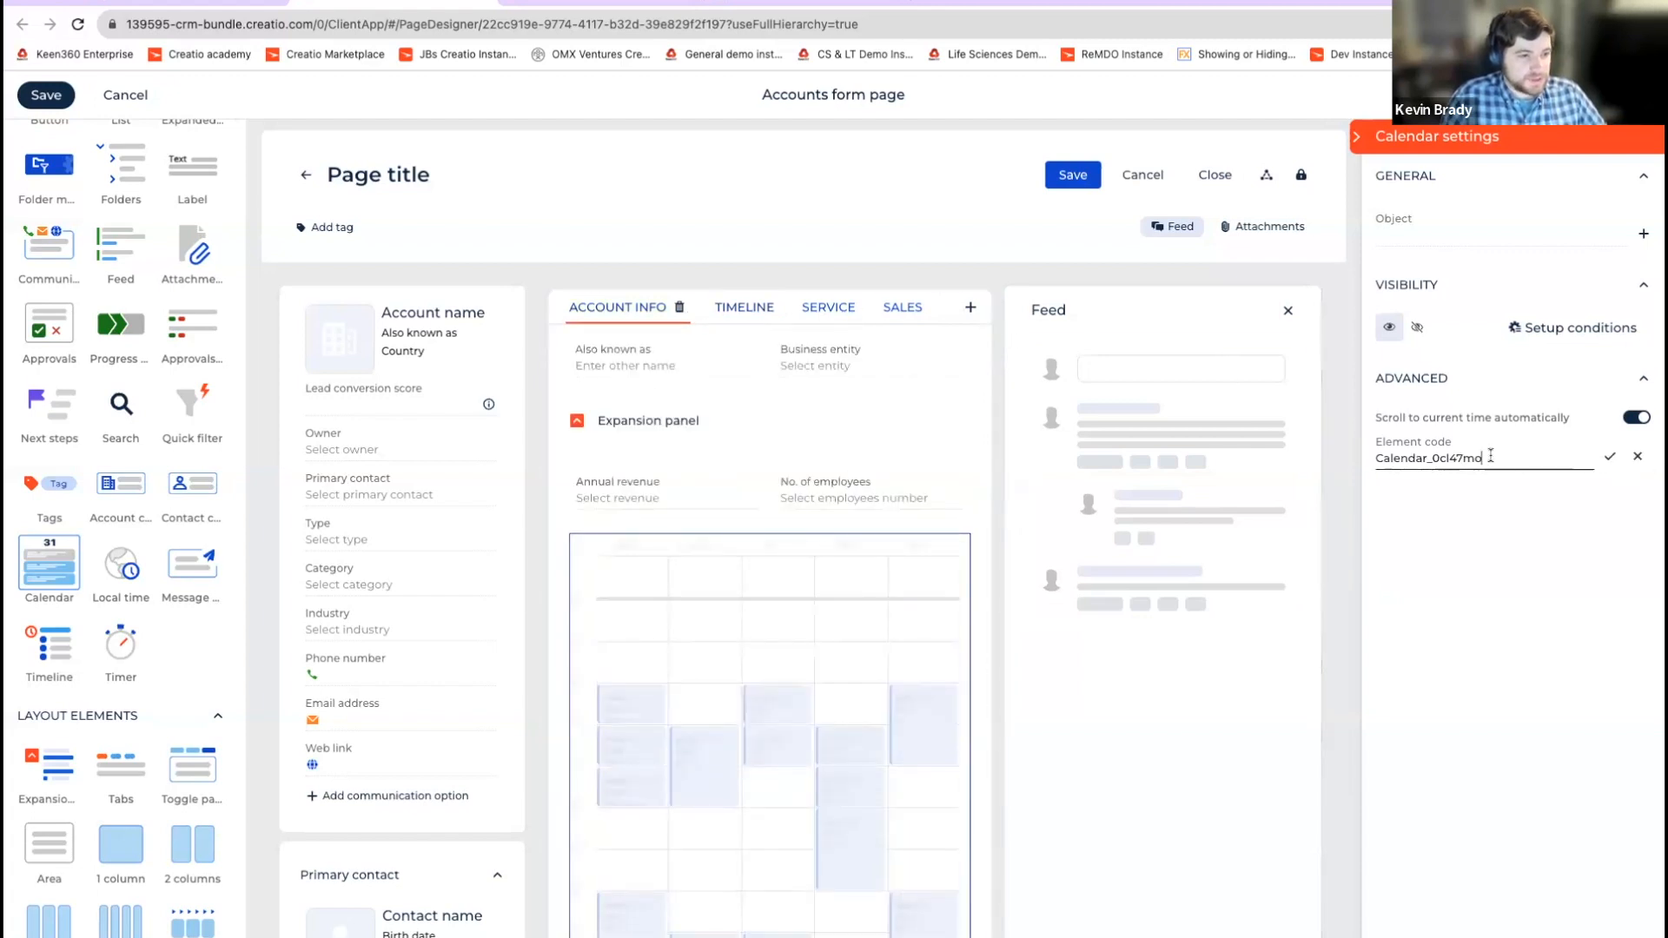
pyautogui.moveTo(1525, 458); pyautogui.dragTo(1379, 460)
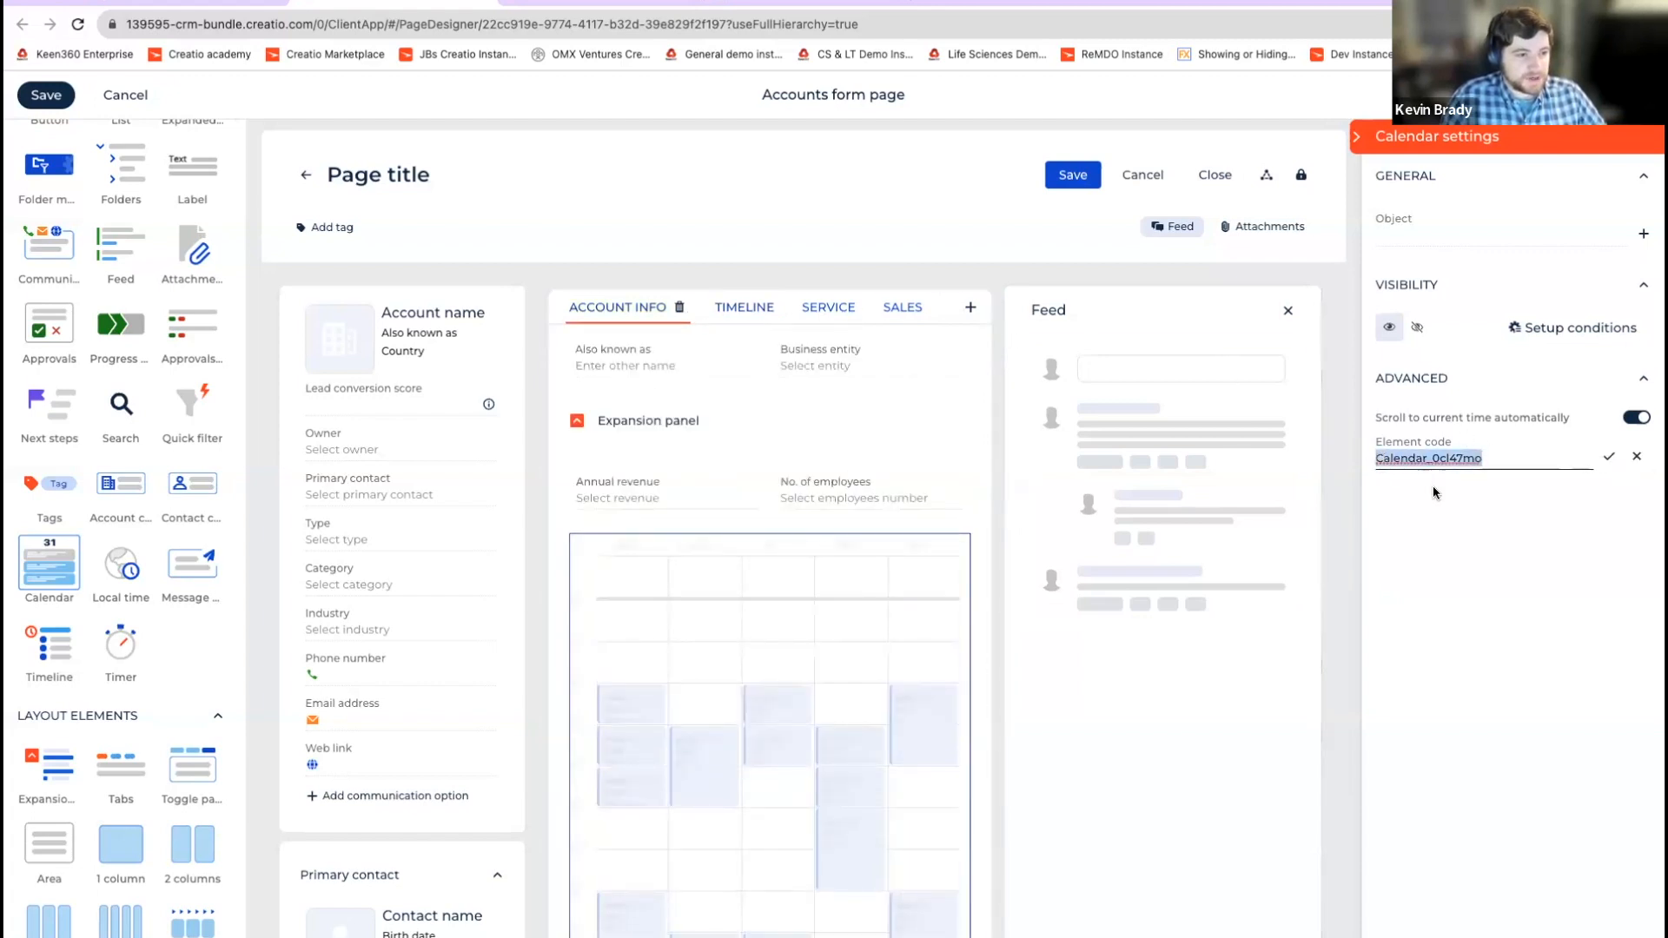
# Step: Inspect the element codes of the grid container inside the new expansion panel, the panel itself and the flex container beside its title
pyautogui.click(736, 463)
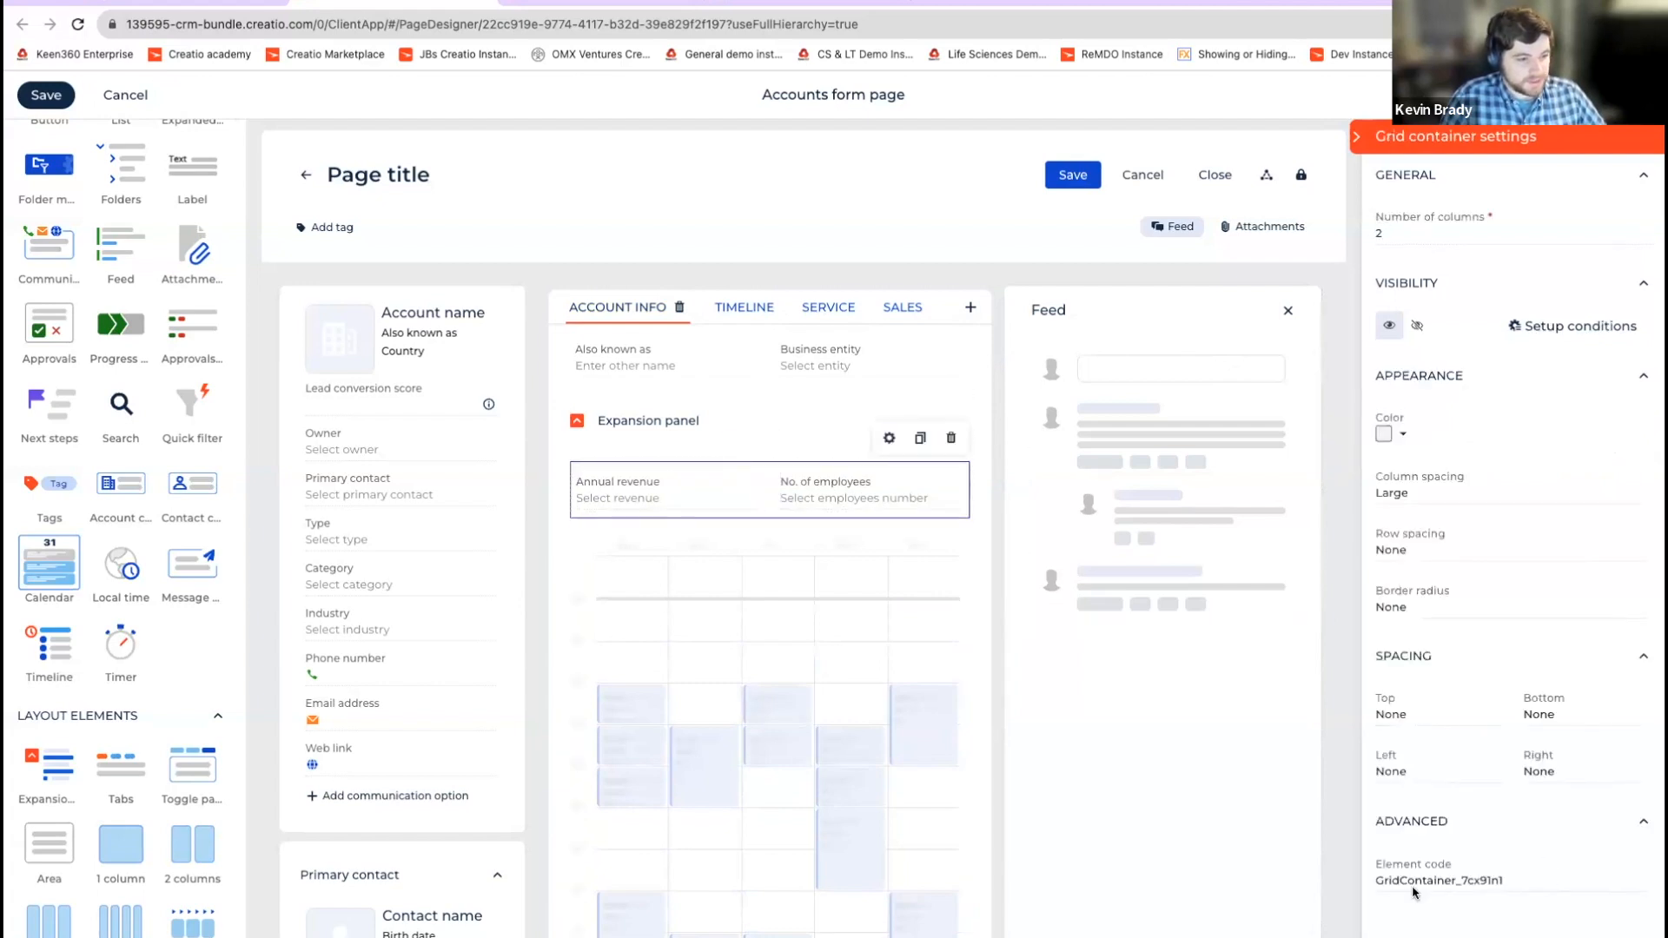
pyautogui.click(1532, 879)
pyautogui.moveTo(1529, 880); pyautogui.dragTo(1393, 882)
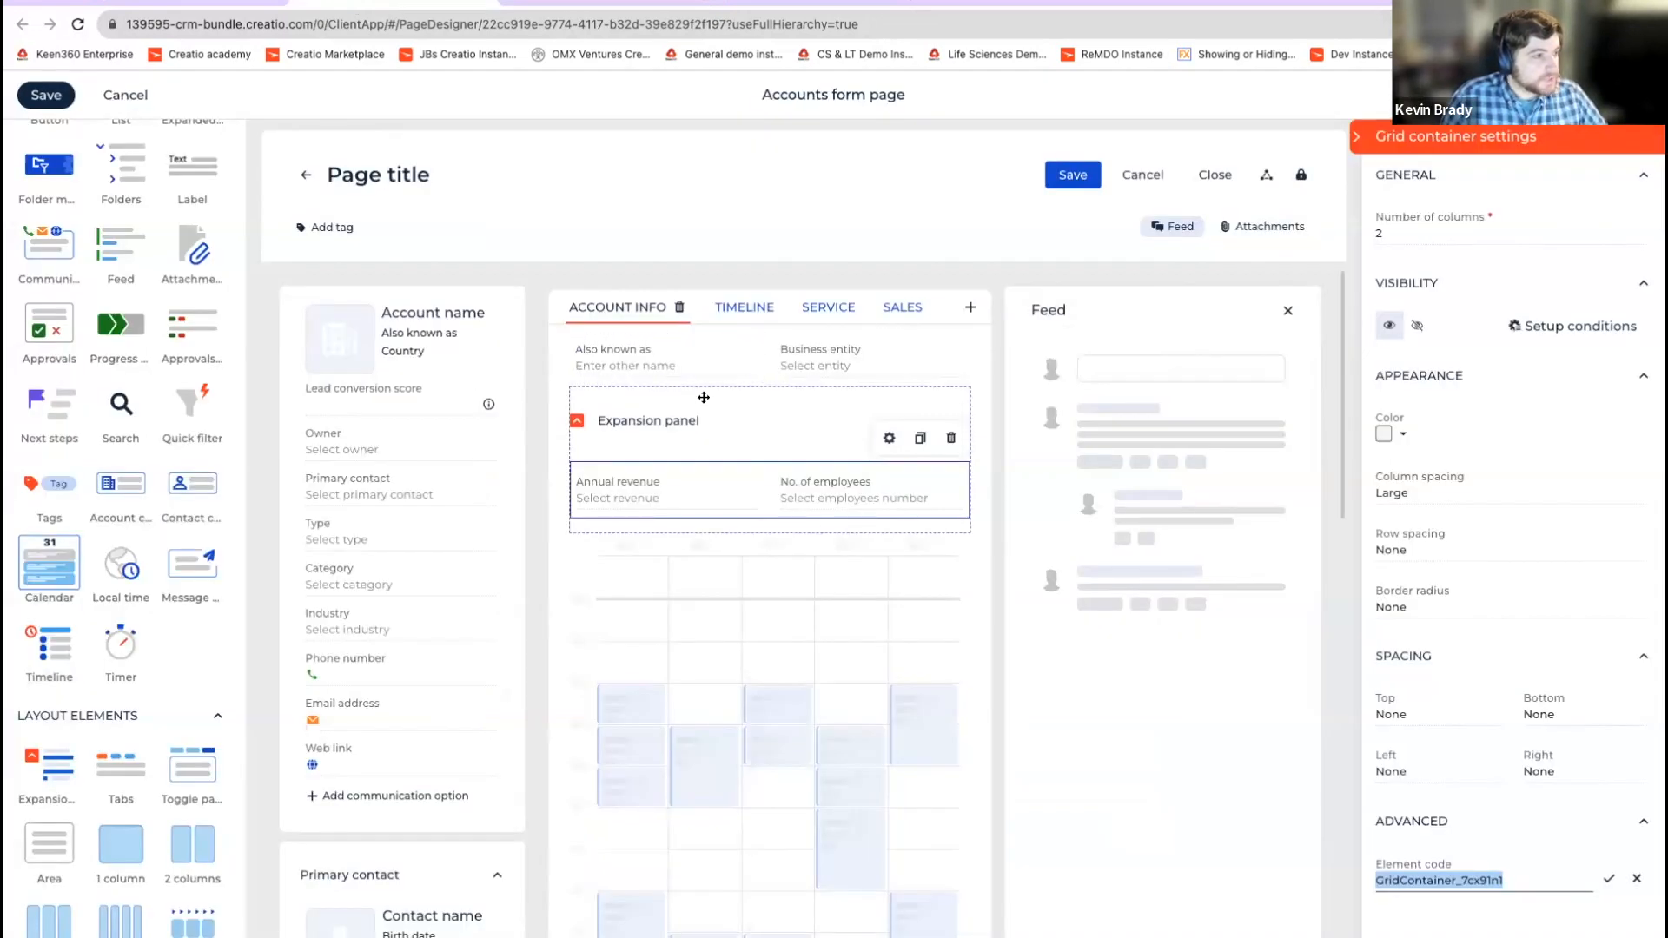
pyautogui.click(752, 420)
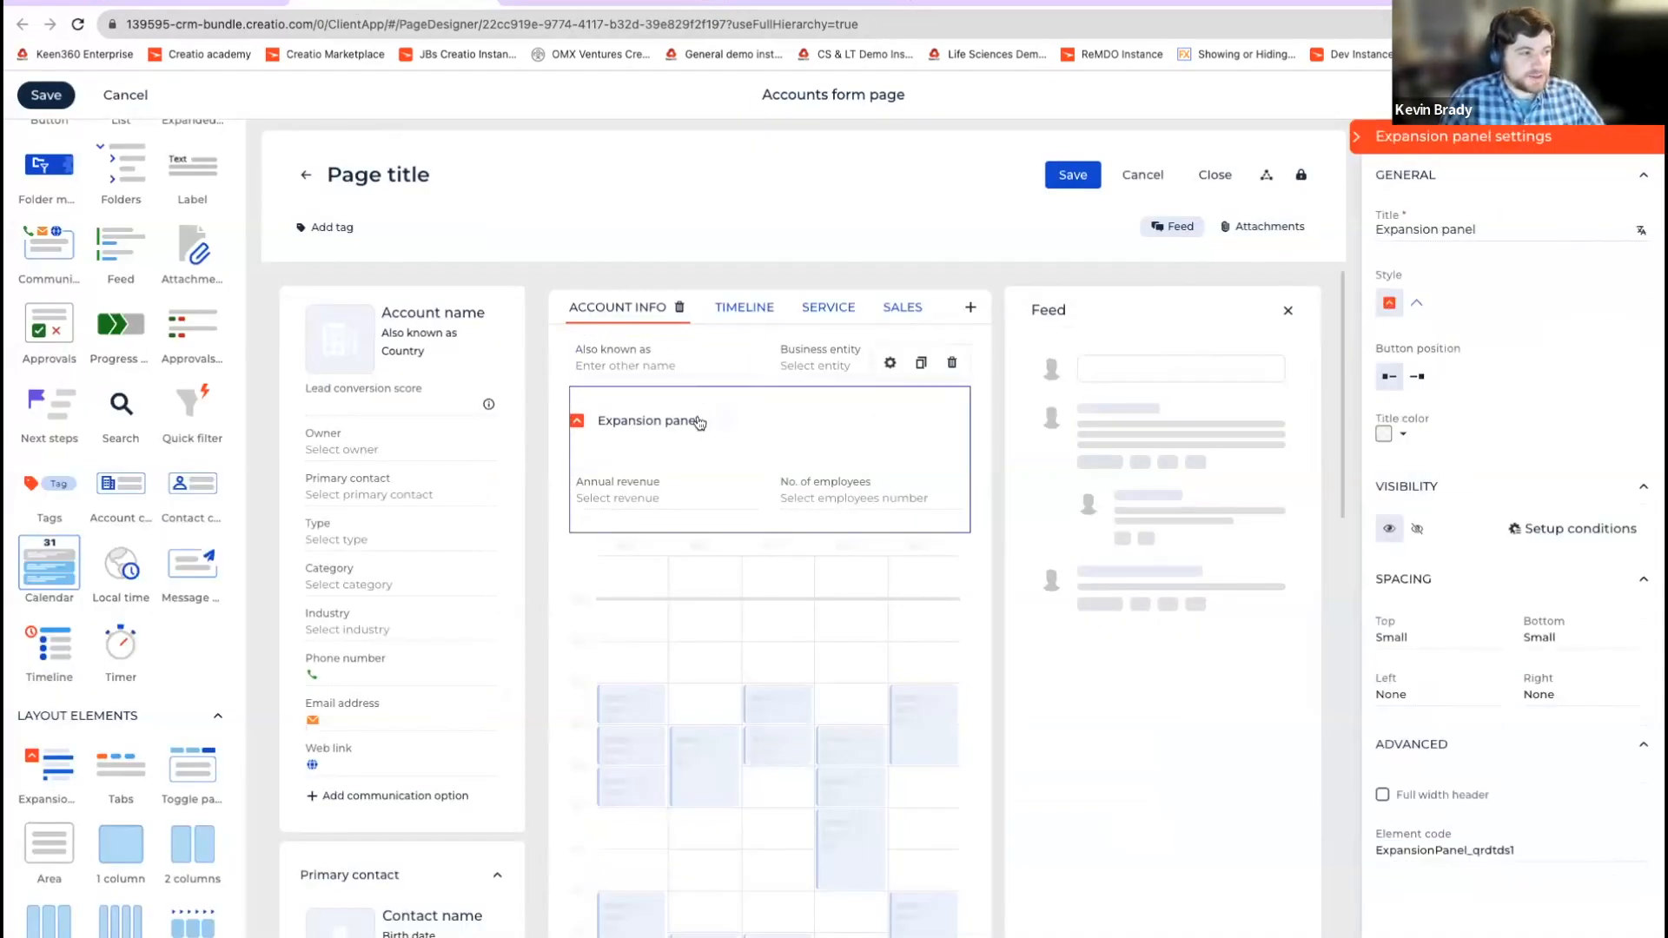
pyautogui.click(722, 422)
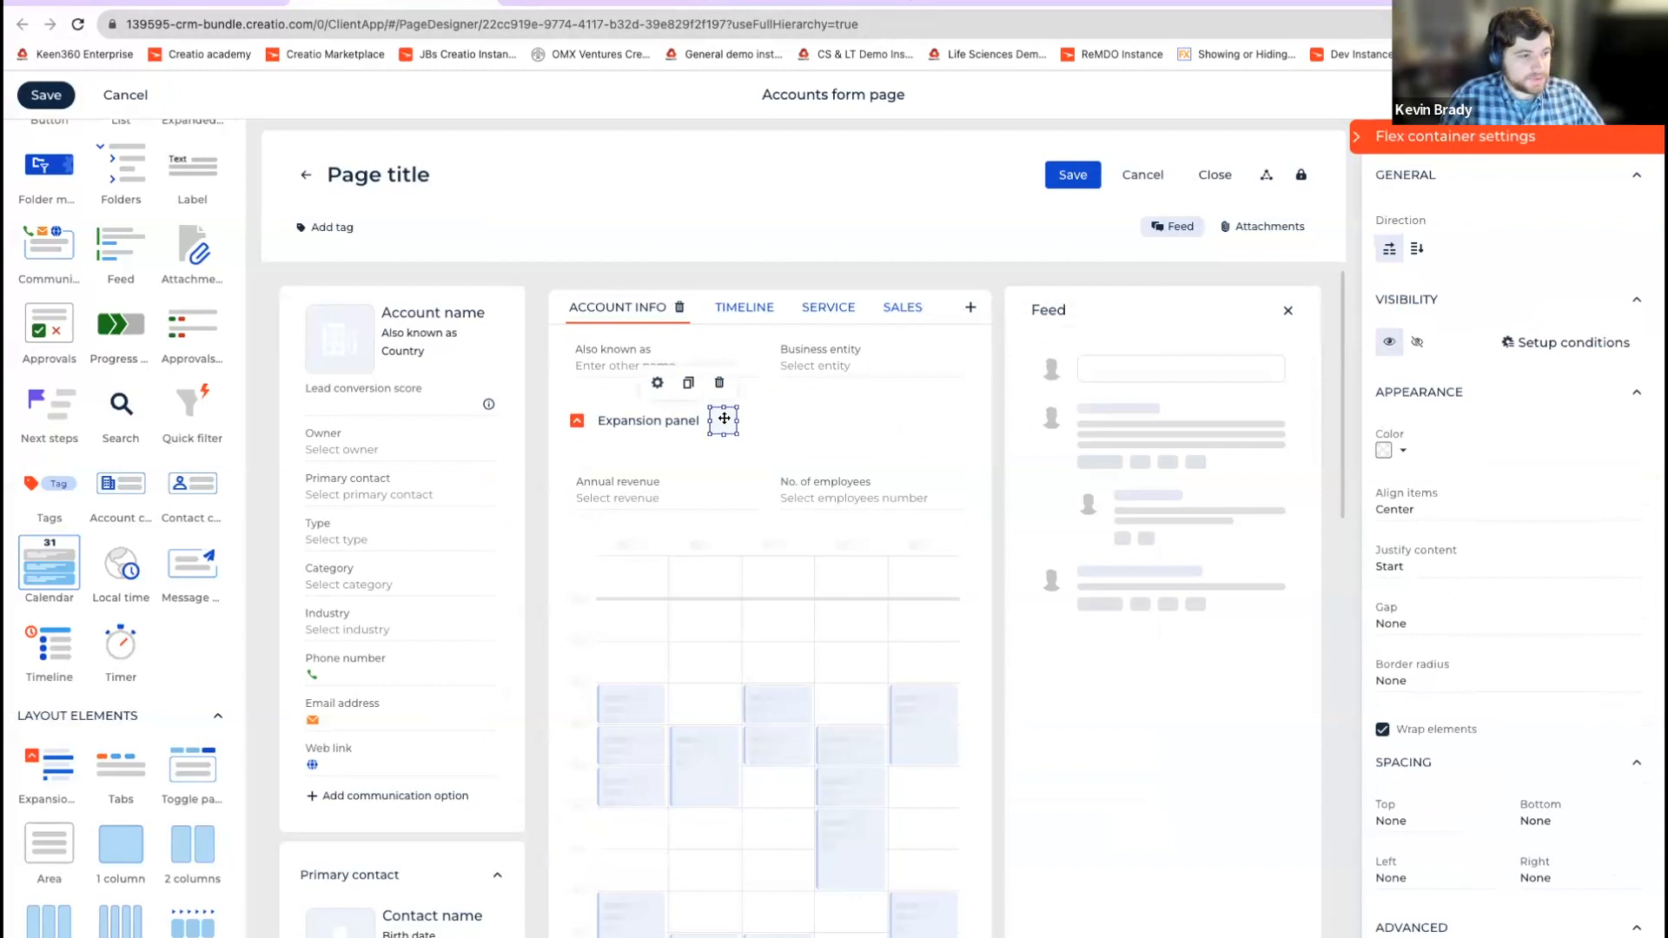
pyautogui.scroll(-1, 1533, 669)
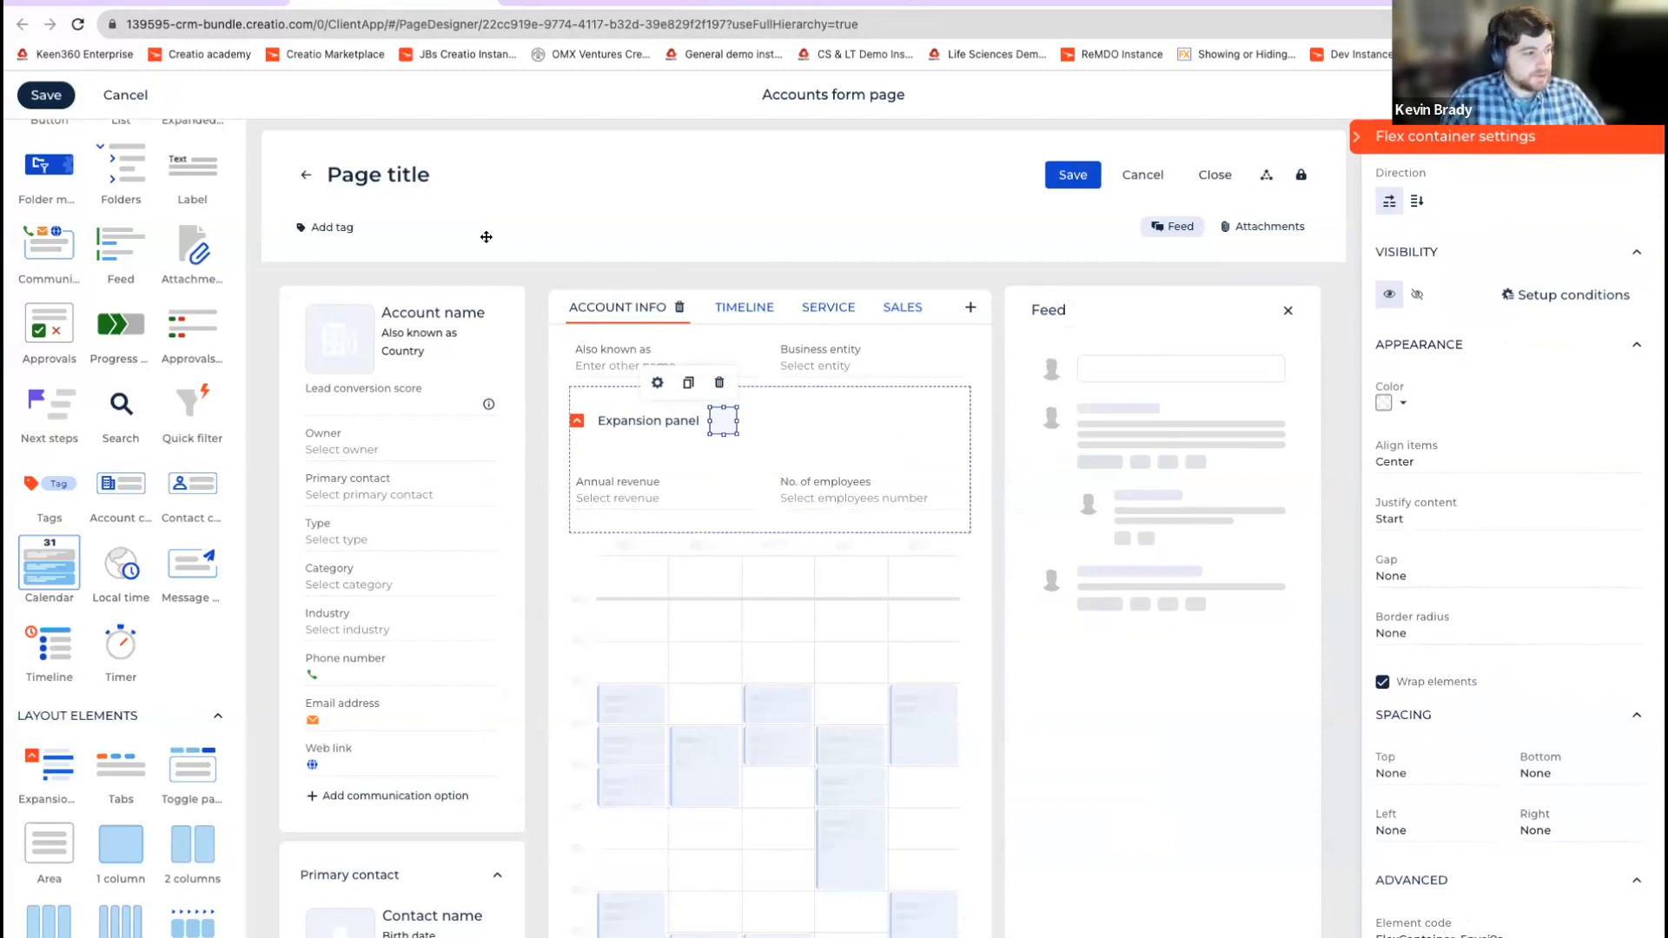
# Step: Select the Calendar again and review the Addresses, Banking details and Contacts sections below it in Account info
pyautogui.click(793, 611)
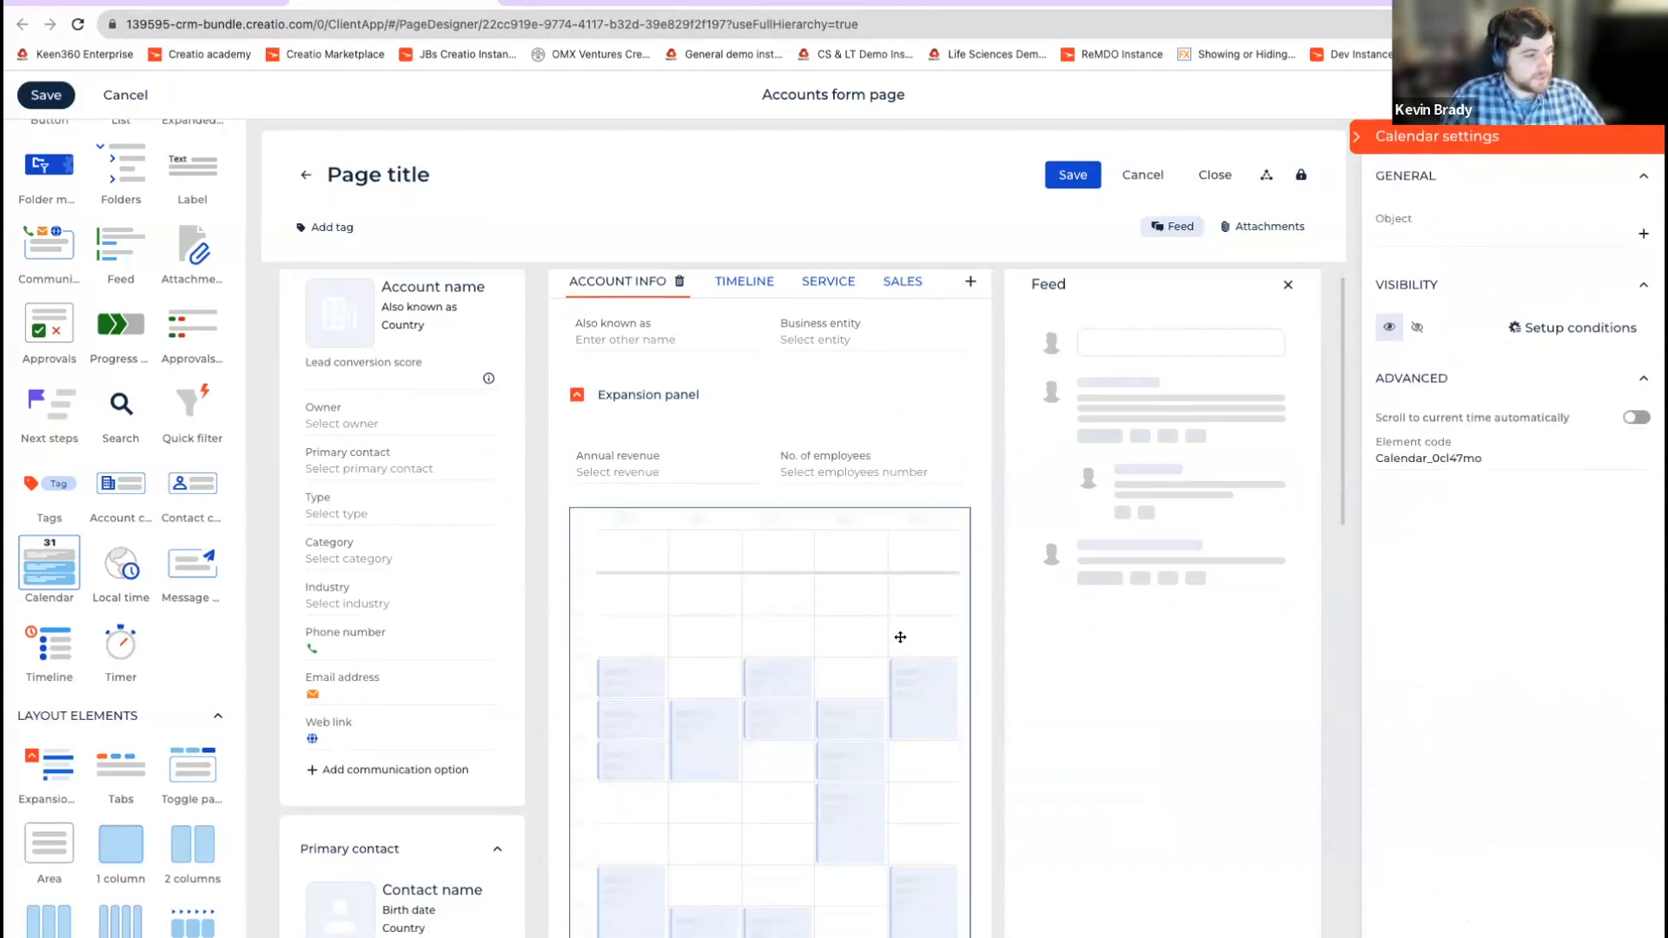
pyautogui.scroll(-5, 894, 641)
pyautogui.scroll(-5, 837, 558)
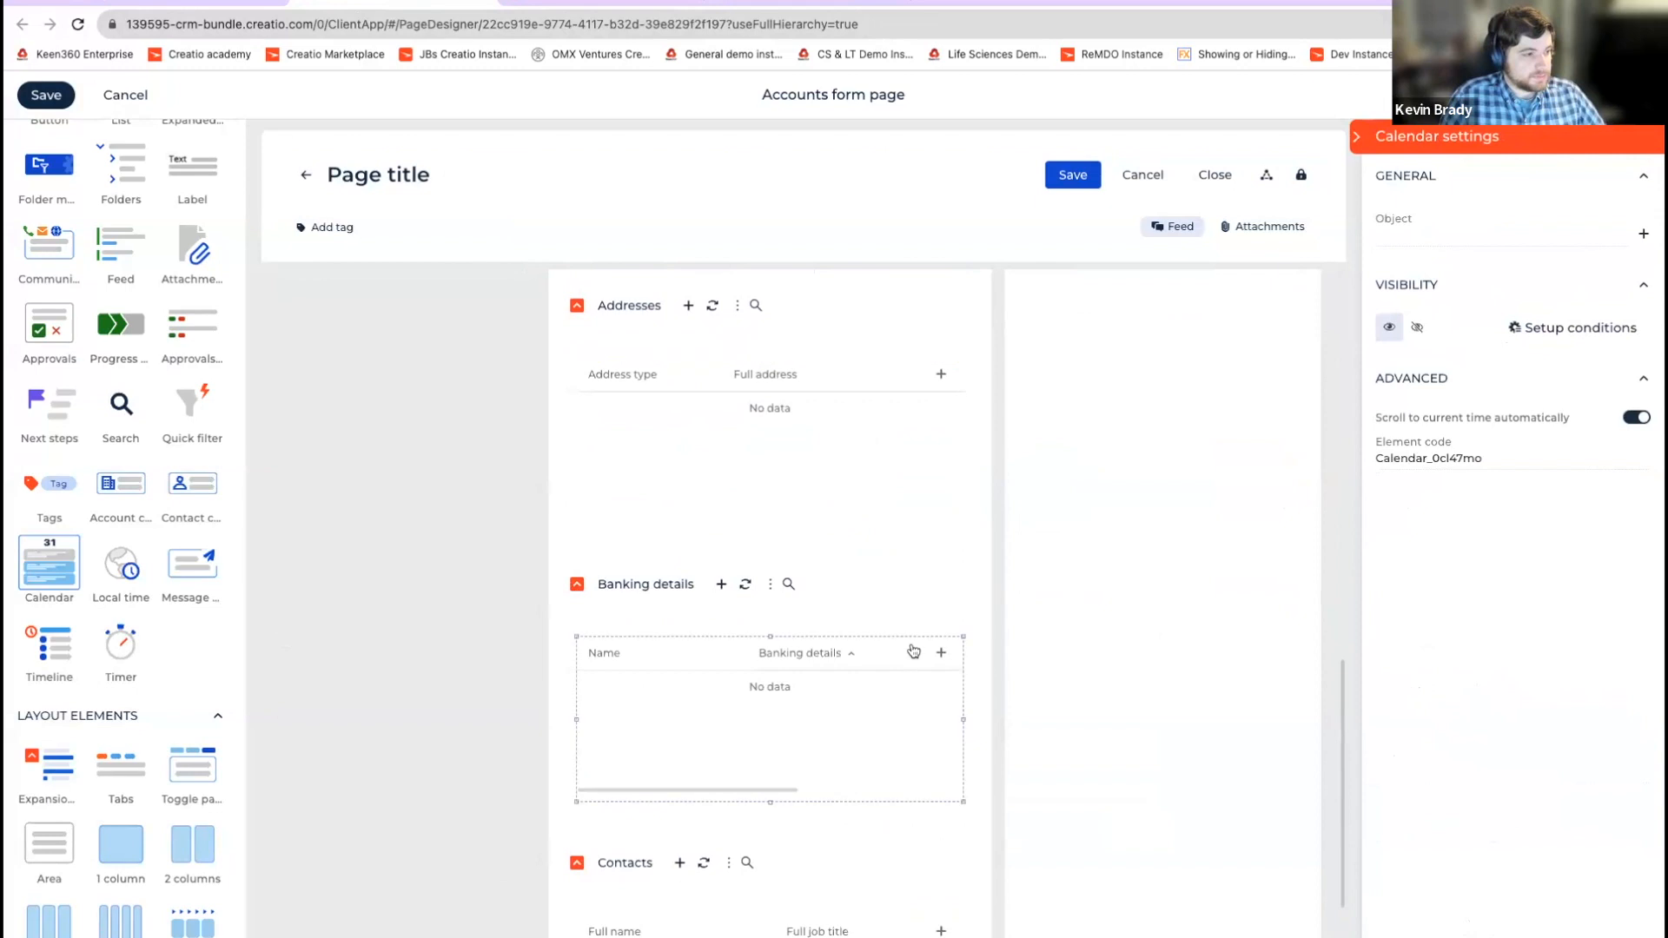
pyautogui.scroll(7, 696, 429)
pyautogui.scroll(5, 805, 479)
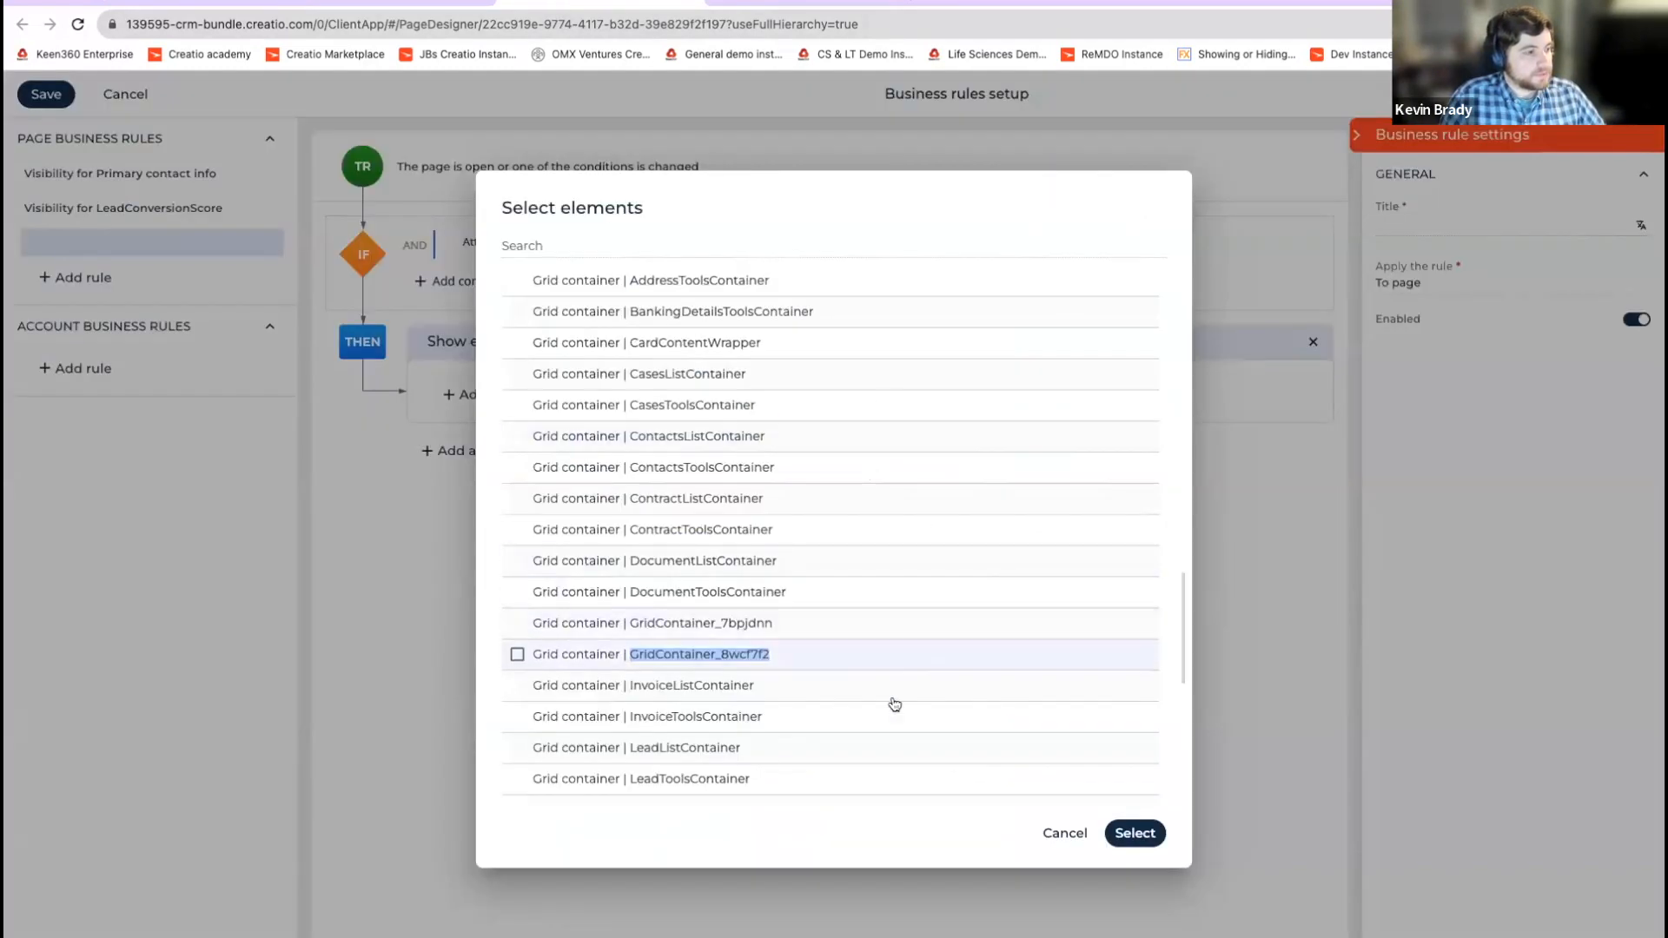
# Step: Add the Tabs layout element to the rule's Show elements action, then view the element types that can be added
pyautogui.scroll(-1, 860, 687)
pyautogui.scroll(-1, 862, 699)
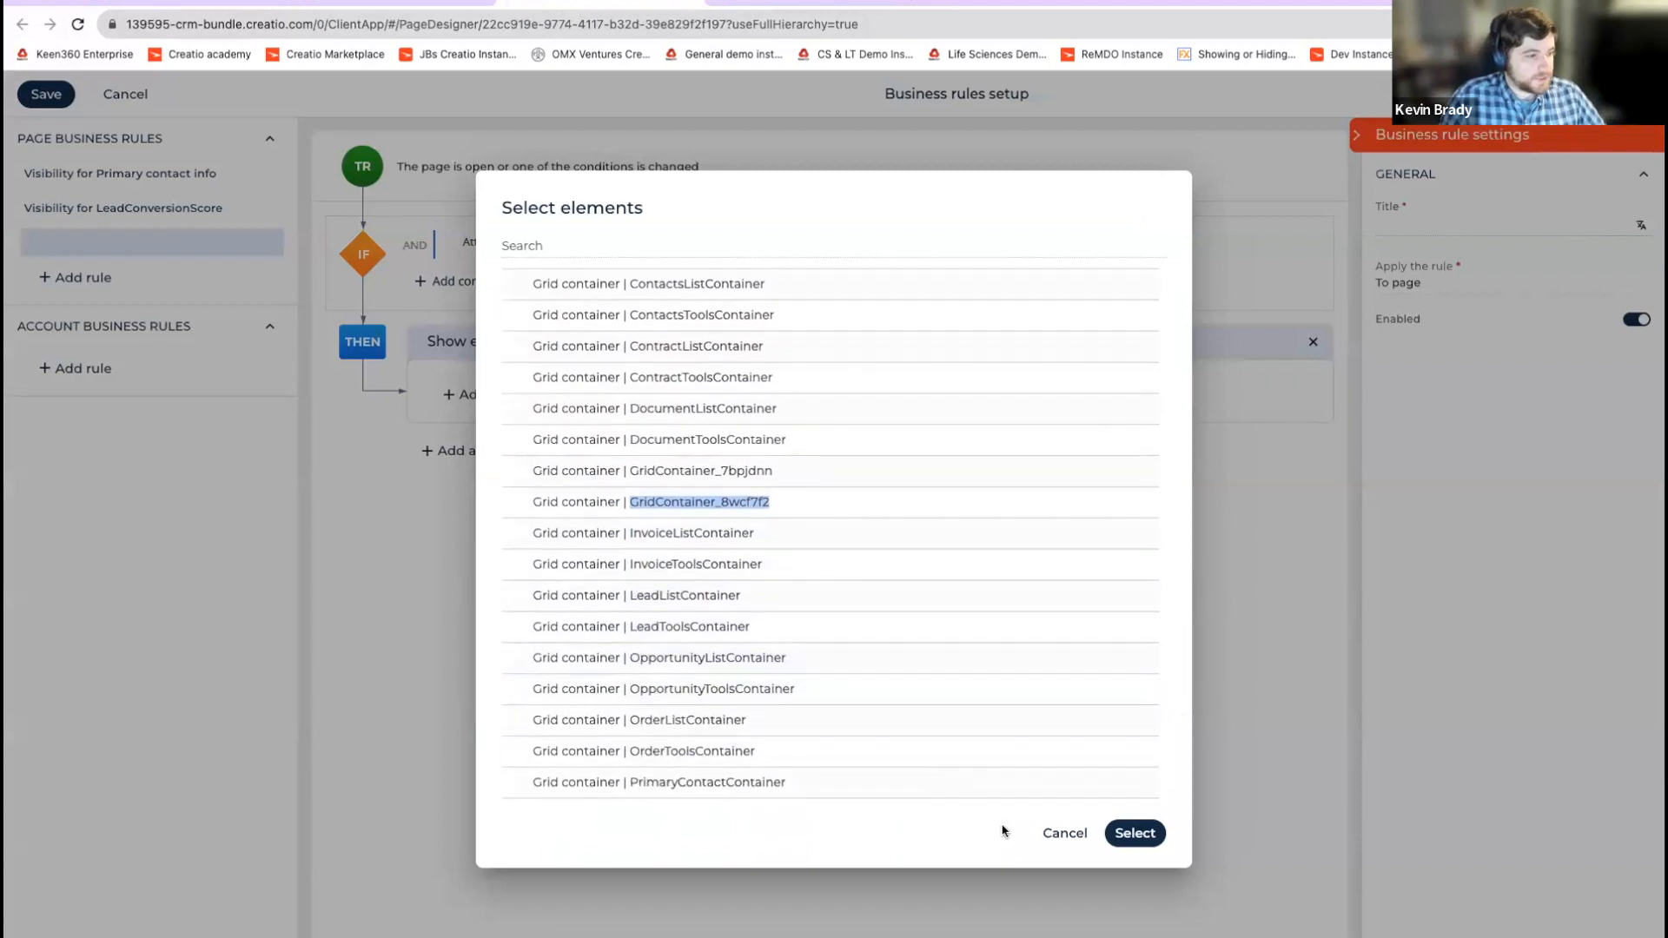
pyautogui.scroll(-5, 938, 675)
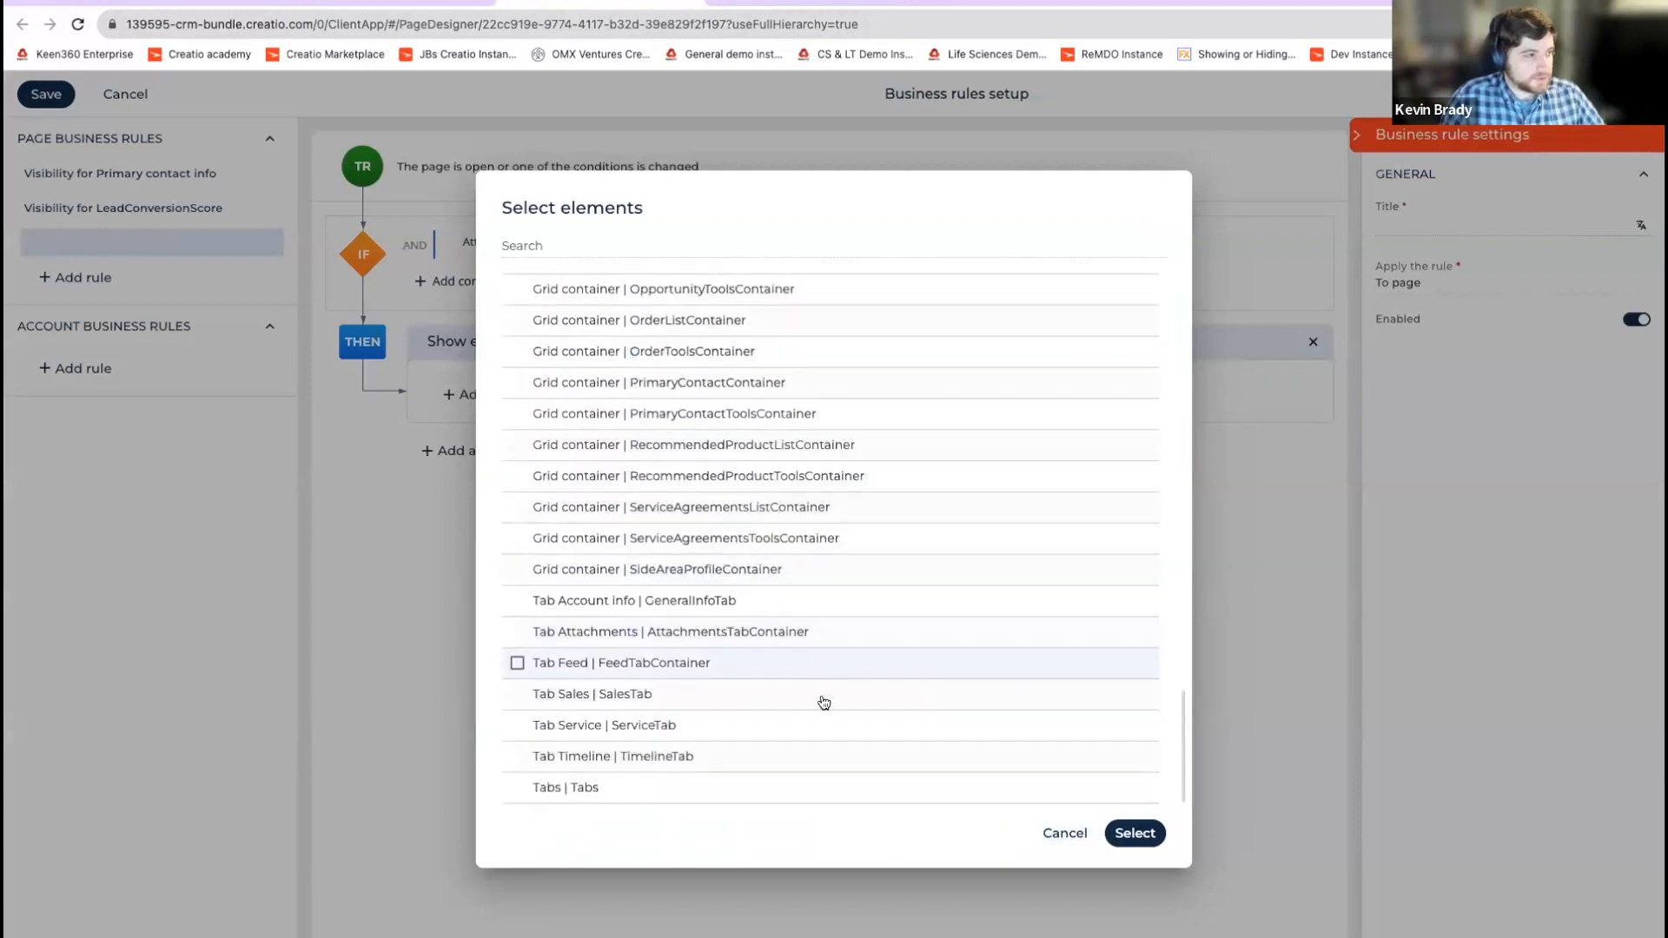
pyautogui.click(818, 779)
pyautogui.click(1135, 833)
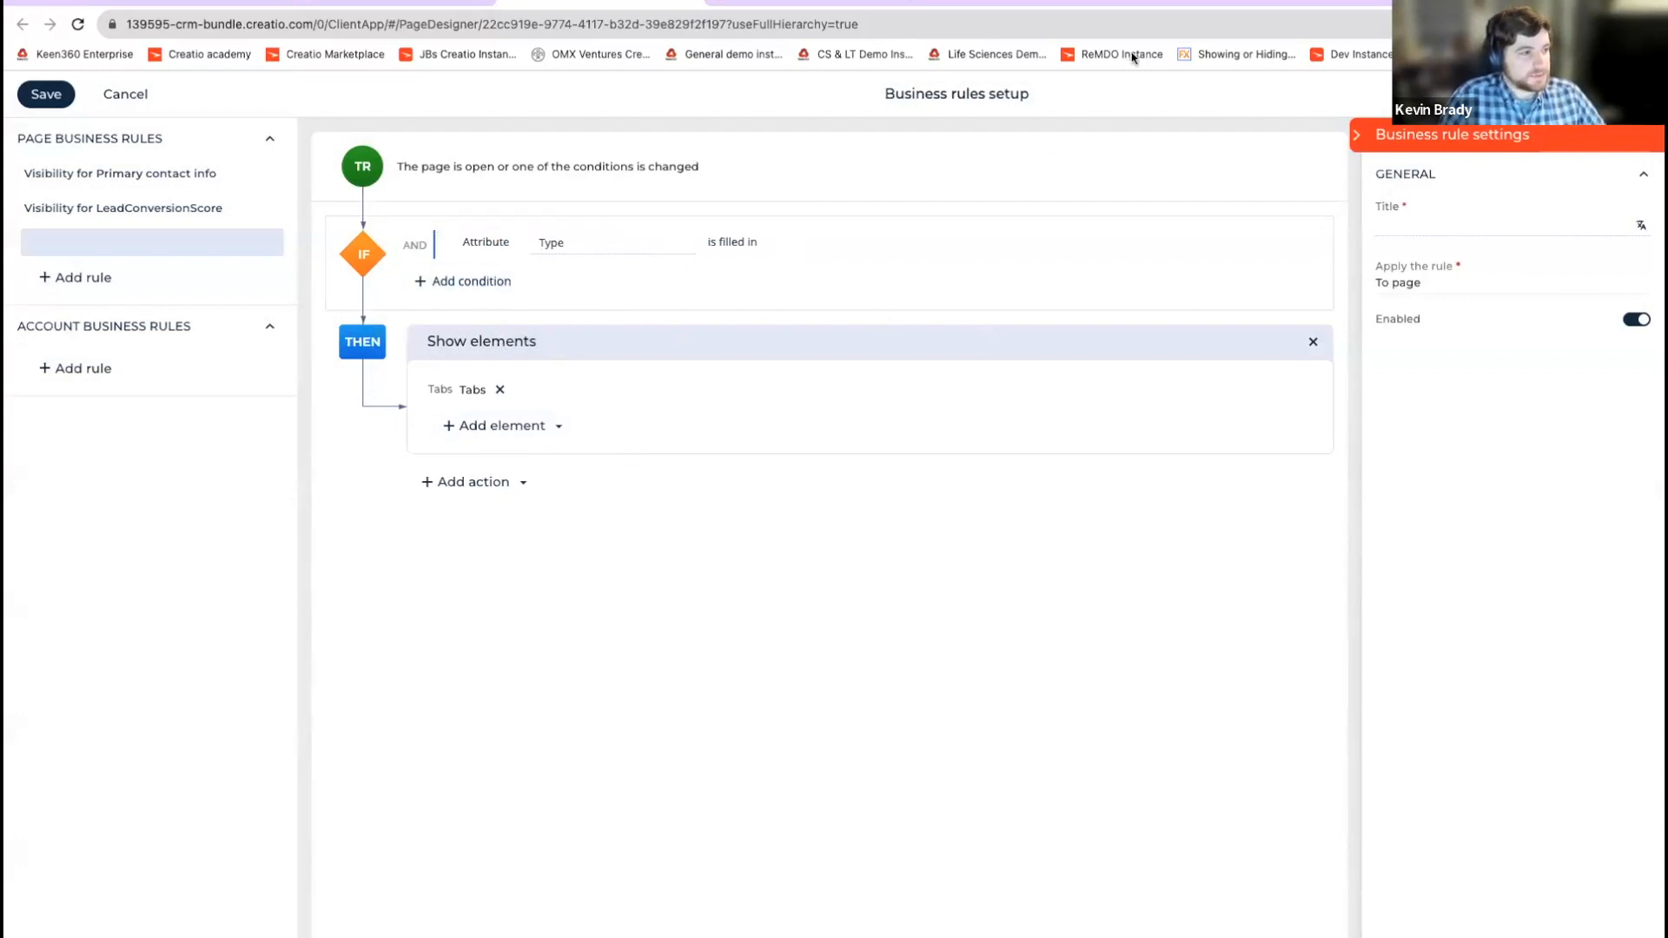
pyautogui.click(491, 425)
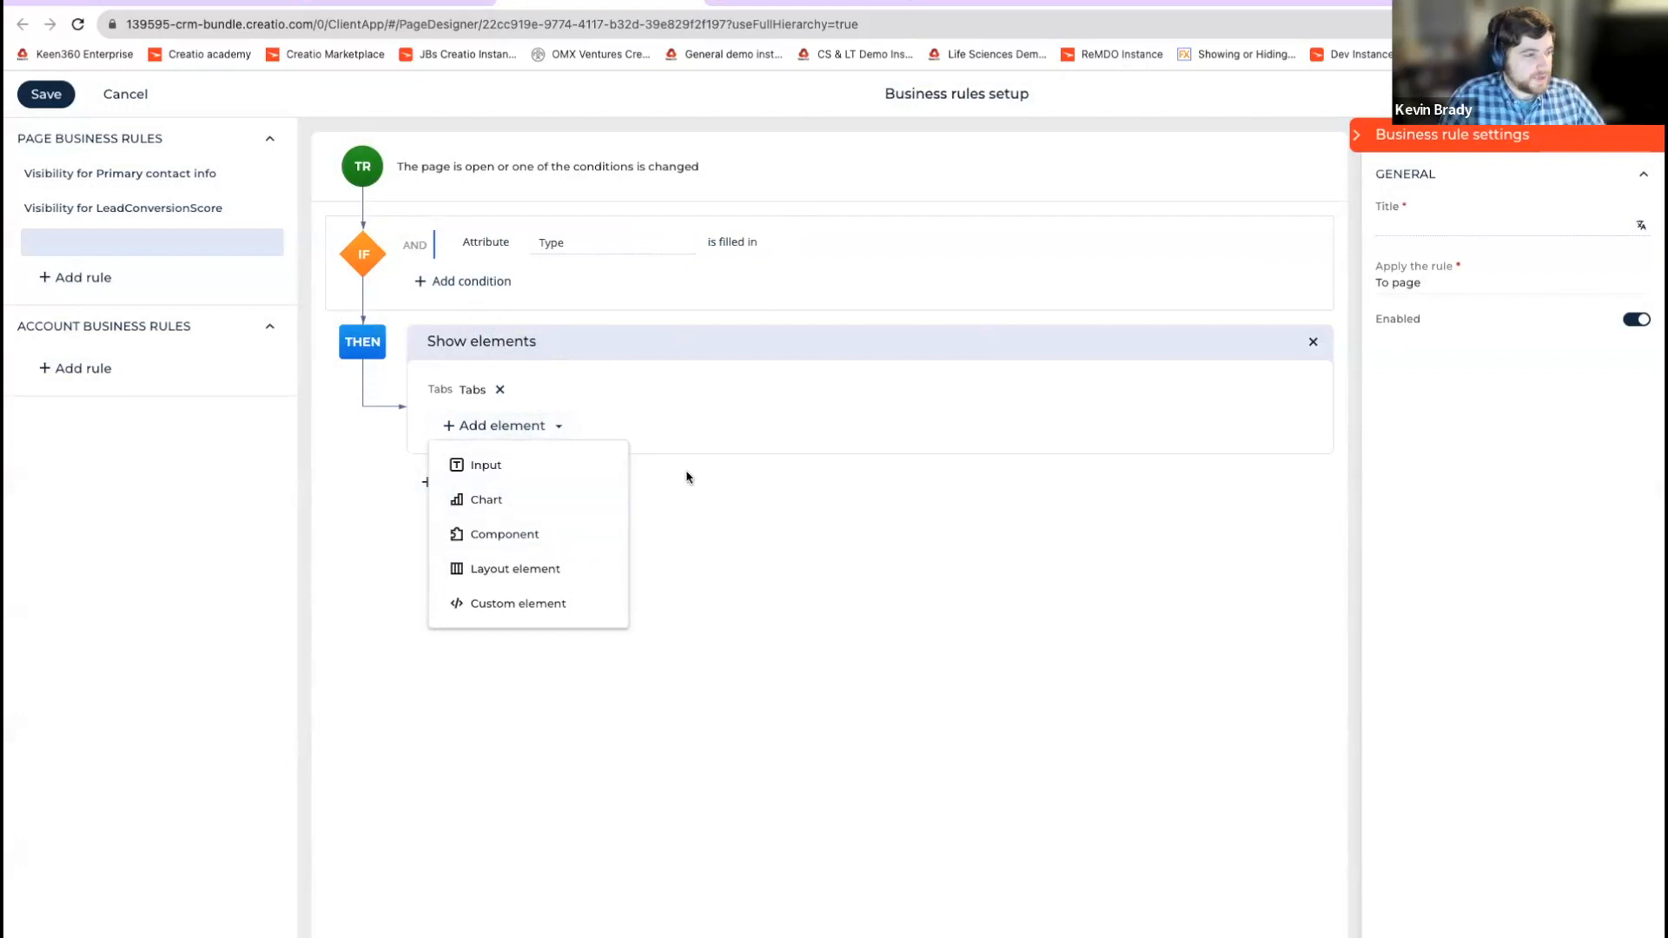
pyautogui.click(577, 396)
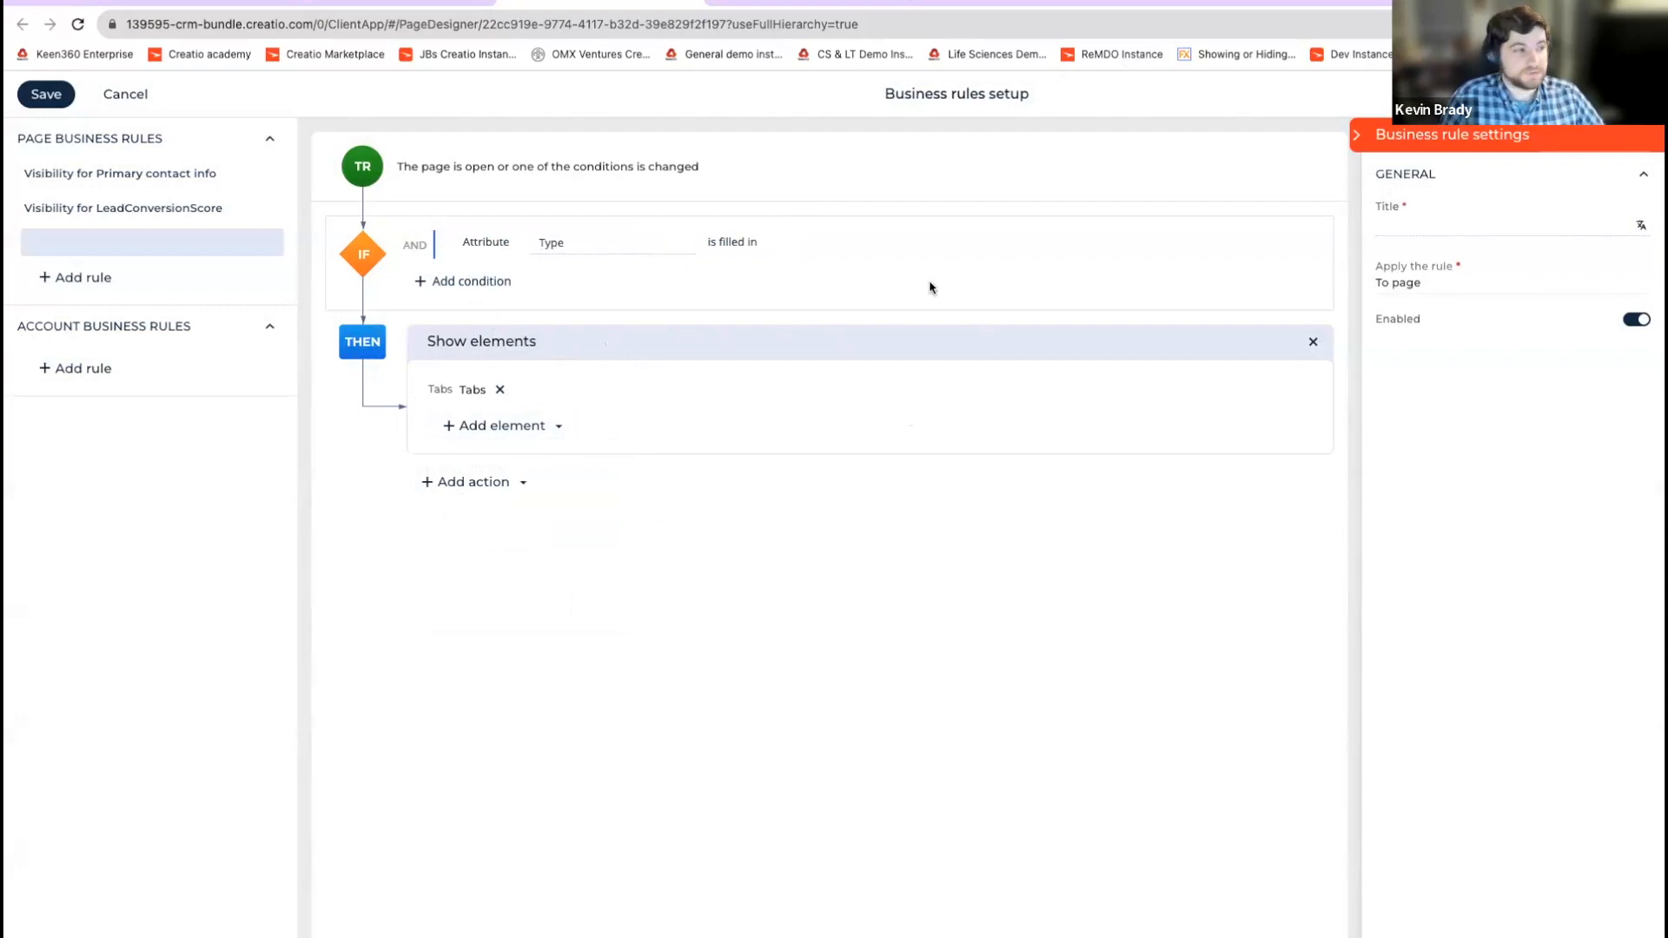
# Step: Change the rule's condition so that Type equals the Account type lookup value Customer
pyautogui.click(759, 247)
pyautogui.click(791, 323)
pyautogui.click(753, 242)
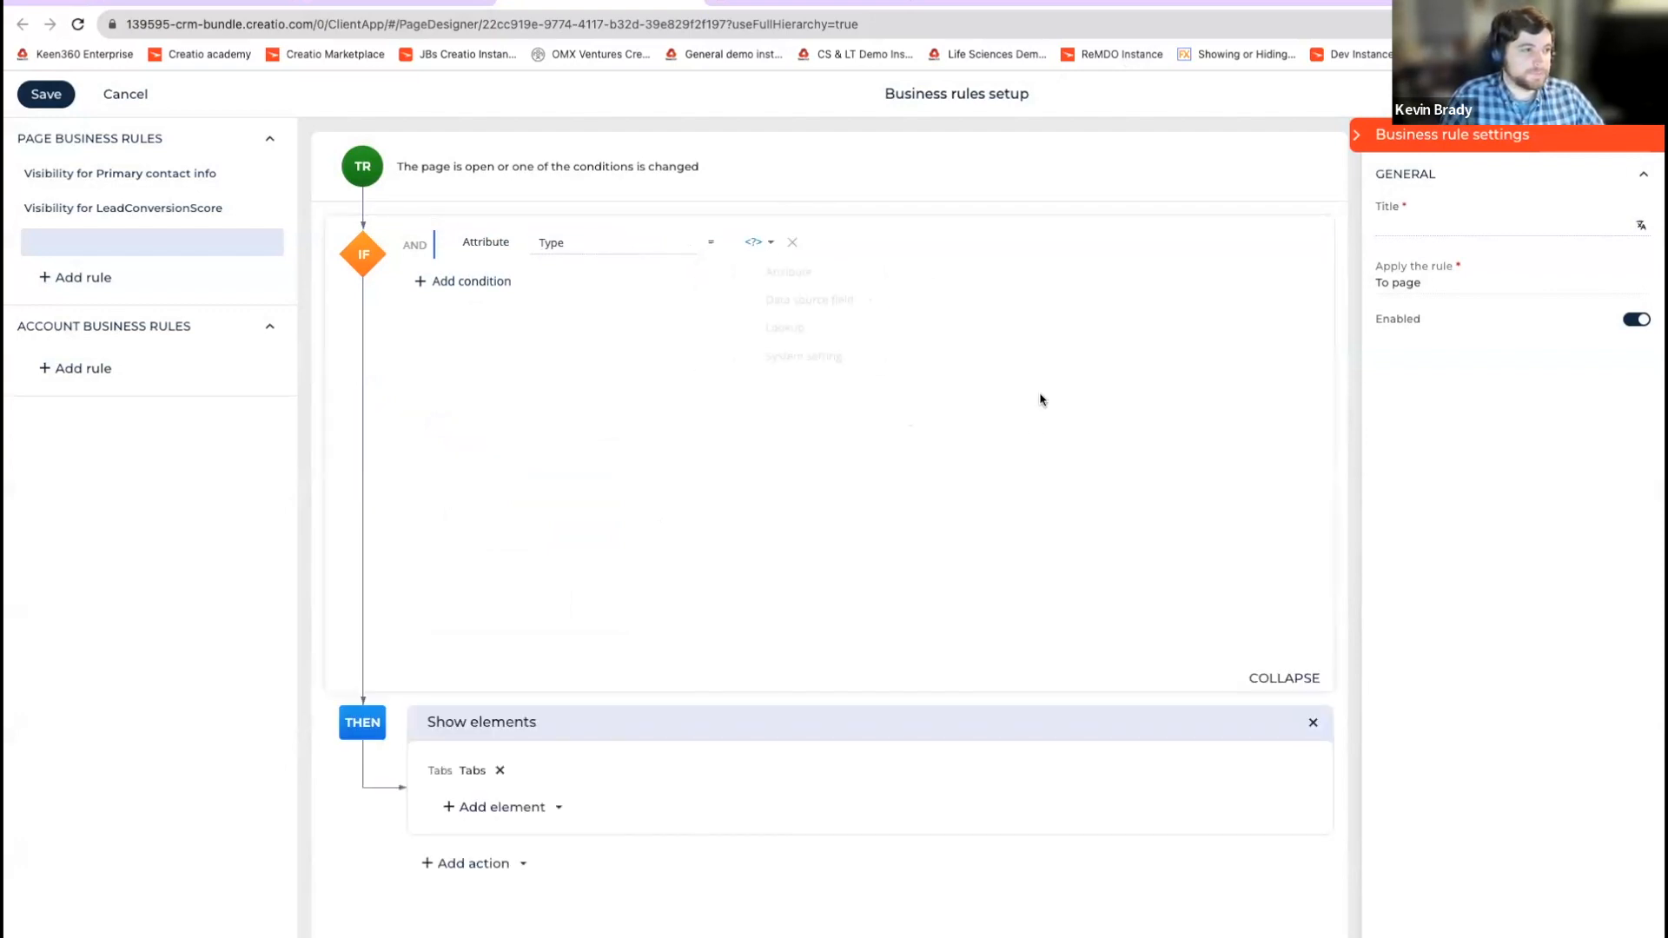
pyautogui.click(809, 327)
pyautogui.click(1084, 246)
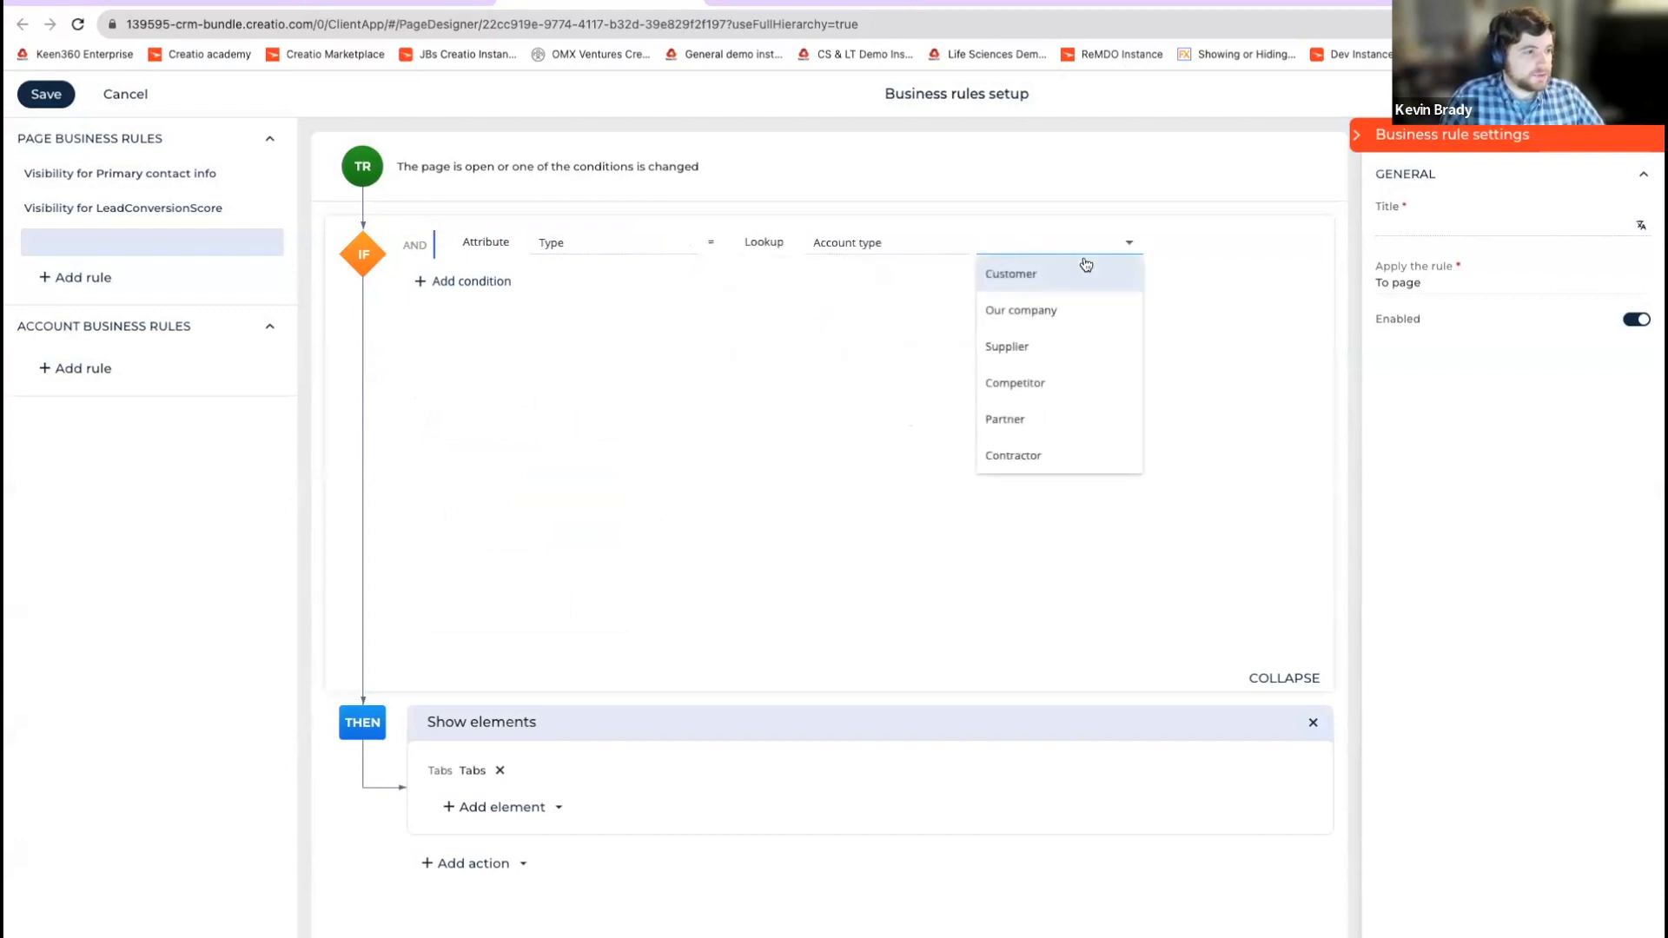
pyautogui.click(1097, 272)
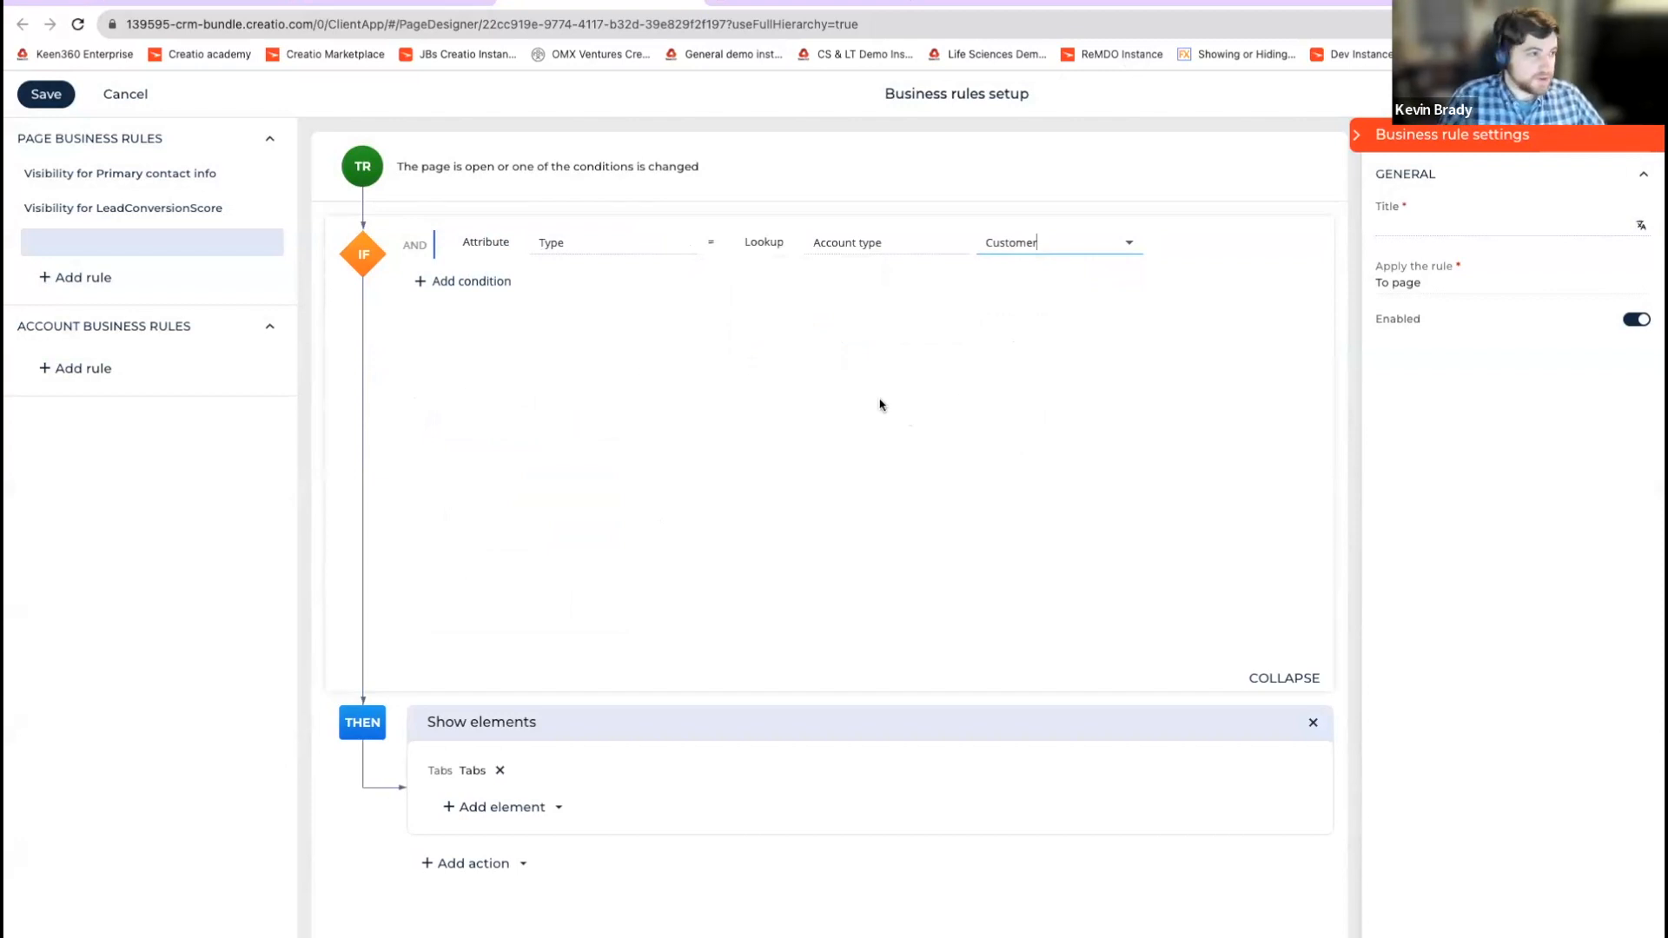
pyautogui.click(676, 295)
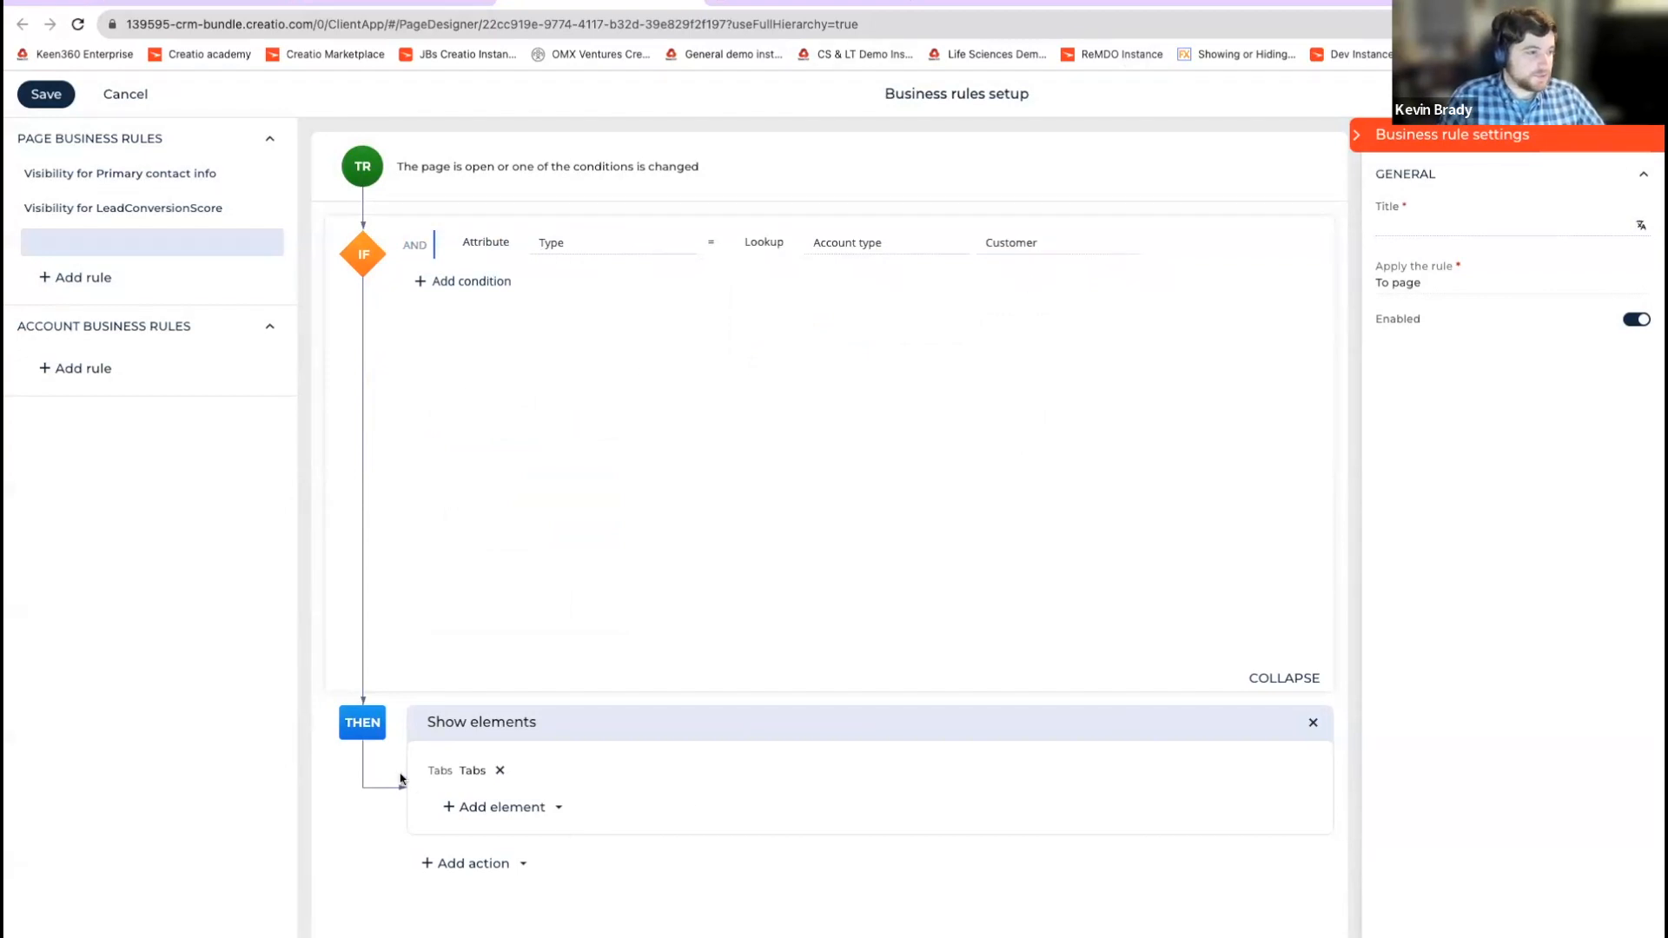
# Step: Replace the Tabs element in the Show elements action with the Sales tab layout element
pyautogui.click(448, 774)
pyautogui.click(500, 389)
pyautogui.click(485, 396)
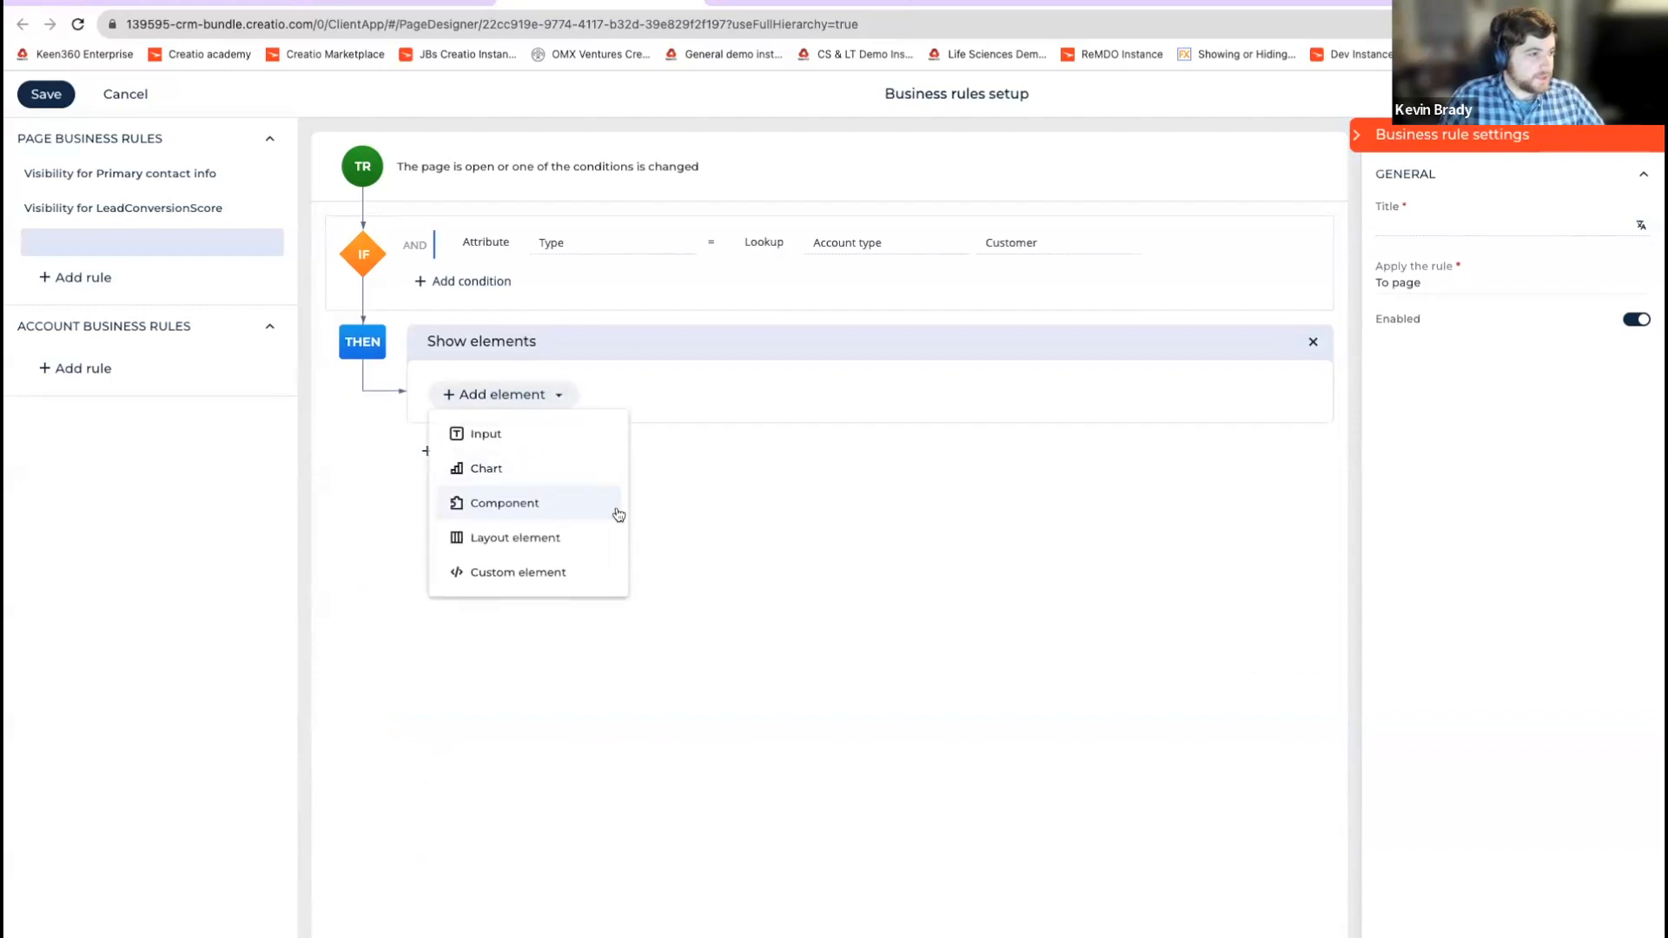
pyautogui.click(612, 535)
pyautogui.scroll(-10, 686, 640)
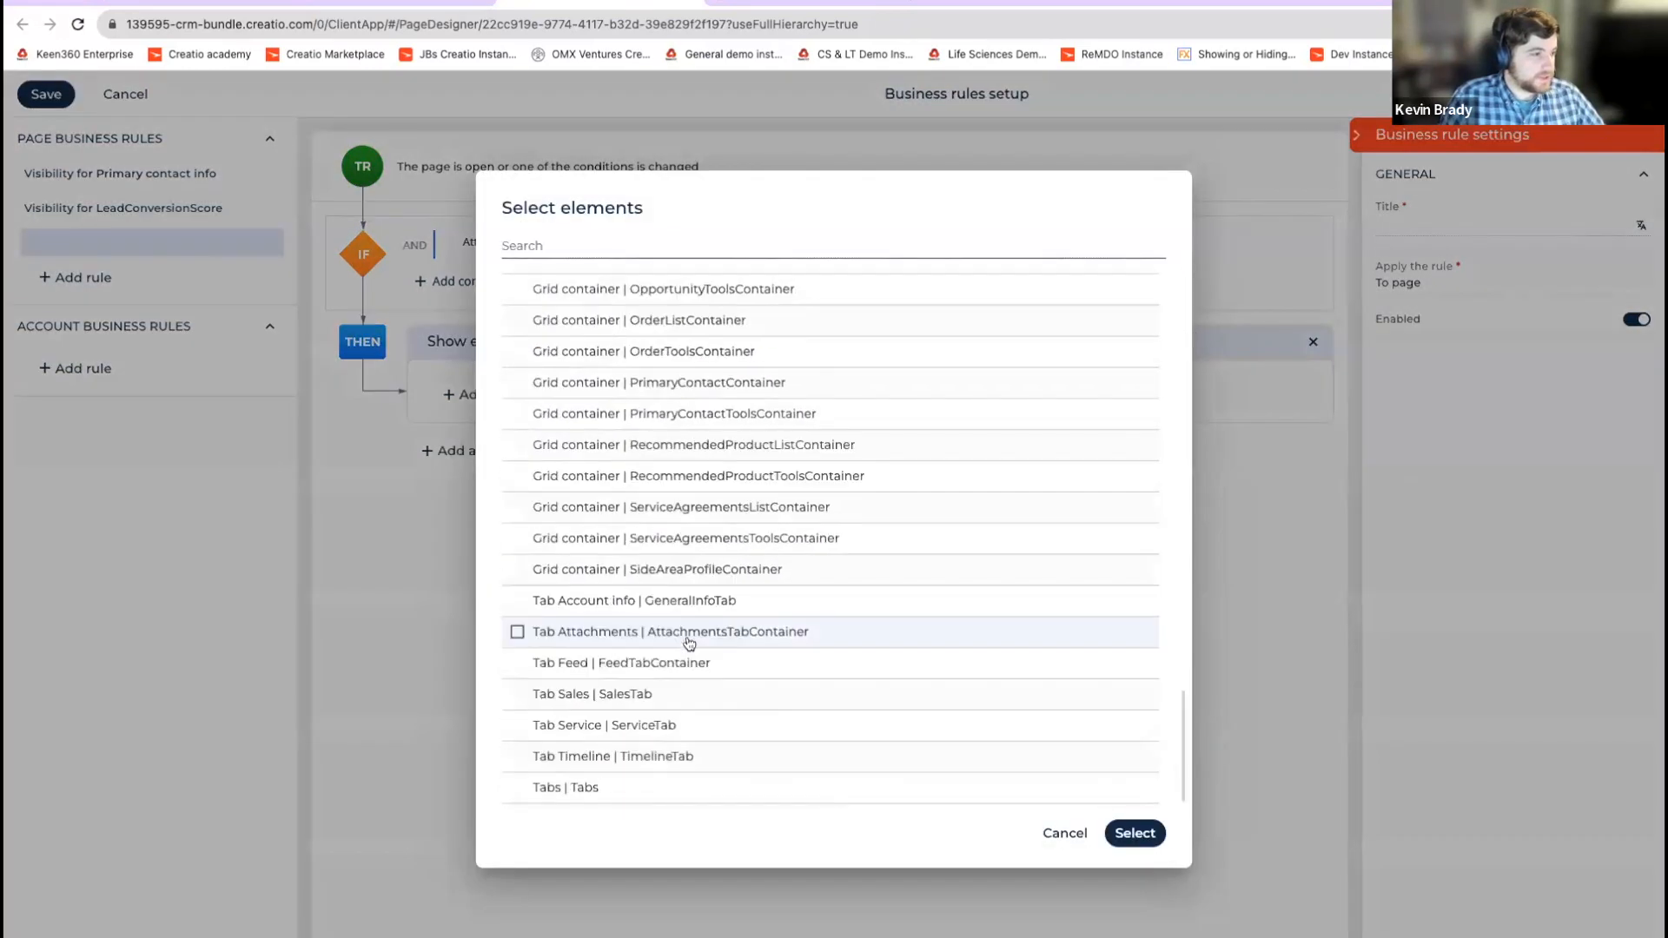
pyautogui.click(704, 710)
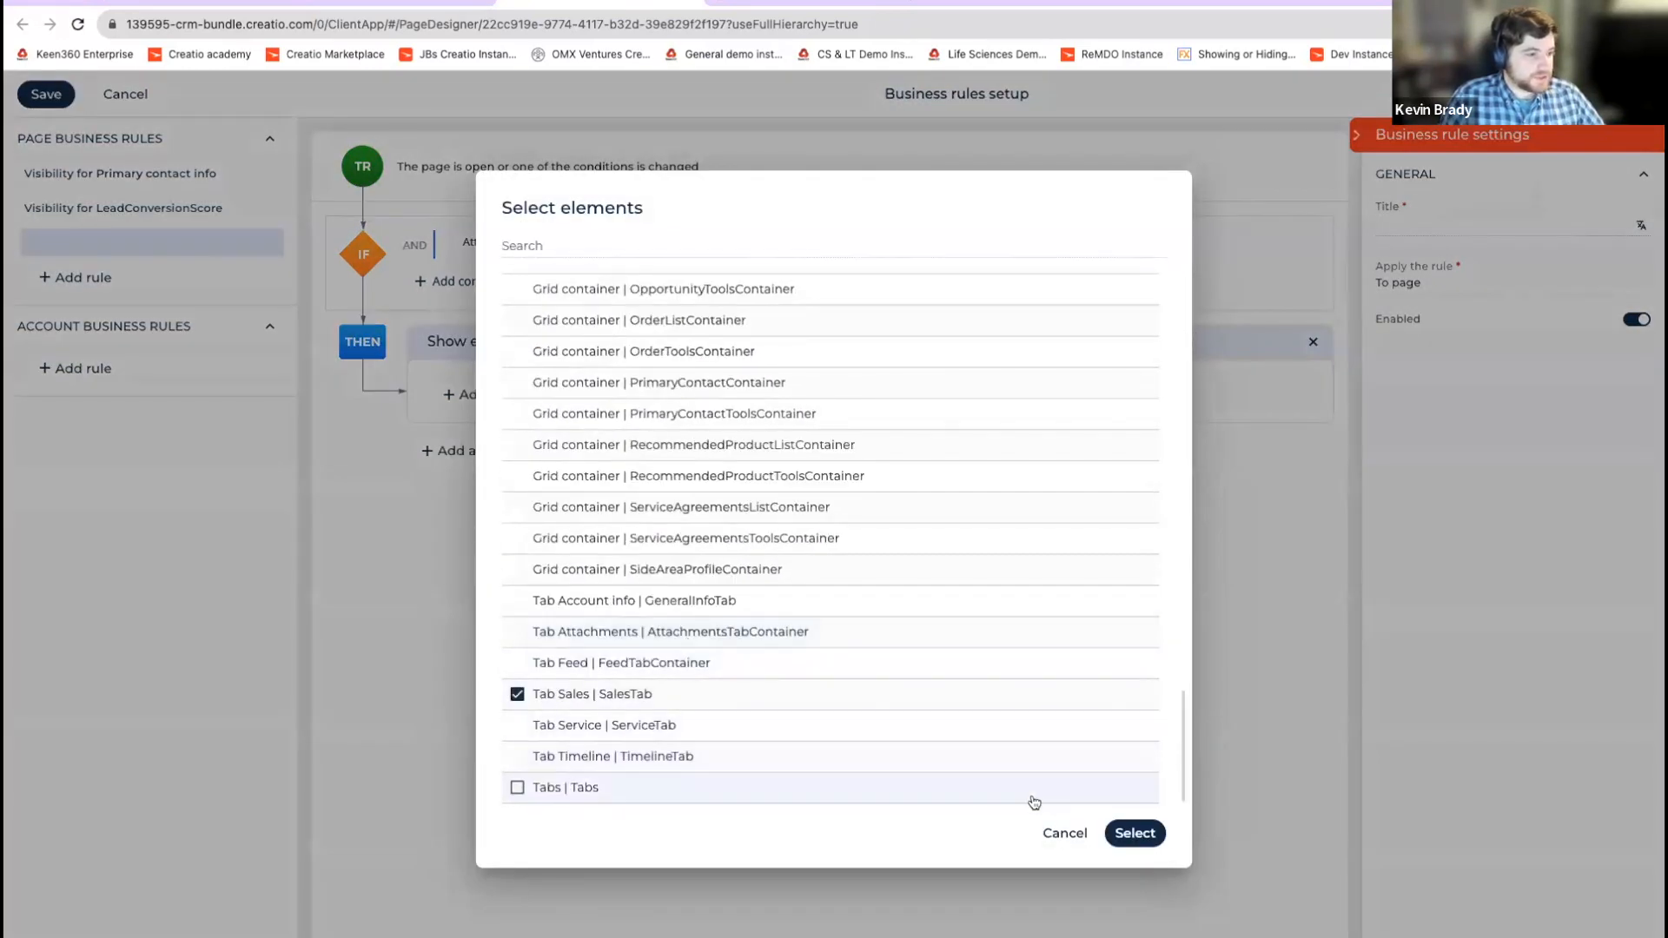
pyautogui.click(1134, 832)
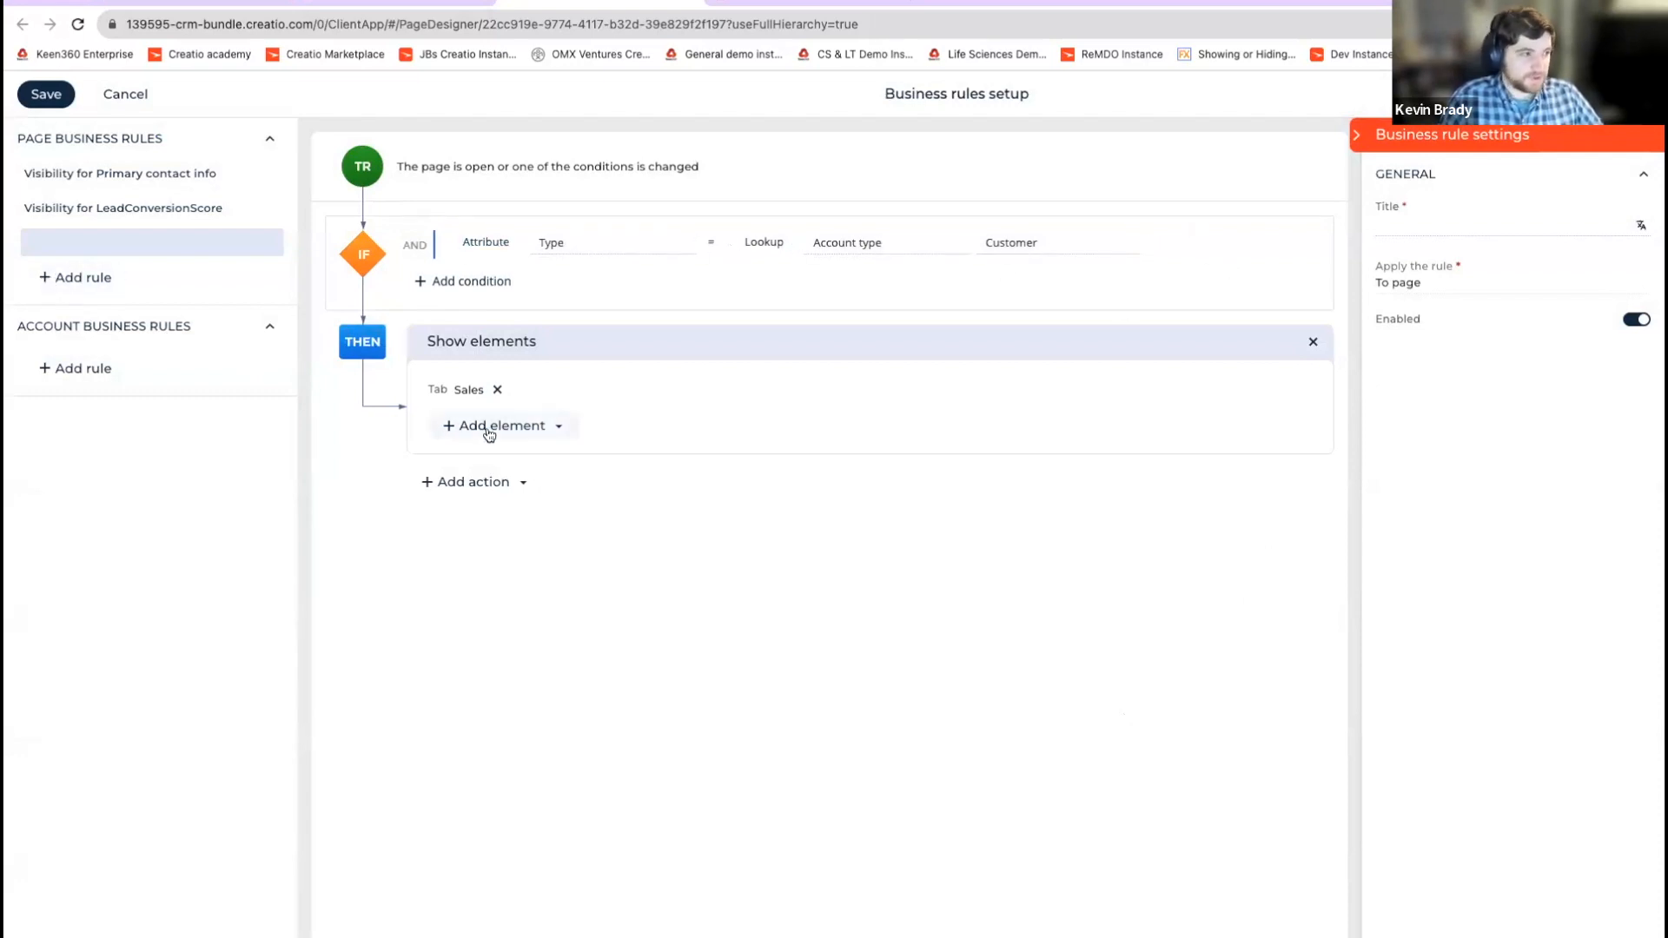
# Step: Add the Service tab as a further layout element of the Show elements action
pyautogui.click(519, 429)
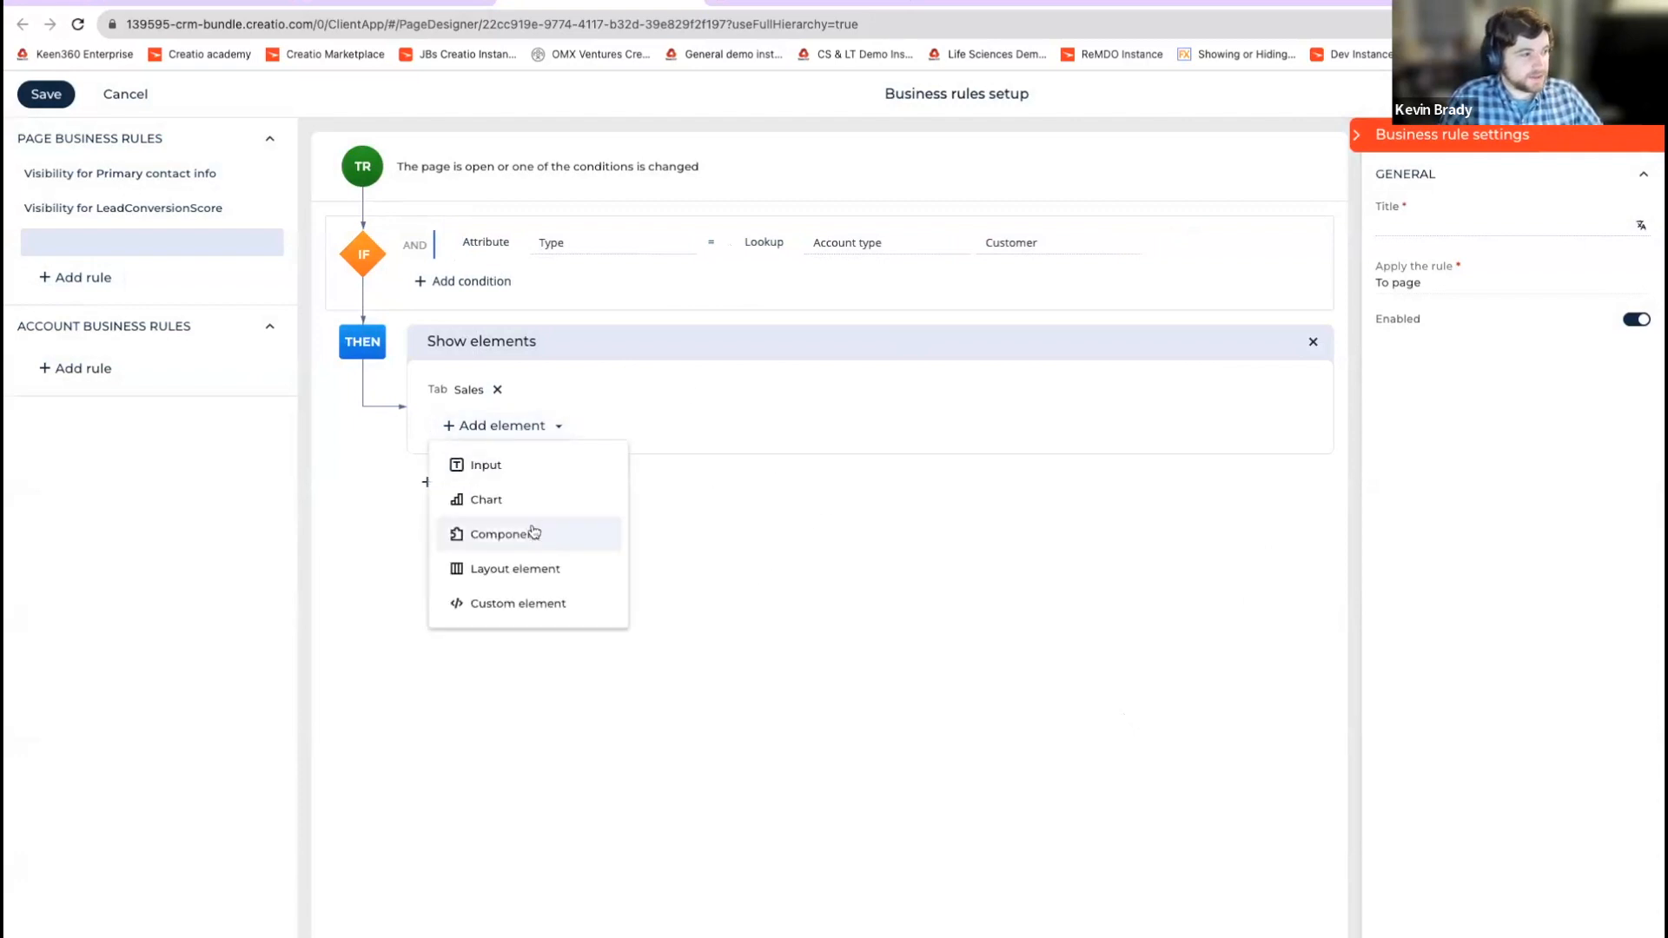
pyautogui.click(549, 582)
pyautogui.scroll(-15, 782, 626)
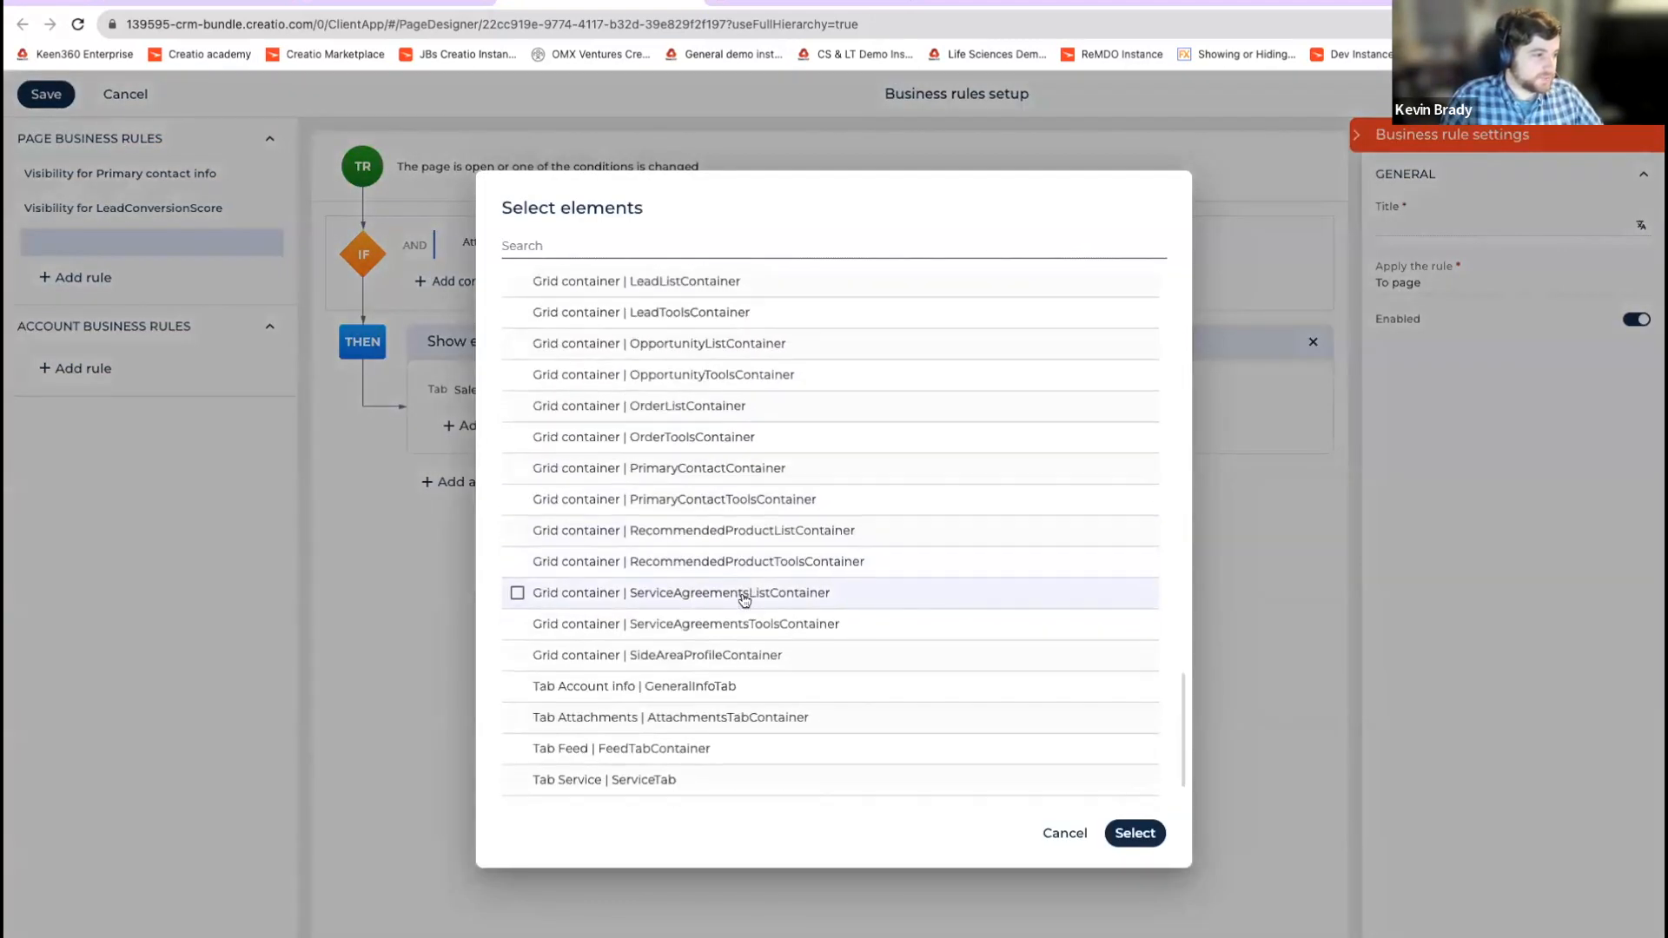
pyautogui.scroll(-1, 744, 599)
pyautogui.click(614, 727)
pyautogui.click(1132, 834)
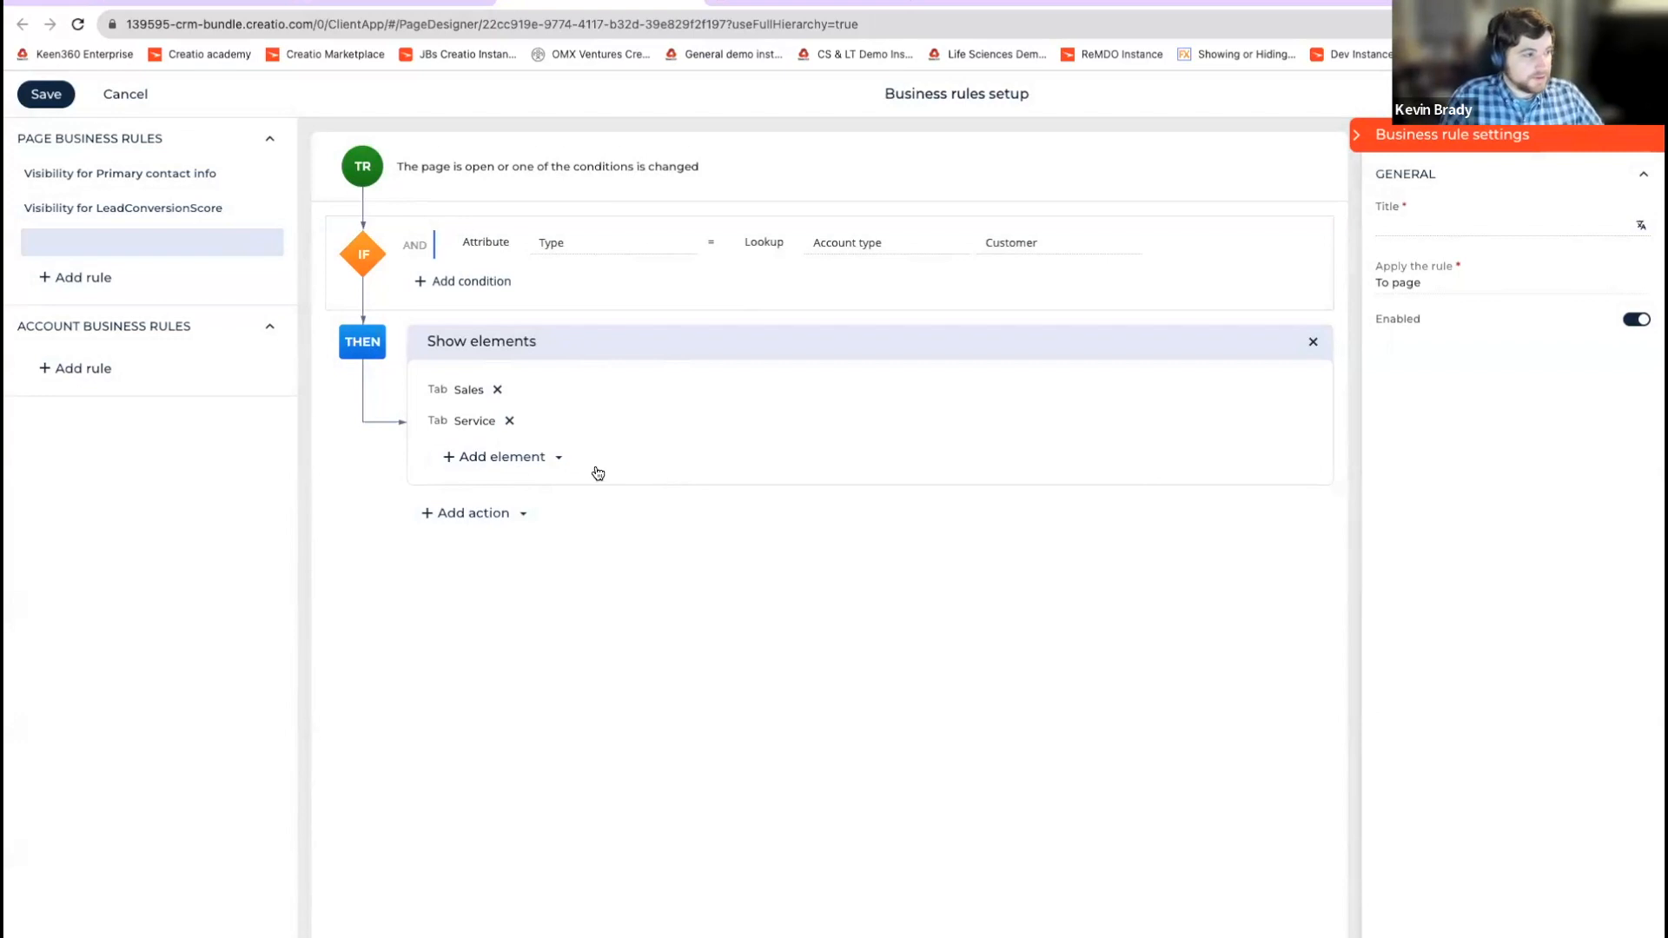
# Step: Add a Make elements required action to the rule and select the Primary contact dropdown as its element
pyautogui.click(477, 515)
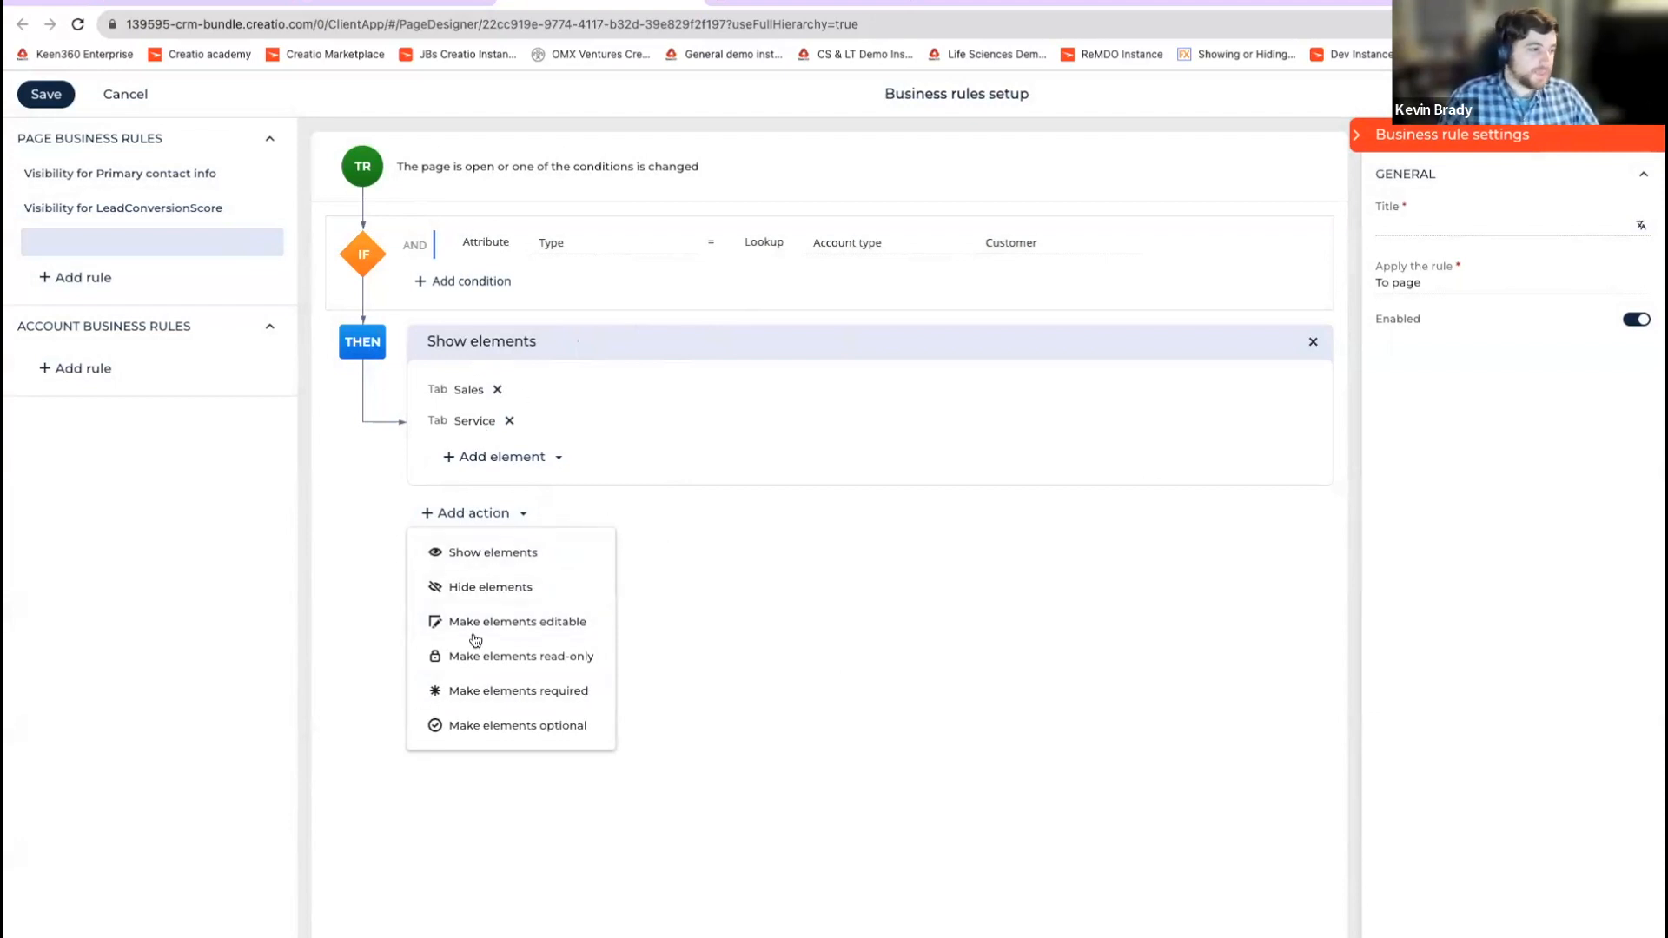
pyautogui.click(528, 692)
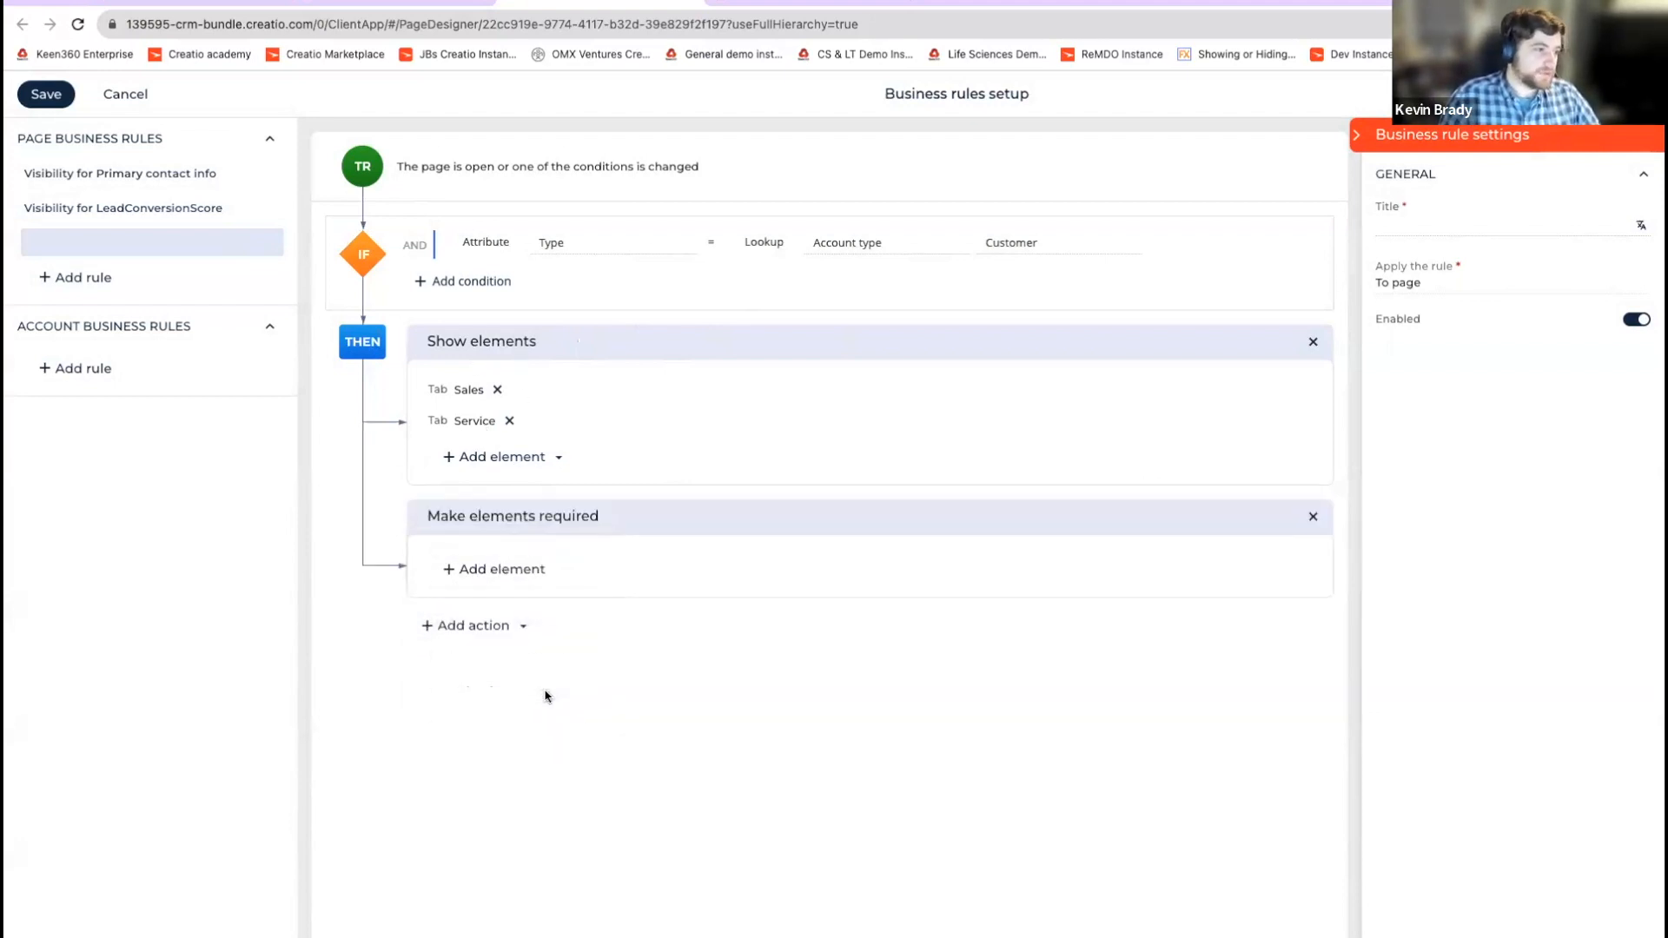
pyautogui.click(497, 568)
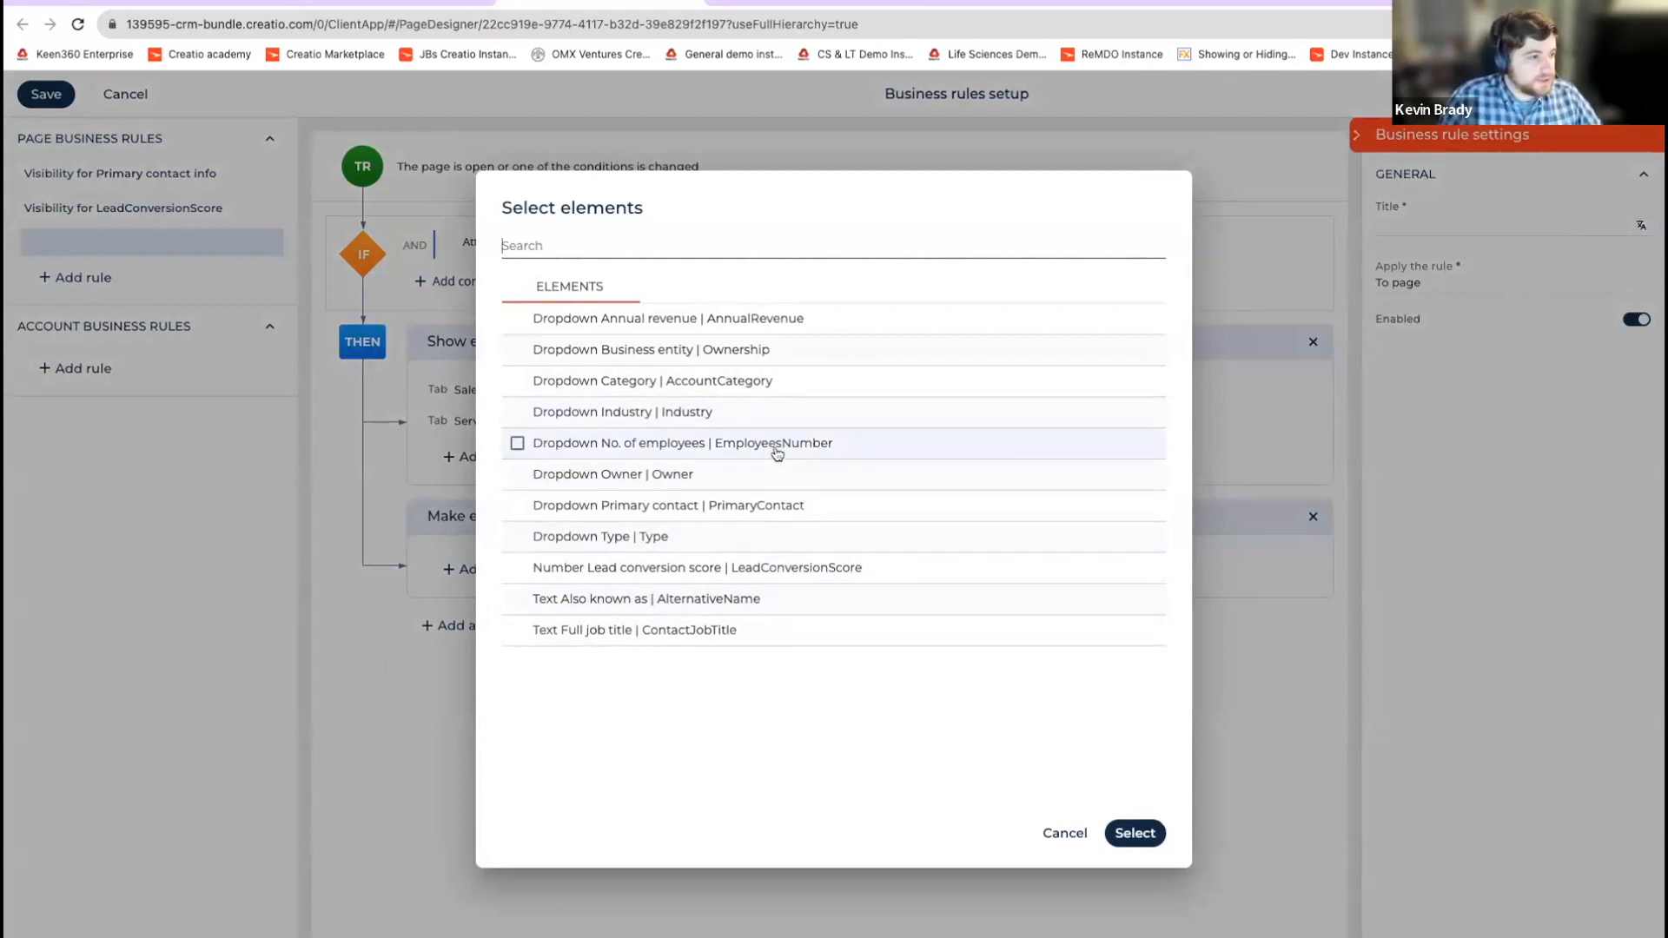
pyautogui.click(945, 512)
pyautogui.click(1137, 833)
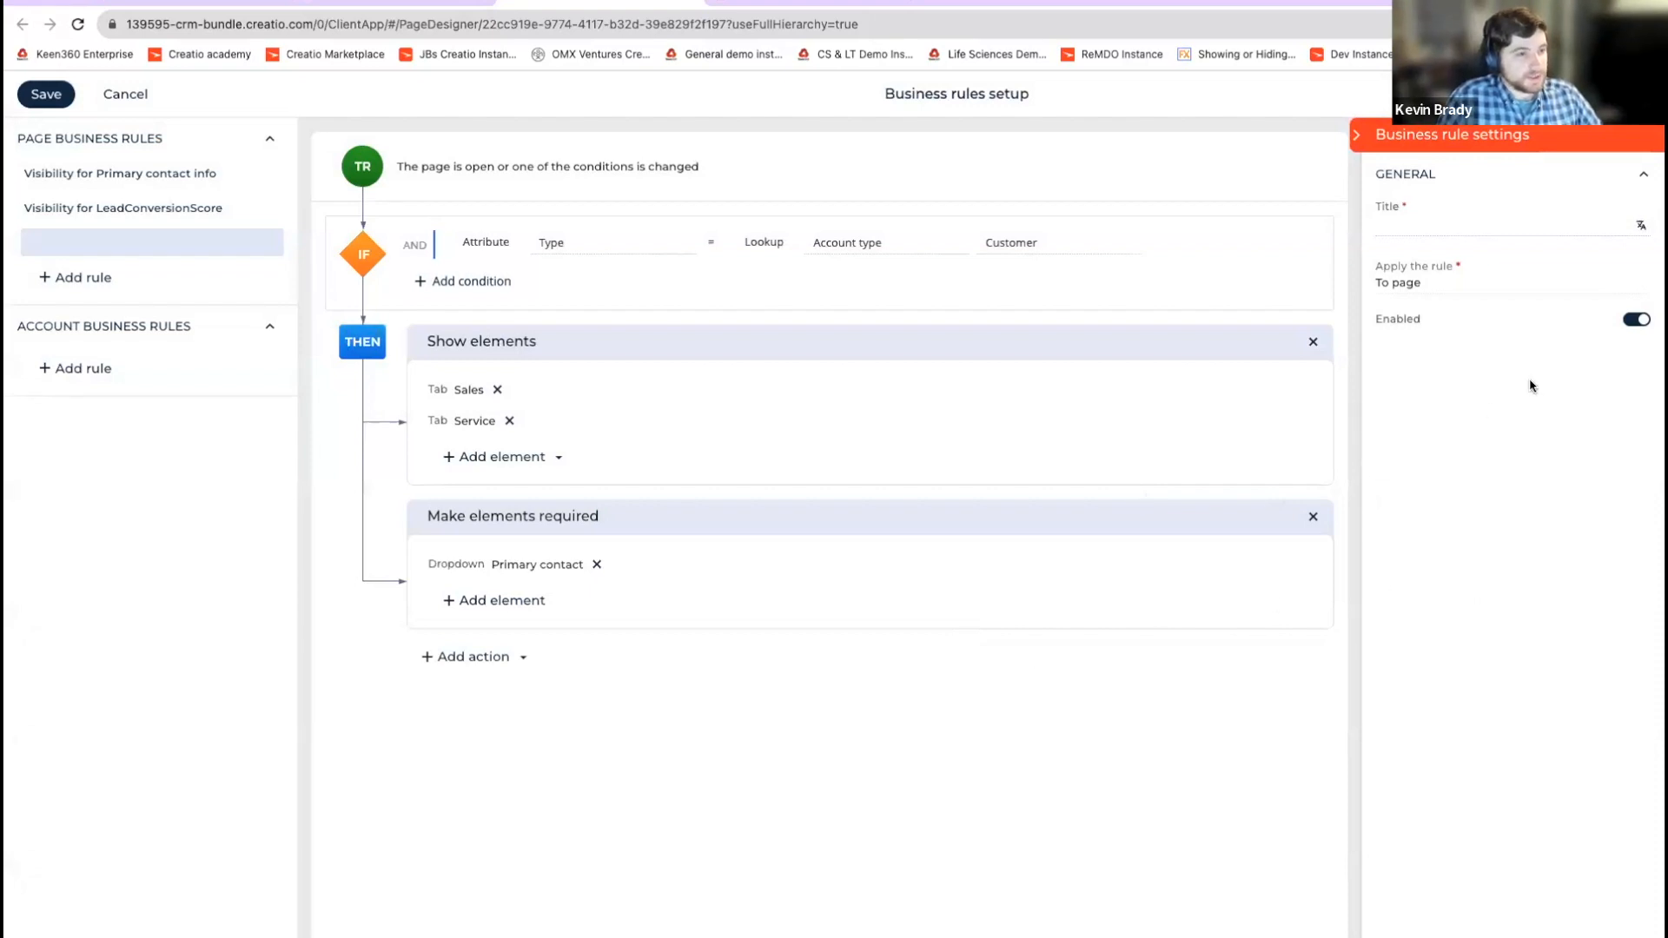
# Step: Title the page business rule "Show sales and service tabs if type equals customer"
pyautogui.click(1549, 240)
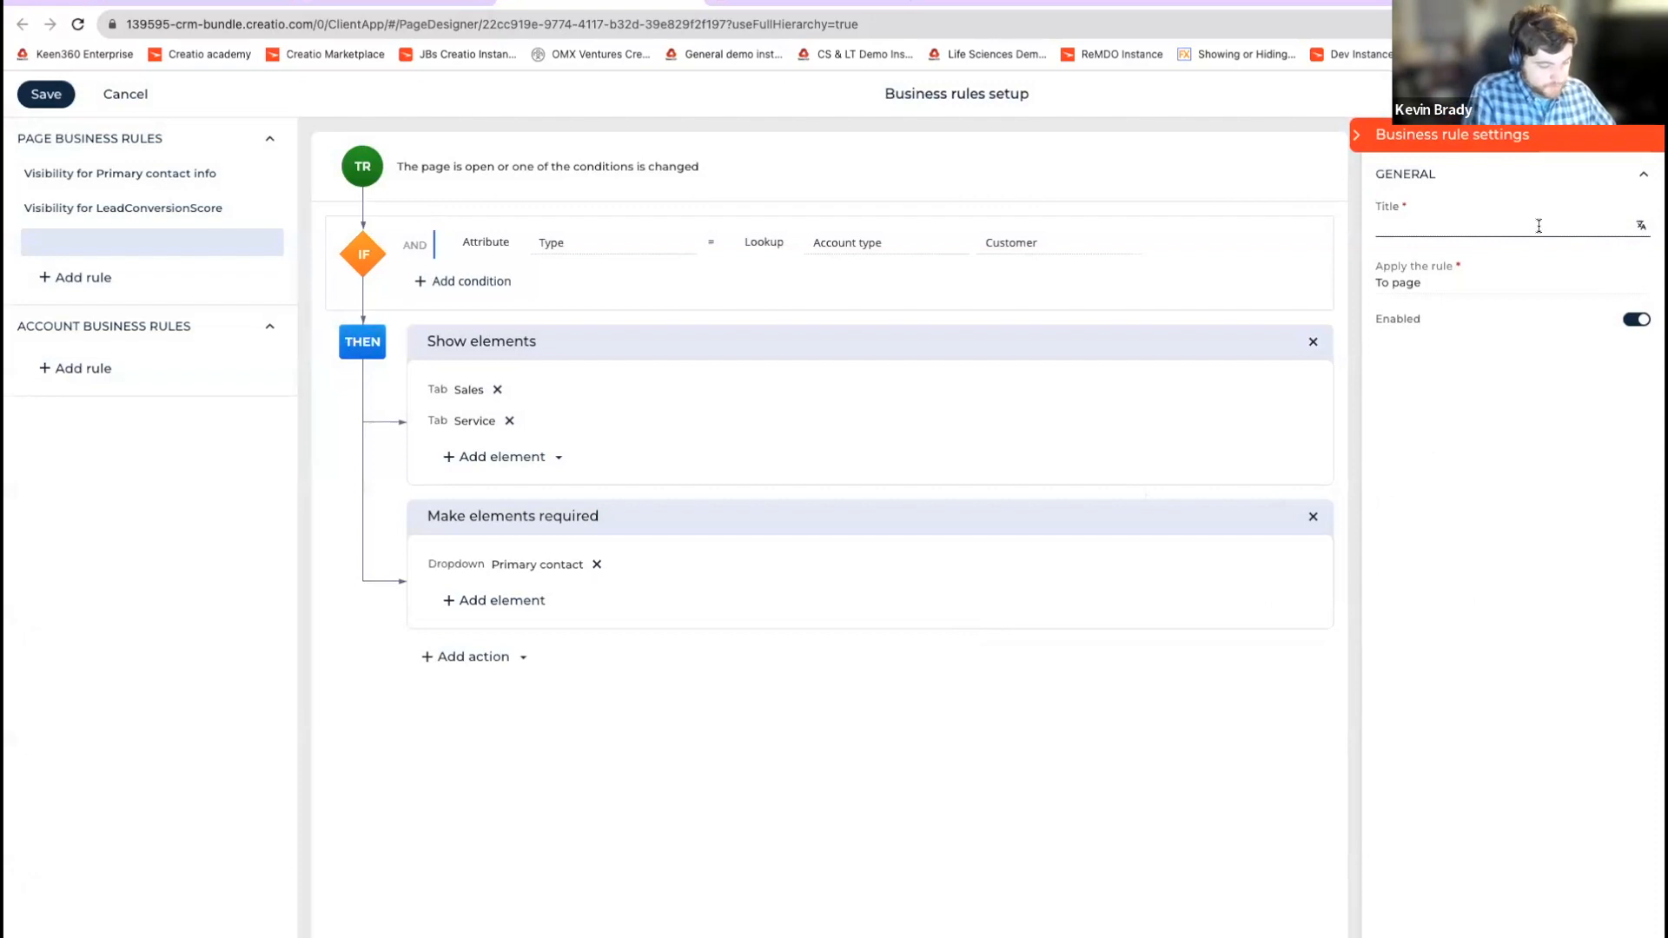
pyautogui.write('Show typr')
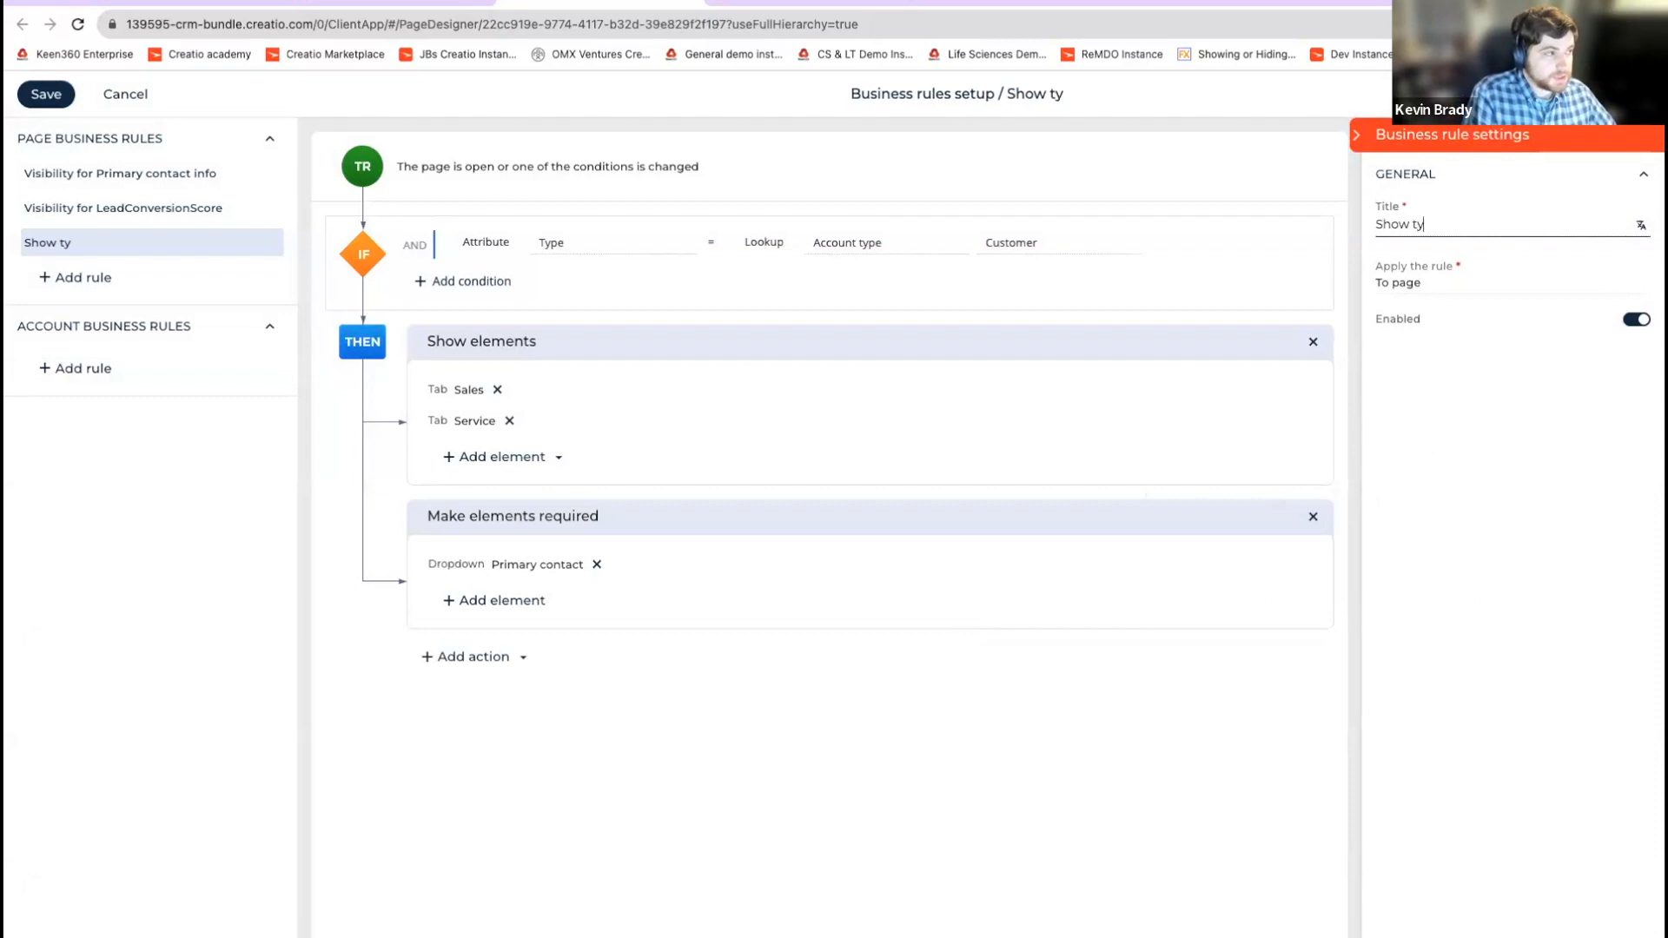
pyautogui.press('BackSpace')
pyautogui.press('BackSpace')
pyautogui.press('BackSpace')
pyautogui.press('BackSpace')
pyautogui.write('Sale a')
pyautogui.press('BackSpace')
pyautogui.press('BackSpace')
pyautogui.press('BackSpace')
pyautogui.press('BackSpace')
pyautogui.press('BackSpace')
pyautogui.press('BackSpace')
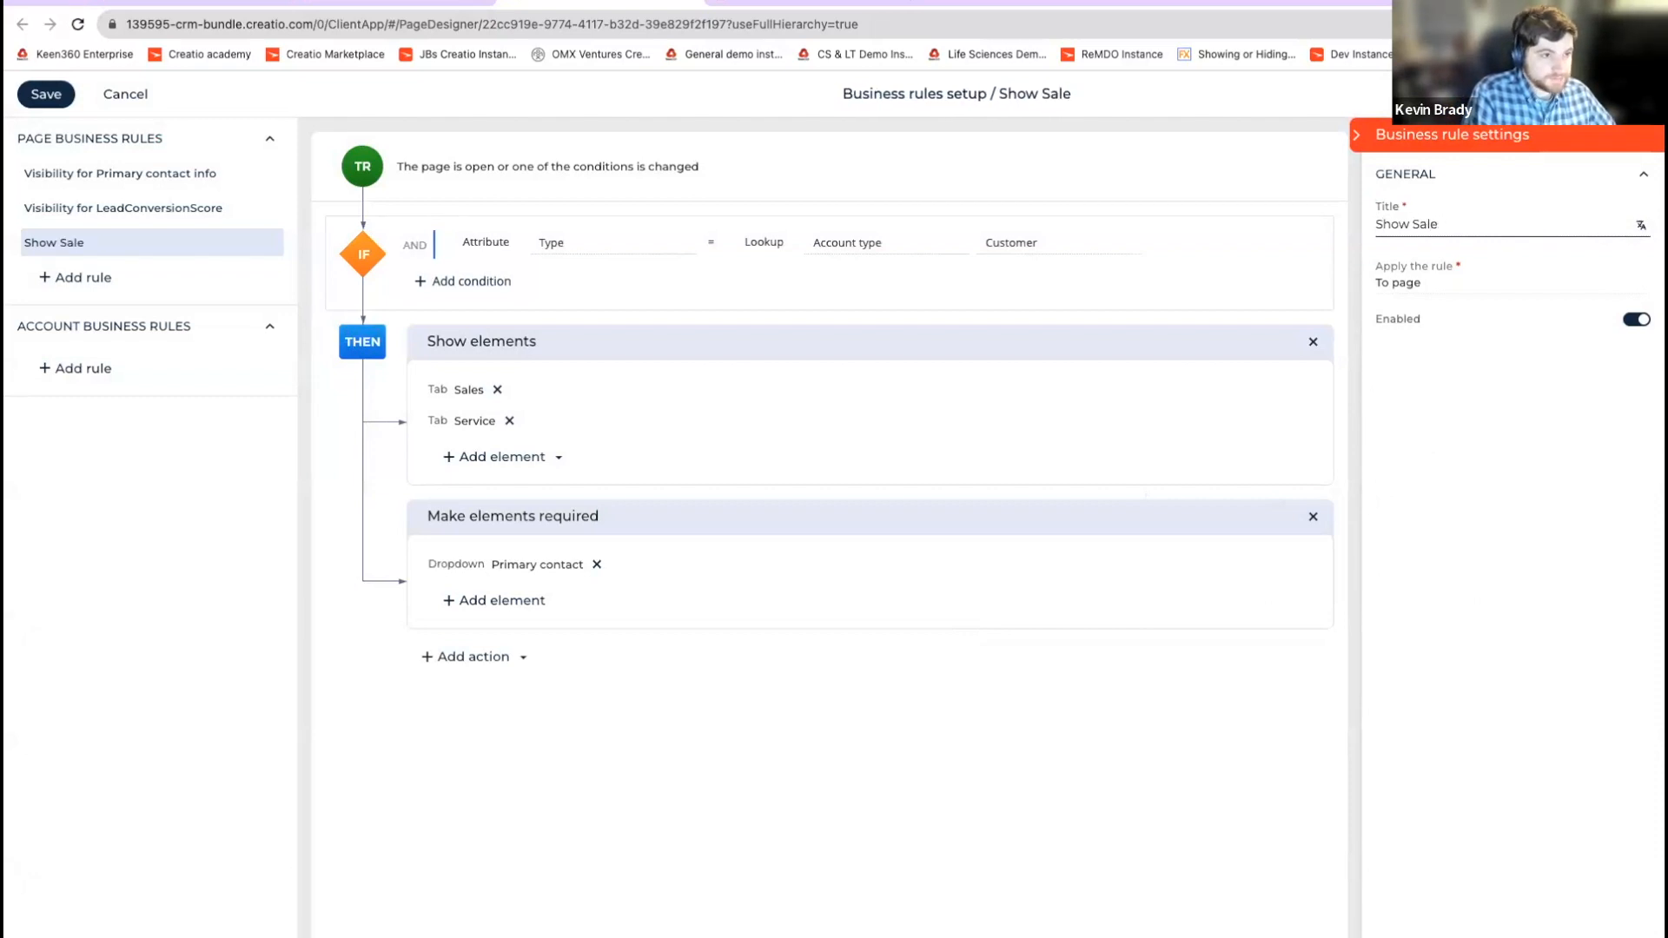
pyautogui.write('sales and s')
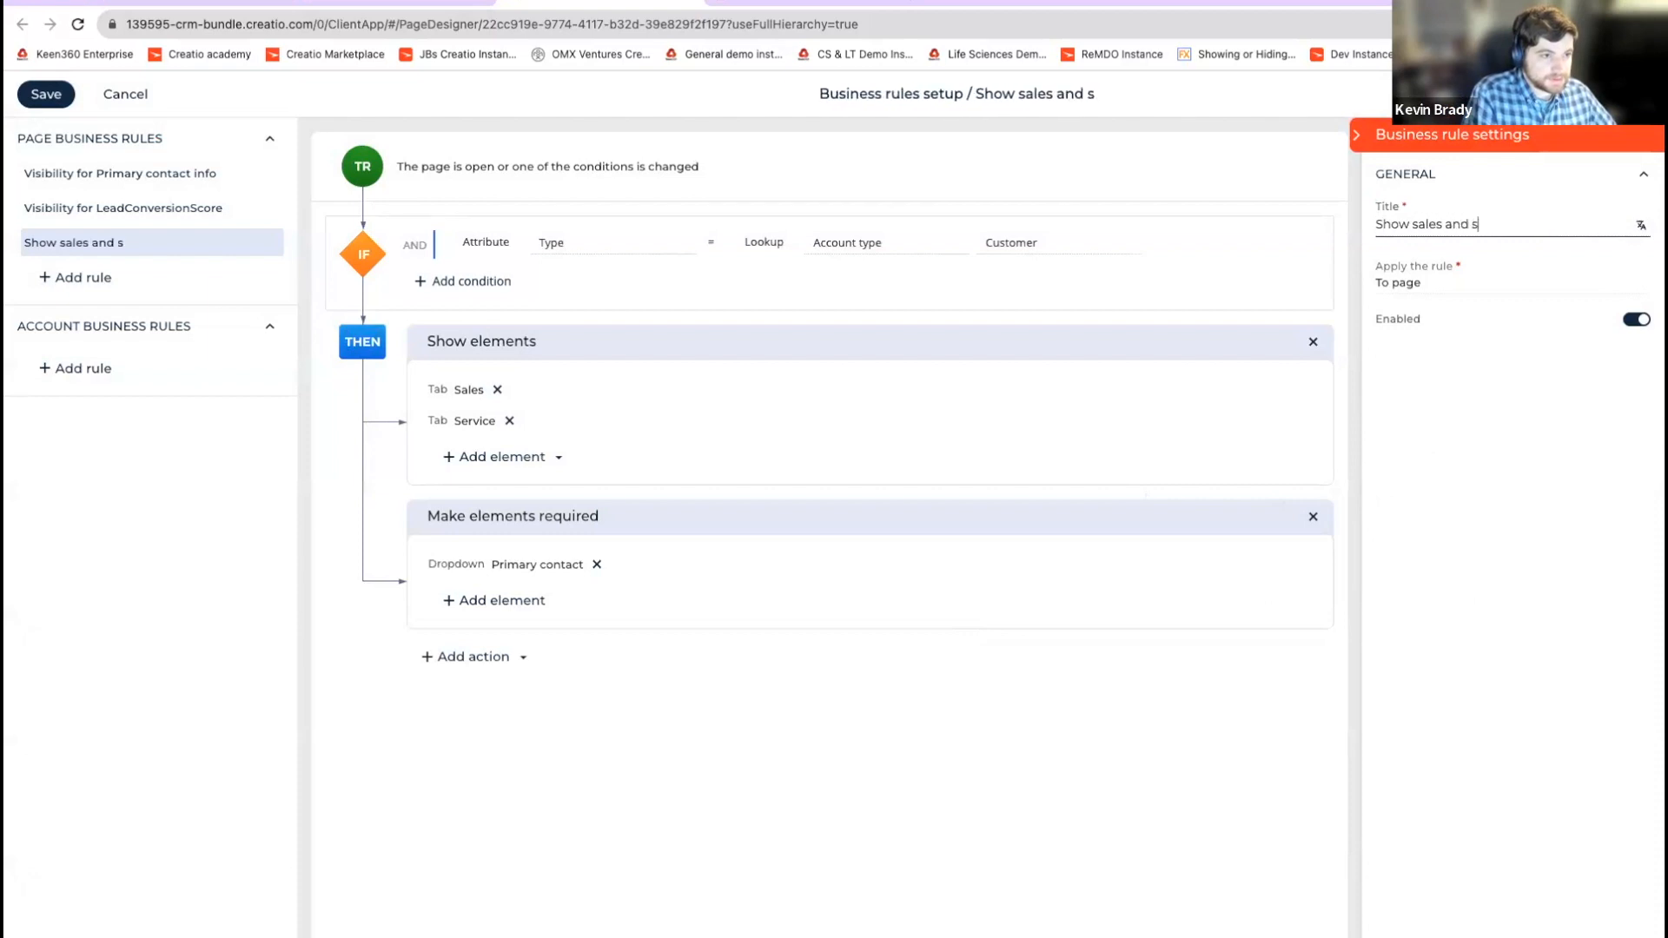
pyautogui.write('ervice tabs if')
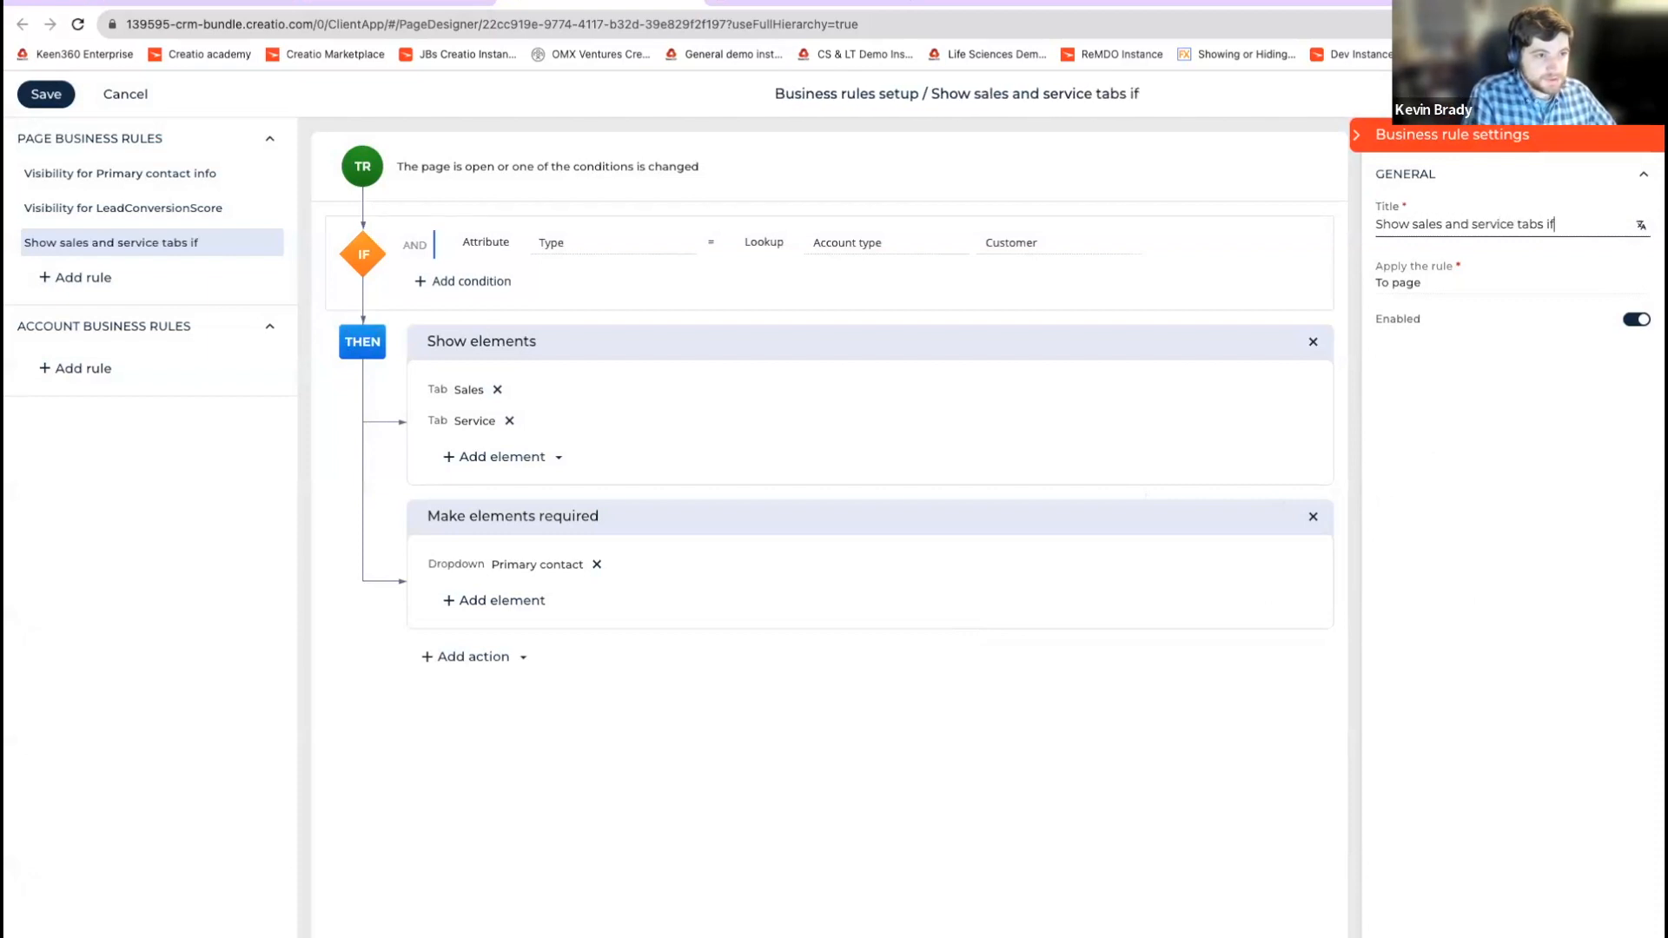
pyautogui.write(' type')
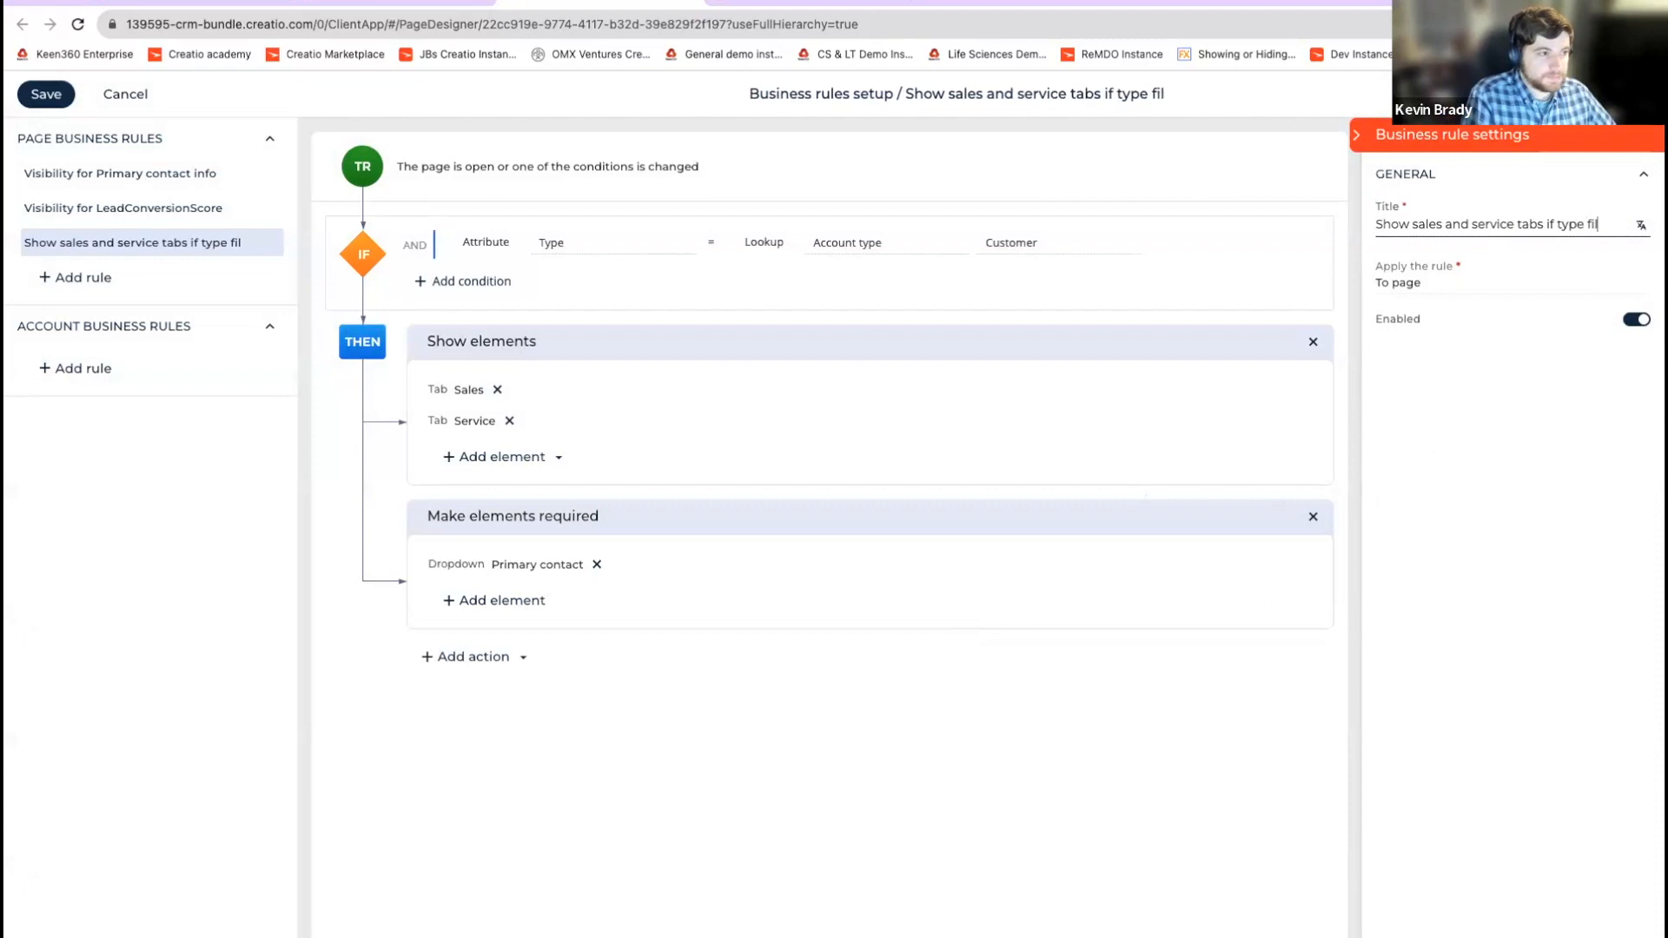
pyautogui.write(' e')
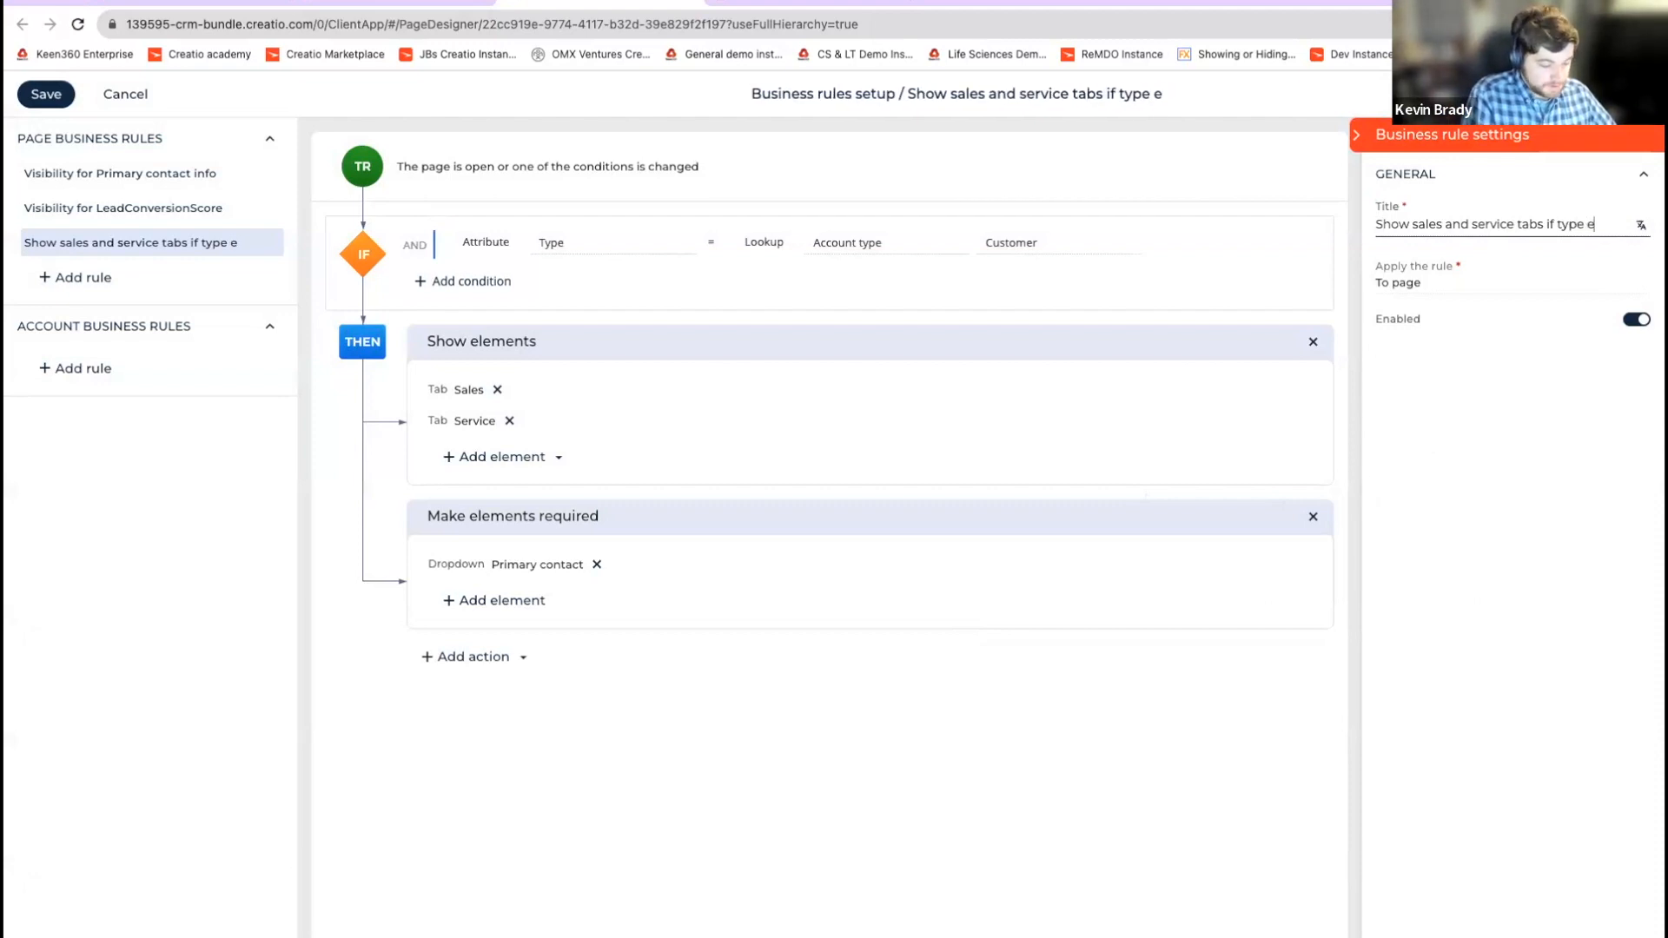
pyautogui.write('quals customer')
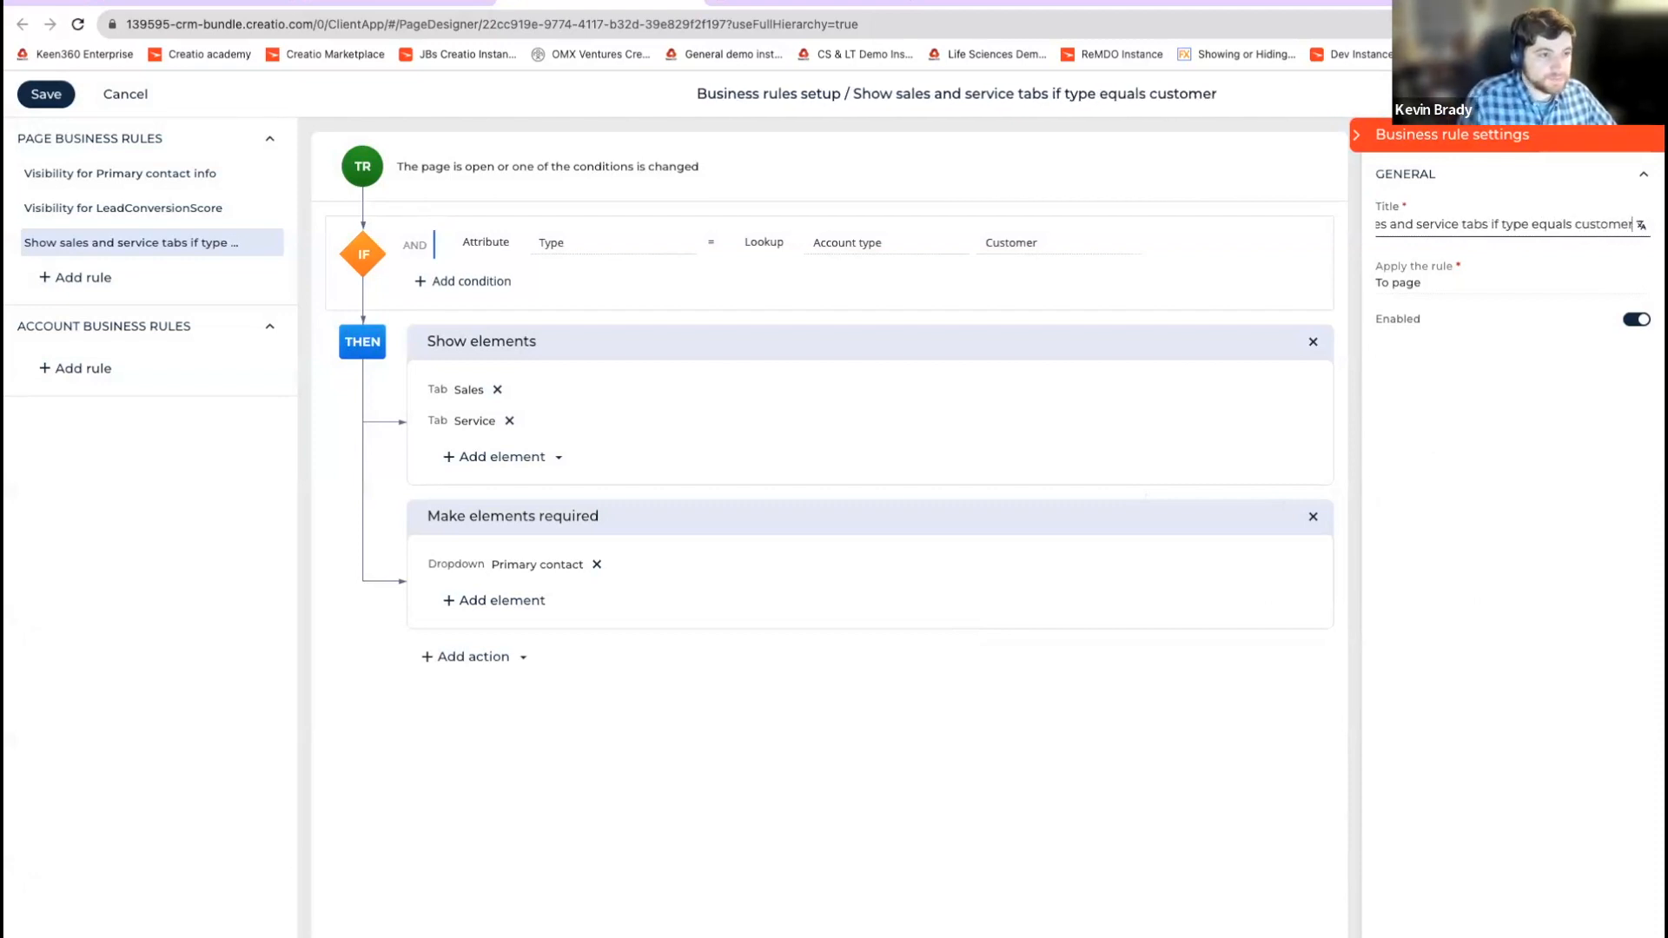
pyautogui.click(1458, 530)
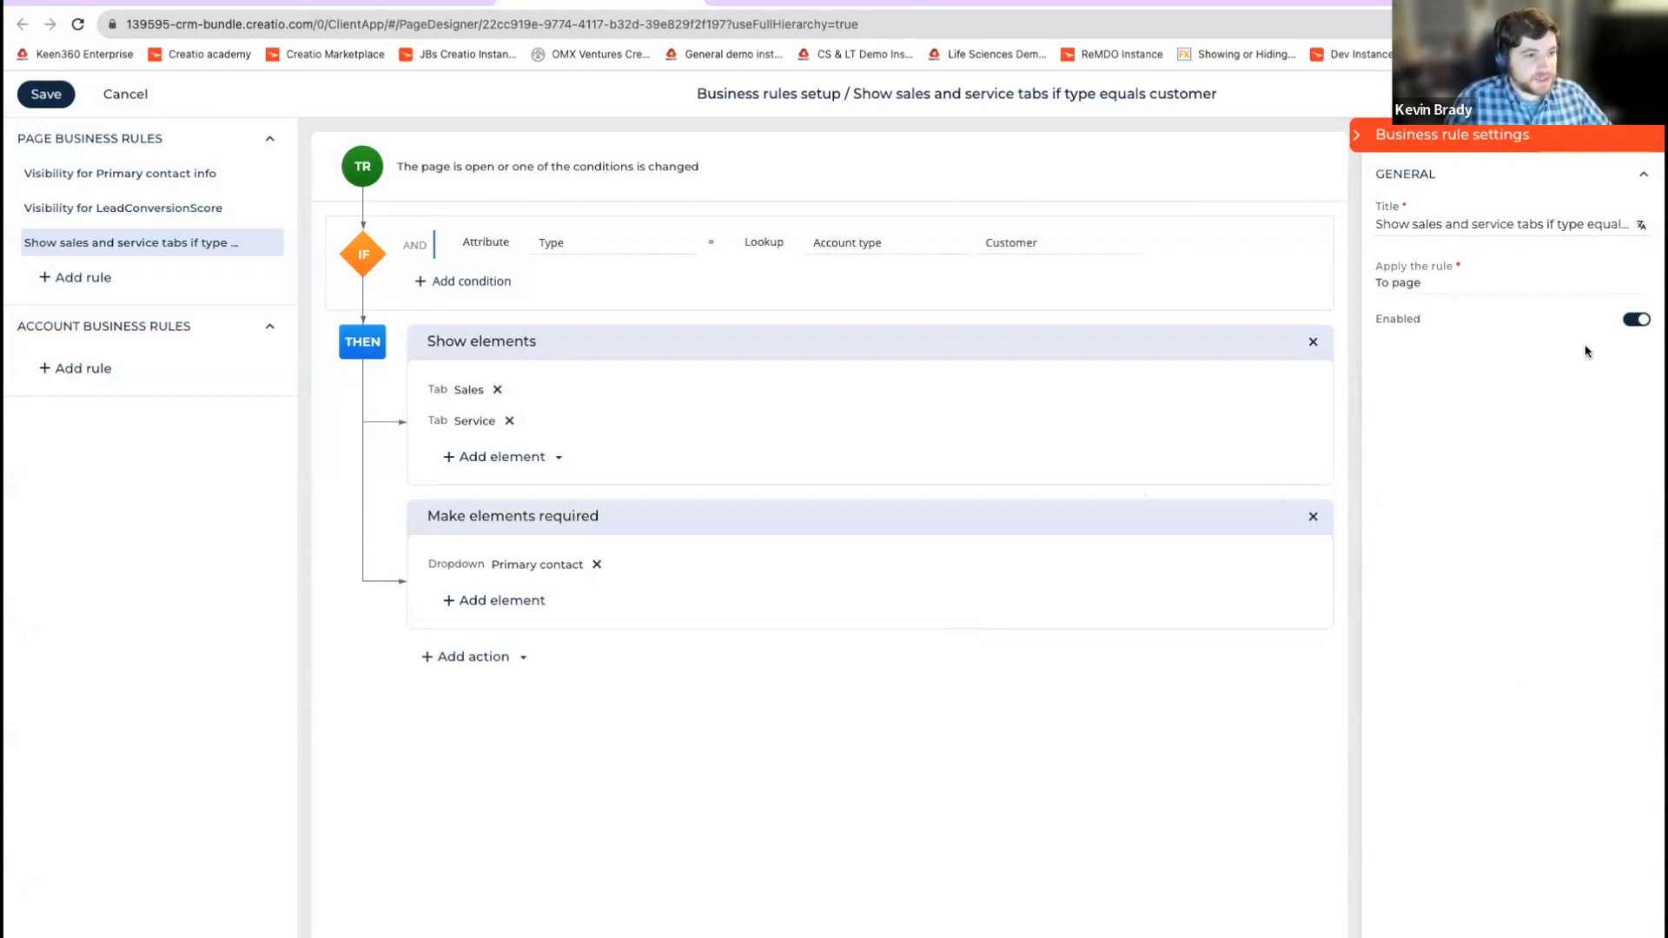
# Step: Check where the rule is applied, and switch its Enabled setting off and back on
pyautogui.moveTo(1531, 279); pyautogui.dragTo(1367, 284)
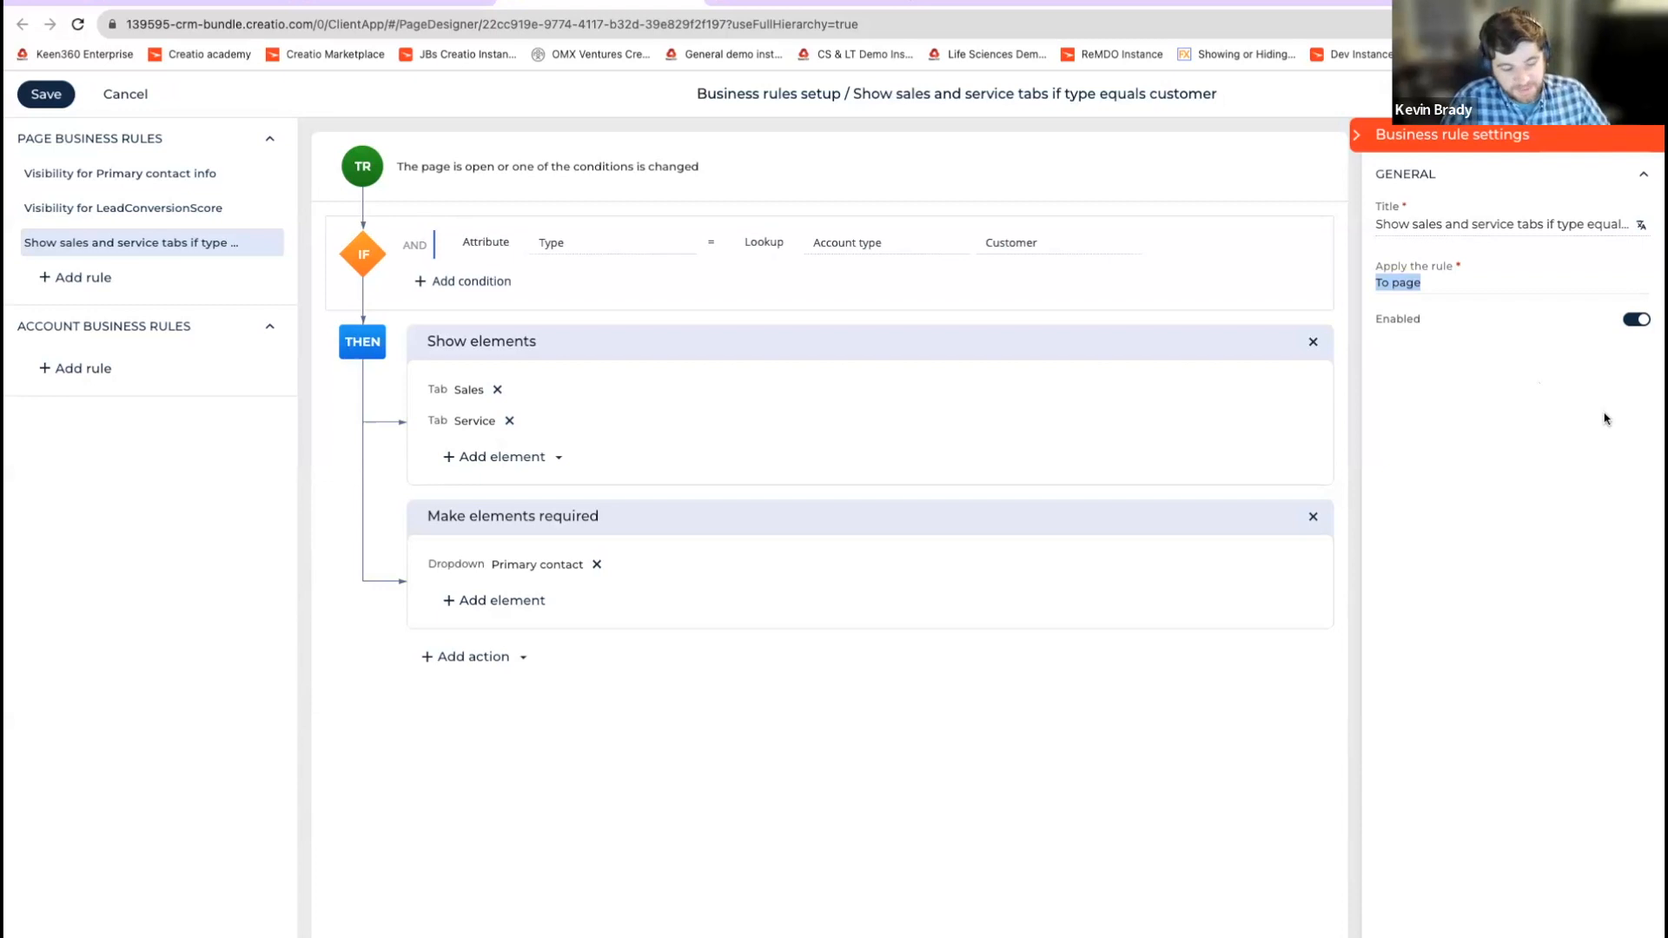
pyautogui.click(1639, 319)
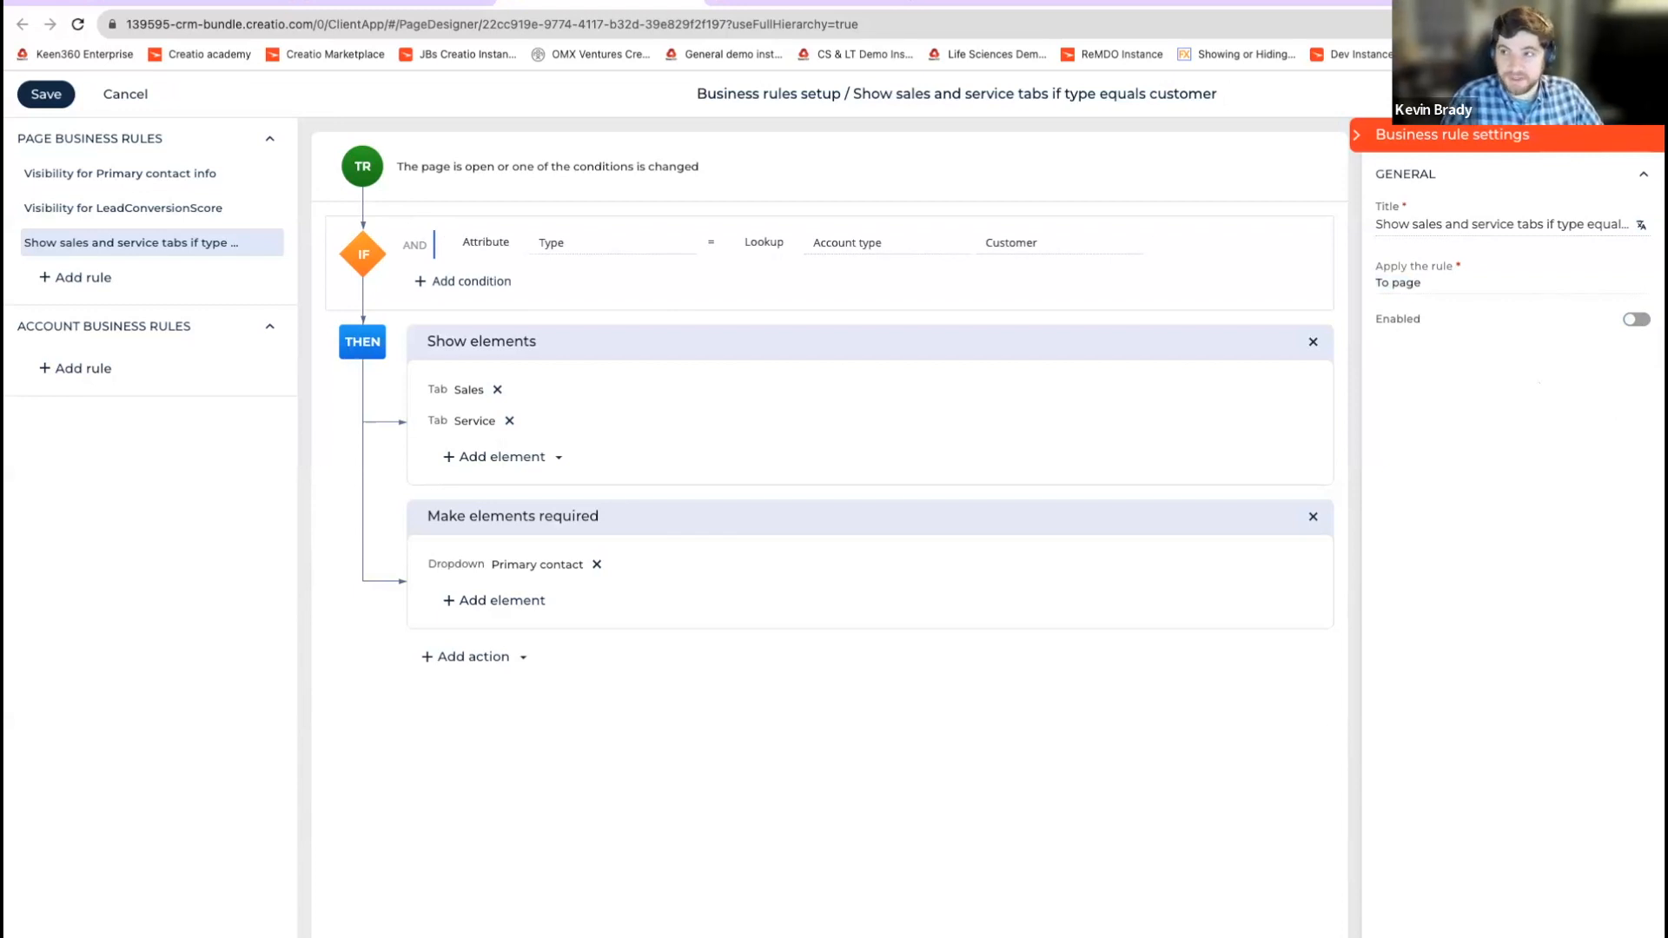
pyautogui.click(1630, 321)
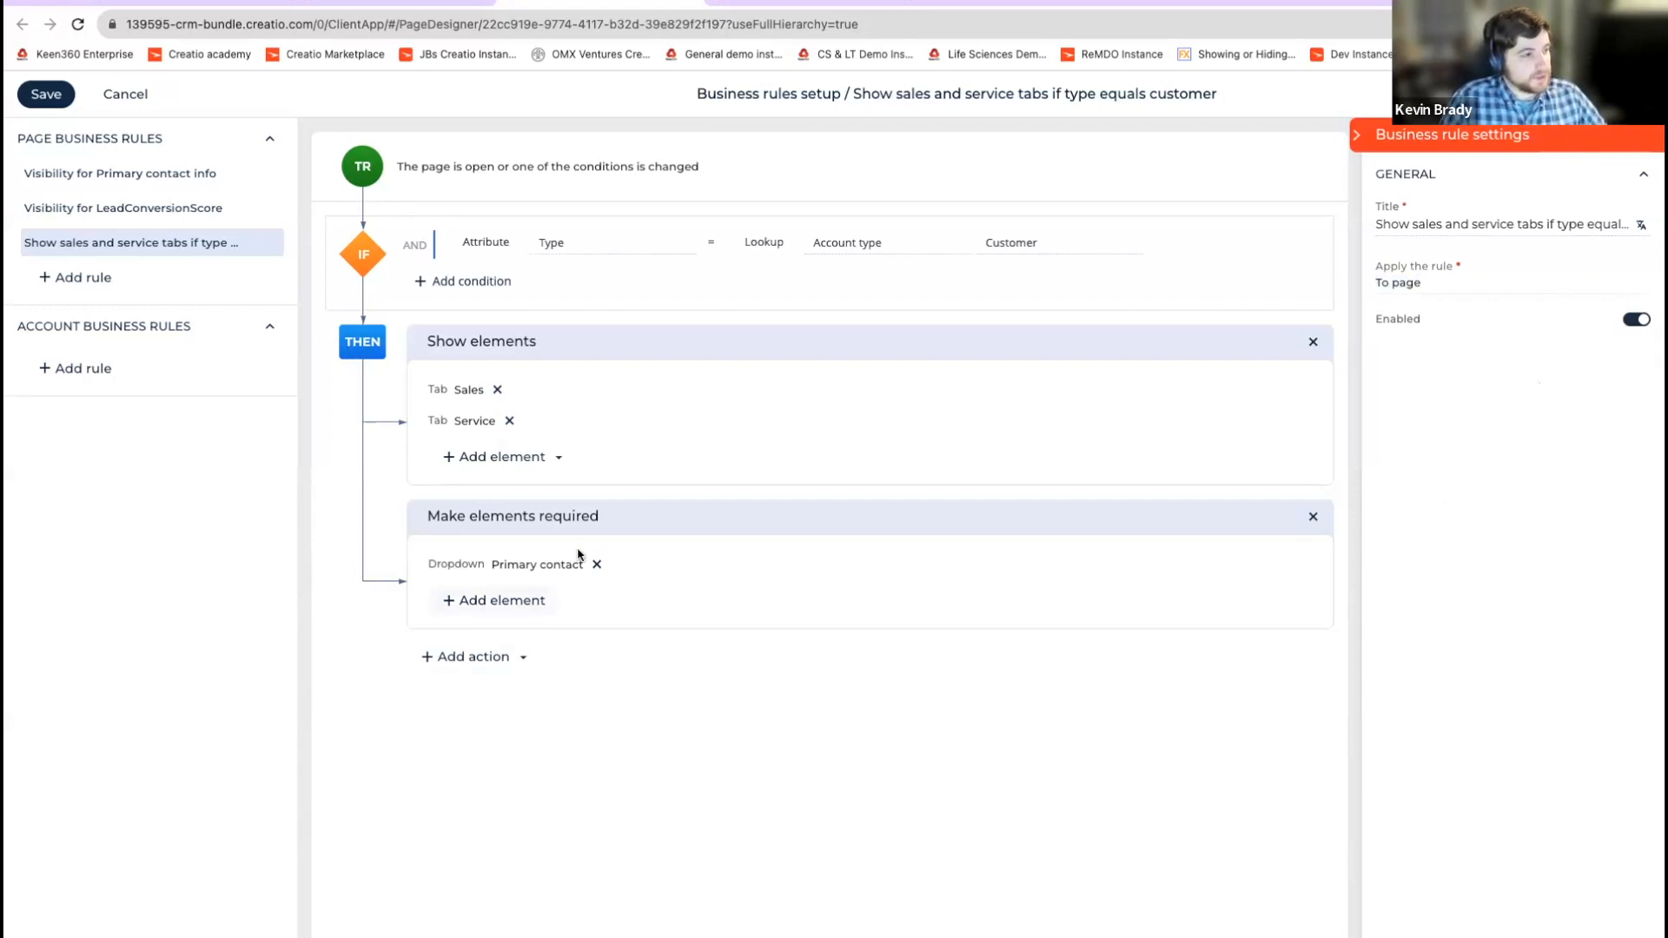
# Step: Add an Account business rule with a blank attribute condition and look through the attributes available for that condition
pyautogui.click(67, 369)
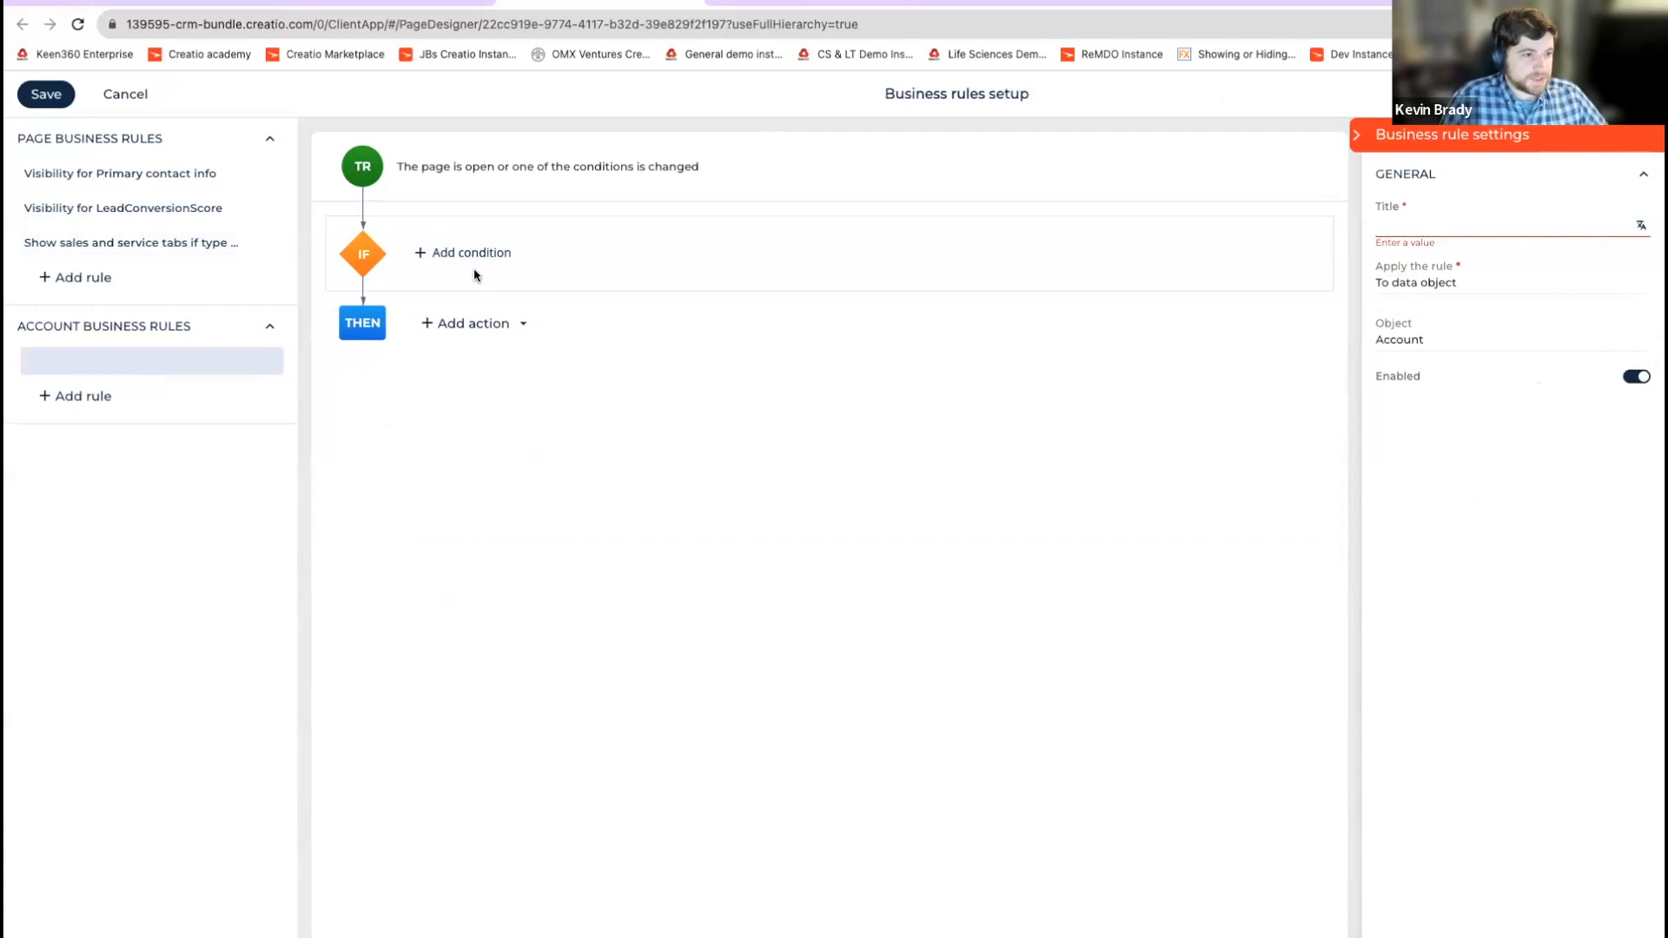
pyautogui.moveTo(1526, 282); pyautogui.dragTo(1376, 288)
pyautogui.moveTo(1480, 333); pyautogui.dragTo(1378, 340)
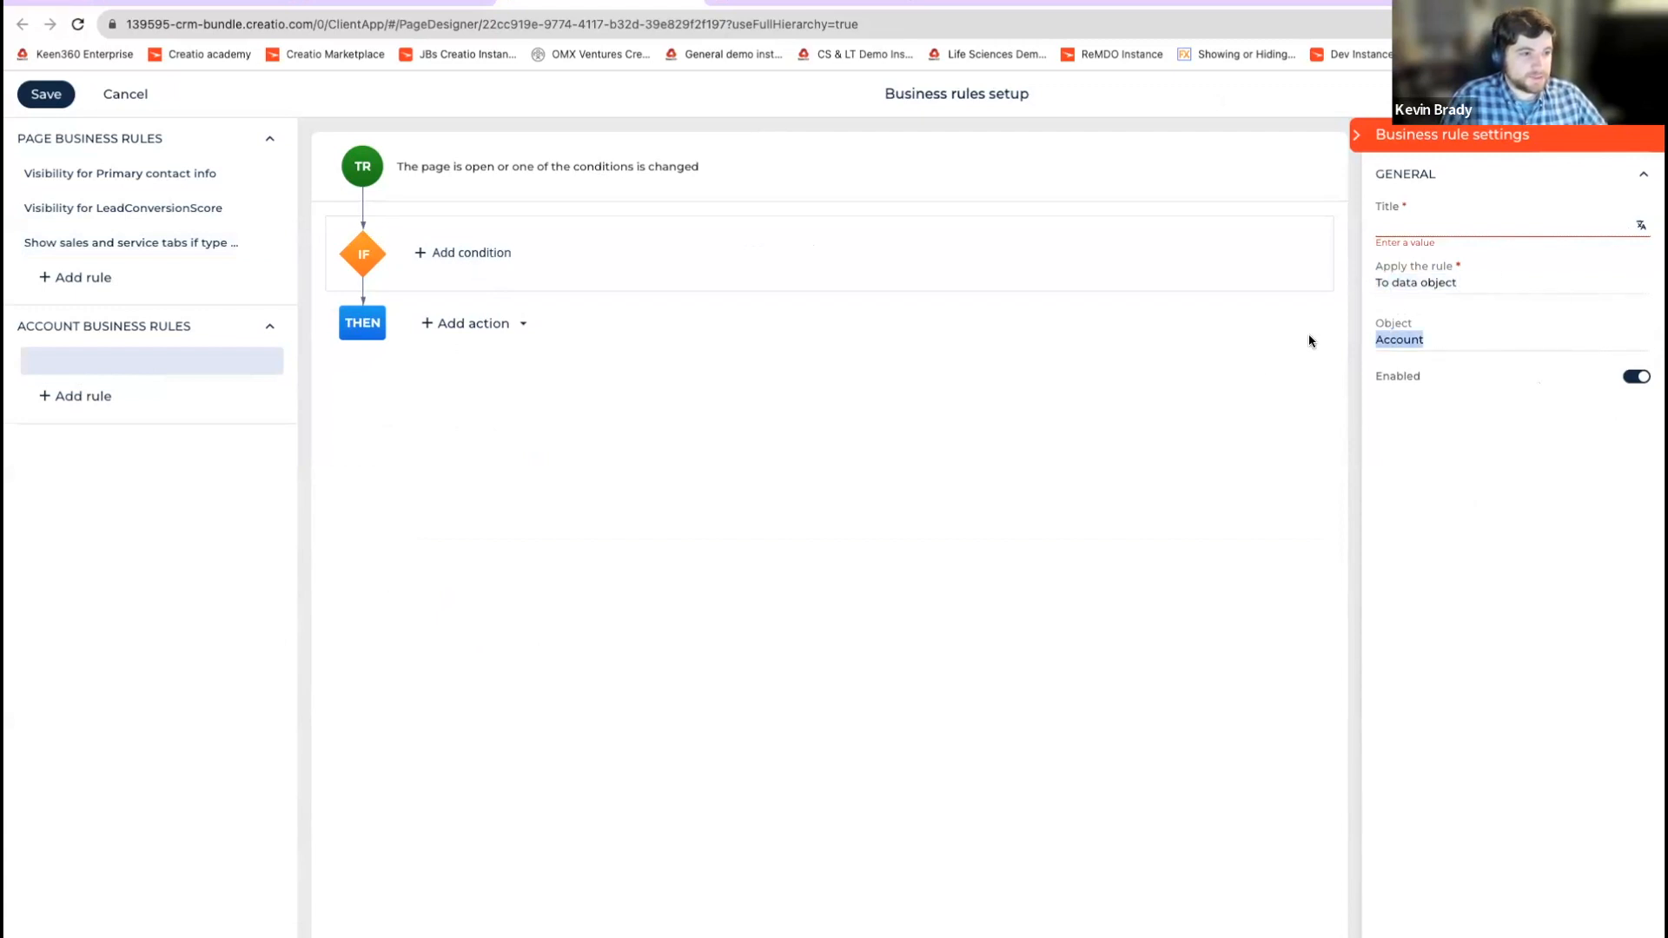
pyautogui.click(446, 257)
pyautogui.click(593, 243)
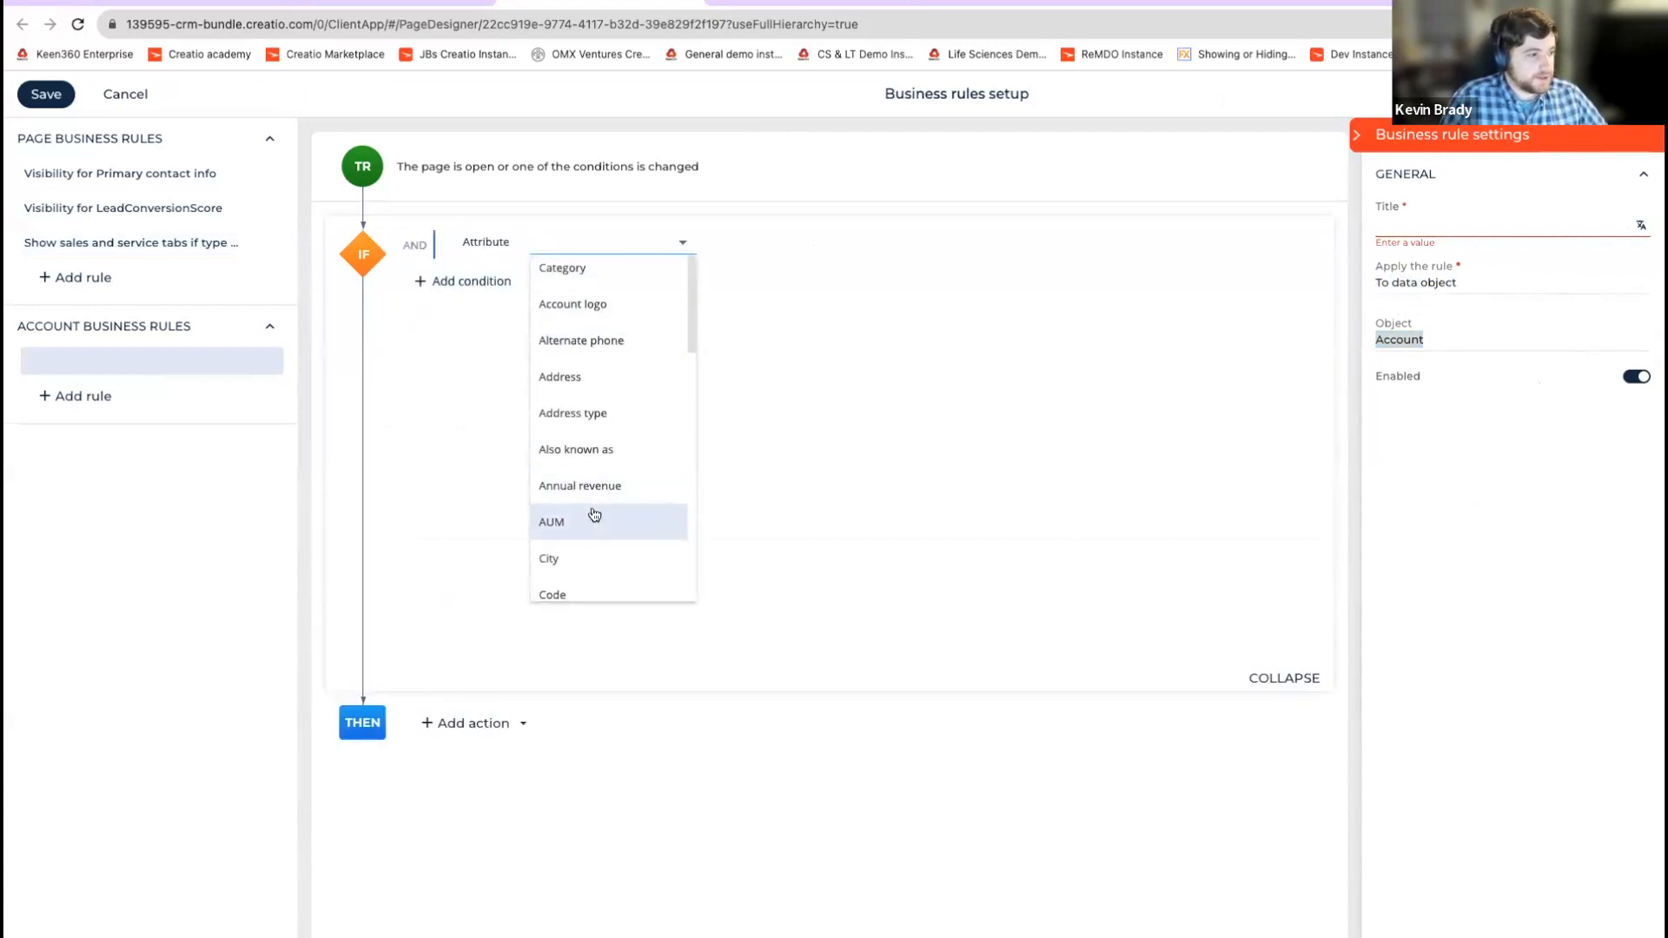
pyautogui.scroll(-1, 601, 504)
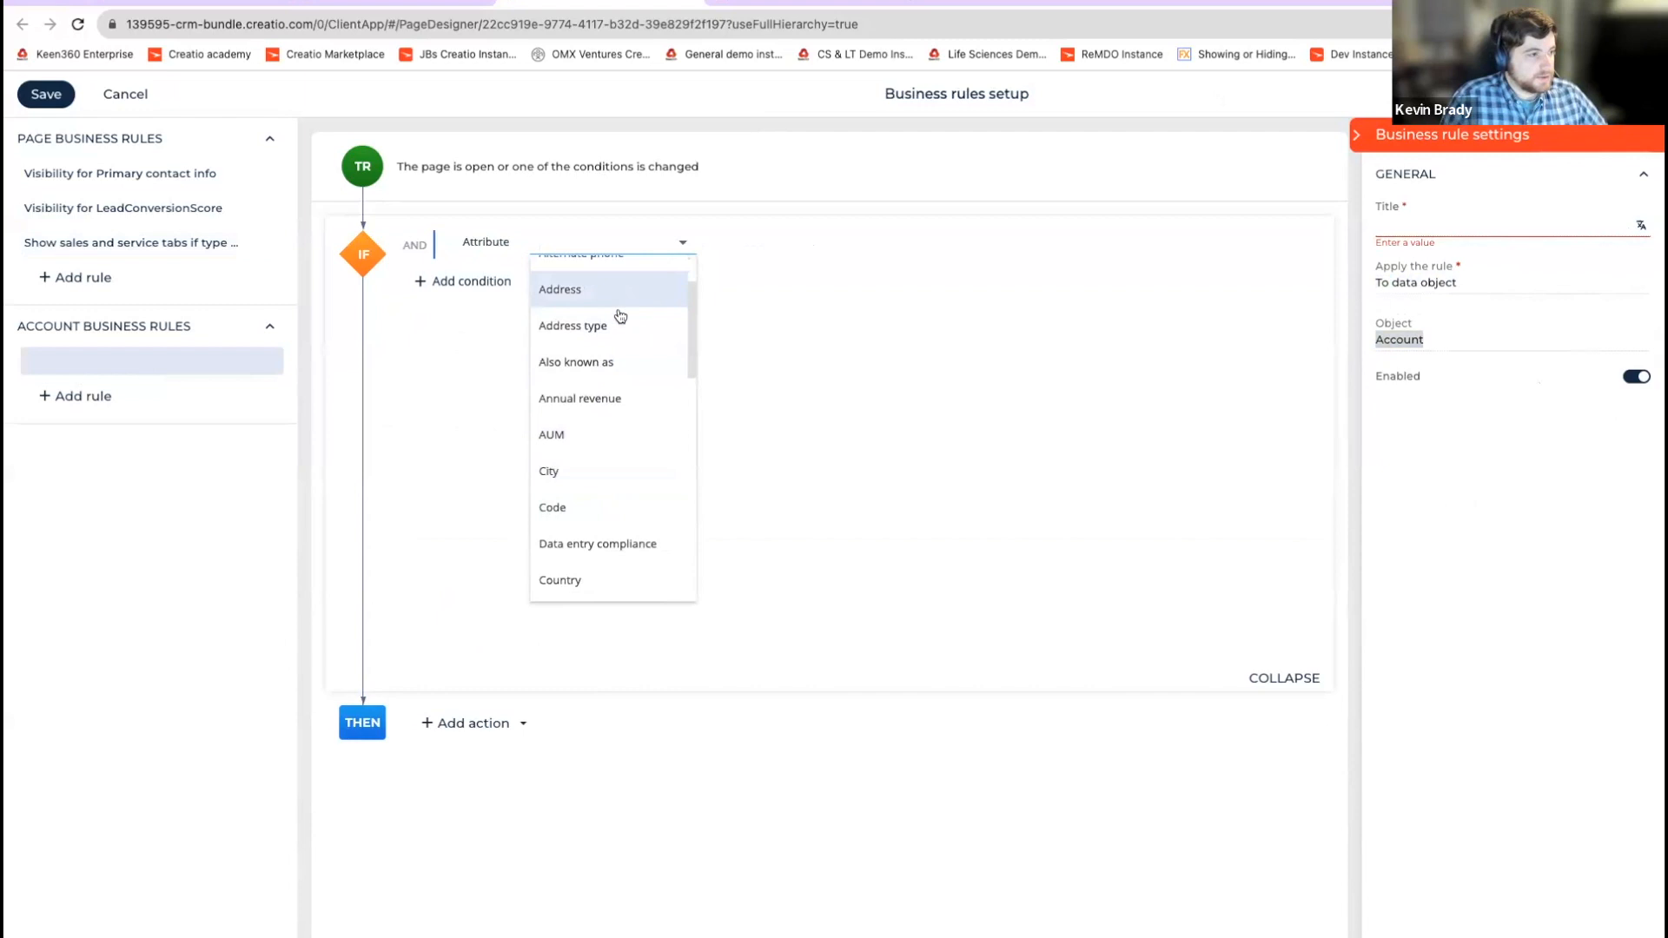
pyautogui.scroll(-5, 633, 490)
pyautogui.click(924, 391)
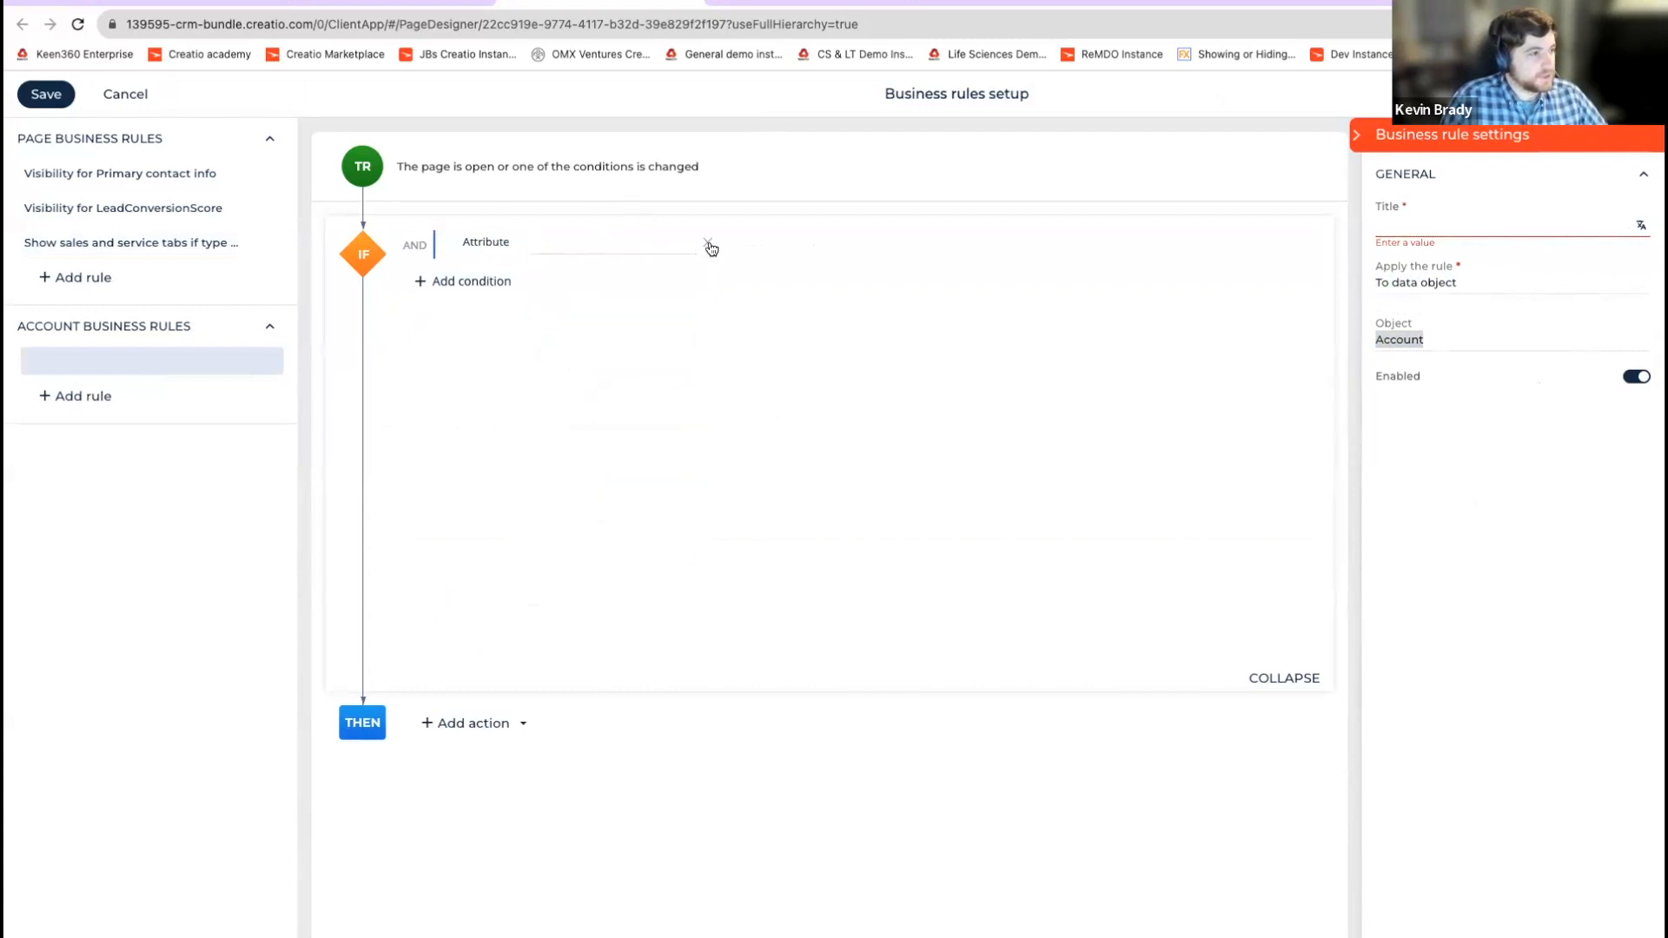
# Step: View the action types available for the account rule, and add another page business rule to compare its action types
pyautogui.click(484, 734)
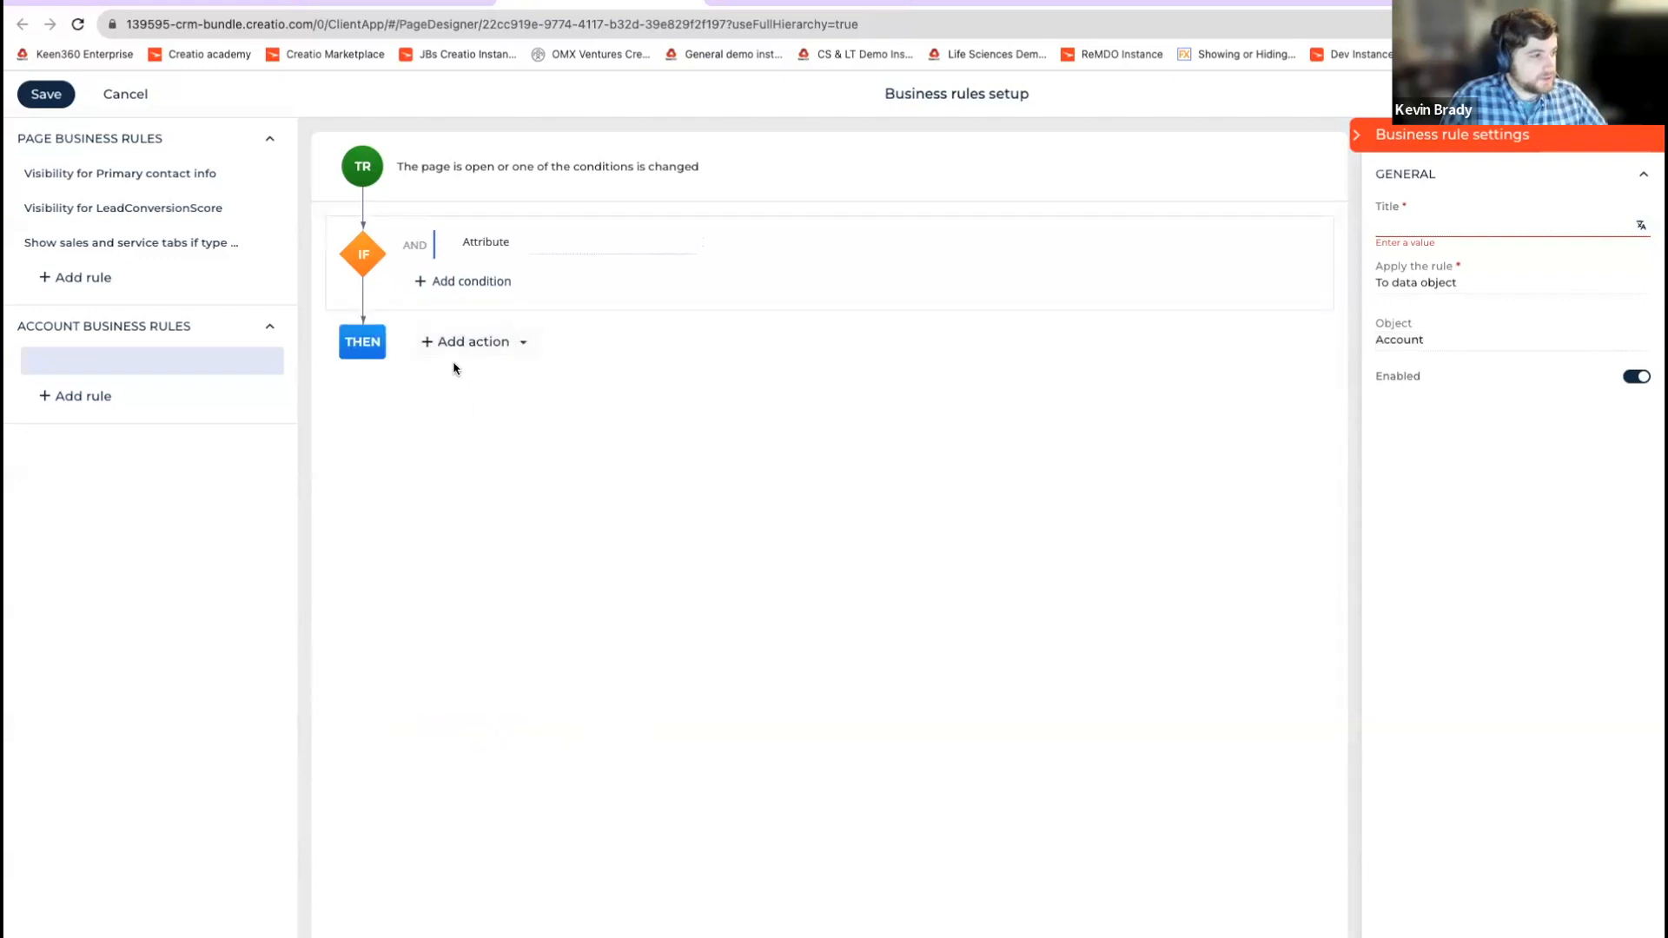
pyautogui.click(531, 347)
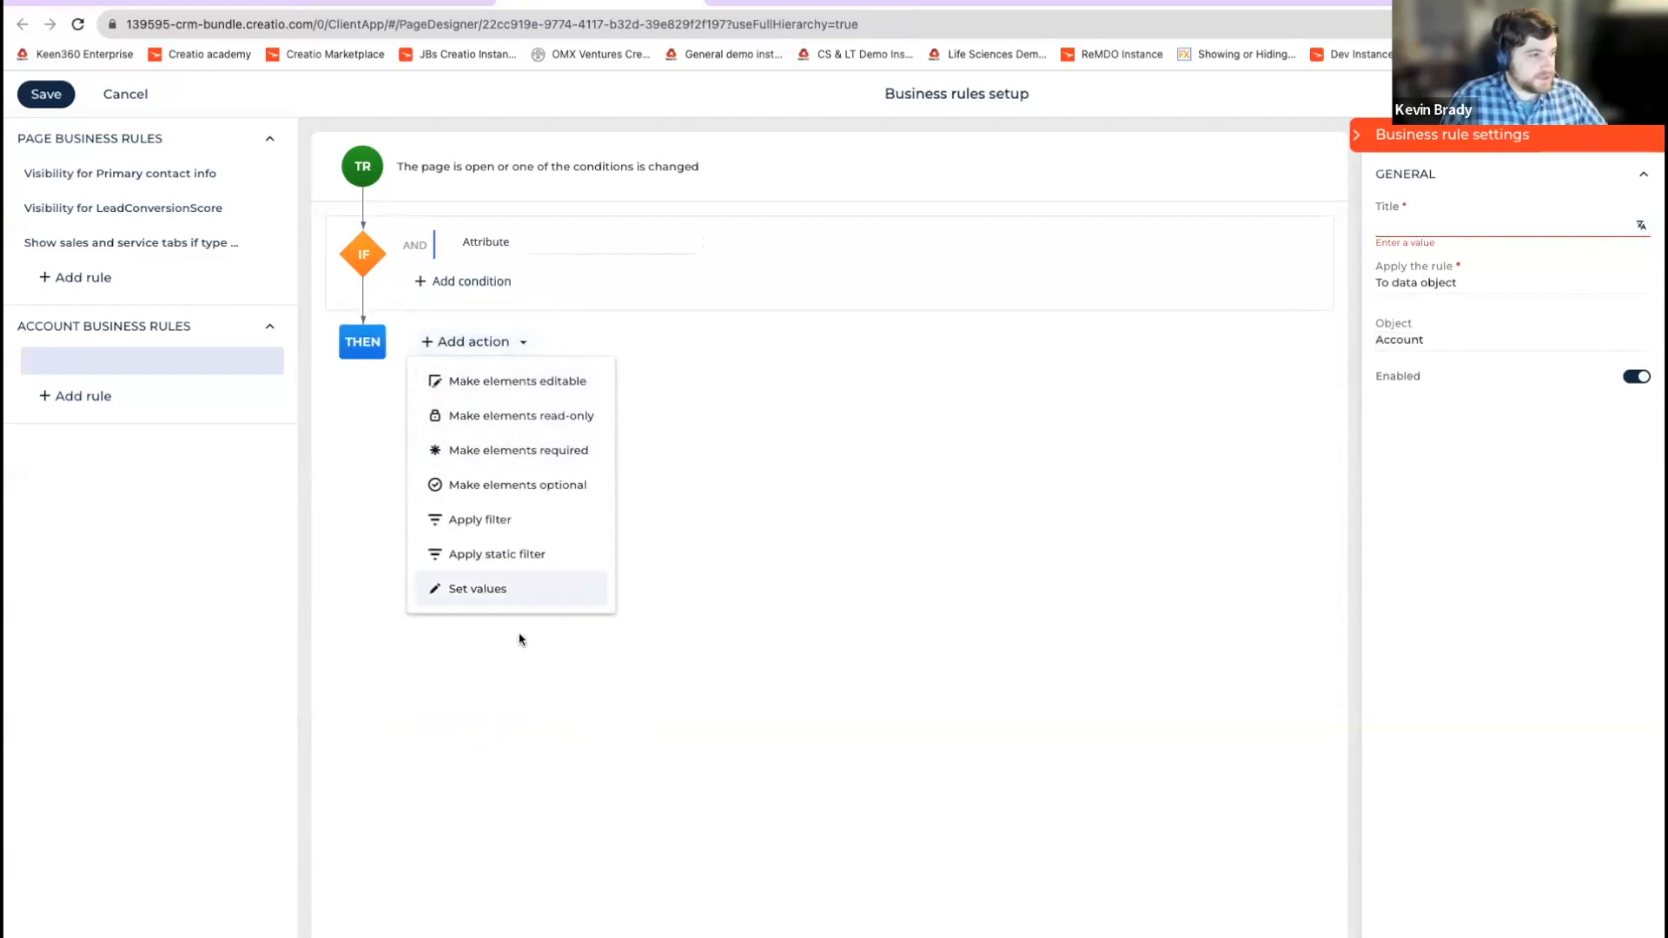
pyautogui.click(61, 278)
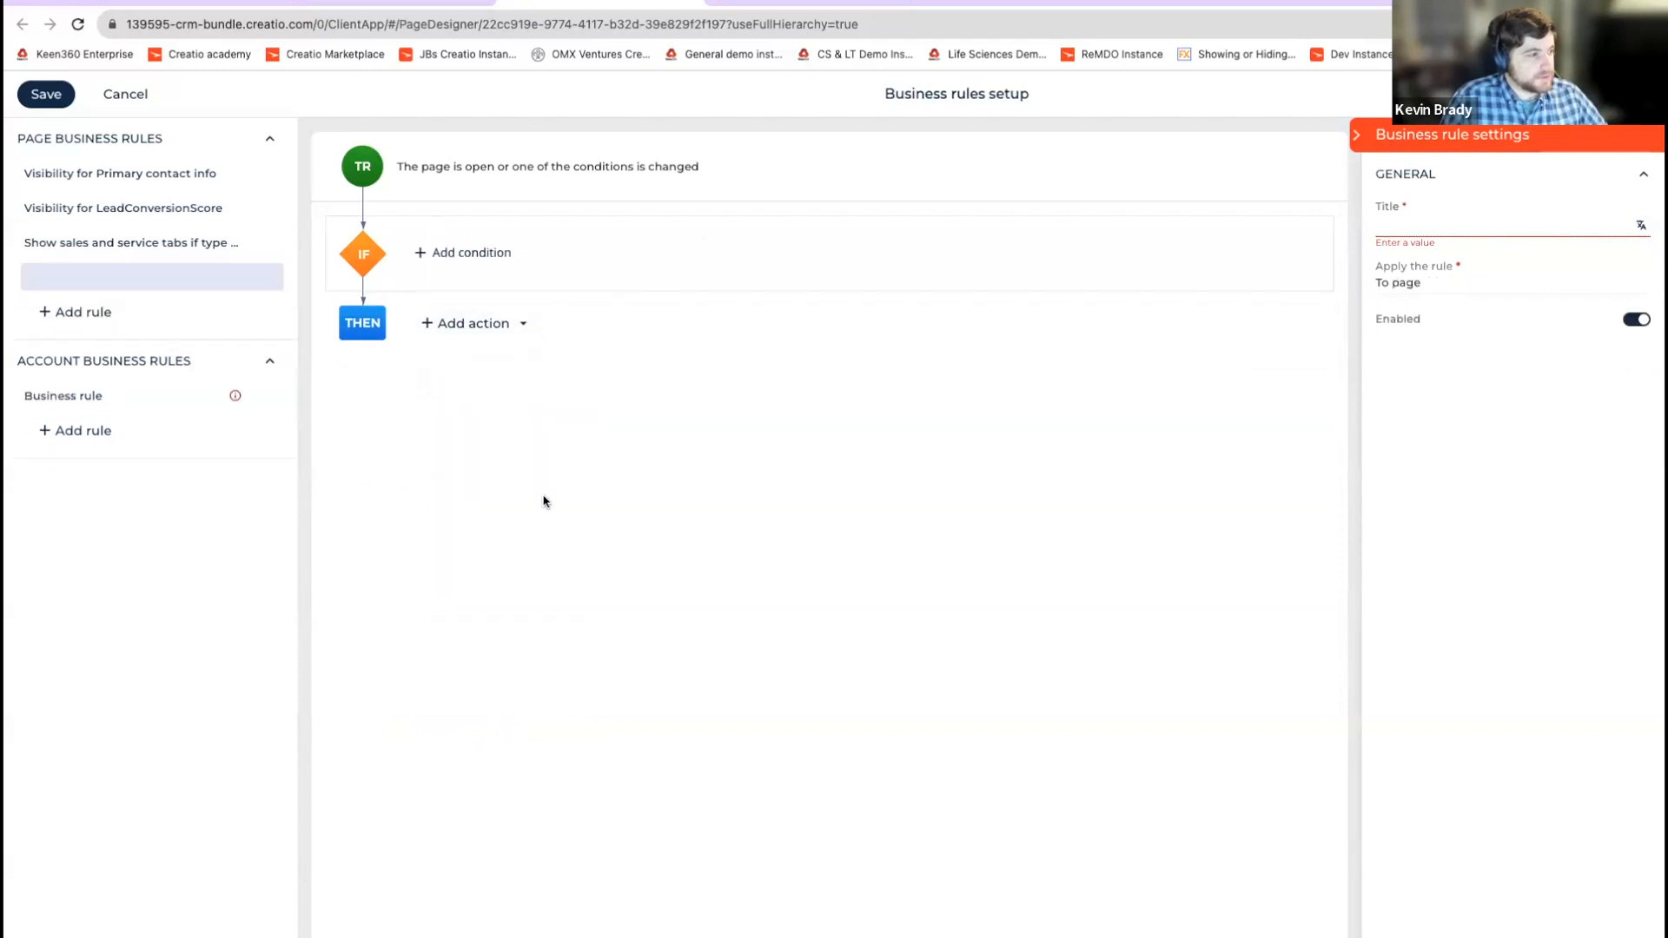
pyautogui.click(426, 324)
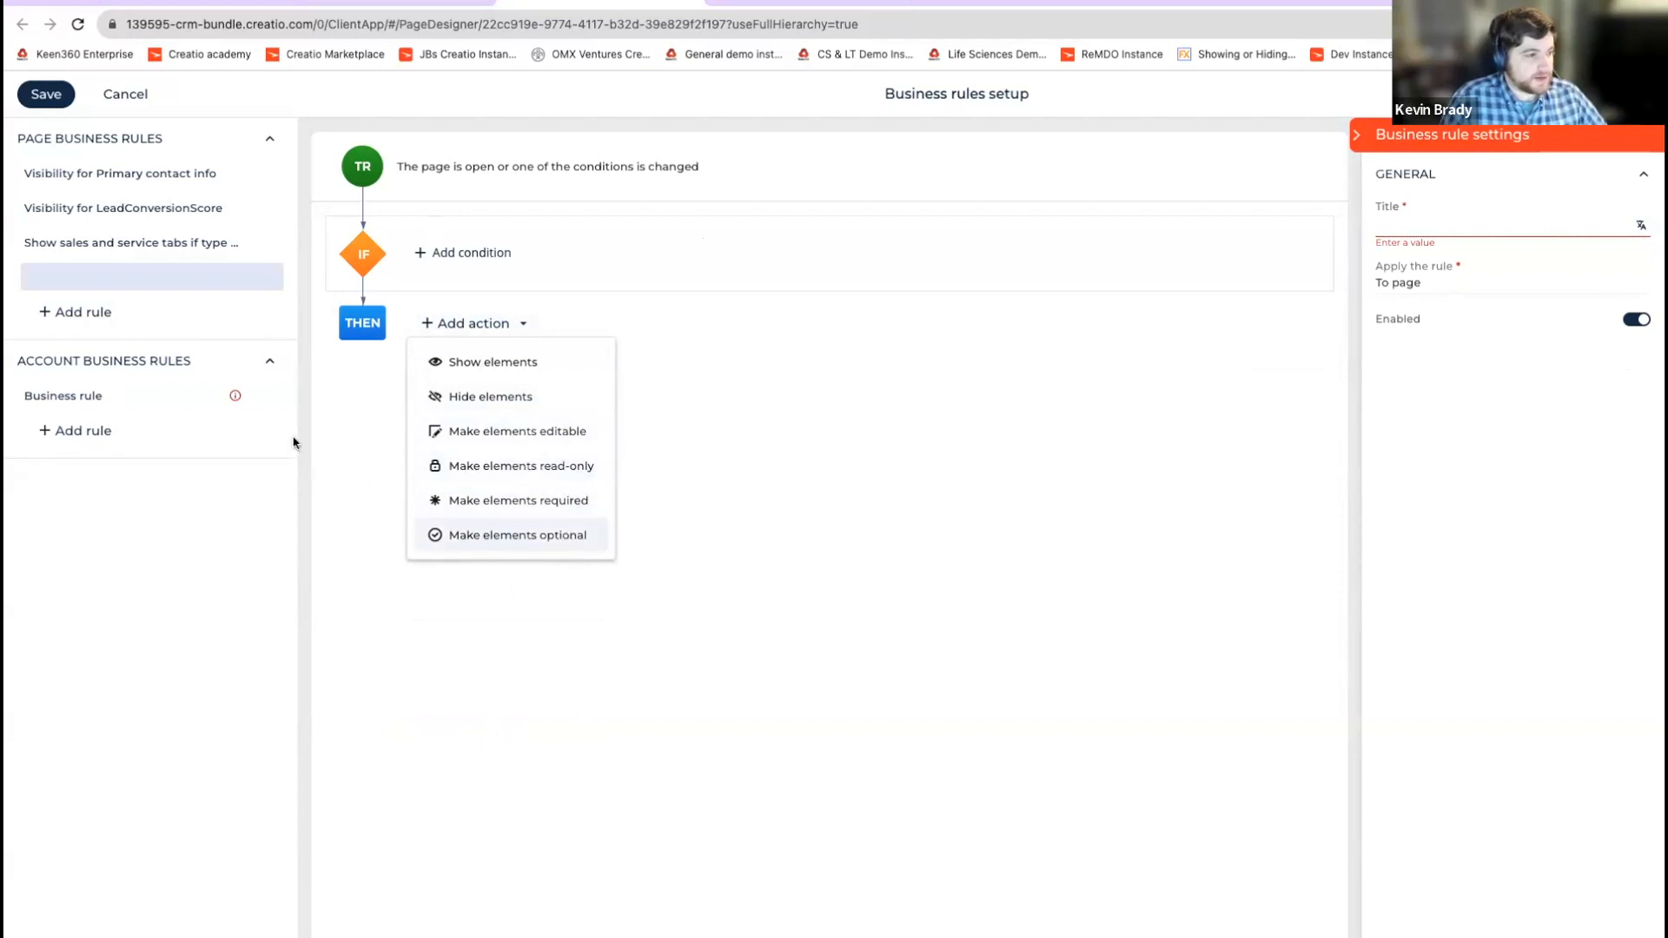
# Step: Reopen the untitled account business rule and add an Apply filter action to it
pyautogui.click(118, 398)
pyautogui.click(521, 341)
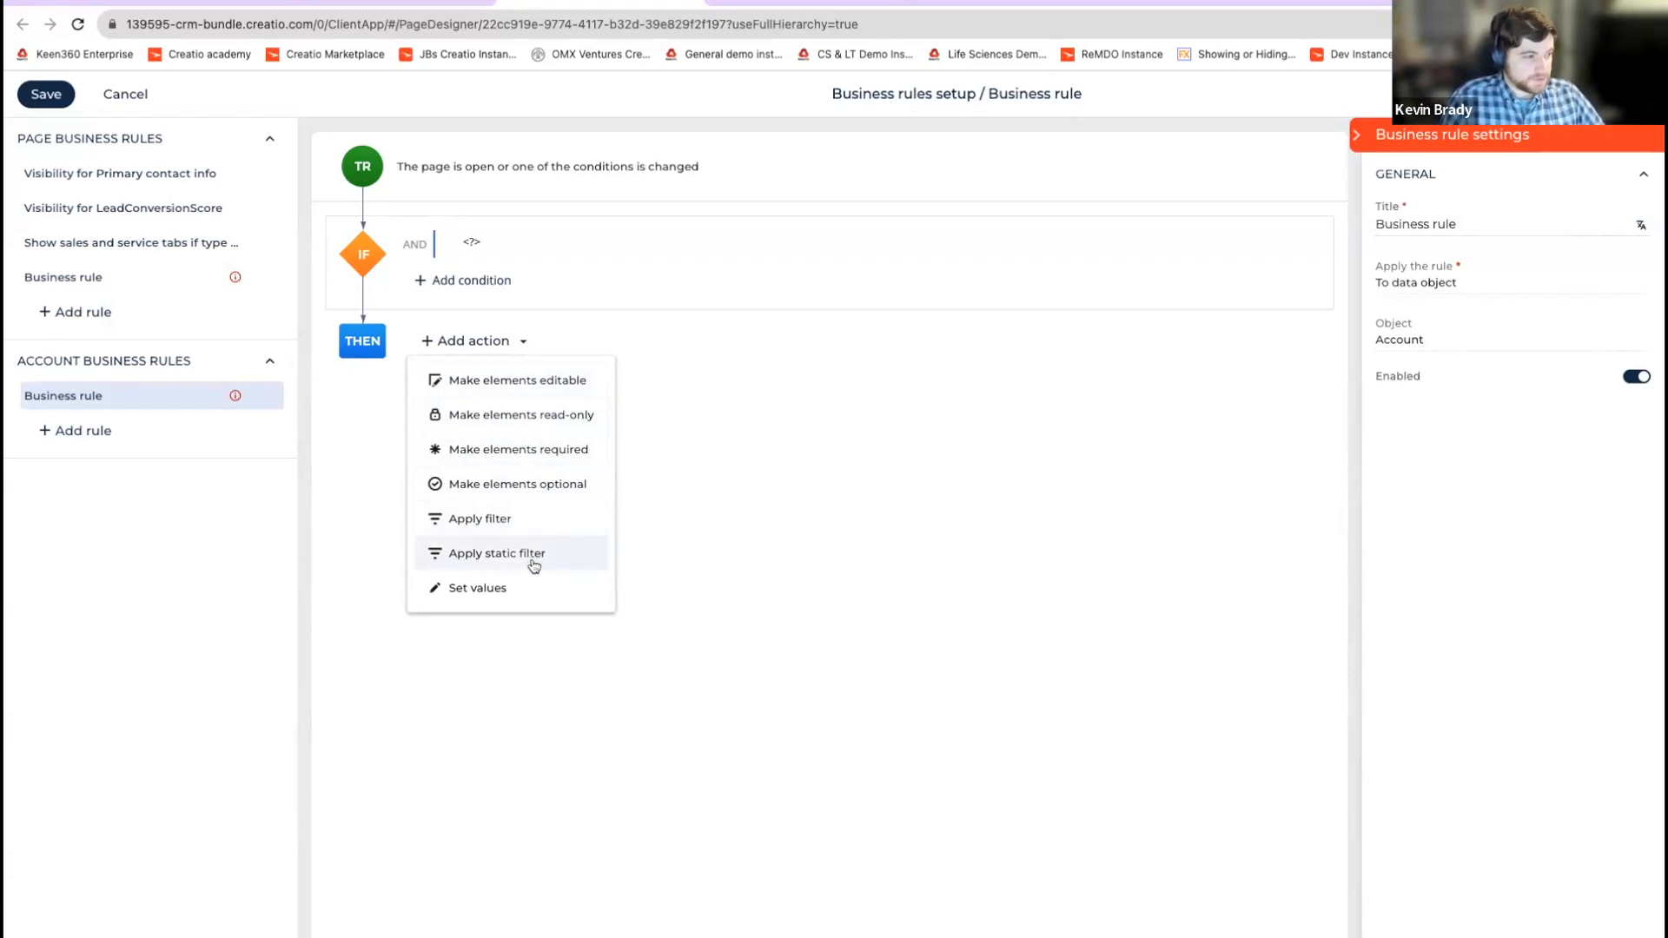
pyautogui.click(529, 527)
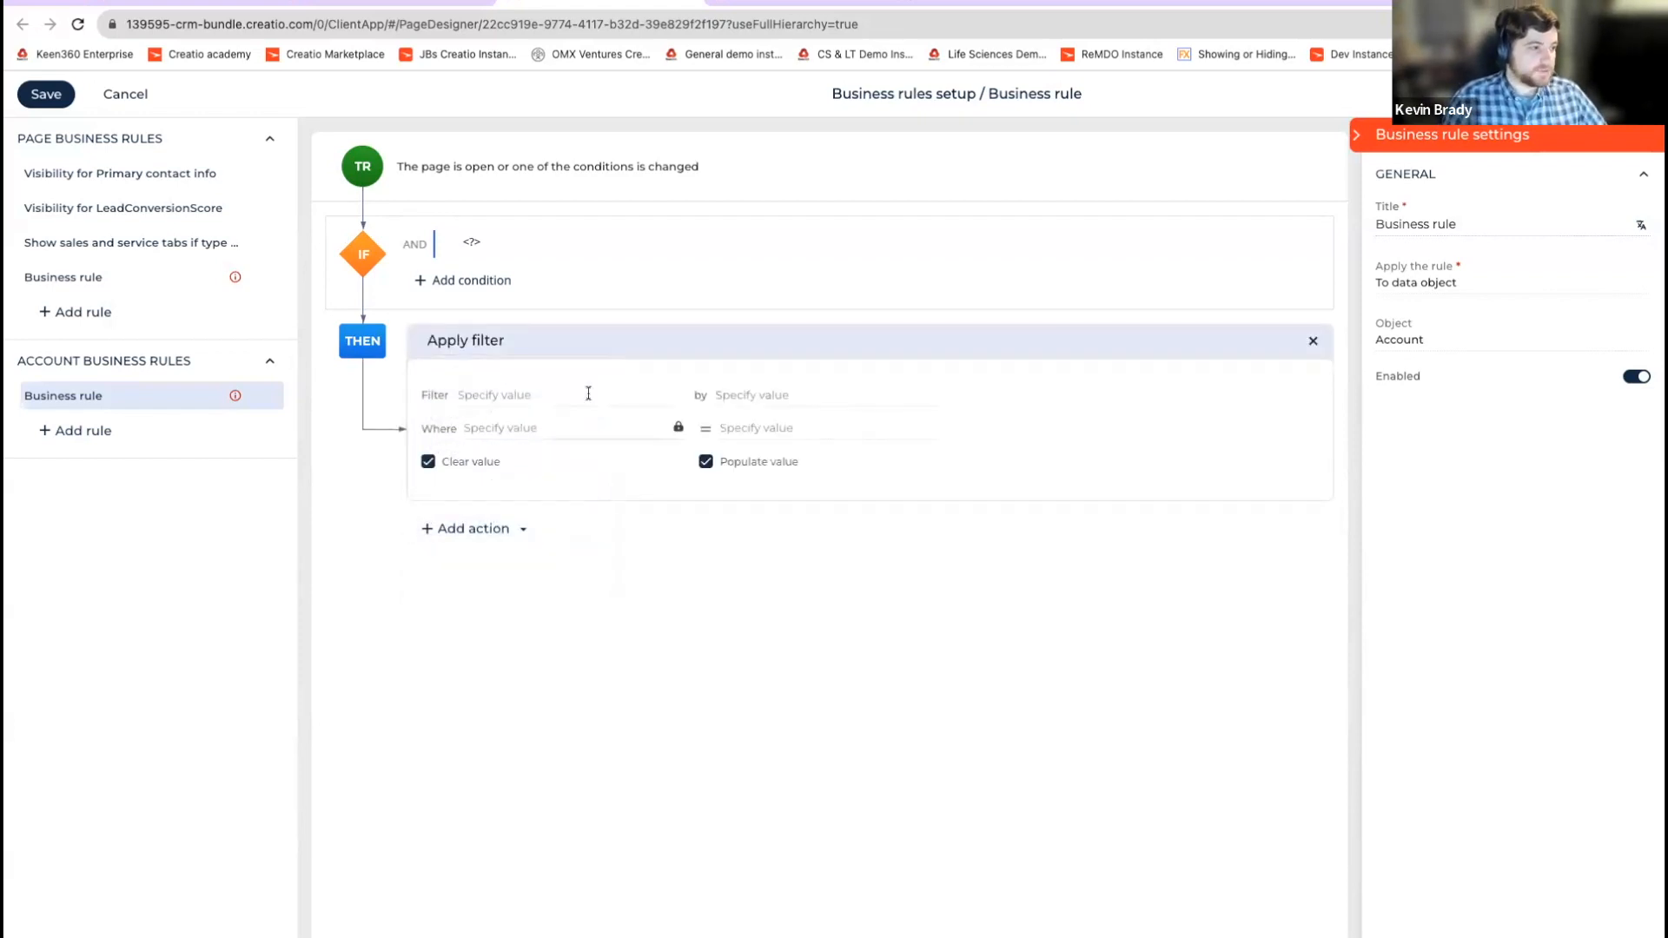
# Step: Examine which attributes the Apply filter action offers as the filtered attribute and as the attribute to filter by
pyautogui.click(571, 393)
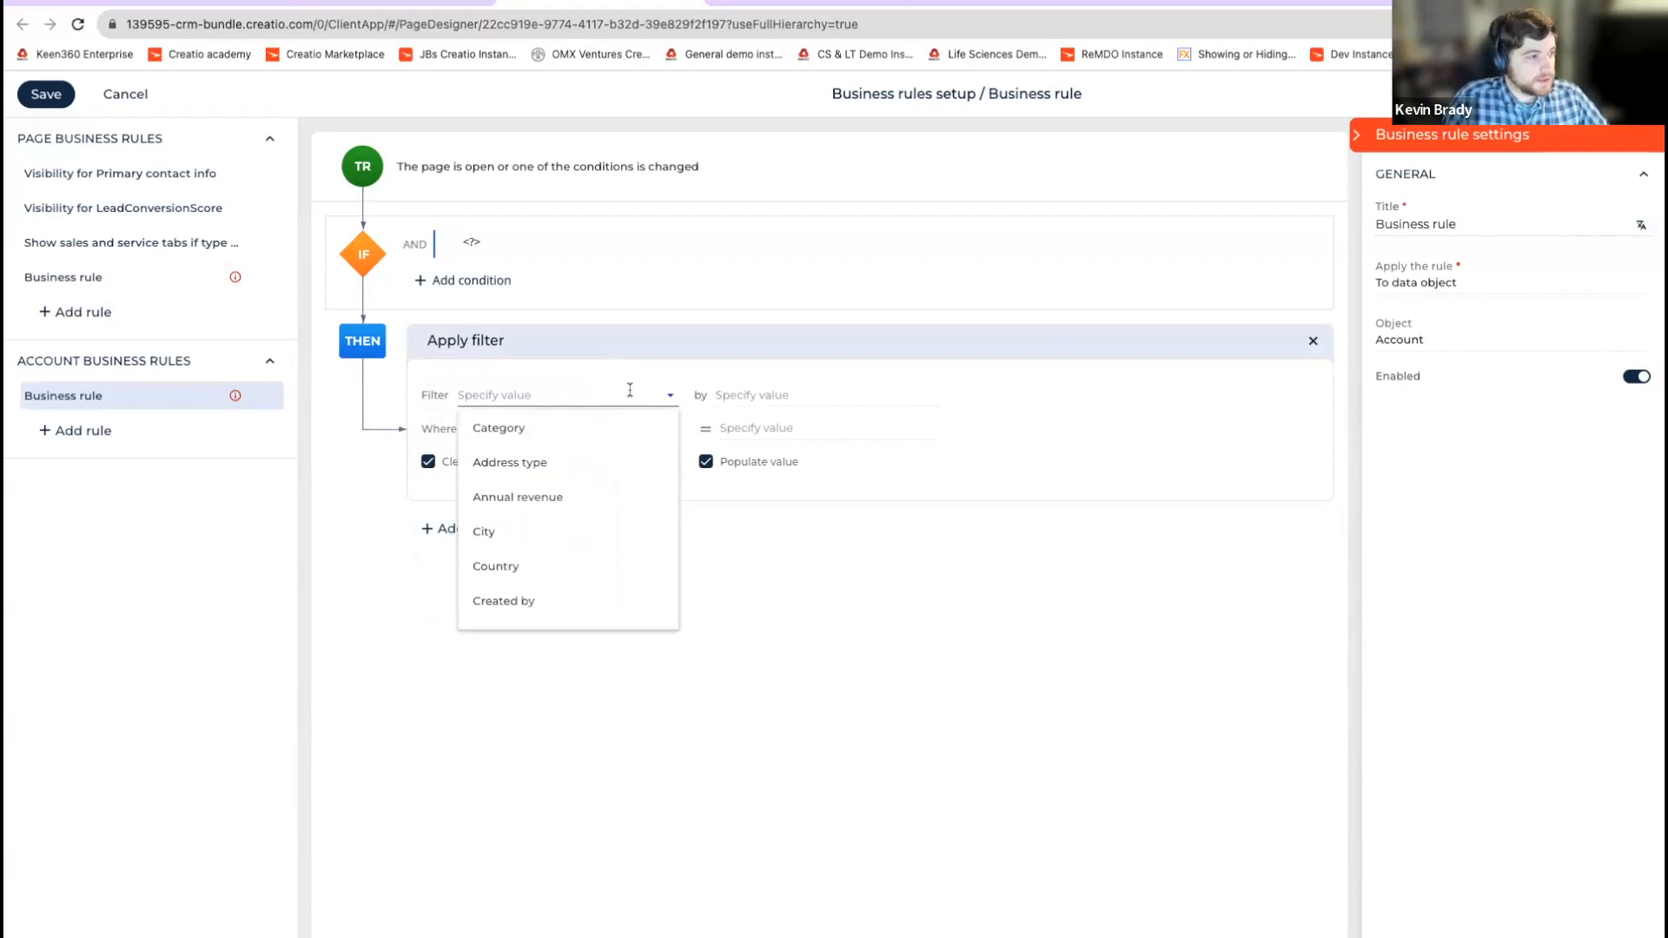
pyautogui.click(1239, 444)
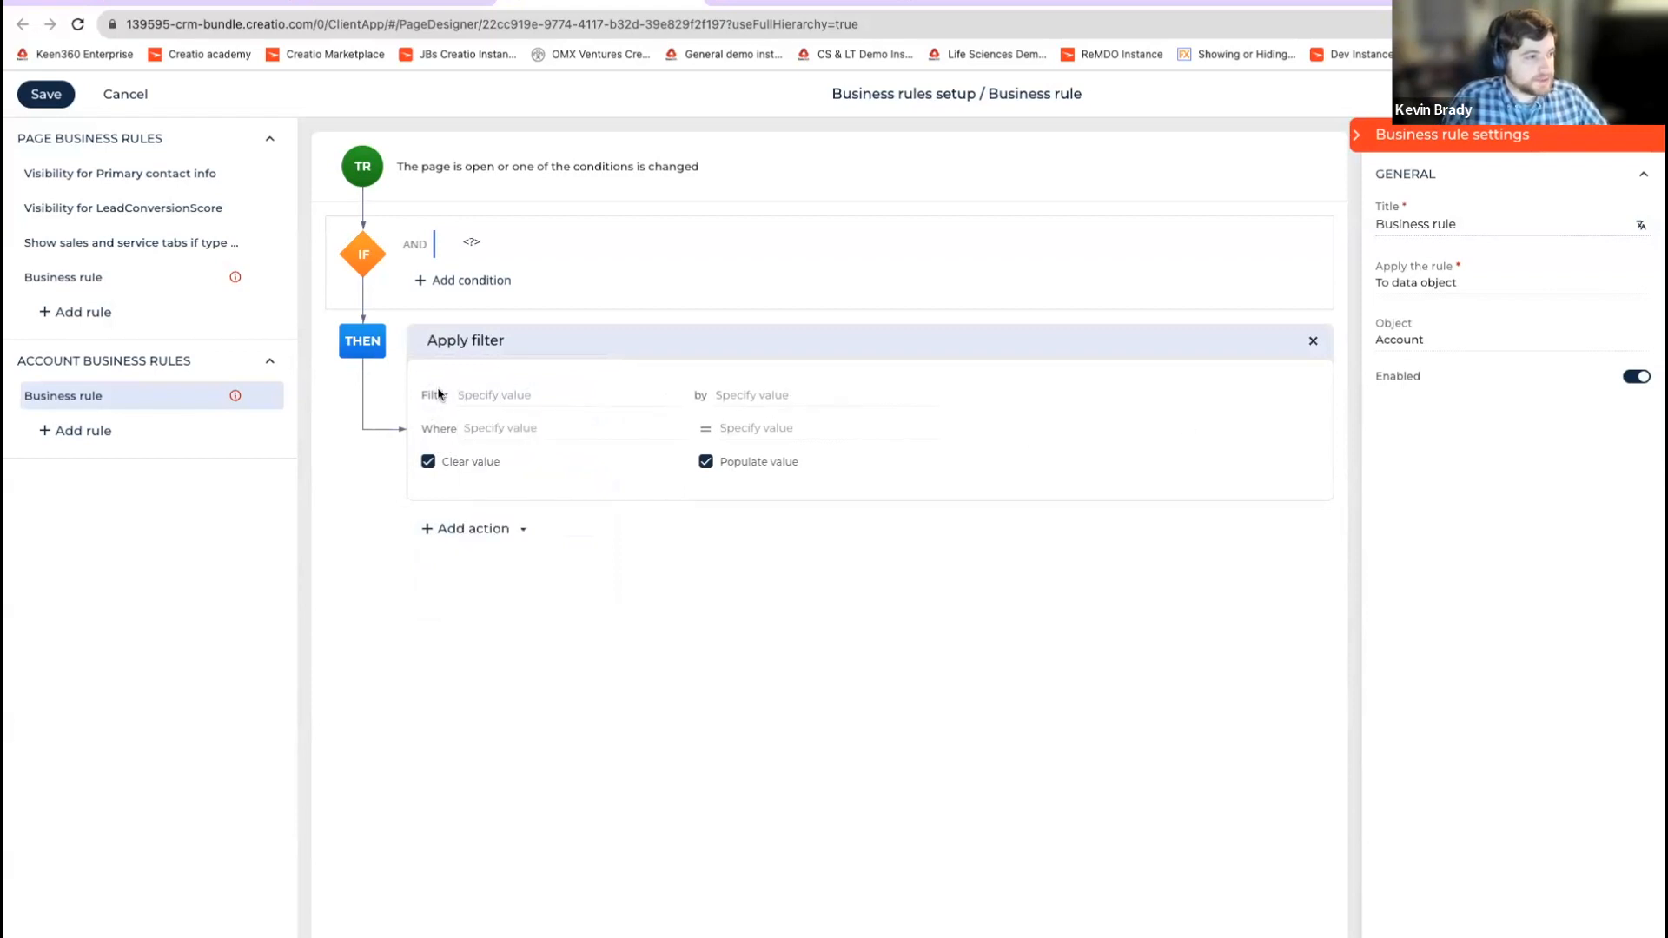
pyautogui.click(493, 395)
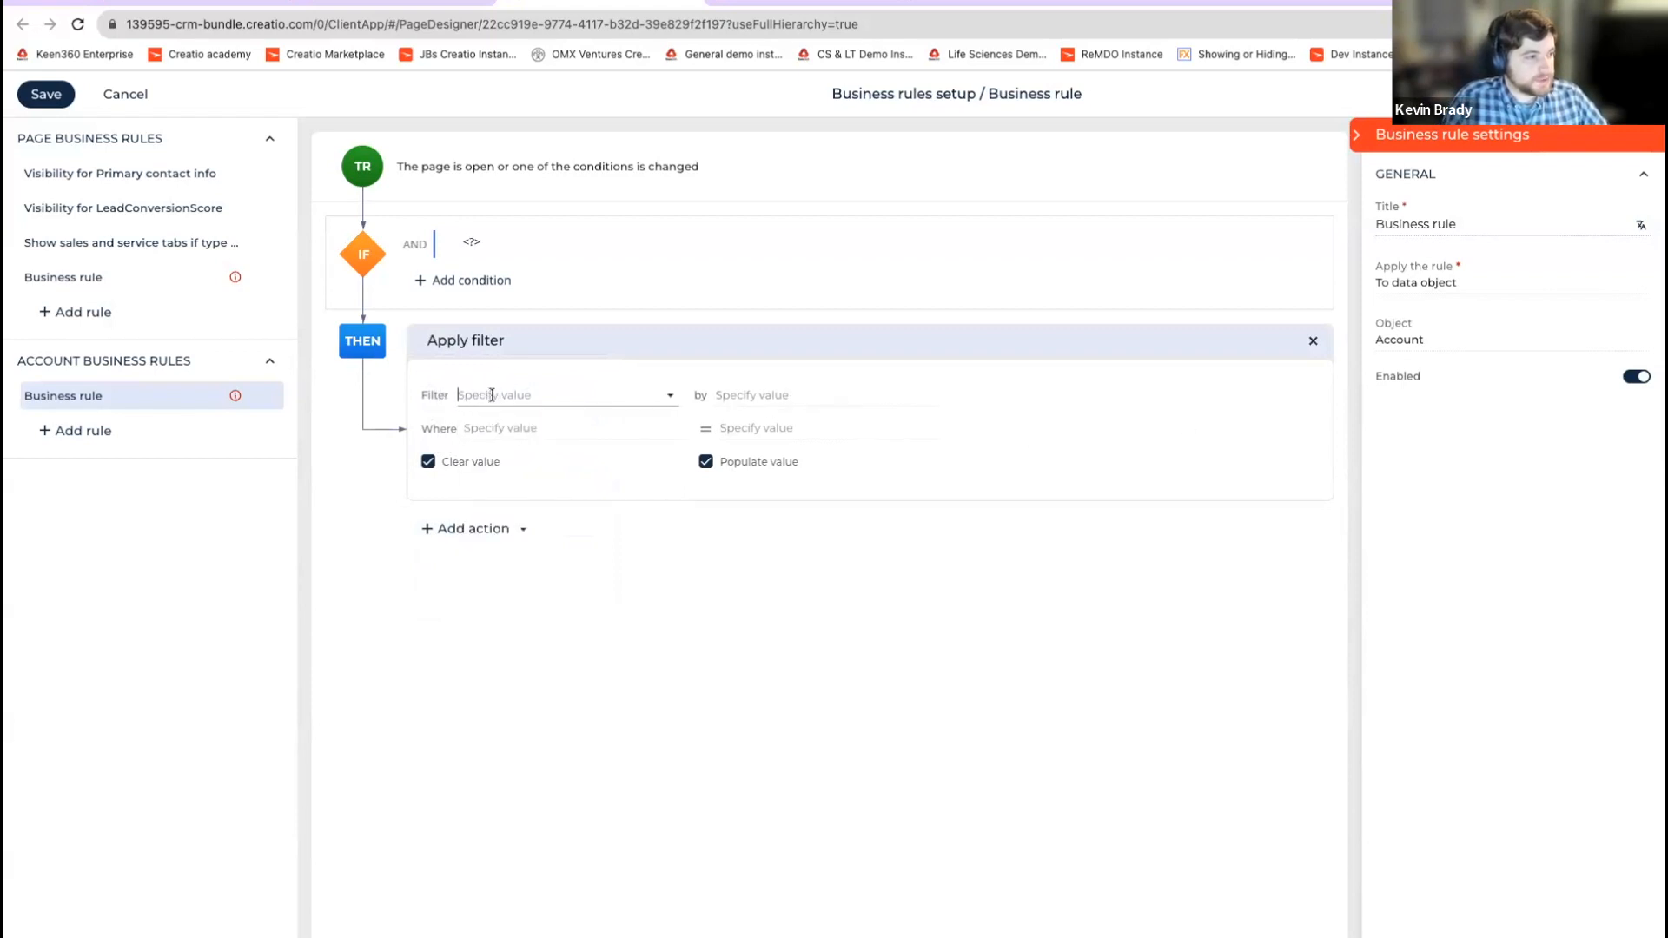
pyautogui.click(667, 396)
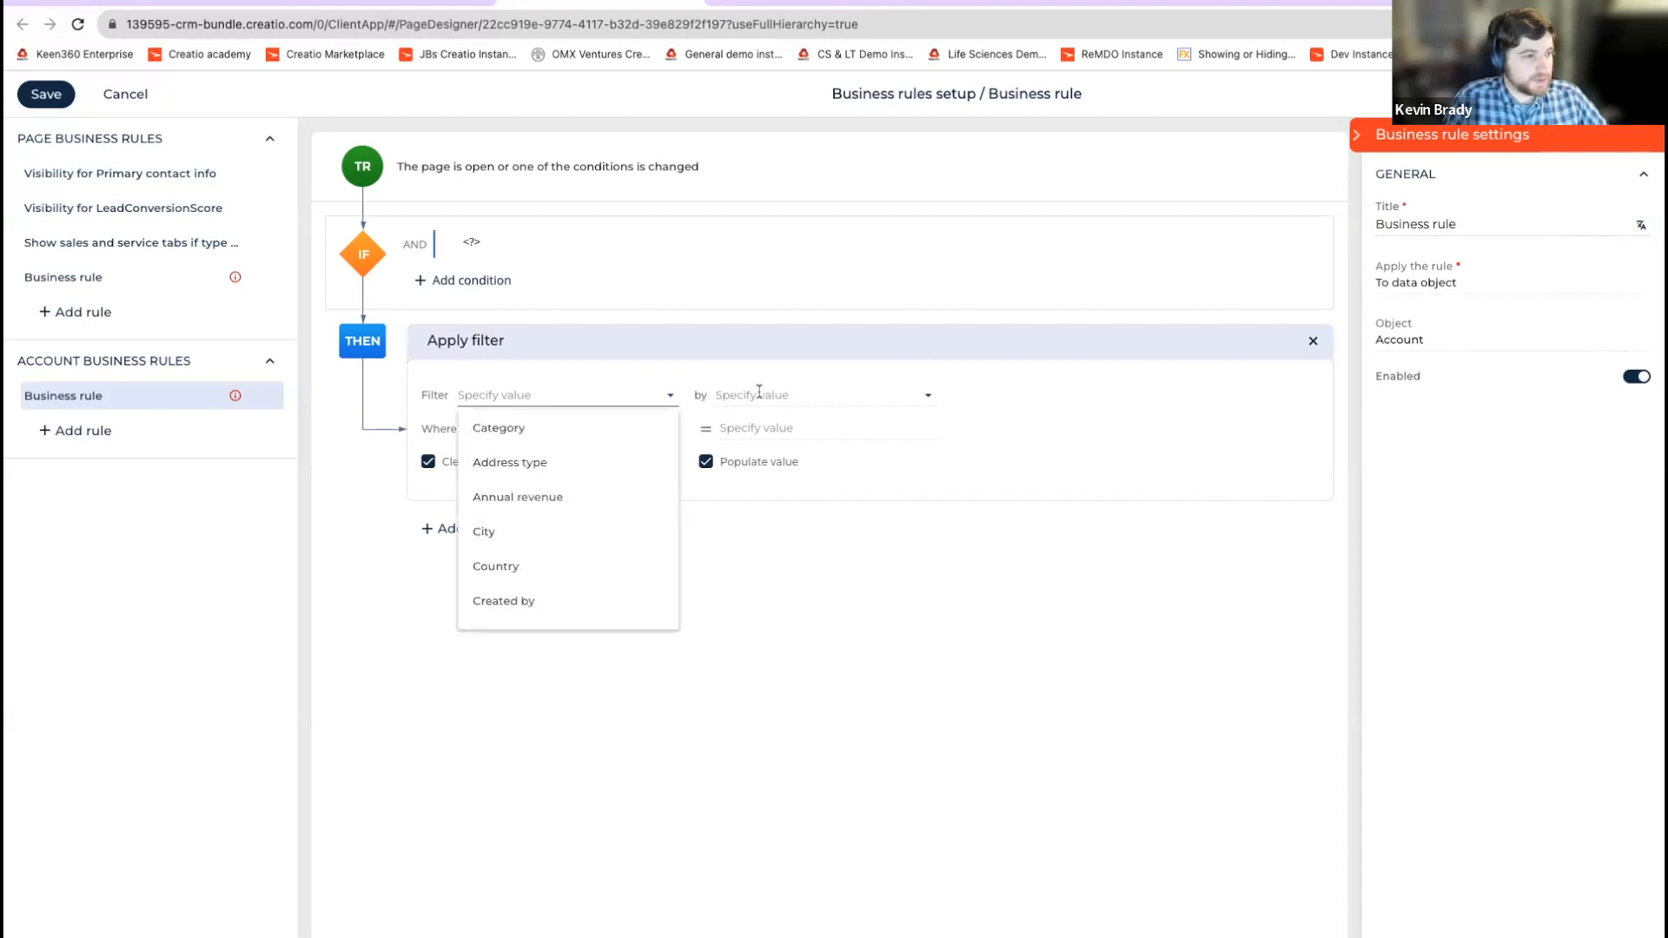
pyautogui.click(928, 396)
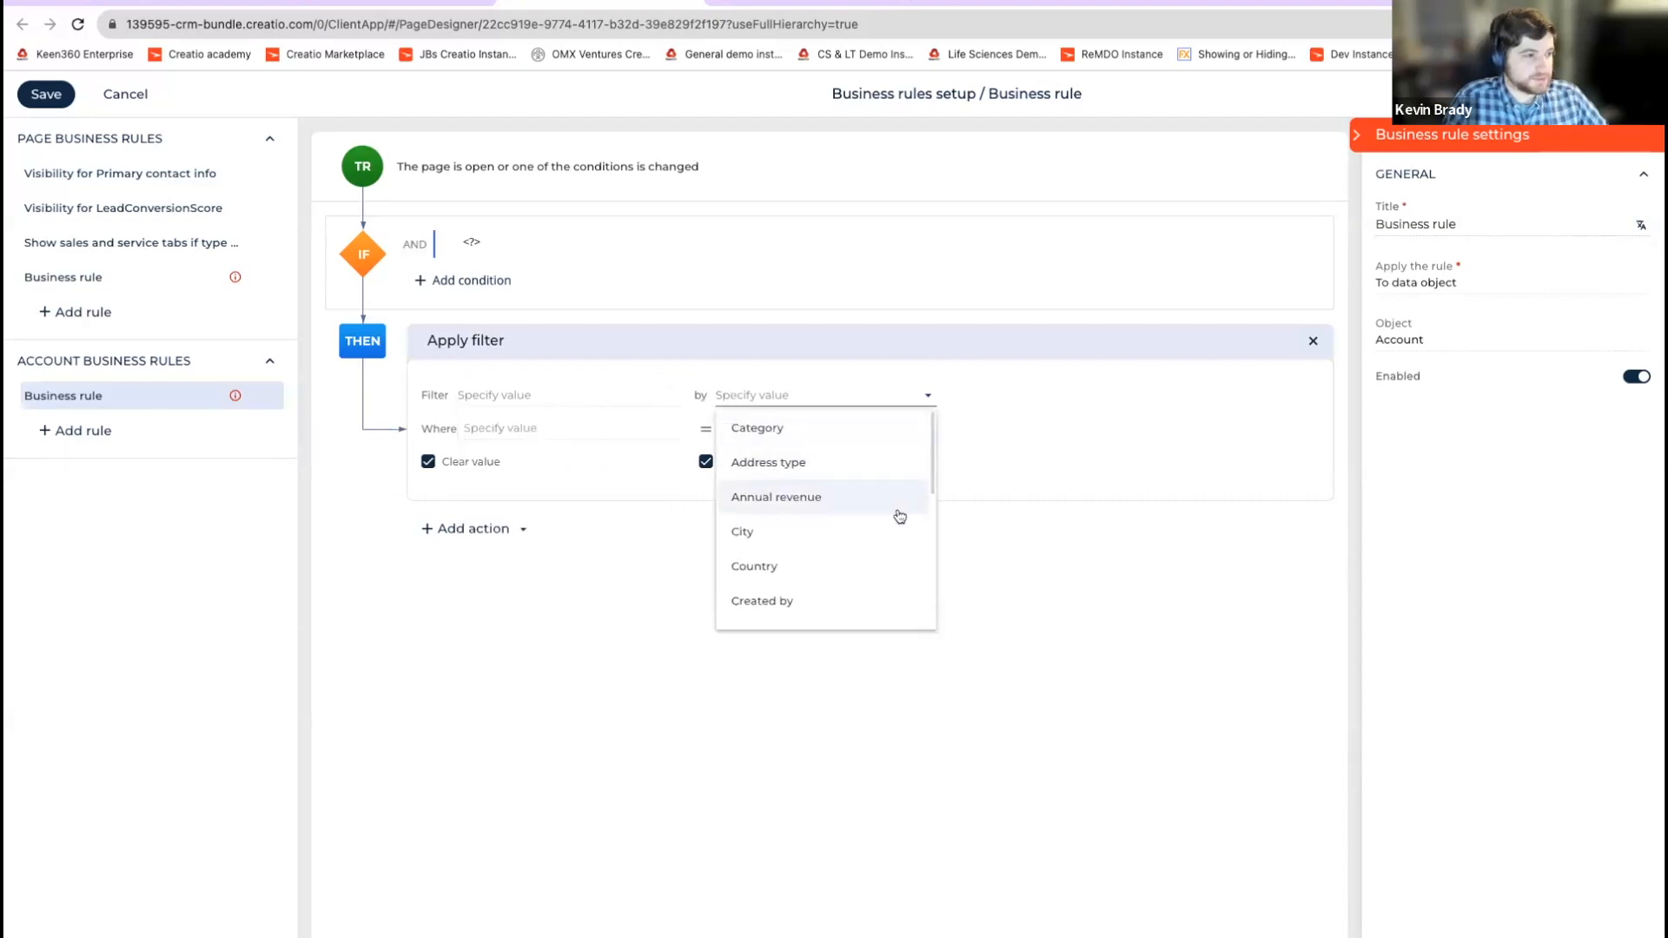
# Step: Set the Apply filter action to filter City by State/province
pyautogui.click(579, 392)
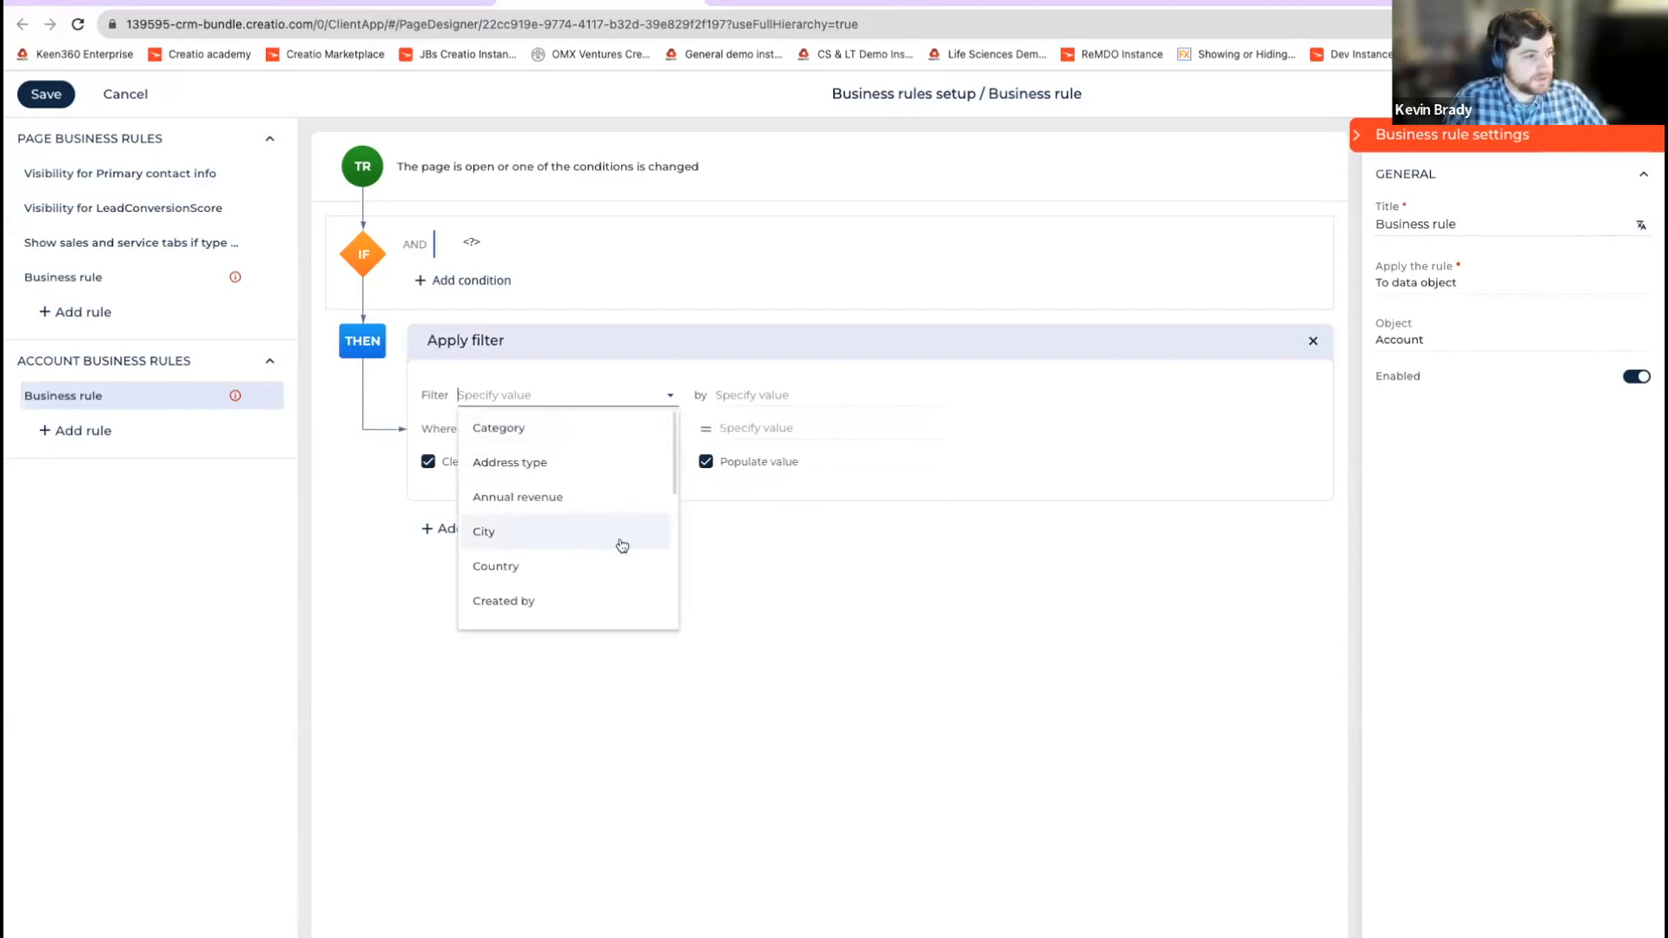
pyautogui.click(622, 545)
pyautogui.click(802, 396)
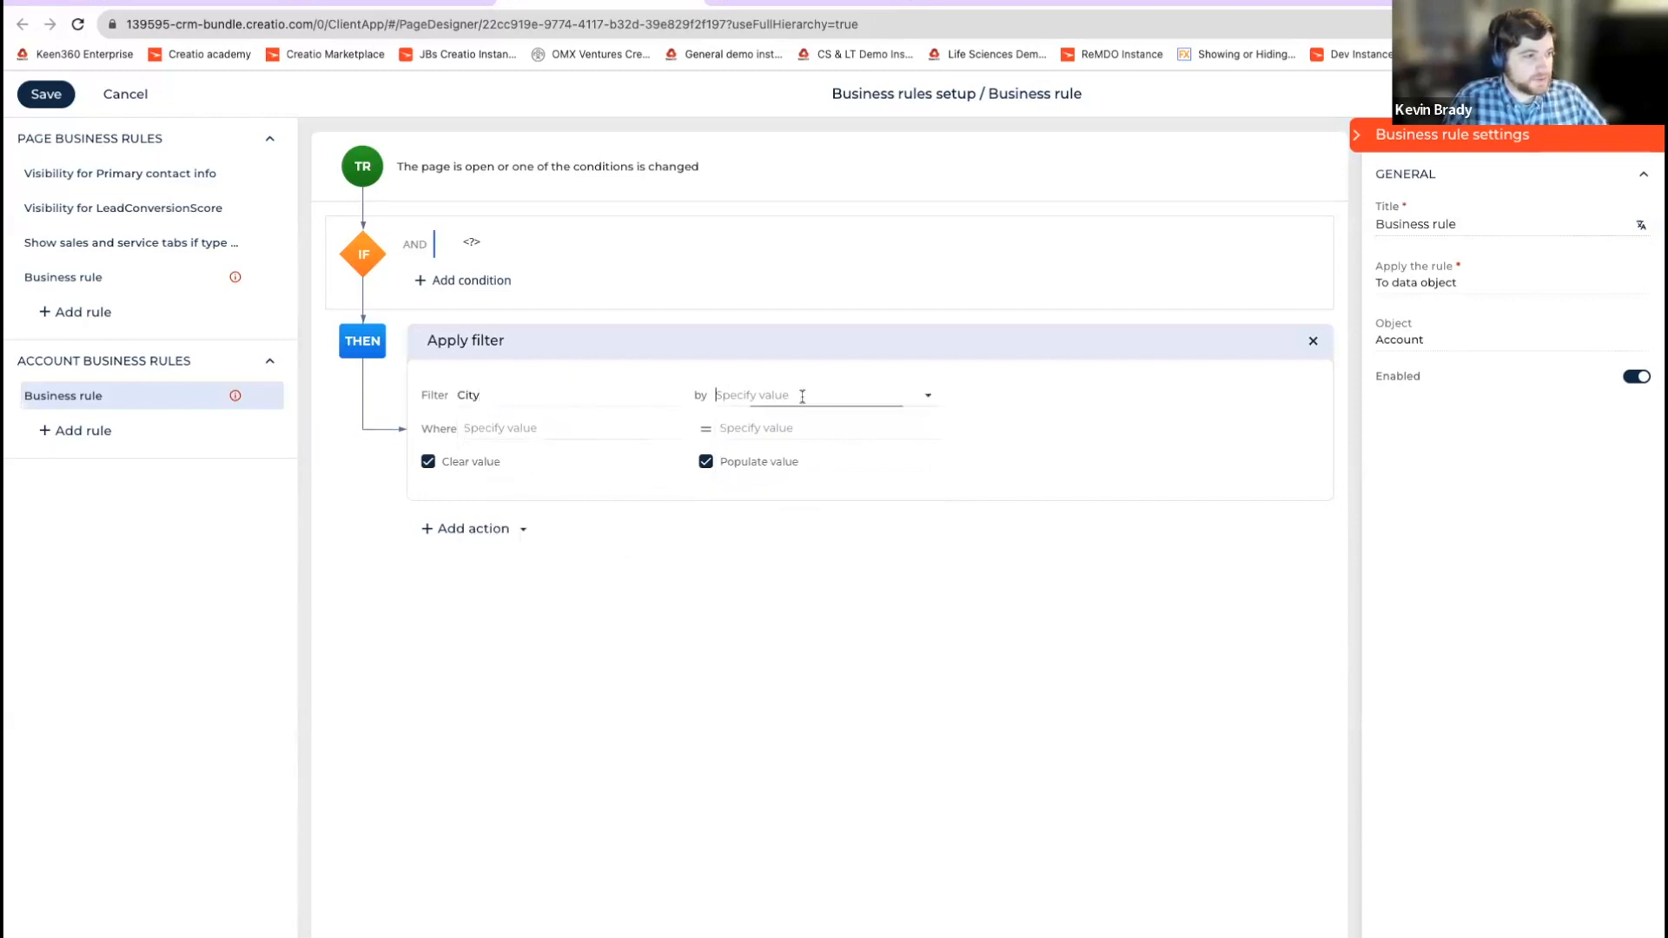
pyautogui.scroll(-5, 872, 551)
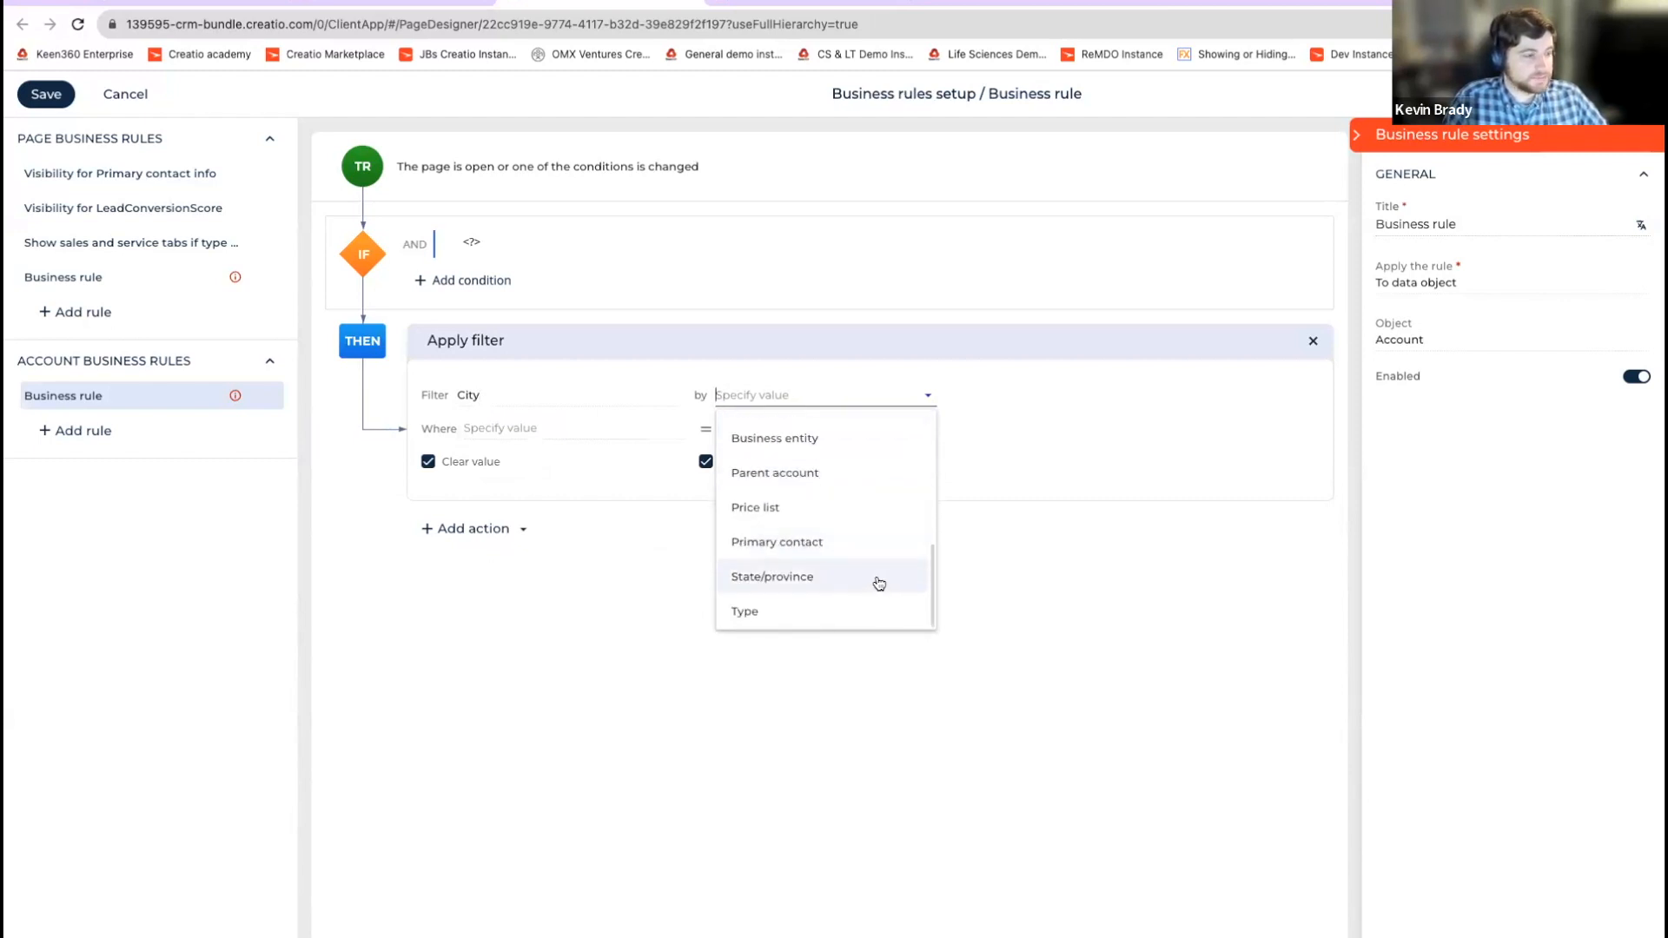
pyautogui.click(879, 582)
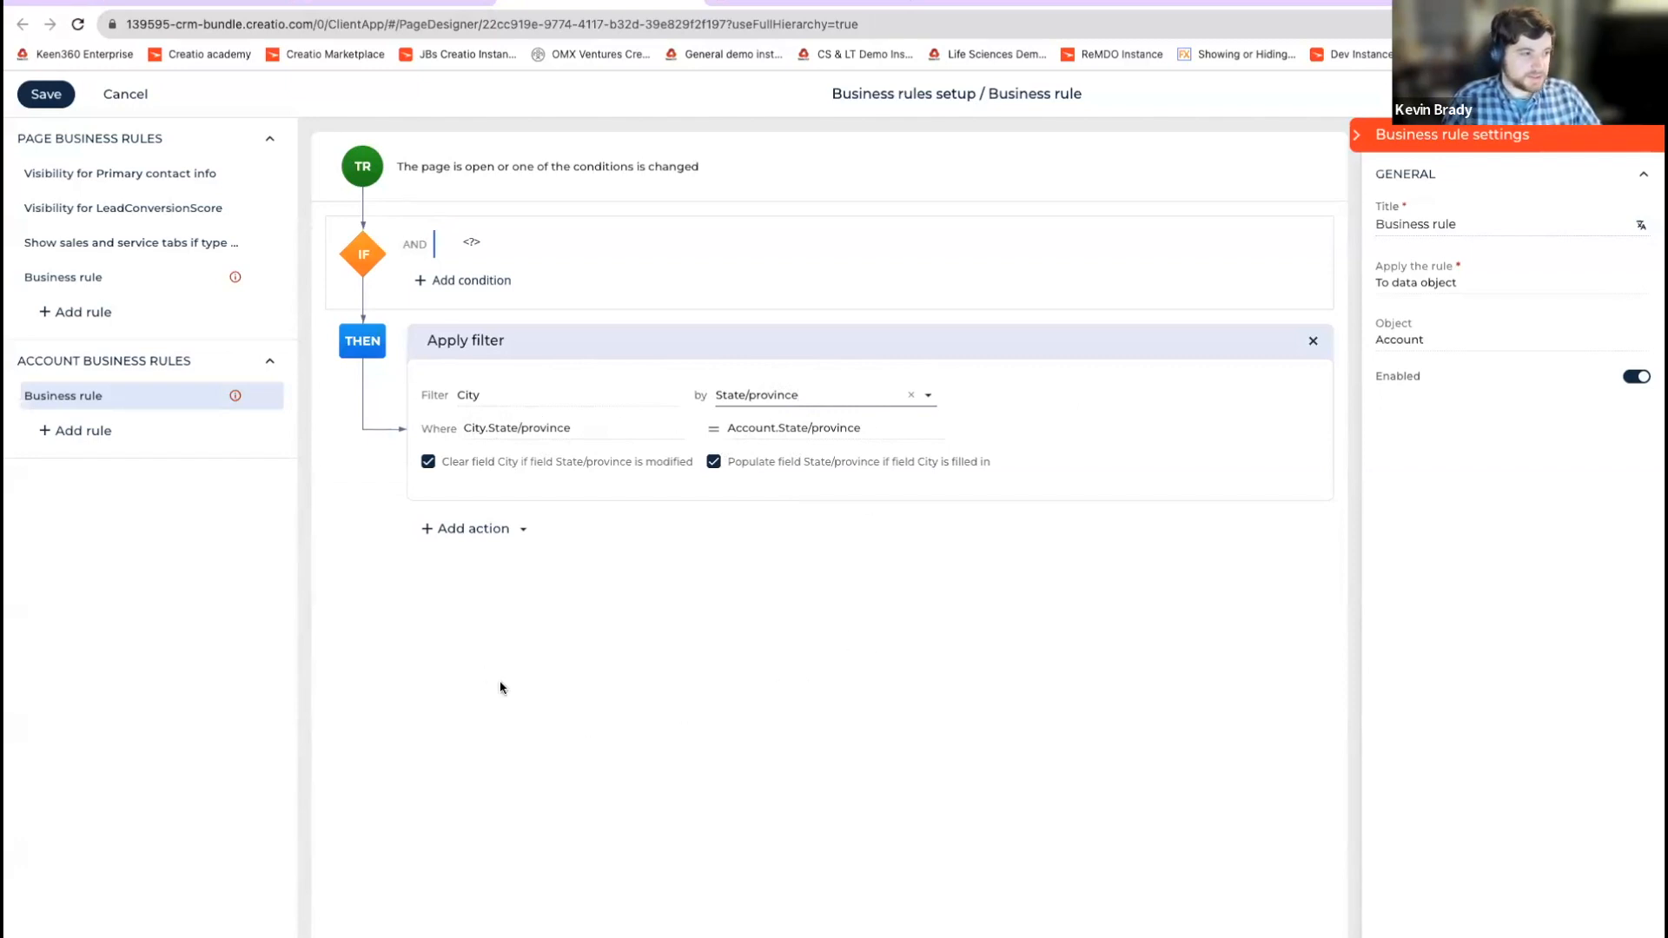
# Step: Add an Apply static filter action to the account rule and choose Category as the filtered attribute
pyautogui.click(499, 535)
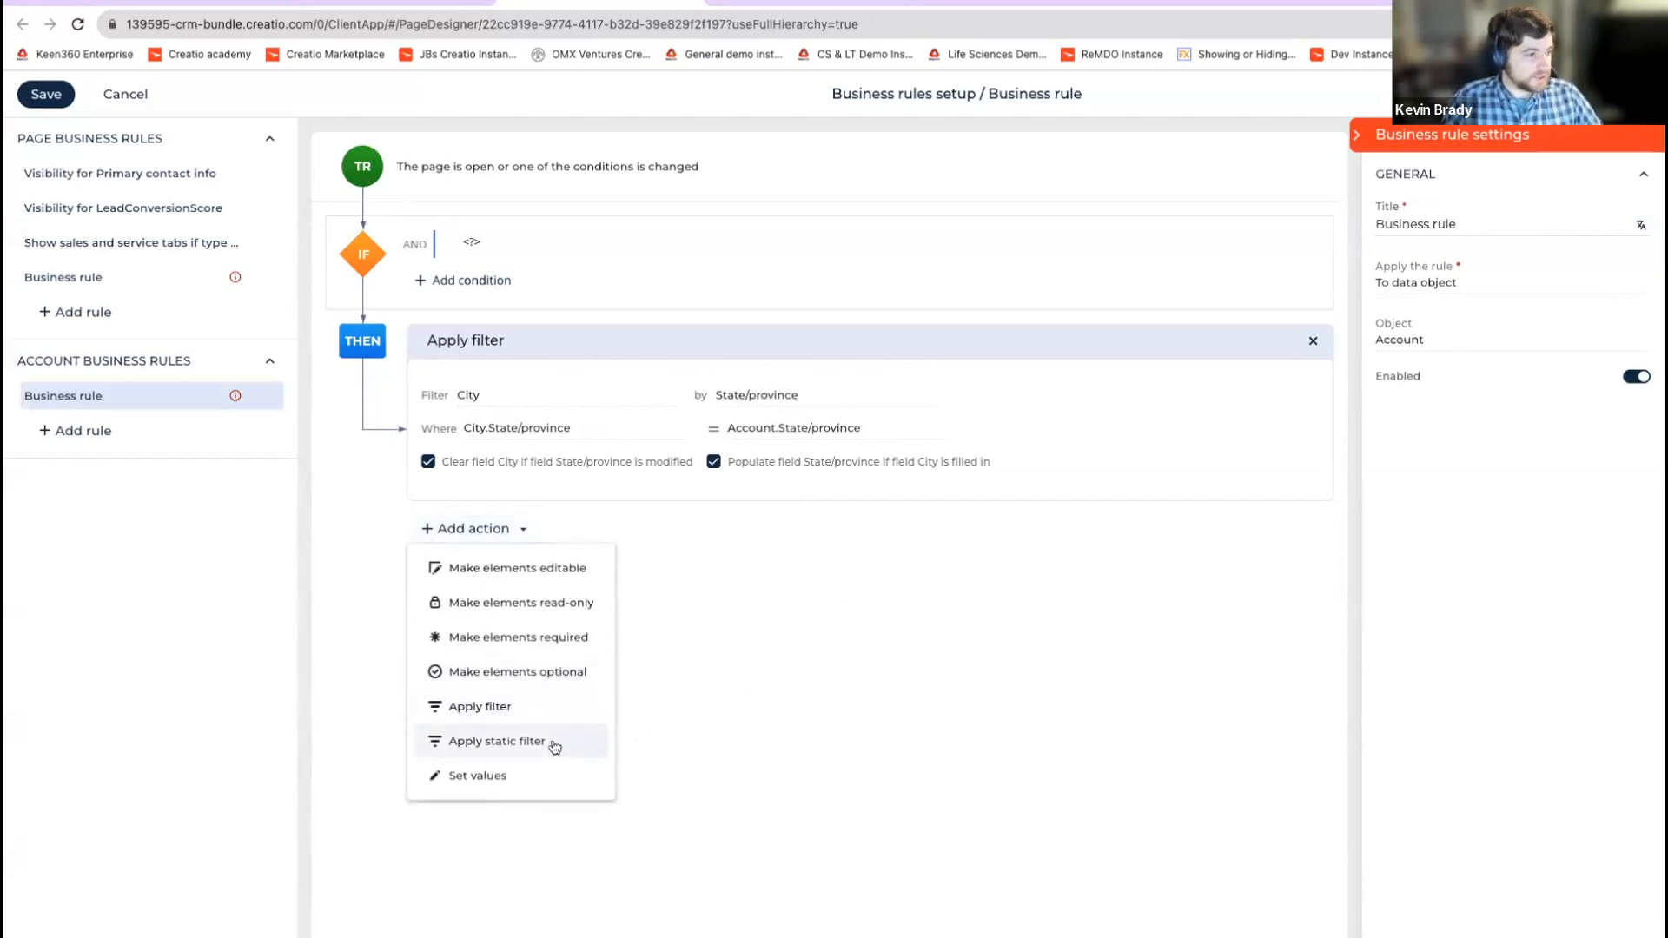
pyautogui.click(554, 744)
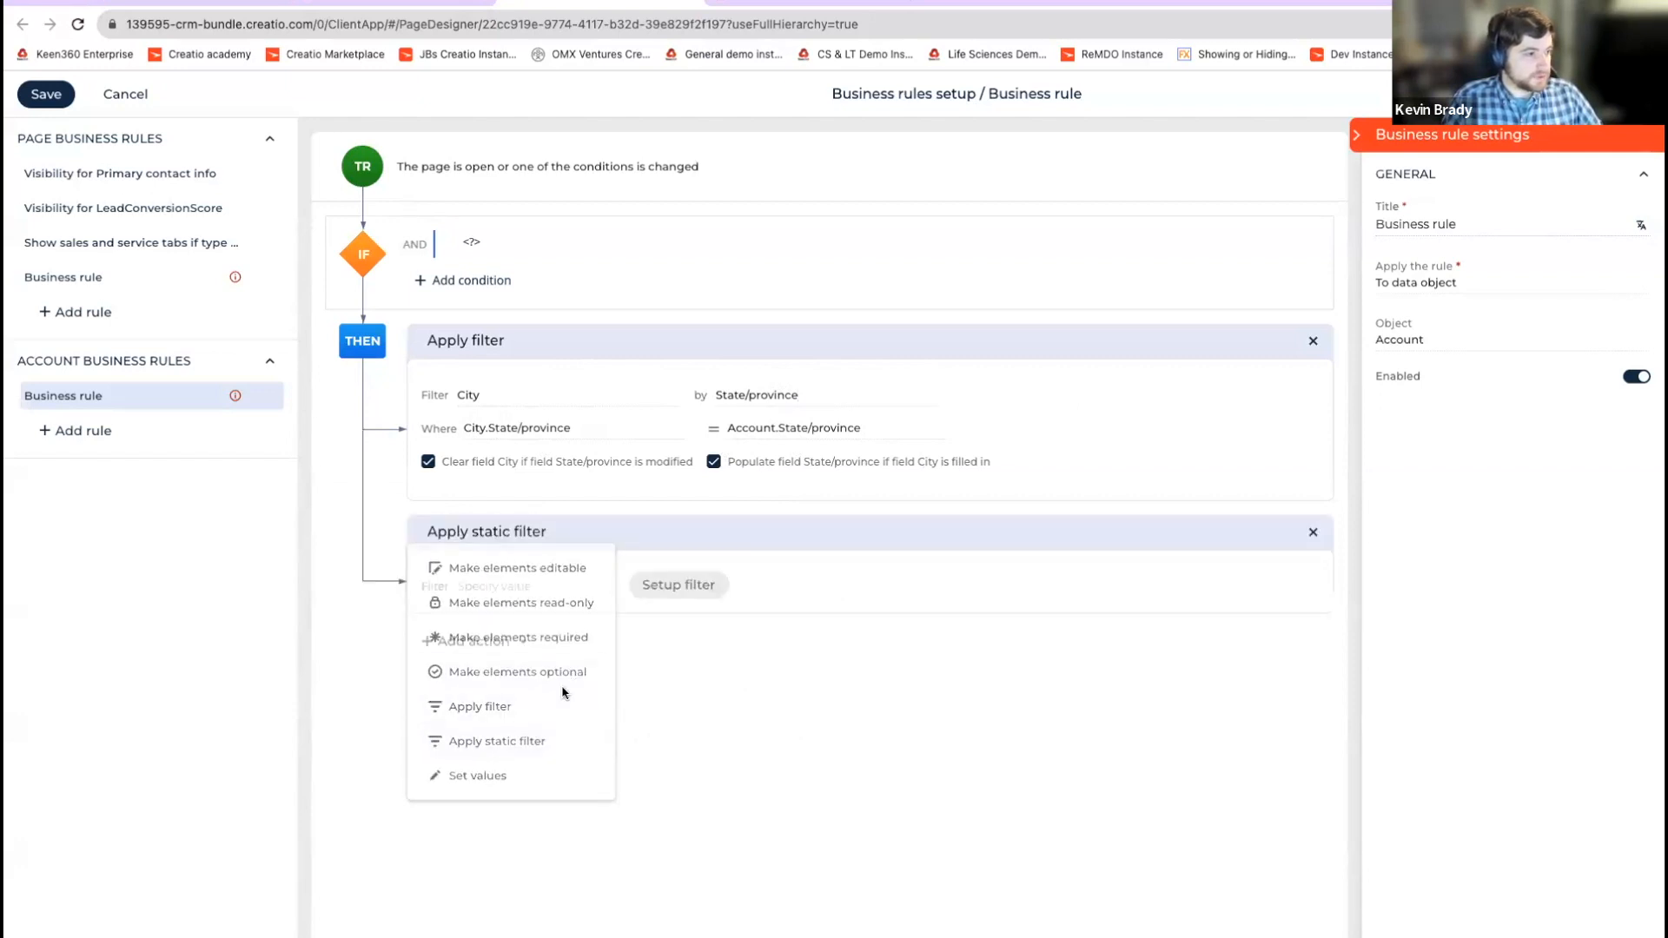
pyautogui.click(546, 587)
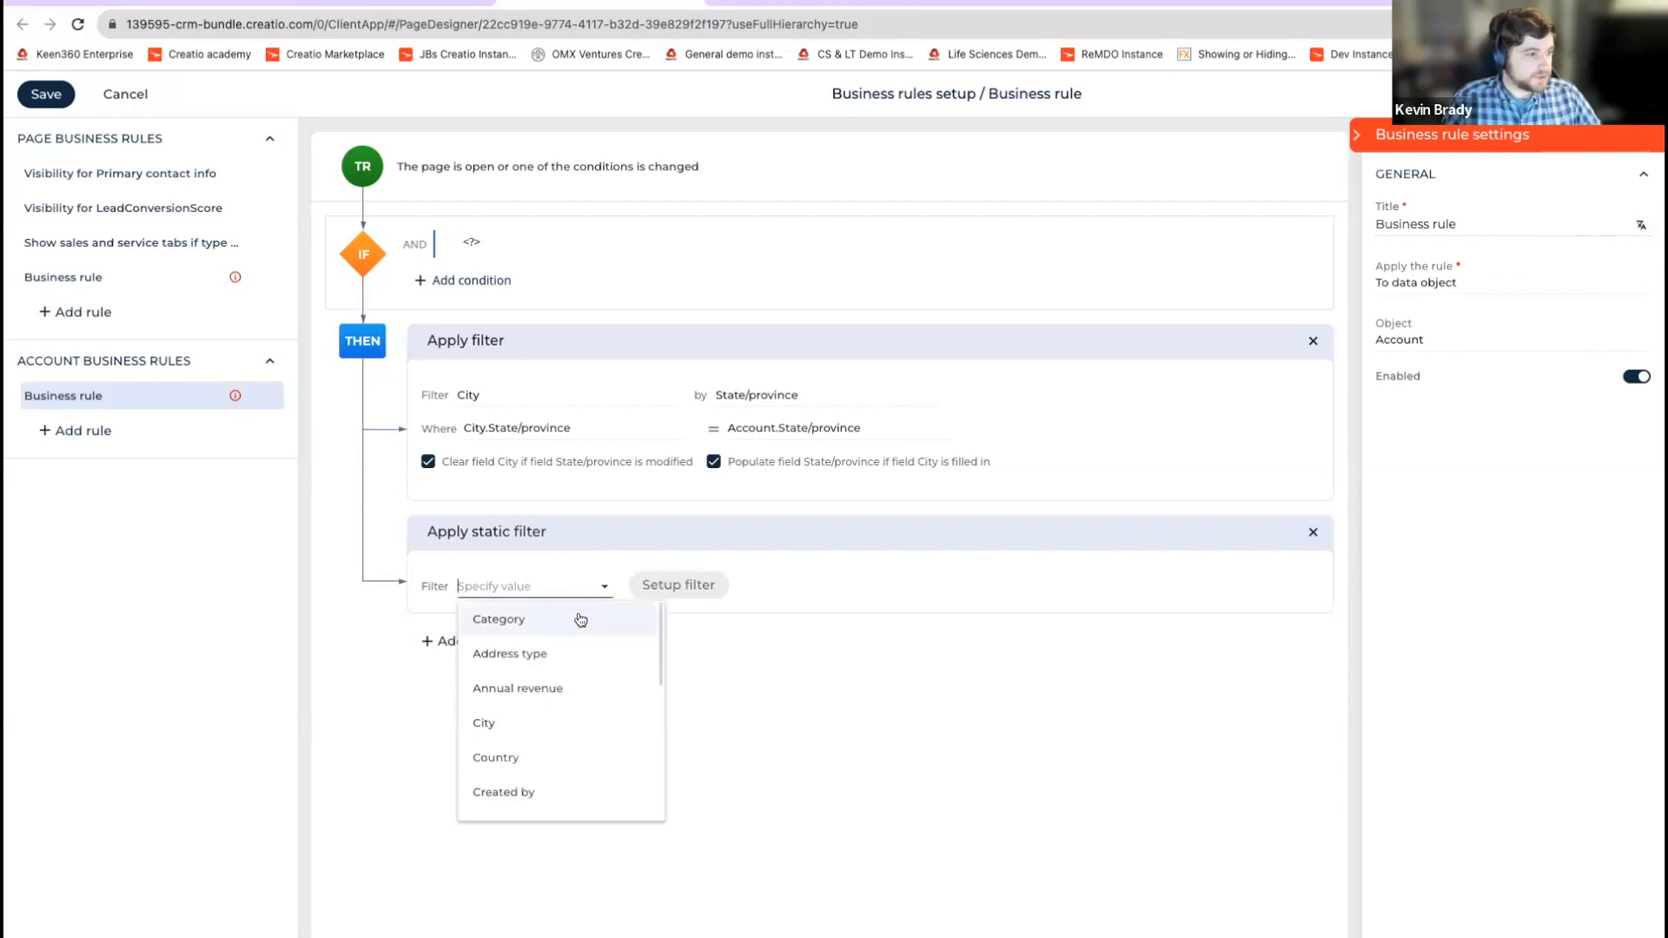
pyautogui.click(575, 621)
# Step: View the filter setup for the Category static filter and close it without adding conditions
pyautogui.click(678, 585)
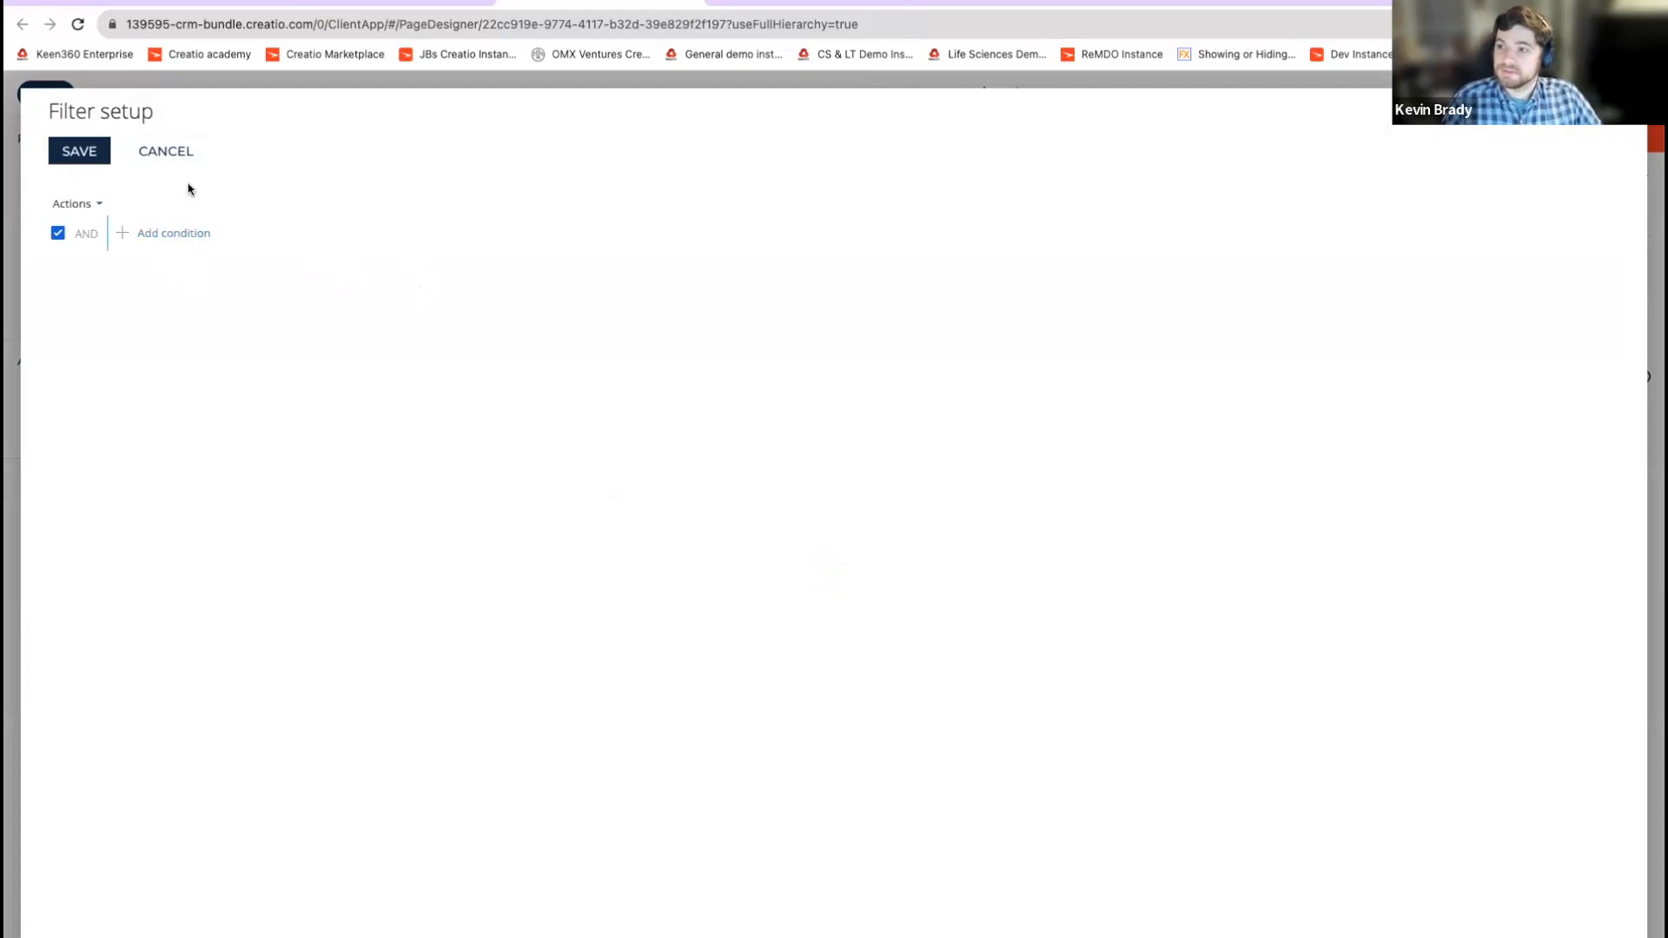
pyautogui.click(168, 152)
pyautogui.click(532, 583)
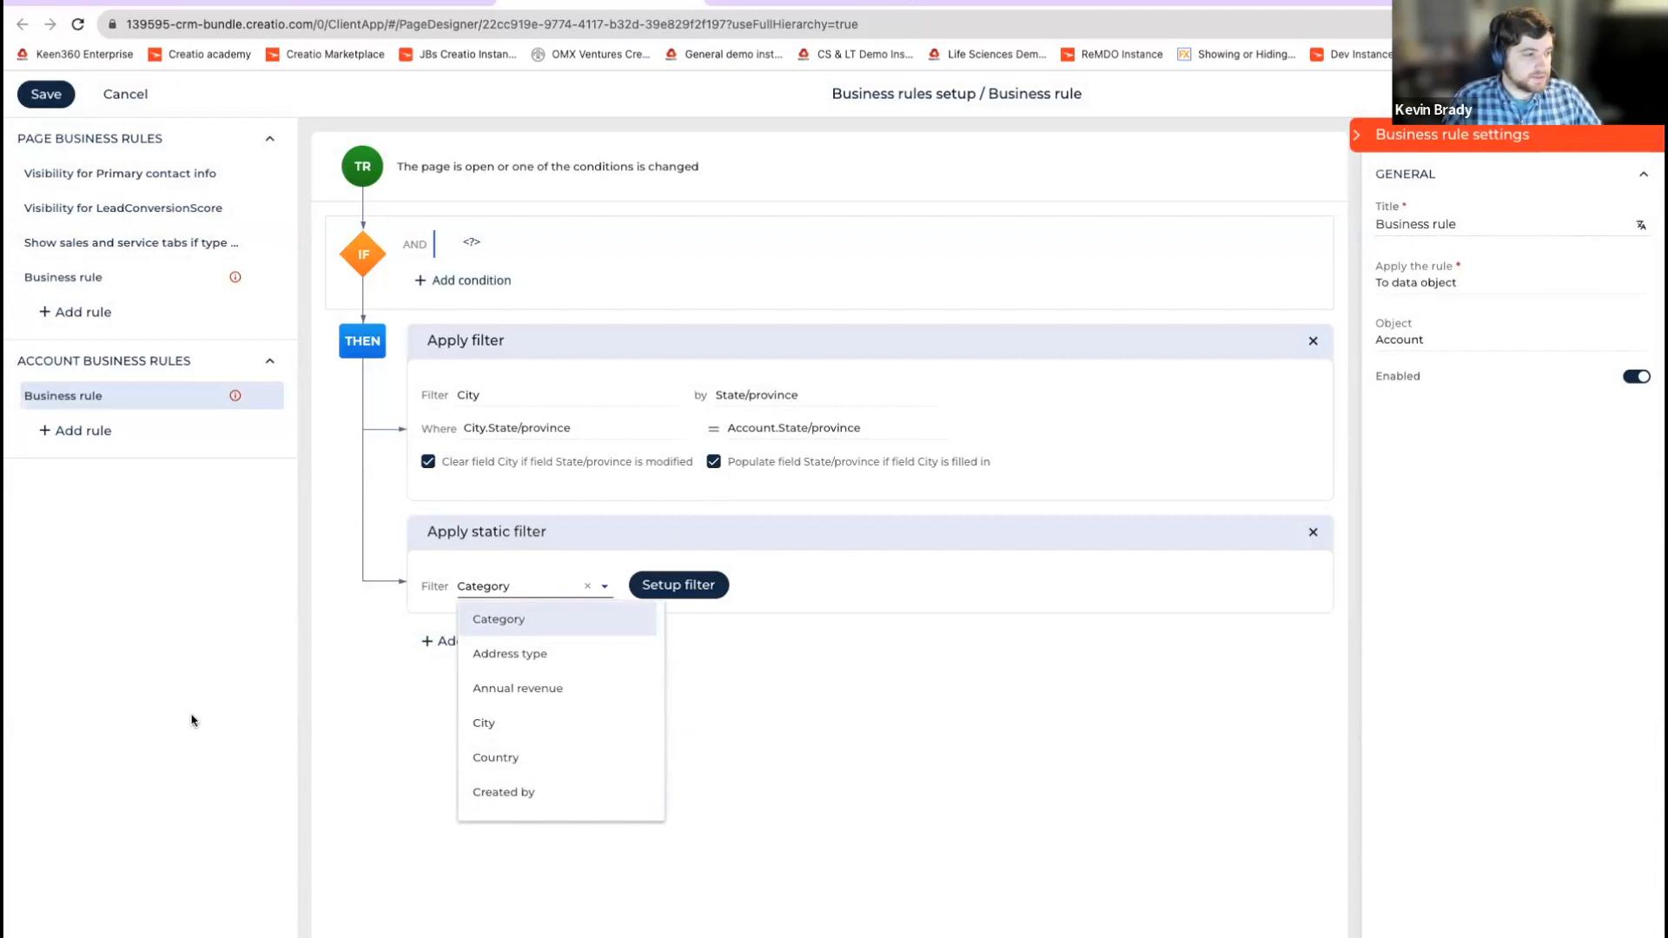
pyautogui.click(335, 787)
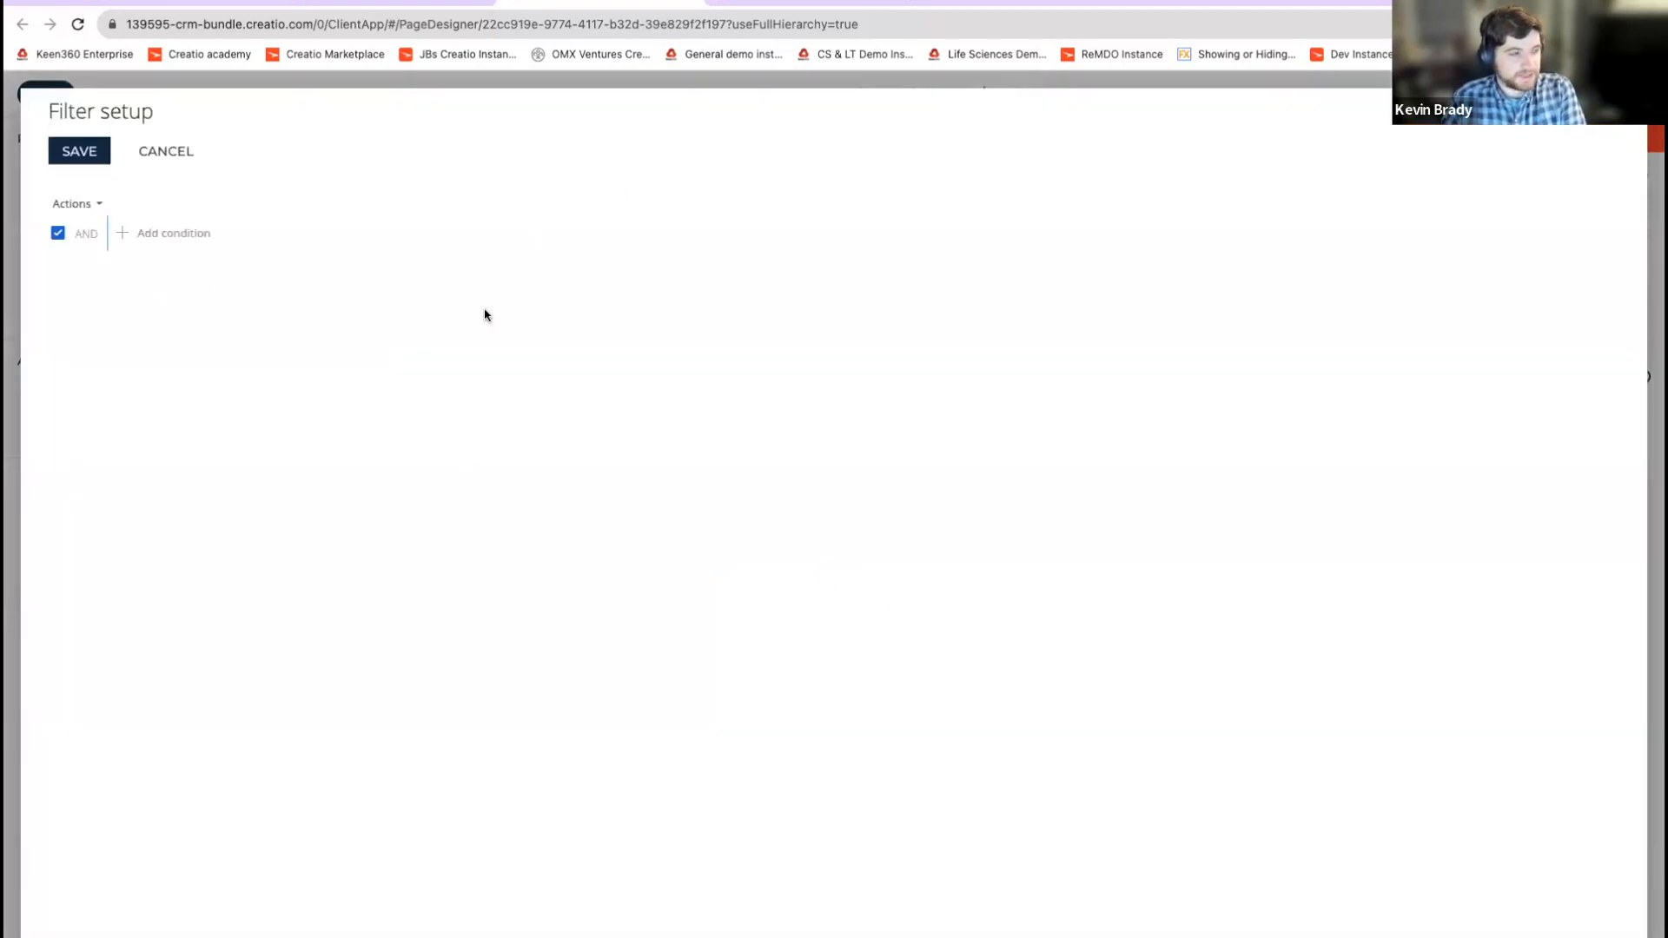
pyautogui.click(178, 155)
# Step: Add a Set values action to the account rule with the Category lookup as its element
pyautogui.click(474, 641)
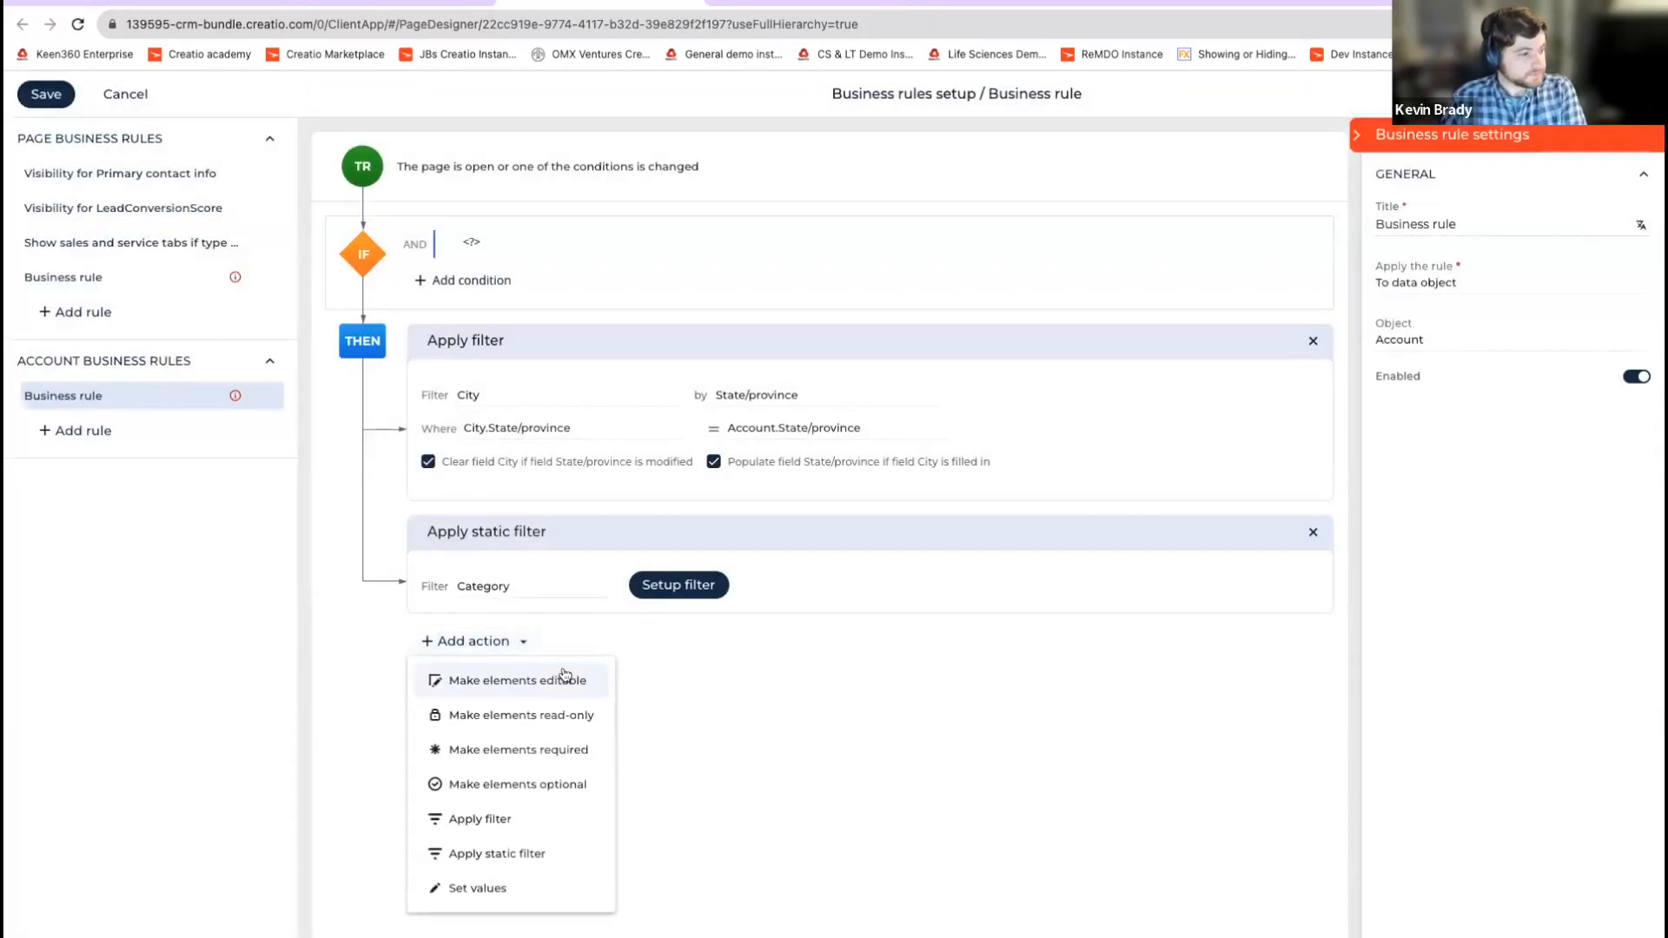
pyautogui.click(541, 890)
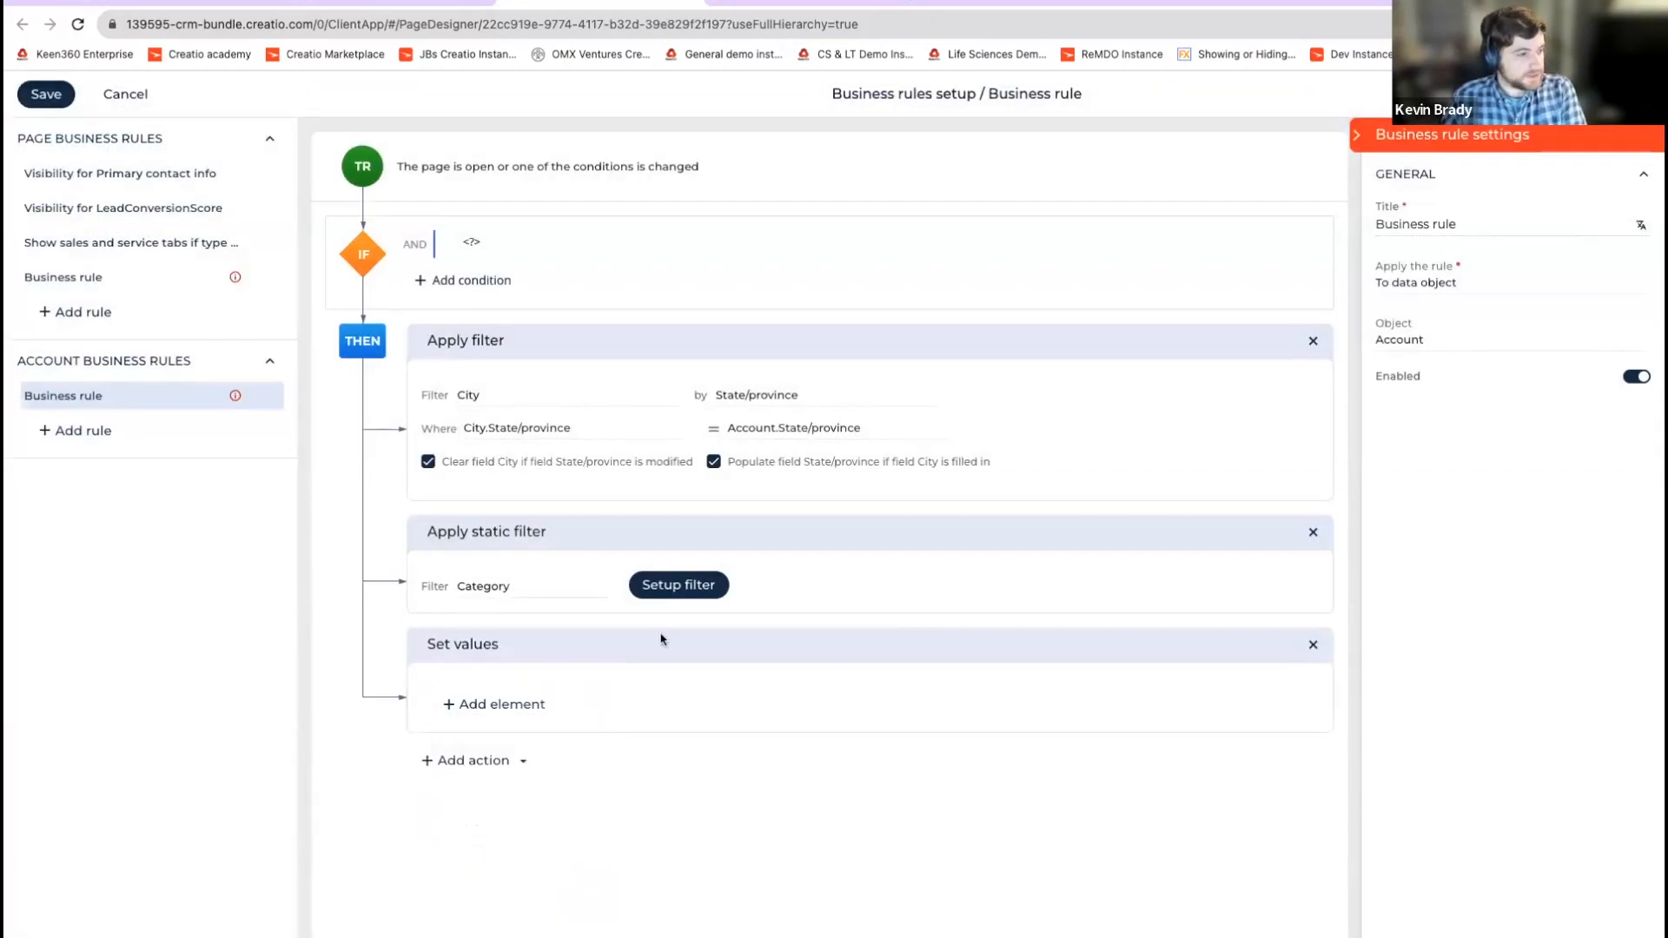
pyautogui.click(510, 708)
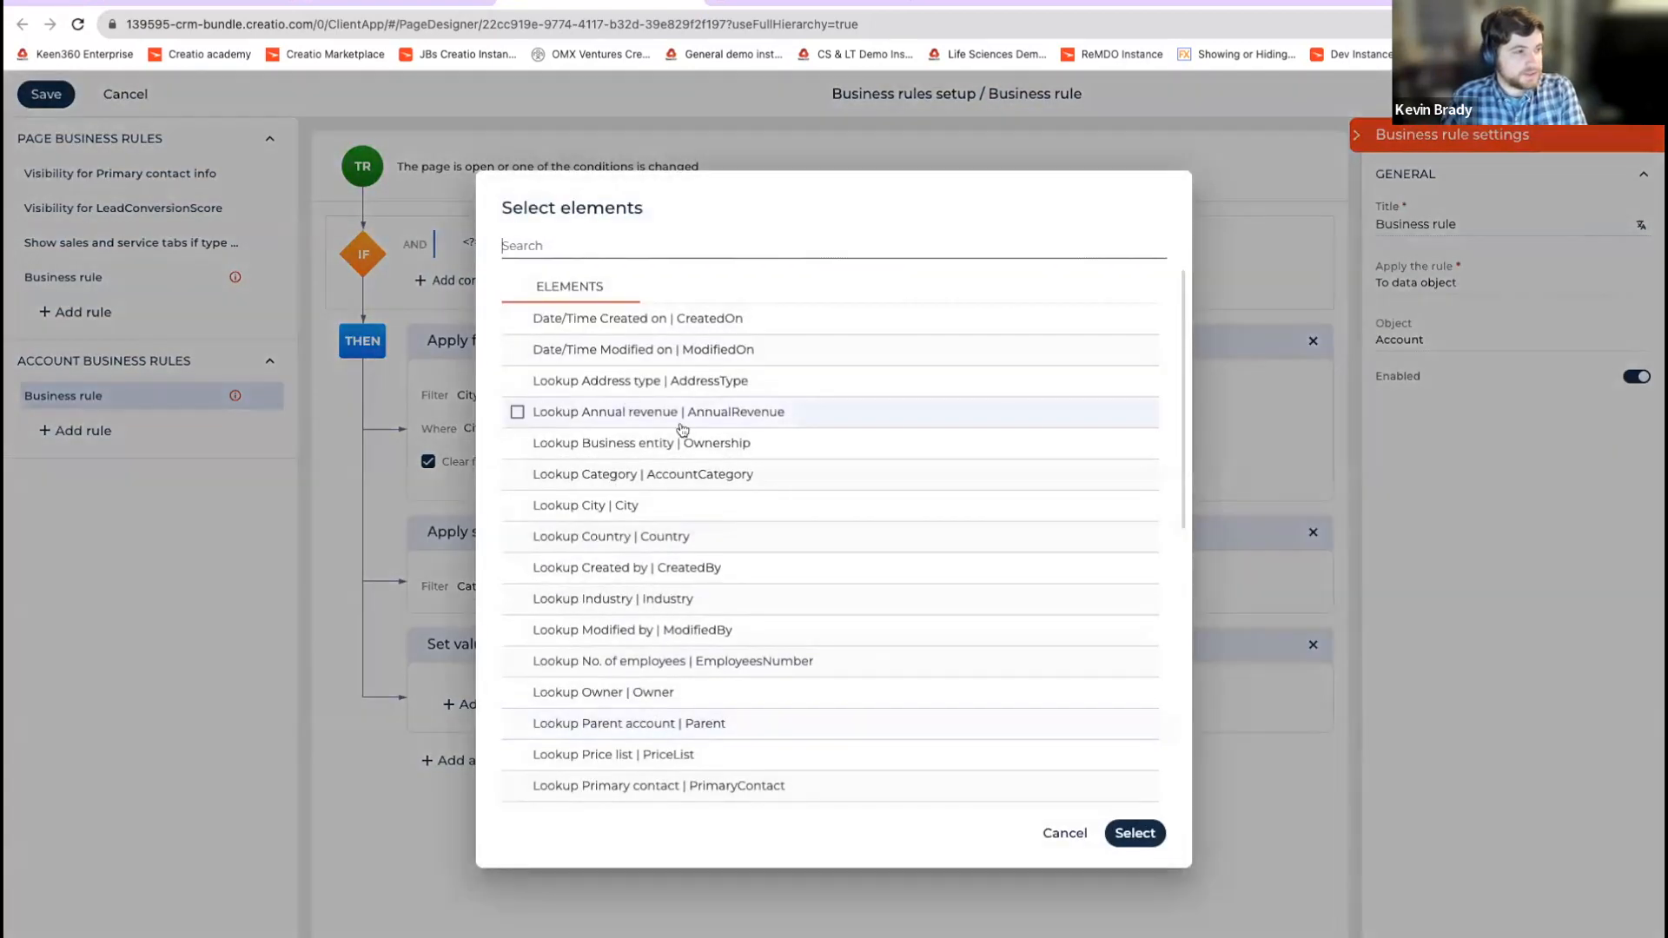
pyautogui.click(637, 477)
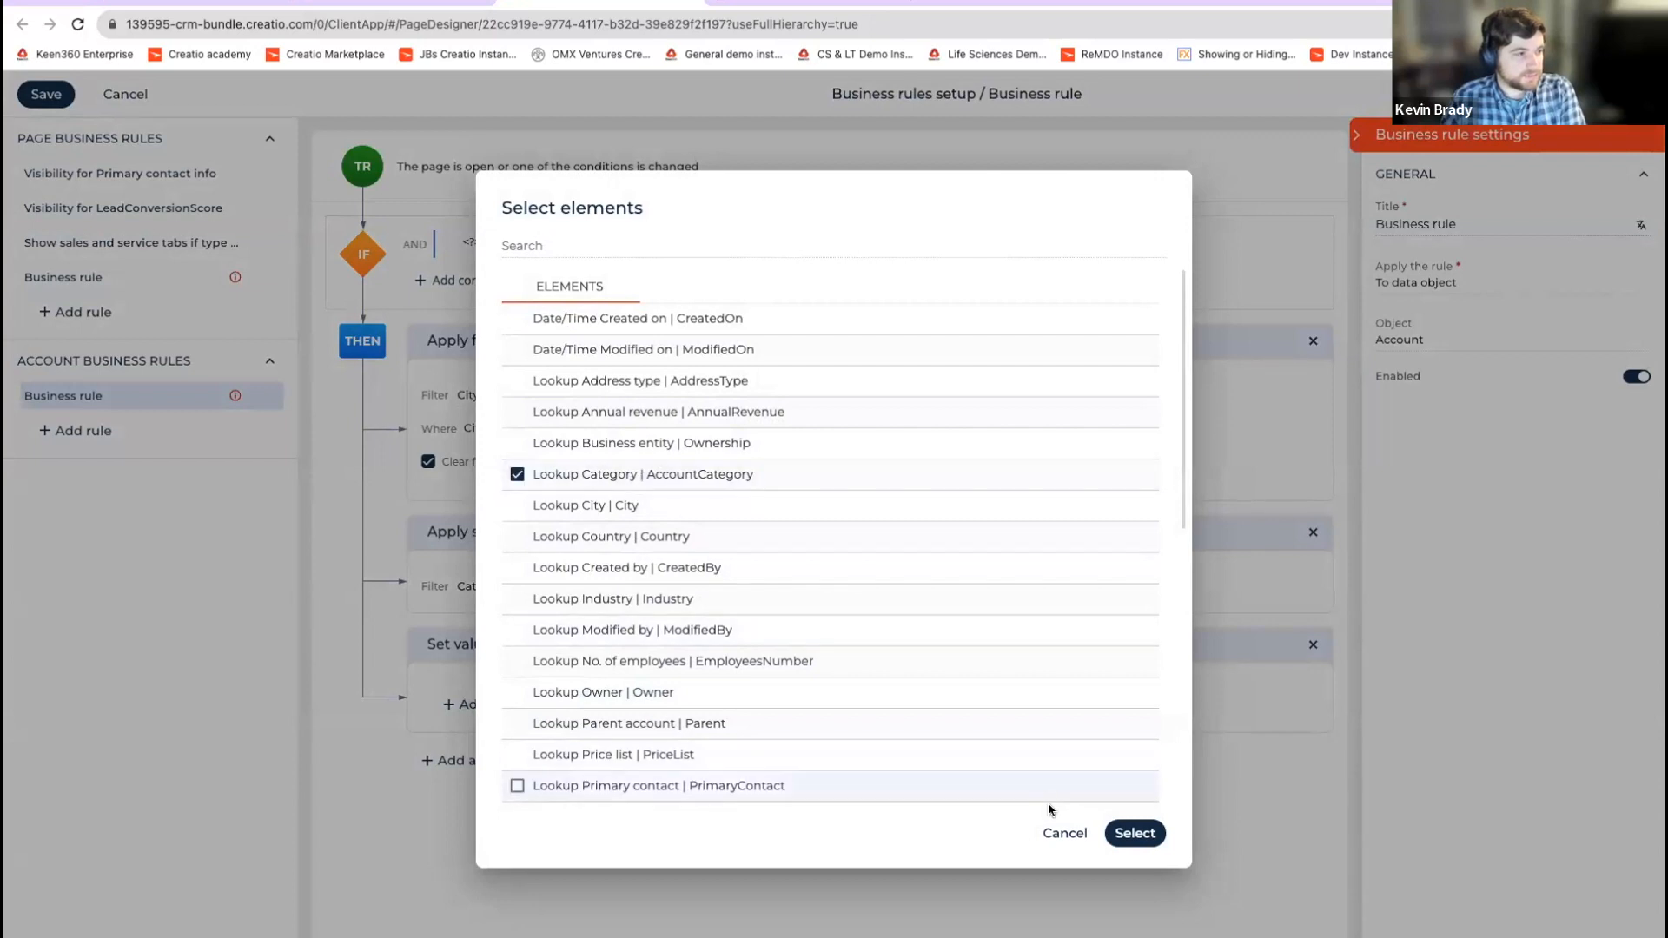
pyautogui.click(1132, 833)
# Step: Assign the constant value B to Category in the Set values action
pyautogui.click(645, 698)
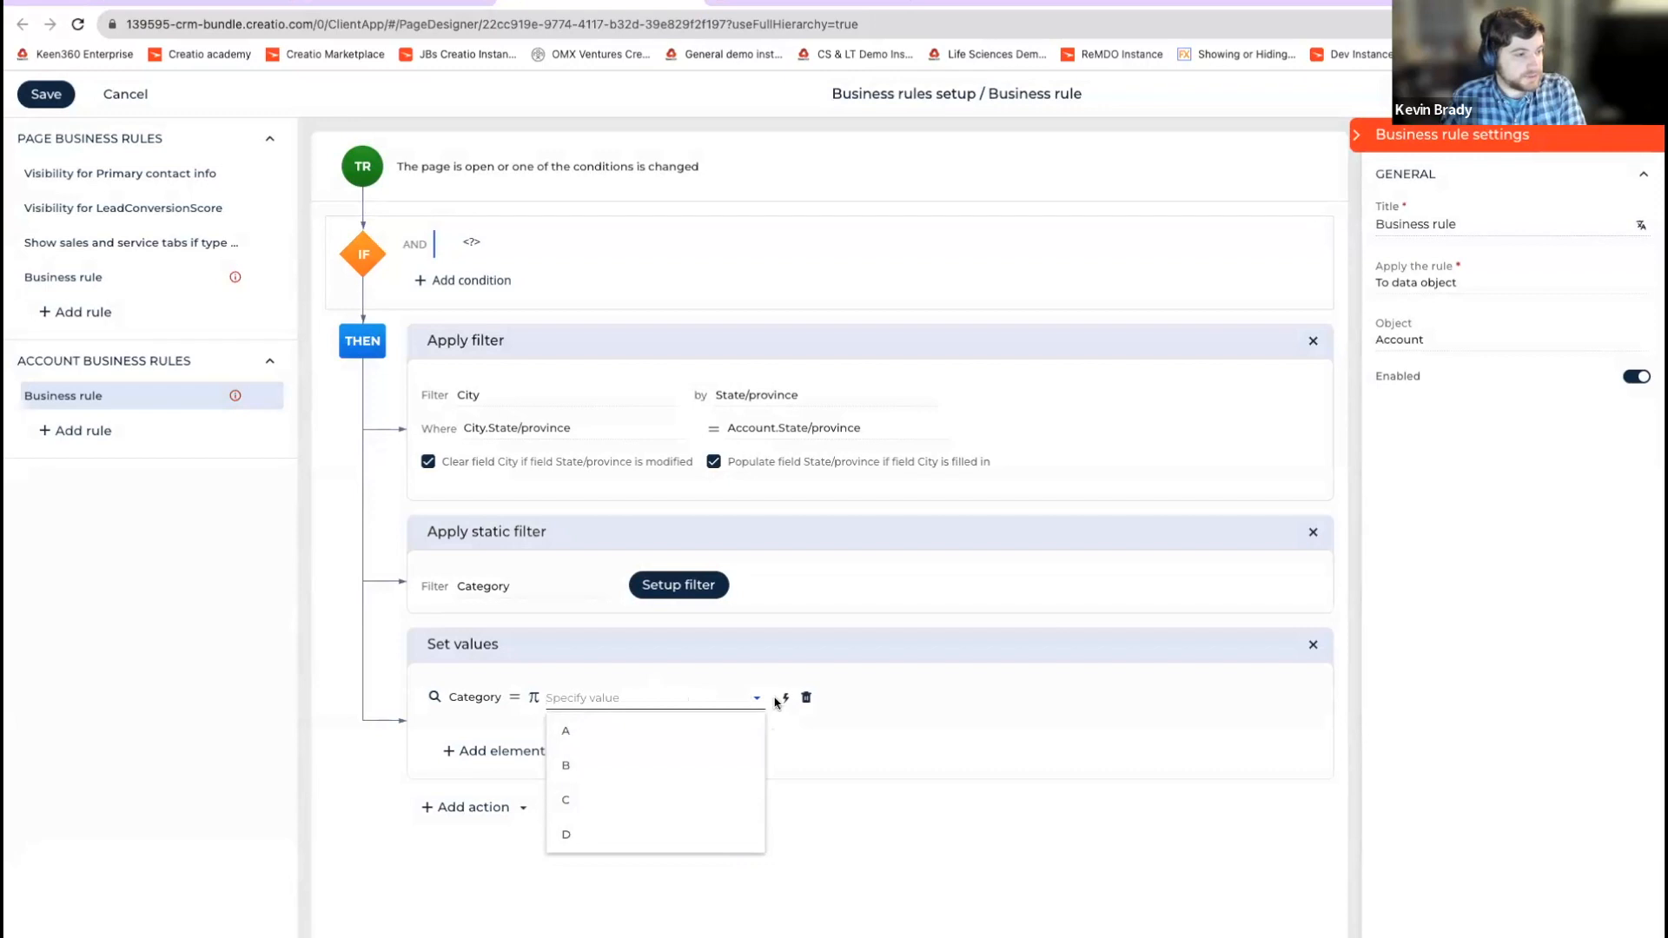
pyautogui.click(785, 698)
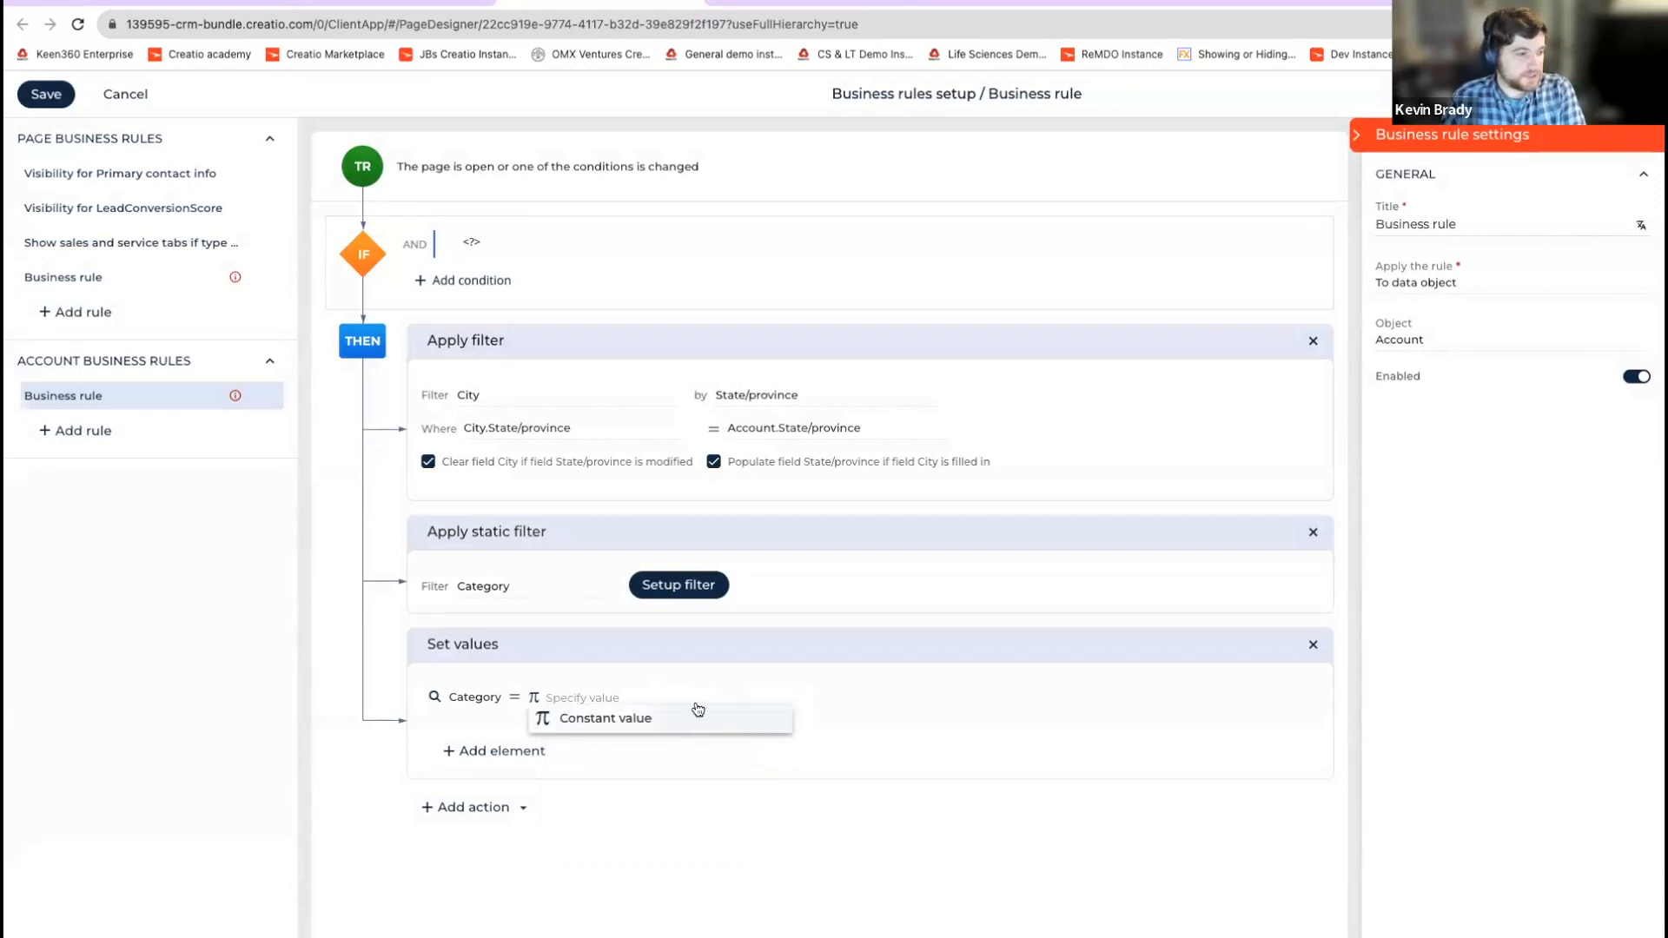
pyautogui.click(608, 718)
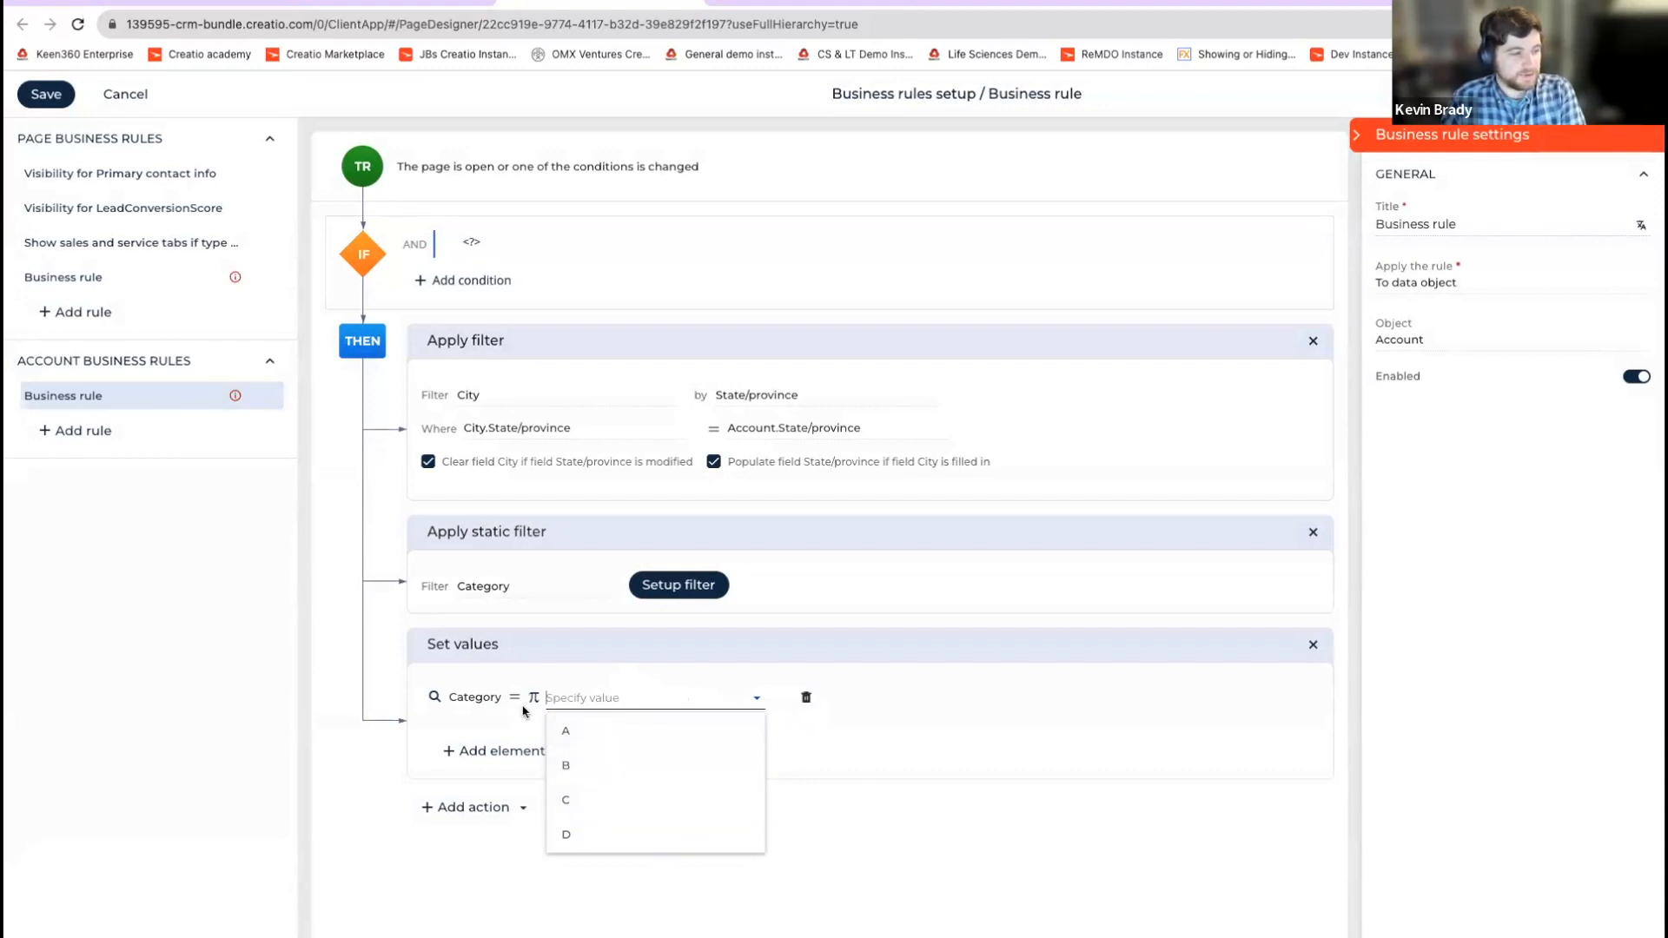
pyautogui.click(615, 695)
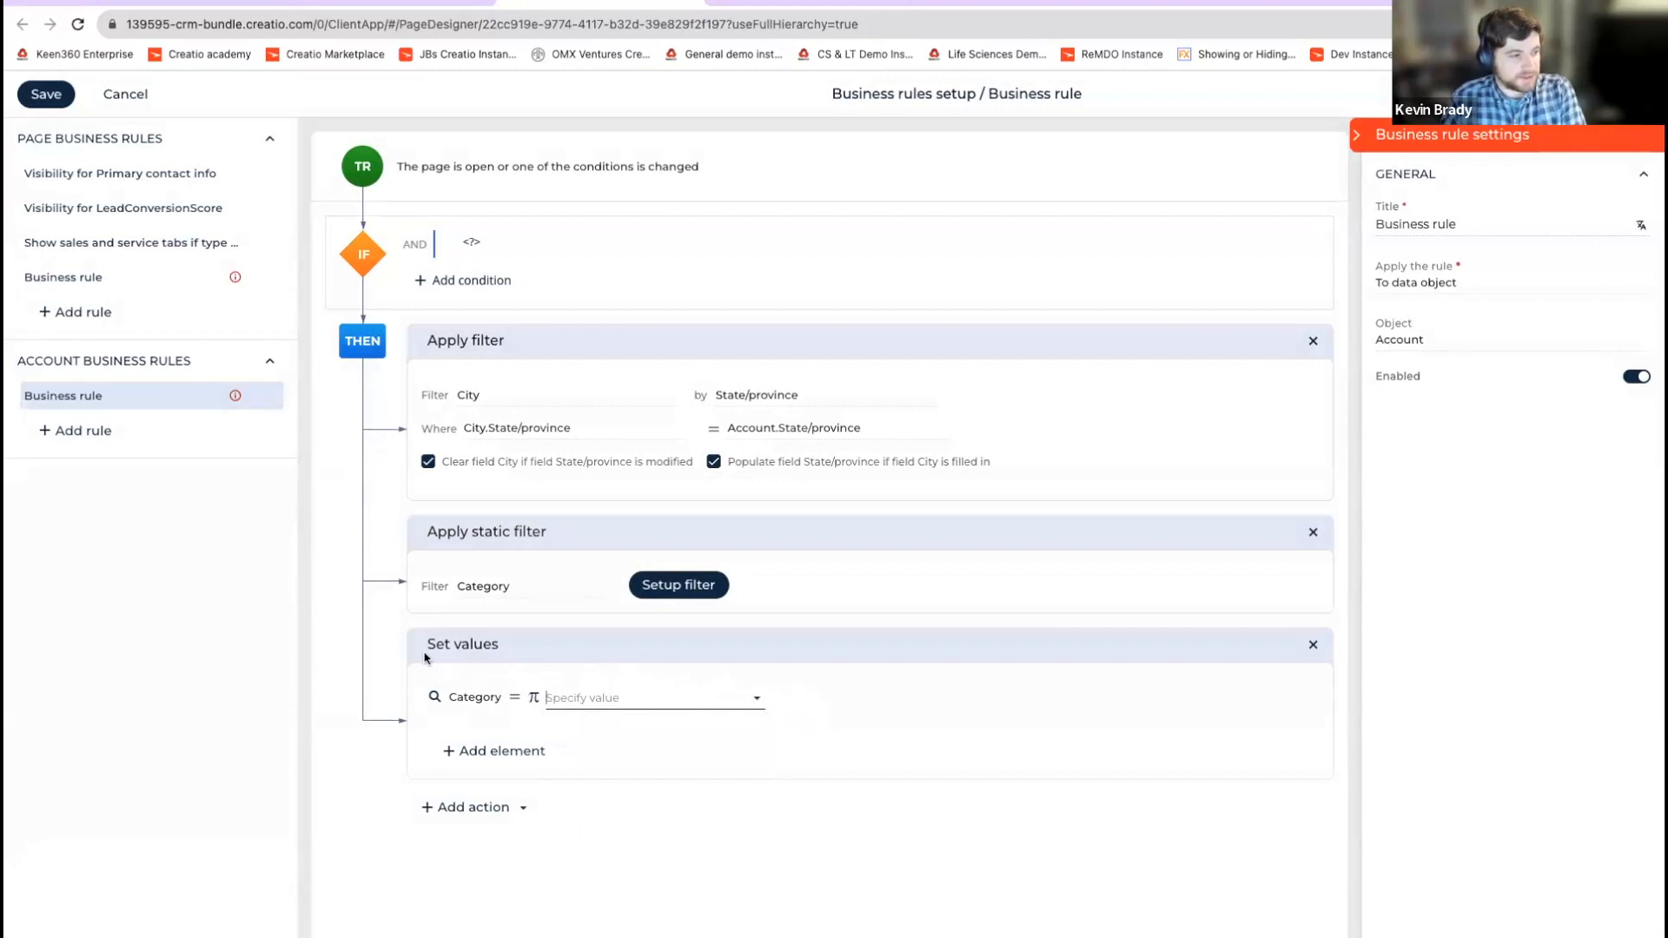
pyautogui.click(605, 695)
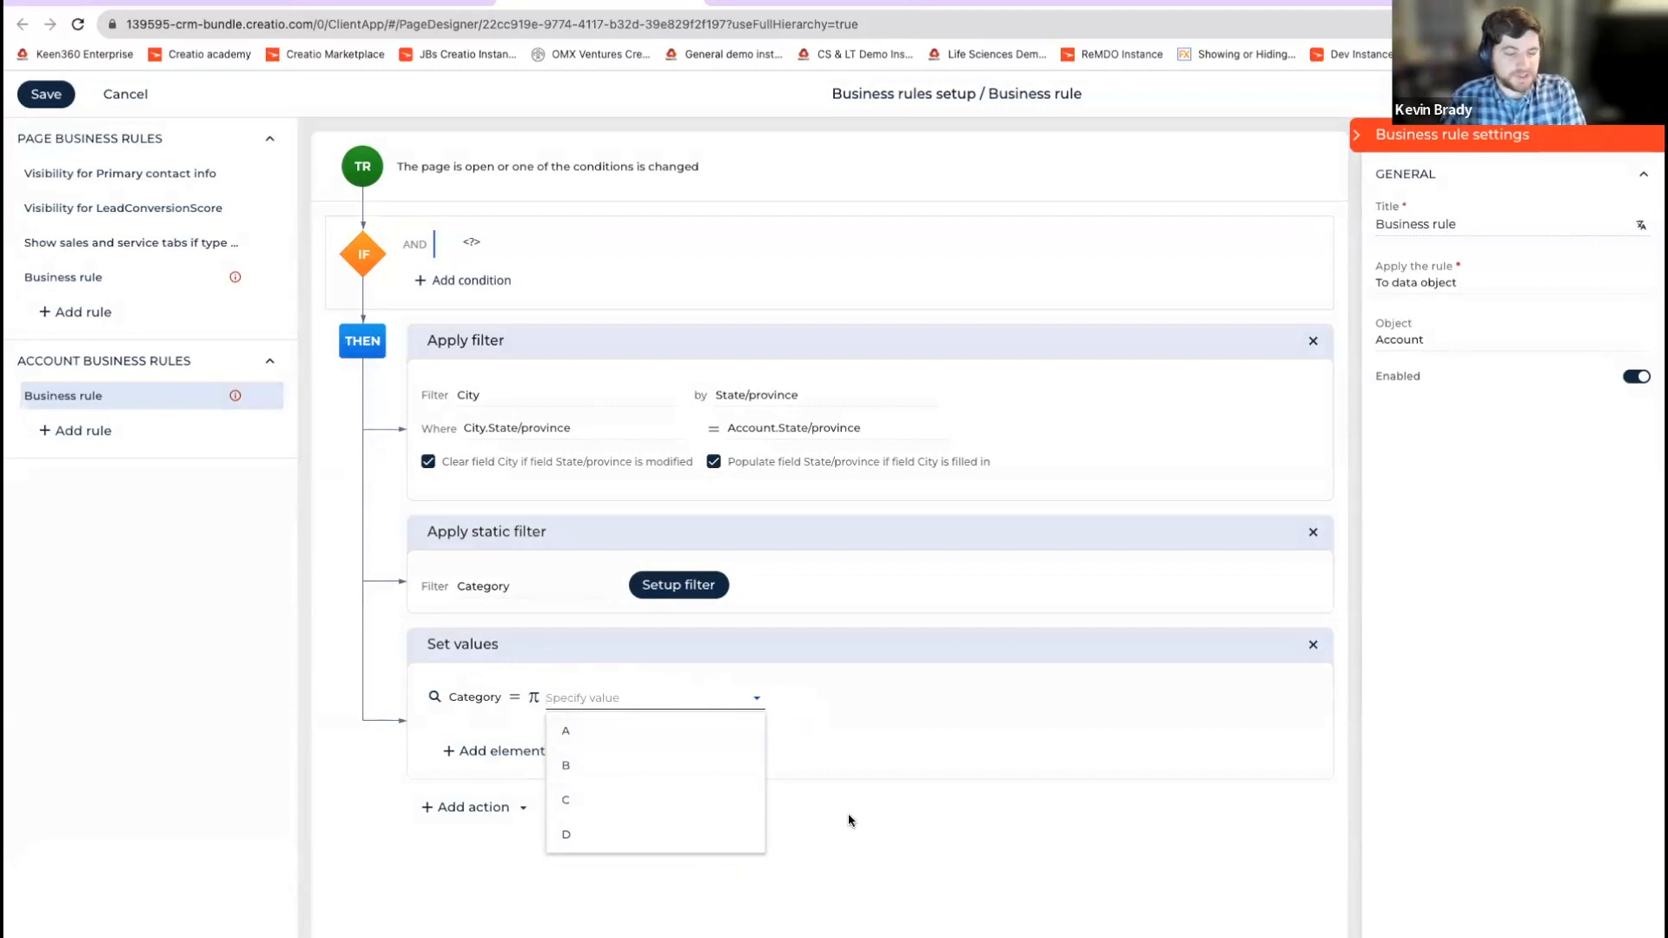
pyautogui.click(613, 765)
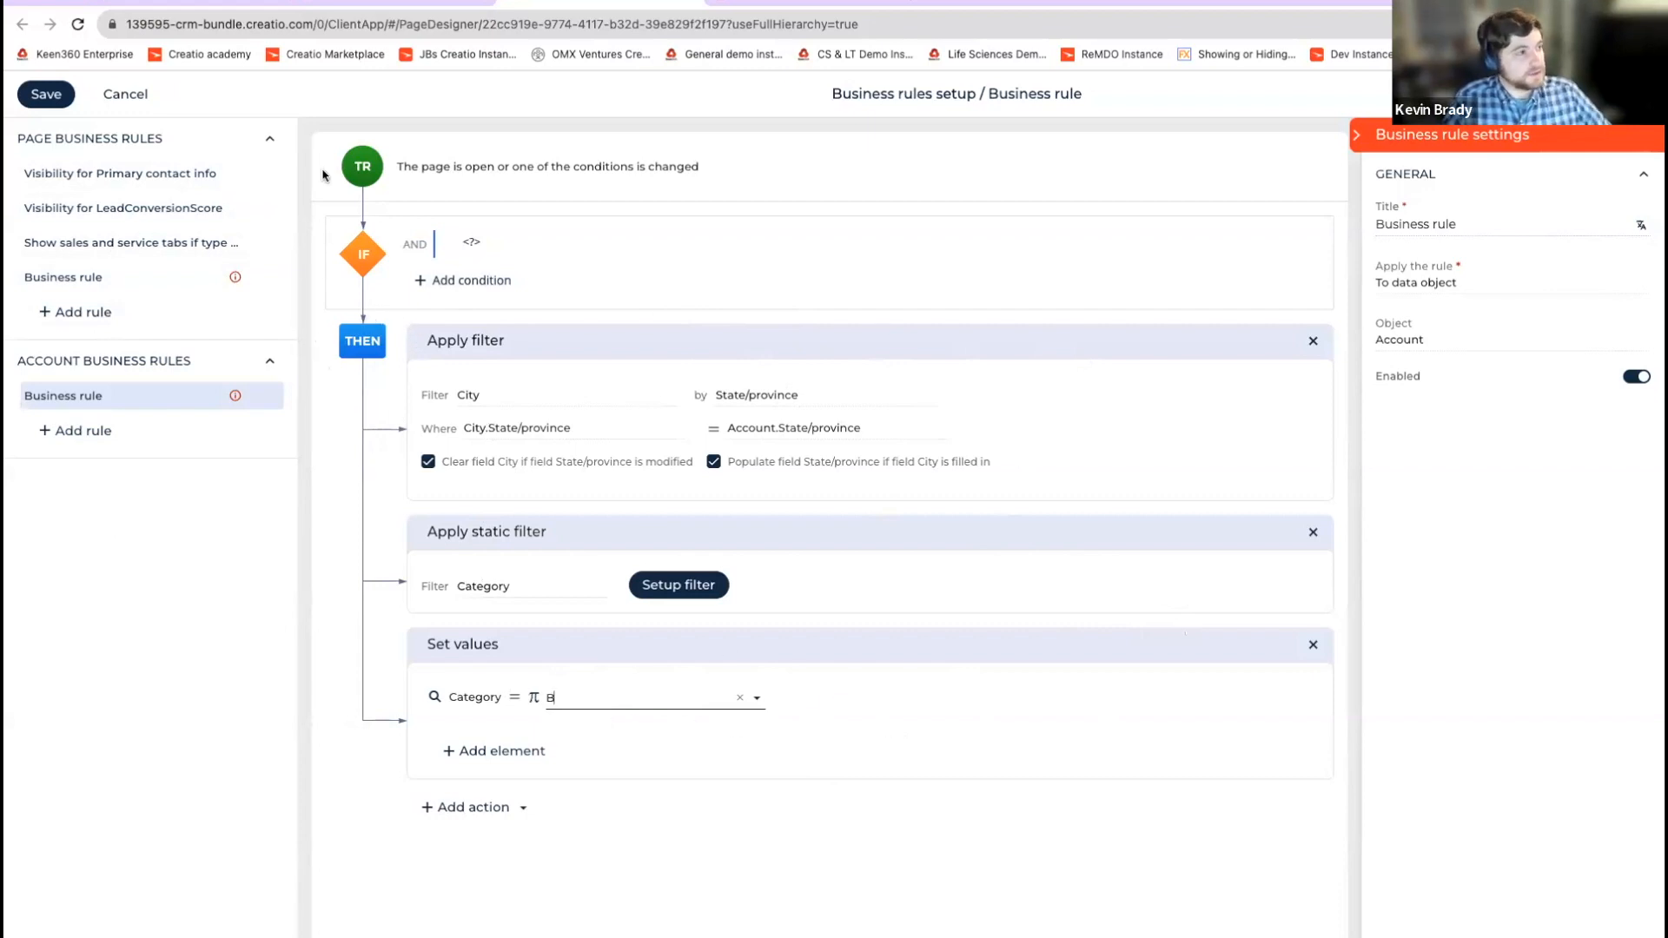
# Step: Switch to the Alpha Business account record and review the options offered for its Type
pyautogui.click(339, 4)
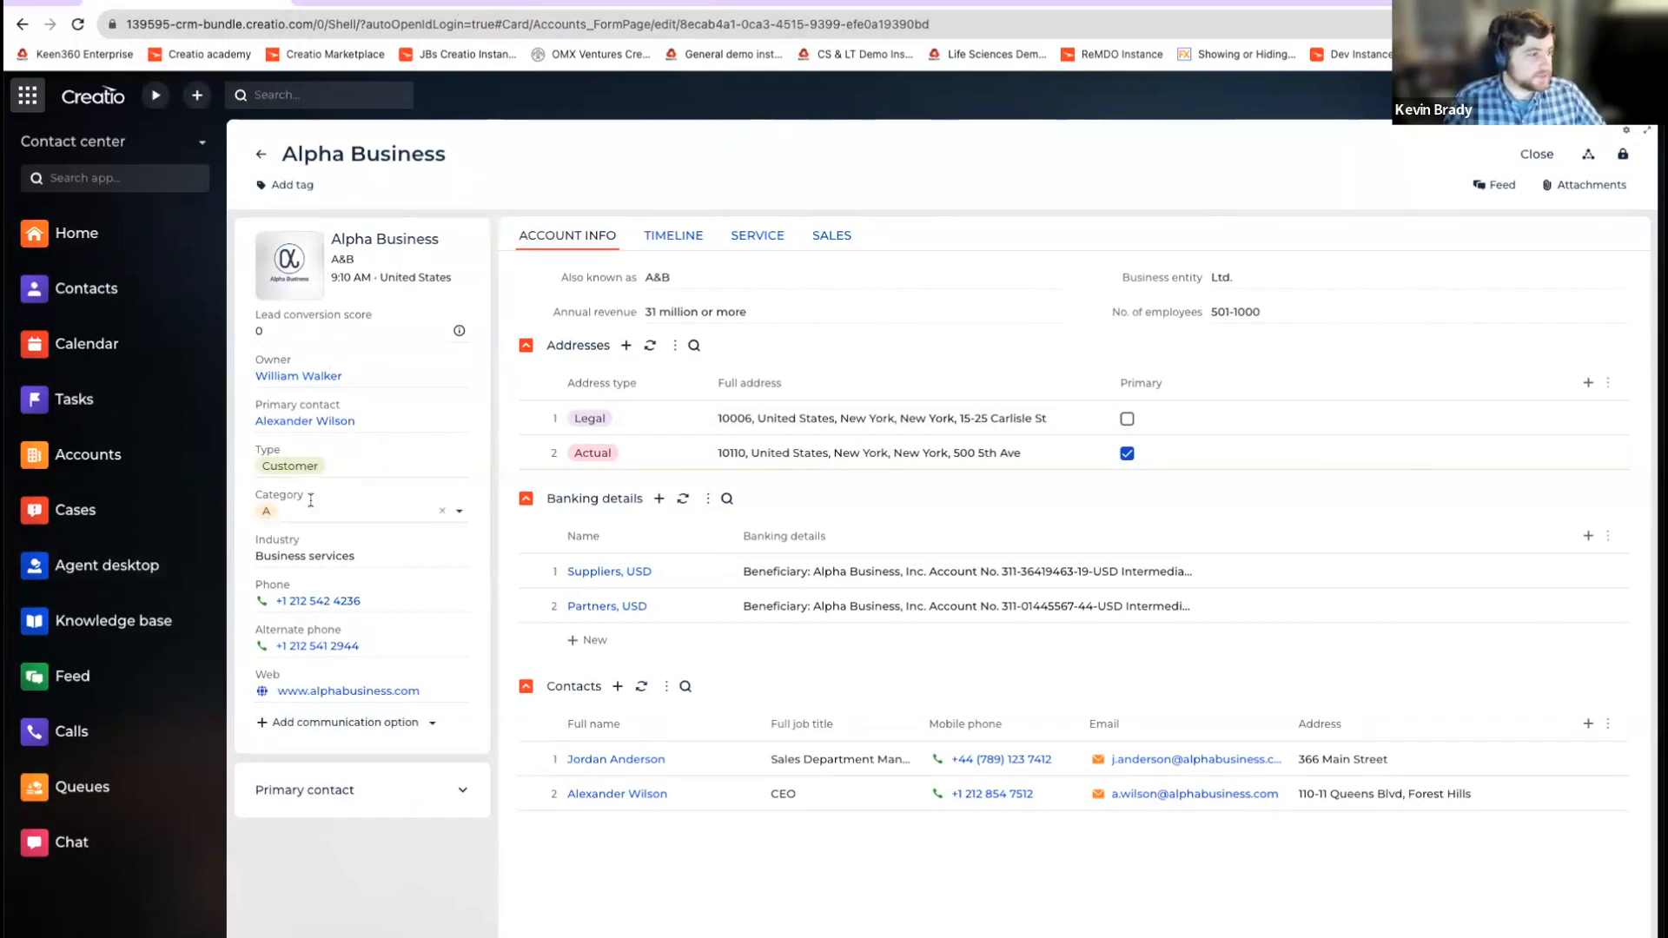
pyautogui.click(356, 466)
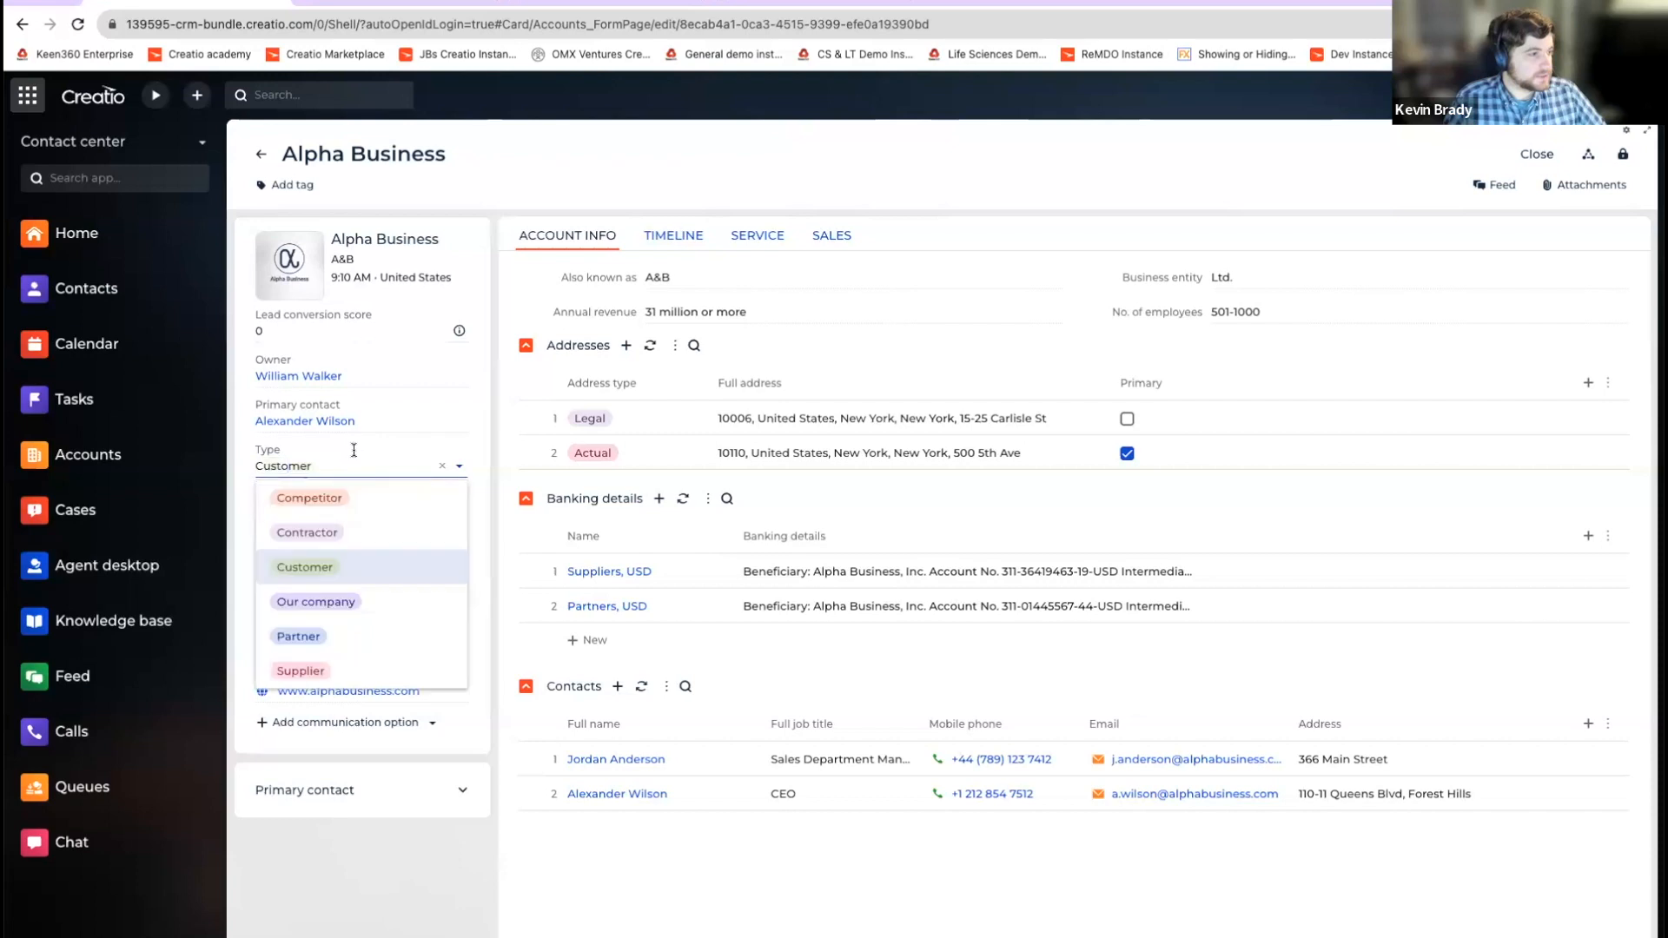
pyautogui.moveTo(363, 466); pyautogui.dragTo(238, 466)
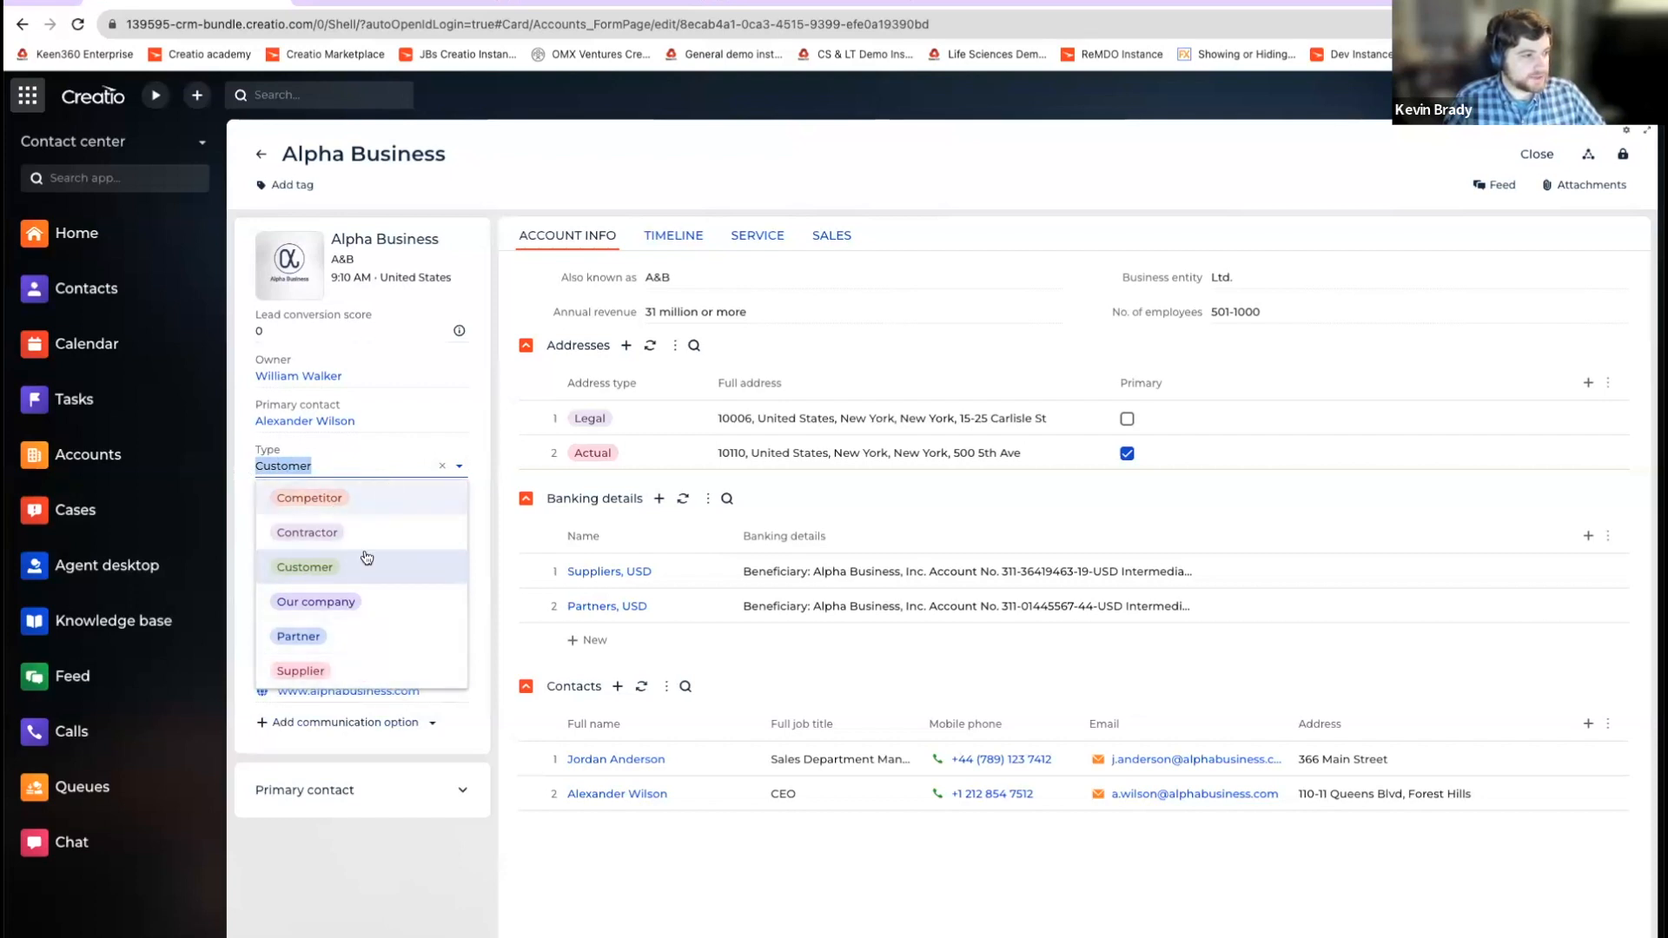
pyautogui.click(501, 419)
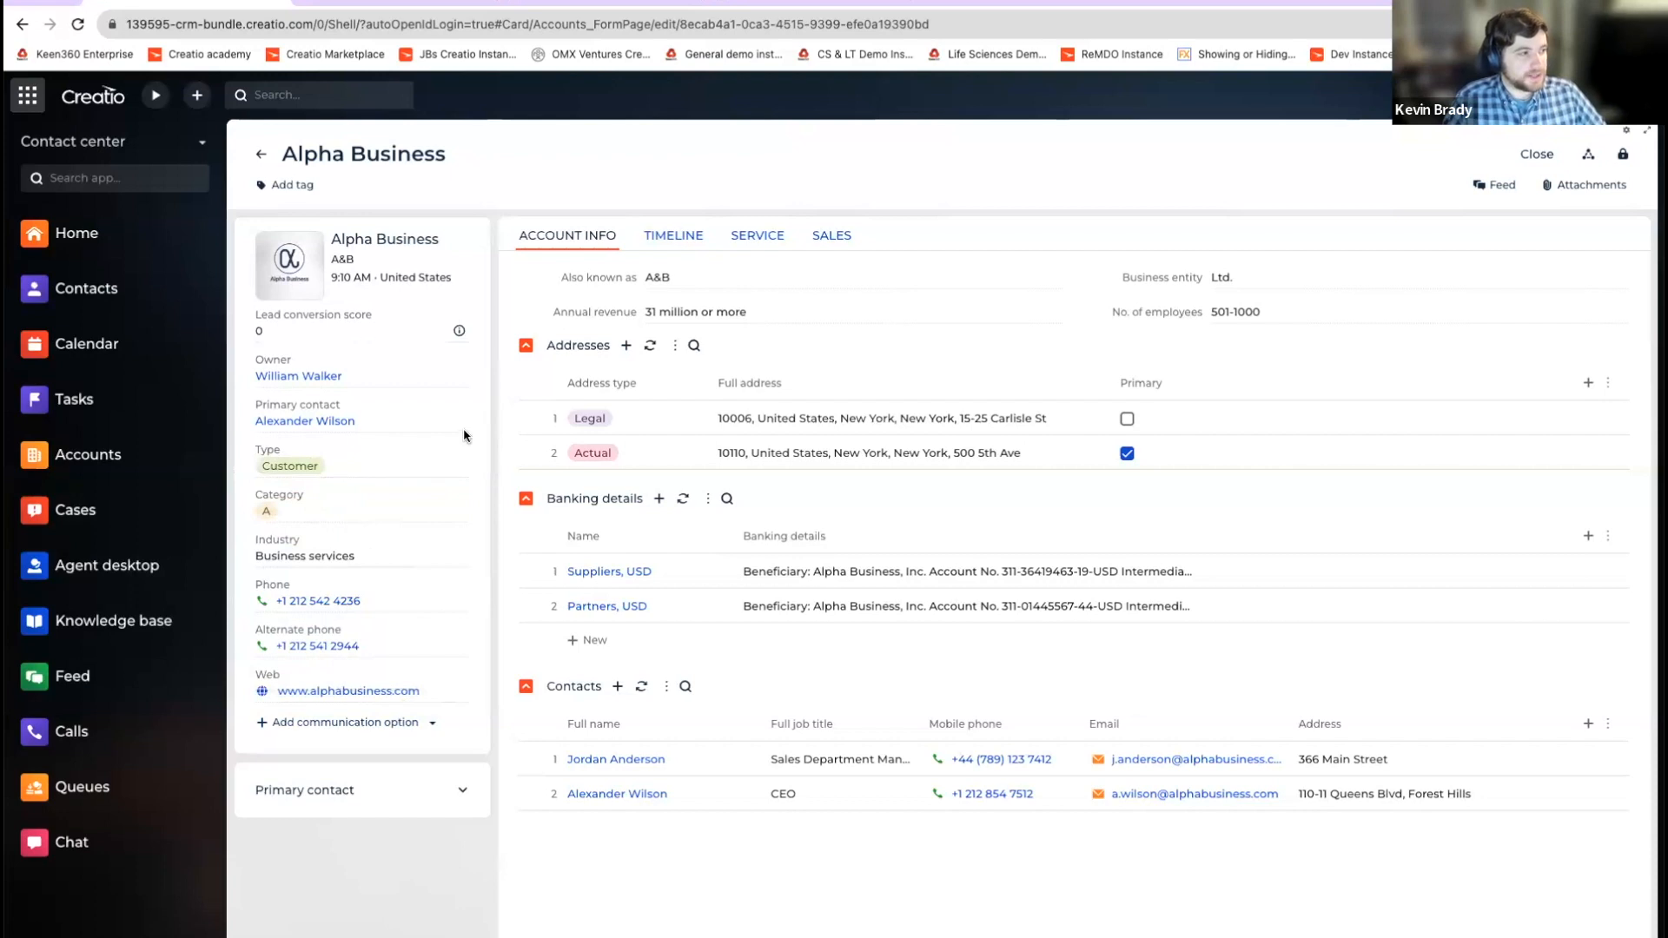
# Step: Return to the Accounts form page designer and add a new dropdown field directly below Type
pyautogui.click(403, 2)
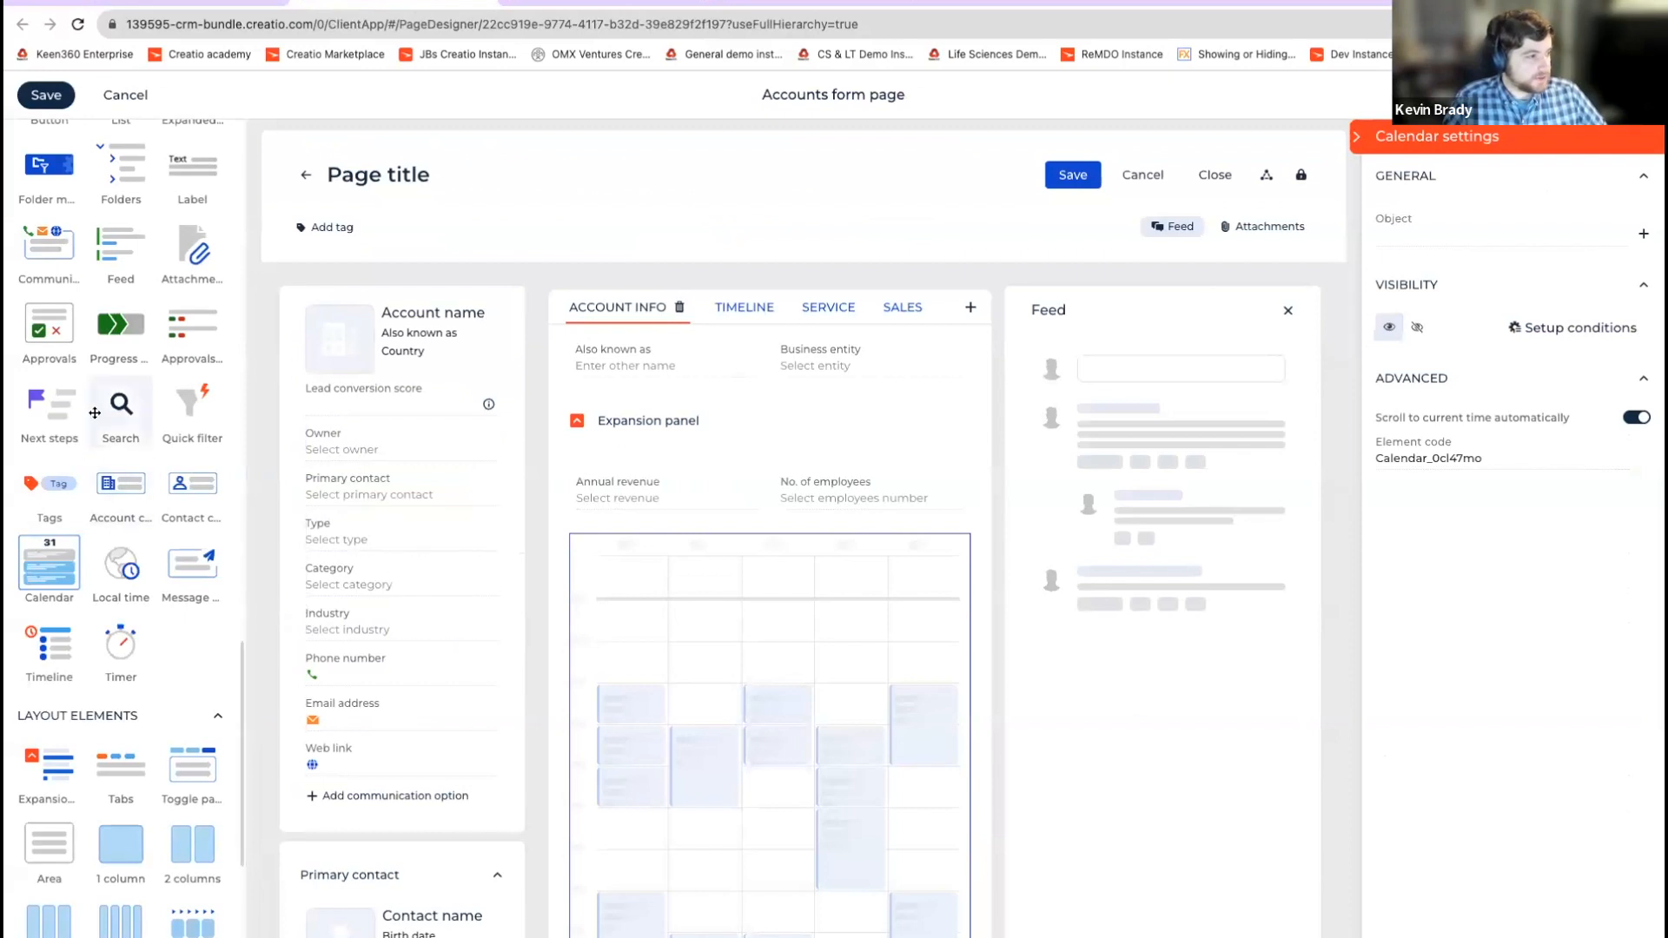
pyautogui.scroll(15, 100, 426)
pyautogui.scroll(8, 130, 537)
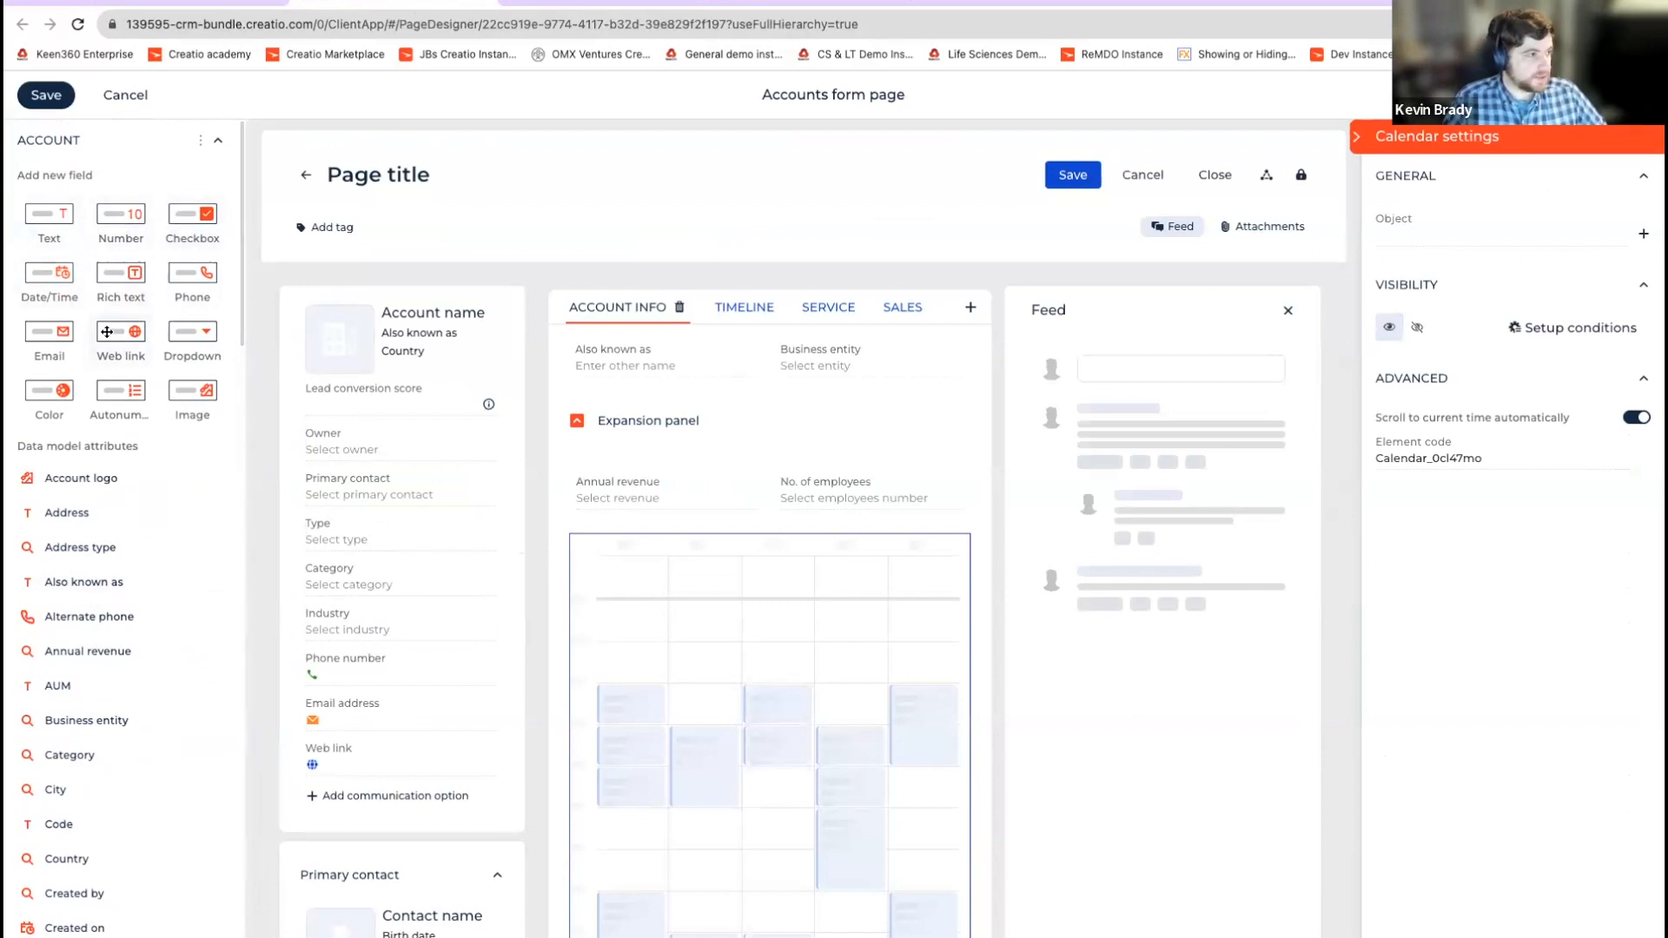
pyautogui.moveTo(363, 528); pyautogui.dragTo(339, 565)
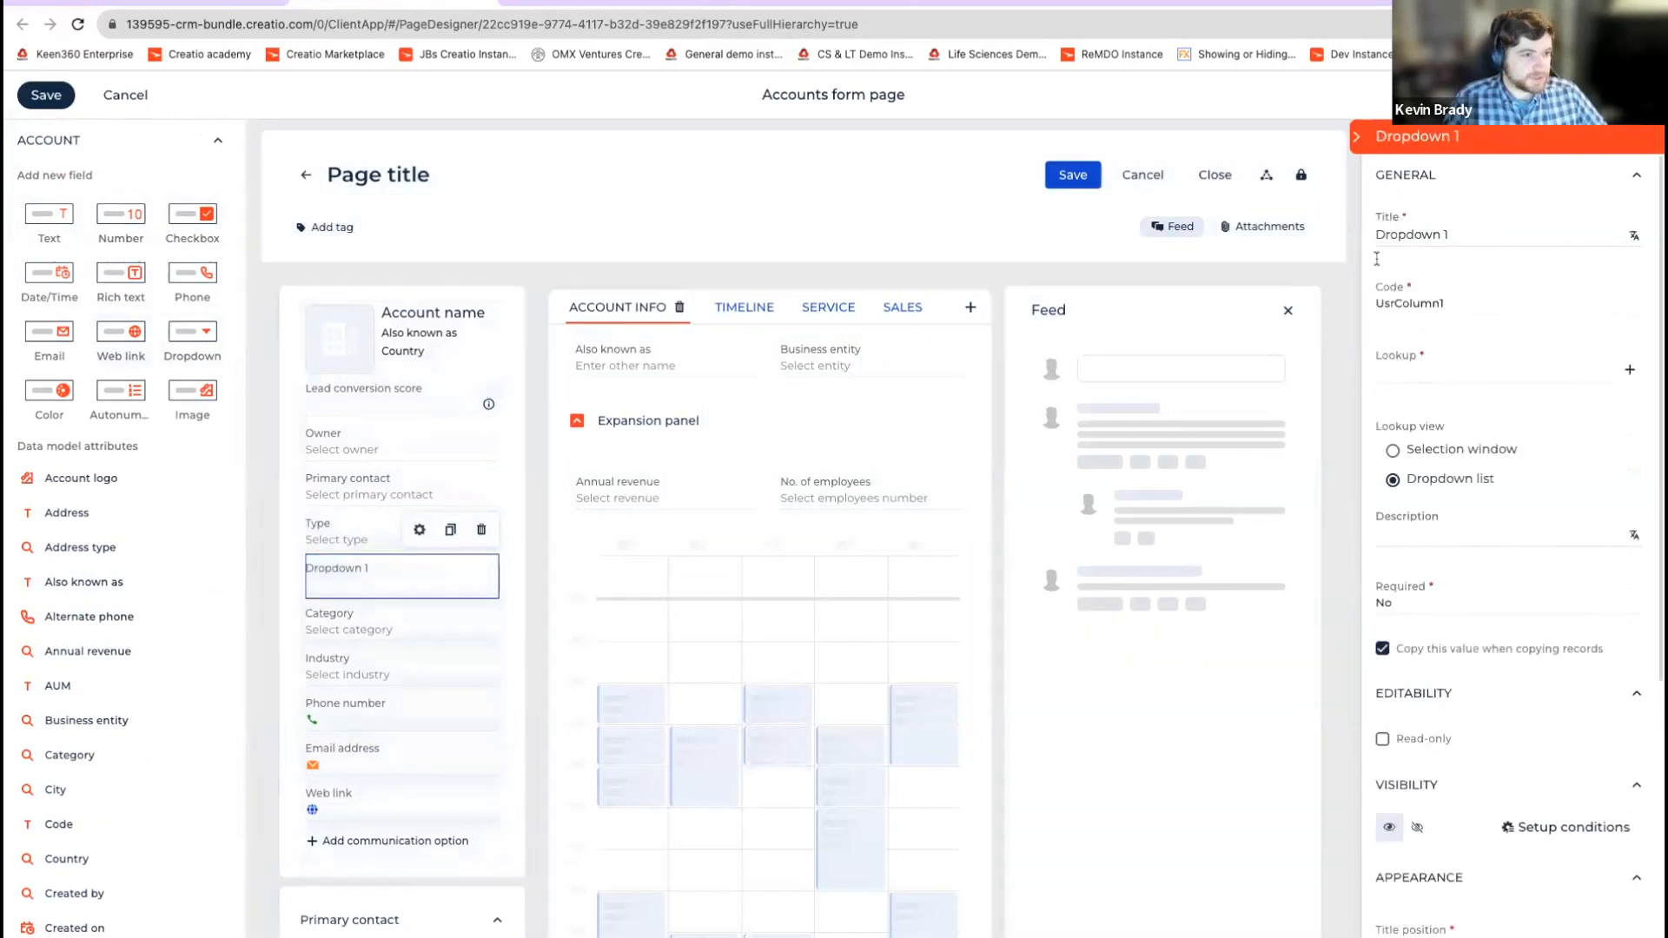
# Step: Title the new dropdown field Subtype and set its code to UsrSubtype
pyautogui.tripleClick(1495, 231)
pyautogui.write('Subtype')
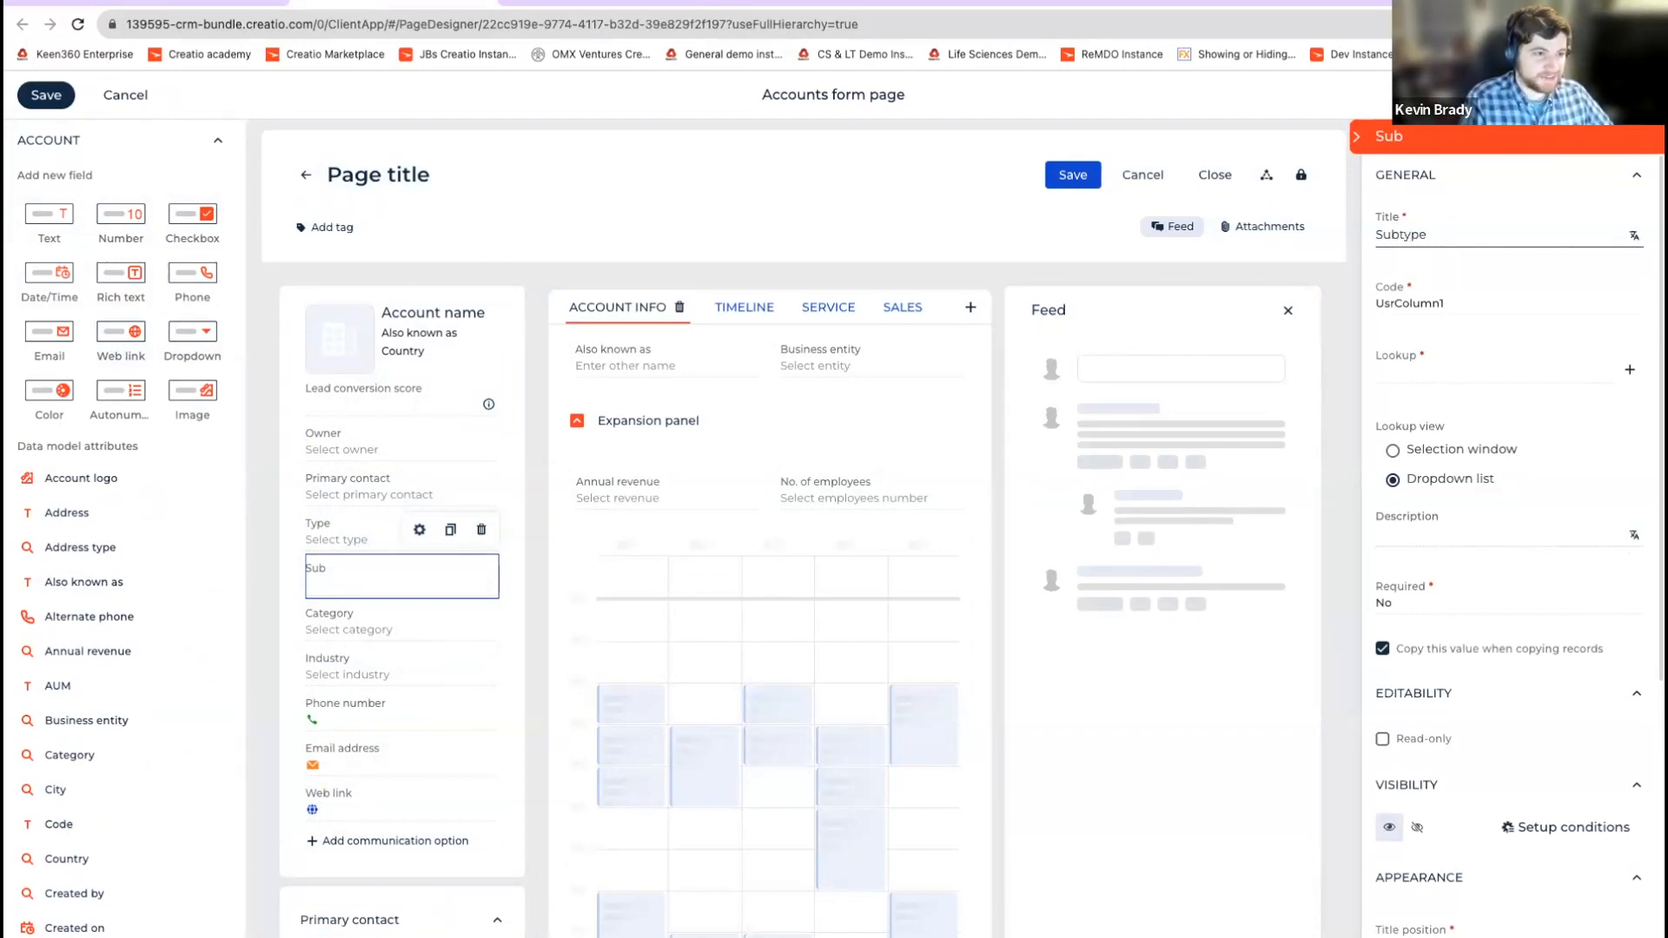
pyautogui.press('Tab')
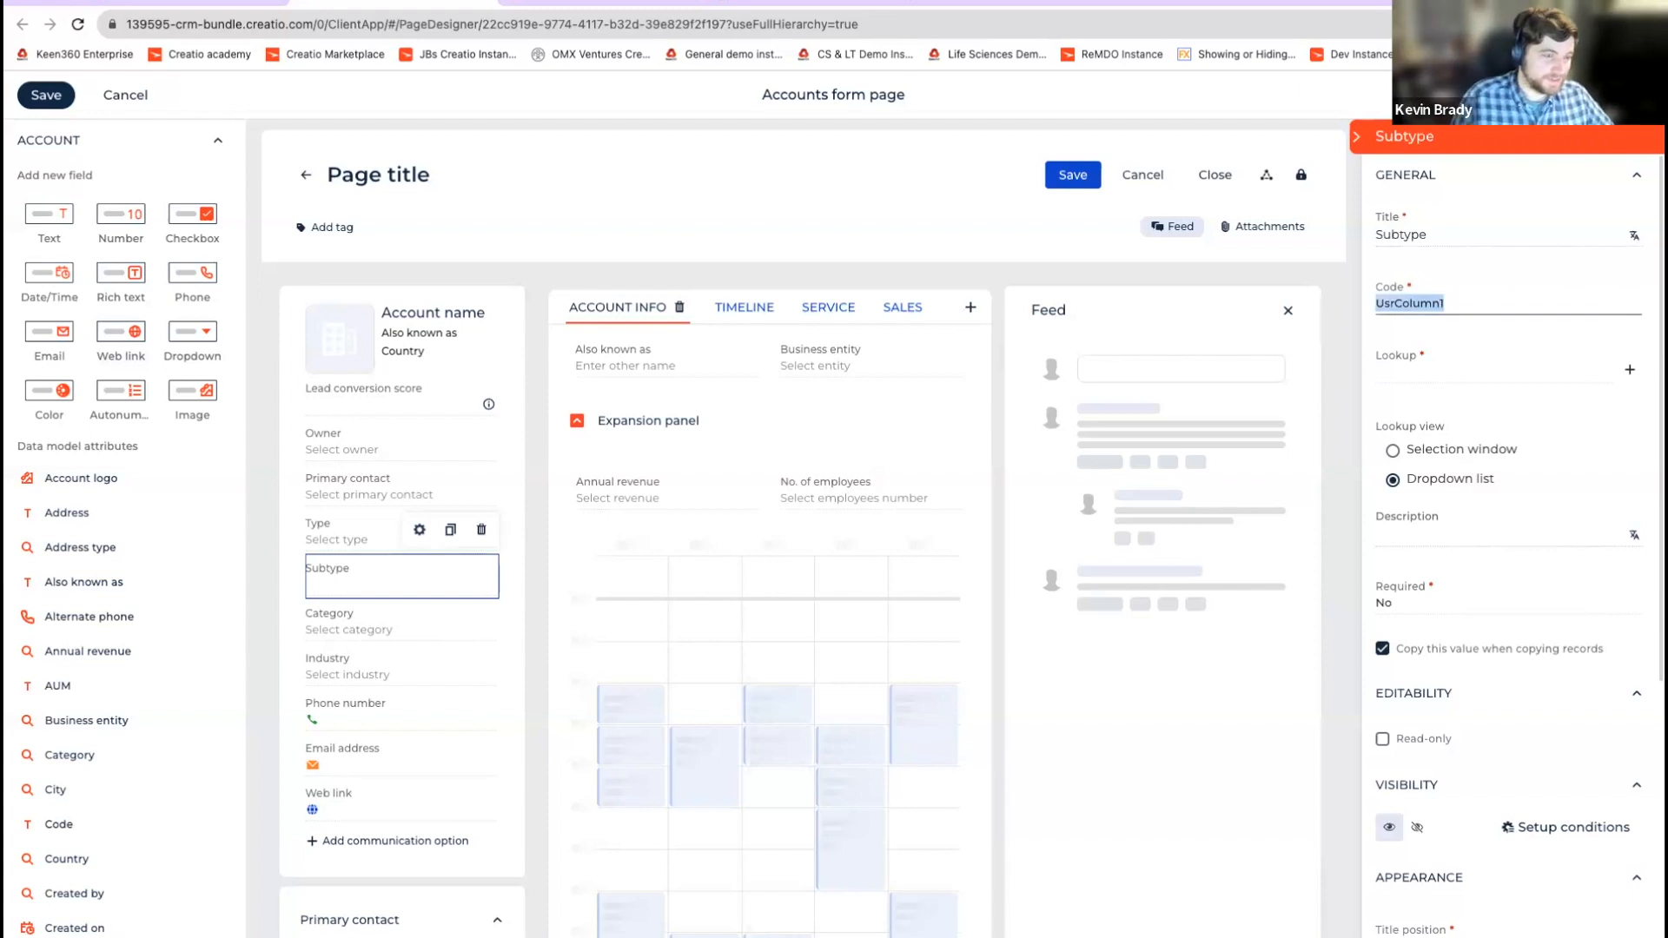
pyautogui.click(1398, 303)
pyautogui.moveTo(1396, 302); pyautogui.dragTo(1472, 298)
pyautogui.write('Subtype')
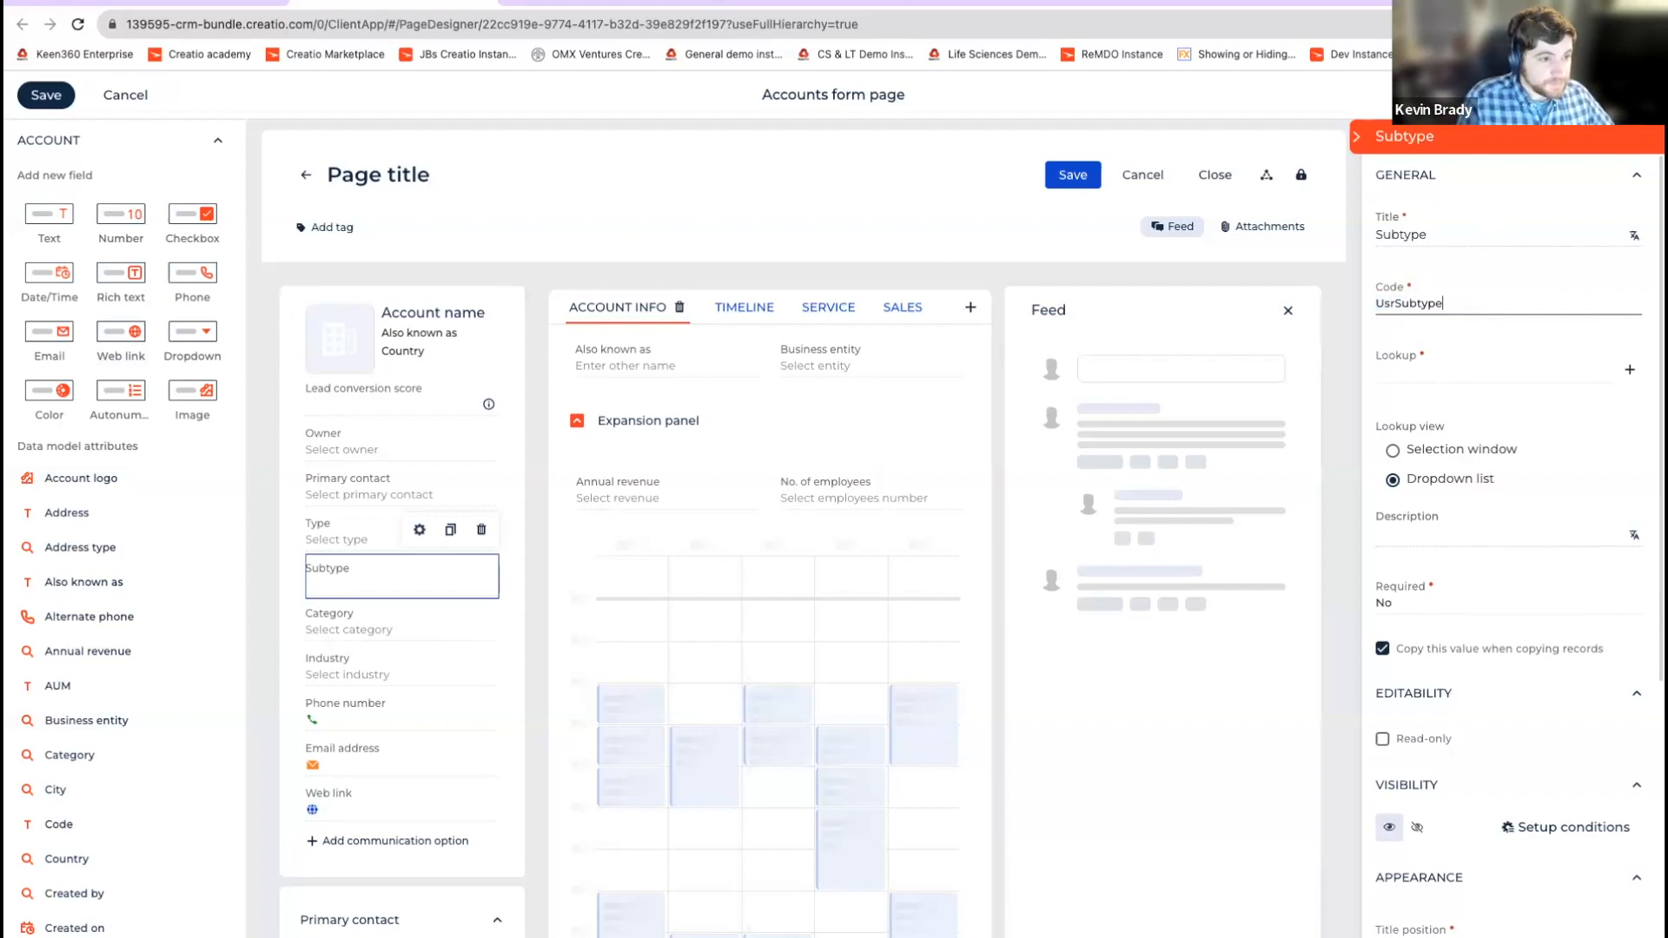
pyautogui.doubleClick(1451, 233)
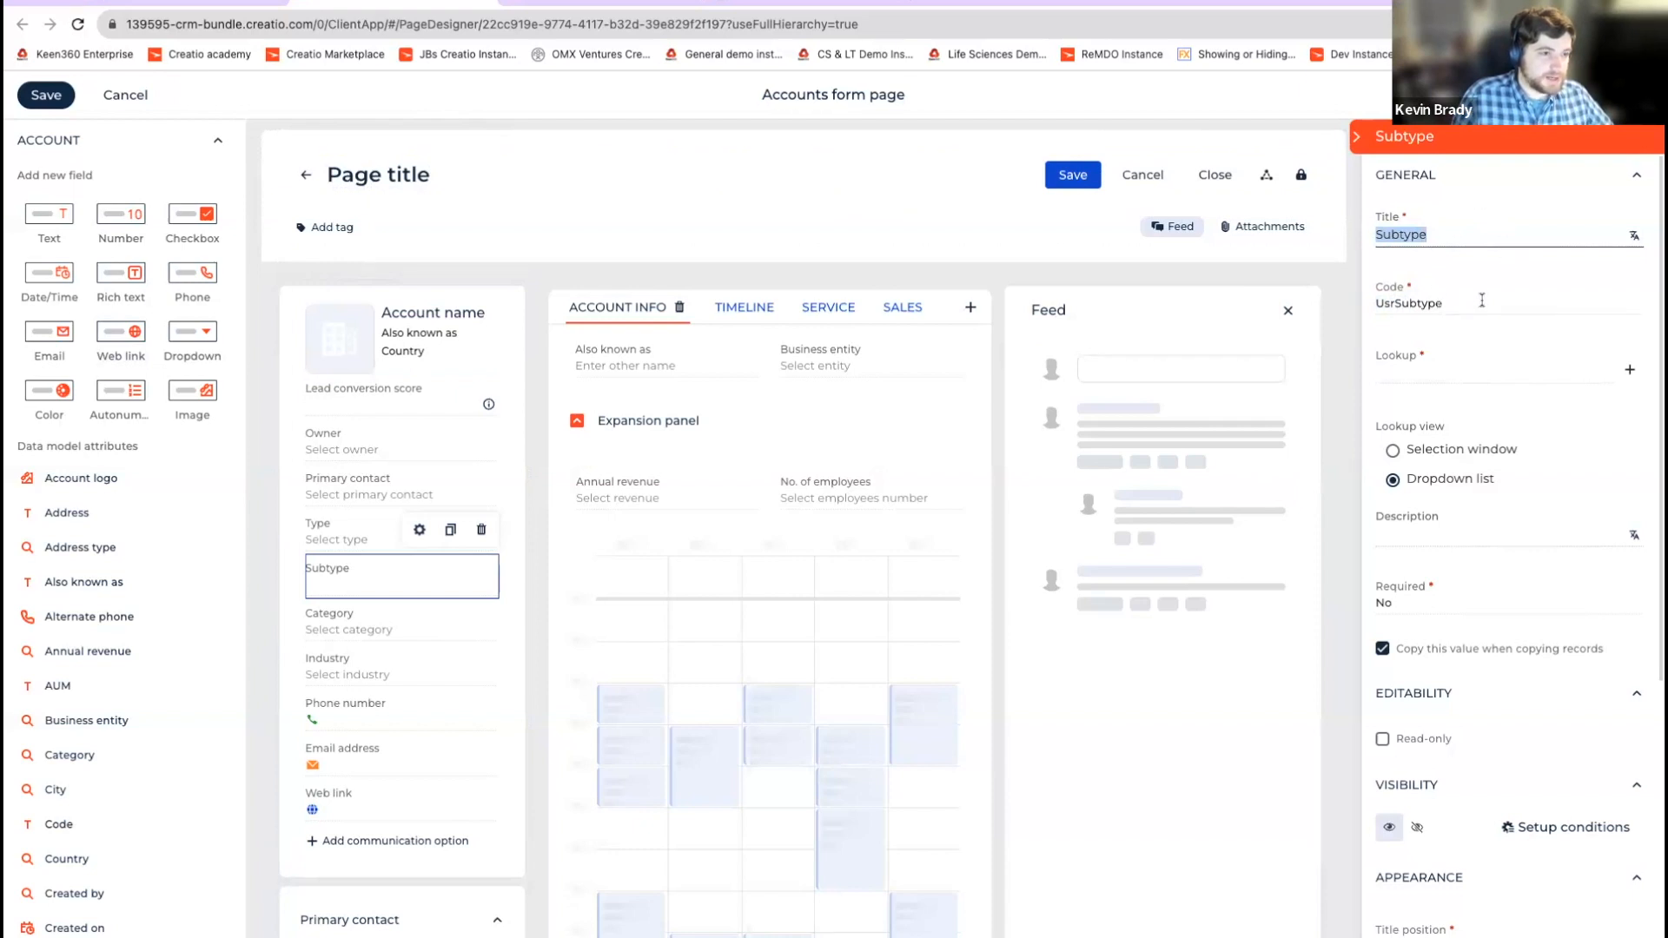
pyautogui.moveTo(1483, 300); pyautogui.dragTo(1382, 297)
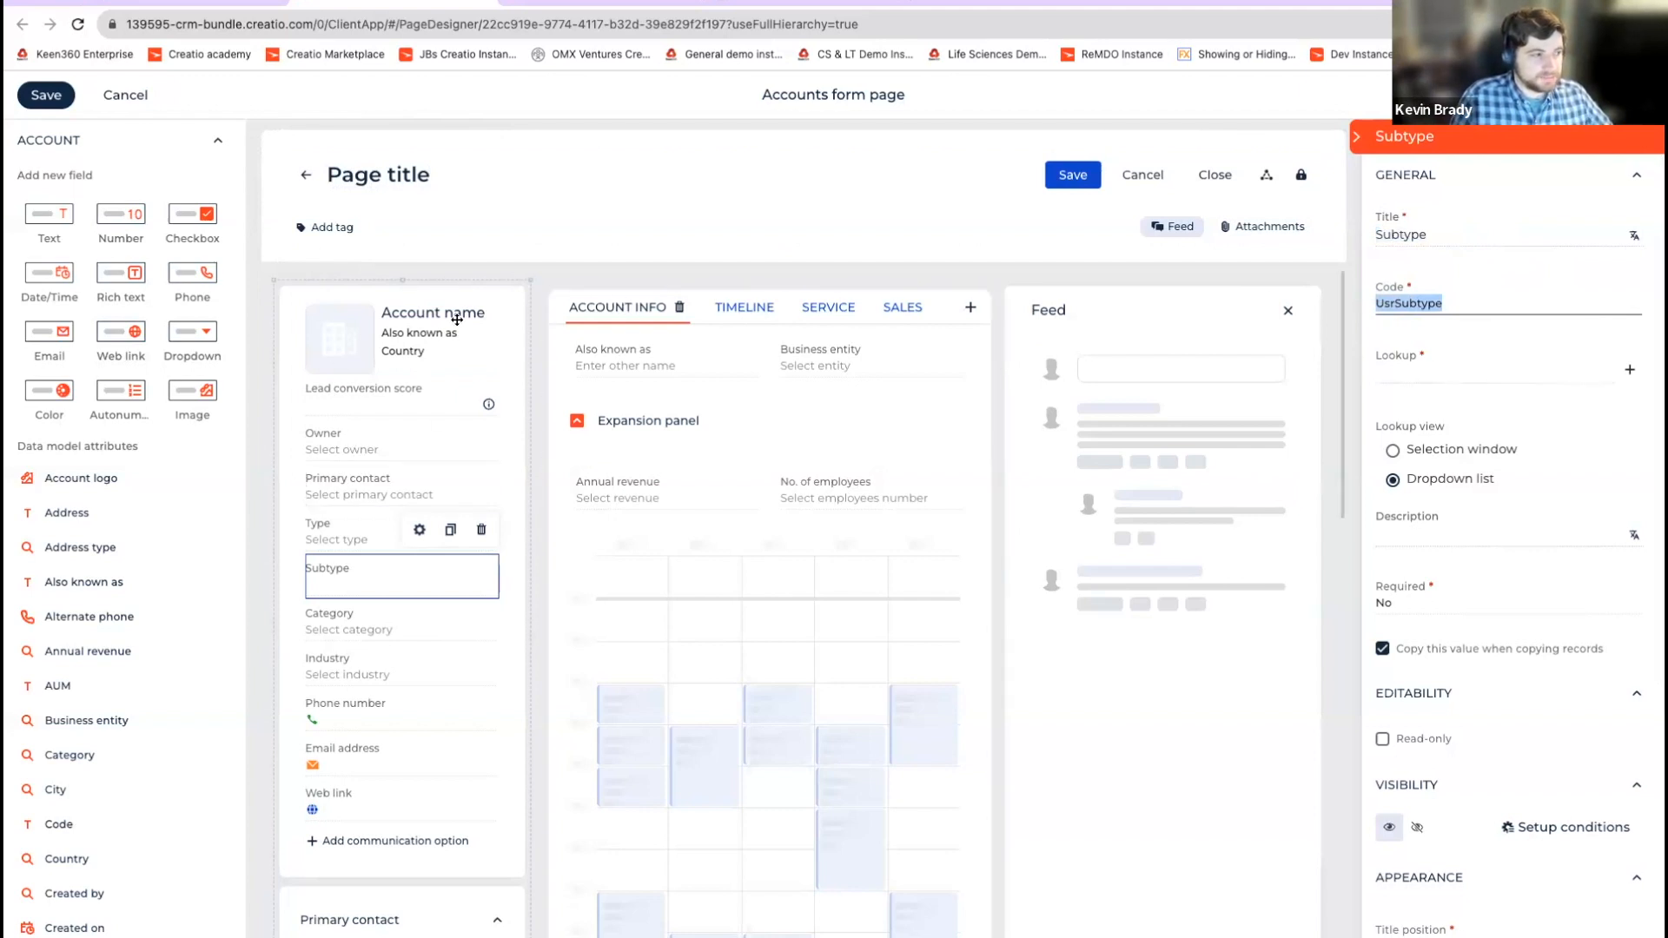
# Step: Create and save a lookup titled Account subtypes with code UsrAccountSubtypes for the Subtype field
pyautogui.click(1524, 369)
pyautogui.click(1630, 369)
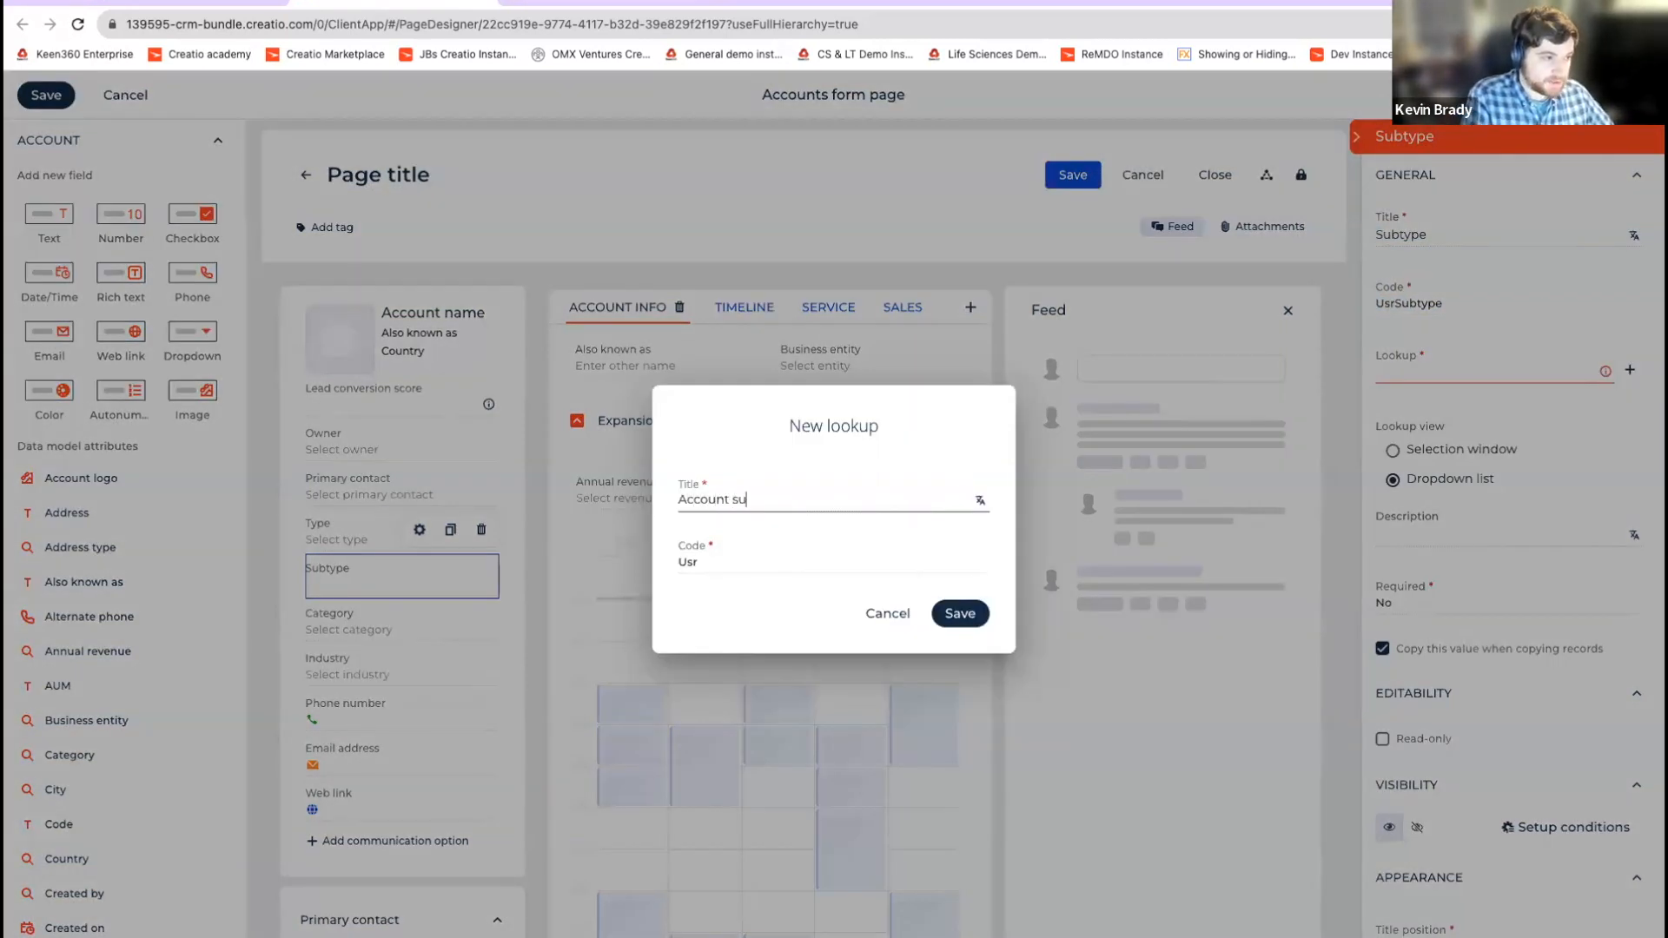
pyautogui.write('ypes')
pyautogui.press('Tab')
pyautogui.press('End')
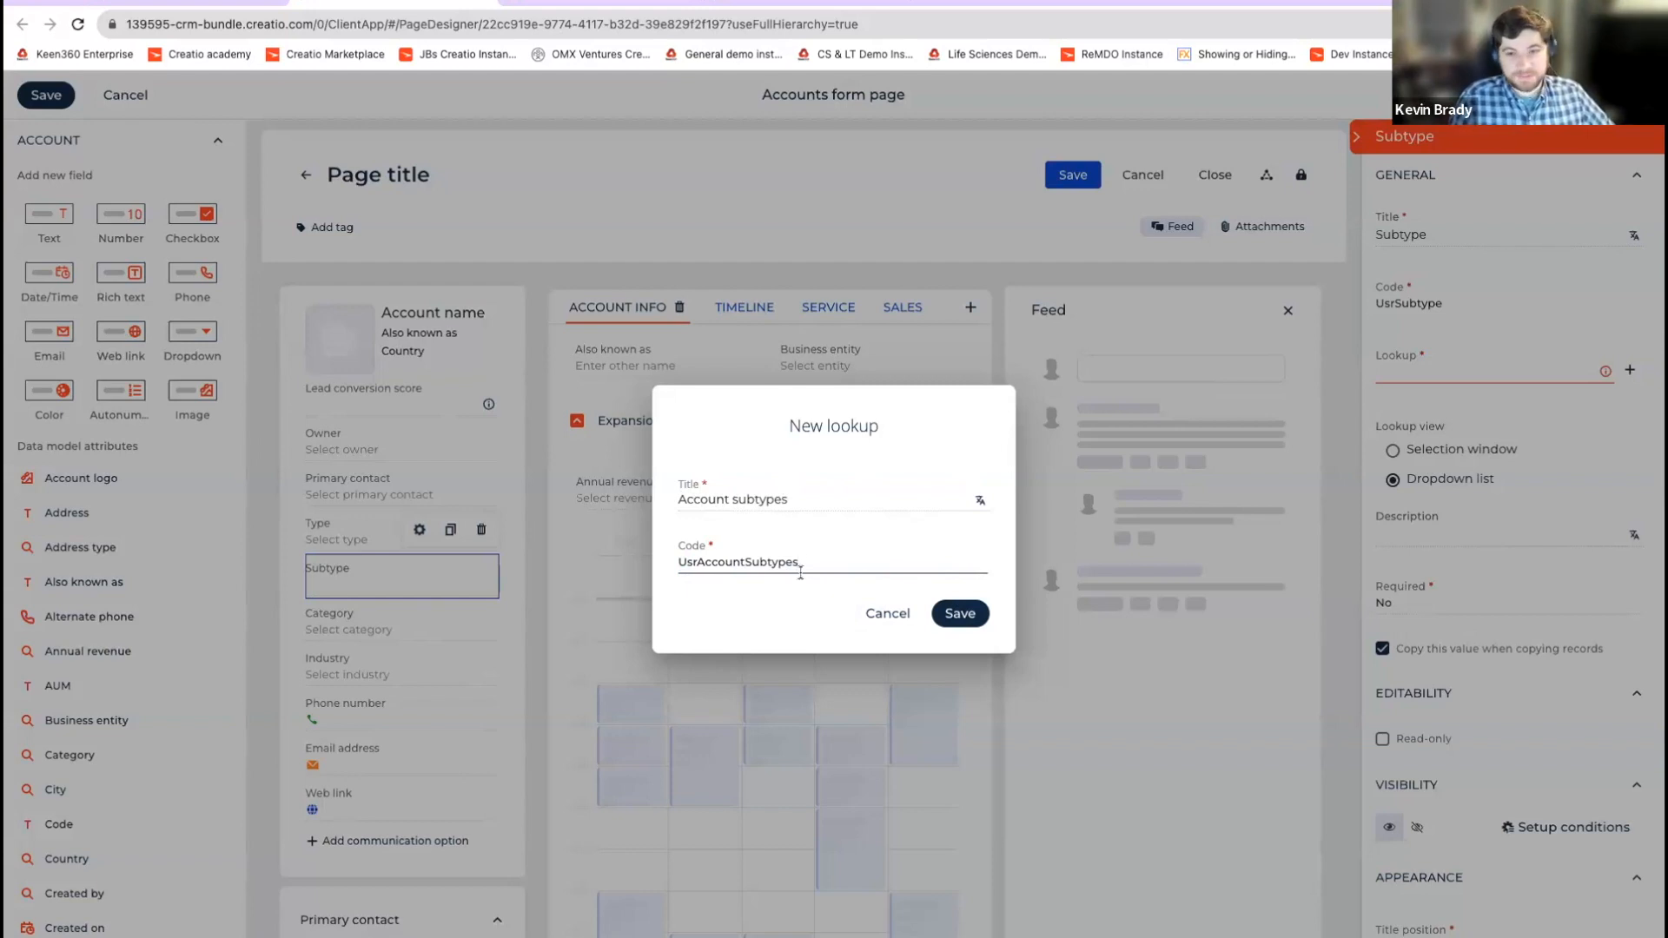
pyautogui.click(978, 624)
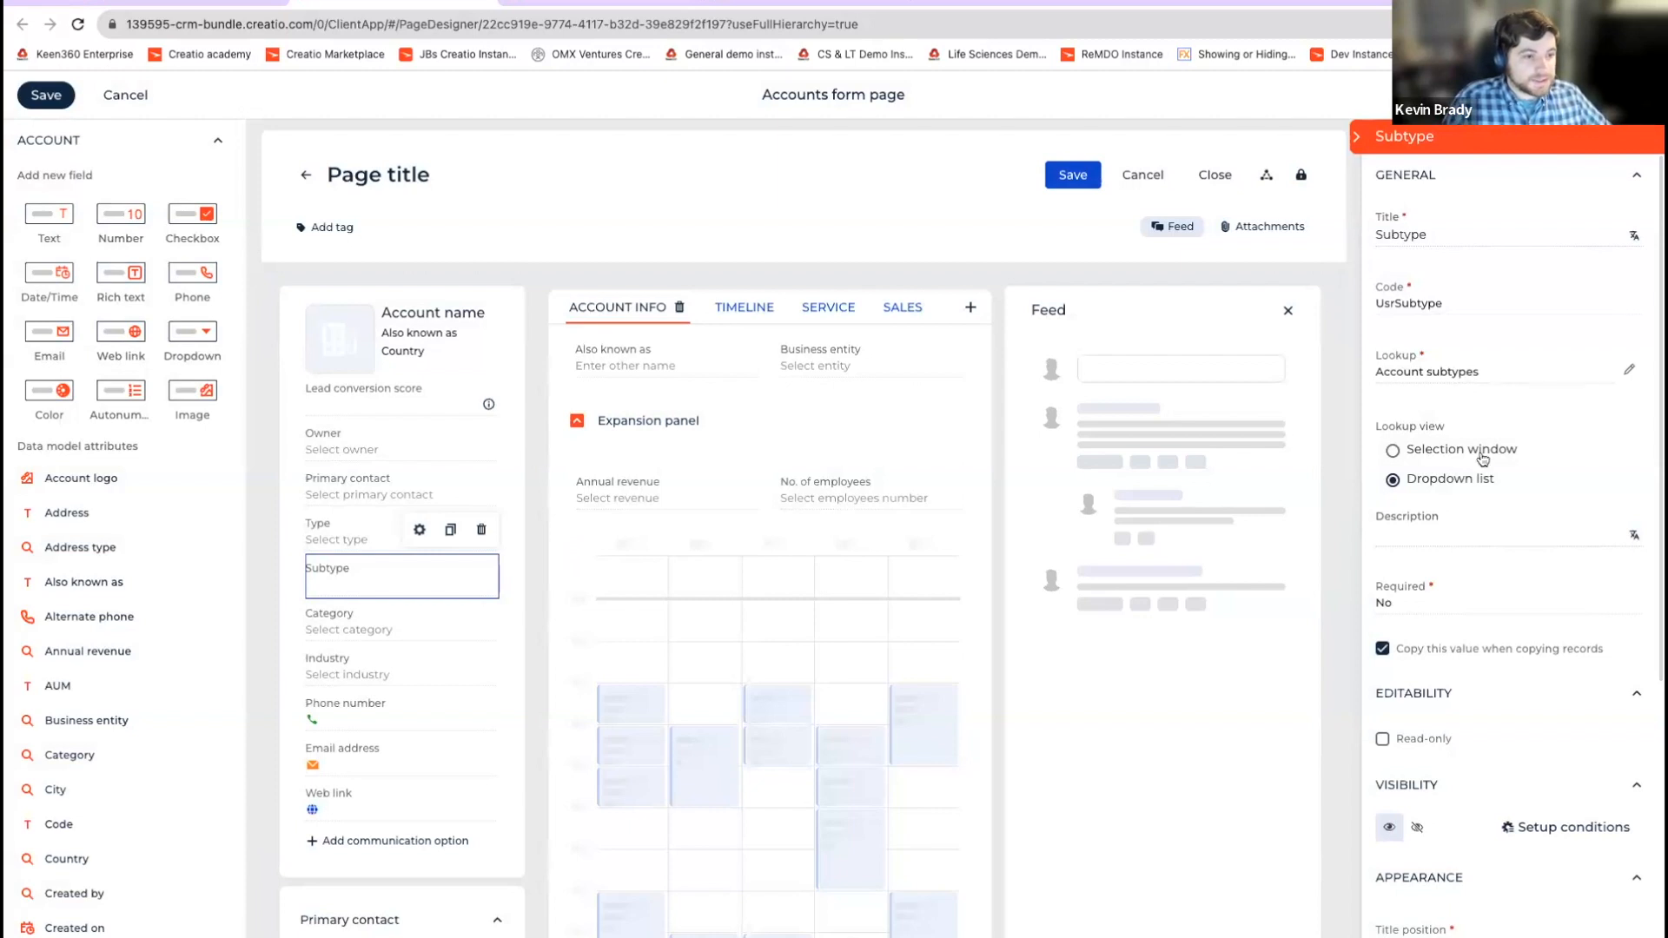
# Step: Disable adding new values for the Subtype field and save the Accounts form page
pyautogui.scroll(-5, 1499, 497)
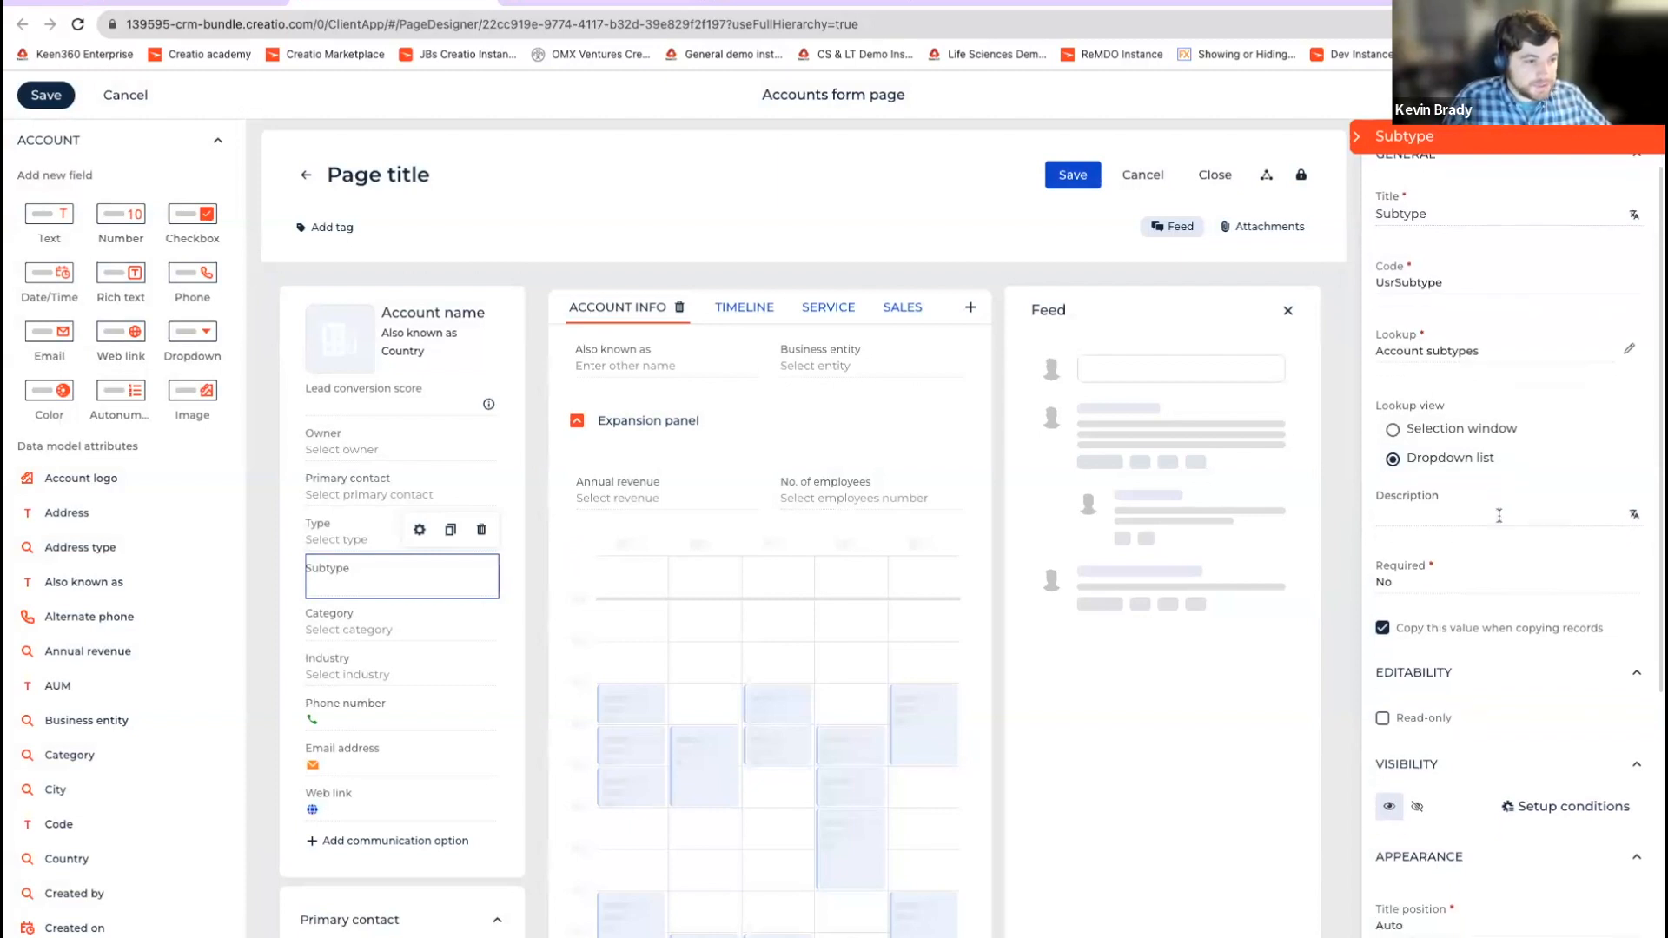
pyautogui.scroll(-2, 1542, 533)
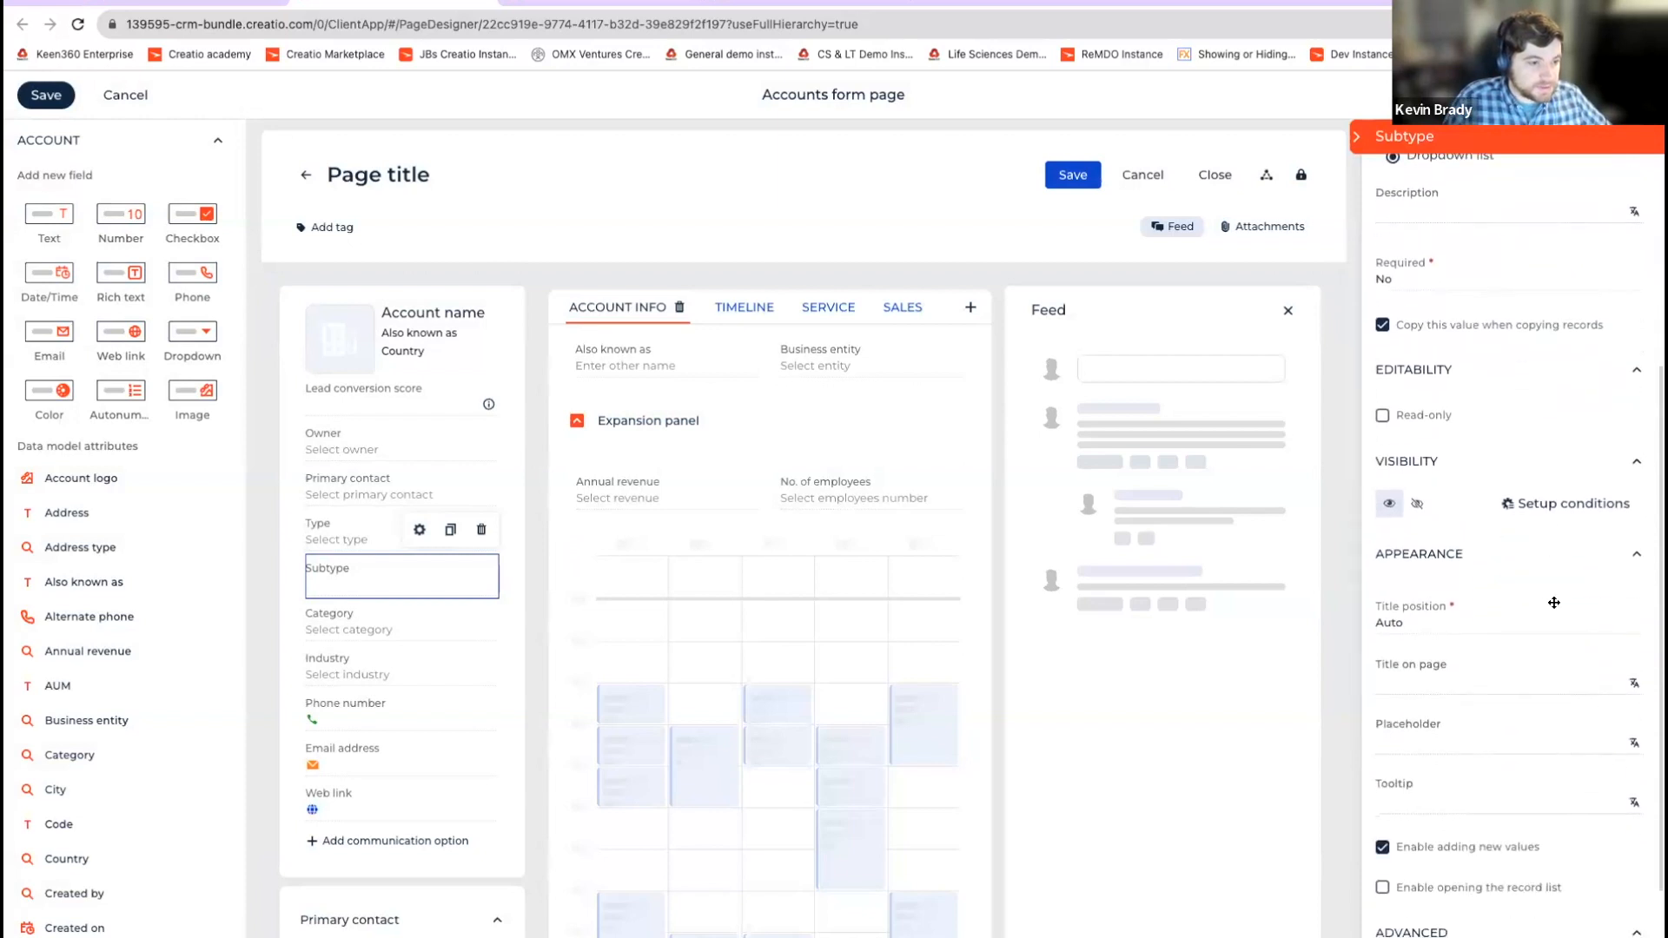
pyautogui.click(1427, 738)
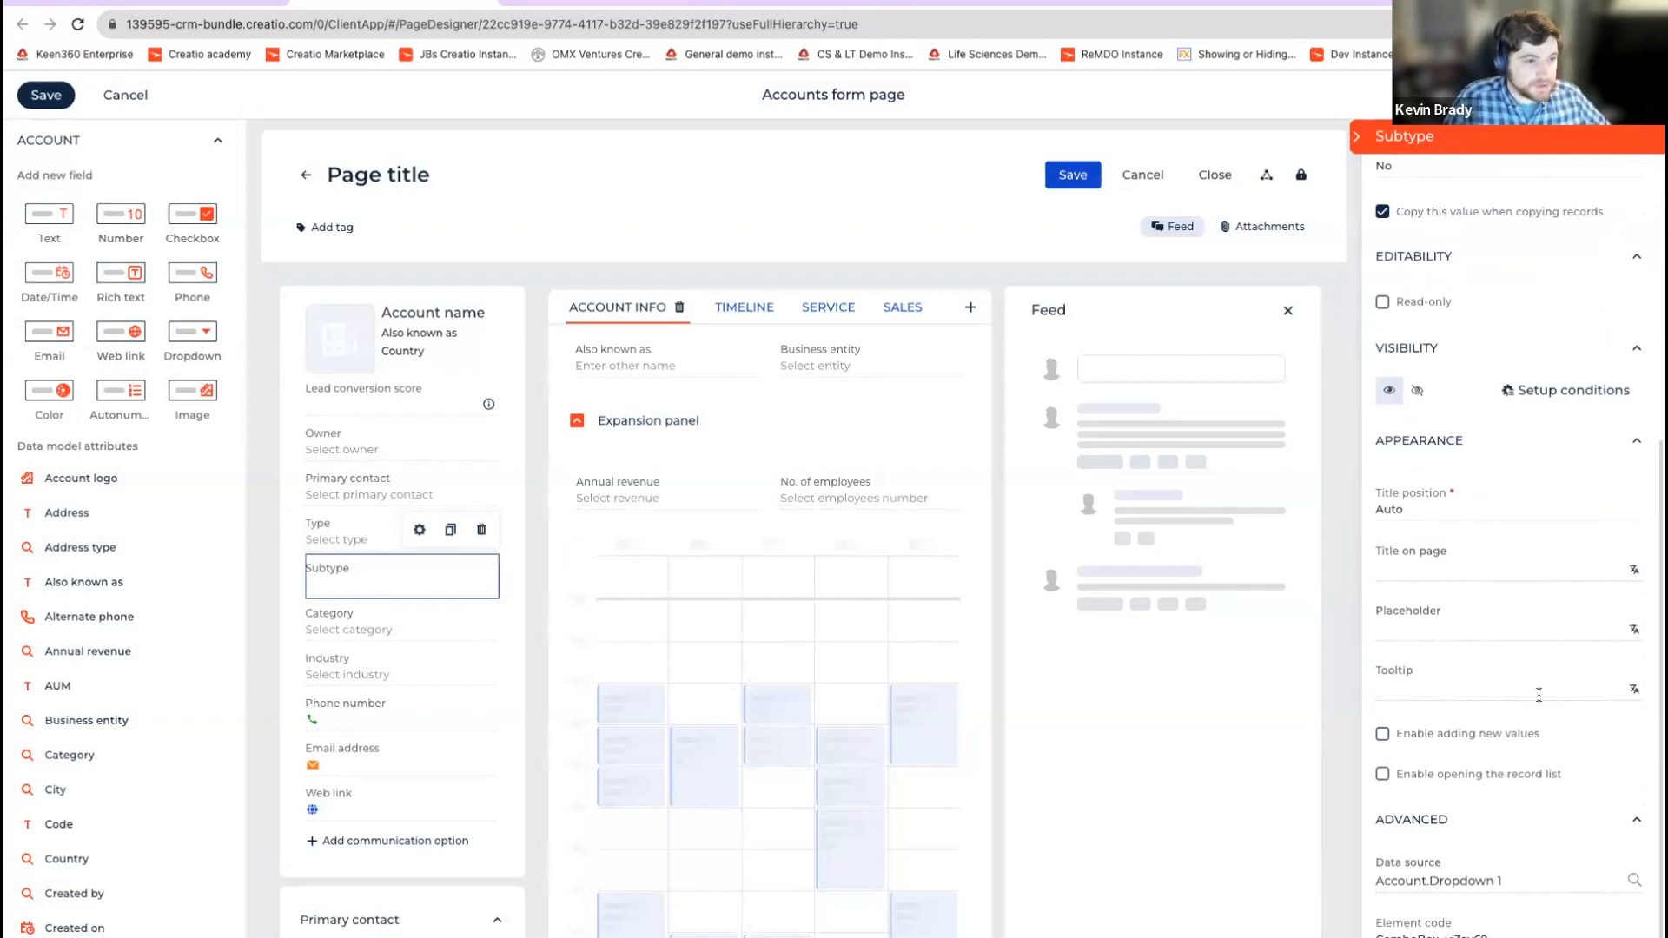
pyautogui.scroll(3, 1539, 695)
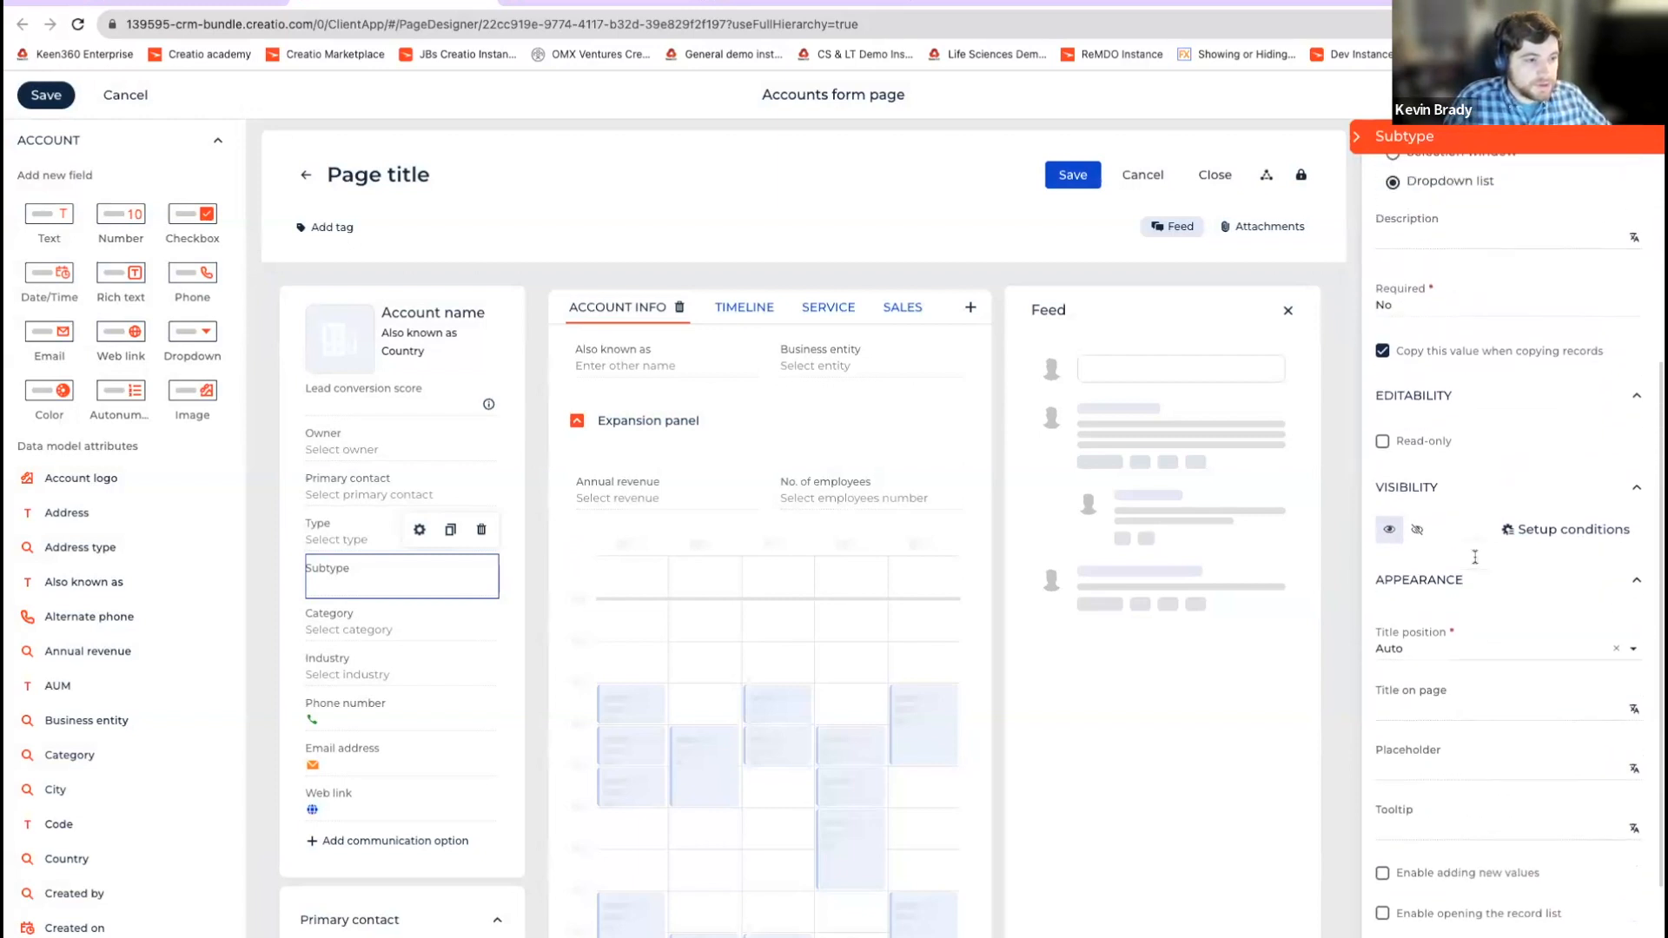
pyautogui.scroll(1, 1474, 557)
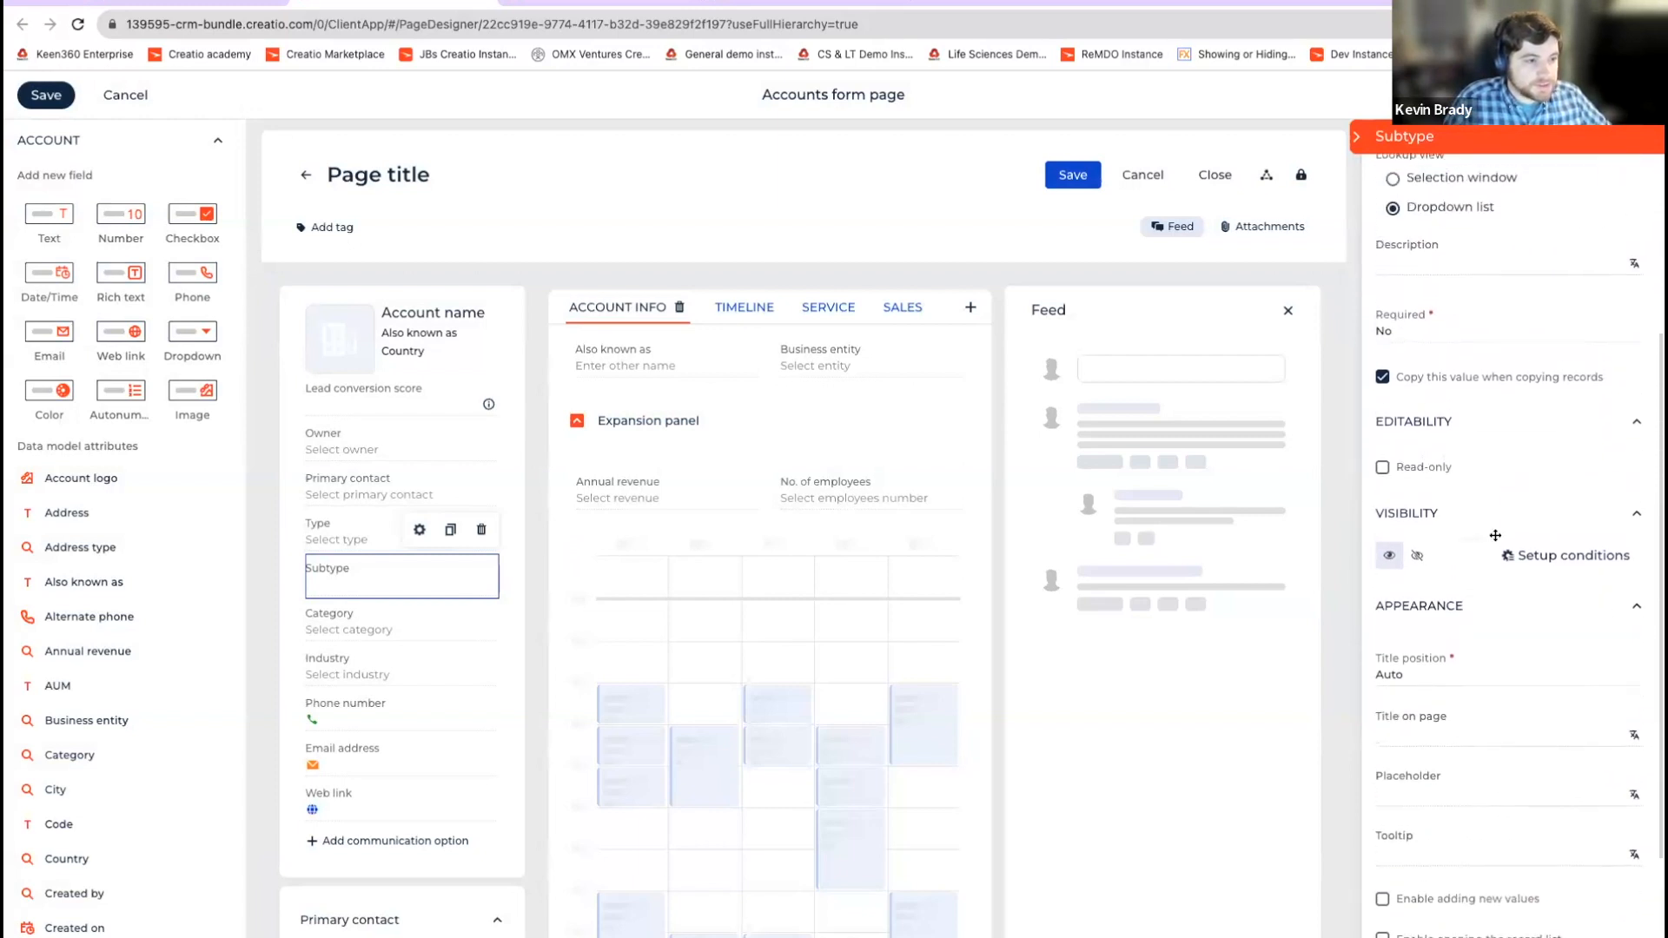
pyautogui.click(46, 95)
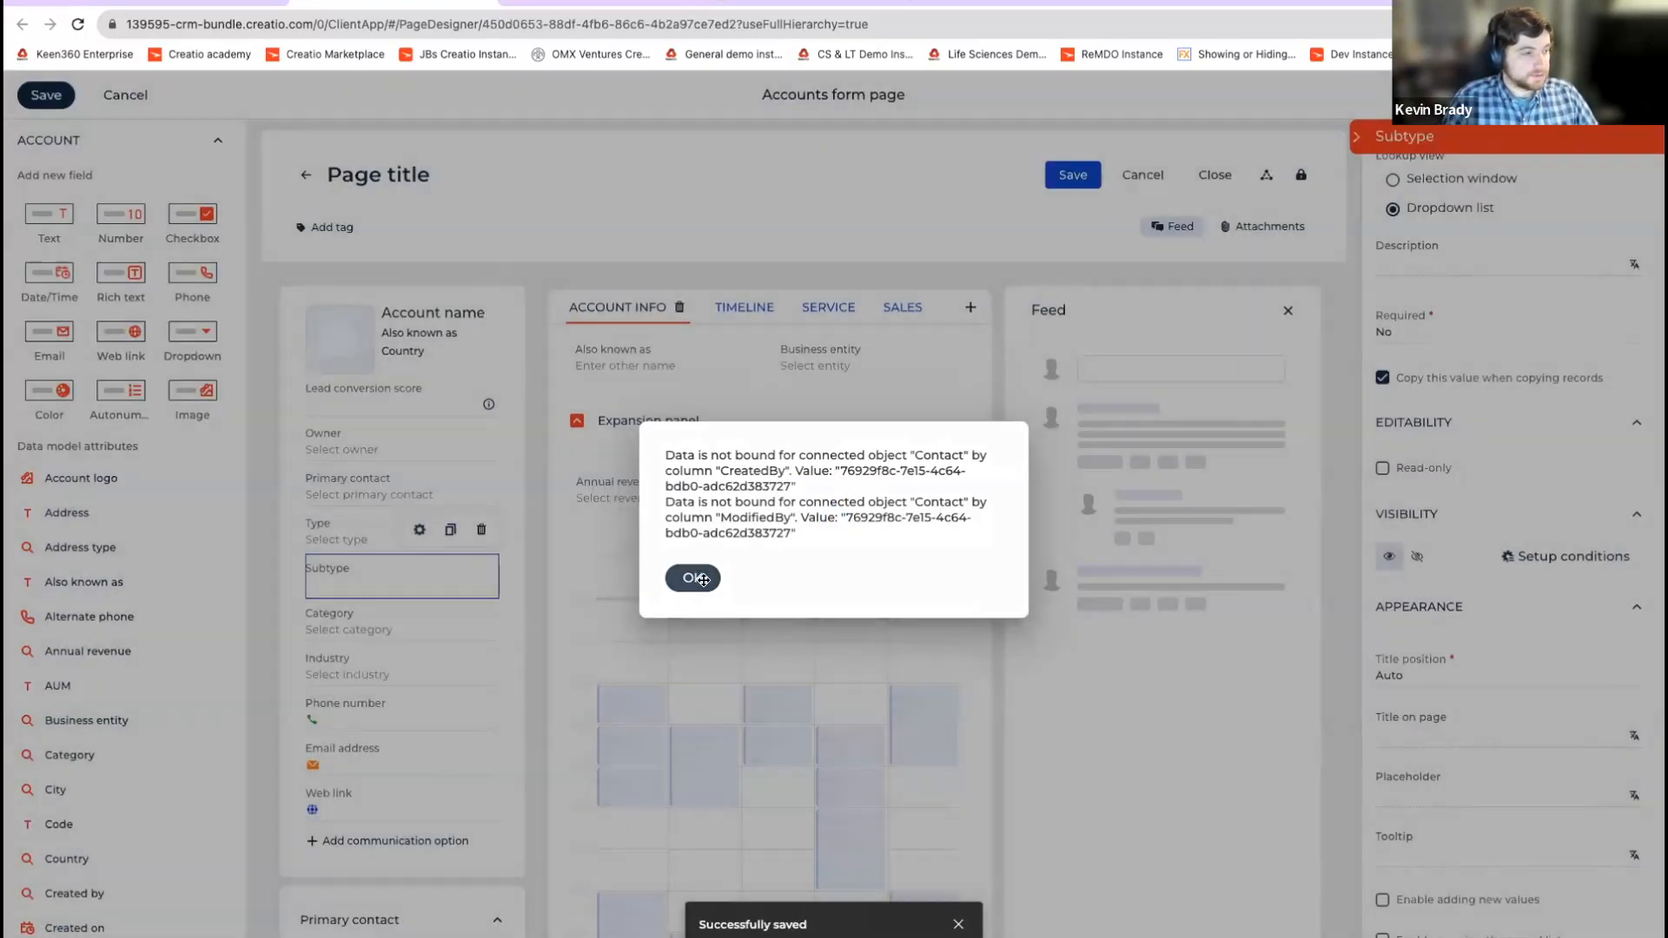
pyautogui.click(692, 577)
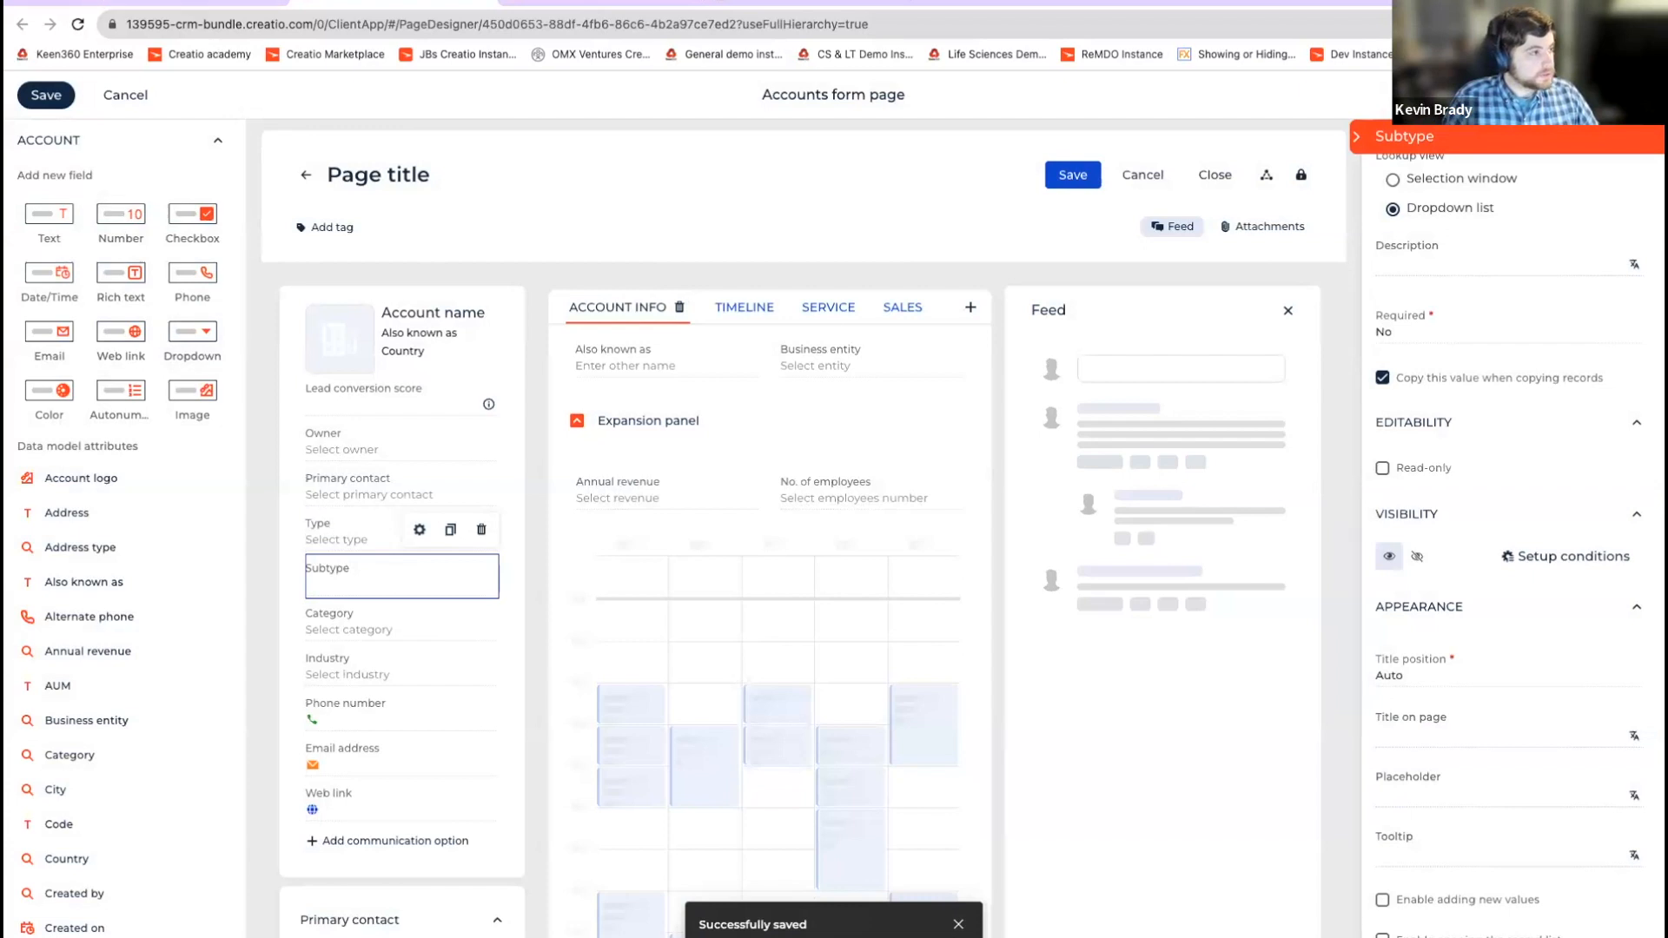
# Step: Reload the Alpha Business account record and check which options its Subtype field offers
pyautogui.click(133, 1)
pyautogui.click(78, 25)
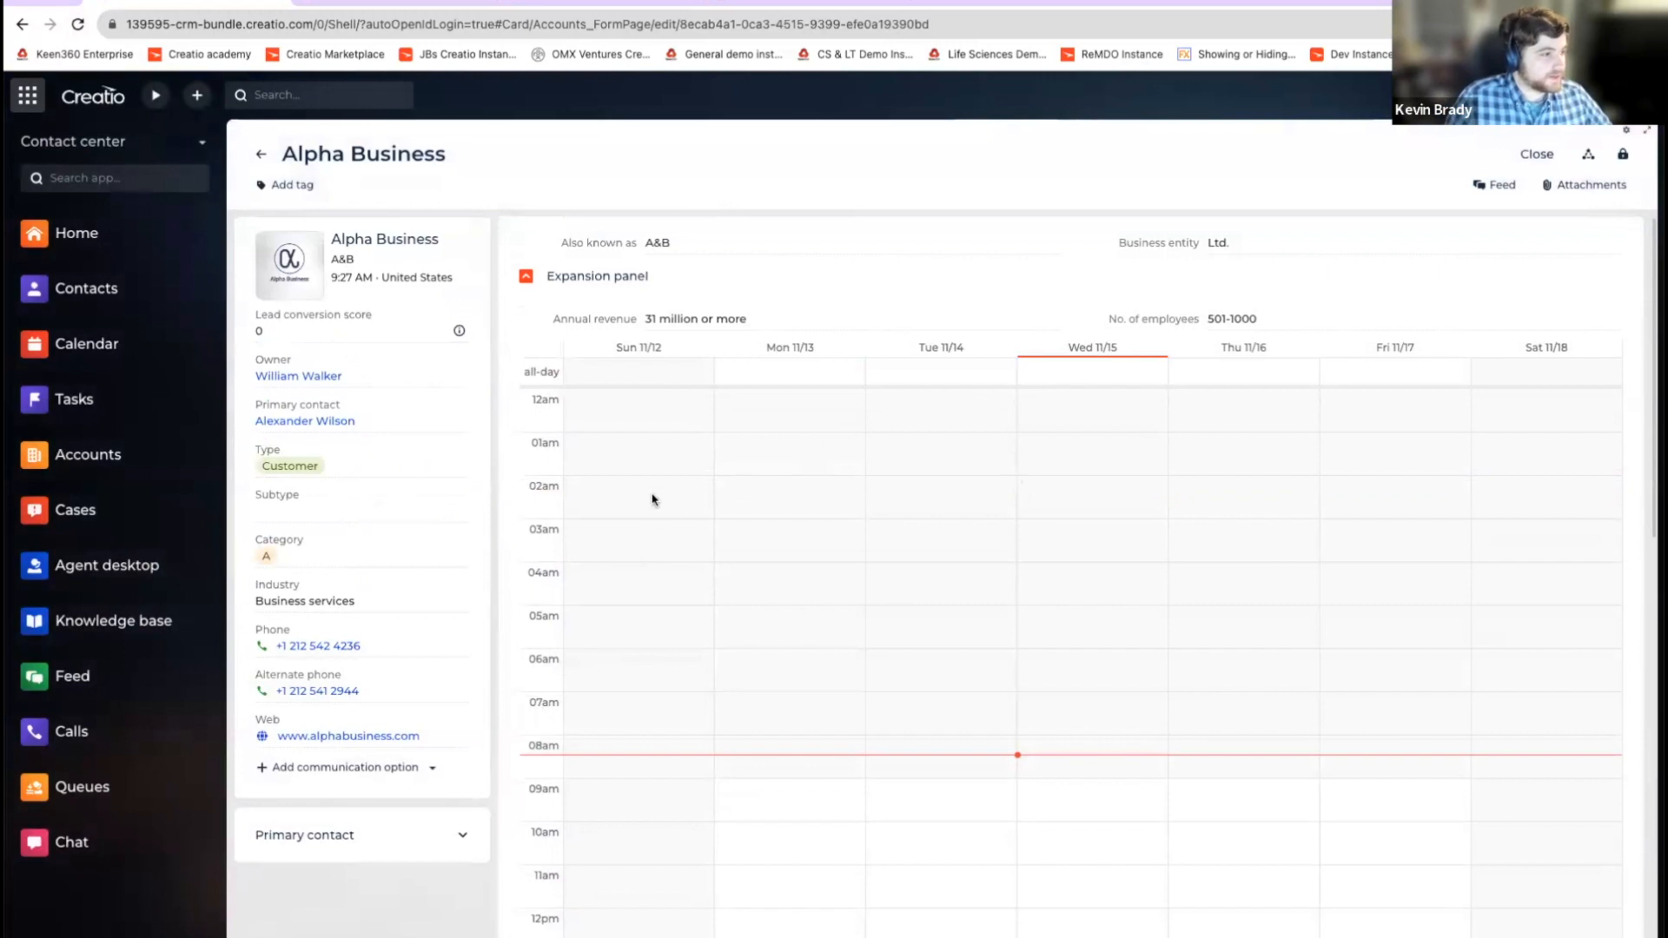
pyautogui.click(385, 507)
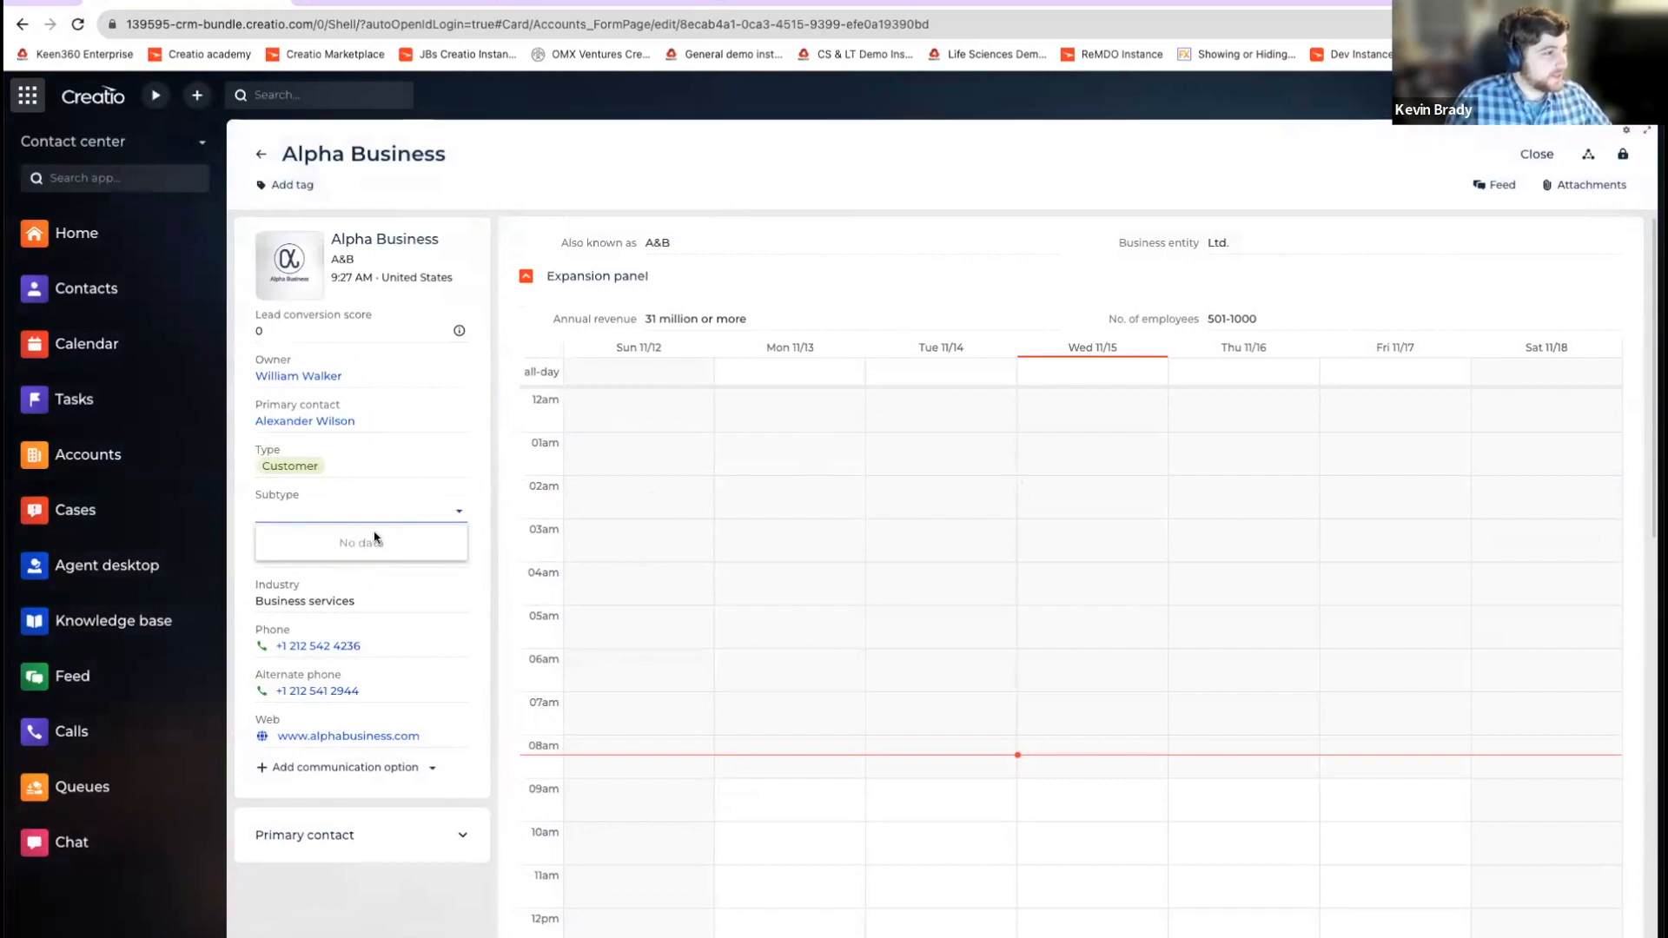
pyautogui.click(360, 472)
pyautogui.click(358, 473)
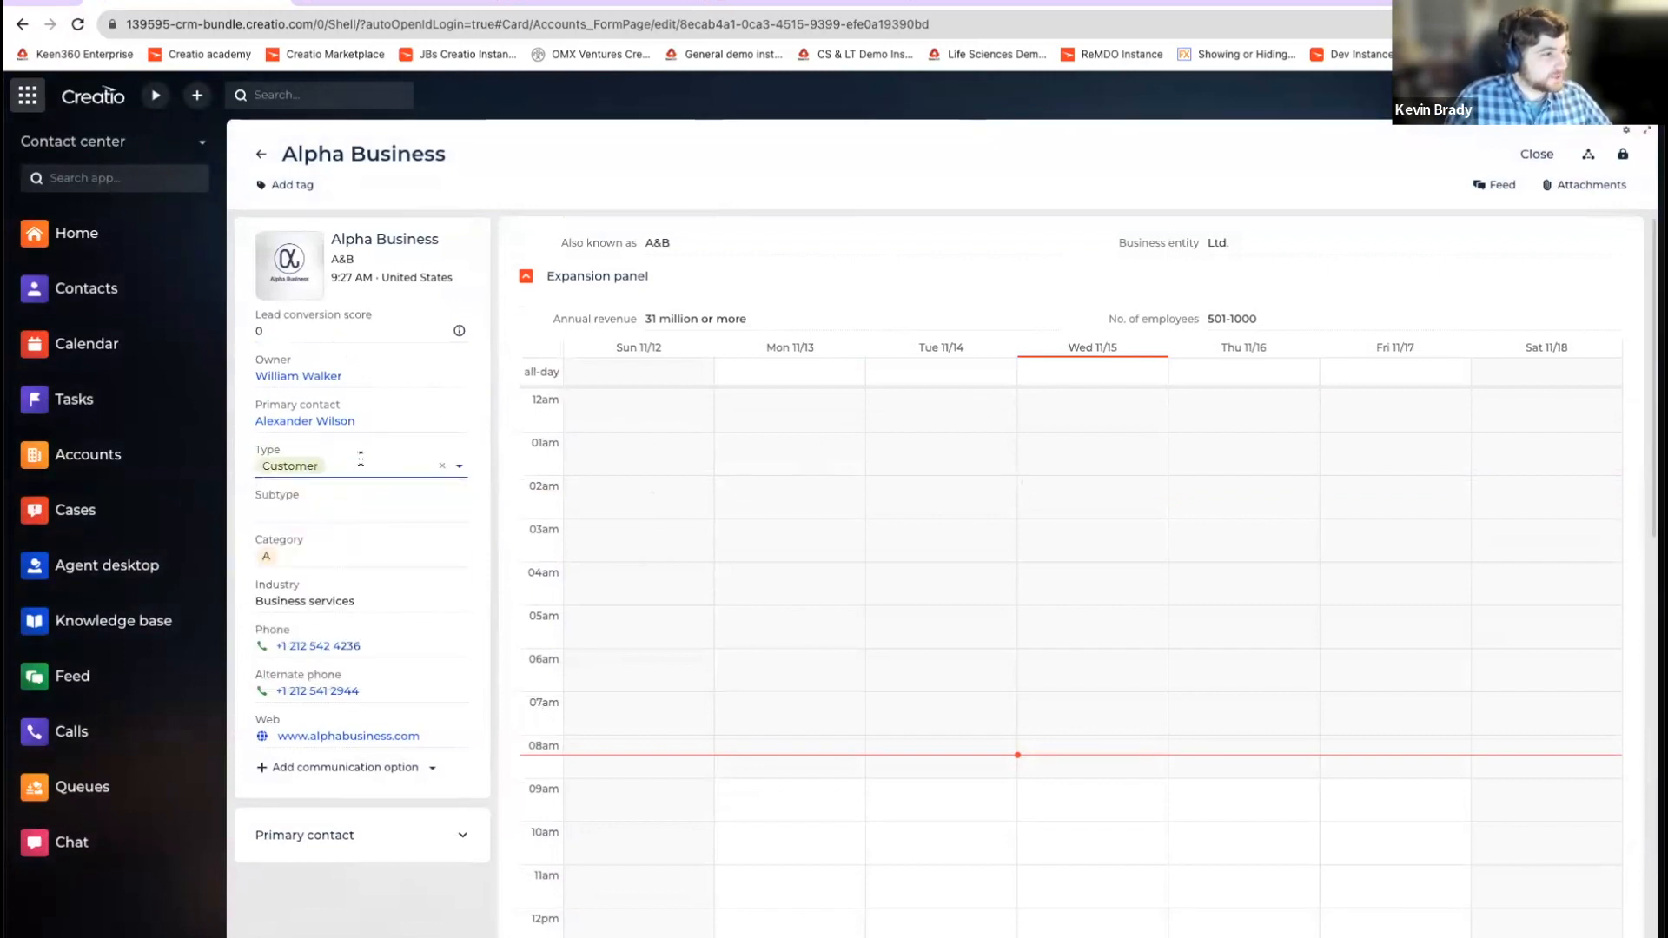
pyautogui.click(355, 468)
pyautogui.click(480, 527)
pyautogui.click(382, 511)
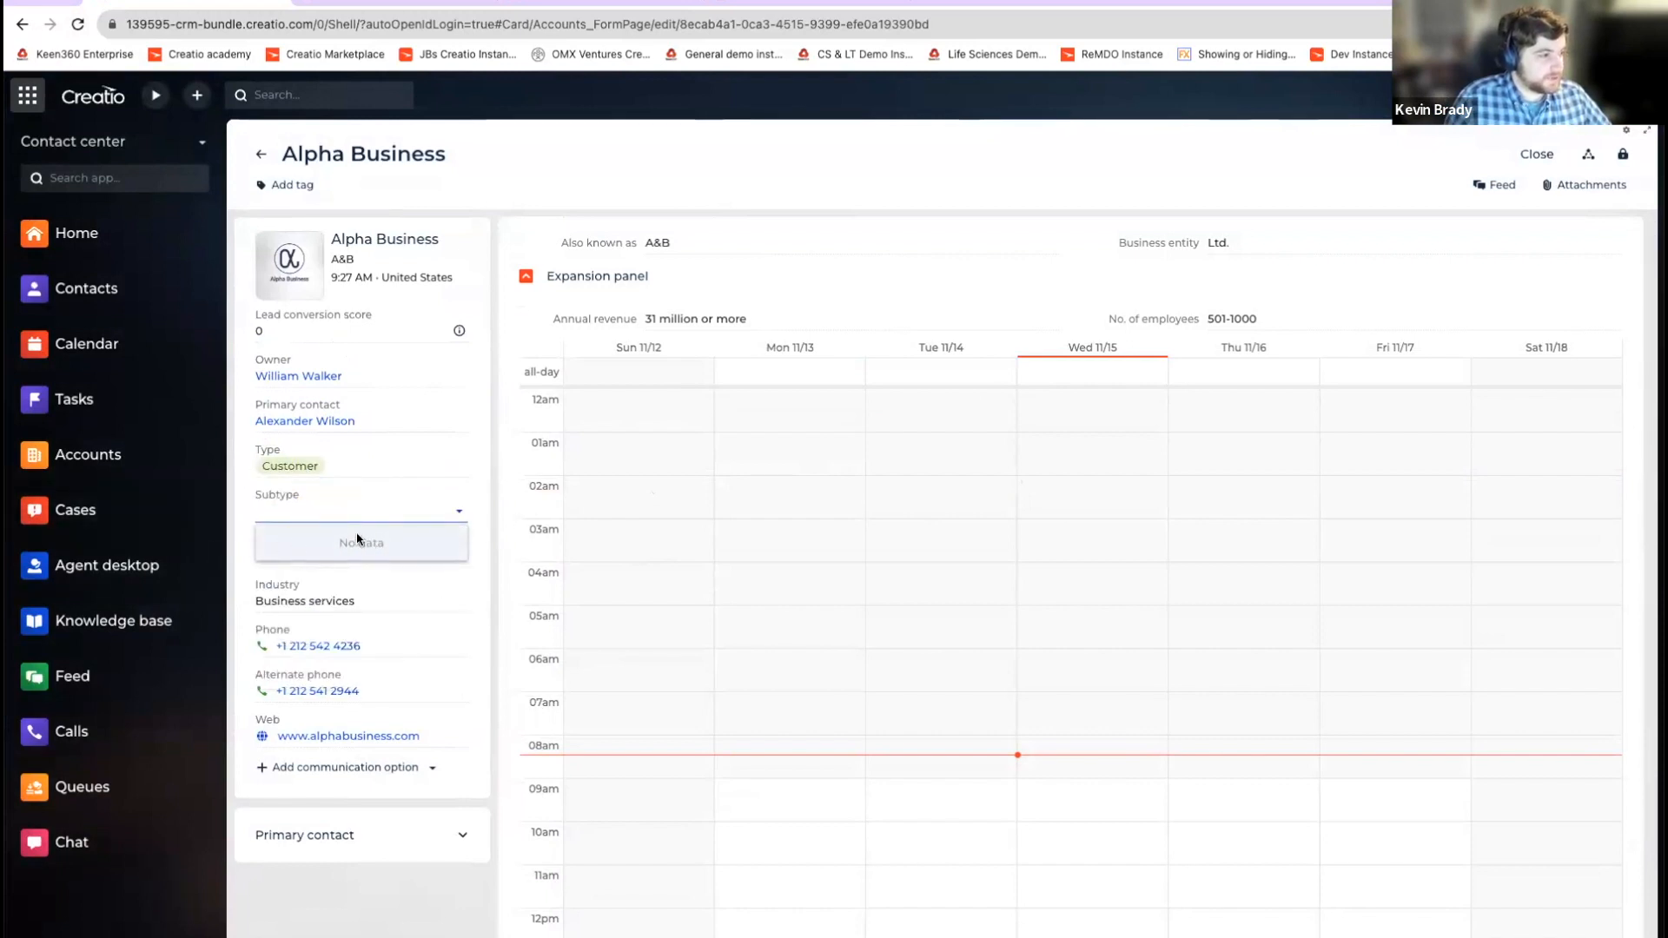
# Step: Go to the Studio lookups, filter them by names containing subtype, and open the contents of Account subtypes
pyautogui.click(145, 151)
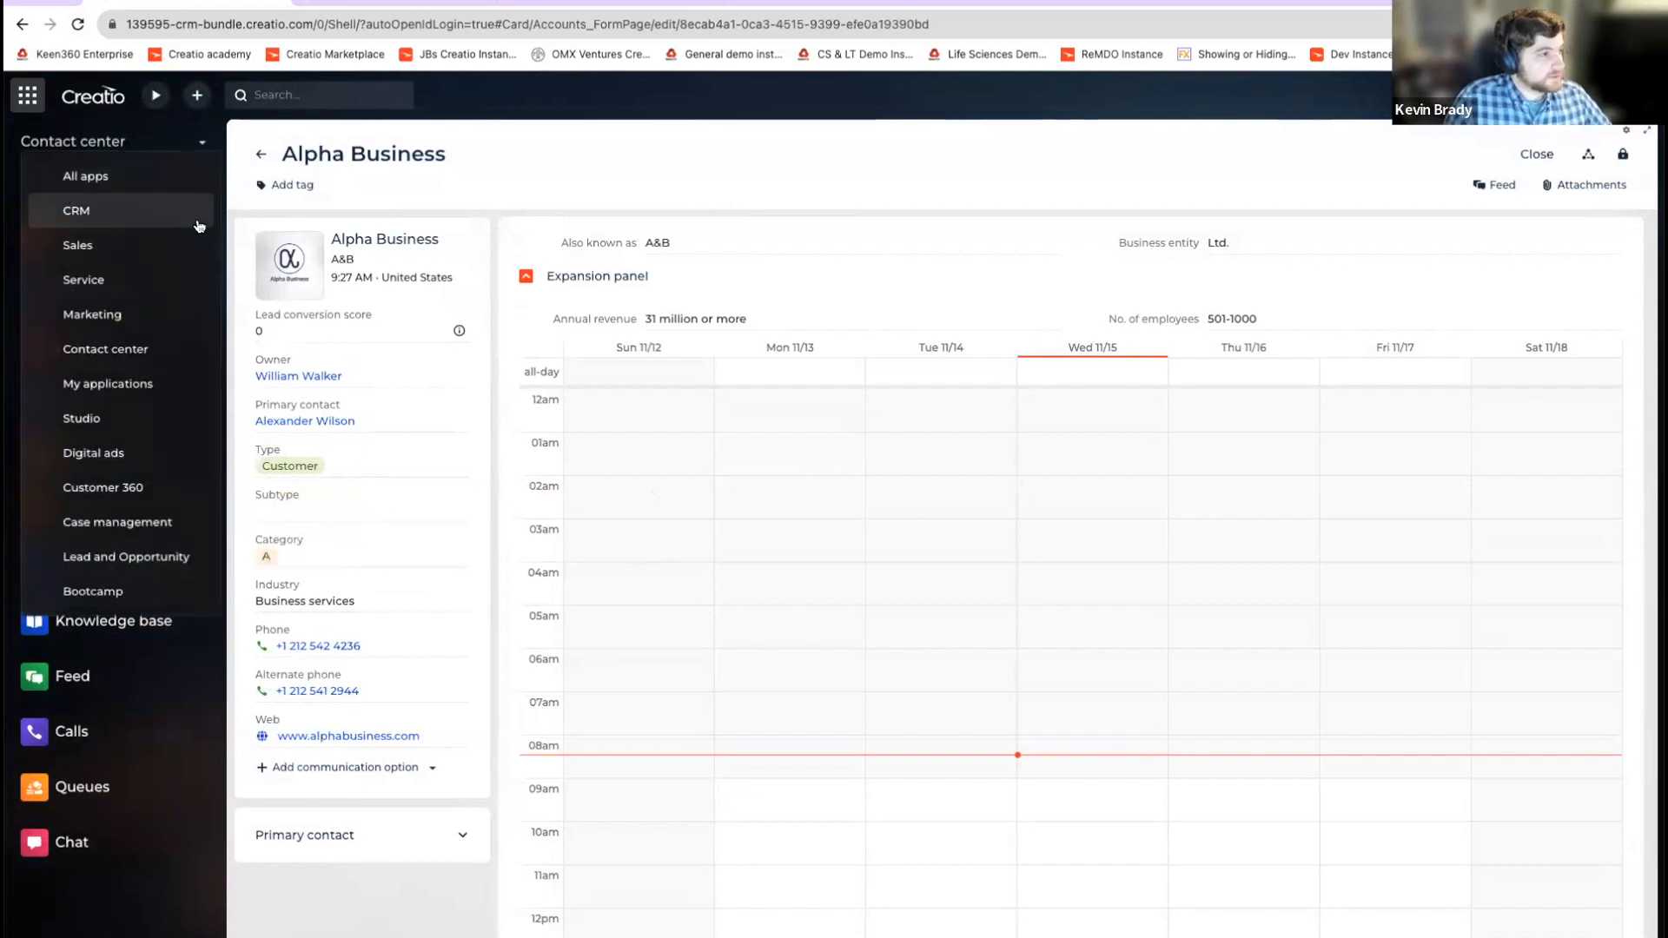
pyautogui.click(139, 422)
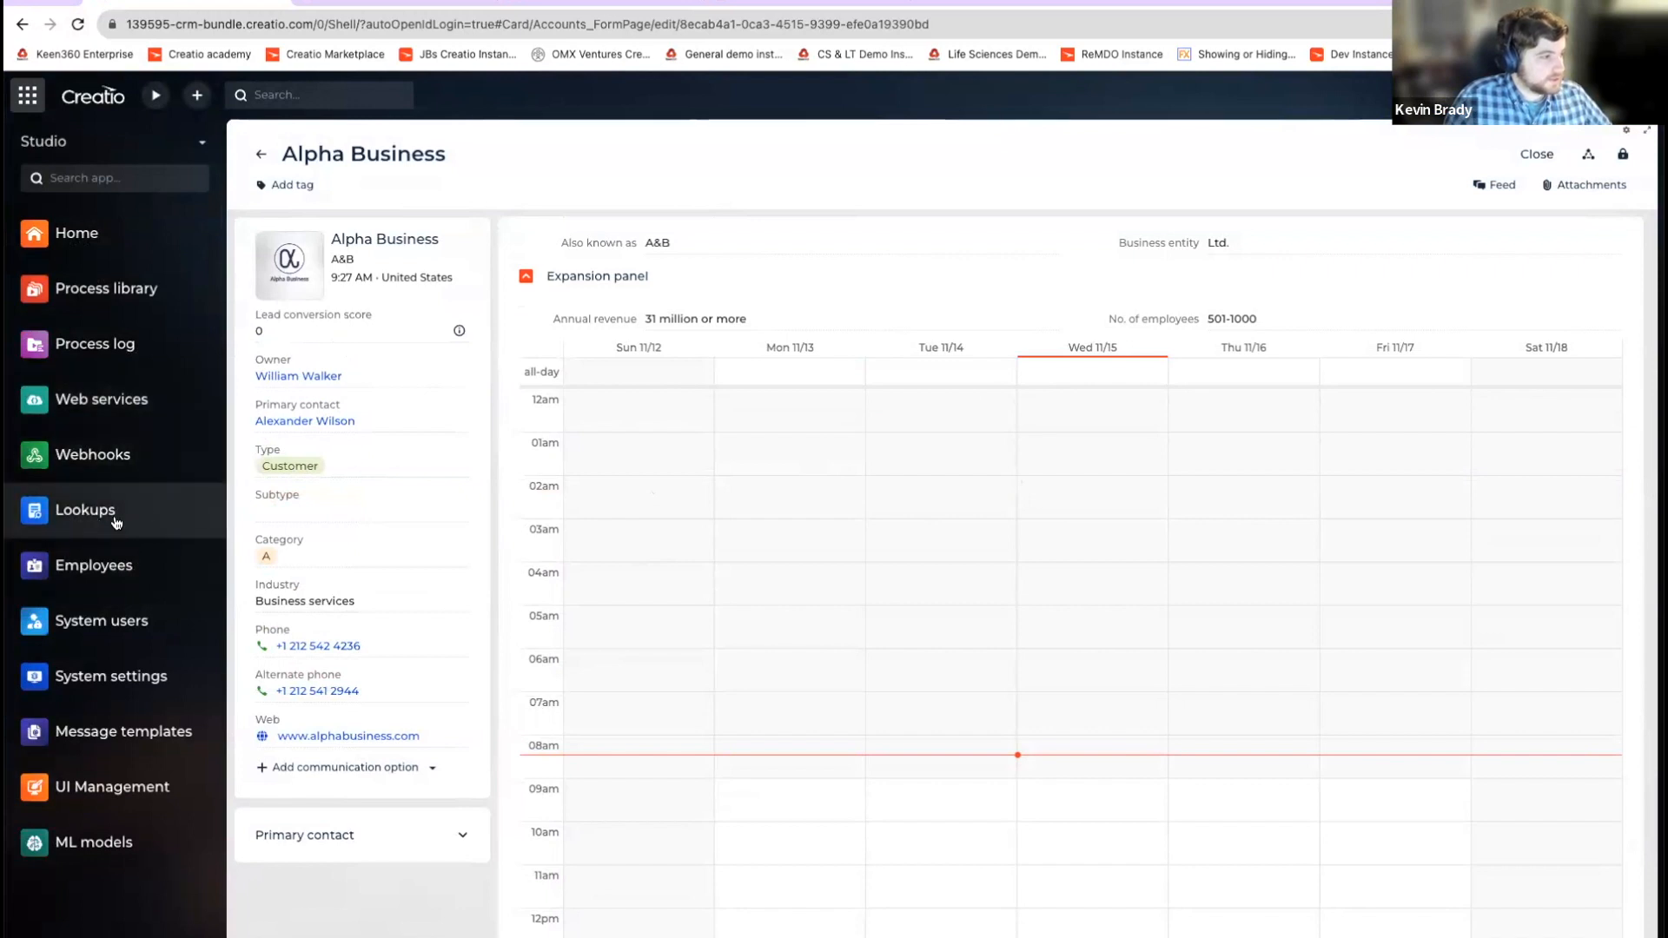
pyautogui.click(85, 510)
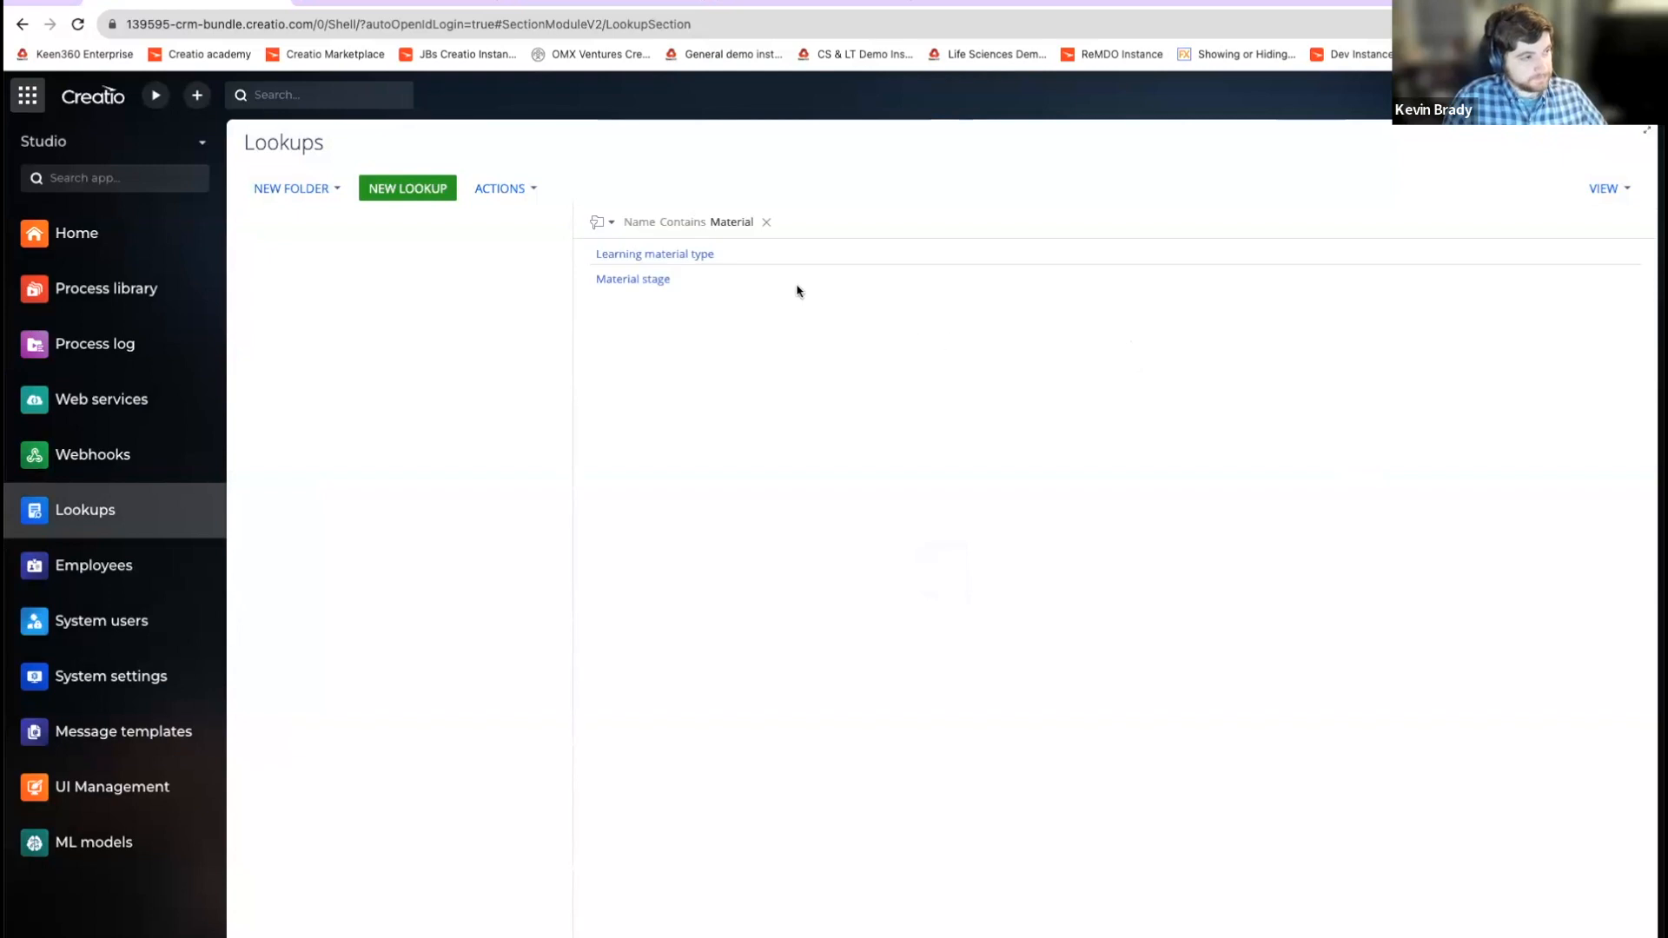
pyautogui.click(727, 218)
pyautogui.hotkey('ctrl', 'a')
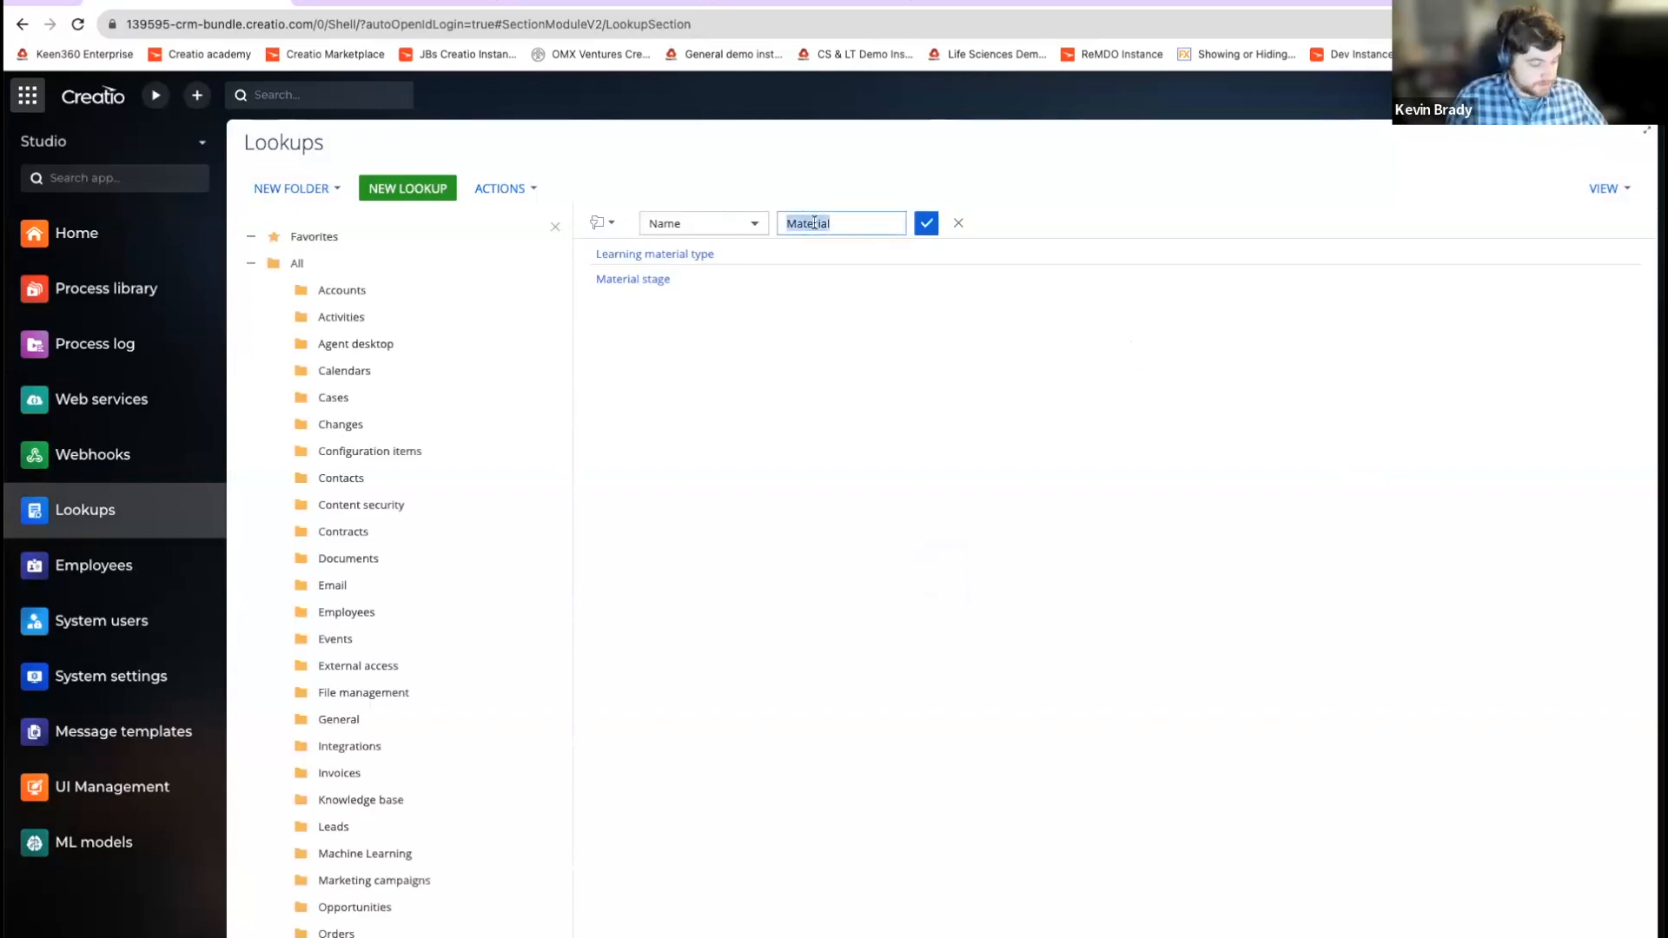
pyautogui.write('subtype')
pyautogui.press('Return')
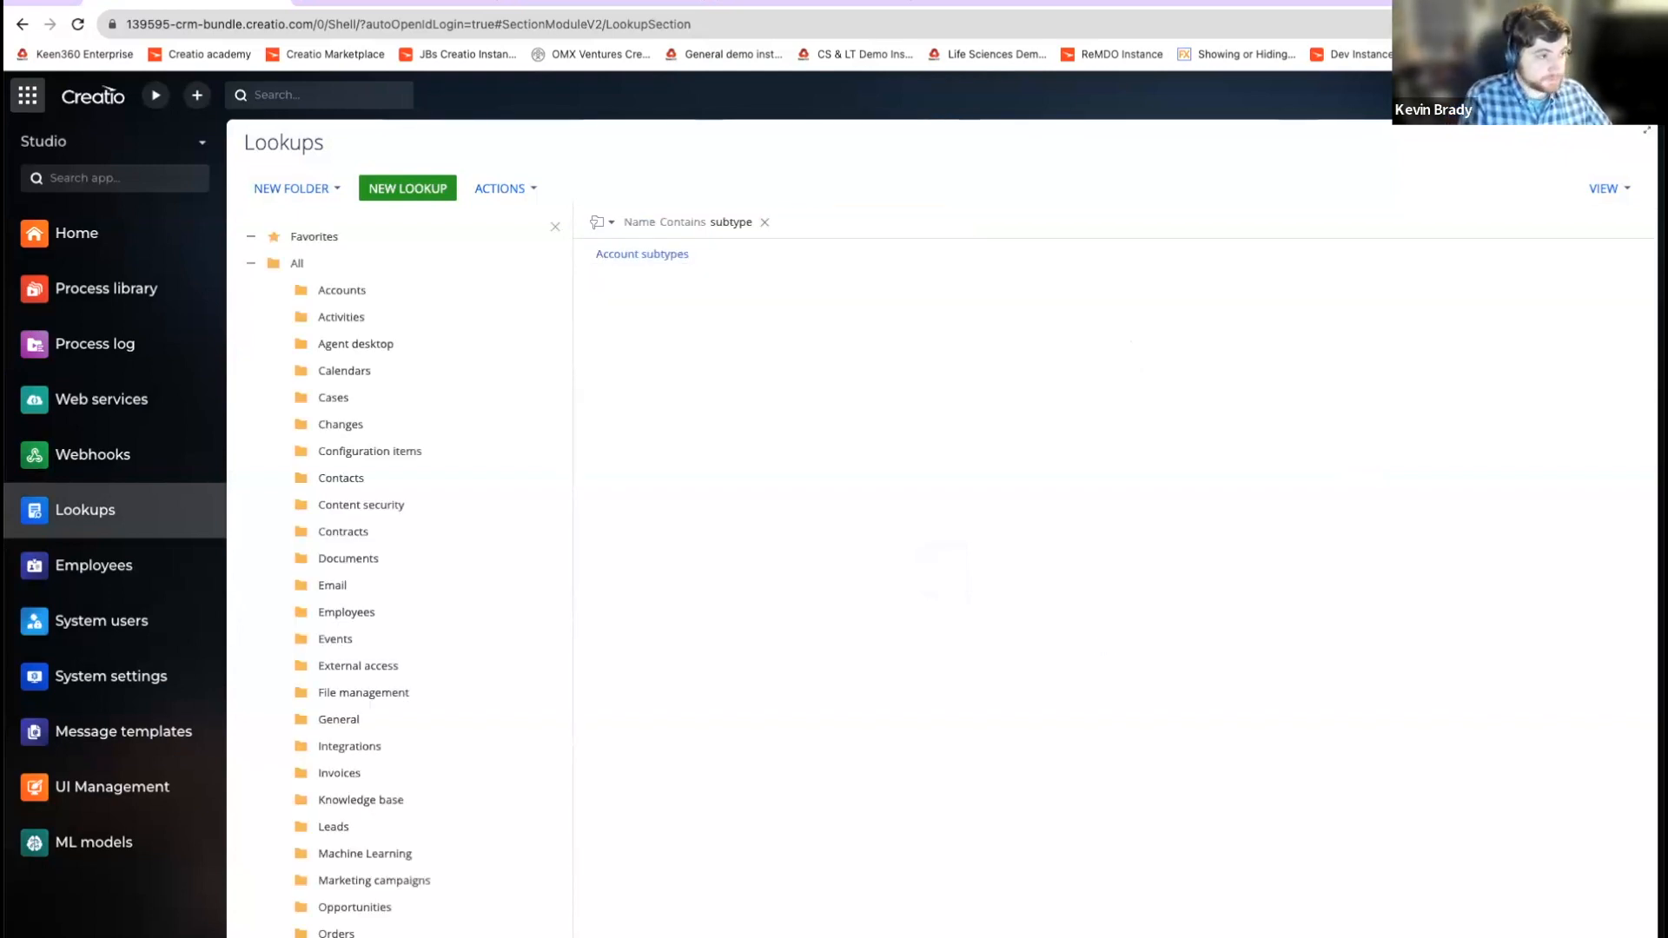
pyautogui.click(670, 257)
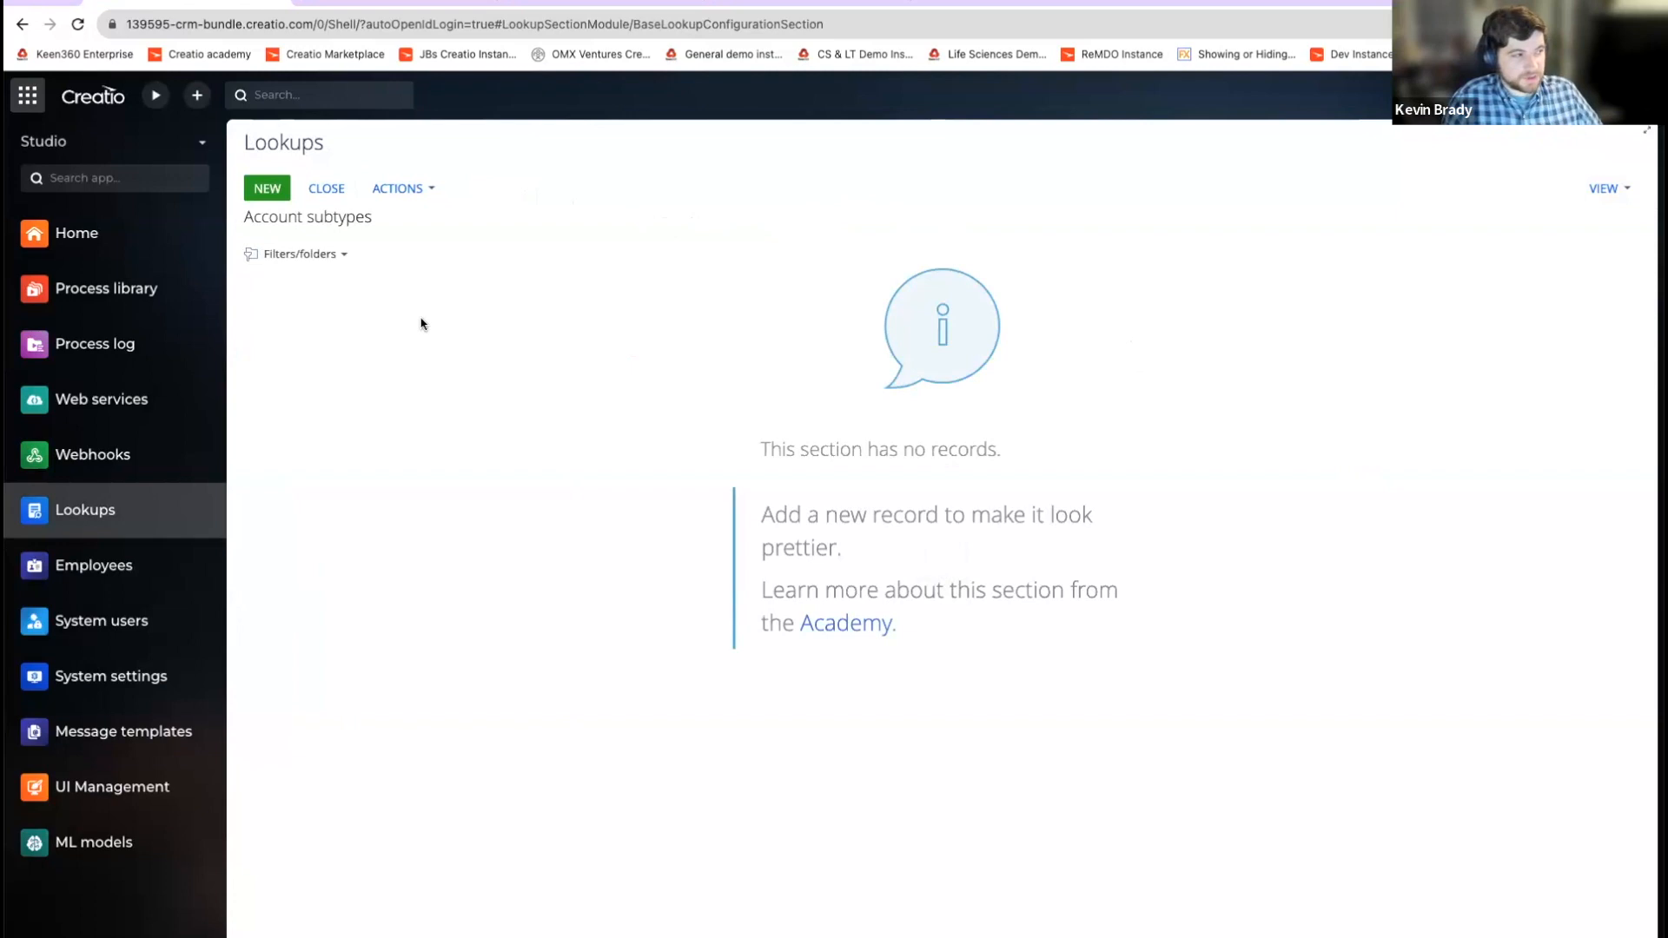
pyautogui.click(345, 198)
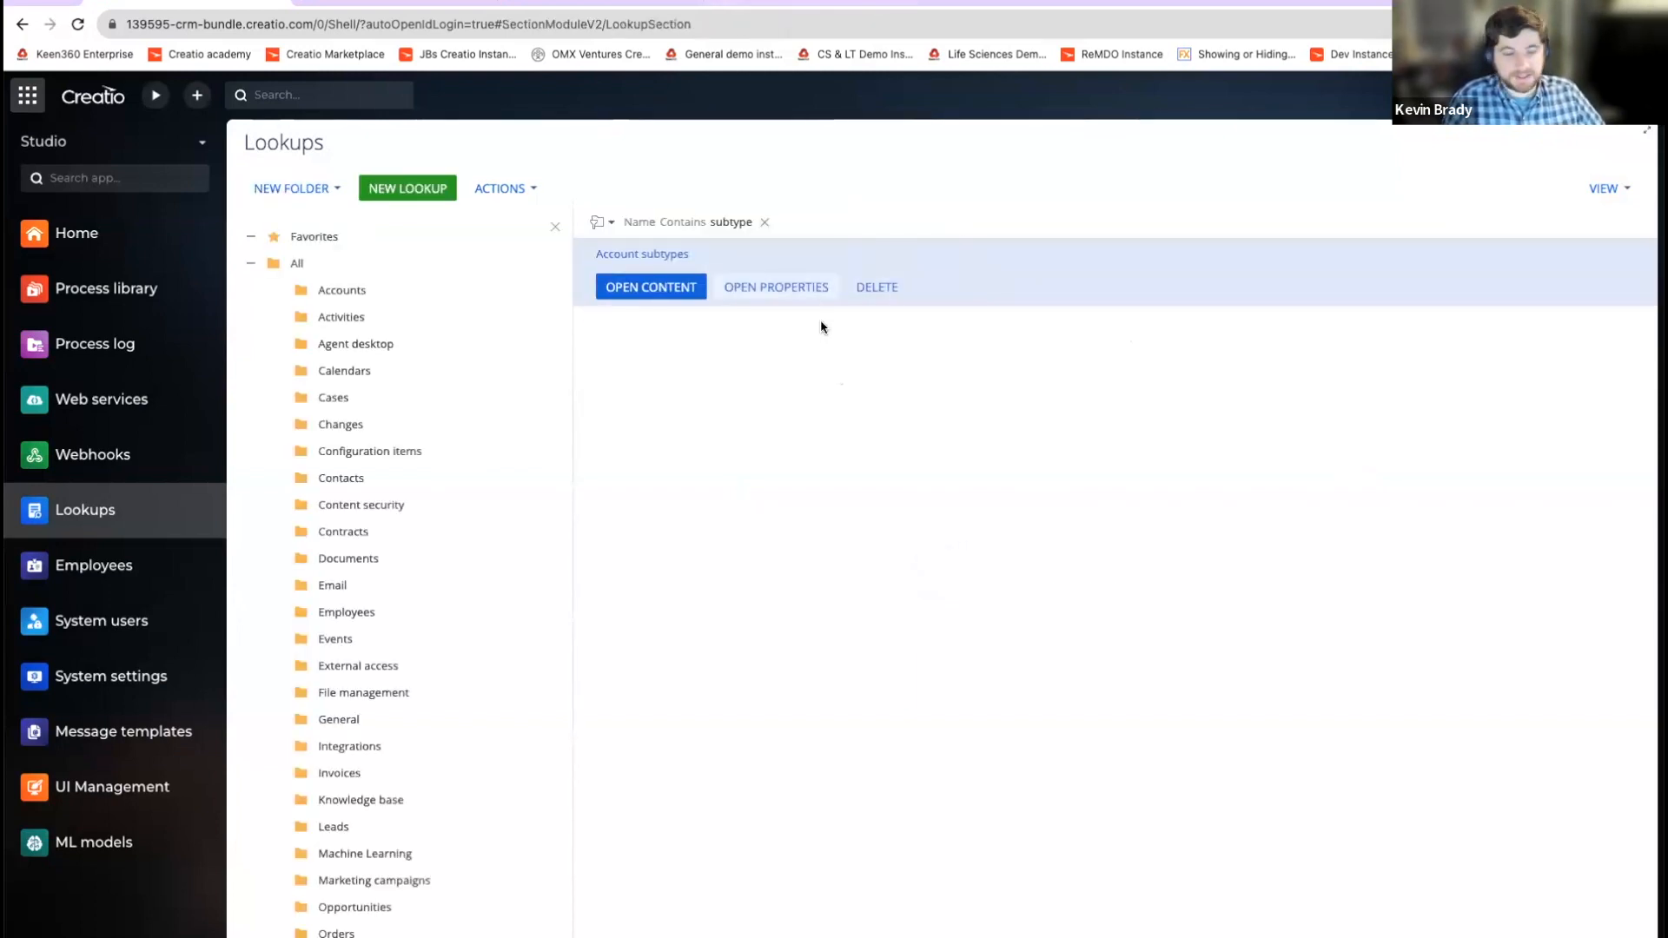
pyautogui.click(408, 192)
pyautogui.click(426, 276)
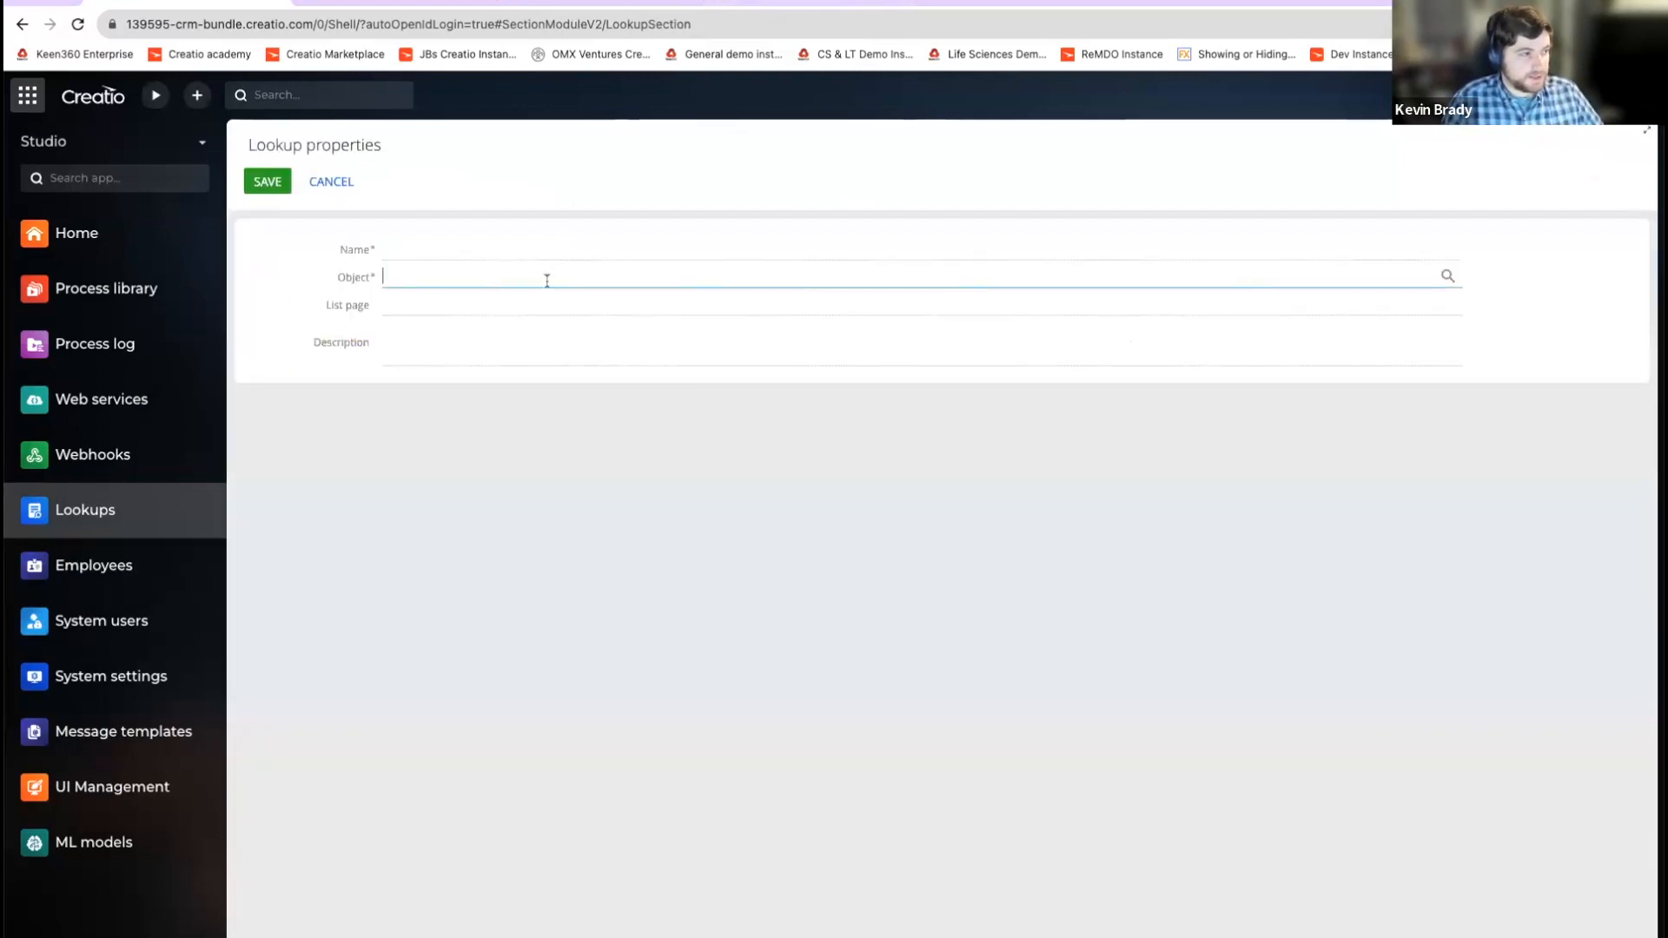
pyautogui.write('account')
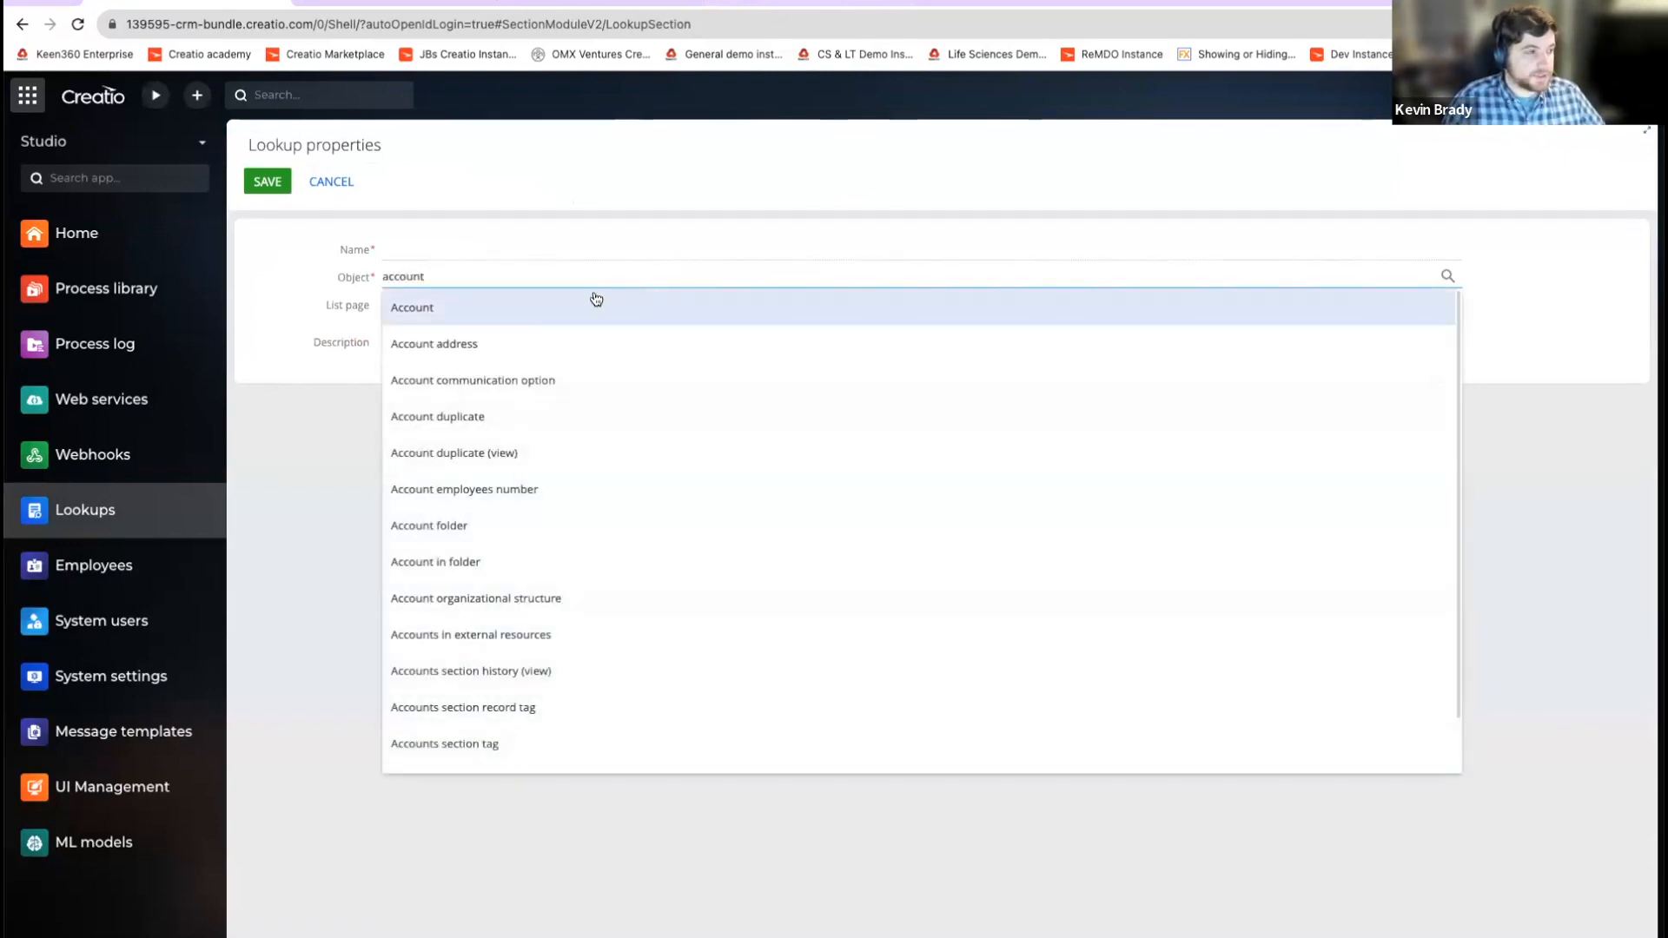
pyautogui.click(566, 309)
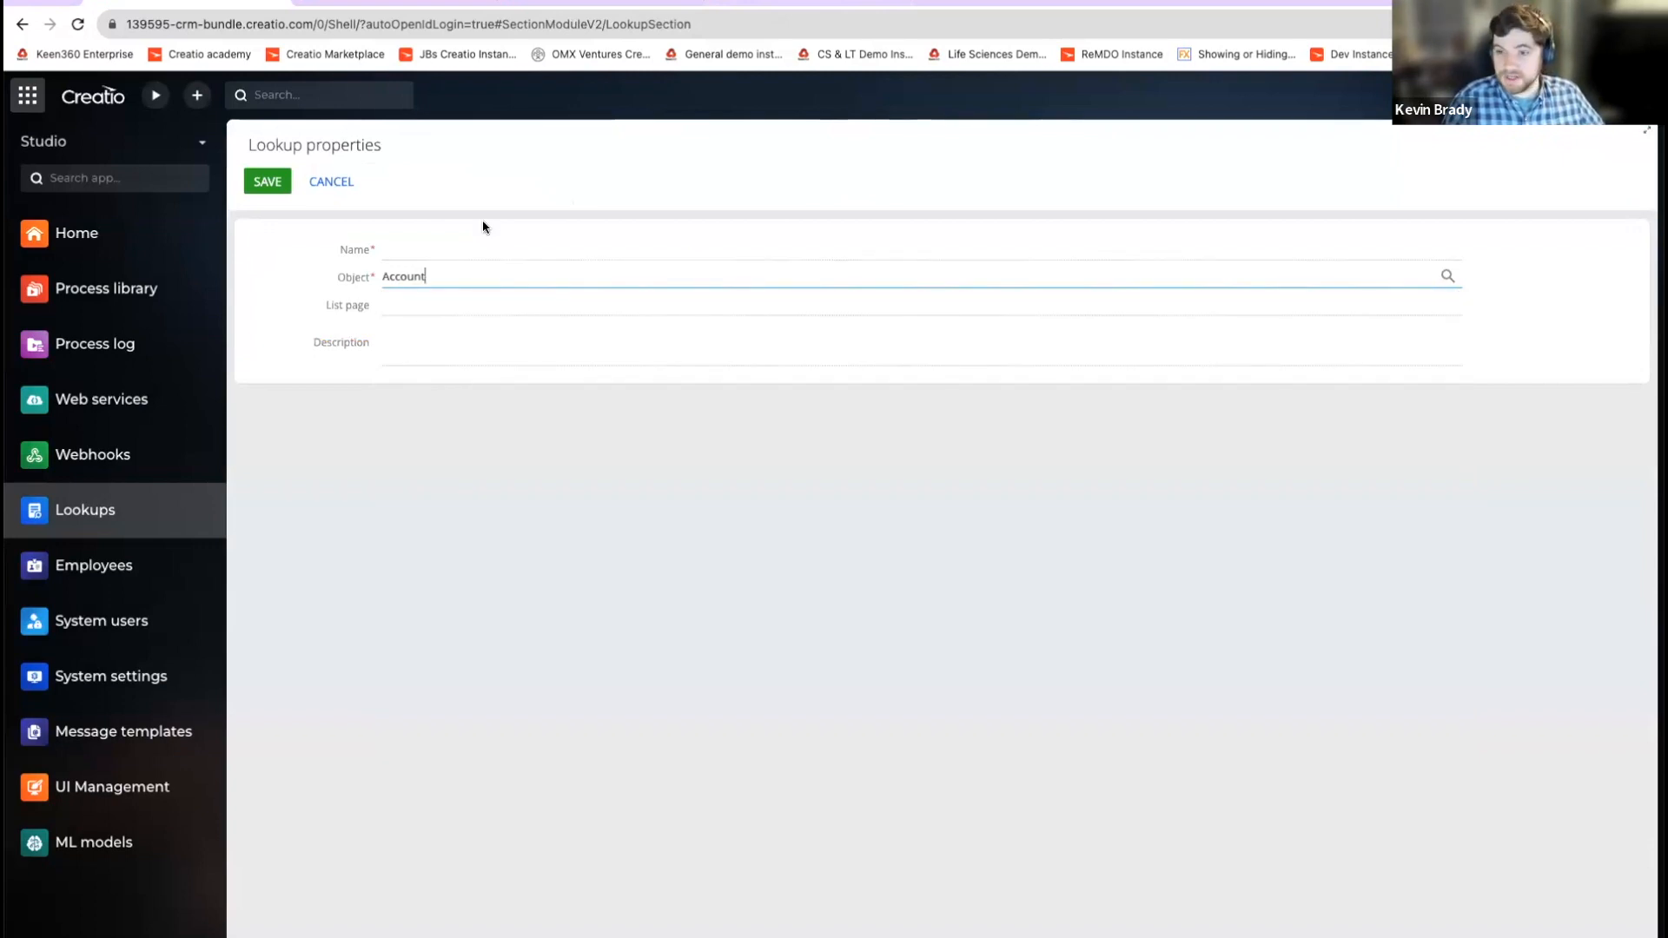
pyautogui.click(353, 181)
pyautogui.click(645, 278)
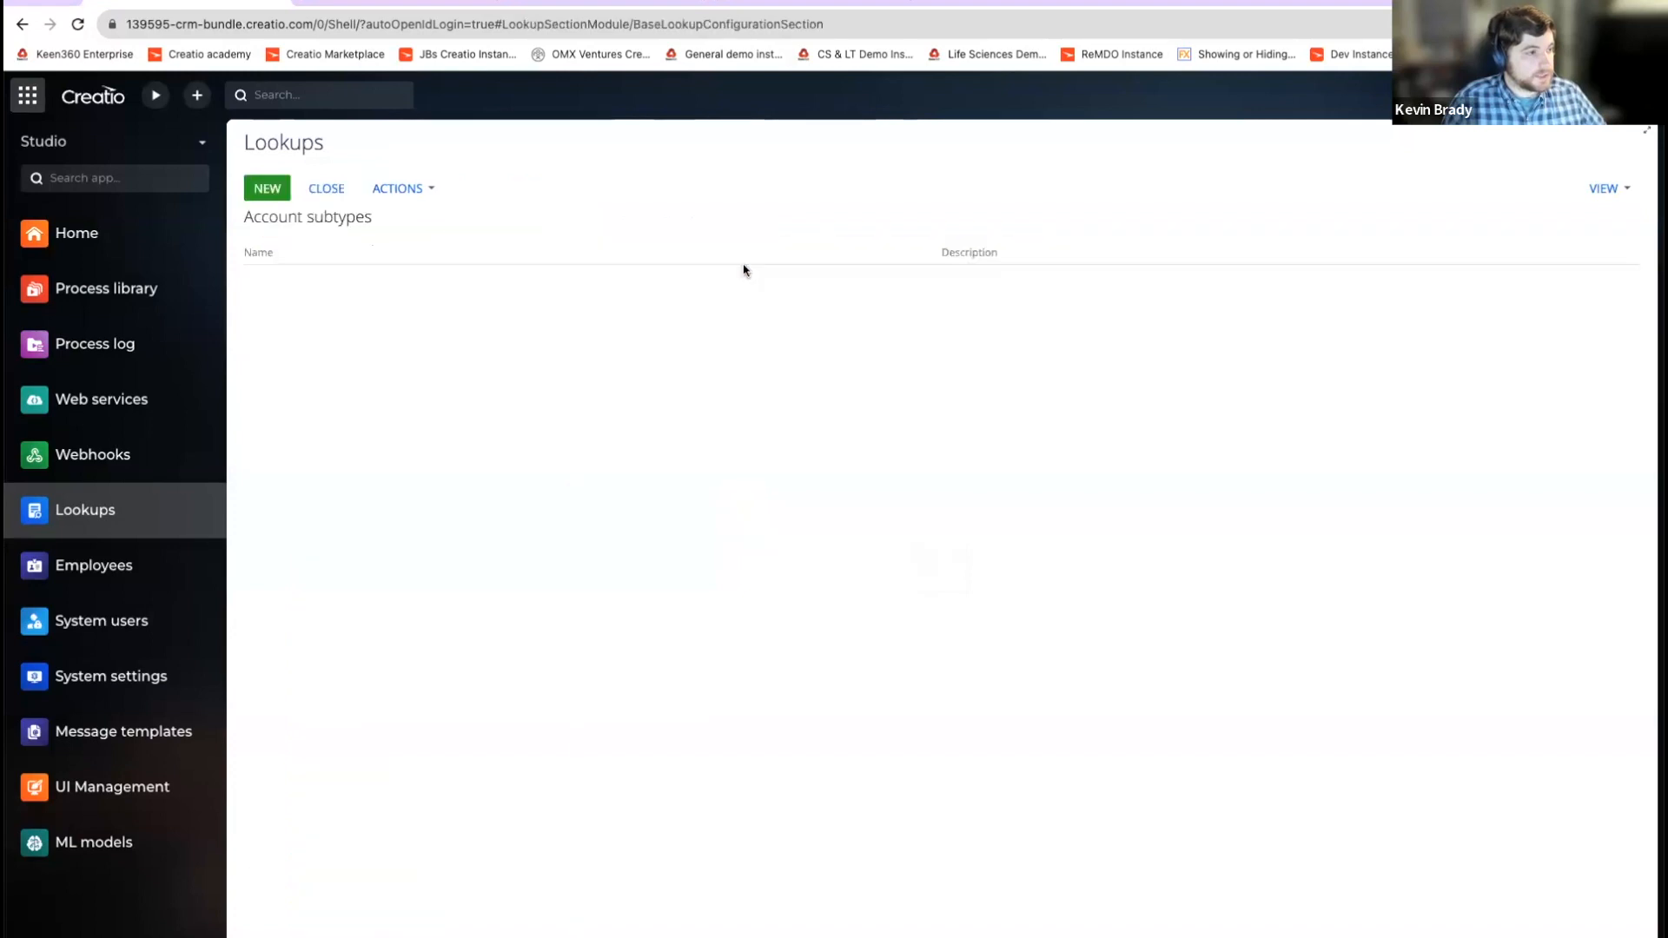
# Step: Start a new record in the Account subtypes lookup and duplicate its browser tab
pyautogui.click(261, 192)
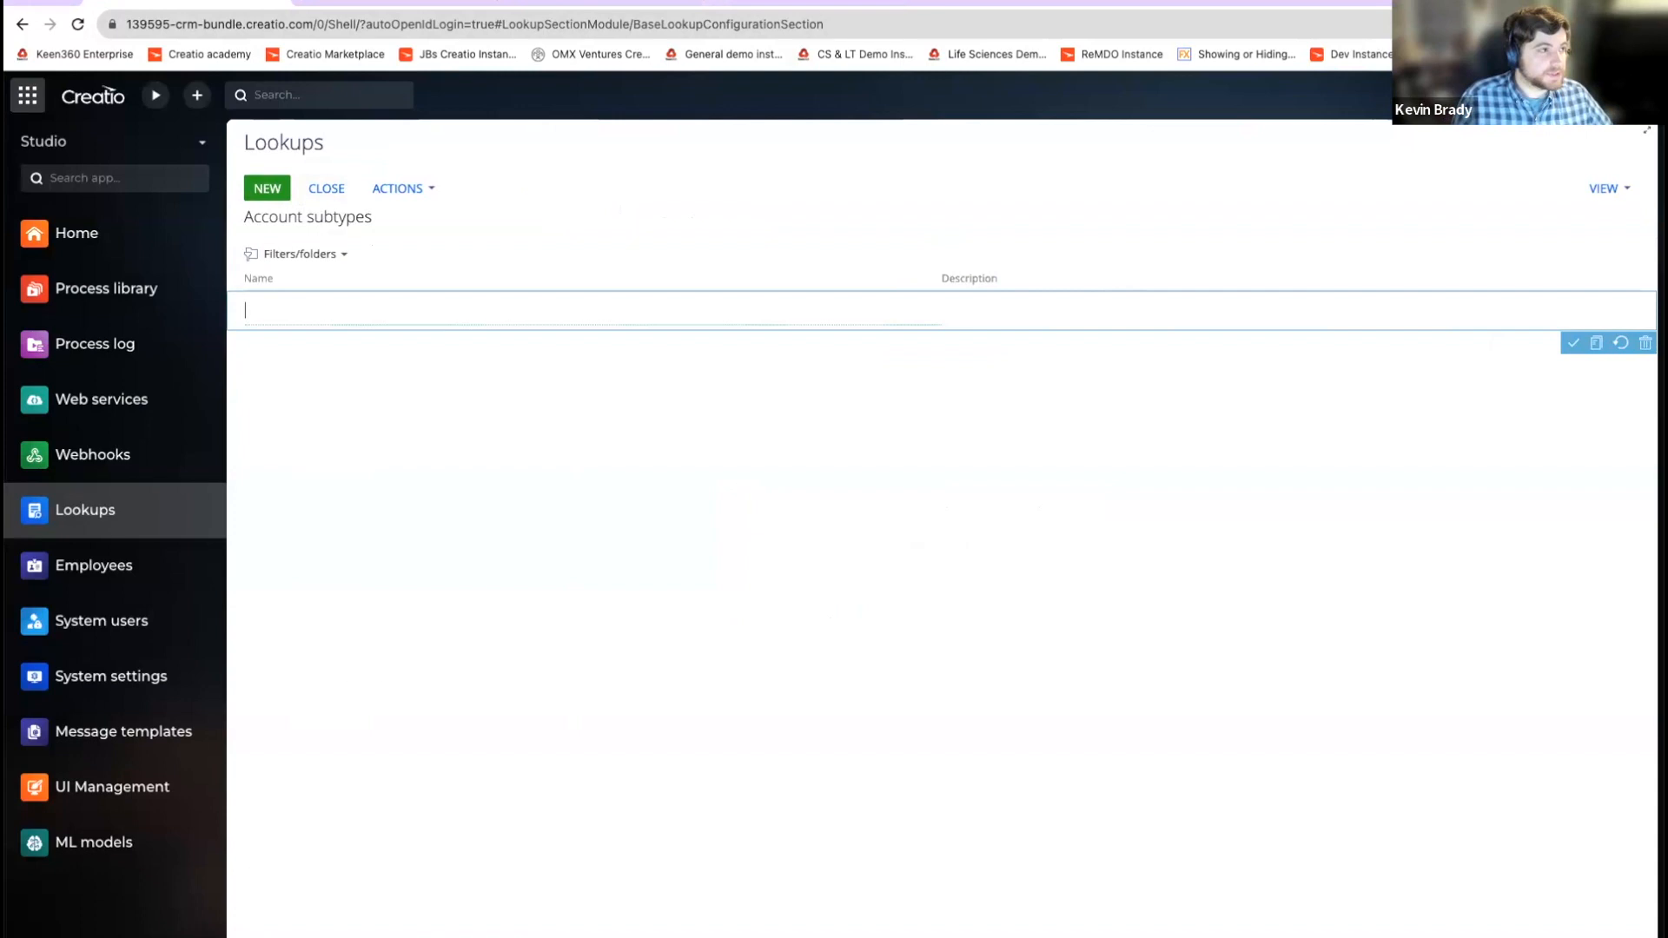
pyautogui.click(393, 2)
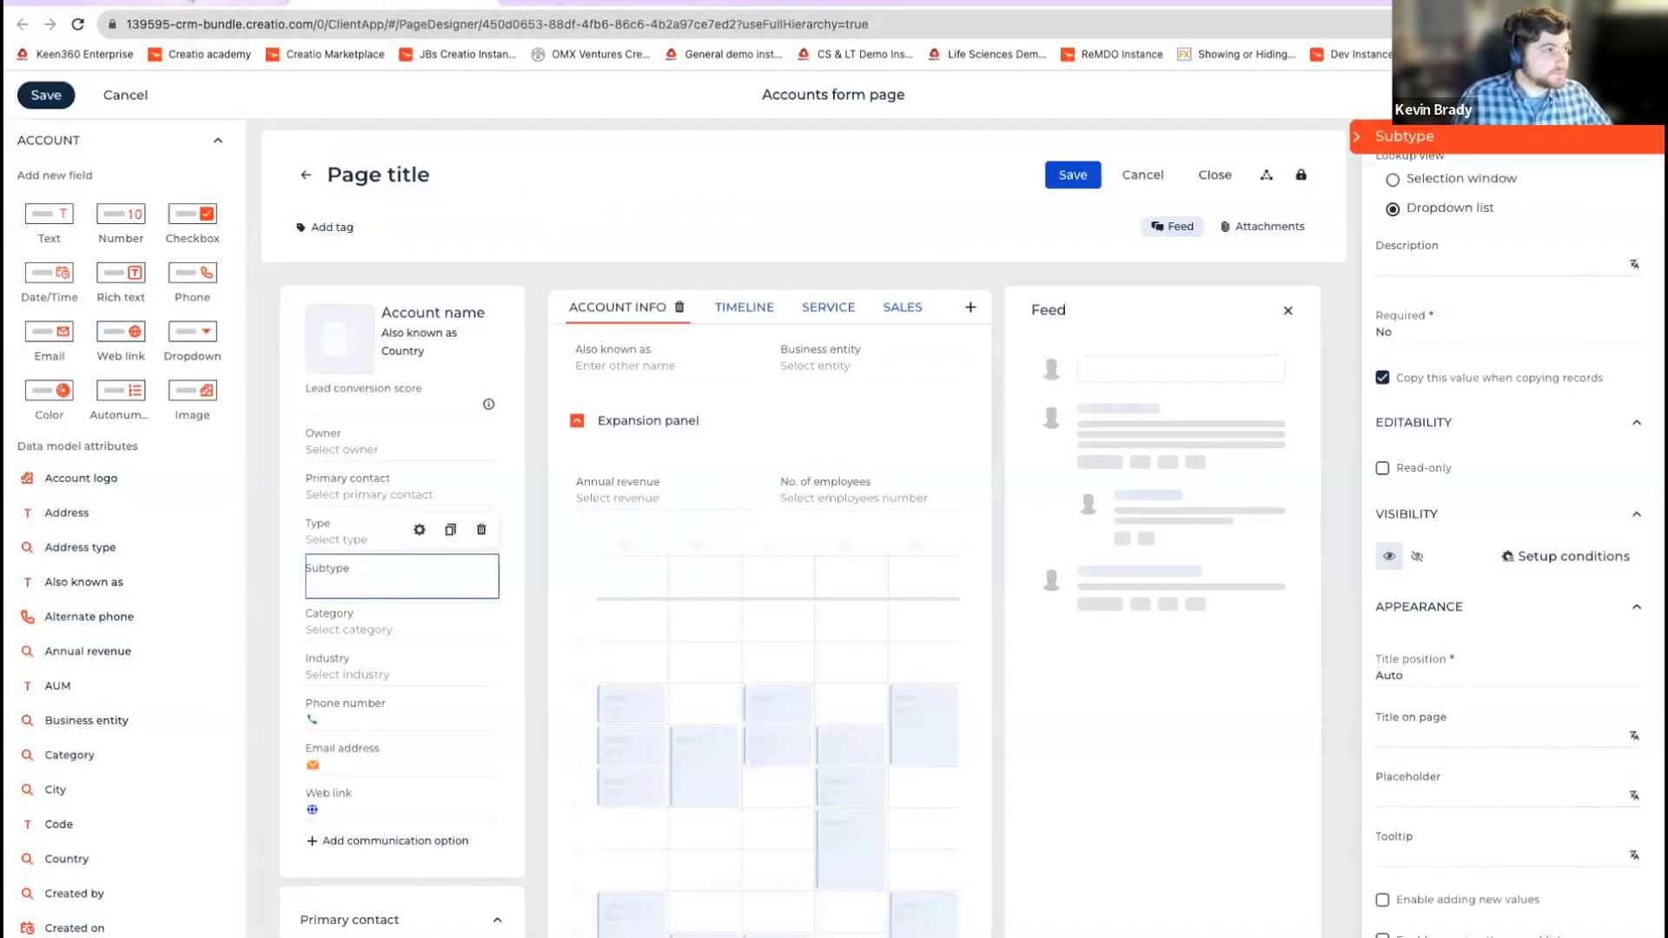
pyautogui.click(199, 3)
pyautogui.rightClick(184, 2)
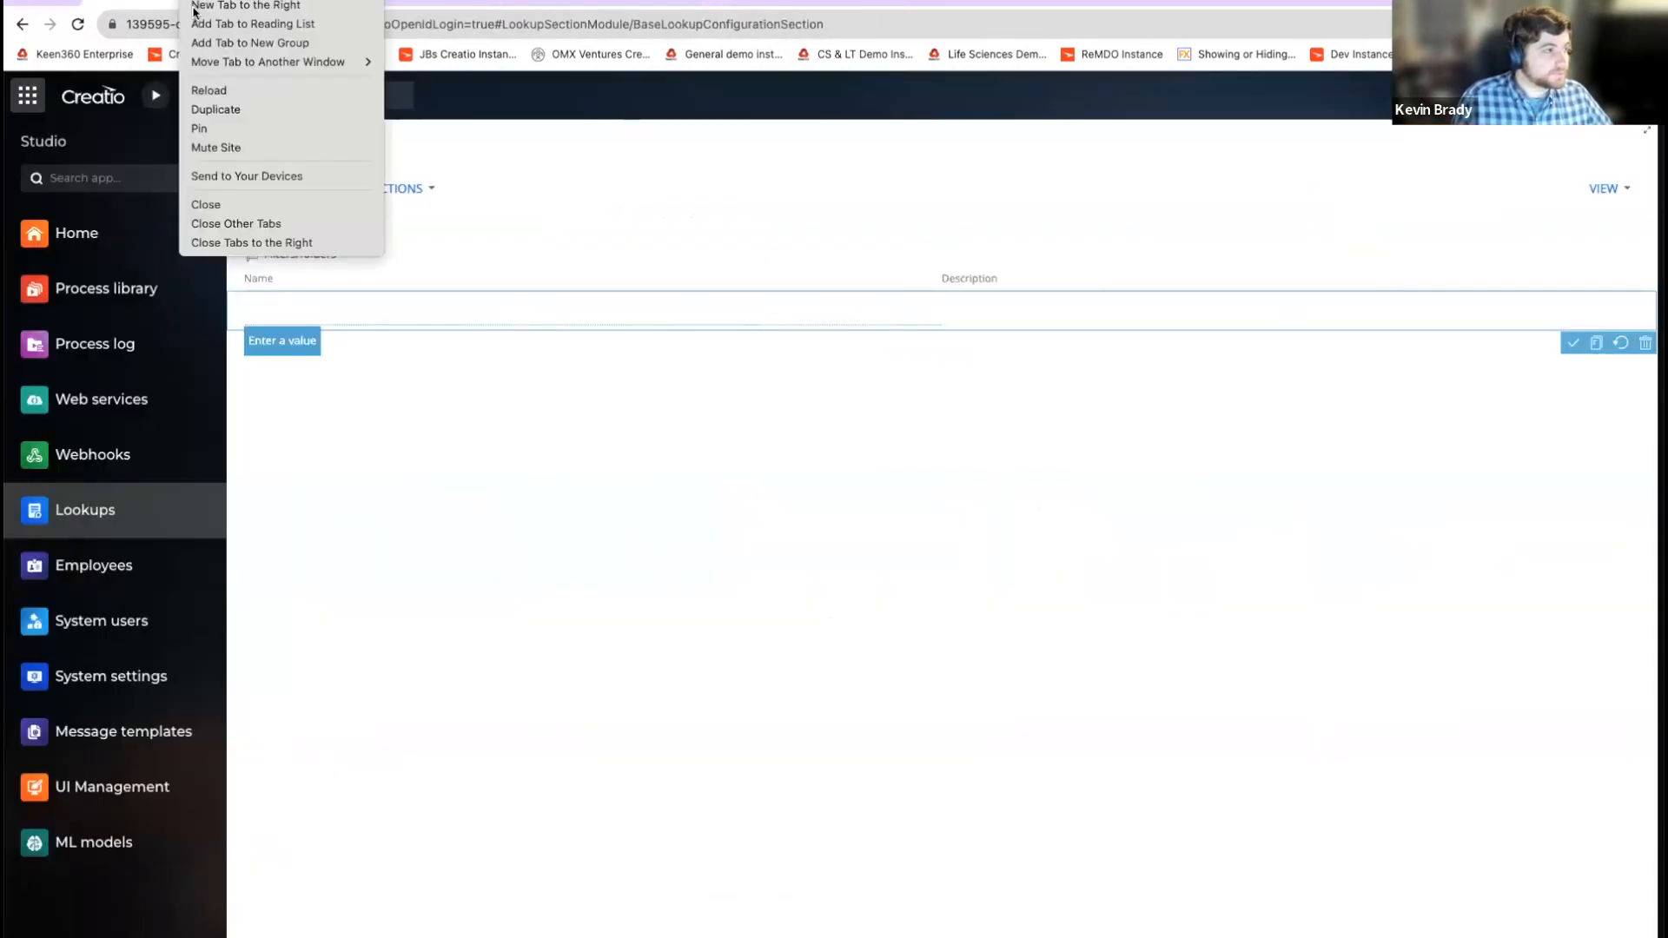
pyautogui.click(270, 110)
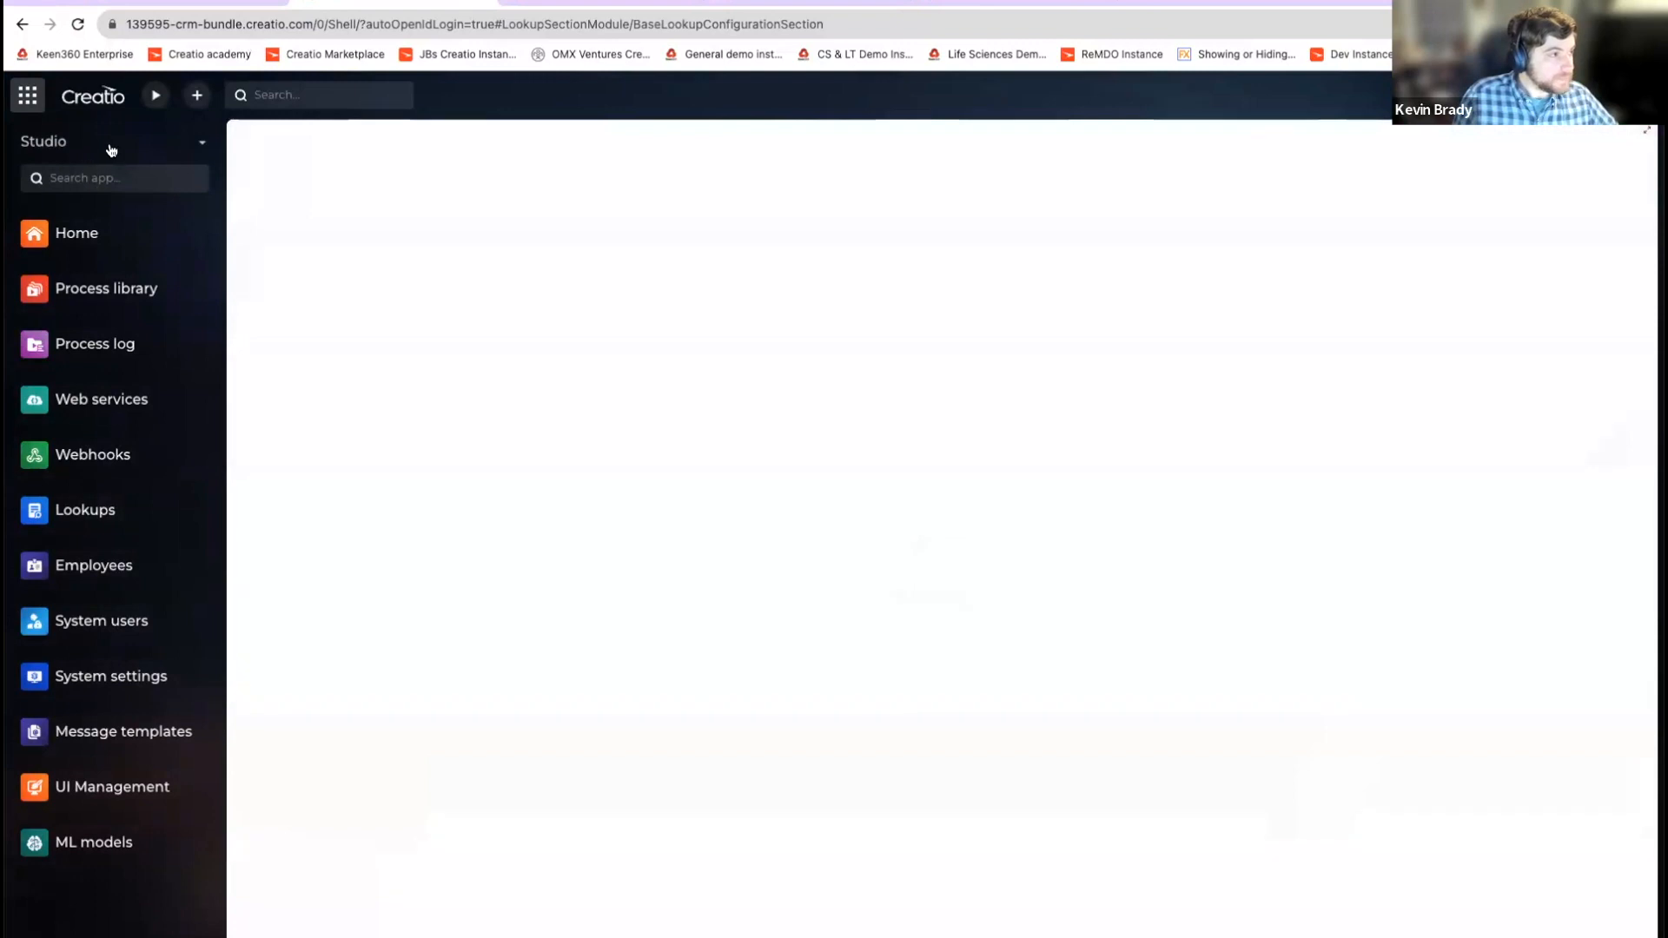
# Step: Open the Sales workplace's Accounts list in the duplicated tab and review the Type options for the first account
pyautogui.click(111, 148)
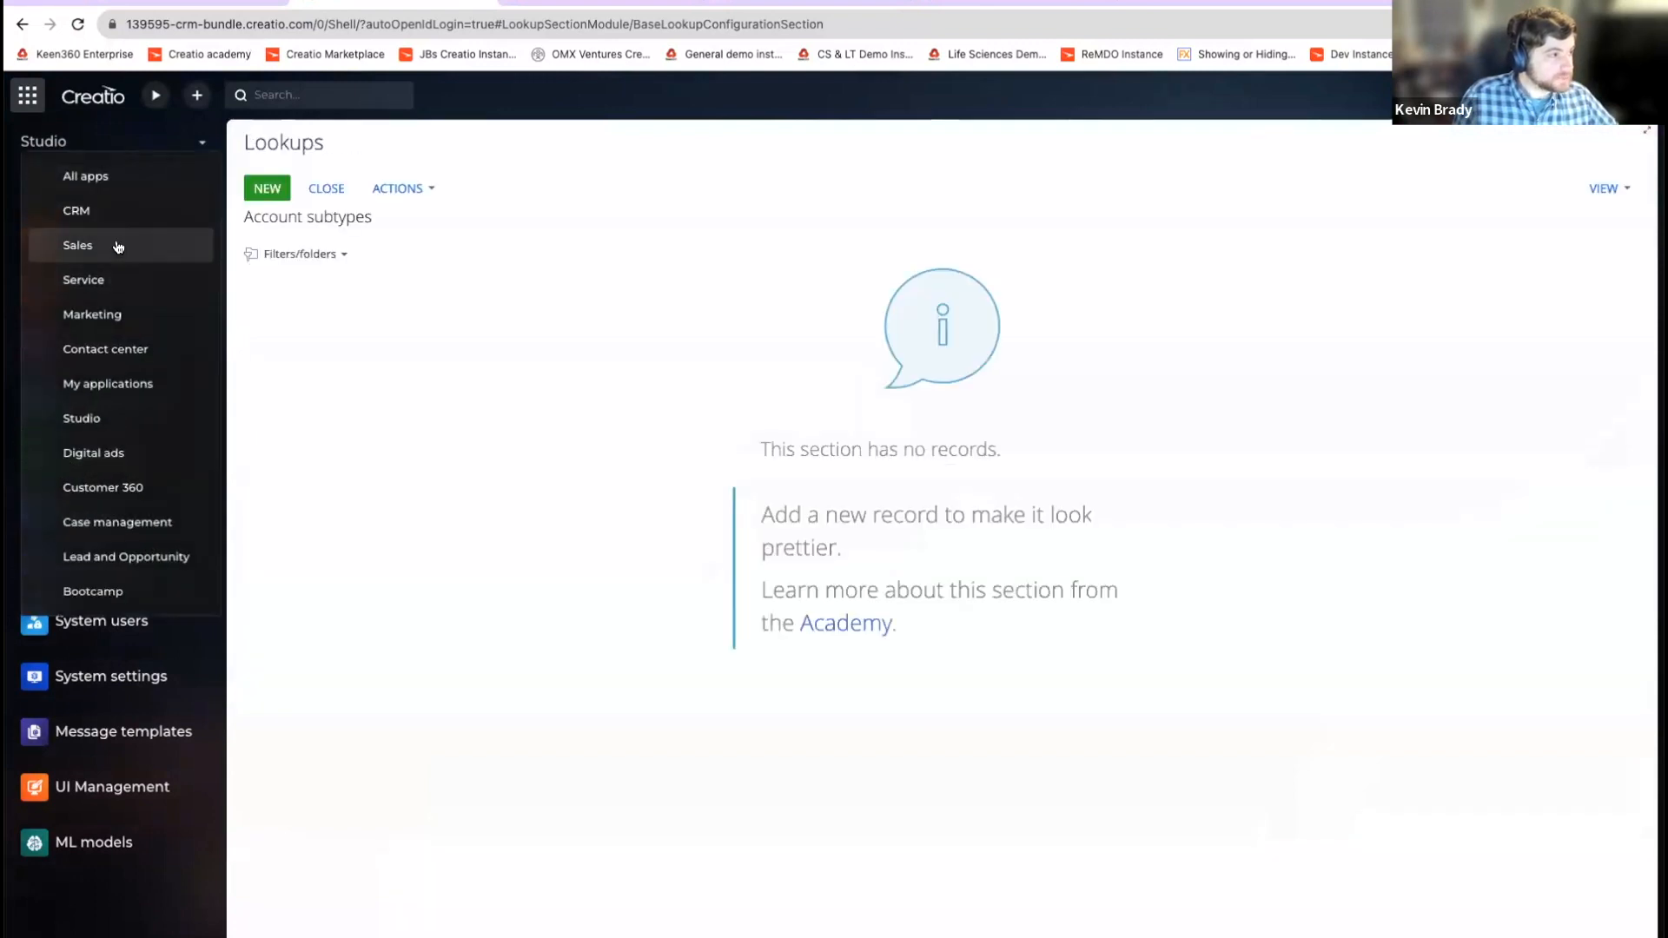
pyautogui.click(116, 247)
pyautogui.click(185, 558)
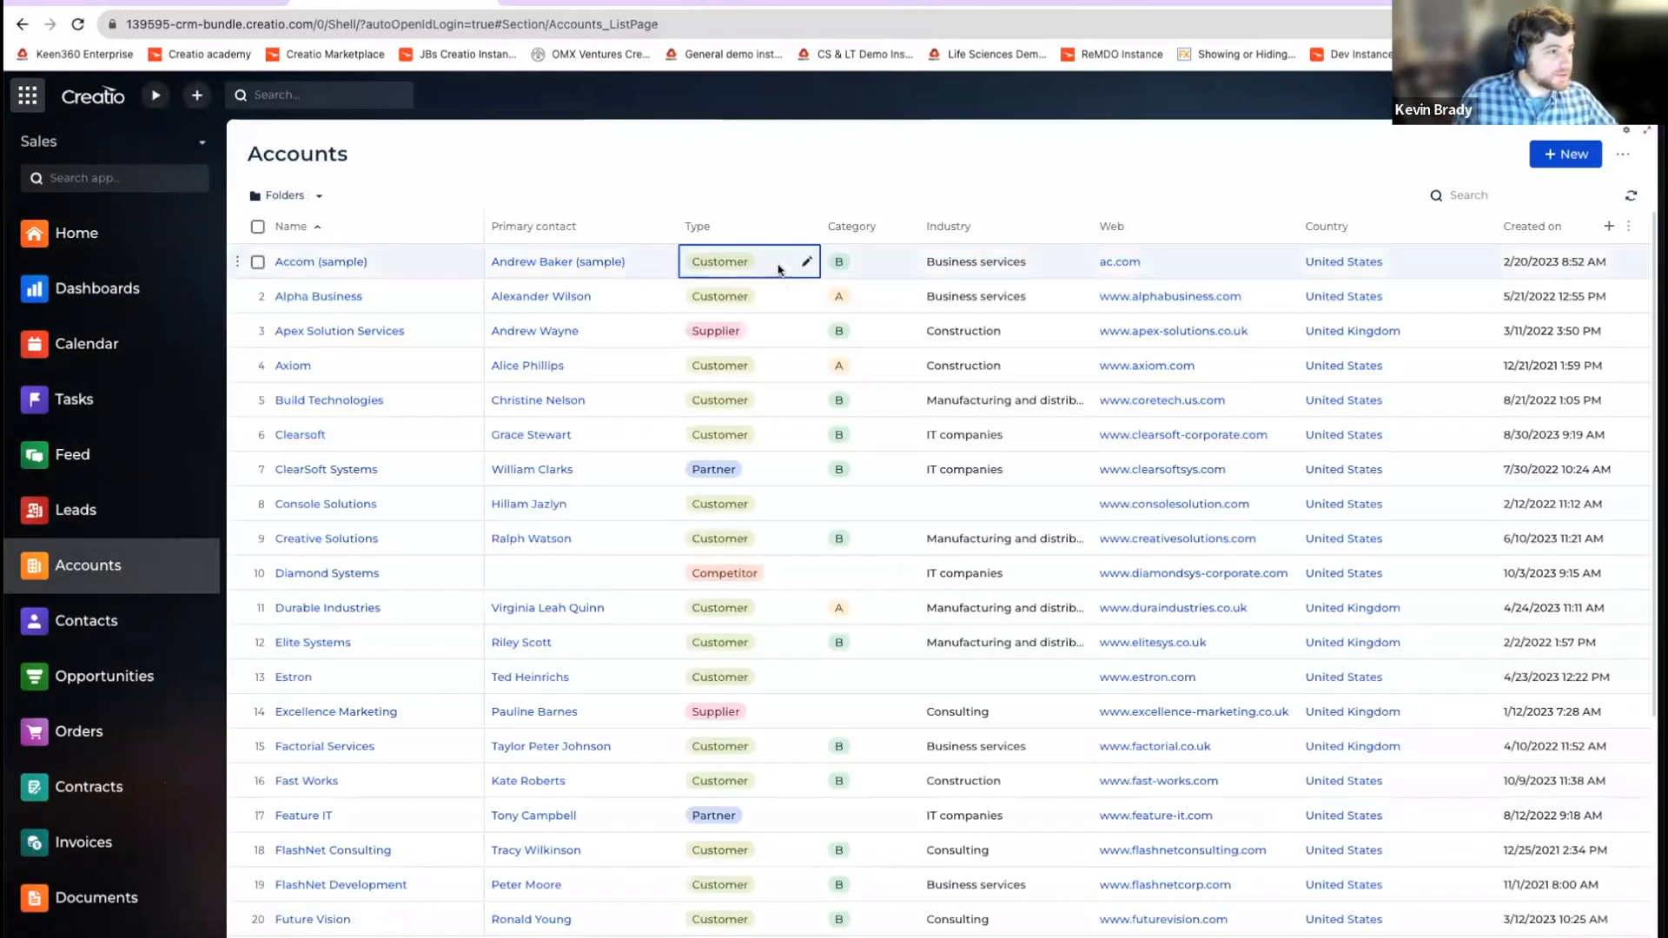
pyautogui.click(800, 262)
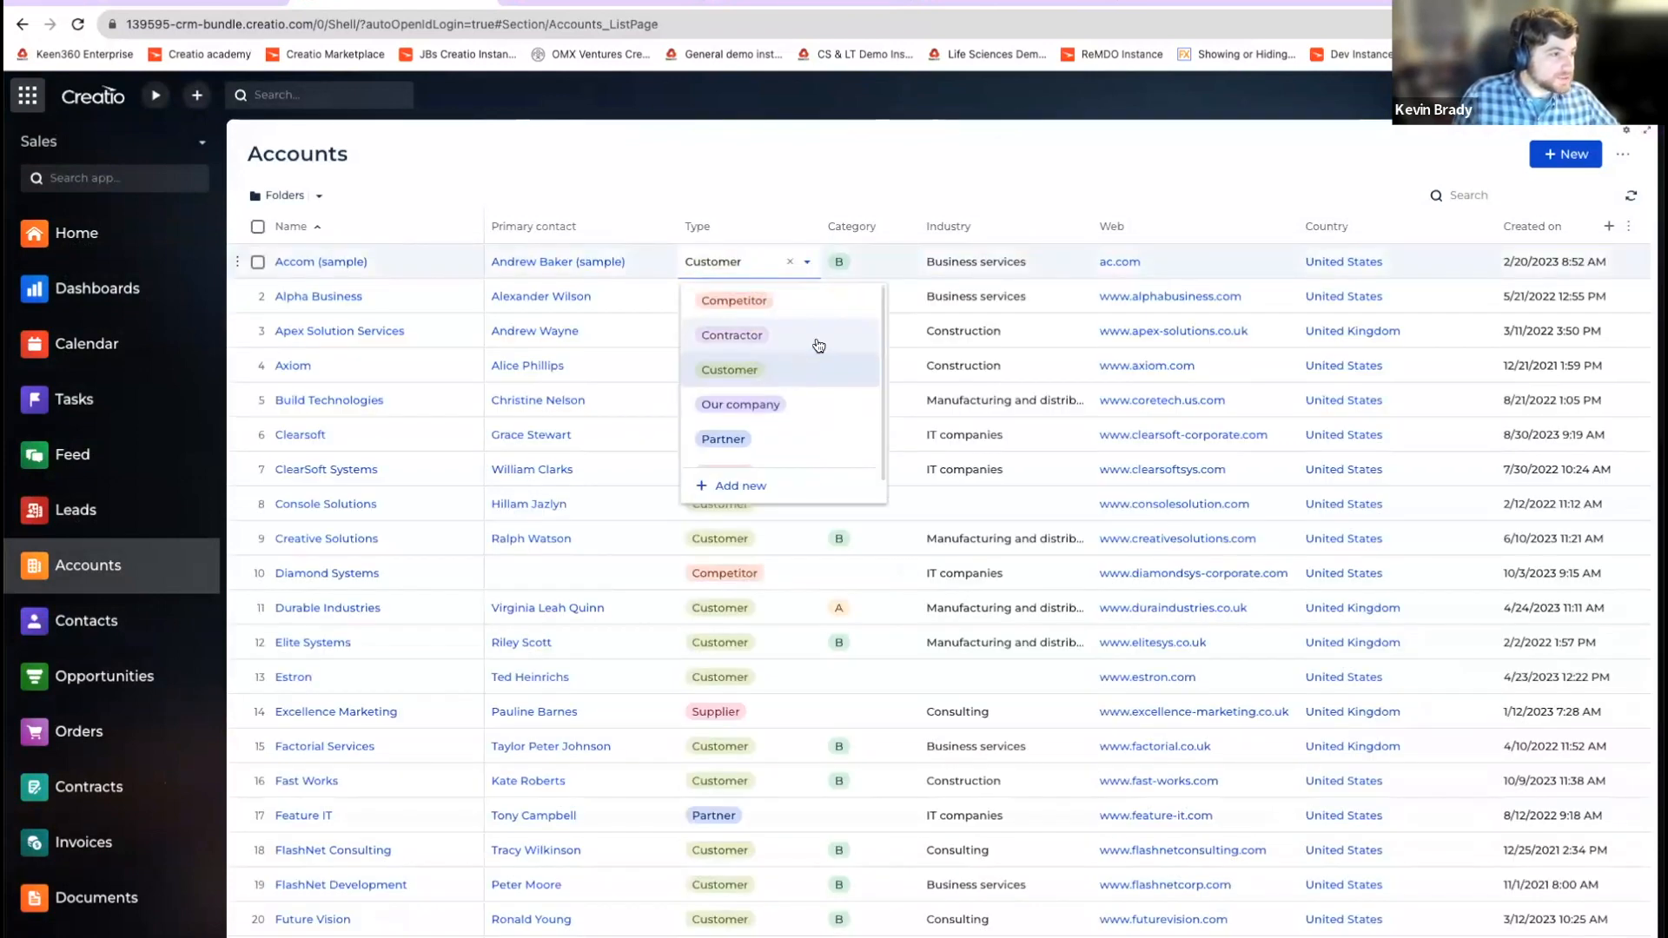
pyautogui.scroll(-1, 849, 429)
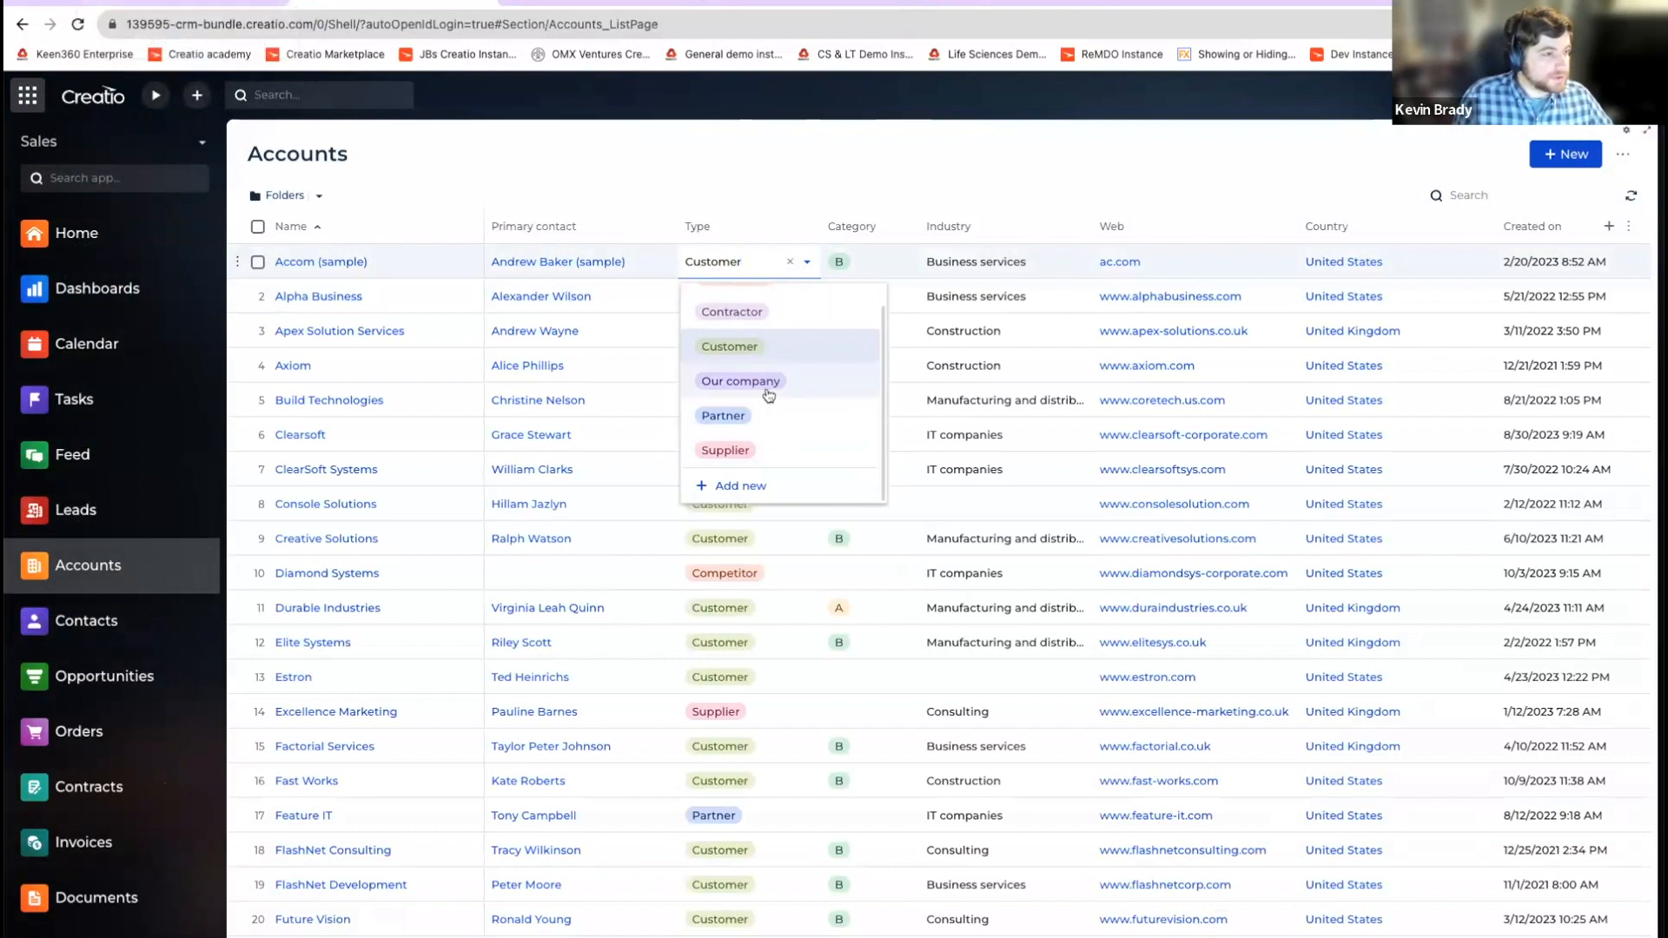
# Step: Return to the Account subtypes lookup and add the records Direct competitor and Example B
pyautogui.click(181, 3)
pyautogui.write('Direct competitor')
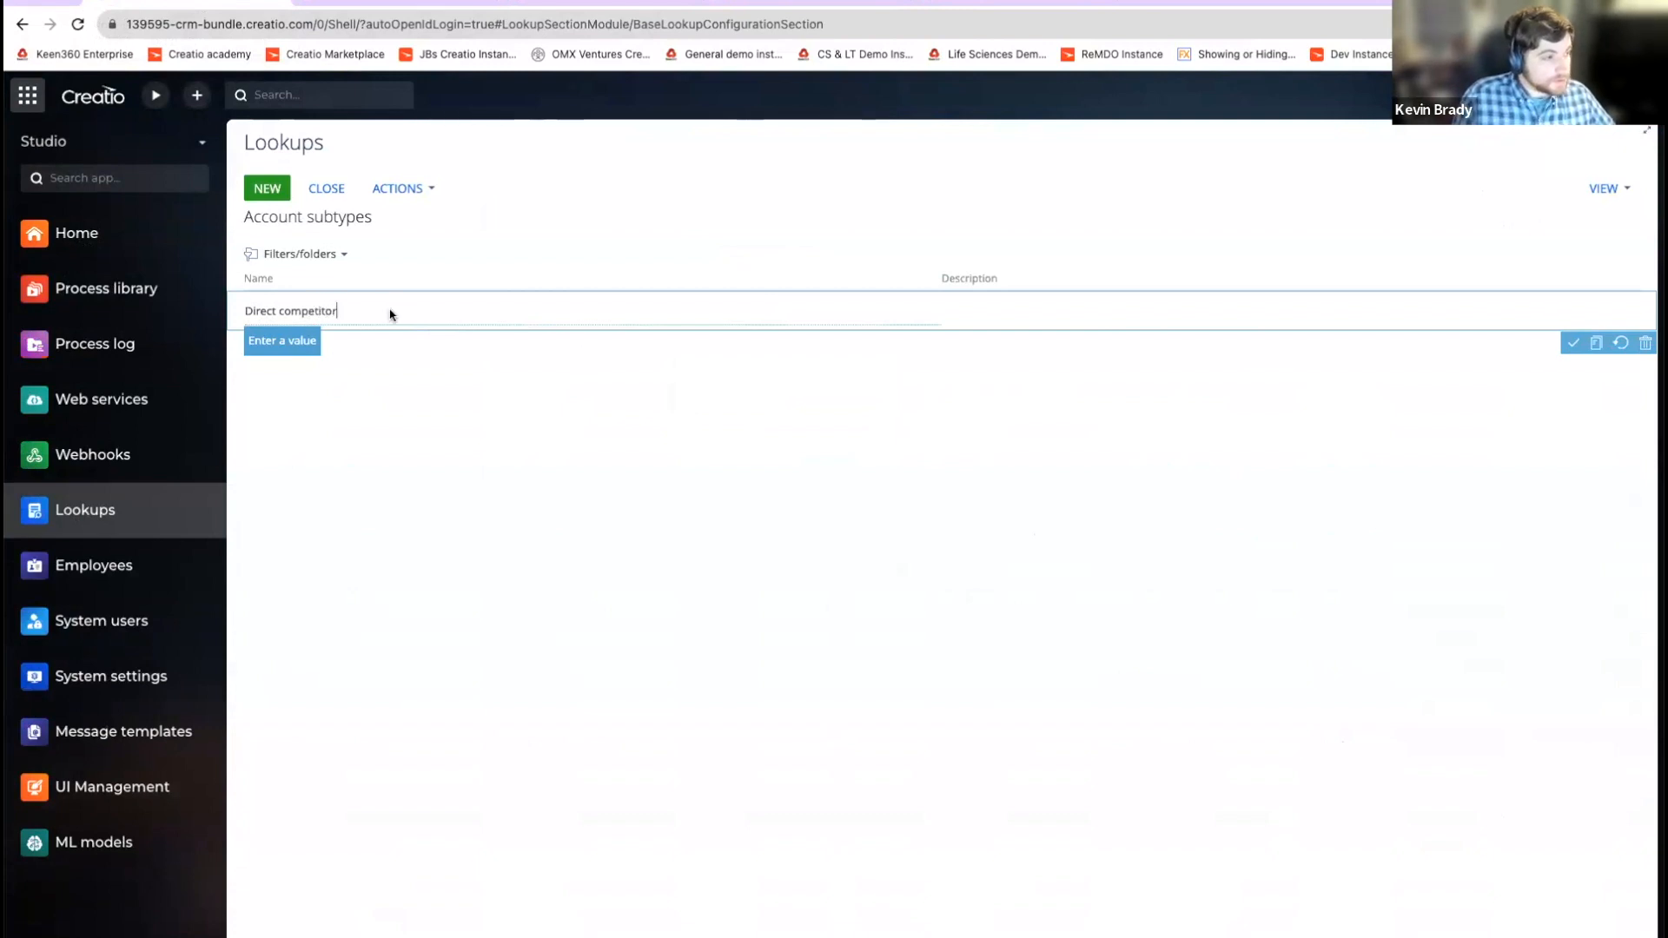
pyautogui.click(268, 188)
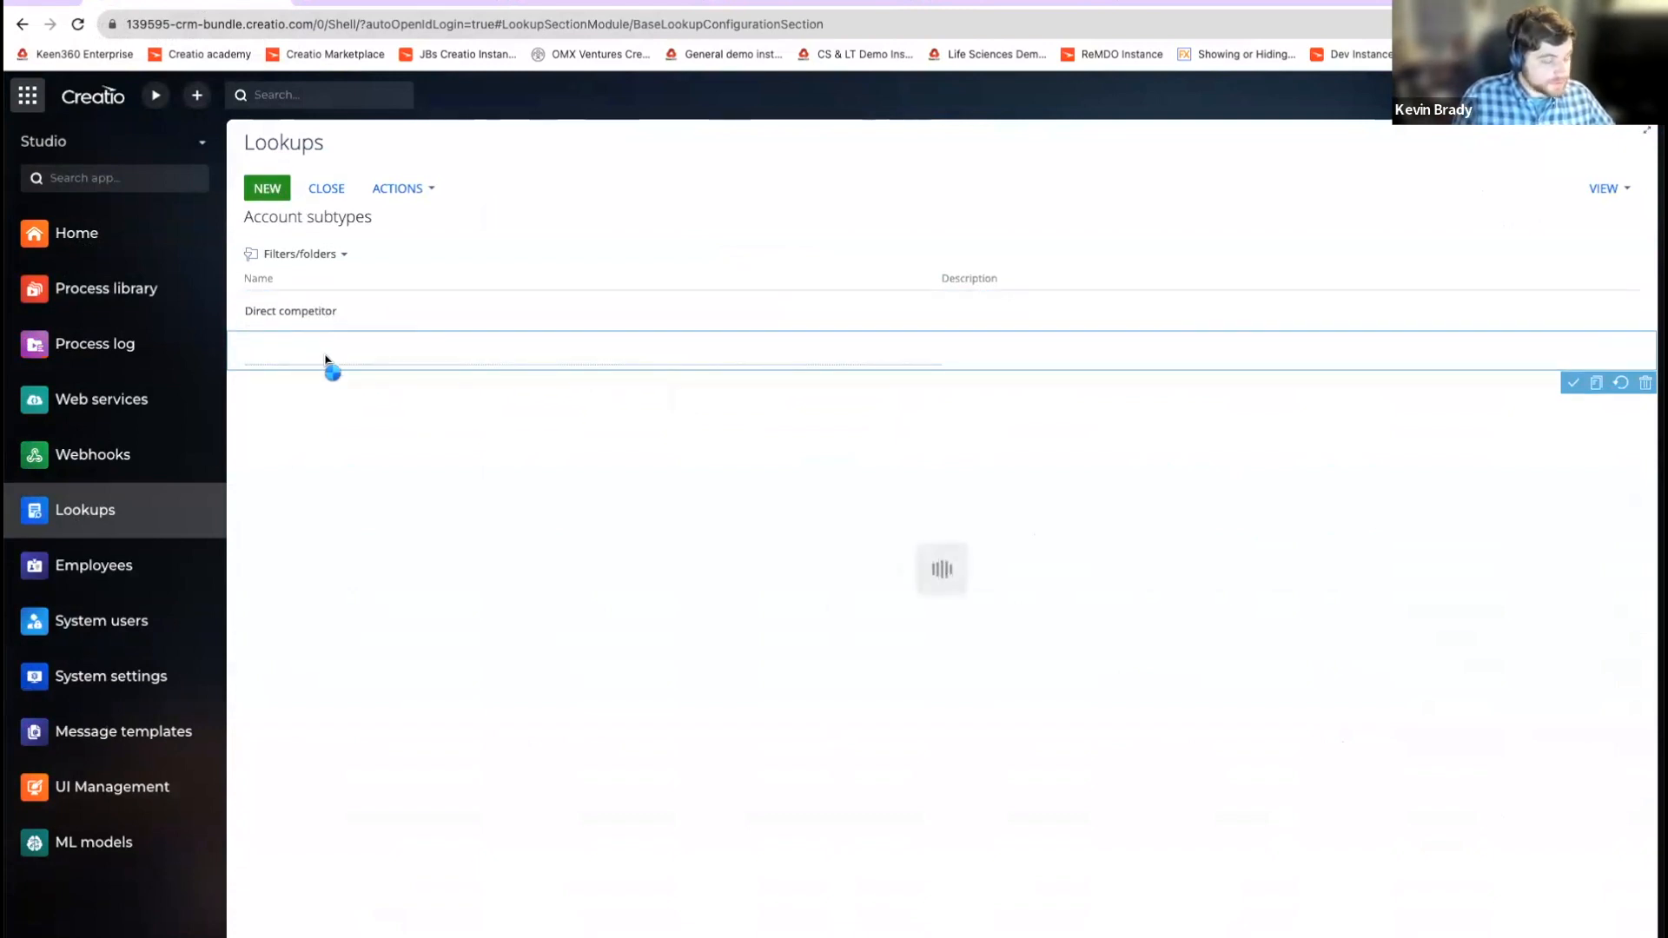
pyautogui.write('Example')
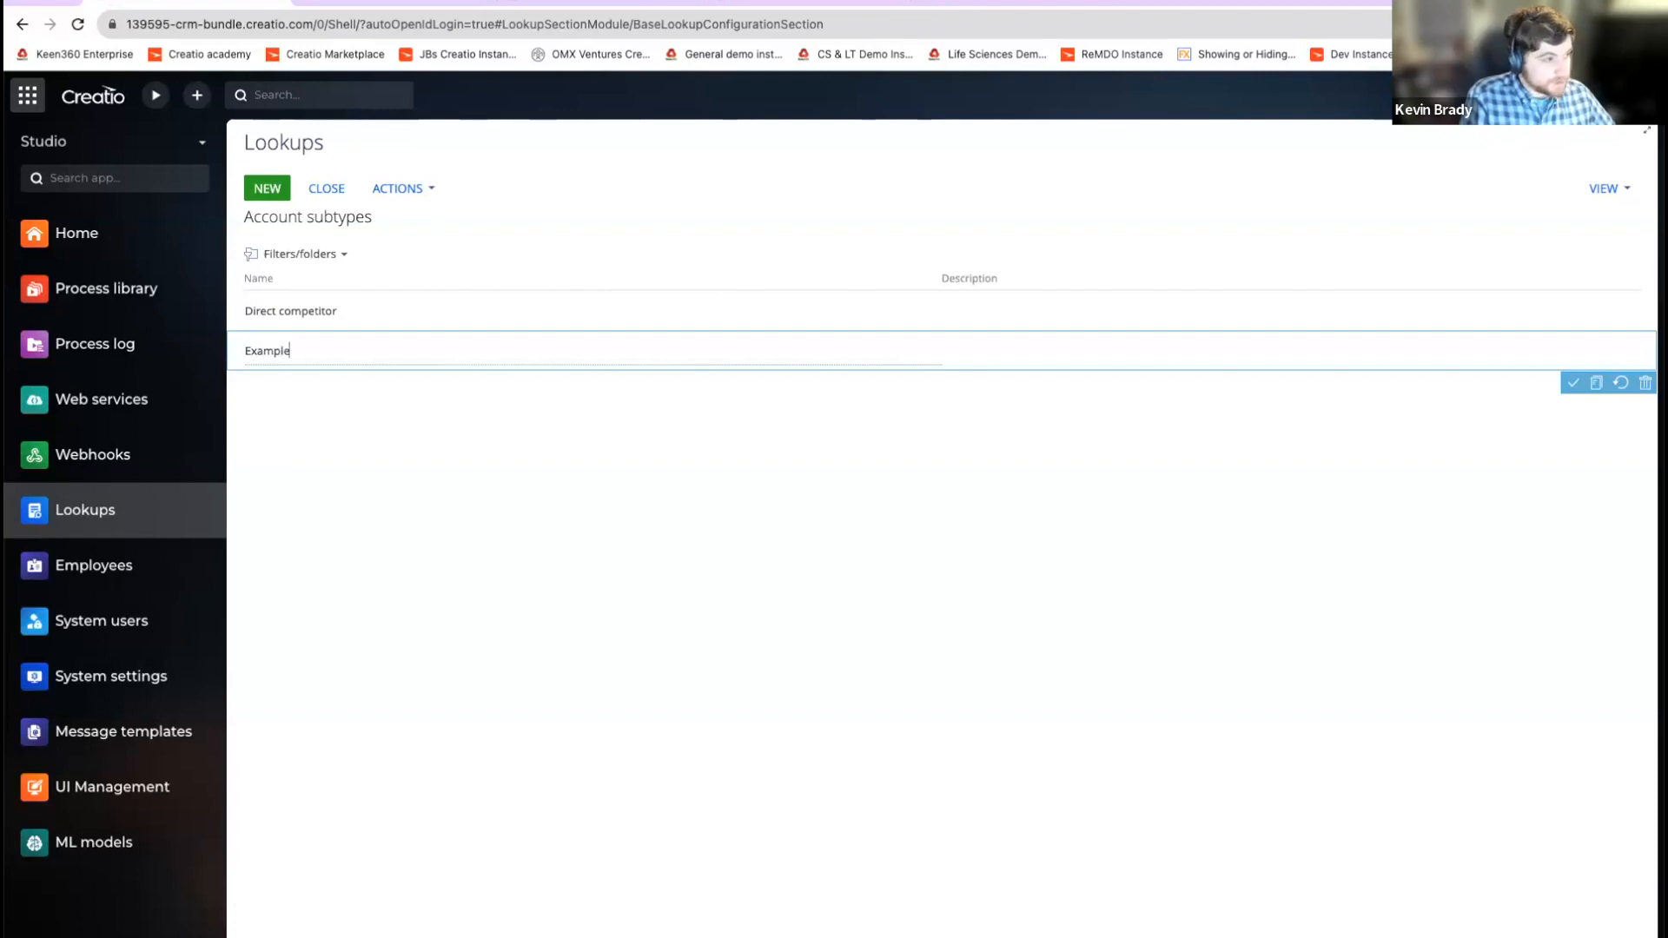
pyautogui.write(' B')
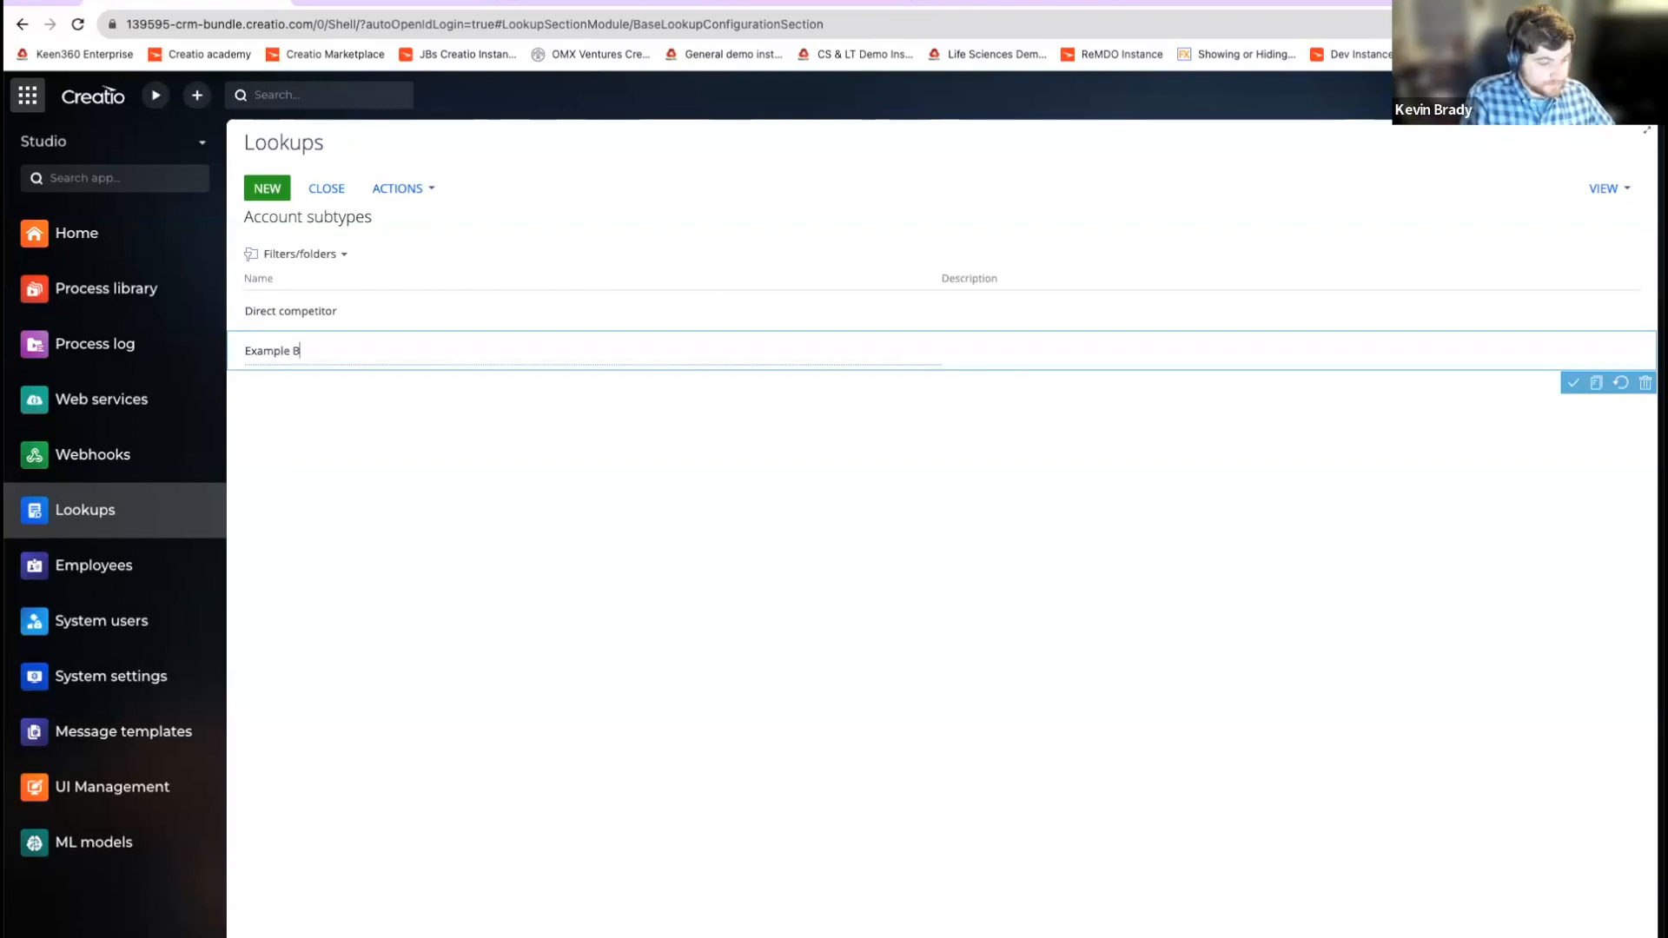
pyautogui.click(267, 188)
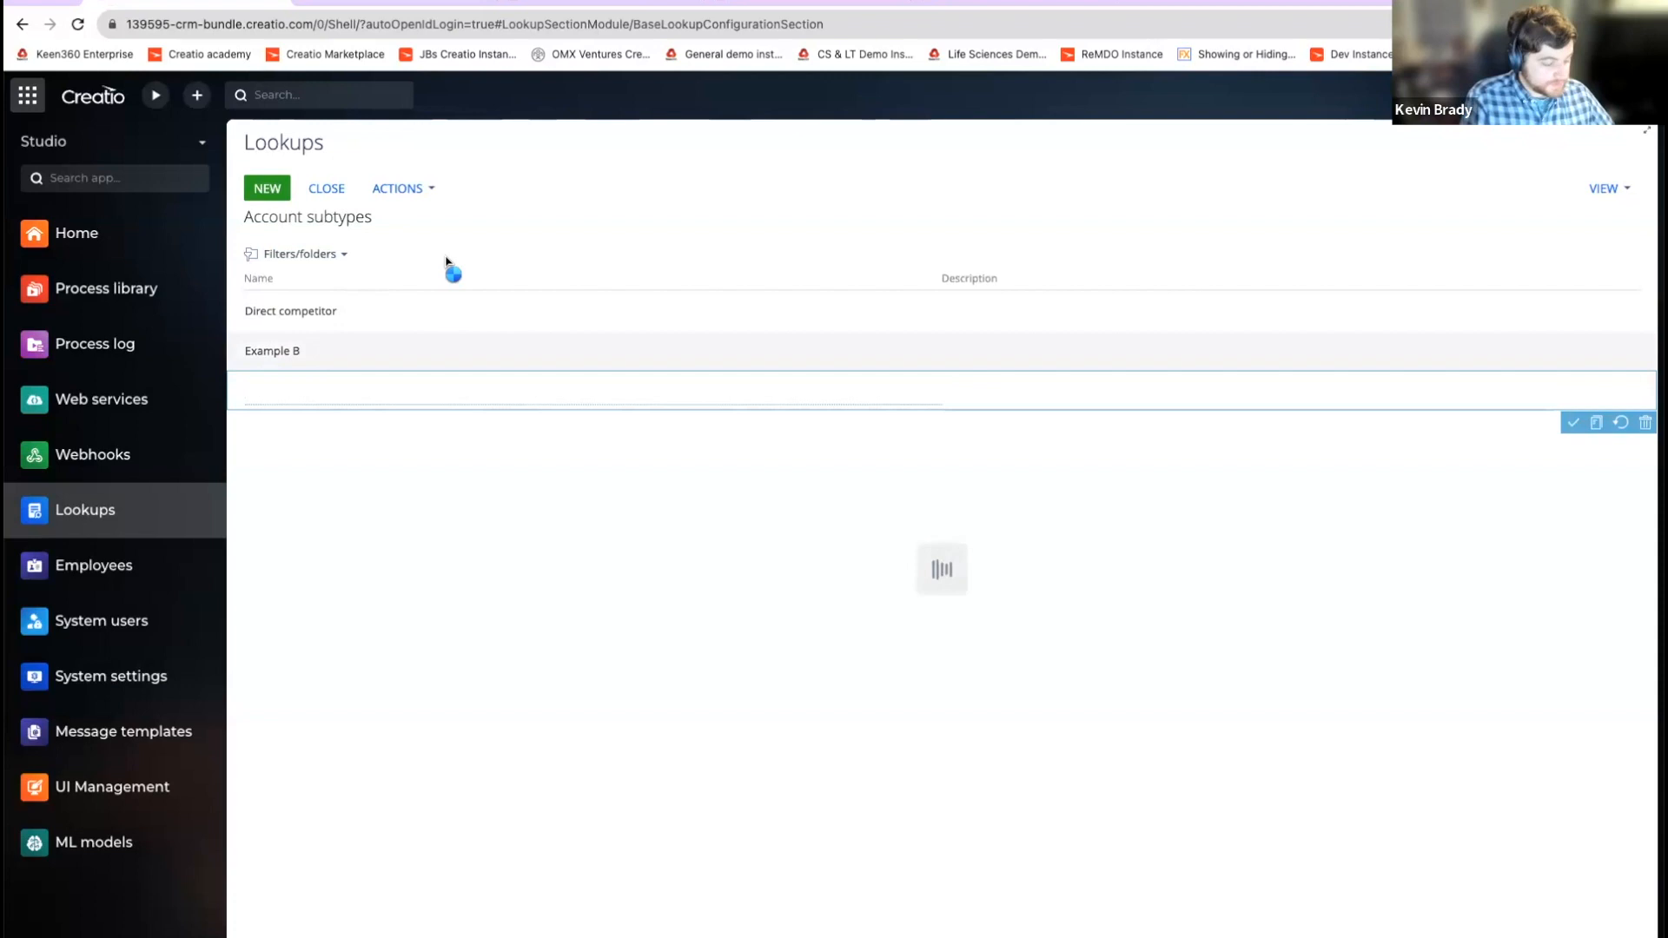
# Step: Add the records Example C and Example D to the Account subtypes lookup
pyautogui.write('Example C')
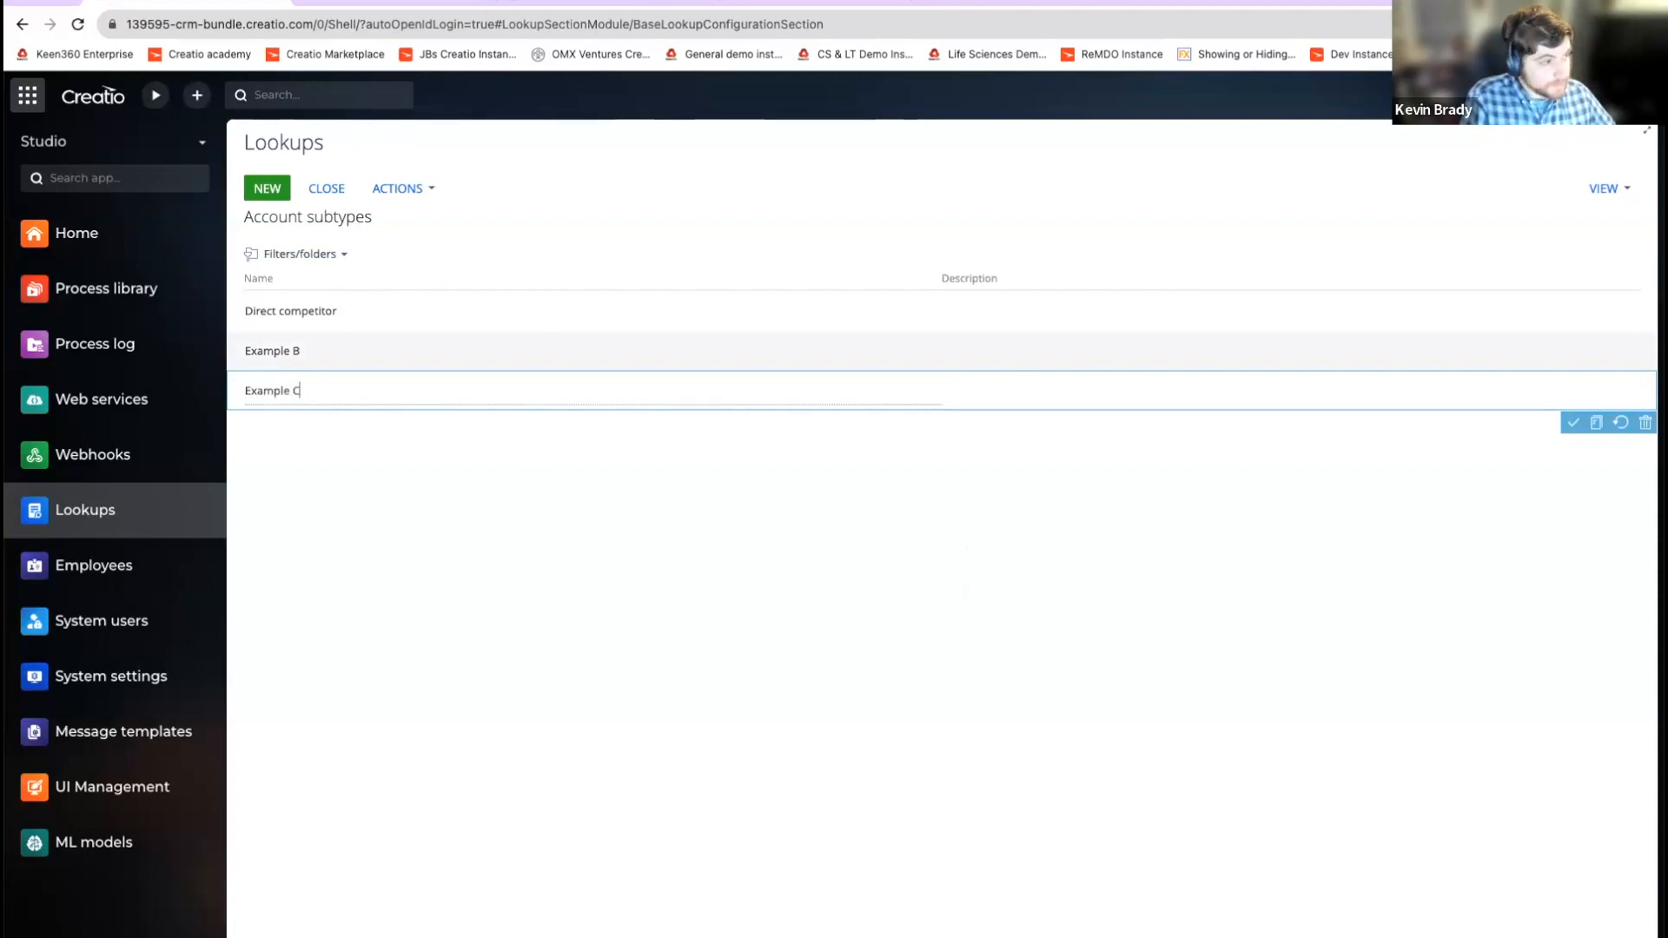
pyautogui.click(267, 188)
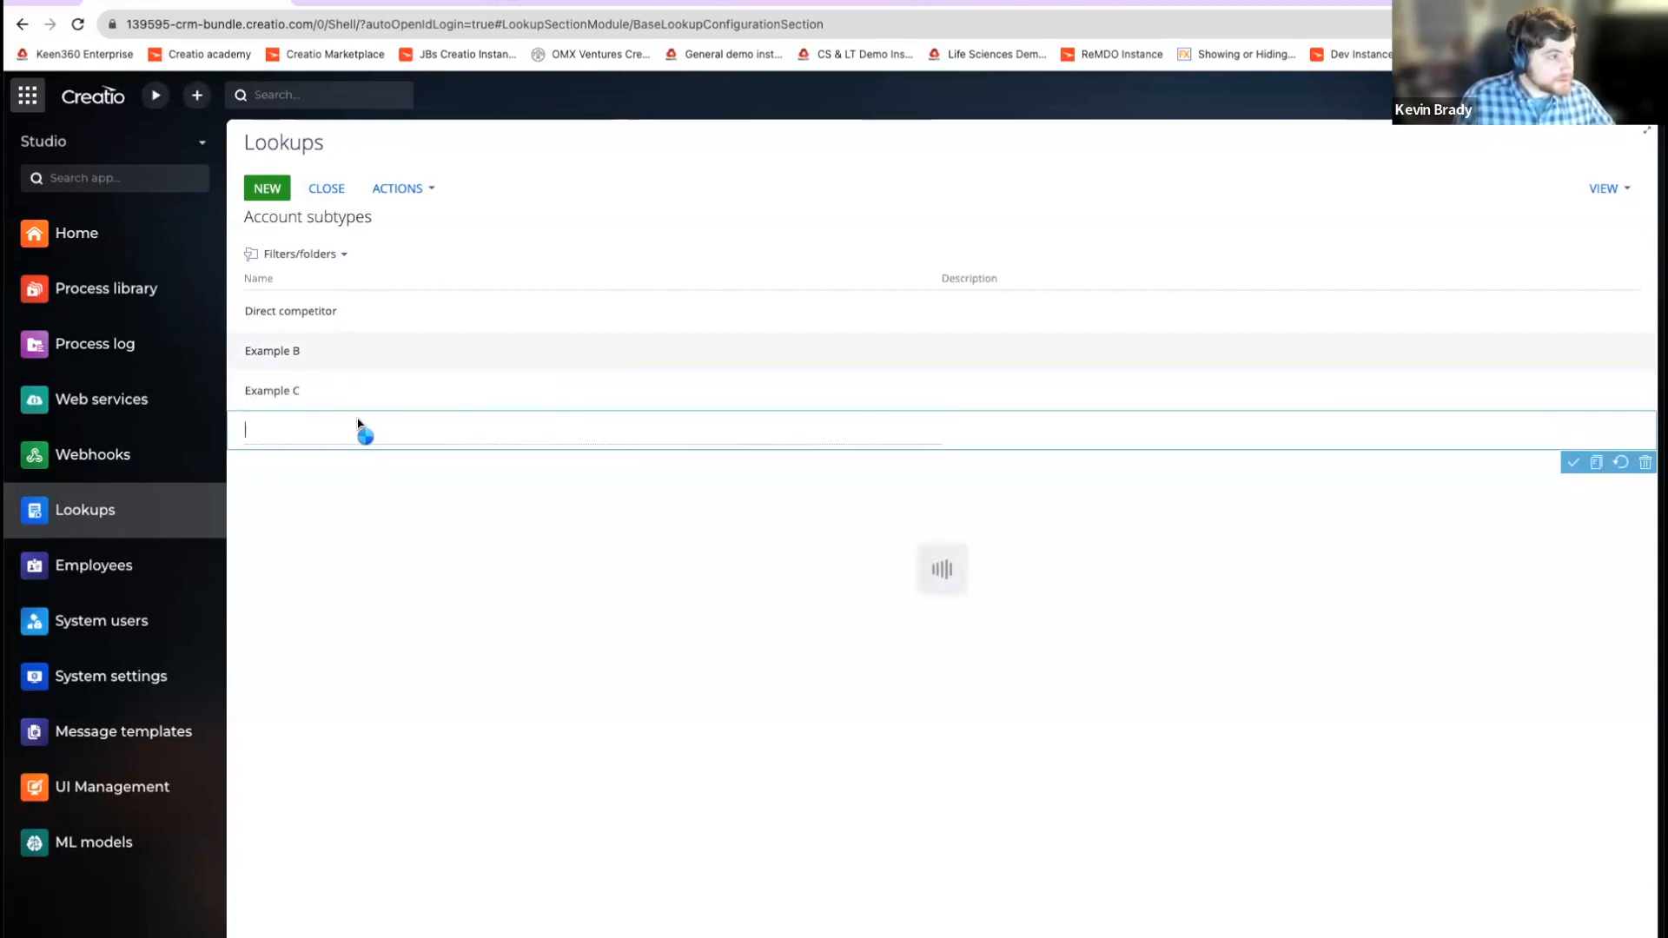
pyautogui.write('Example D')
pyautogui.click(634, 545)
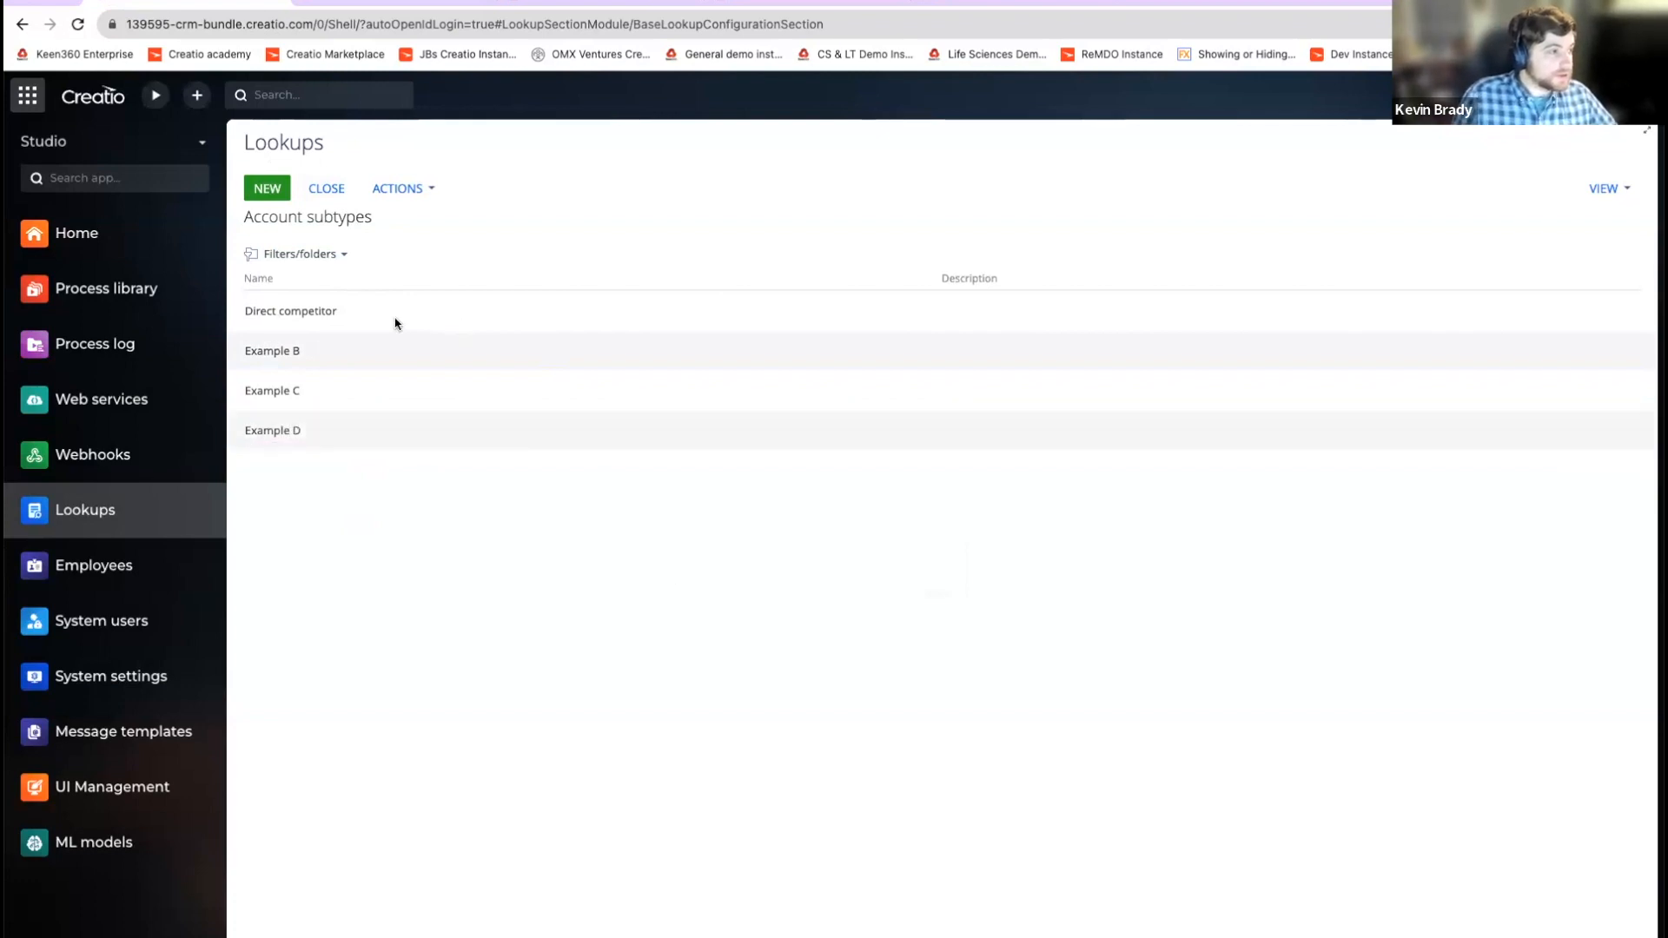
# Step: Rename the Direct competitor record in the Account subtypes lookup as Example A
pyautogui.tripleClick(342, 309)
pyautogui.write('Example A')
pyautogui.press('Return')
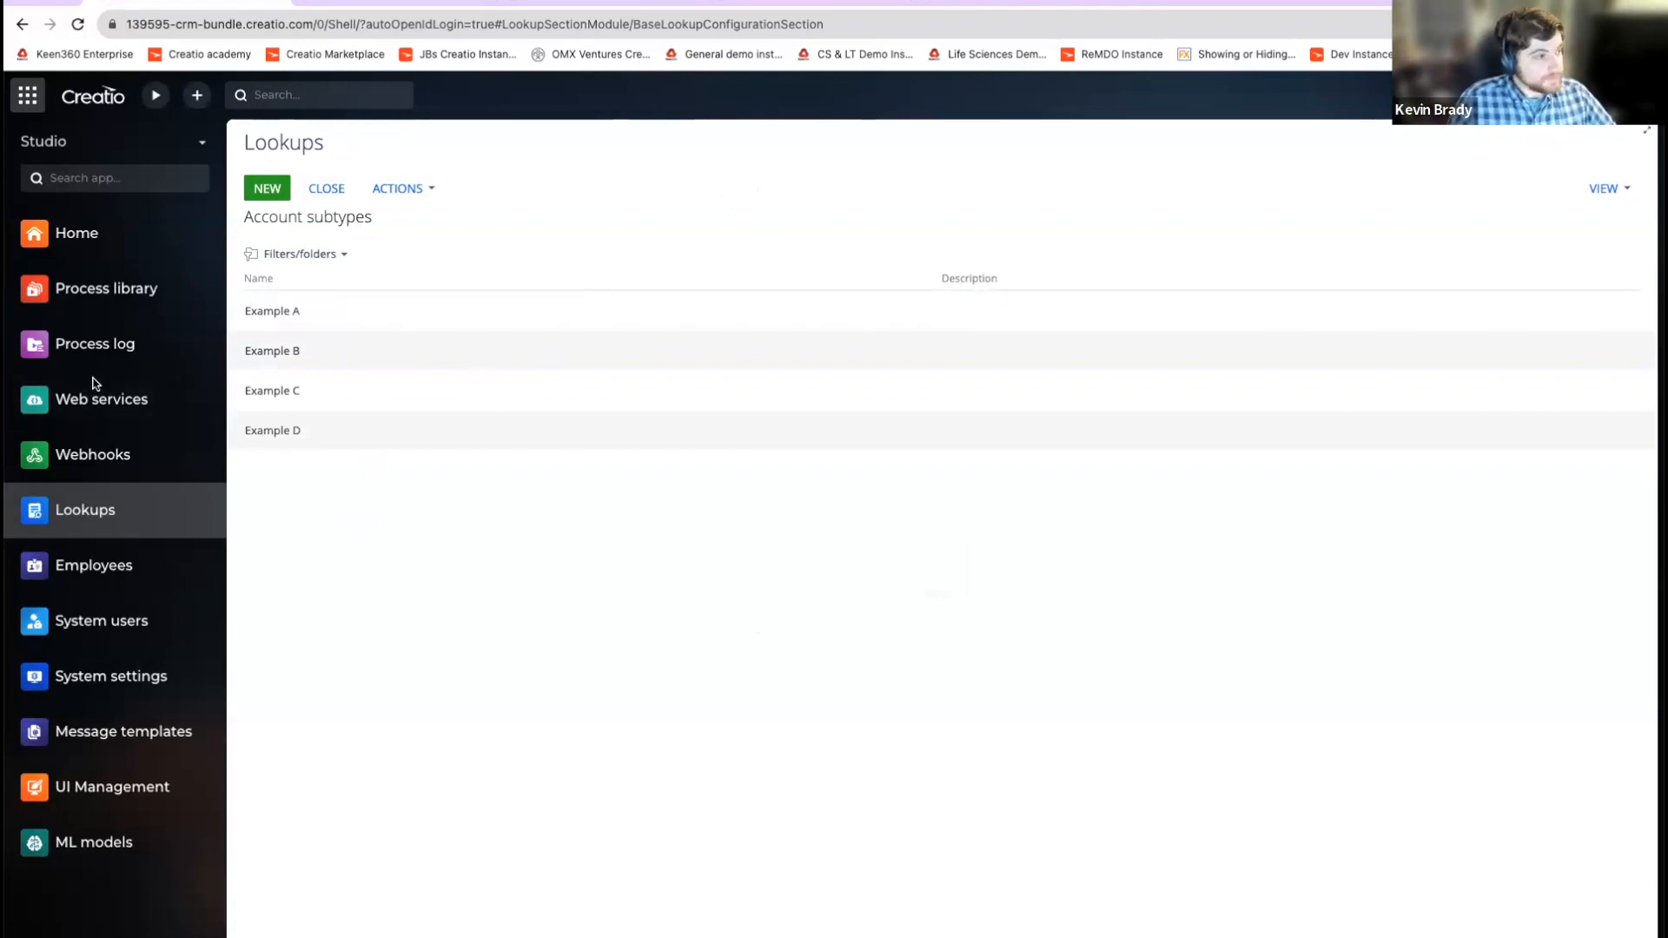
# Step: Switch to the Accounts list, open the Alpha Business account and reload its page
pyautogui.click(371, 4)
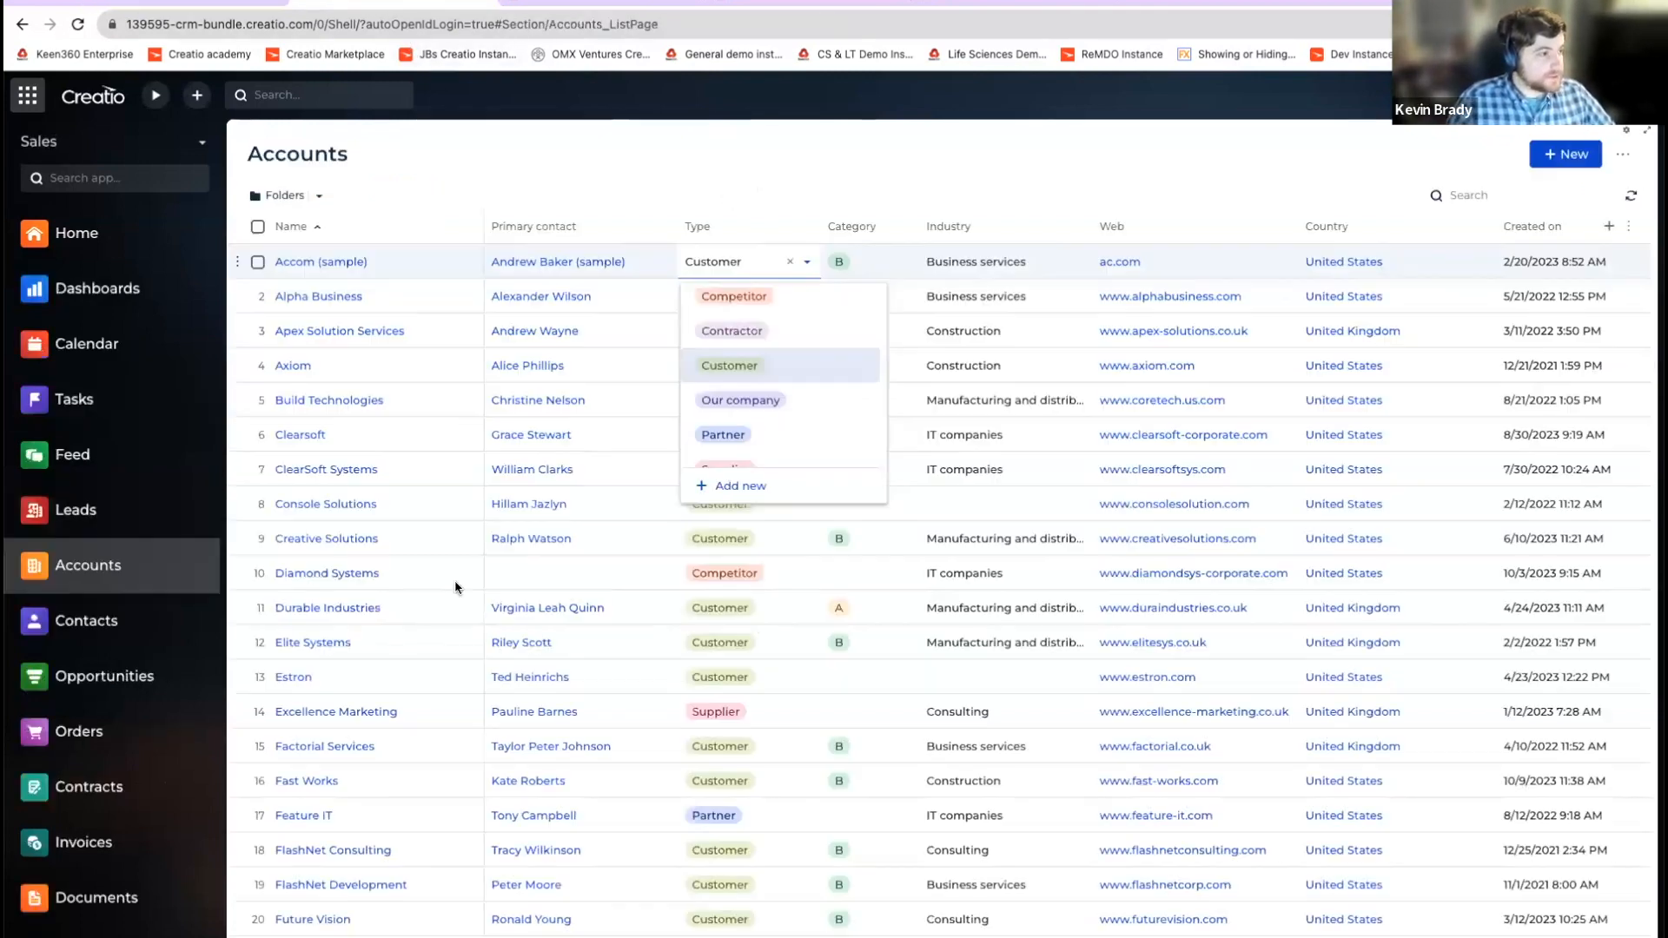
pyautogui.click(328, 297)
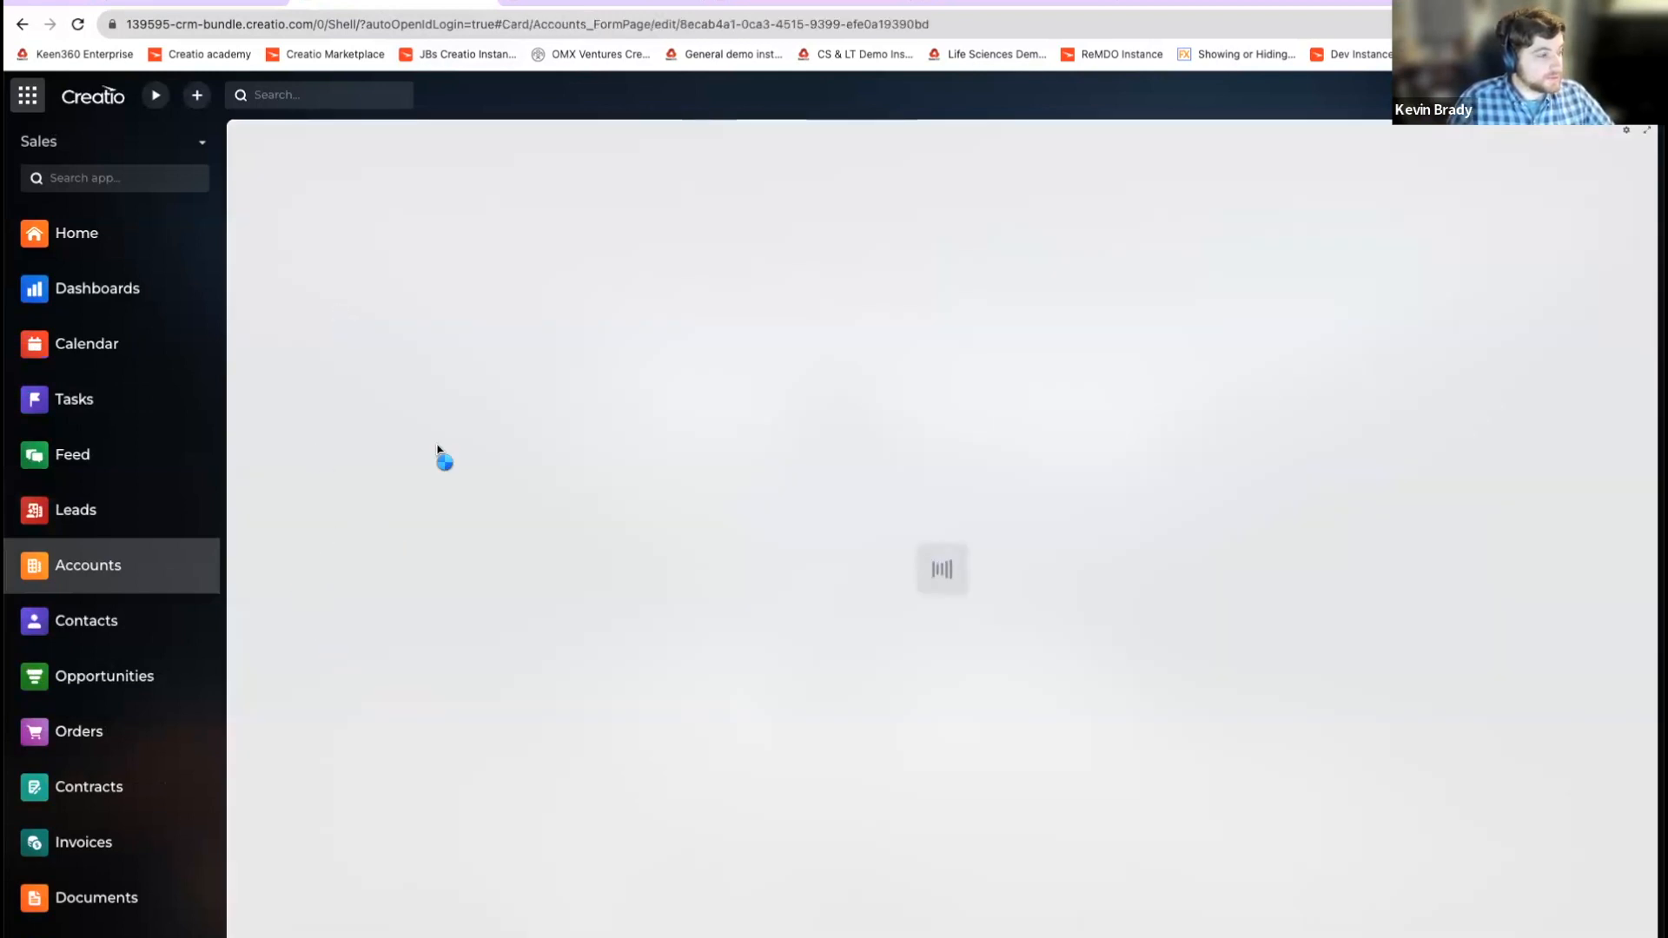
pyautogui.scroll(-5, 352, 486)
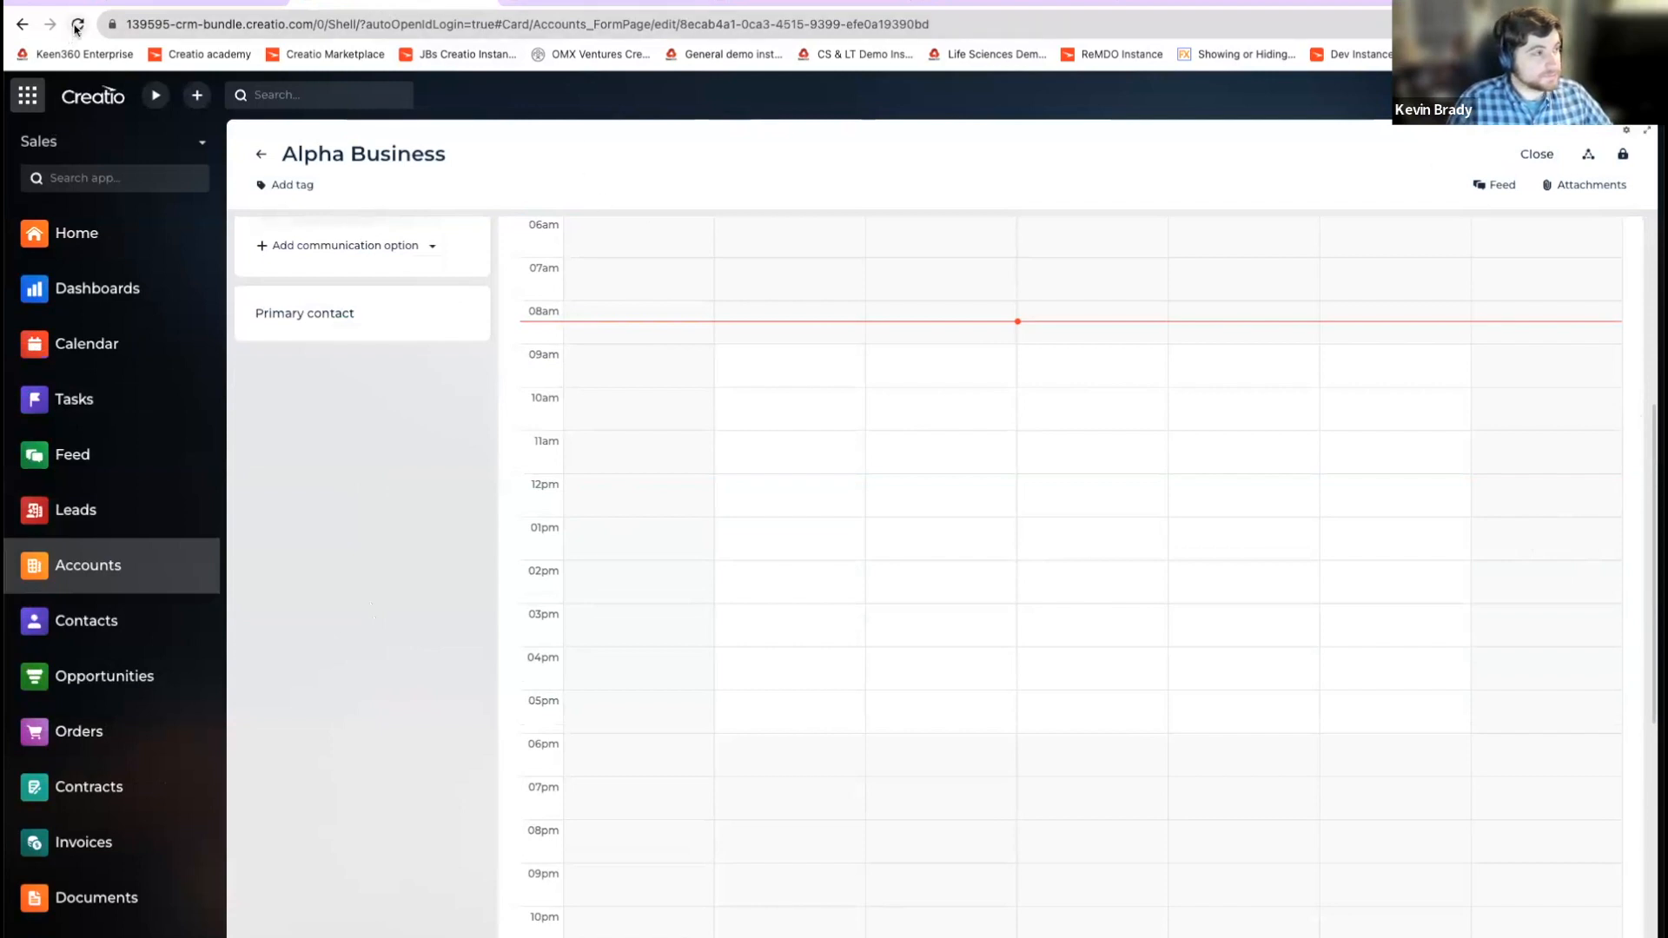
pyautogui.click(77, 26)
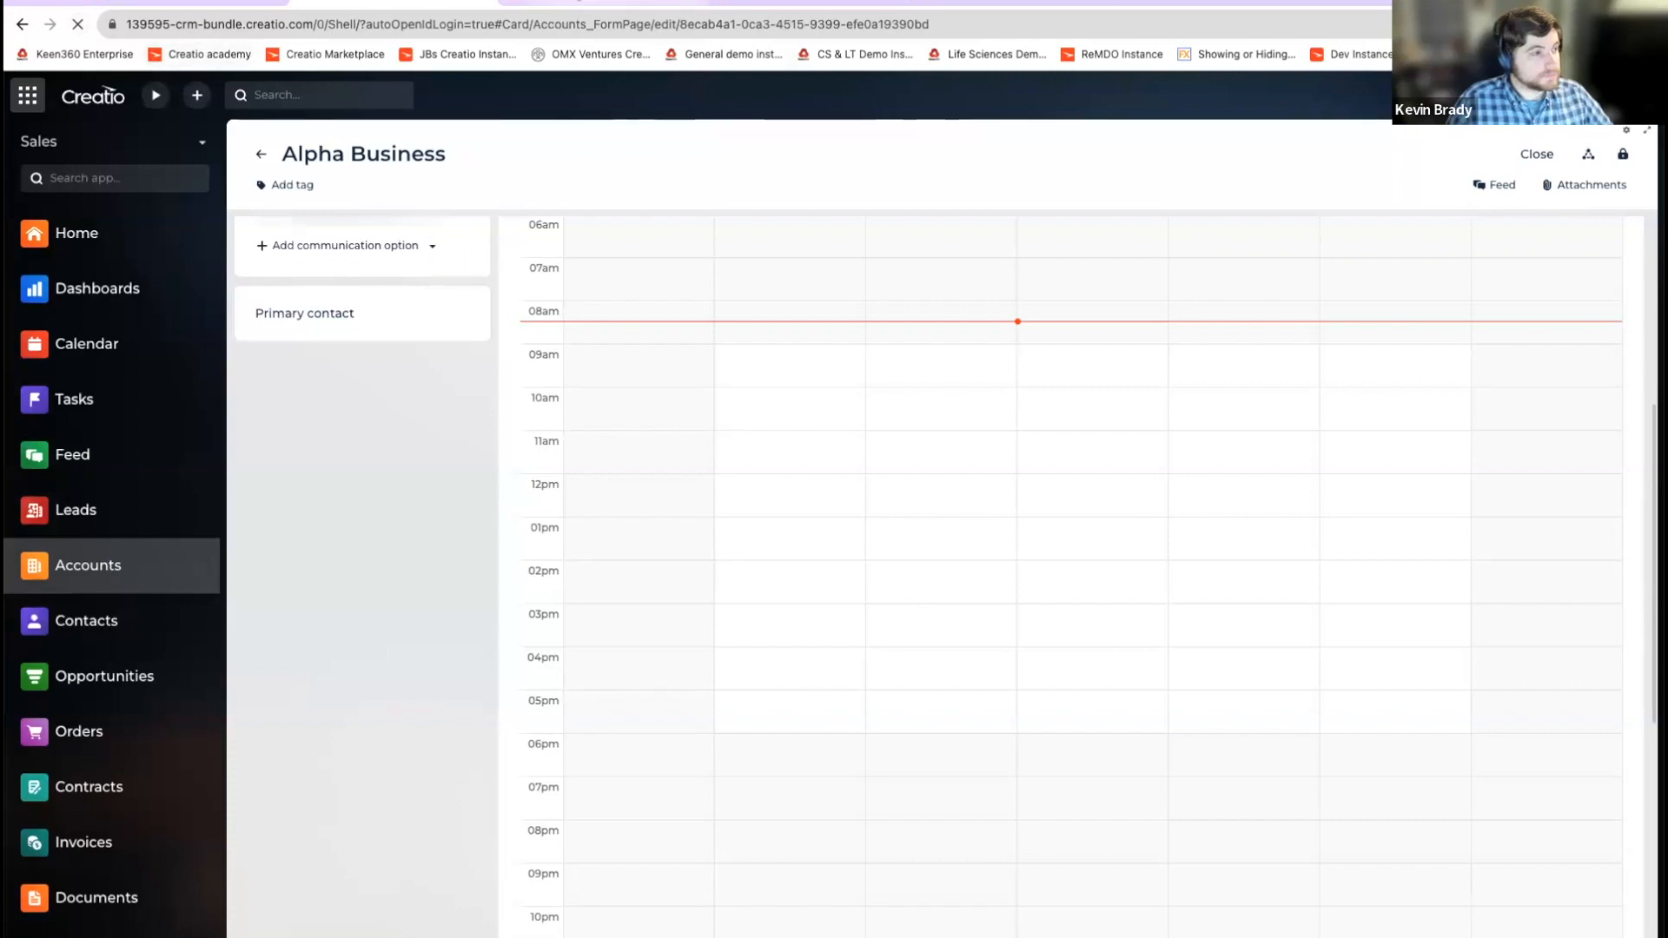
# Step: Reload the open Creatio browser tabs, including the Accounts form page designer, and return to the Alpha Business account
pyautogui.click(559, 3)
pyautogui.click(422, 5)
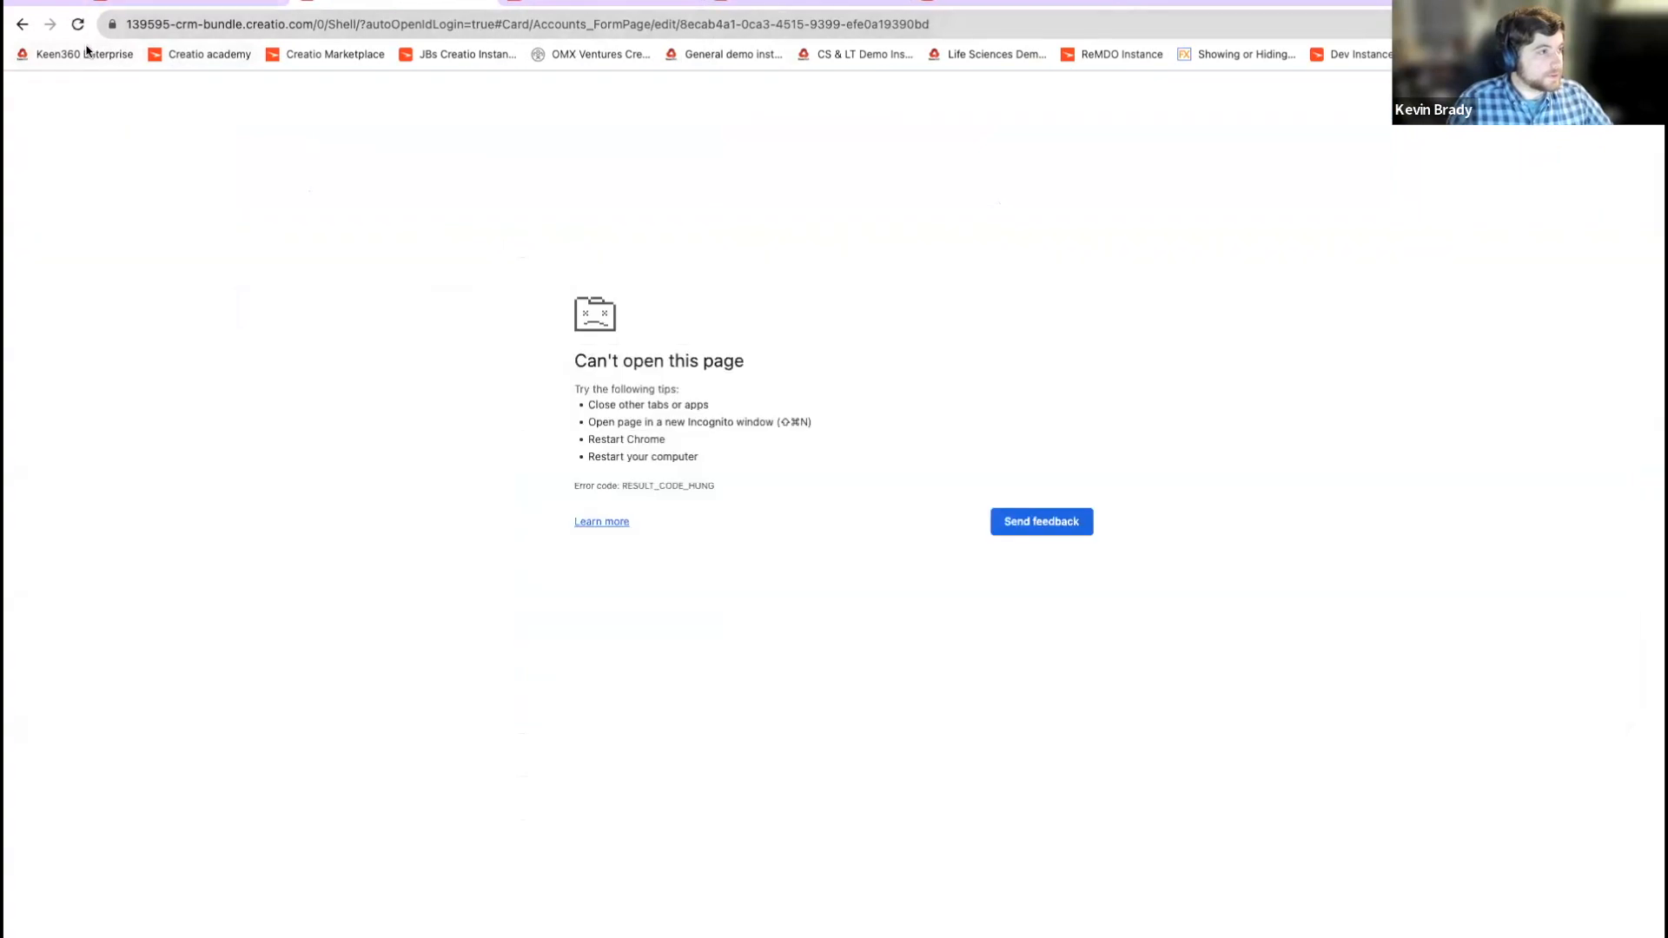
pyautogui.click(79, 25)
pyautogui.click(569, 3)
pyautogui.click(79, 25)
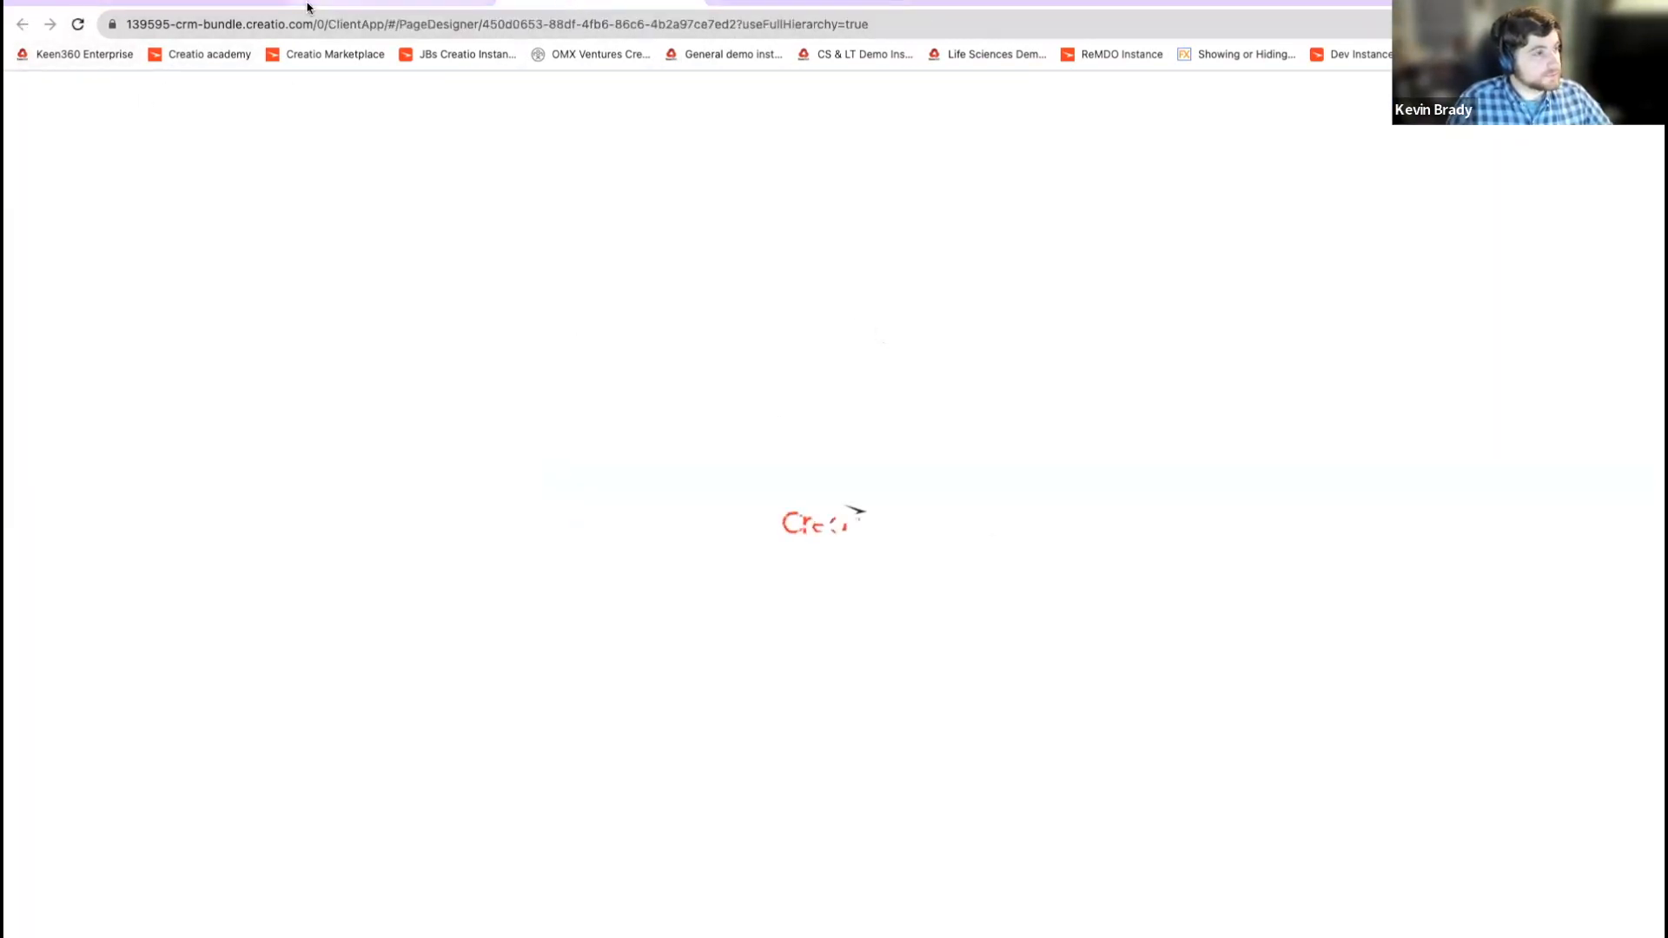
pyautogui.click(168, 3)
pyautogui.click(78, 25)
pyautogui.click(591, 3)
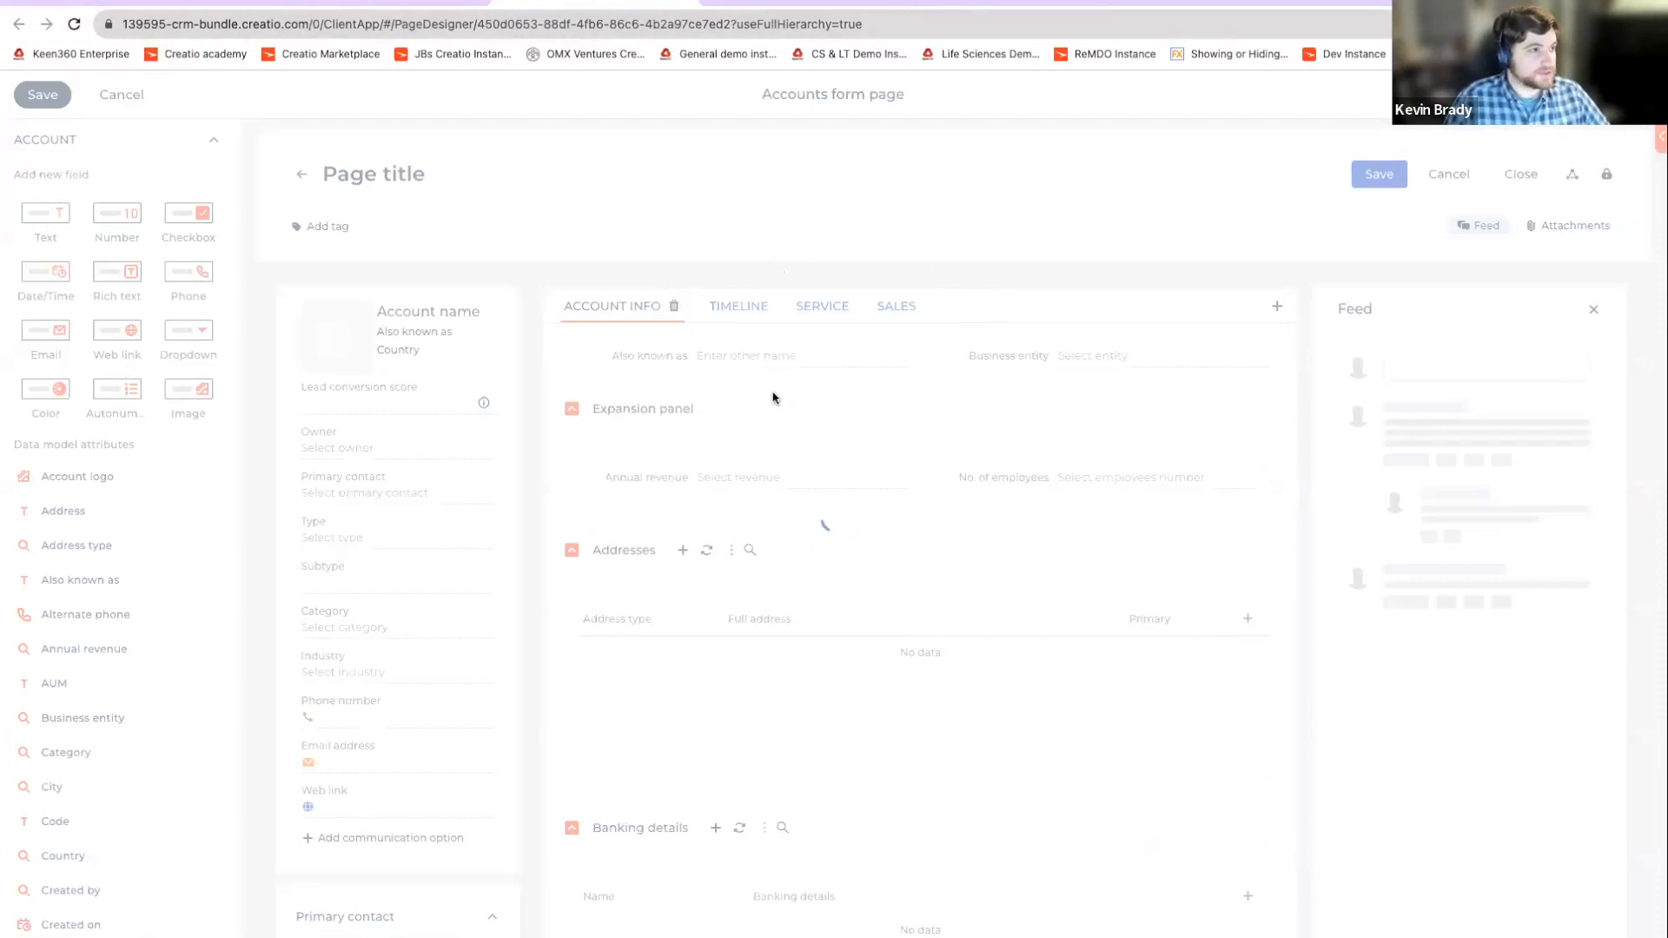
pyautogui.click(74, 23)
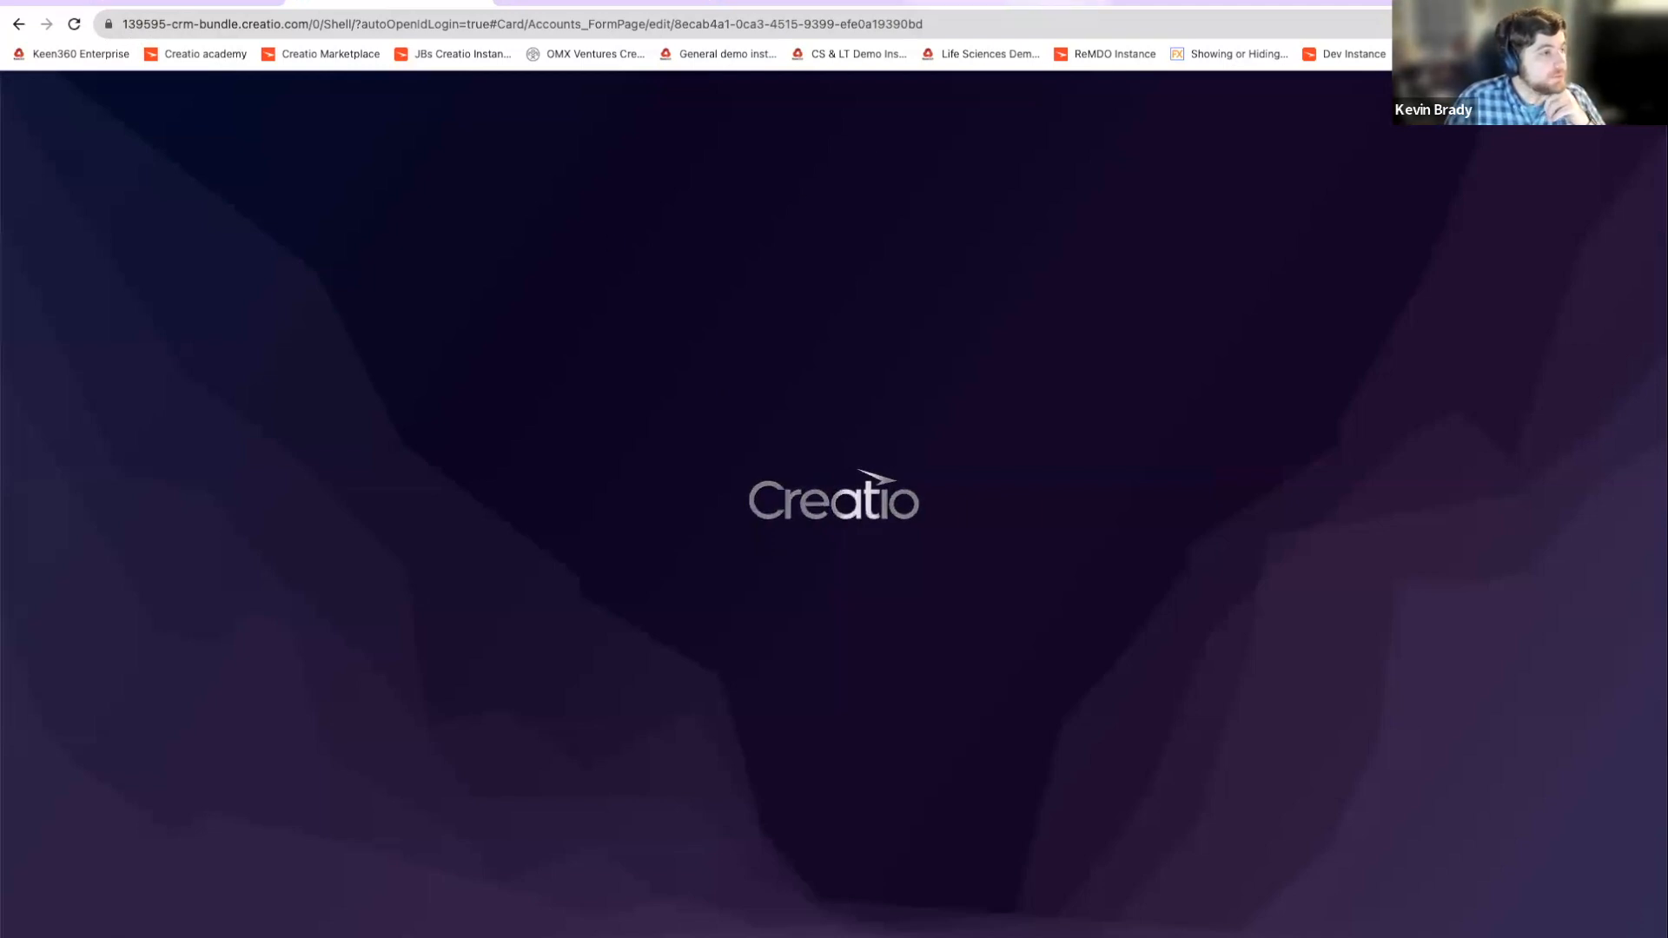
pyautogui.rightClick(1023, 2)
pyautogui.click(1067, 82)
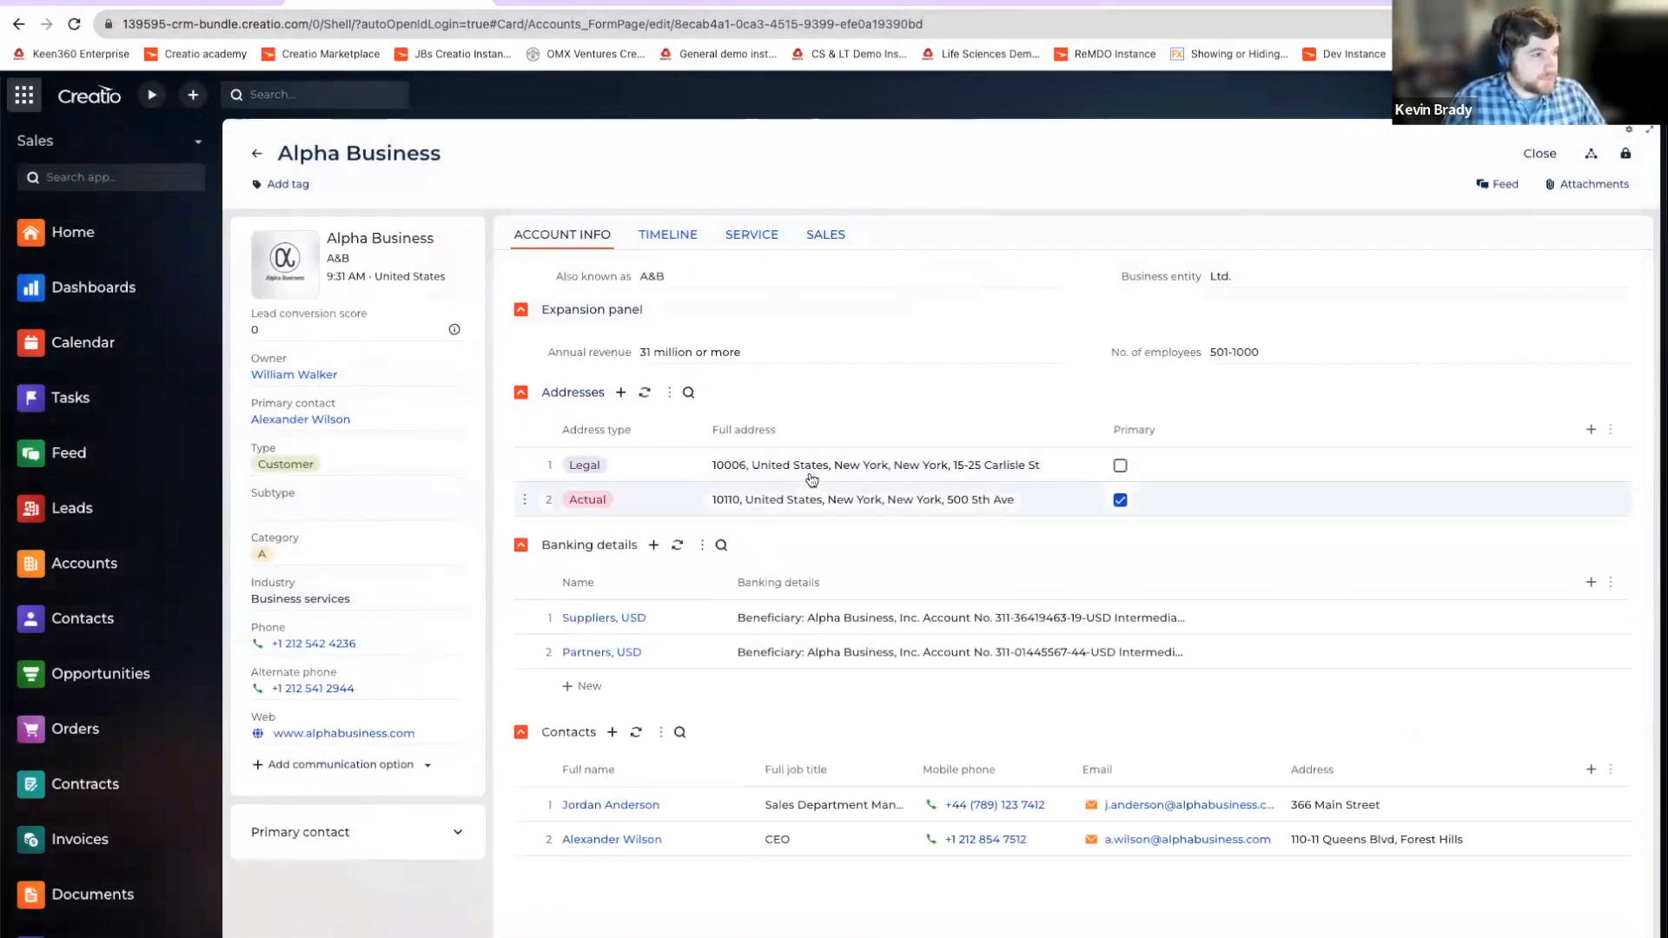
# Step: Set the Alpha Business account's Subtype to Example B and its Type to Competitor
pyautogui.click(356, 510)
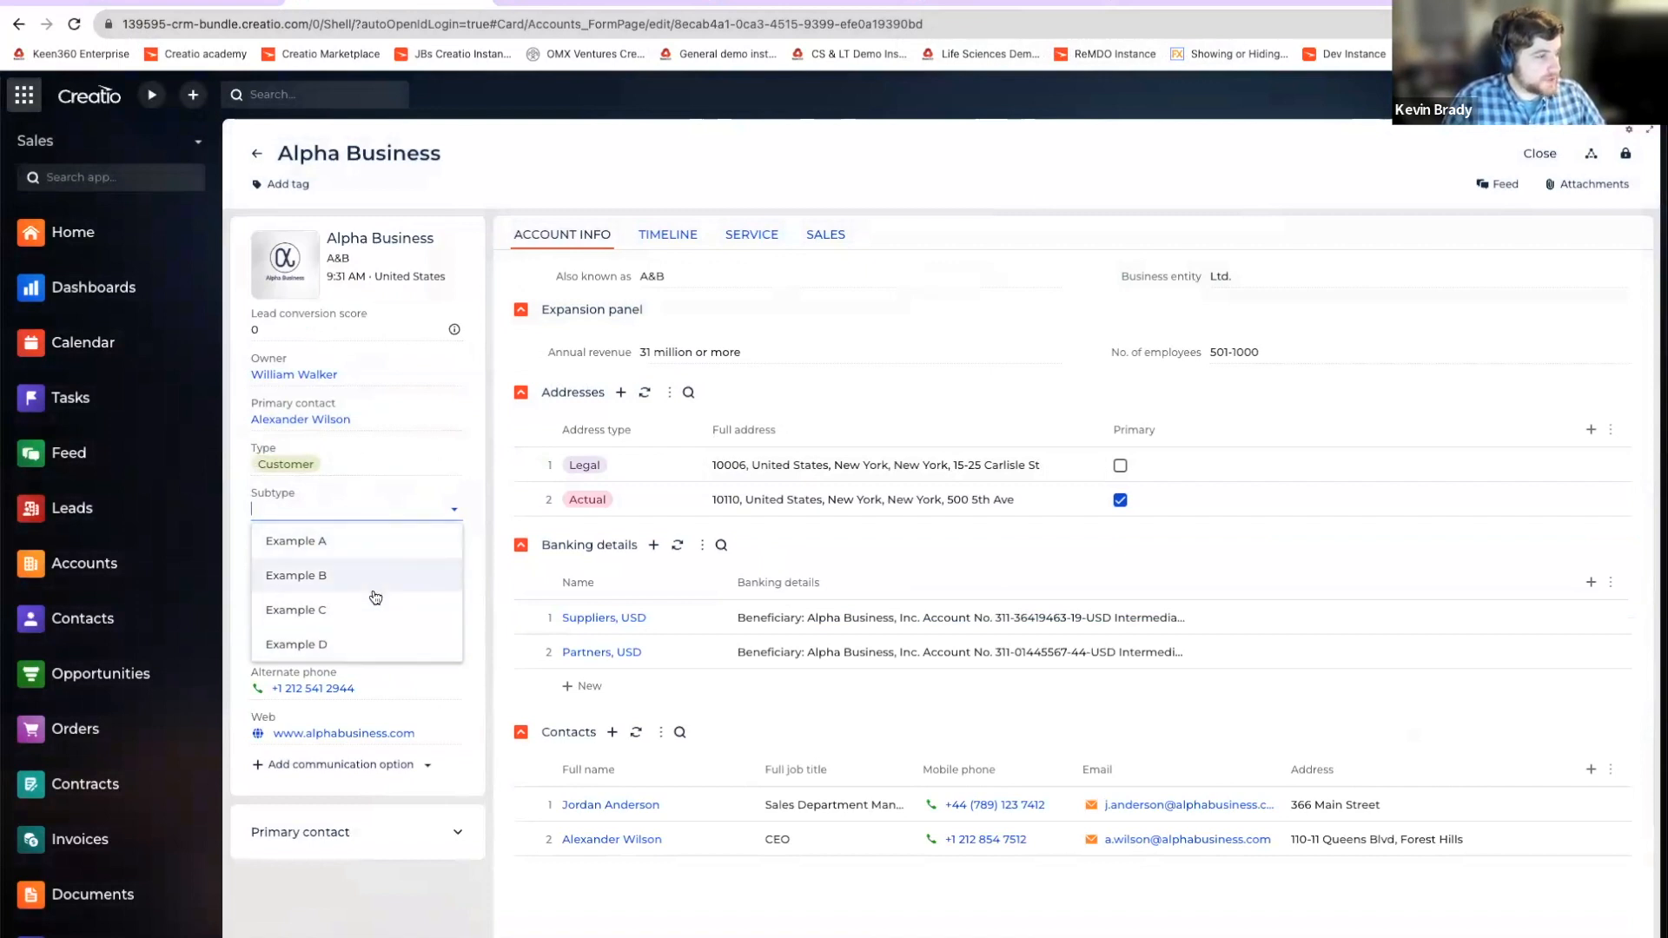
pyautogui.click(369, 577)
pyautogui.click(385, 512)
pyautogui.click(363, 466)
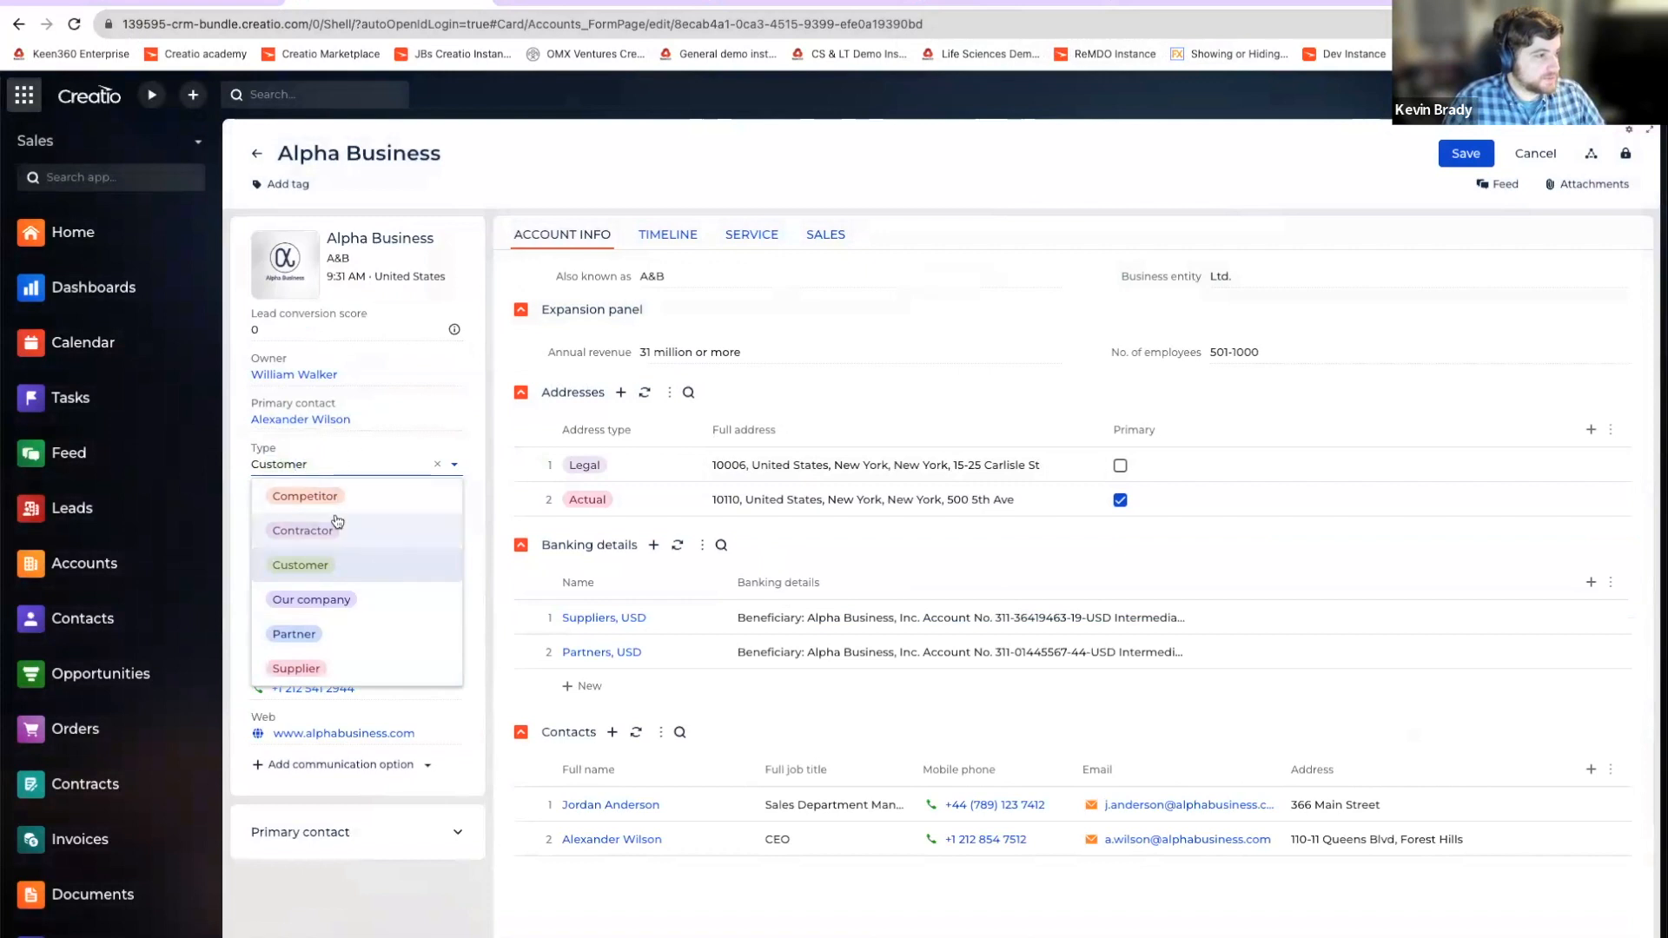
pyautogui.click(366, 497)
# Step: Review the Subtype options offered for the Alpha Business account with Competitor as its Type
pyautogui.click(383, 512)
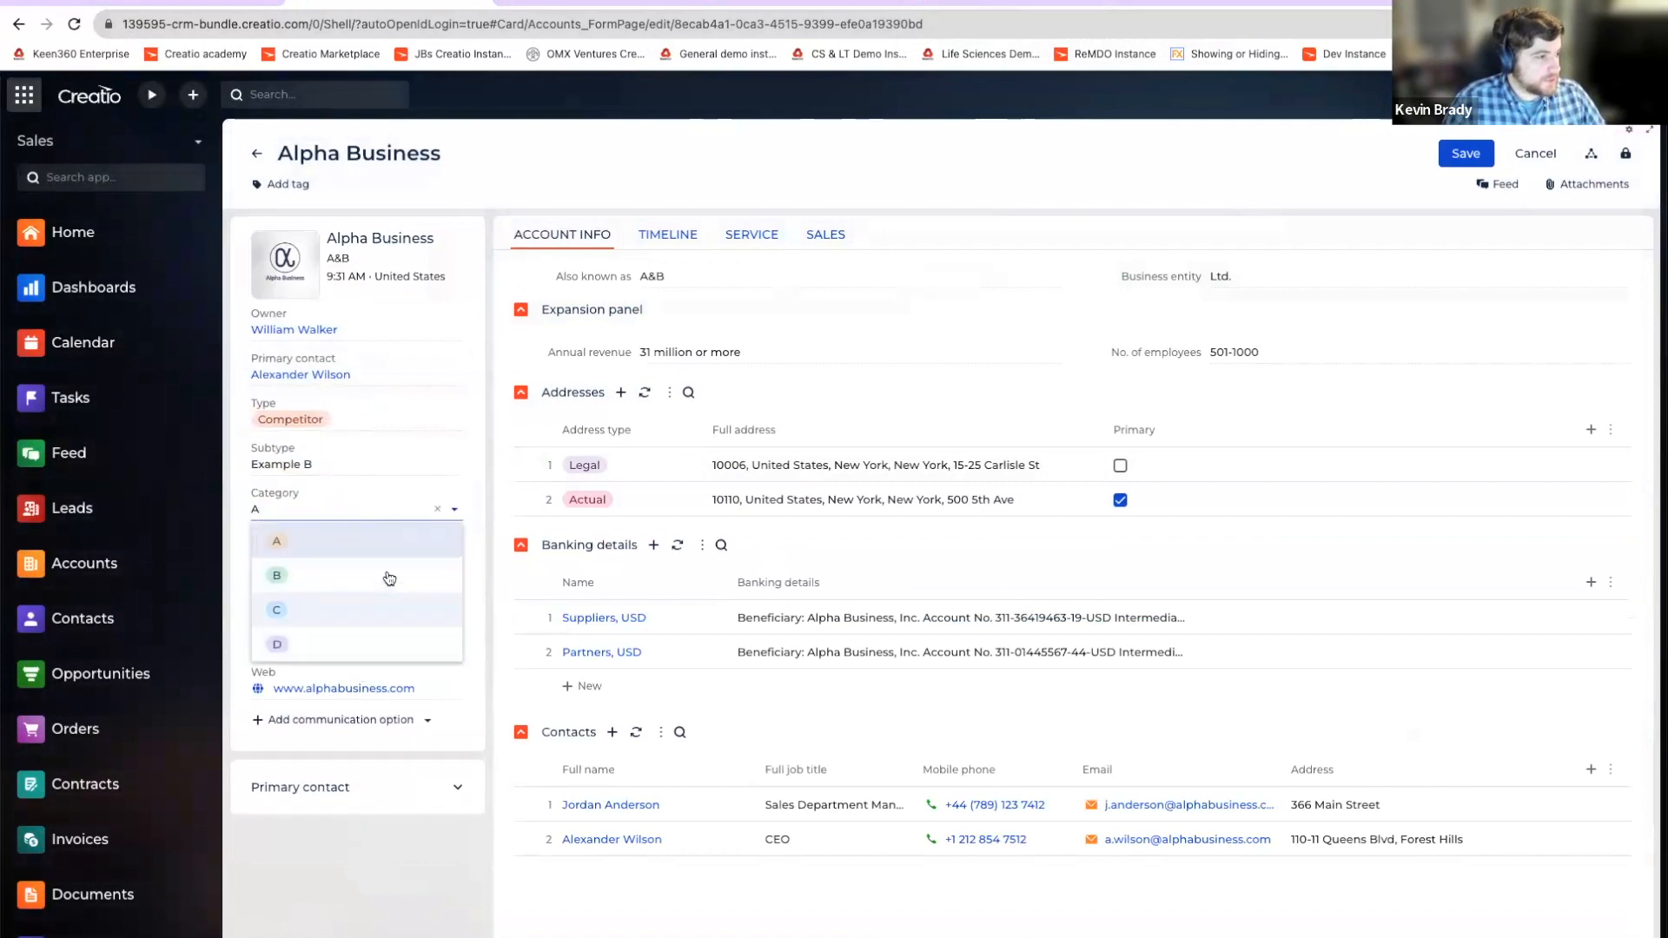
pyautogui.click(364, 462)
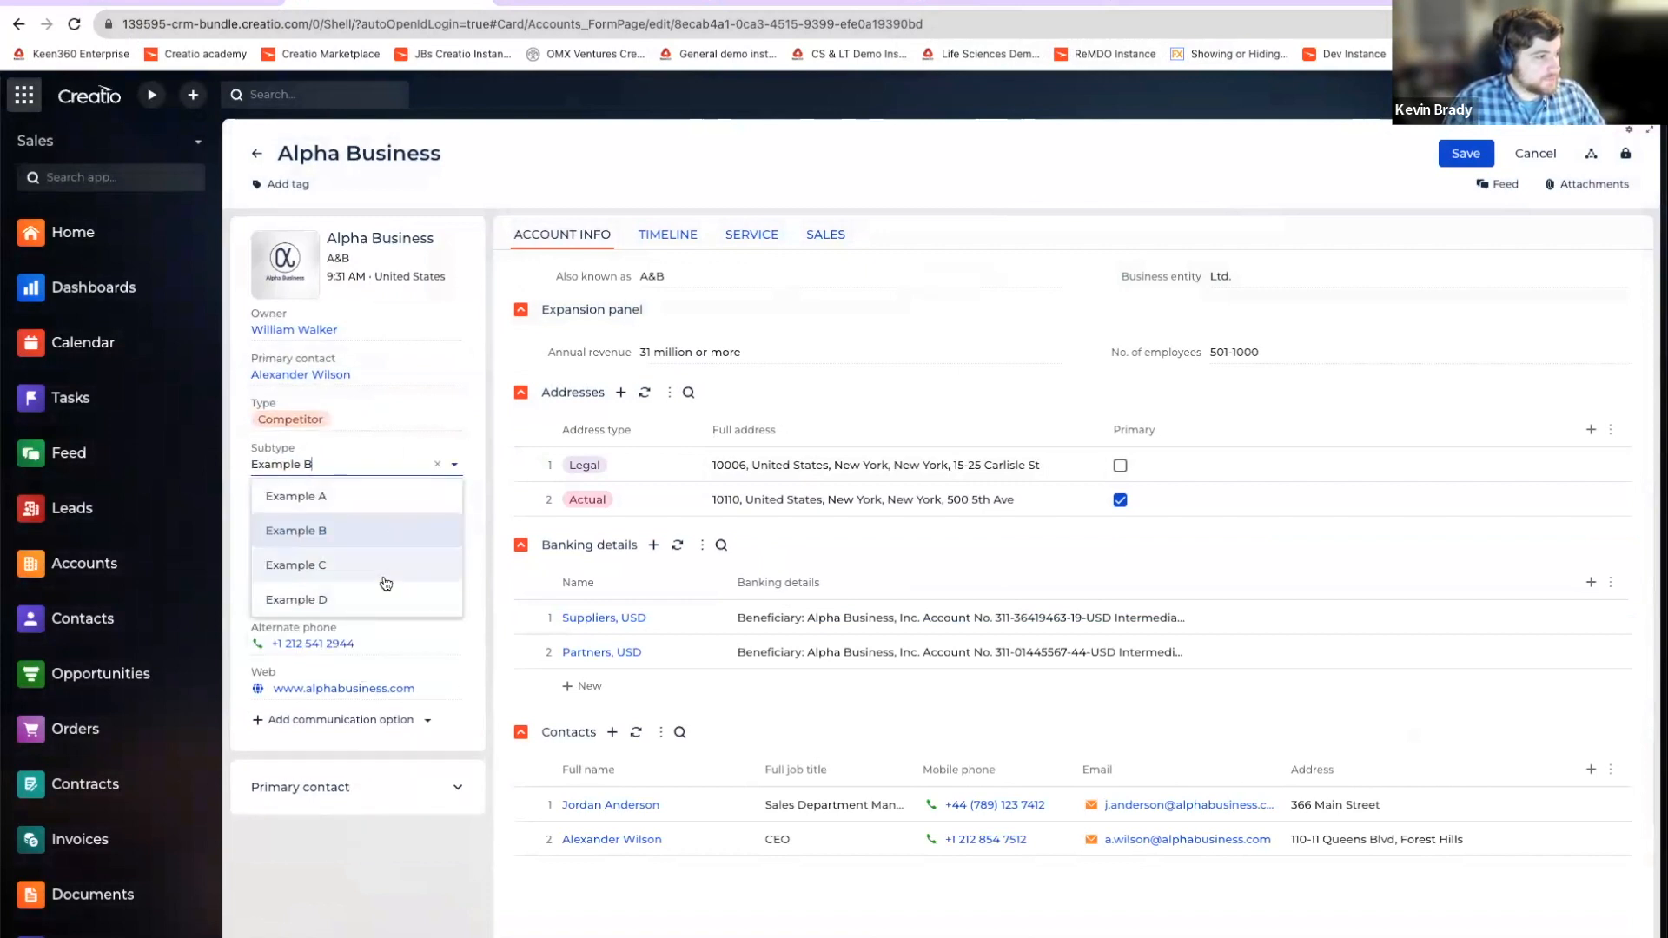
pyautogui.click(499, 570)
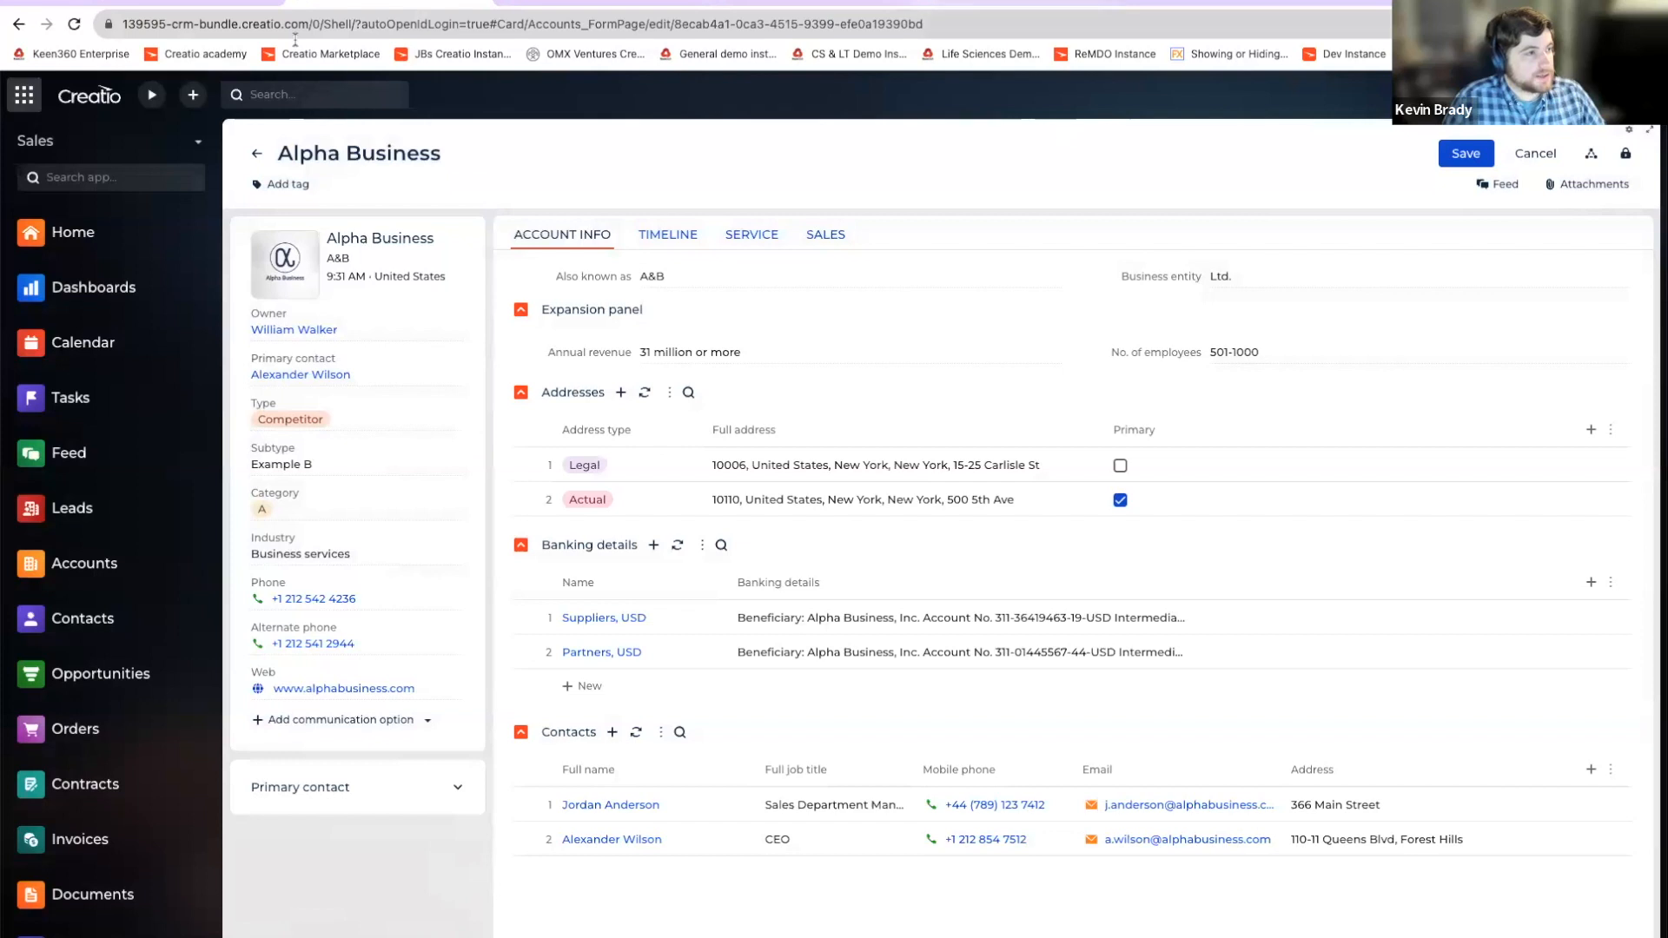
# Step: Leave the Alpha Business account for the System Designer and open the Application Hub
pyautogui.click(140, 3)
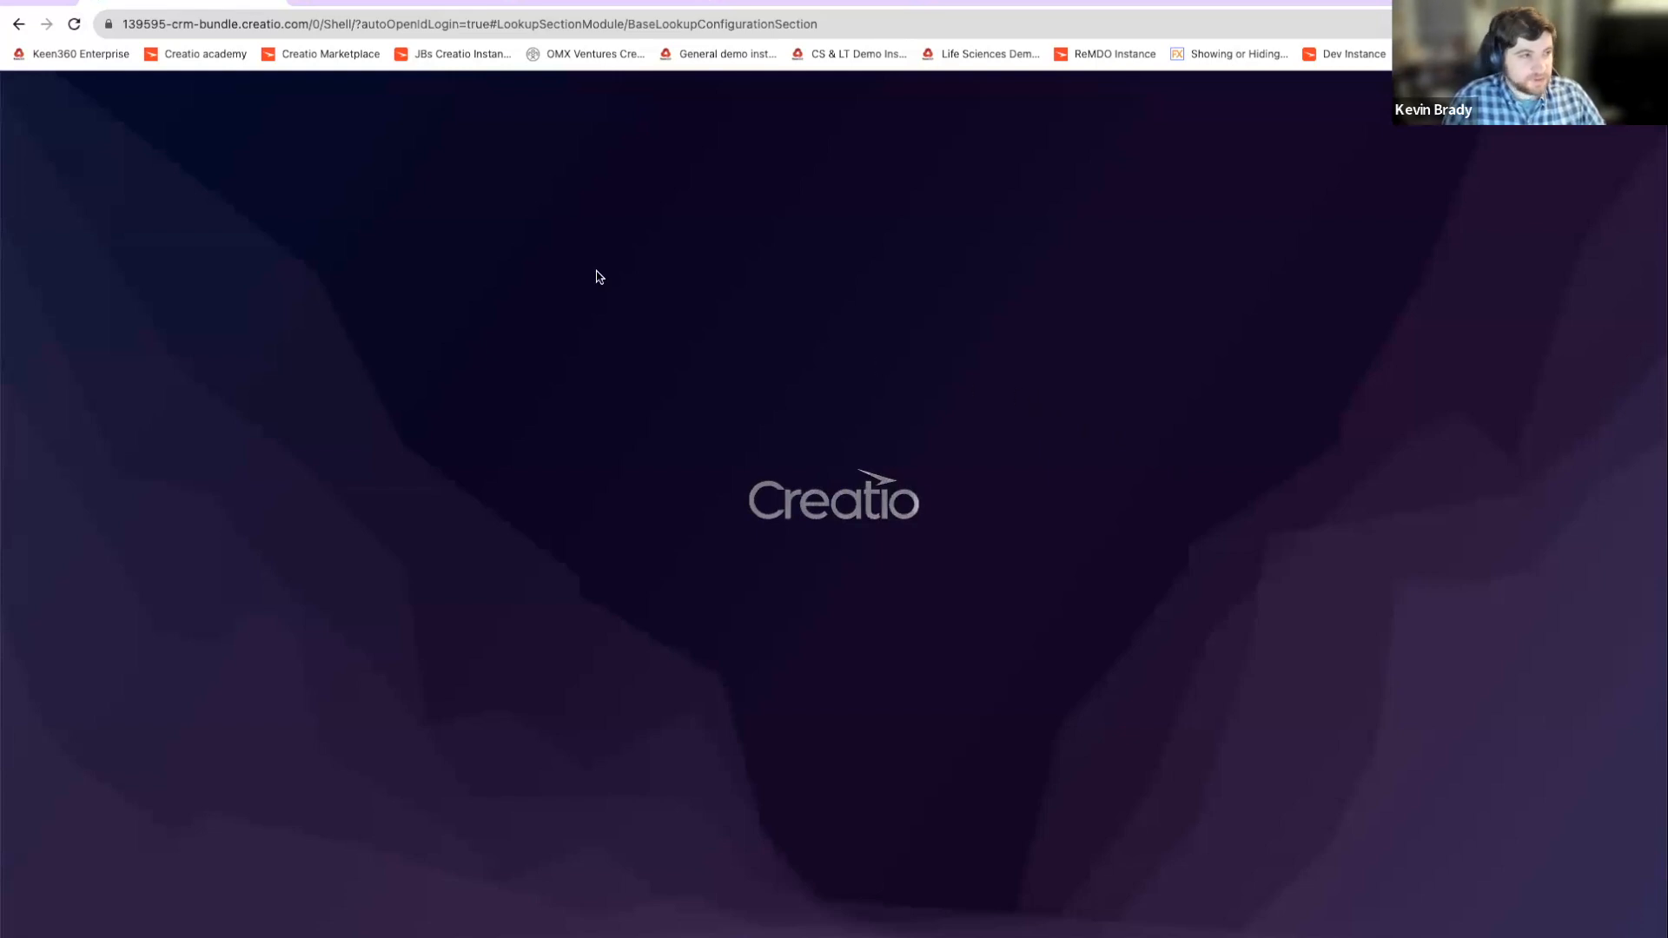
pyautogui.click(396, 4)
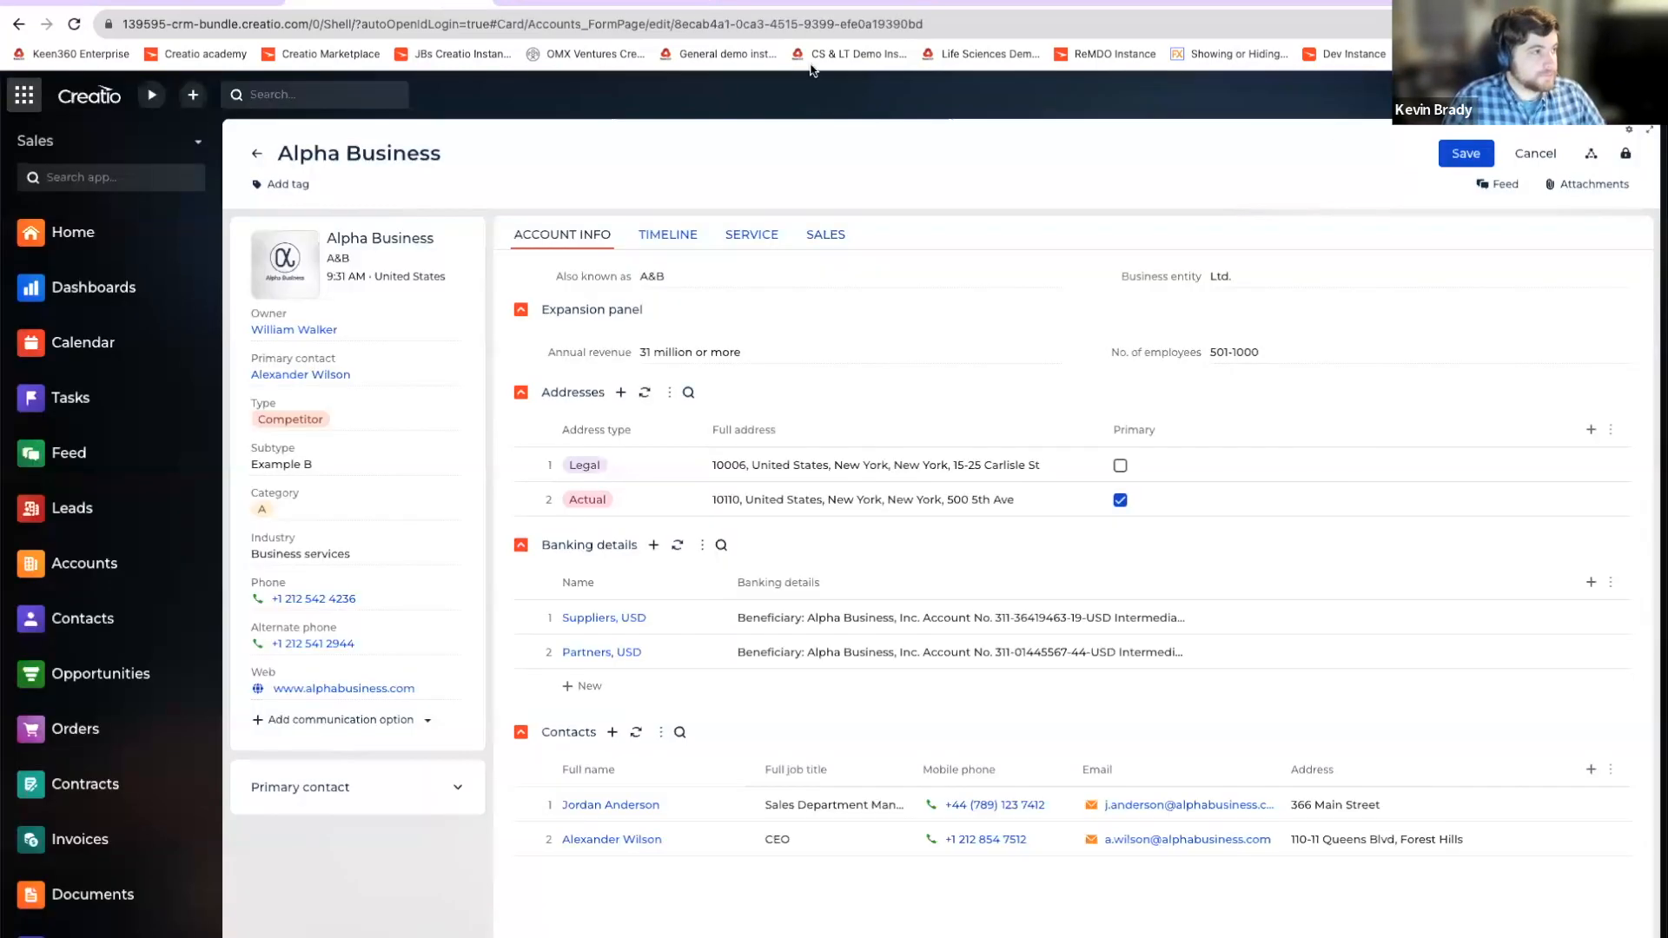
pyautogui.click(1629, 128)
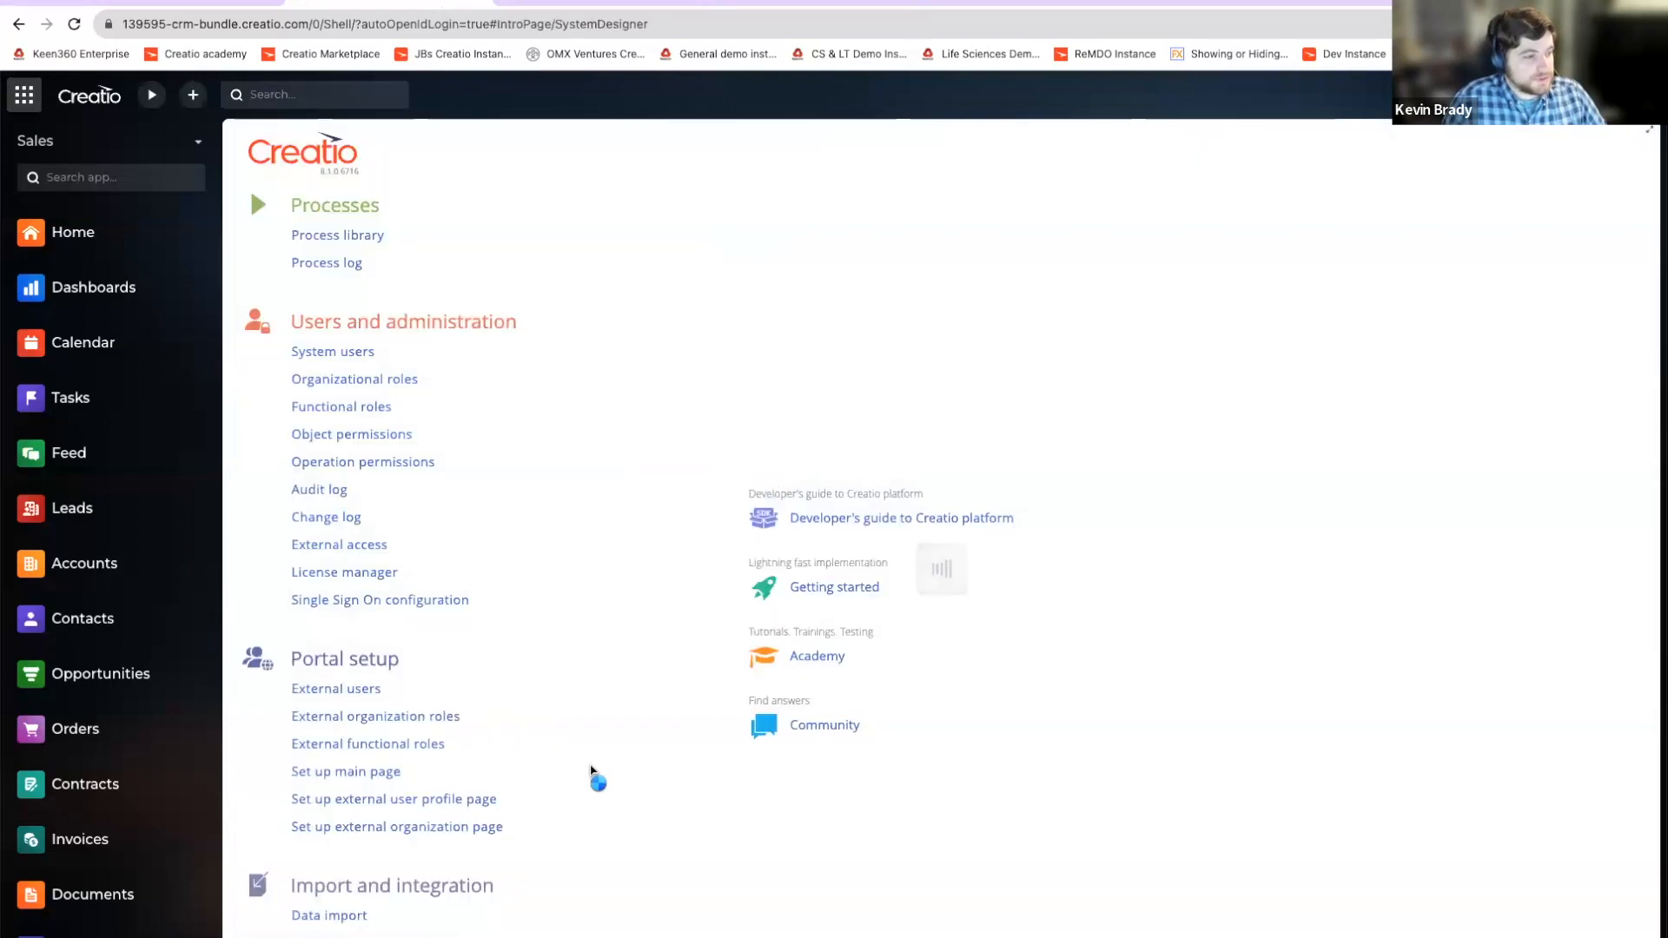
pyautogui.scroll(-5, 361, 689)
pyautogui.click(365, 762)
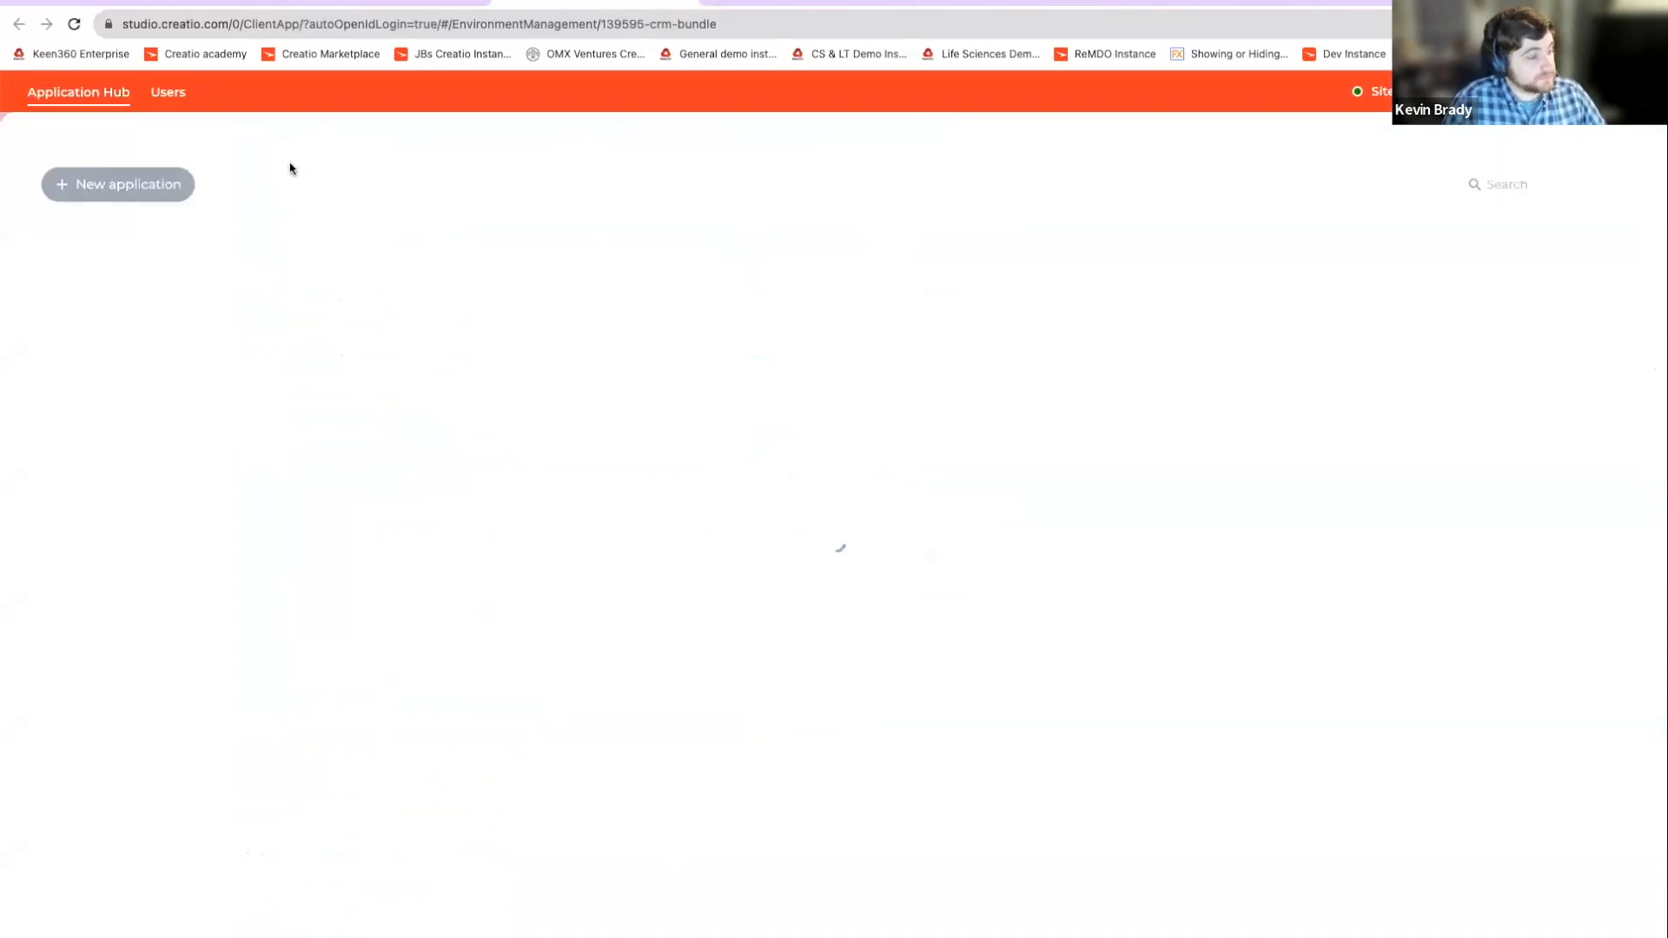
# Step: Look through the Bootcamp app's pages, sections and data models, and return to the application list
pyautogui.click(102, 292)
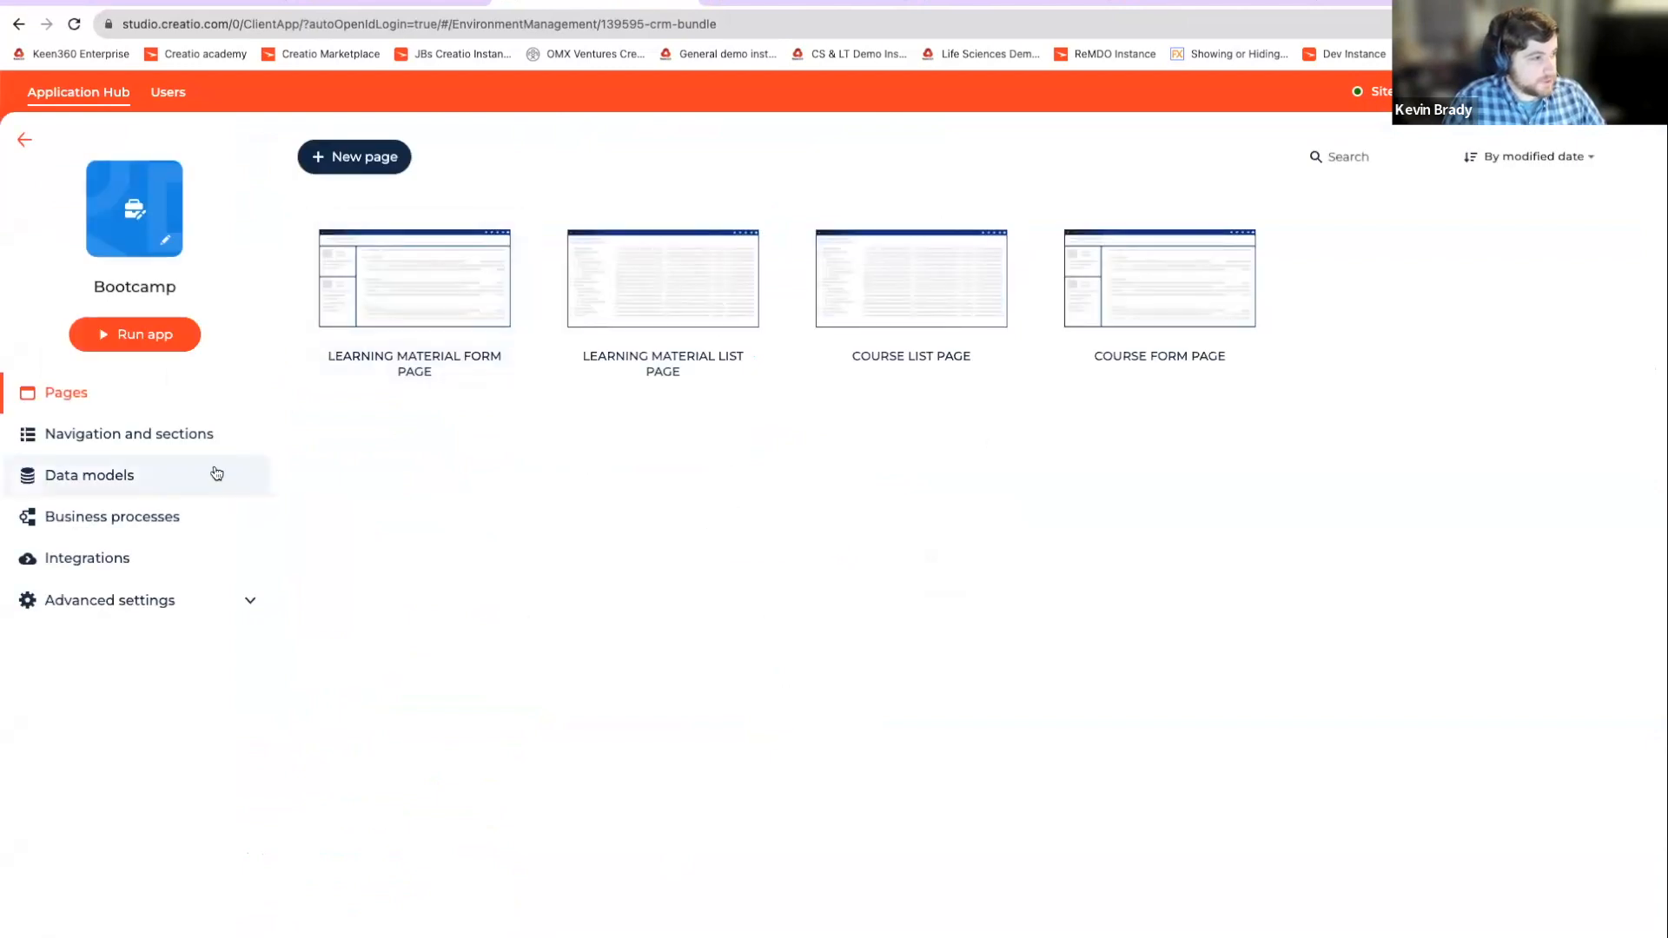
pyautogui.click(198, 443)
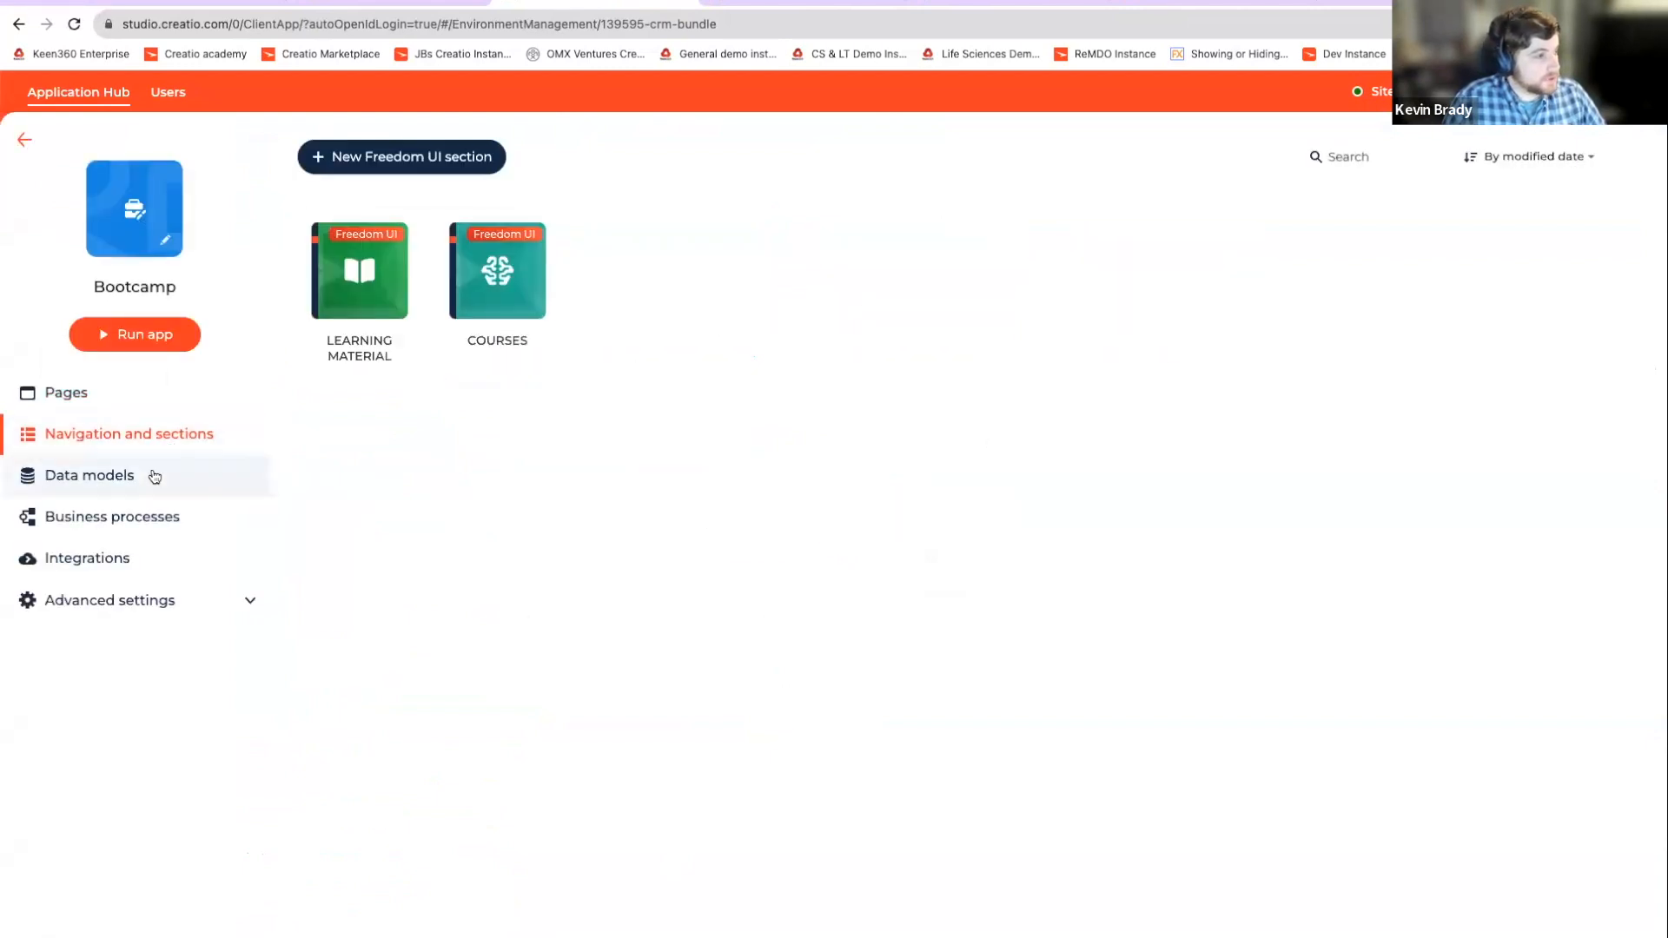
pyautogui.click(148, 483)
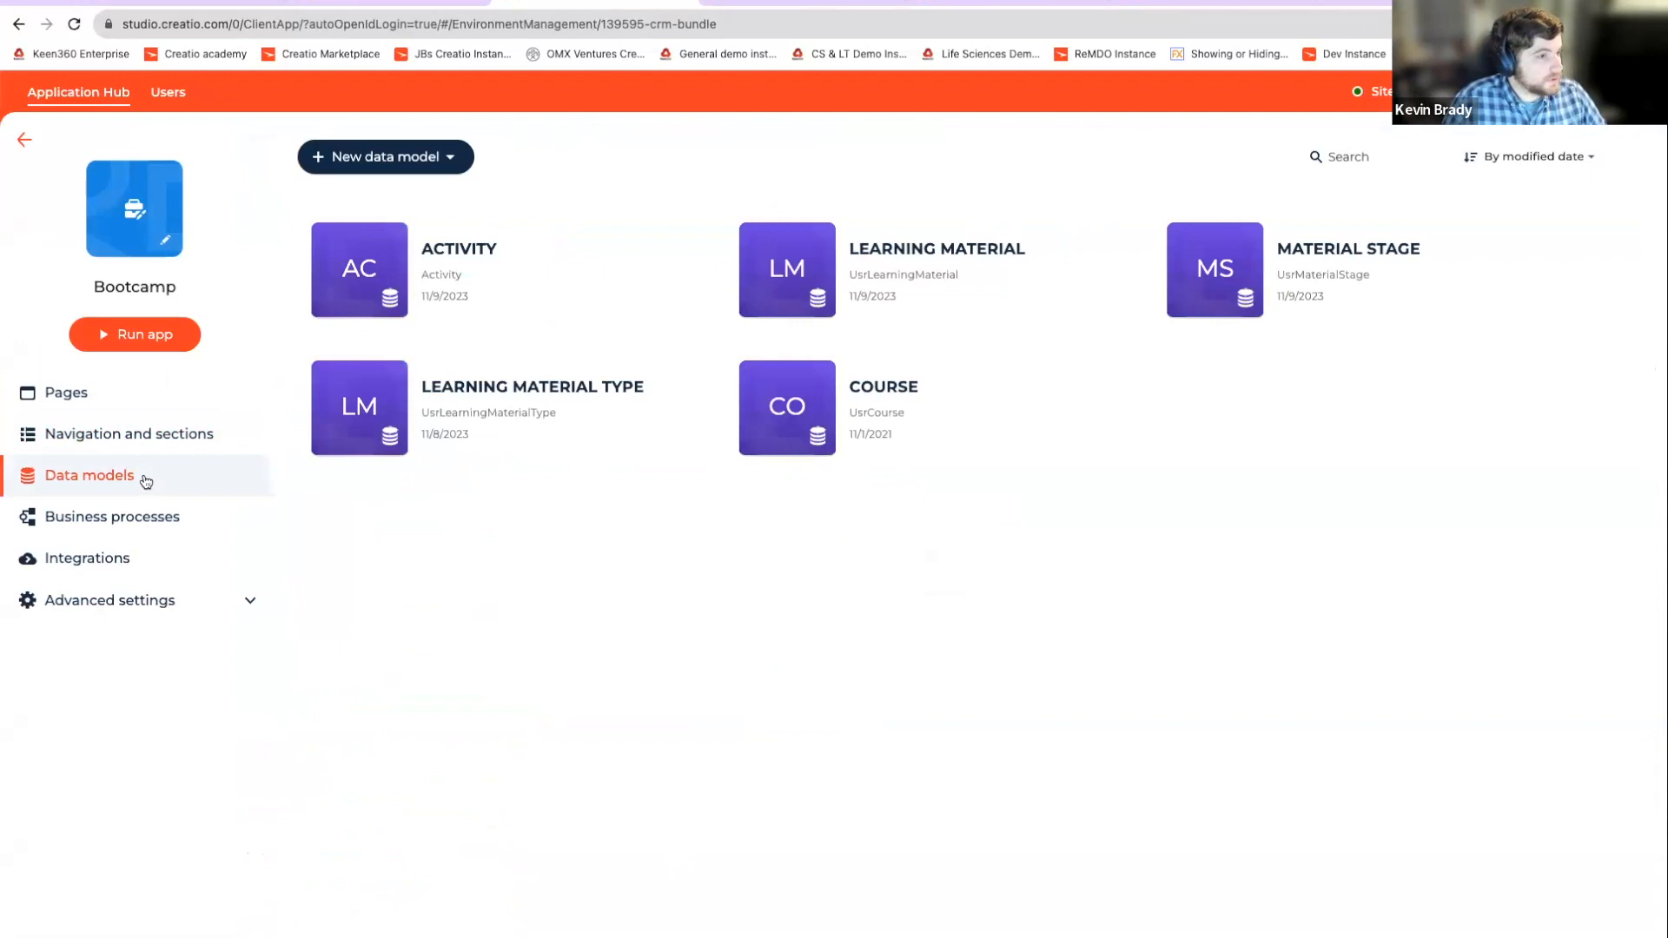
pyautogui.click(26, 139)
# Step: Examine the Customer 360 app's sections and data models, and view the Account object before closing it
pyautogui.click(376, 291)
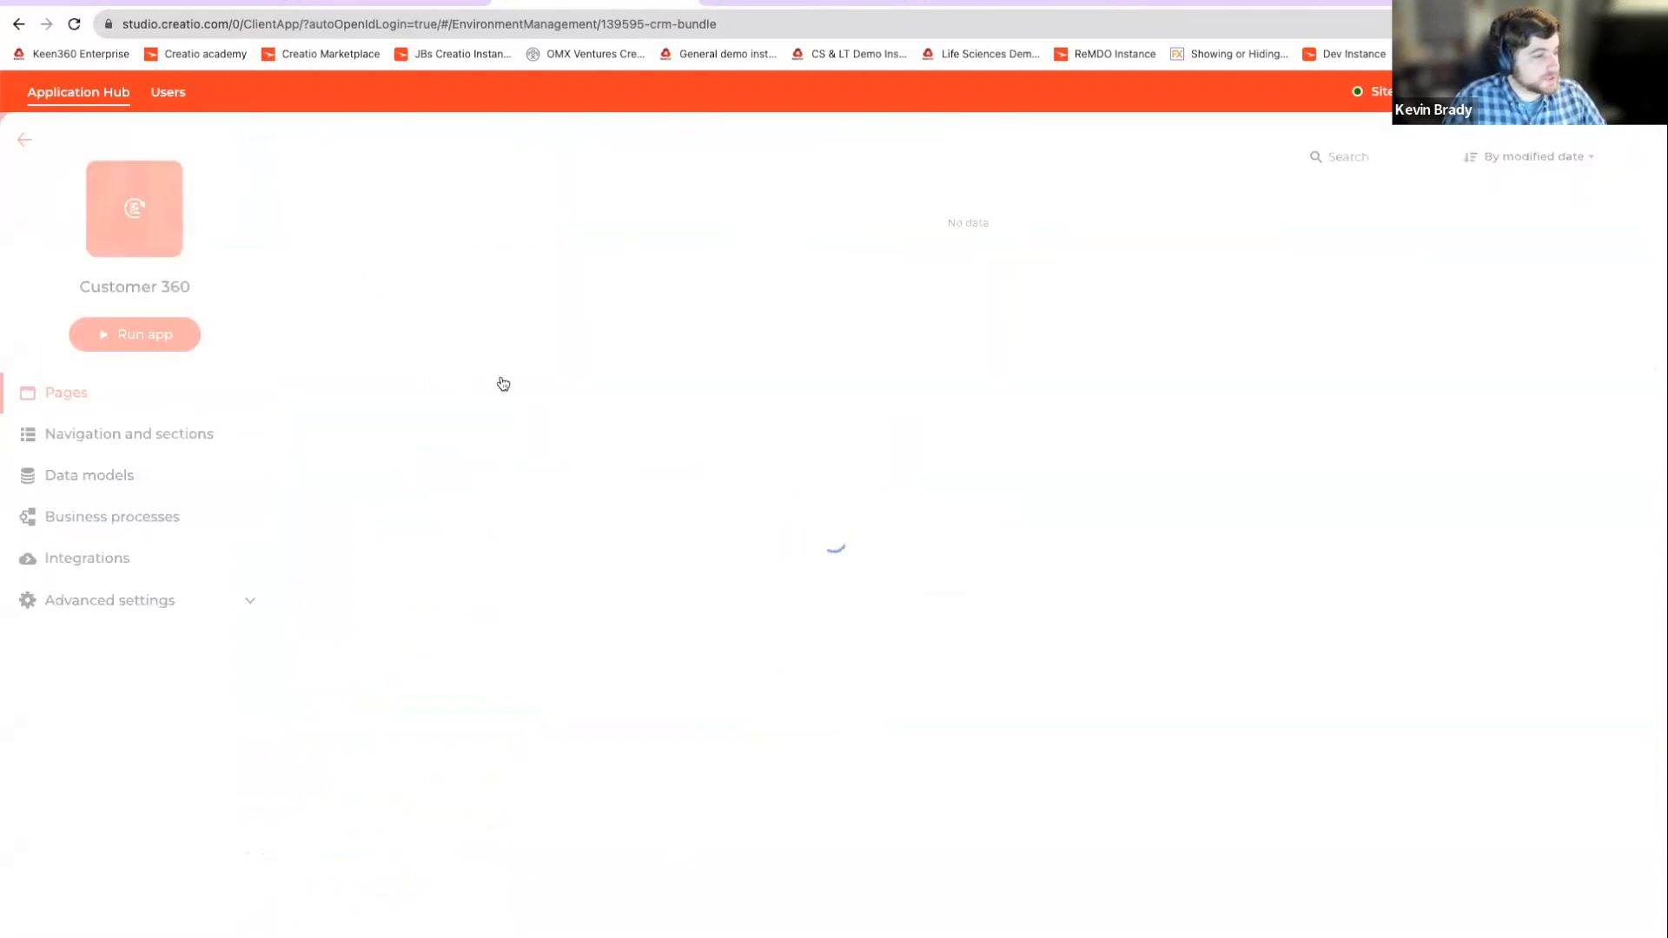
pyautogui.click(108, 441)
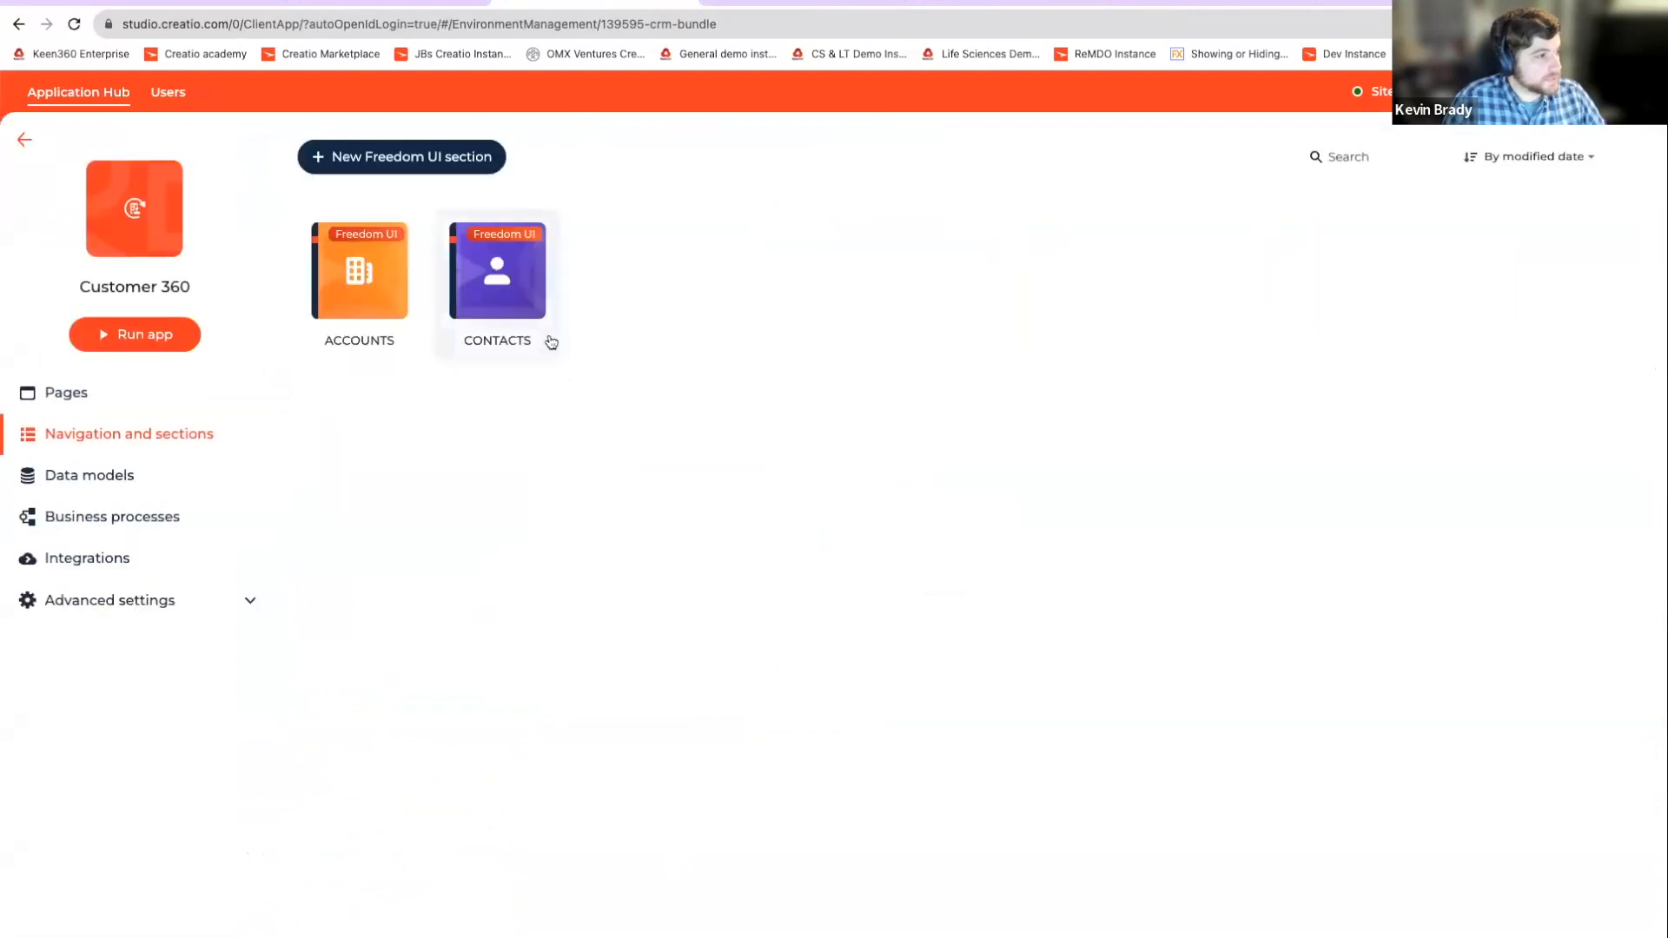
pyautogui.click(139, 477)
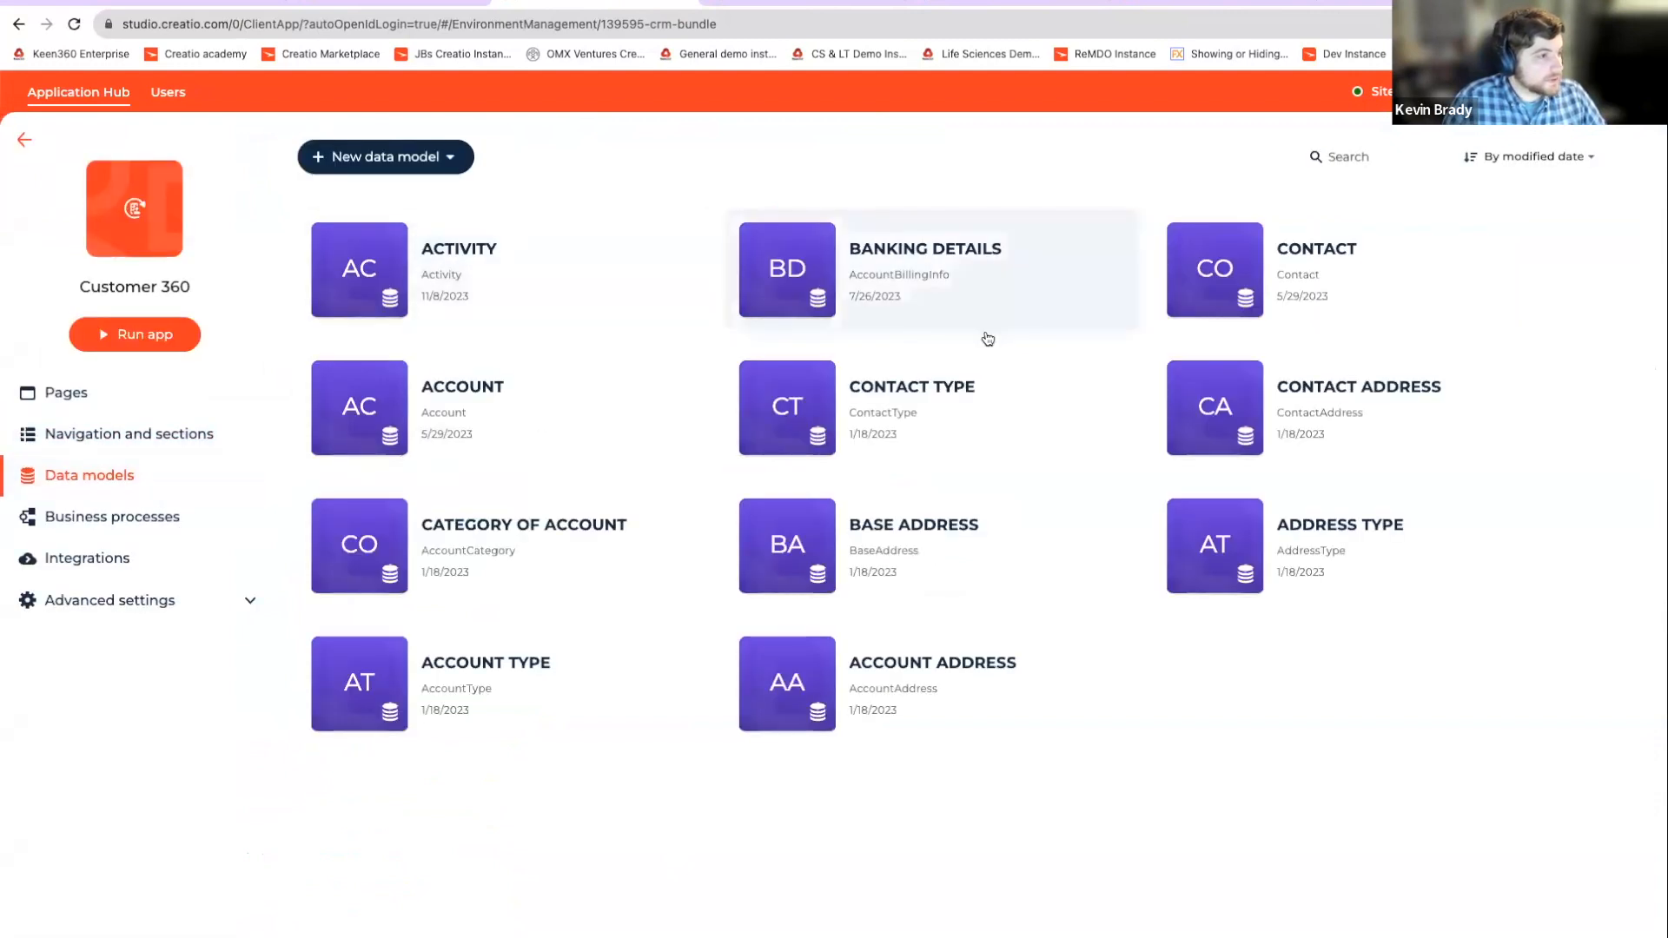
pyautogui.click(493, 441)
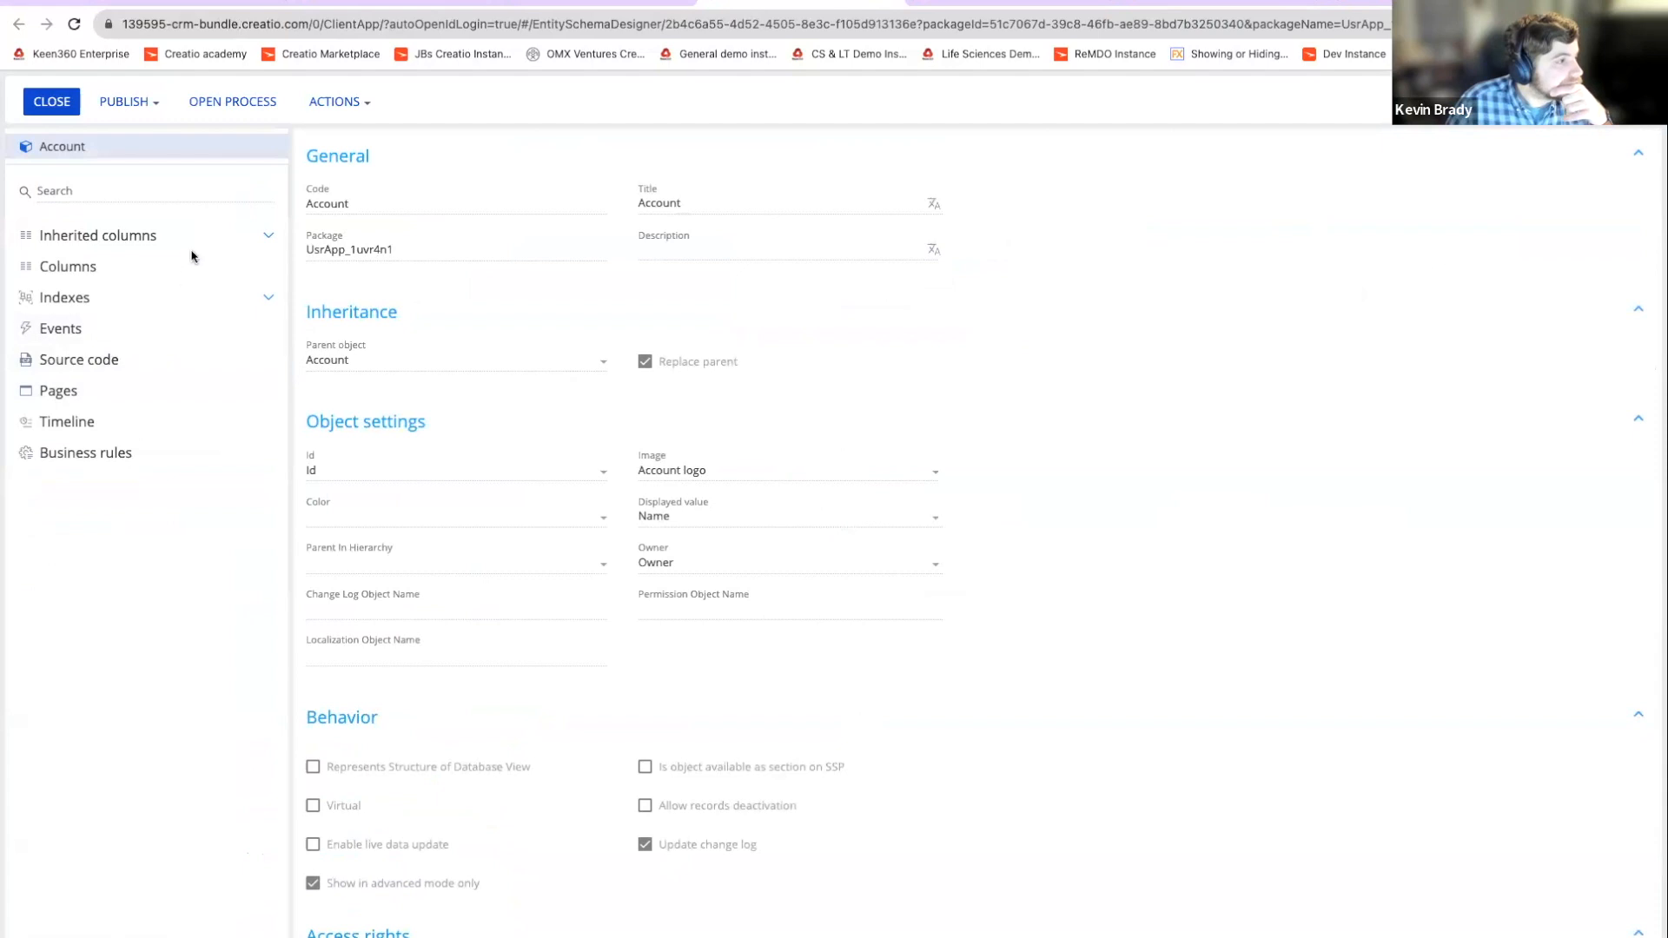
pyautogui.click(51, 101)
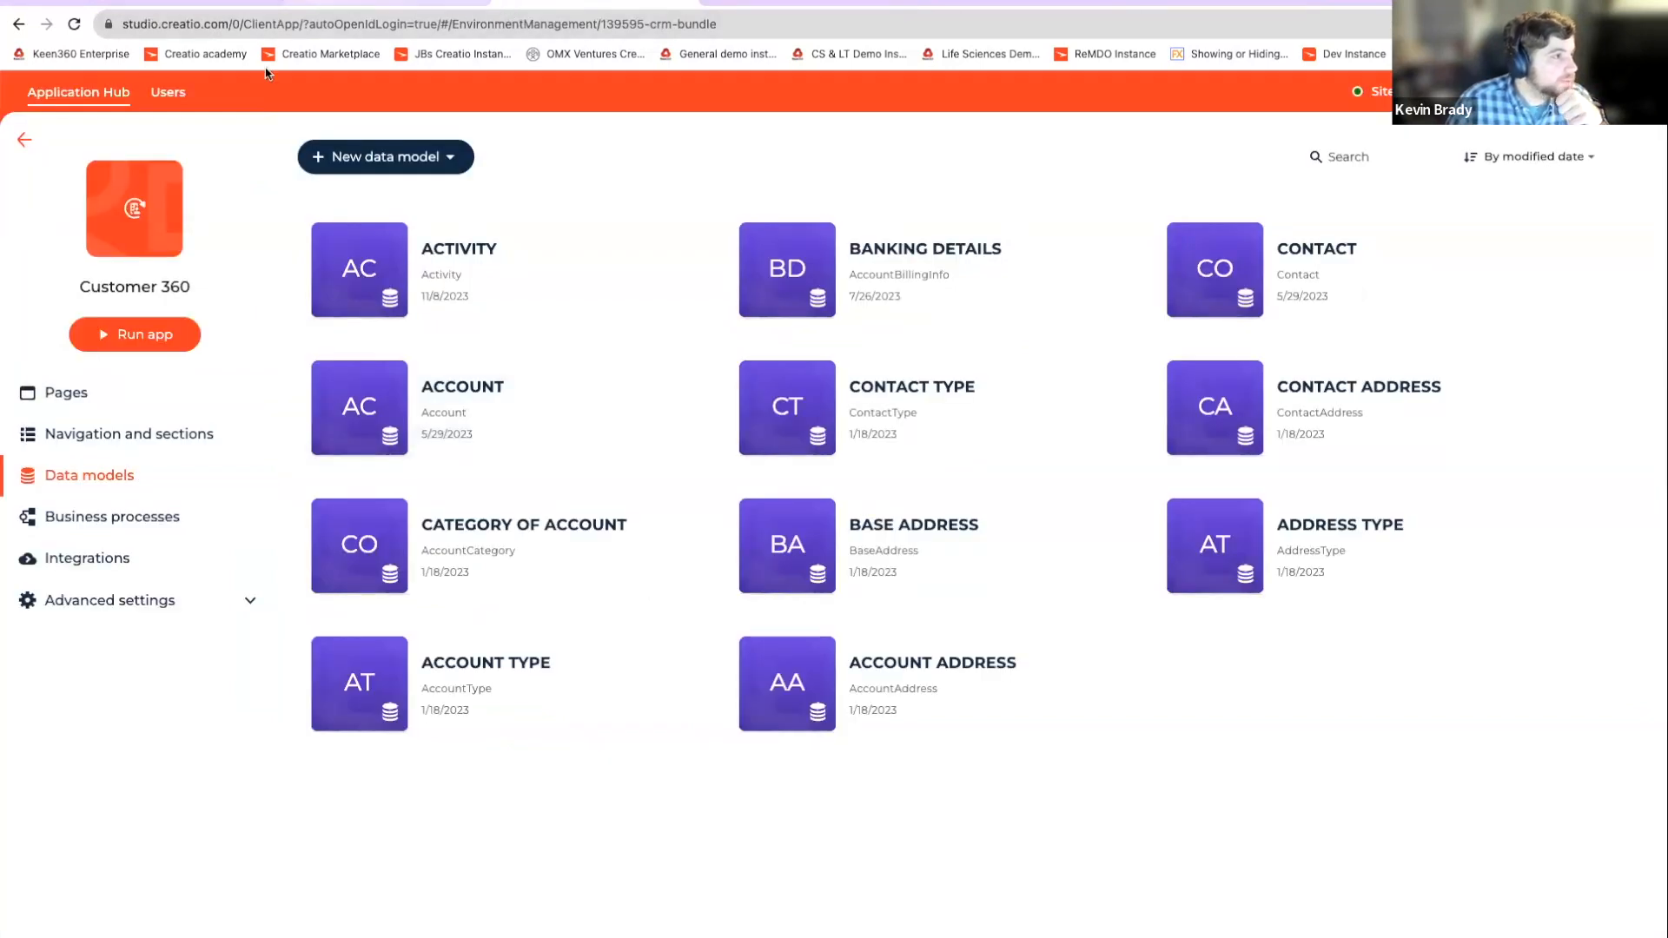
# Step: Reopen the Bootcamp app's data models and check the options for creating a new data model
pyautogui.click(25, 140)
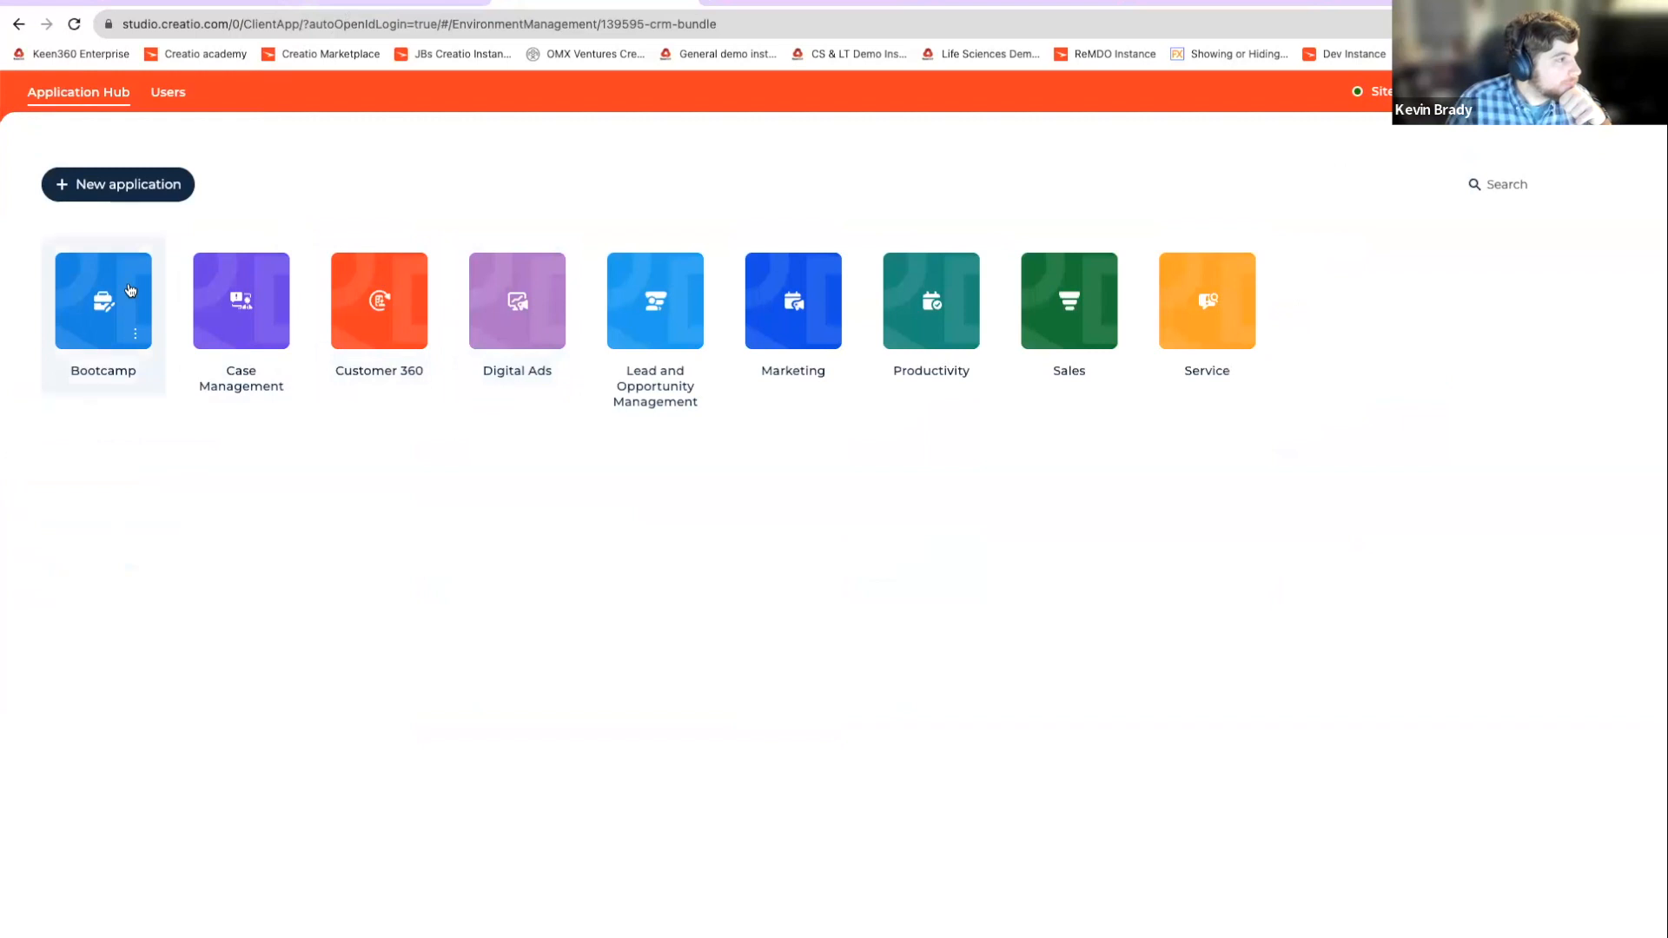
pyautogui.click(130, 291)
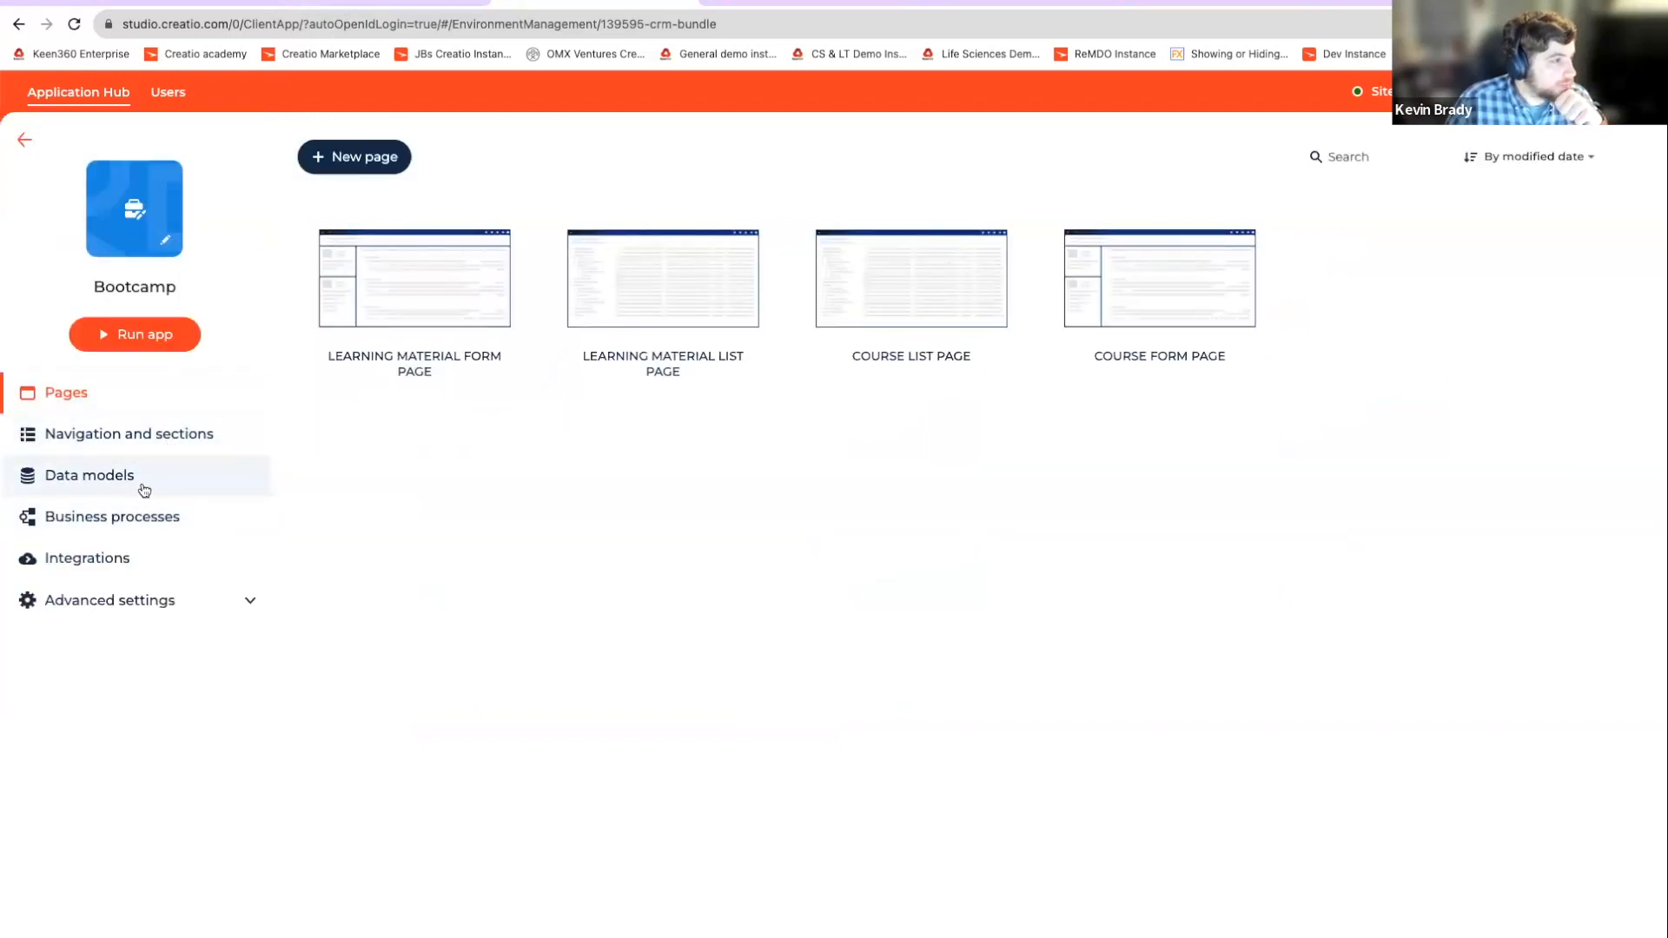
pyautogui.click(149, 479)
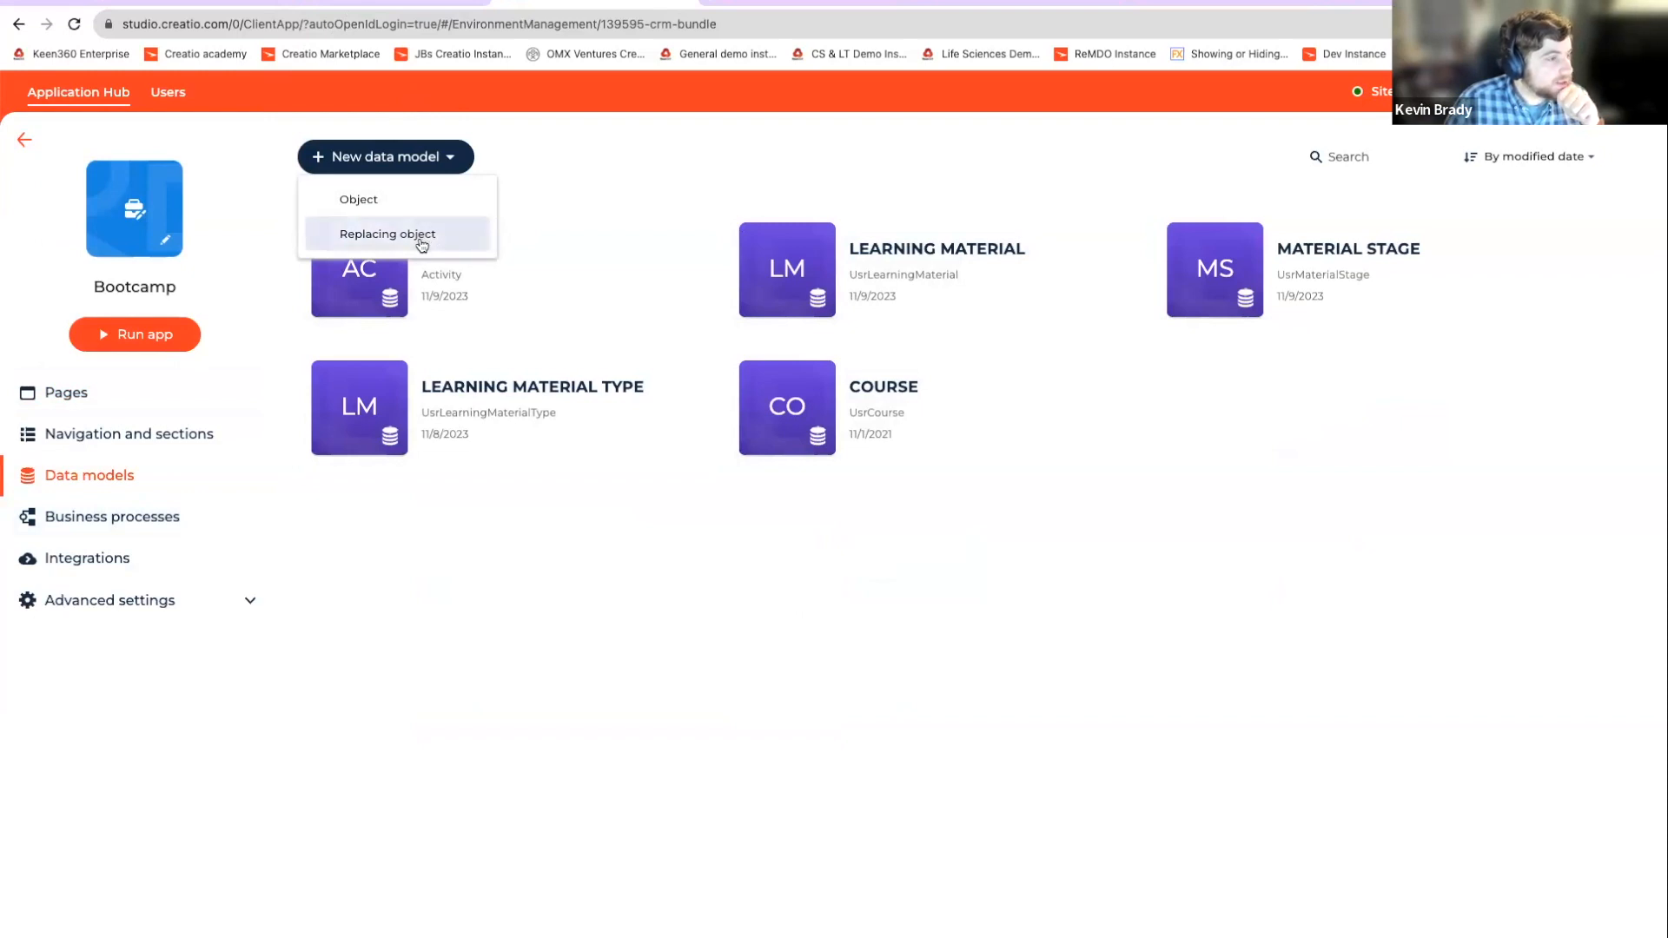
pyautogui.click(23, 140)
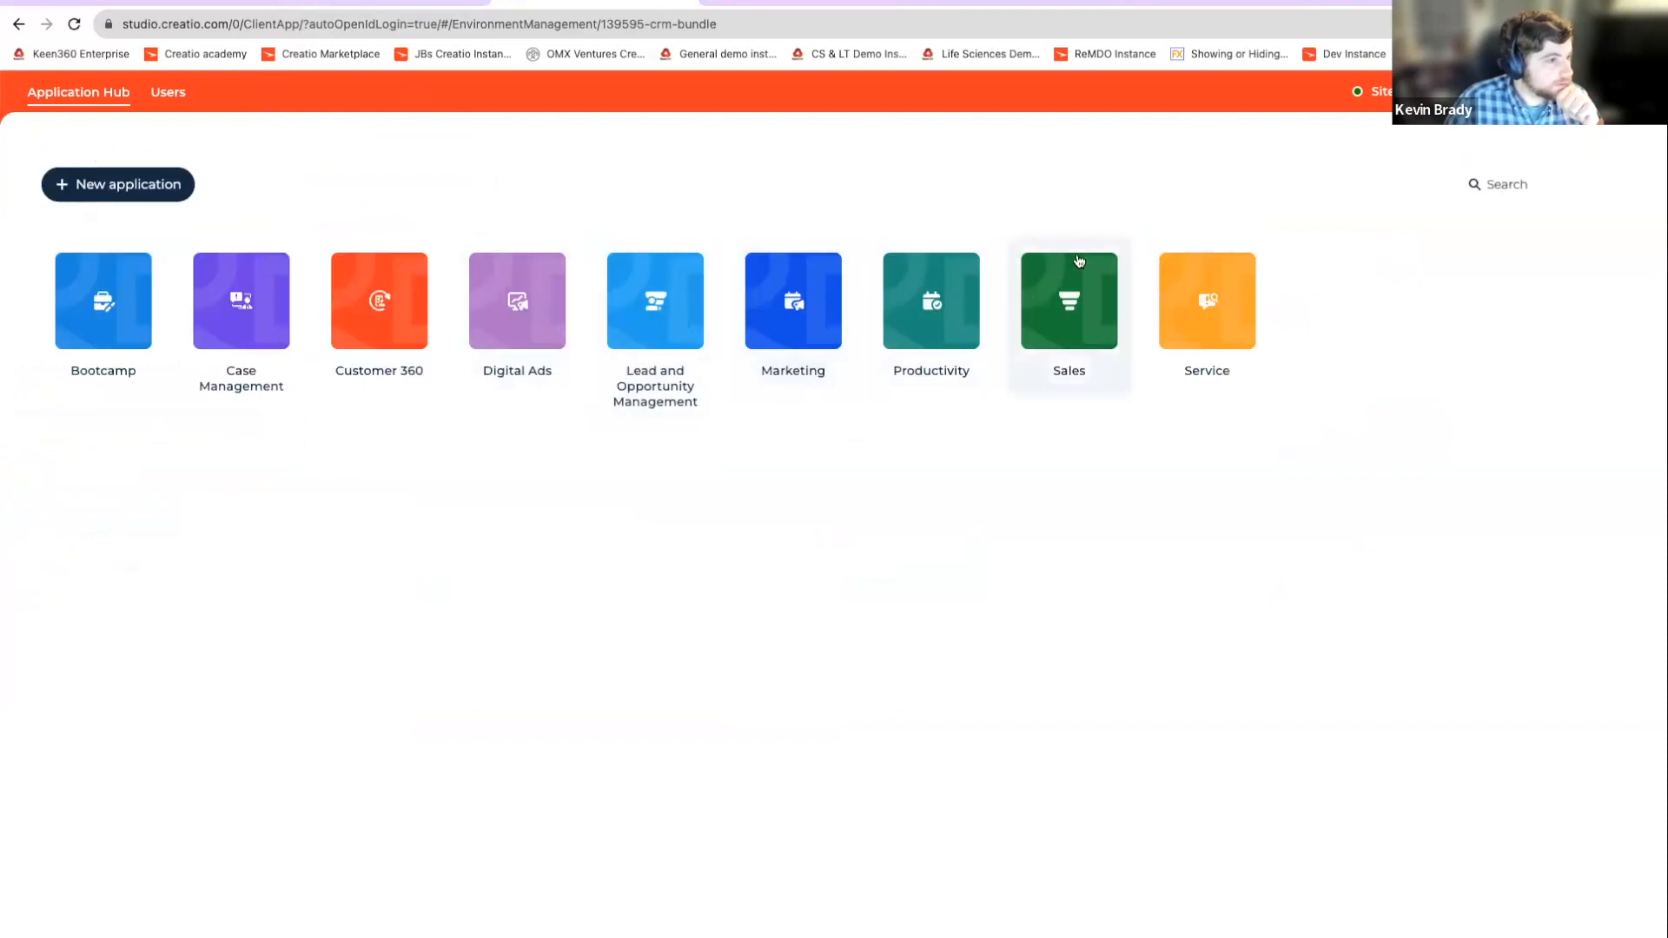
# Step: Check the Sales app's navigation sections and data models
pyautogui.click(1054, 269)
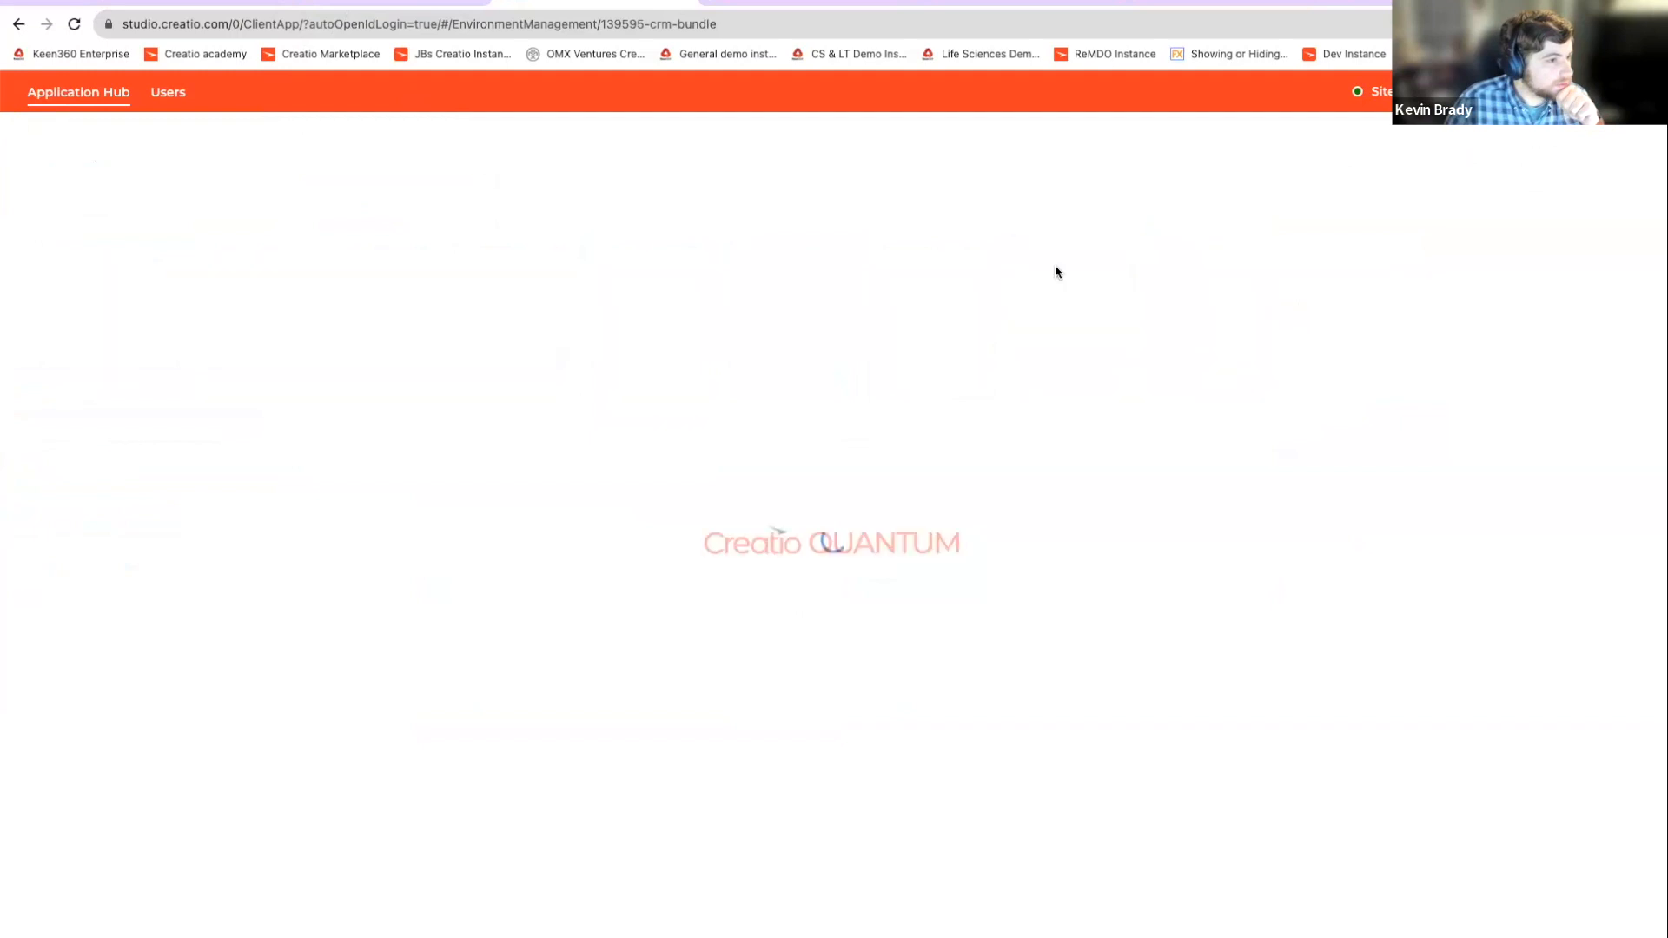
pyautogui.click(202, 439)
pyautogui.doubleClick(162, 473)
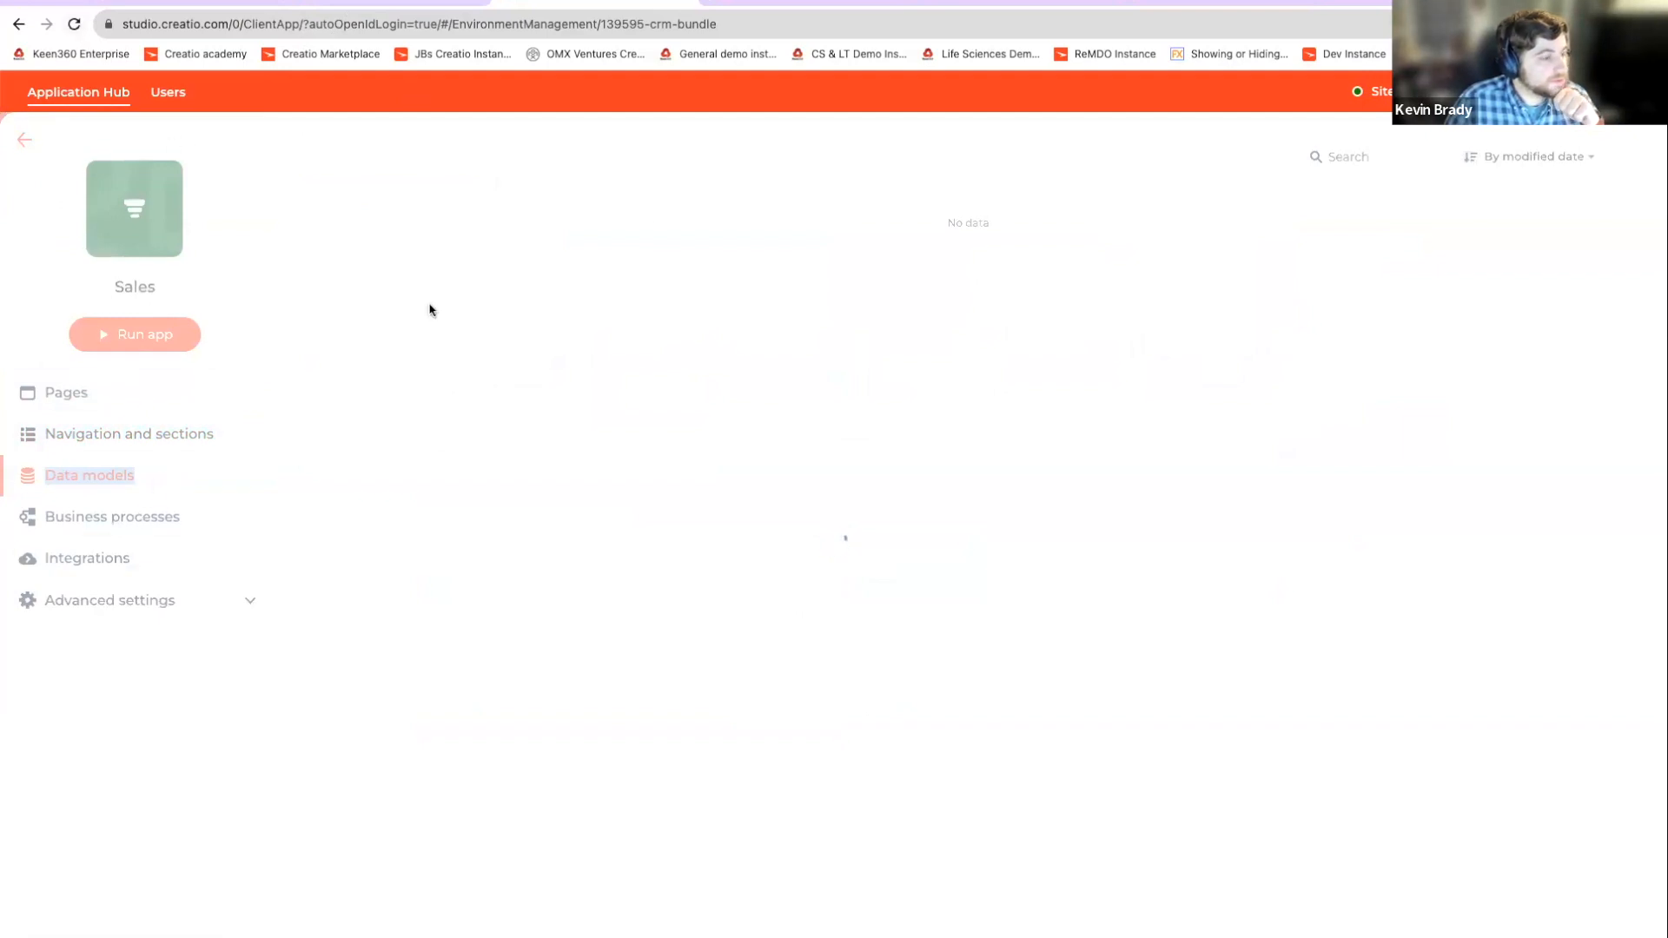
pyautogui.click(26, 140)
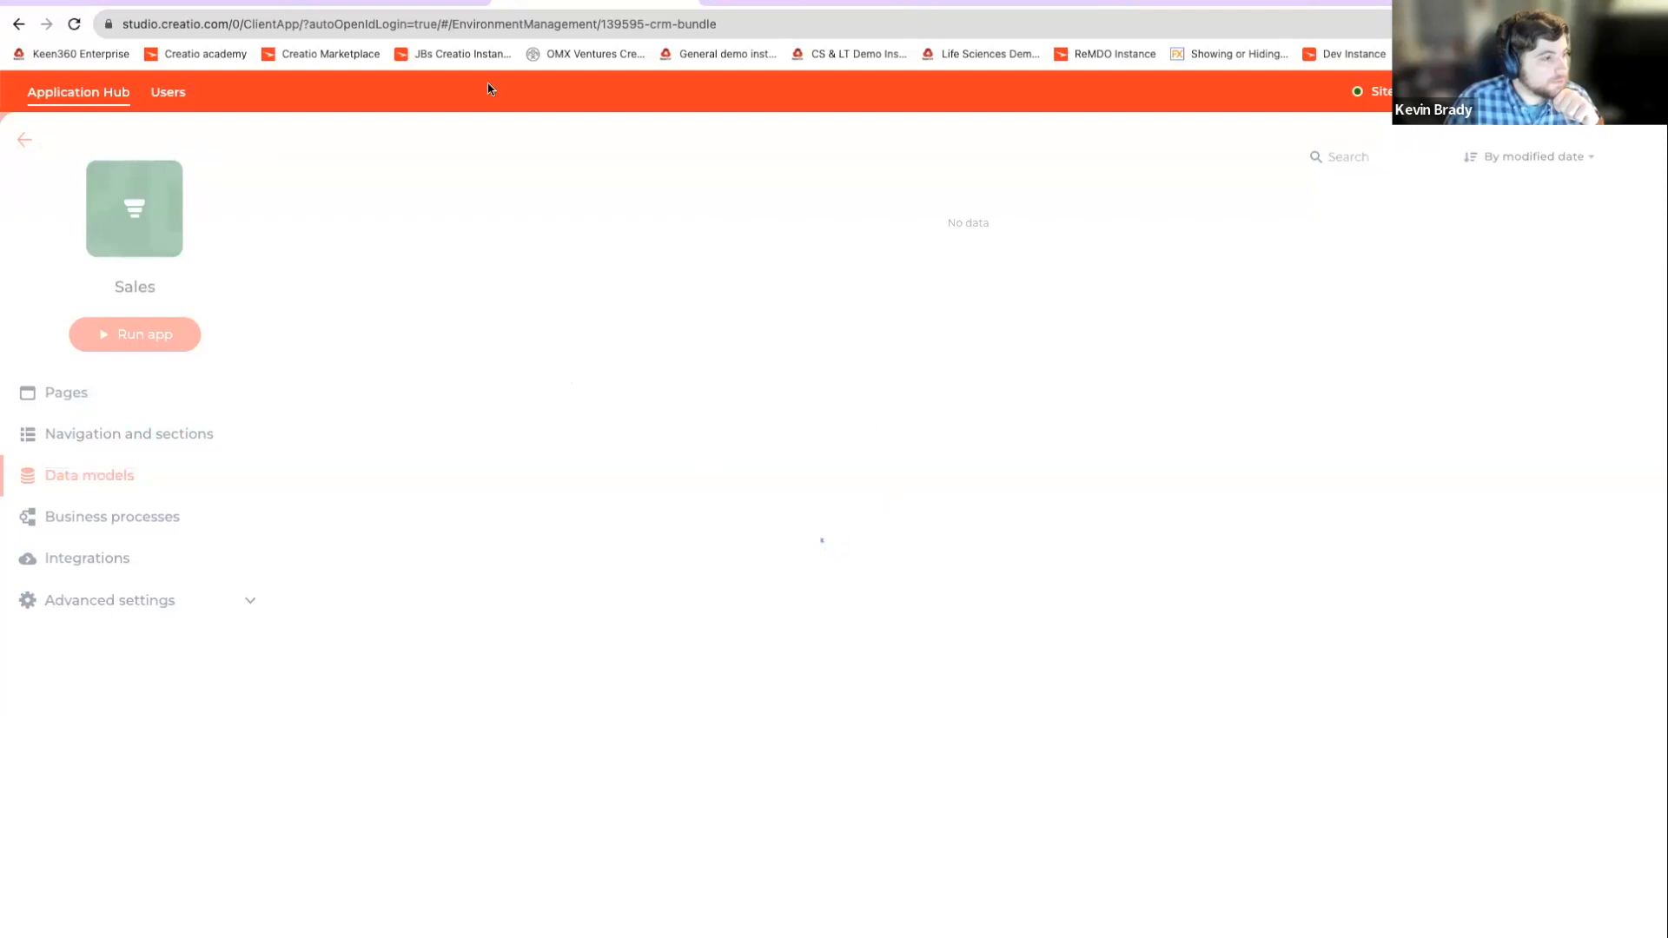
# Step: Return to the System Designer and open the Advanced settings in the Admin area
pyautogui.scroll(-5, 491, 499)
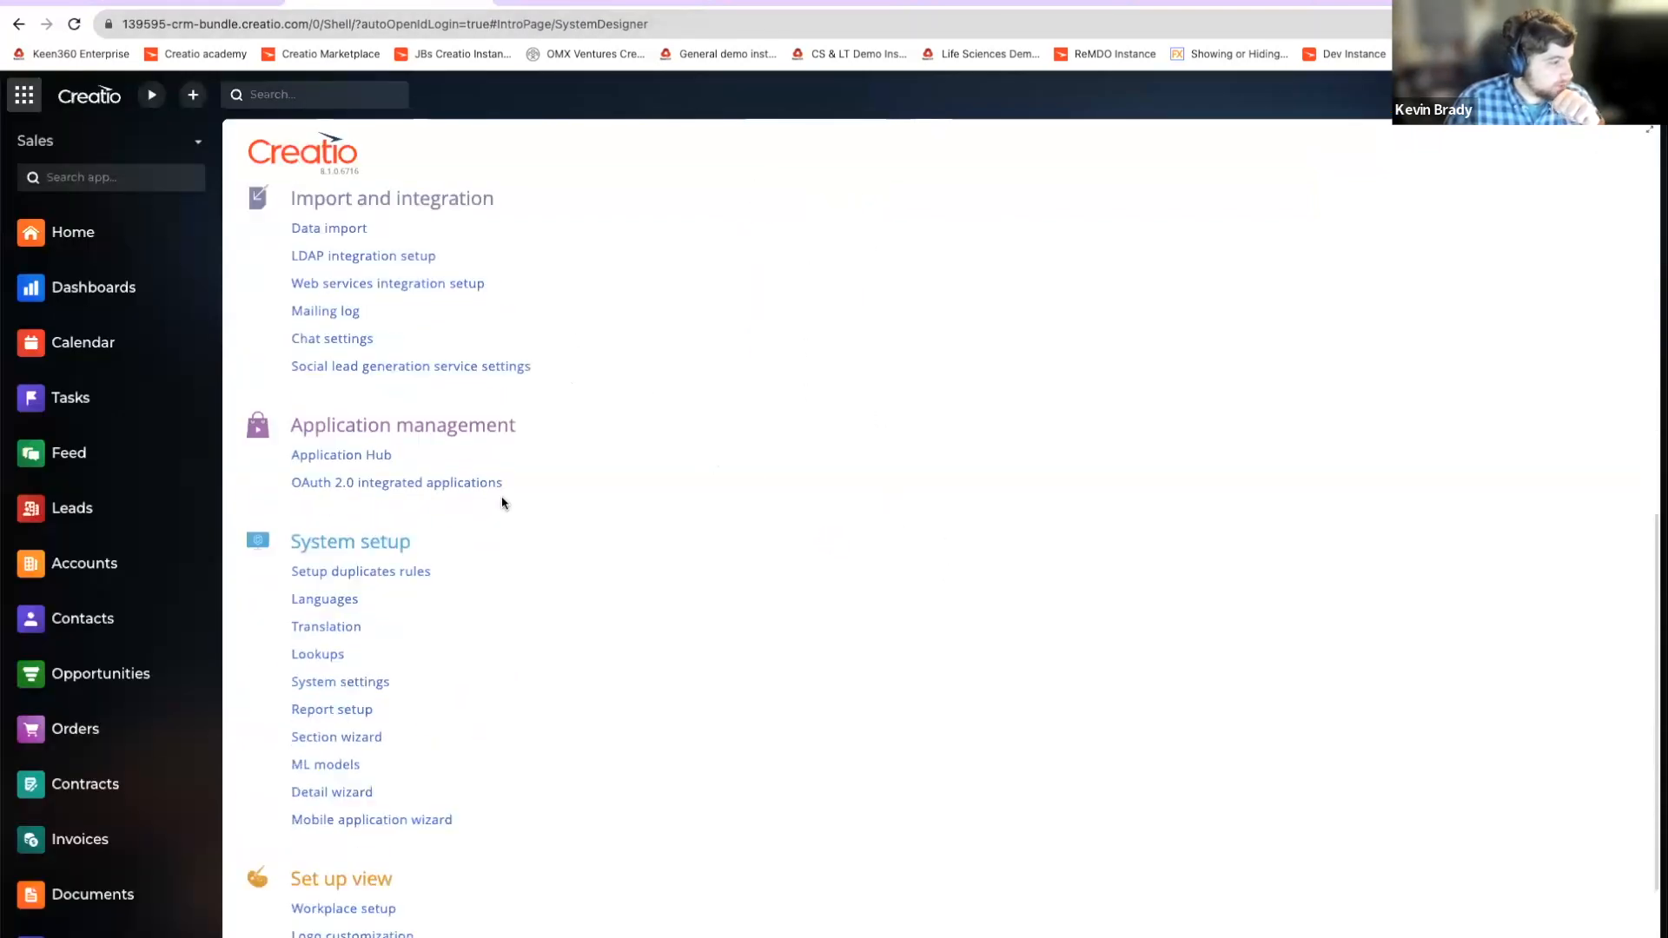
pyautogui.scroll(2, 440, 440)
pyautogui.scroll(-2, 539, 608)
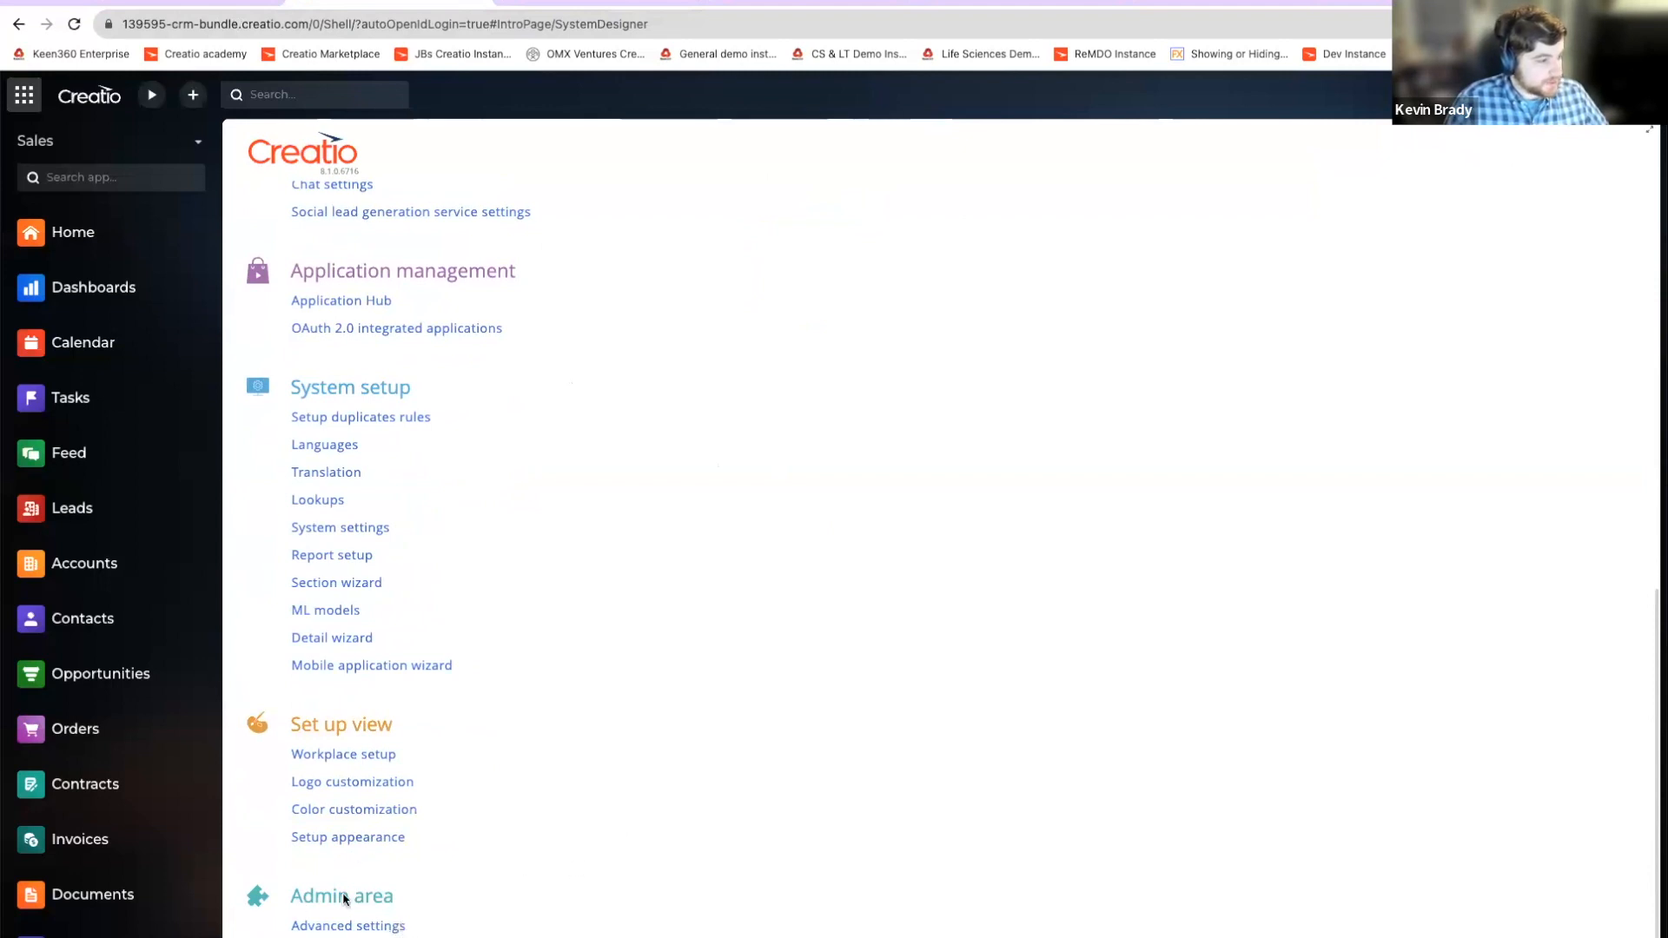
pyautogui.click(383, 928)
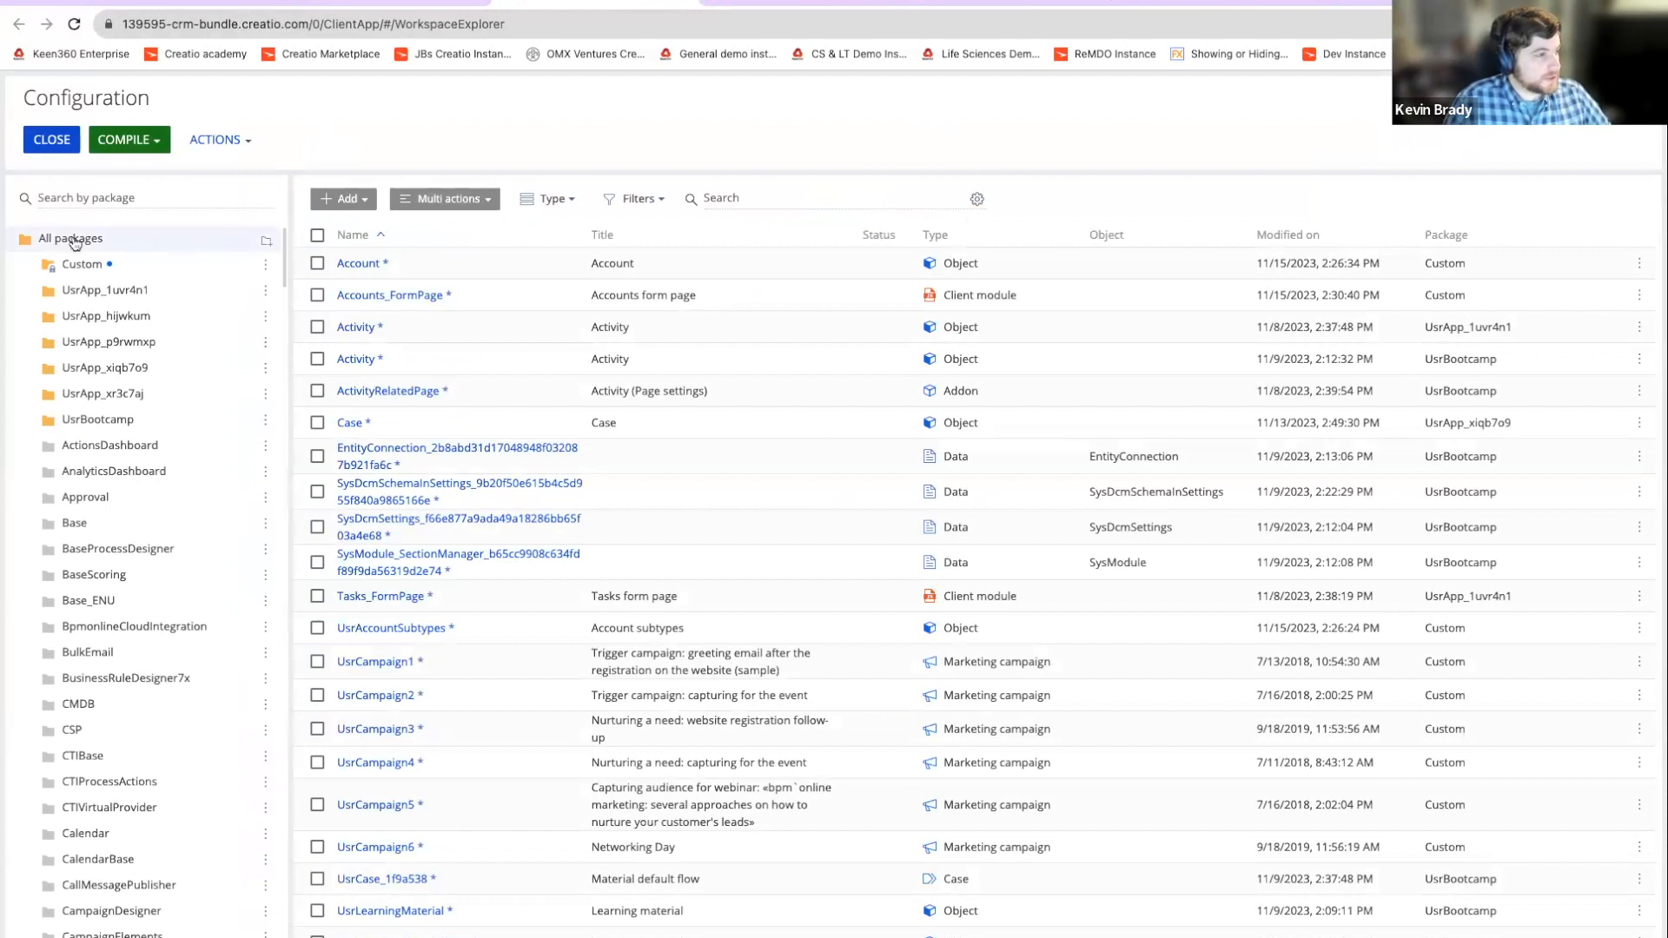
# Step: Sort the configuration items of all packages by modification date, newest first, and open the UsrAccountSubtypes object
pyautogui.scroll(-2, 139, 330)
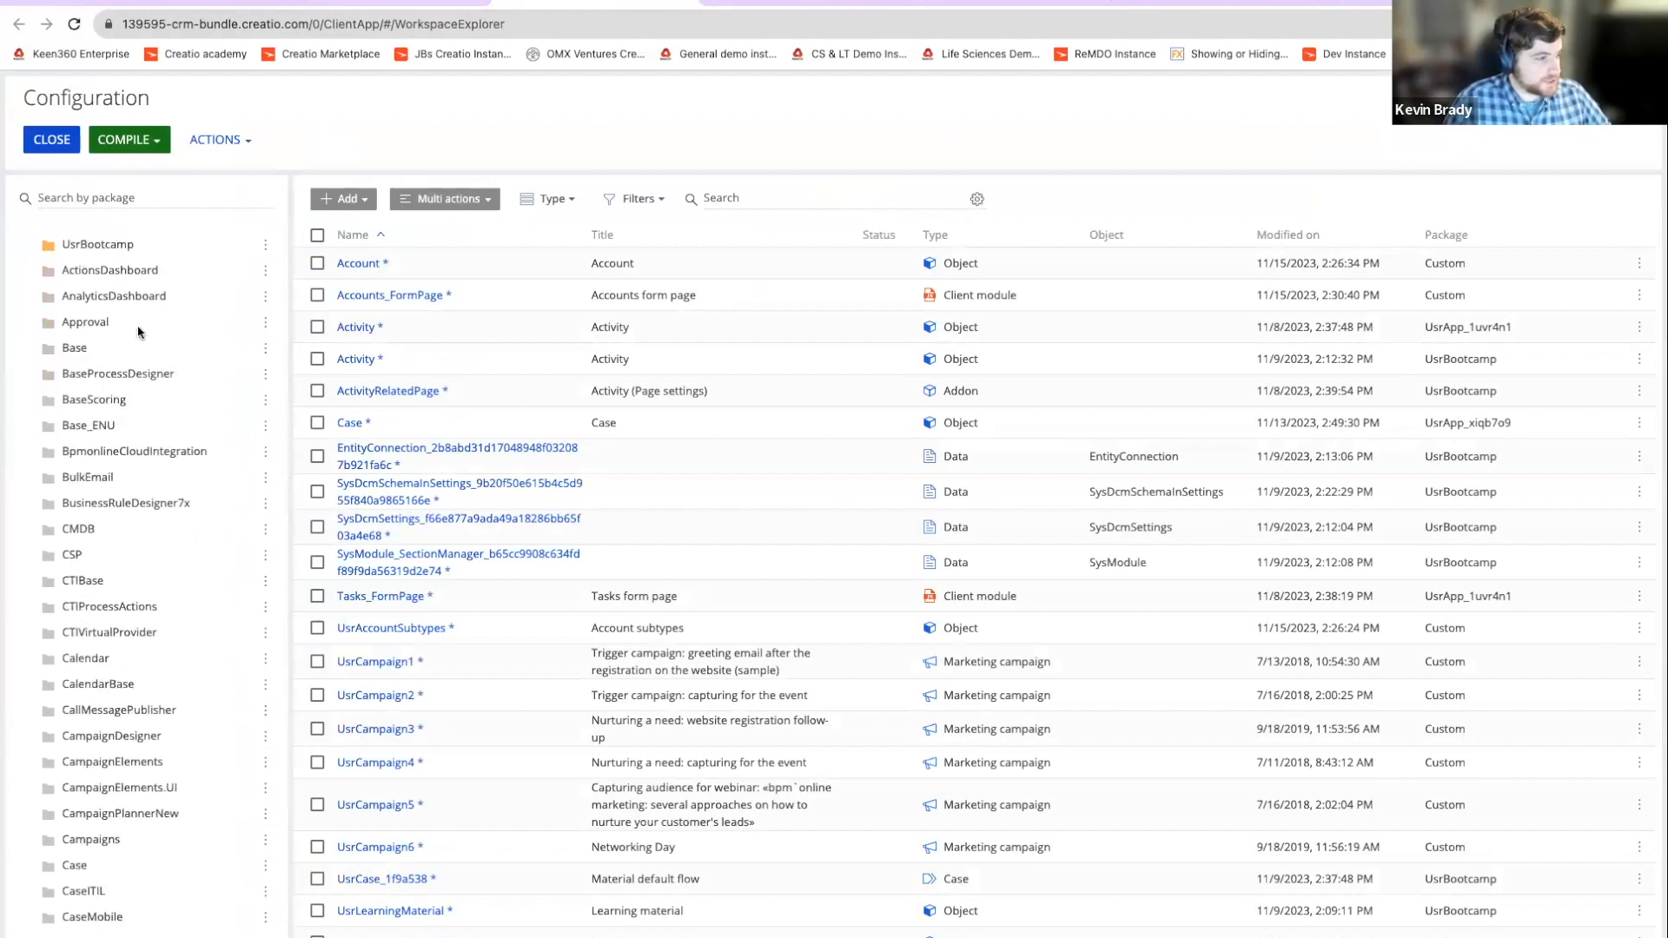
pyautogui.scroll(-1, 171, 792)
pyautogui.scroll(3, 139, 590)
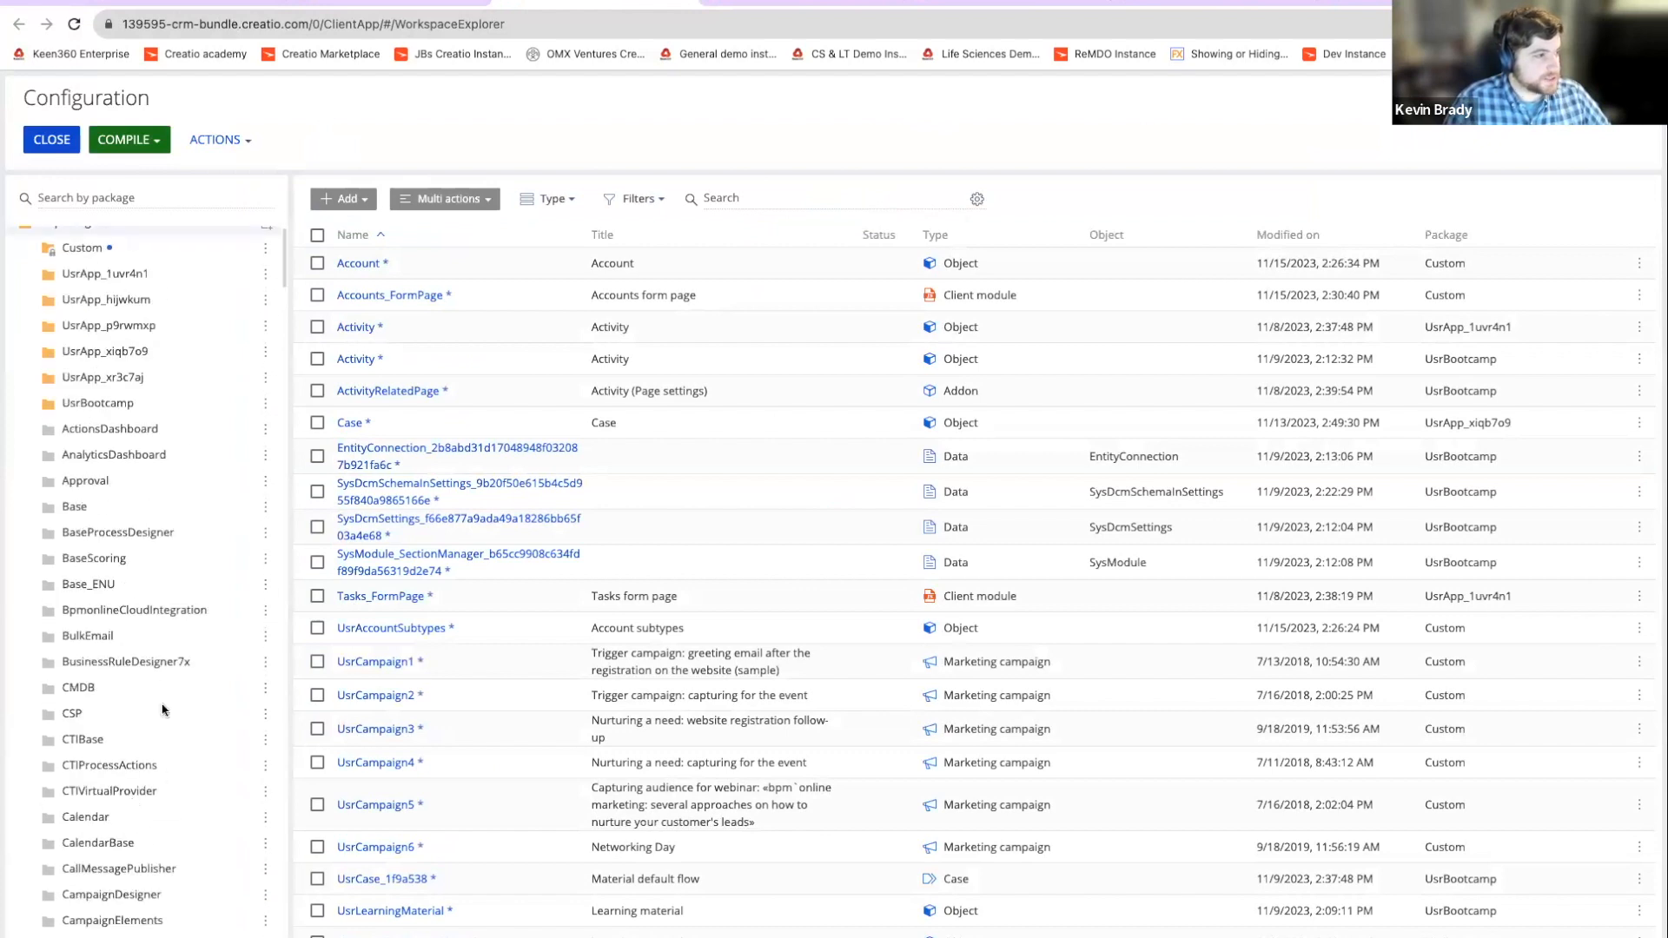
pyautogui.scroll(1, 111, 268)
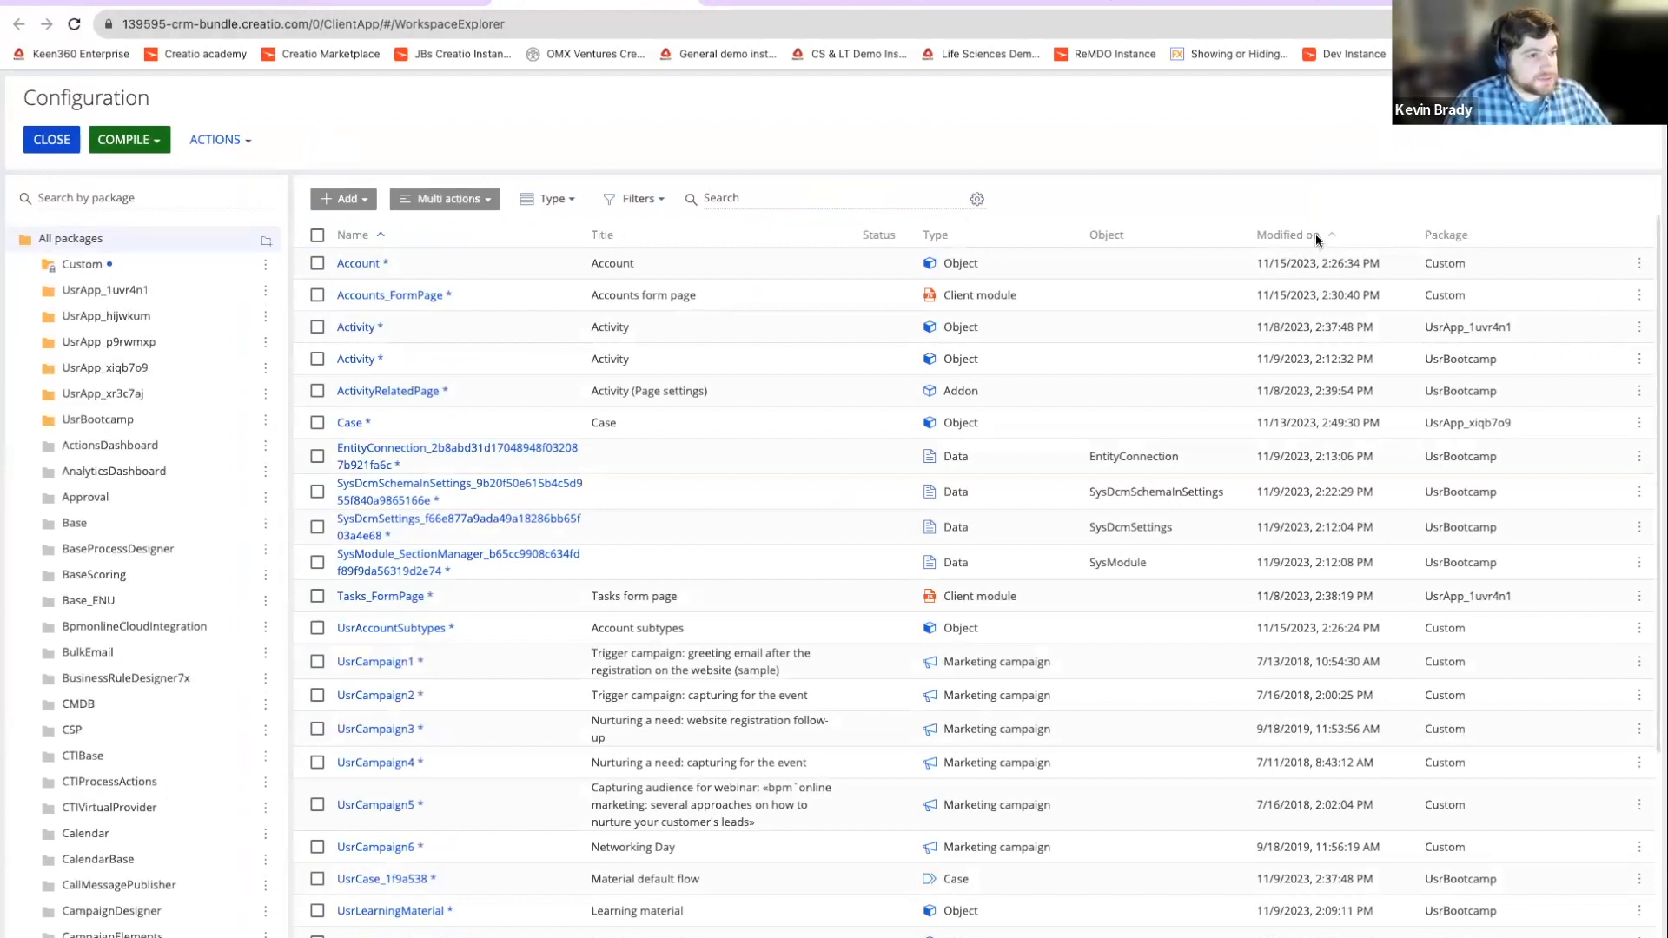
pyautogui.click(1307, 235)
pyautogui.click(1307, 233)
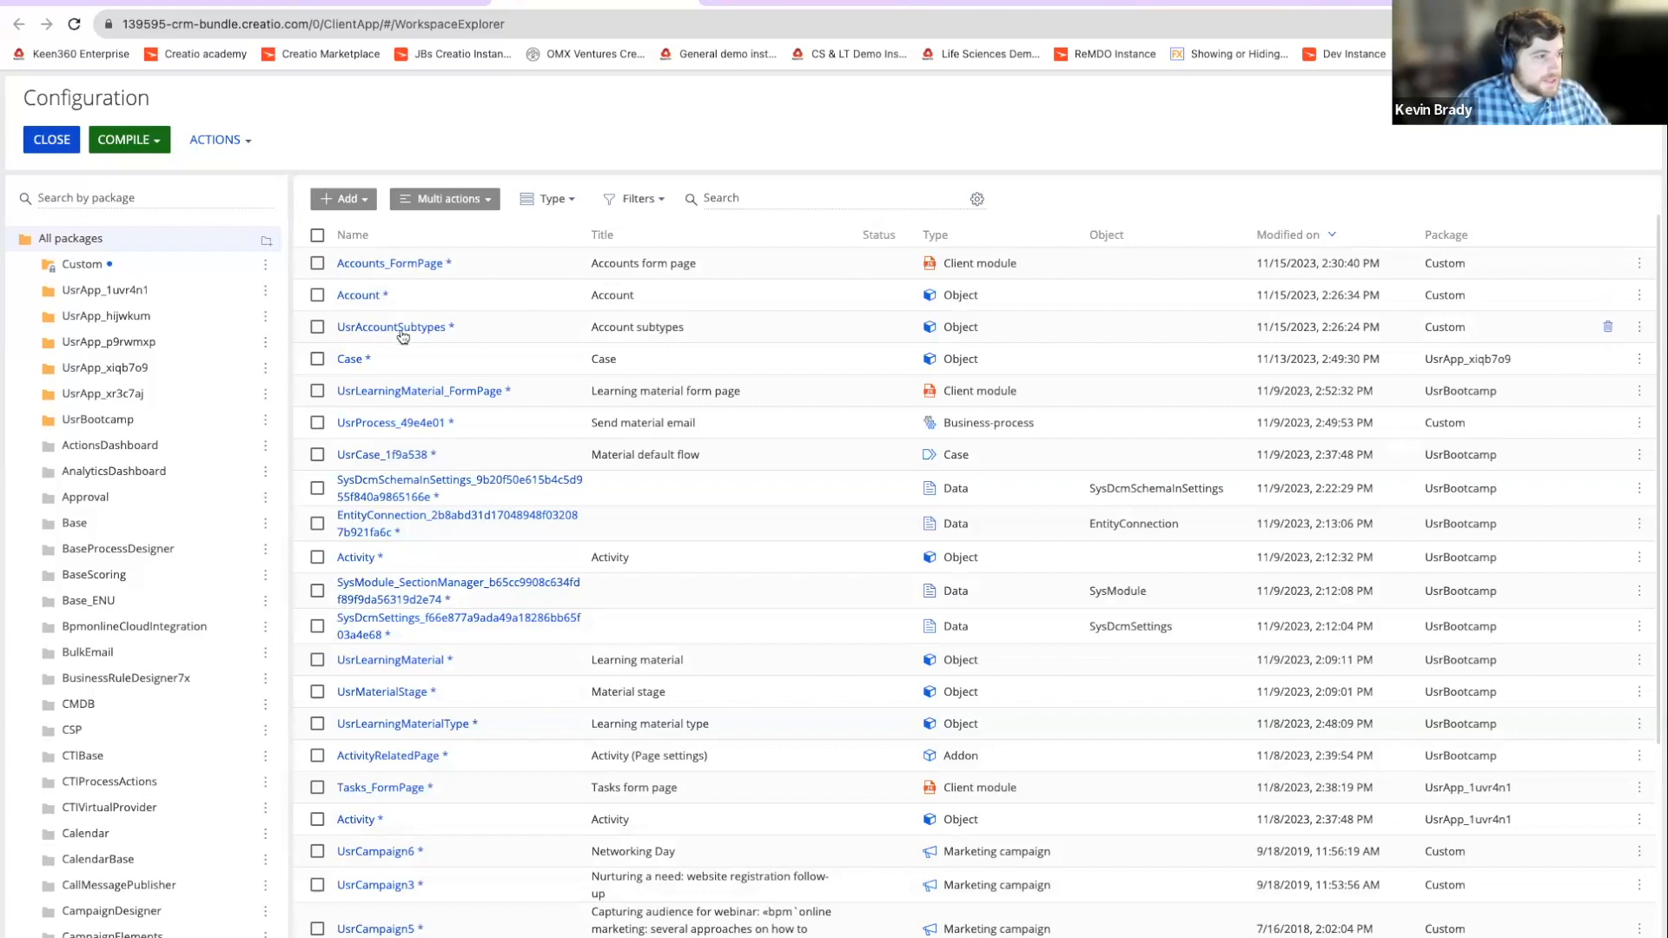
pyautogui.moveTo(1021, 336); pyautogui.dragTo(335, 327)
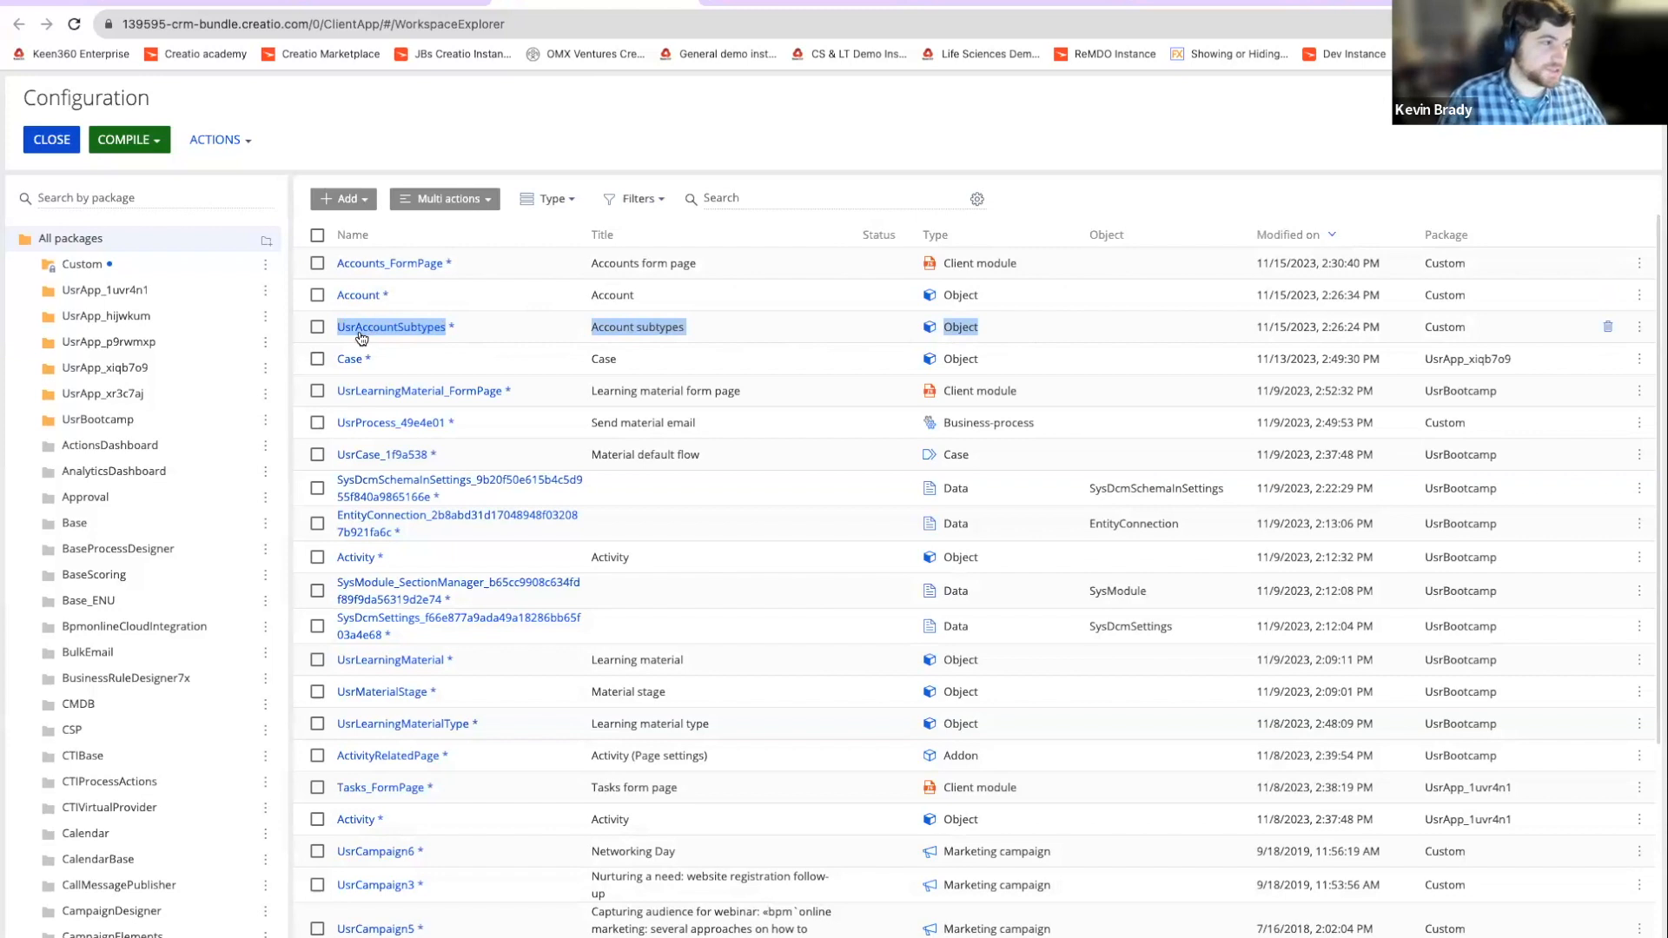
pyautogui.click(375, 328)
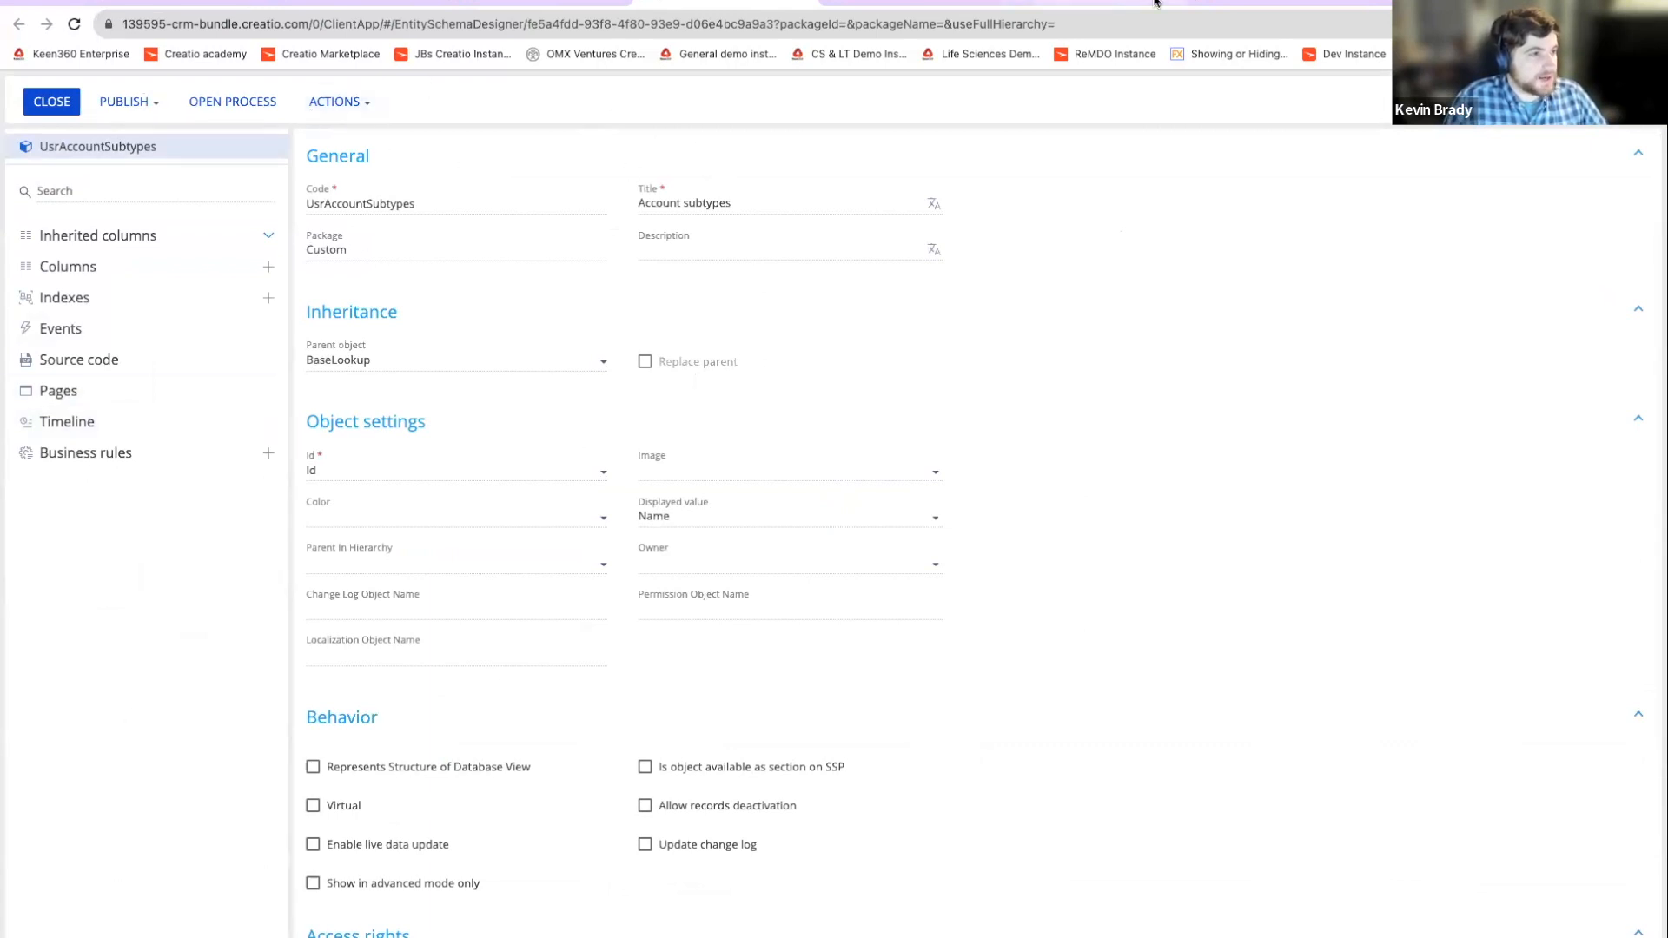
# Step: Examine the inherited columns and the parent object of UsrAccountSubtypes
pyautogui.click(951, 4)
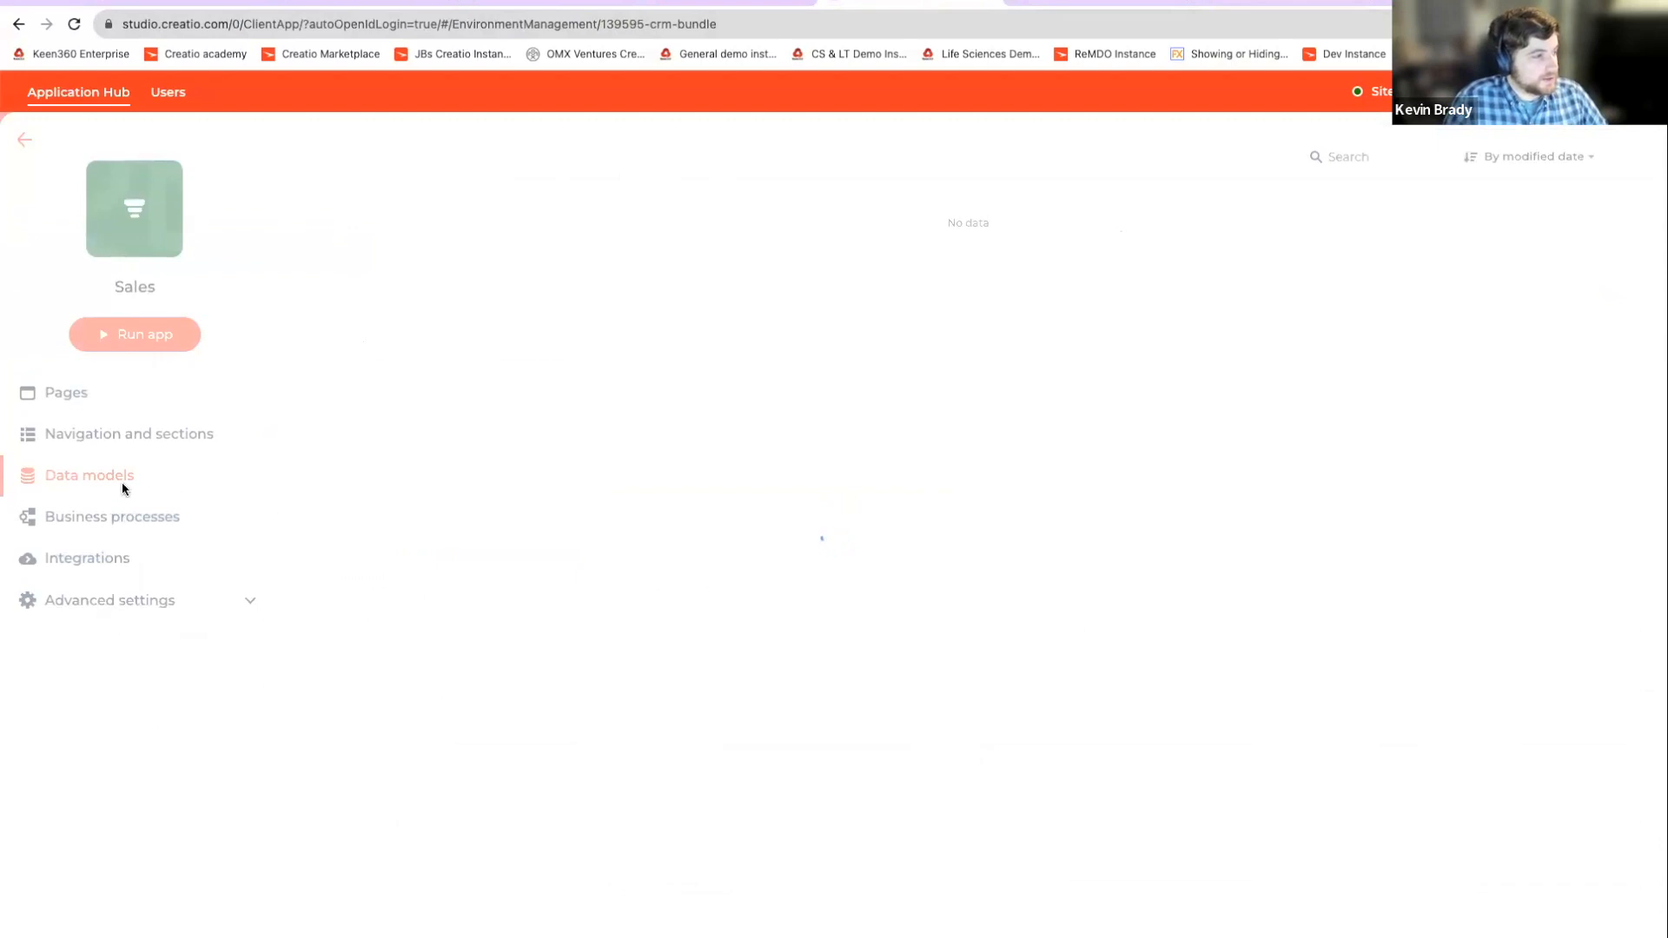
pyautogui.click(708, 3)
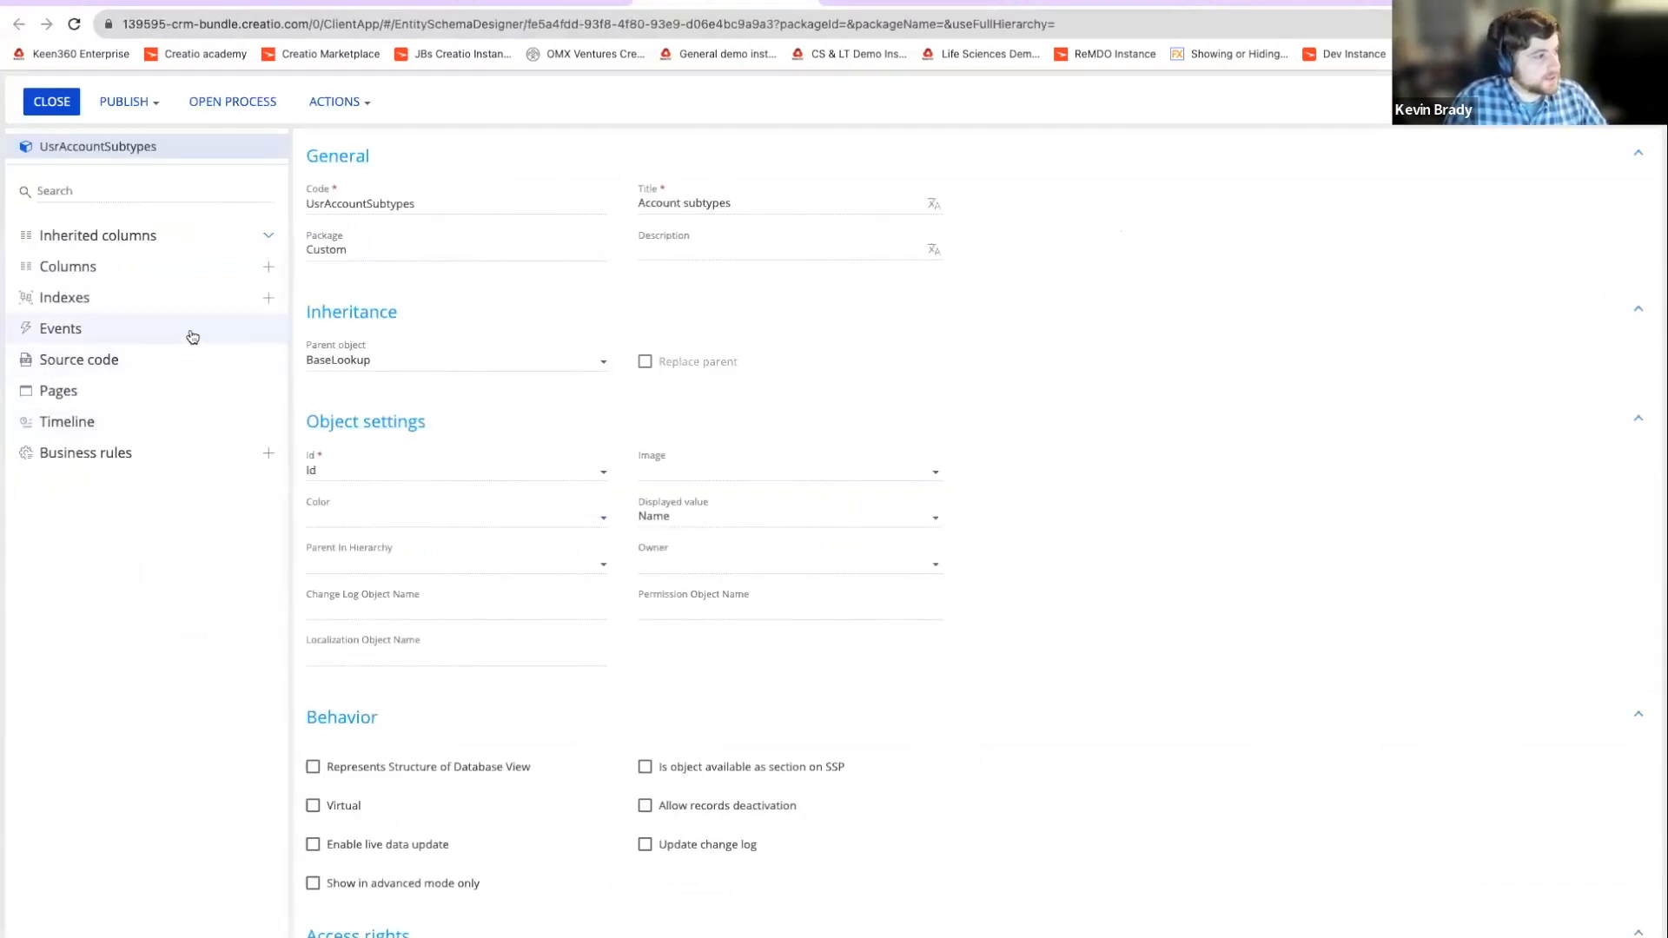
pyautogui.click(169, 247)
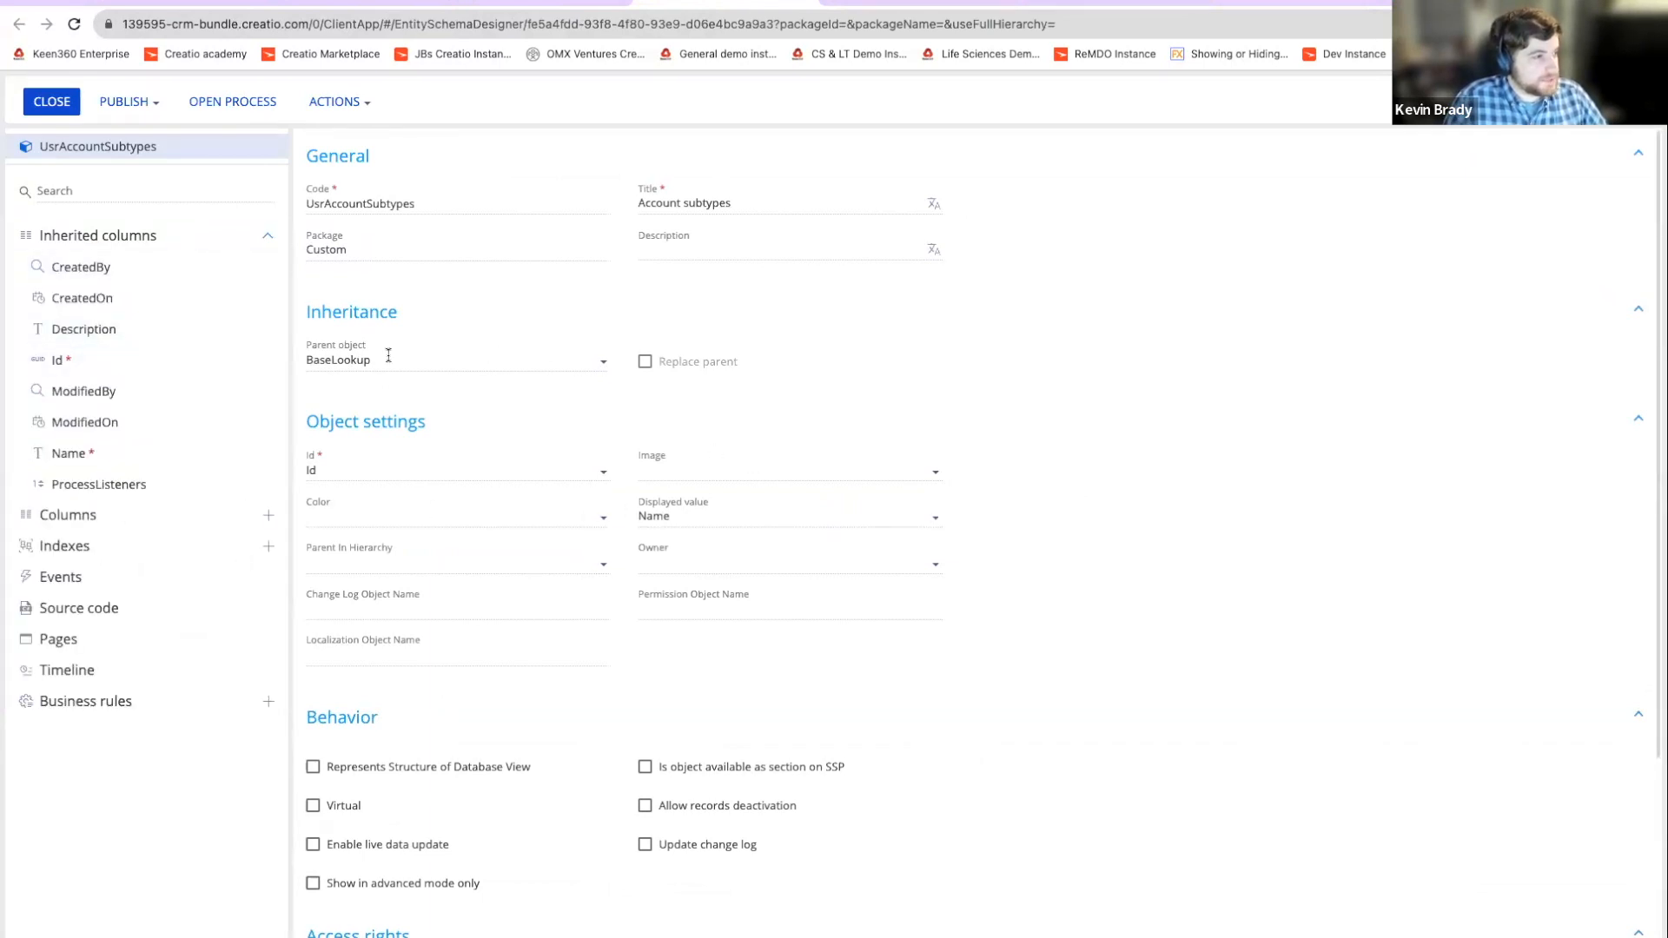
pyautogui.moveTo(402, 359); pyautogui.dragTo(310, 356)
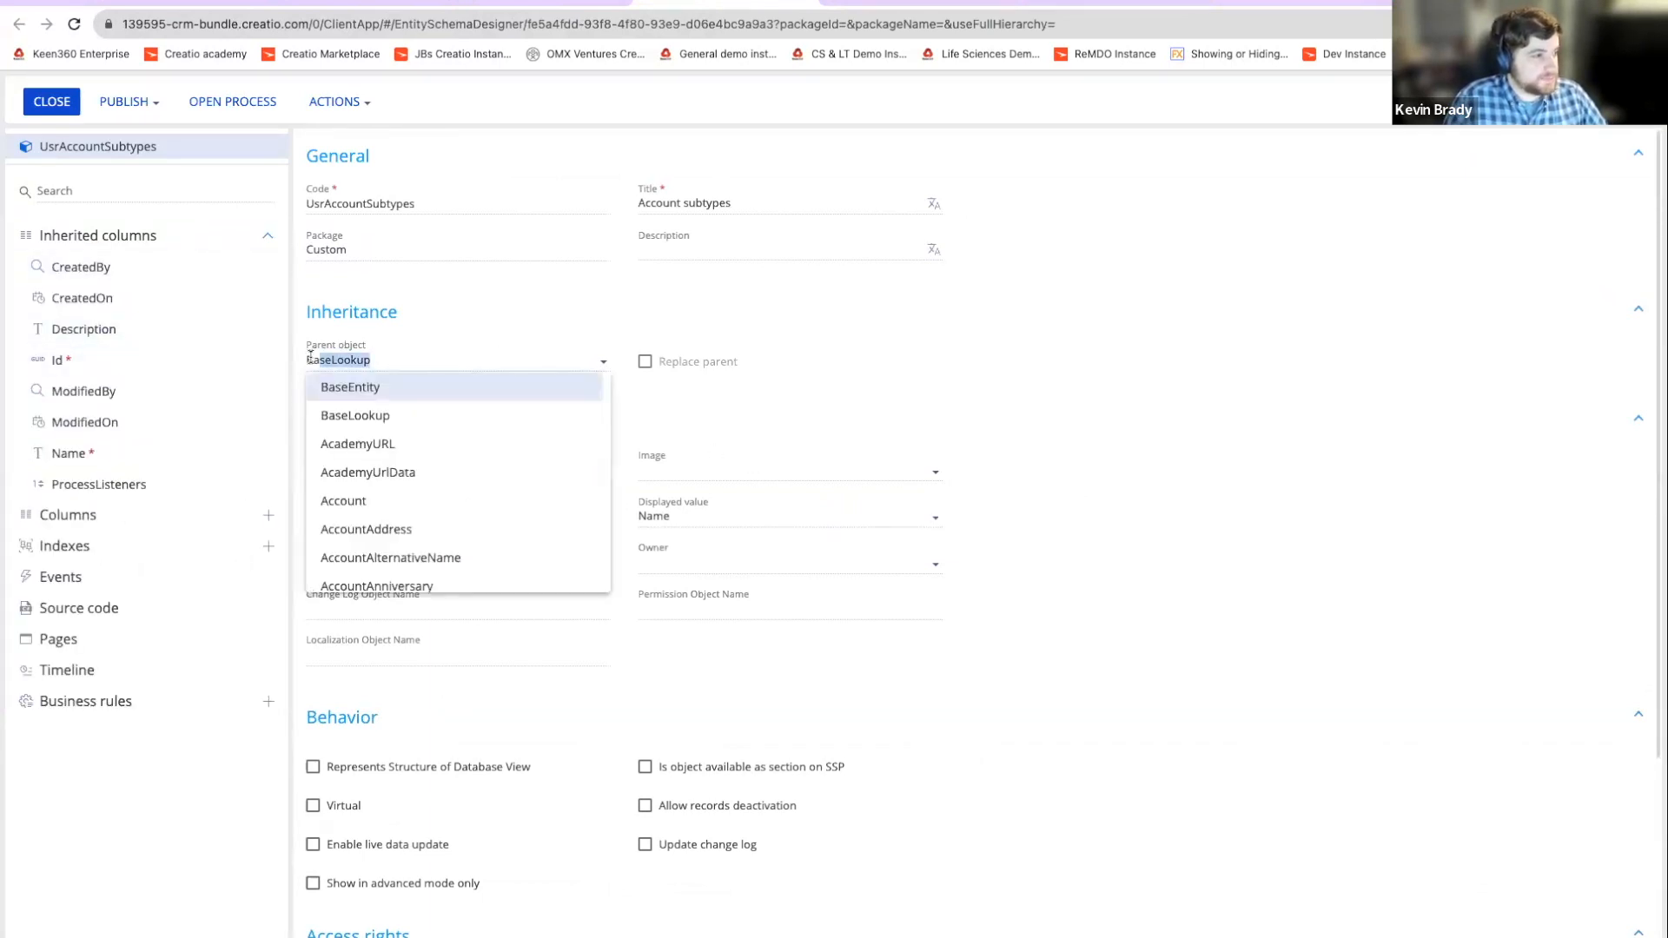
pyautogui.click(1305, 386)
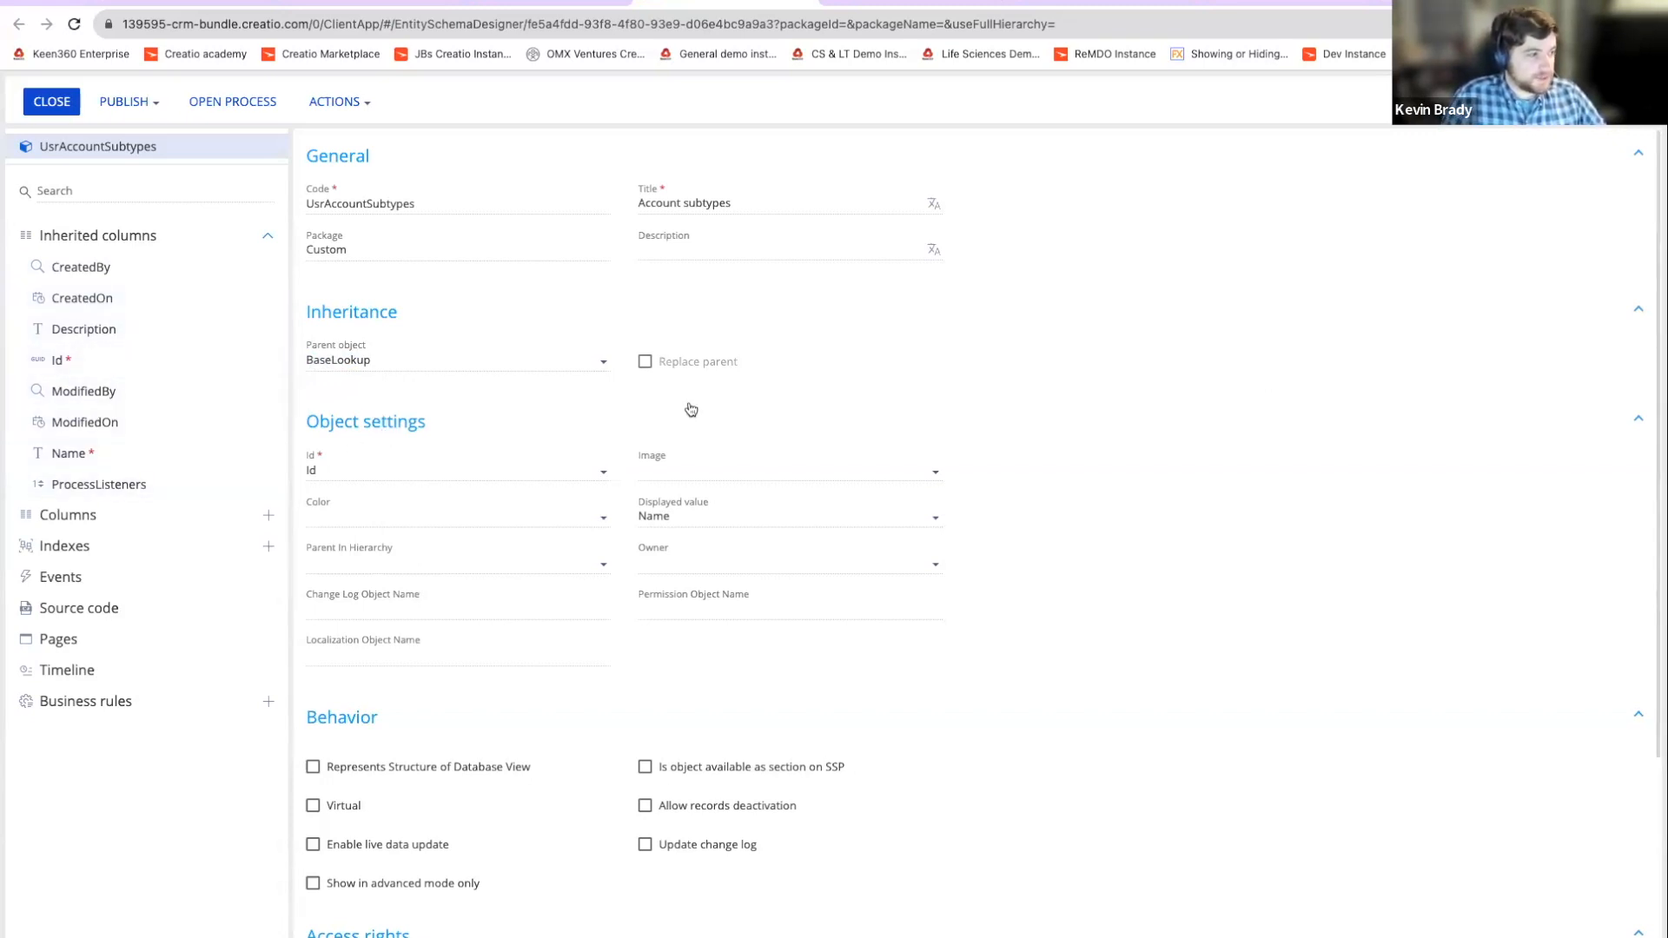
pyautogui.click(208, 238)
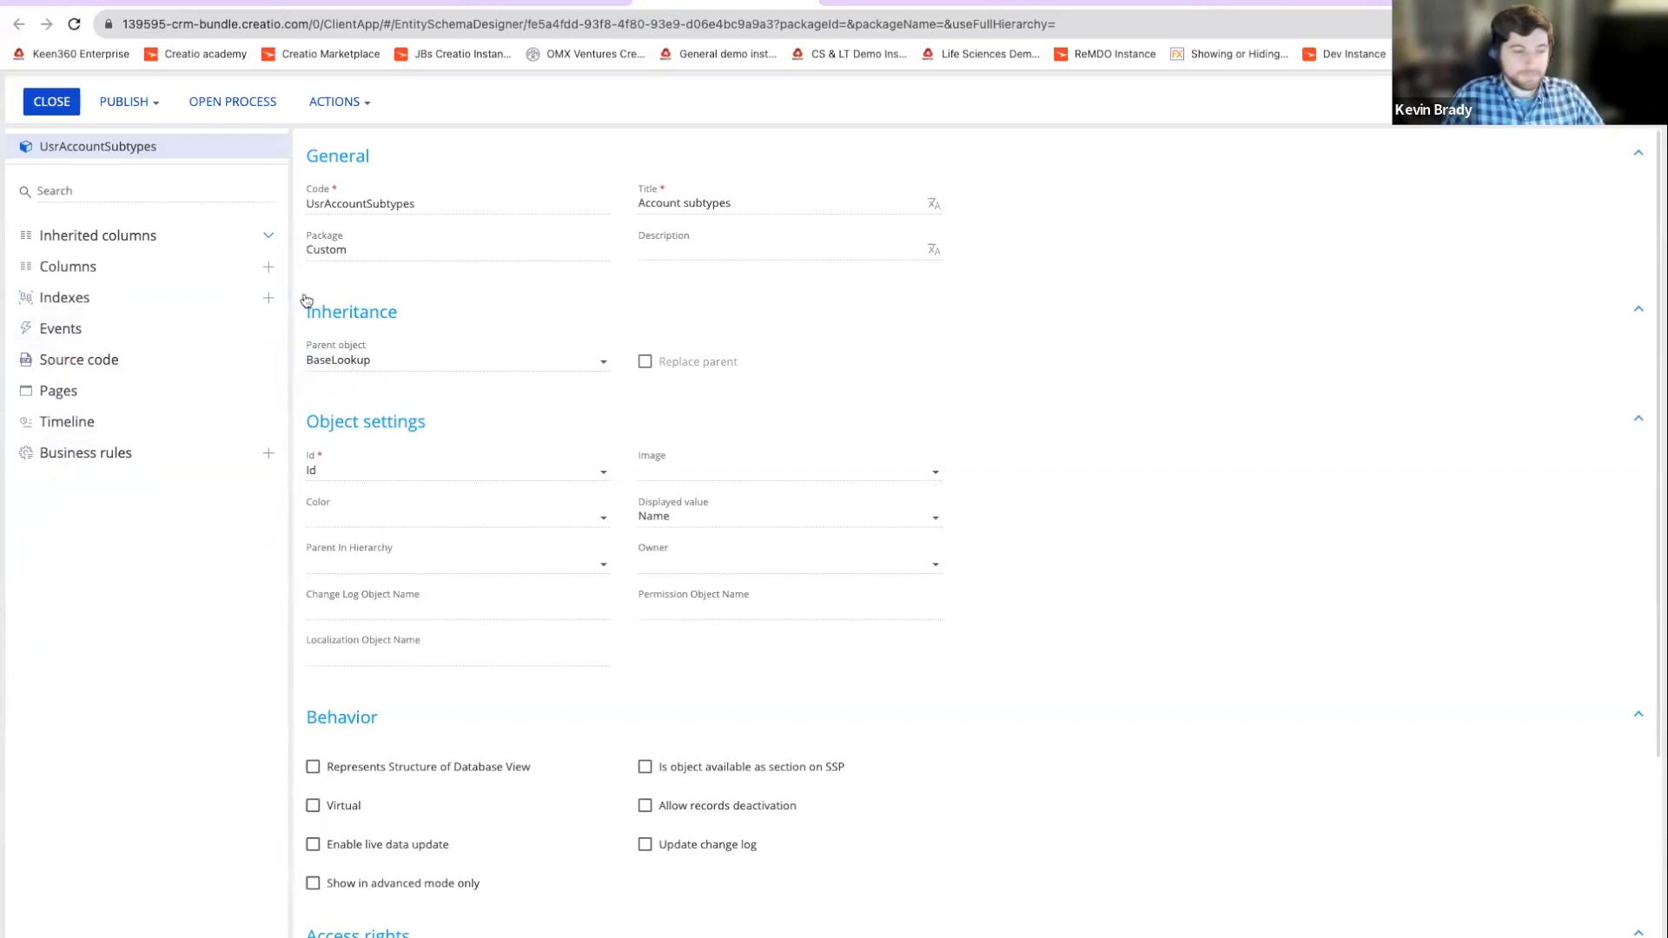
# Step: Add a Lookup column to the object with the code UsrType and the title Type
pyautogui.click(265, 268)
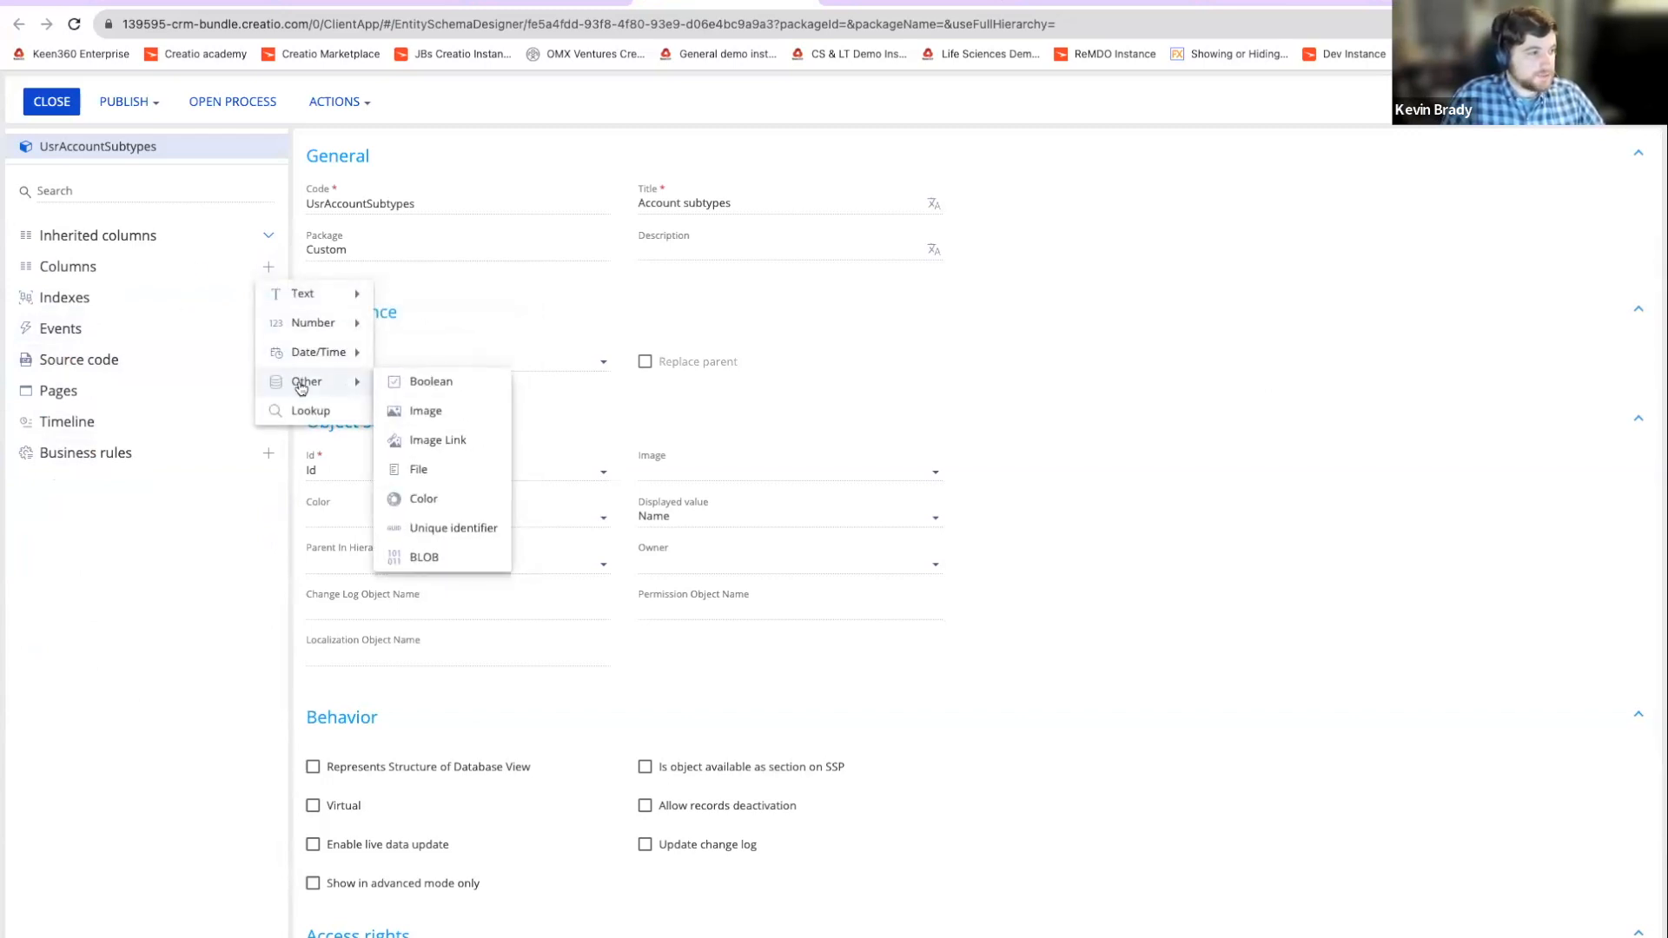
pyautogui.moveTo(351, 301)
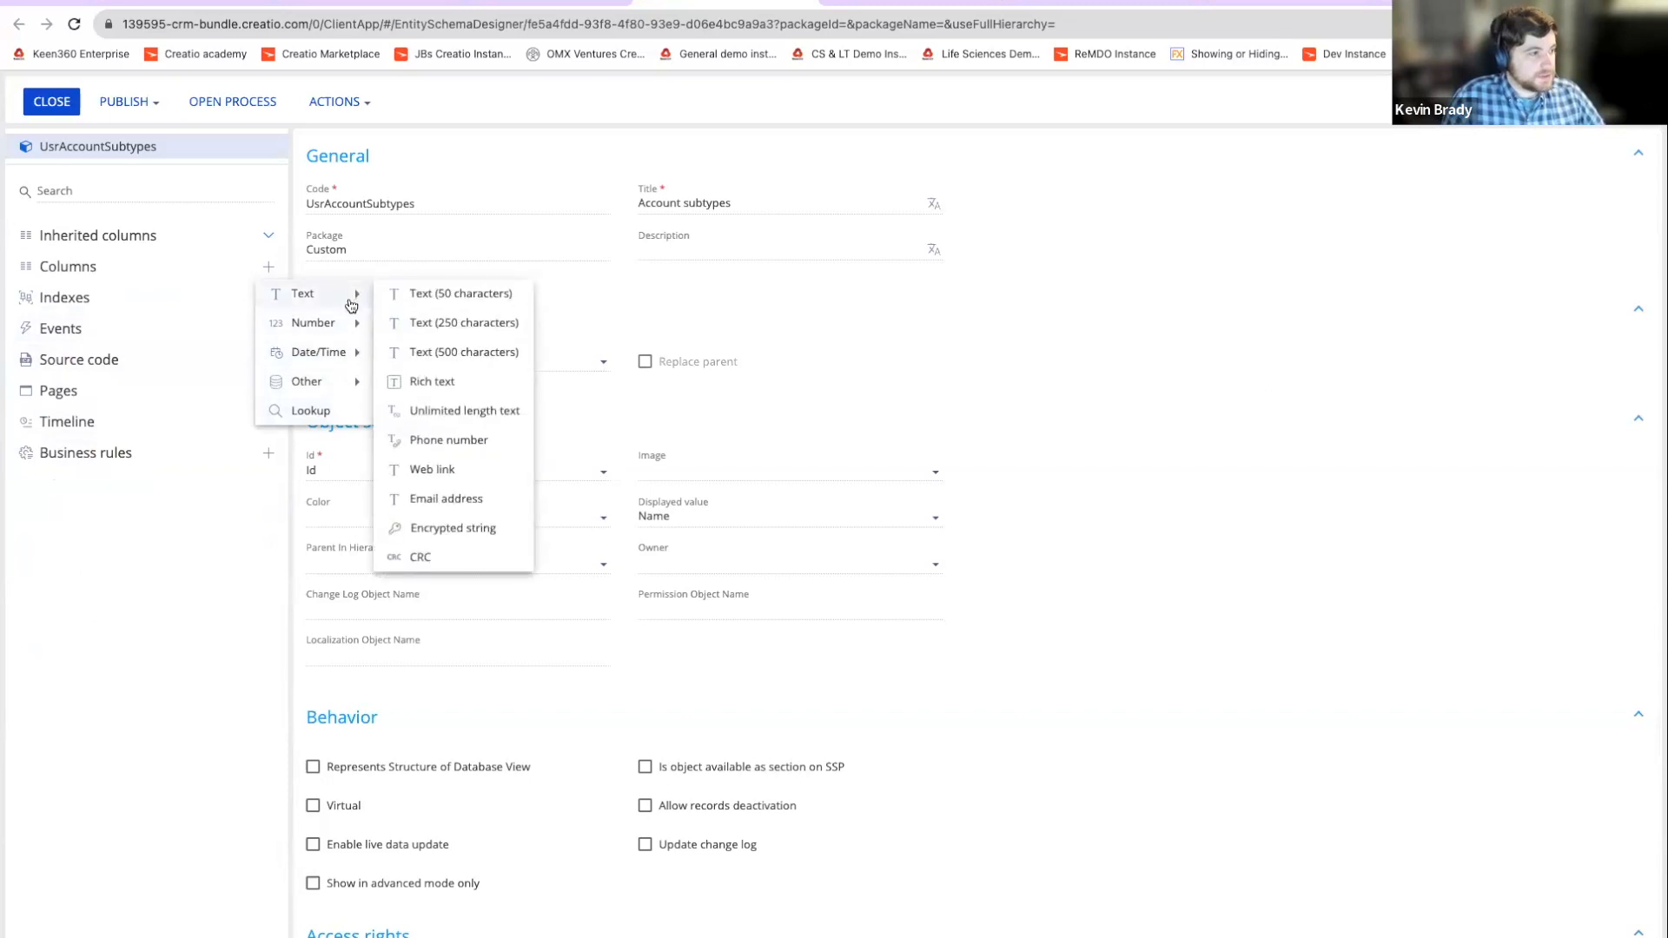
pyautogui.click(328, 414)
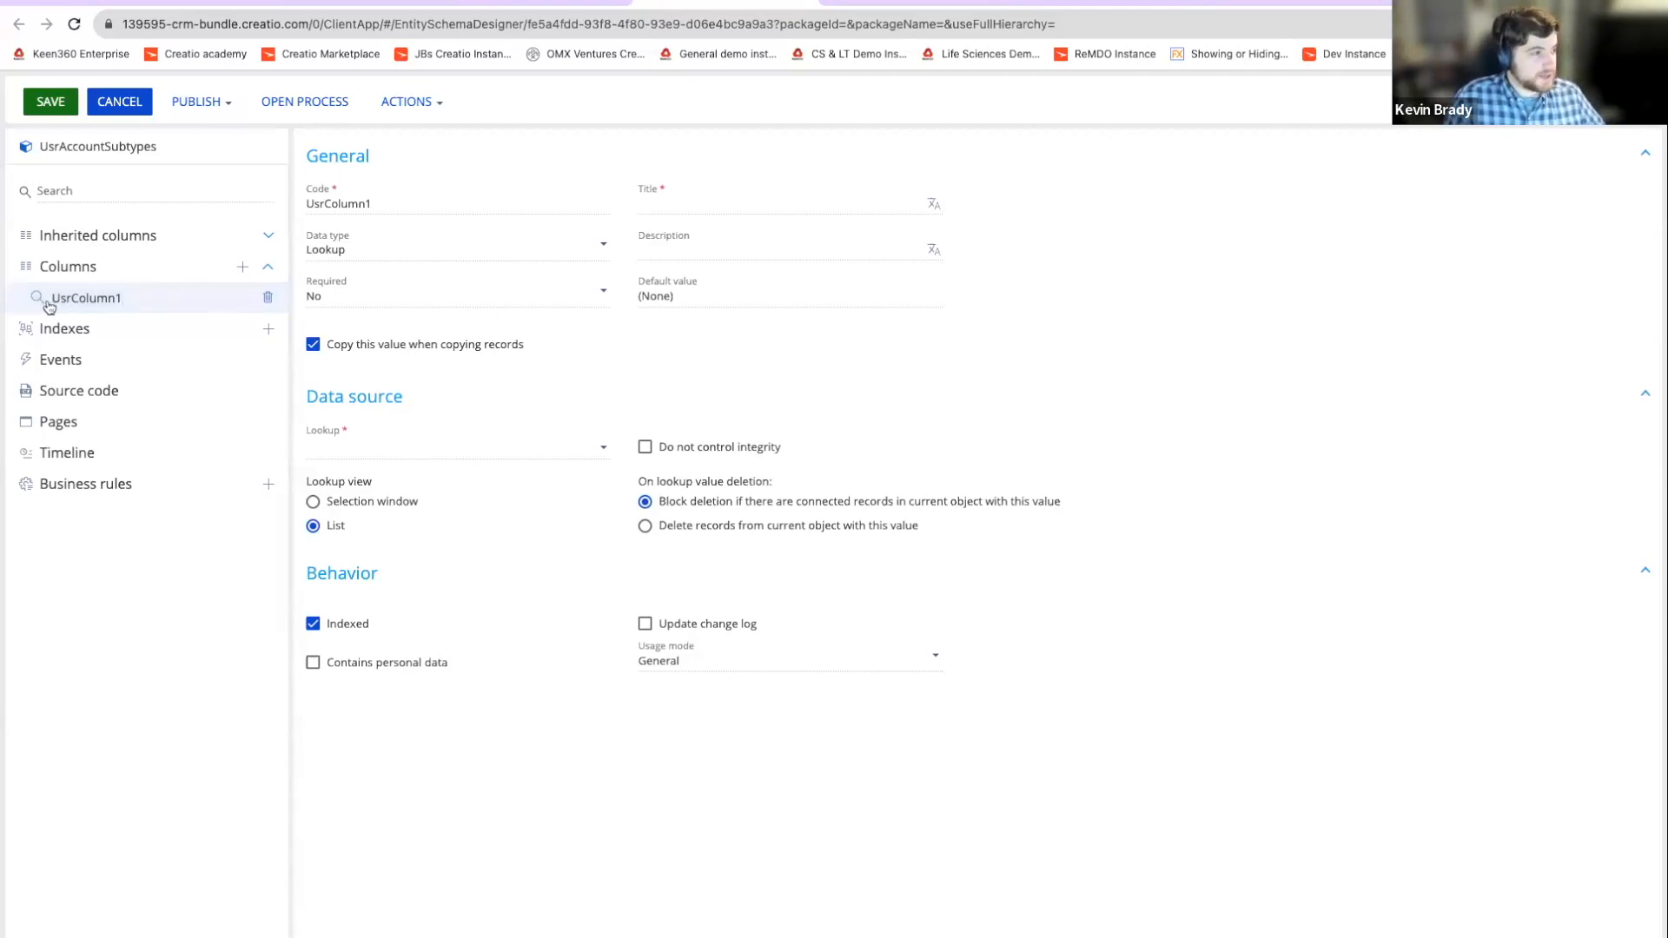
pyautogui.moveTo(324, 203); pyautogui.dragTo(498, 205)
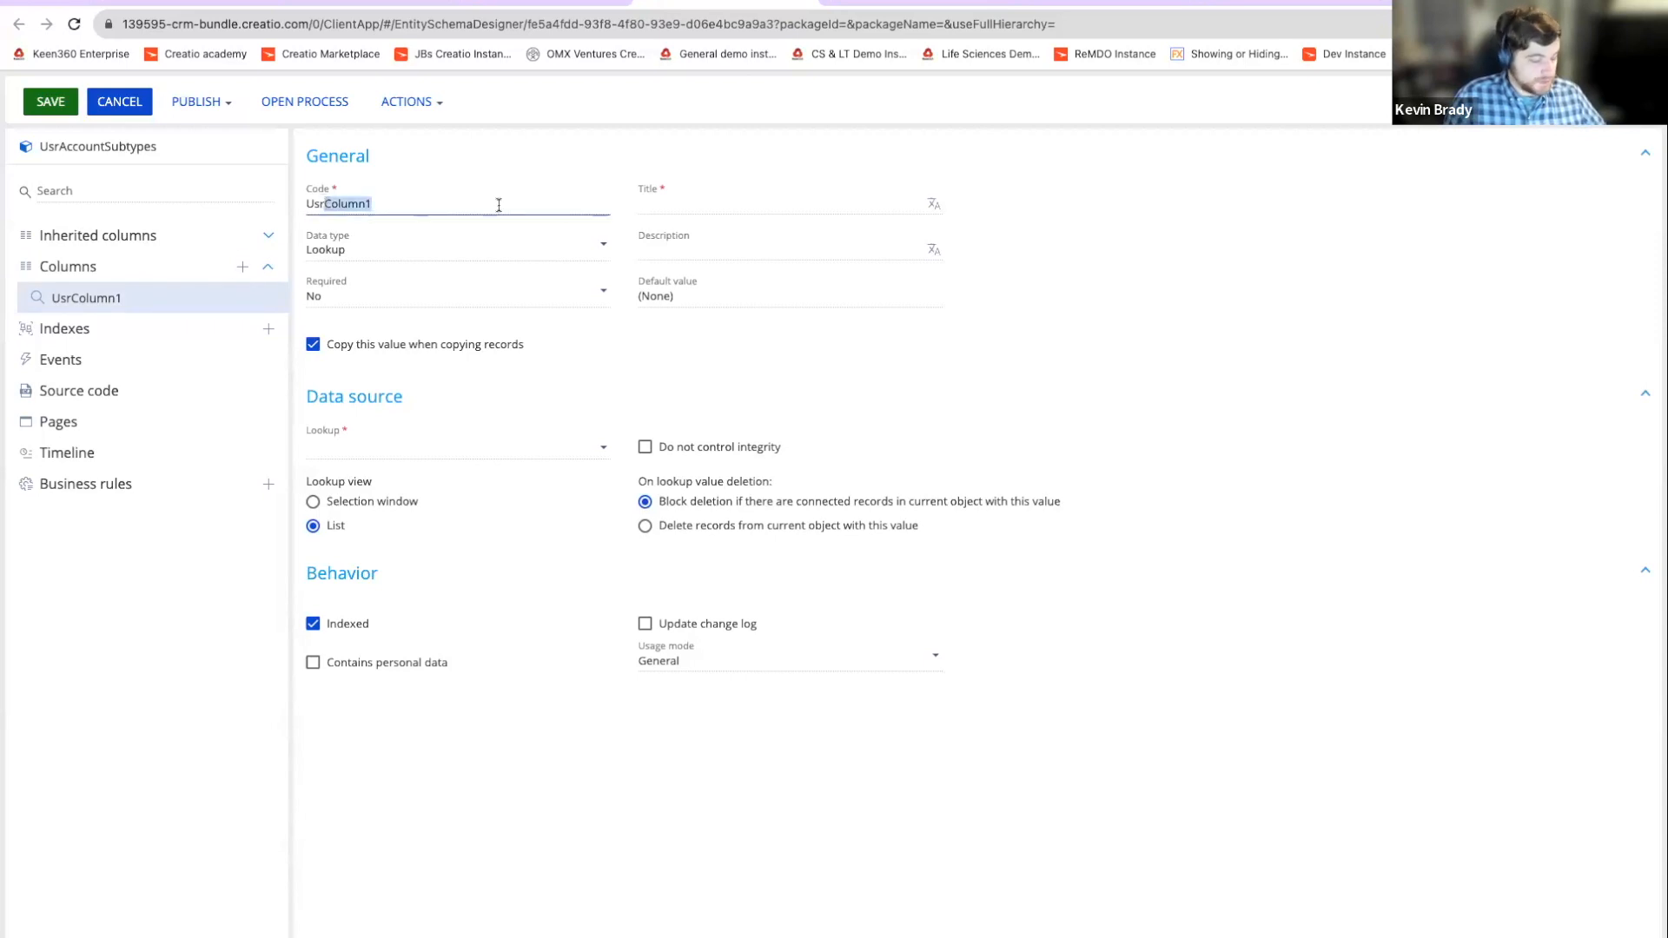
pyautogui.write('Type')
pyautogui.press('Tab')
pyautogui.write('T')
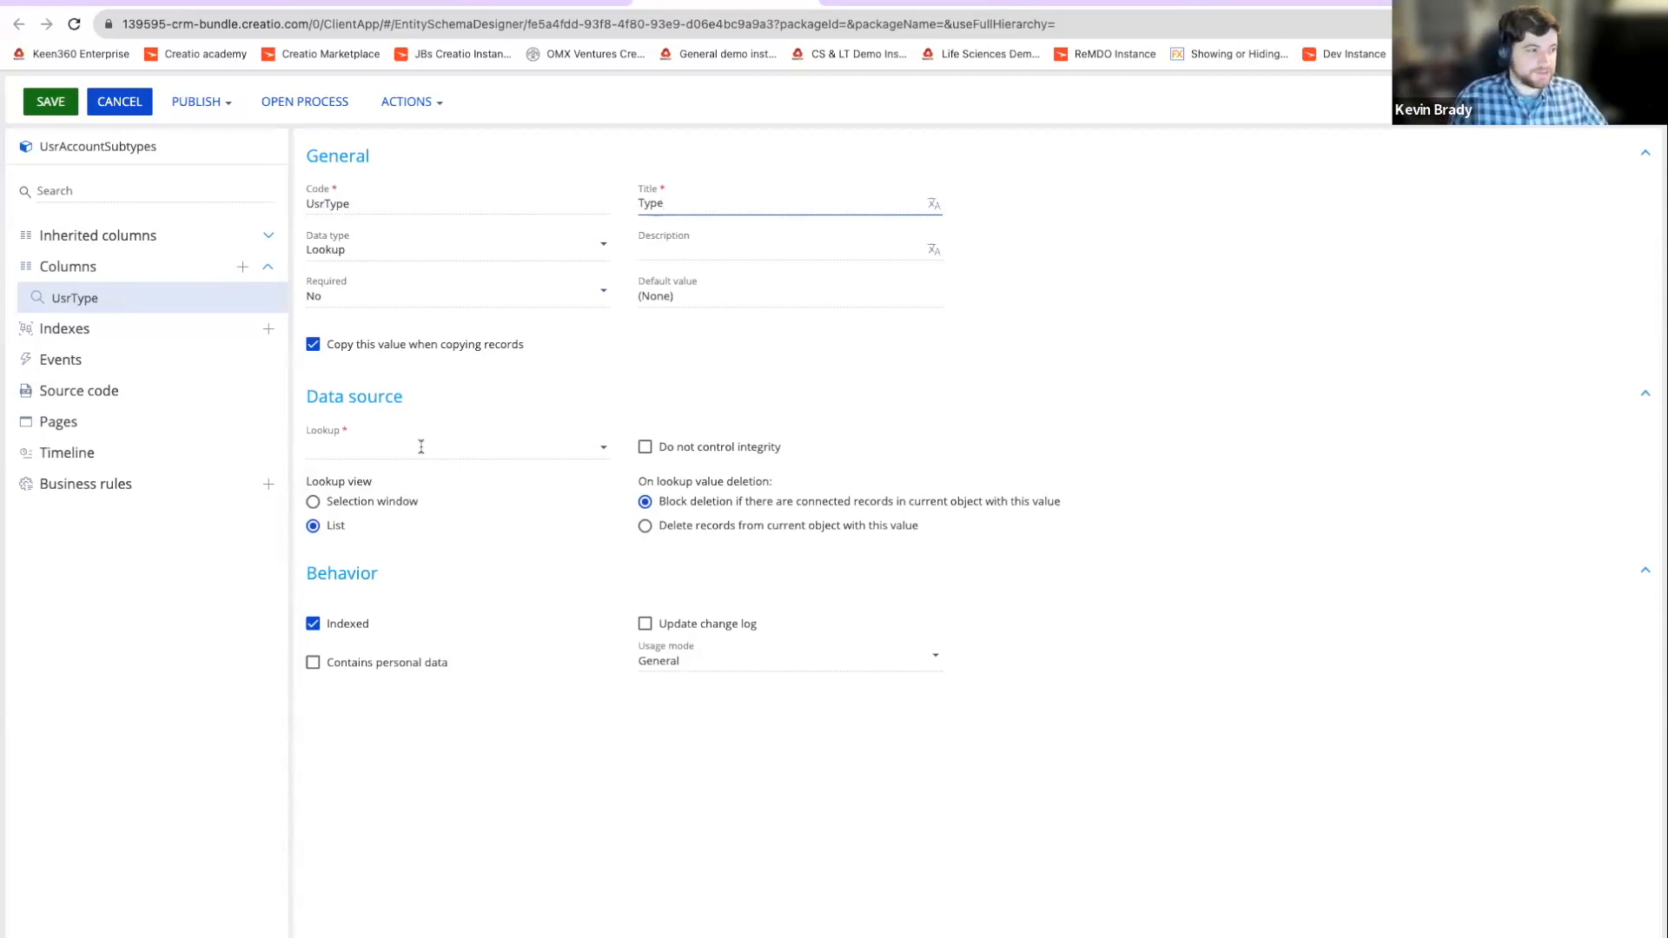
# Step: Set AccountType as the lookup data source of the UsrType column
pyautogui.click(468, 446)
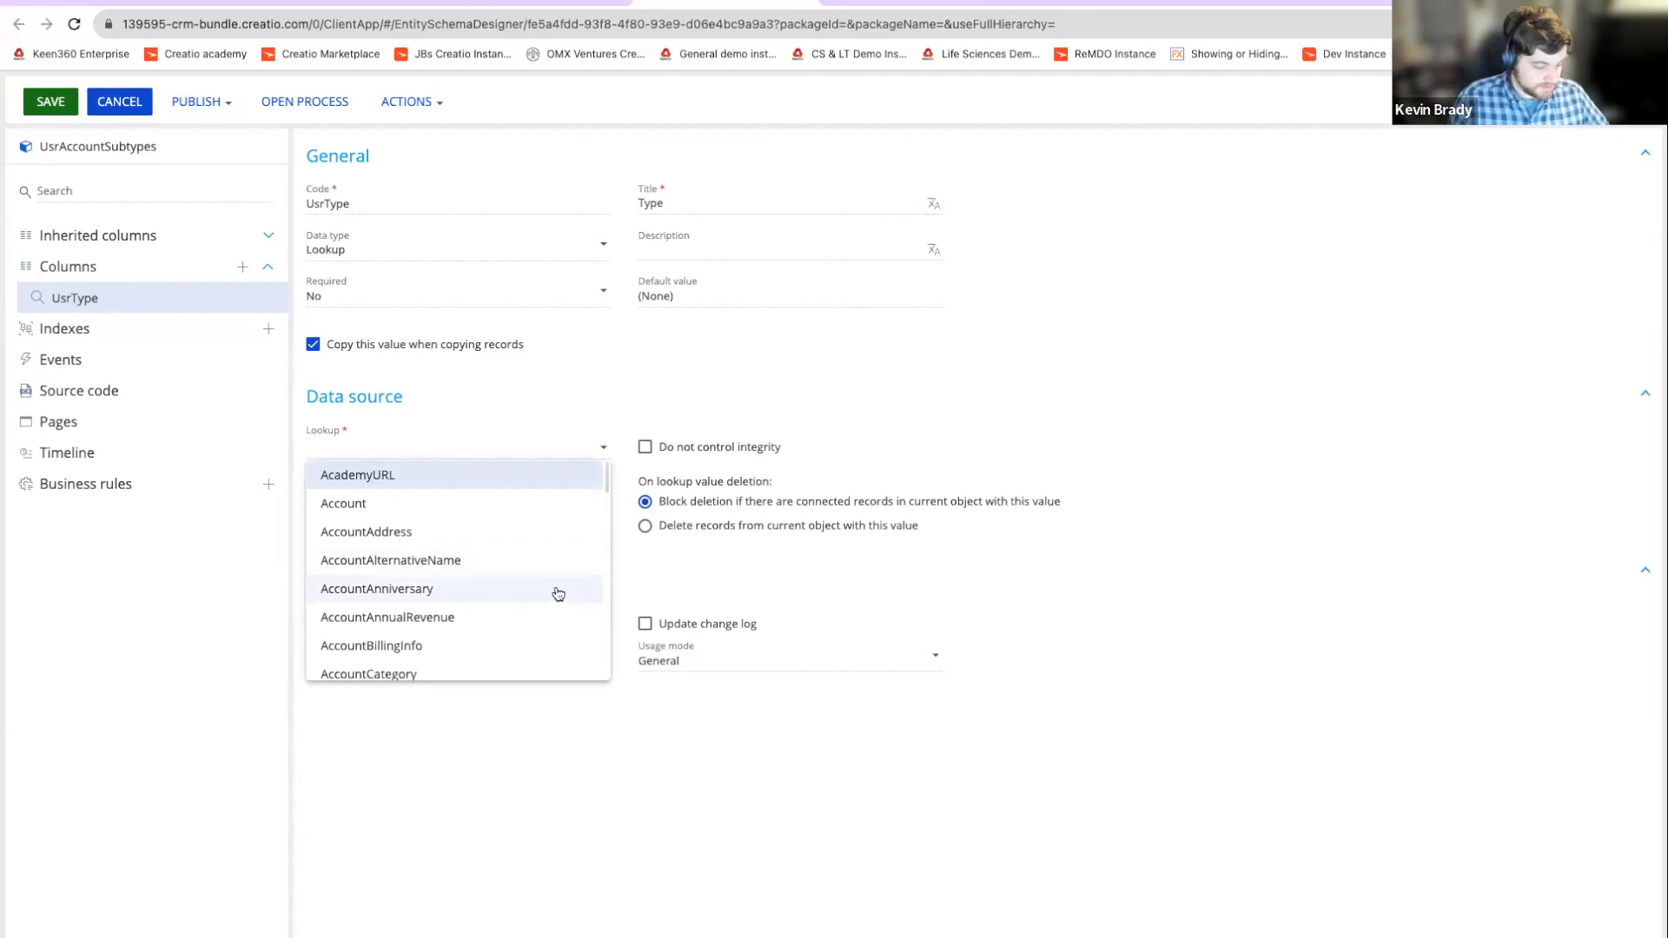
pyautogui.scroll(-3, 554, 610)
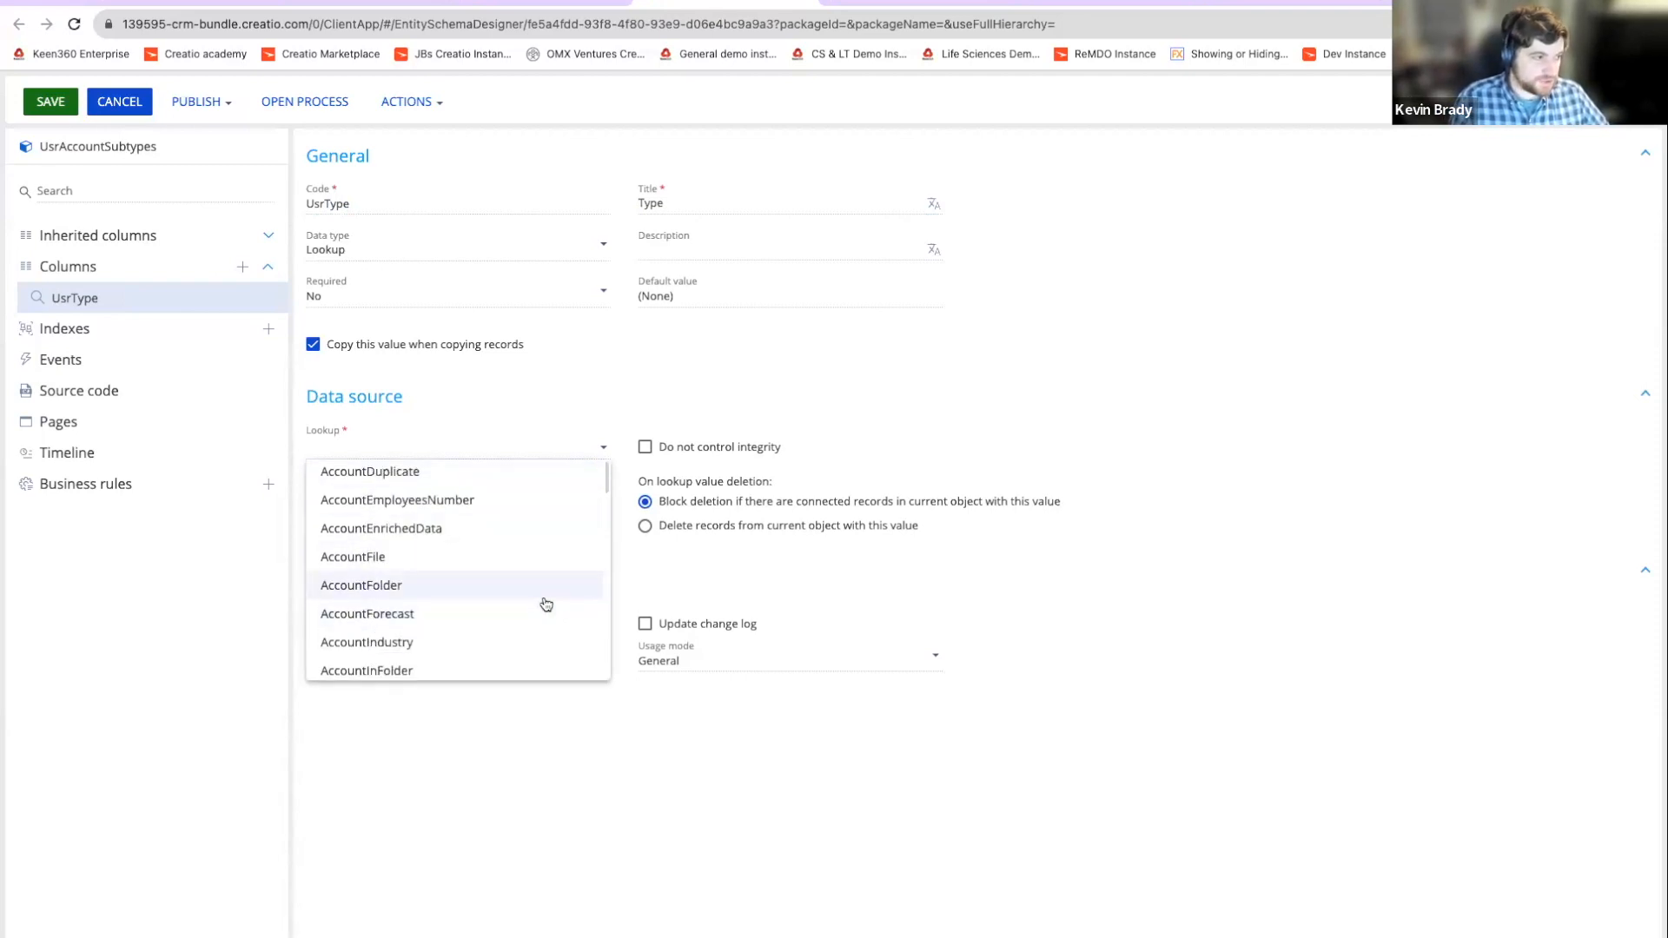
pyautogui.write('Account')
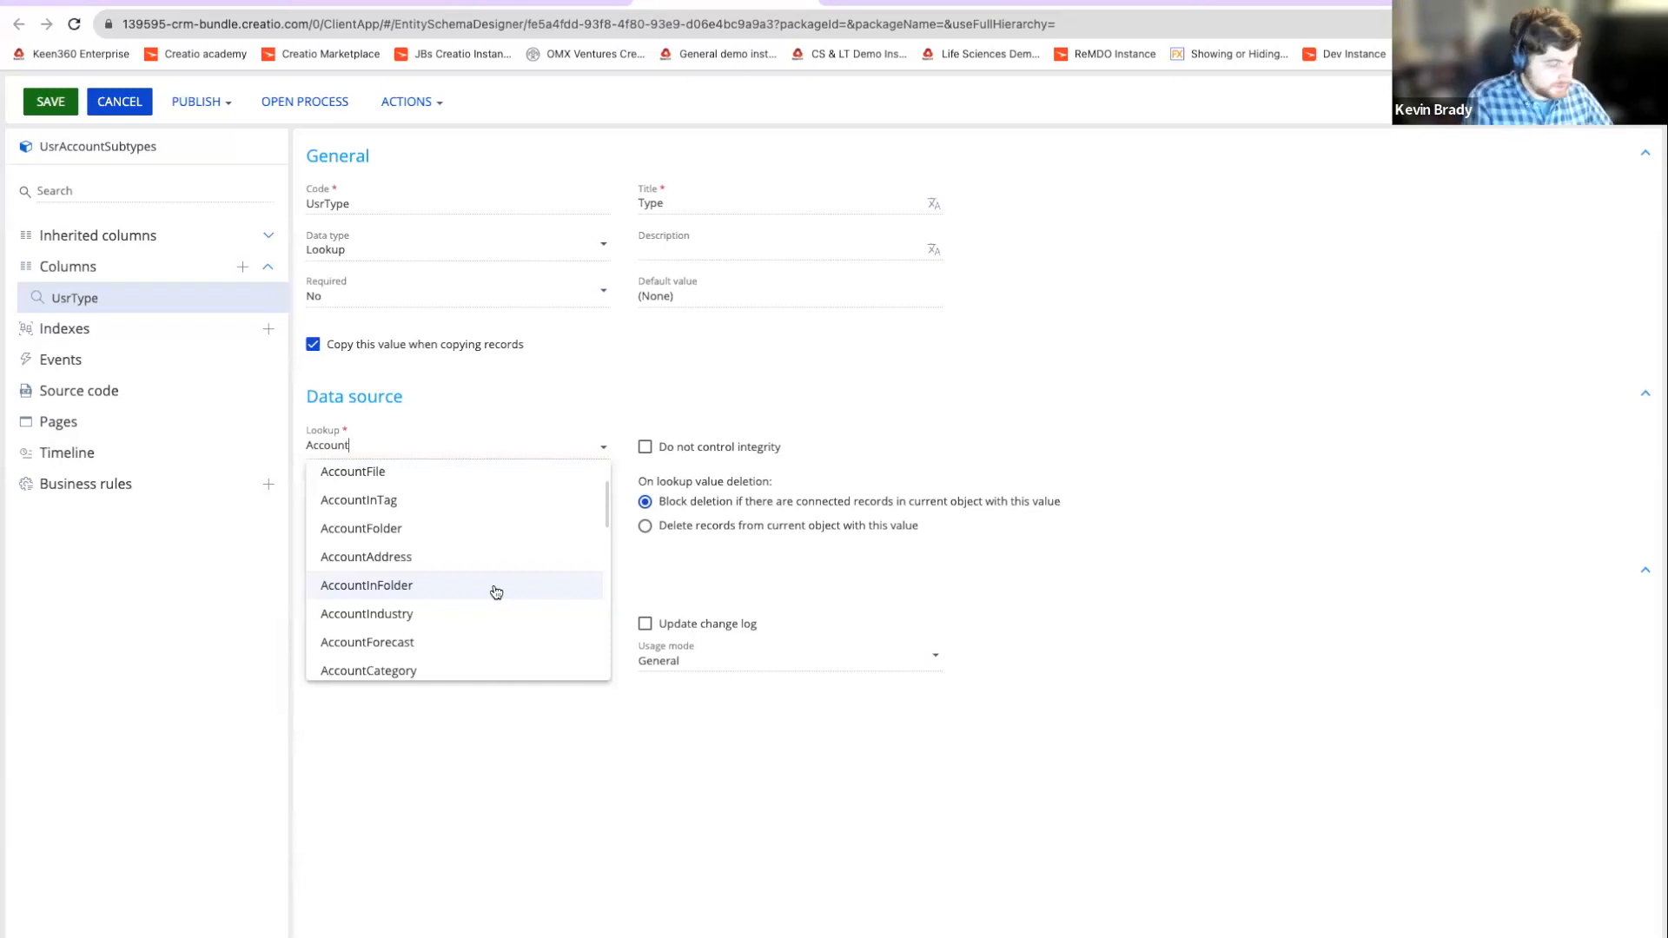
pyautogui.write('Typ')
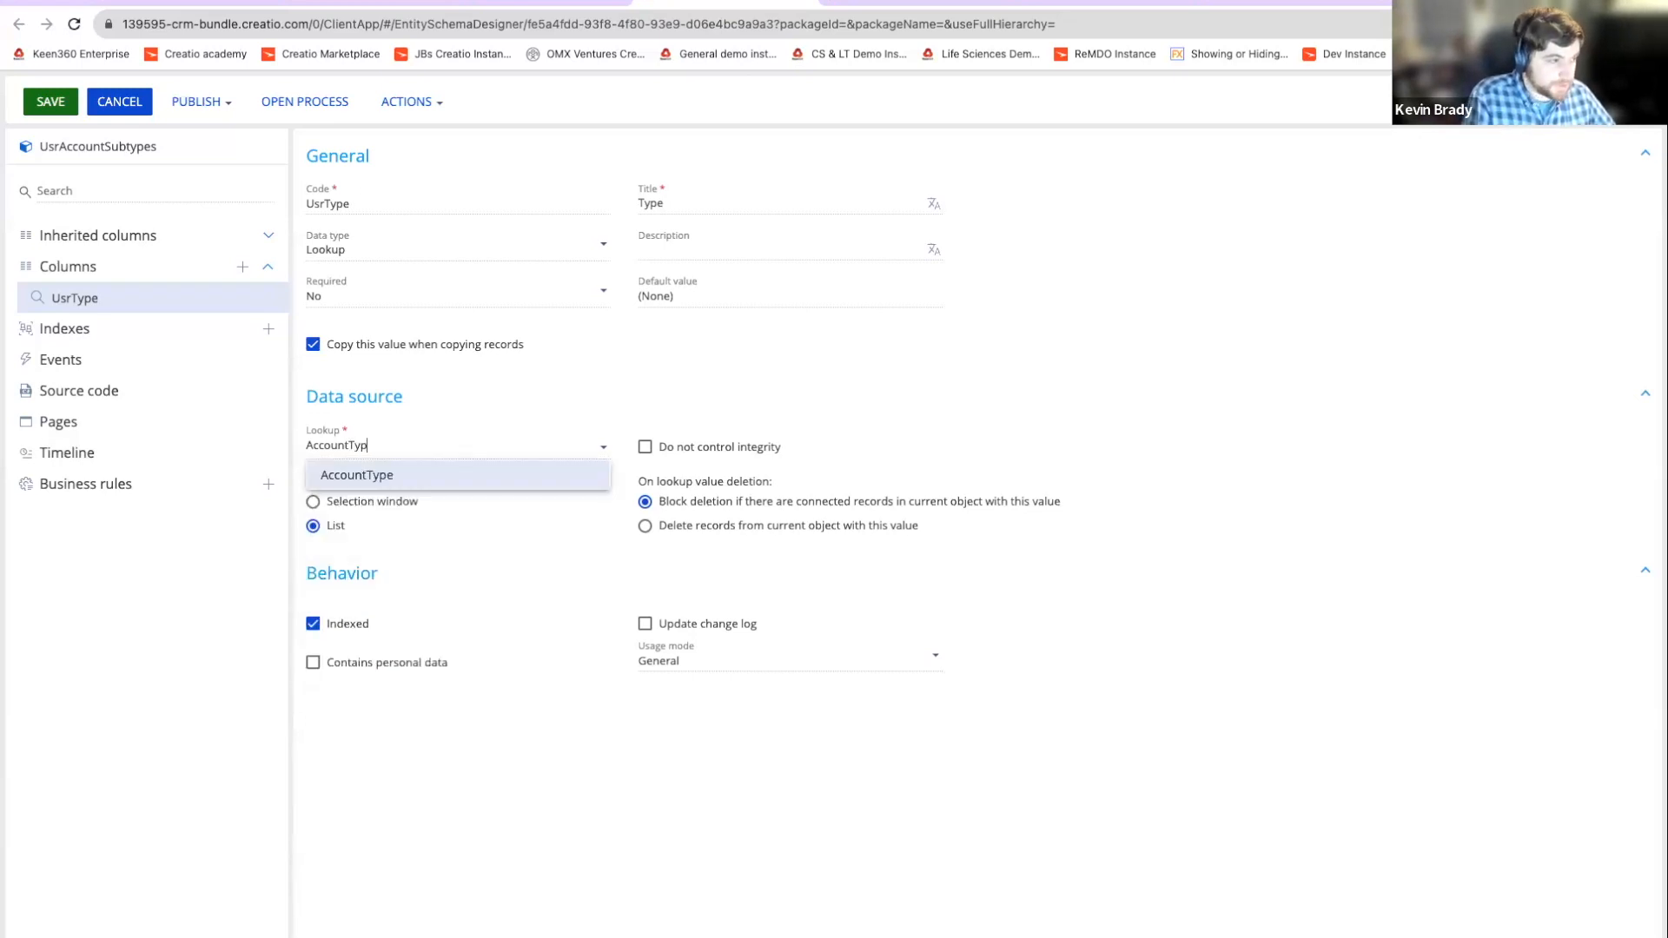
pyautogui.click(480, 482)
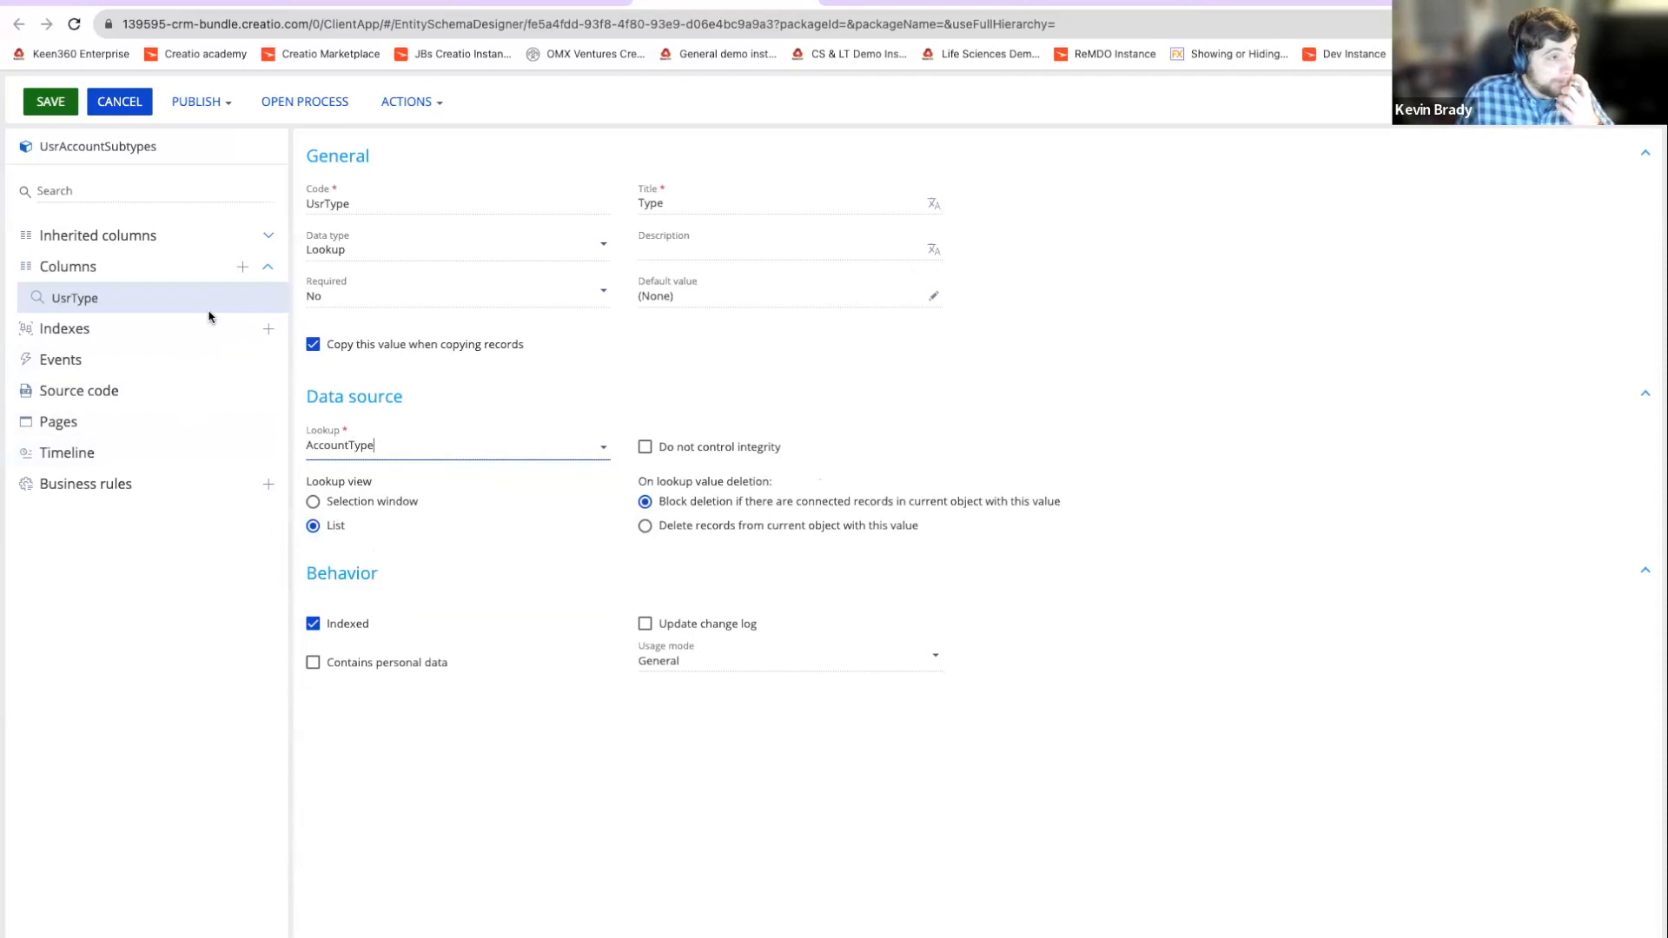
# Step: Add a Boolean column with the code UsrActiveFlag and the title Active flag
pyautogui.click(244, 268)
pyautogui.moveTo(292, 360)
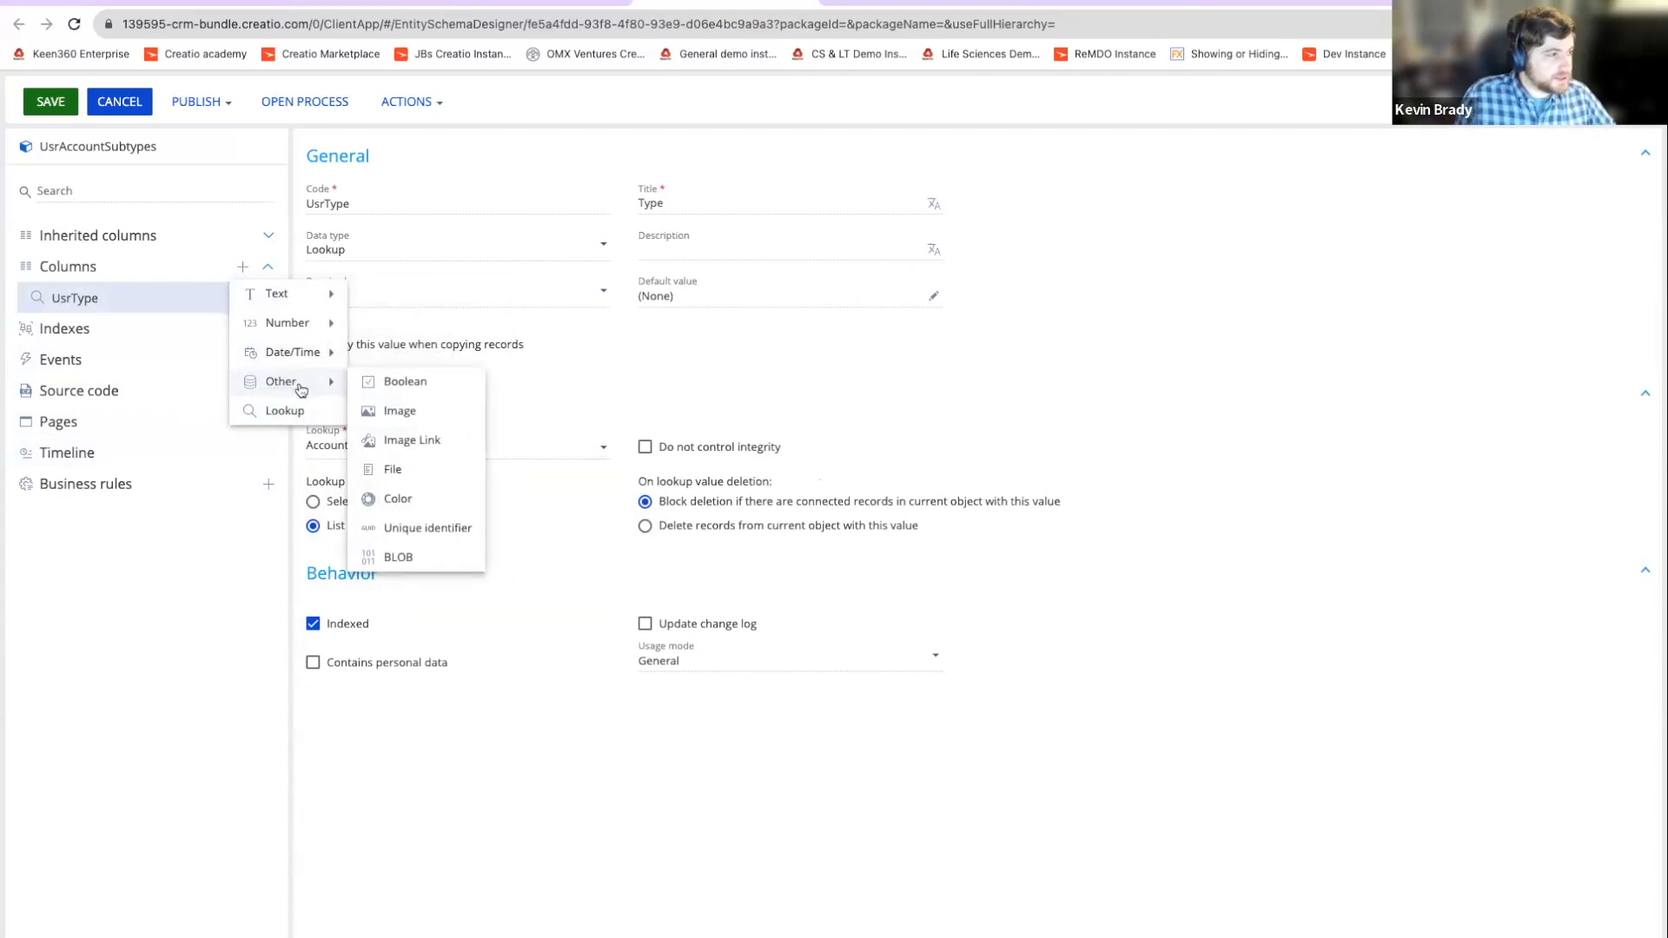
pyautogui.click(442, 392)
pyautogui.moveTo(323, 203); pyautogui.dragTo(437, 206)
pyautogui.write('Ac')
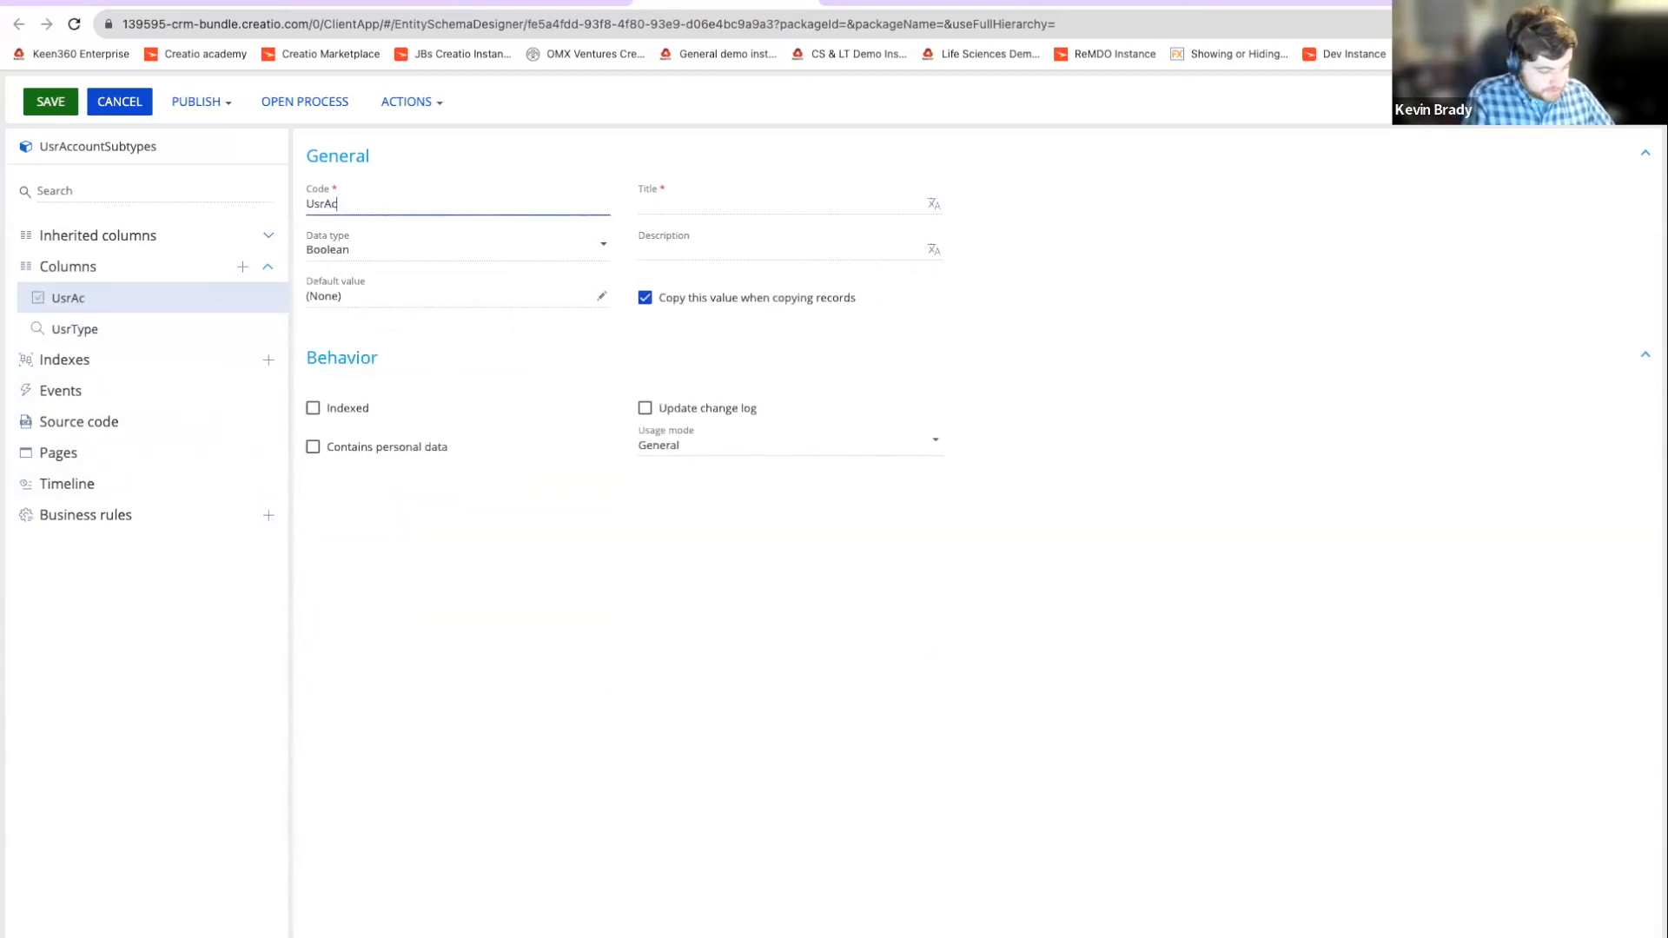
pyautogui.write('tiveFl')
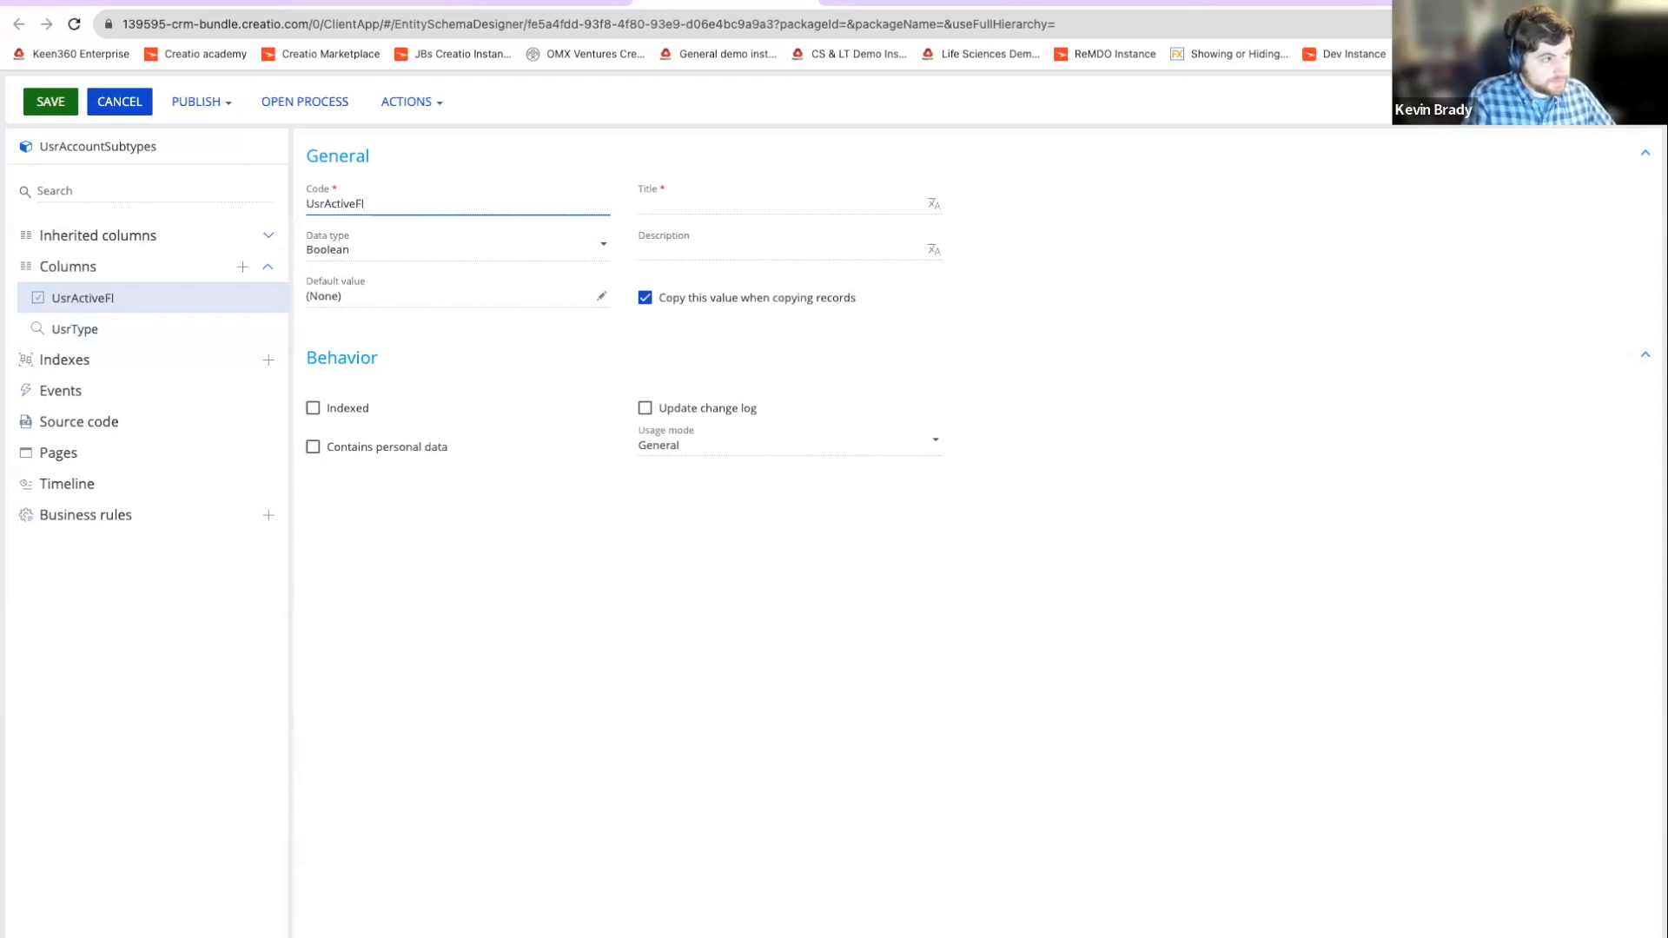
pyautogui.write('ag')
pyautogui.press('Tab')
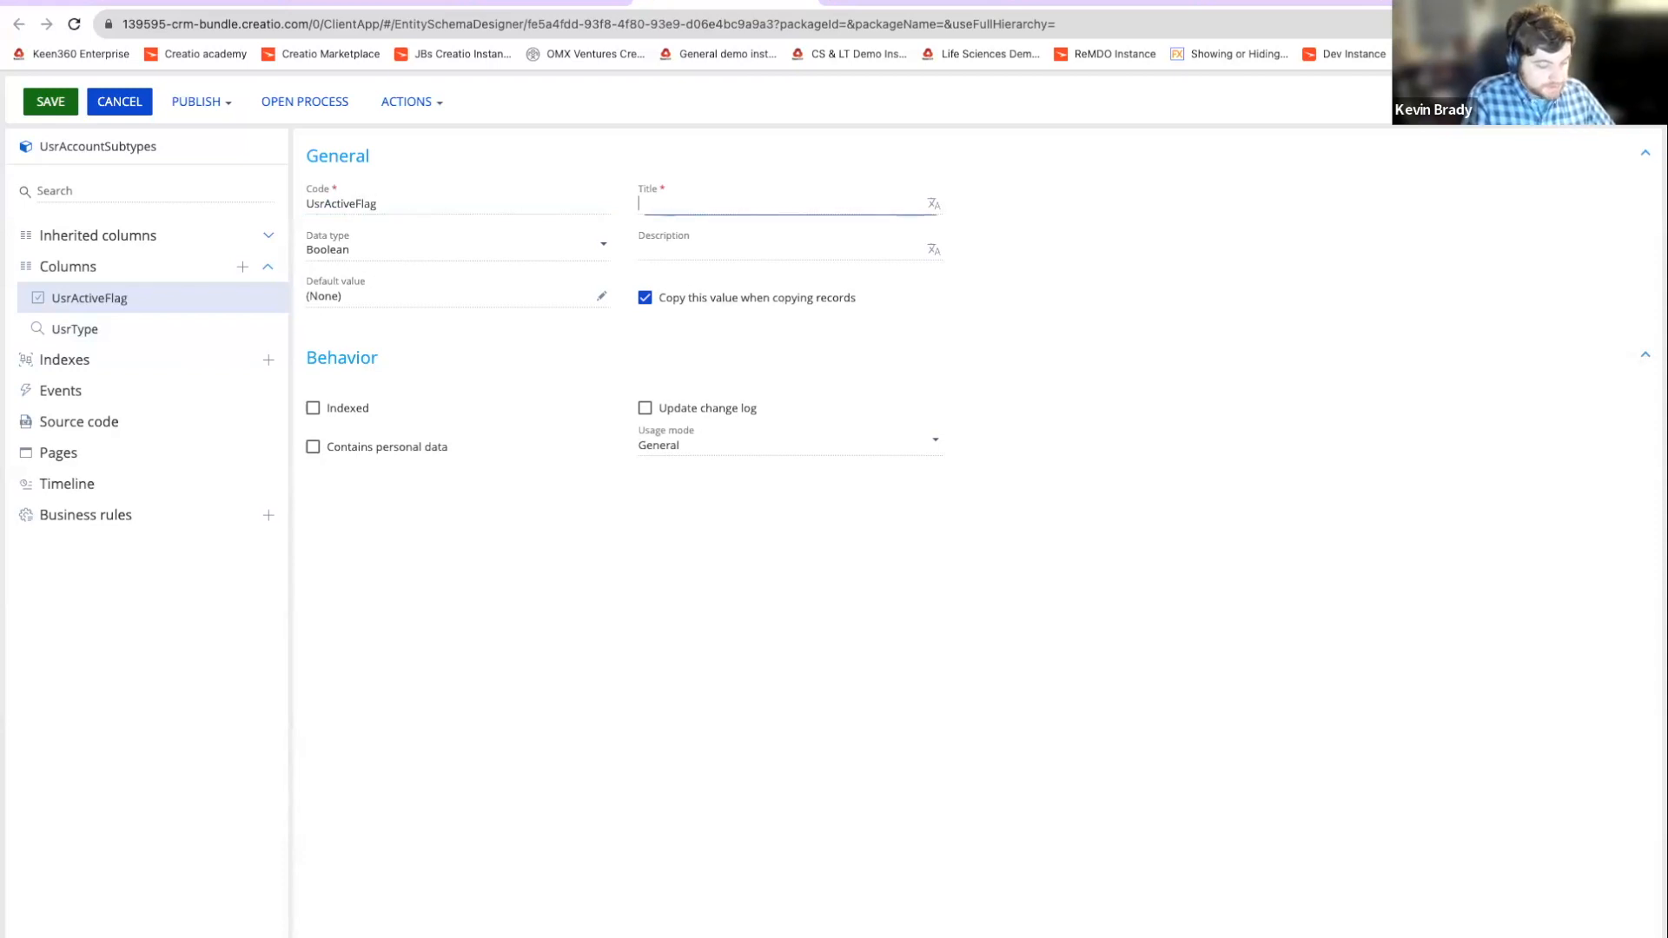
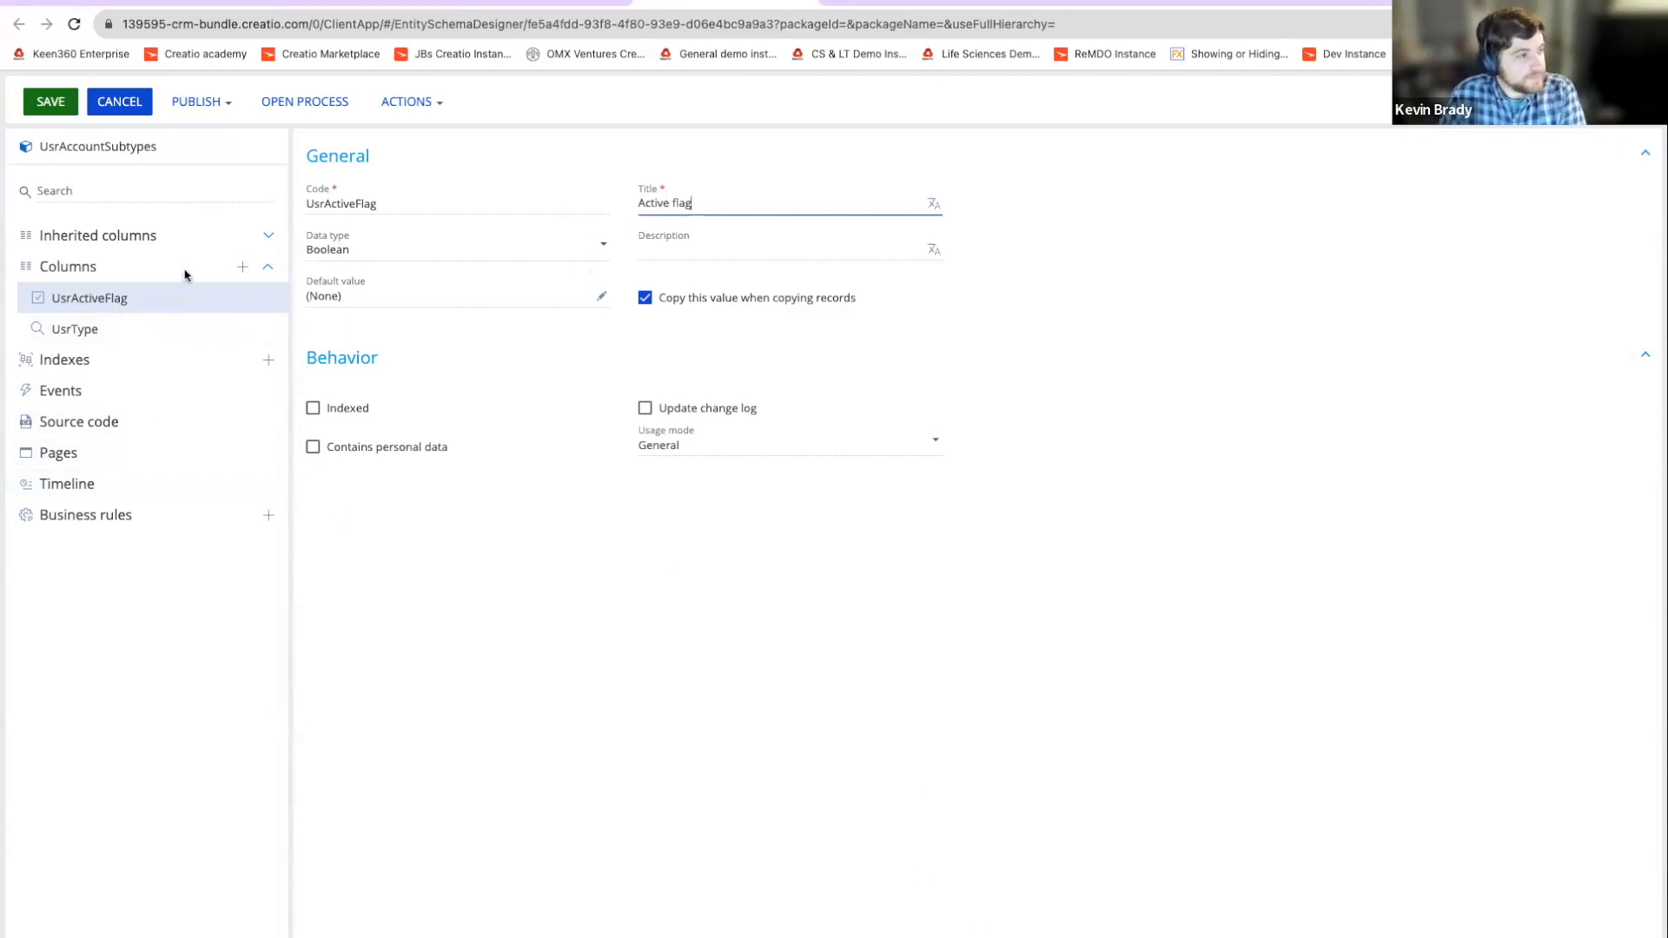
# Step: Review the object's inherited columns and check the Color choice in the UsrAccountSubtypes object settings
pyautogui.click(149, 266)
pyautogui.click(149, 265)
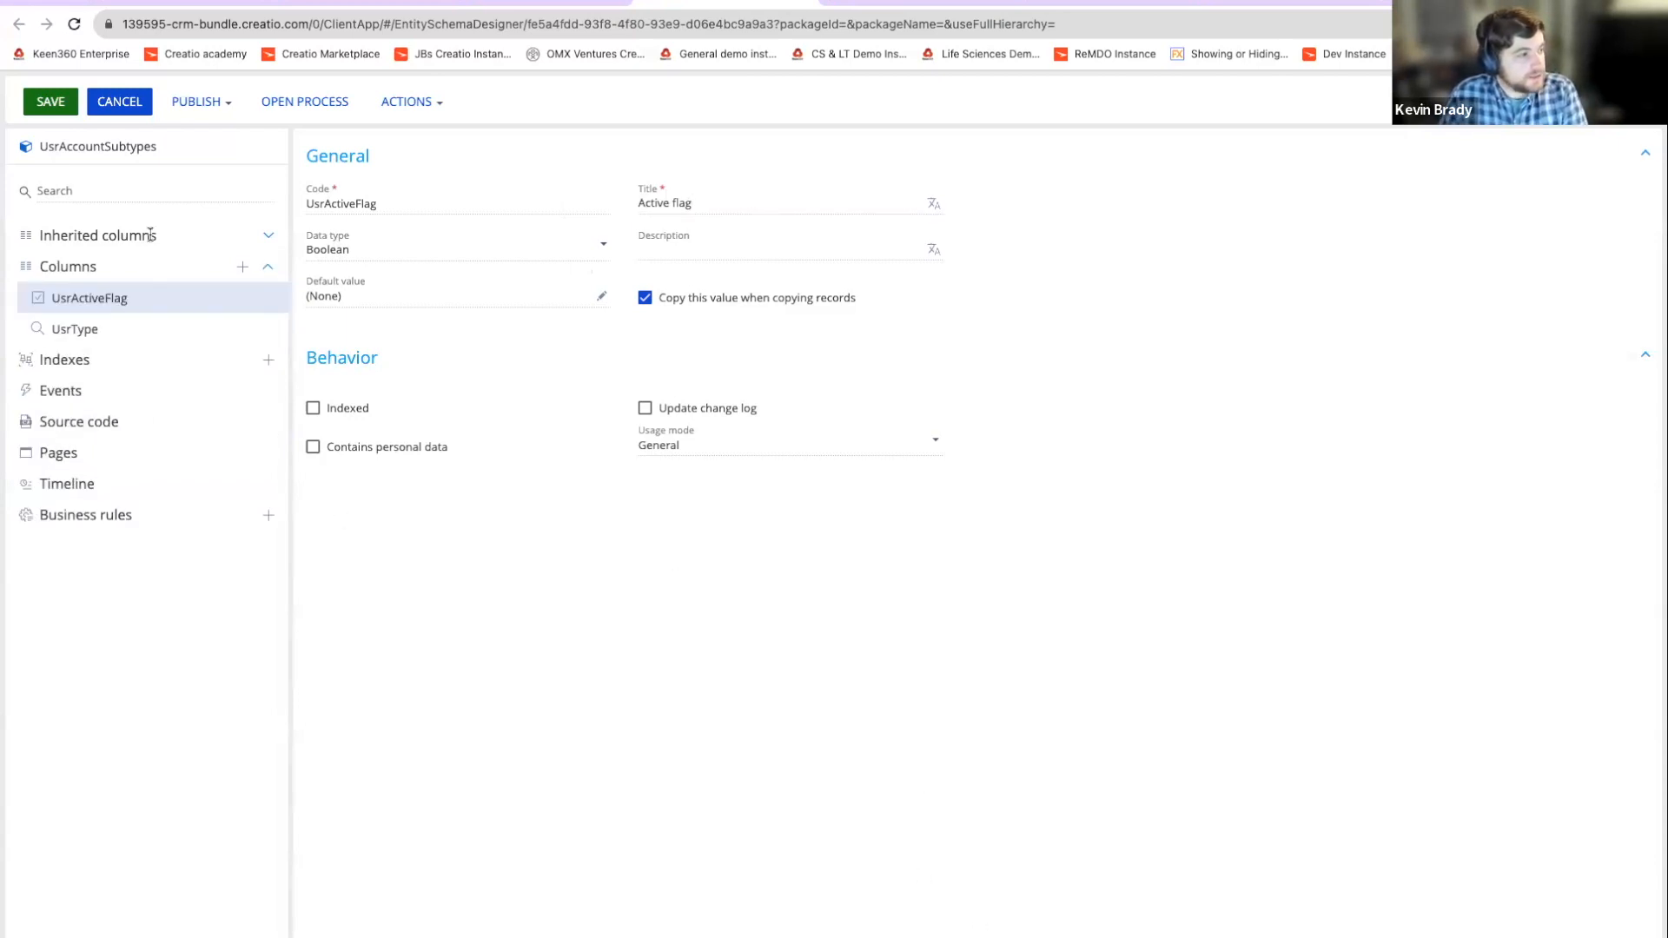
pyautogui.click(149, 234)
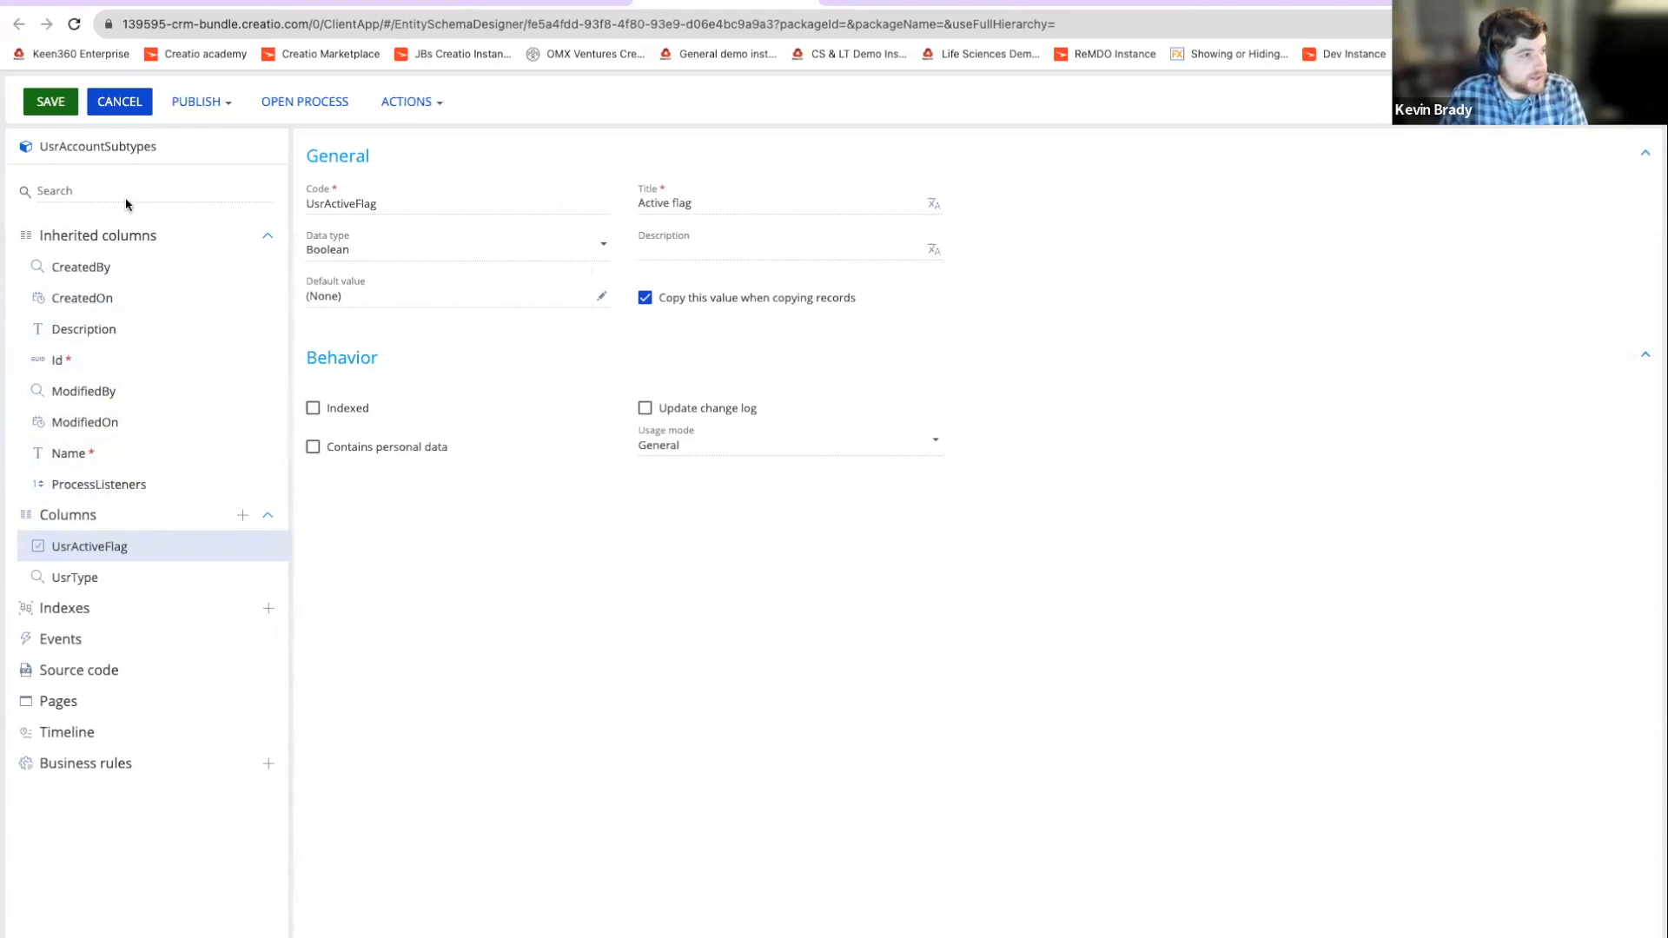
pyautogui.click(132, 148)
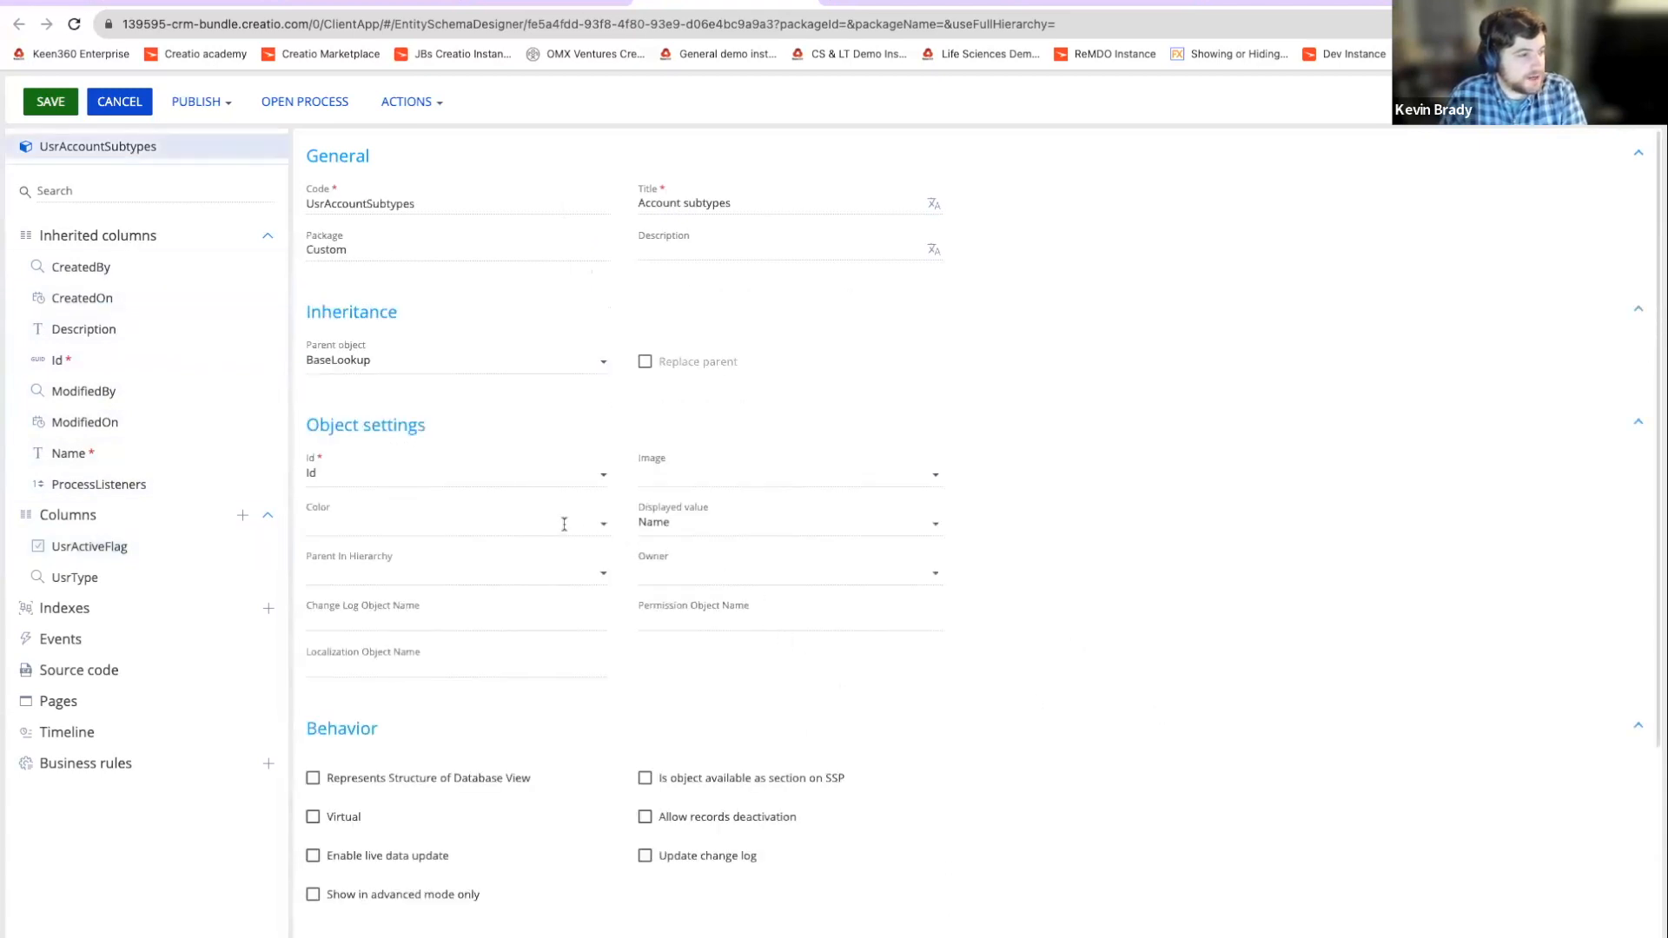
pyautogui.click(531, 522)
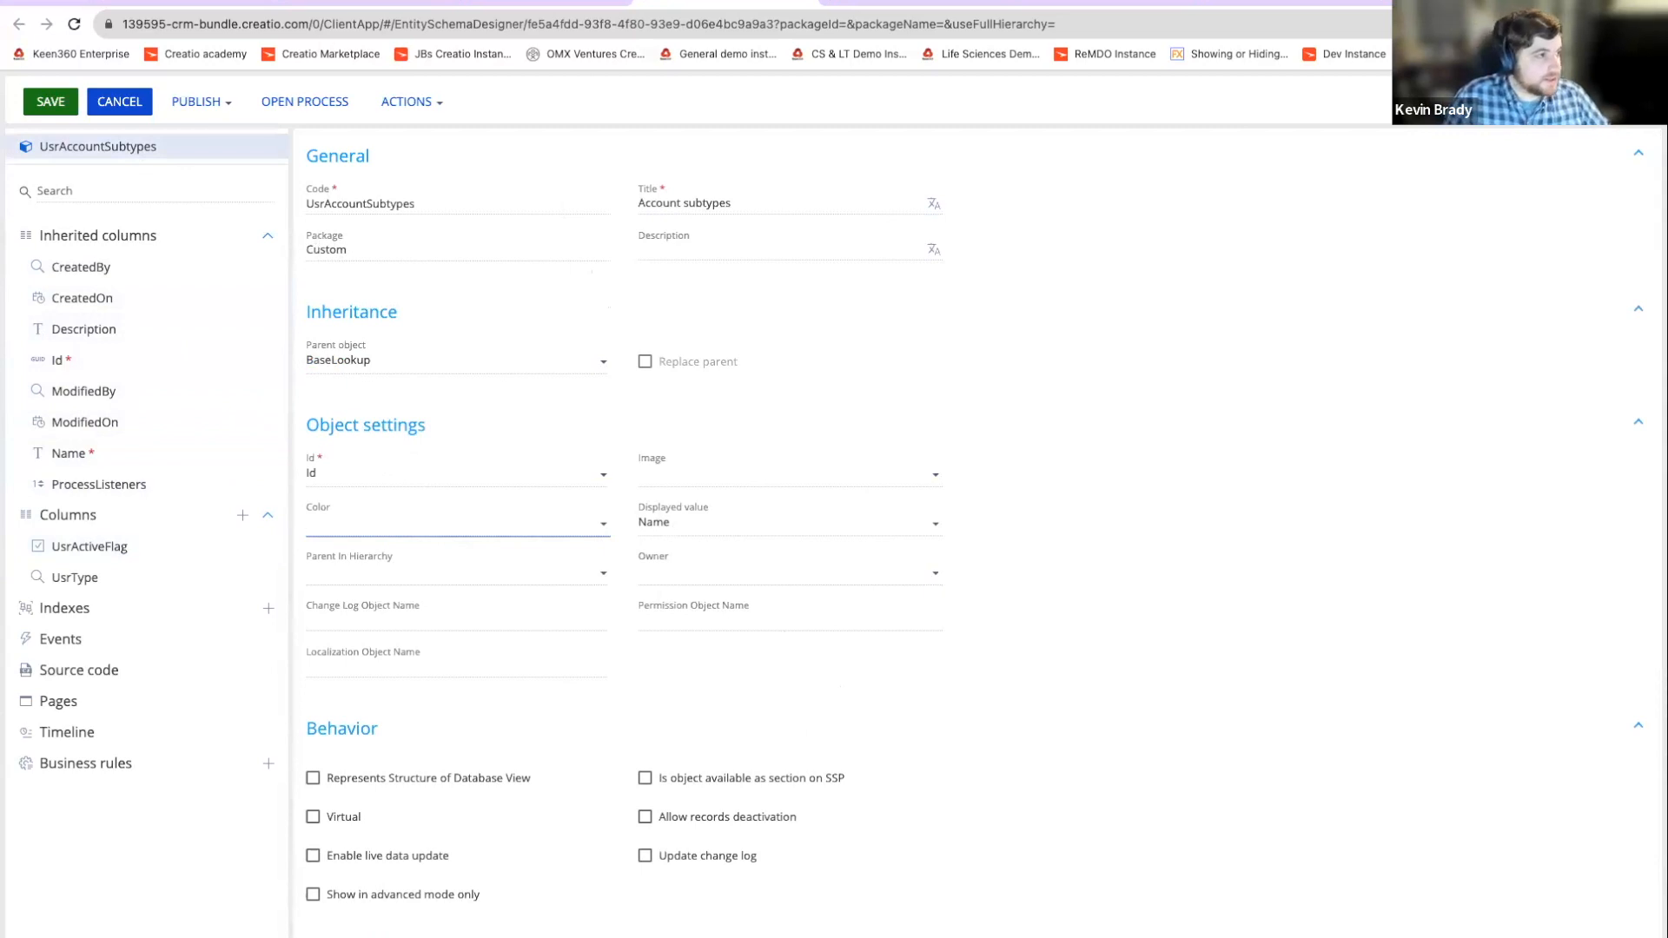
# Step: Add a Color column to the UsrAccountSubtypes object with the code UsrColor and the title Color
pyautogui.click(241, 518)
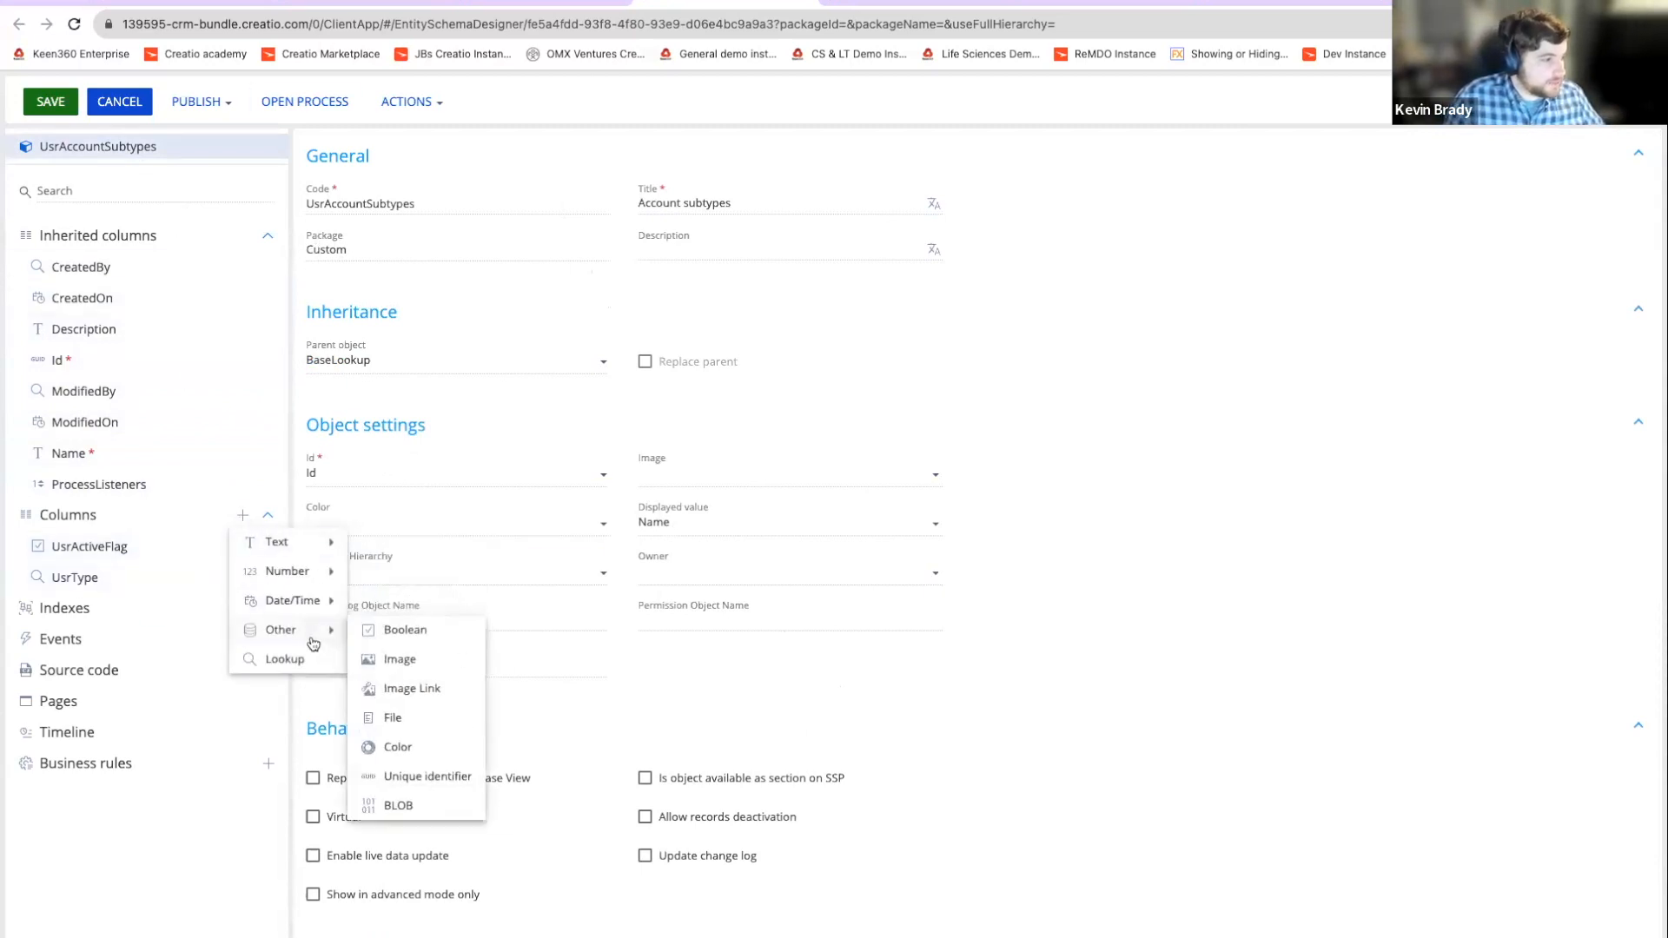
pyautogui.moveTo(311, 632)
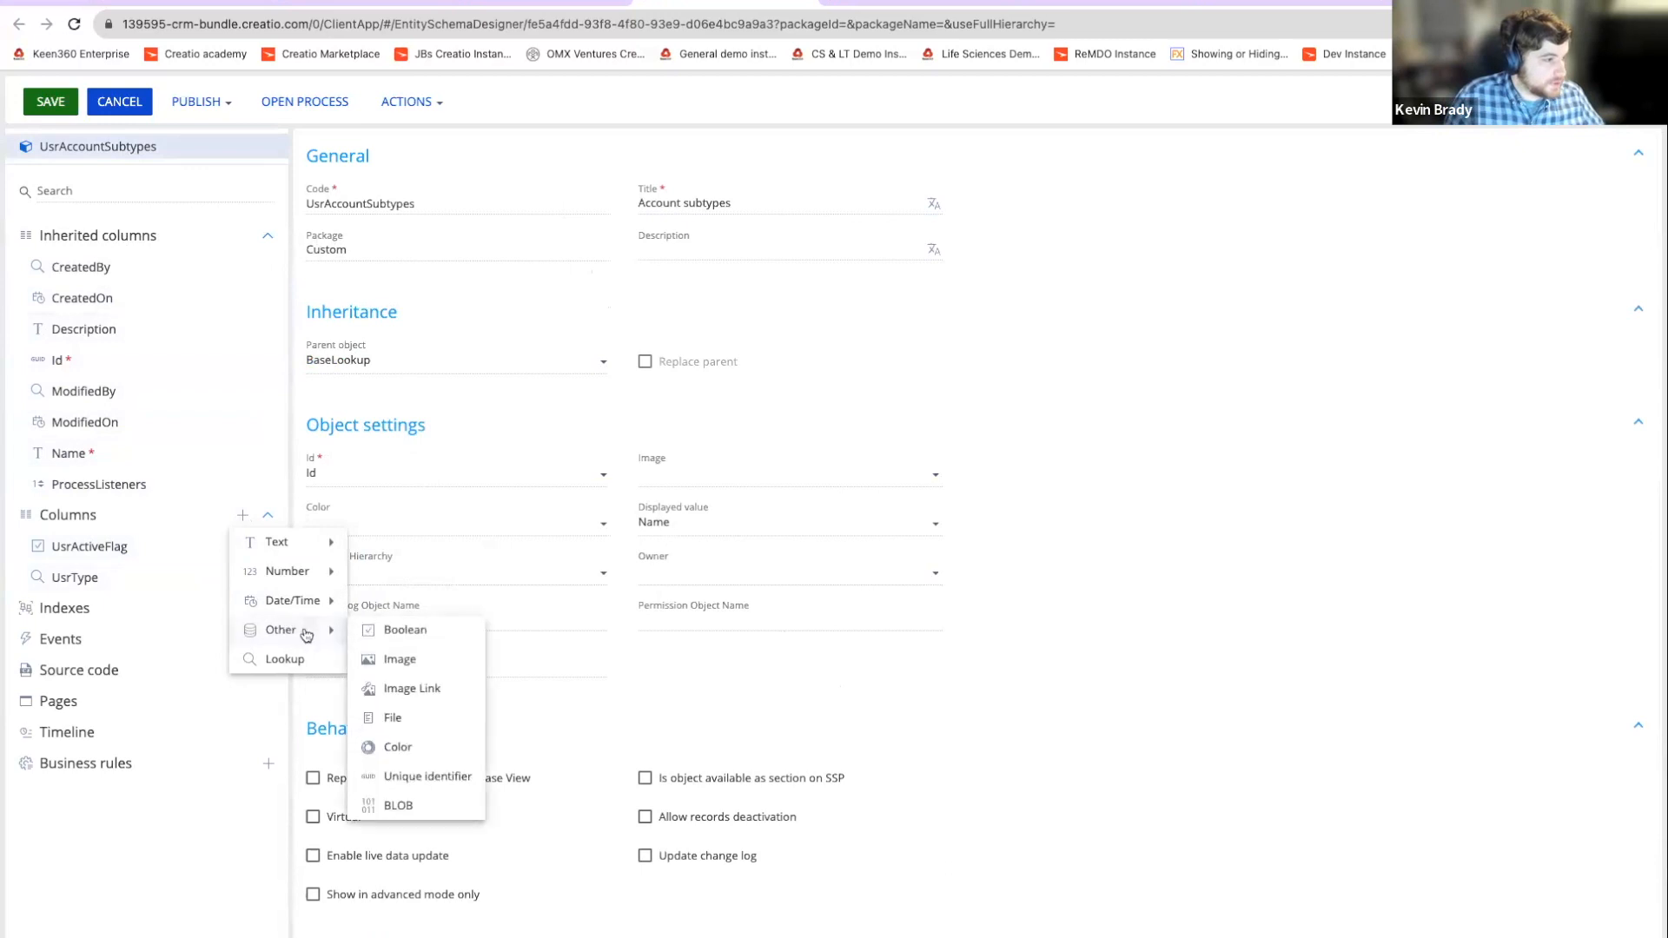
pyautogui.click(414, 749)
pyautogui.moveTo(324, 205); pyautogui.dragTo(429, 207)
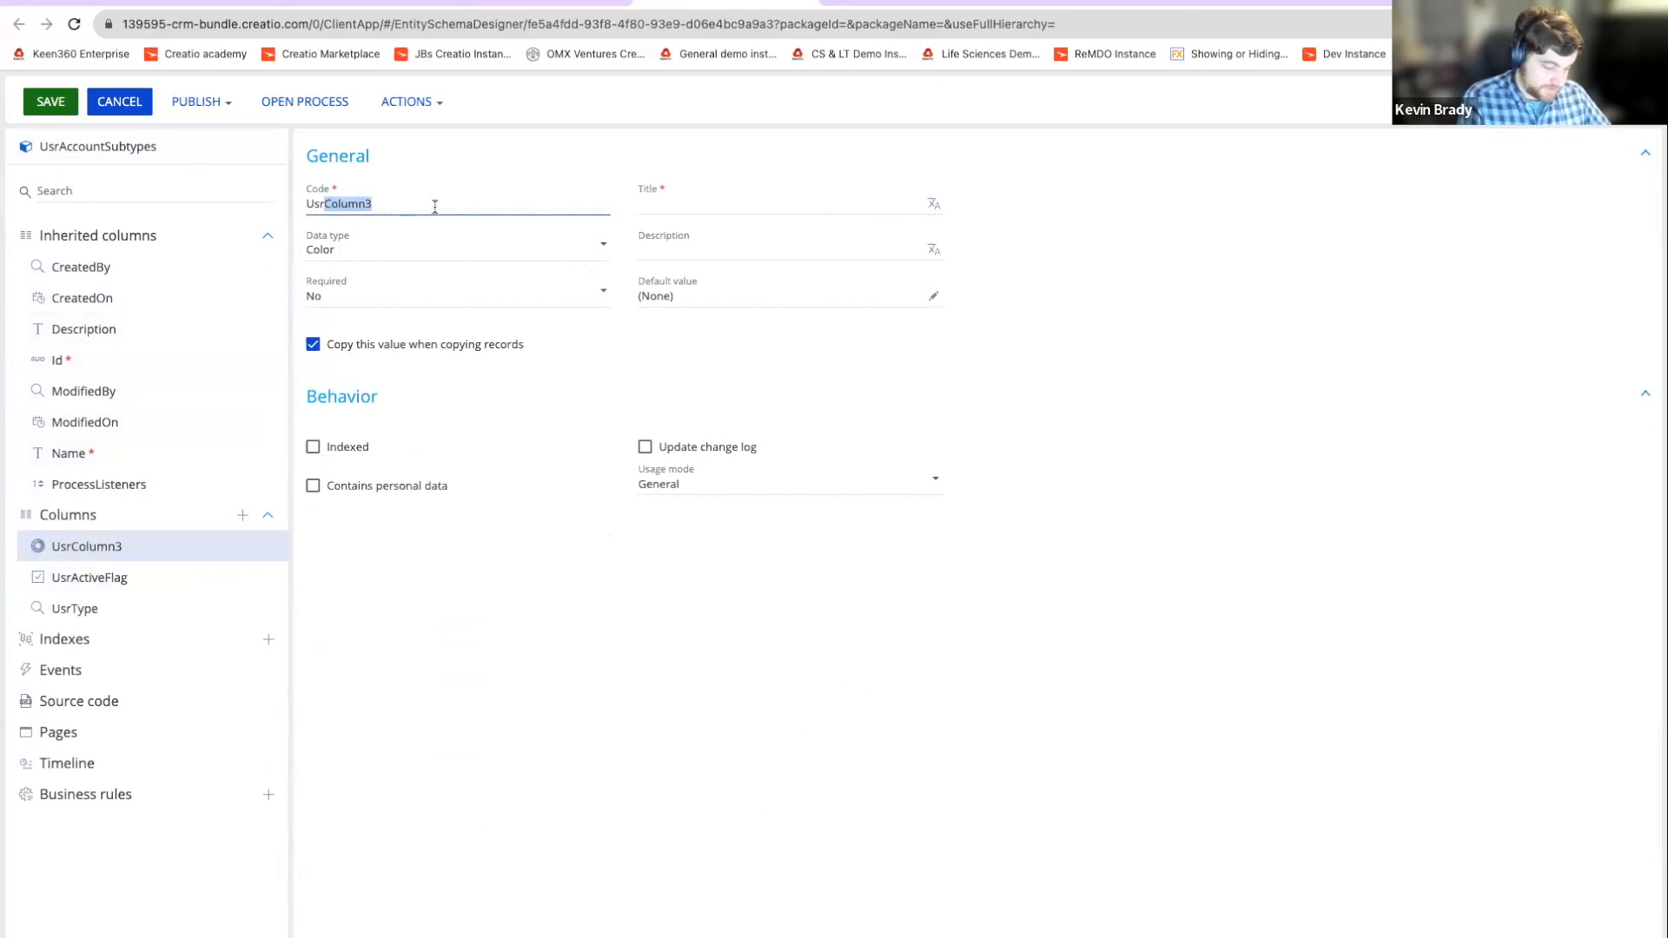
pyautogui.write('Color')
pyautogui.press('Tab')
pyautogui.write('Col')
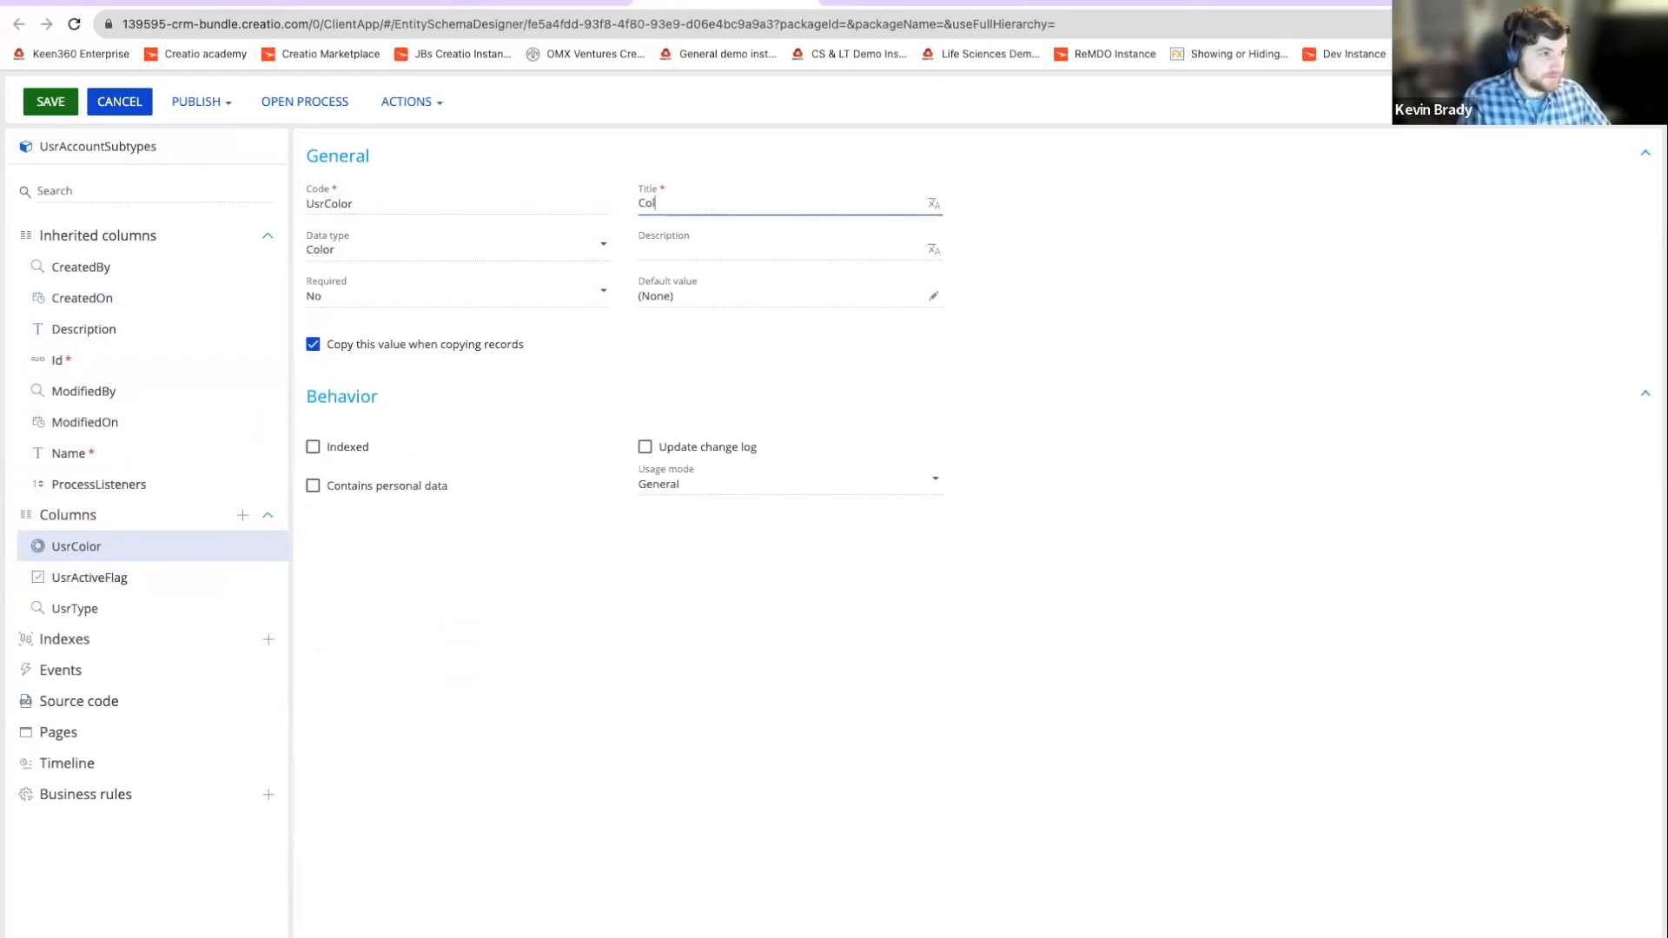
pyautogui.click(653, 746)
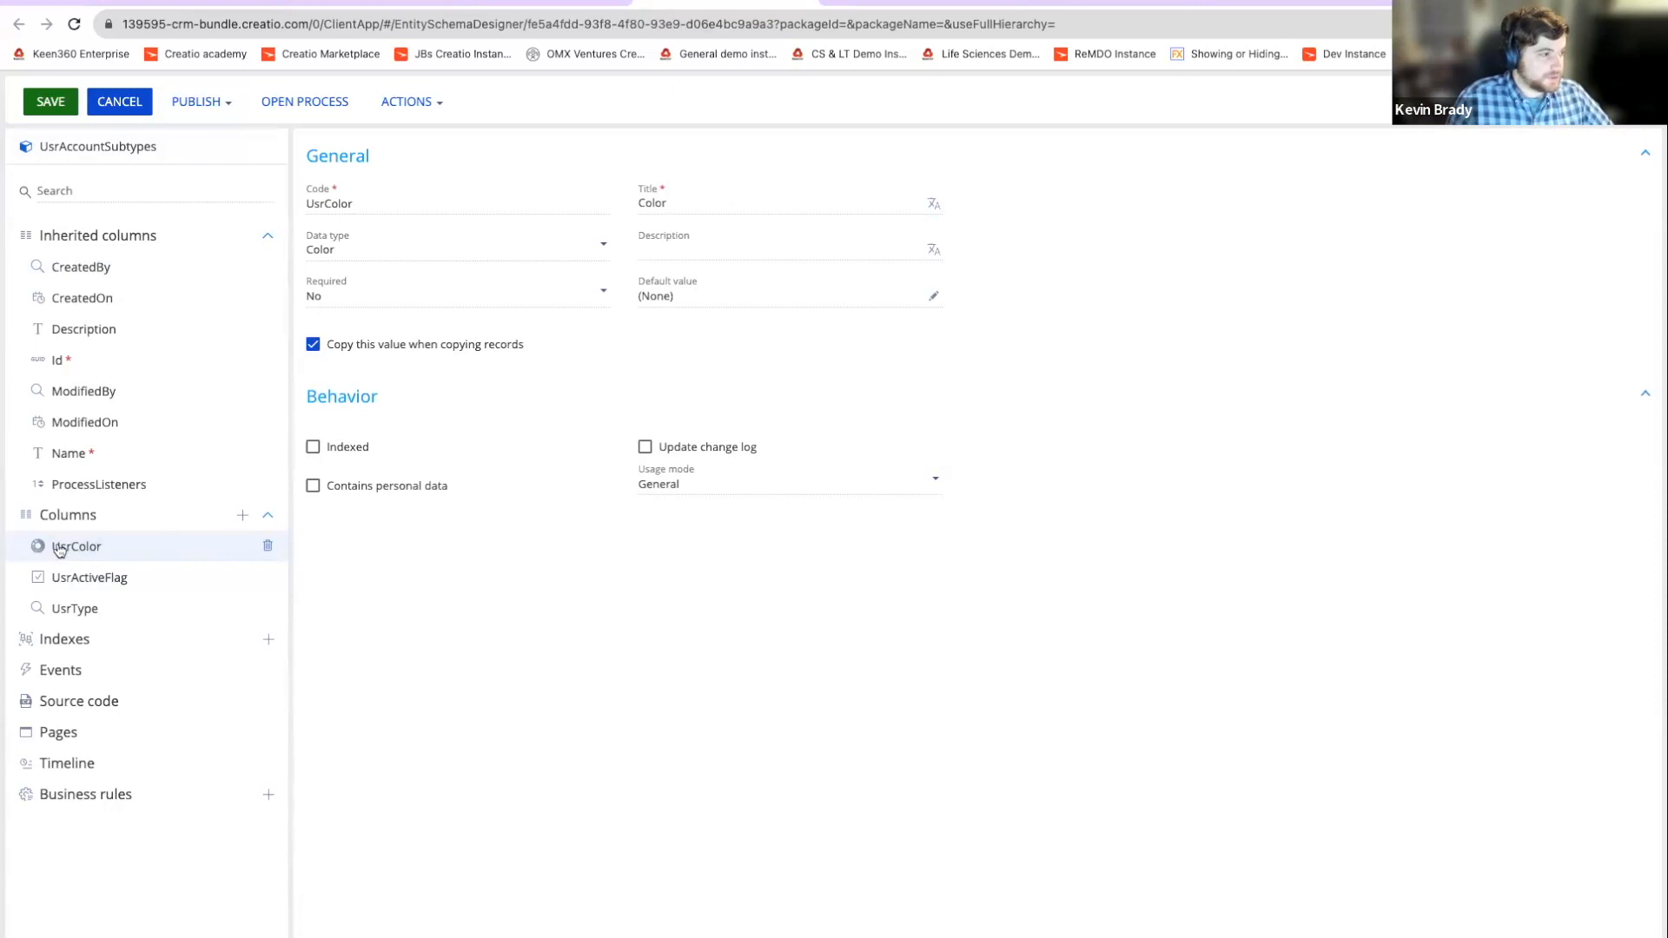
# Step: Set the Color column as the object's Color in the UsrAccountSubtypes settings and publish the object
pyautogui.click(160, 148)
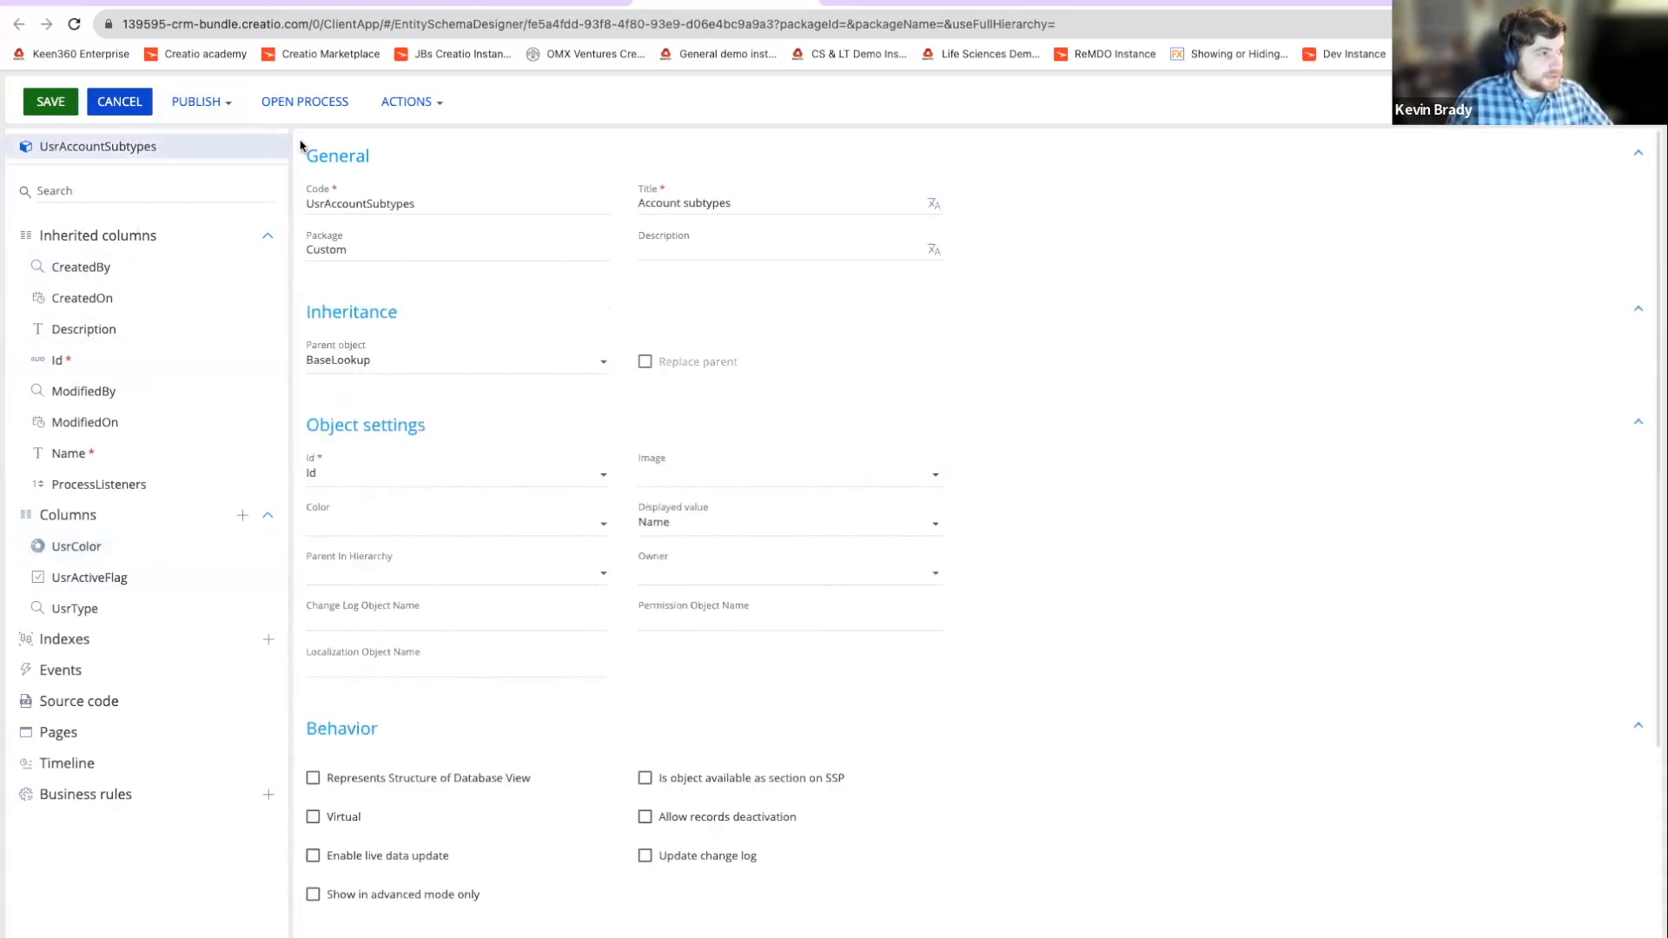
pyautogui.click(481, 526)
pyautogui.click(448, 552)
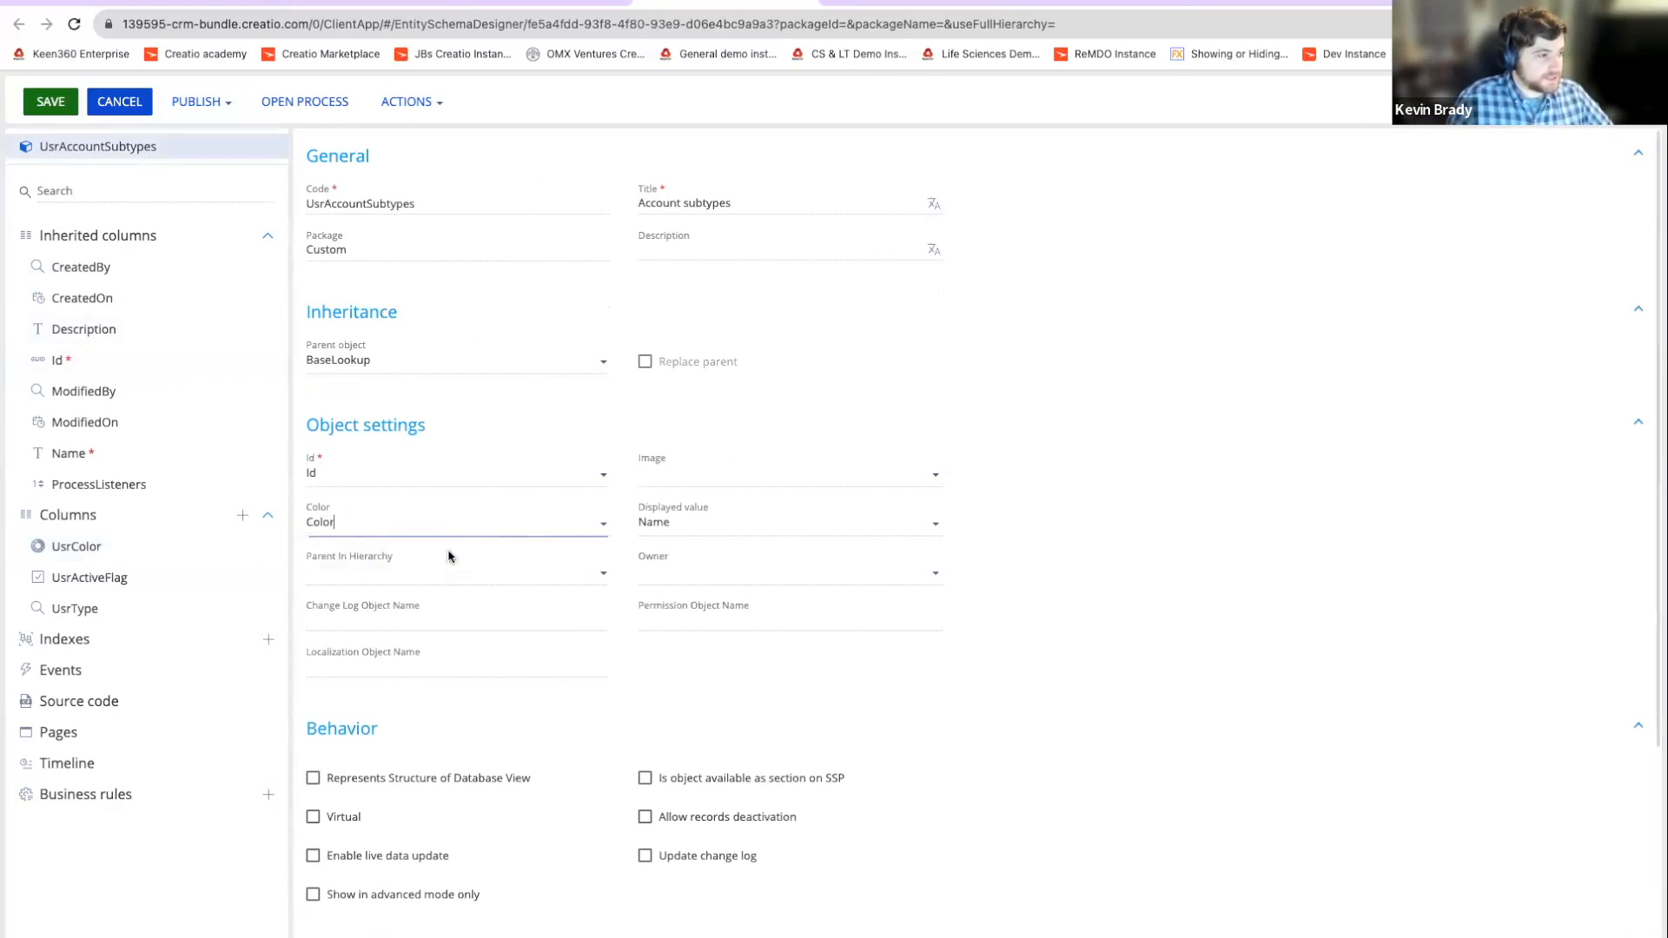
pyautogui.click(196, 102)
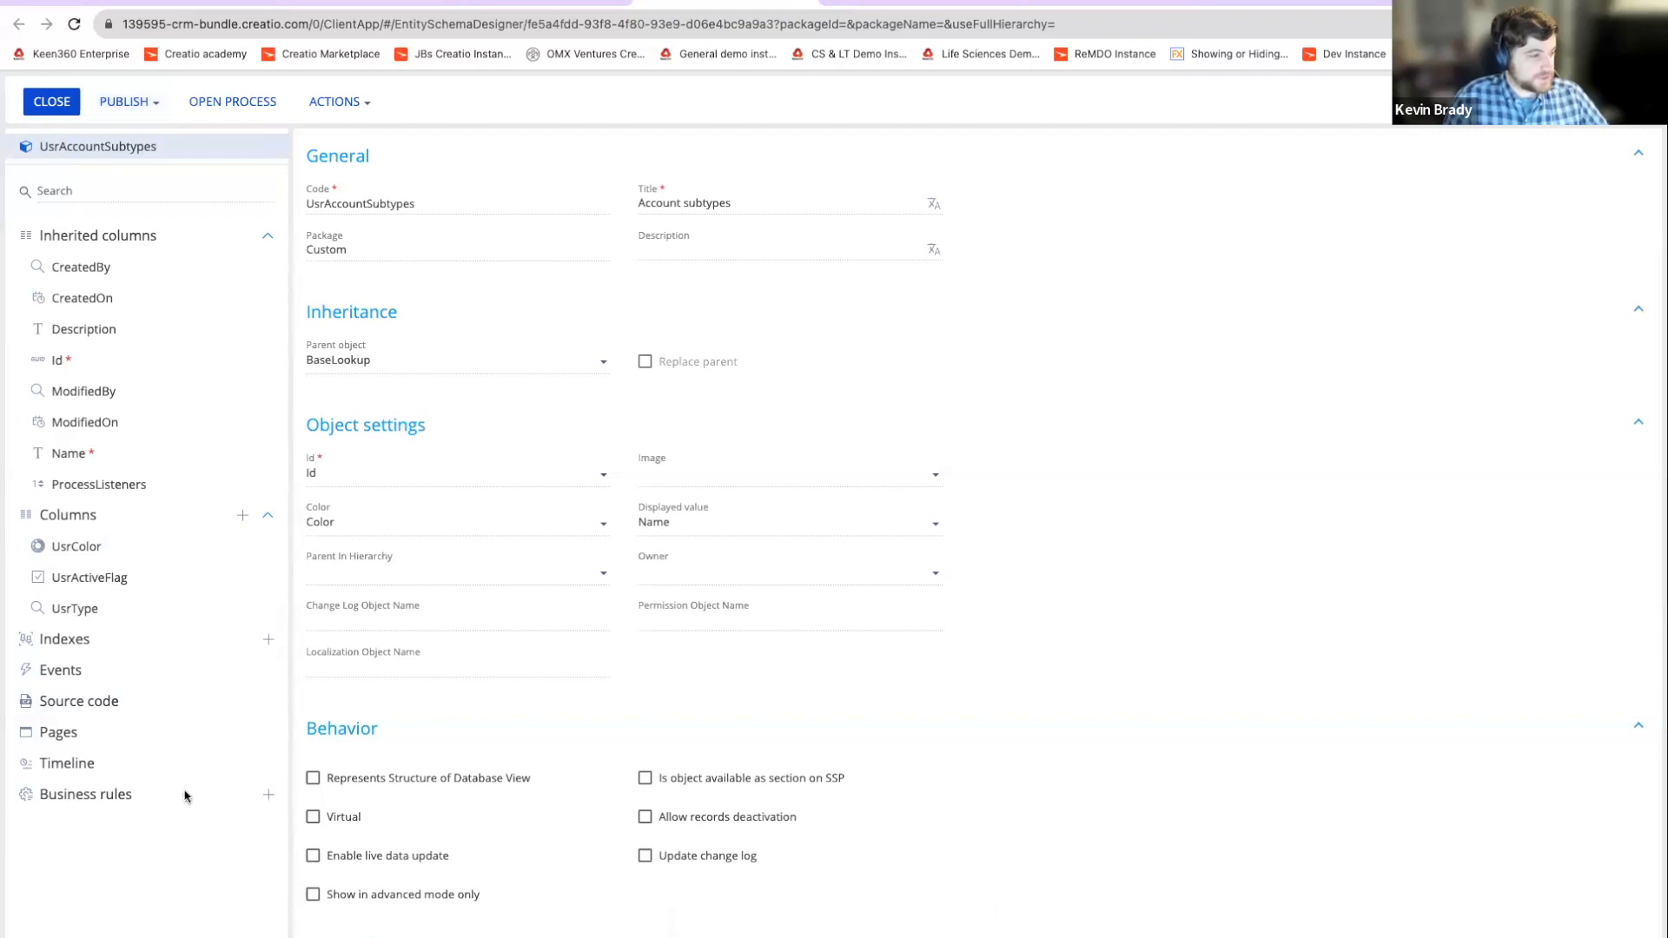
# Step: Examine the business rules entry and the Displayed value choices of the object, and look at the Accounts section
pyautogui.doubleClick(68, 798)
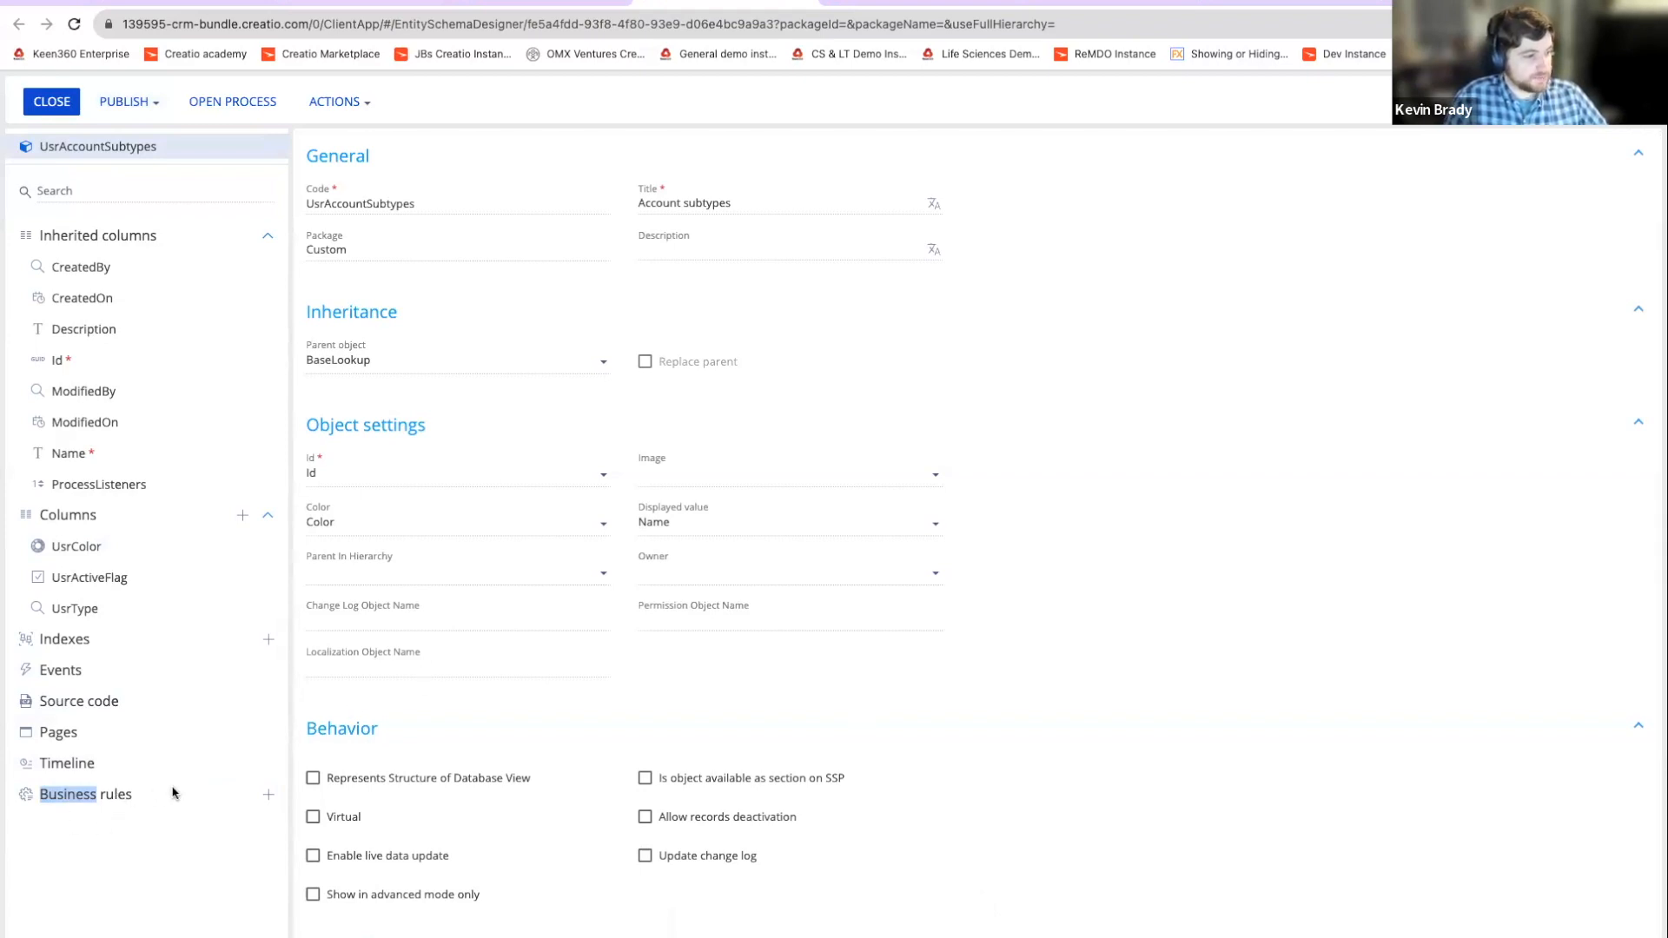
pyautogui.click(866, 526)
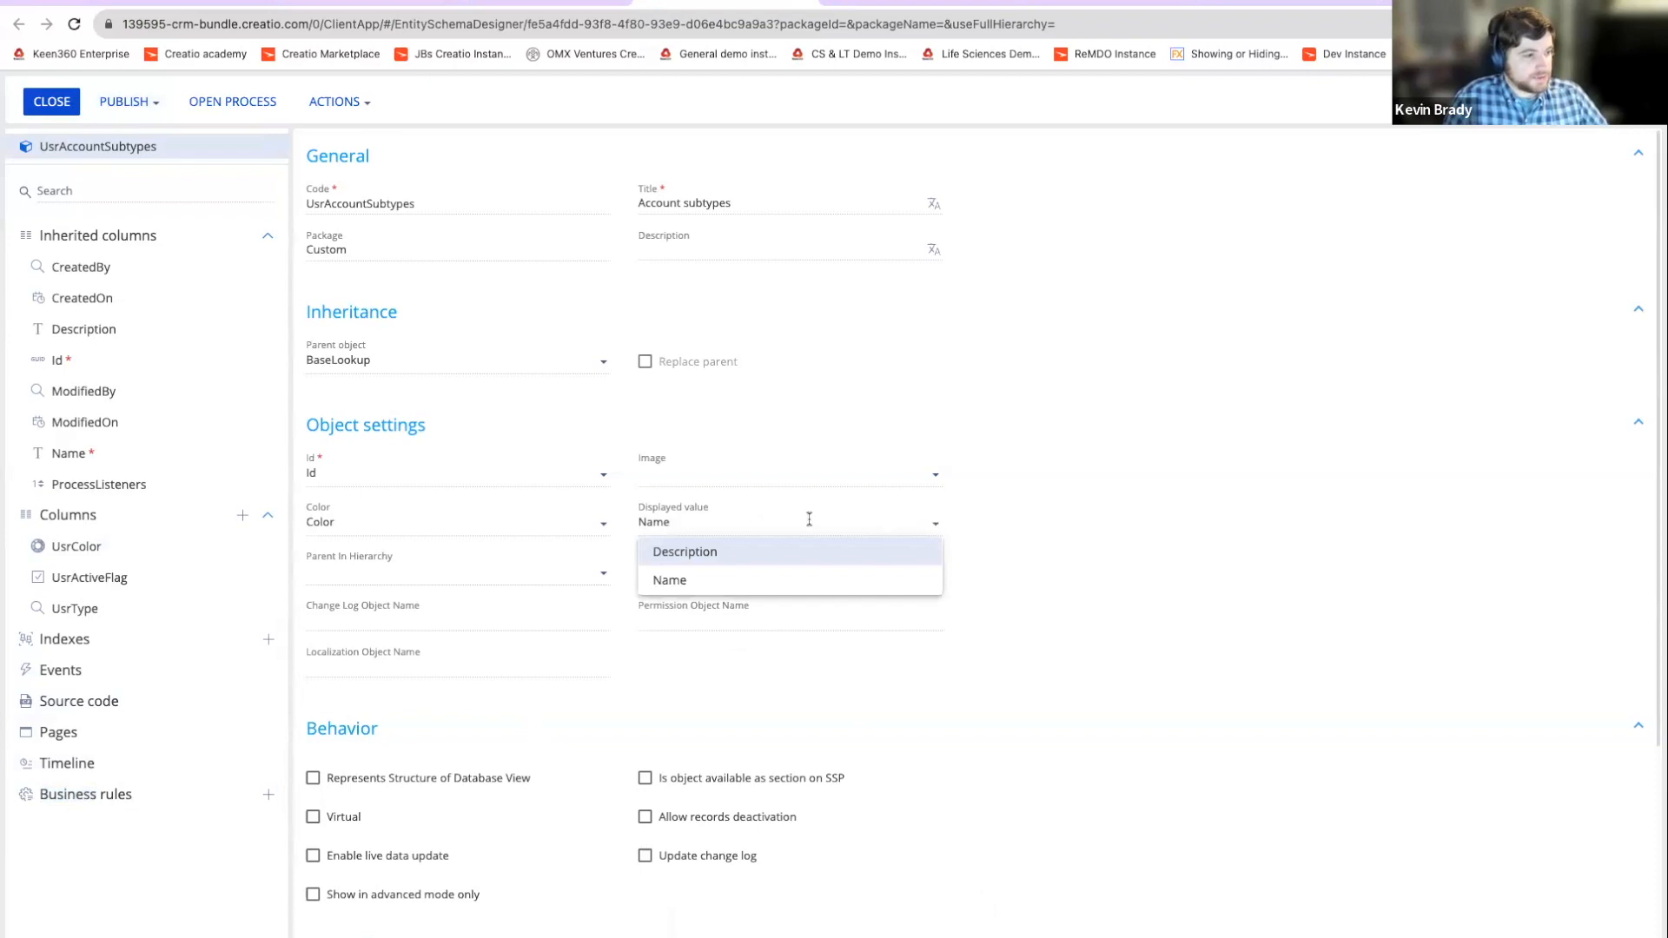
pyautogui.moveTo(718, 520); pyautogui.dragTo(432, 511)
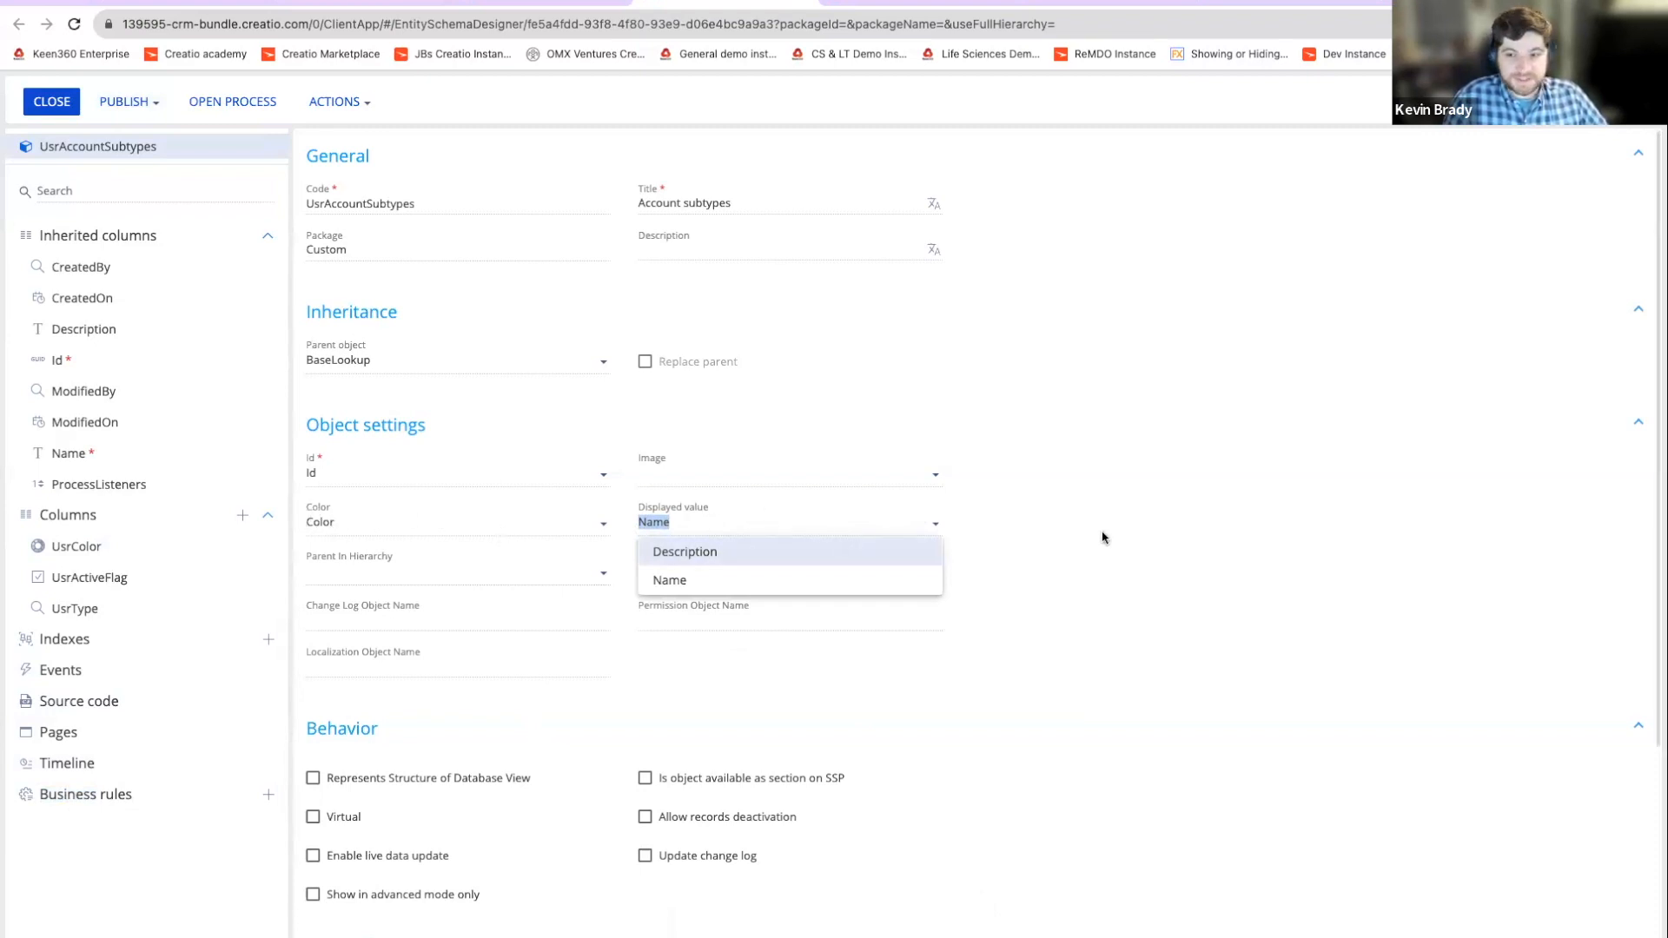
pyautogui.click(367, 4)
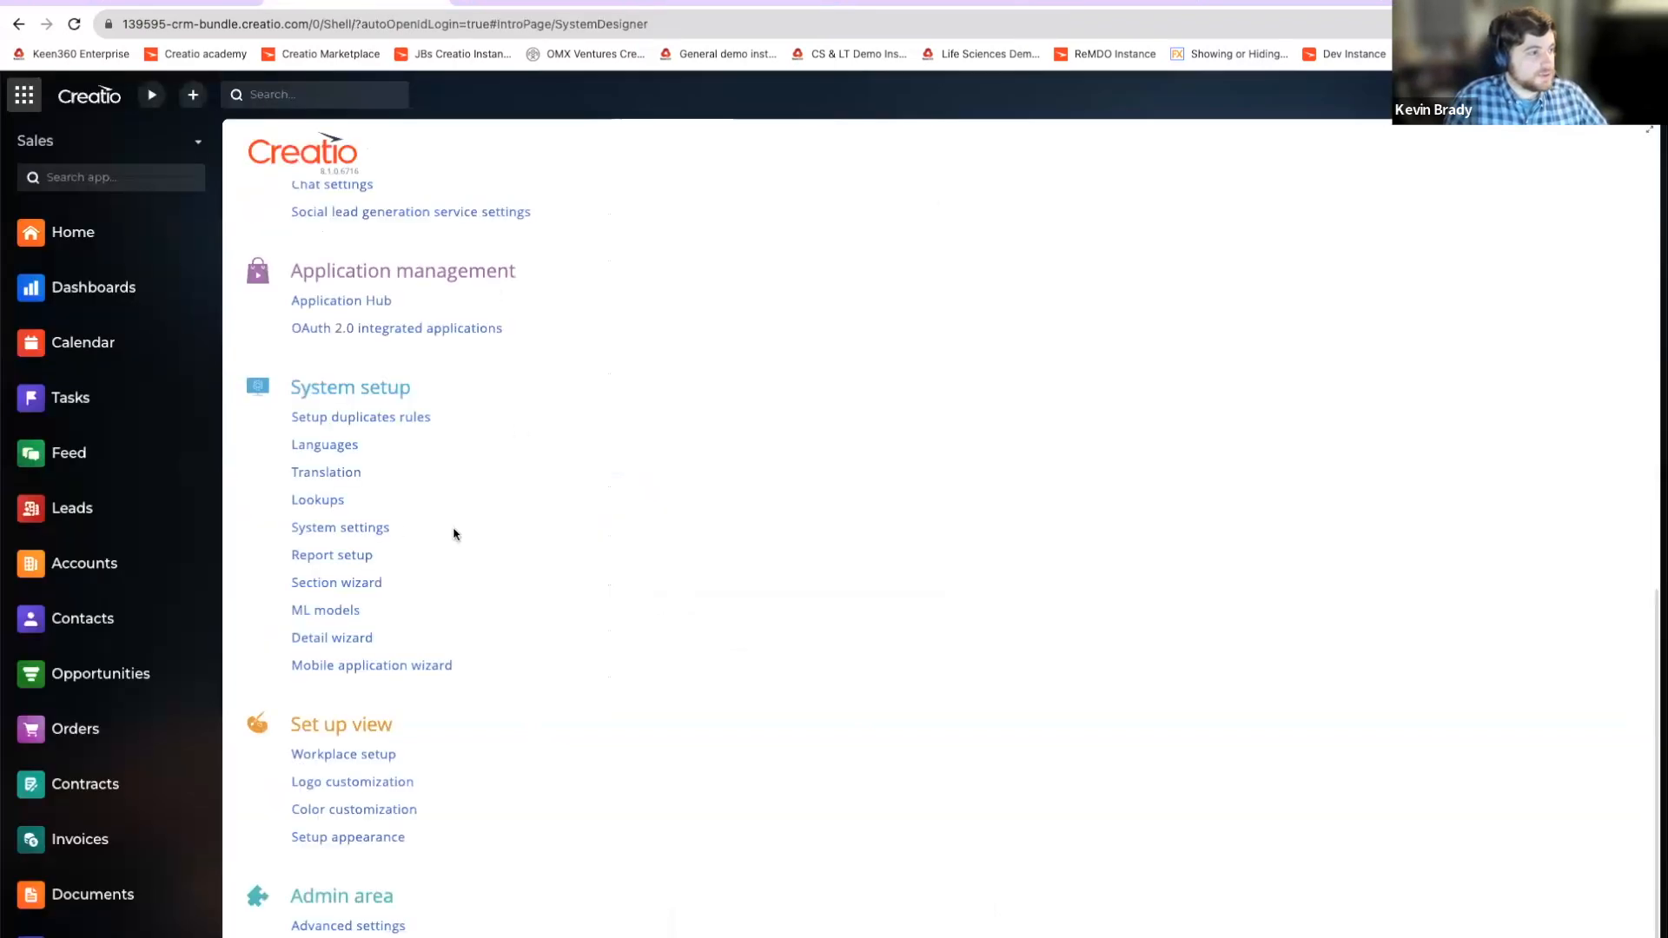
pyautogui.click(84, 567)
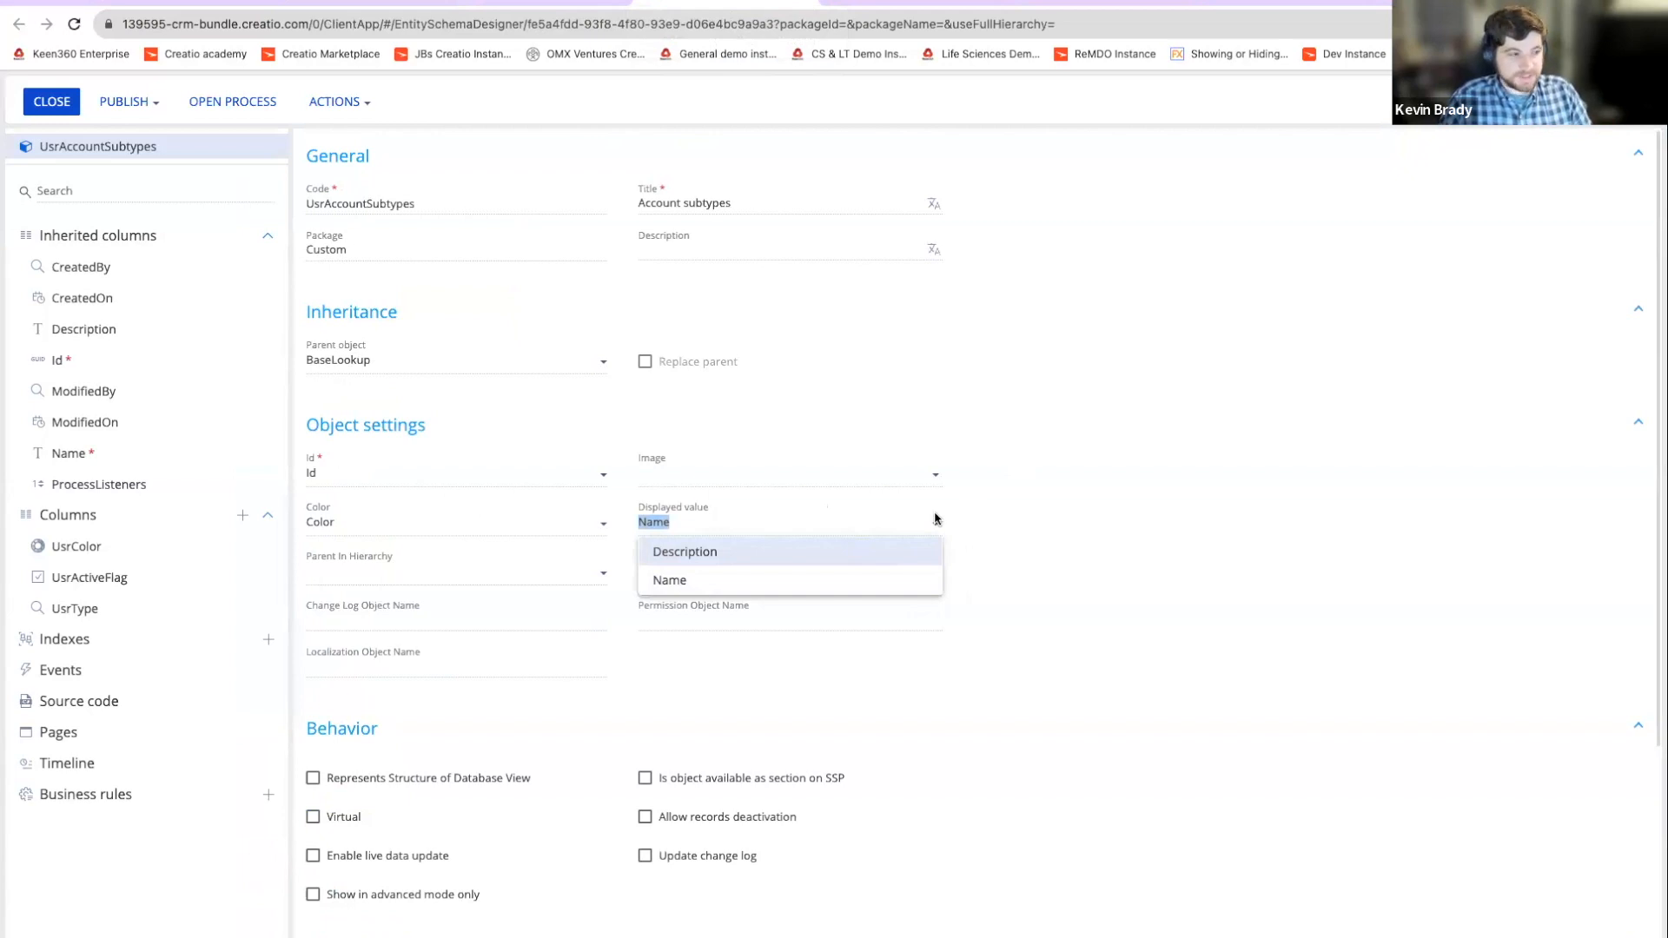
pyautogui.click(1308, 594)
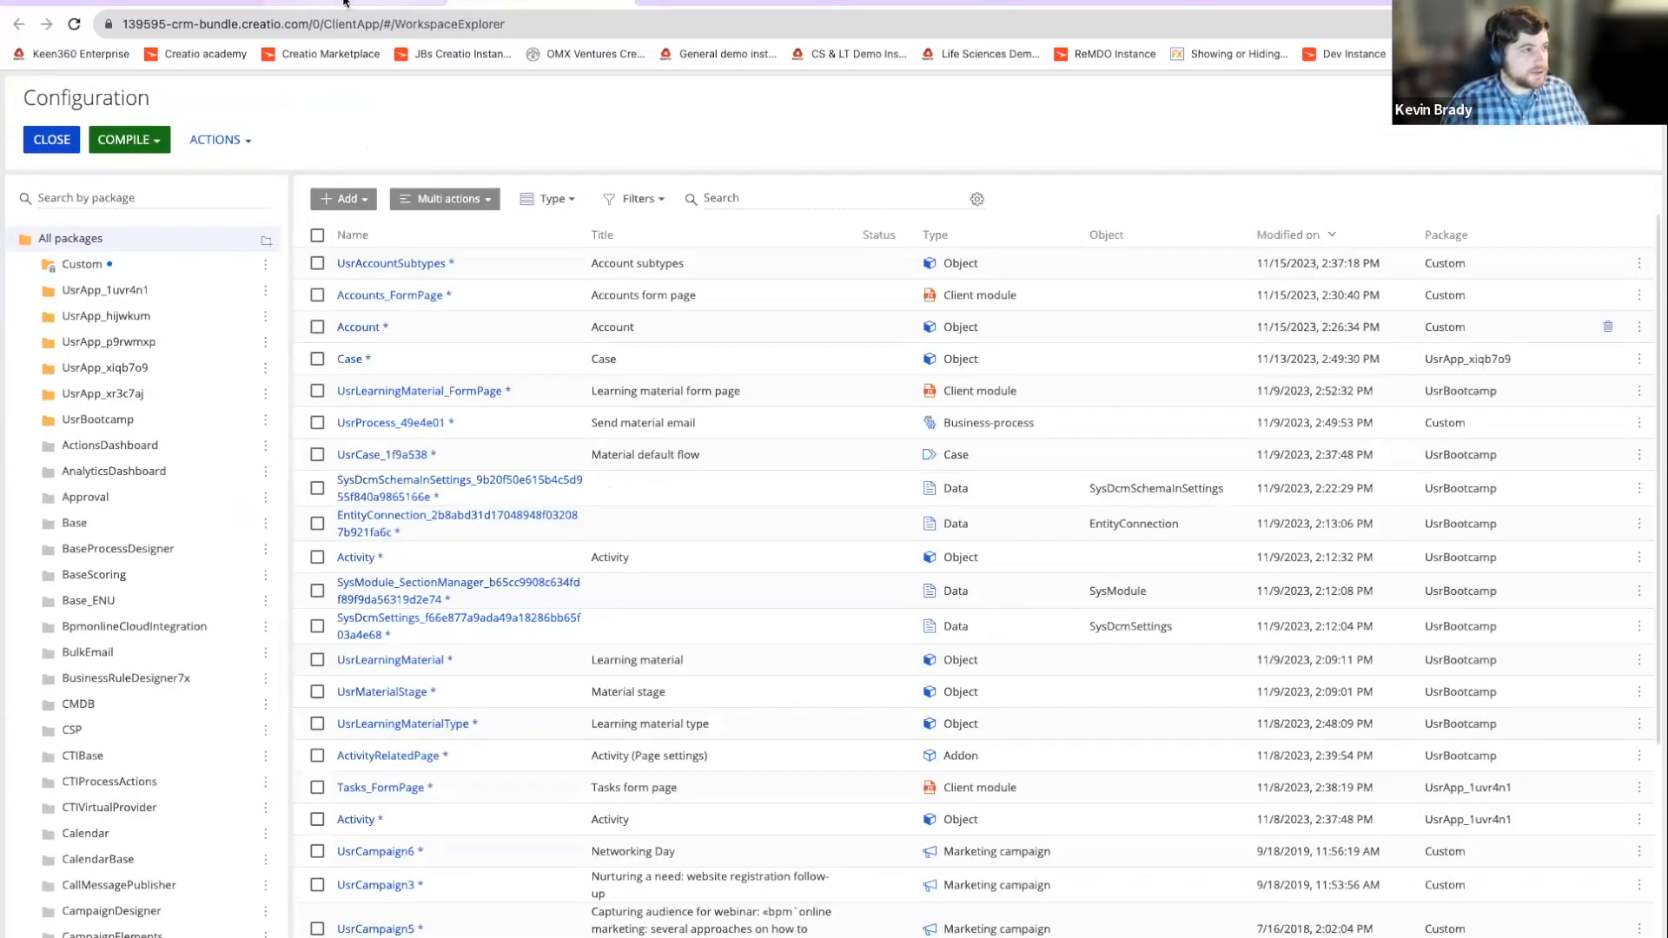
# Step: Switch to the Studio workplace and open the content of the Account subtypes lookup
pyautogui.click(189, 2)
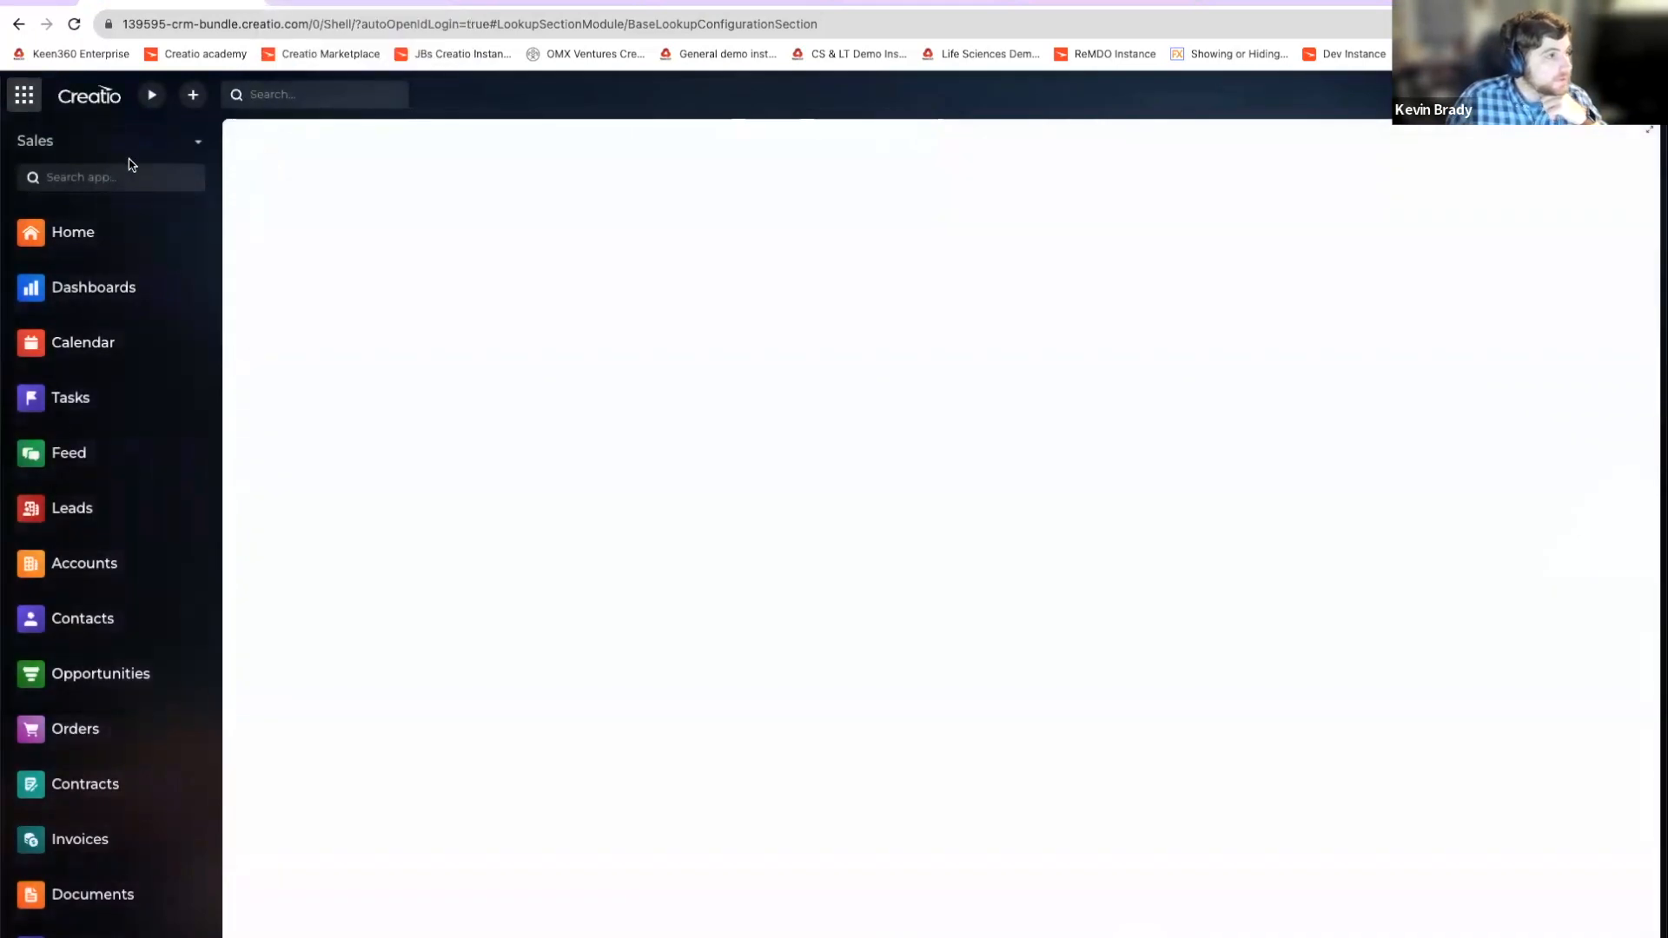
pyautogui.click(91, 139)
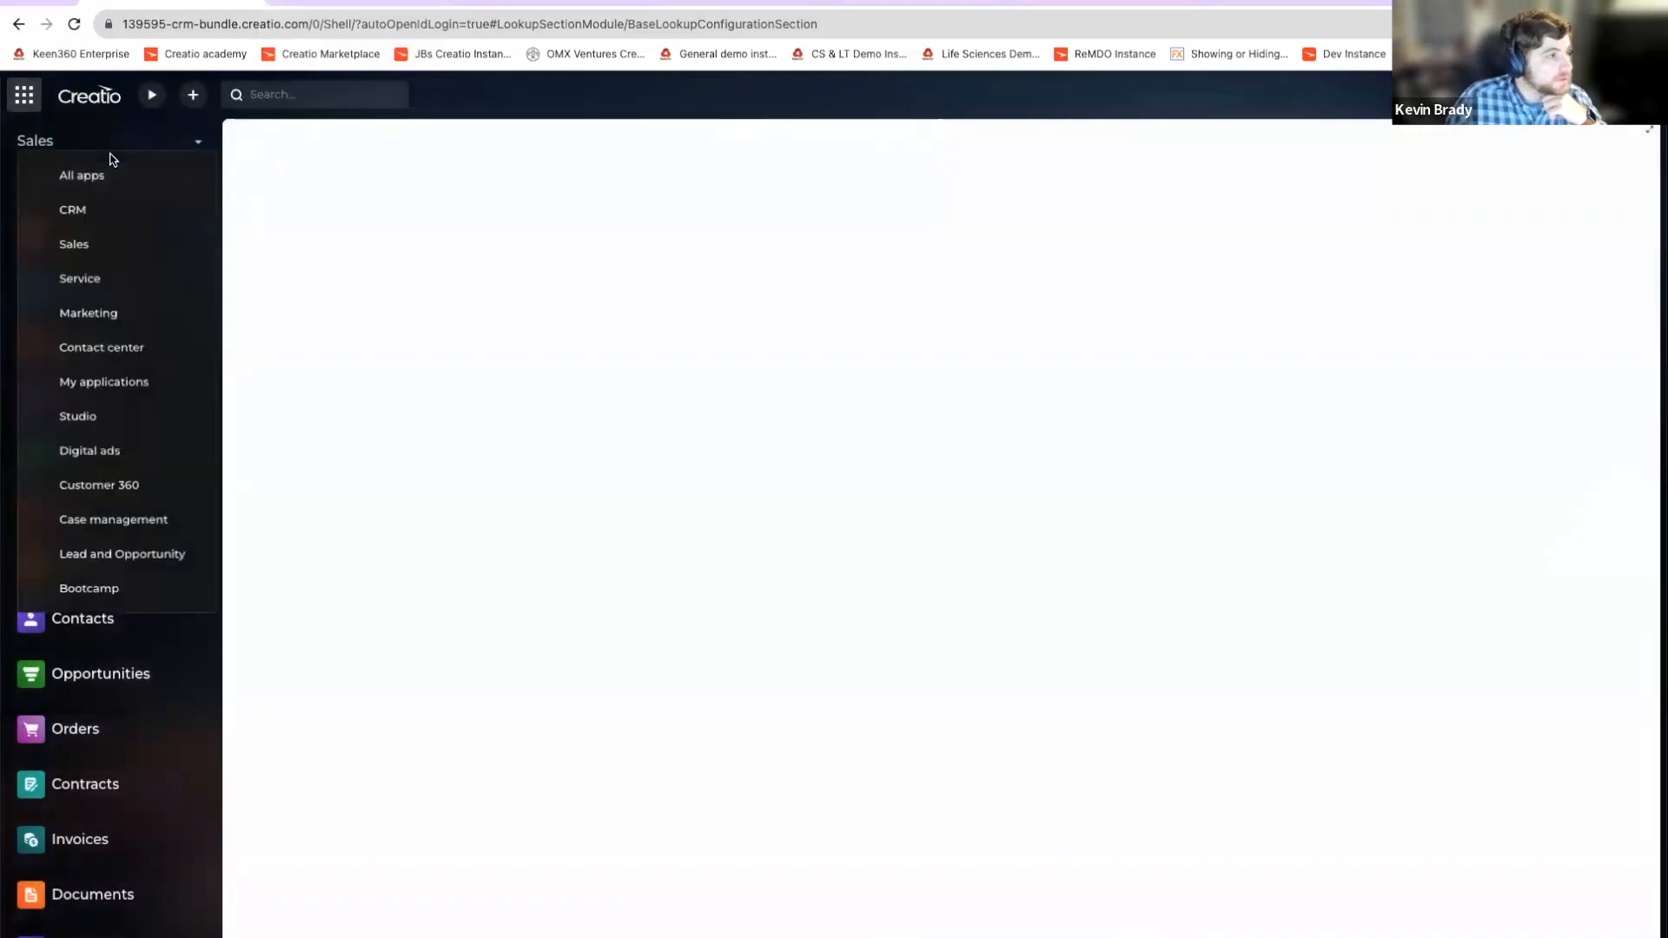
pyautogui.click(137, 420)
pyautogui.click(135, 505)
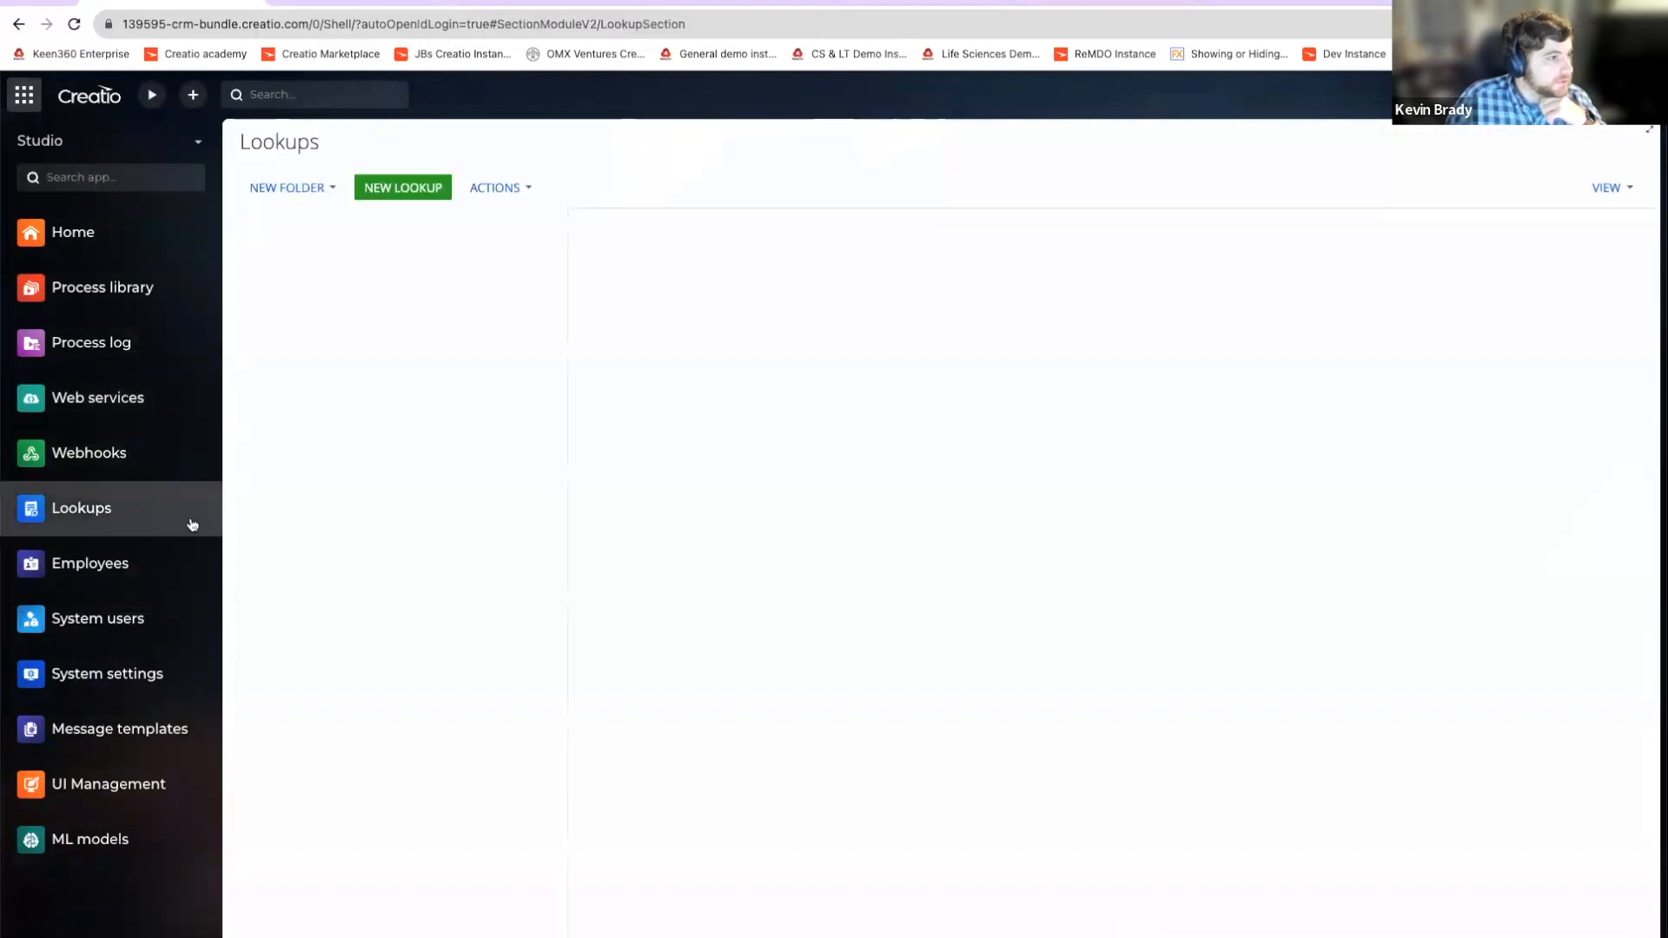
pyautogui.click(685, 262)
pyautogui.click(682, 285)
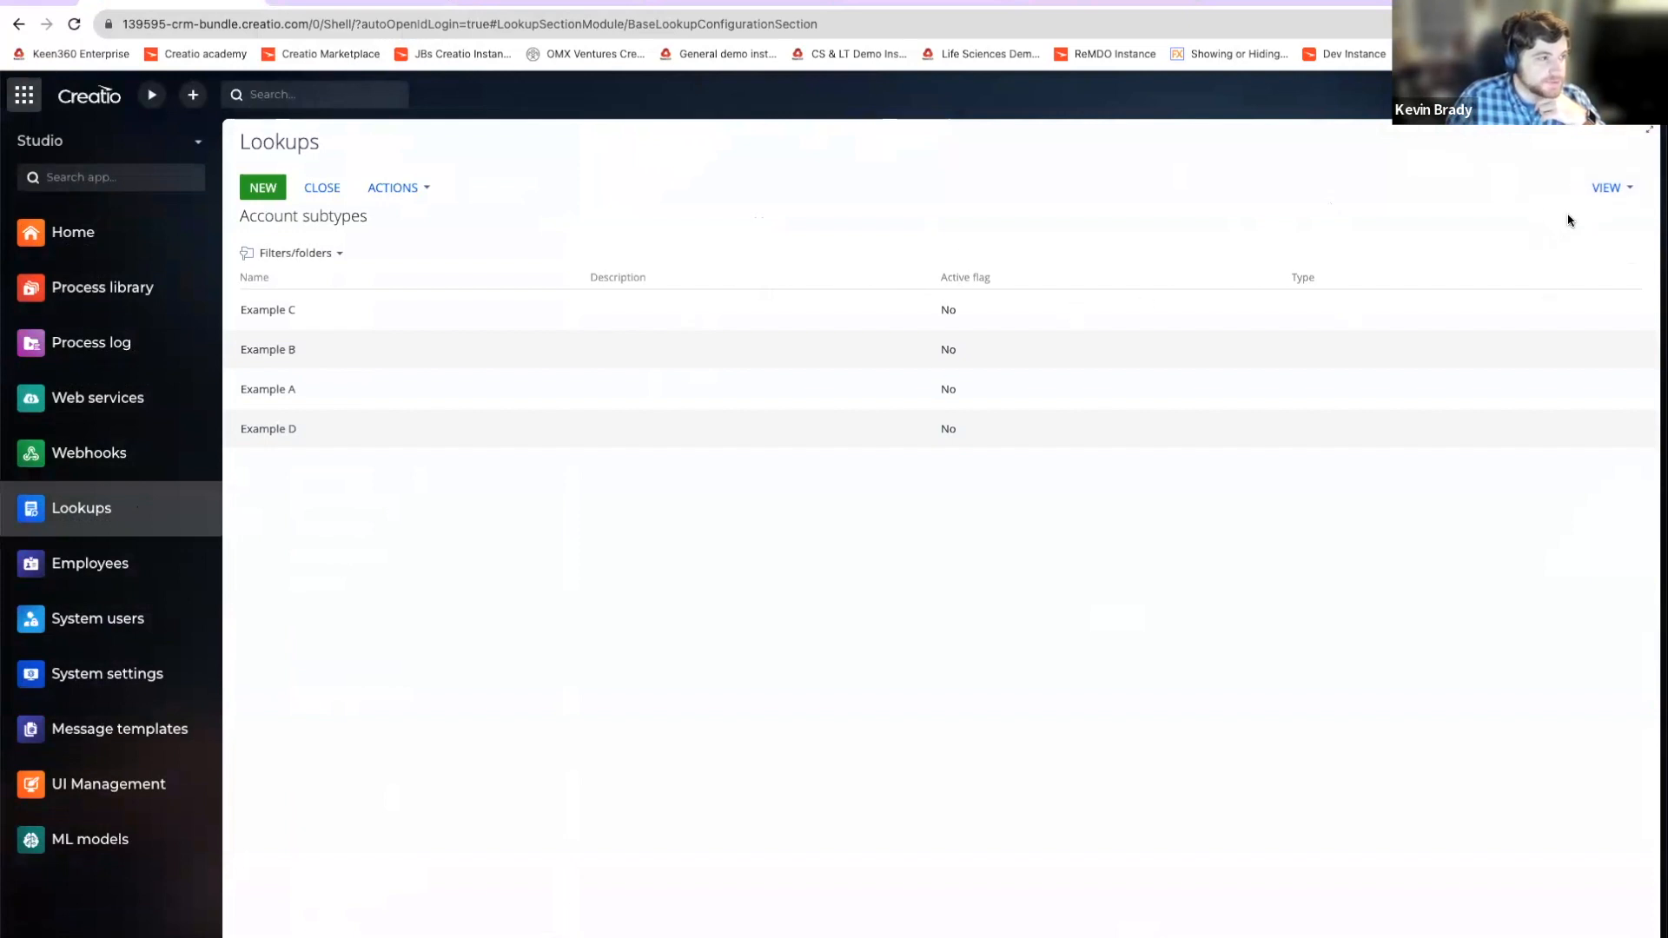
# Step: Open the list setup for the Account subtypes lookup and add the Name and Type columns
pyautogui.click(1608, 187)
pyautogui.click(1583, 272)
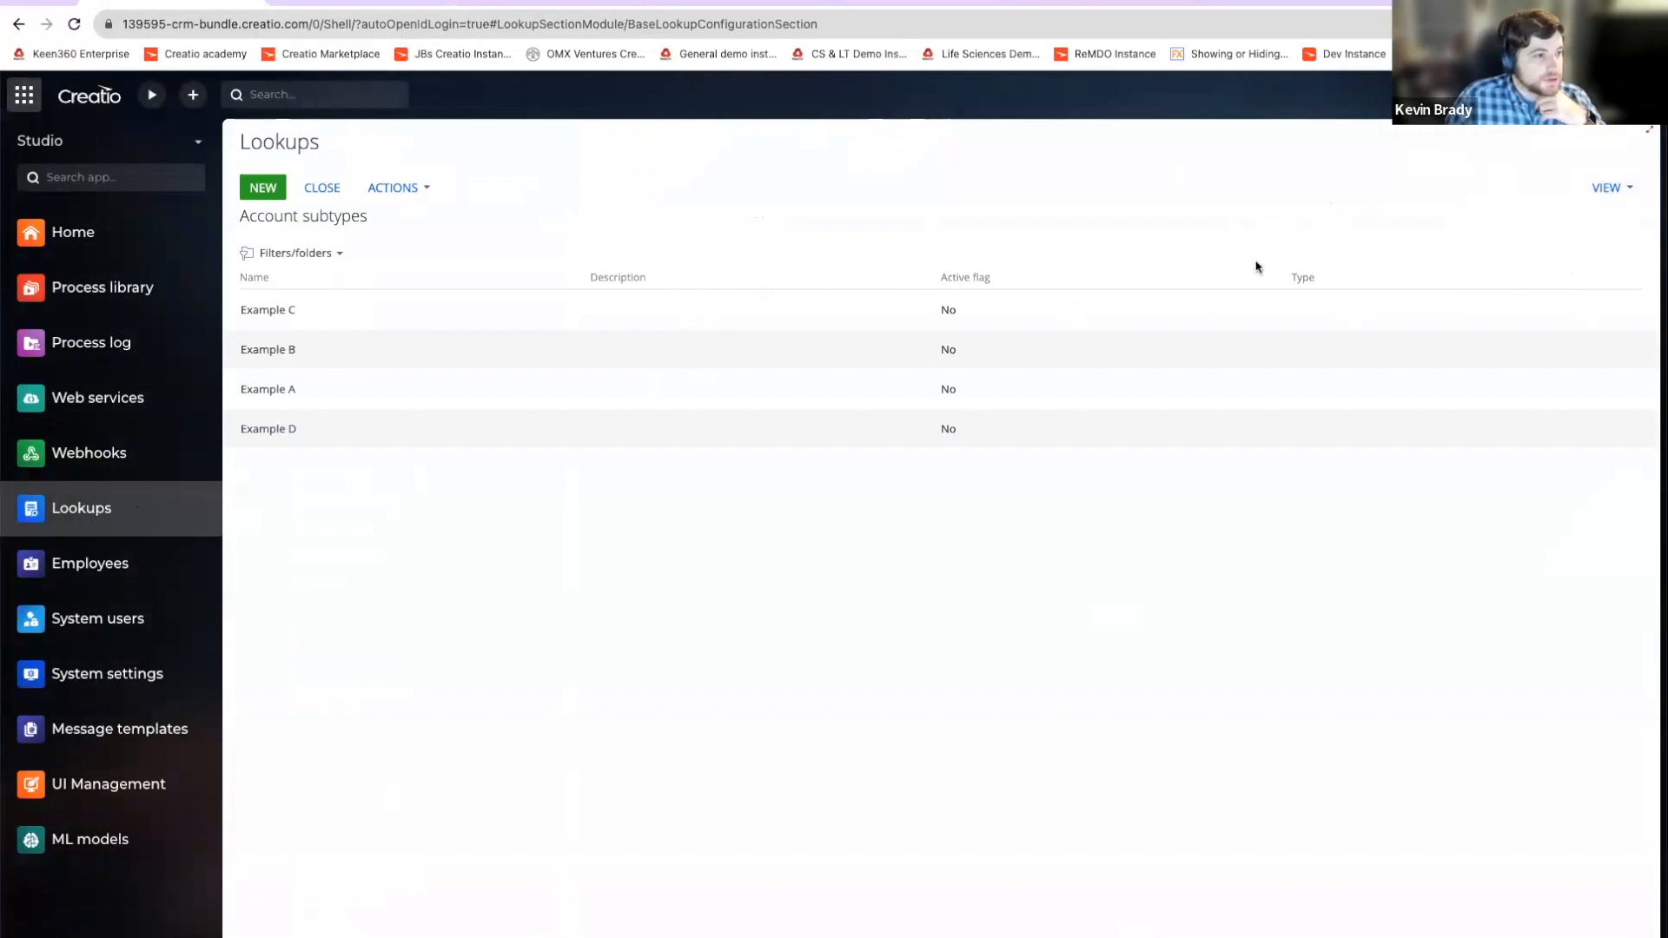
pyautogui.click(1609, 267)
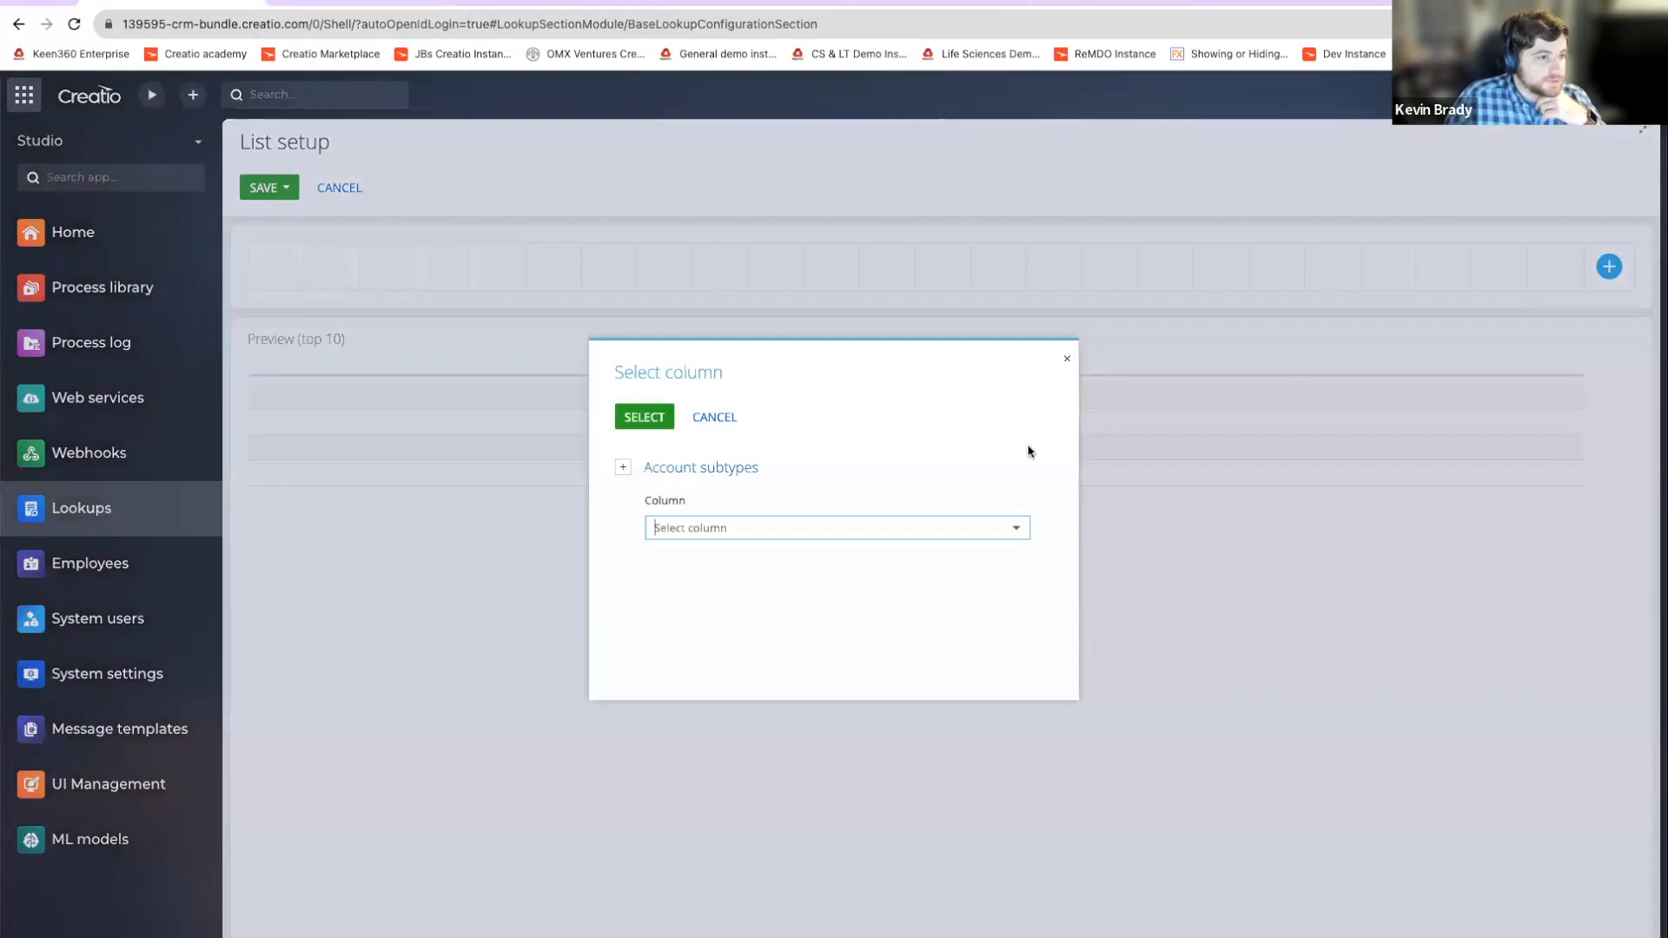
pyautogui.click(806, 528)
pyautogui.click(818, 801)
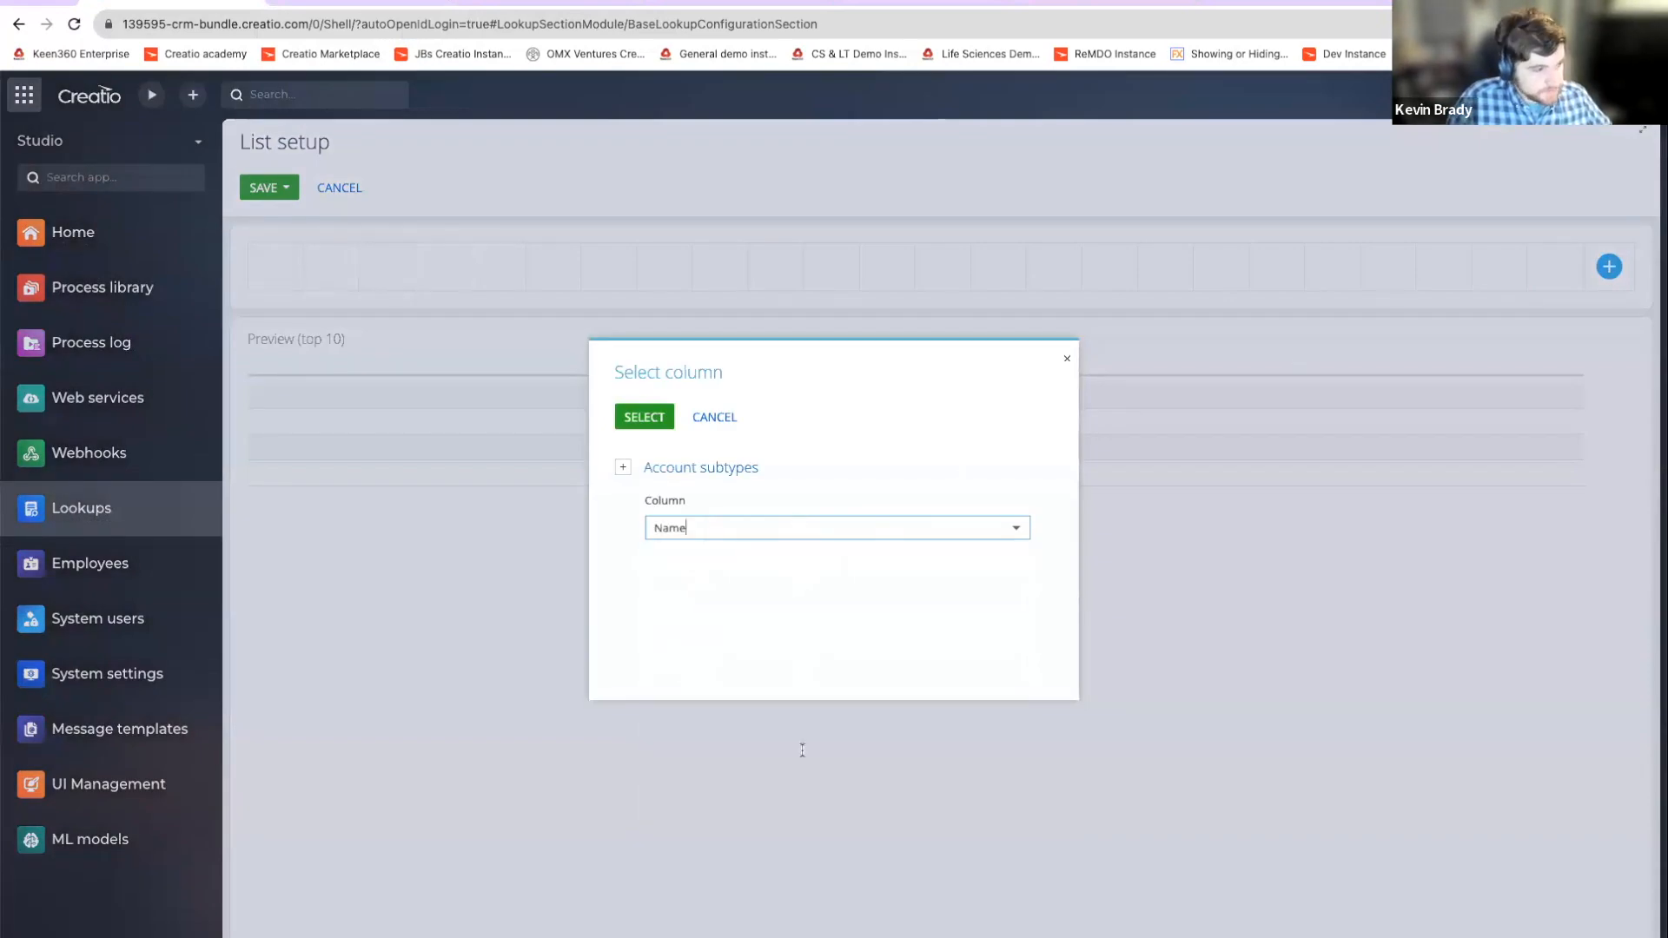
pyautogui.click(641, 418)
pyautogui.click(1610, 266)
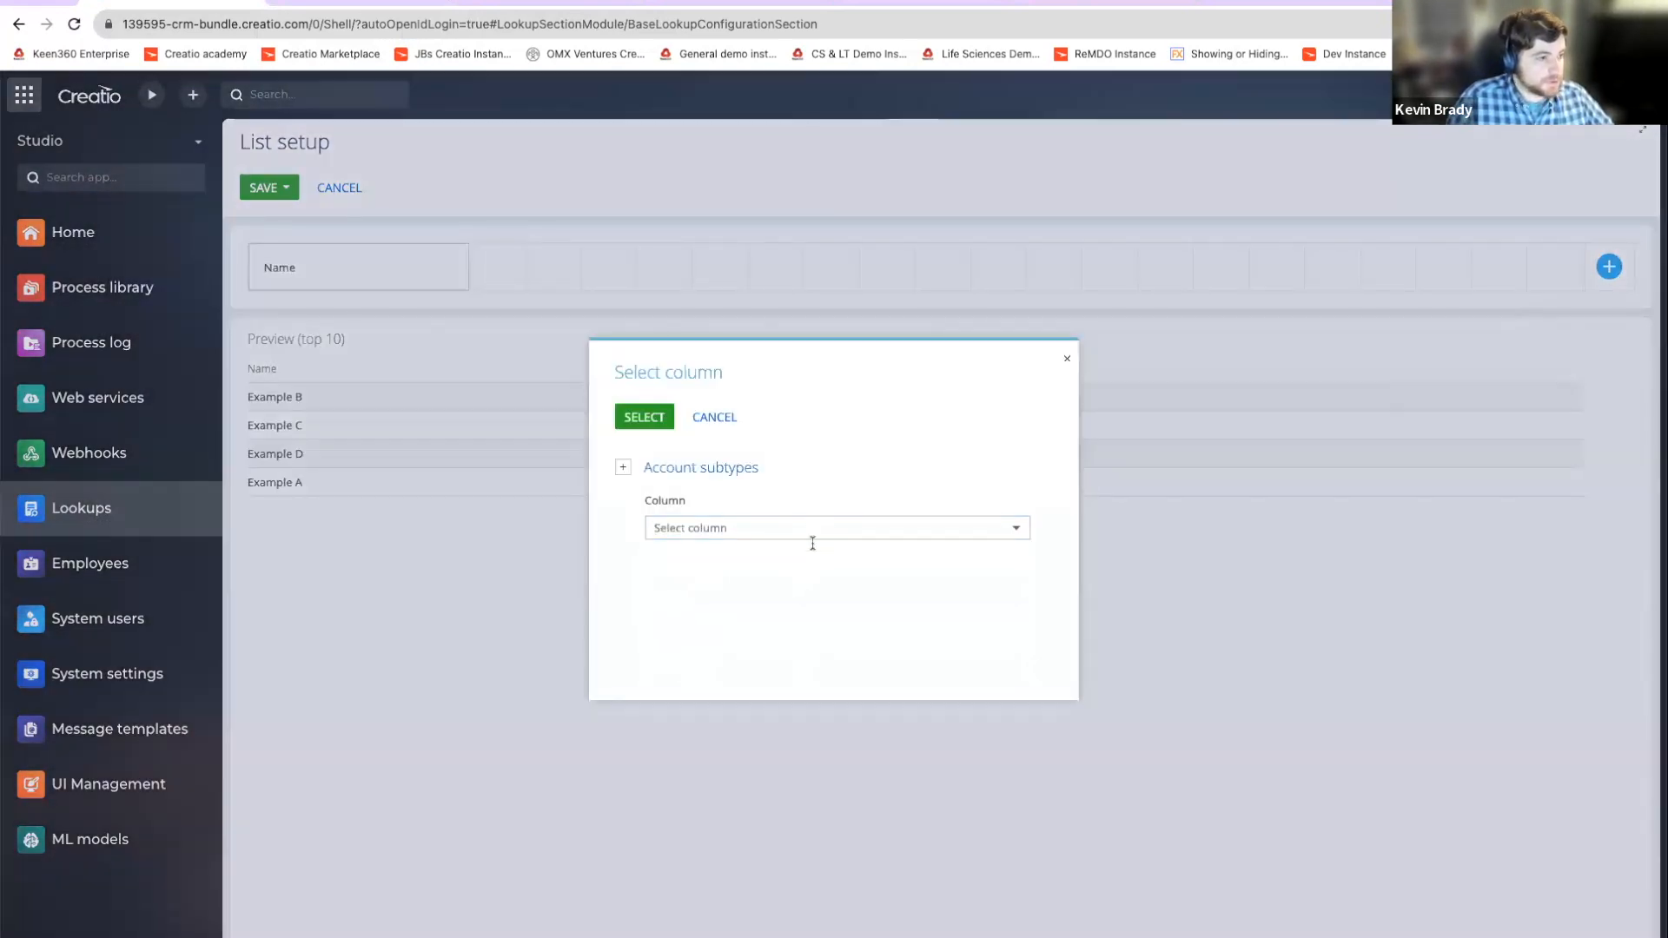
pyautogui.click(813, 532)
pyautogui.click(750, 847)
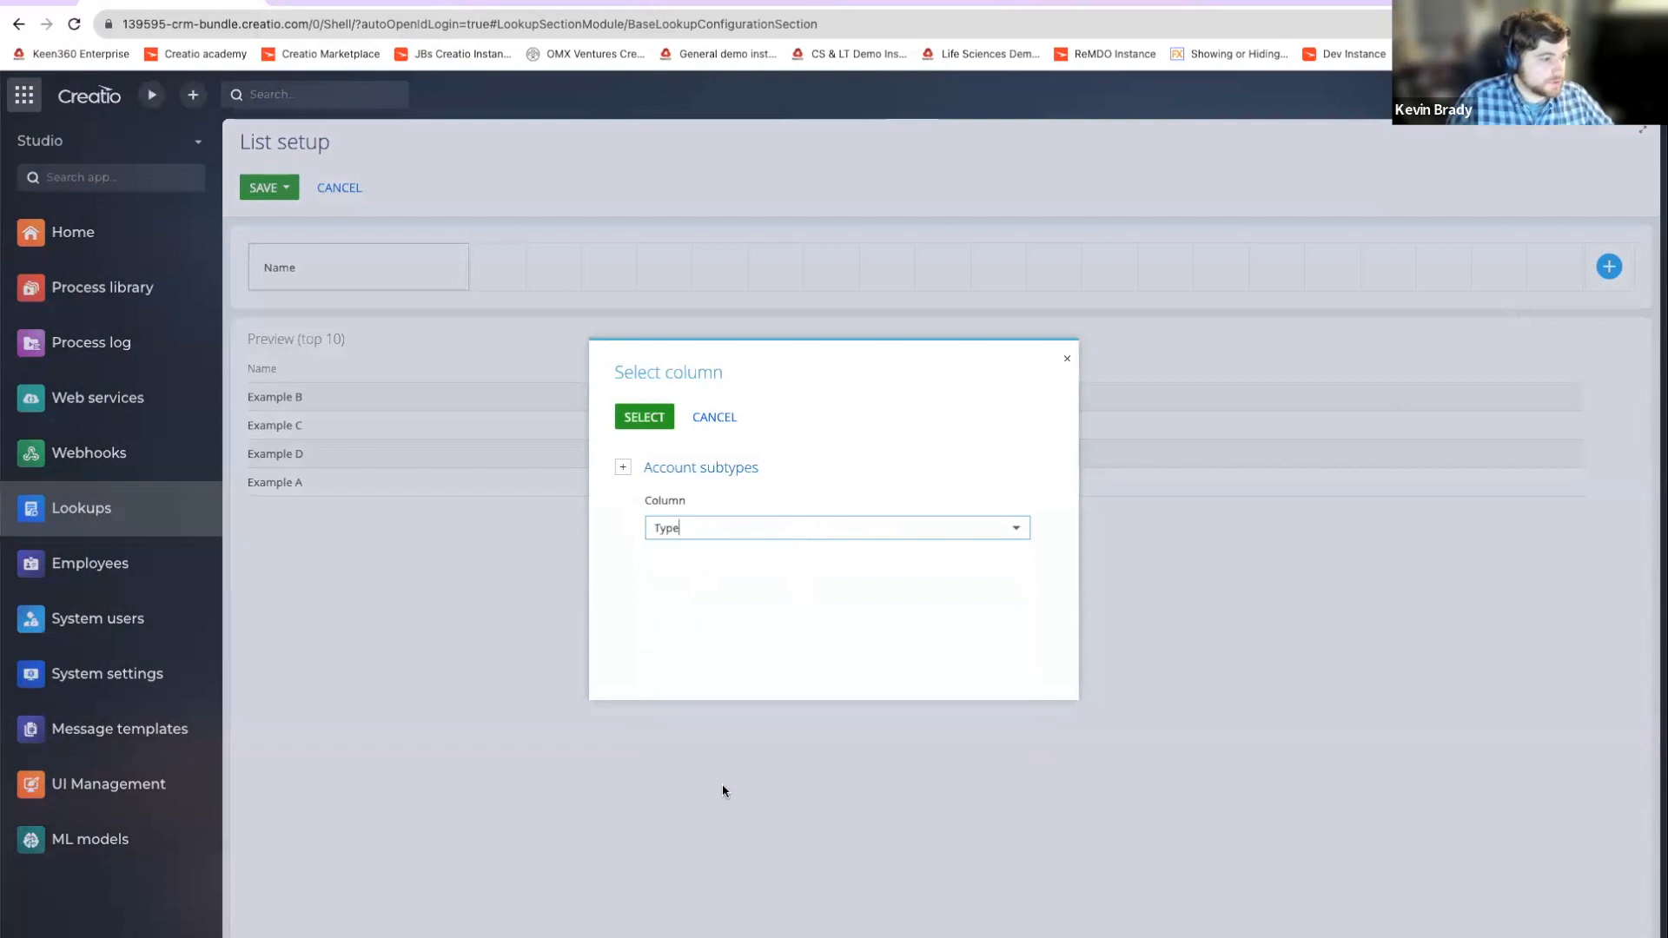
pyautogui.click(644, 417)
# Step: Add the Color column after Type in the list setup and insert the Active flag column between them
pyautogui.click(683, 267)
pyautogui.click(782, 528)
pyautogui.click(800, 595)
pyautogui.click(644, 417)
pyautogui.click(704, 301)
pyautogui.click(799, 527)
pyautogui.click(776, 563)
pyautogui.click(644, 417)
# Step: Retitle the Active flag list column as "Active?" and narrow it in the list layout
pyautogui.moveTo(1100, 285)
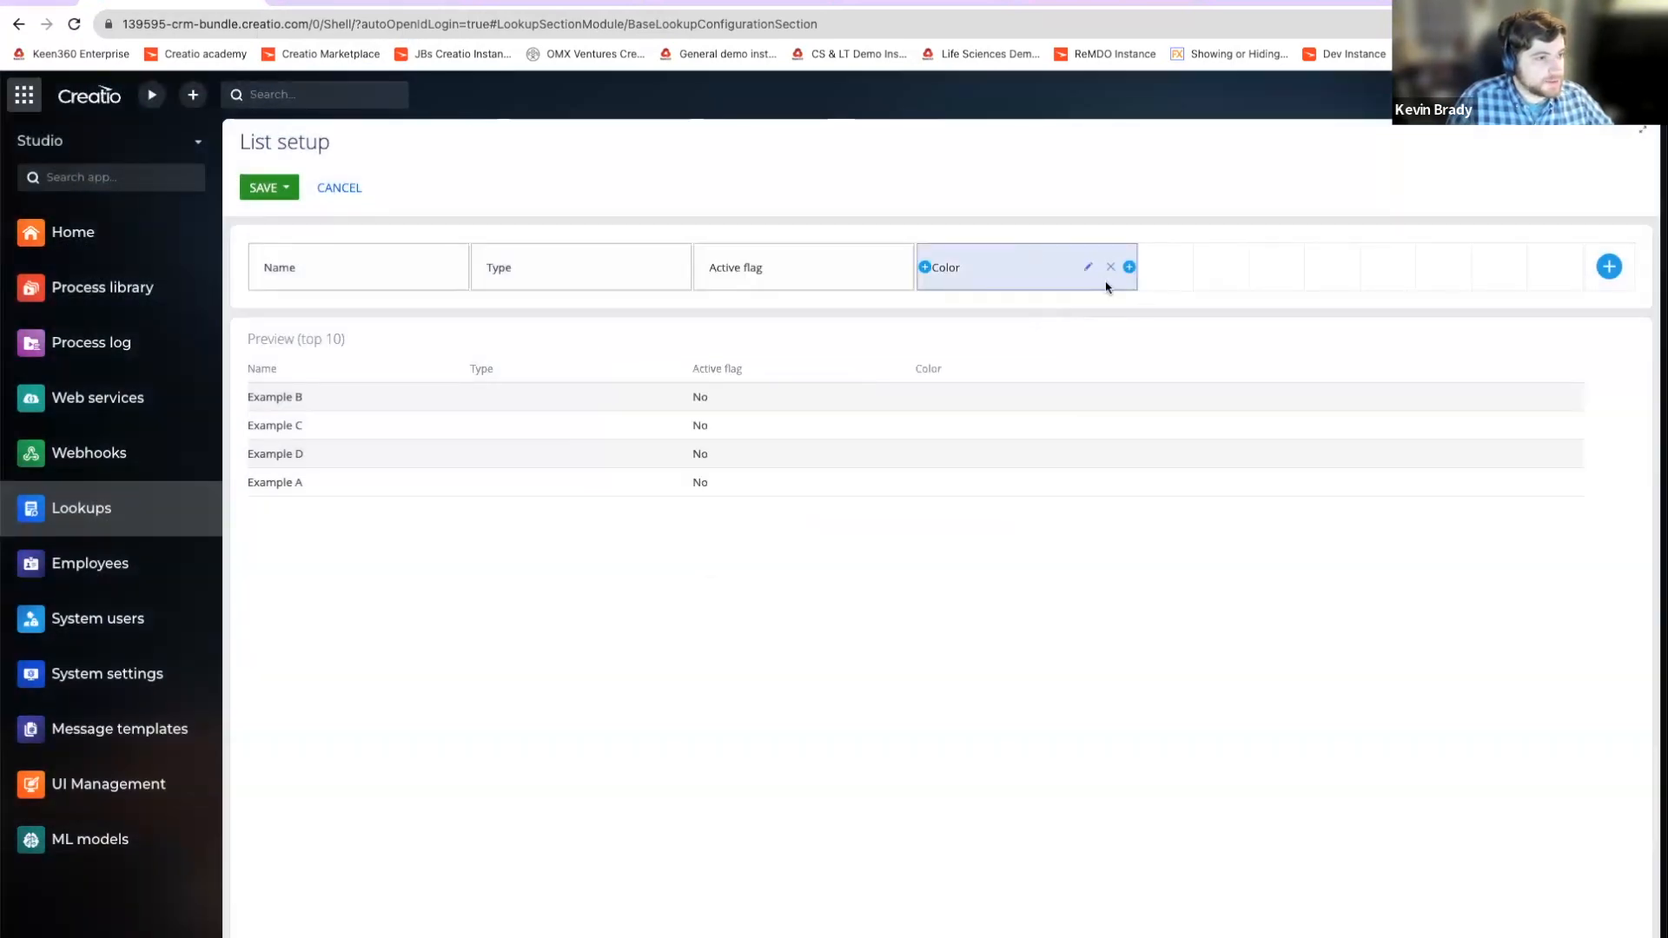
pyautogui.click(860, 268)
pyautogui.click(354, 324)
pyautogui.click(345, 323)
pyautogui.moveTo(321, 316); pyautogui.dragTo(279, 318)
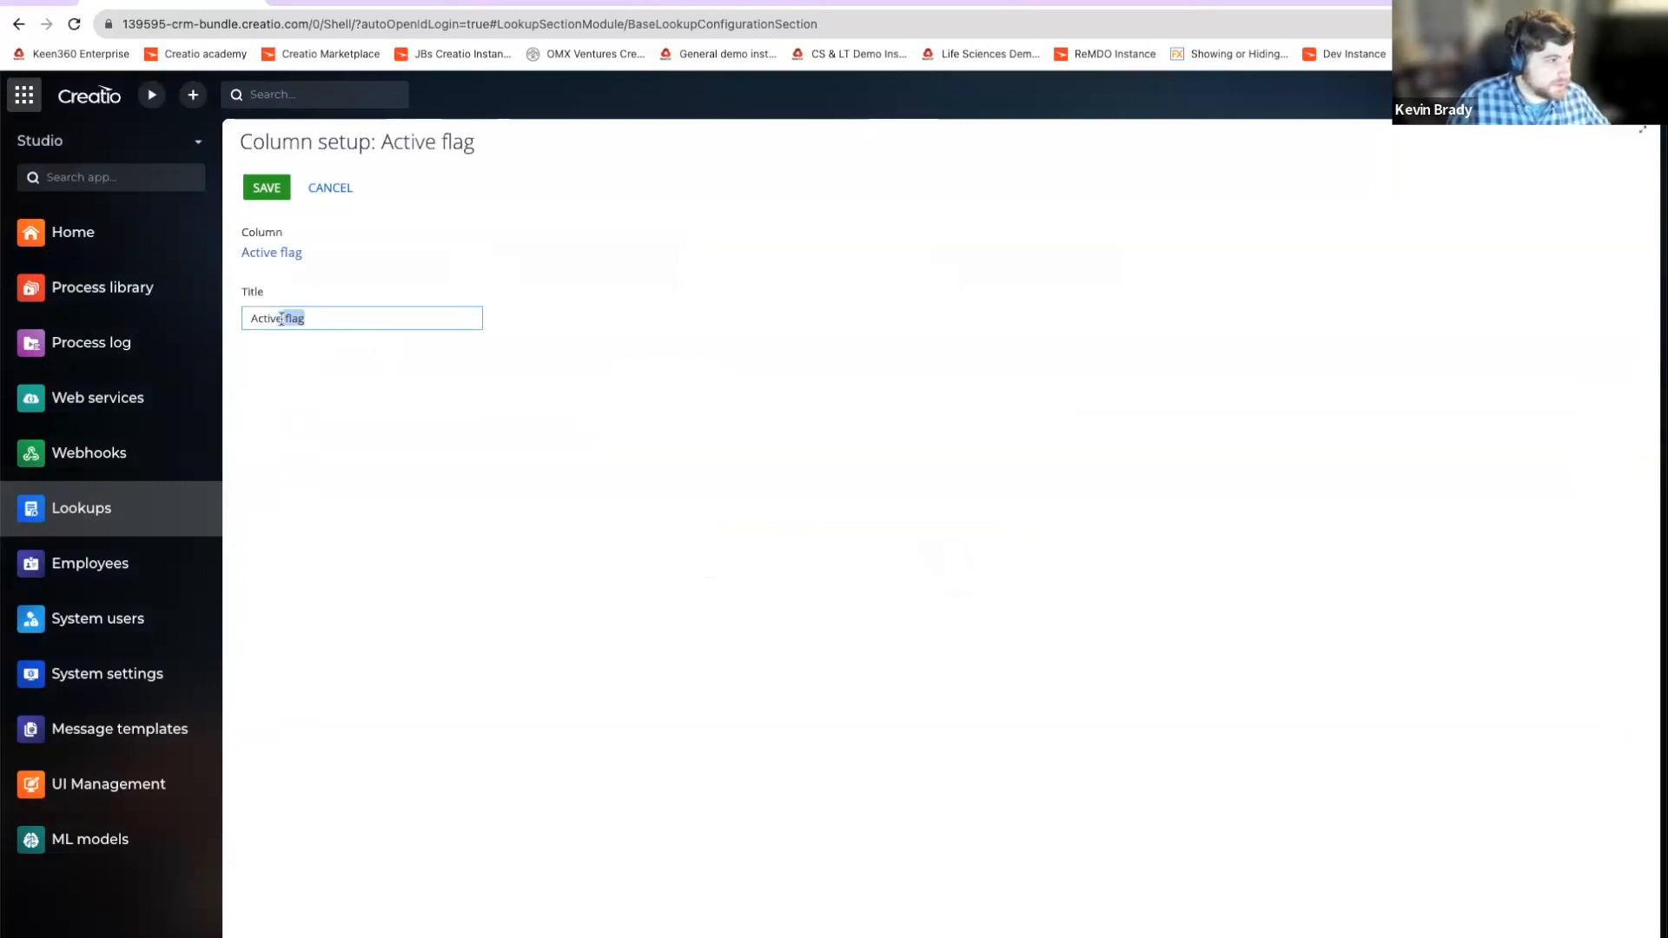
pyautogui.write('?')
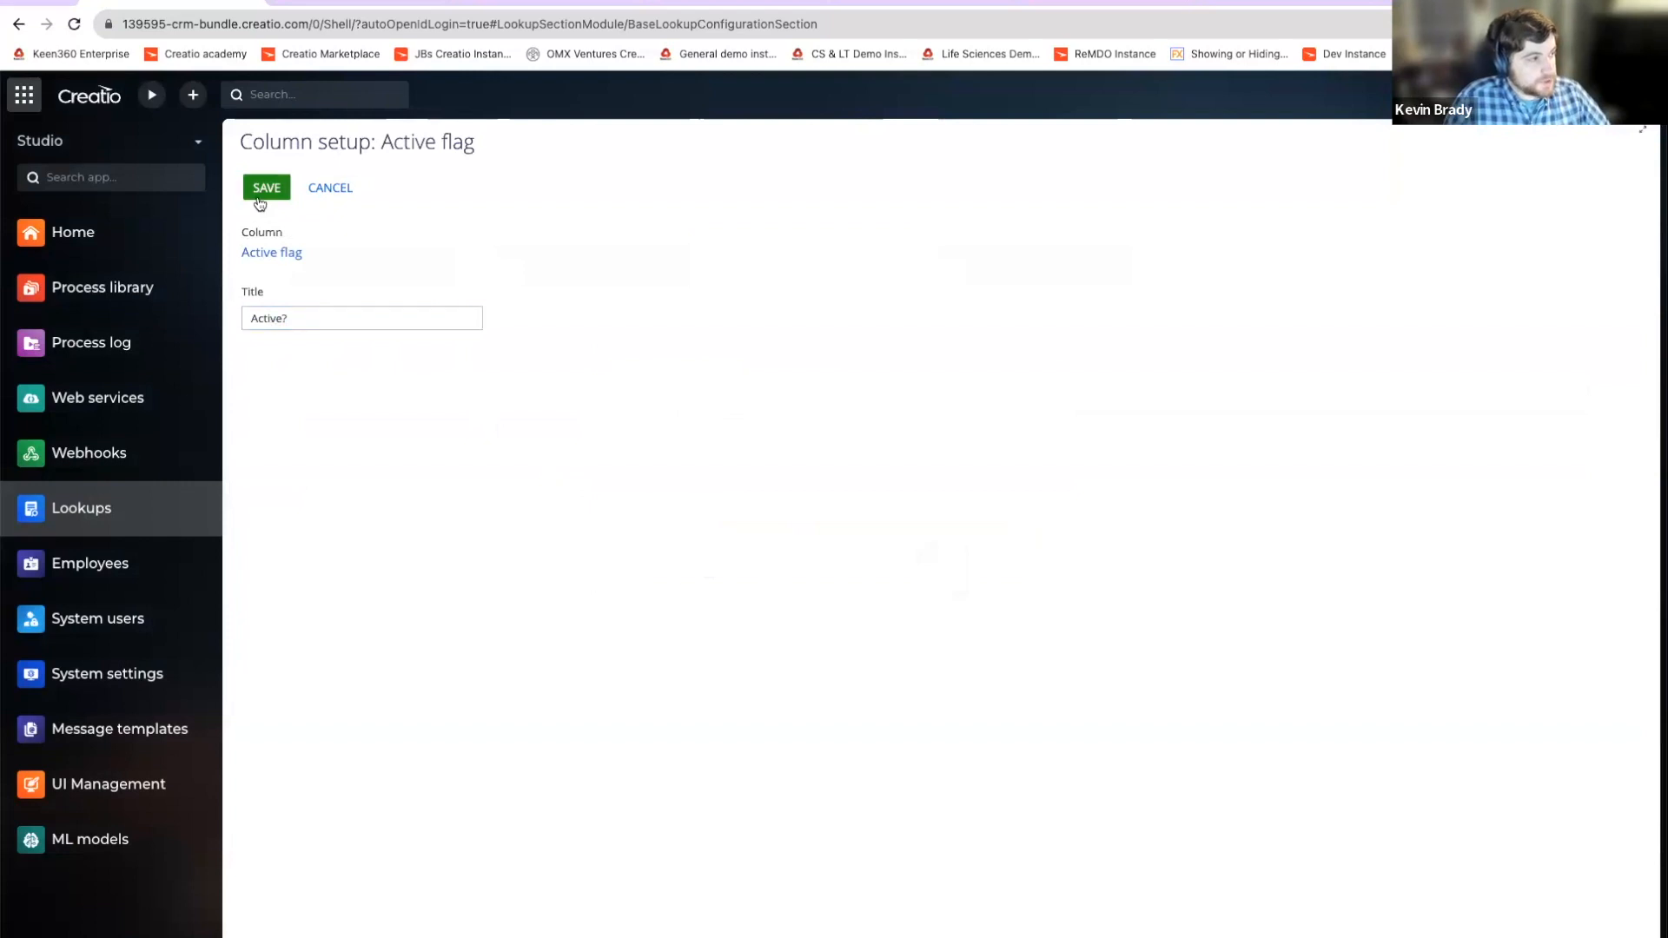
pyautogui.click(267, 188)
pyautogui.moveTo(912, 279); pyautogui.dragTo(860, 280)
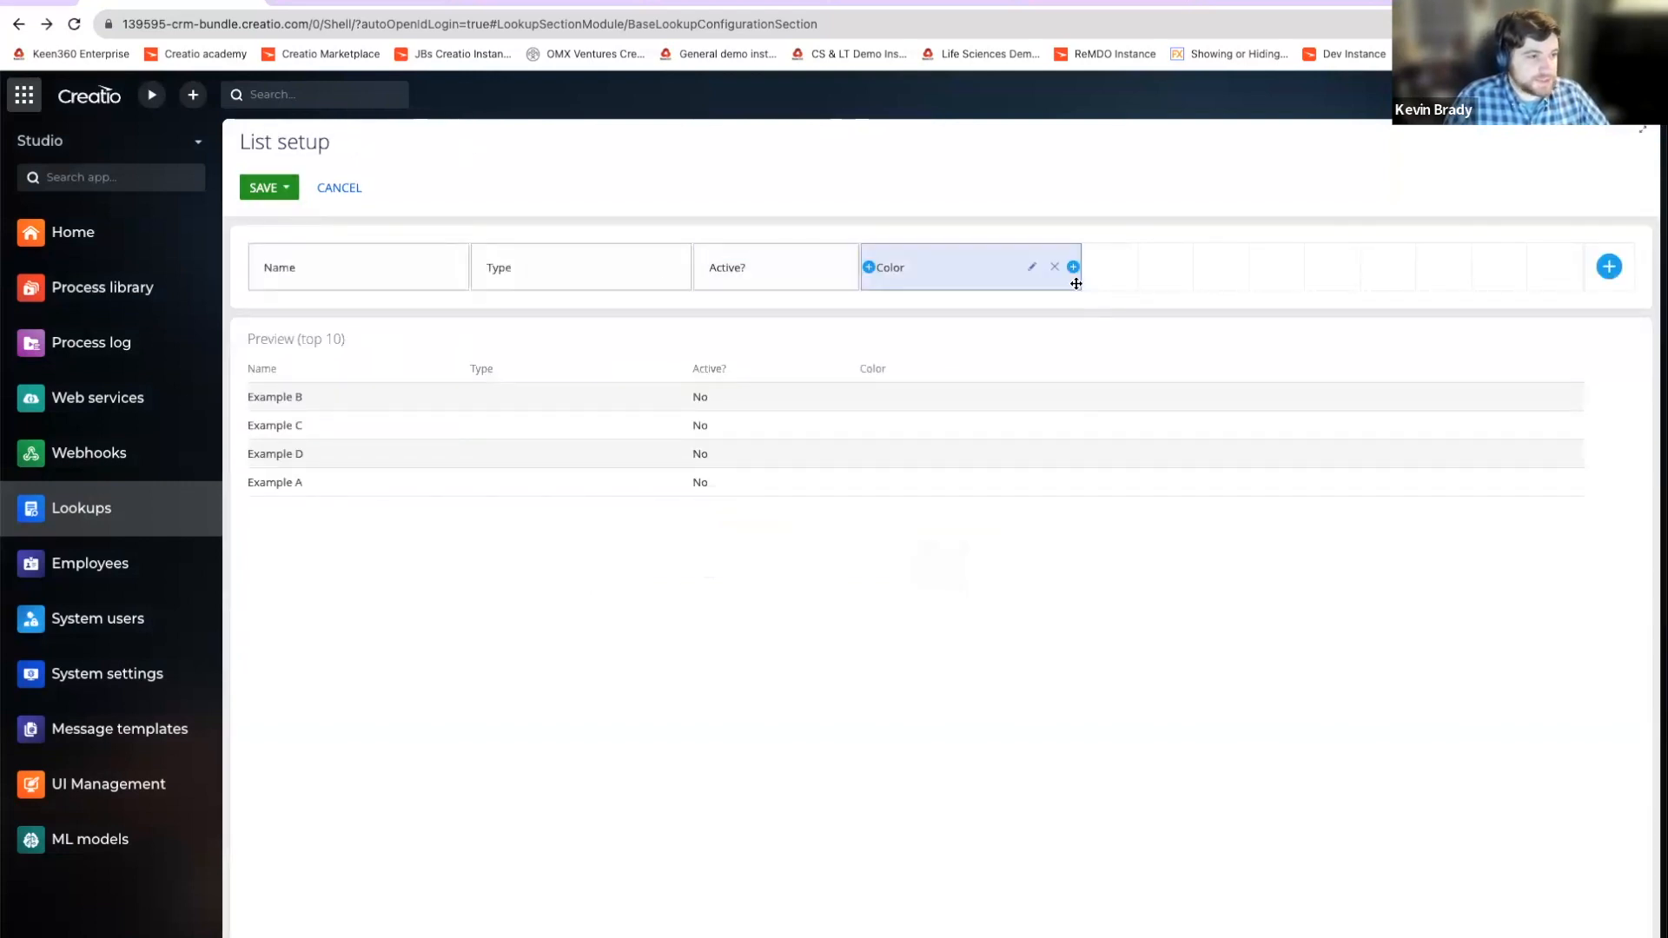
# Step: Add the Description column after Color, widen it across the remaining space and save the list setup
pyautogui.click(1074, 267)
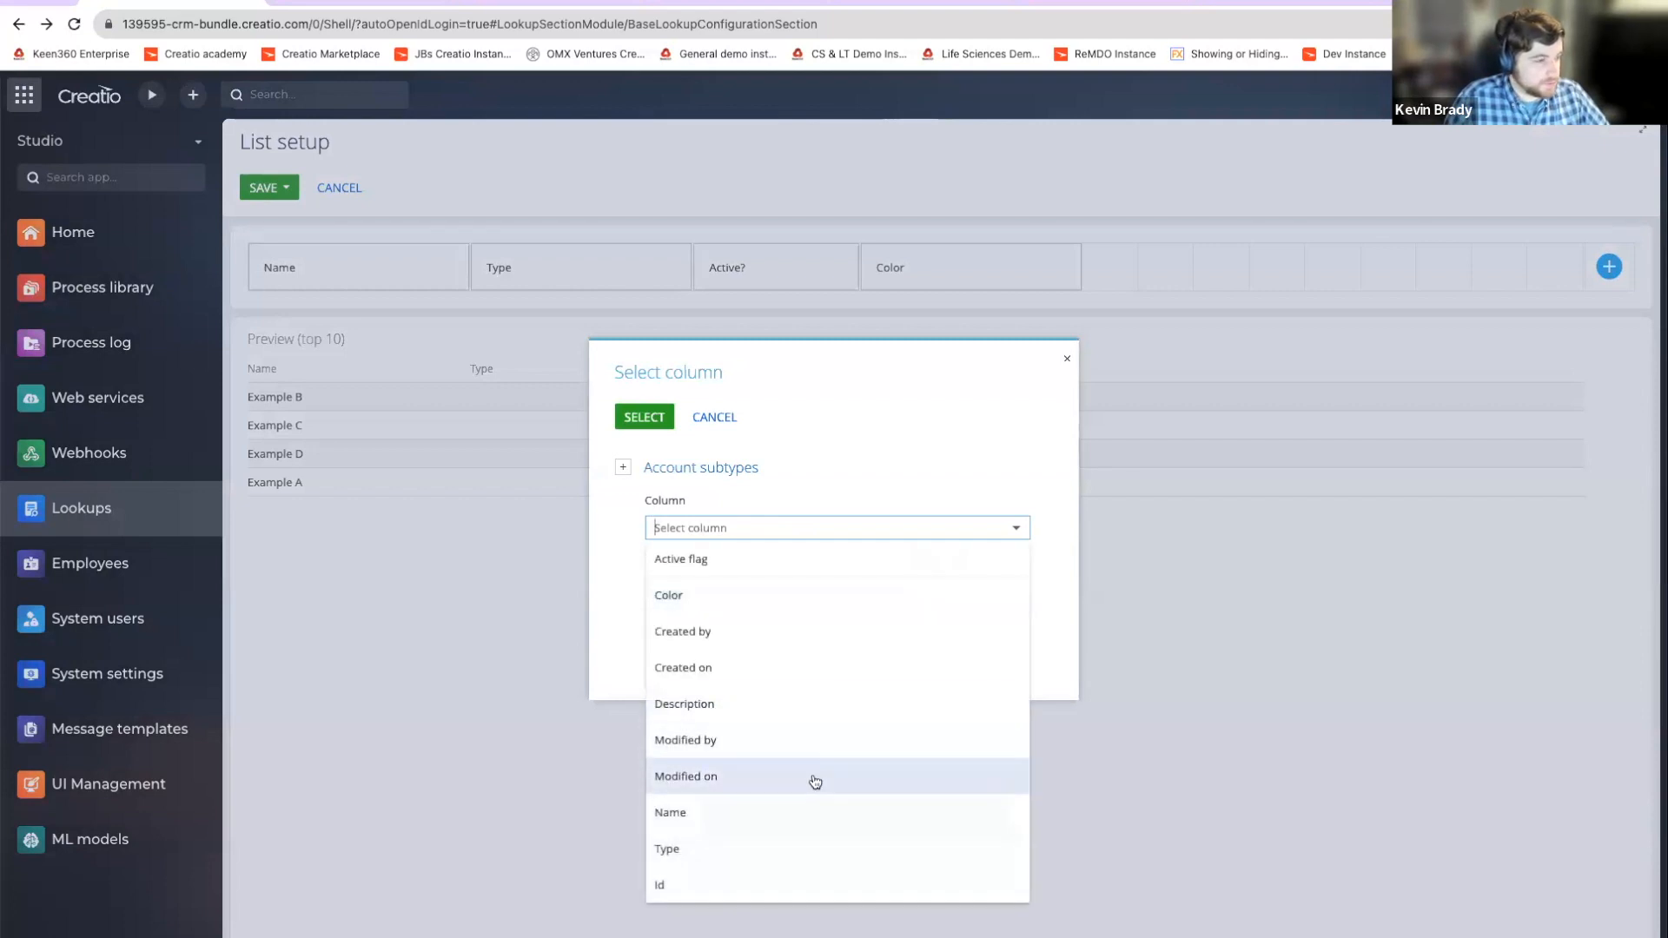
pyautogui.click(781, 719)
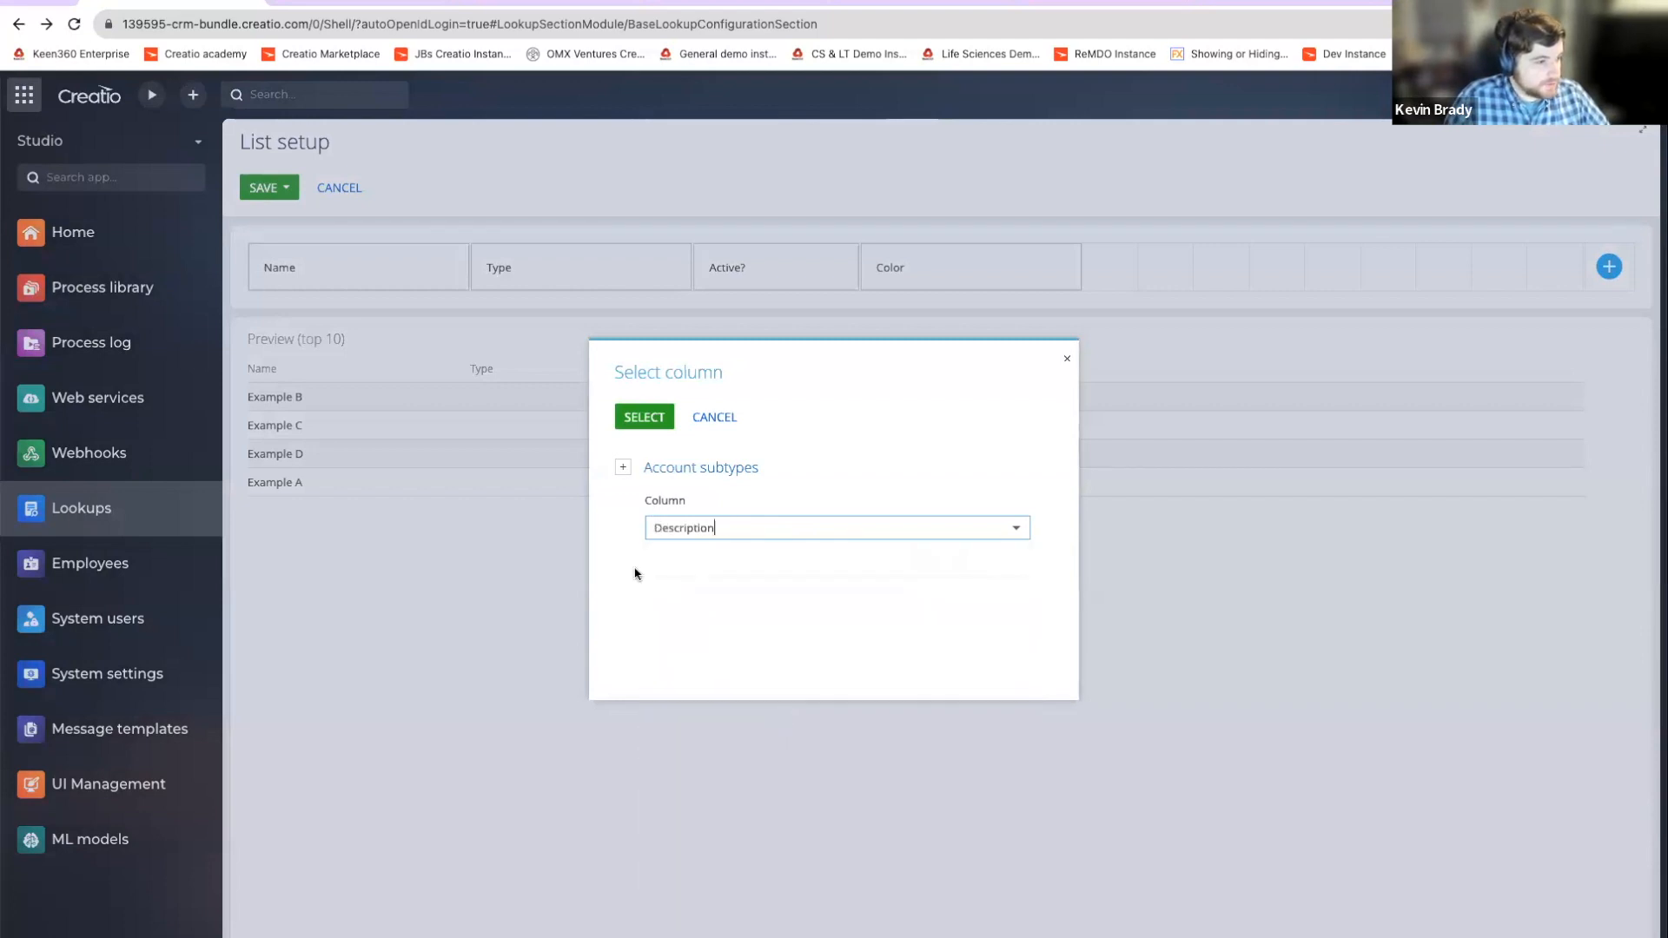
pyautogui.click(643, 417)
pyautogui.moveTo(1298, 286); pyautogui.dragTo(1582, 280)
pyautogui.click(287, 189)
pyautogui.click(280, 219)
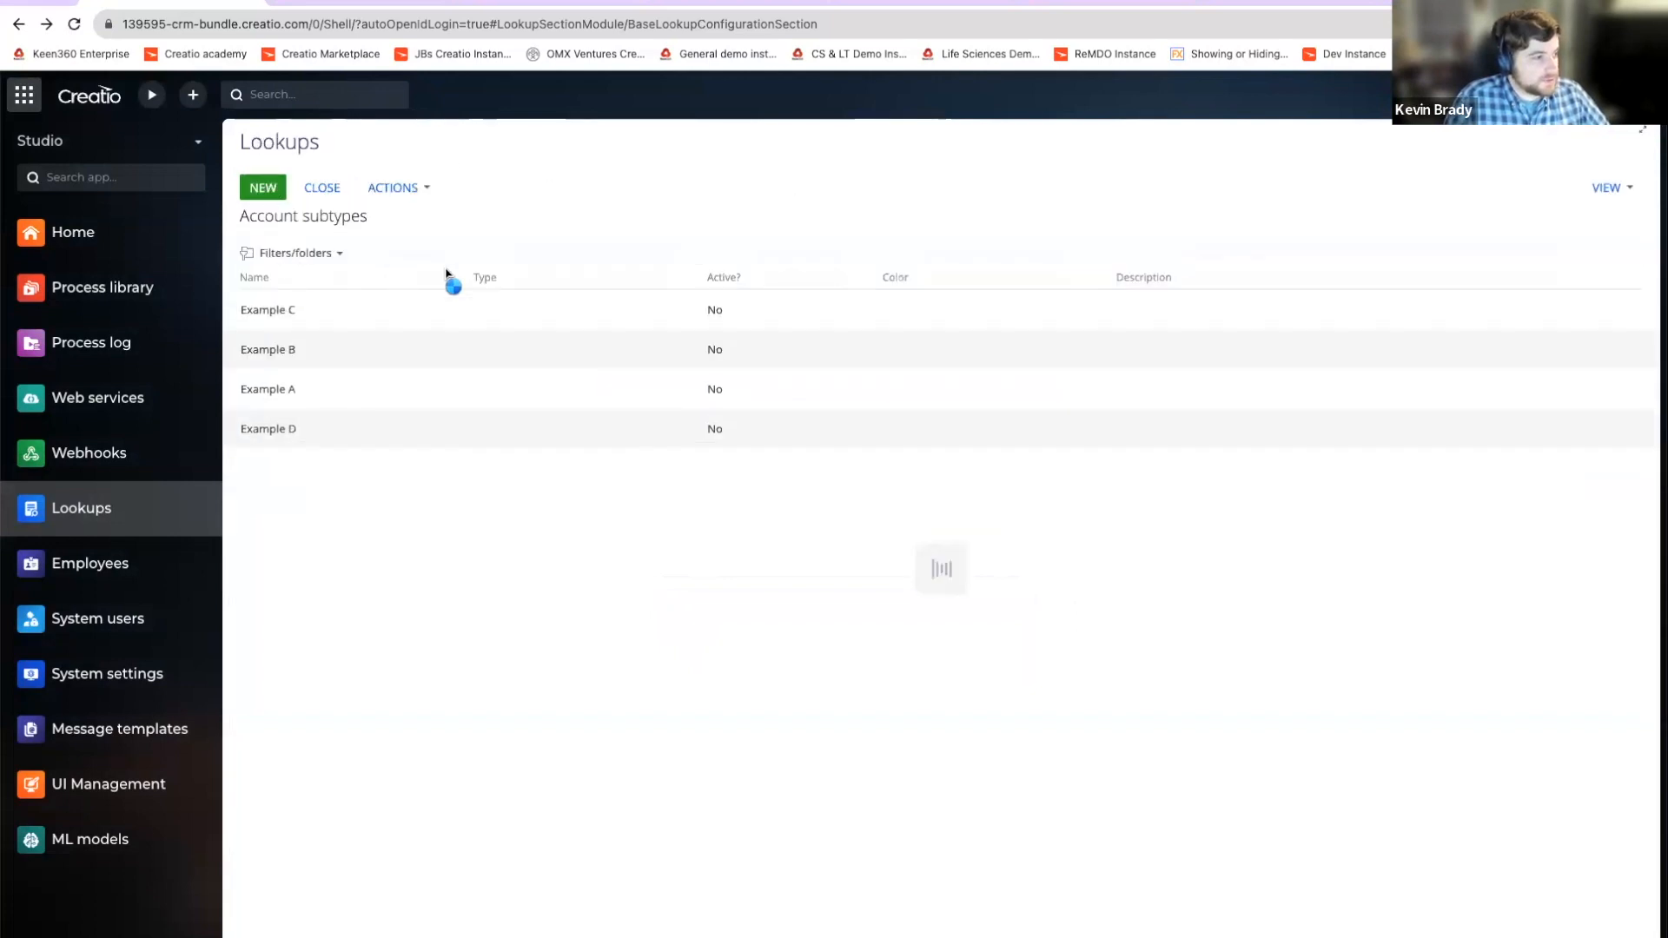
# Step: Set the Type of Example C to Competitor and the Type of Example B to Supplier
pyautogui.click(530, 318)
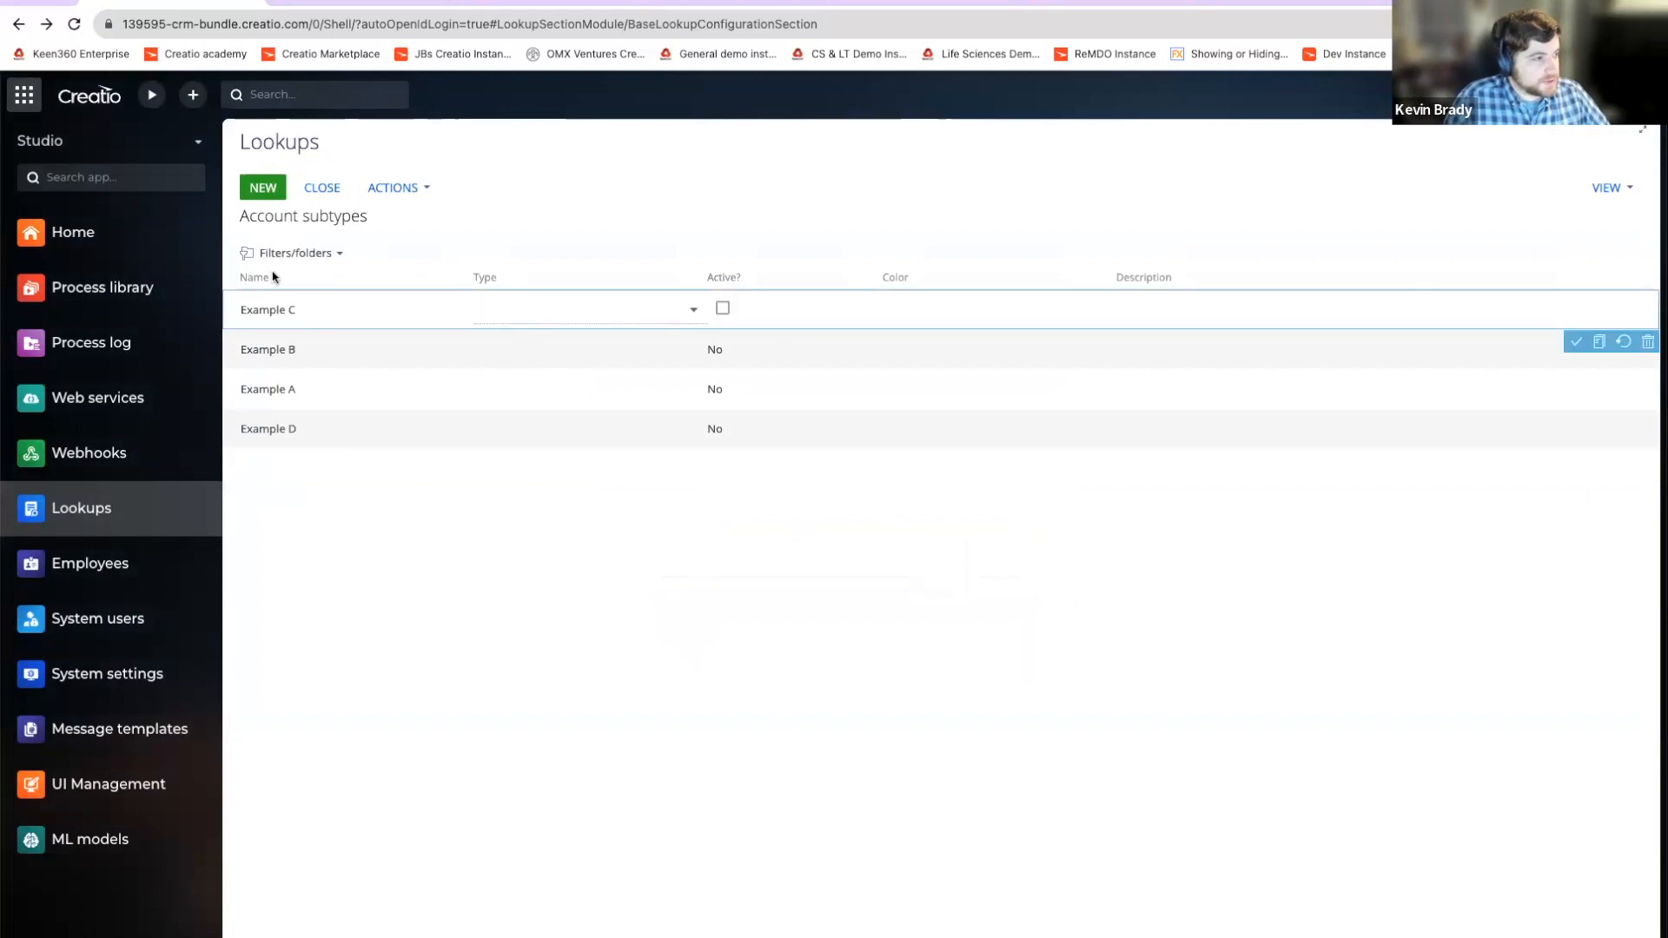
pyautogui.click(571, 306)
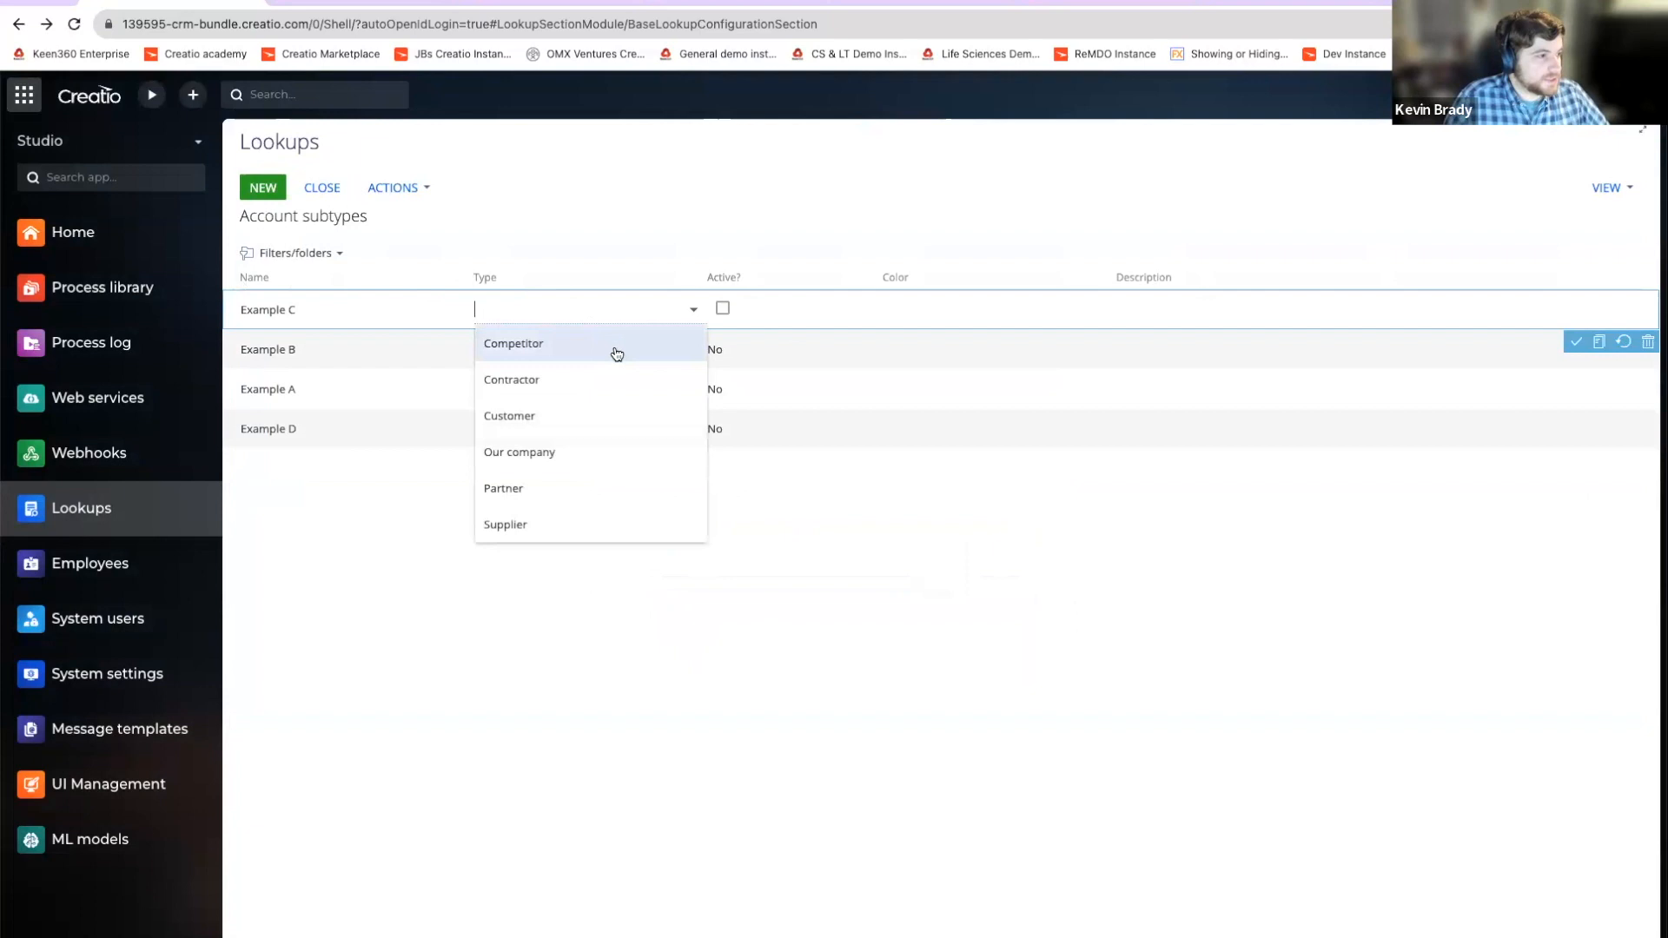
pyautogui.click(603, 348)
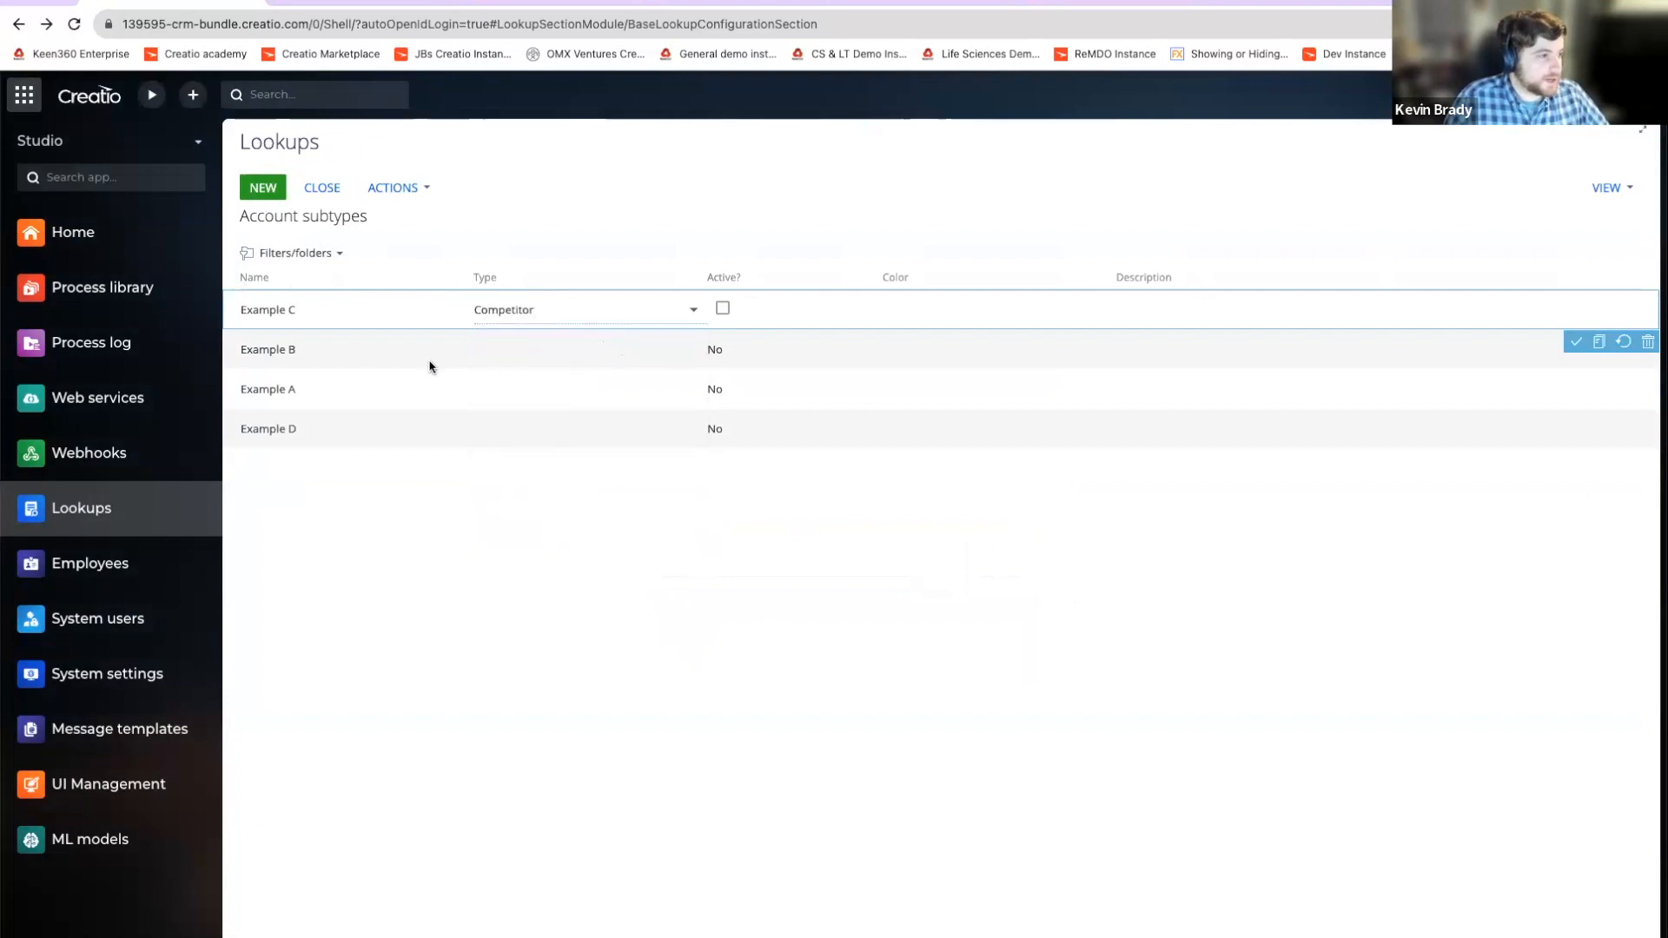
pyautogui.click(615, 348)
pyautogui.click(639, 345)
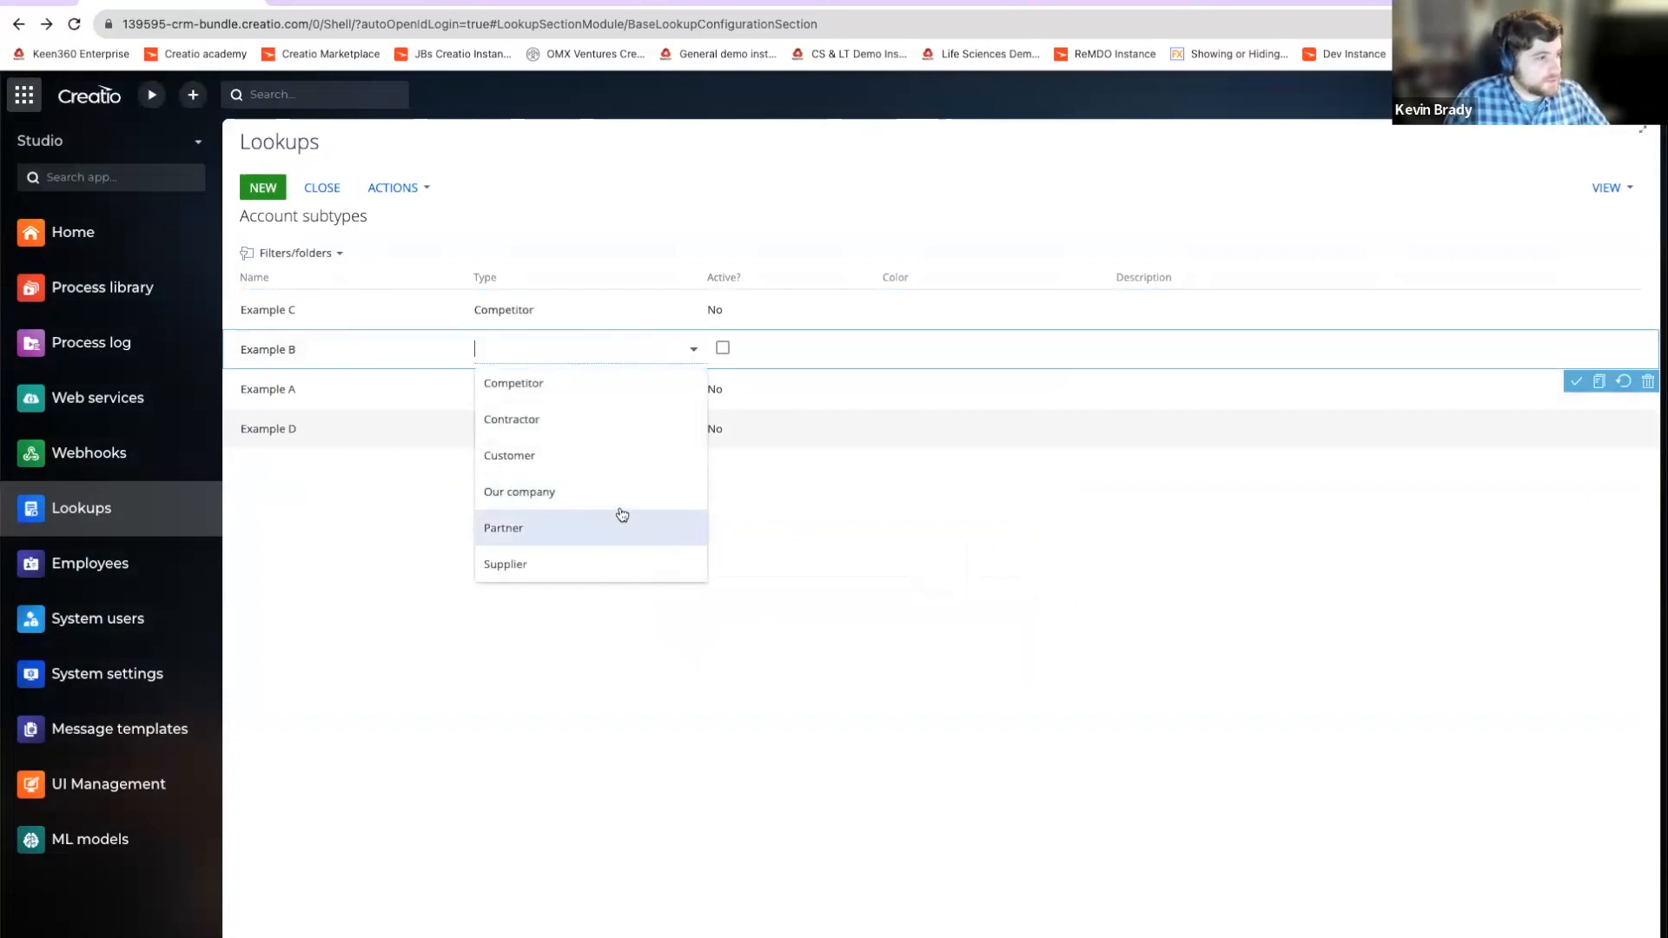
pyautogui.click(644, 563)
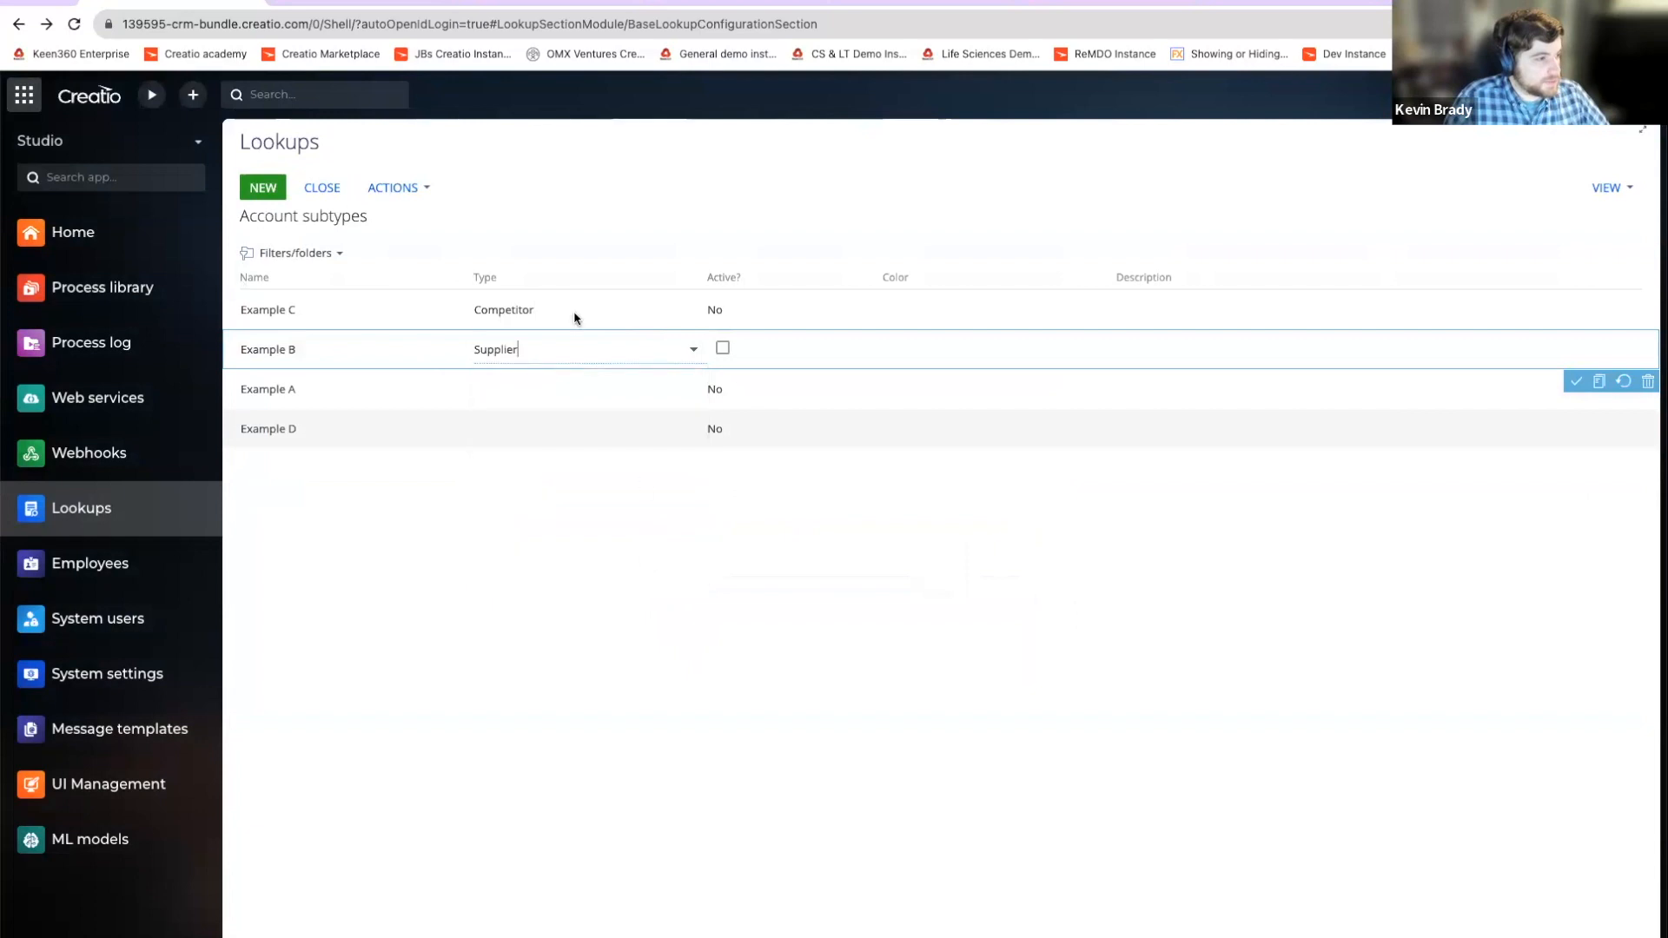
# Step: Set the Type of Example A to Supplier and the Type of Example D to Partner
pyautogui.click(615, 389)
pyautogui.click(632, 391)
pyautogui.click(633, 603)
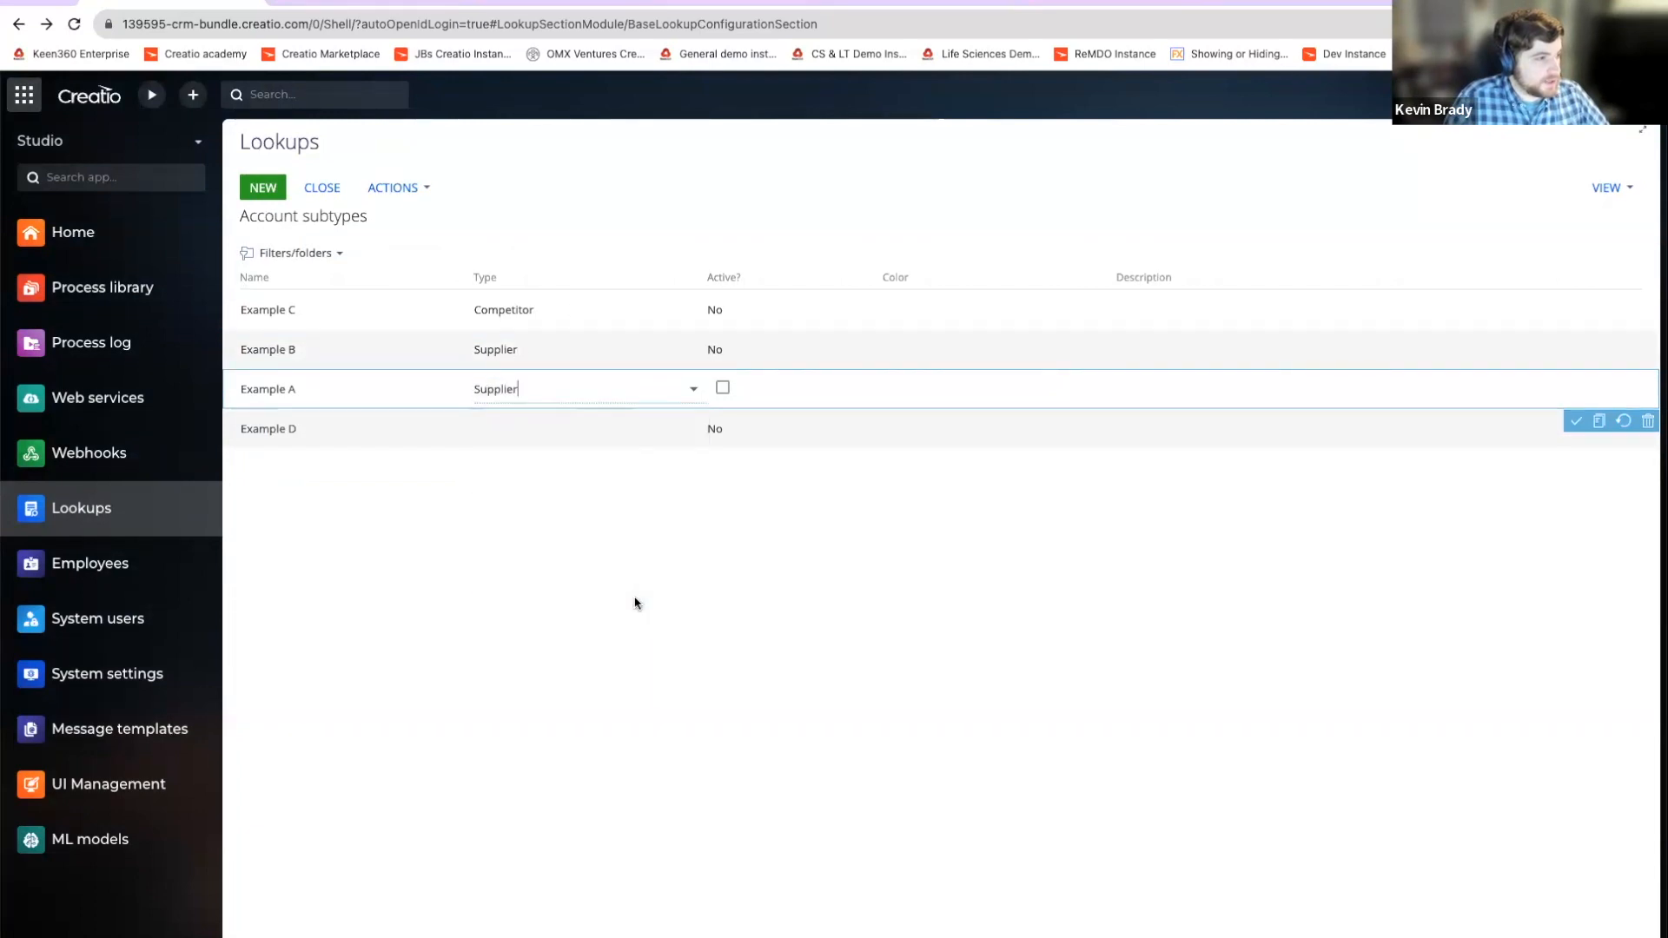
pyautogui.click(619, 427)
pyautogui.click(630, 420)
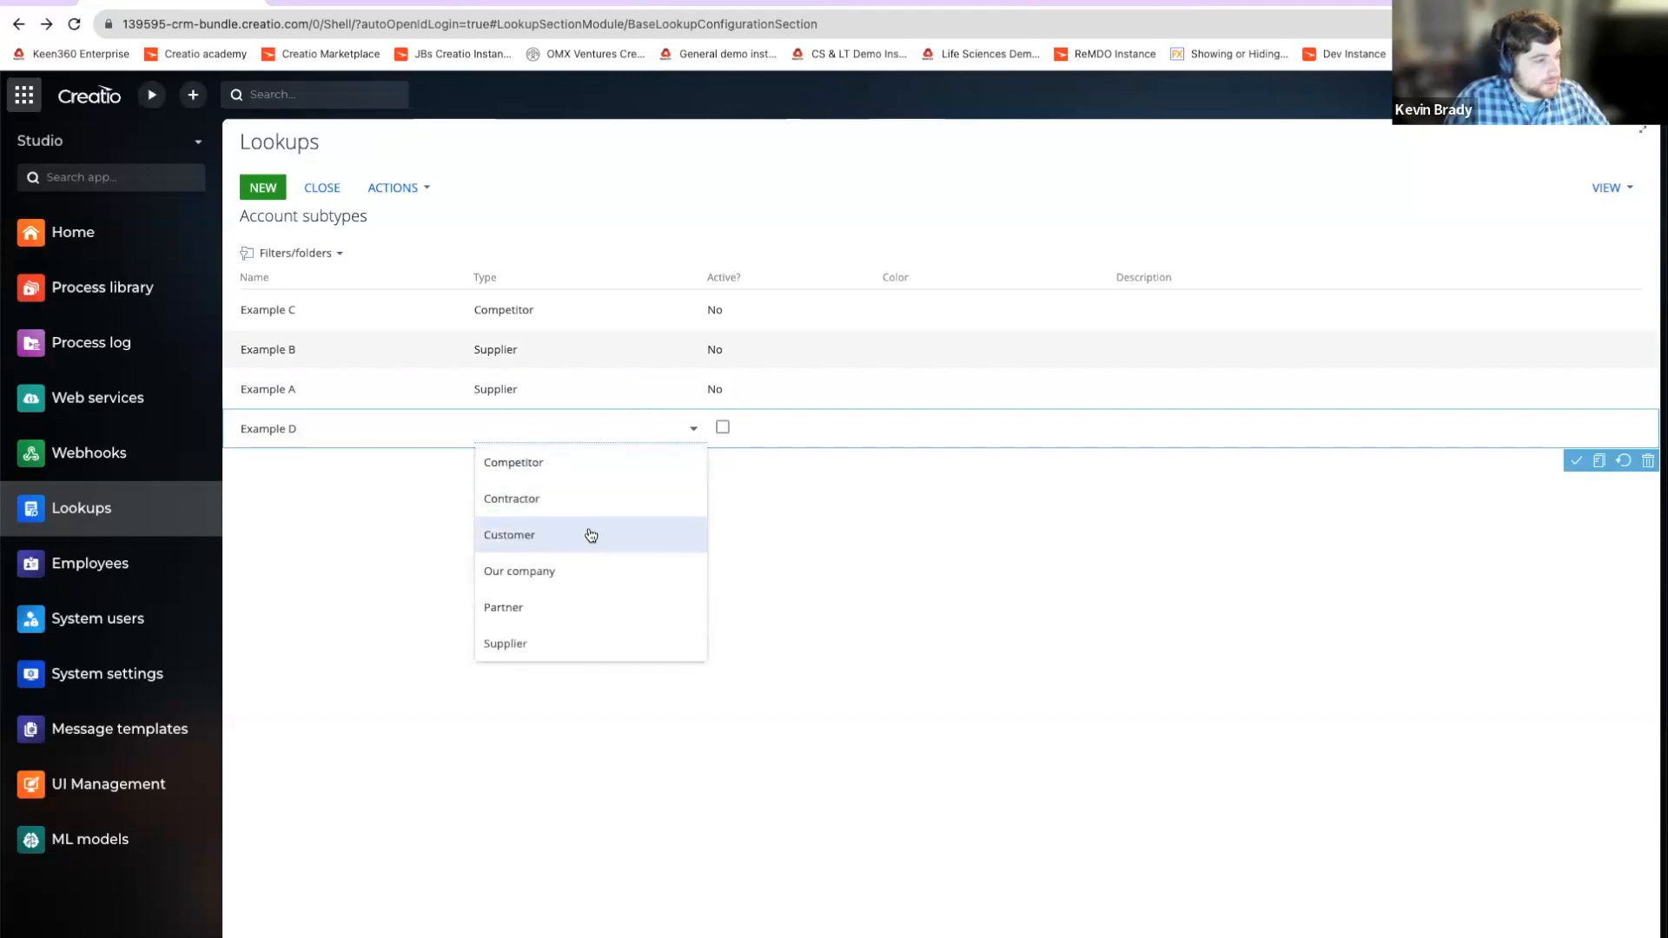
pyautogui.click(580, 606)
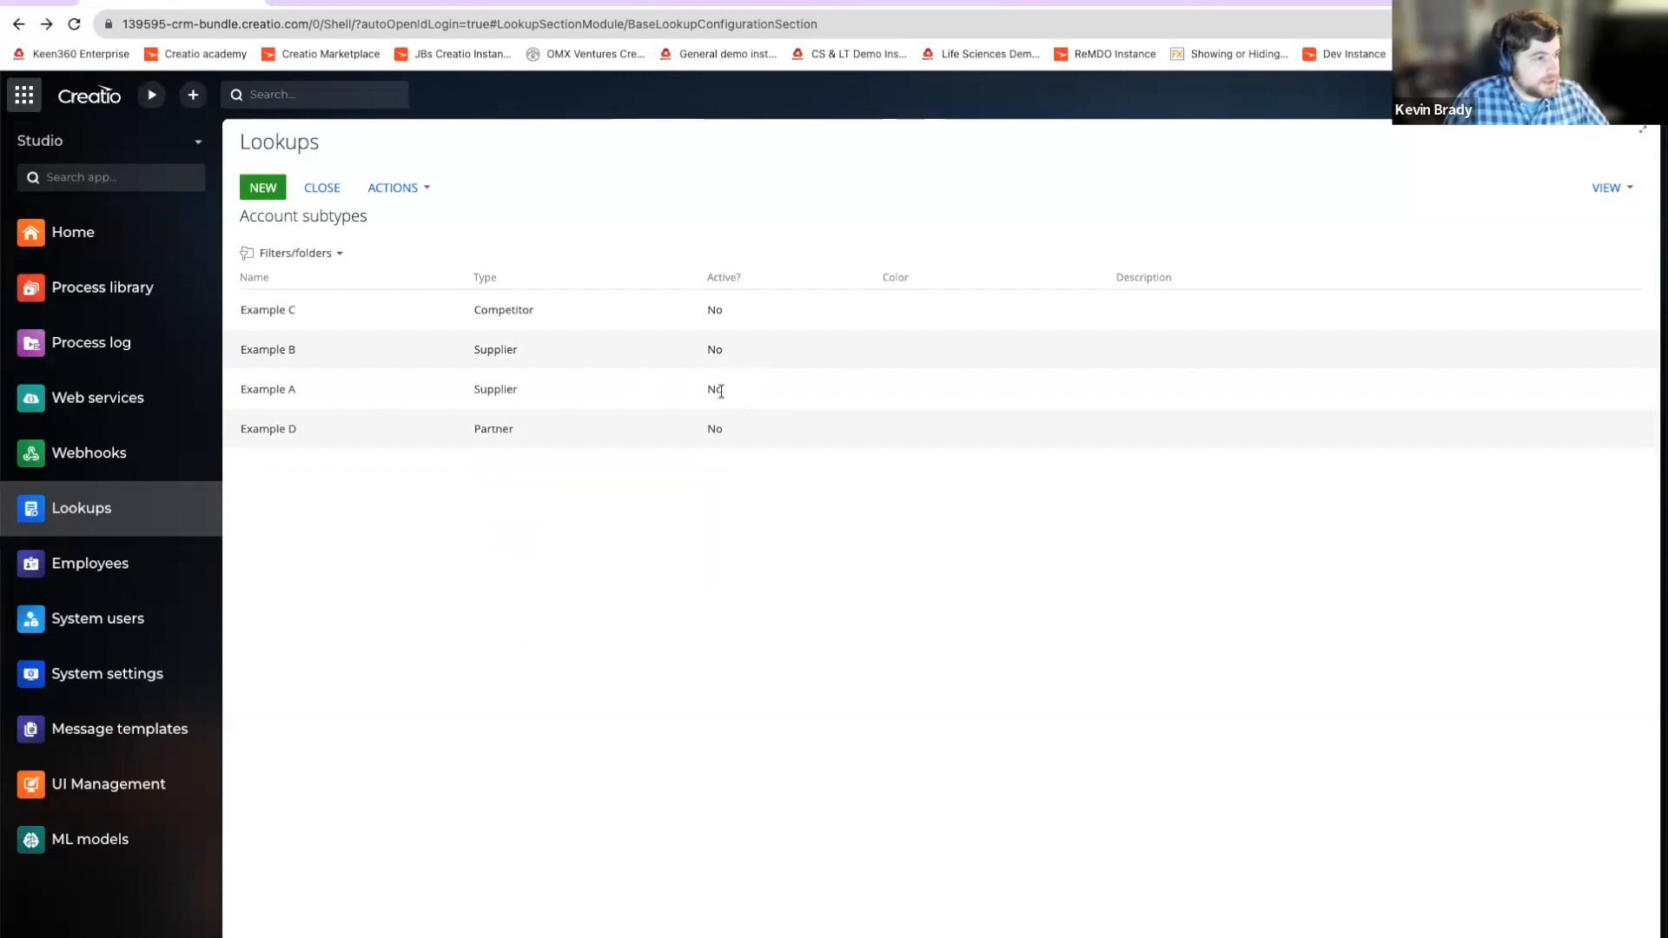
# Step: Mark the Example B, Example C, Example D and Example A subtypes as active
pyautogui.click(722, 346)
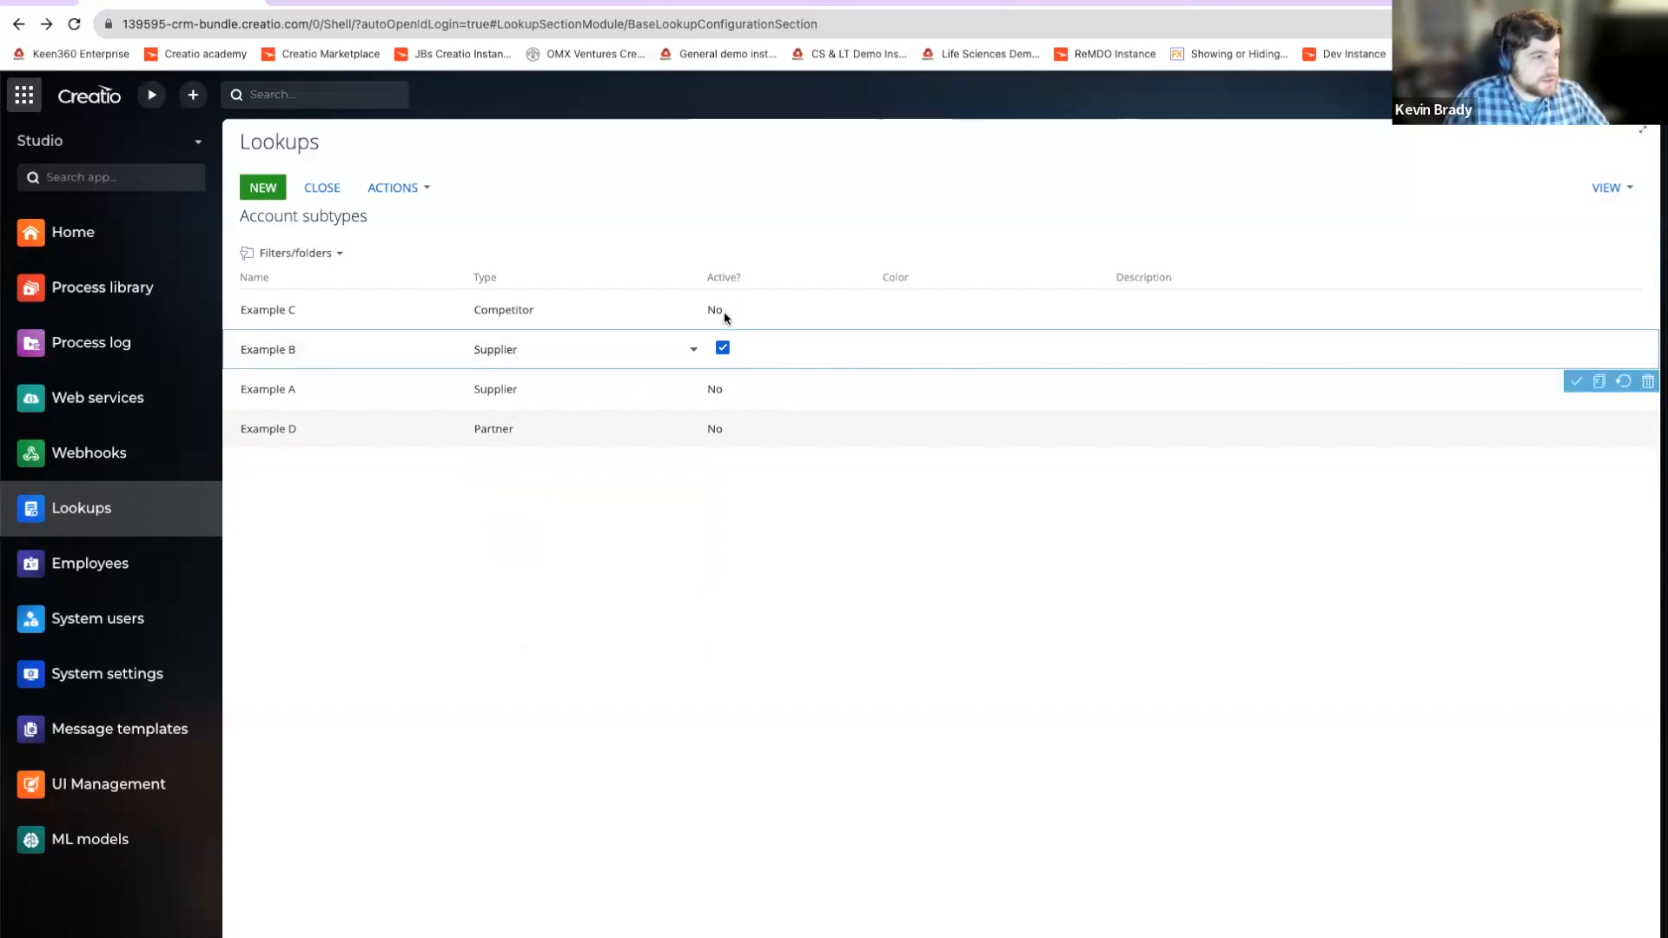
pyautogui.click(723, 310)
pyautogui.click(725, 430)
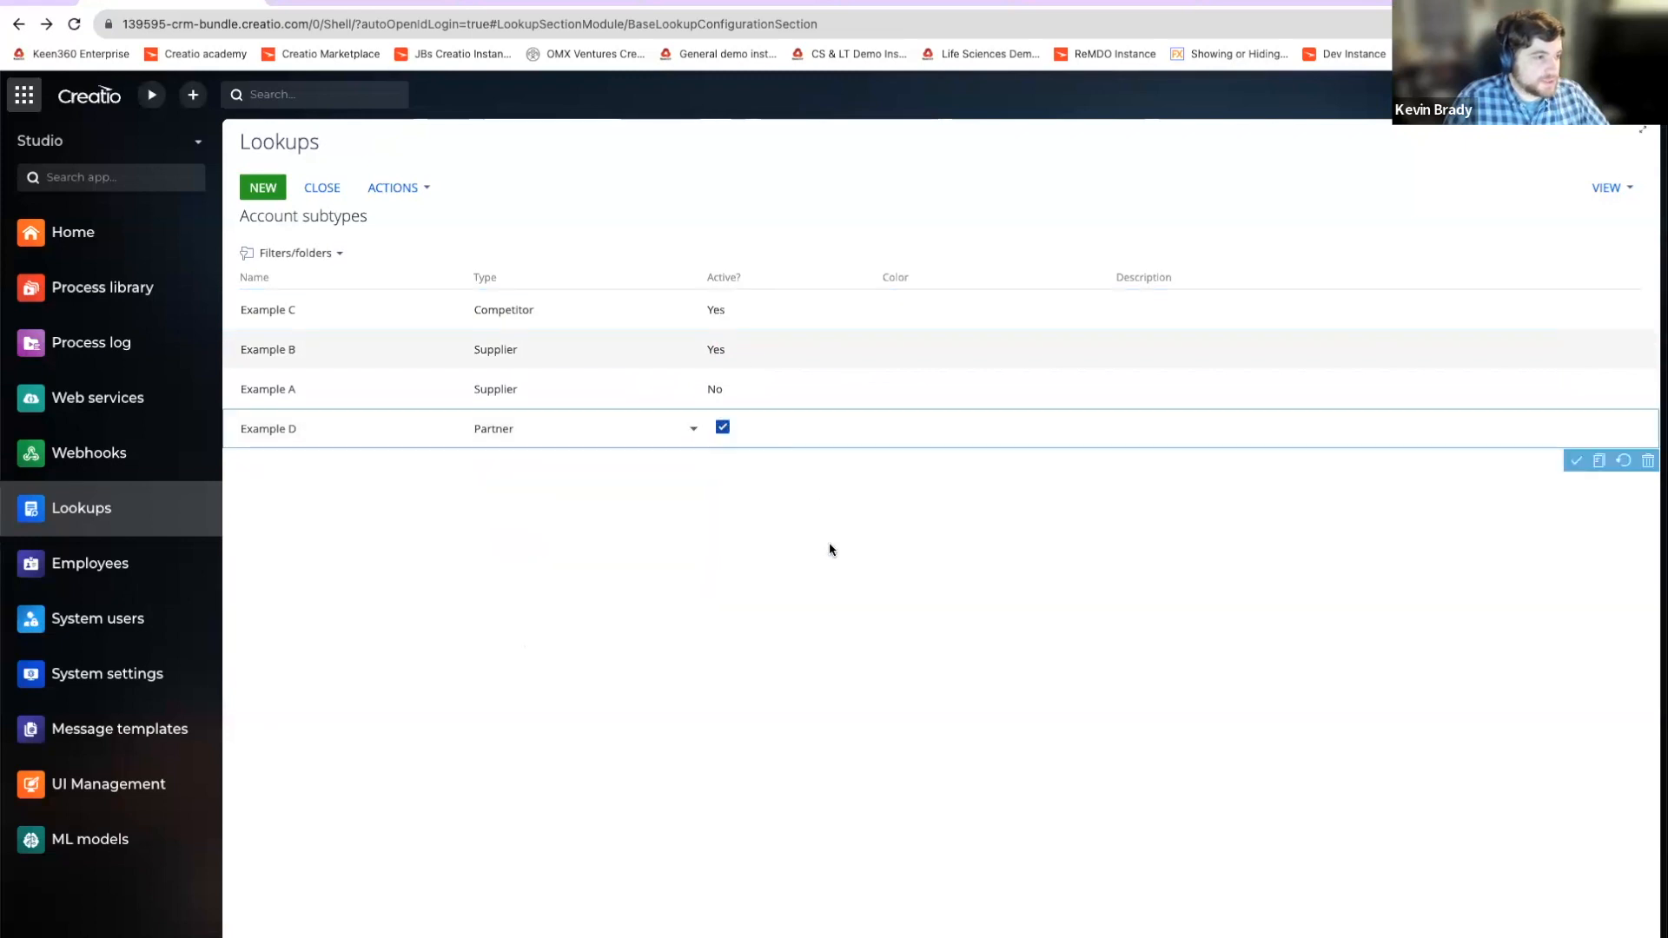
pyautogui.click(754, 383)
pyautogui.click(722, 387)
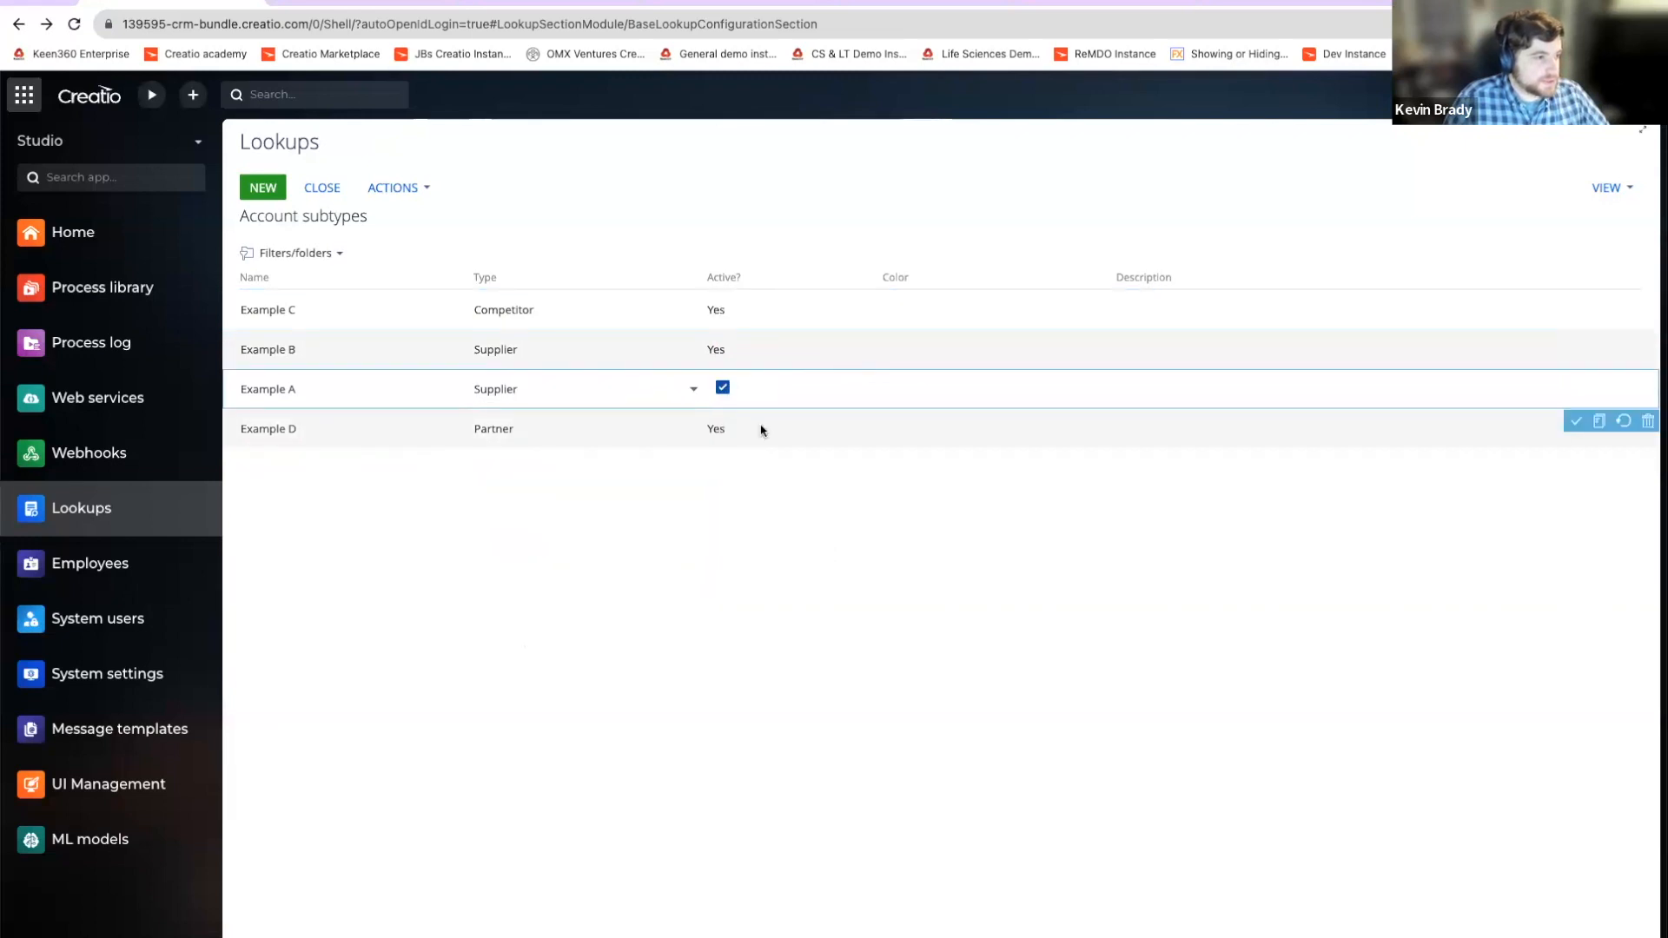
pyautogui.click(925, 528)
# Step: Set the Color of Example C to #b81800 and save the record
pyautogui.click(1026, 310)
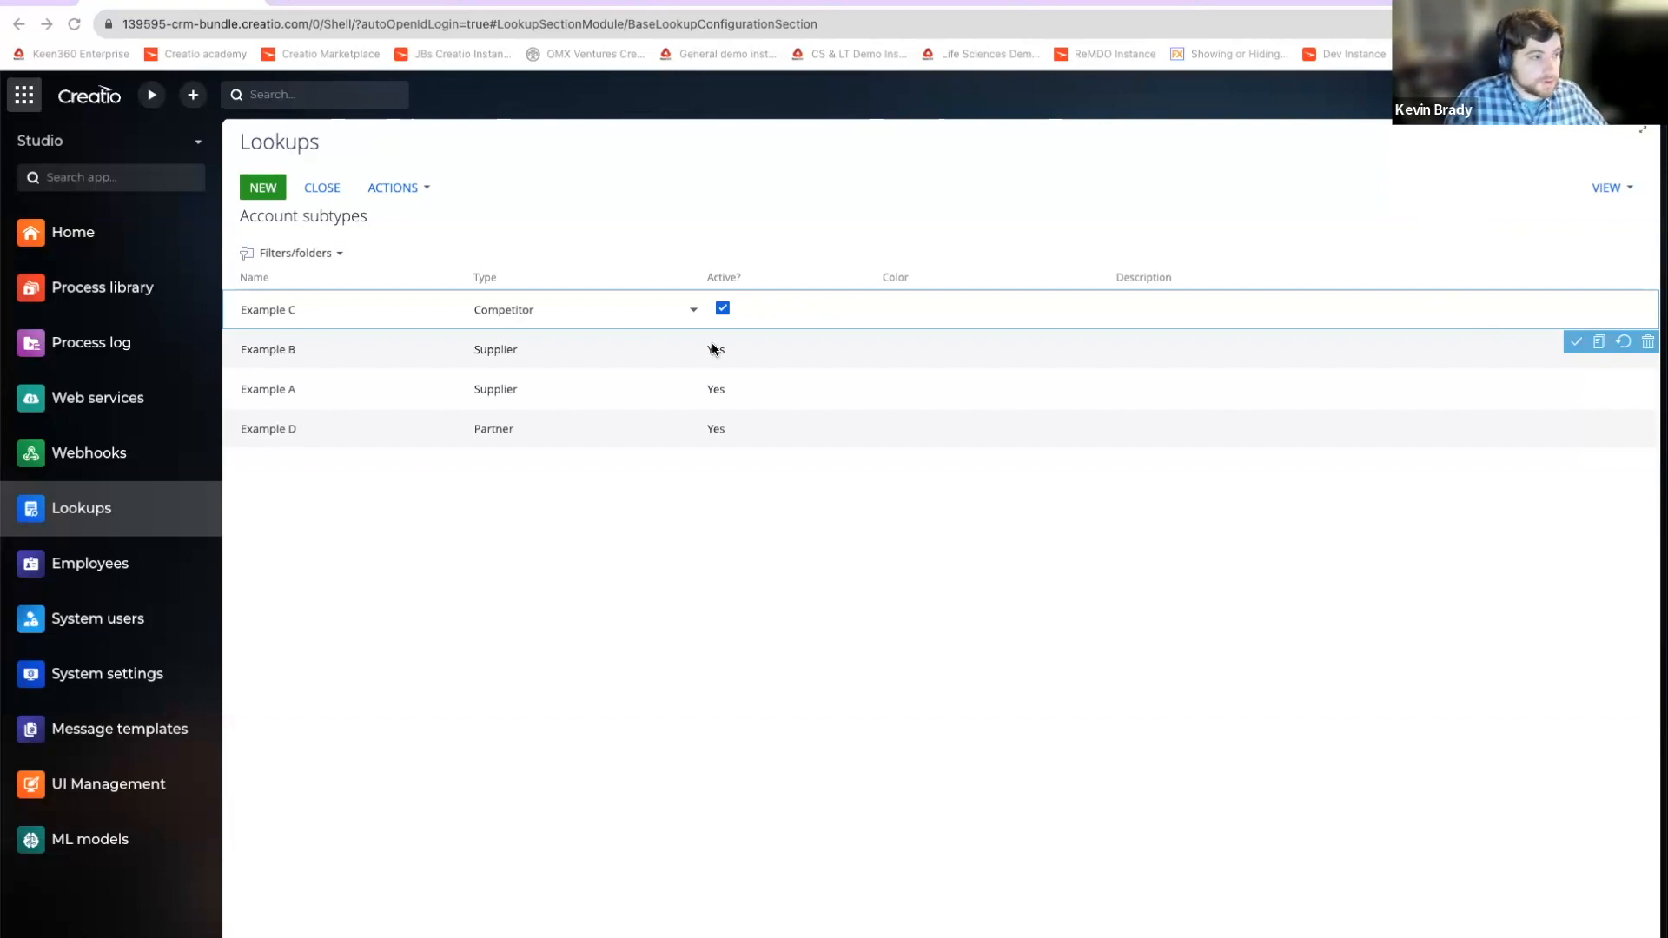
pyautogui.click(956, 306)
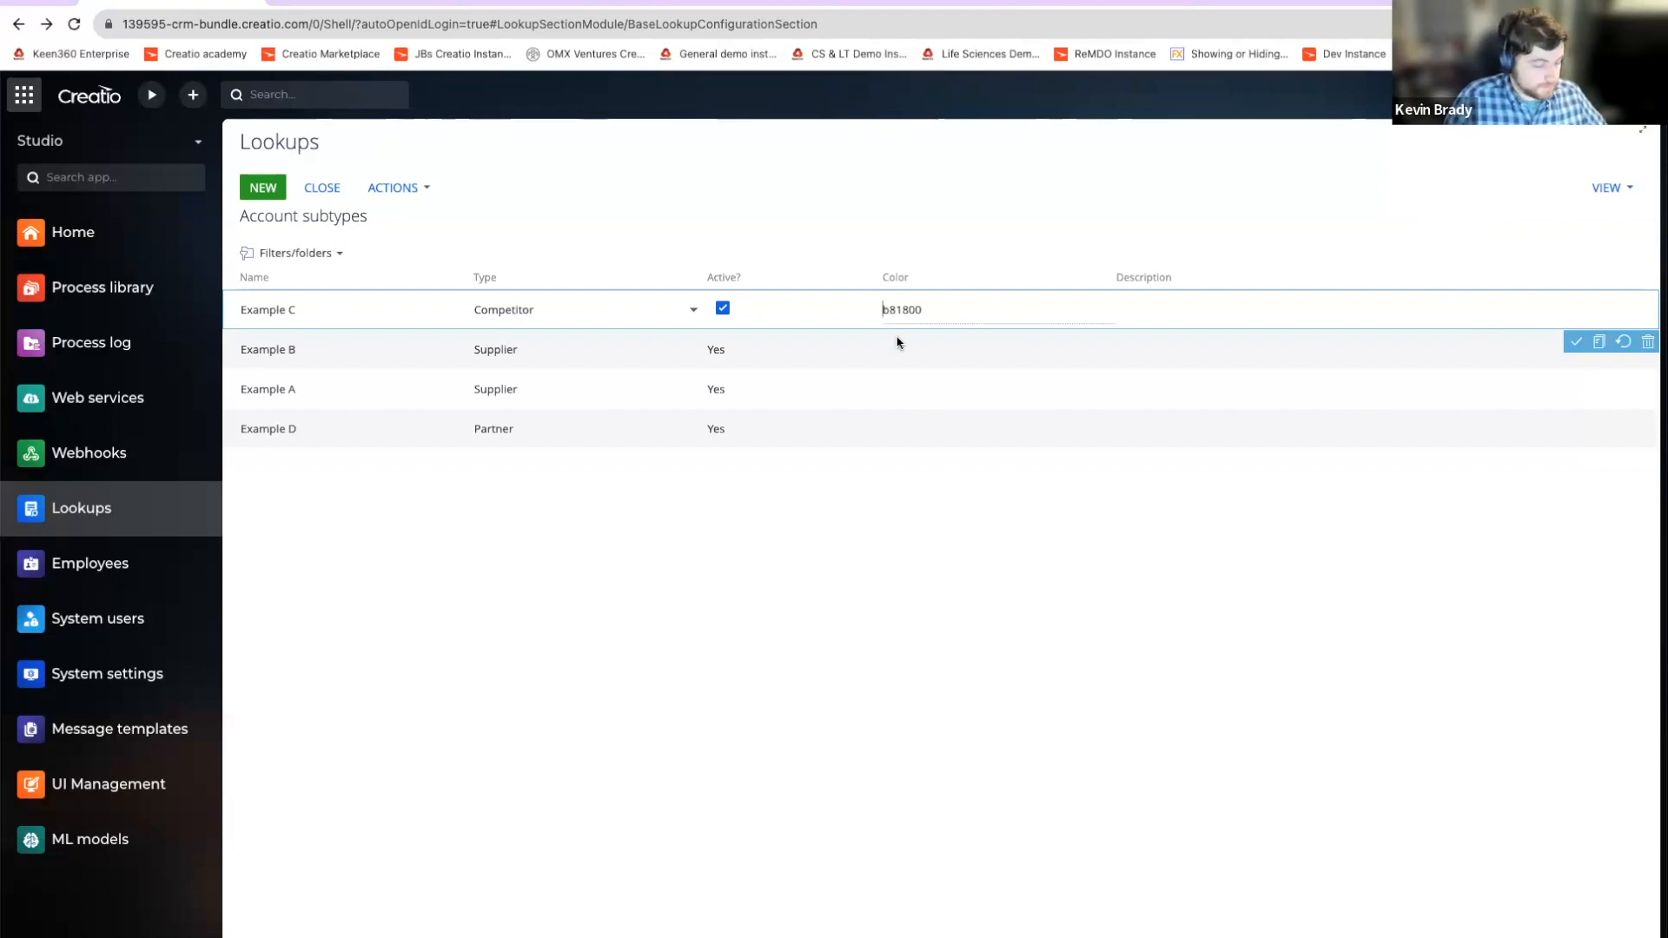
pyautogui.write('#')
pyautogui.press('Return')
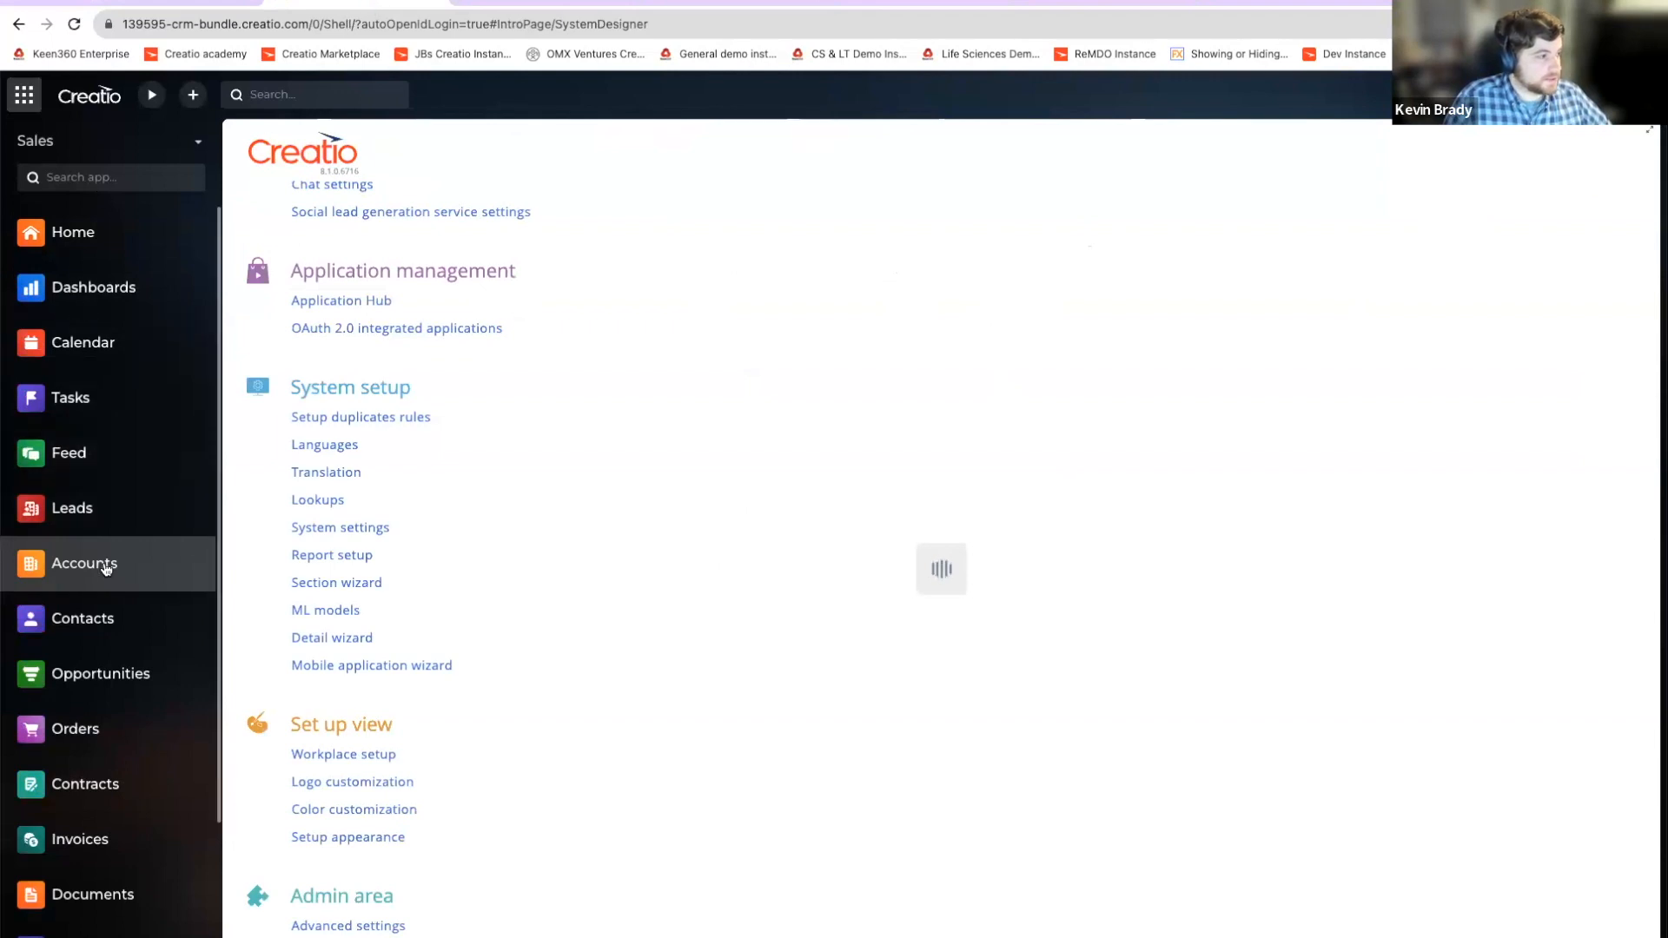
# Step: Reload the page, switch to the Sales workplace and open the Accounts section
pyautogui.click(74, 23)
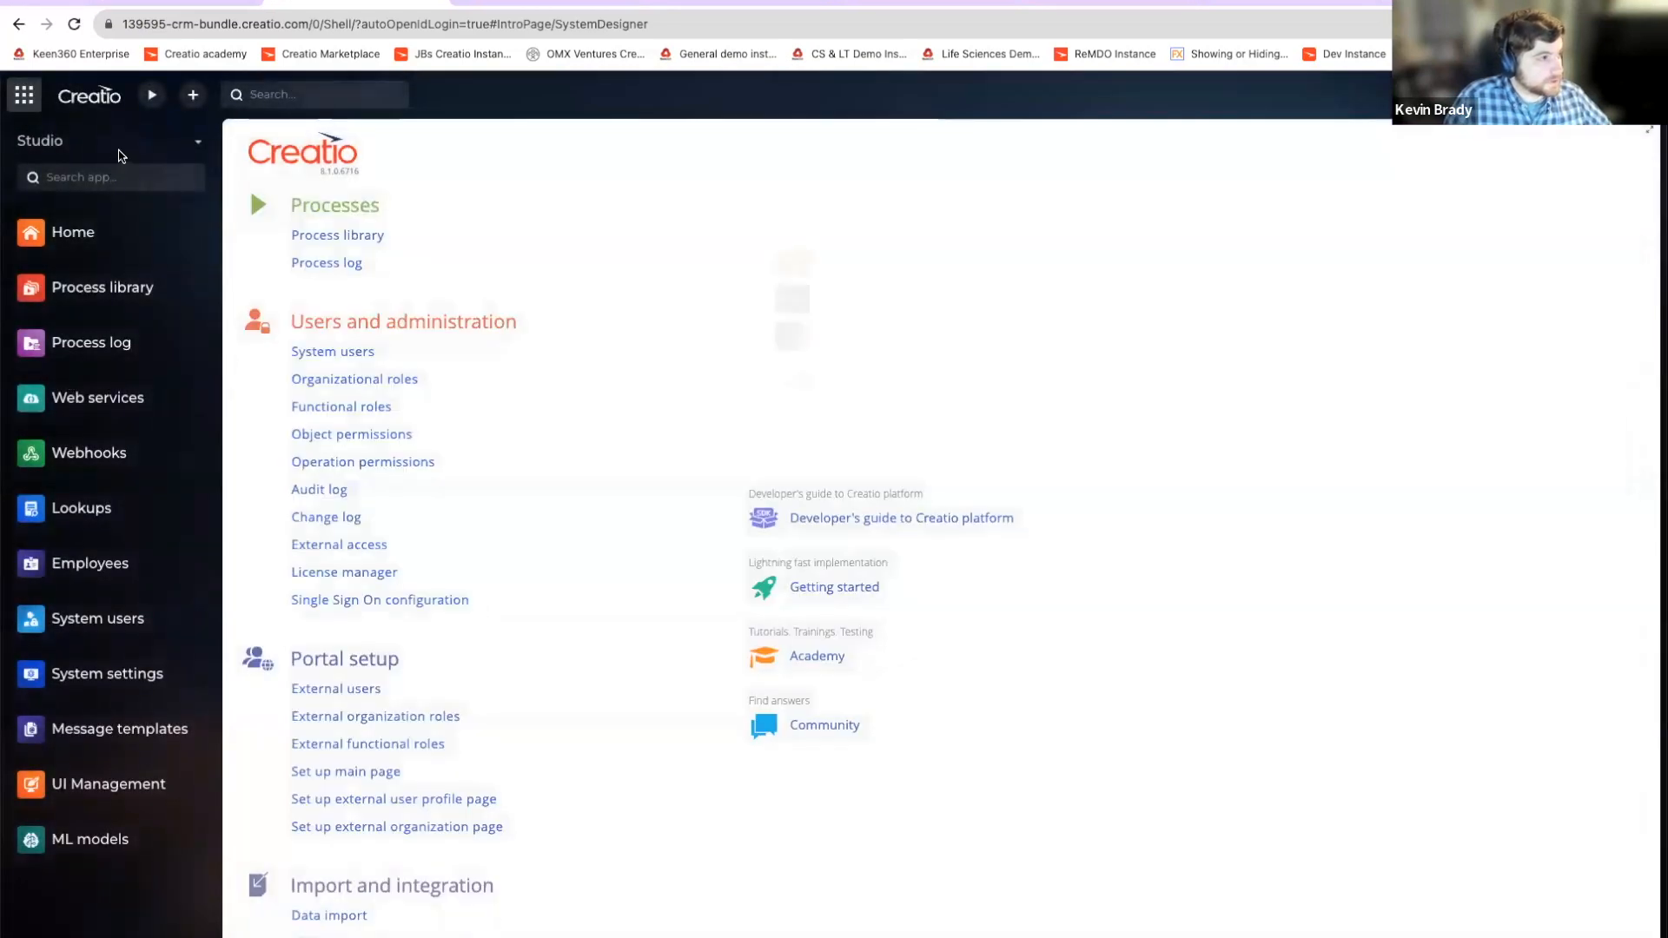
pyautogui.click(115, 141)
pyautogui.click(96, 250)
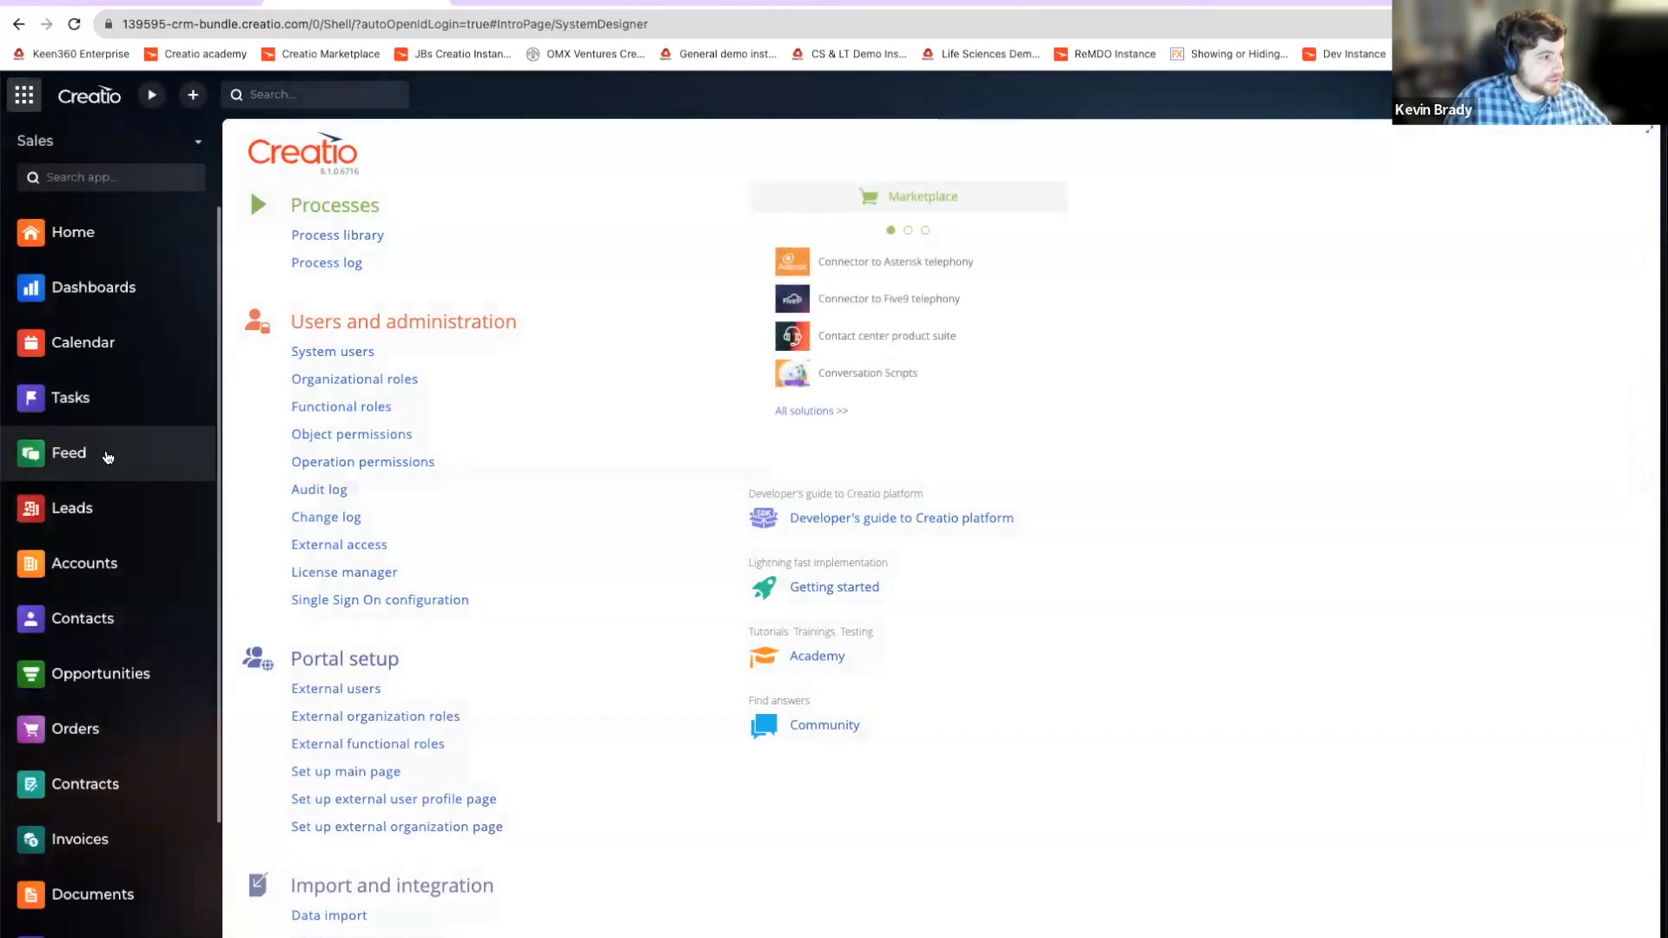
pyautogui.click(118, 565)
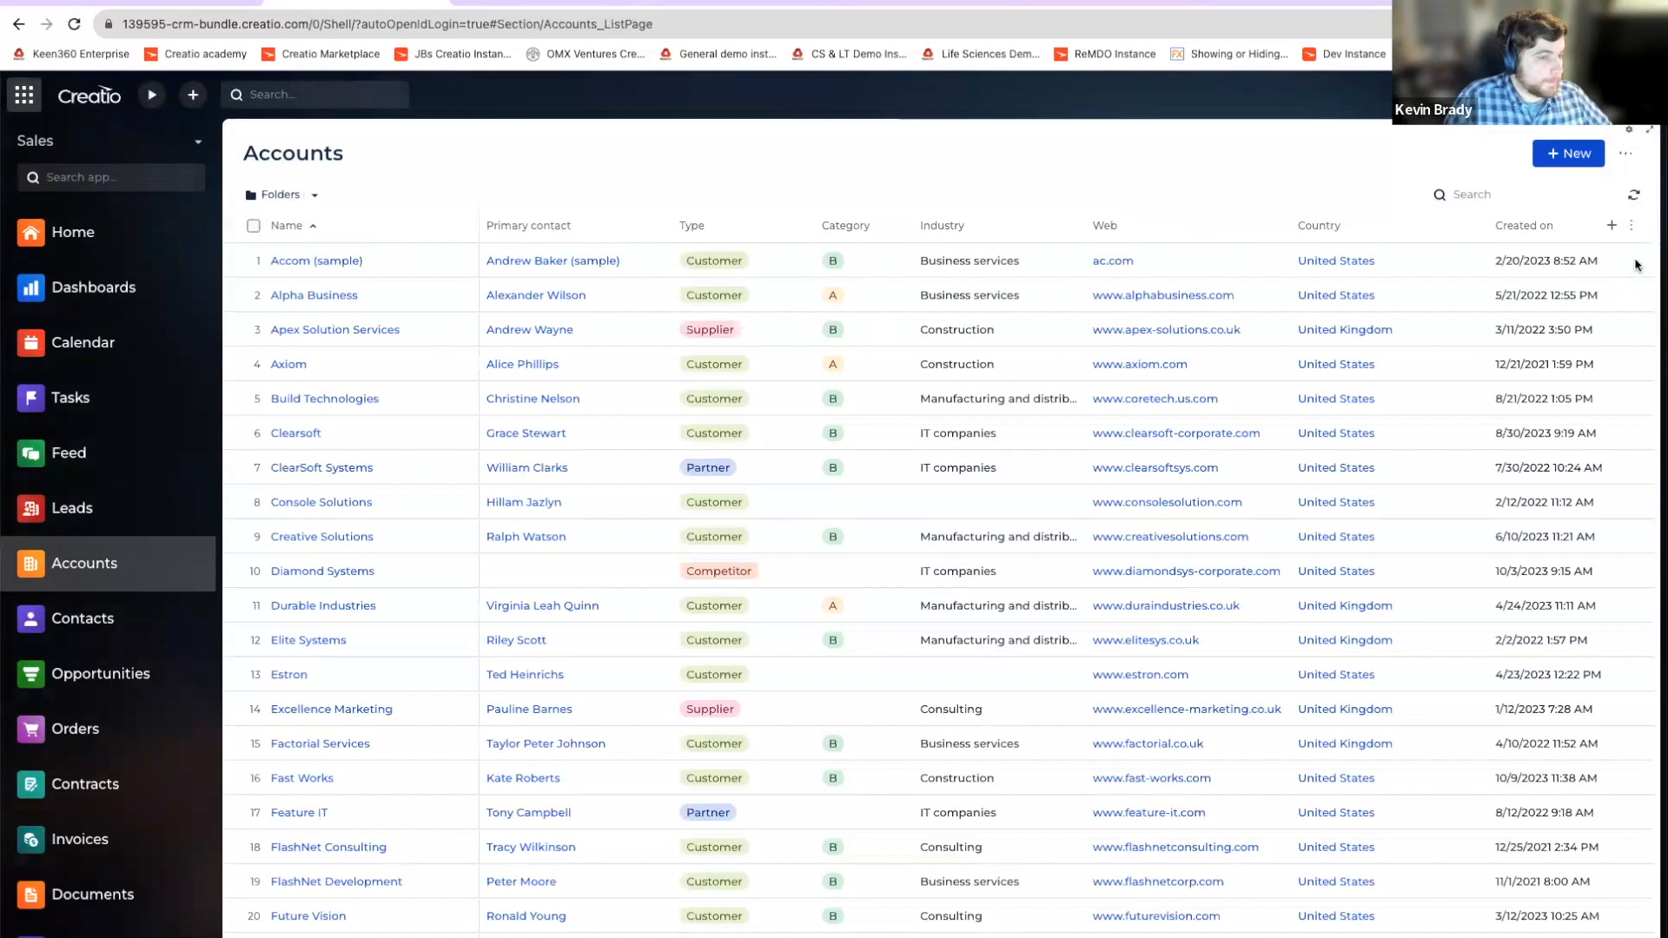
# Step: Add the Subtype field as a column in the accounts list
pyautogui.click(1612, 225)
pyautogui.scroll(-8, 695, 643)
pyautogui.click(656, 697)
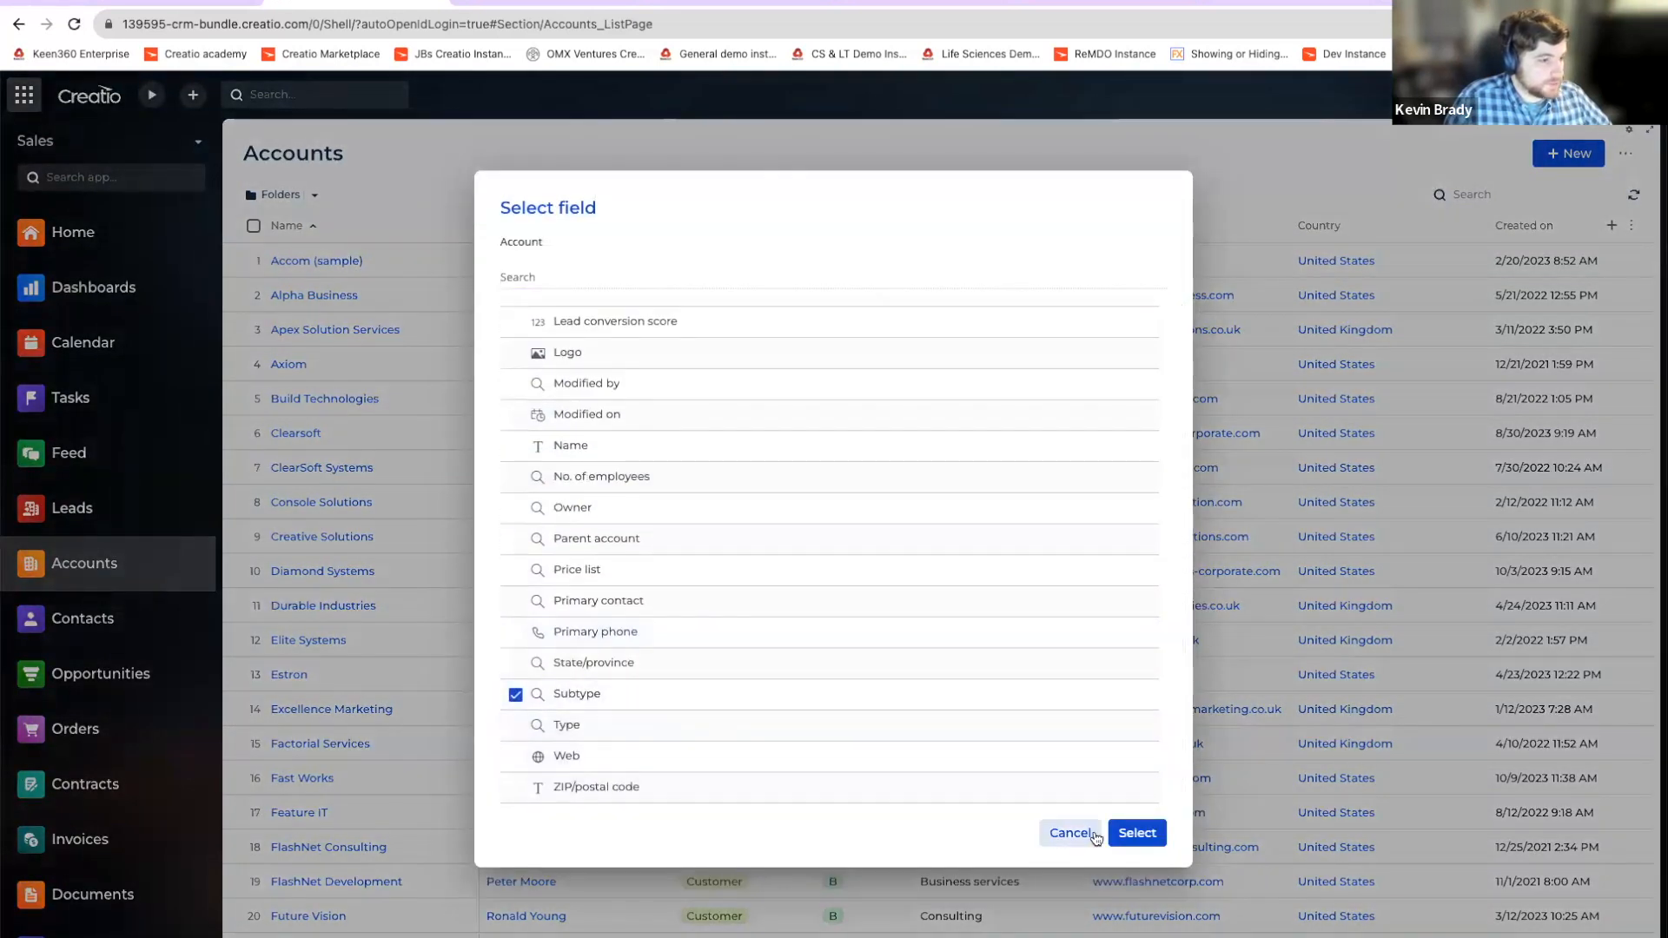
pyautogui.click(1138, 833)
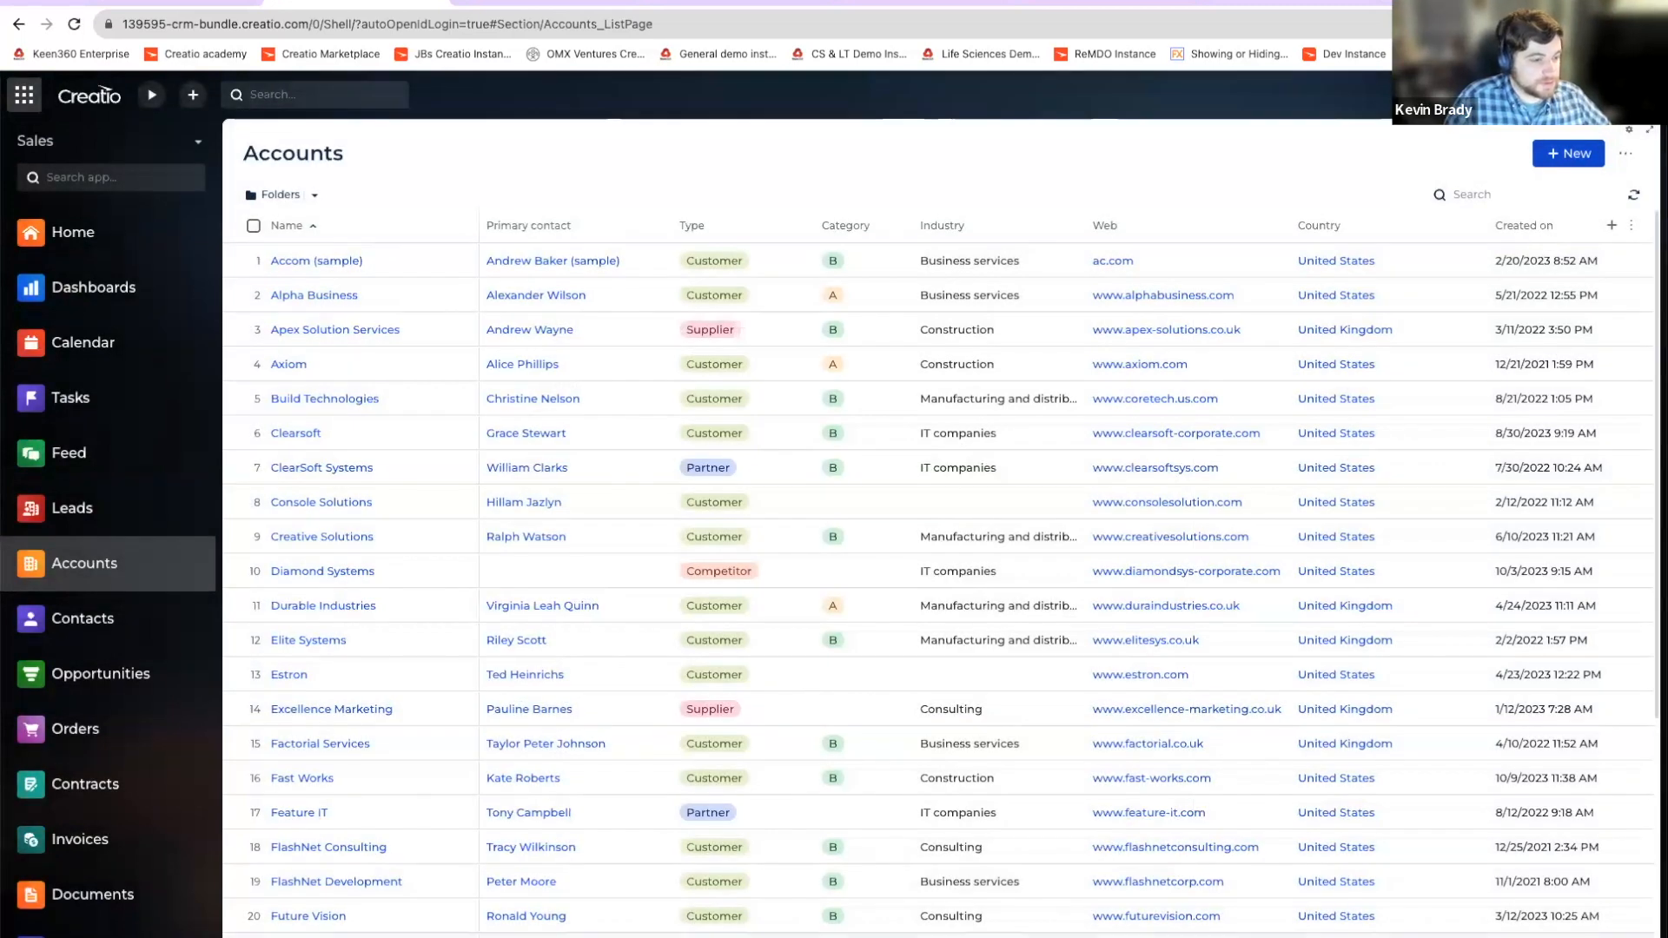
# Step: Move the Subtype column between Type and Category in the accounts list
pyautogui.scroll(-4, 1074, 808)
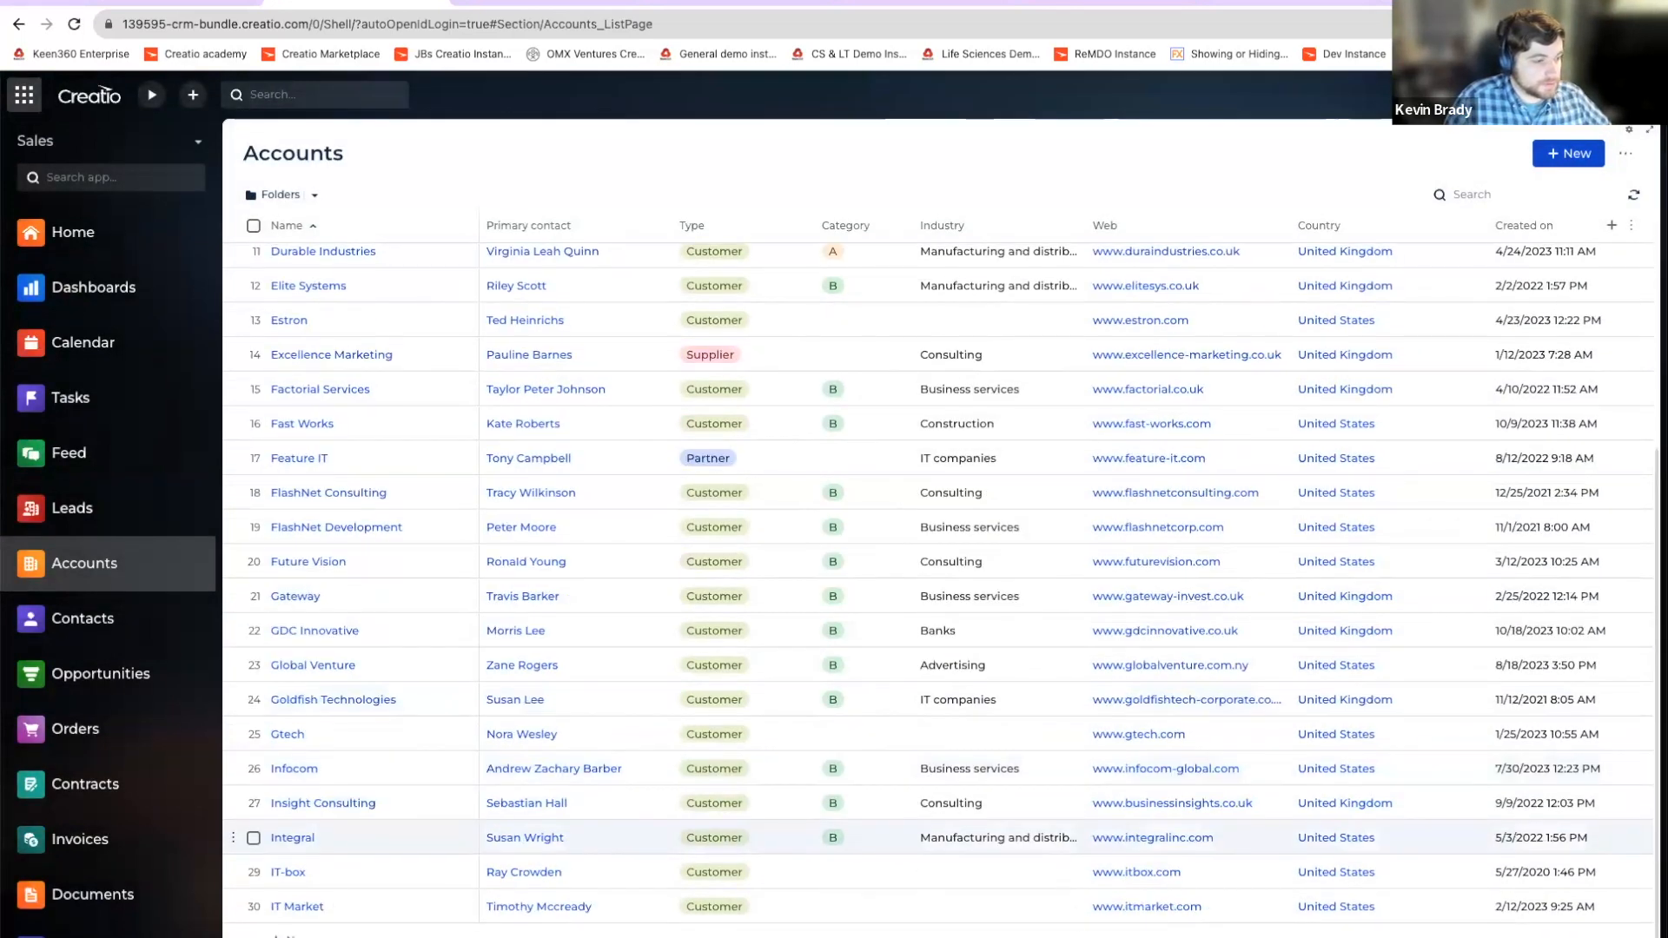
pyautogui.scroll(4, 1121, 905)
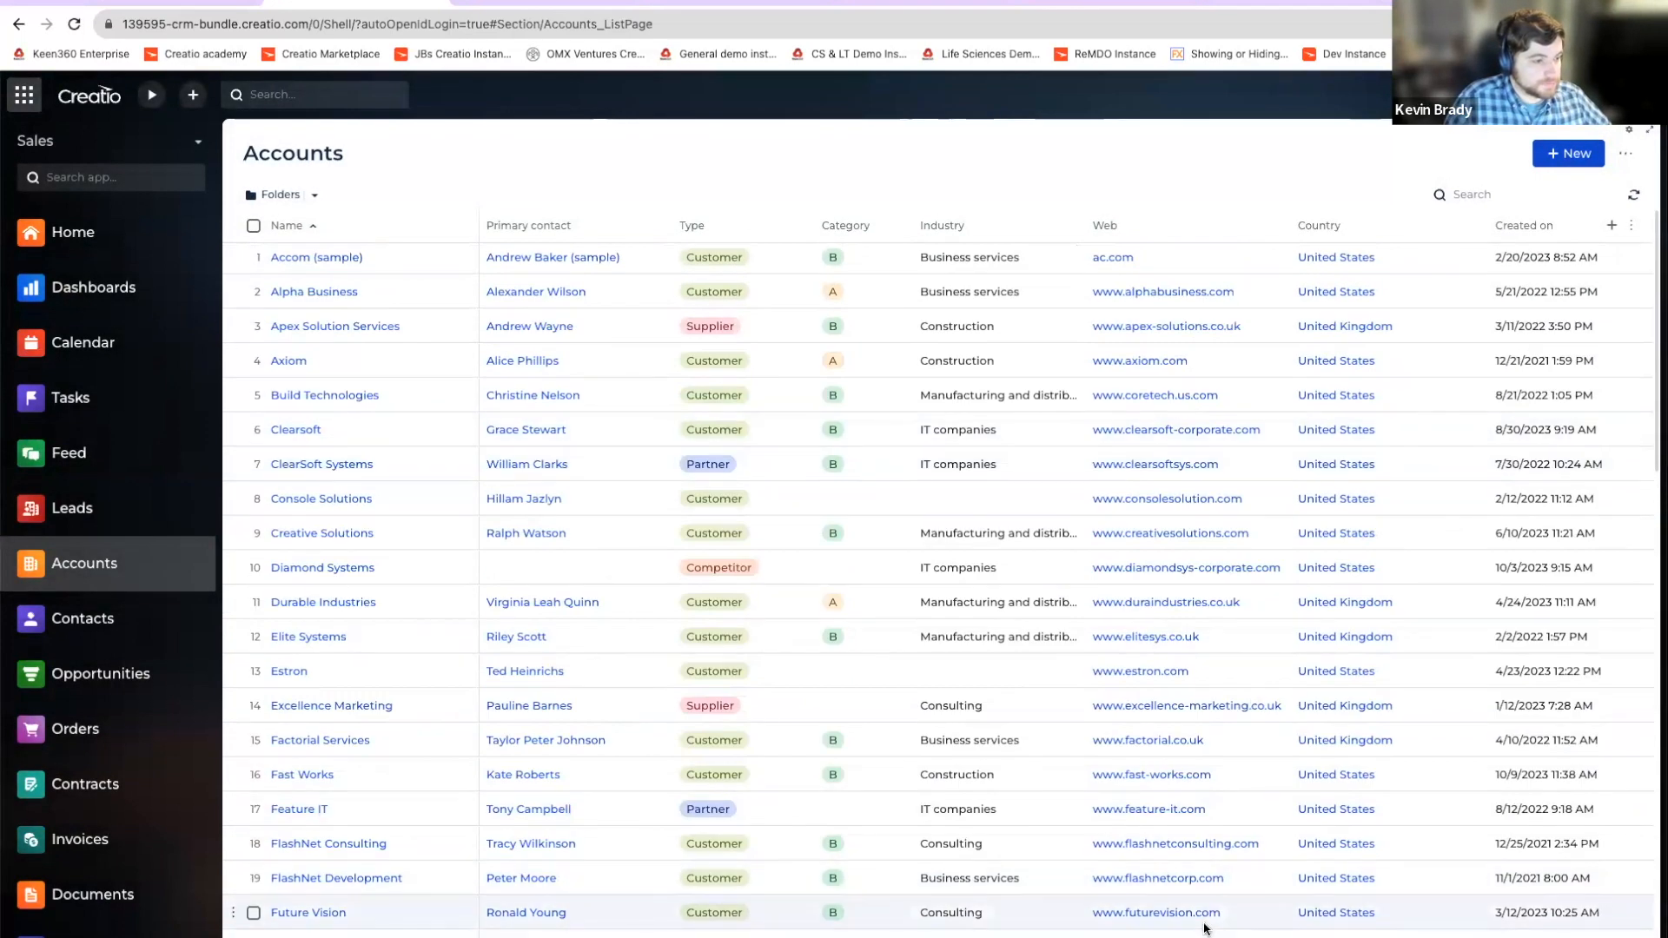
pyautogui.scroll(-5, 1196, 912)
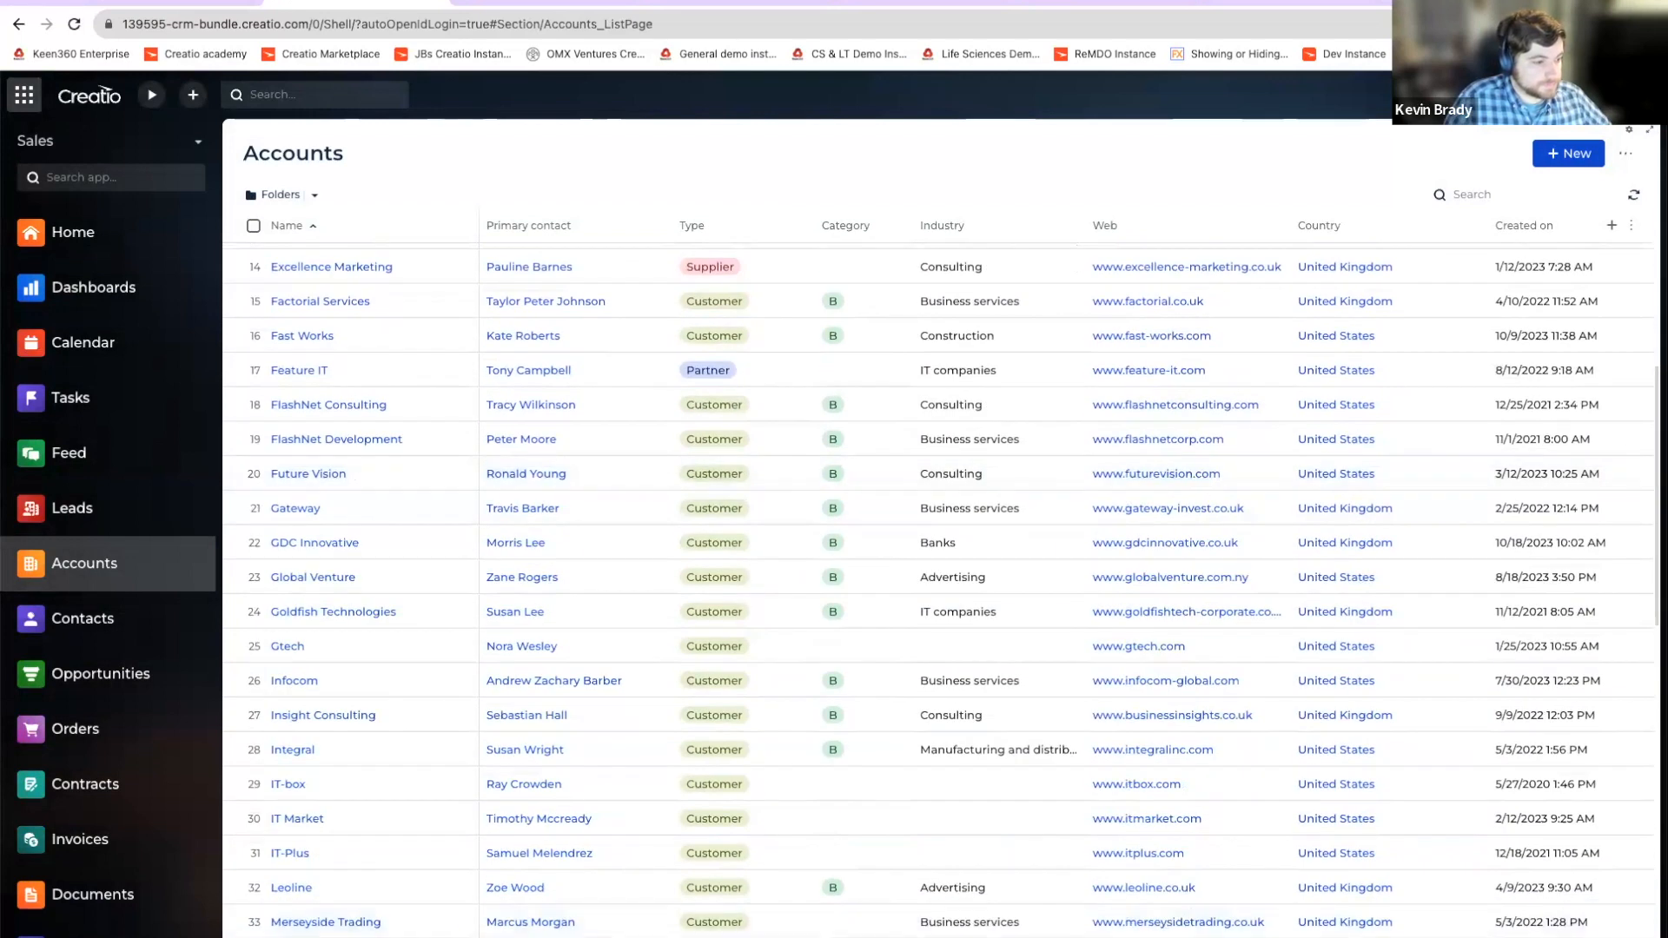
pyautogui.hscroll(3, 1475, 346)
pyautogui.moveTo(981, 223); pyautogui.dragTo(653, 221)
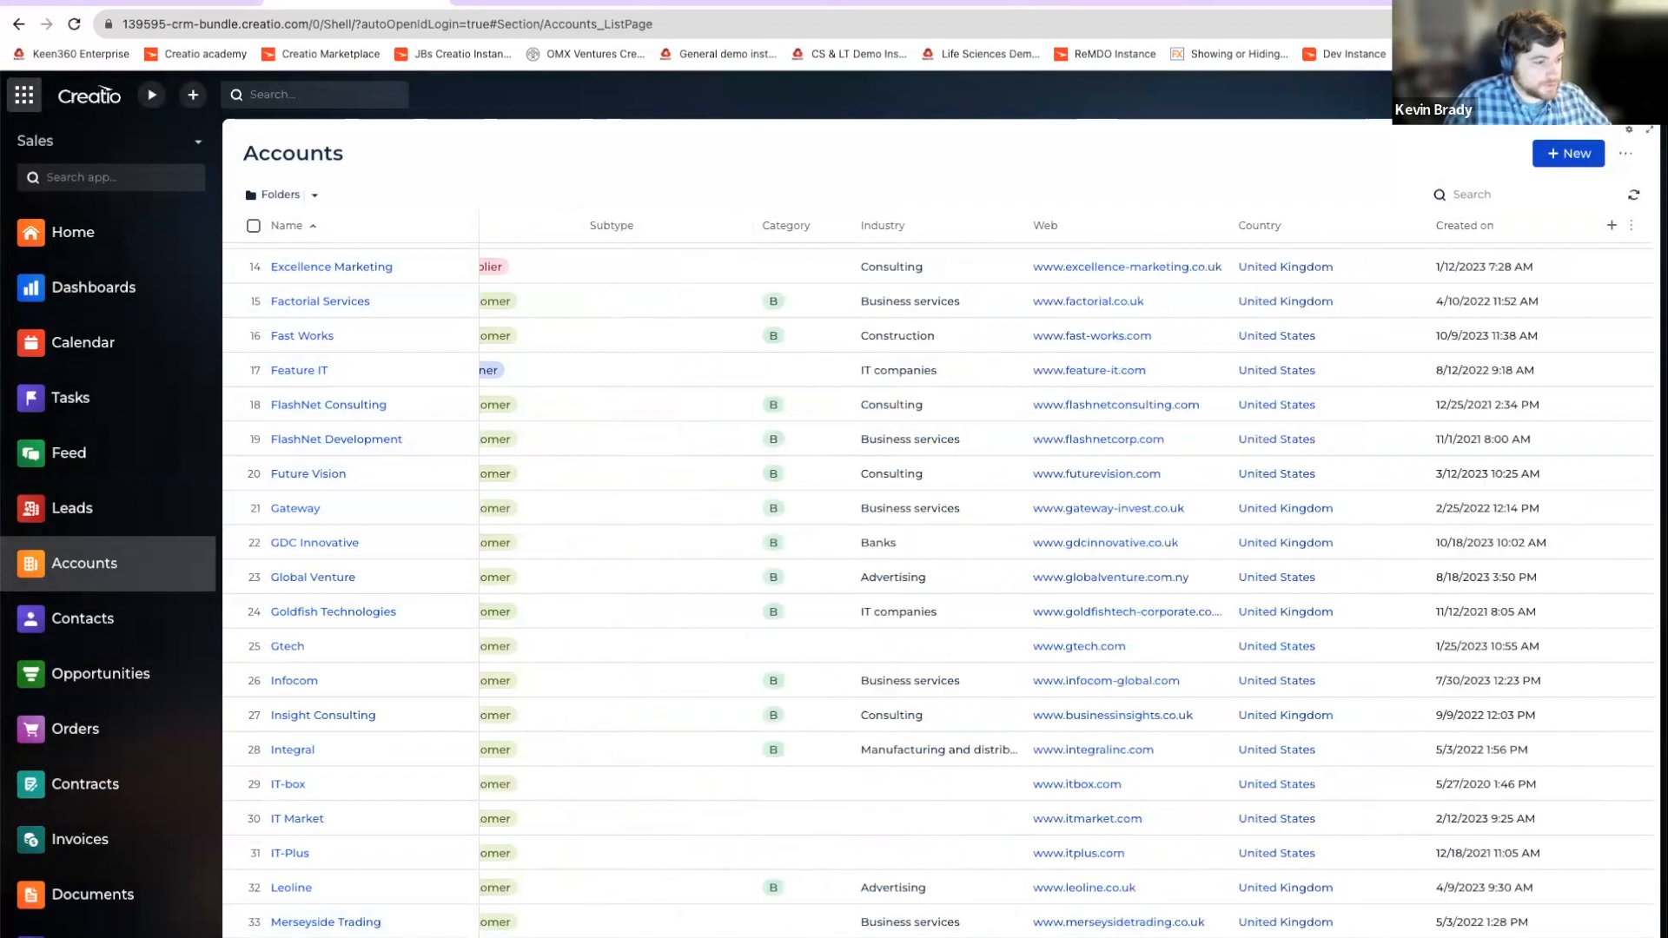
pyautogui.hscroll(-3, 737, 539)
pyautogui.scroll(5, 869, 298)
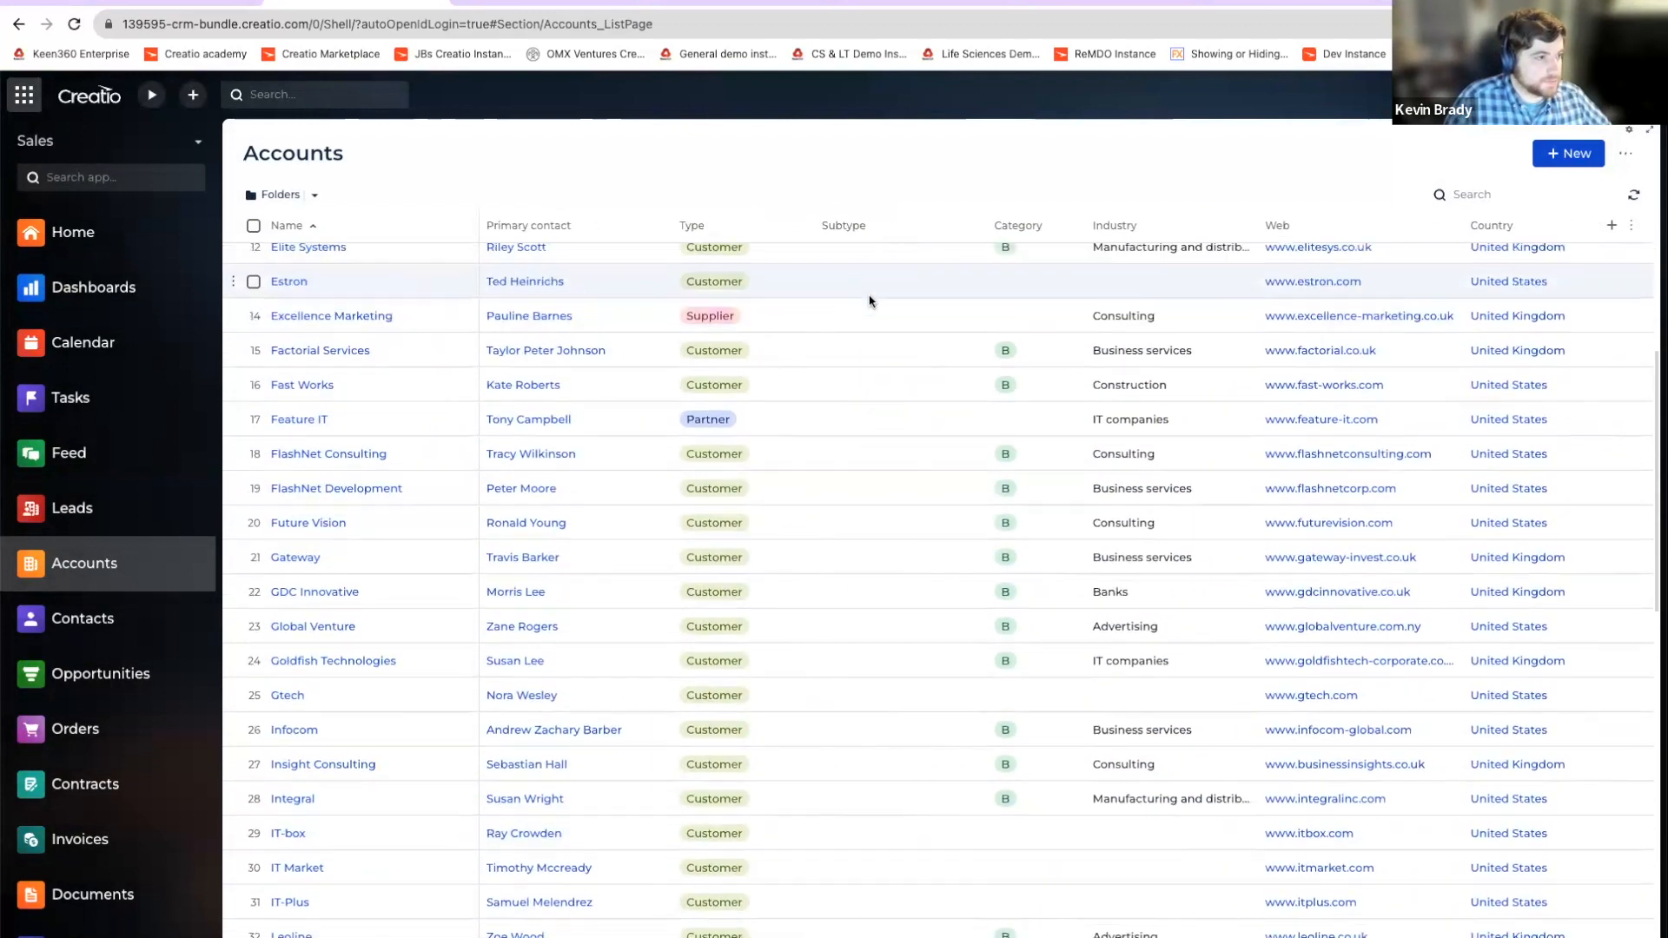
# Step: Examine the Subtype choices offered for the Accom (sample) account in the list
pyautogui.click(974, 262)
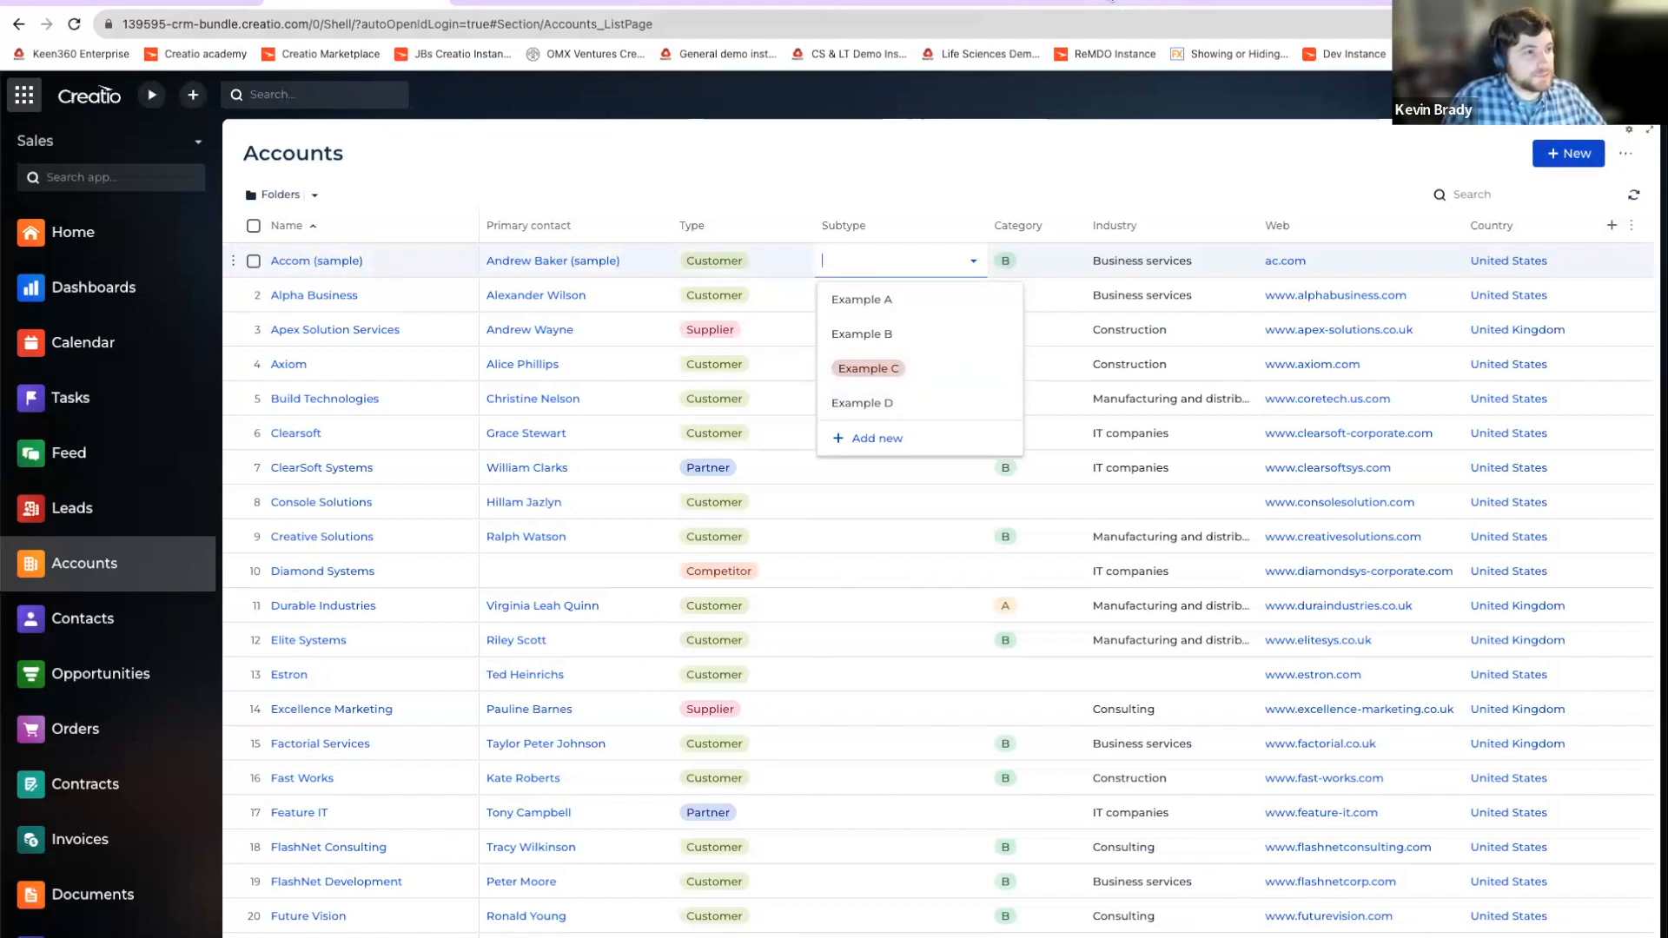
pyautogui.click(1112, 3)
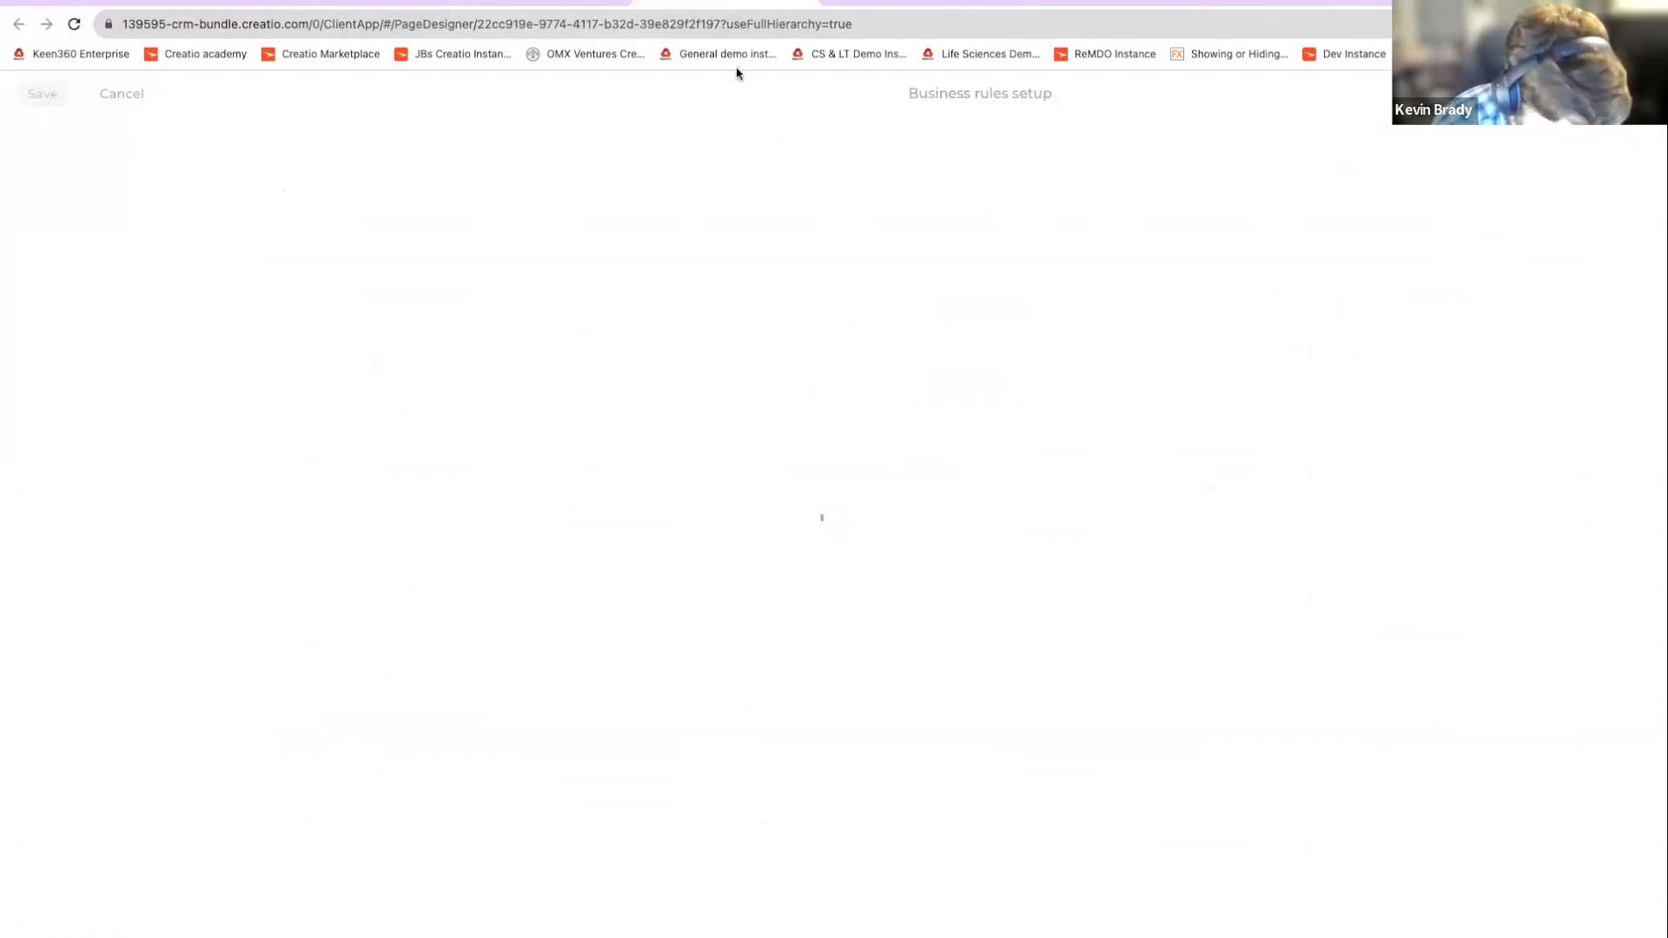
pyautogui.click(333, 2)
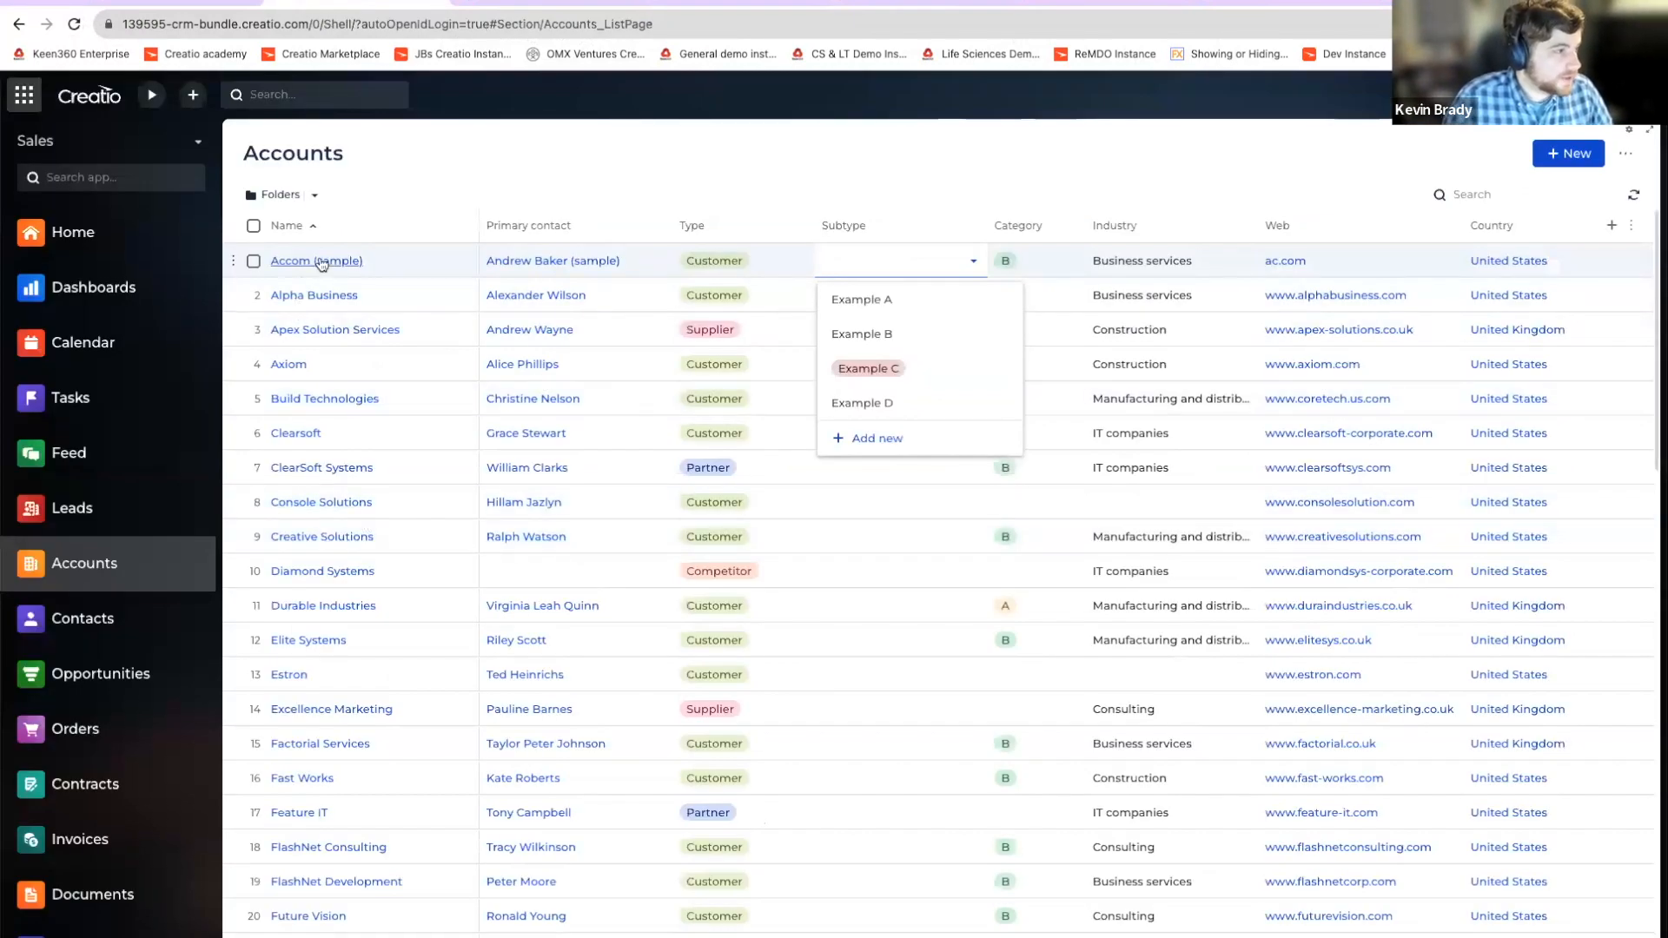
# Step: Open the Accom (sample) account, choose Customer as its Type and examine the Subtype choices offered
pyautogui.click(320, 263)
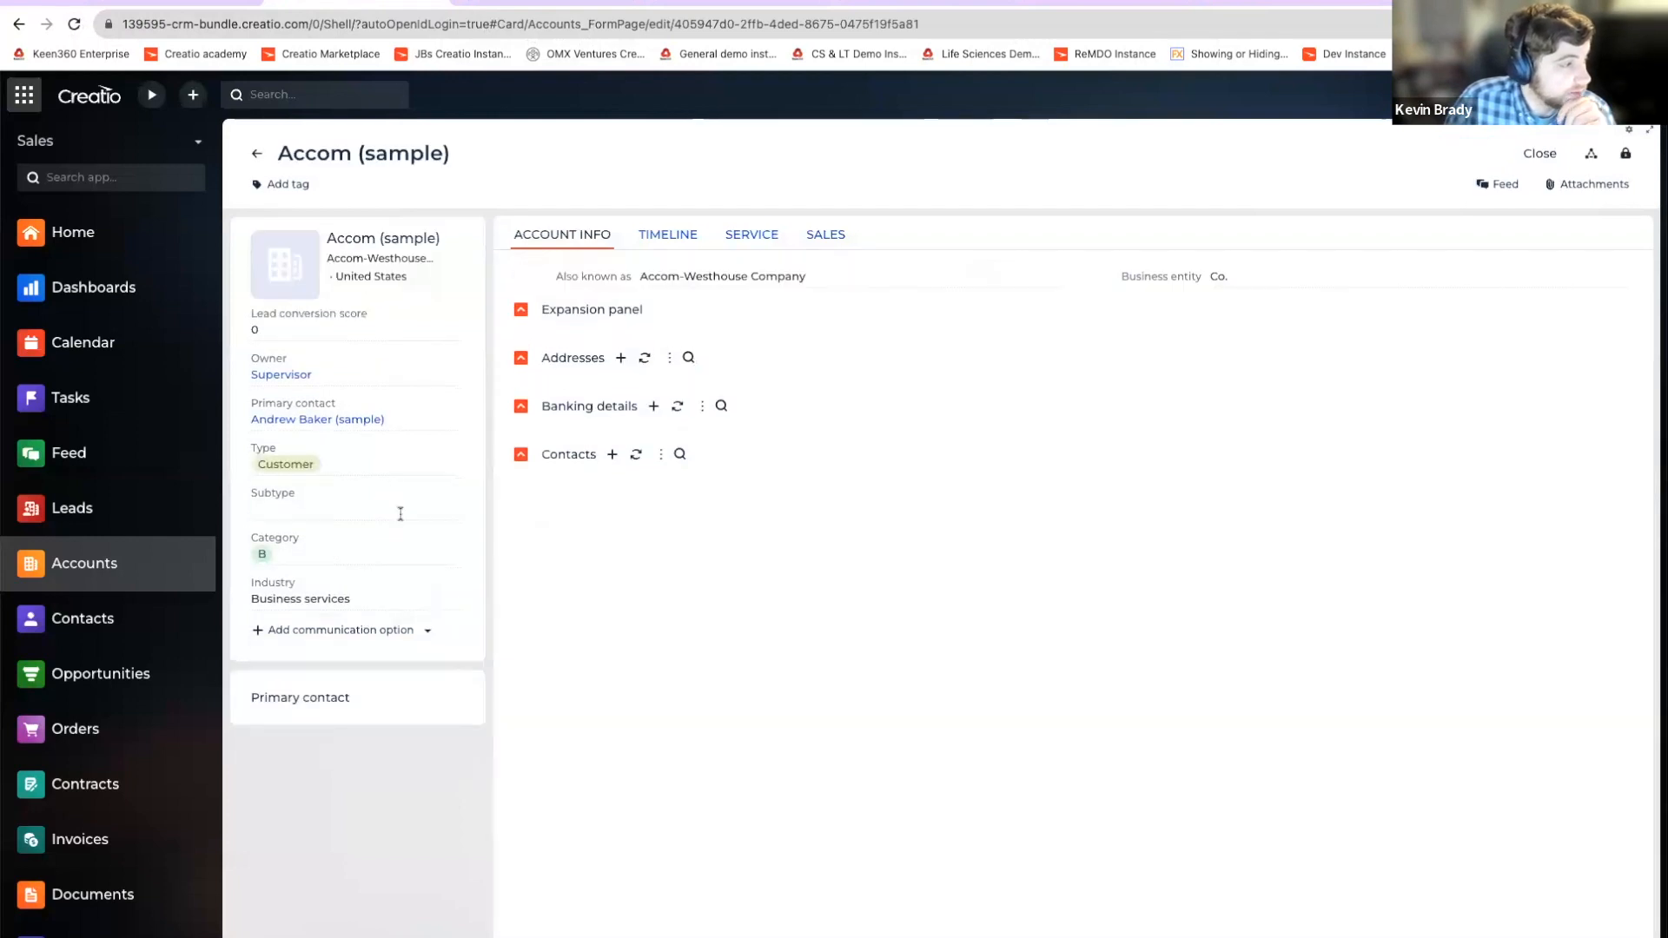
pyautogui.click(419, 464)
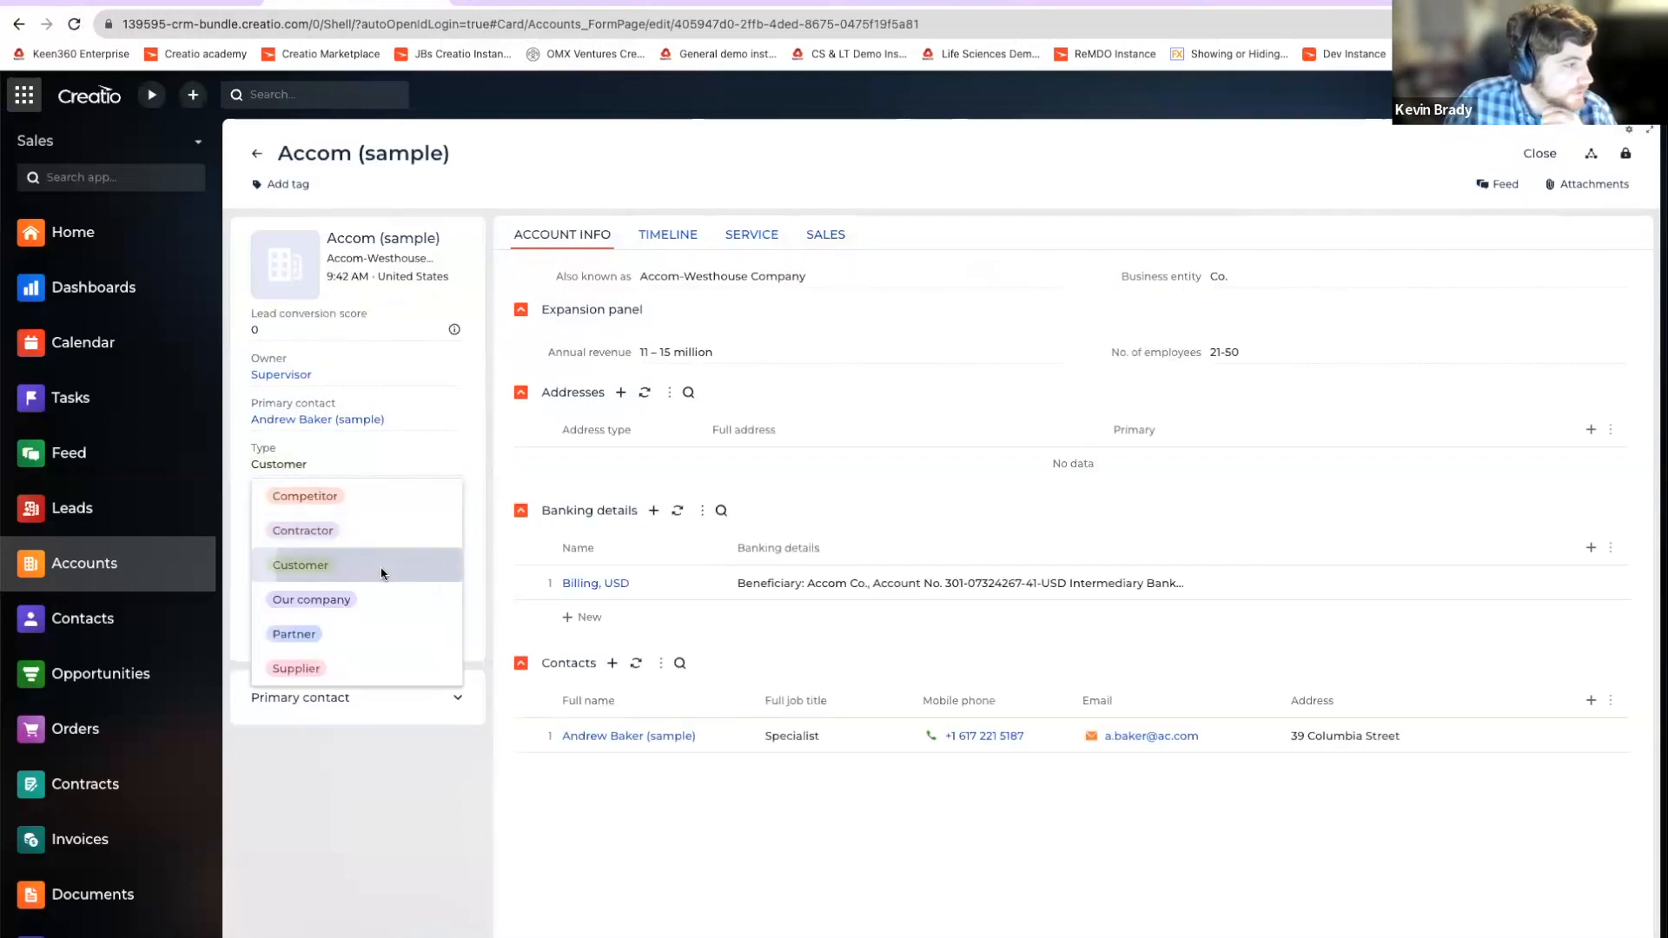
pyautogui.click(380, 566)
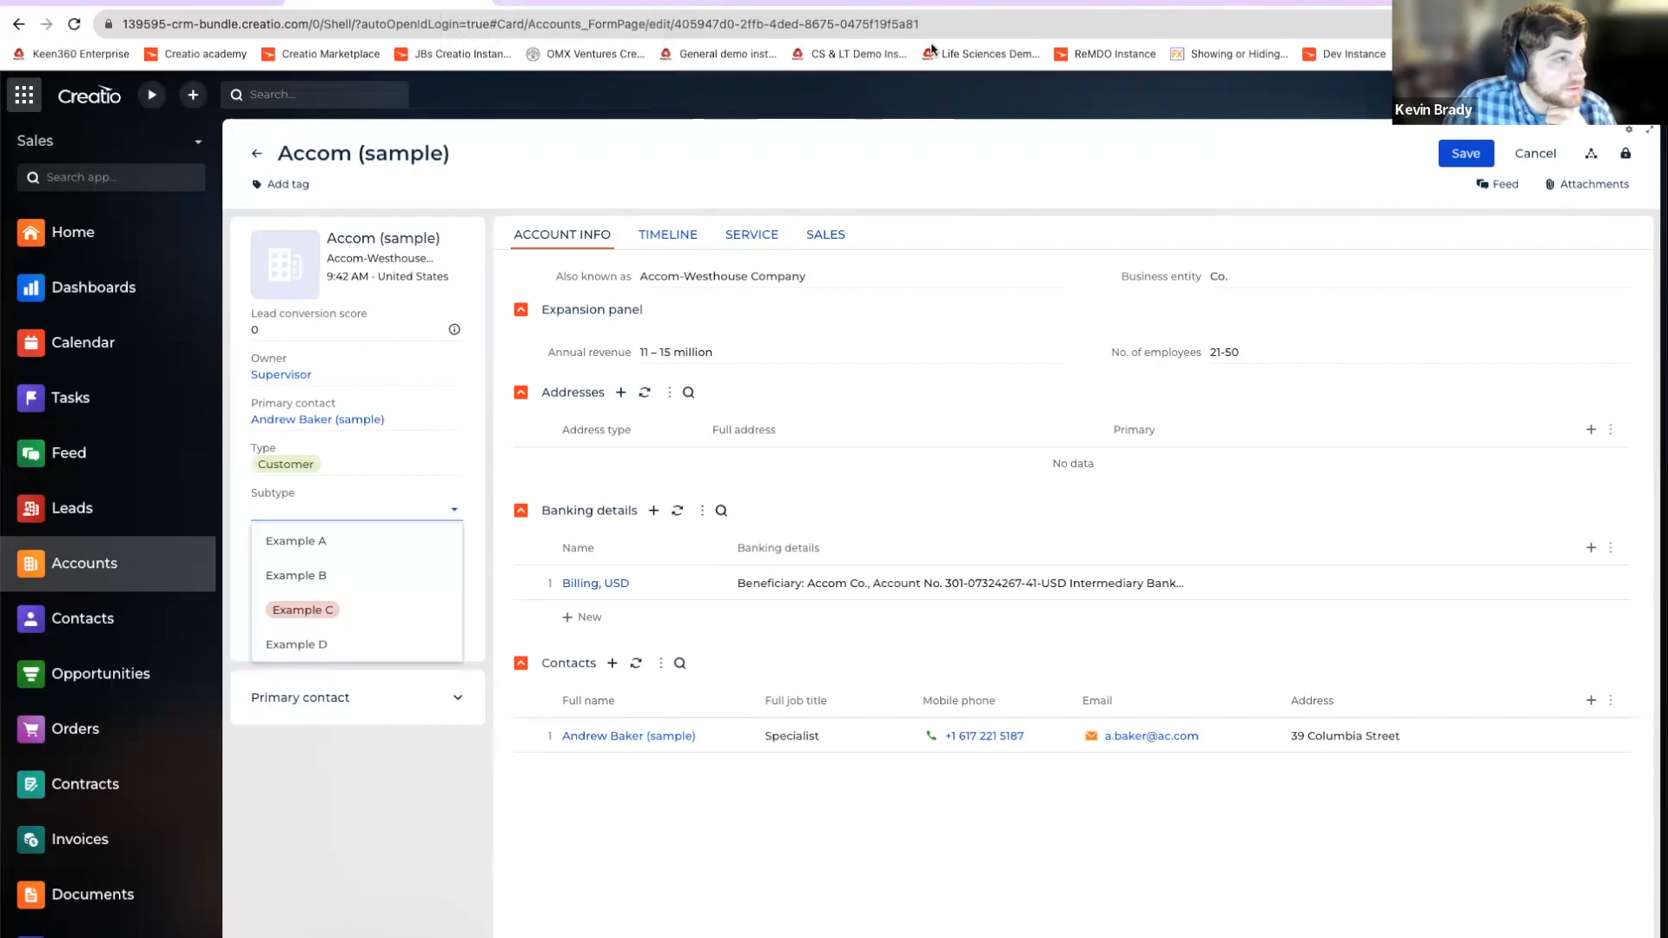
# Step: Add a new account business rule in the business rules setup and give it an Apply filter action
pyautogui.click(575, 3)
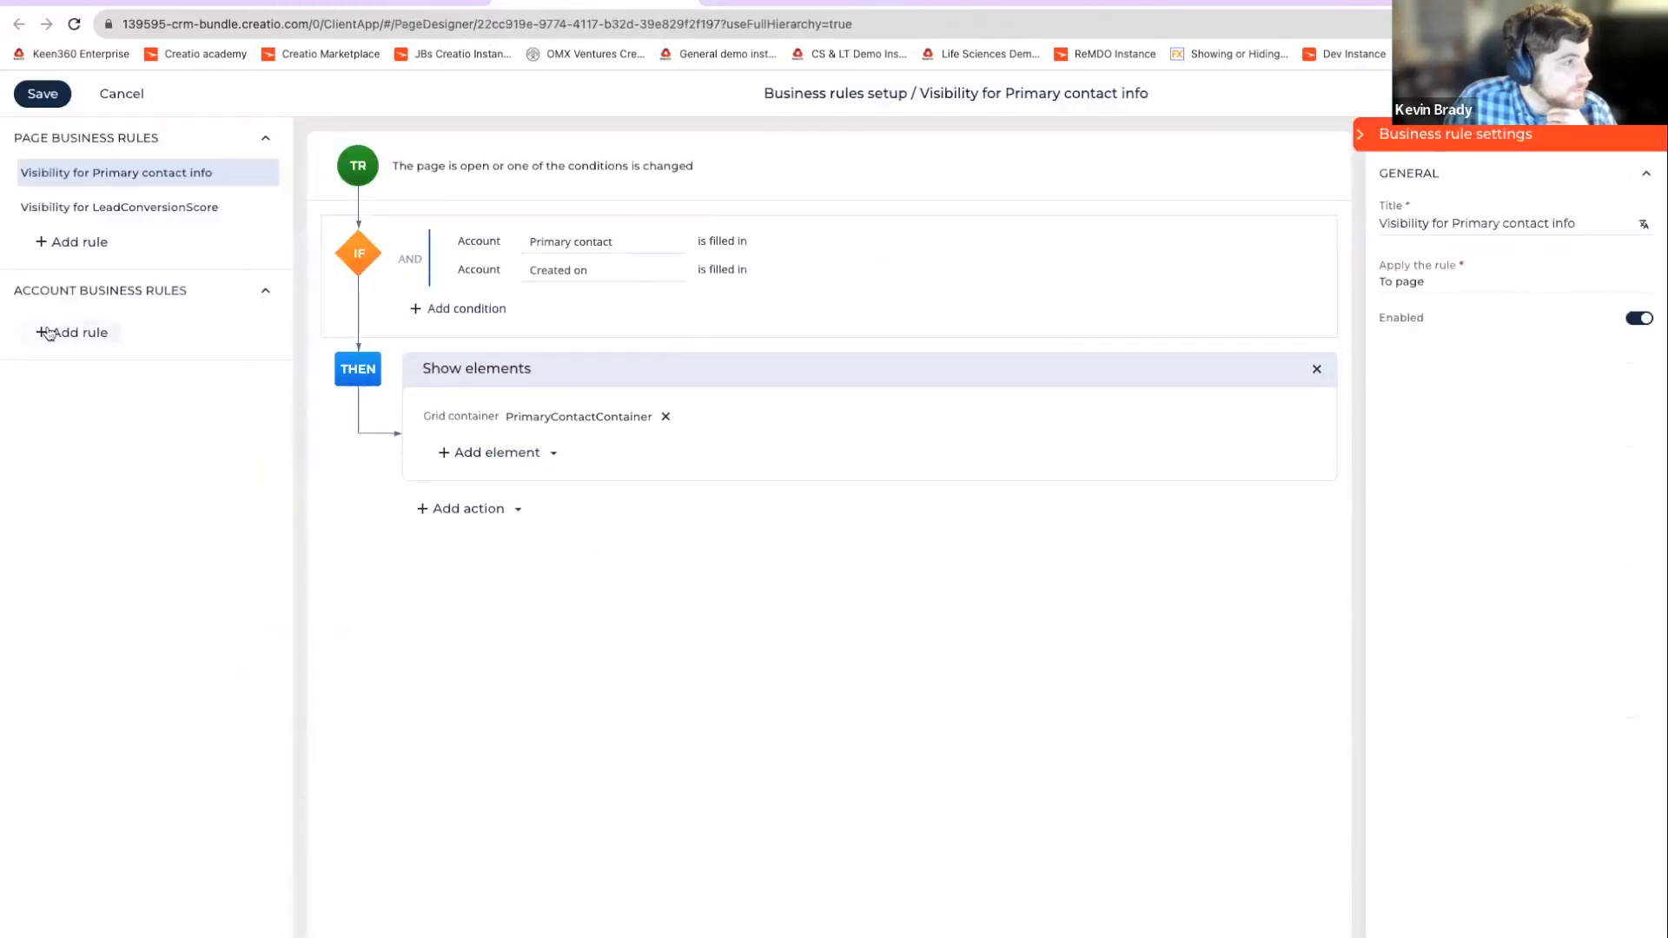
pyautogui.click(76, 333)
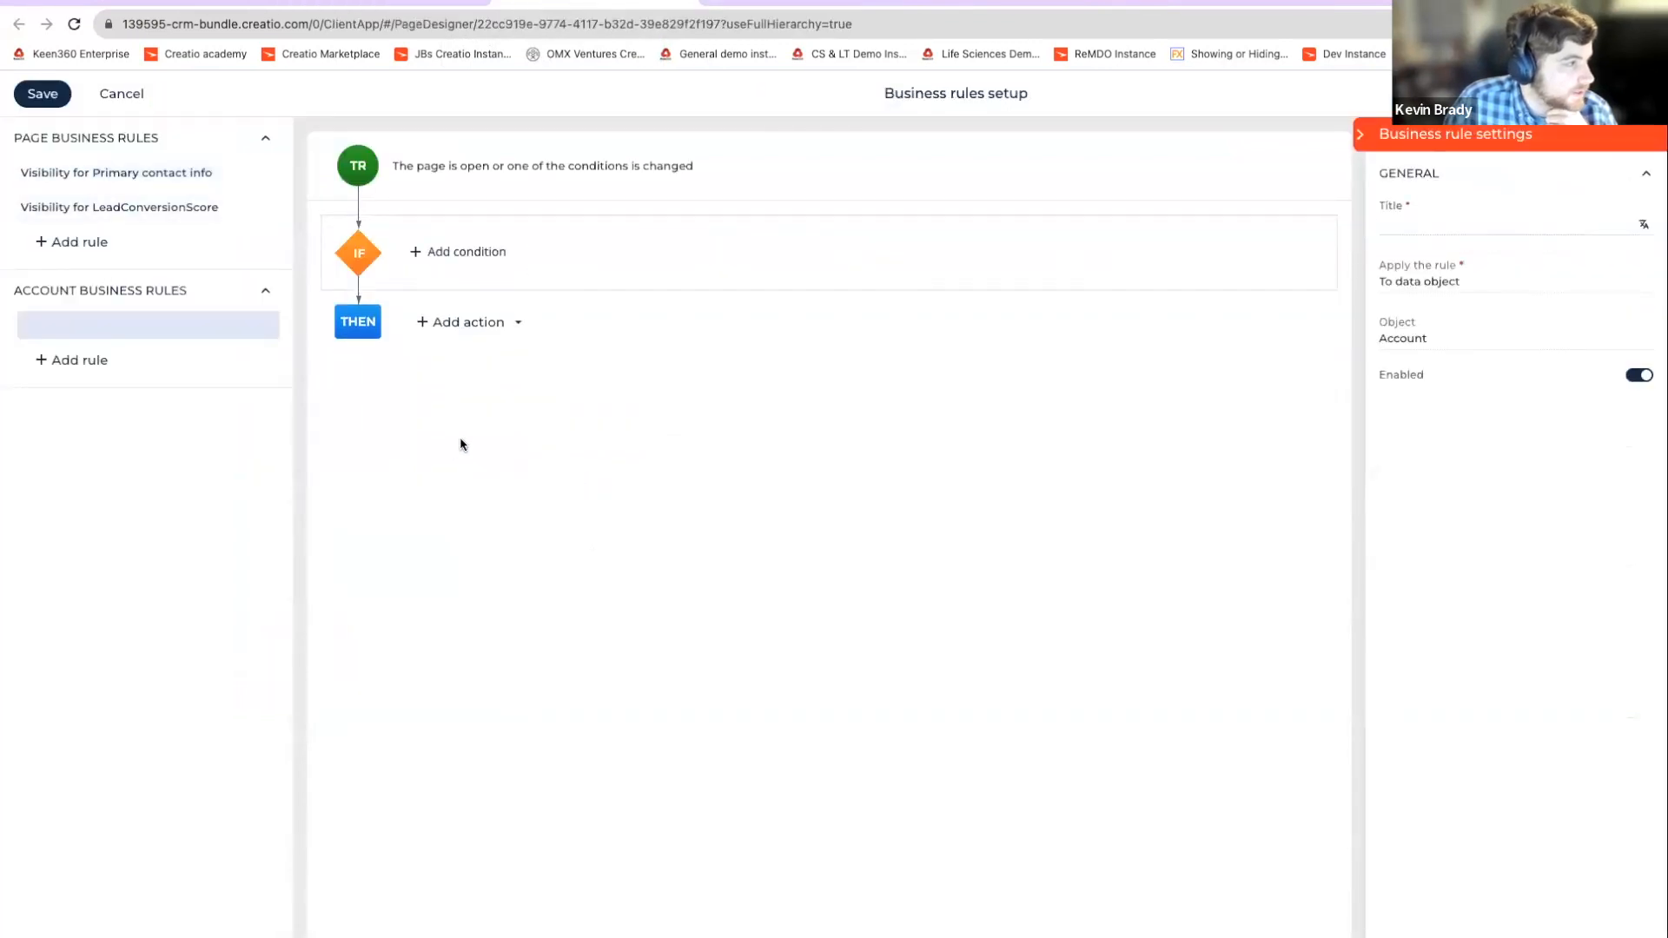
pyautogui.click(510, 338)
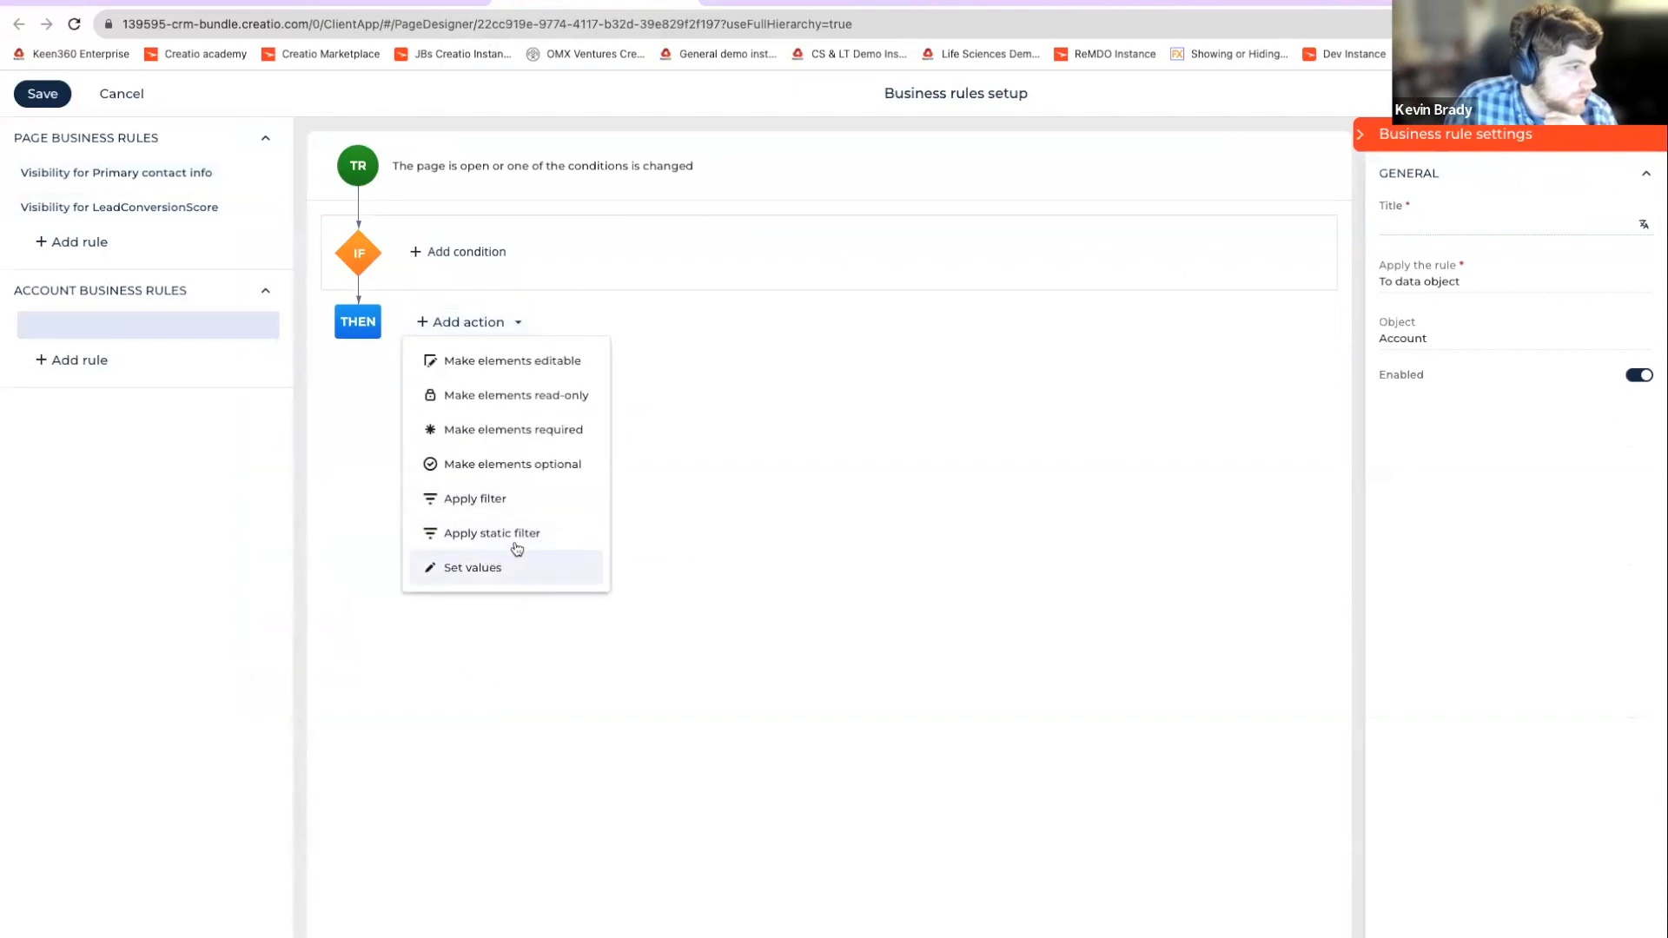
pyautogui.click(533, 504)
# Step: Set the action to filter Subtype by Type, with populating Type from a filled-in Subtype enabled
pyautogui.click(545, 375)
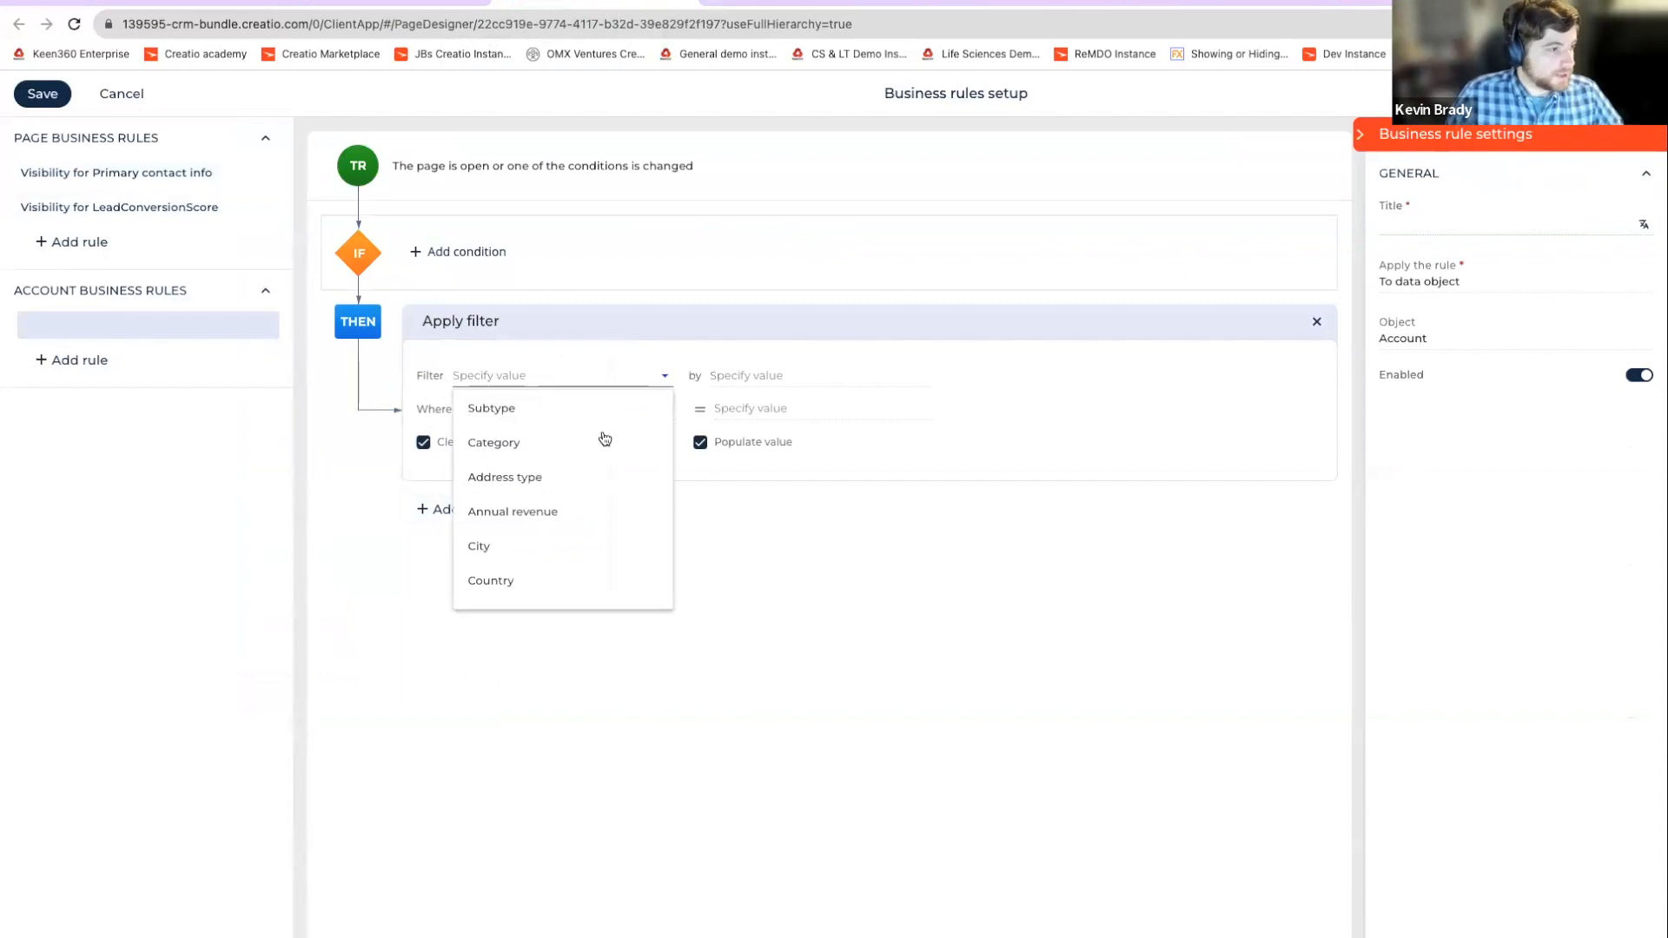
pyautogui.click(614, 408)
pyautogui.click(834, 376)
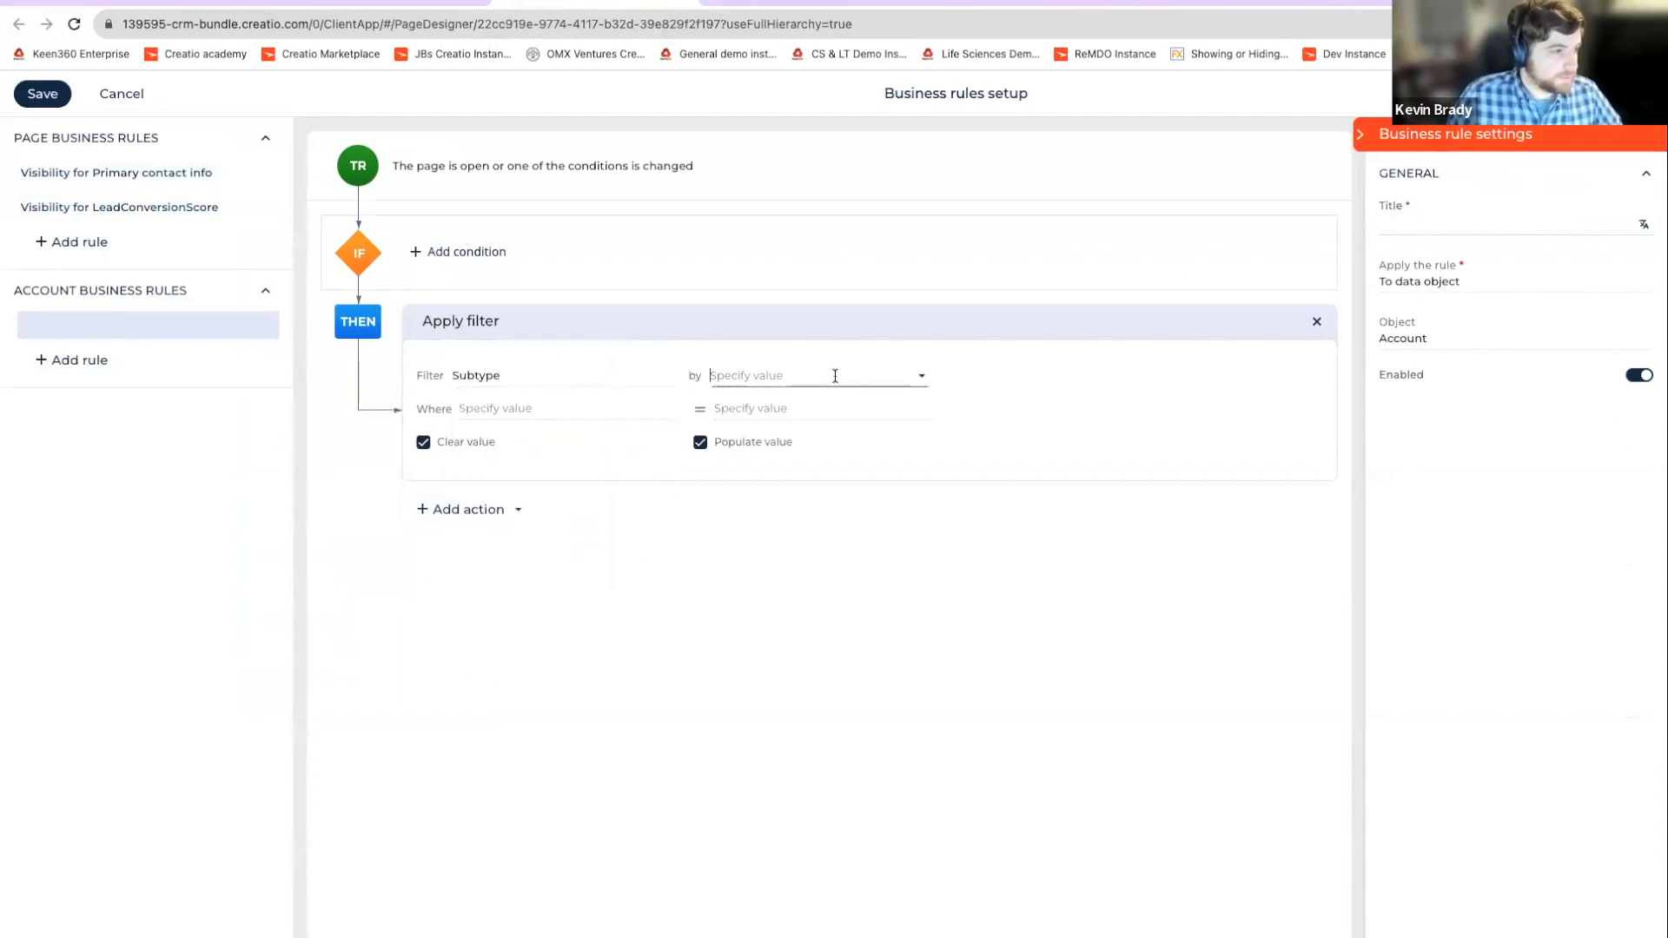
pyautogui.scroll(-2, 848, 573)
pyautogui.scroll(-3, 836, 552)
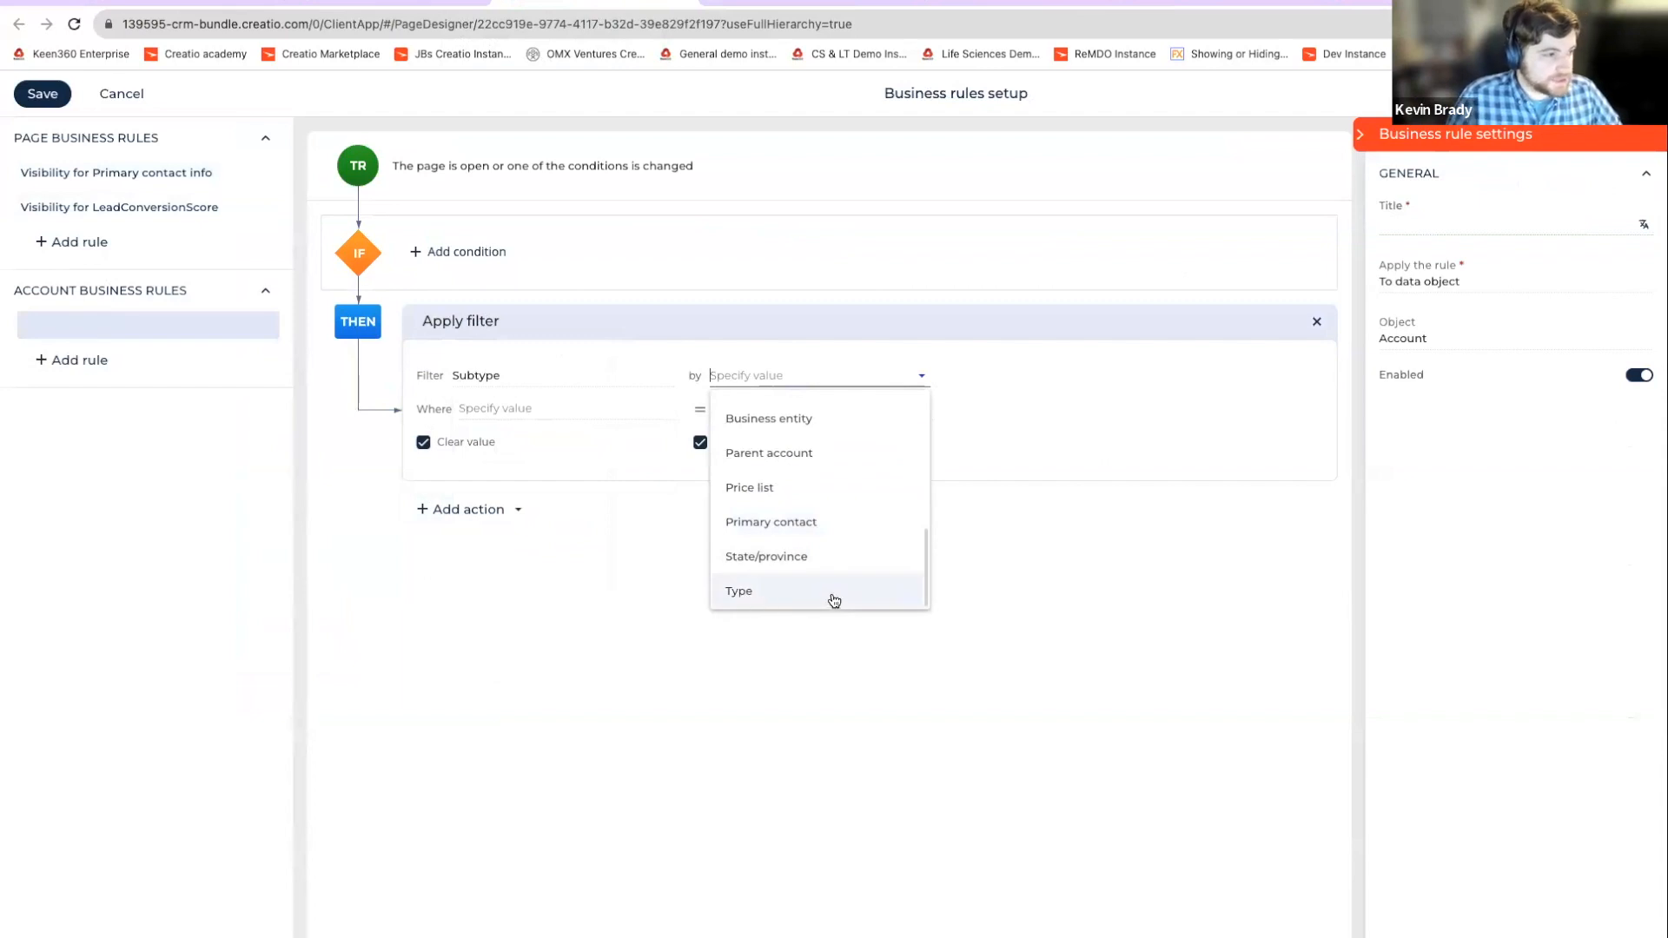
pyautogui.click(825, 591)
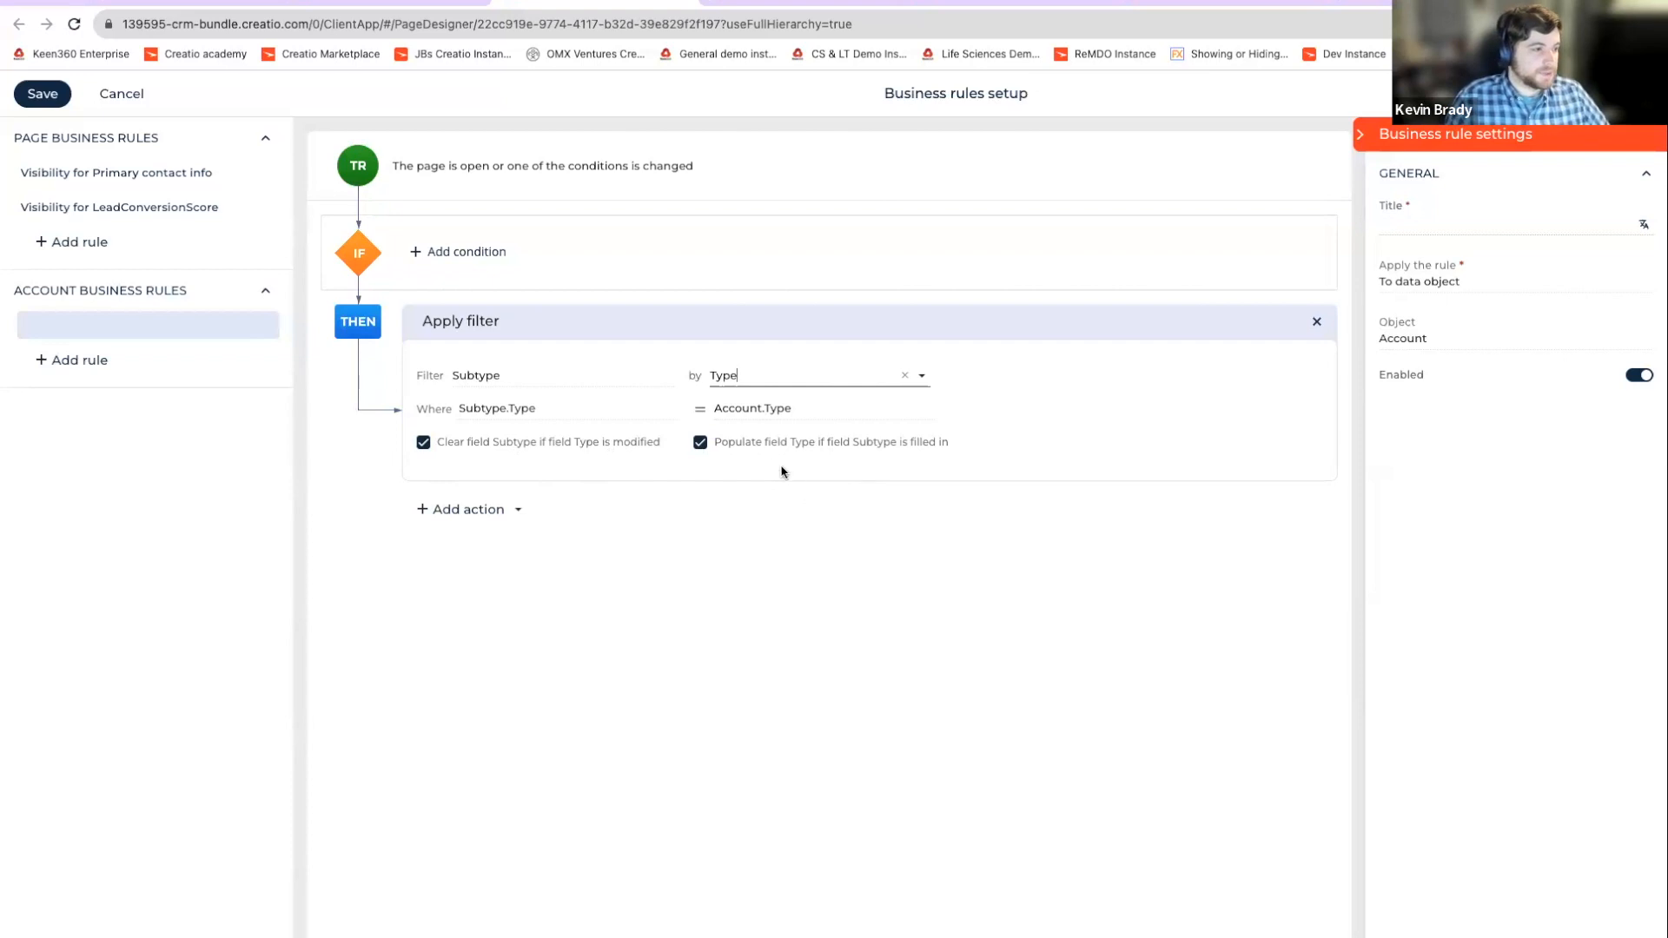
pyautogui.click(700, 447)
pyautogui.click(699, 447)
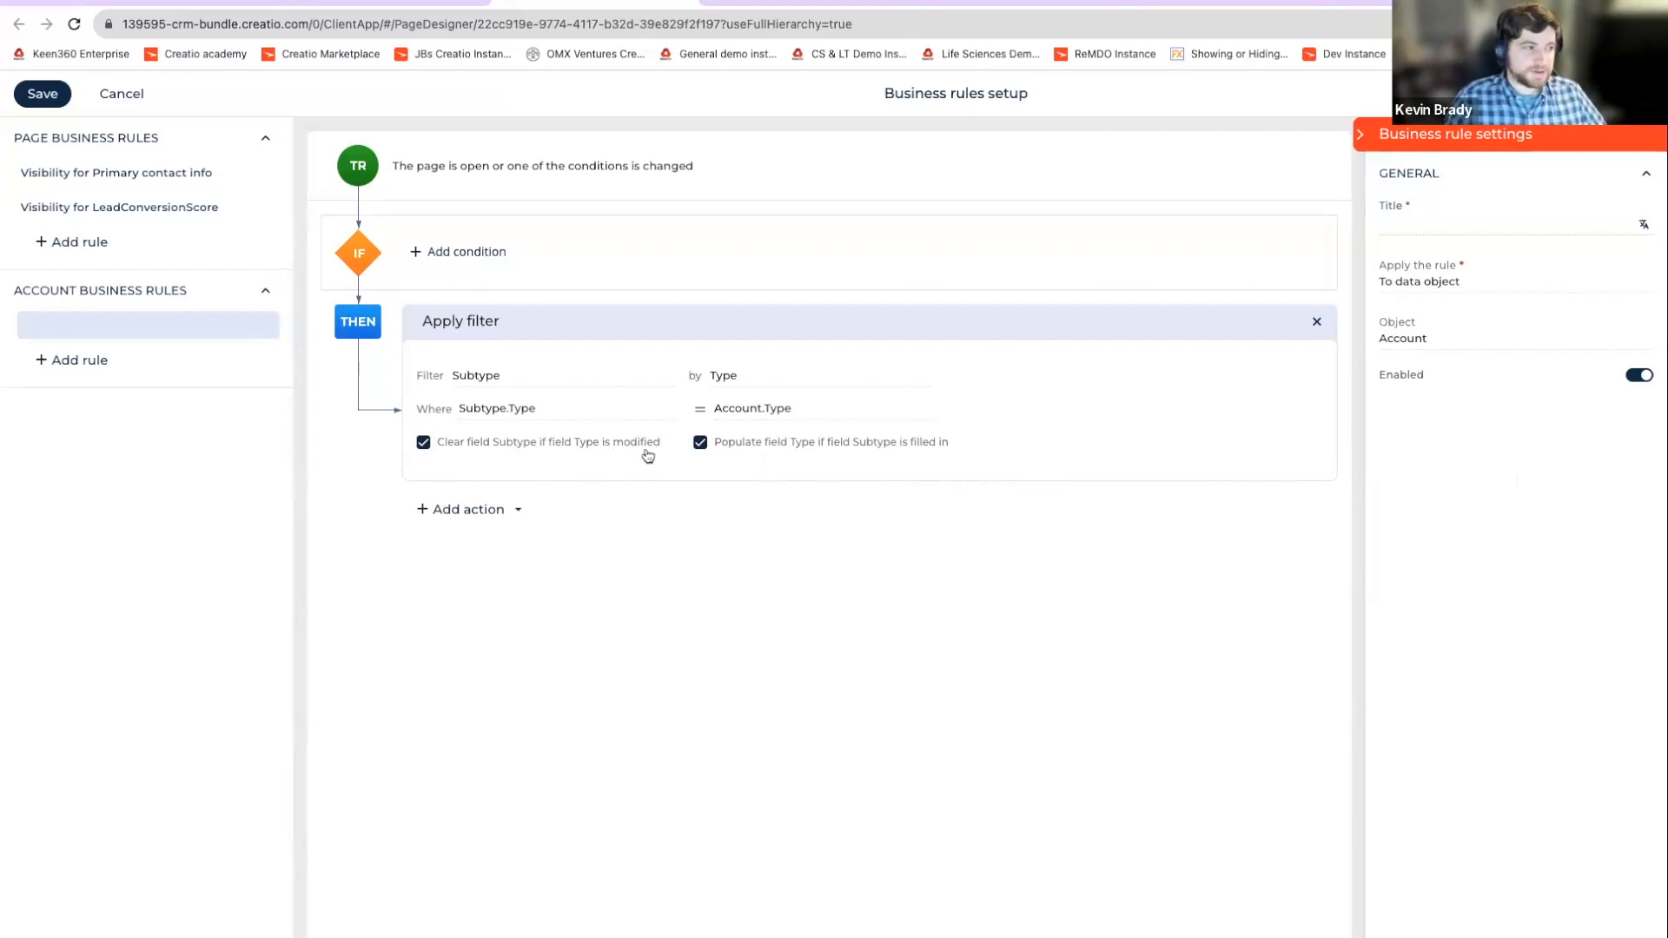
# Step: Add a condition to the new rule requiring the Subtype attribute to be filled in
pyautogui.click(485, 258)
pyautogui.click(580, 247)
pyautogui.click(563, 272)
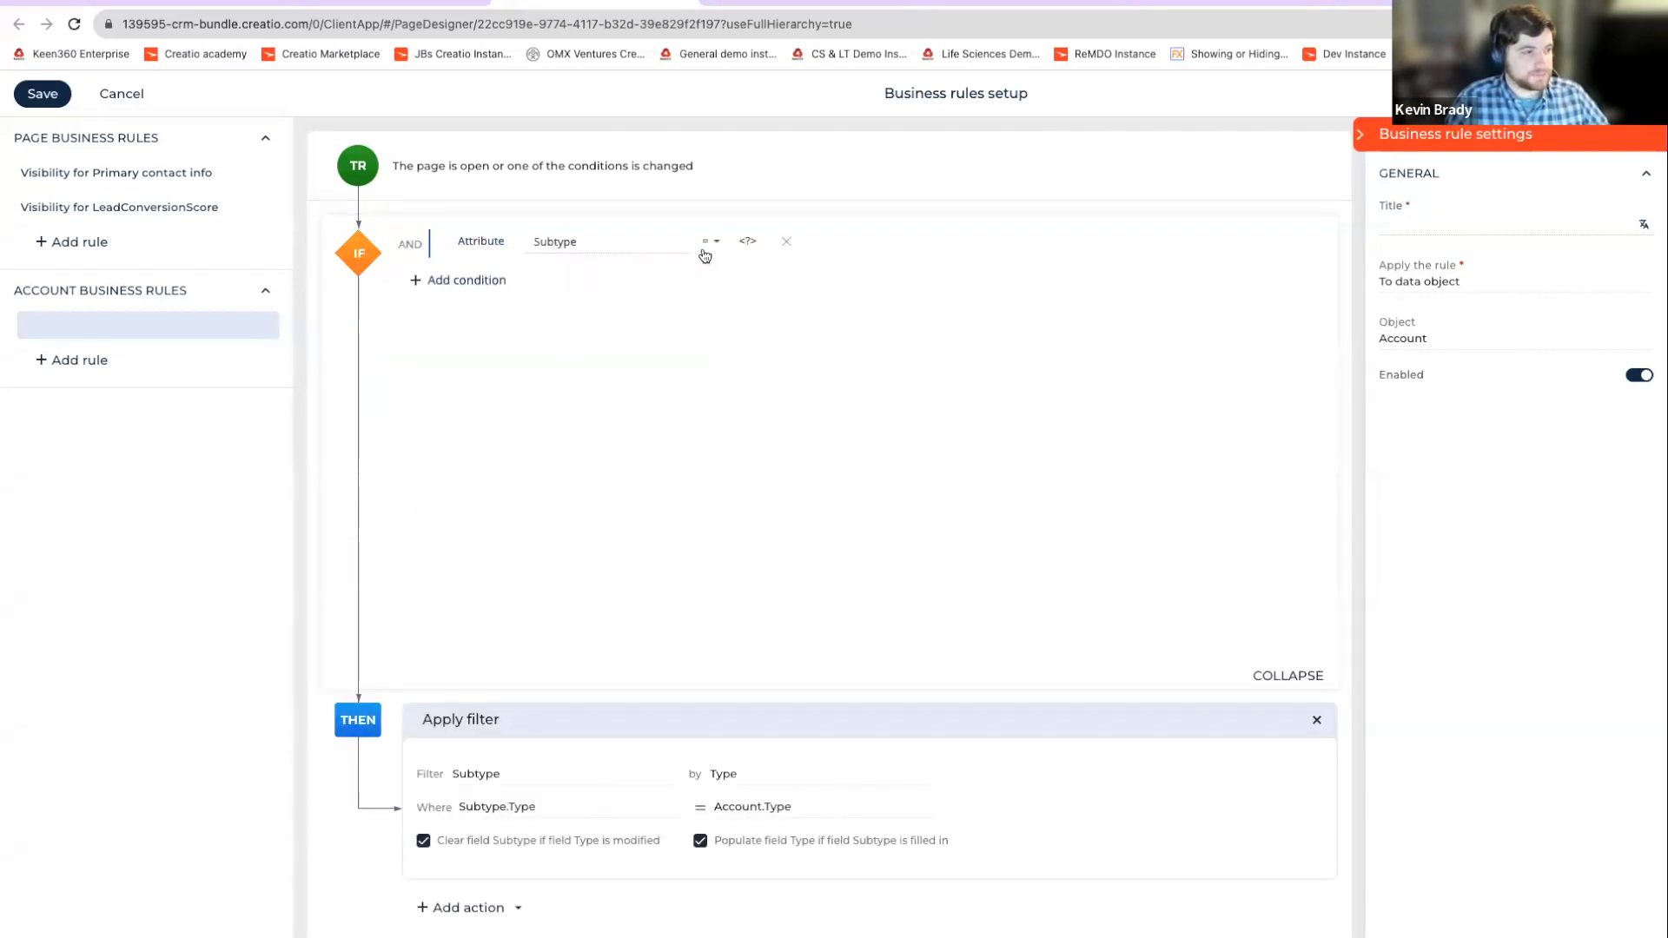
pyautogui.click(708, 243)
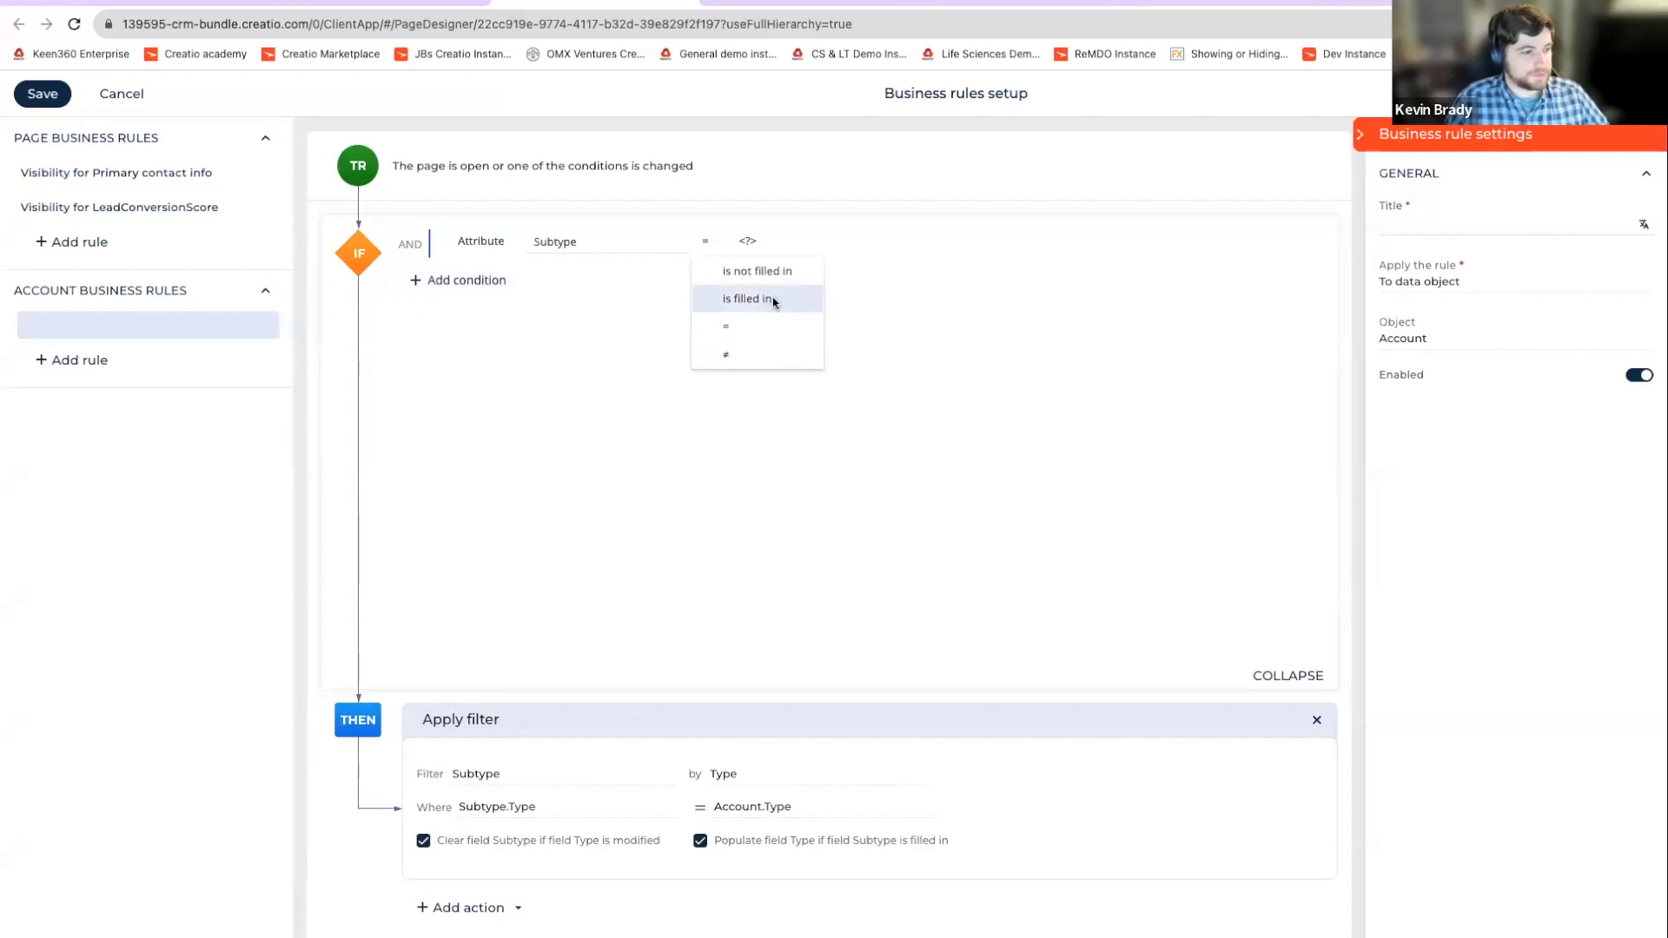
pyautogui.click(752, 300)
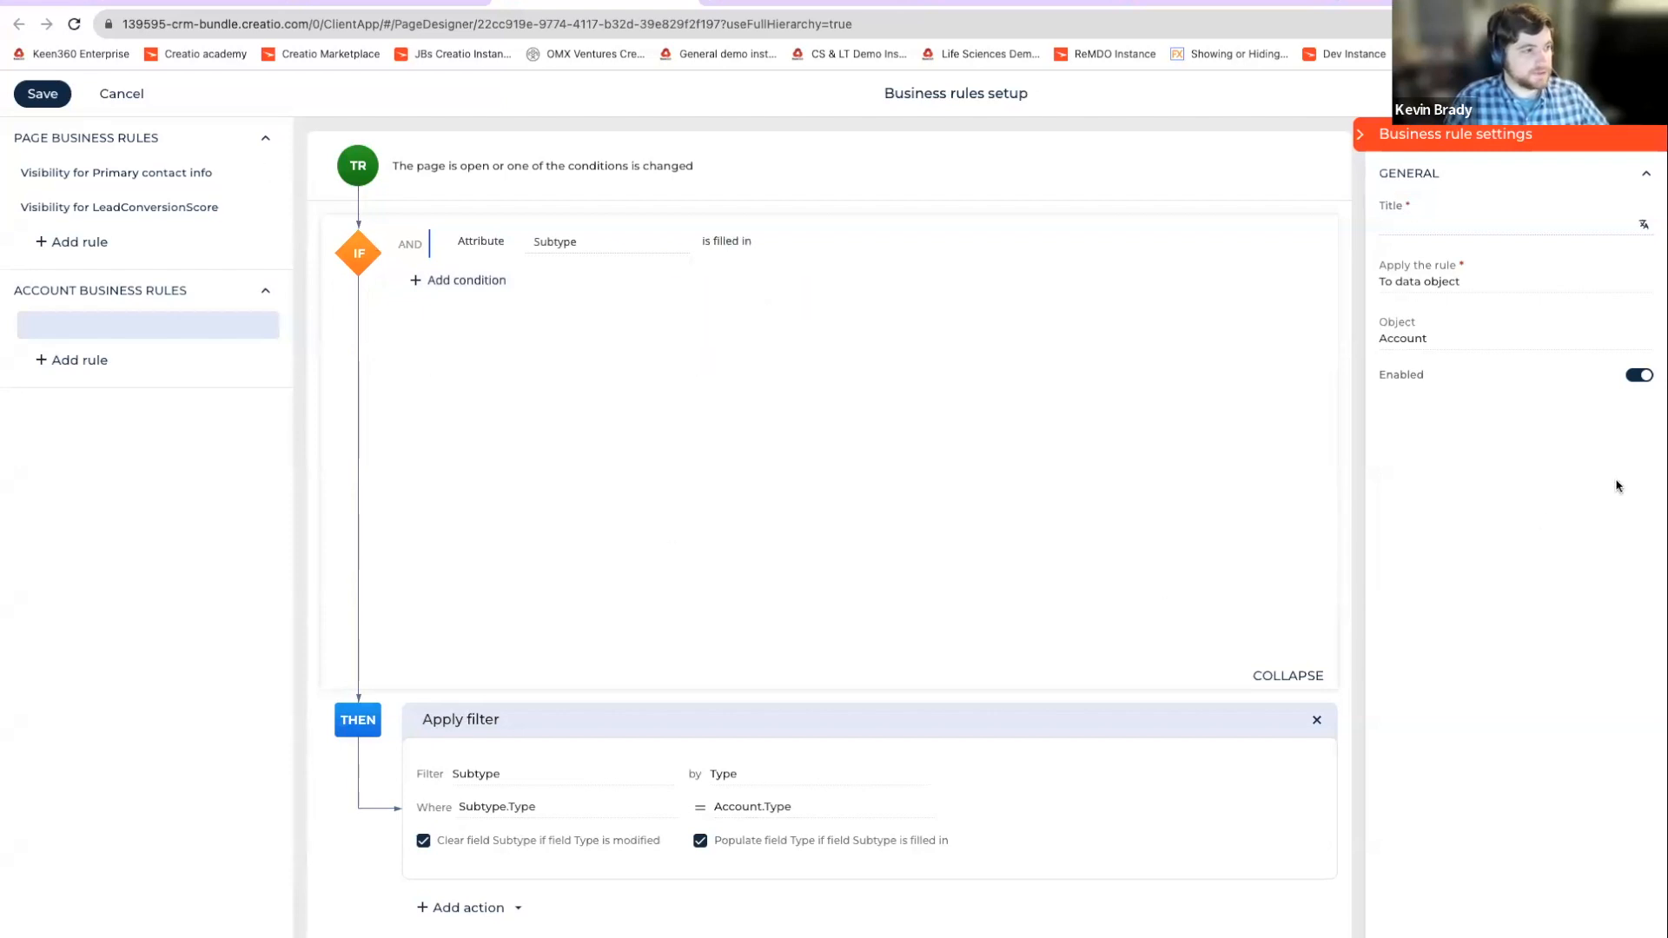
# Step: Title the business rule "Filter subtype" and save it
pyautogui.click(1464, 224)
pyautogui.write('Filter subtype')
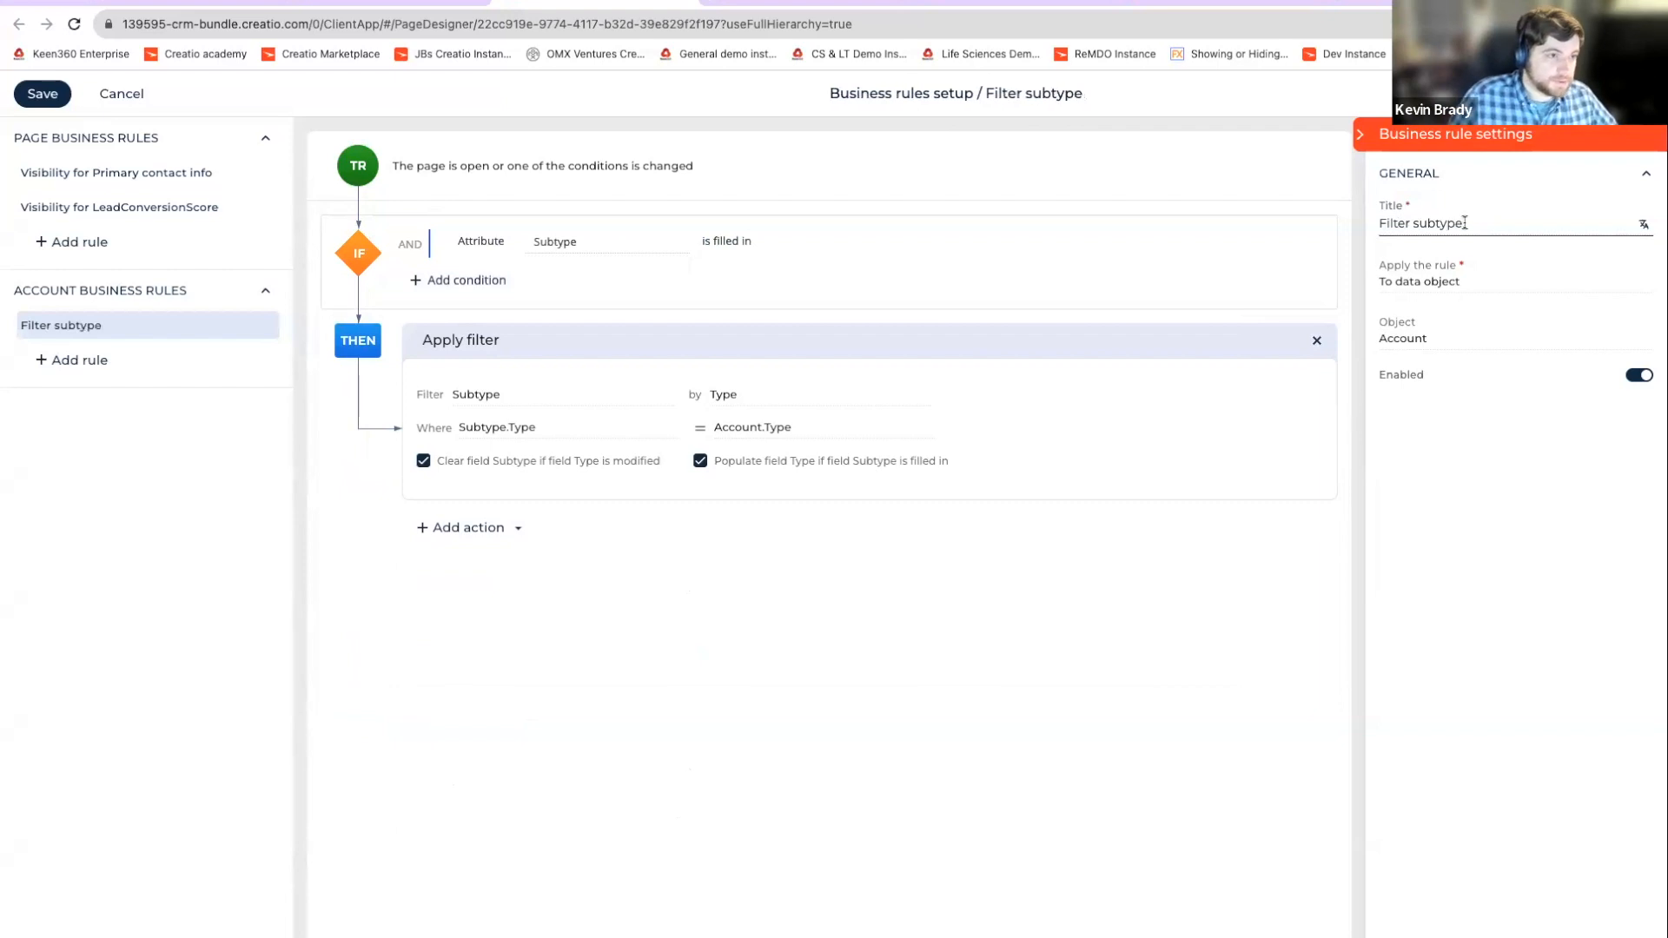
pyautogui.click(45, 97)
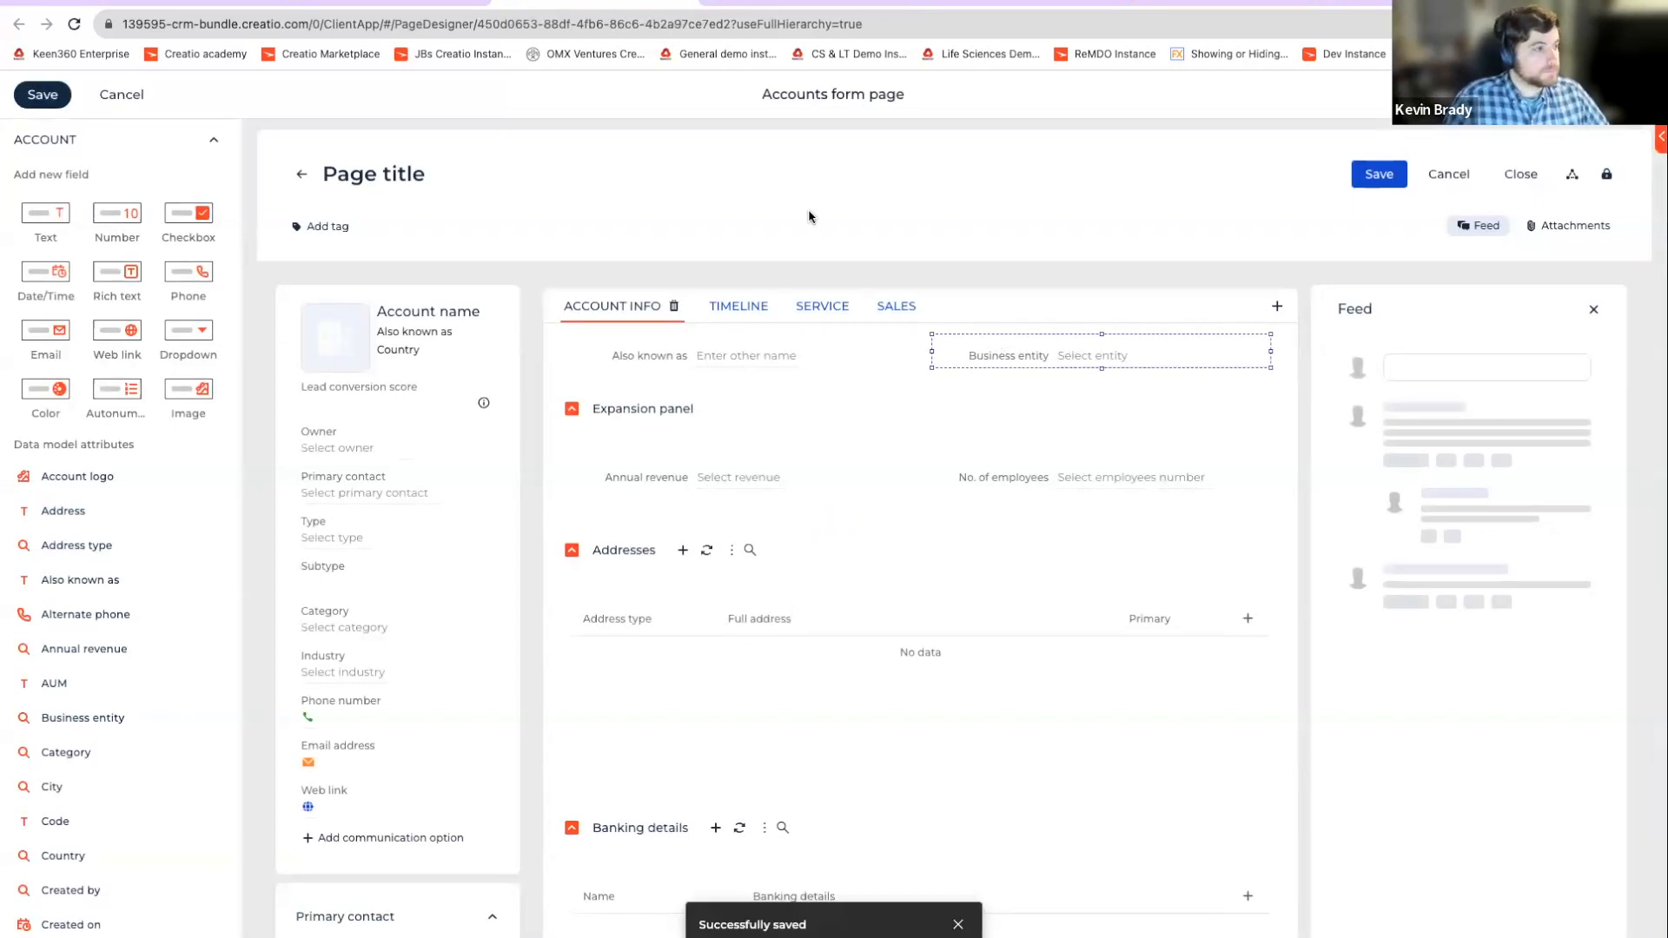
# Step: Reload the Accom (sample) account, choose Customer as its Type again and examine the Subtype choices offered
pyautogui.click(397, 3)
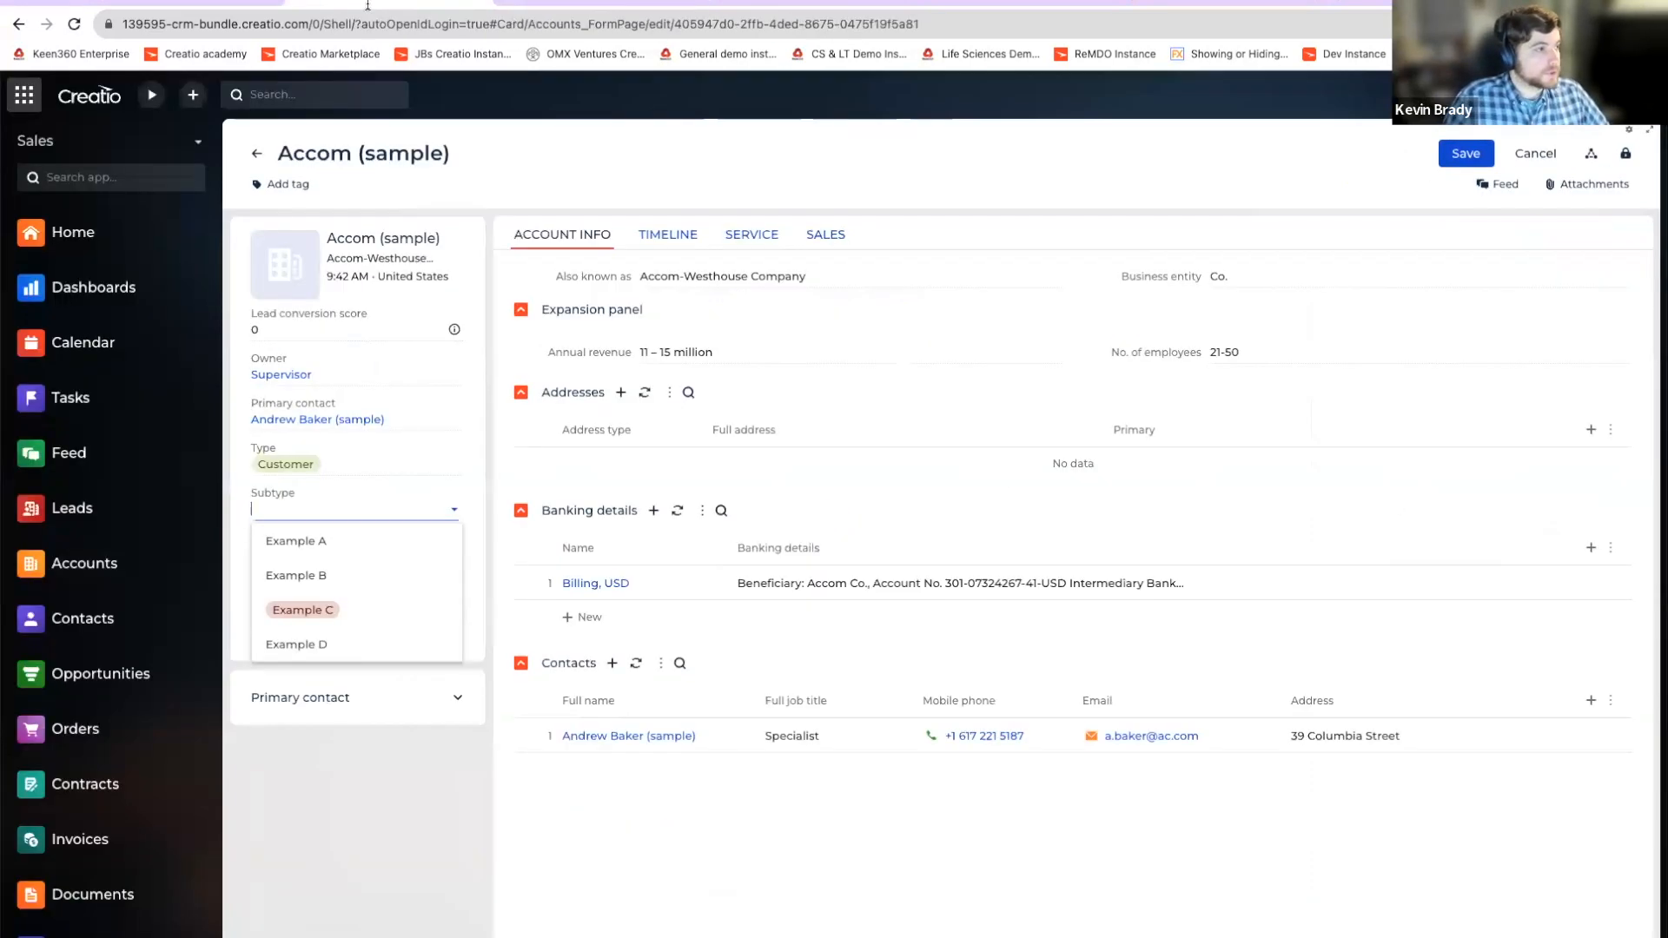
pyautogui.click(74, 24)
pyautogui.click(892, 253)
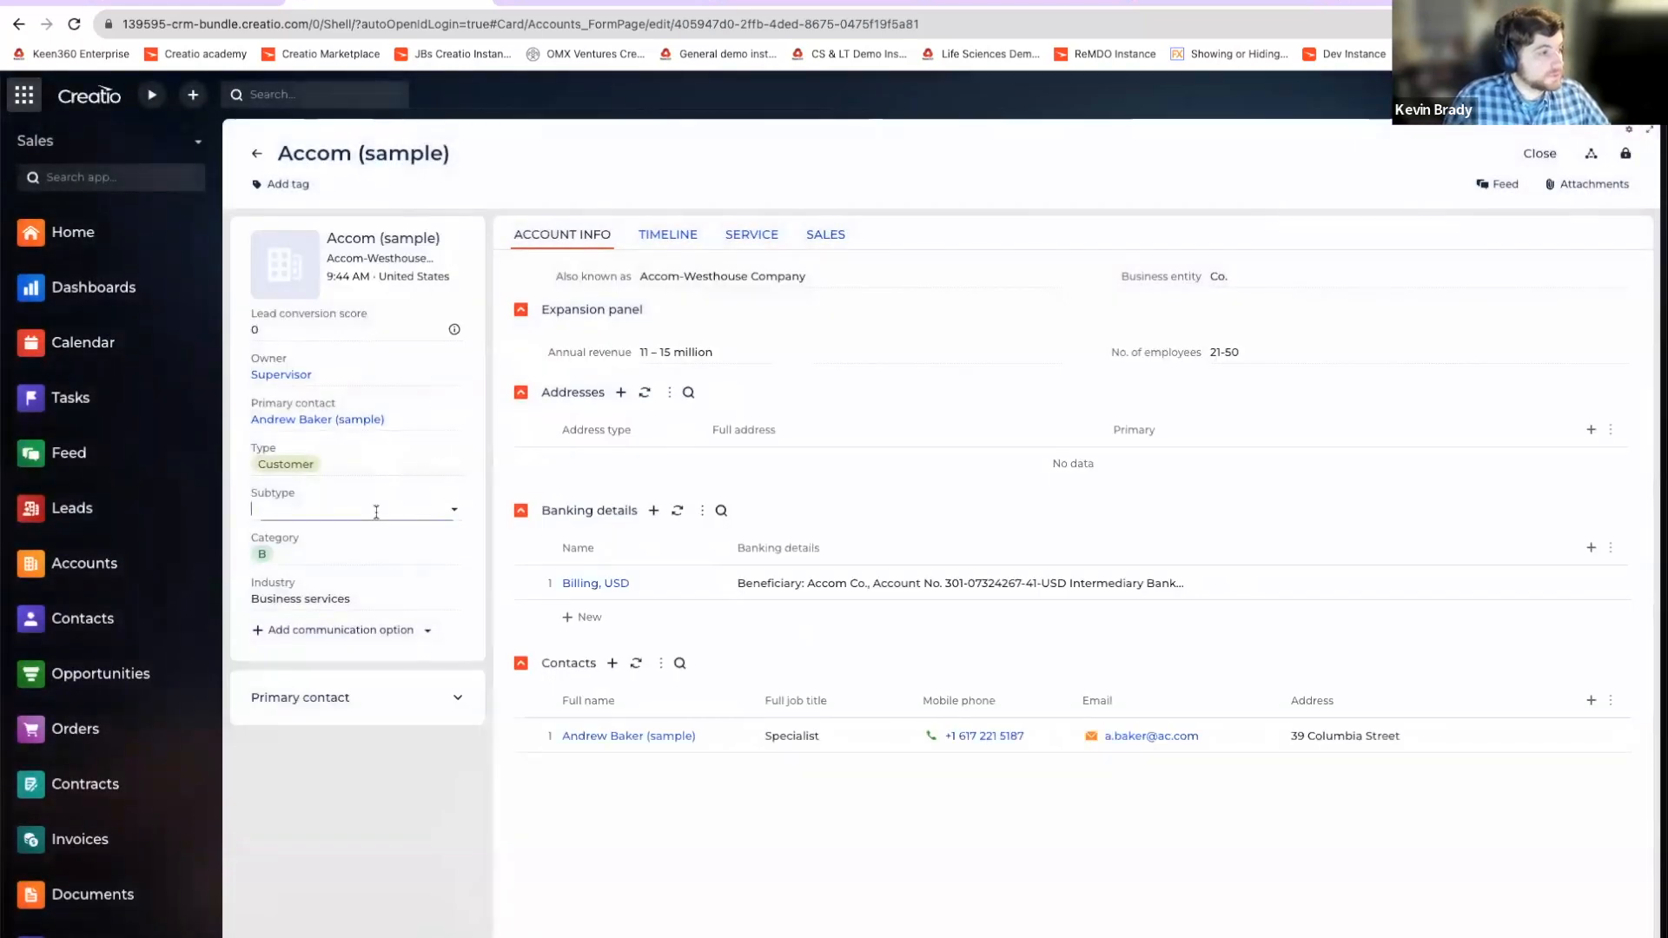
pyautogui.click(377, 512)
pyautogui.click(381, 462)
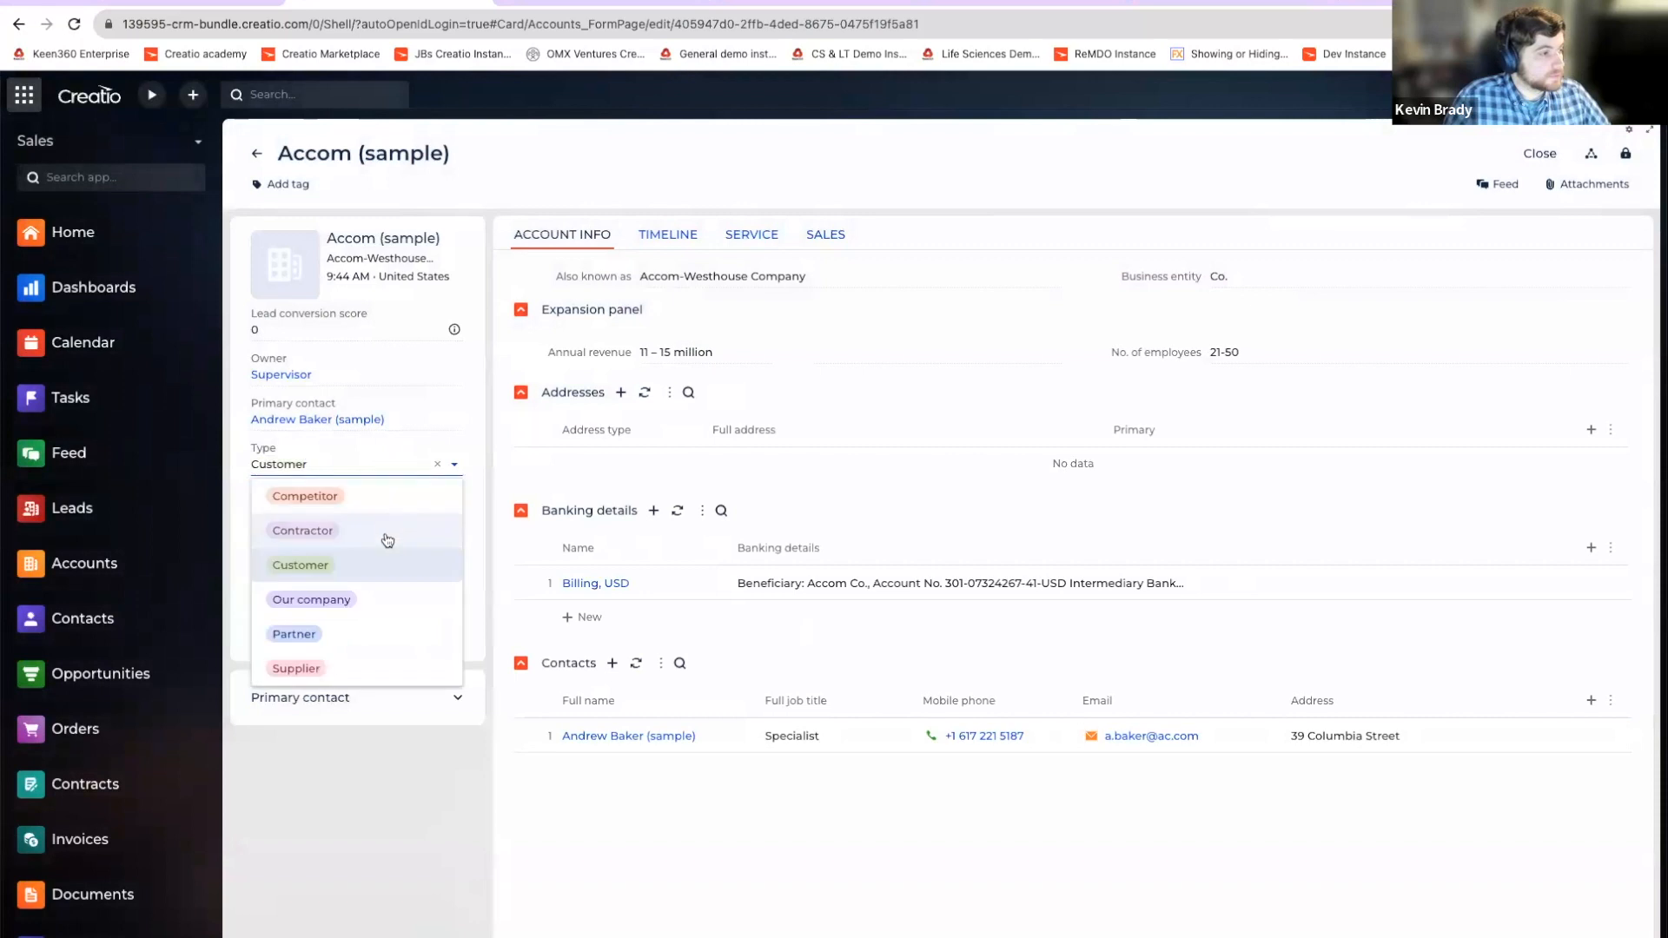
pyautogui.click(383, 567)
pyautogui.click(387, 520)
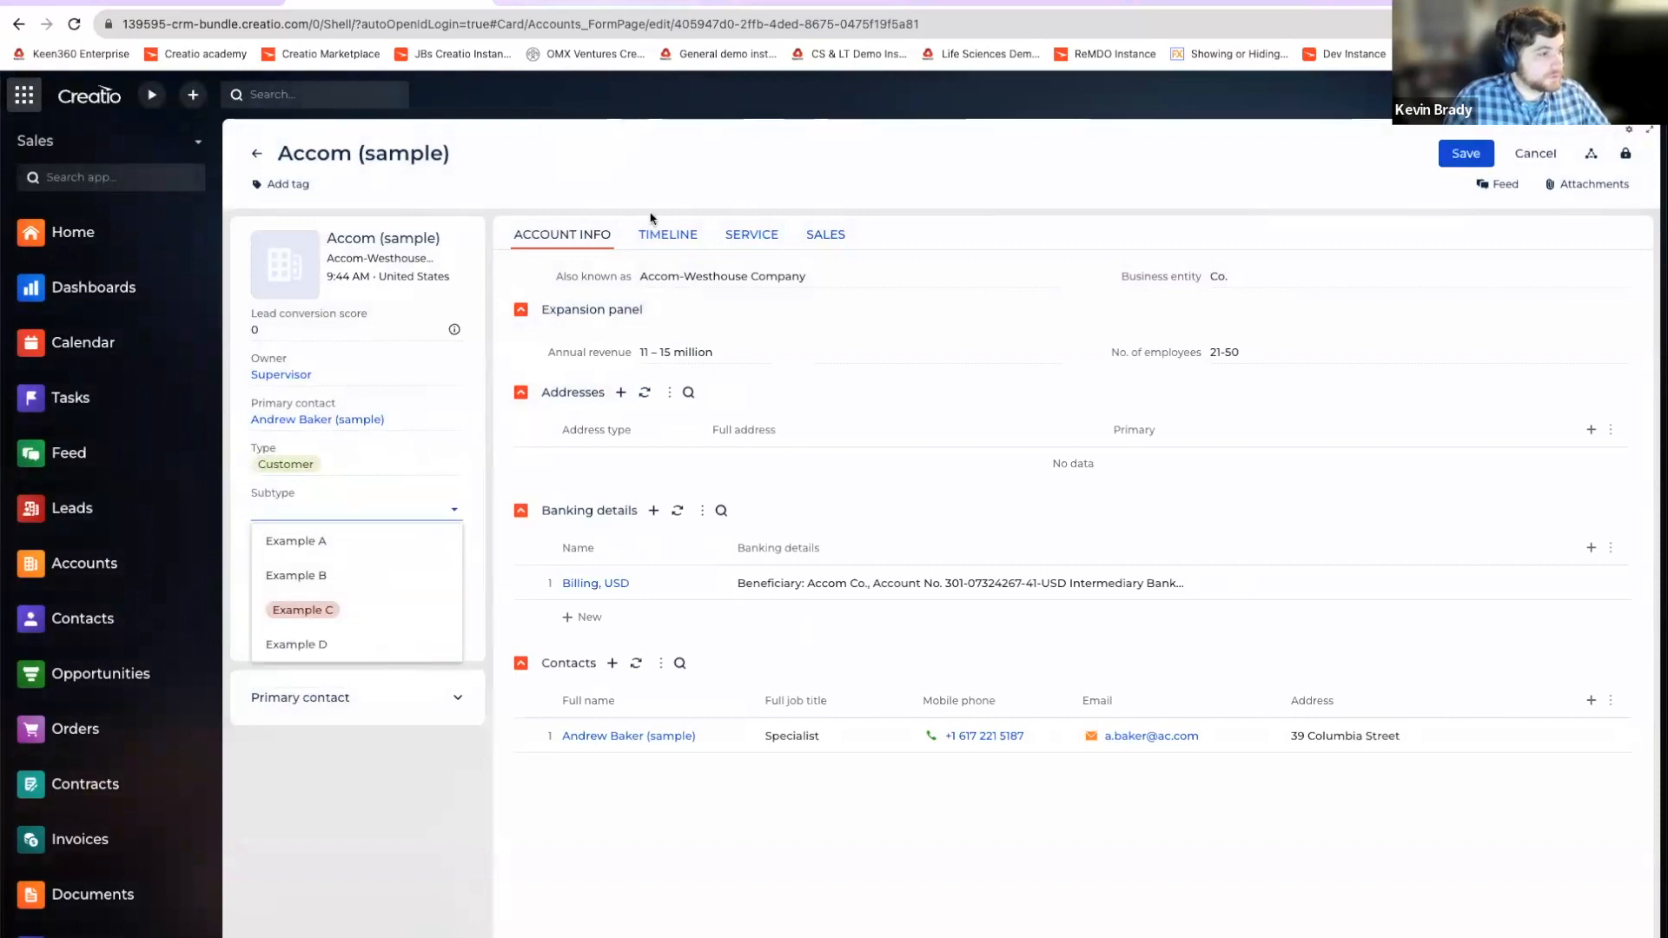
pyautogui.click(491, 464)
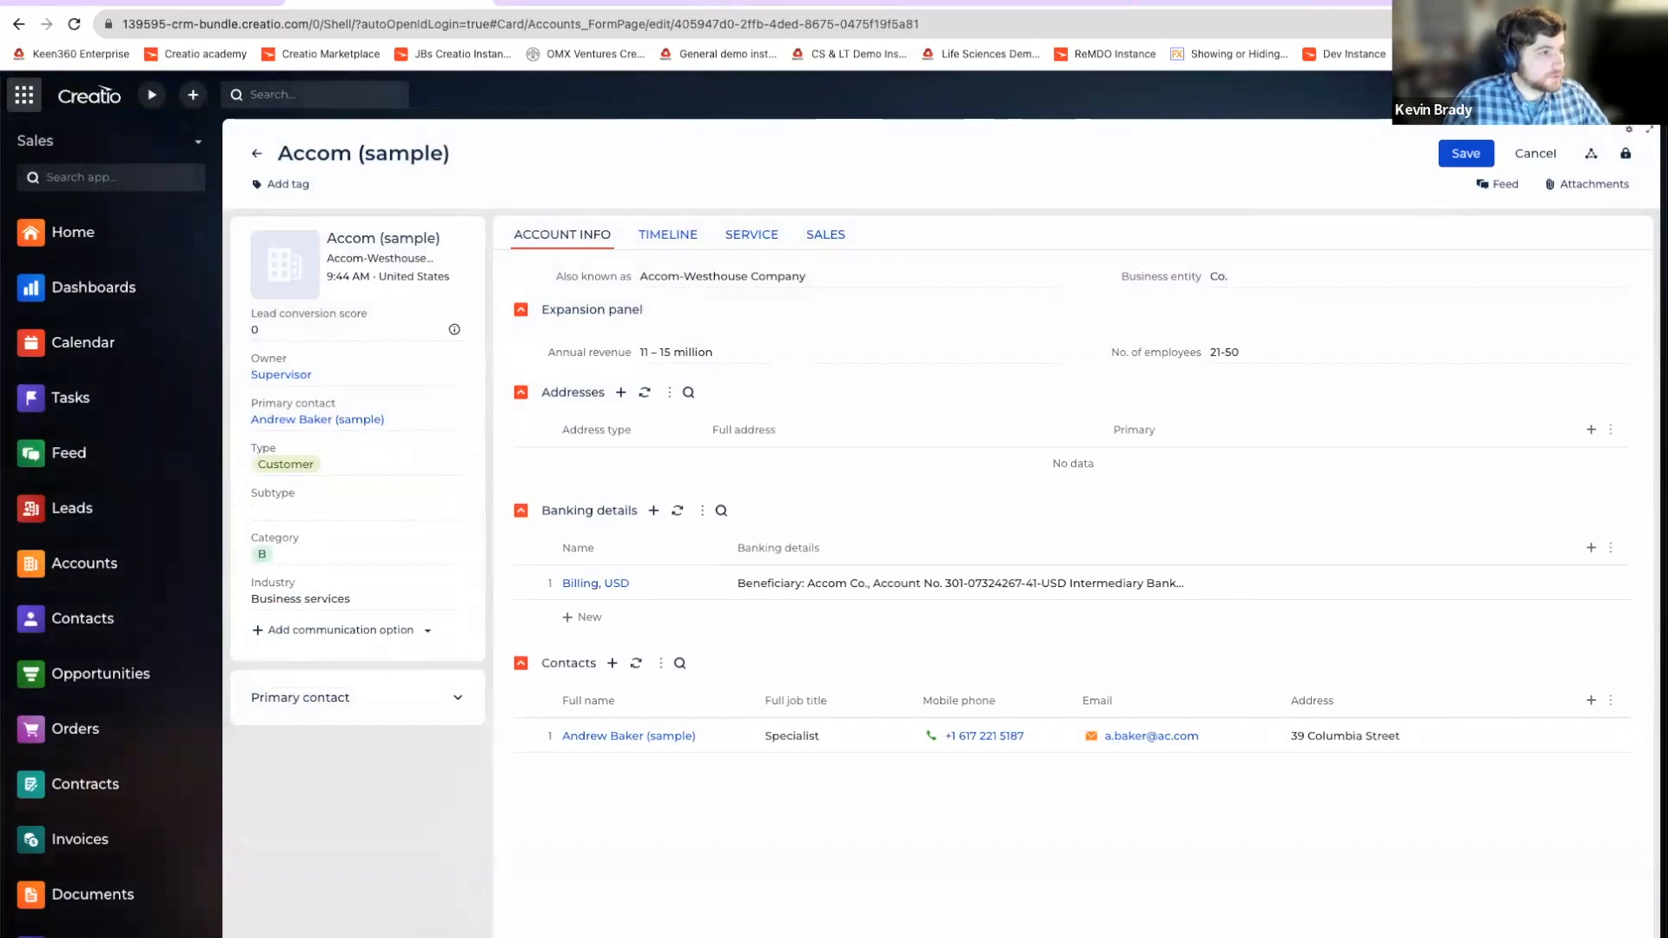
# Step: Remove the Subtype condition from the Filter subtype account rule and save the rules
pyautogui.click(639, 3)
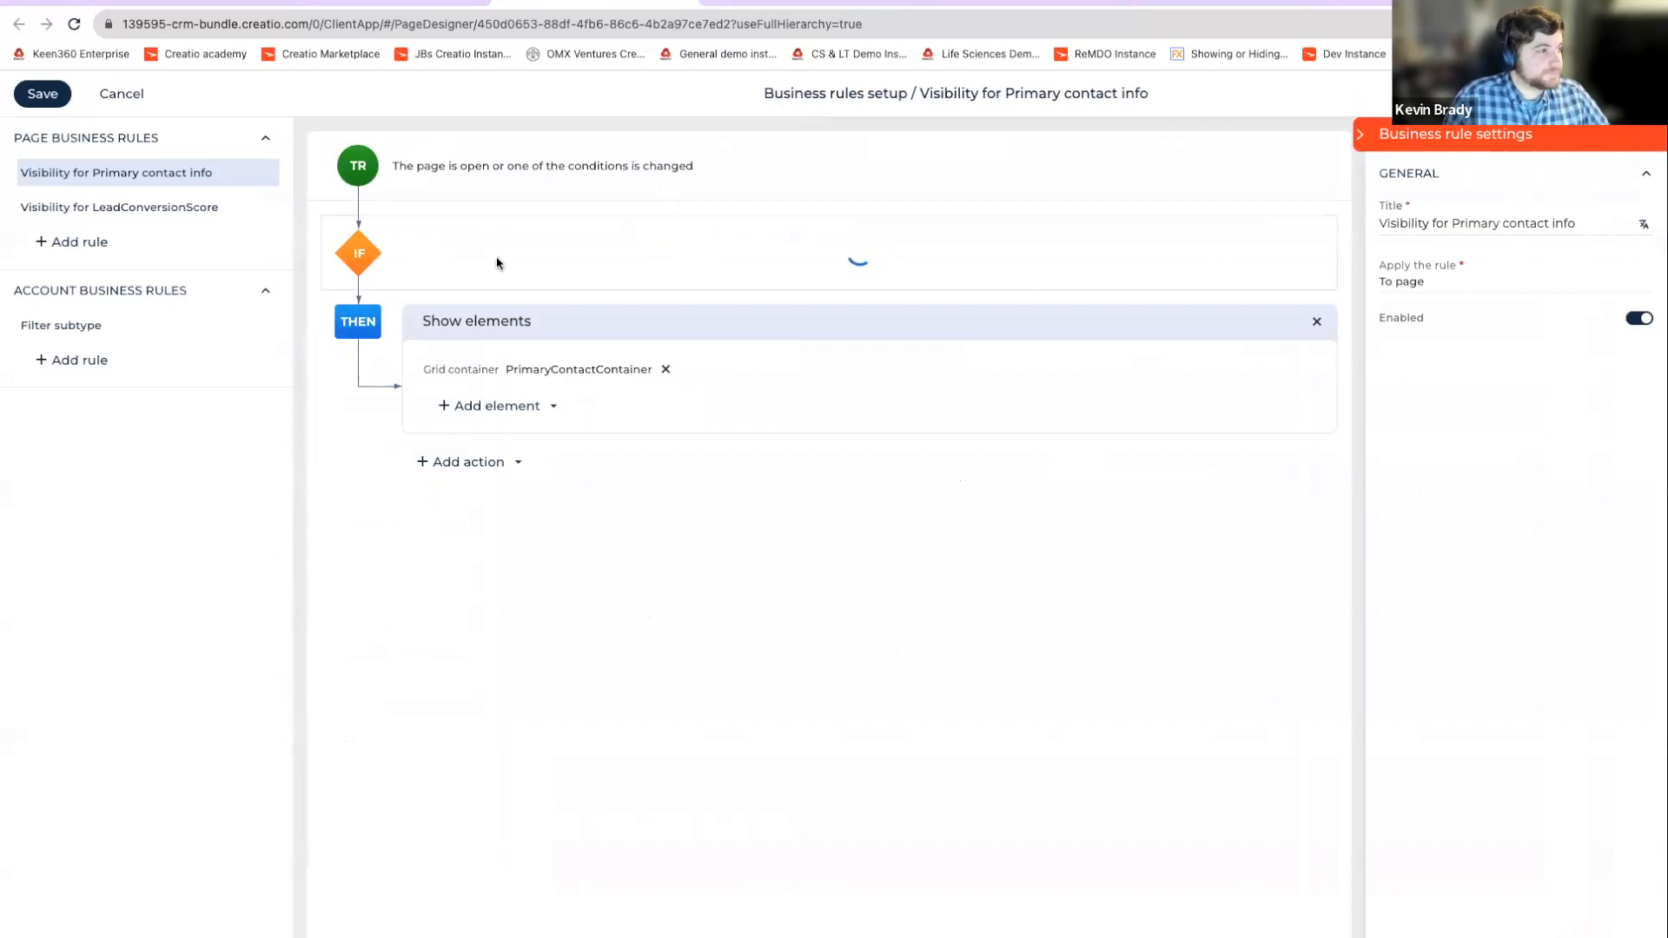
pyautogui.click(194, 336)
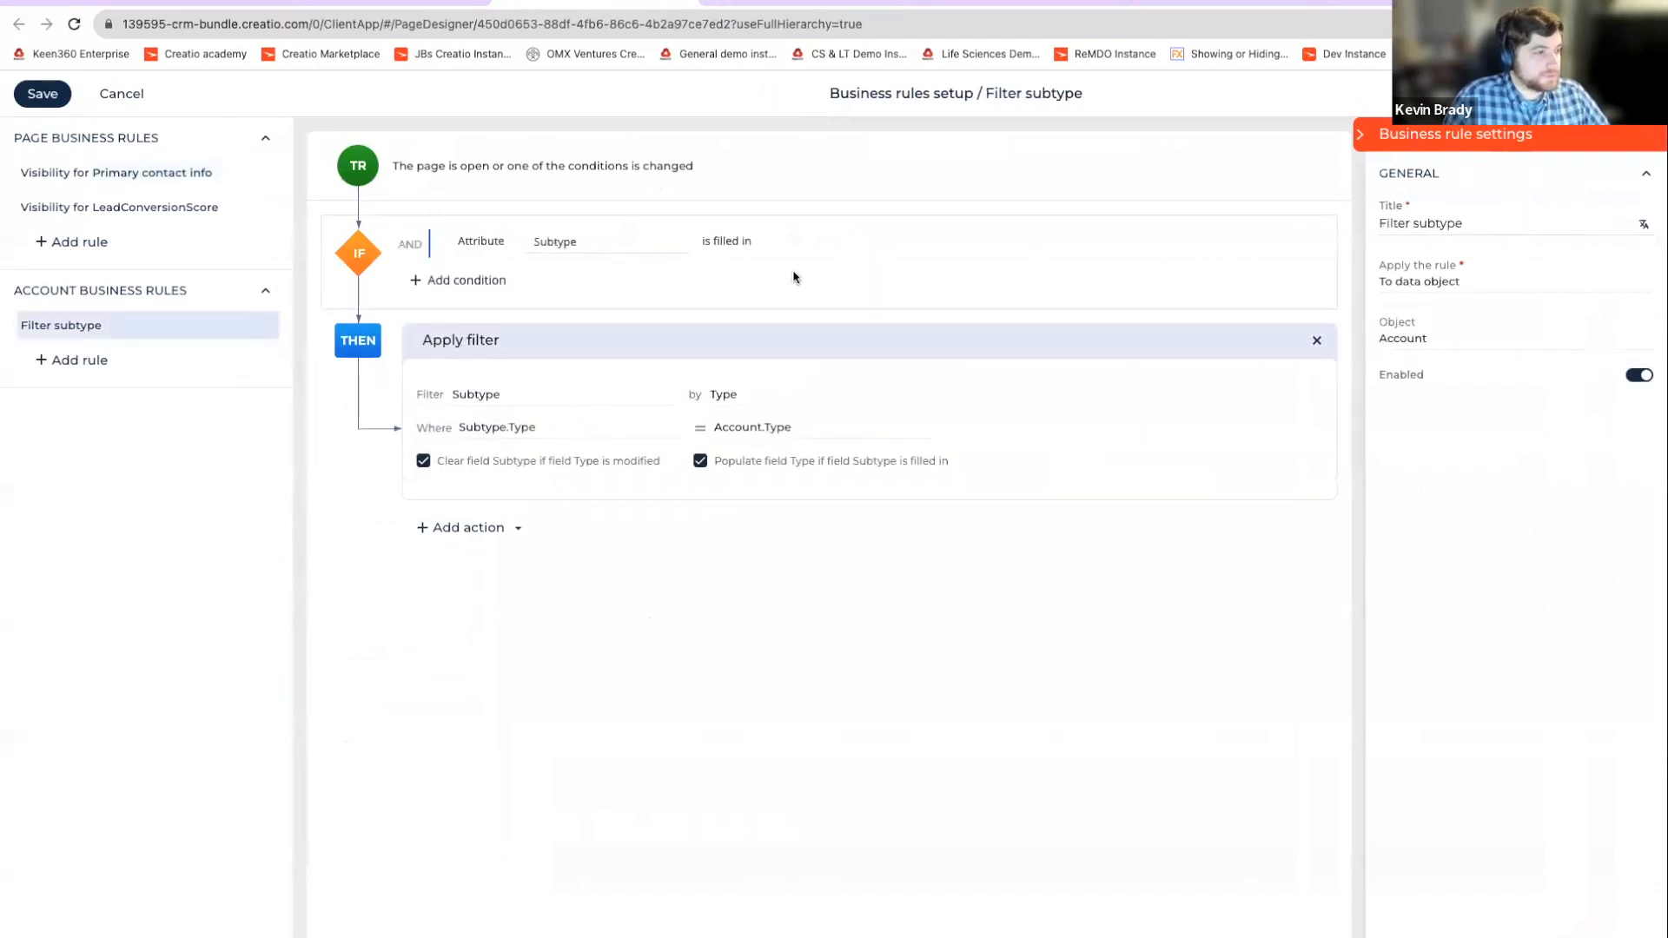
pyautogui.click(770, 246)
pyautogui.click(781, 243)
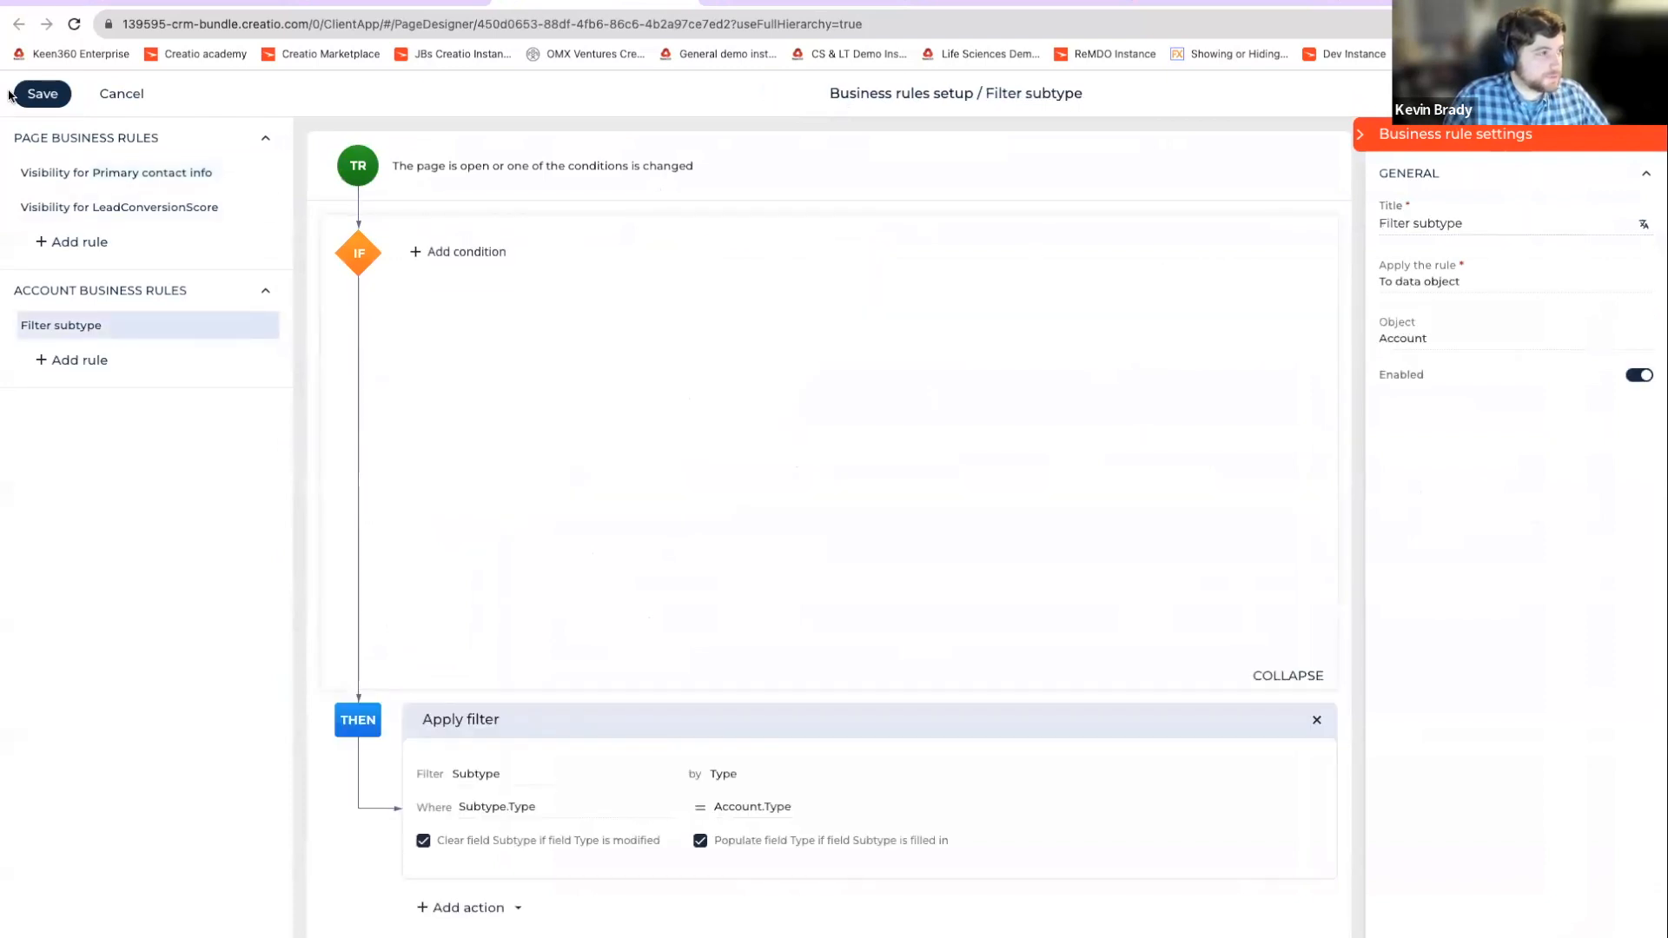
pyautogui.click(39, 94)
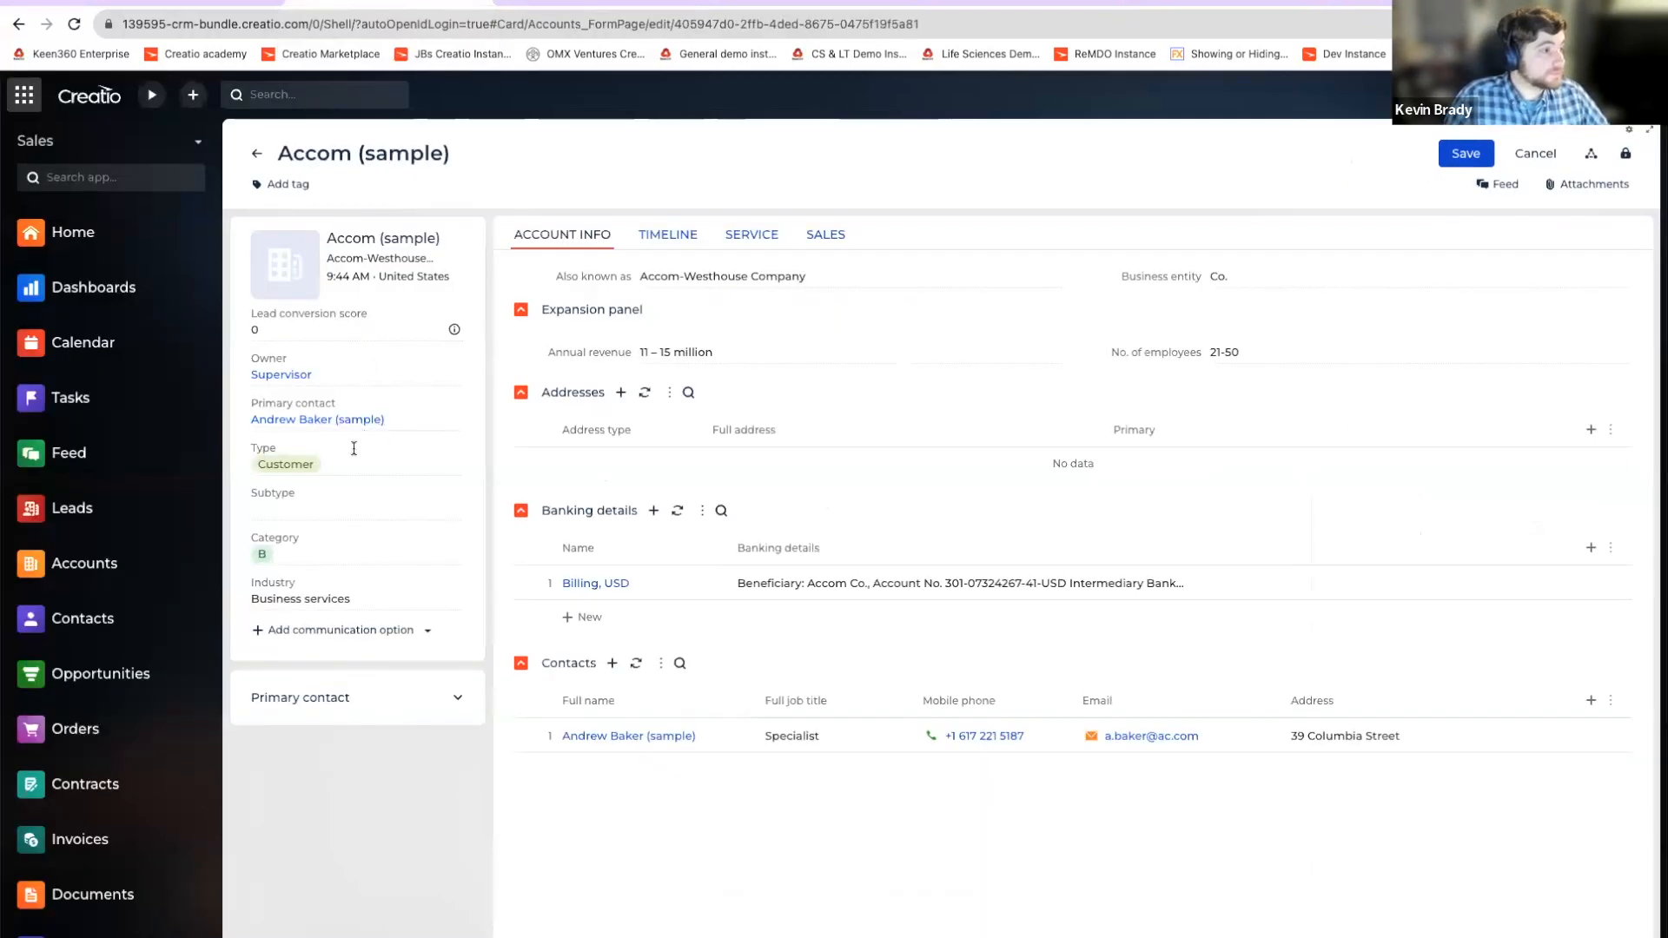
# Step: Reload the Accom (sample) account, set its Type to Partner and examine the Subtype choices offered
pyautogui.click(73, 25)
pyautogui.click(888, 250)
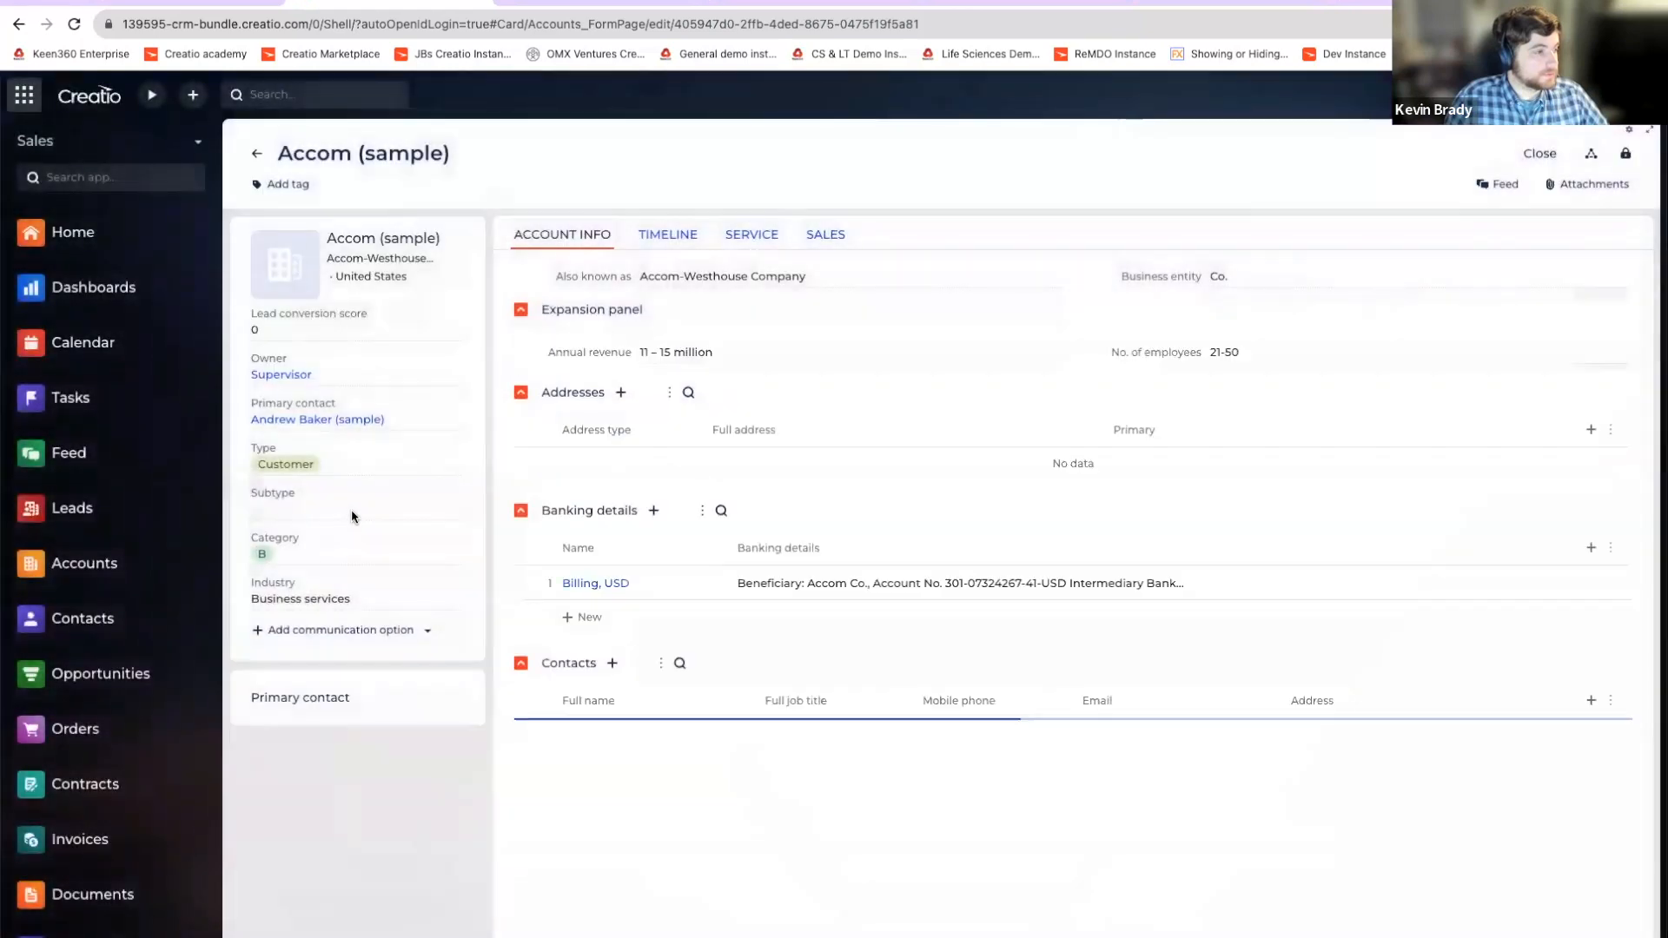
pyautogui.click(355, 511)
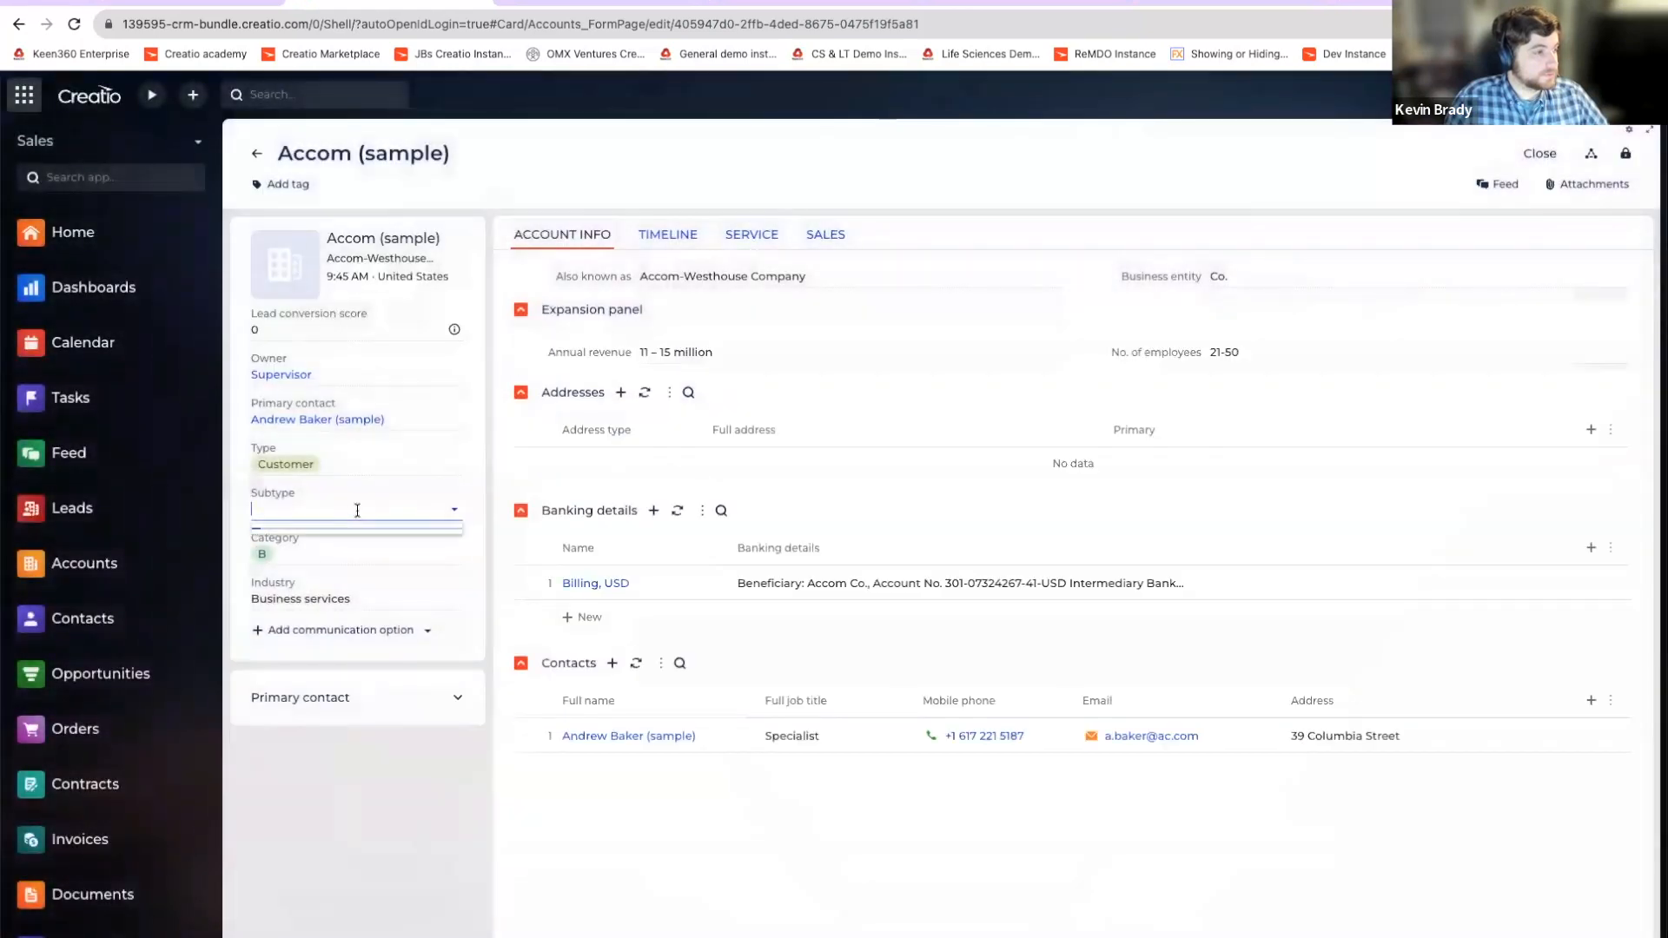
pyautogui.click(368, 464)
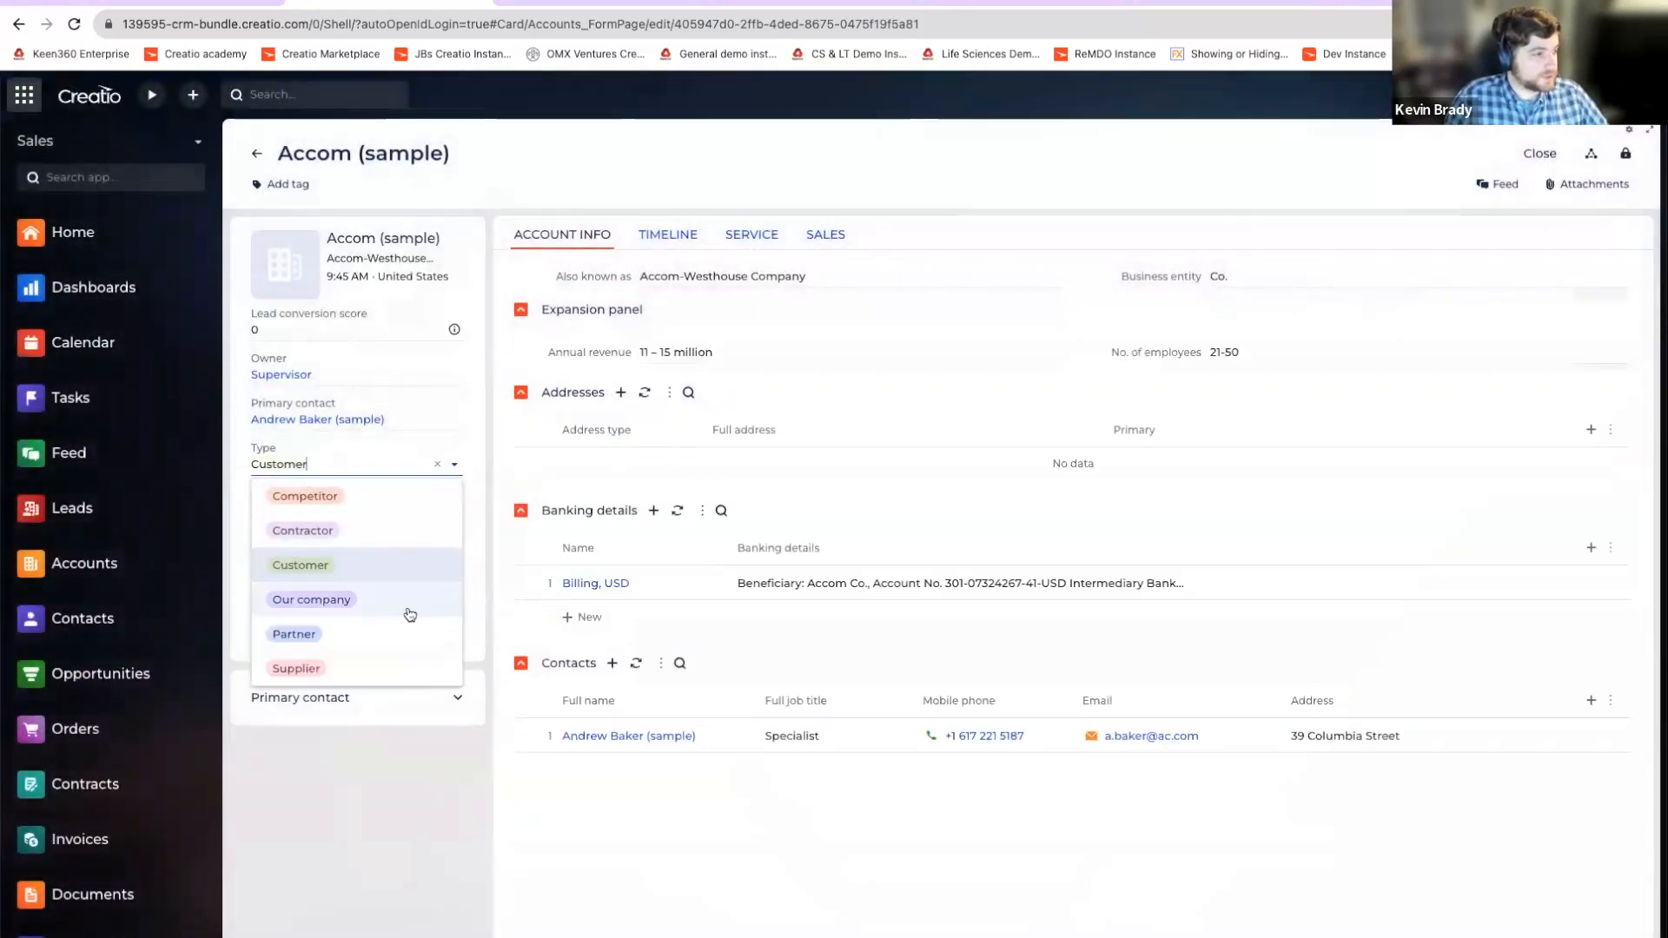
pyautogui.click(409, 635)
pyautogui.click(377, 520)
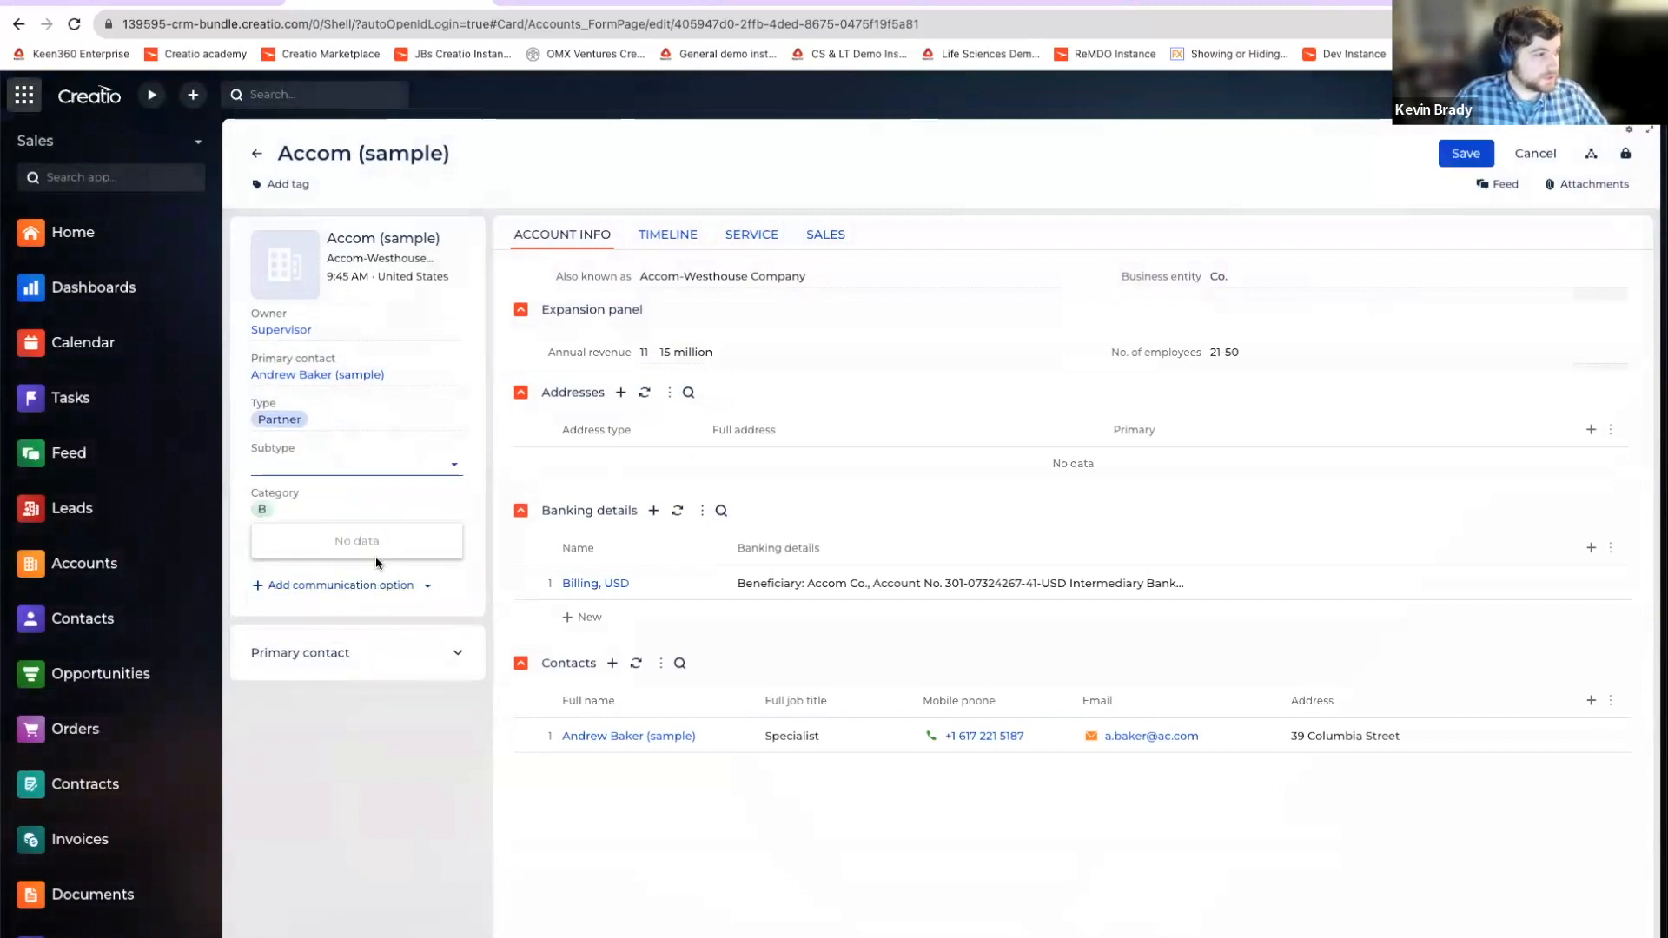
pyautogui.click(406, 459)
pyautogui.click(415, 459)
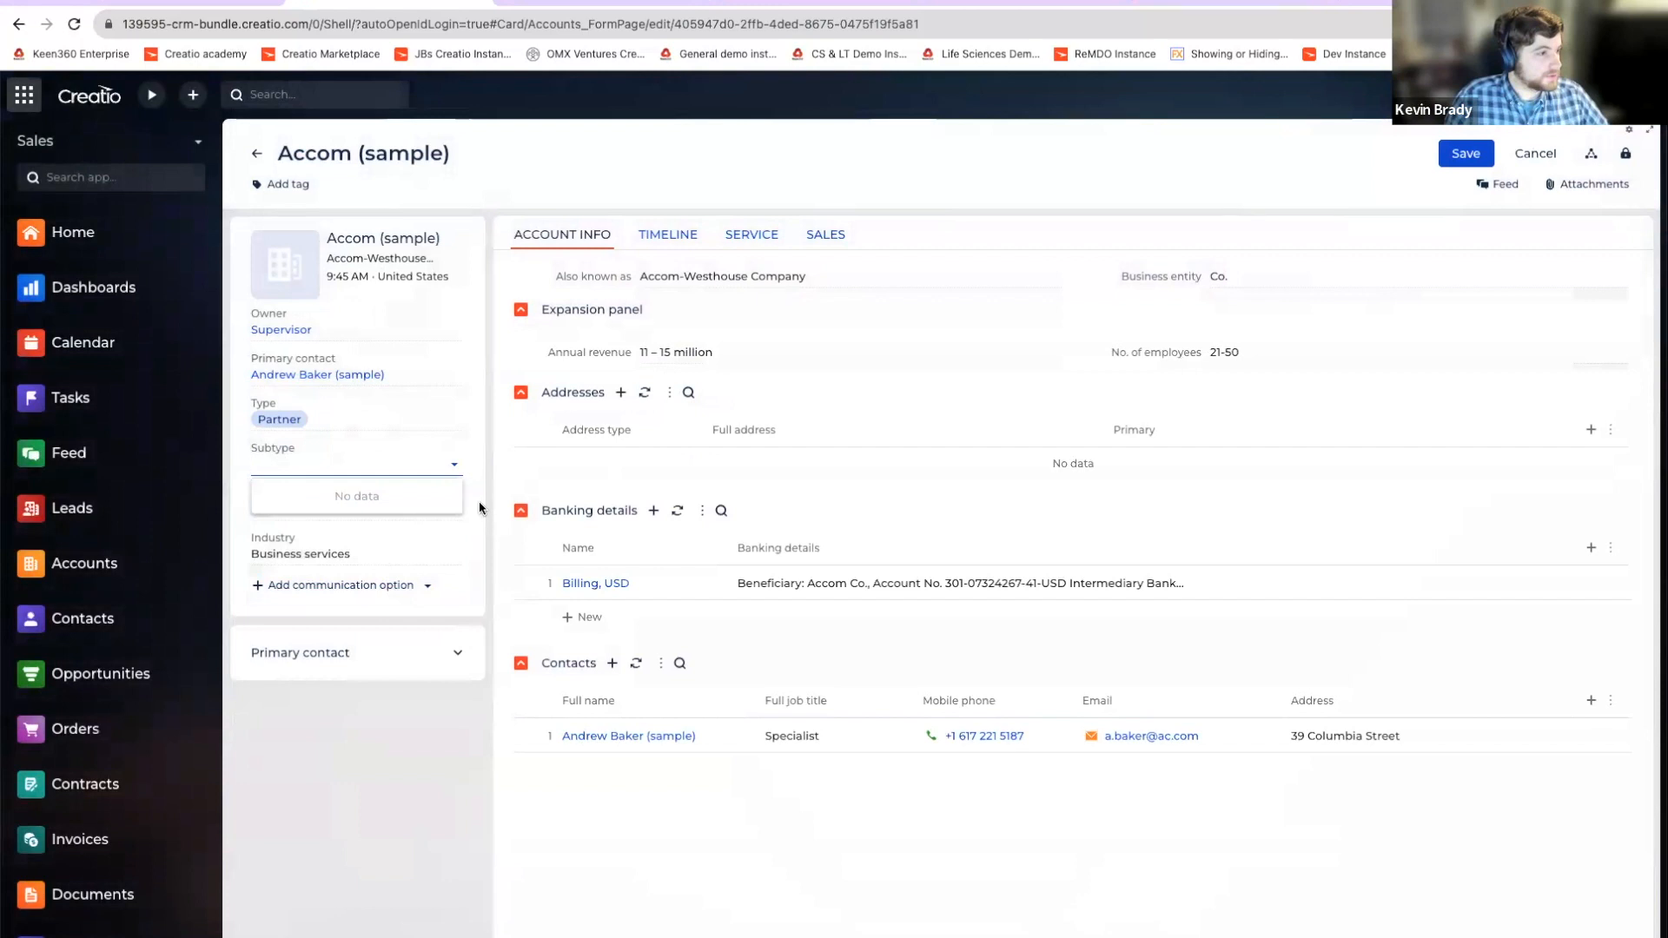
pyautogui.click(389, 459)
# Step: Clear the account's Type and examine the Subtype choices offered without a type
pyautogui.click(406, 422)
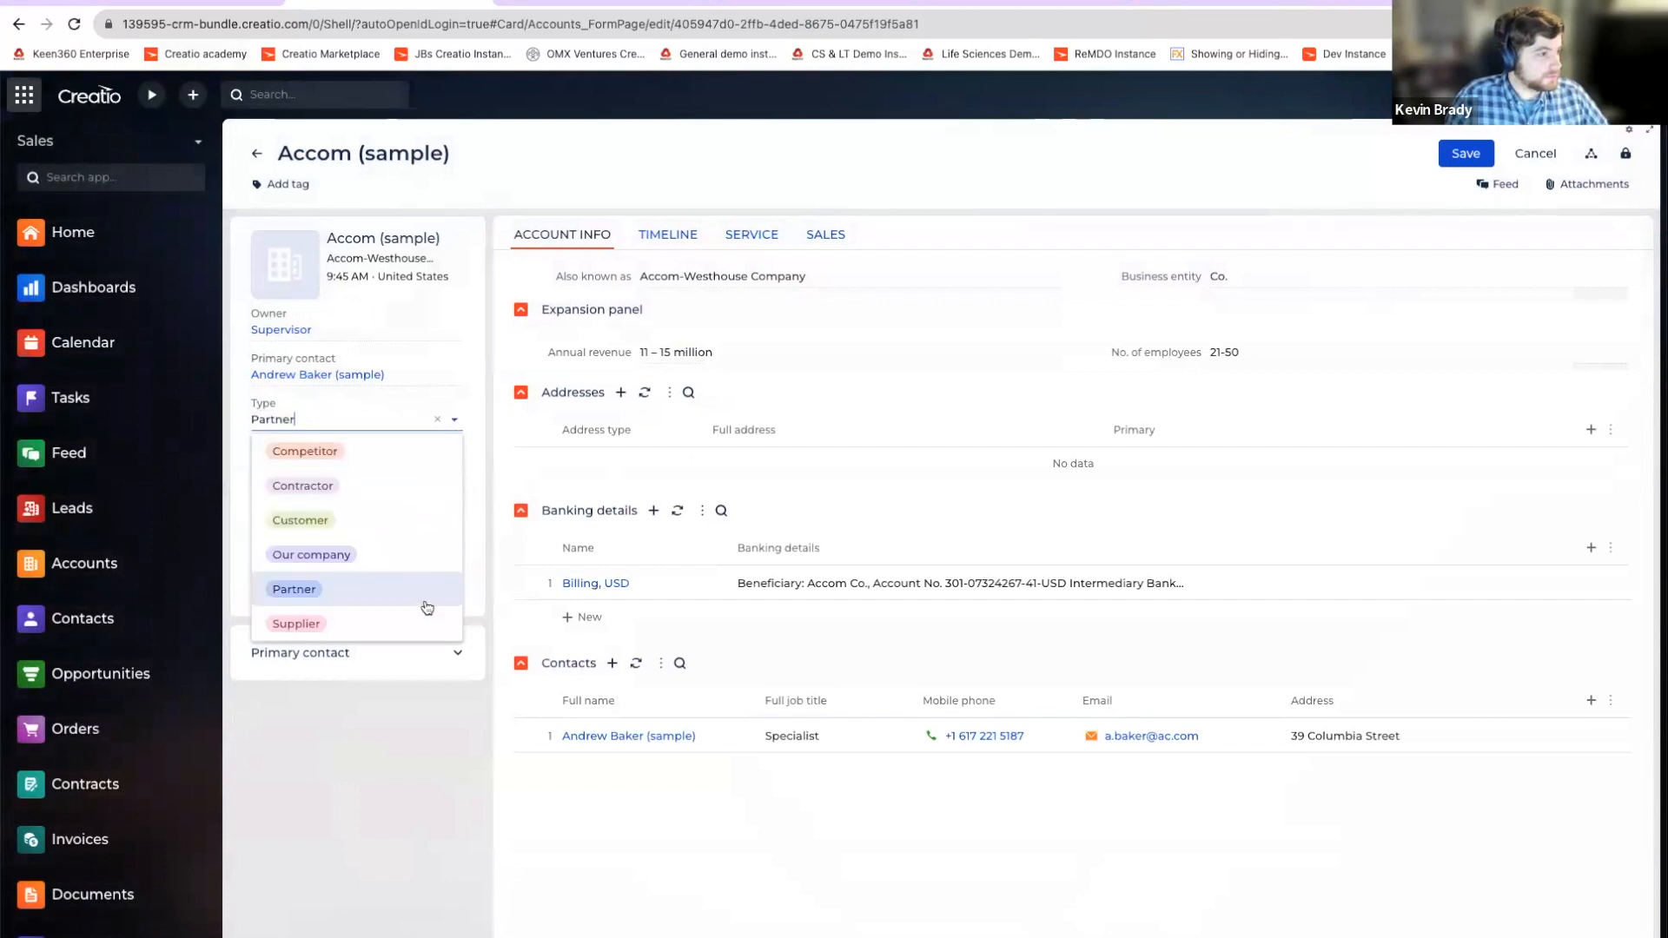
pyautogui.click(501, 477)
pyautogui.click(411, 421)
pyautogui.click(437, 419)
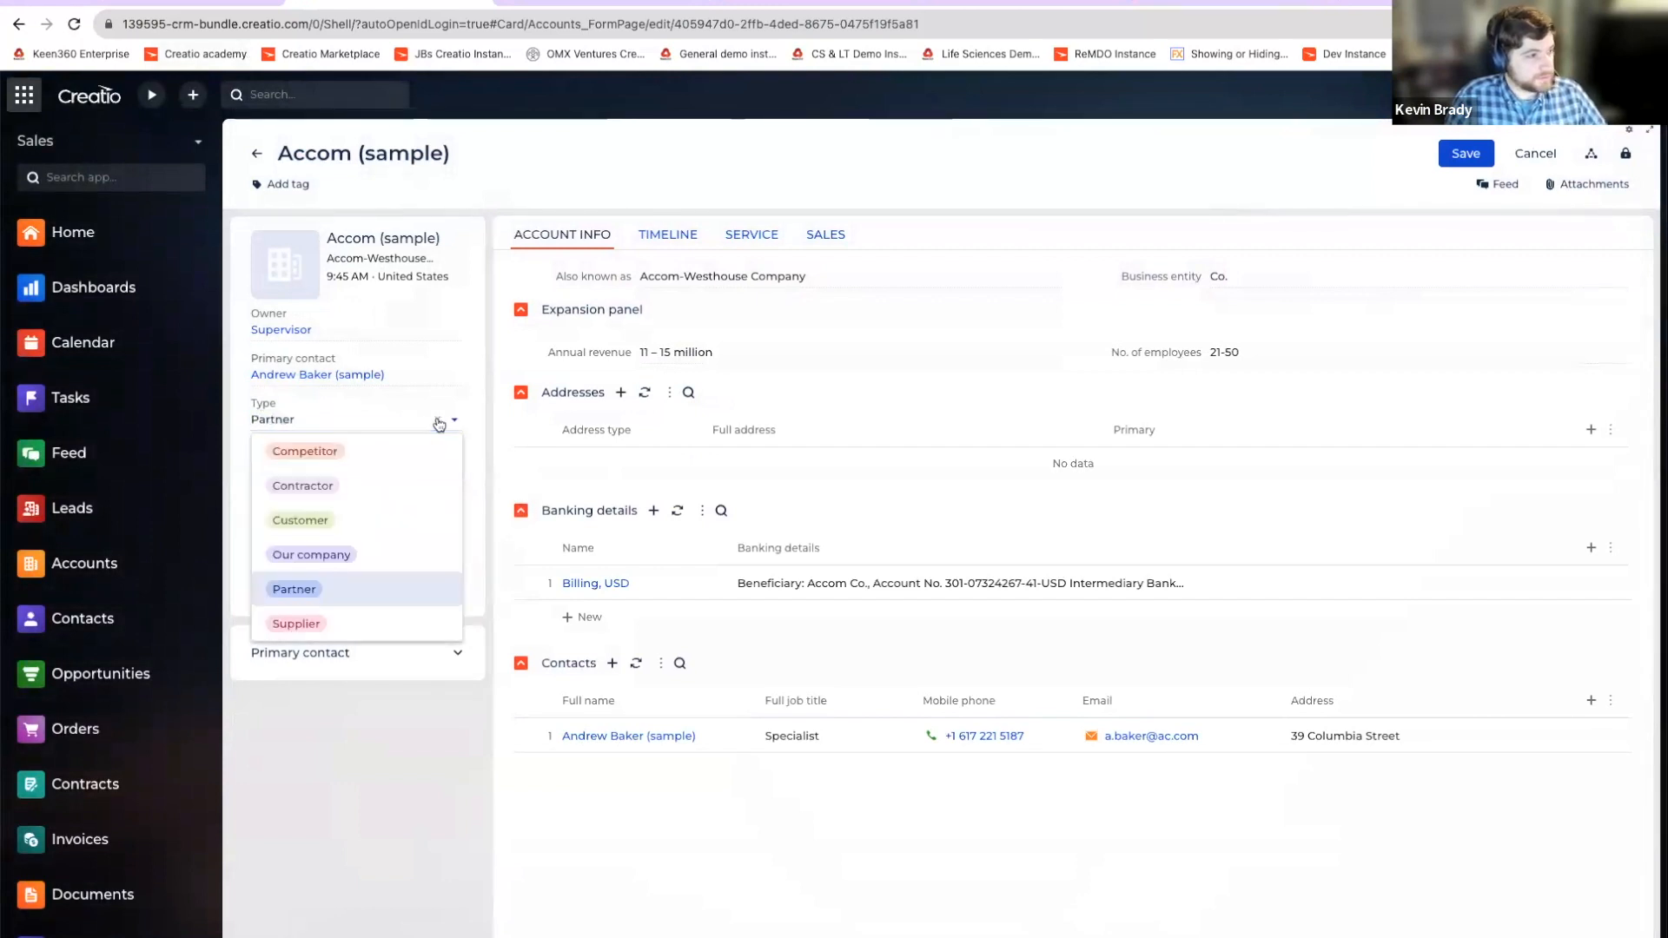
pyautogui.click(423, 465)
pyautogui.click(354, 465)
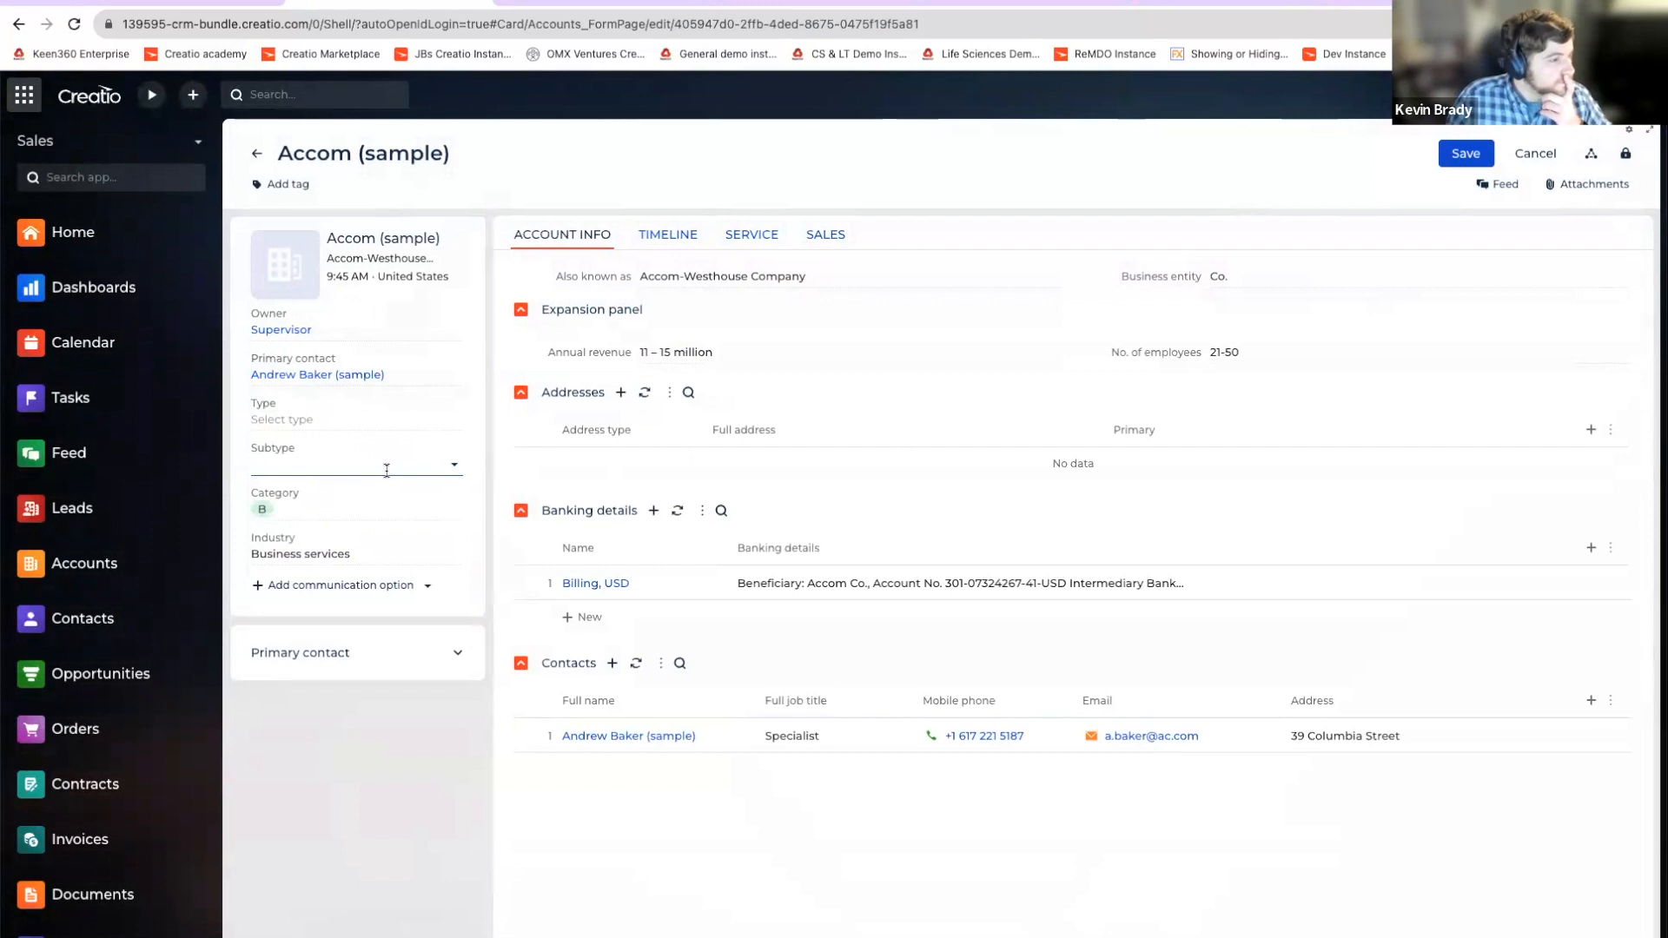
pyautogui.click(382, 461)
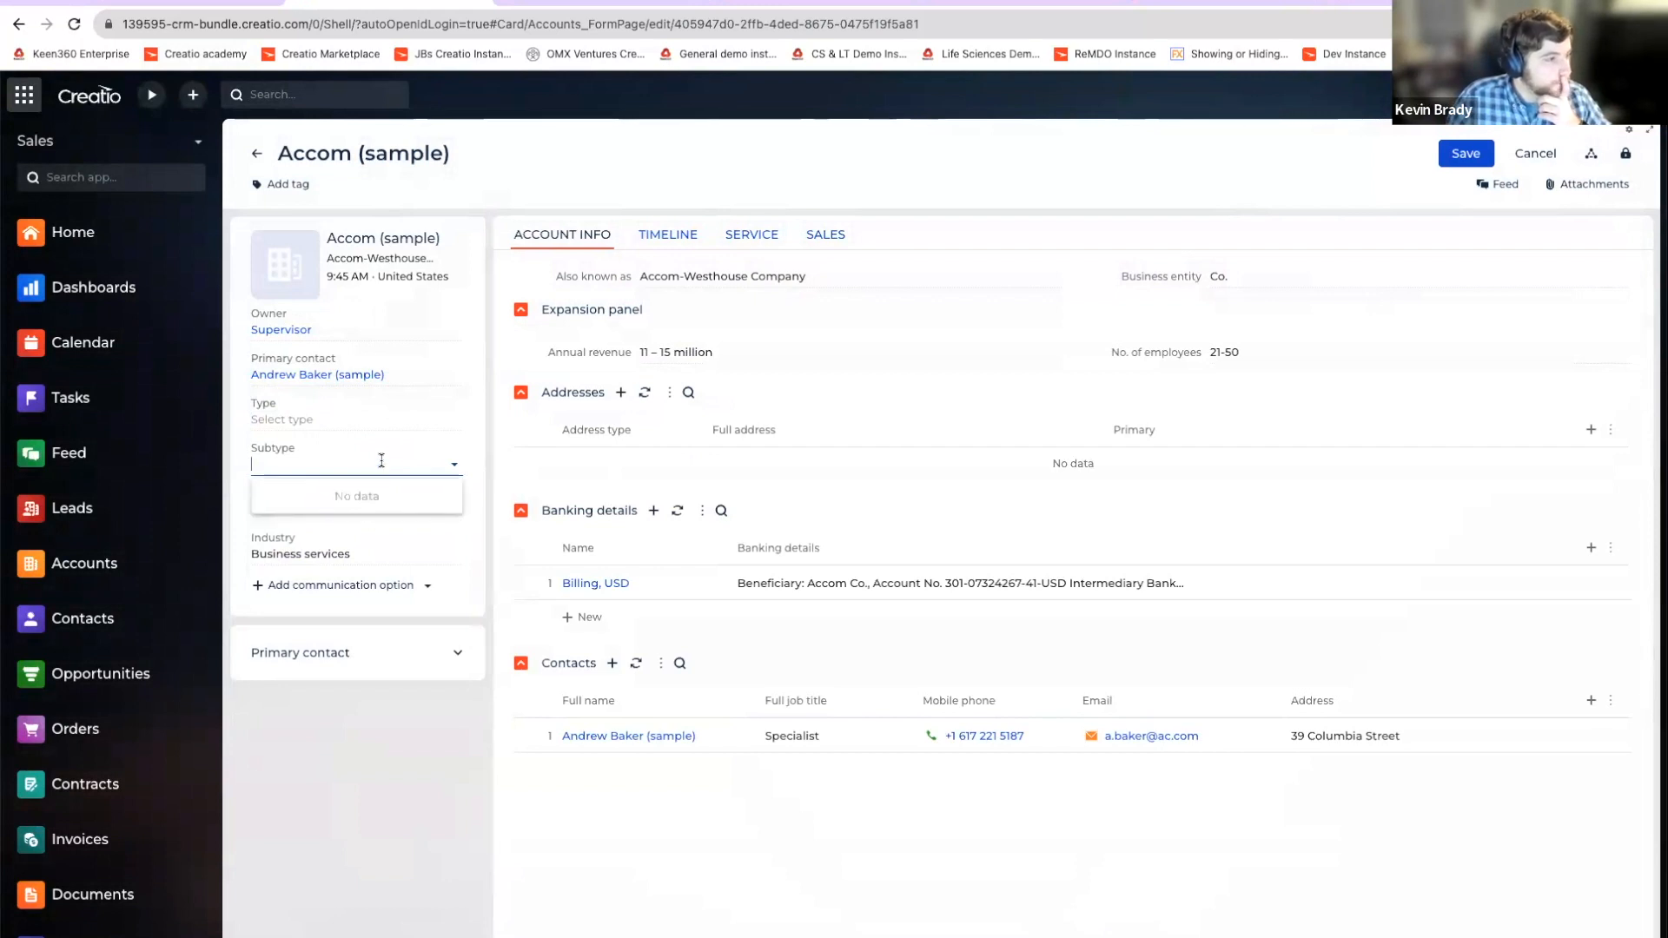
pyautogui.click(500, 524)
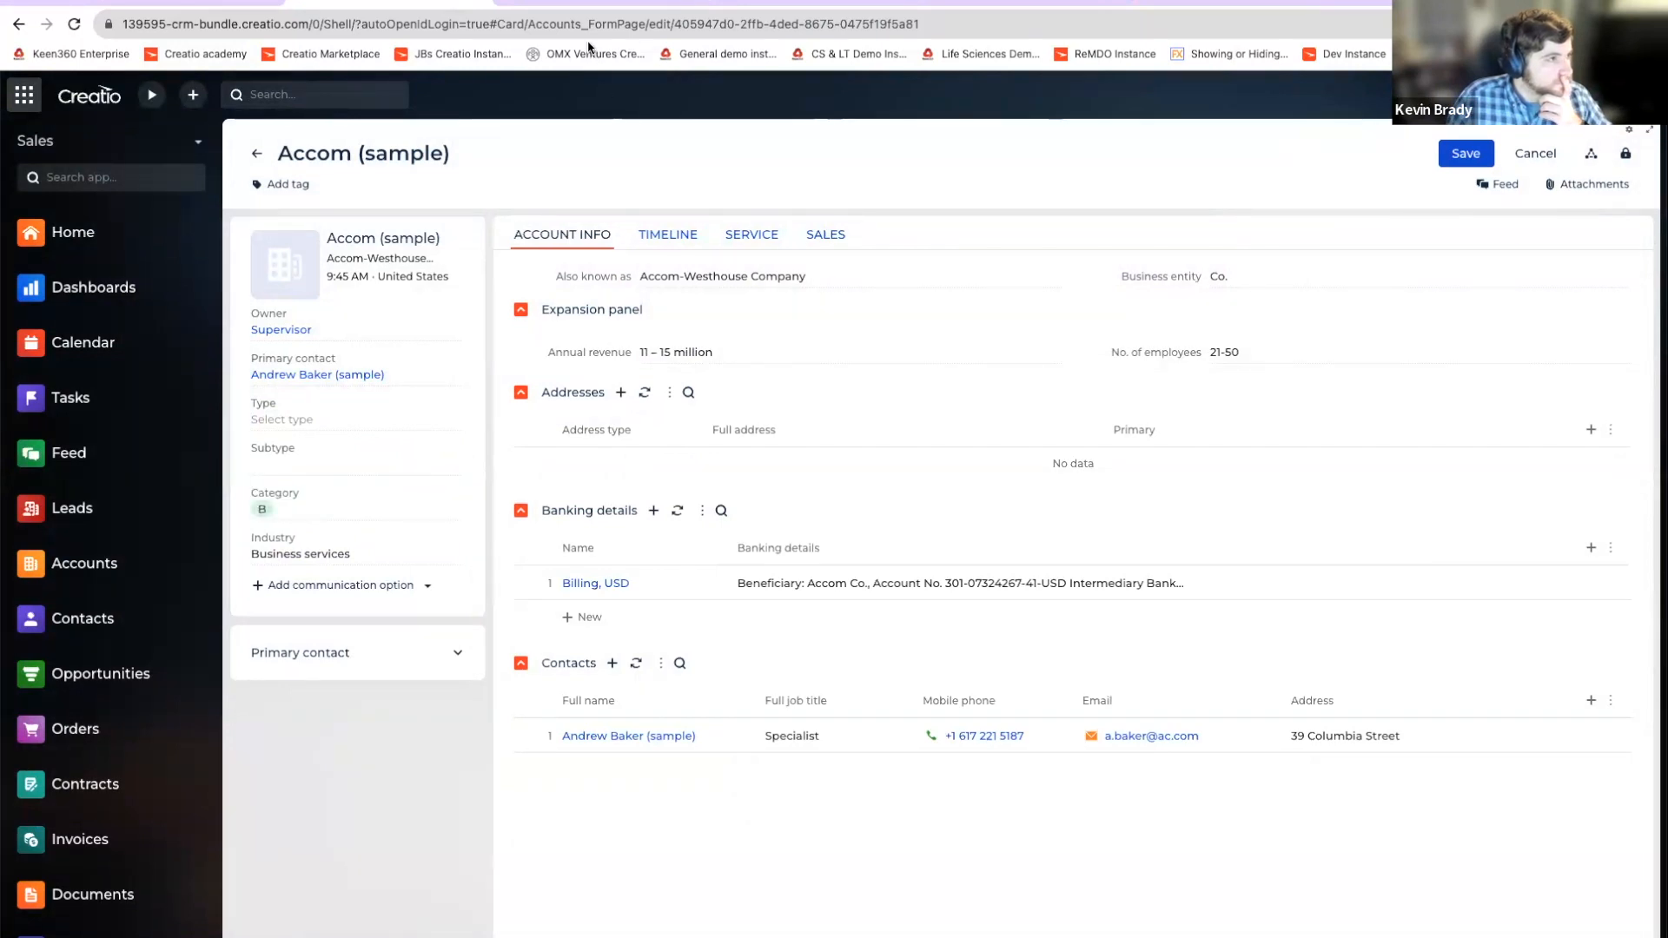
# Step: Review the Filter subtype rule's settings, then reload the Account subtypes lookup to check its records
pyautogui.click(583, 3)
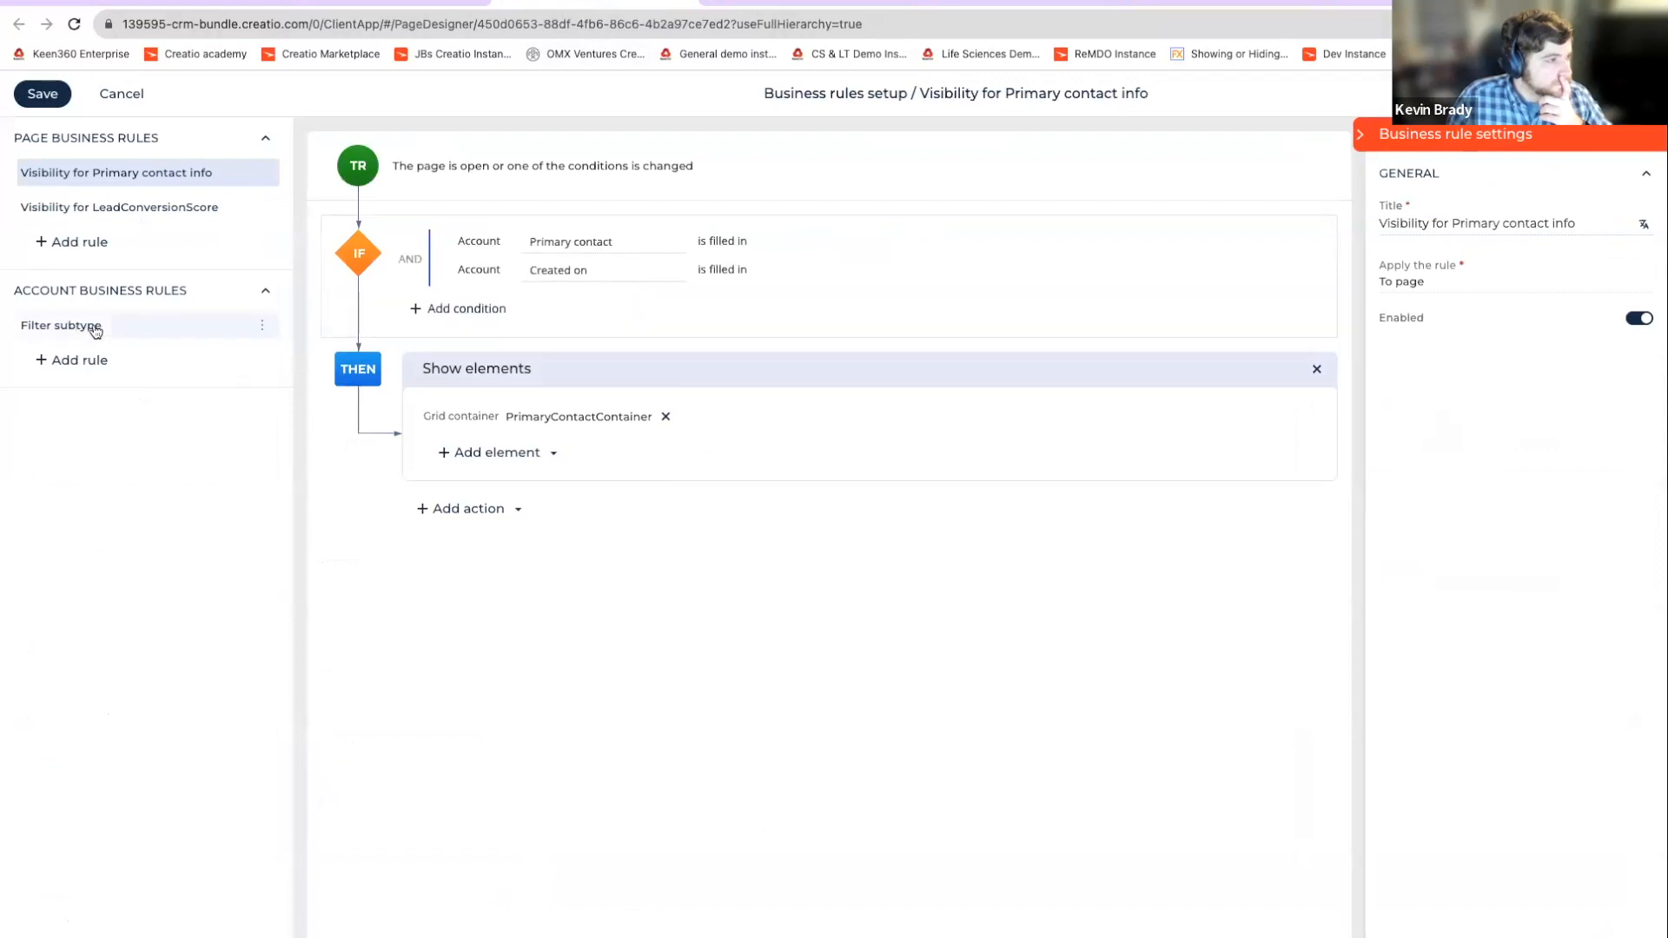
pyautogui.click(143, 335)
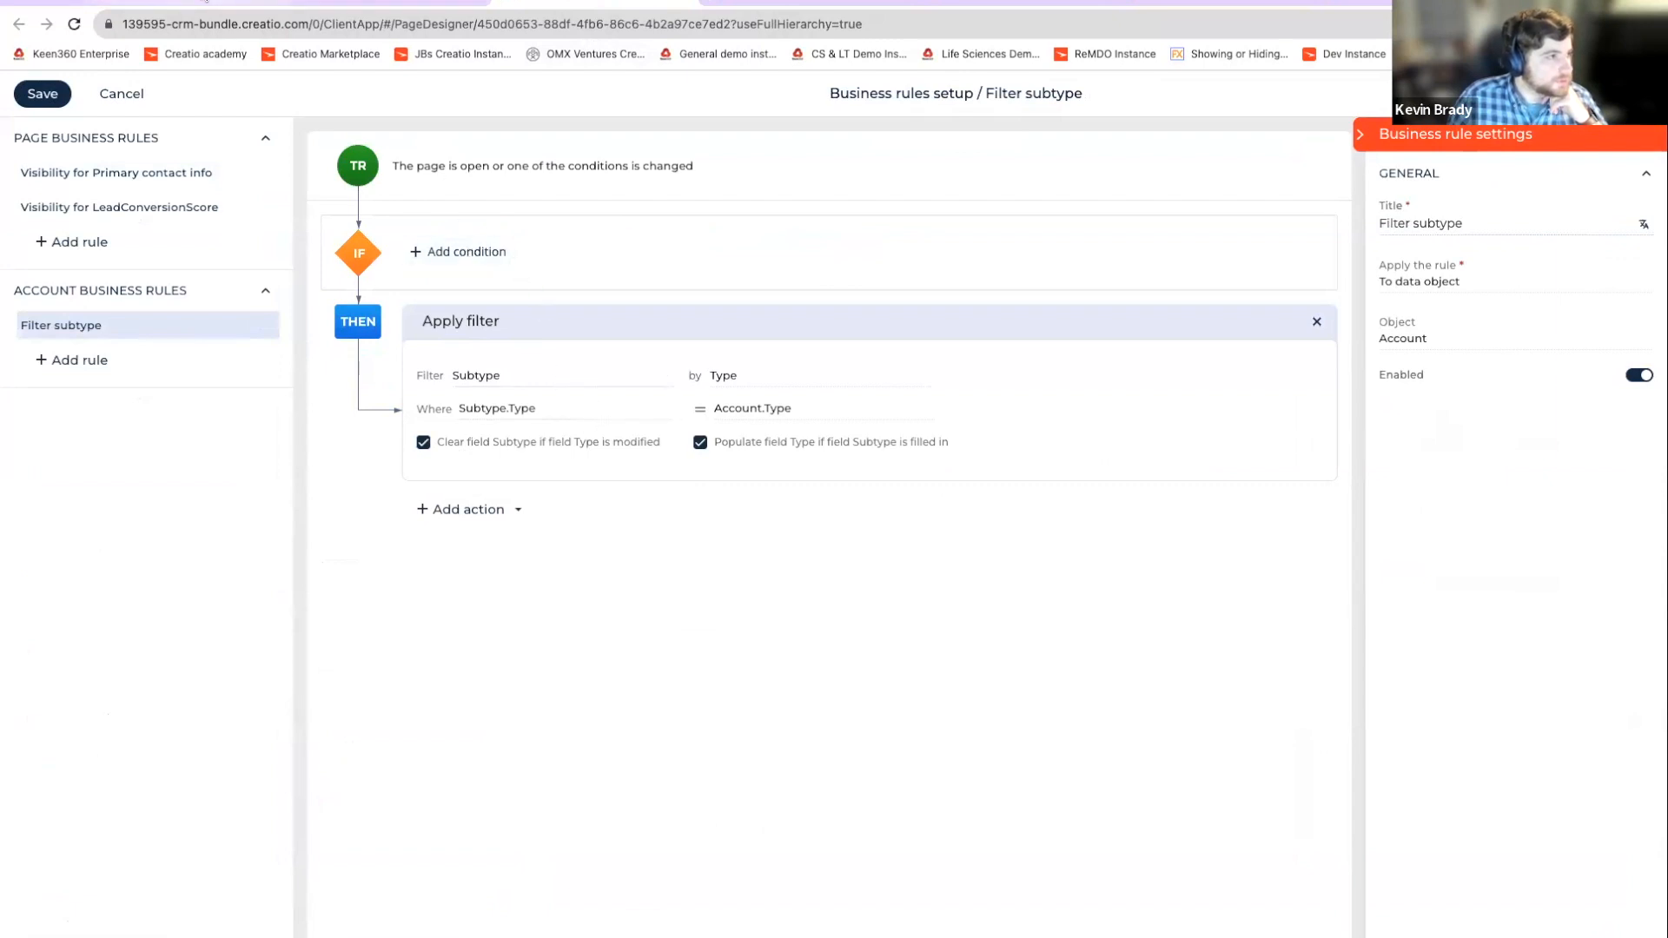
pyautogui.click(248, 3)
pyautogui.click(75, 24)
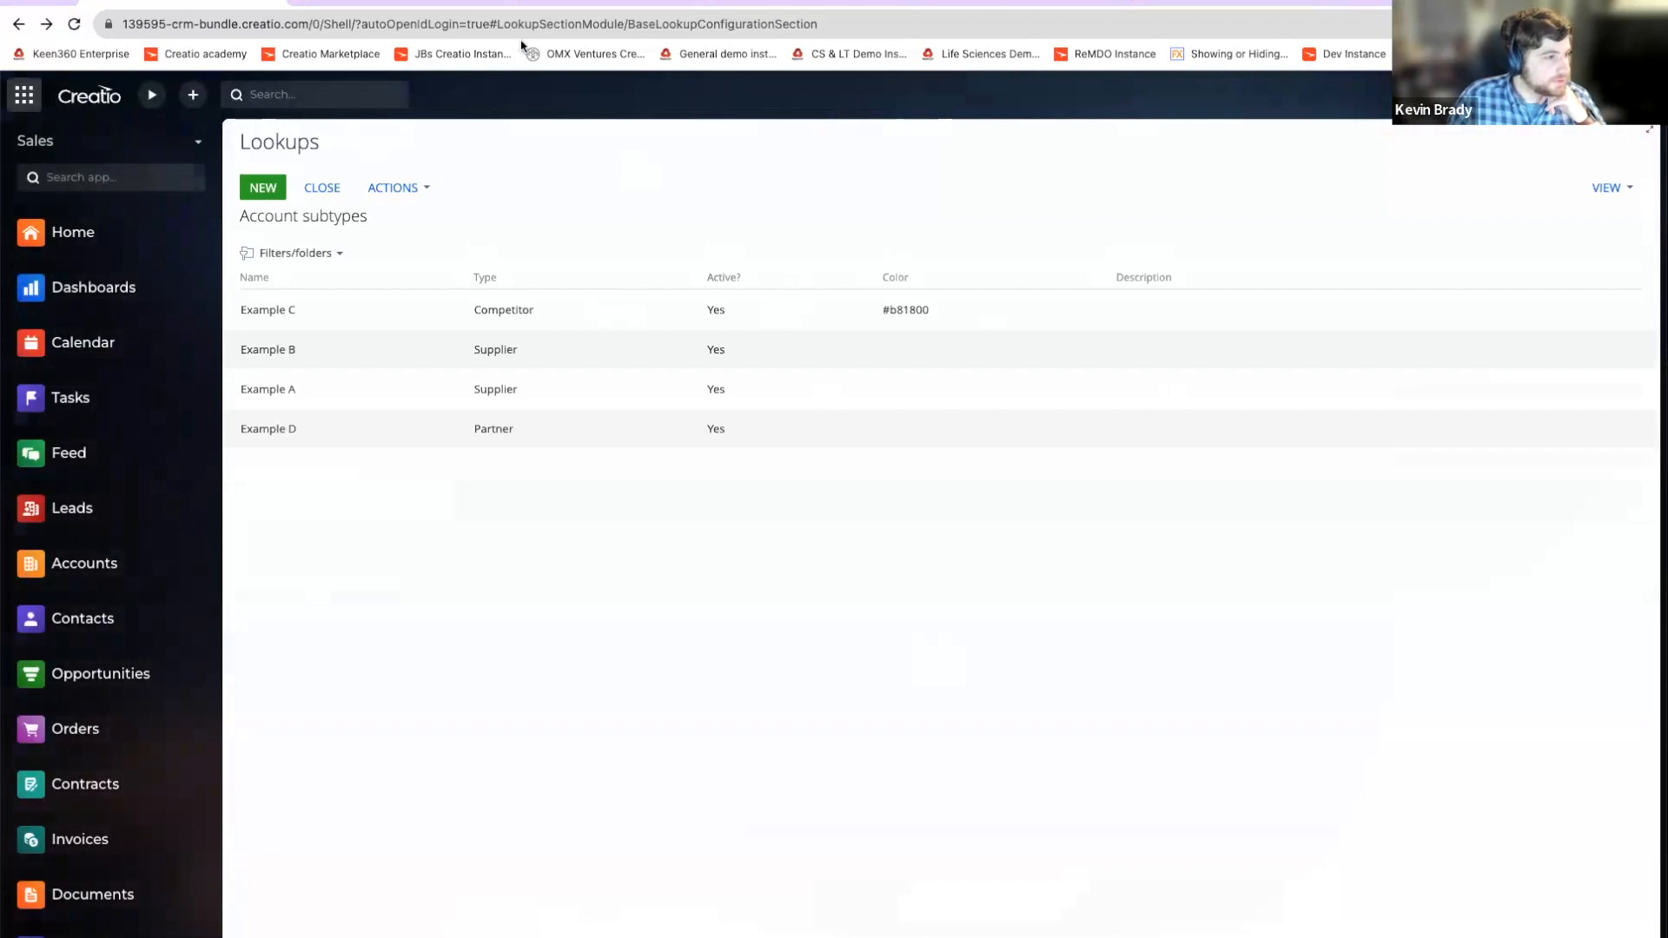
# Step: Recheck the Subtype and Type choices on the Accom (sample) account
pyautogui.click(391, 2)
pyautogui.click(375, 464)
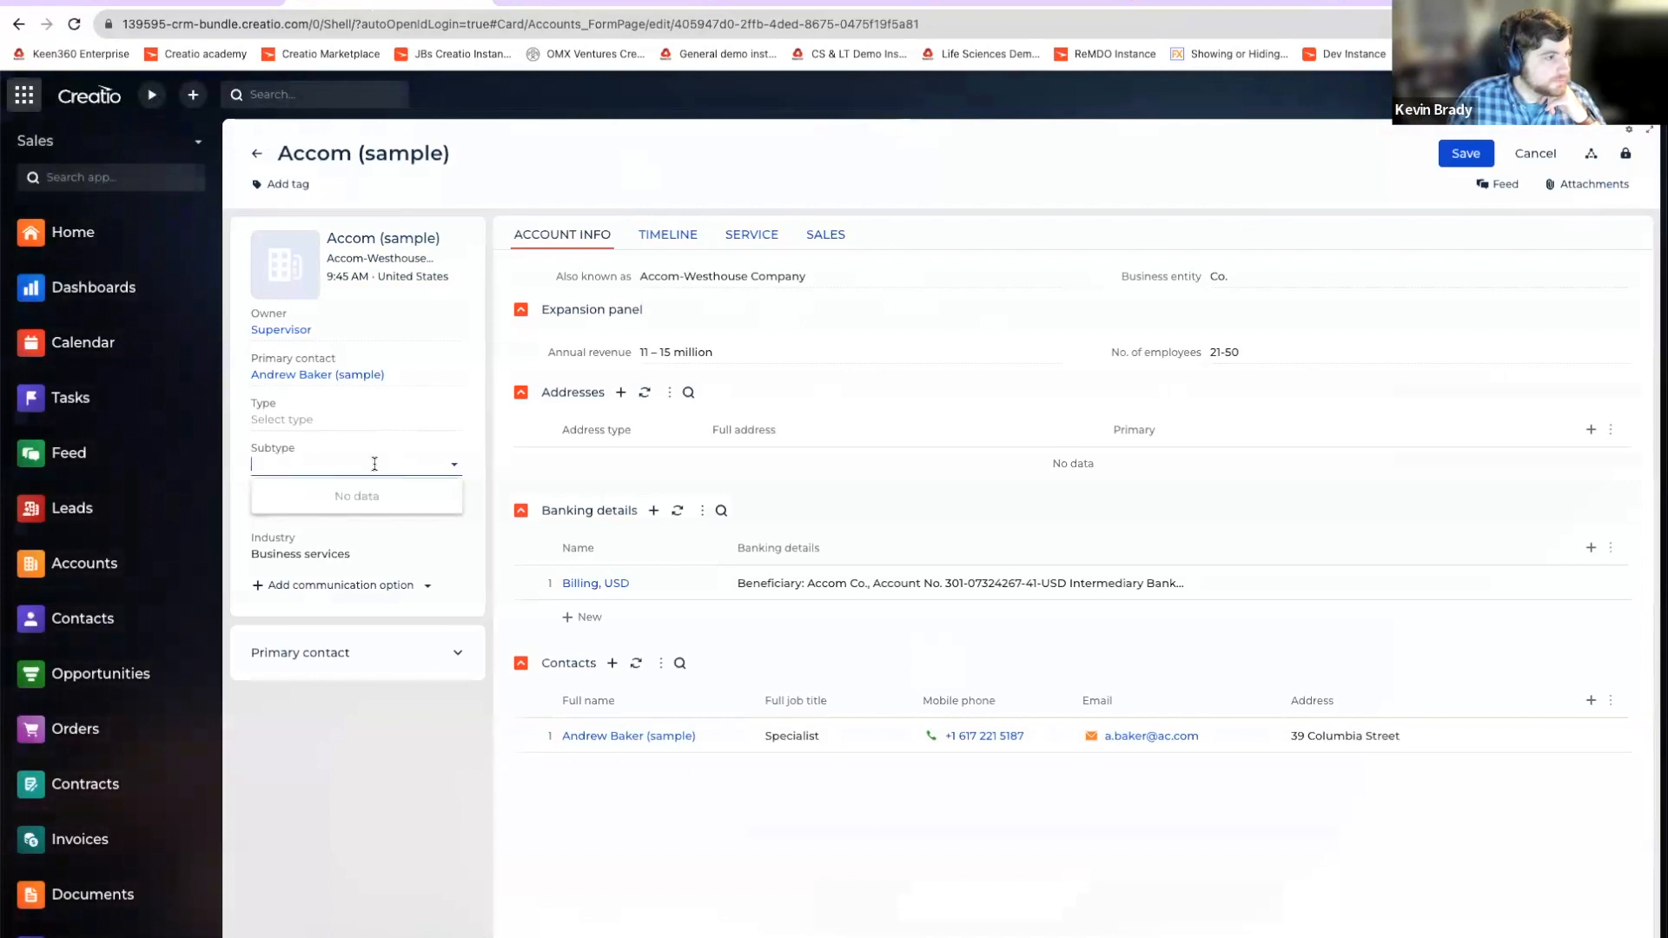
pyautogui.click(397, 418)
pyautogui.click(397, 418)
pyautogui.click(440, 468)
# Step: Add a condition to the Filter subtype rule and examine the operand types available for it
pyautogui.click(593, 4)
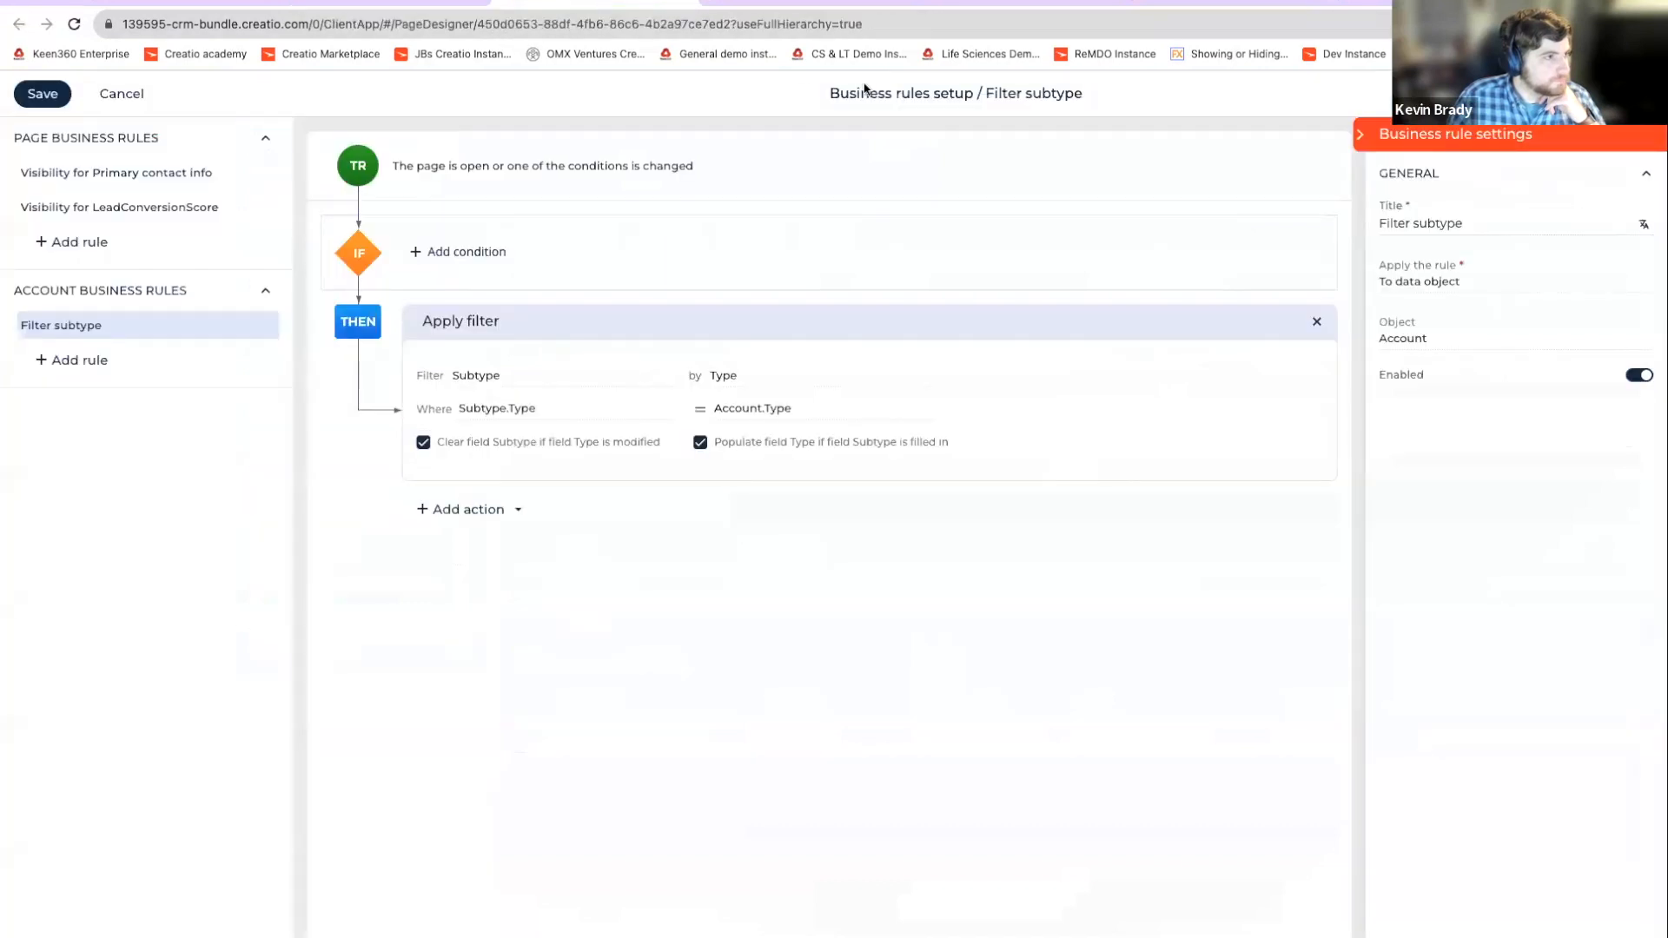
pyautogui.click(504, 252)
pyautogui.click(530, 245)
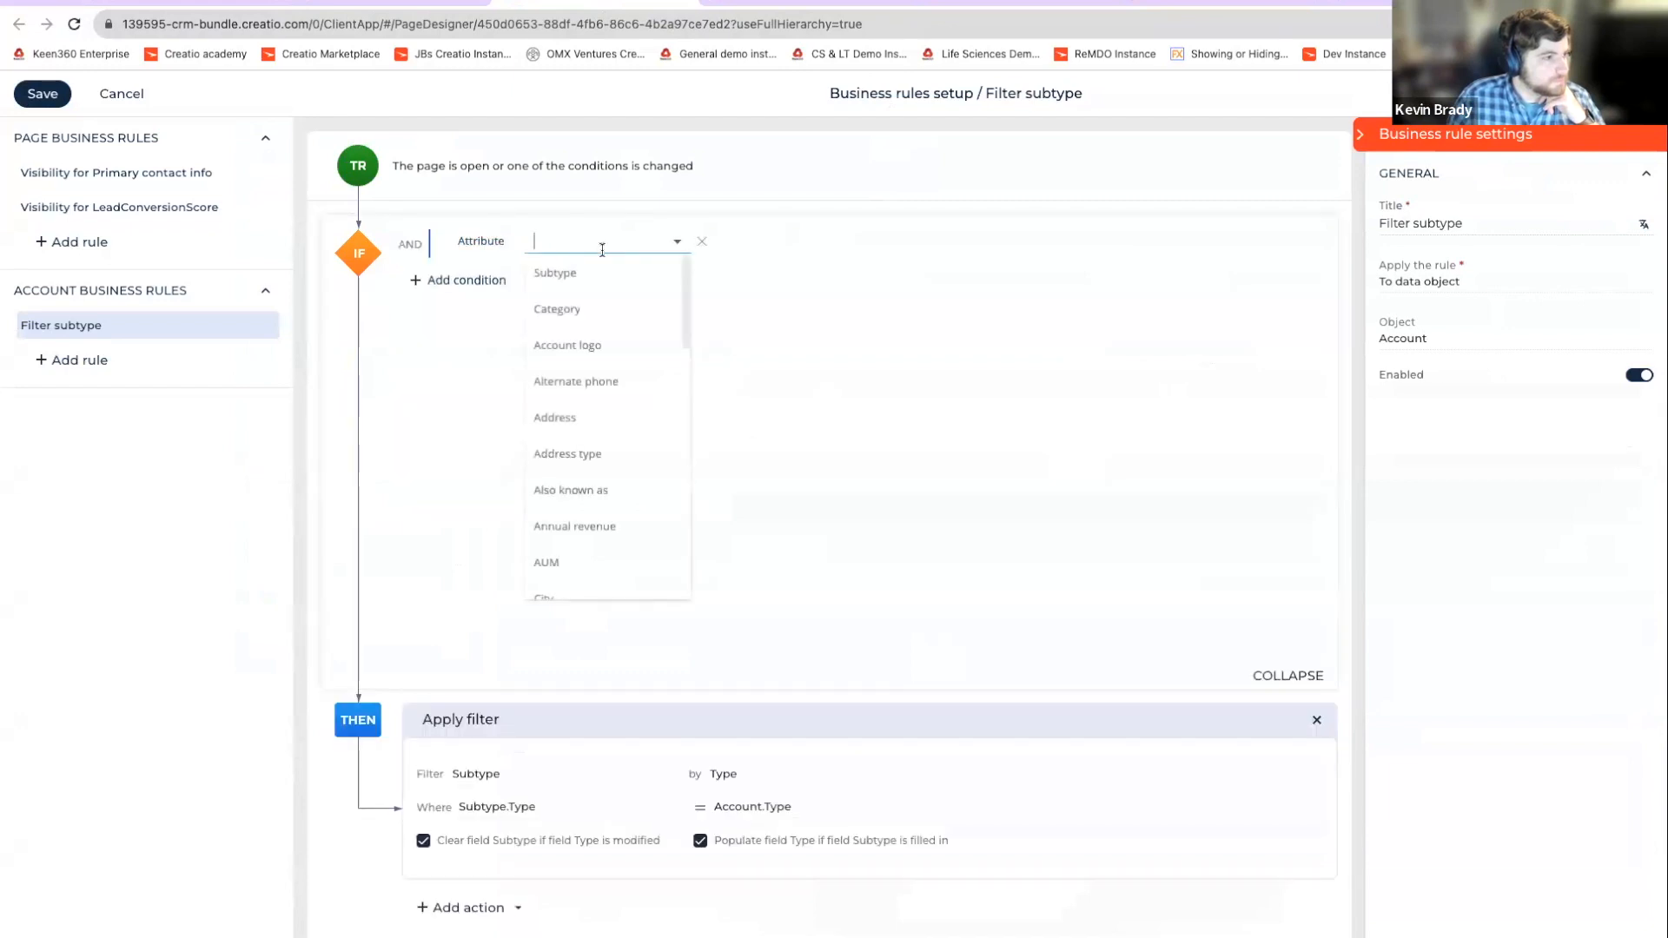
pyautogui.click(481, 242)
pyautogui.moveTo(528, 301)
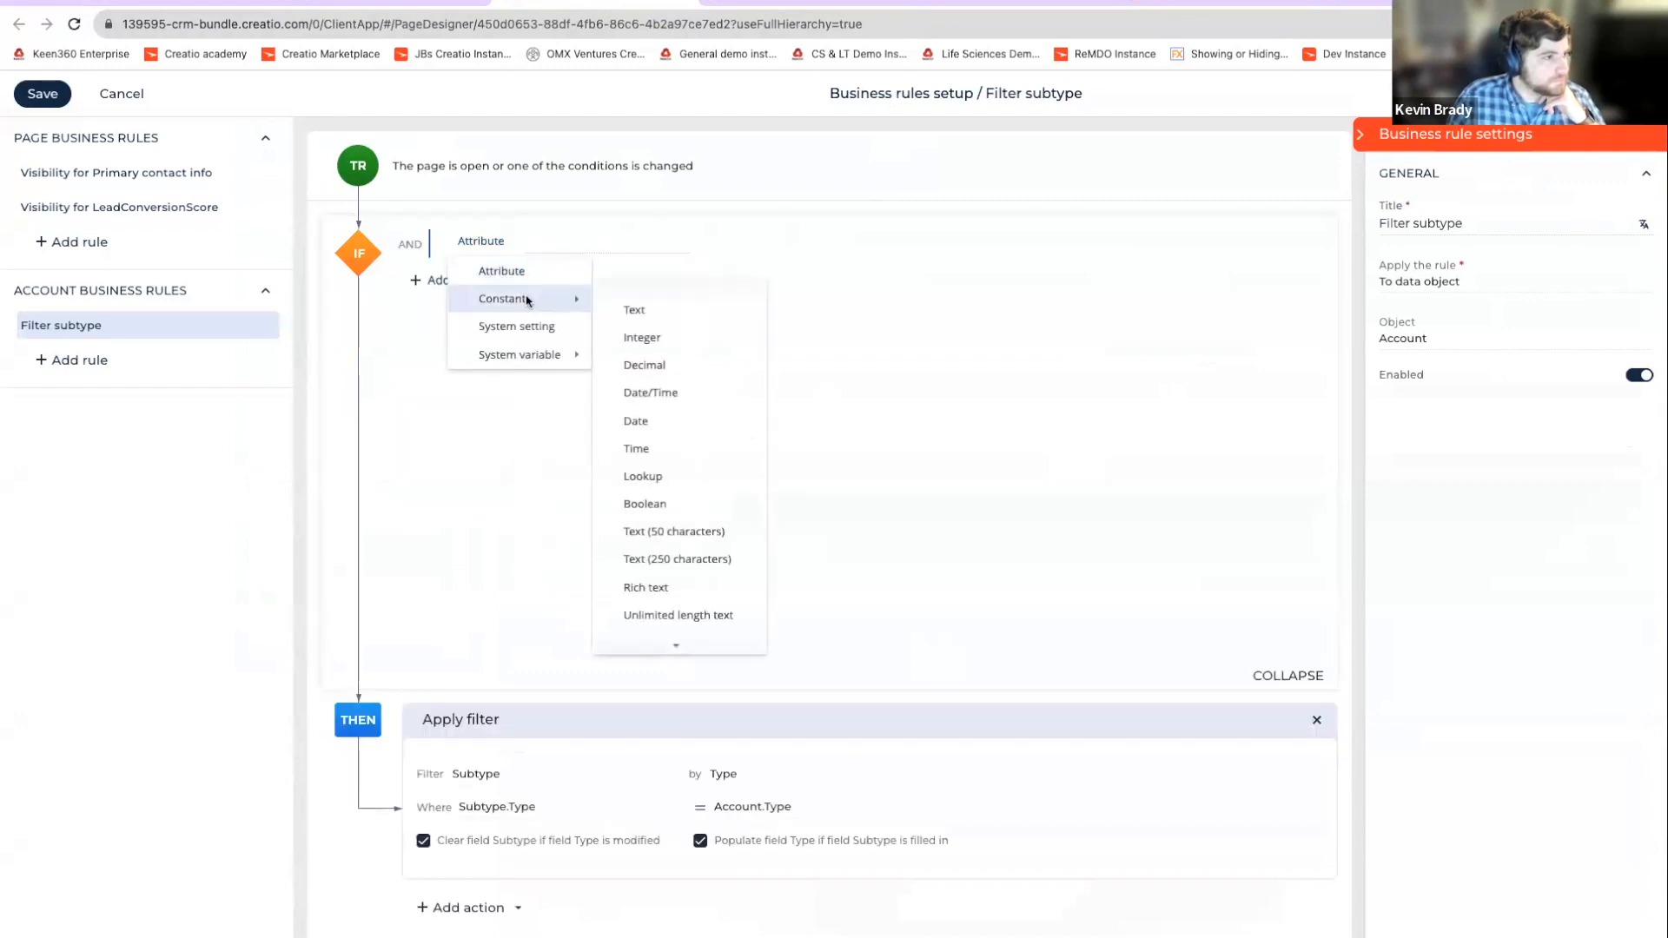
pyautogui.moveTo(512, 363)
pyautogui.scroll(-3, 650, 427)
pyautogui.scroll(3, 697, 431)
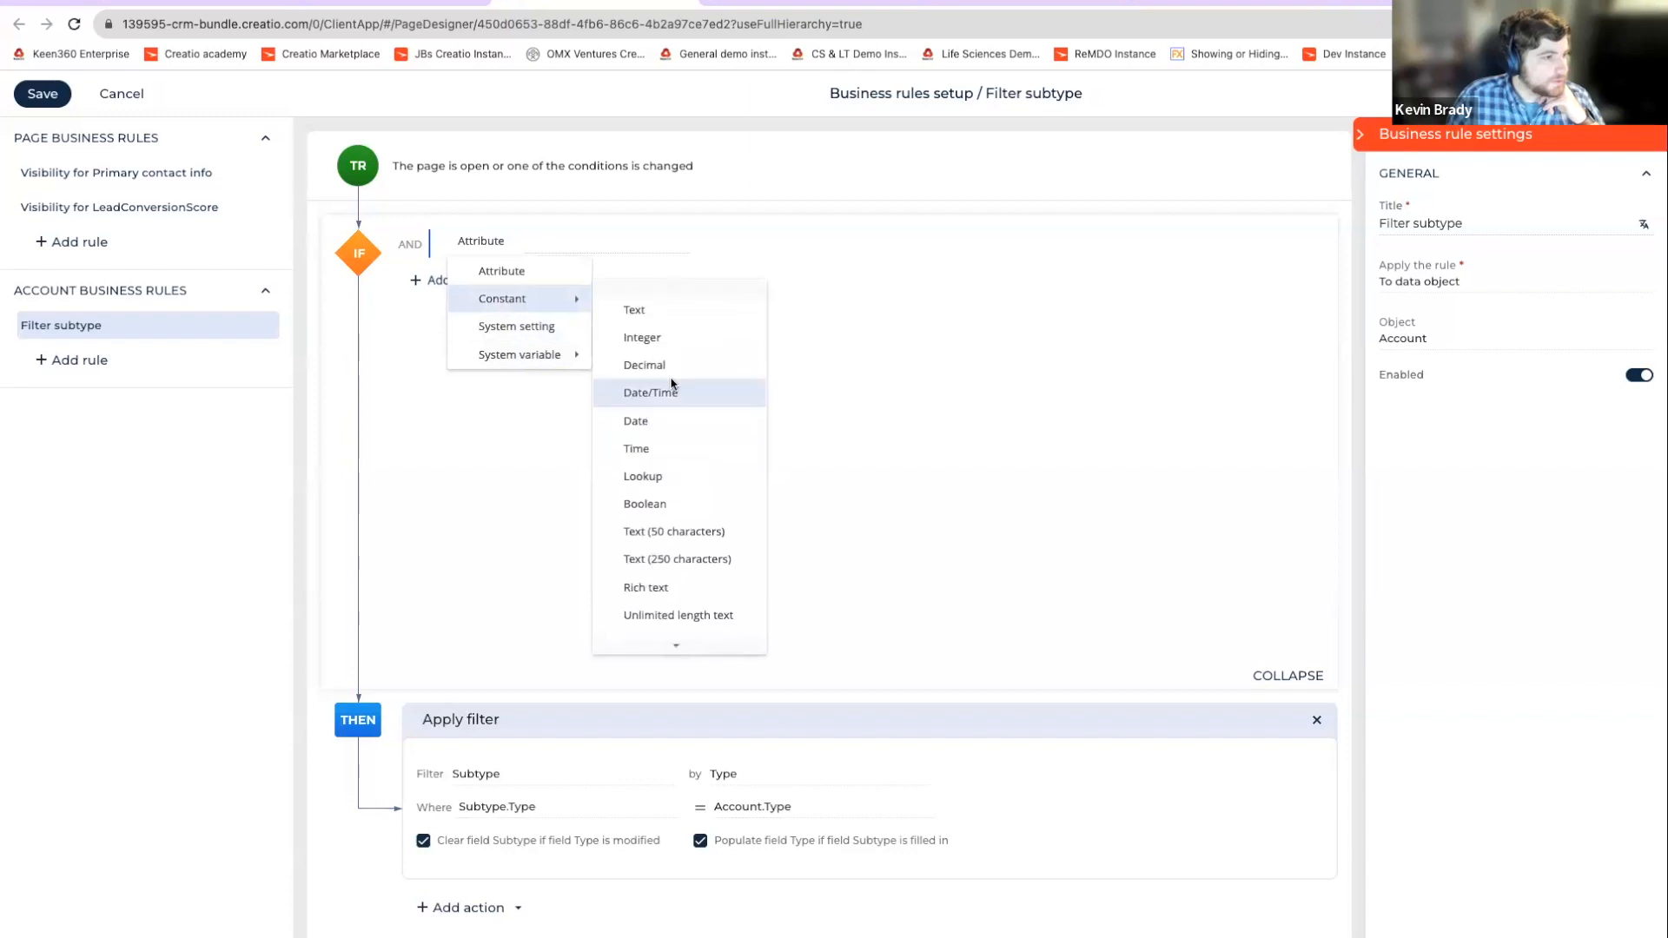
# Step: Make the Filter subtype rule's condition require the Id attribute to be filled in, then save the rule and the Accounts form page
pyautogui.click(539, 262)
pyautogui.click(538, 254)
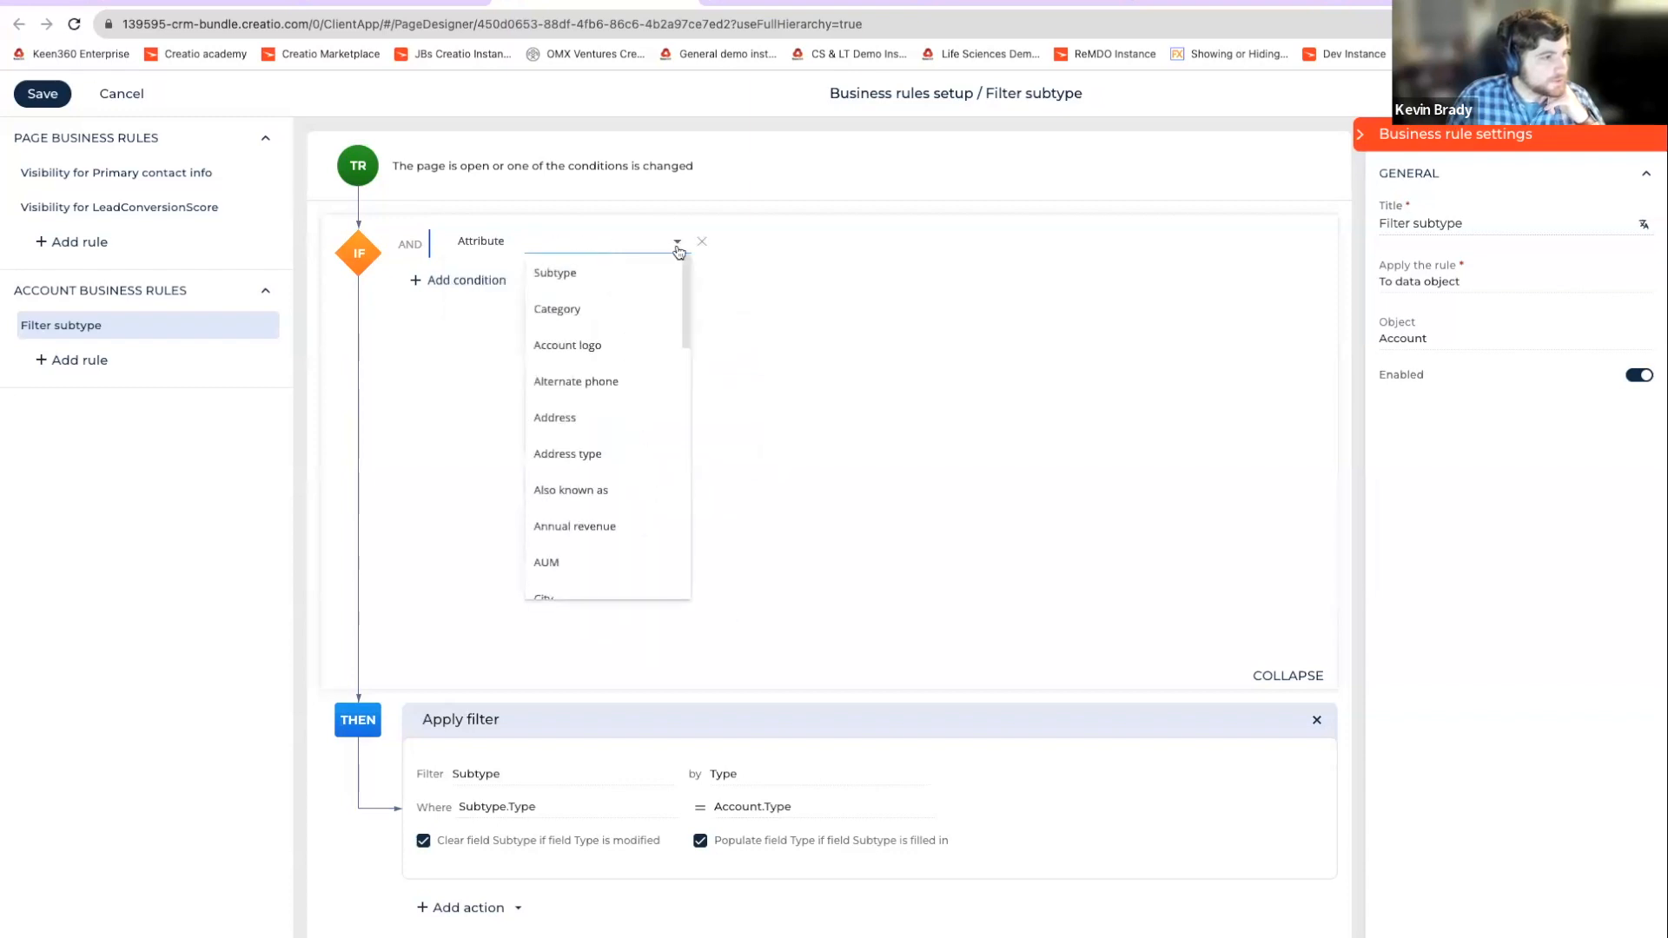
pyautogui.scroll(-3, 591, 483)
pyautogui.scroll(-1, 609, 452)
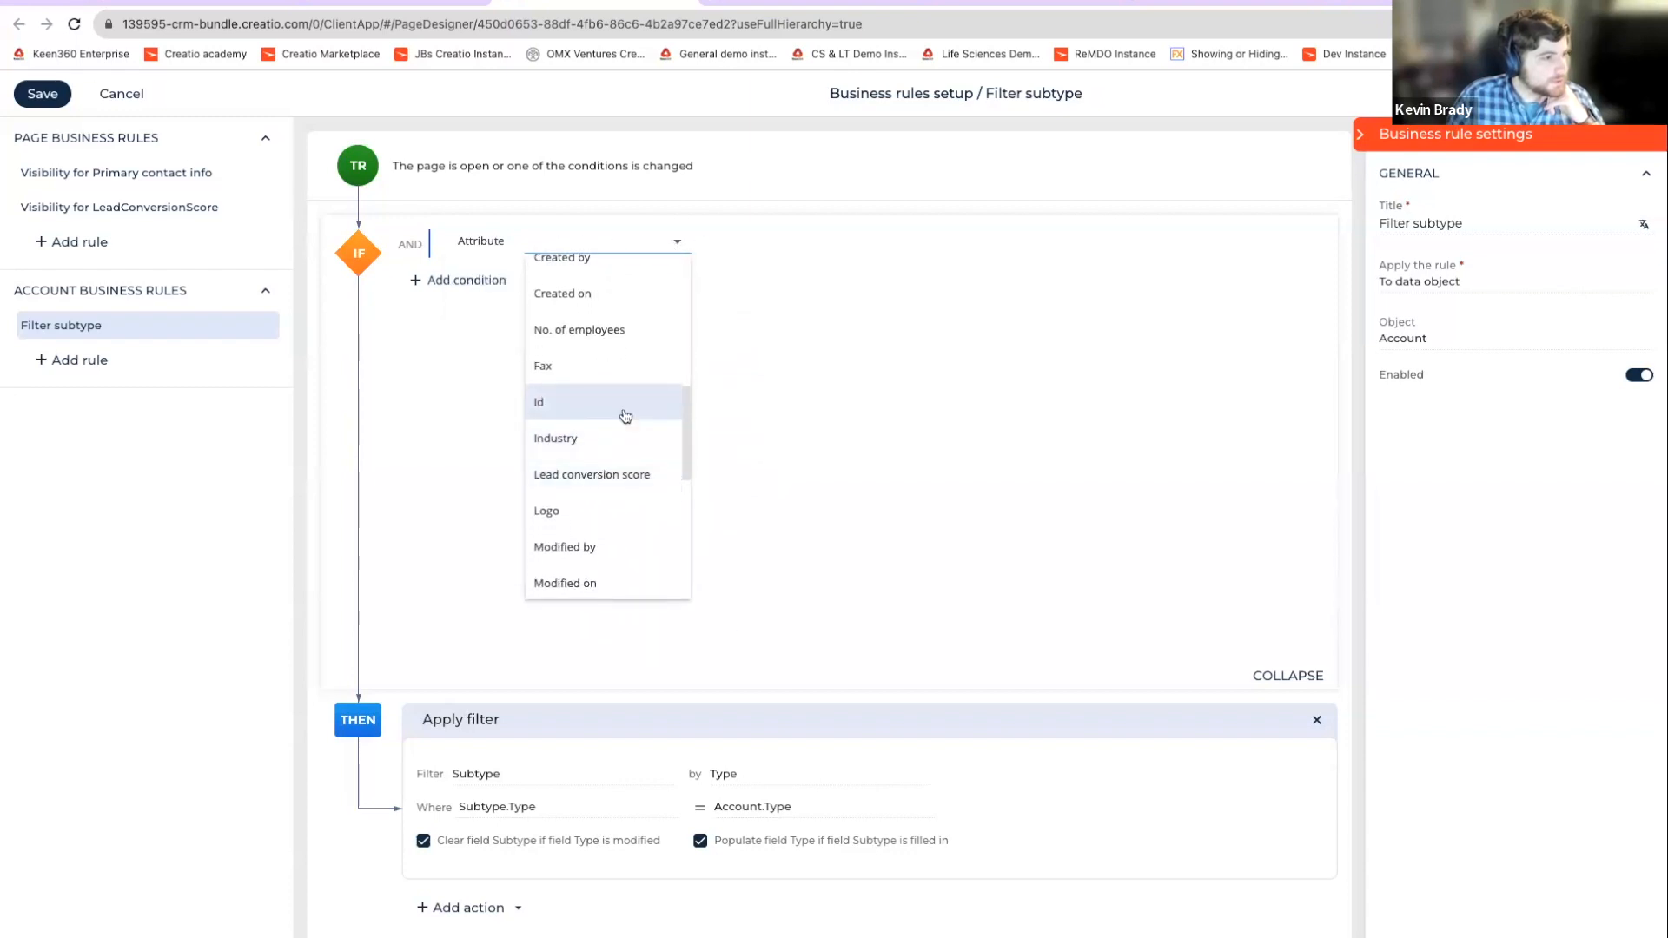
pyautogui.click(625, 415)
pyautogui.click(706, 241)
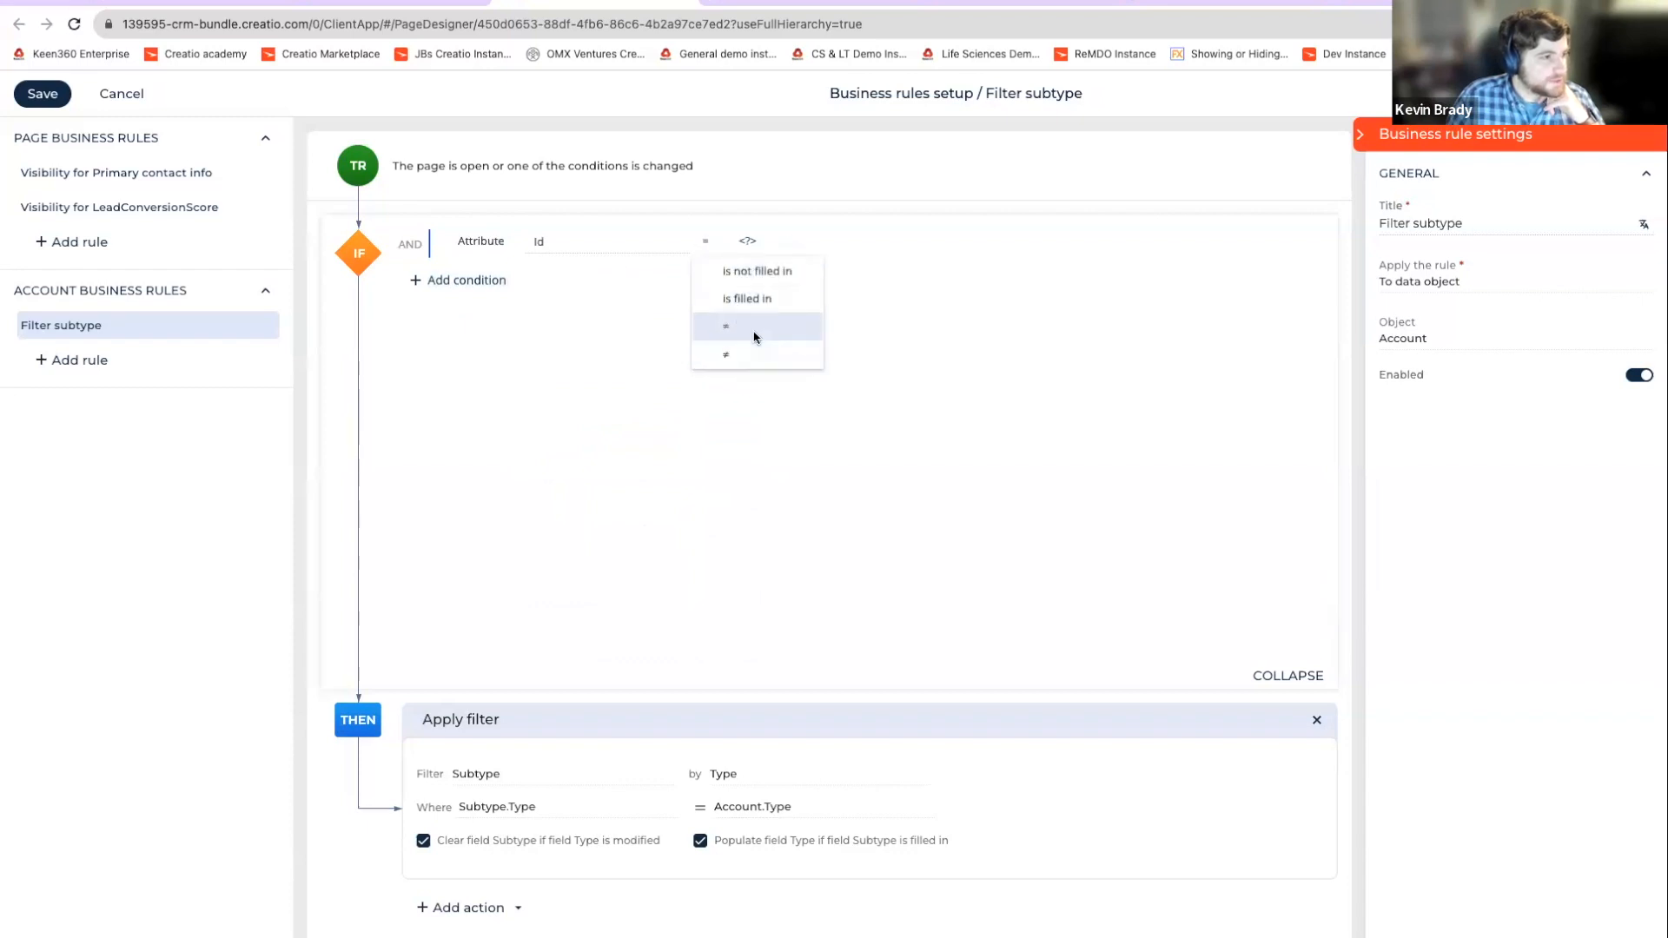
pyautogui.click(813, 301)
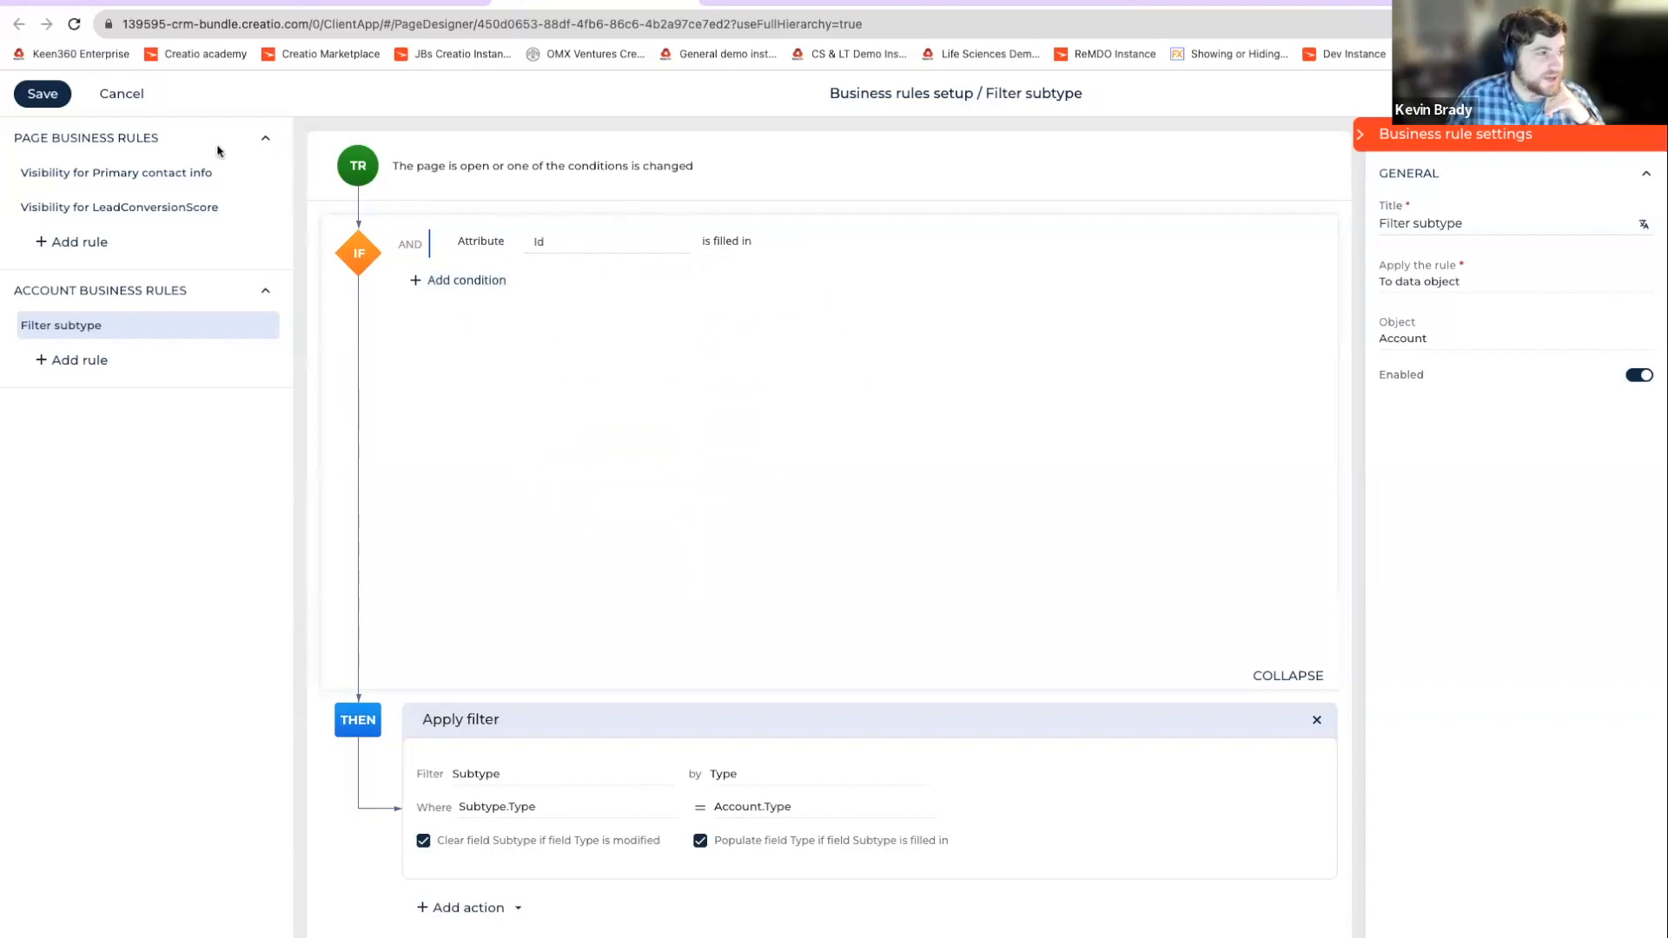
pyautogui.click(42, 93)
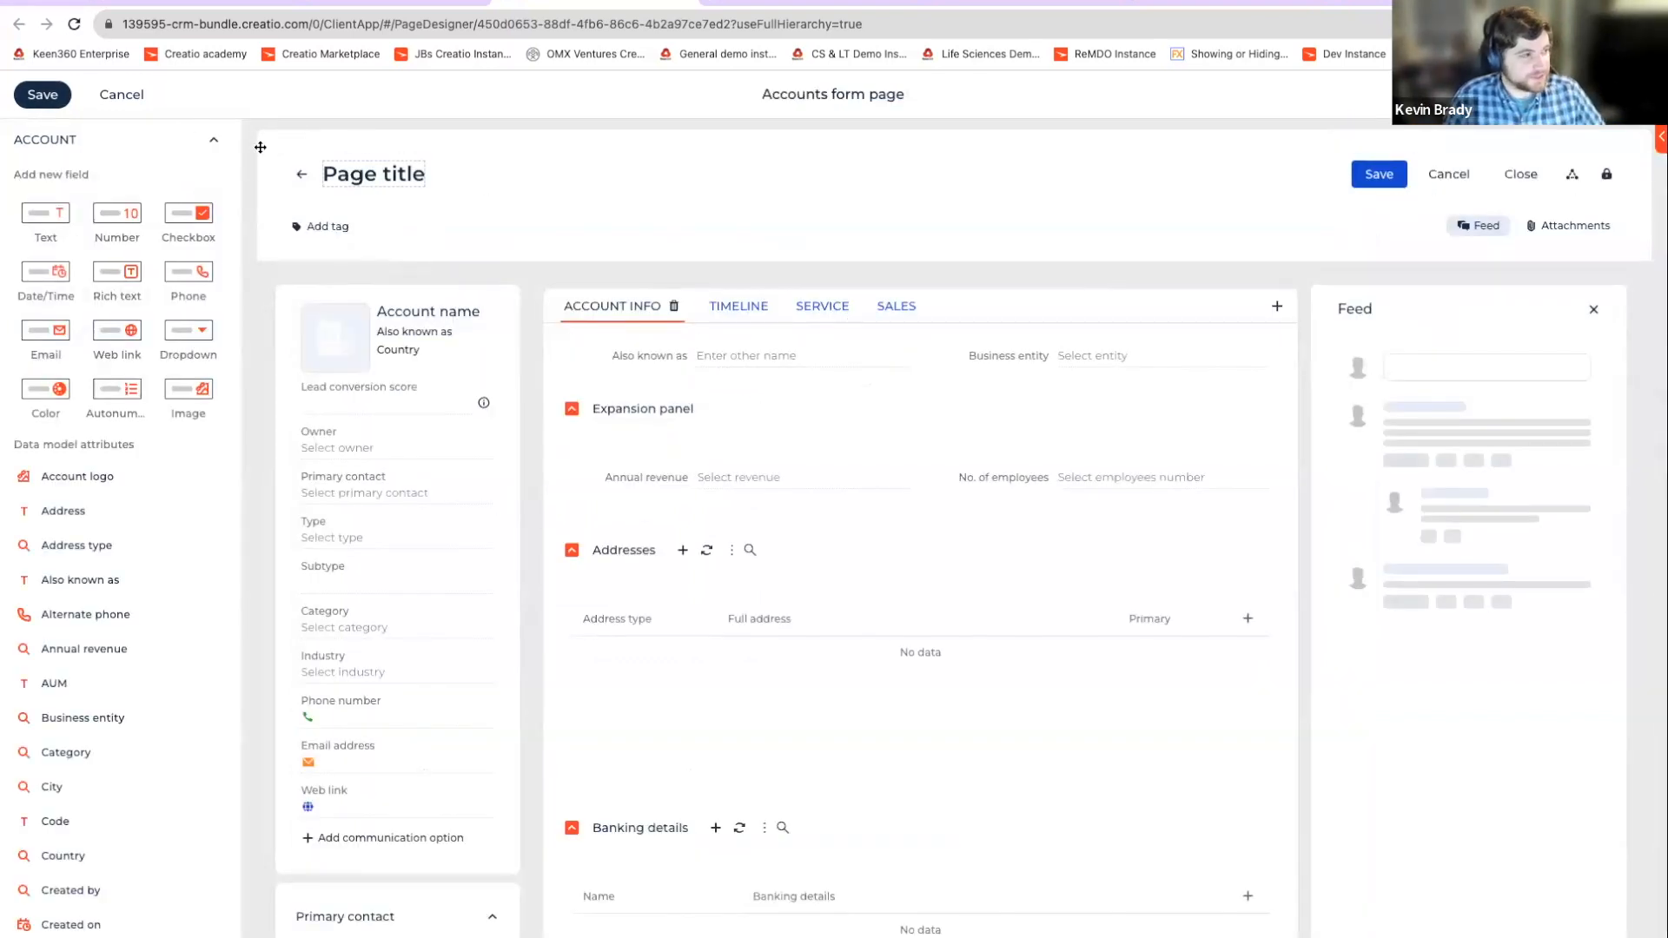
pyautogui.click(41, 96)
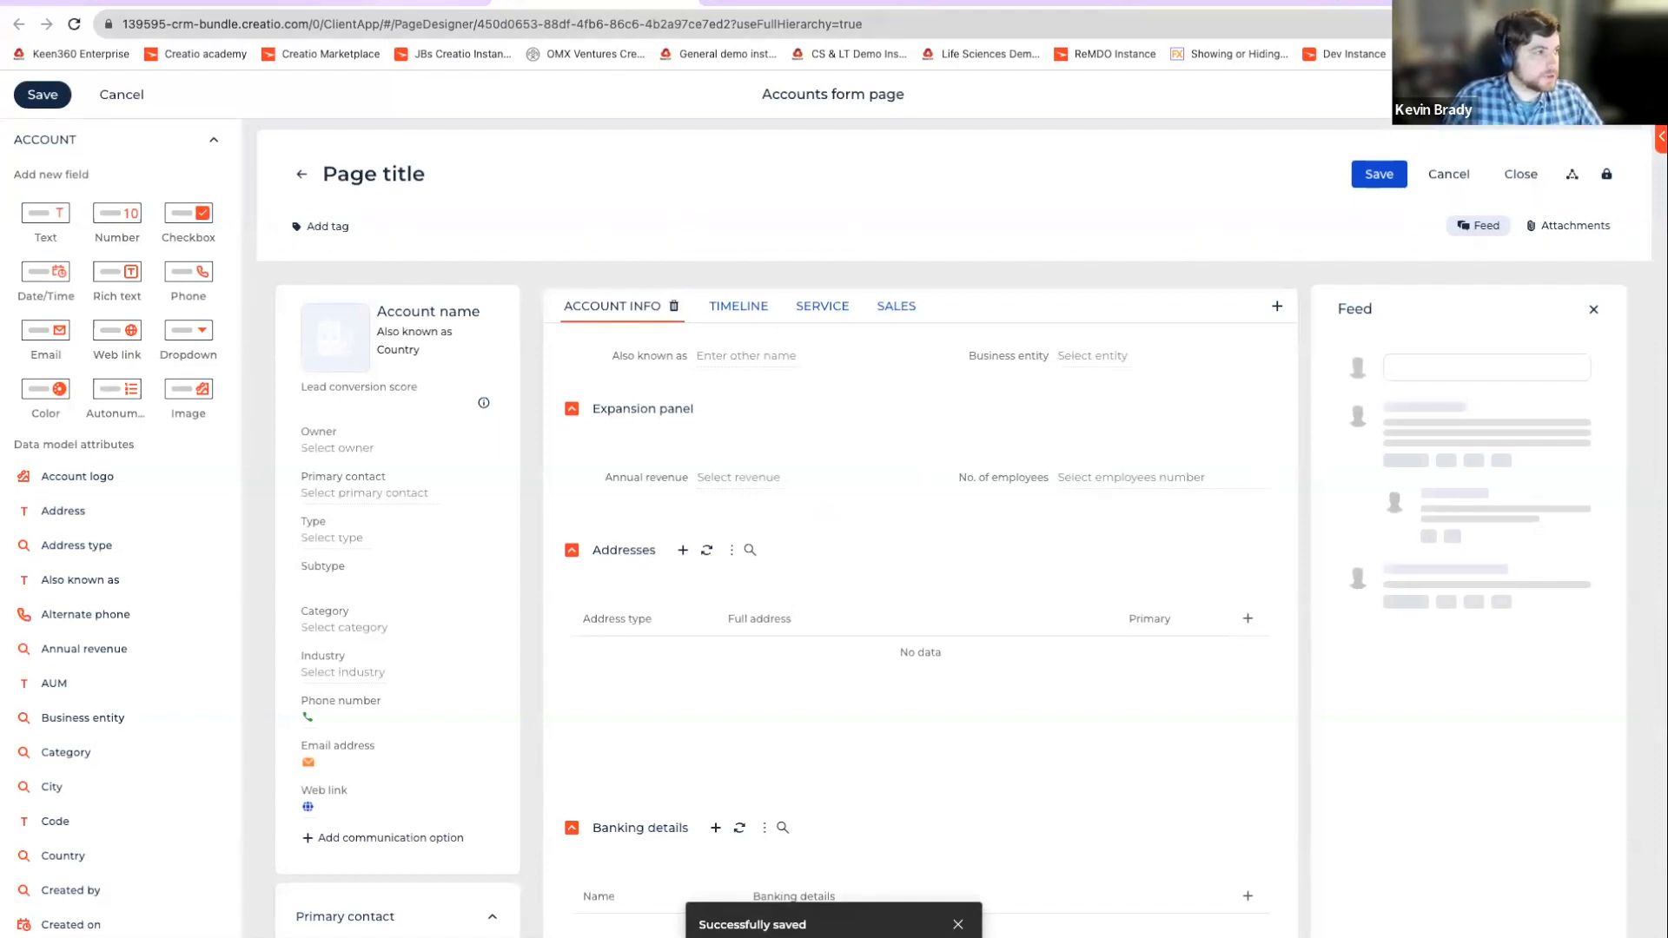
# Step: Reload the Accom (sample) account page, discarding its unsaved changes, so that it uses the saved rule
pyautogui.click(396, 3)
pyautogui.click(75, 23)
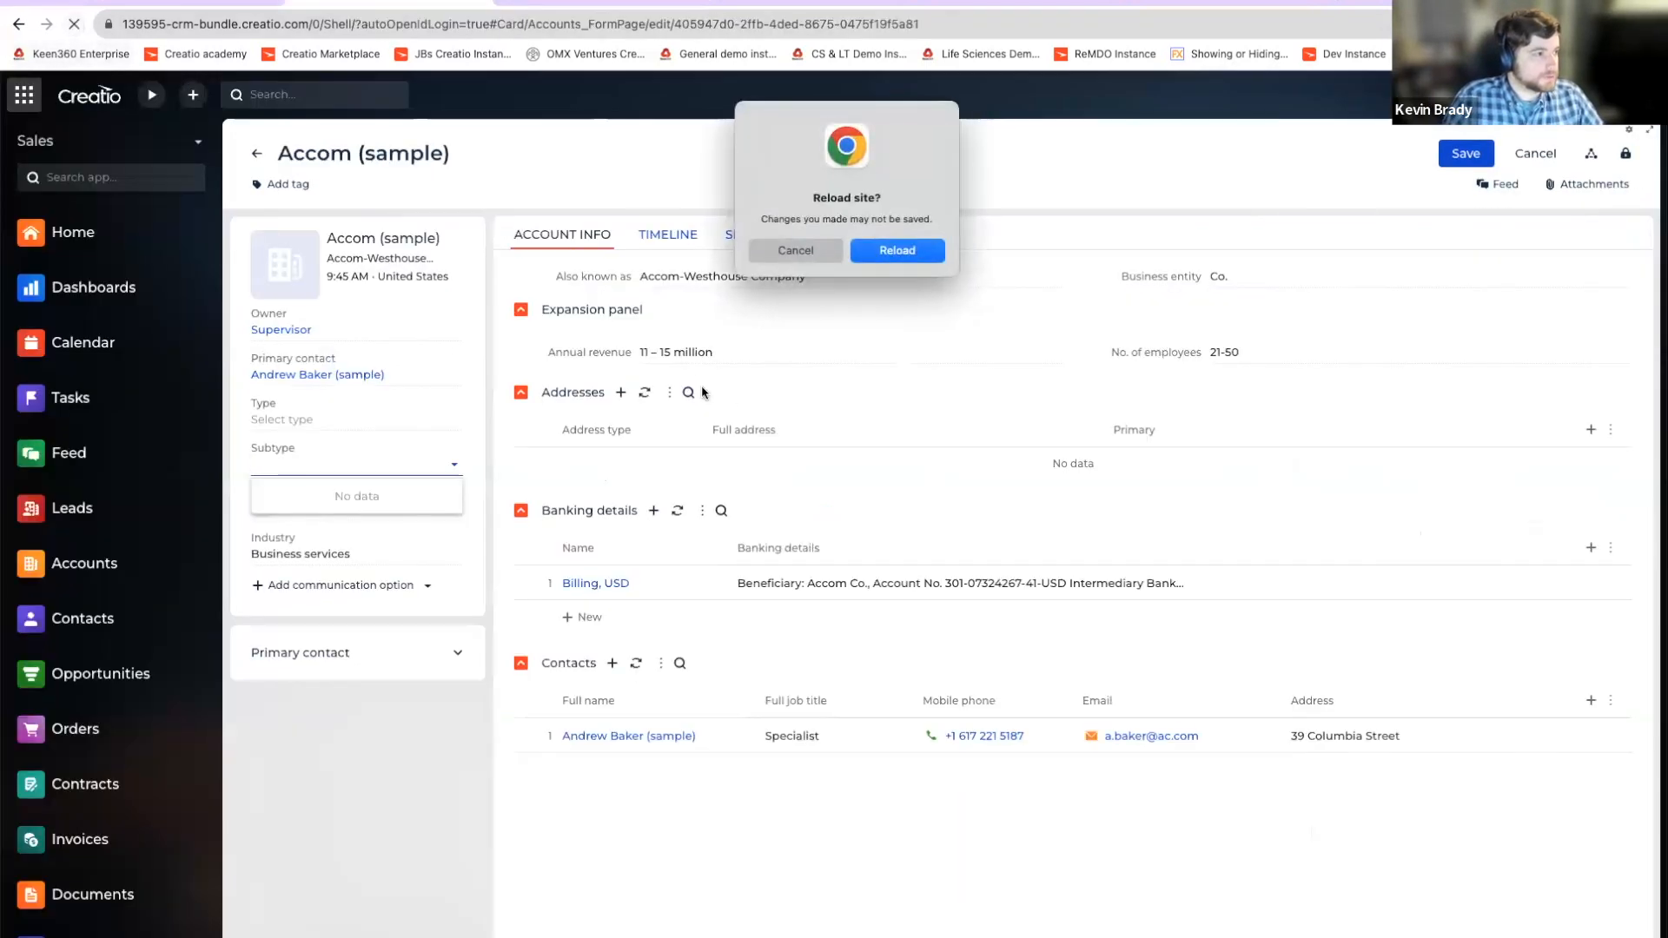
pyautogui.click(888, 258)
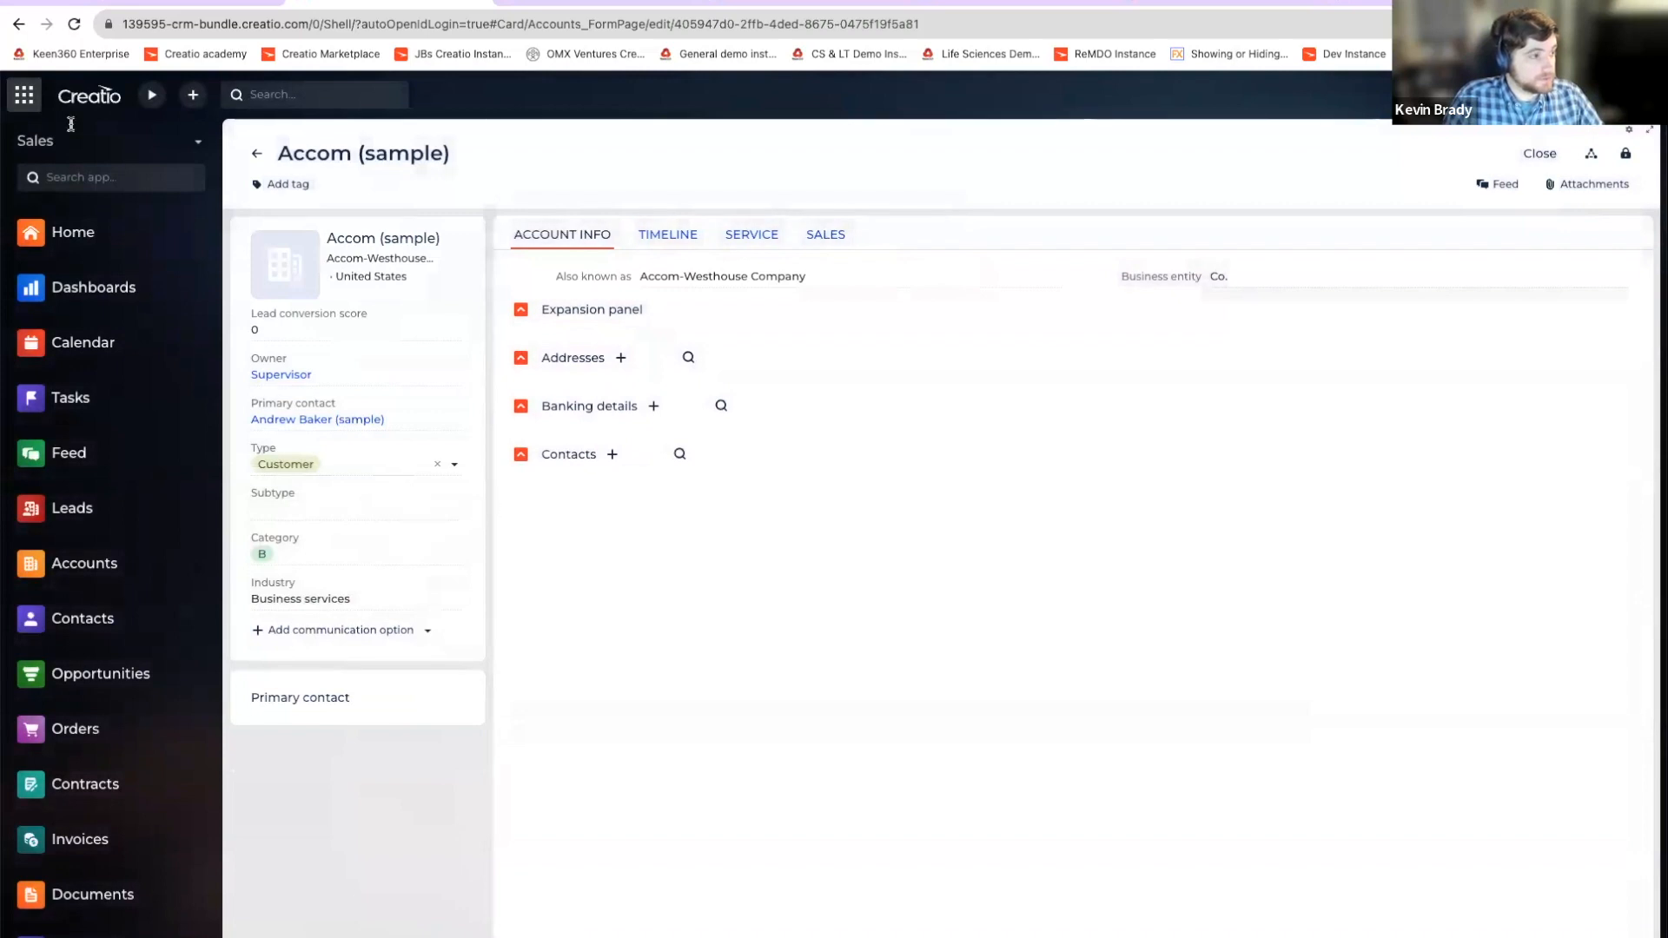
pyautogui.click(74, 24)
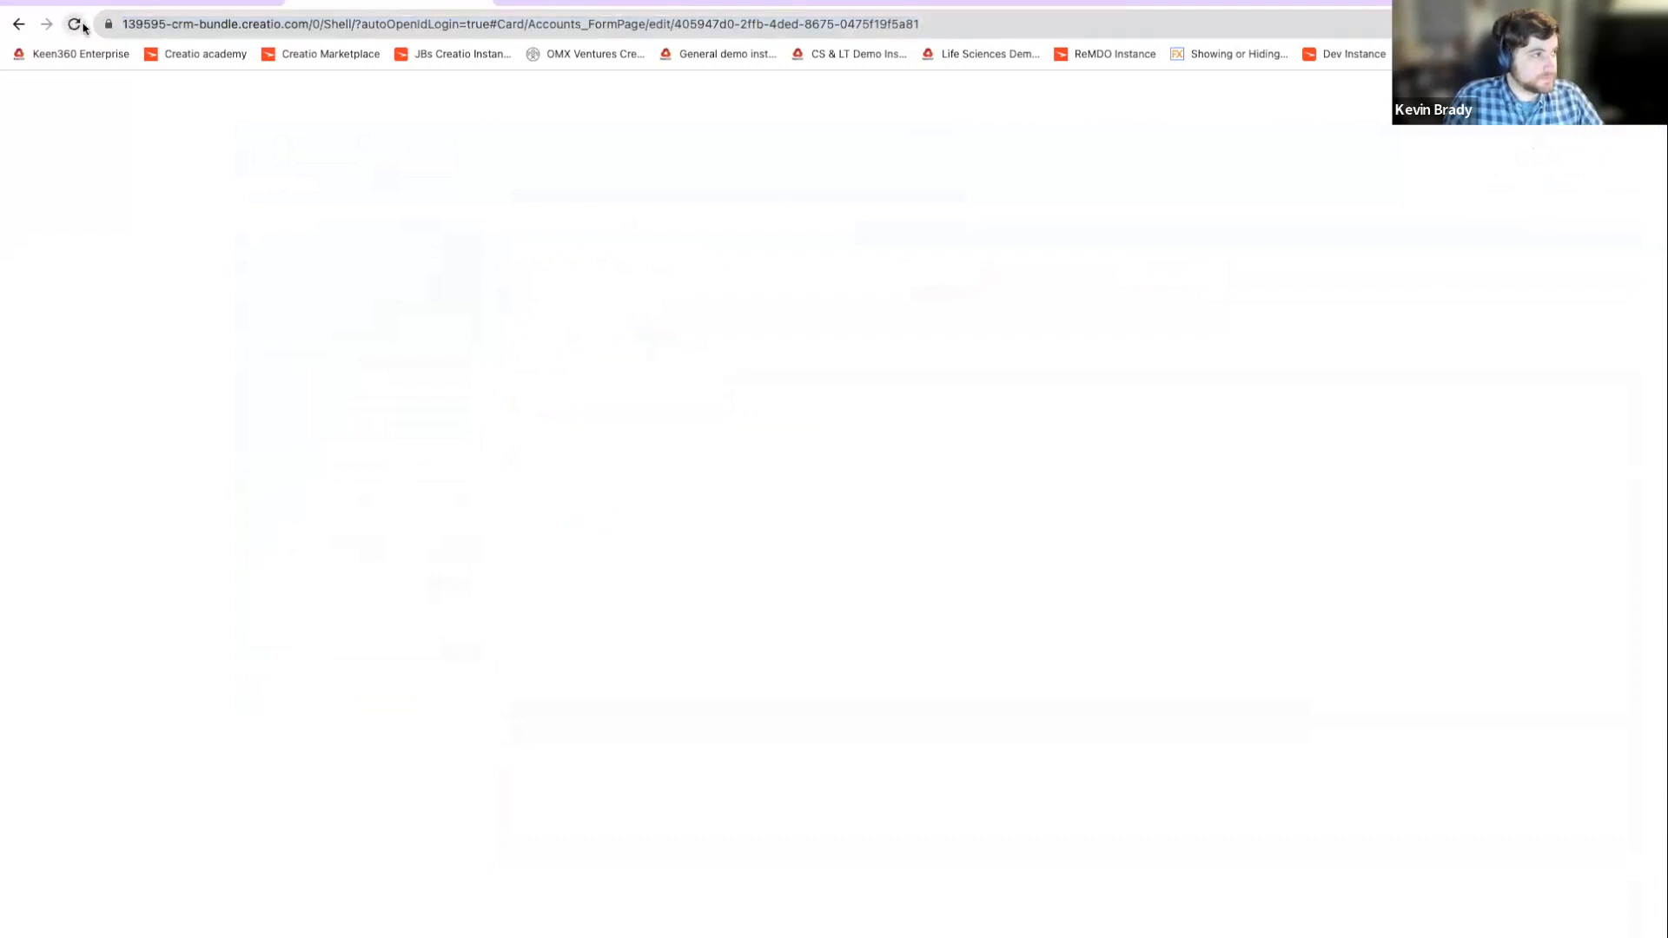
pyautogui.click(502, 2)
pyautogui.click(227, 3)
pyautogui.click(75, 24)
pyautogui.click(400, 4)
pyautogui.click(74, 24)
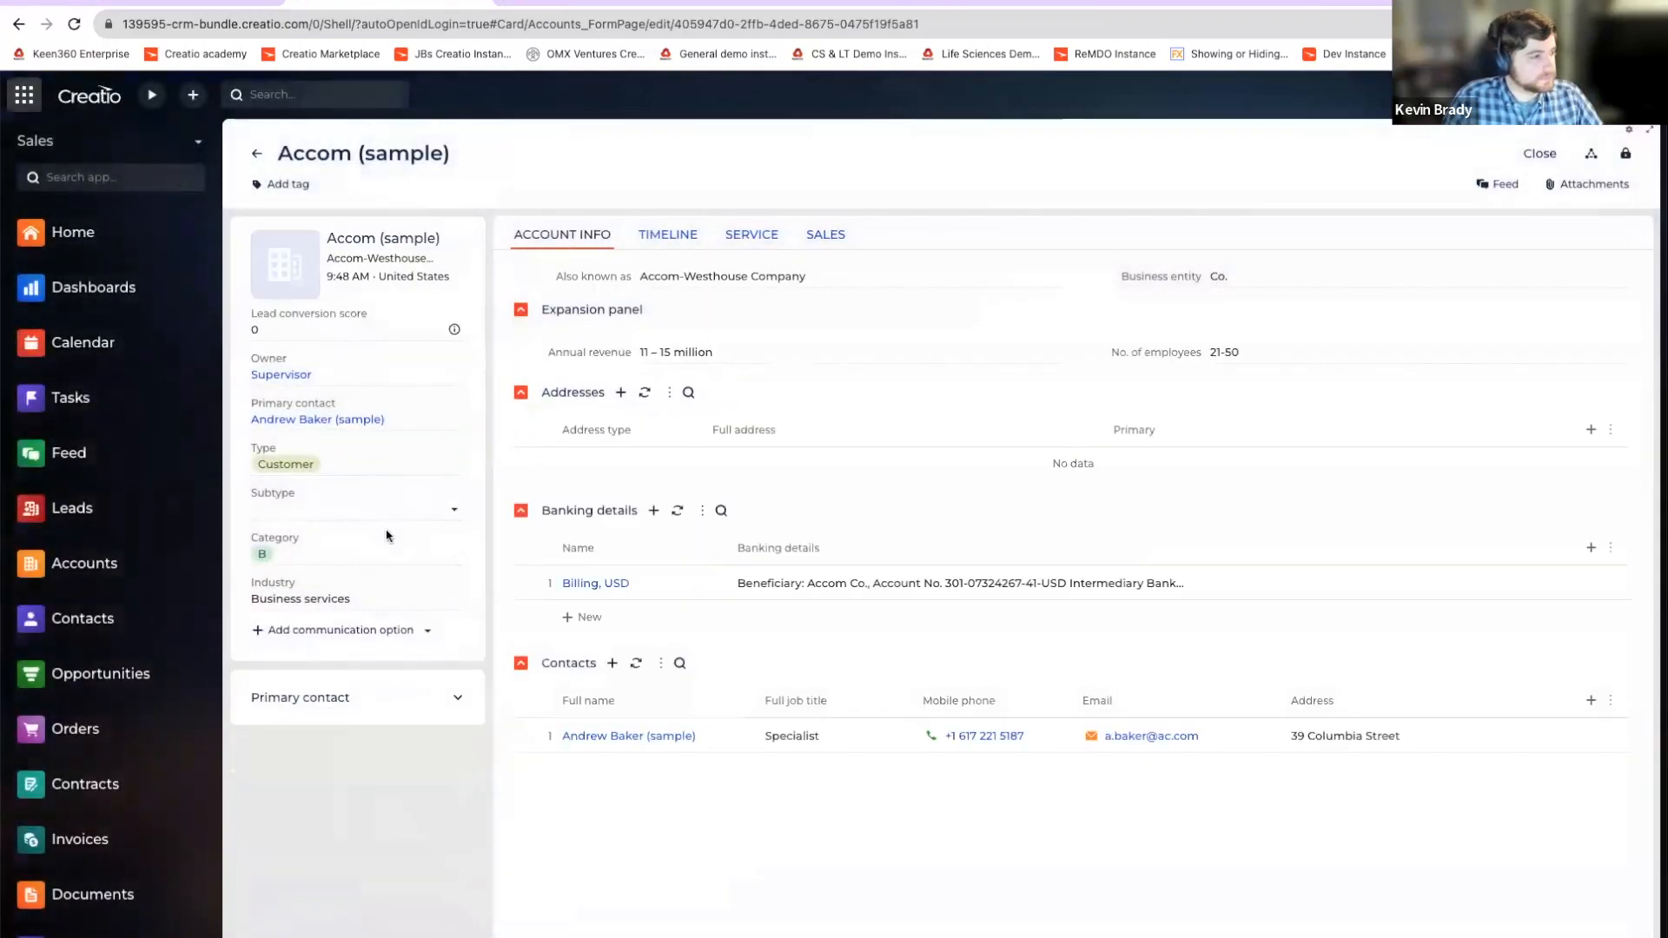
# Step: Change the account's Type to Partner and check the Subtype choices offered for it
pyautogui.click(387, 511)
pyautogui.click(392, 466)
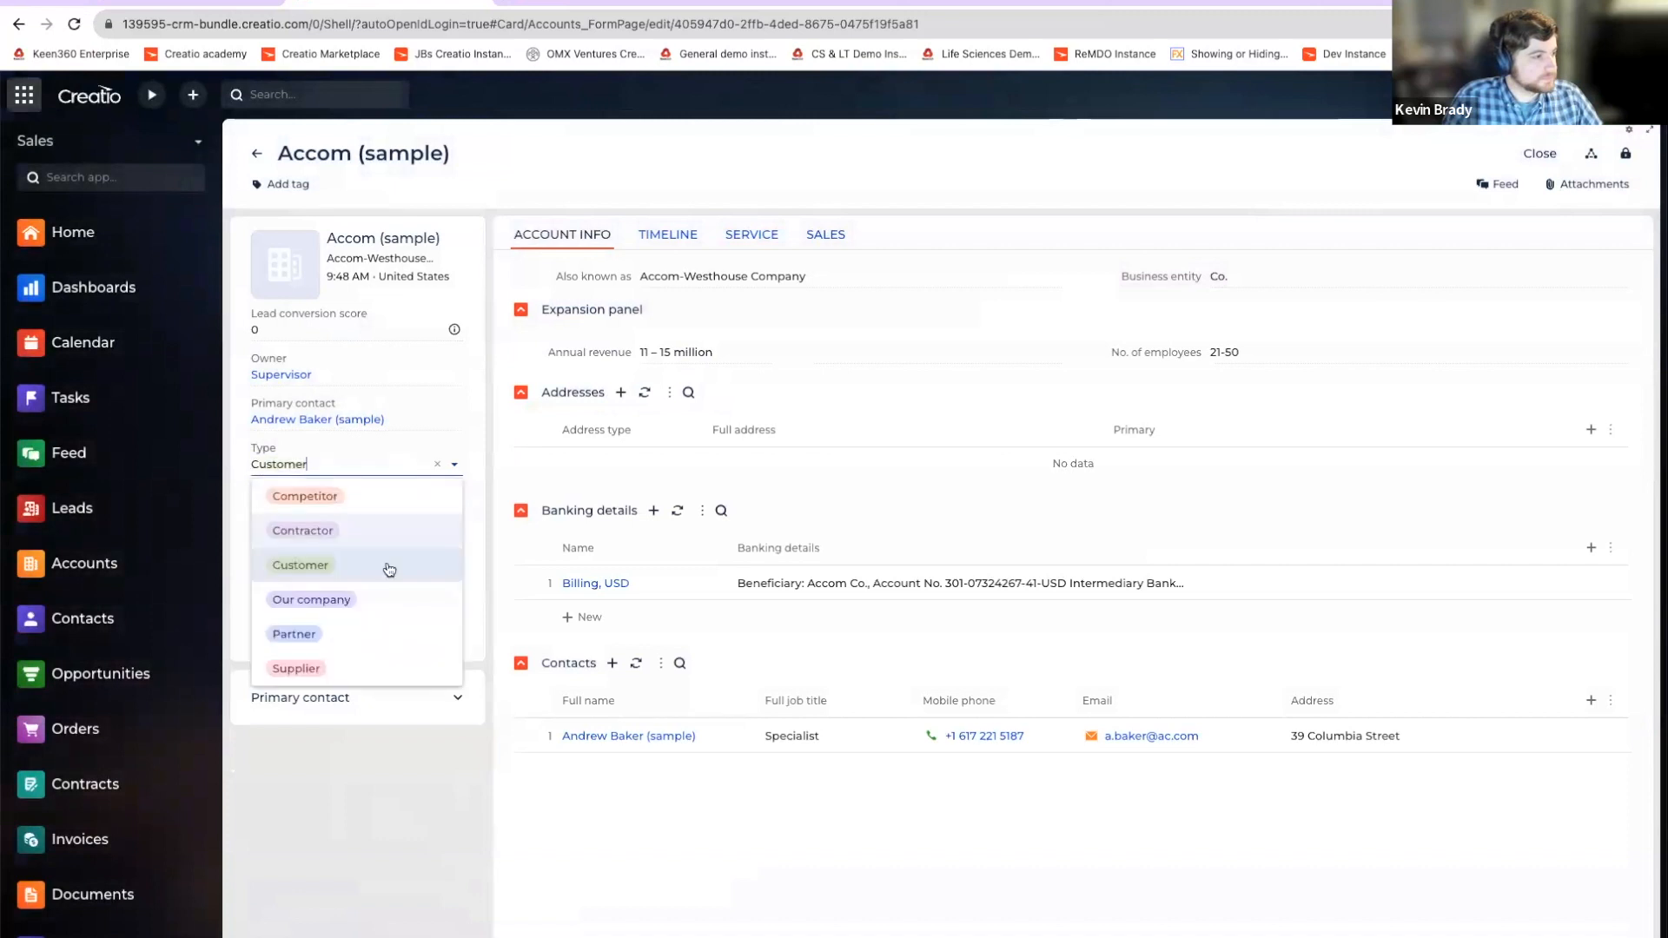
pyautogui.click(372, 635)
pyautogui.click(366, 511)
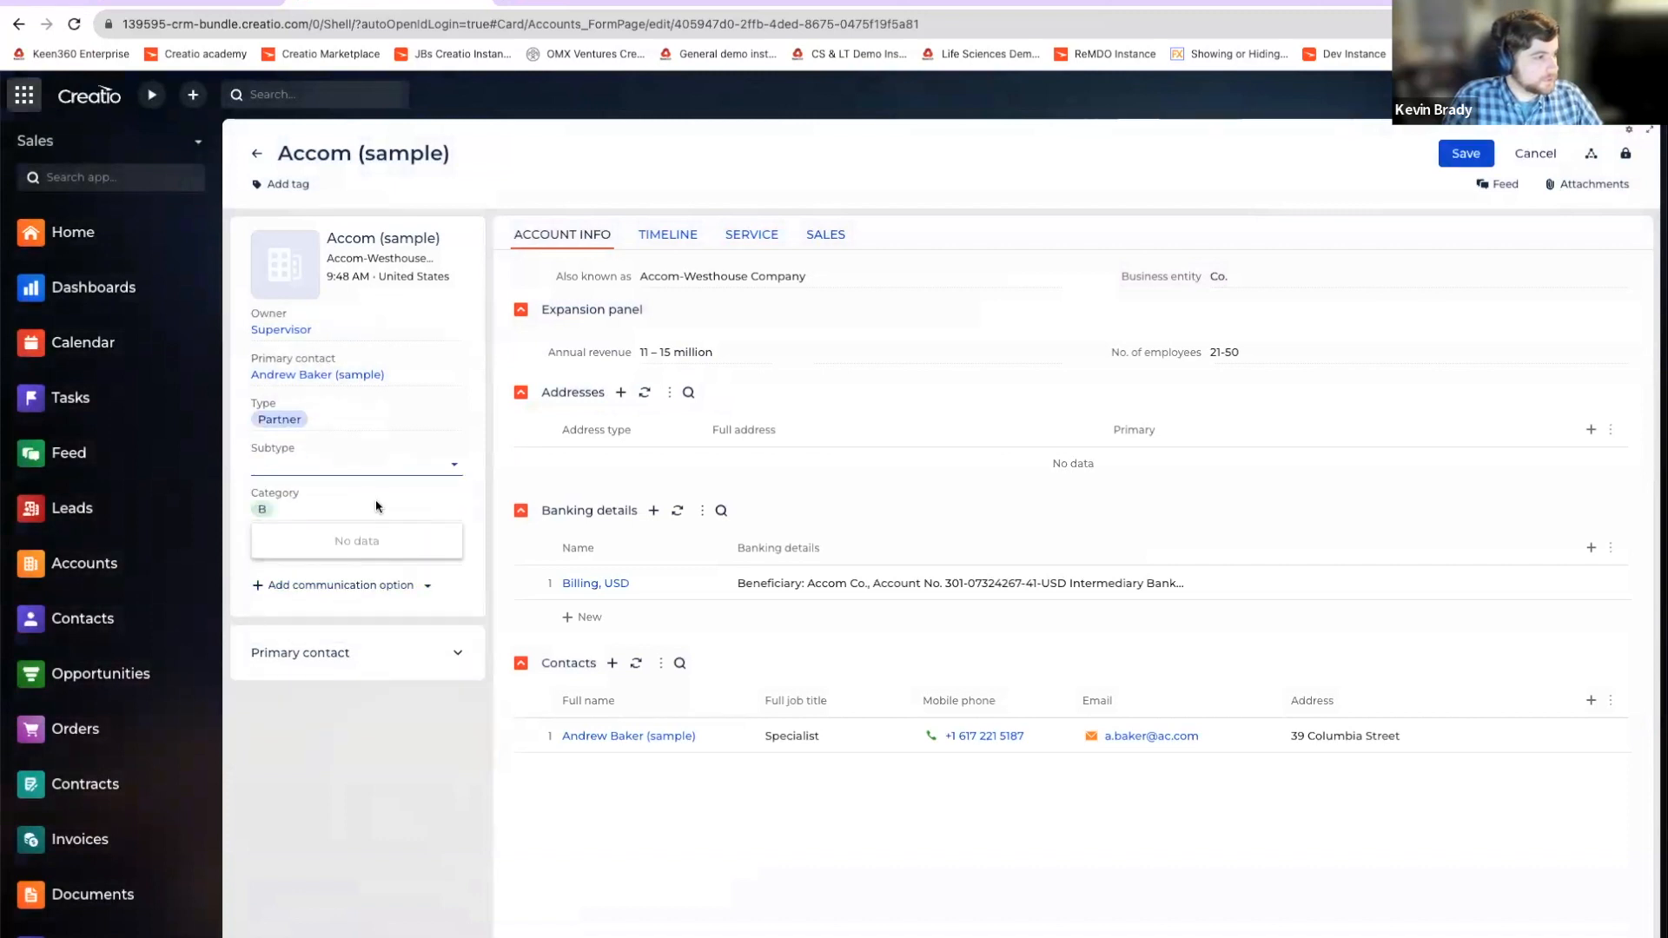
pyautogui.click(409, 477)
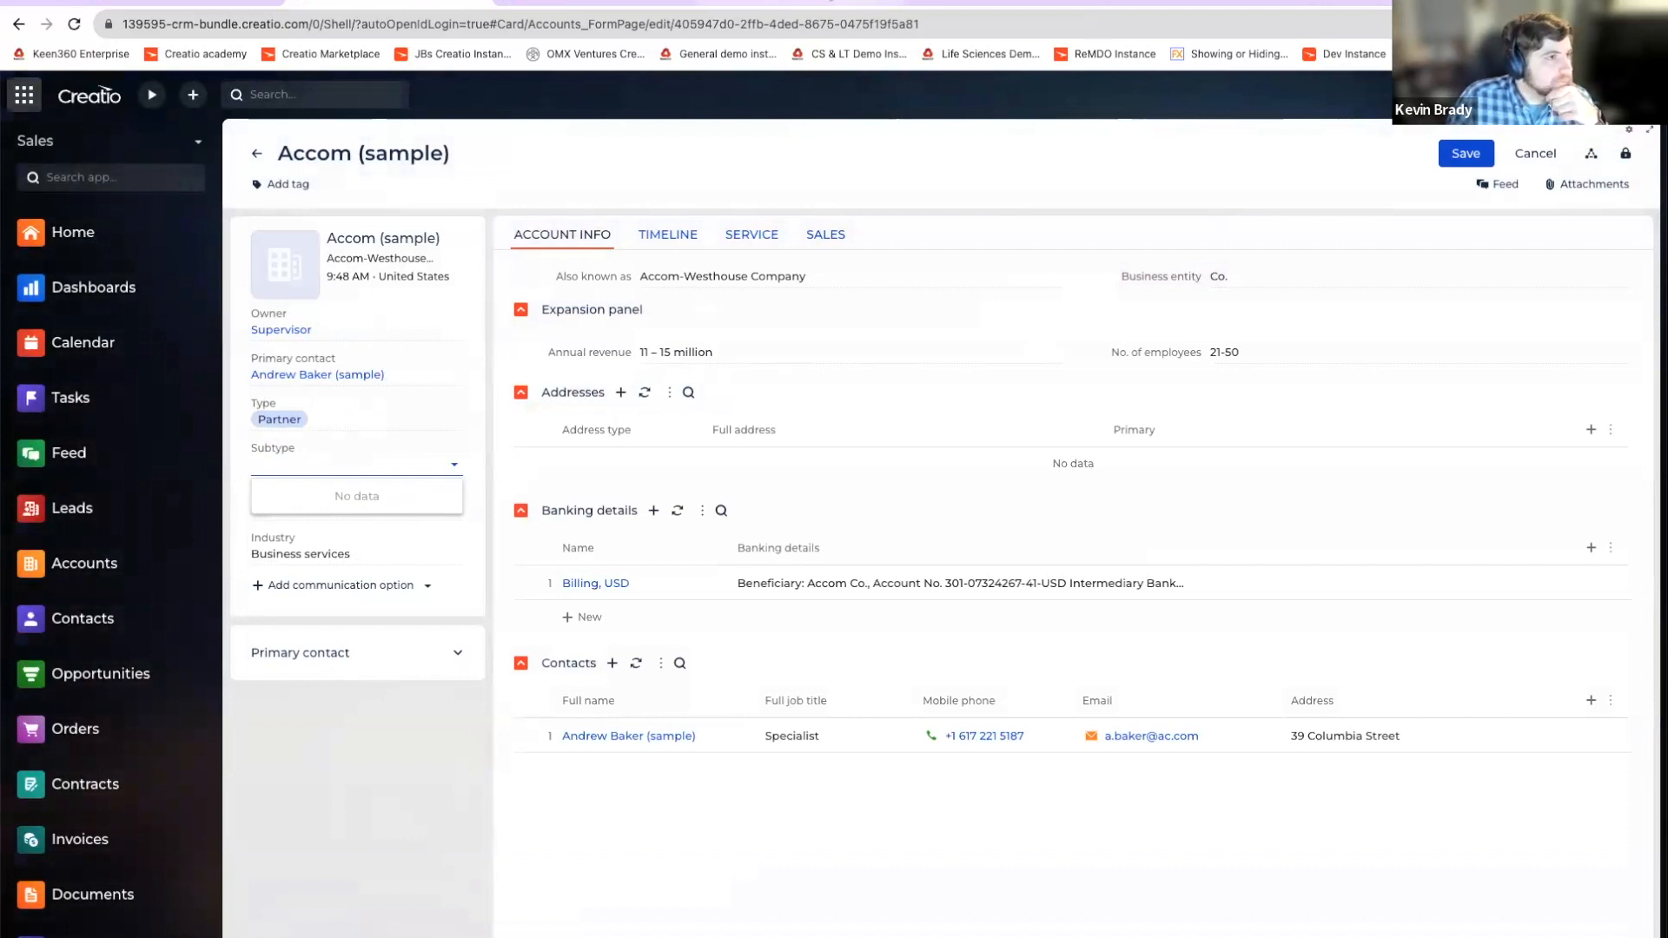
# Step: Examine the Subtype field's settings on the Accounts form page, then open the page's business rules setup
pyautogui.click(608, 3)
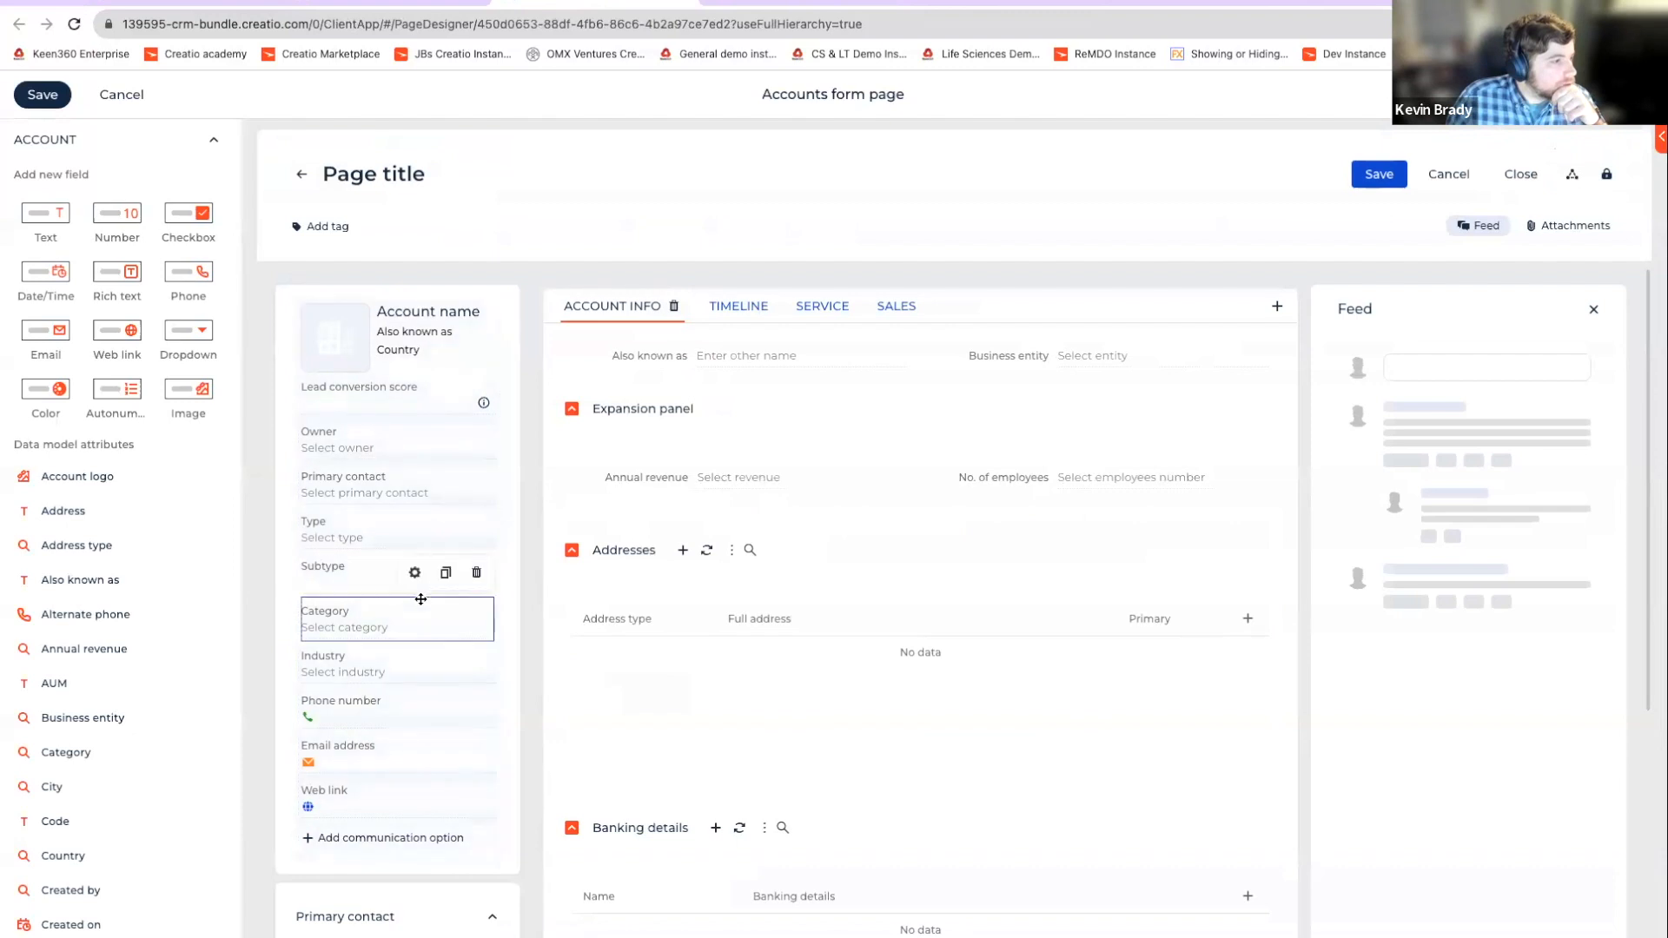
pyautogui.doubleClick(364, 569)
pyautogui.scroll(-3, 1512, 526)
pyautogui.scroll(-3, 1512, 527)
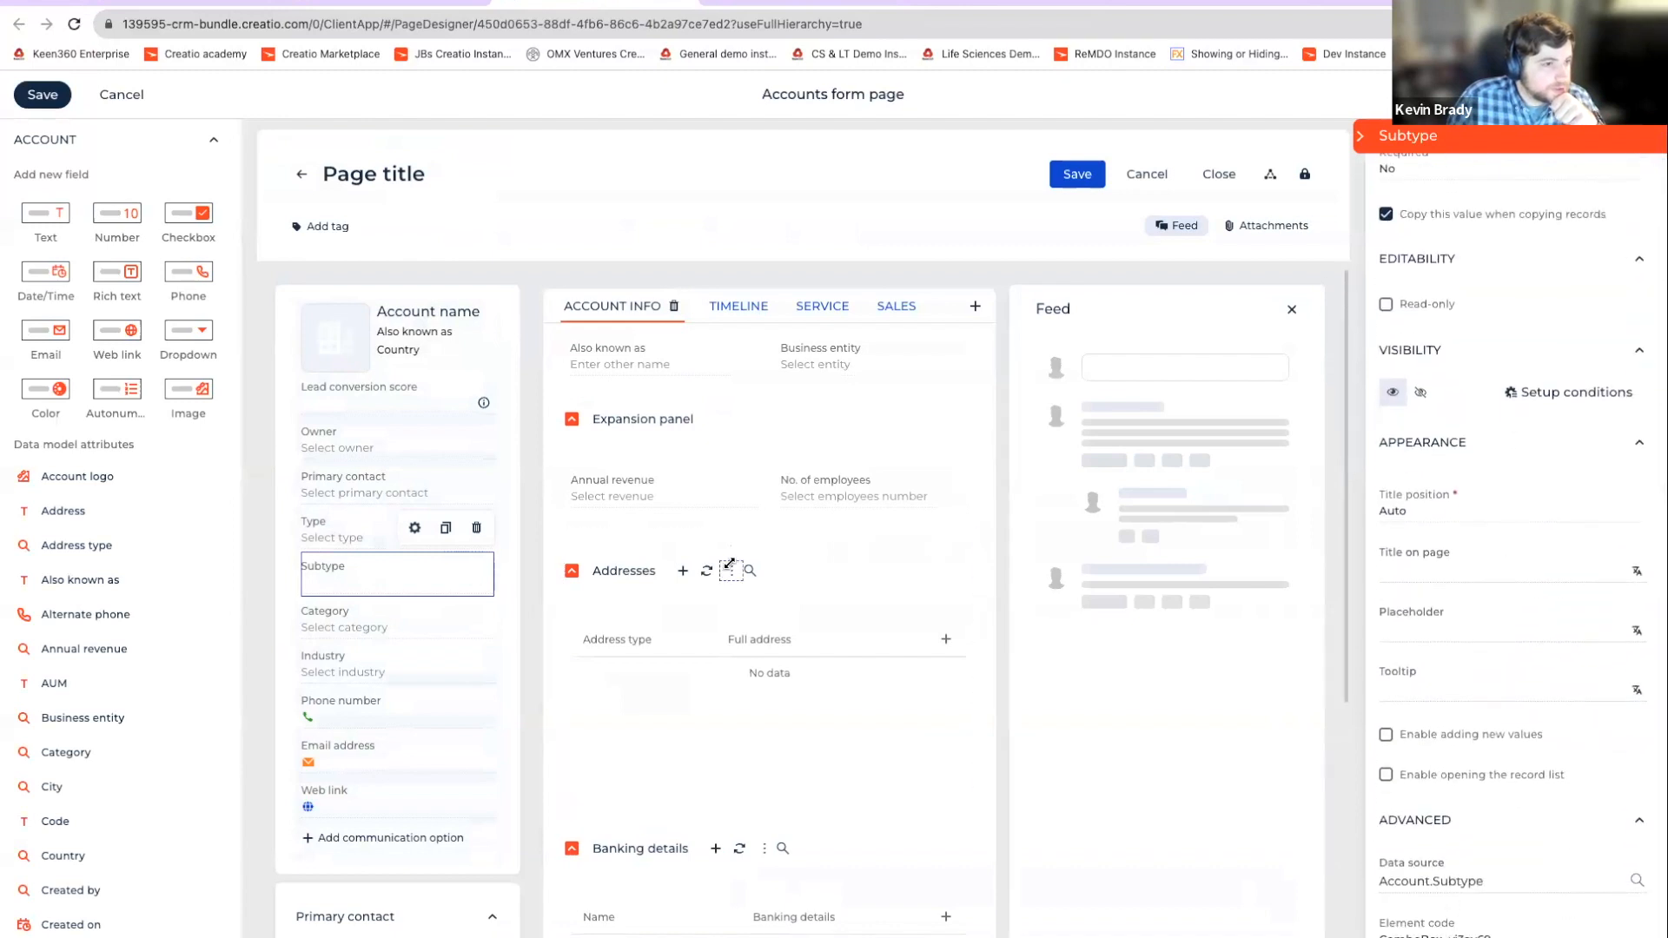
pyautogui.scroll(6, 1558, 437)
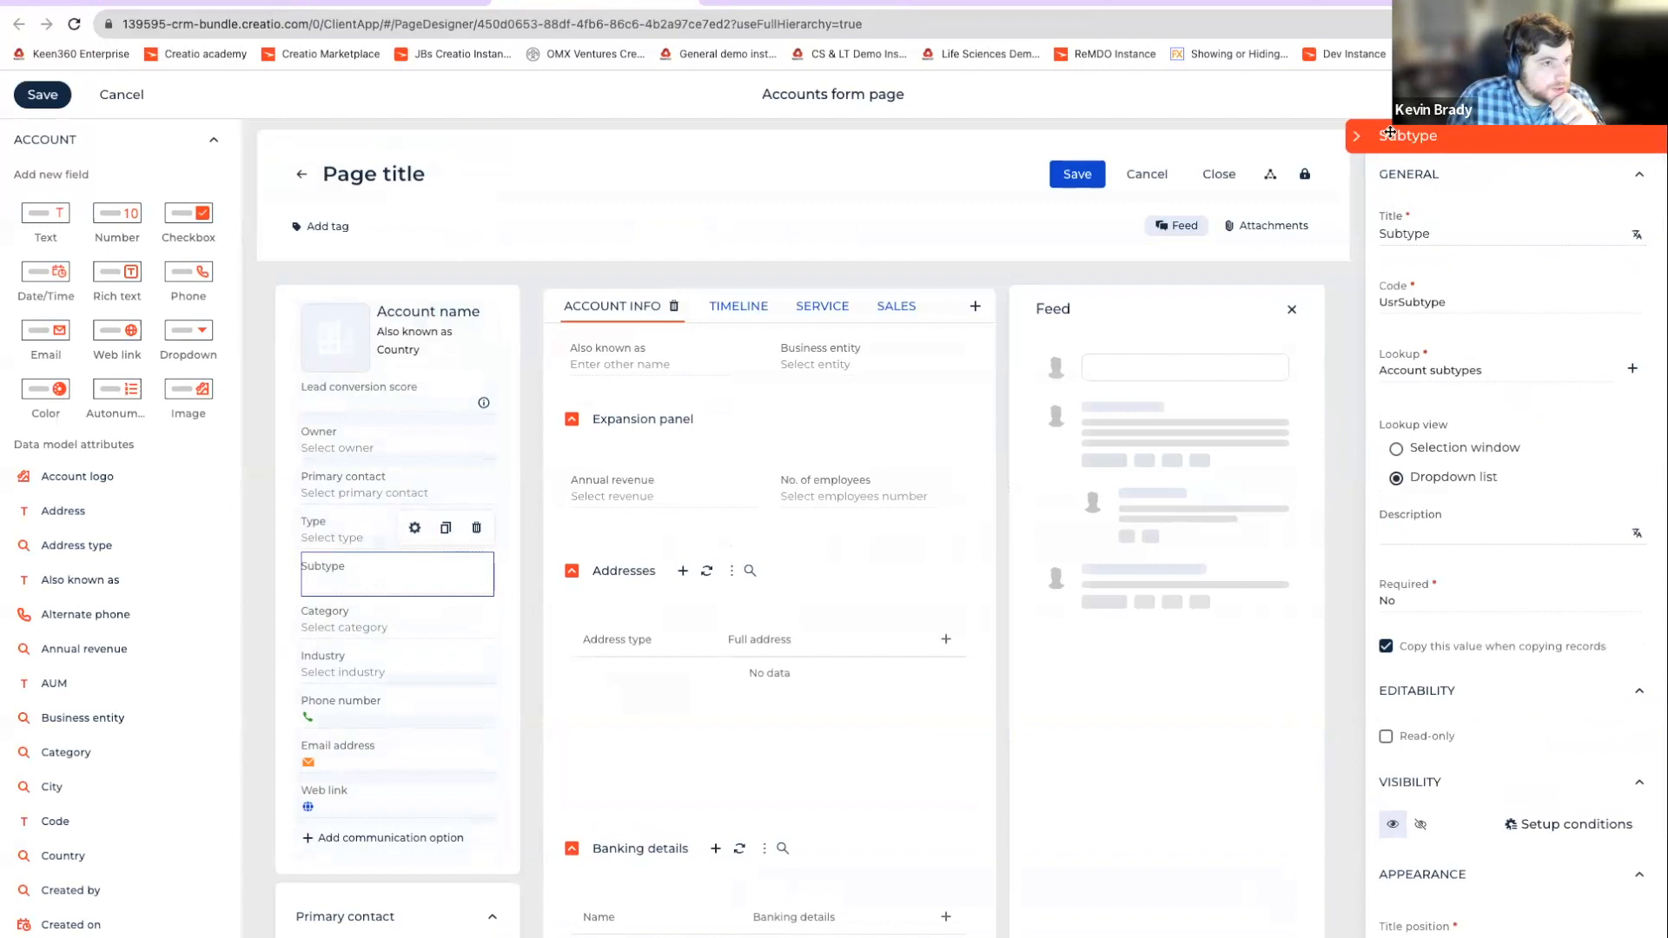
pyautogui.click(1362, 137)
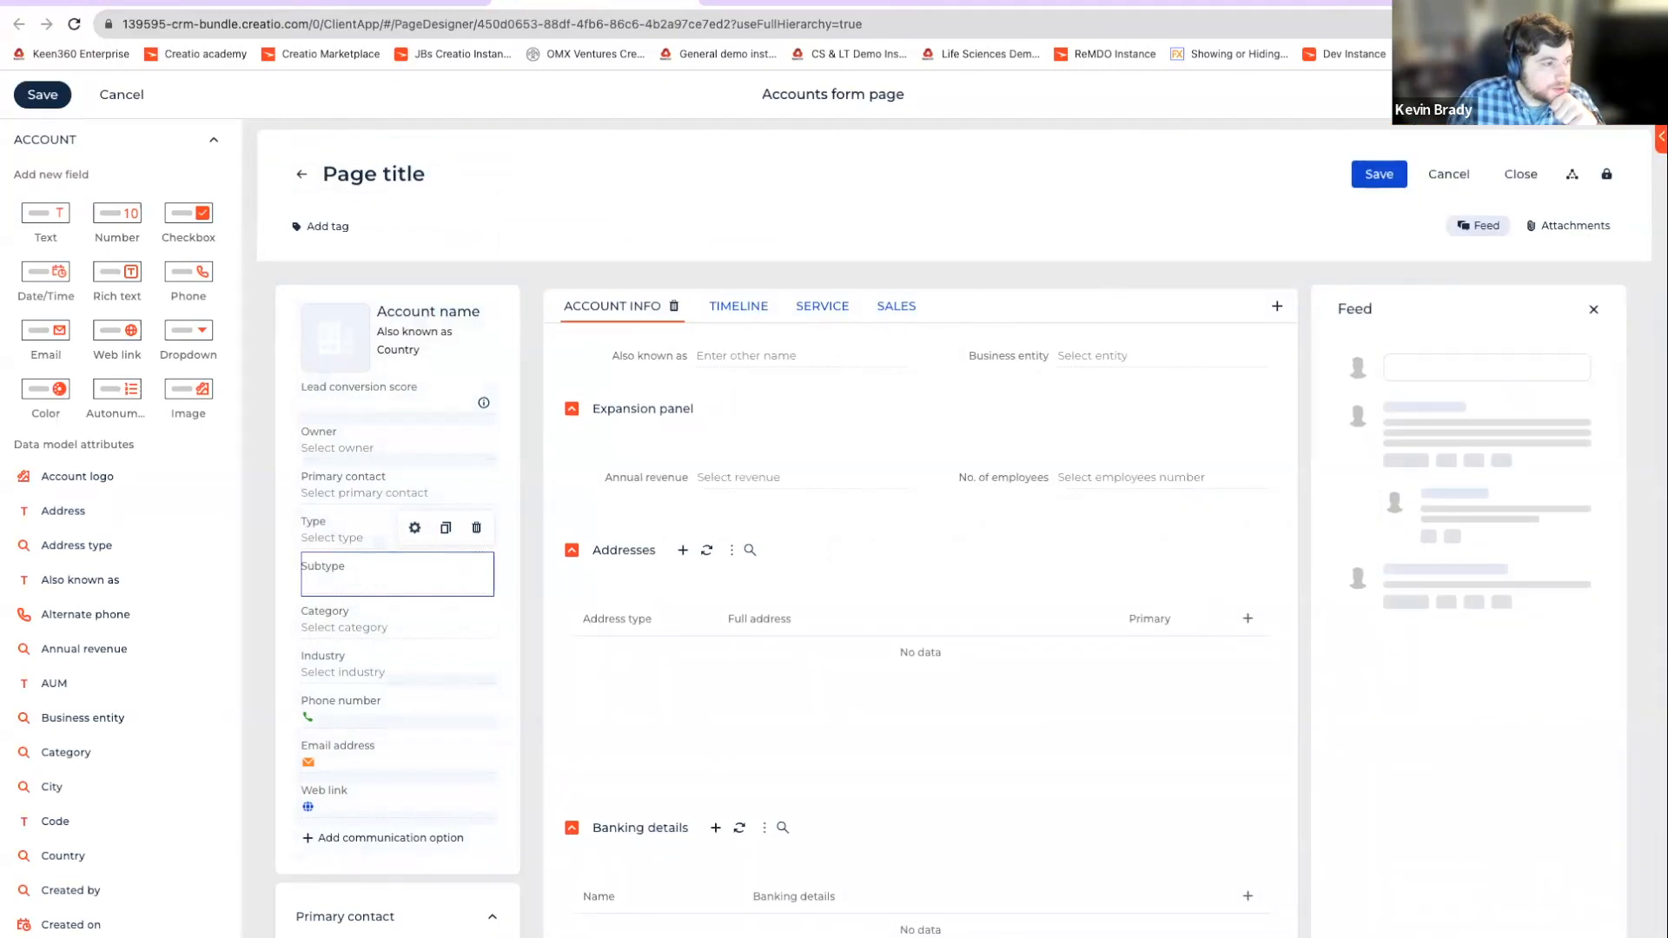
pyautogui.click(1583, 94)
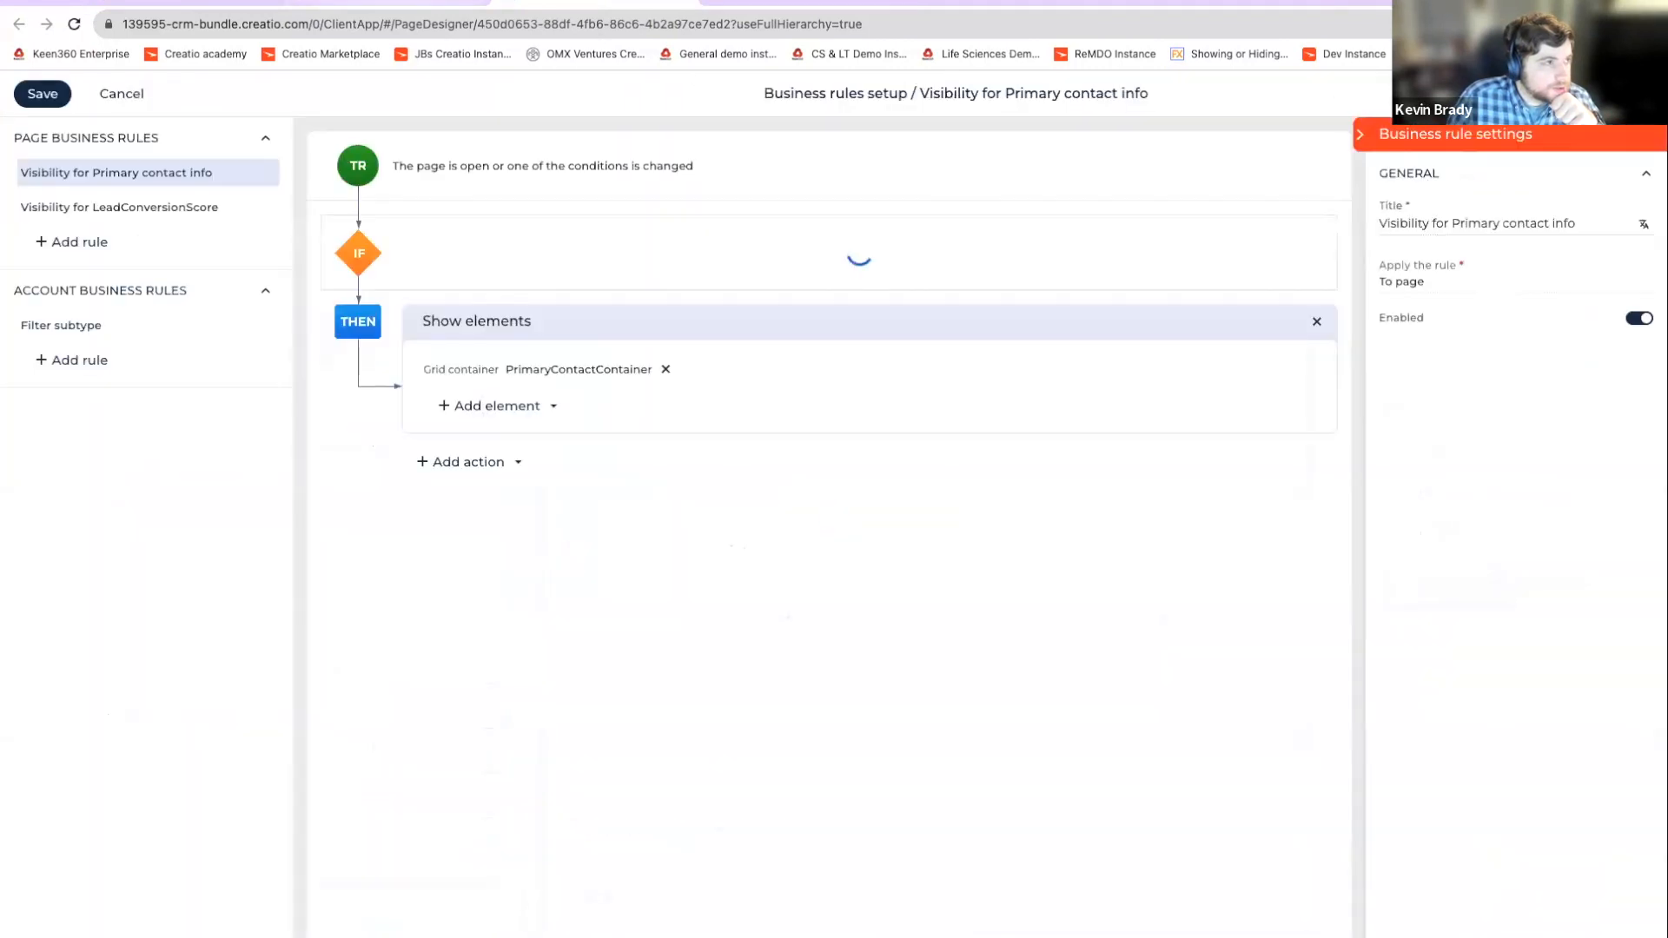
# Step: Clear the Accom (sample) account's Type, save the record, and recheck the Subtype and Type choices
pyautogui.click(388, 3)
pyautogui.click(434, 426)
pyautogui.click(447, 467)
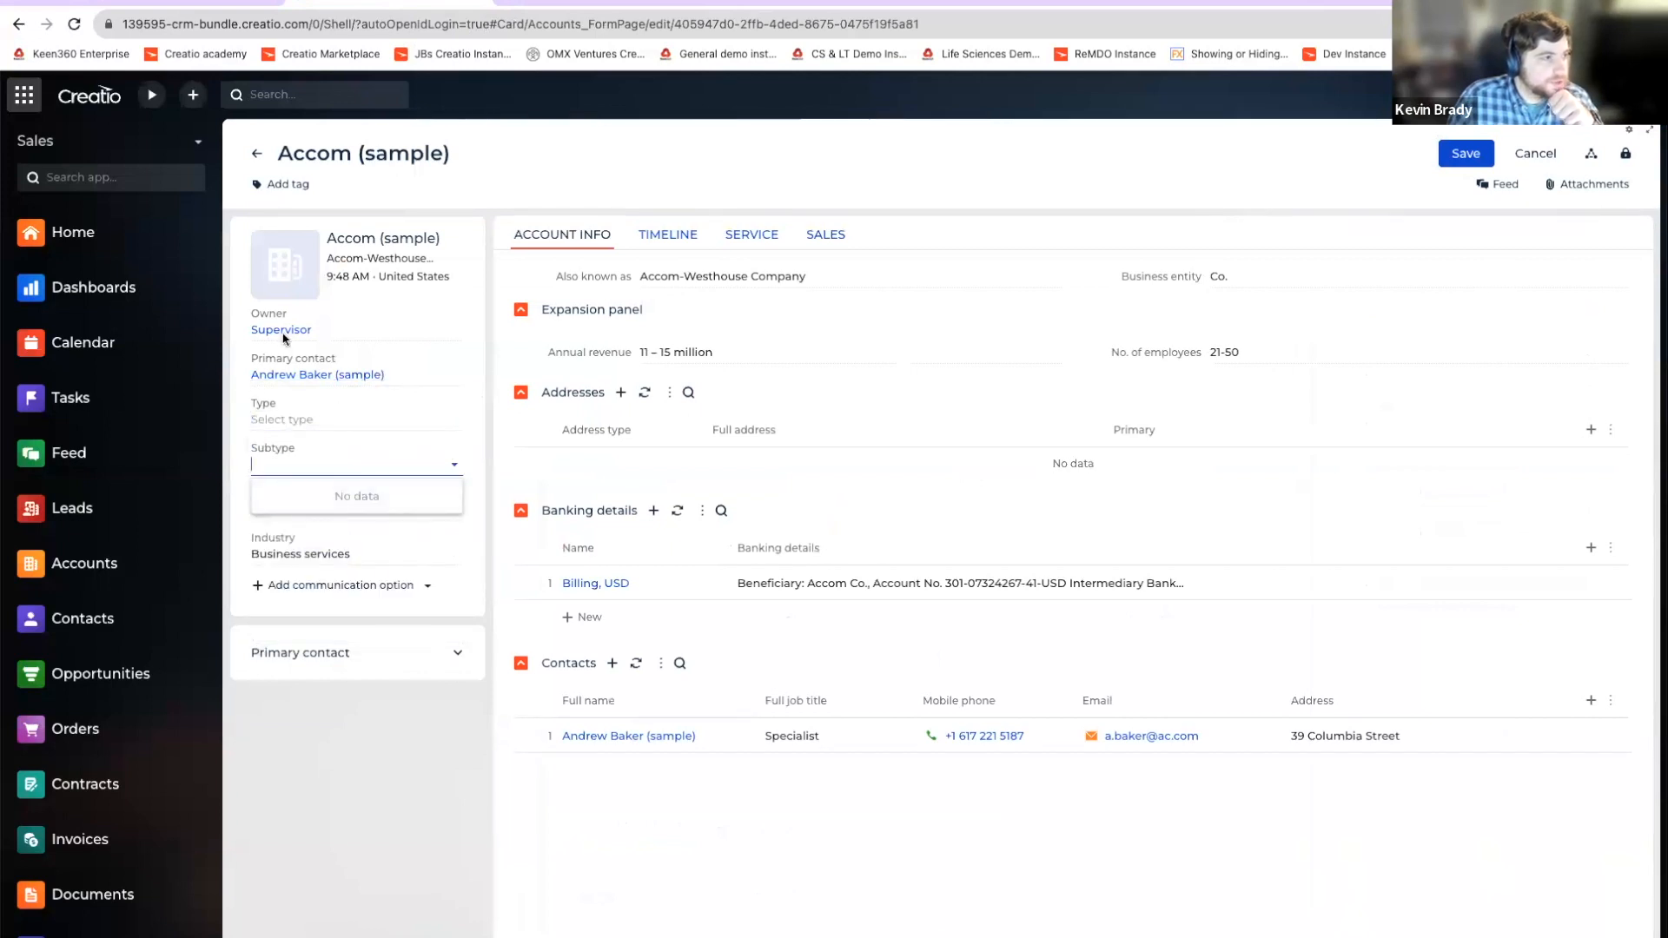
pyautogui.click(1469, 156)
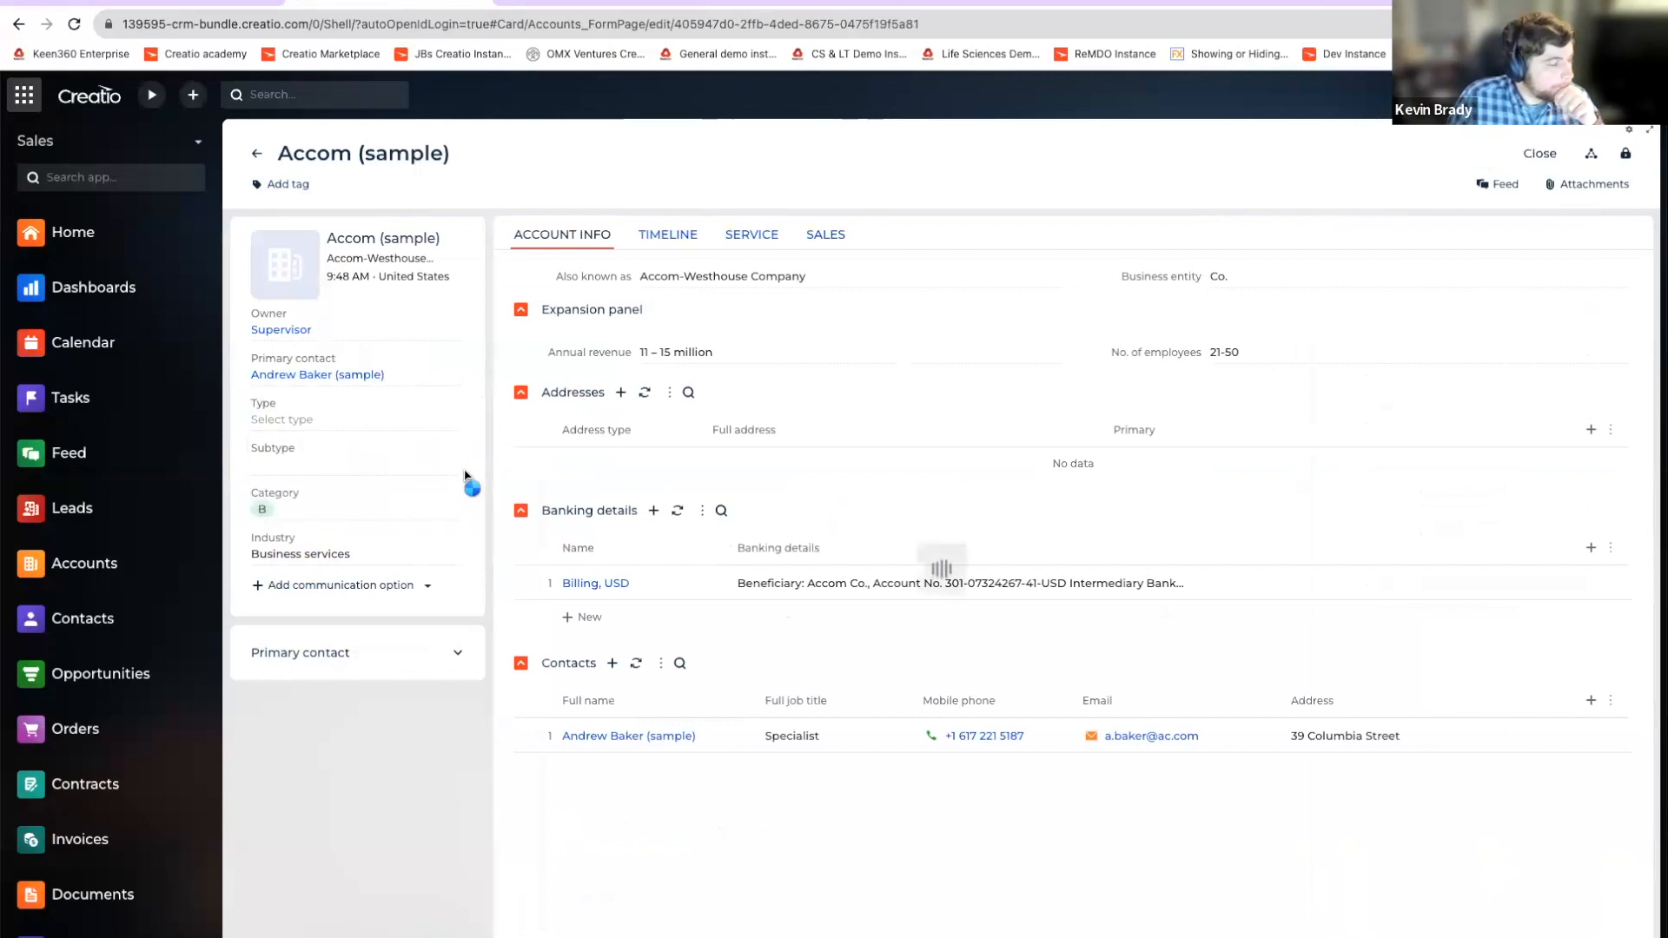
pyautogui.click(410, 467)
pyautogui.click(417, 421)
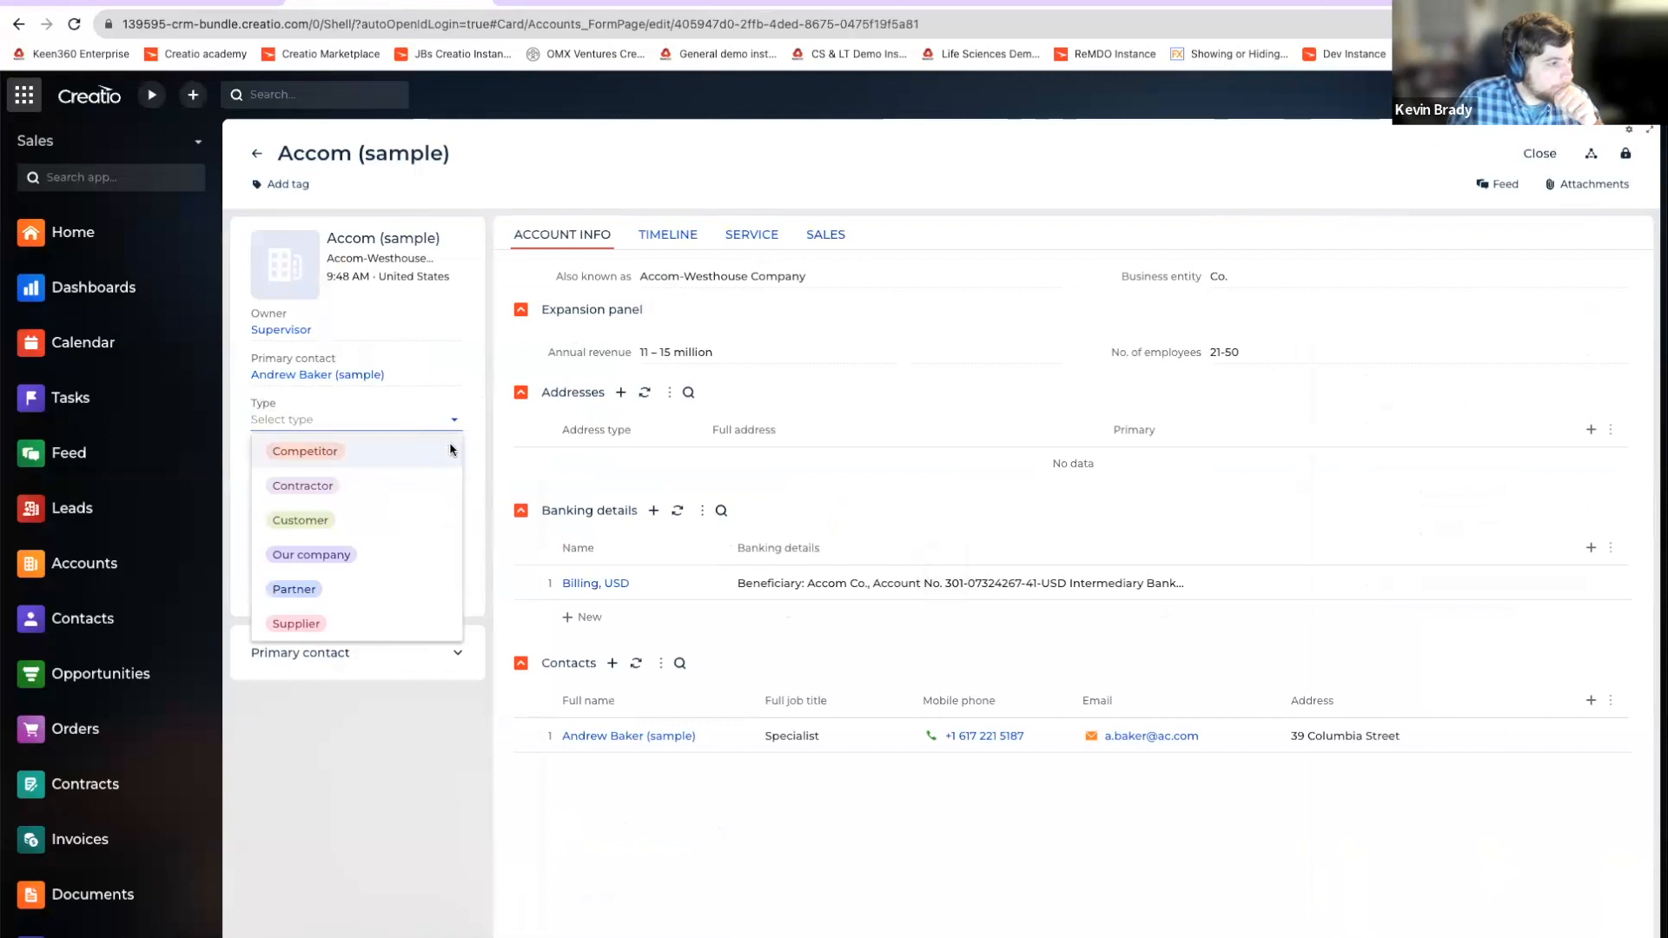
pyautogui.click(486, 464)
# Step: Set the account's Type to Partner, save the record, and check the Subtype choices again
pyautogui.click(402, 415)
pyautogui.click(396, 590)
pyautogui.click(378, 464)
pyautogui.click(1438, 153)
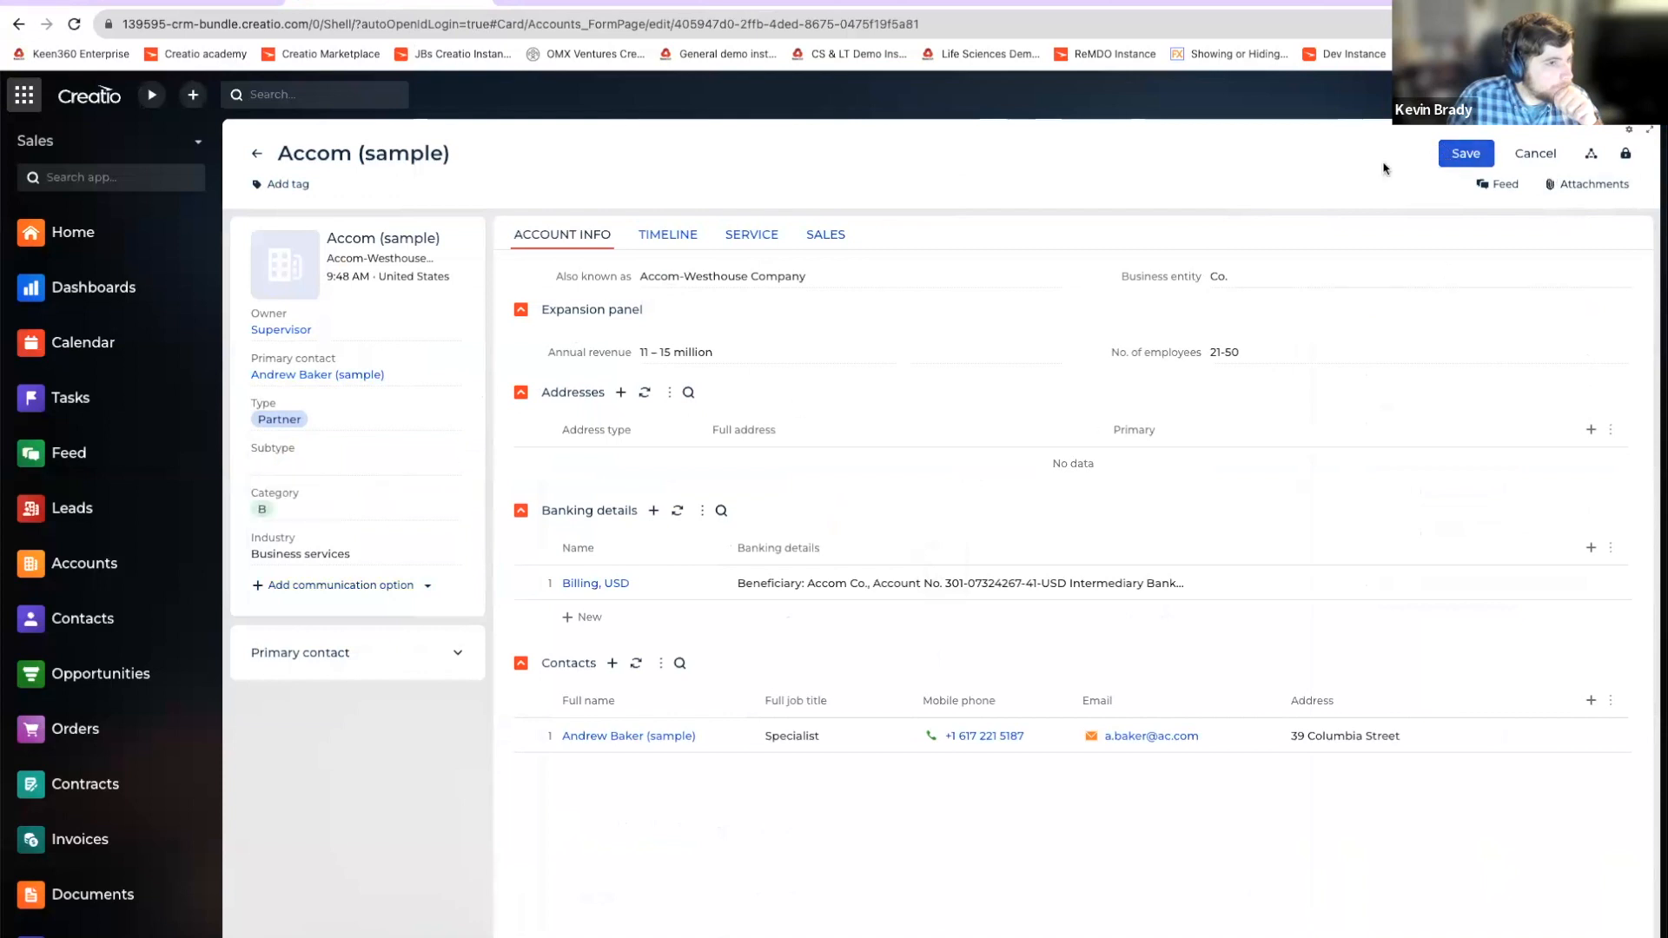
pyautogui.click(411, 464)
pyautogui.click(483, 468)
pyautogui.click(446, 464)
pyautogui.click(481, 467)
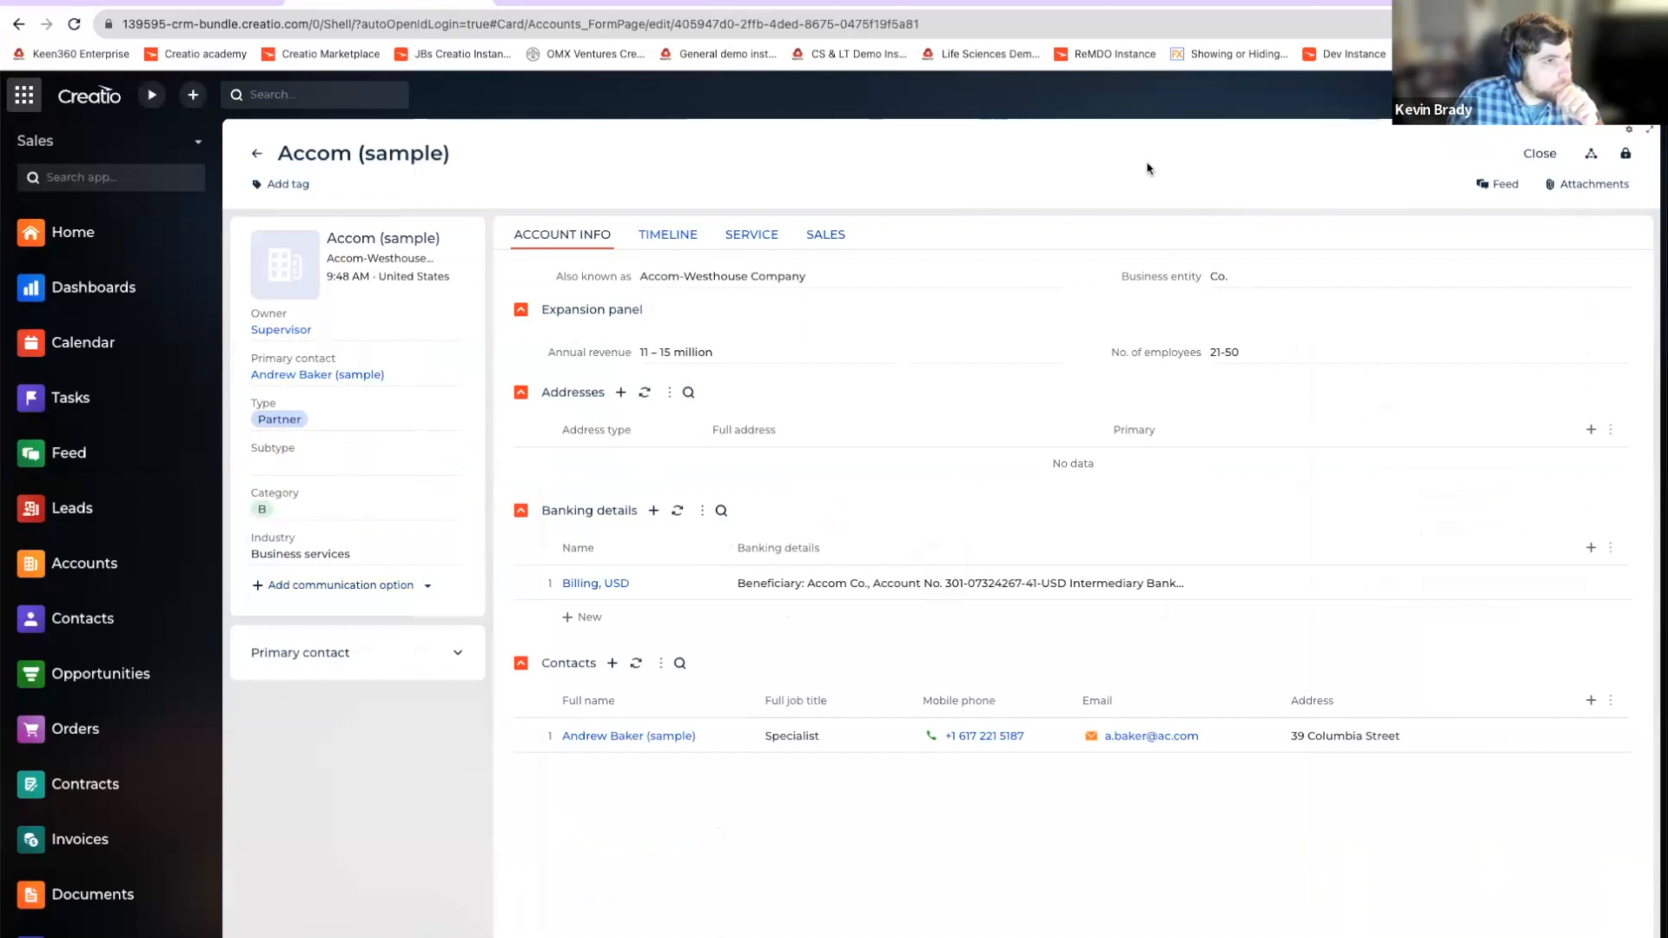
# Step: Review the conditions of the Visibility for LeadConversionScore rule against those of the Filter subtype rule
pyautogui.click(572, 2)
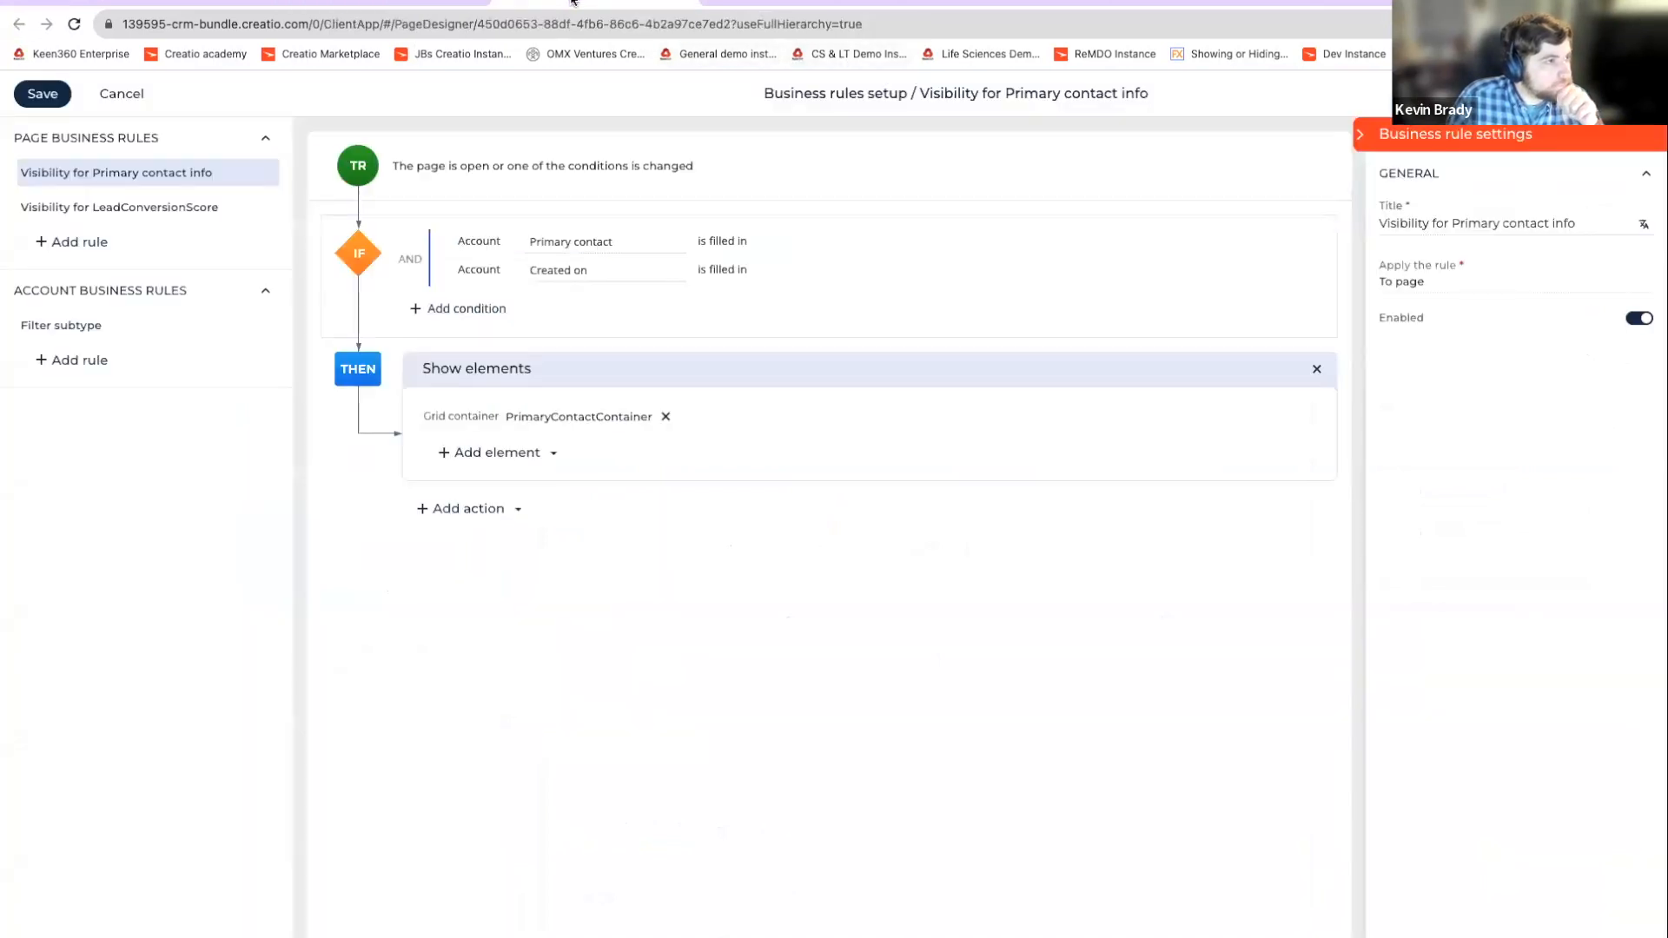
pyautogui.click(68, 214)
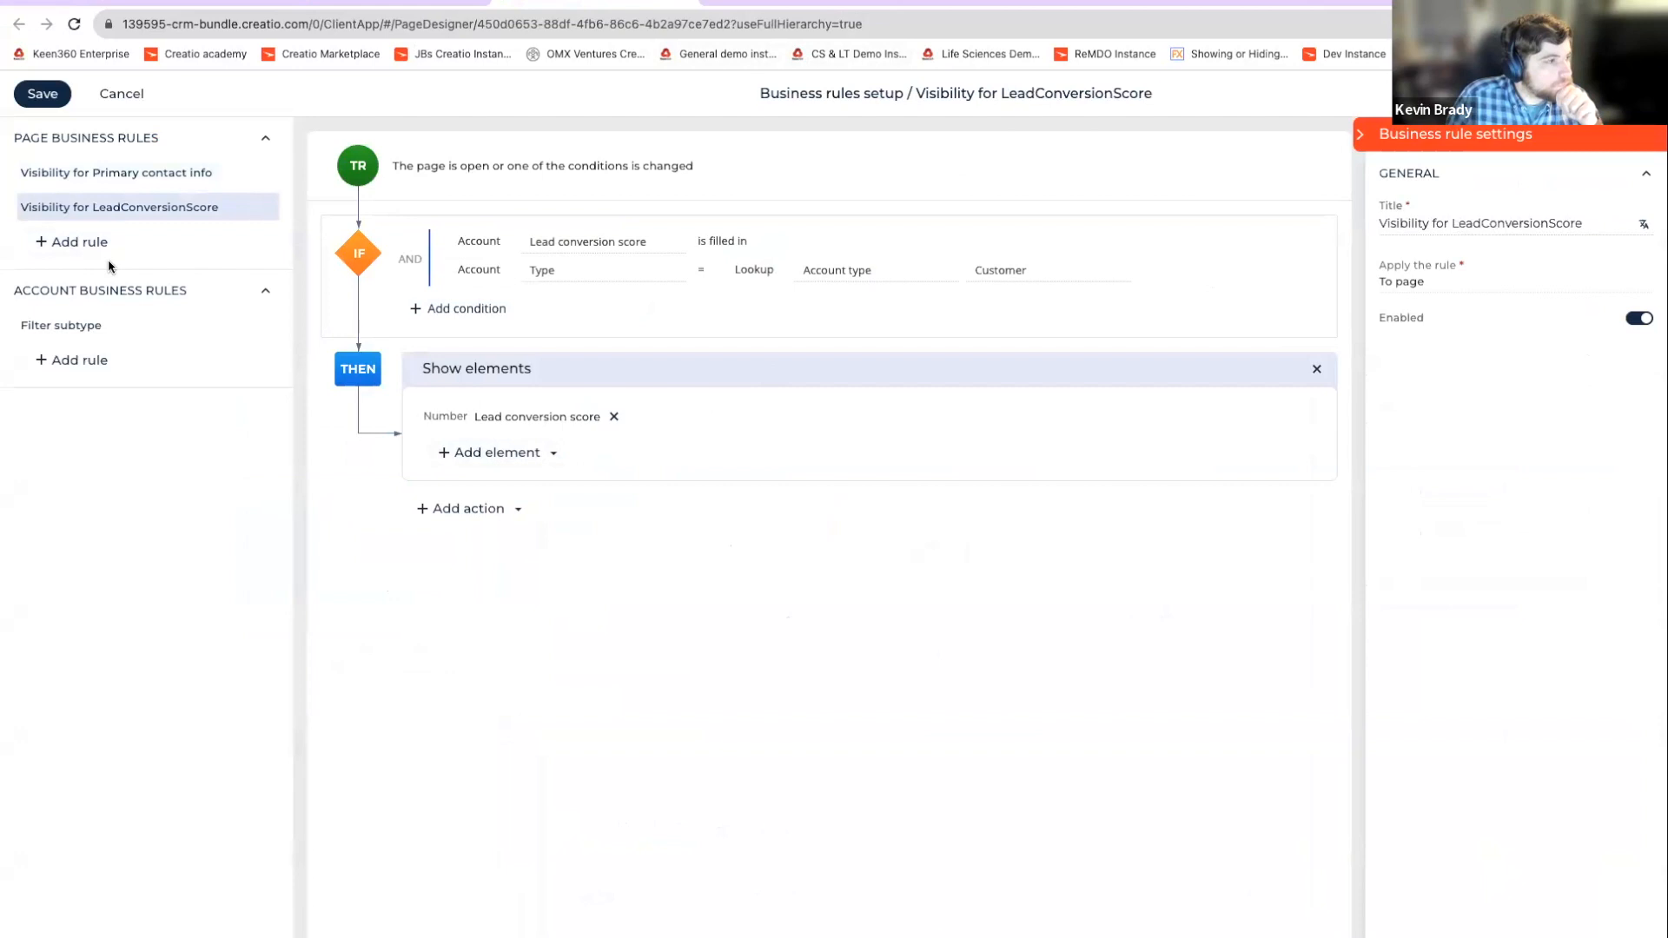
pyautogui.click(147, 328)
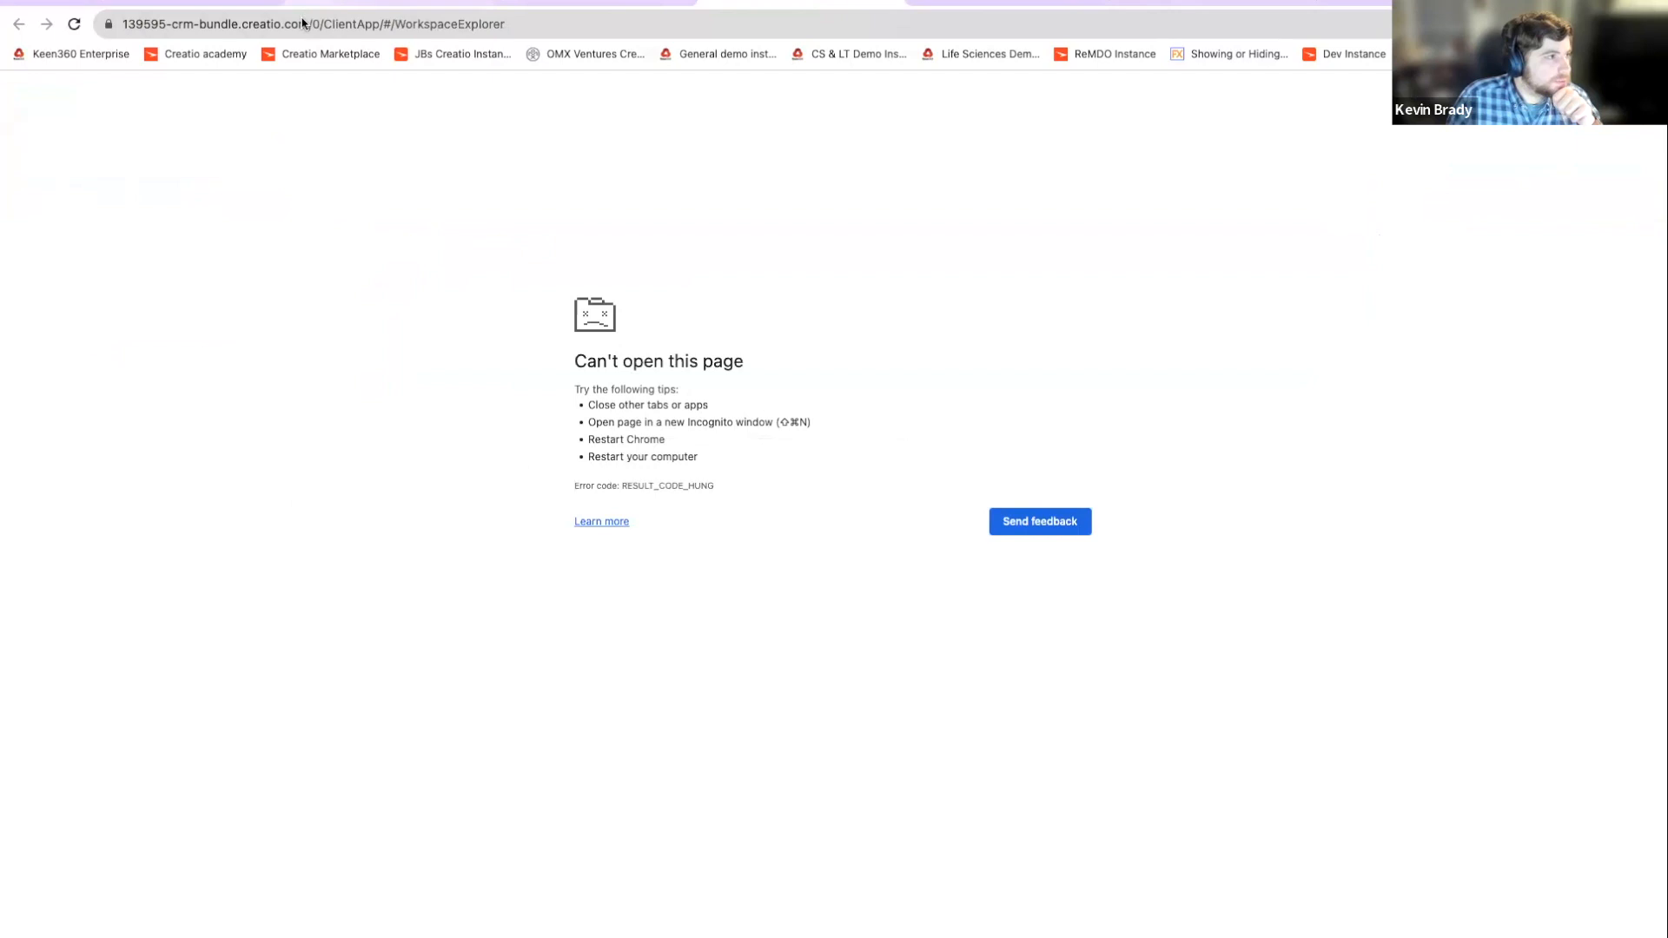
# Step: Reload the Configuration page and open the Filter subtype business rule within the Account object
pyautogui.click(74, 24)
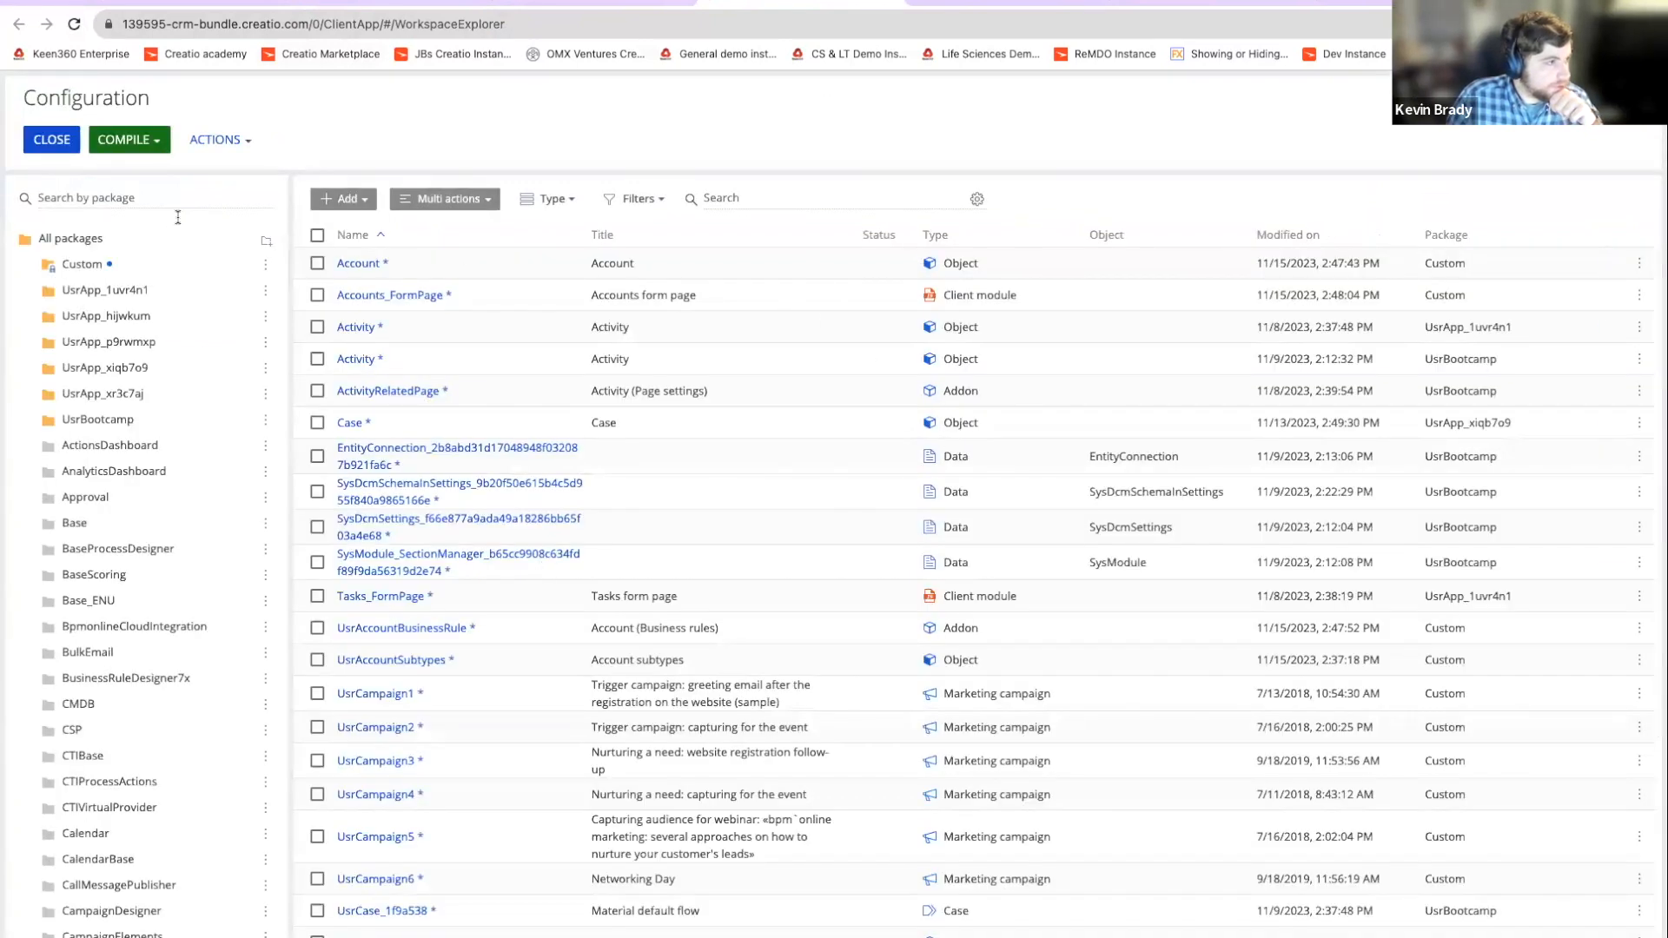
pyautogui.click(354, 275)
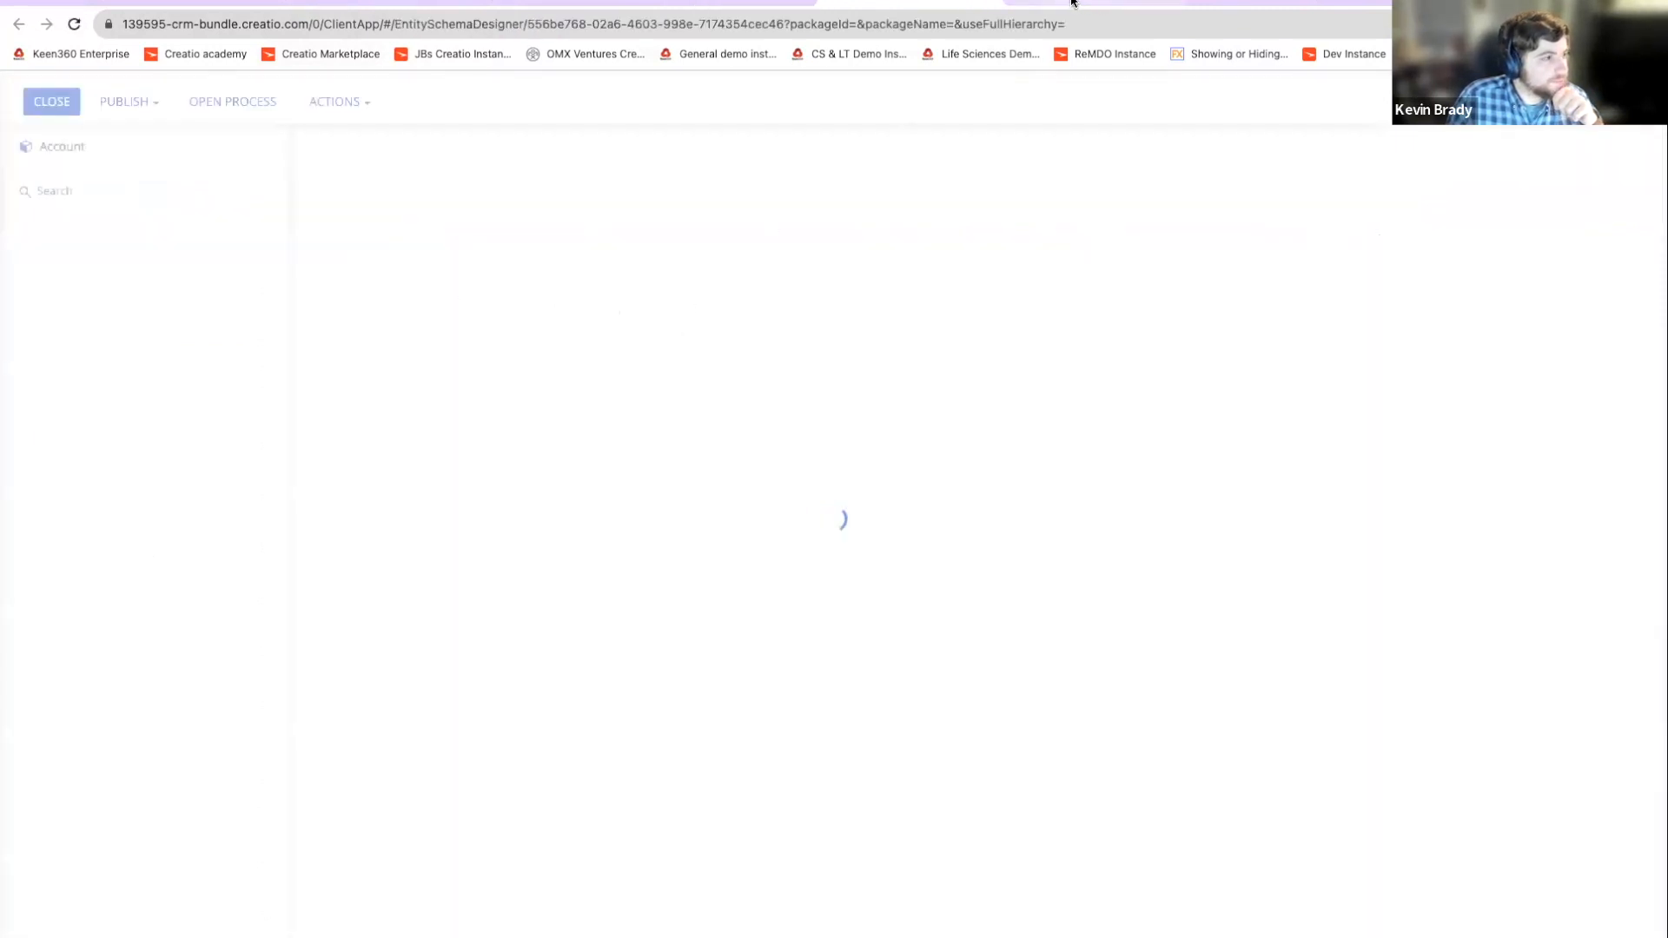
pyautogui.click(118, 453)
pyautogui.click(102, 484)
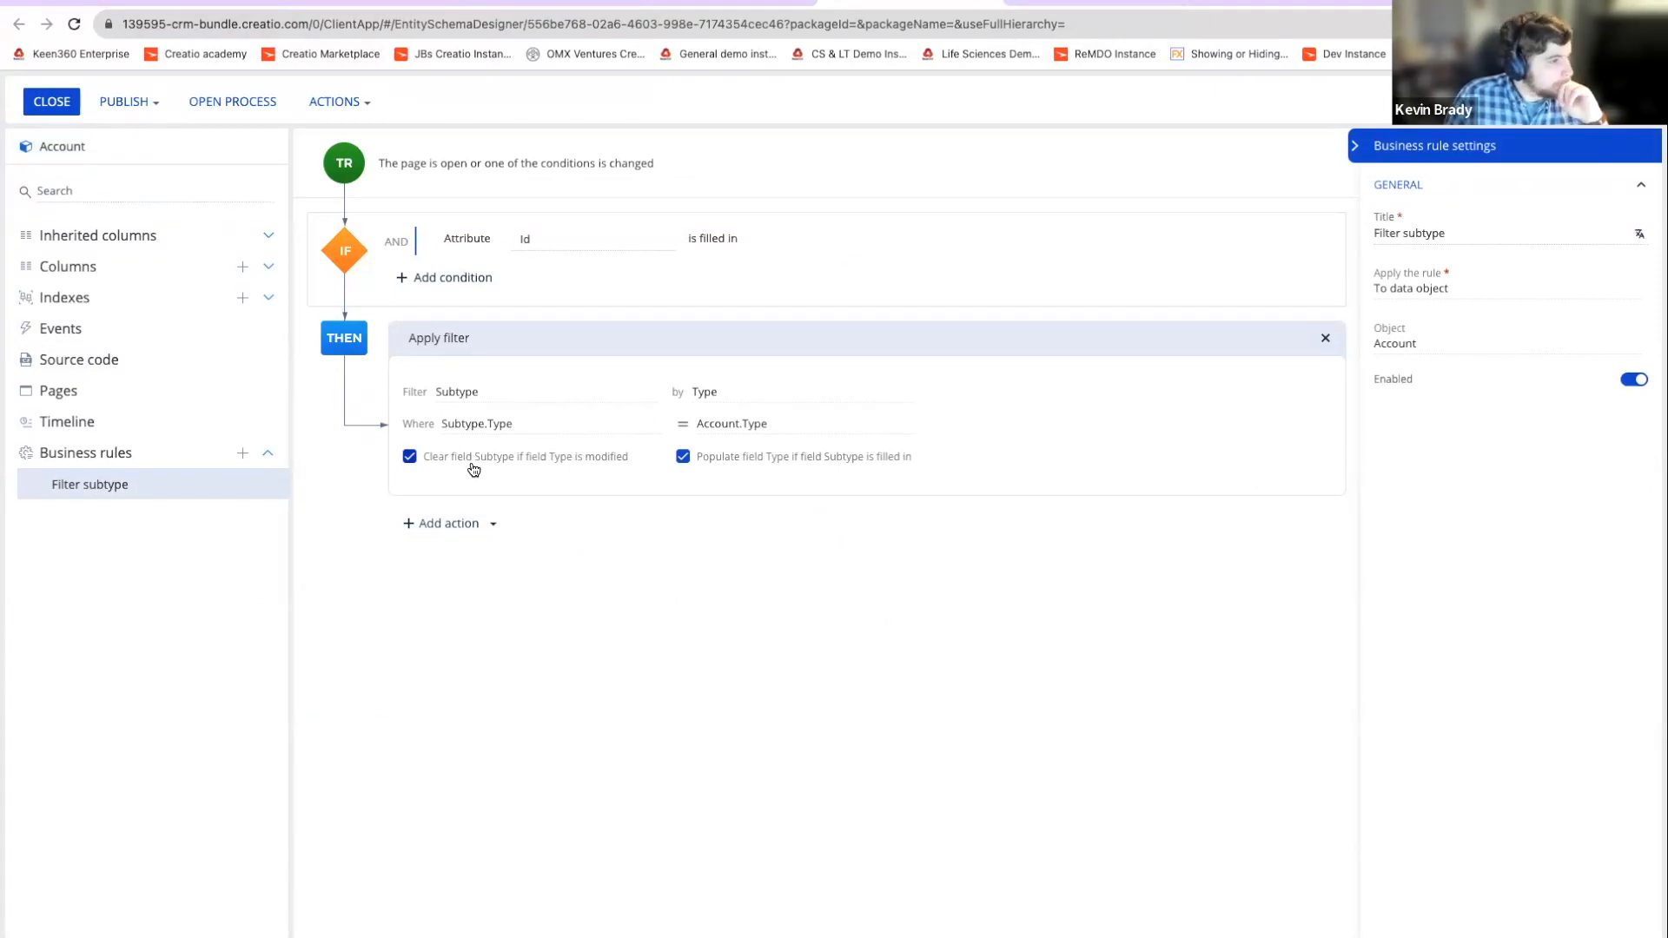
# Step: Examine the operand and attribute choices for the Filter subtype rule's condition, then remove that condition
pyautogui.click(477, 243)
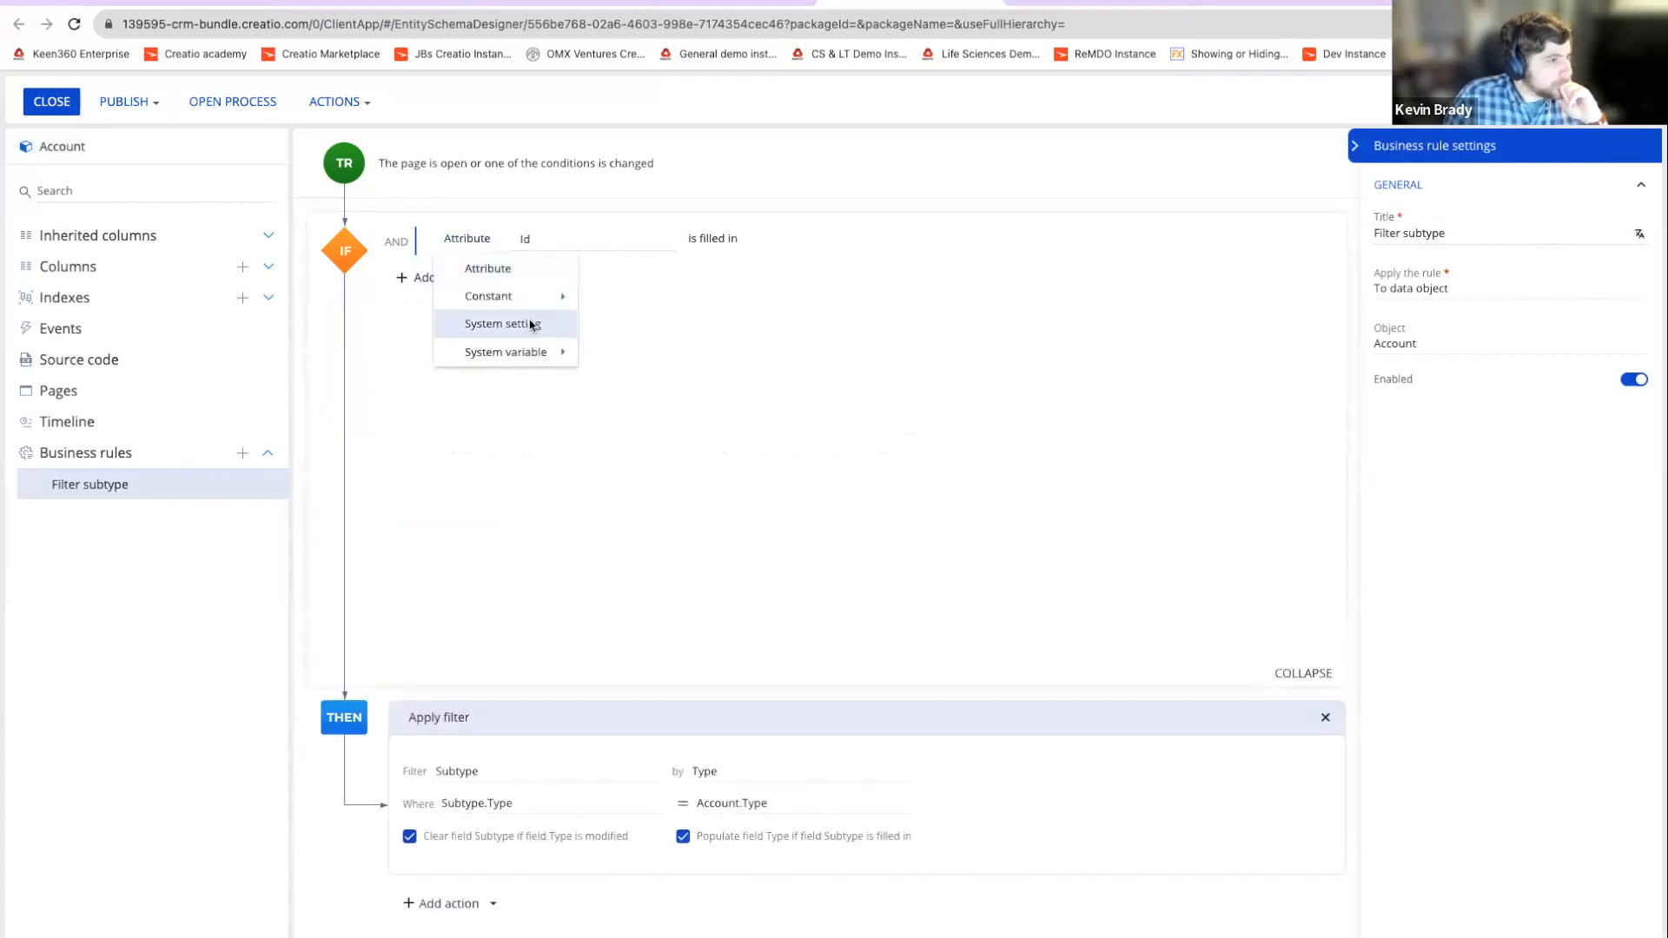
pyautogui.moveTo(521, 352)
pyautogui.click(726, 480)
pyautogui.click(482, 241)
pyautogui.click(528, 268)
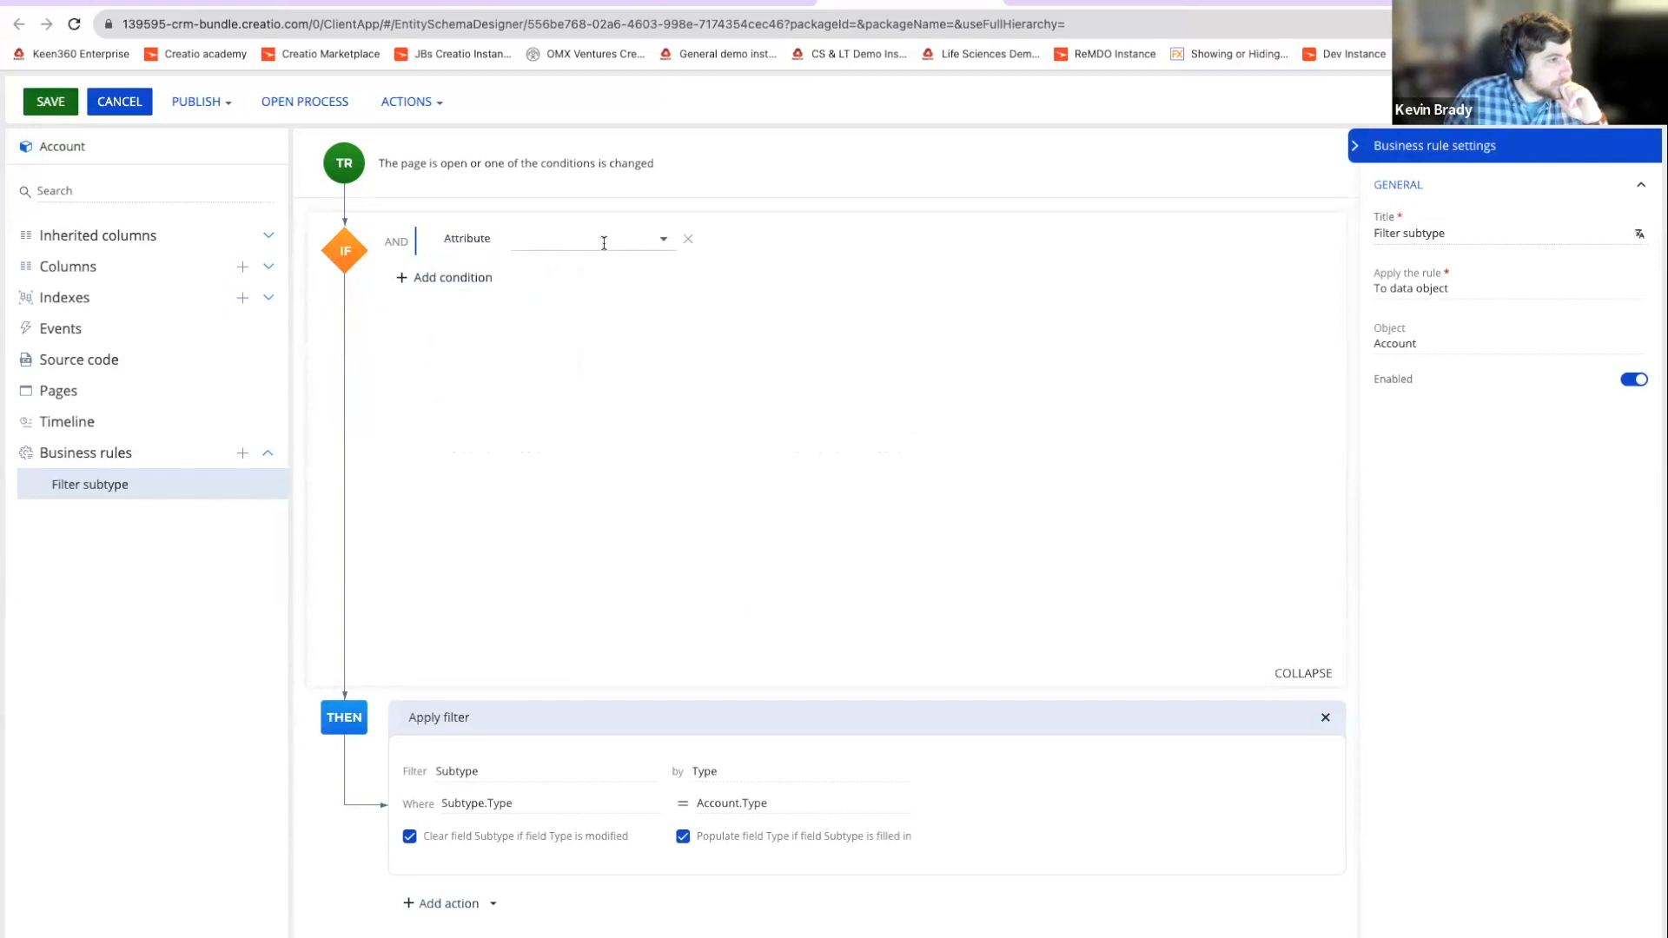
pyautogui.click(603, 241)
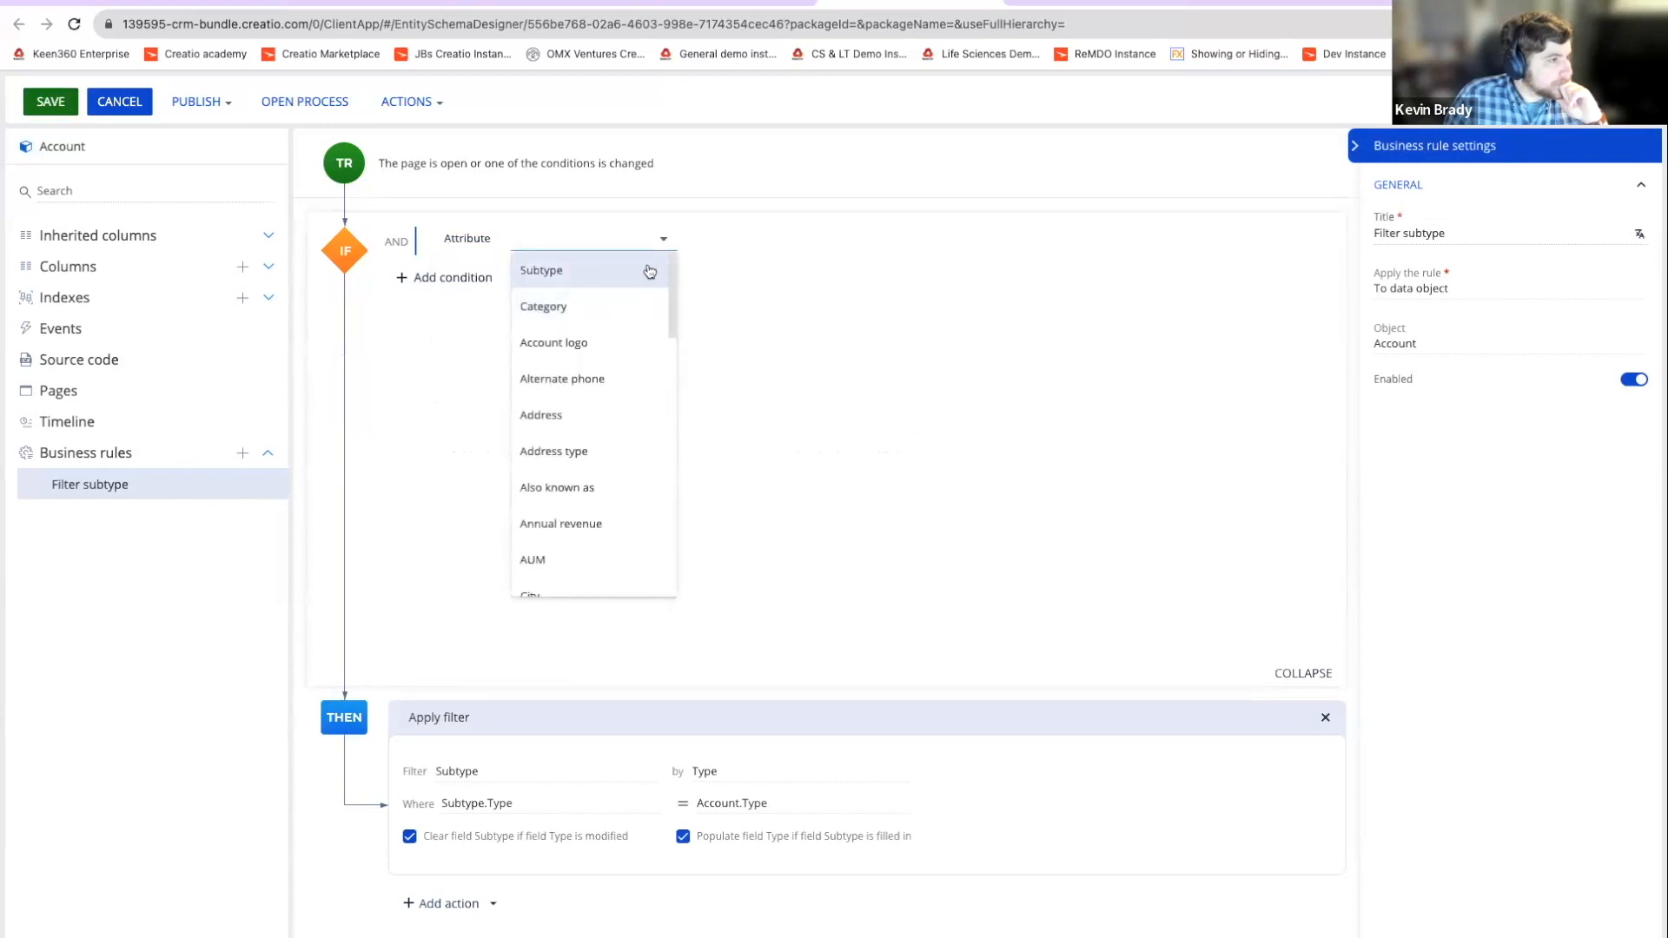
pyautogui.click(688, 241)
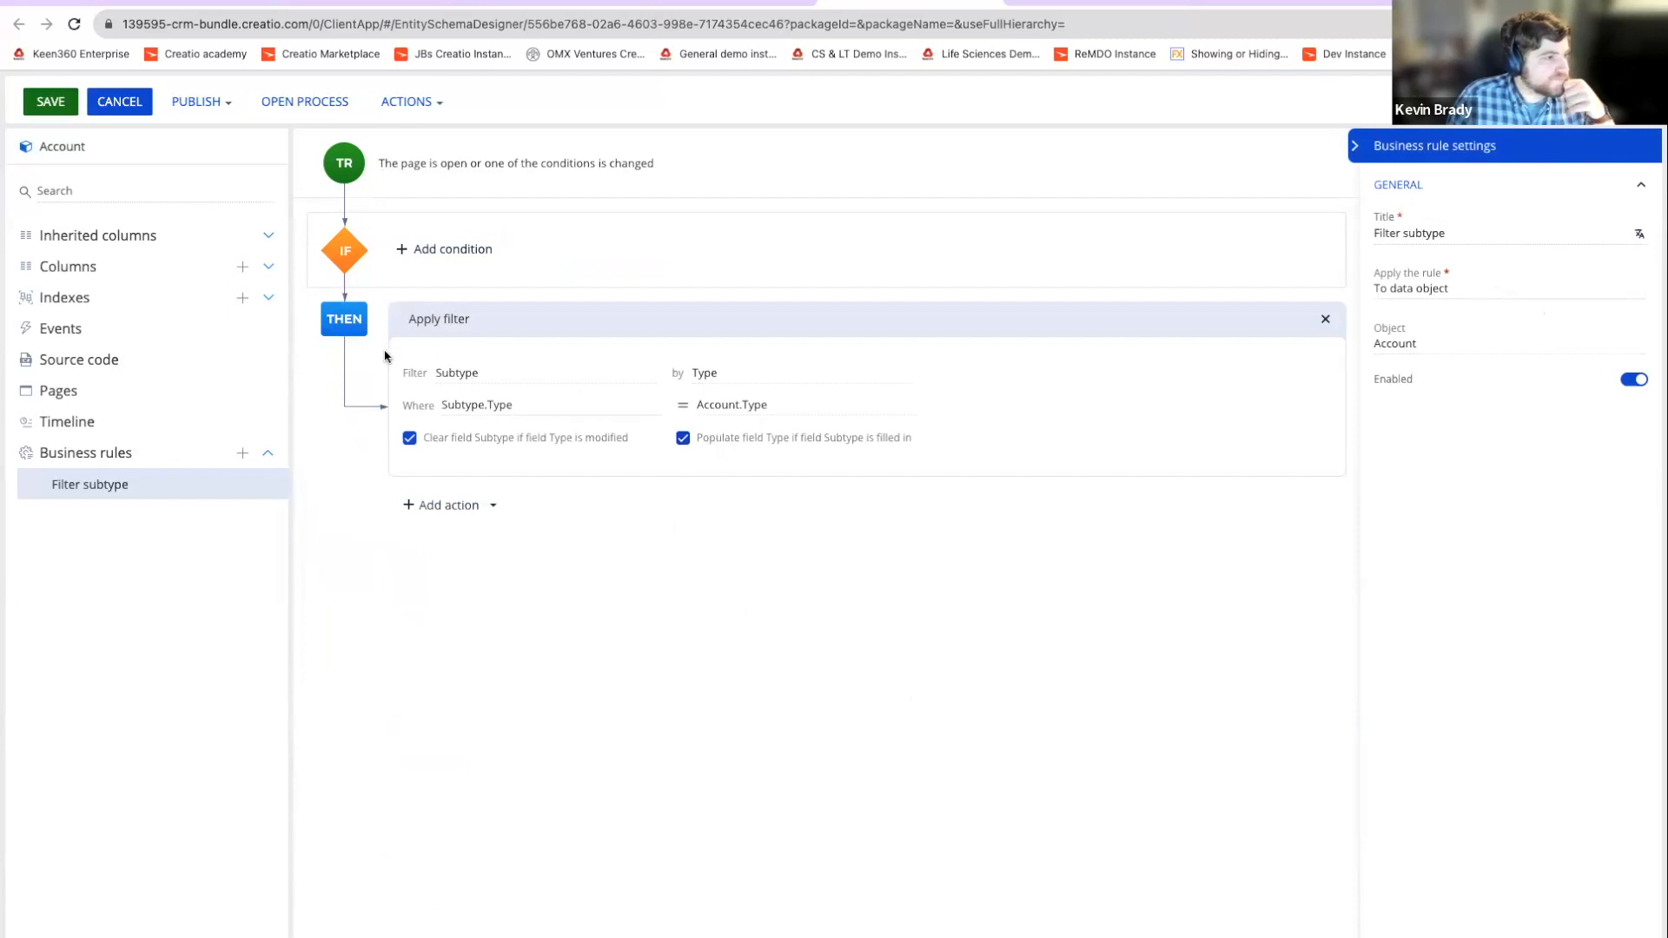
# Step: Disable the Filter subtype rule in the Account object and compare it with the page designer's version
pyautogui.click(1634, 380)
pyautogui.click(537, 4)
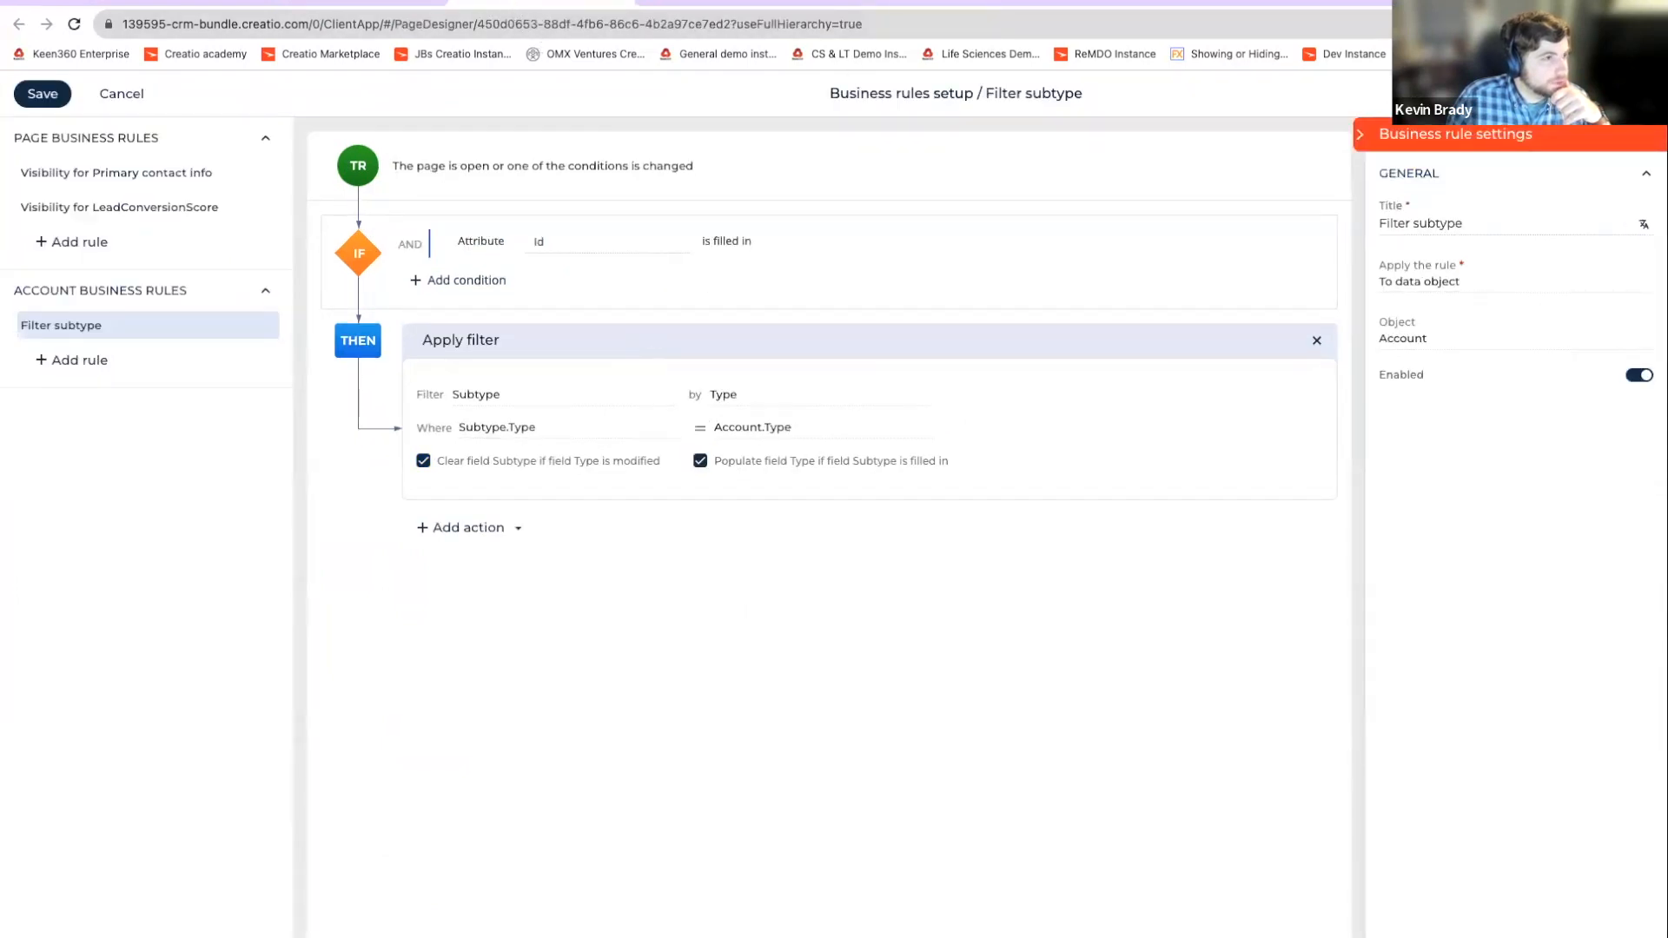
pyautogui.click(963, 4)
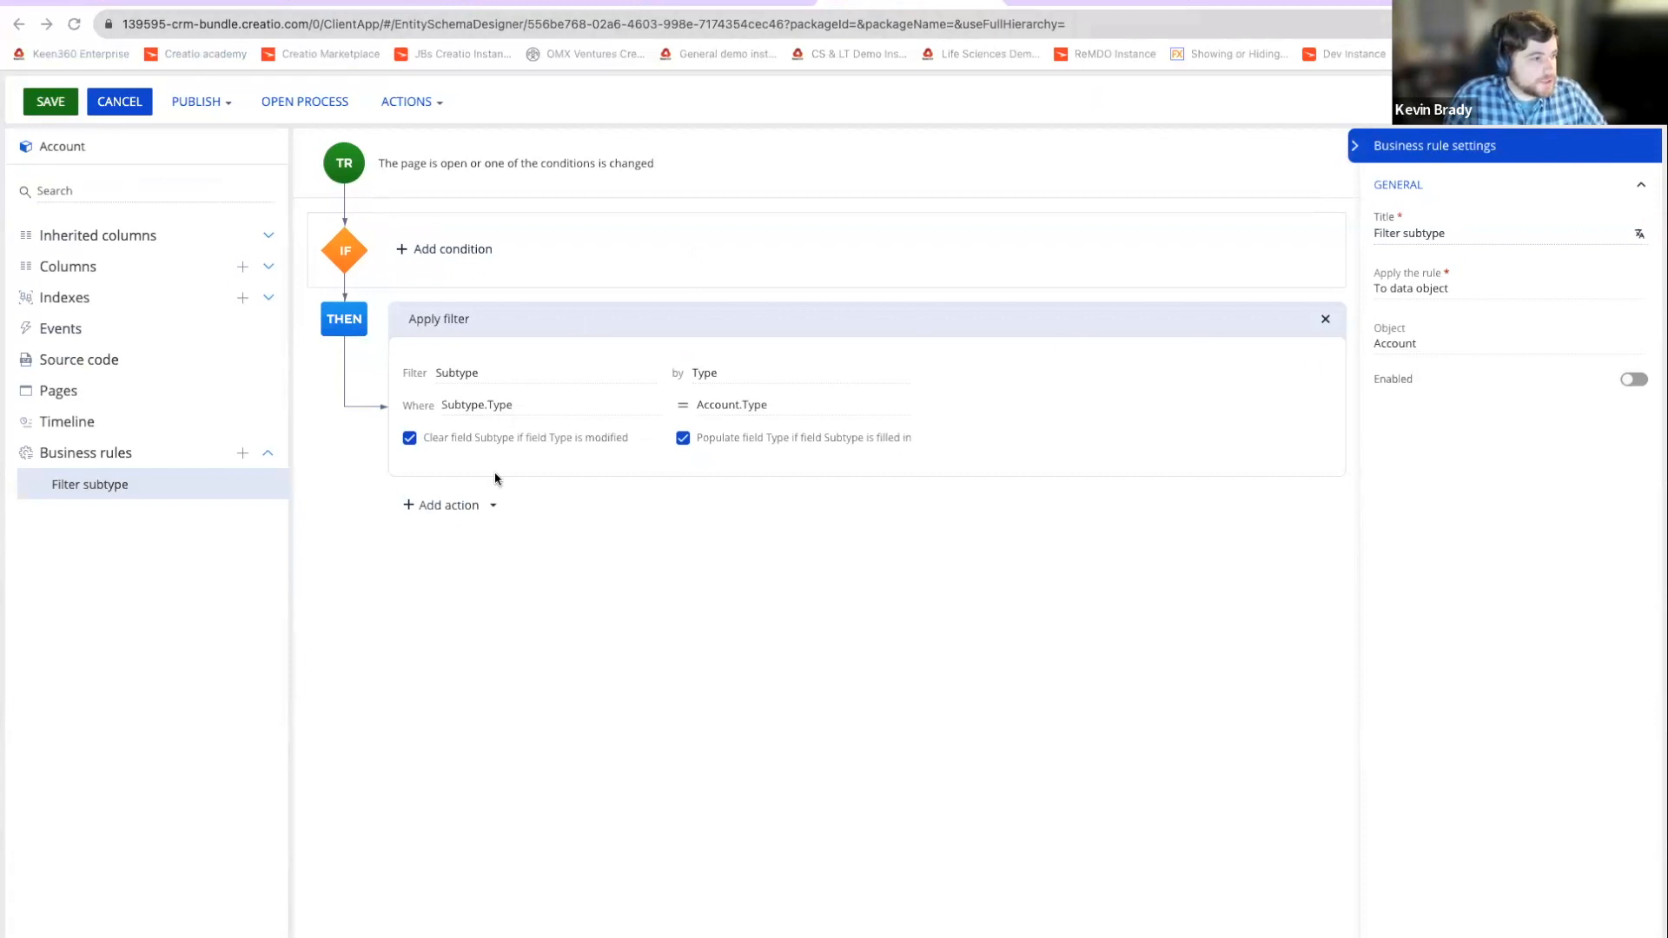
pyautogui.click(243, 453)
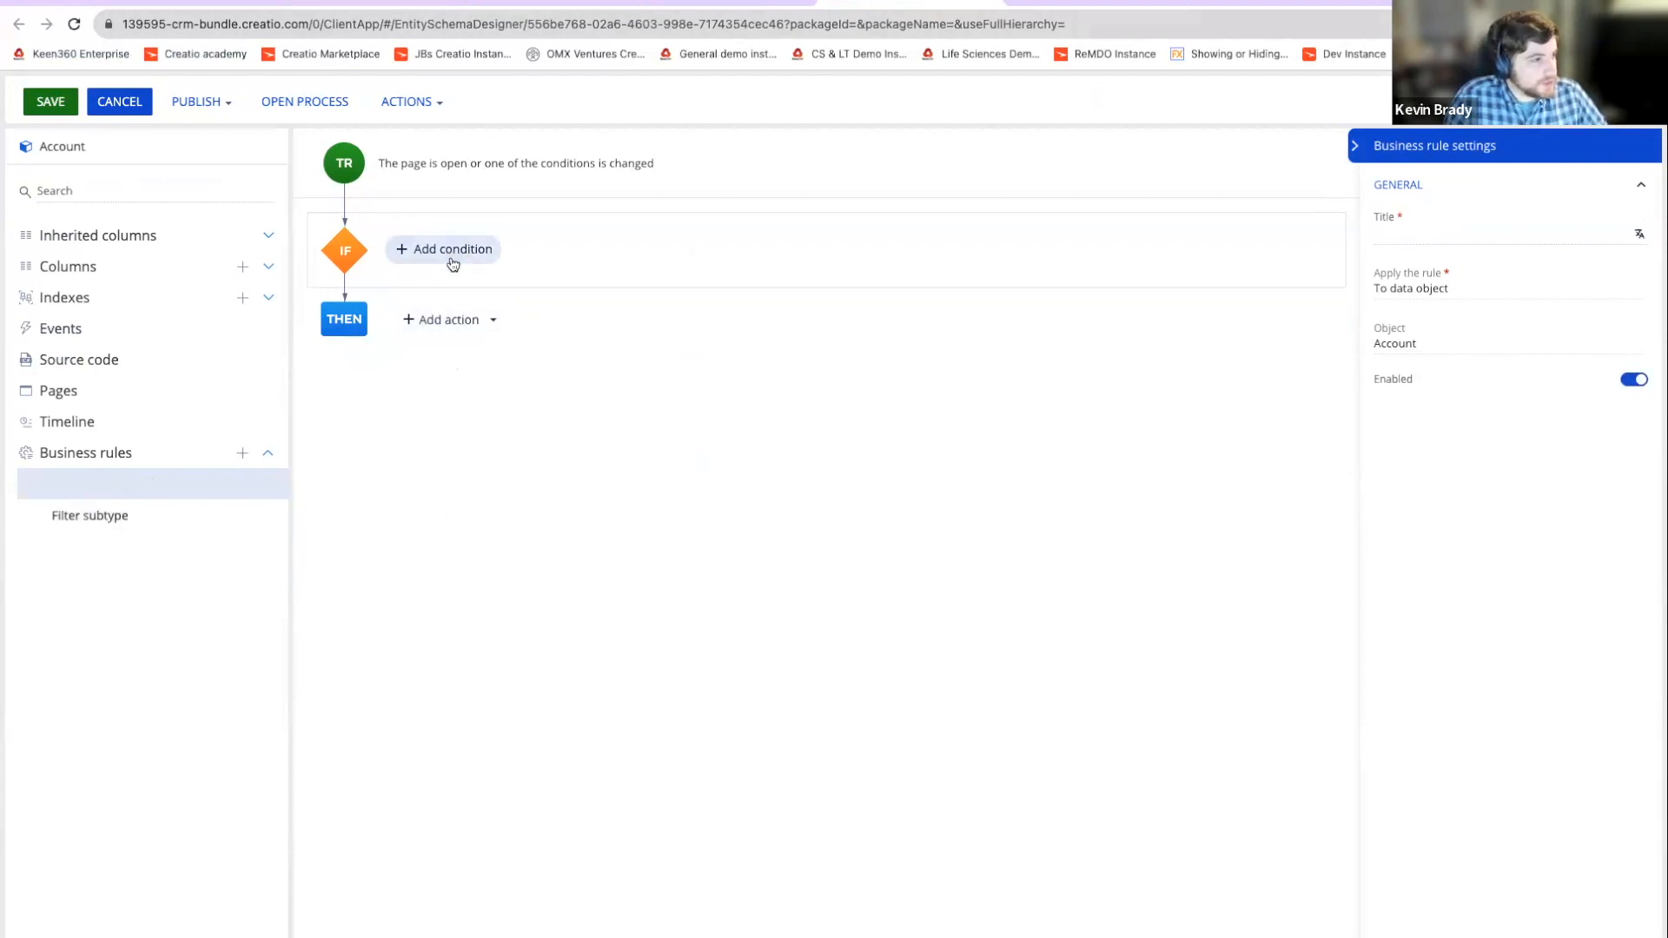
pyautogui.click(456, 322)
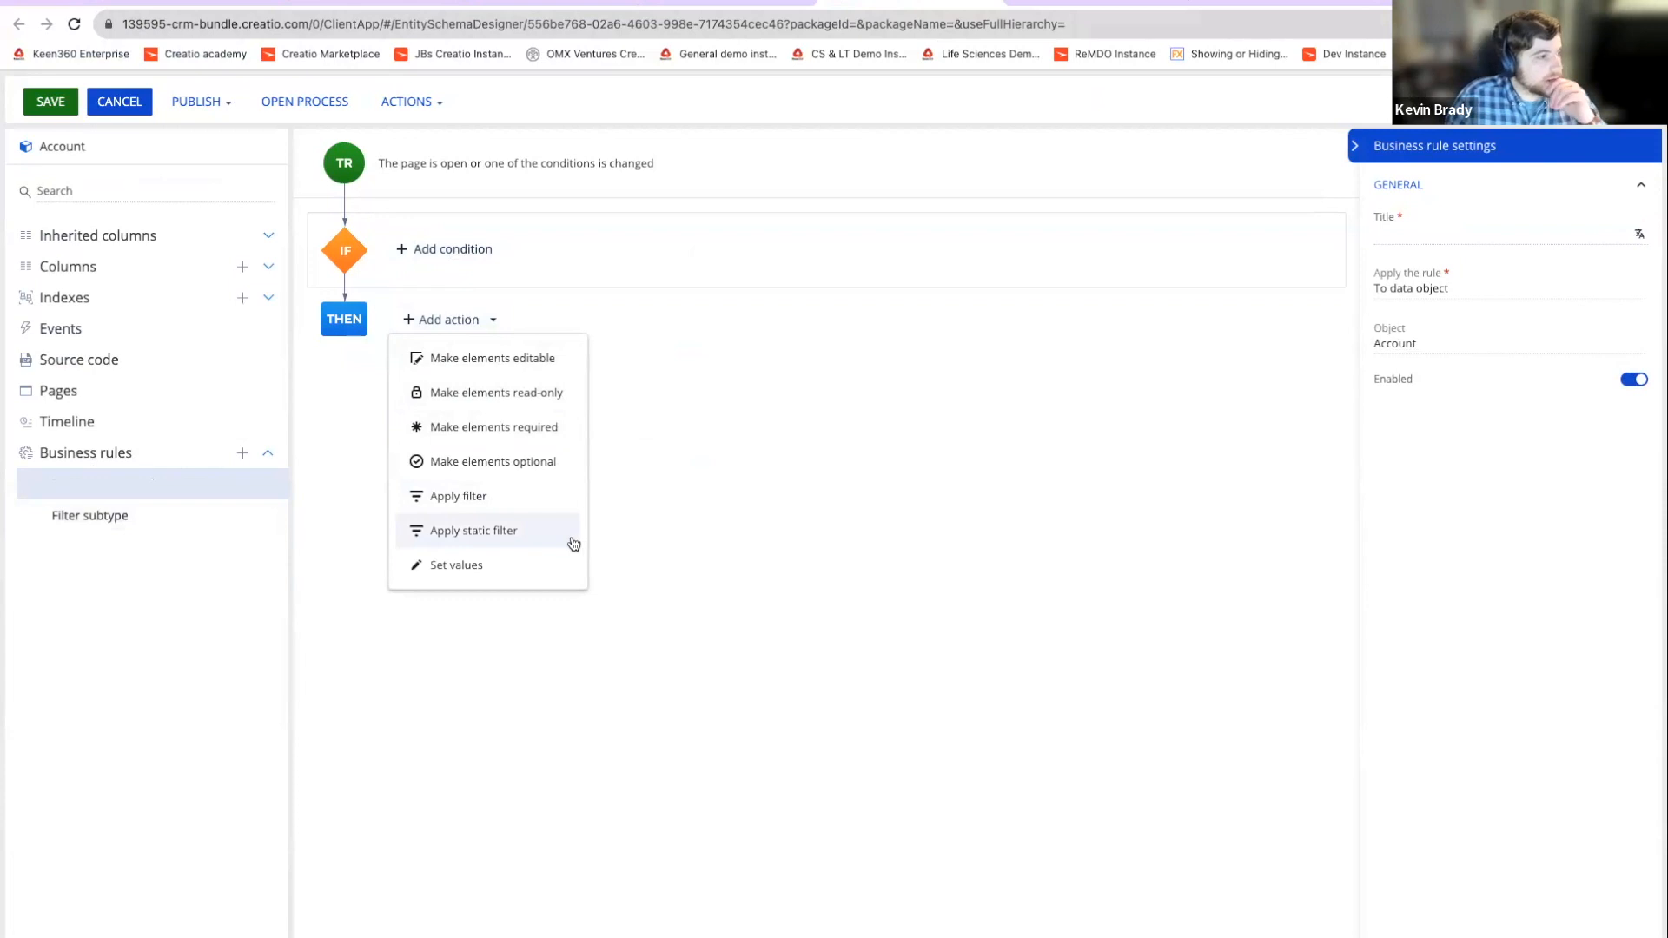
pyautogui.click(547, 531)
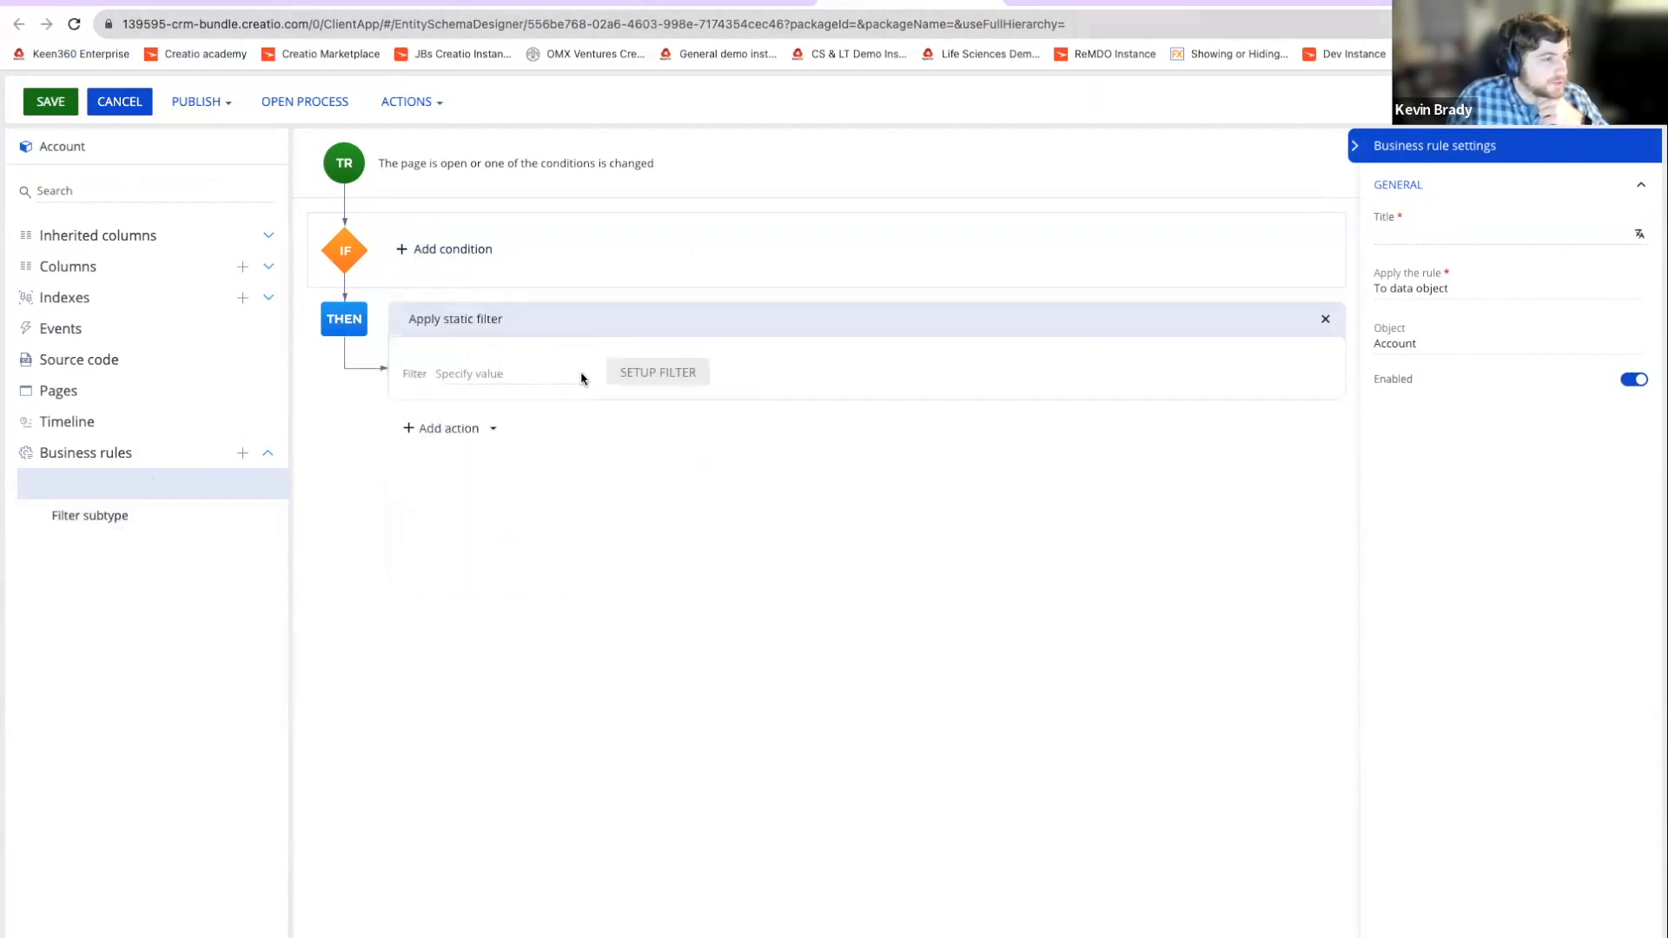
pyautogui.click(268, 484)
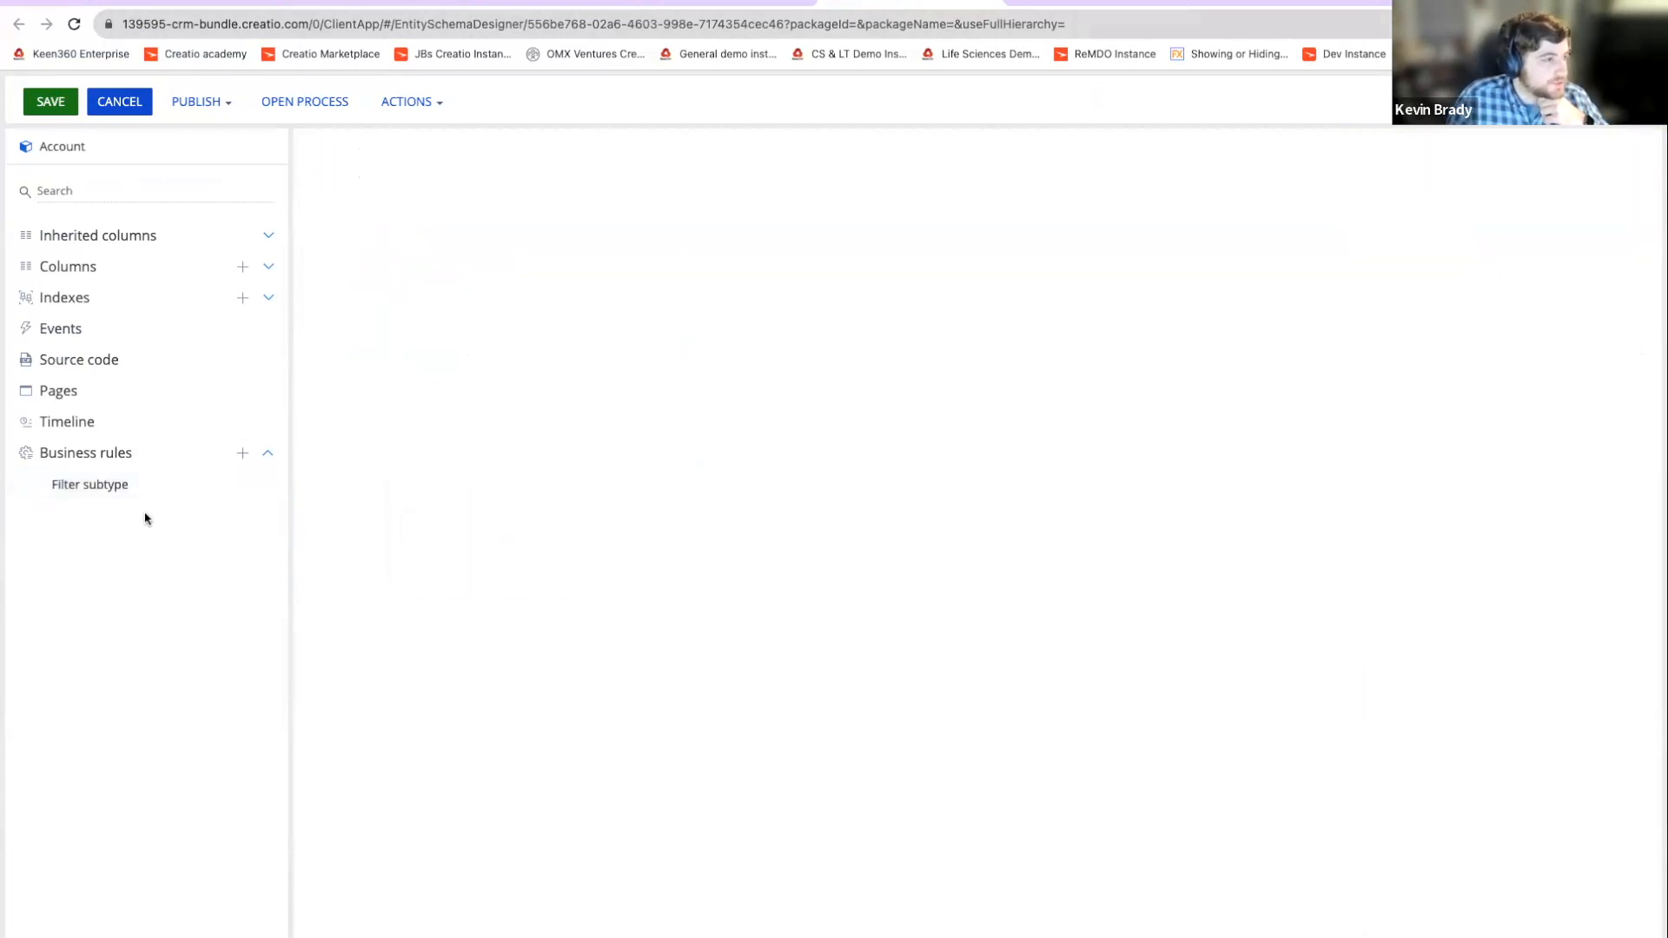
# Step: Publish the Account object and check the Subtype choices offered on the Accom (sample) account
pyautogui.click(202, 95)
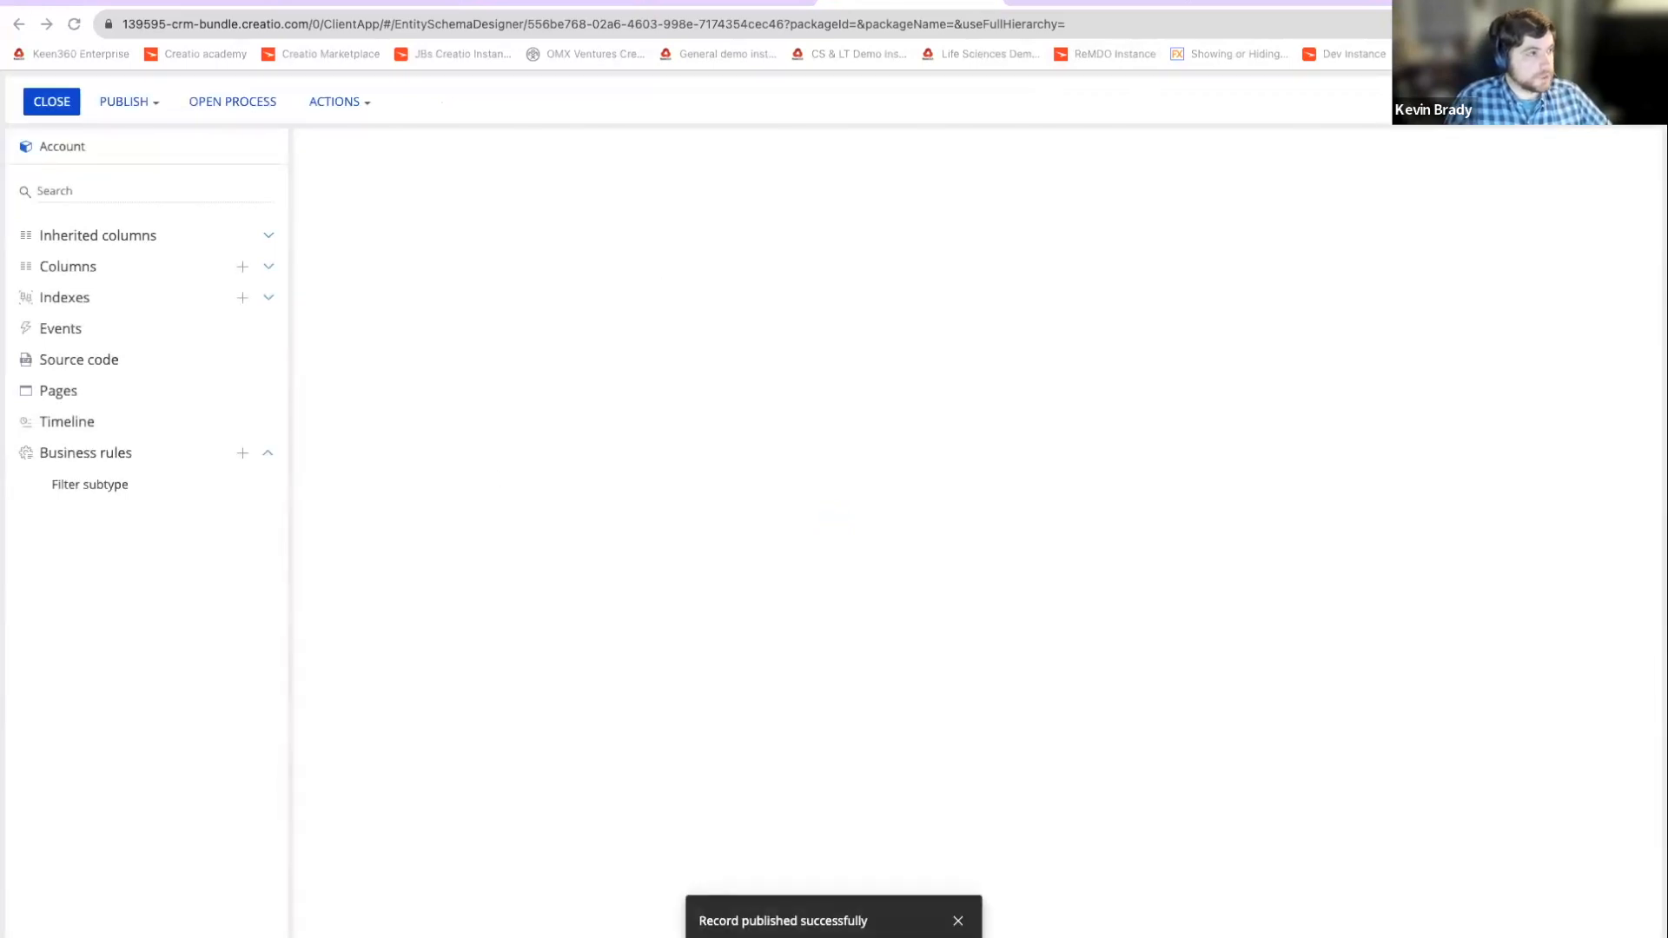
pyautogui.click(322, 2)
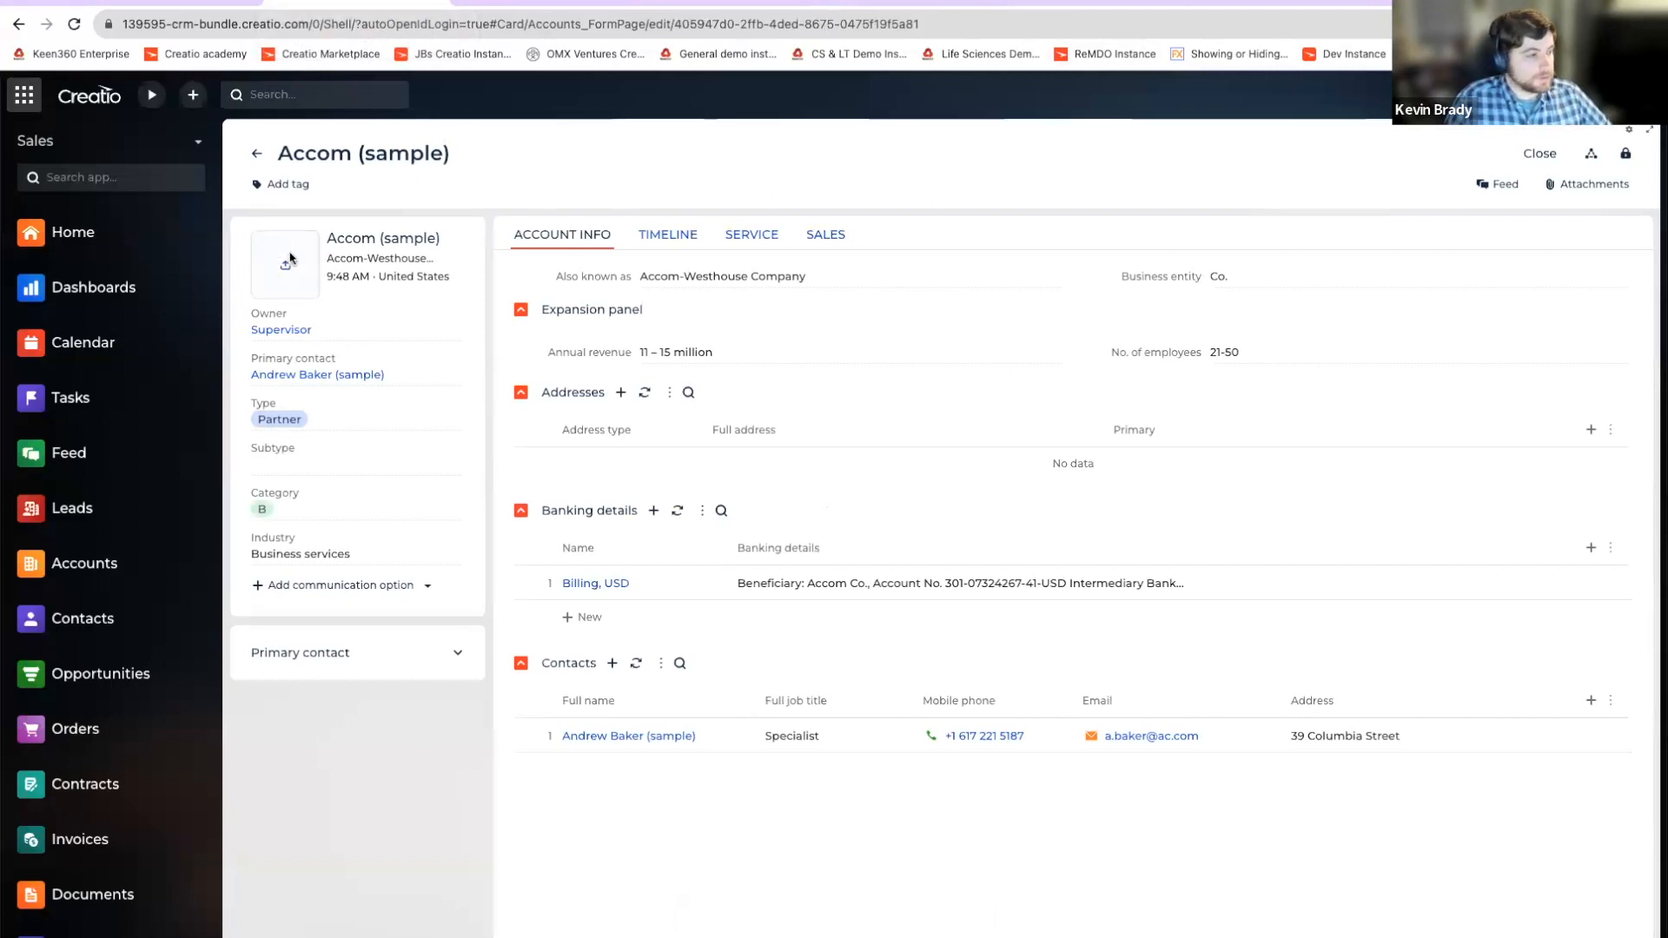
pyautogui.click(355, 461)
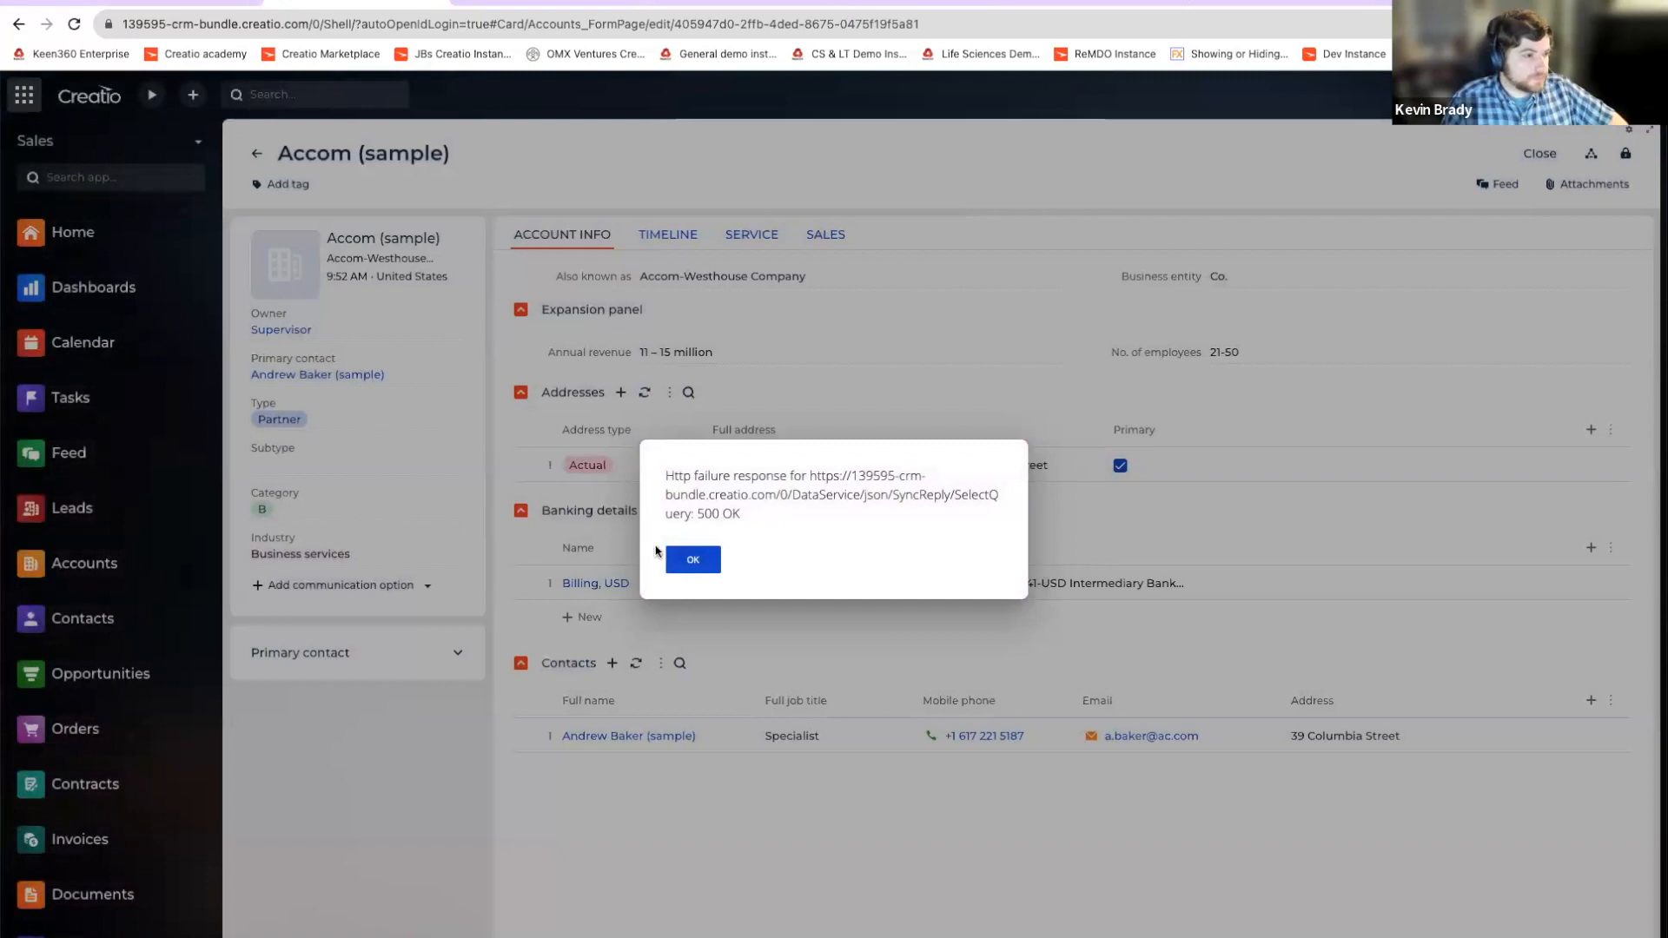
pyautogui.click(691, 559)
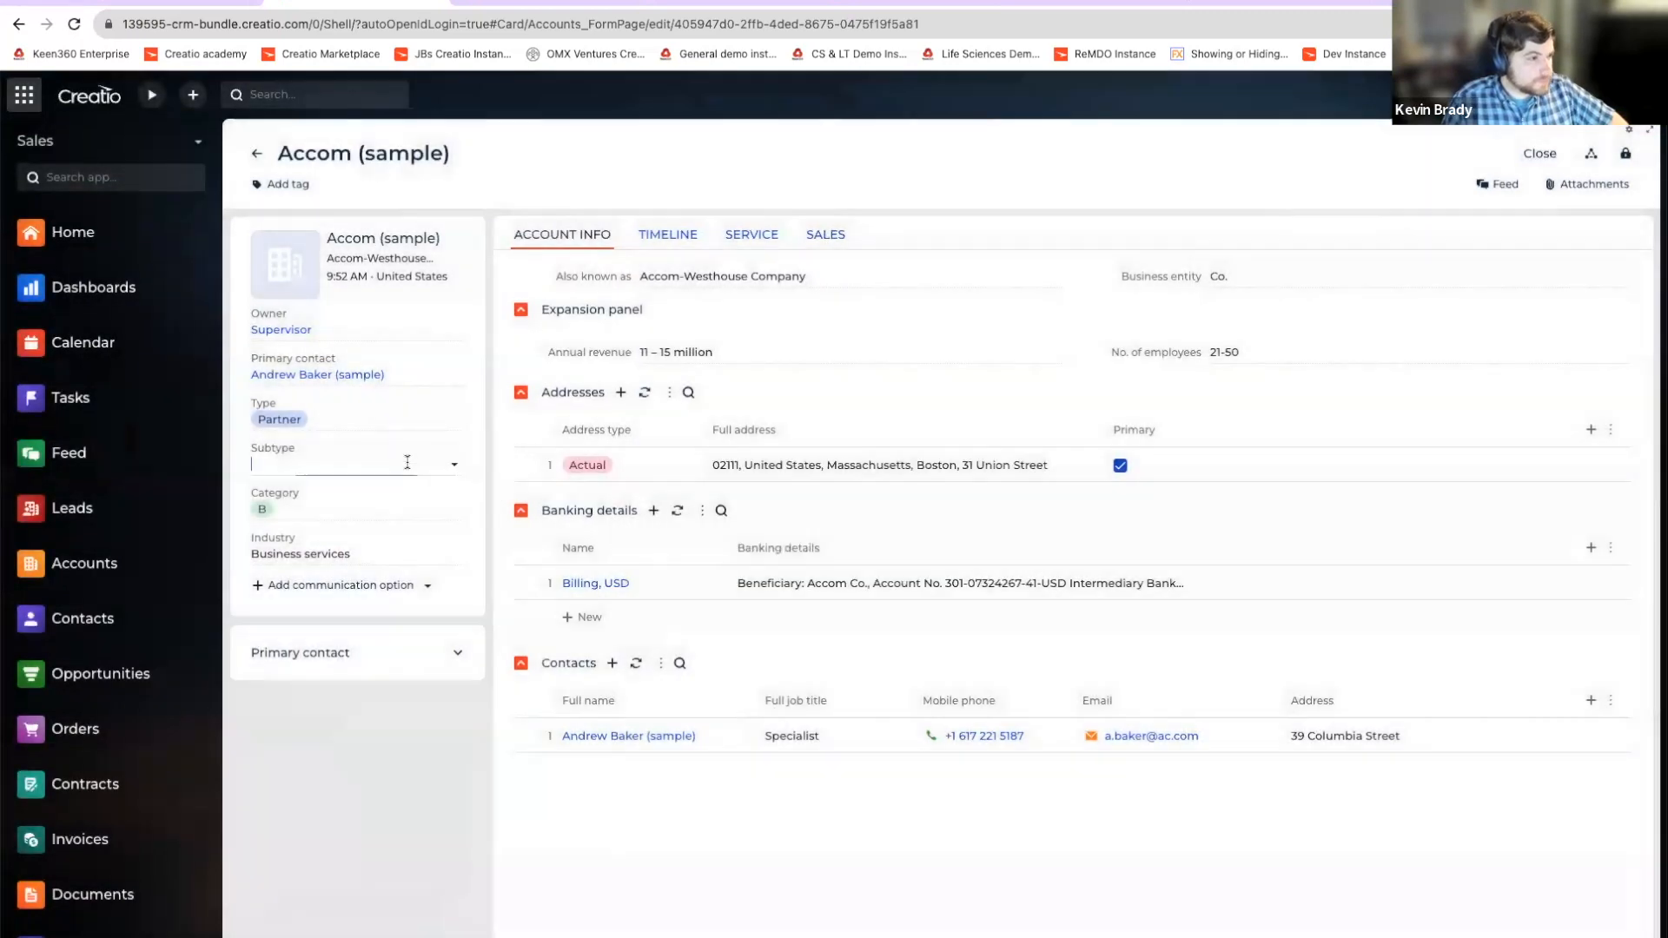
pyautogui.click(407, 462)
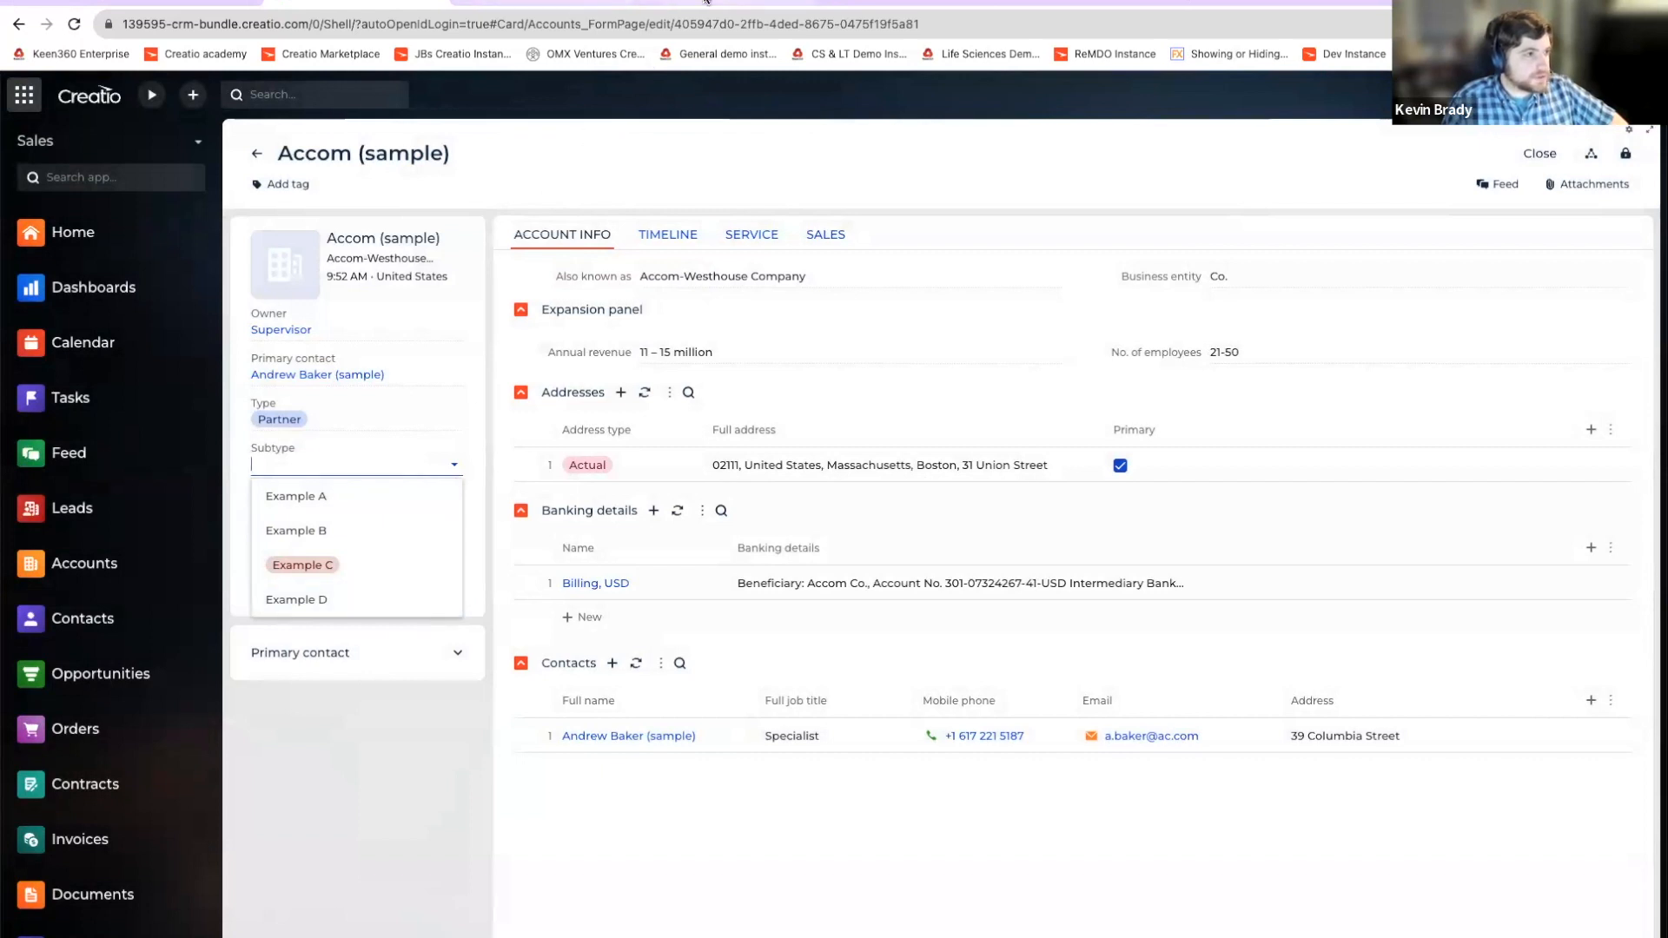
# Step: Add a business rule to the Account object with a static filter action on Subtype
pyautogui.click(498, 2)
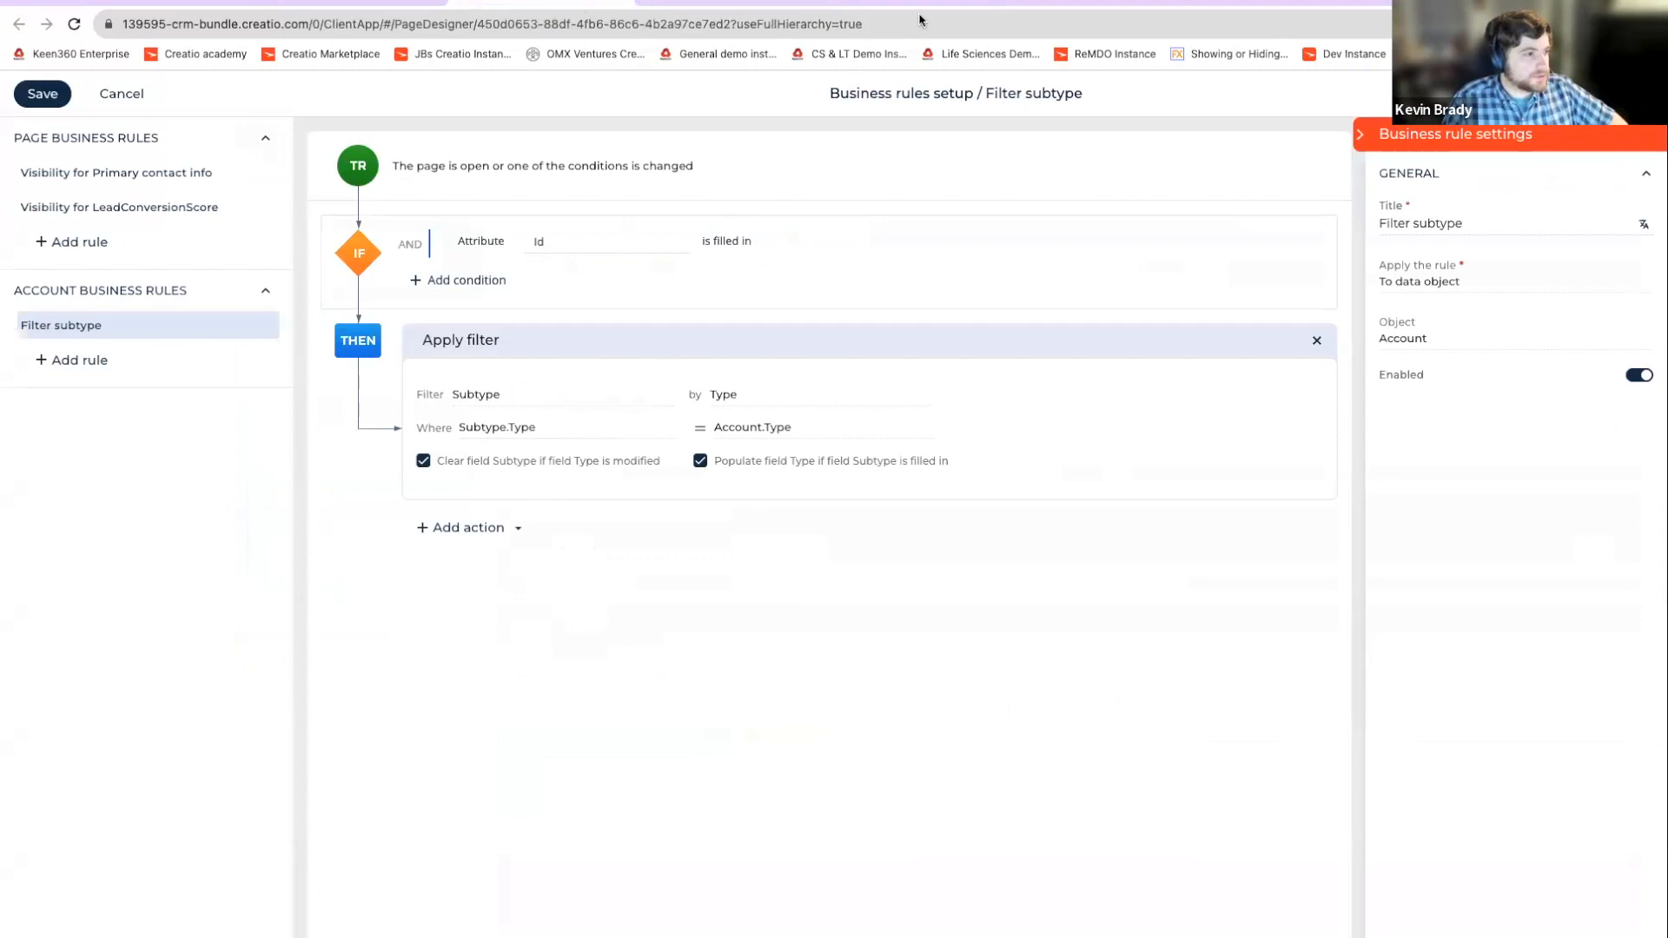
pyautogui.click(892, 1)
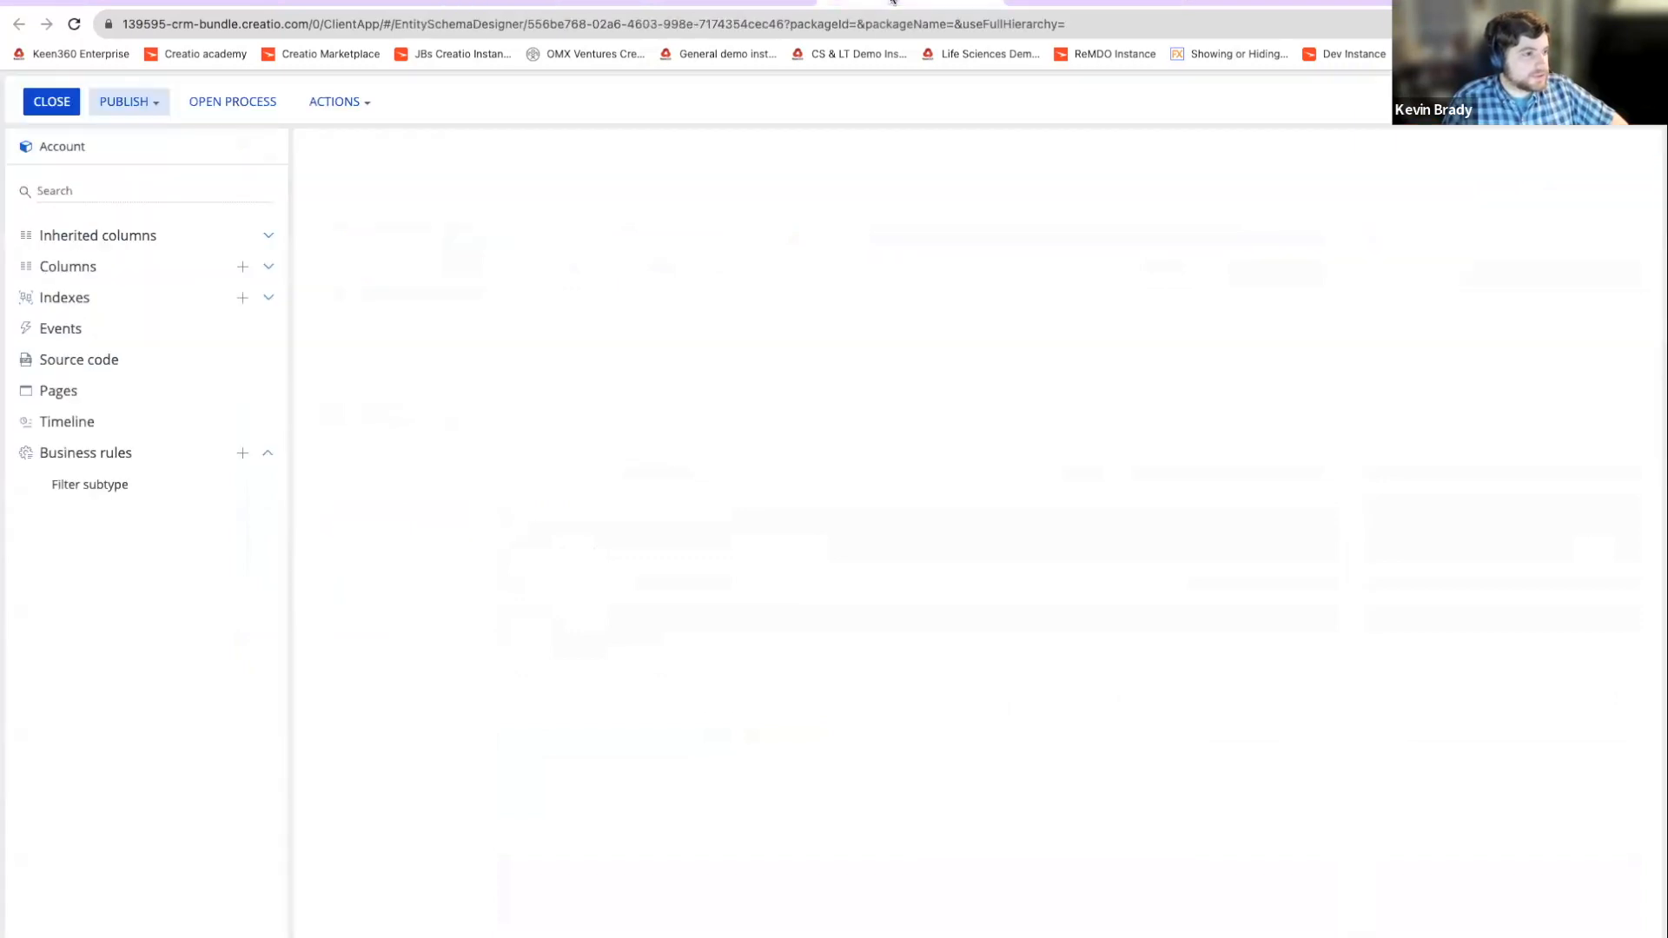
pyautogui.click(215, 485)
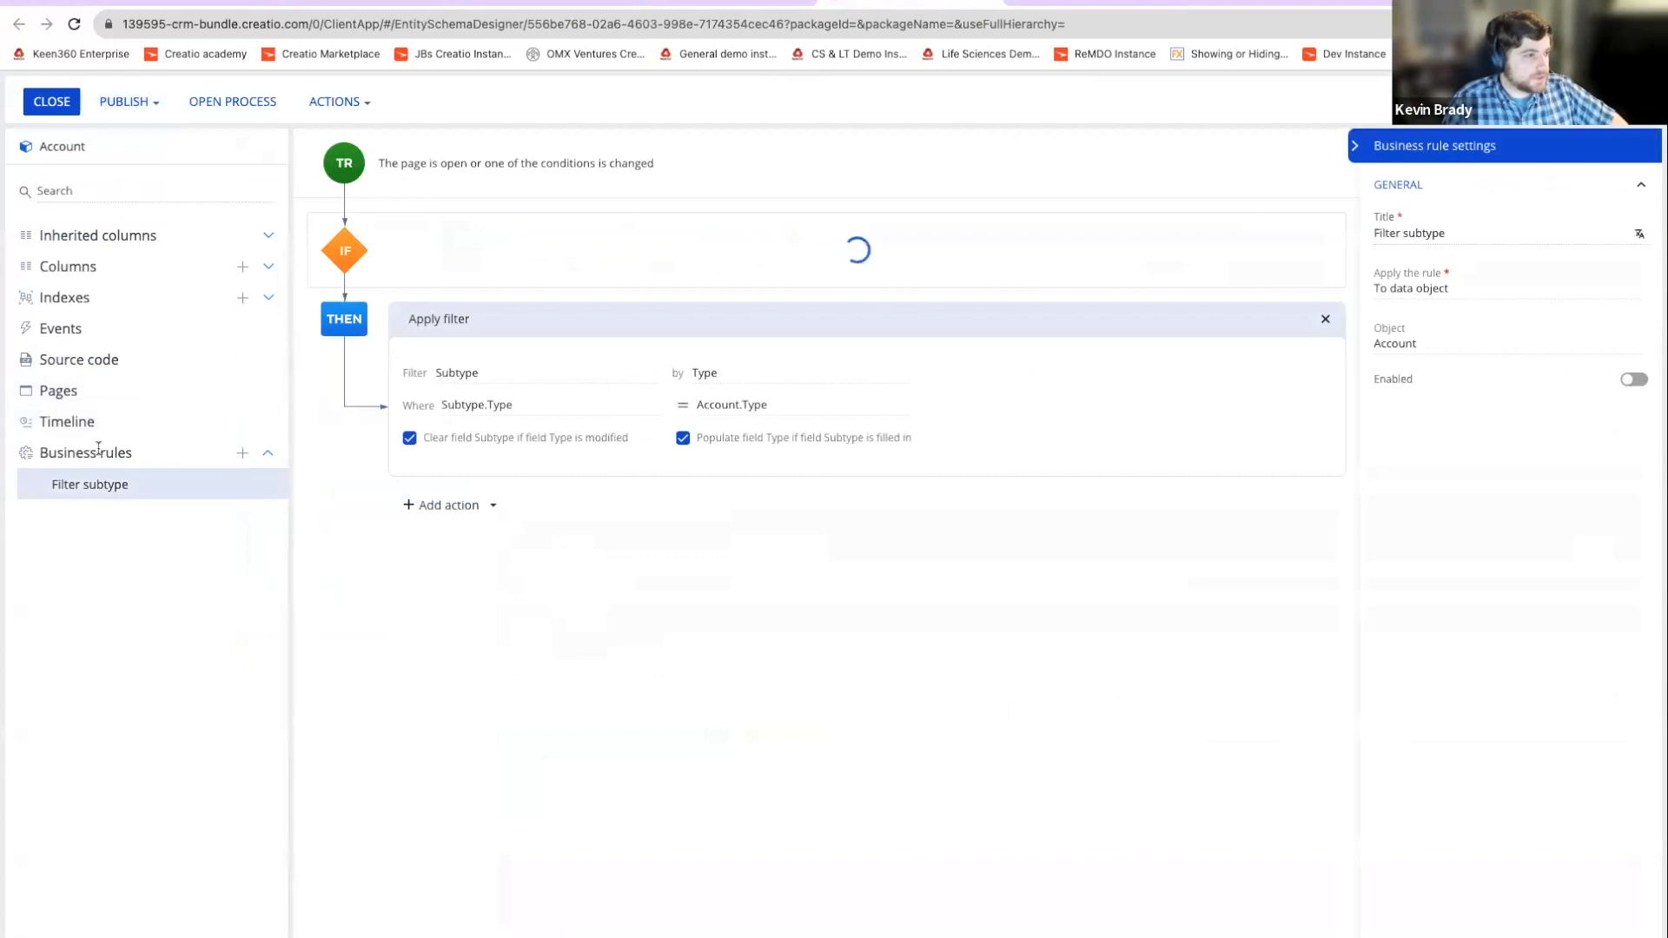
pyautogui.click(242, 452)
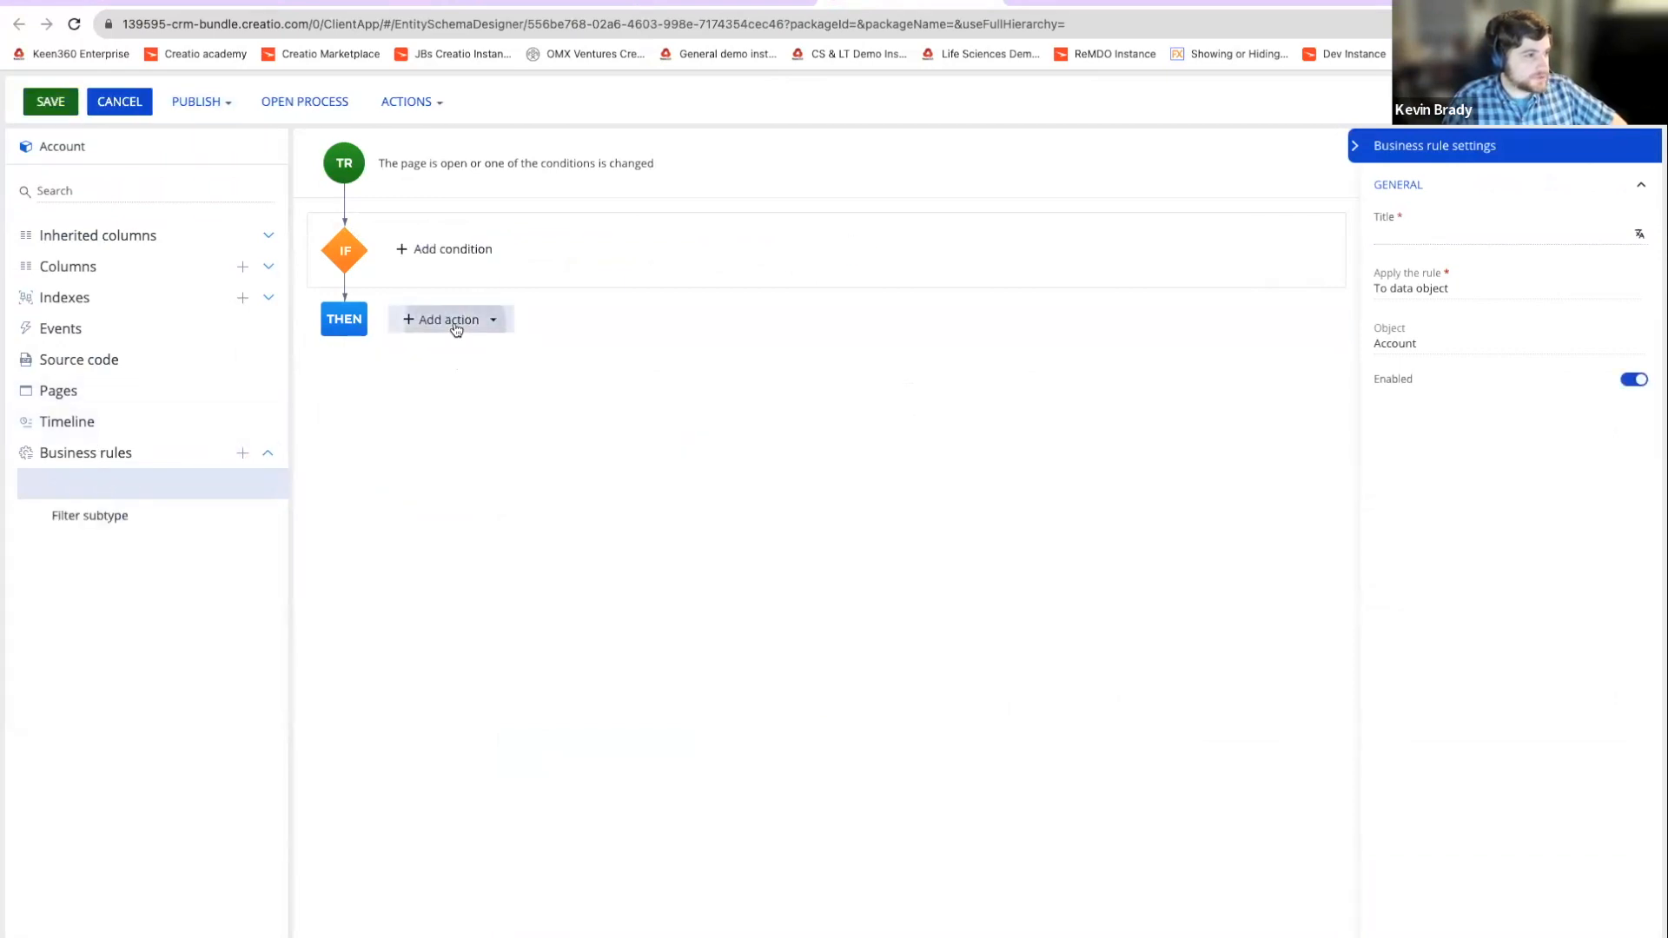
pyautogui.click(455, 328)
pyautogui.click(502, 532)
pyautogui.click(495, 368)
pyautogui.click(521, 452)
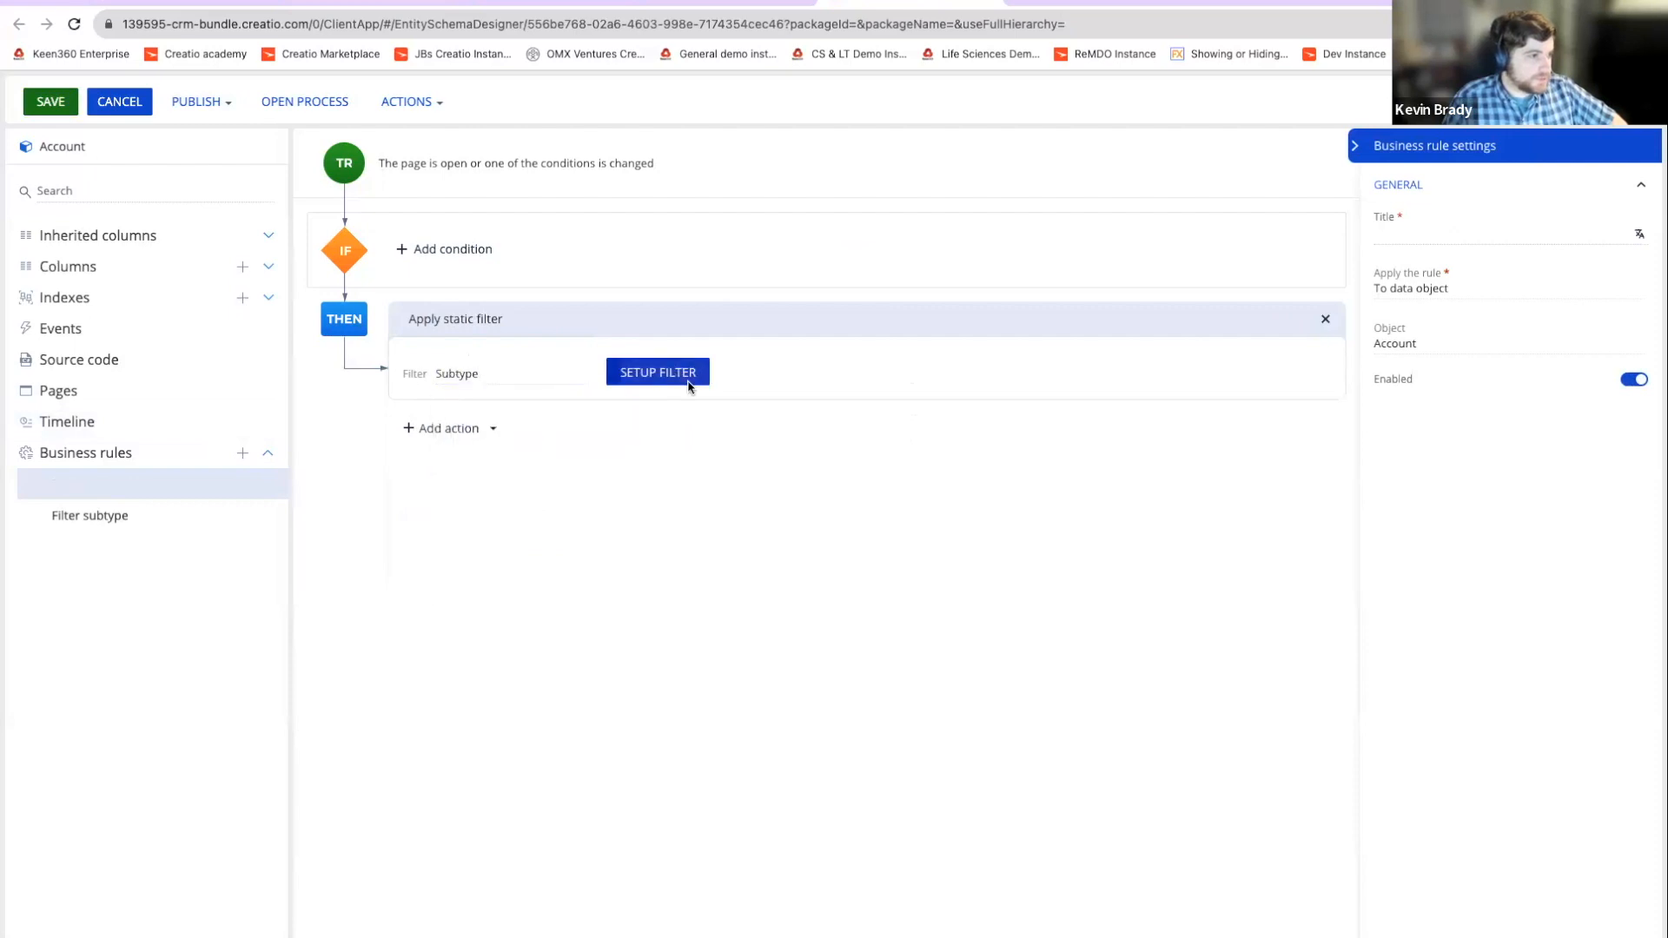
# Step: Set the Subtype static filter to Active flag = Yes and save the filter
pyautogui.click(658, 373)
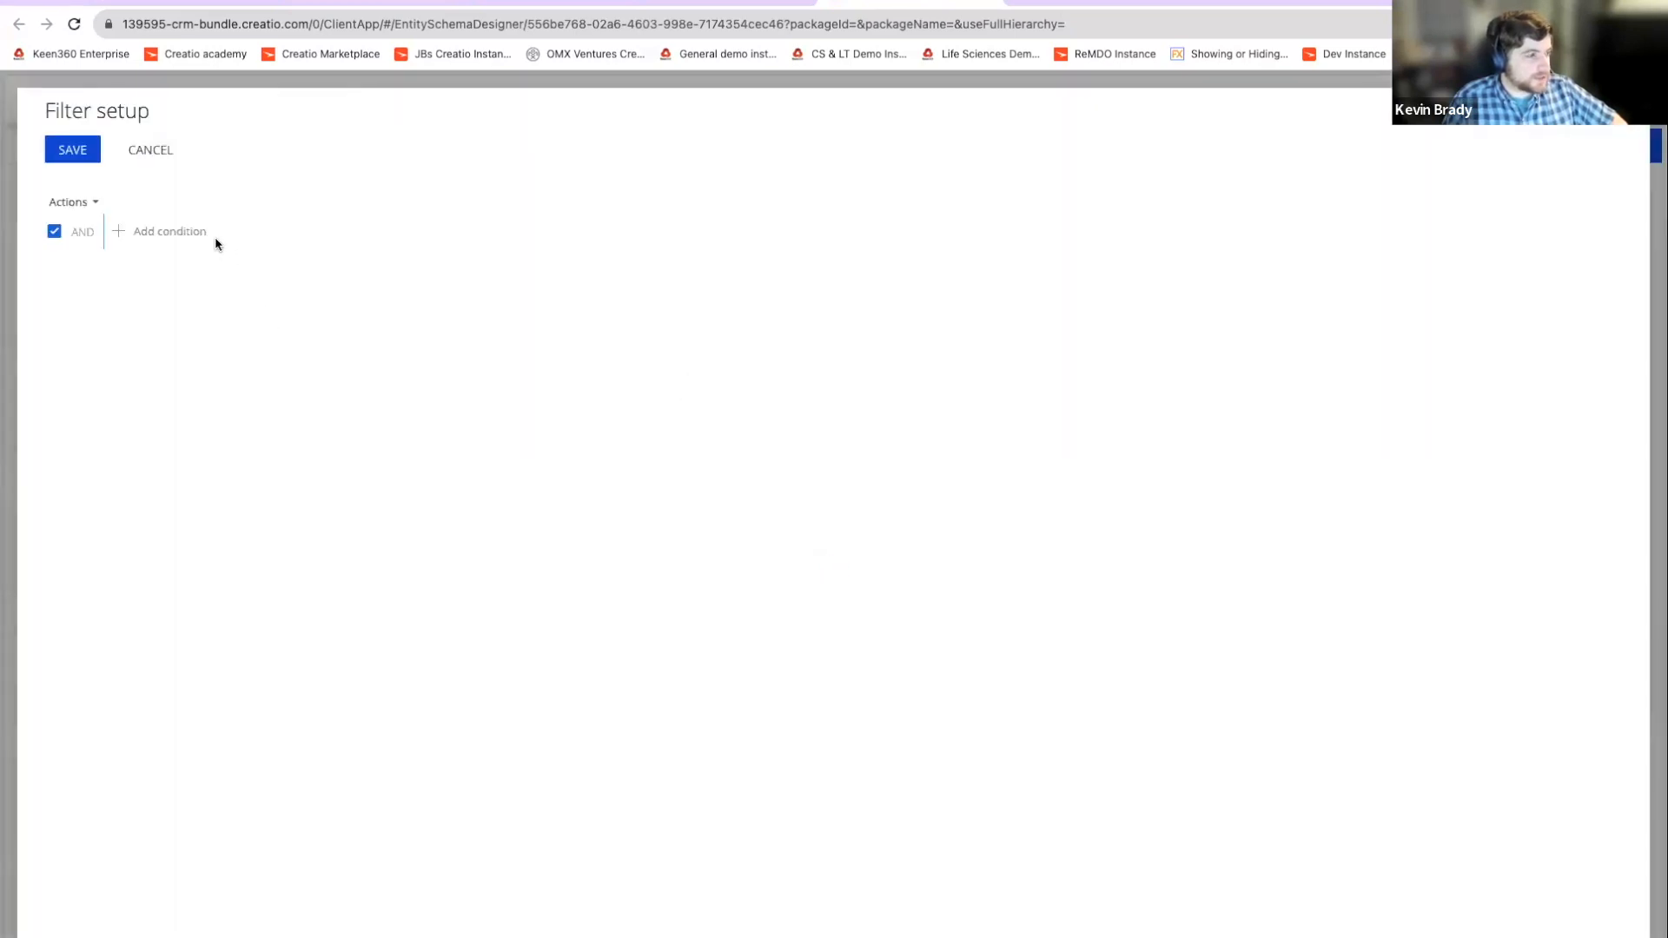
pyautogui.click(183, 233)
pyautogui.click(719, 580)
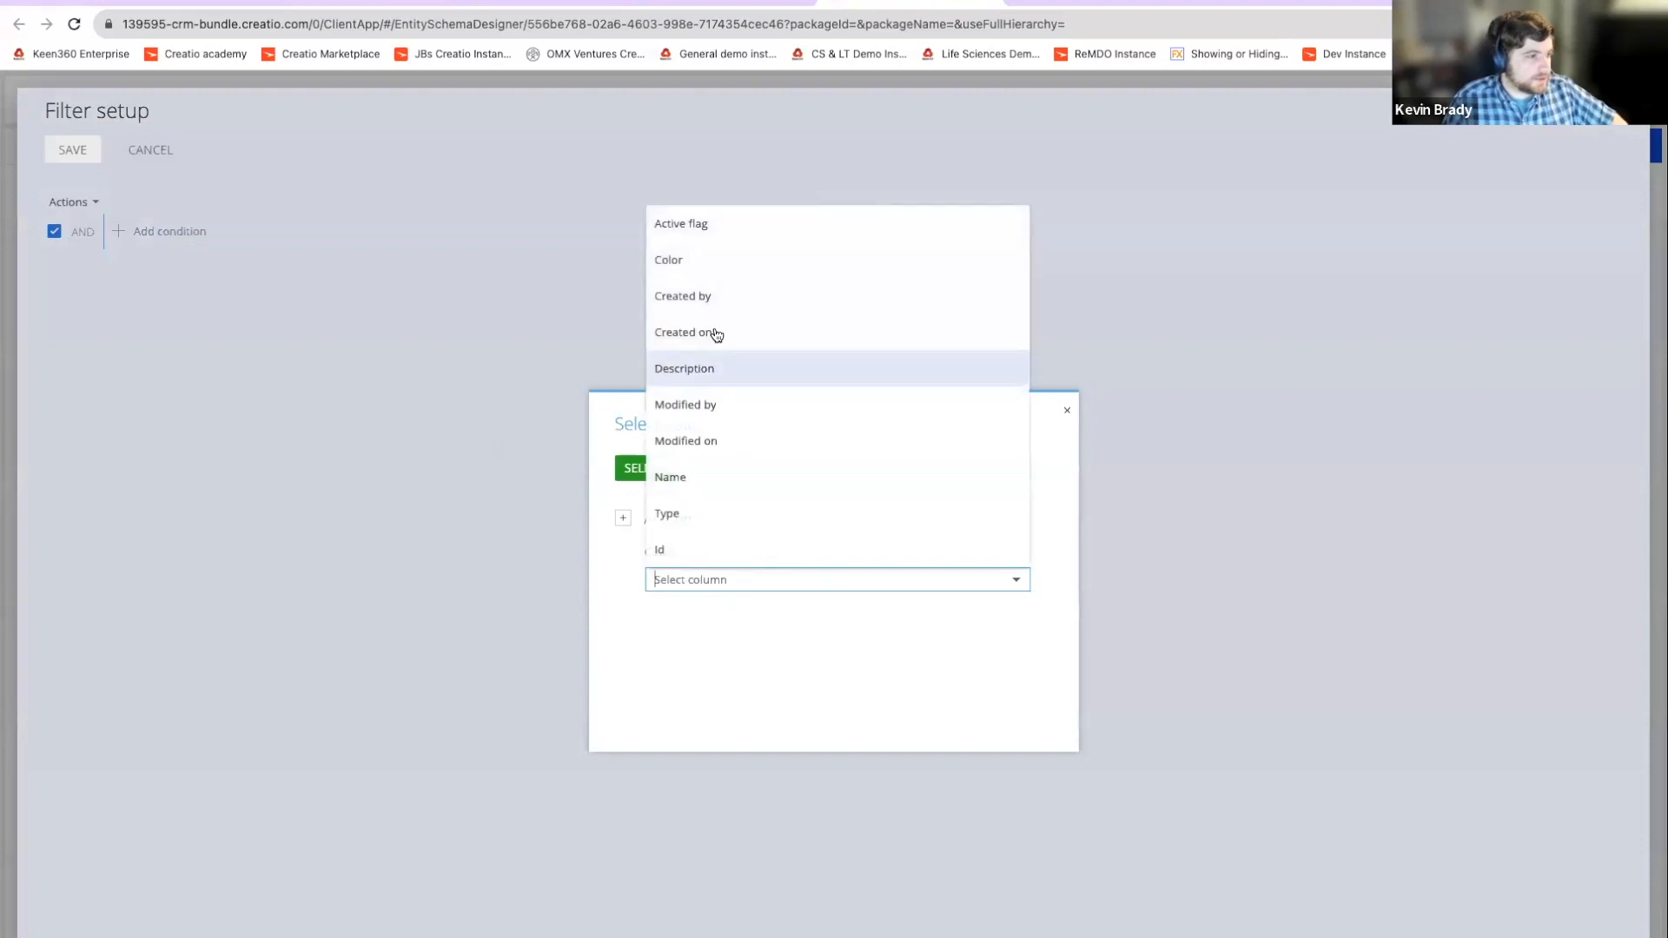
pyautogui.click(724, 225)
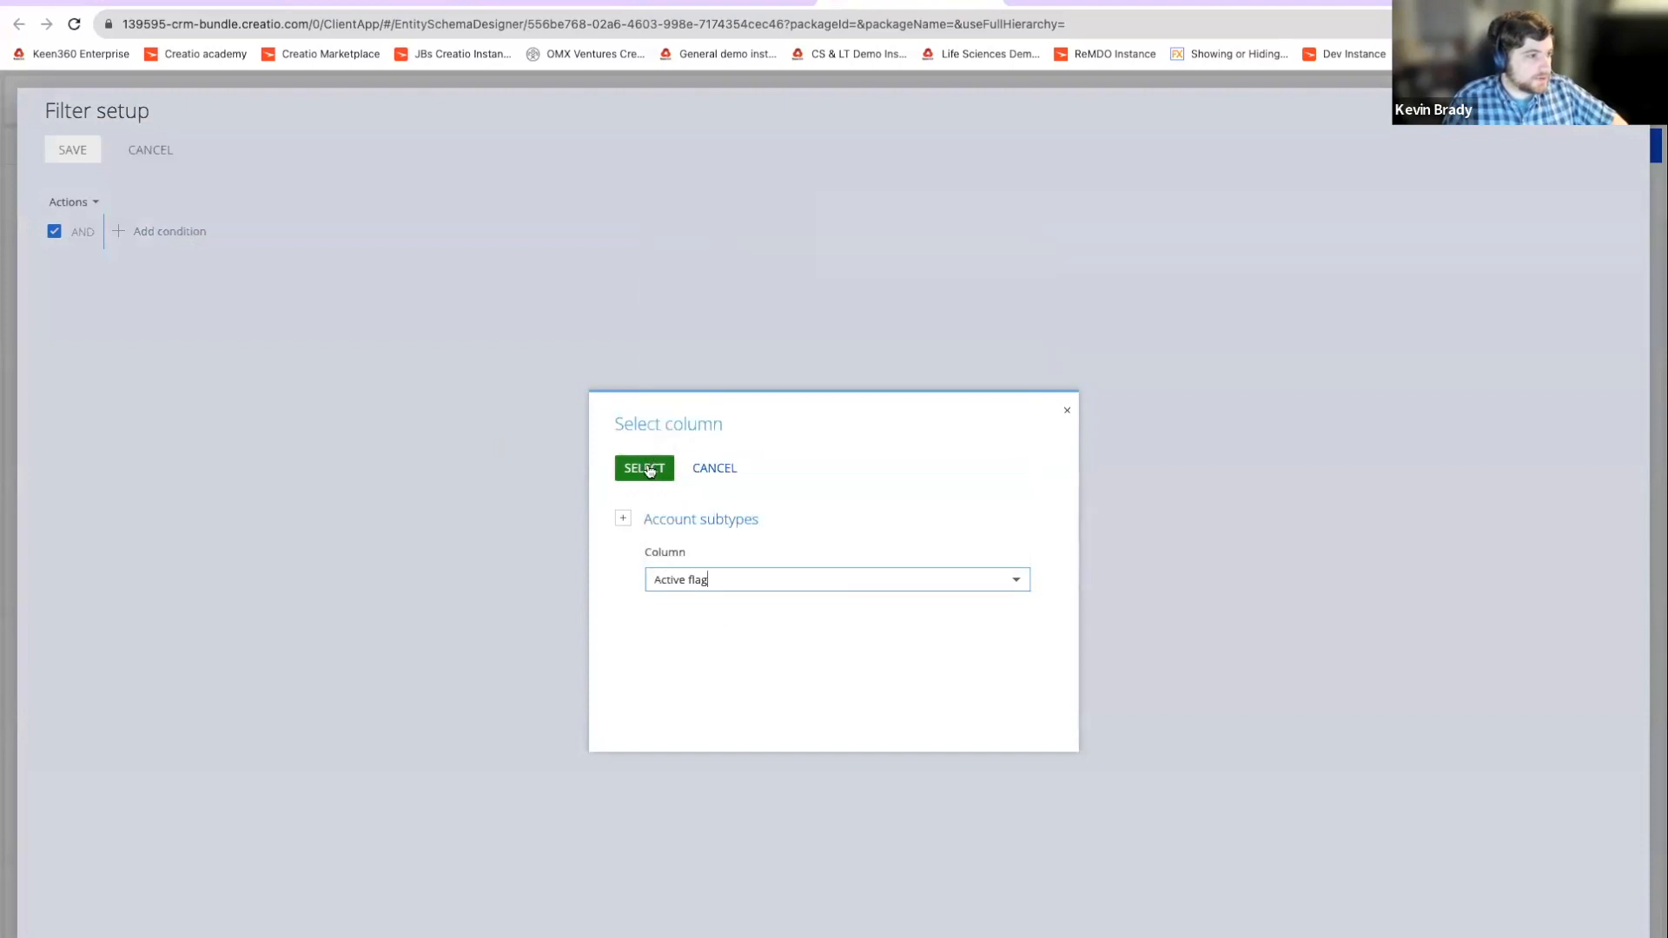
pyautogui.click(645, 469)
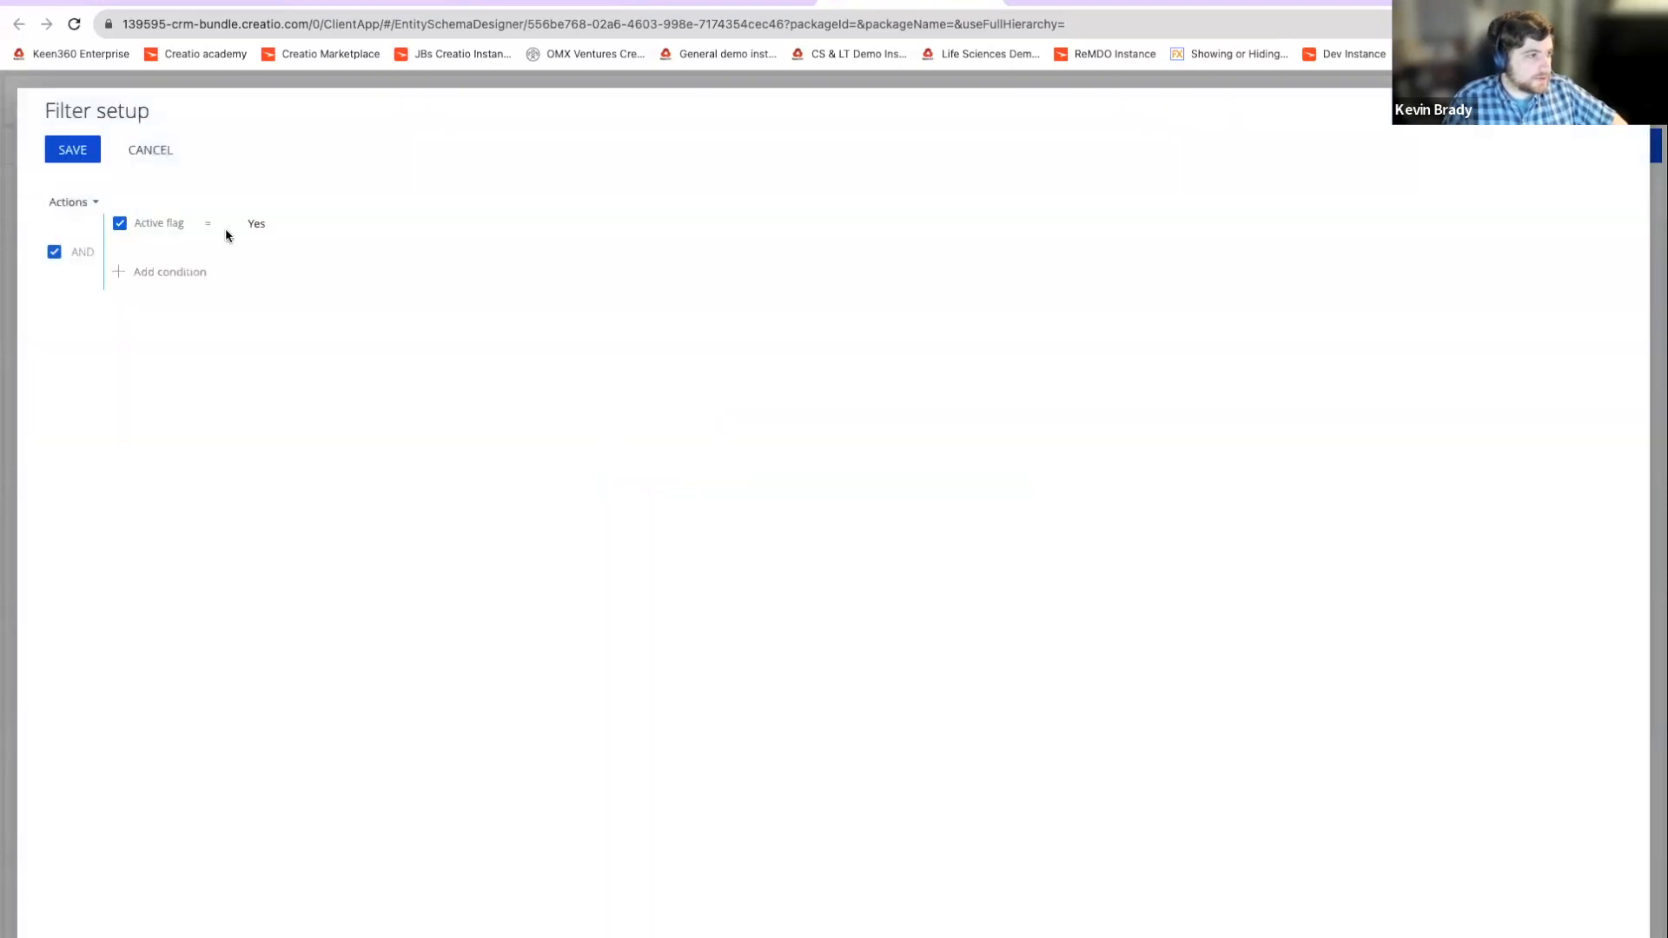
pyautogui.click(73, 149)
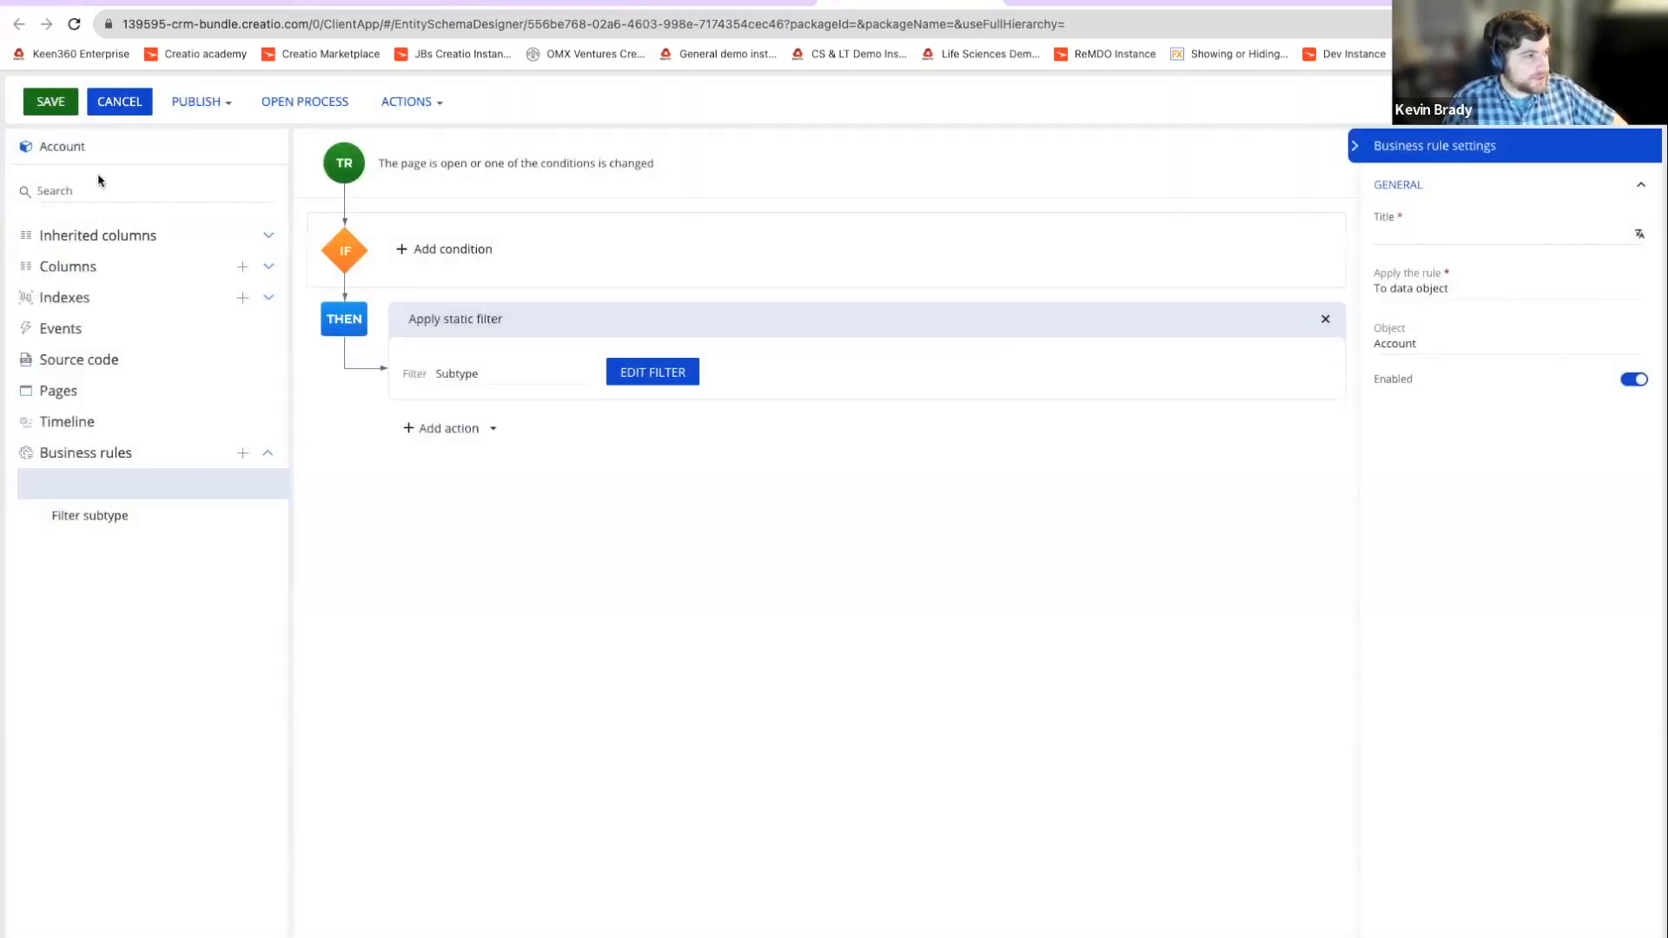
# Step: Title the static filter rule "Filter active subtypes" and publish the Account object
pyautogui.click(195, 101)
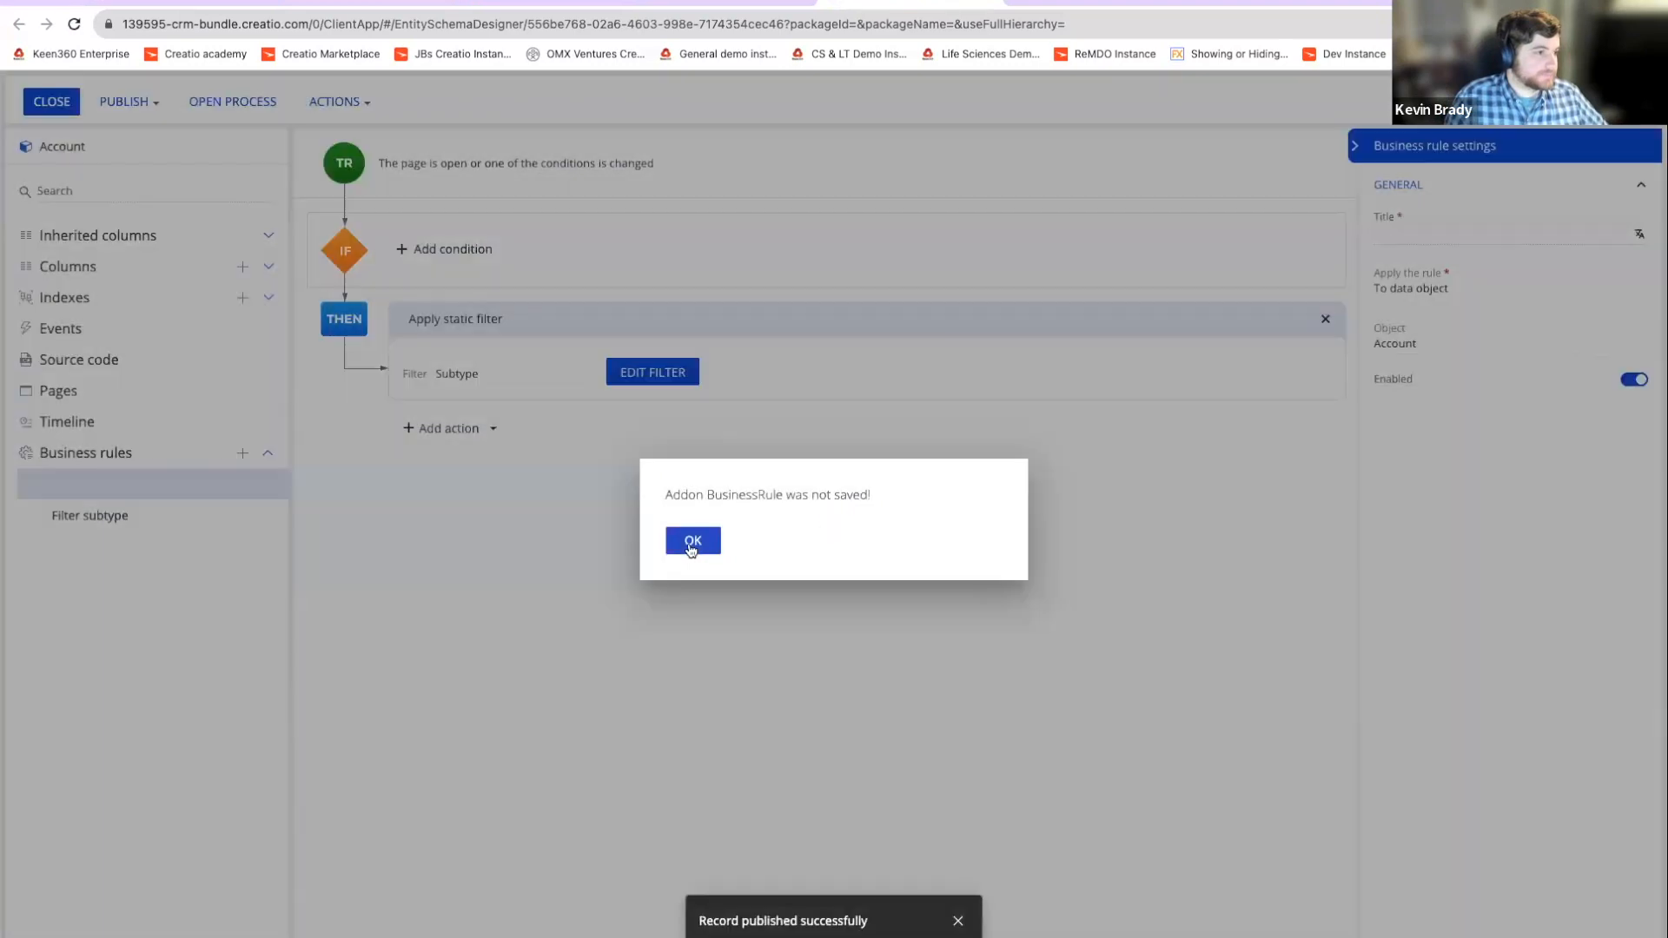
pyautogui.click(693, 543)
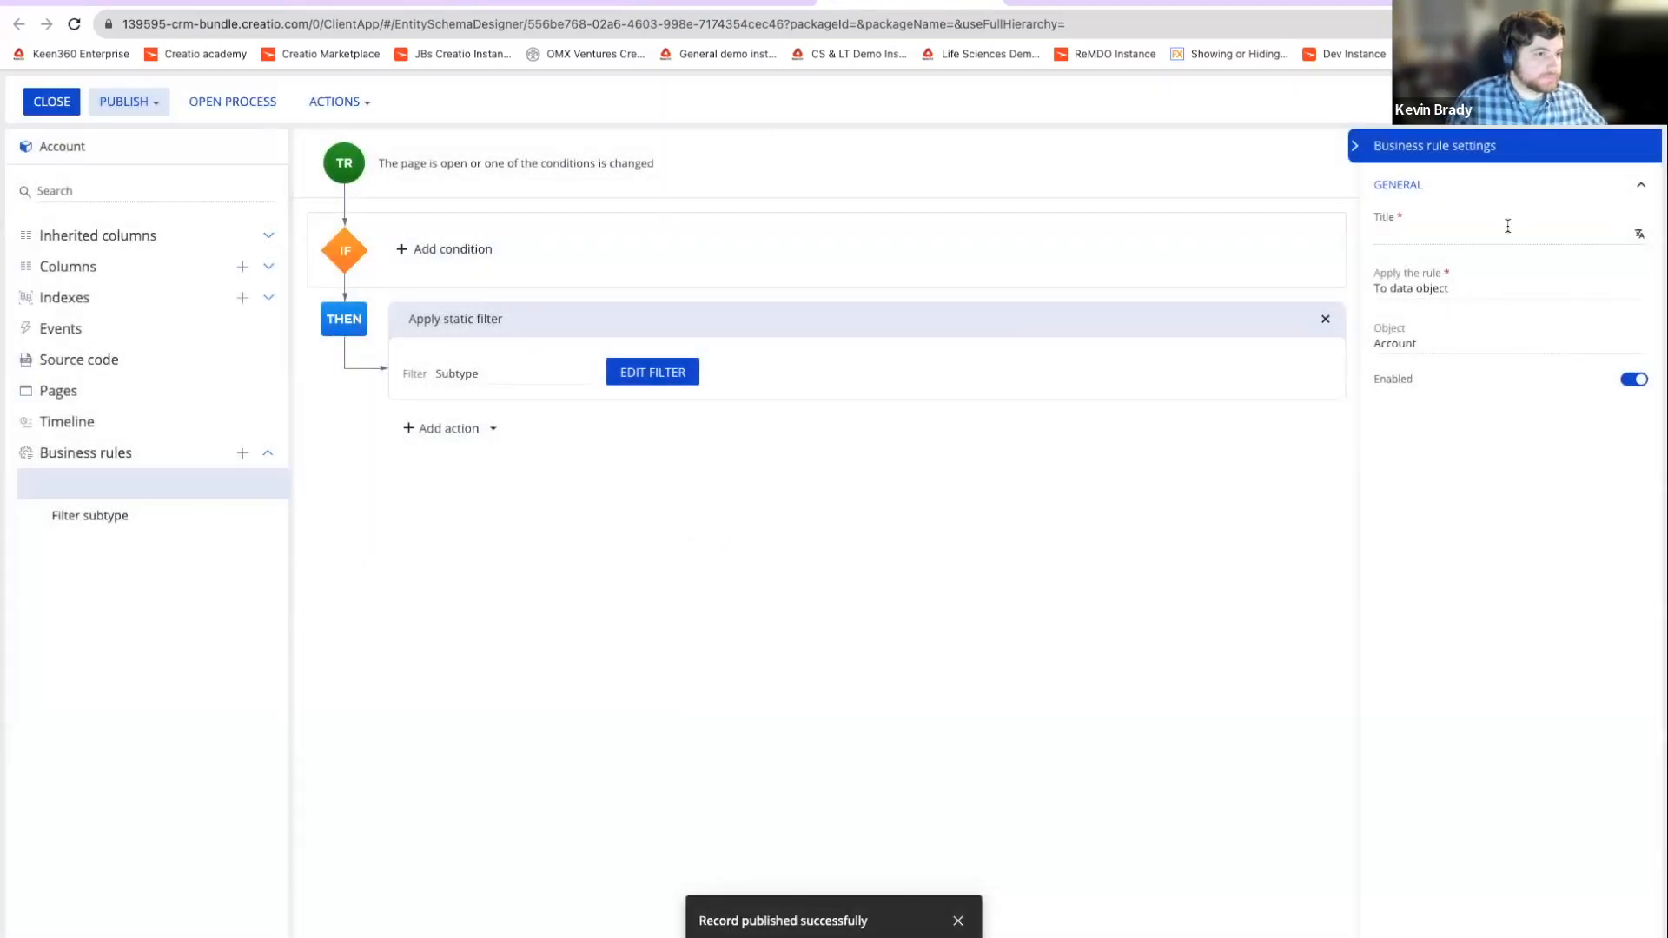
pyautogui.click(1507, 228)
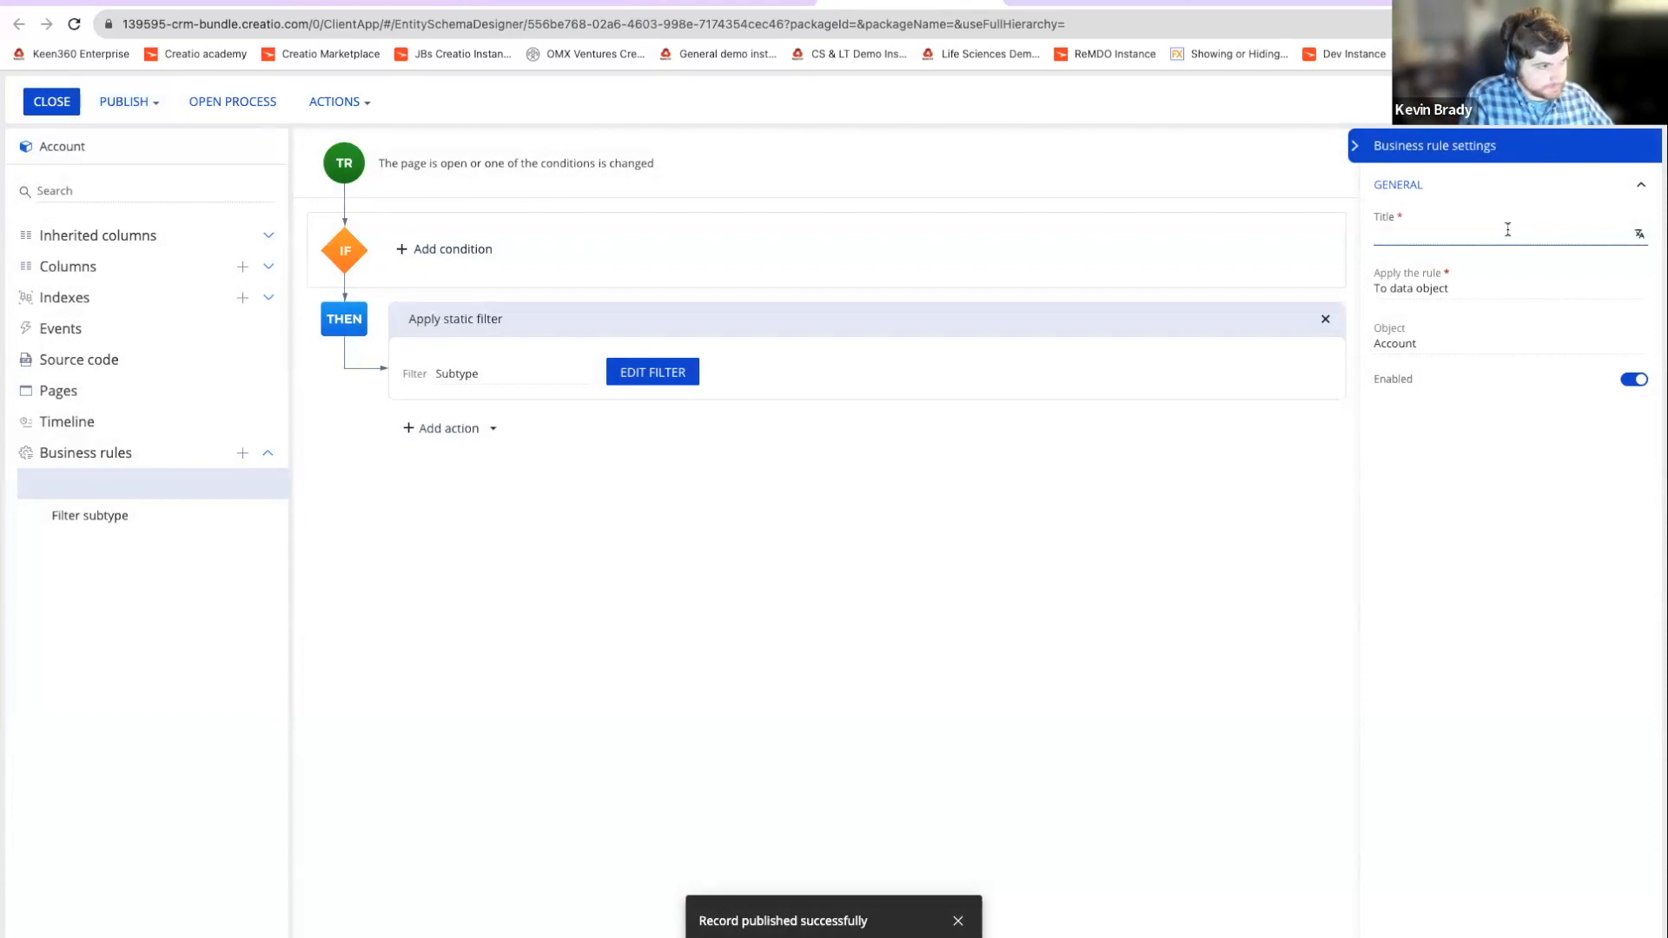
pyautogui.write('Filter active subtypes')
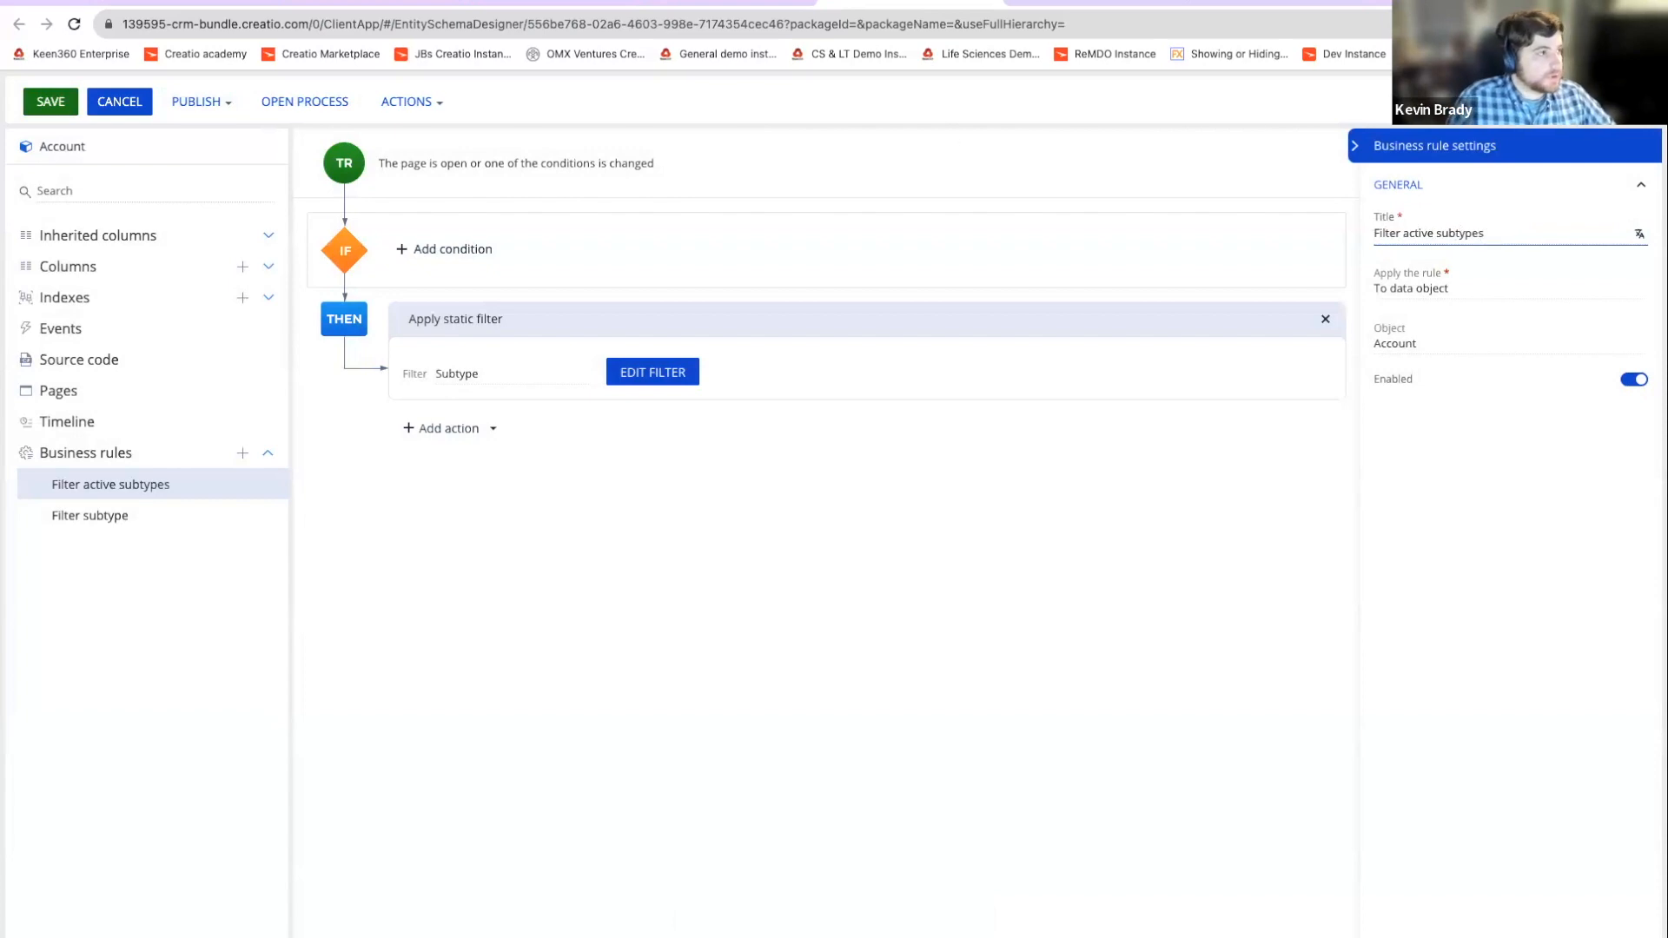
pyautogui.click(183, 104)
pyautogui.click(208, 129)
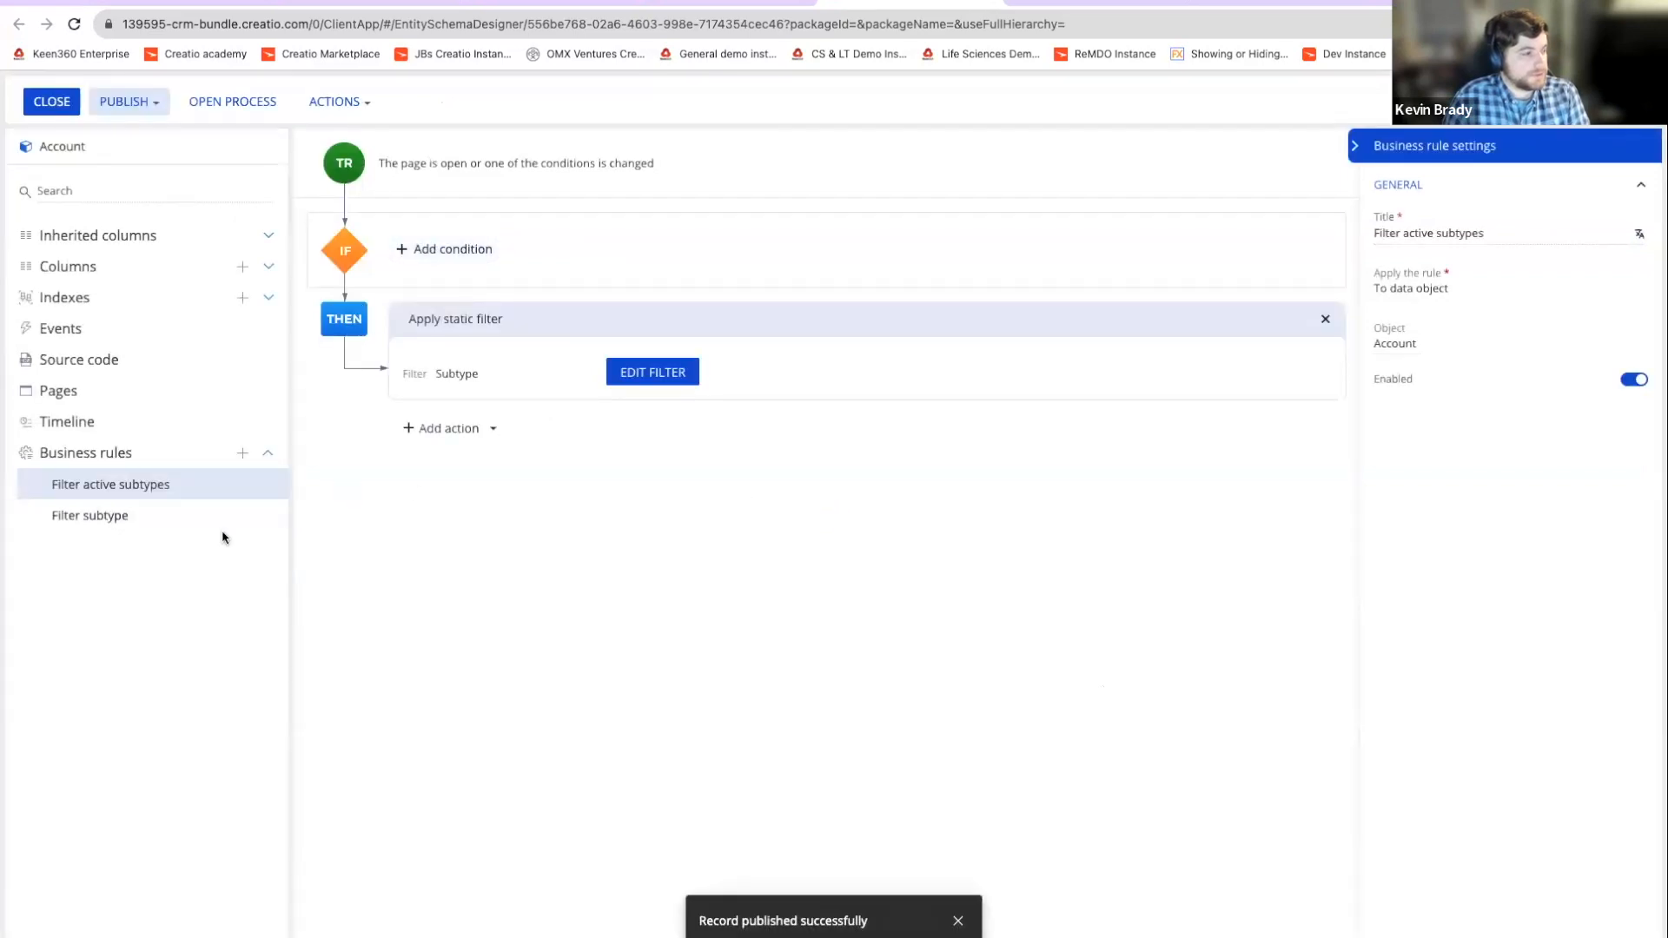
# Step: Review the Filter subtype rule, then reload the Accom (sample) account and check its Subtype choices
pyautogui.click(179, 526)
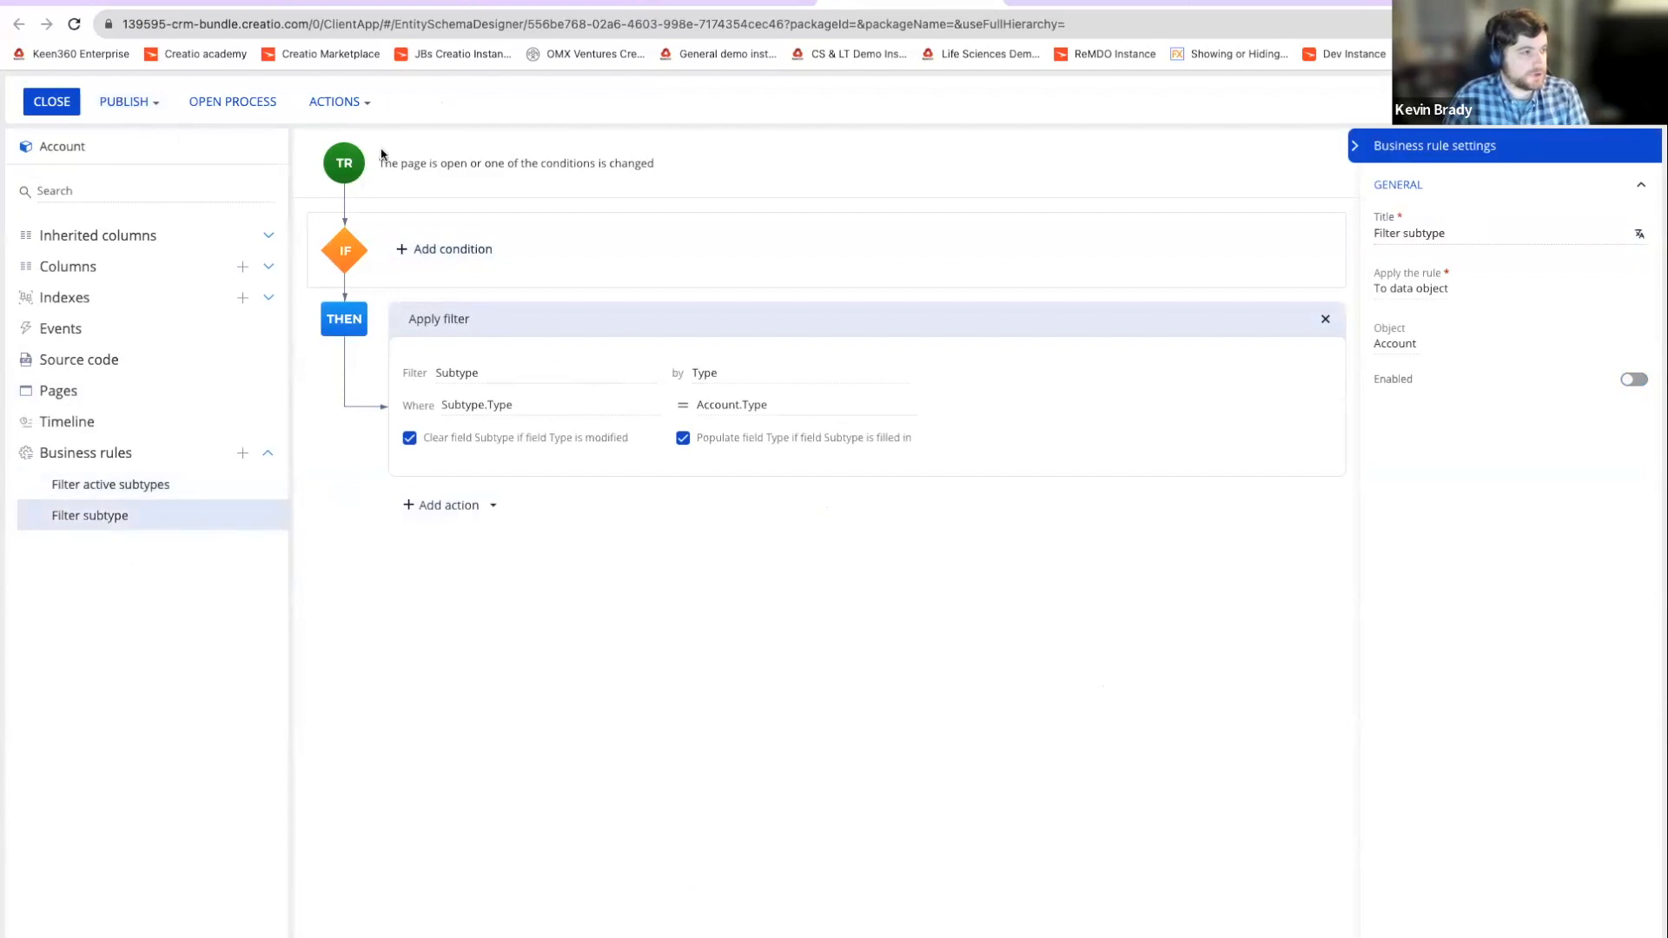
pyautogui.click(371, 3)
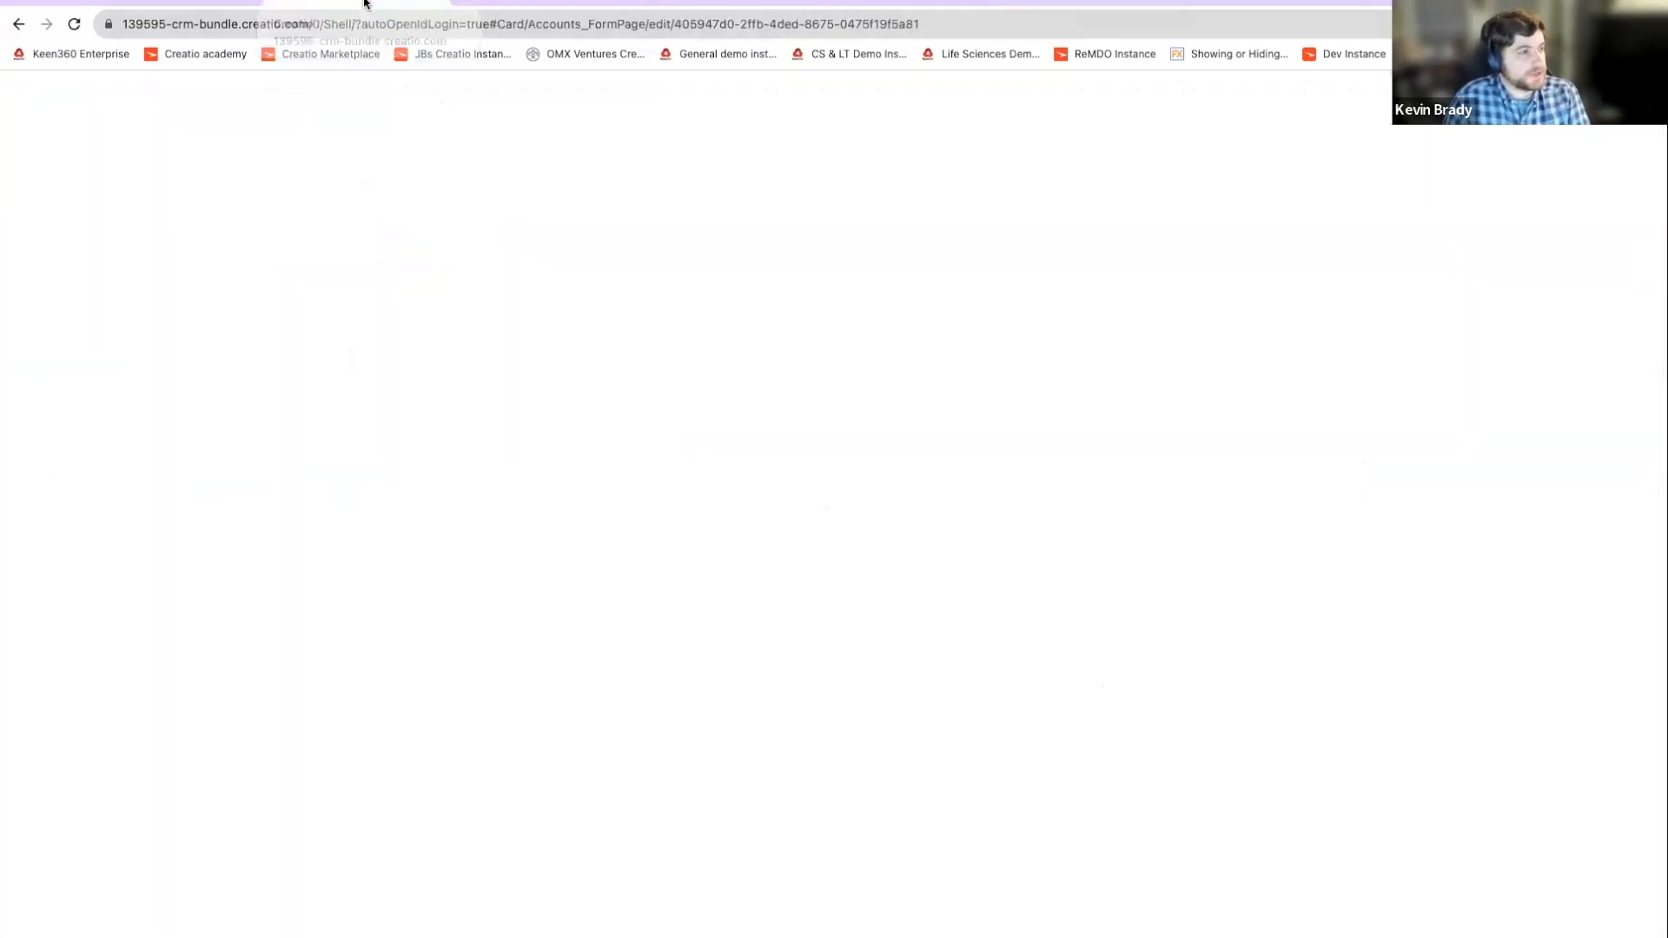
pyautogui.click(75, 25)
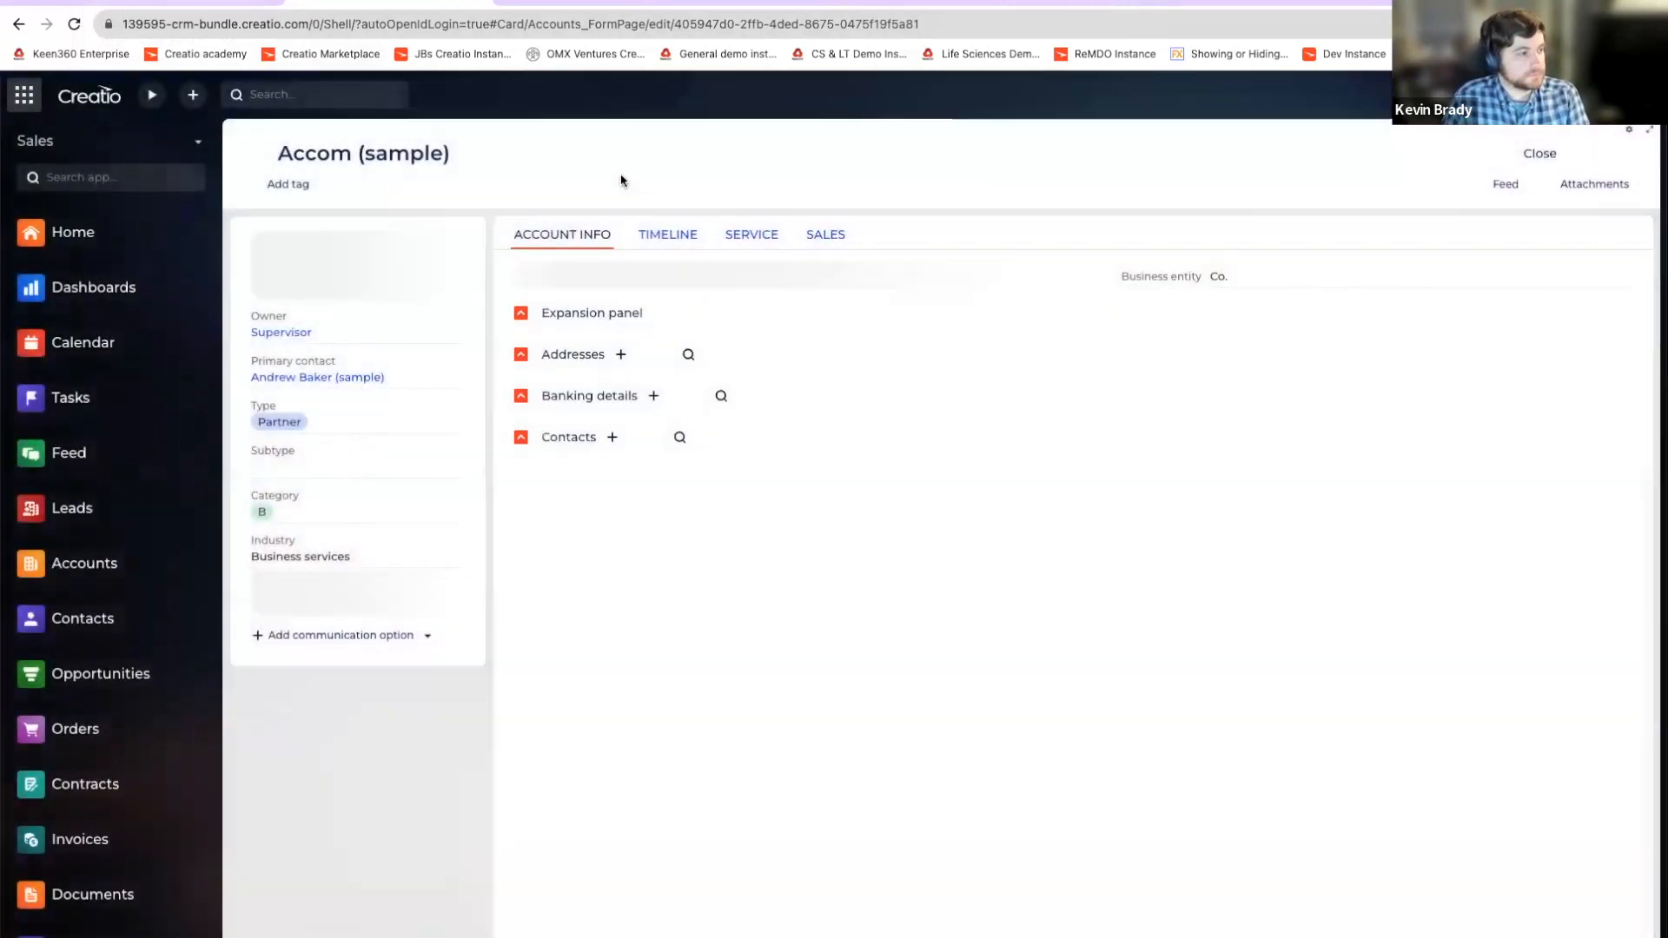
pyautogui.click(409, 459)
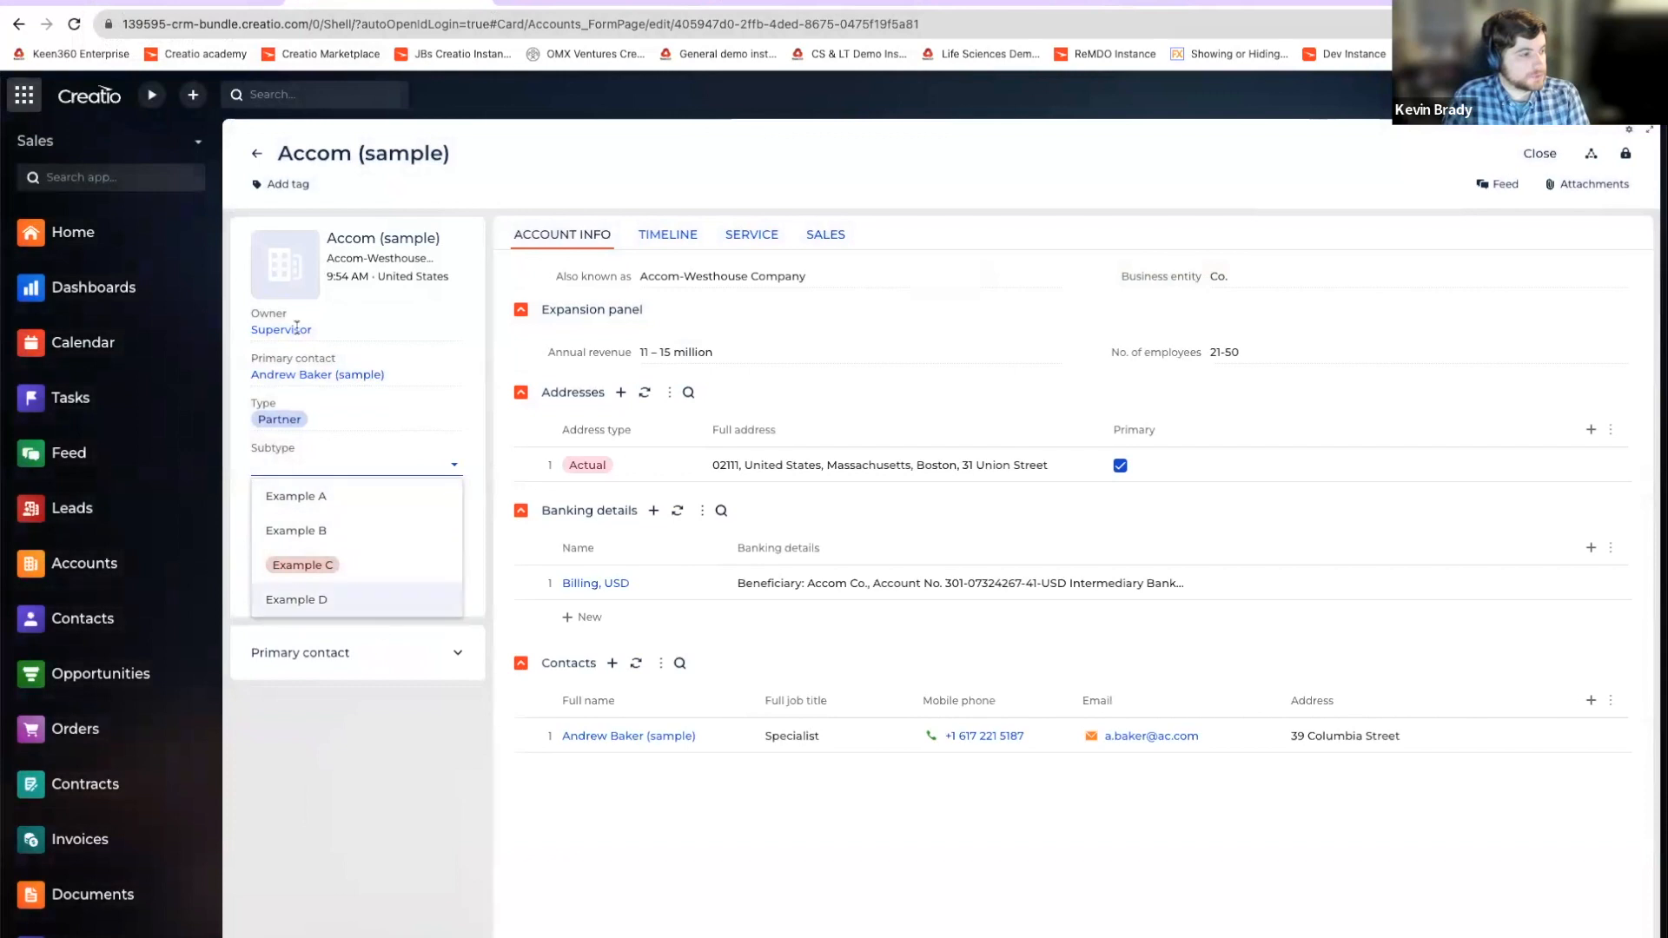
# Step: Switch to the Studio workplace and open the content of the Account subtypes lookup
pyautogui.click(187, 3)
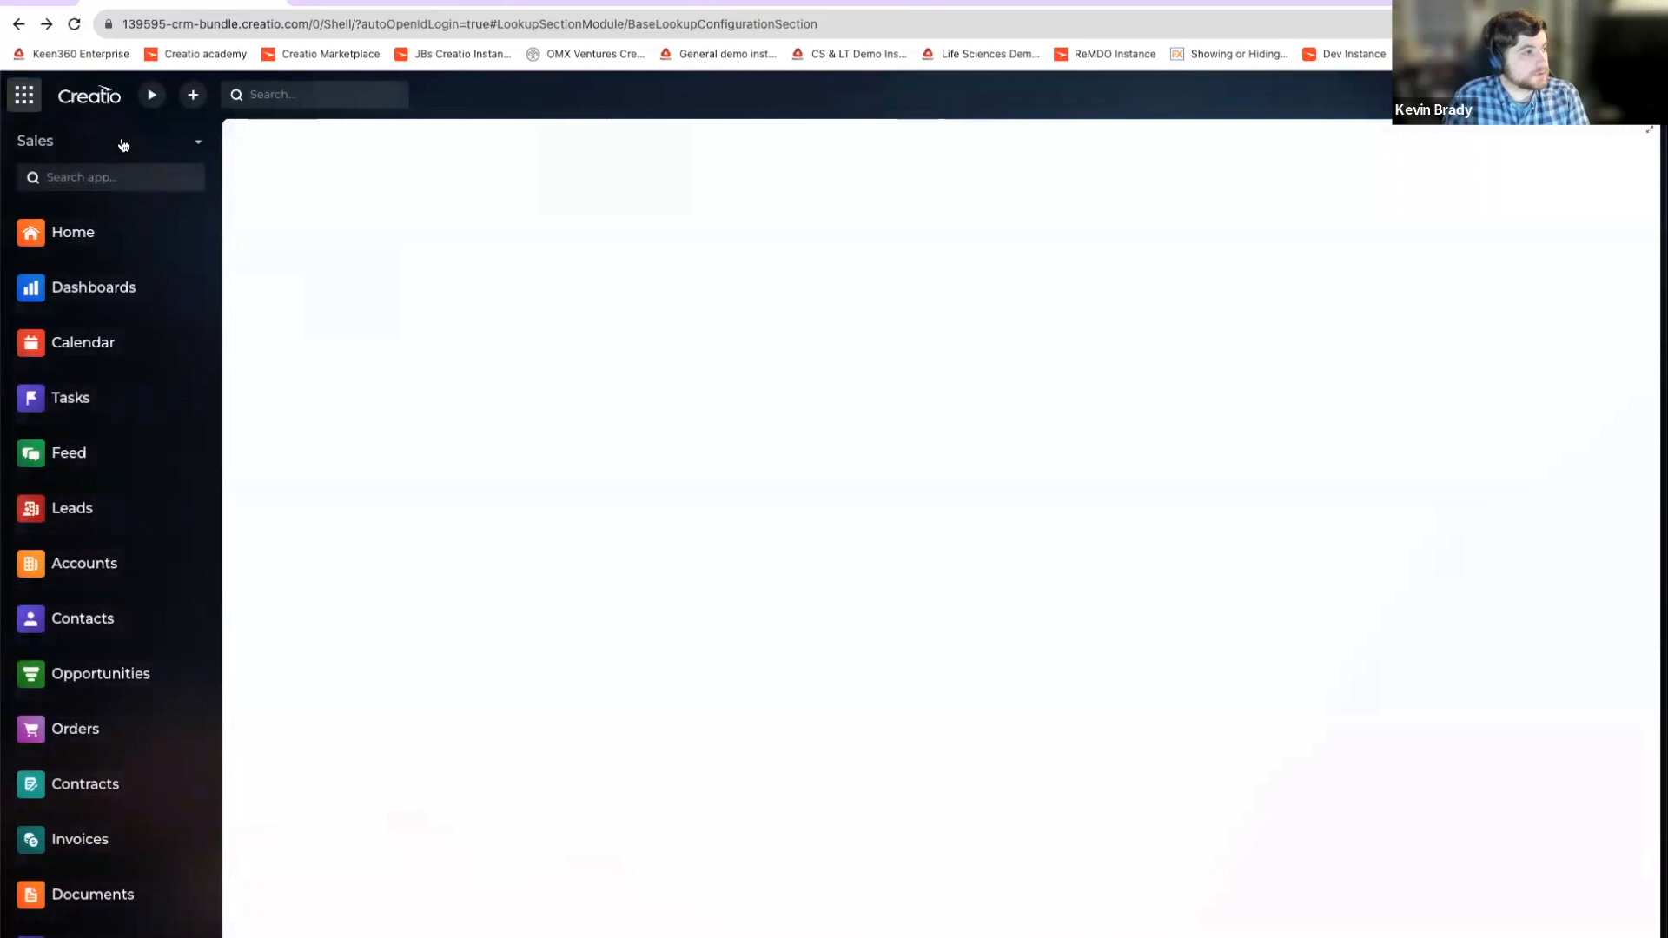
pyautogui.click(123, 146)
pyautogui.click(104, 418)
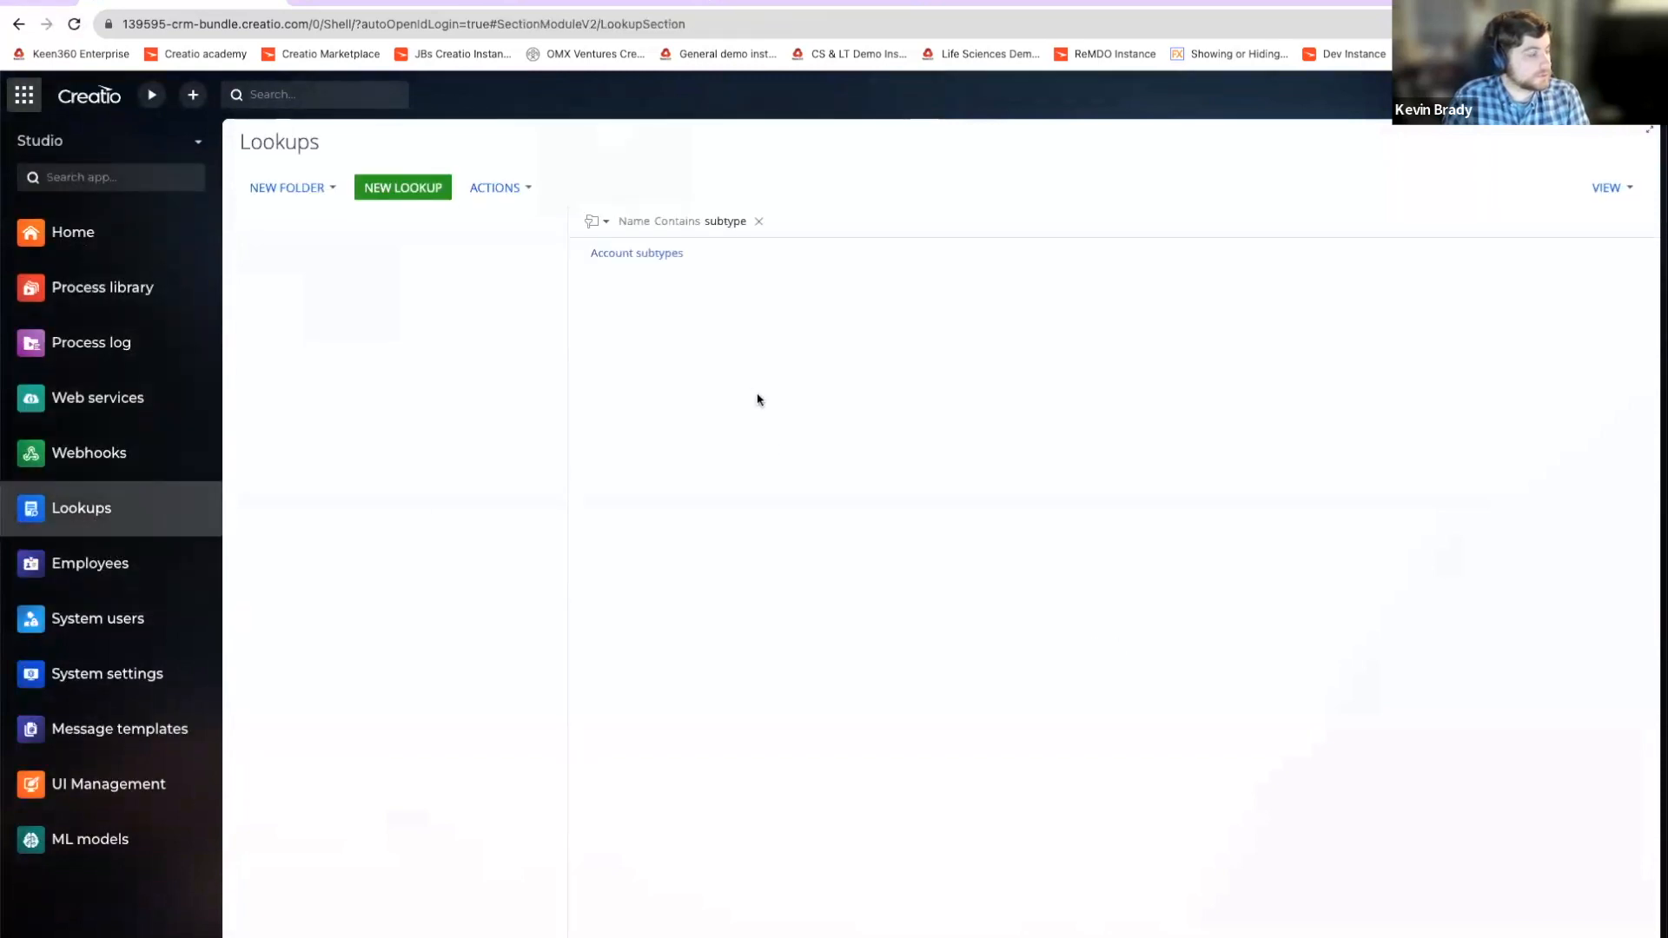
pyautogui.click(637, 254)
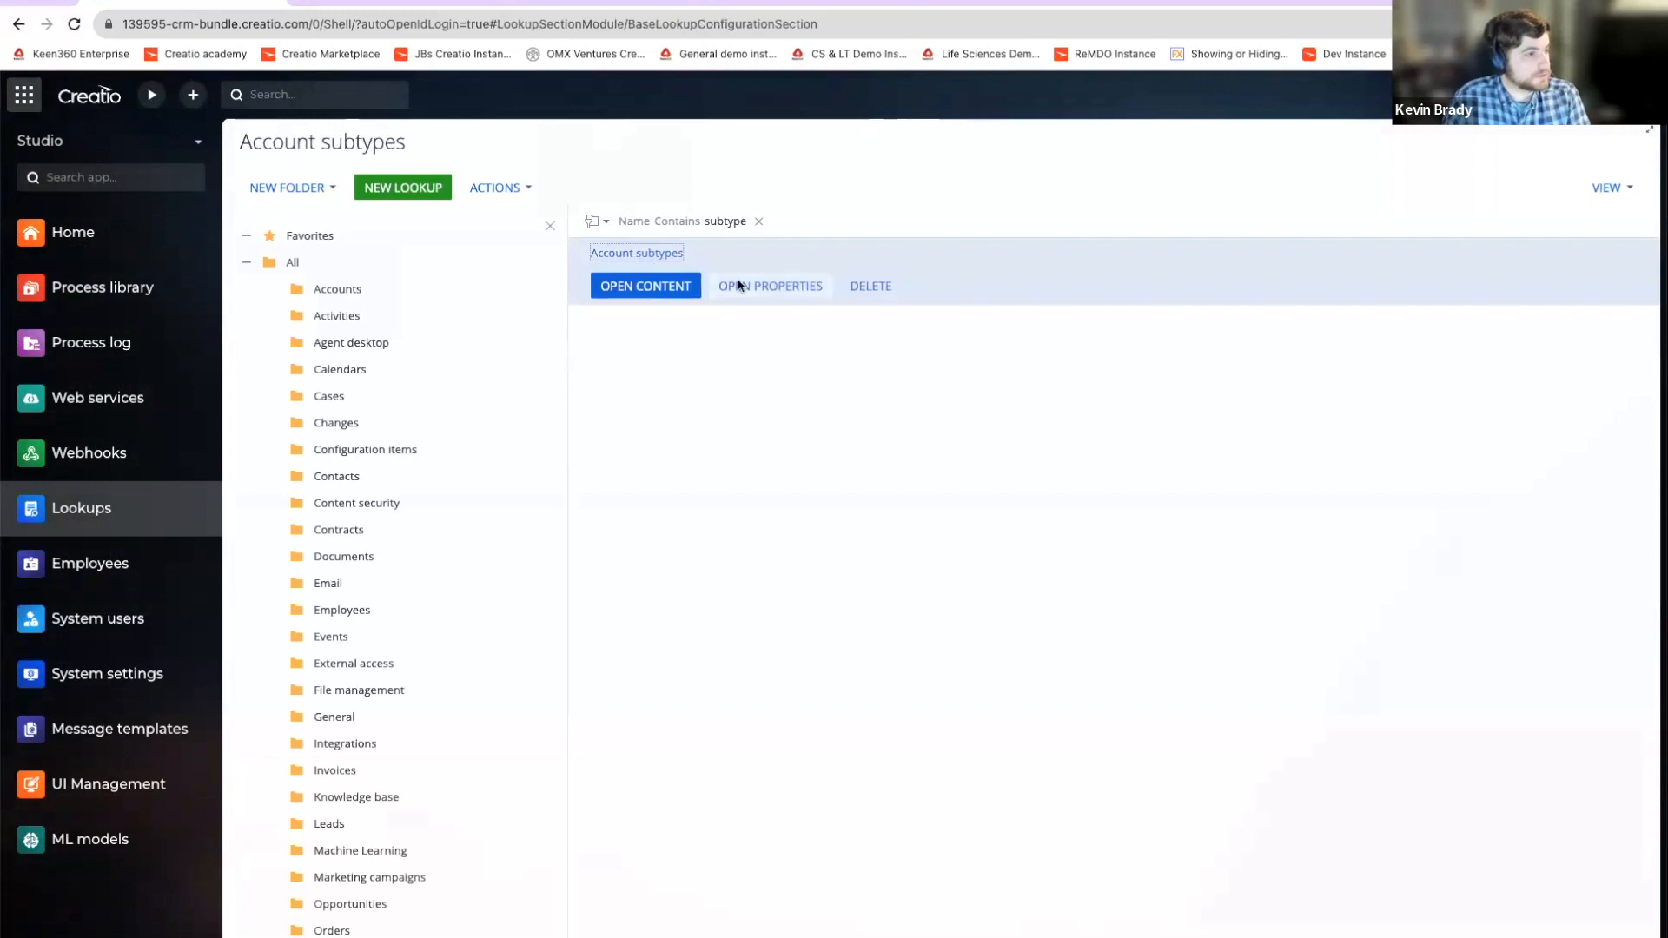
pyautogui.click(663, 287)
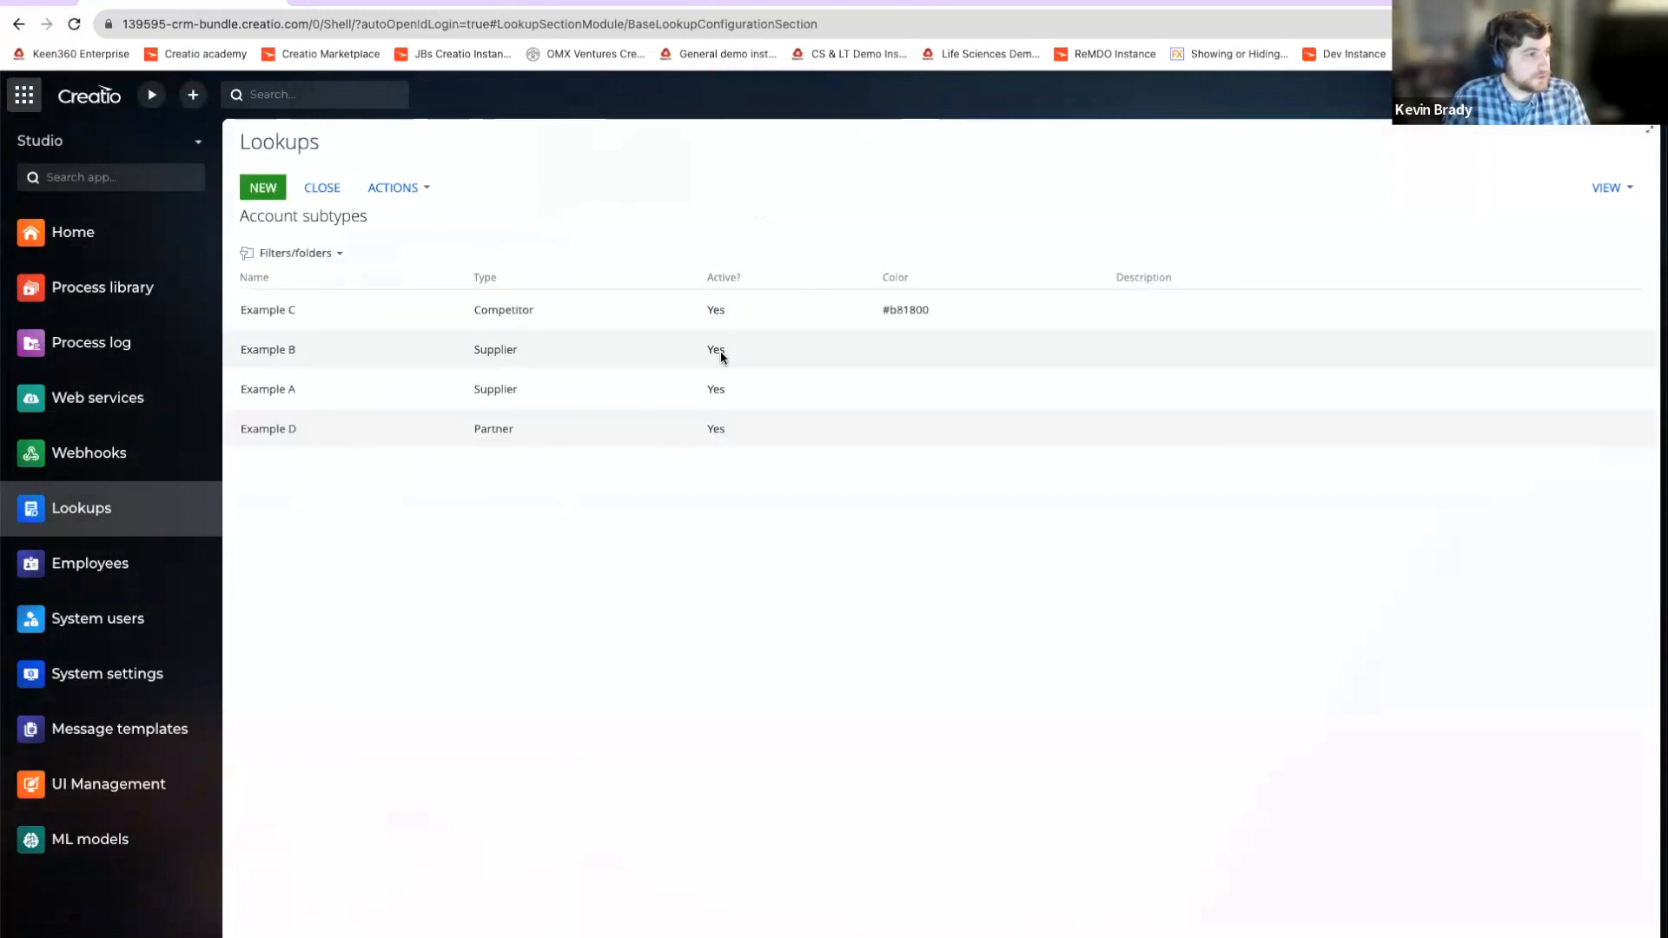
# Step: Set Active? to No for Example B in the Account subtypes lookup
pyautogui.click(716, 346)
pyautogui.click(722, 349)
pyautogui.click(718, 425)
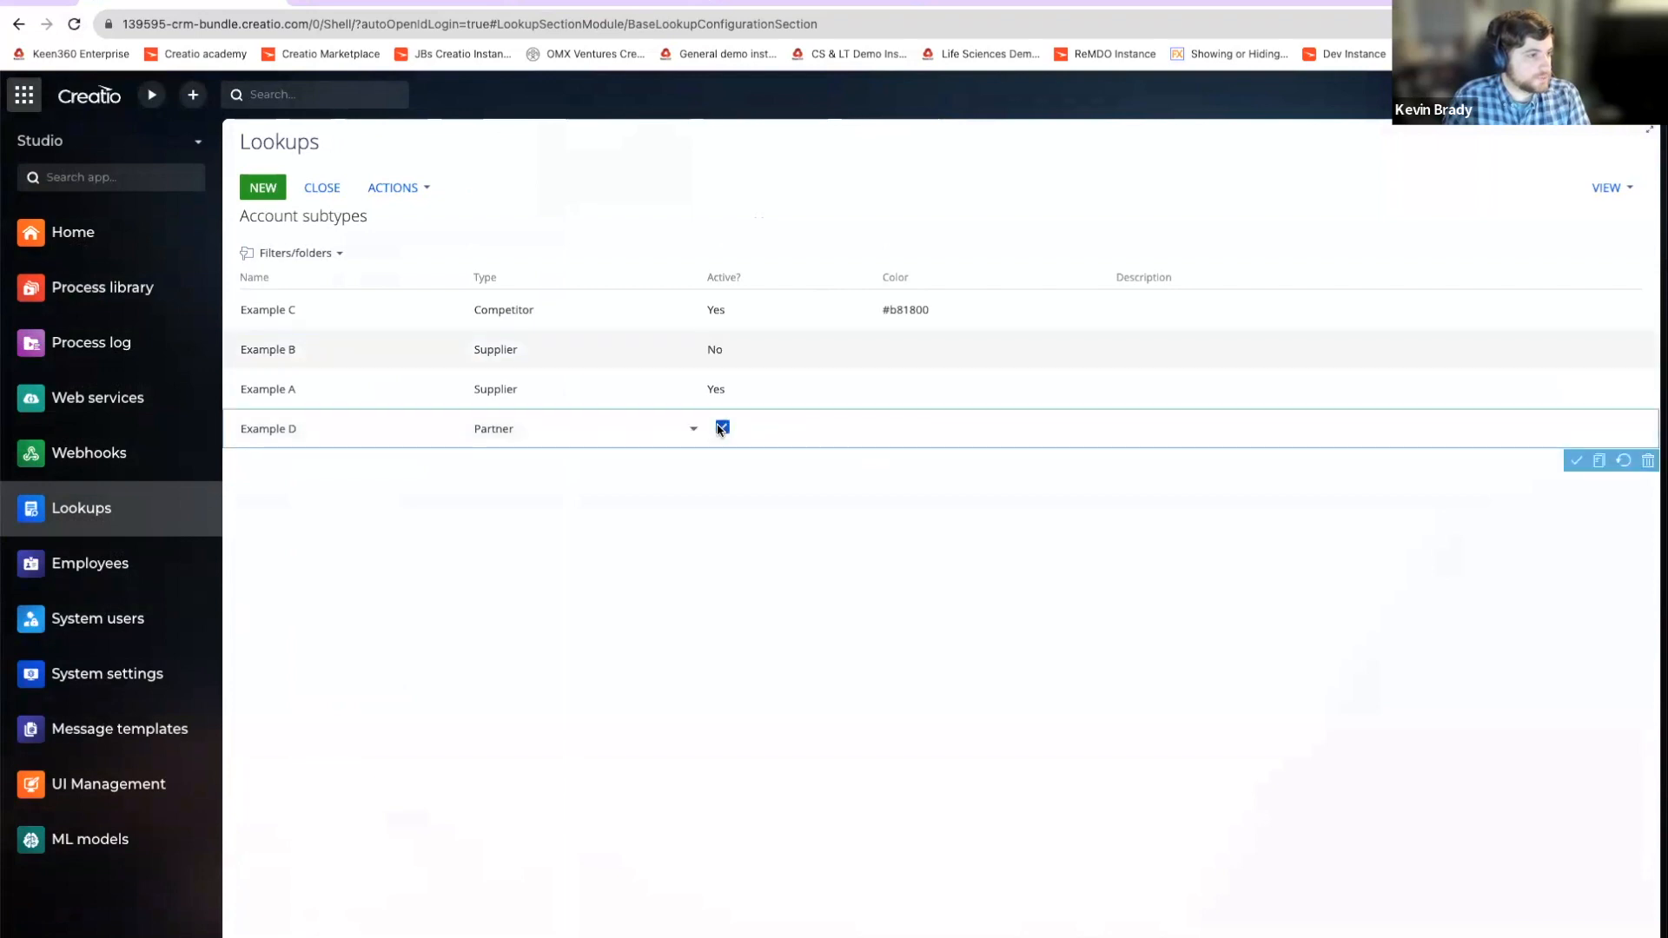
pyautogui.click(748, 552)
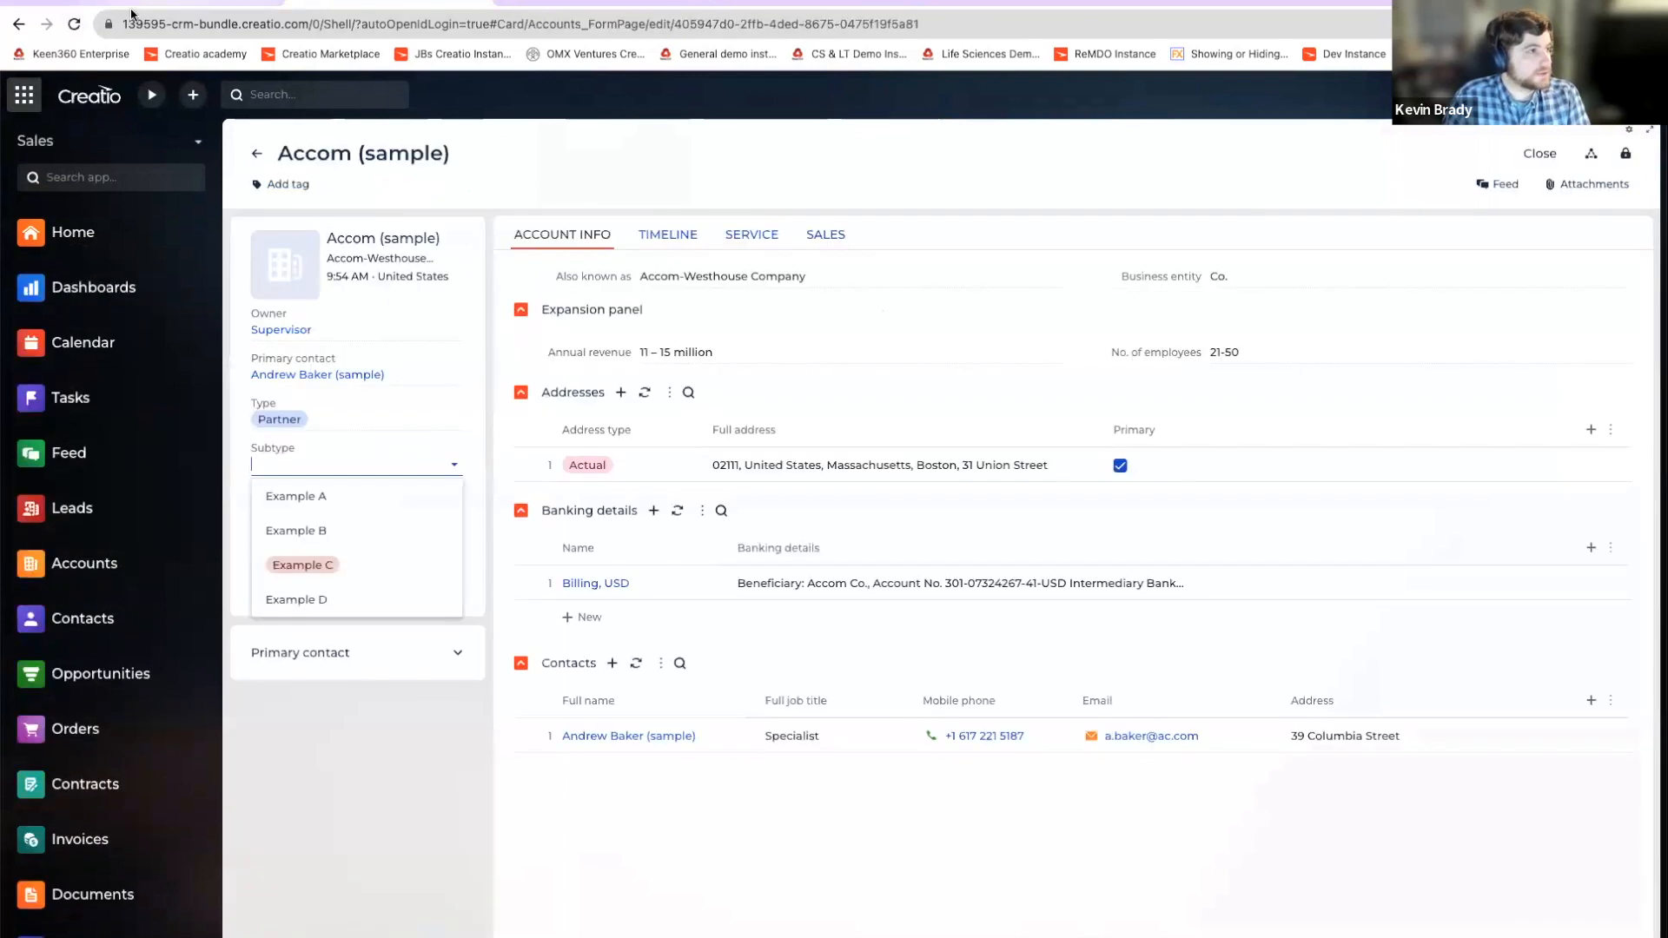
# Step: Reload the account, lookup and page designer pages, then check the Subtype choices on the Accom (sample) account
pyautogui.click(74, 24)
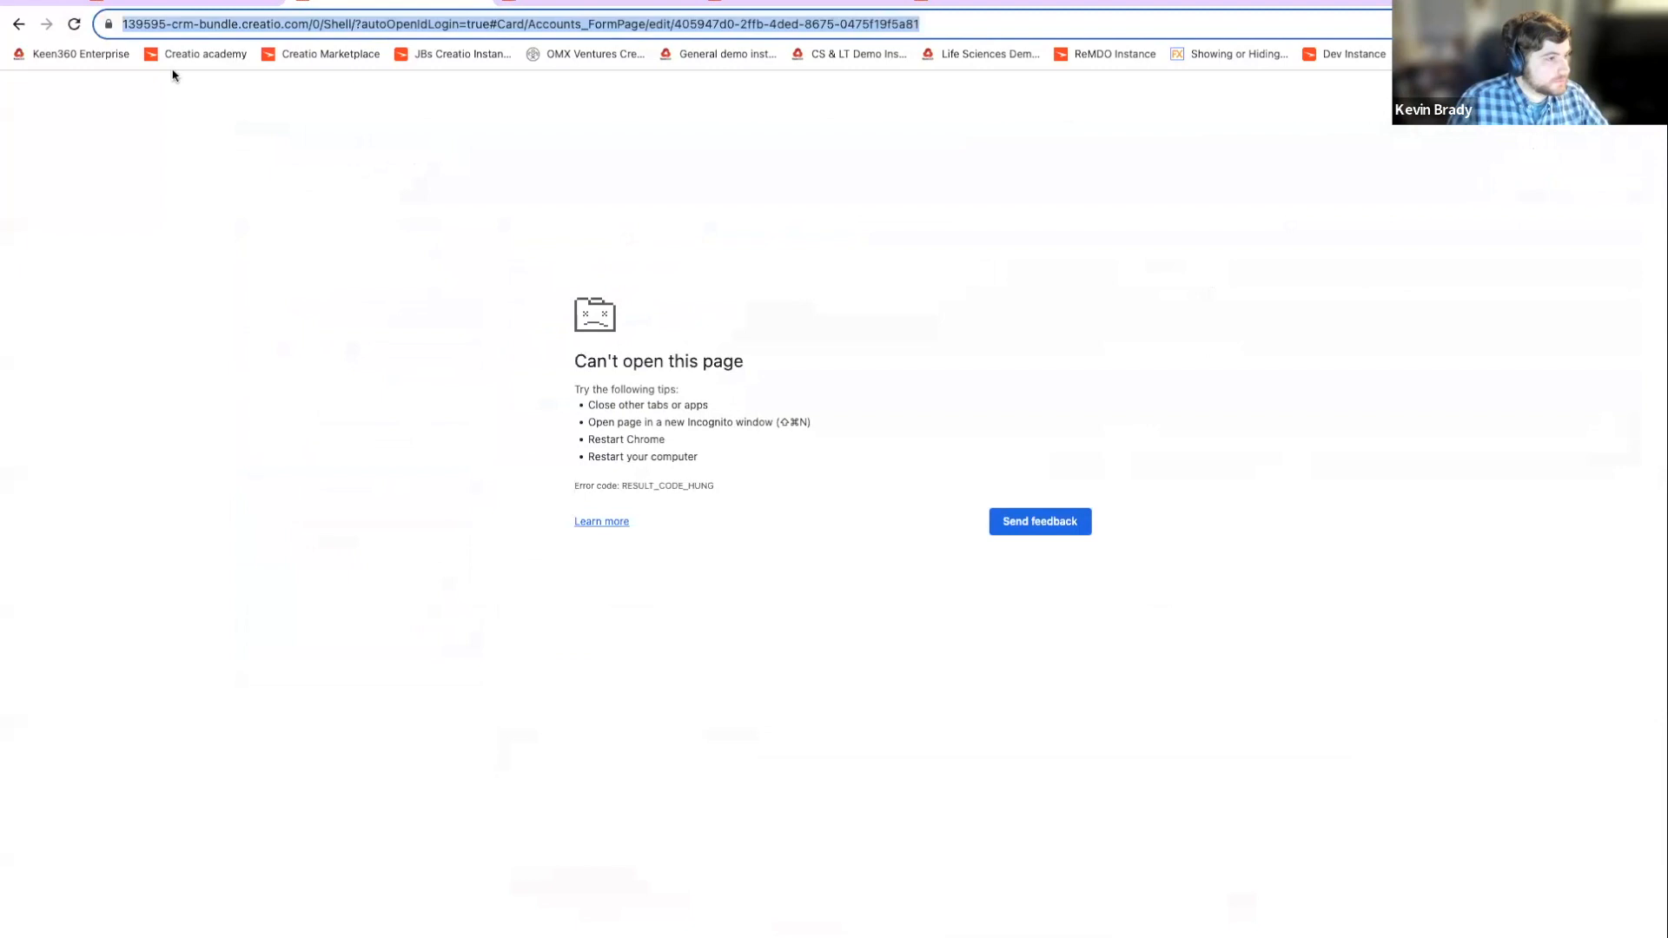
pyautogui.press('Return')
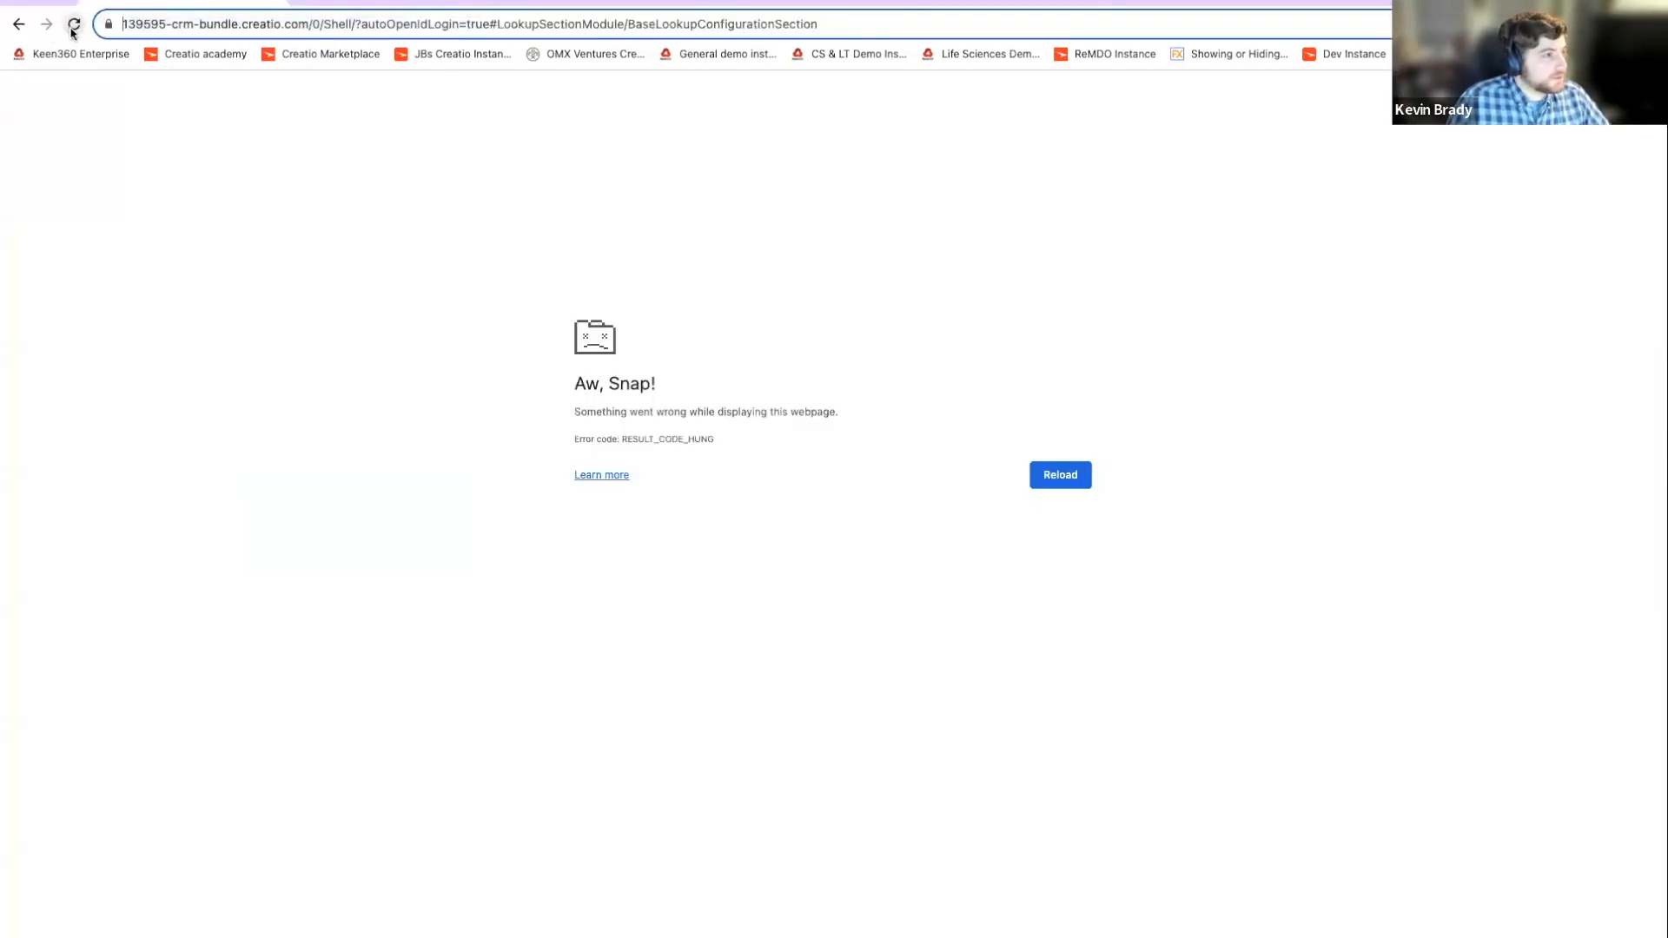
pyautogui.click(73, 29)
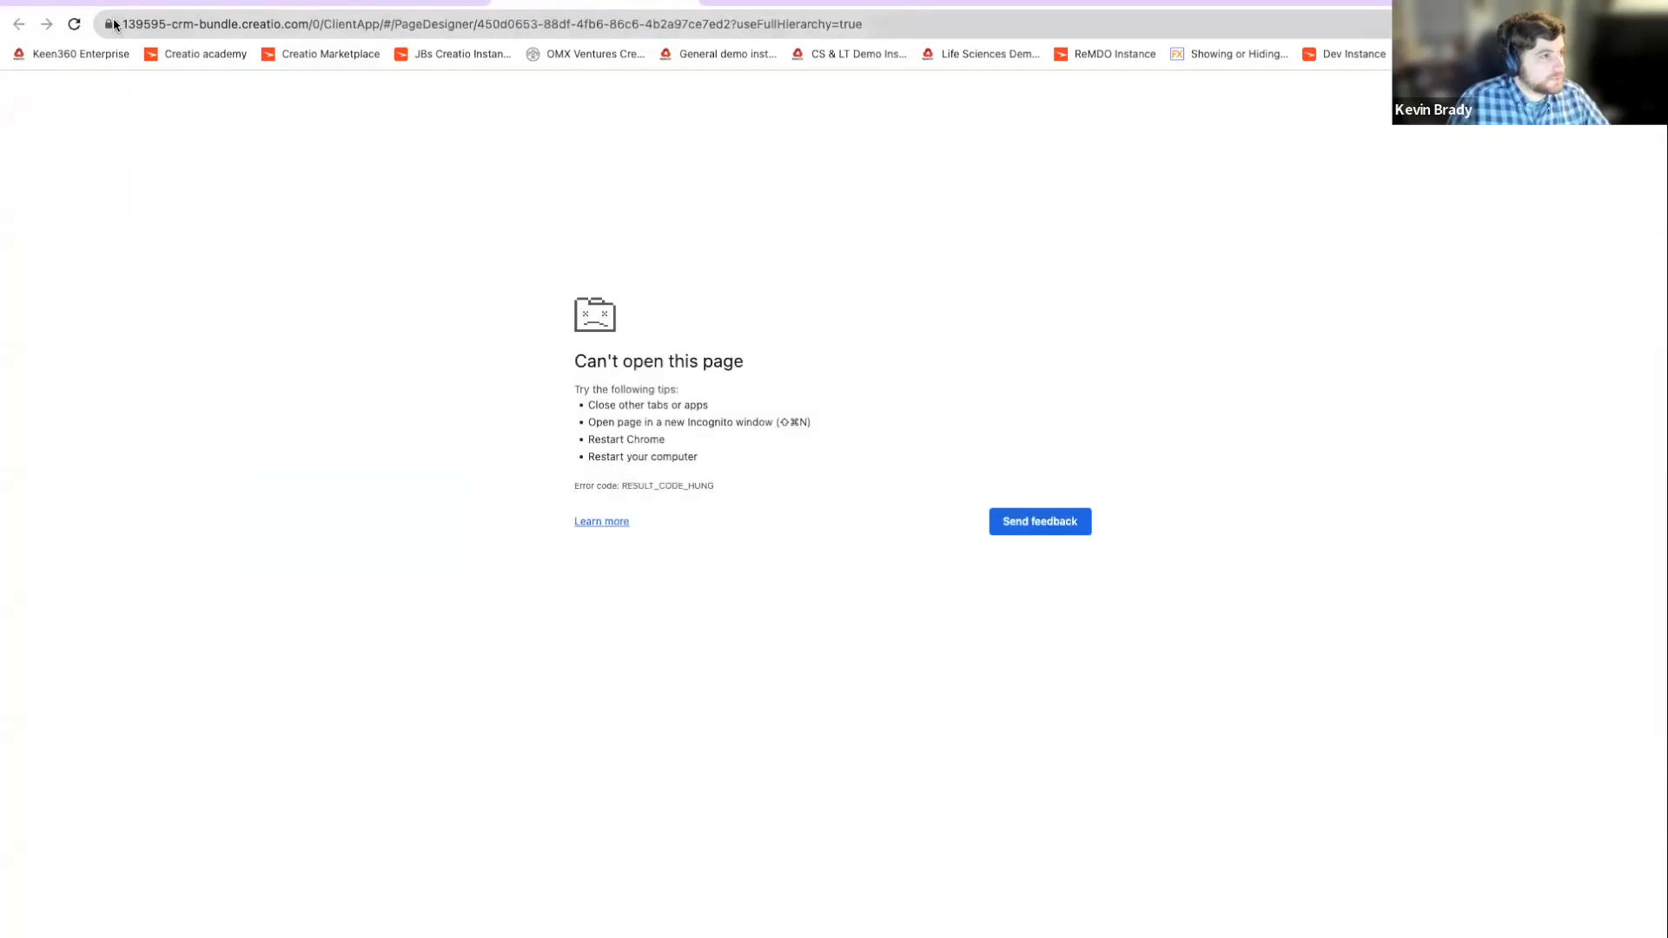
pyautogui.click(74, 25)
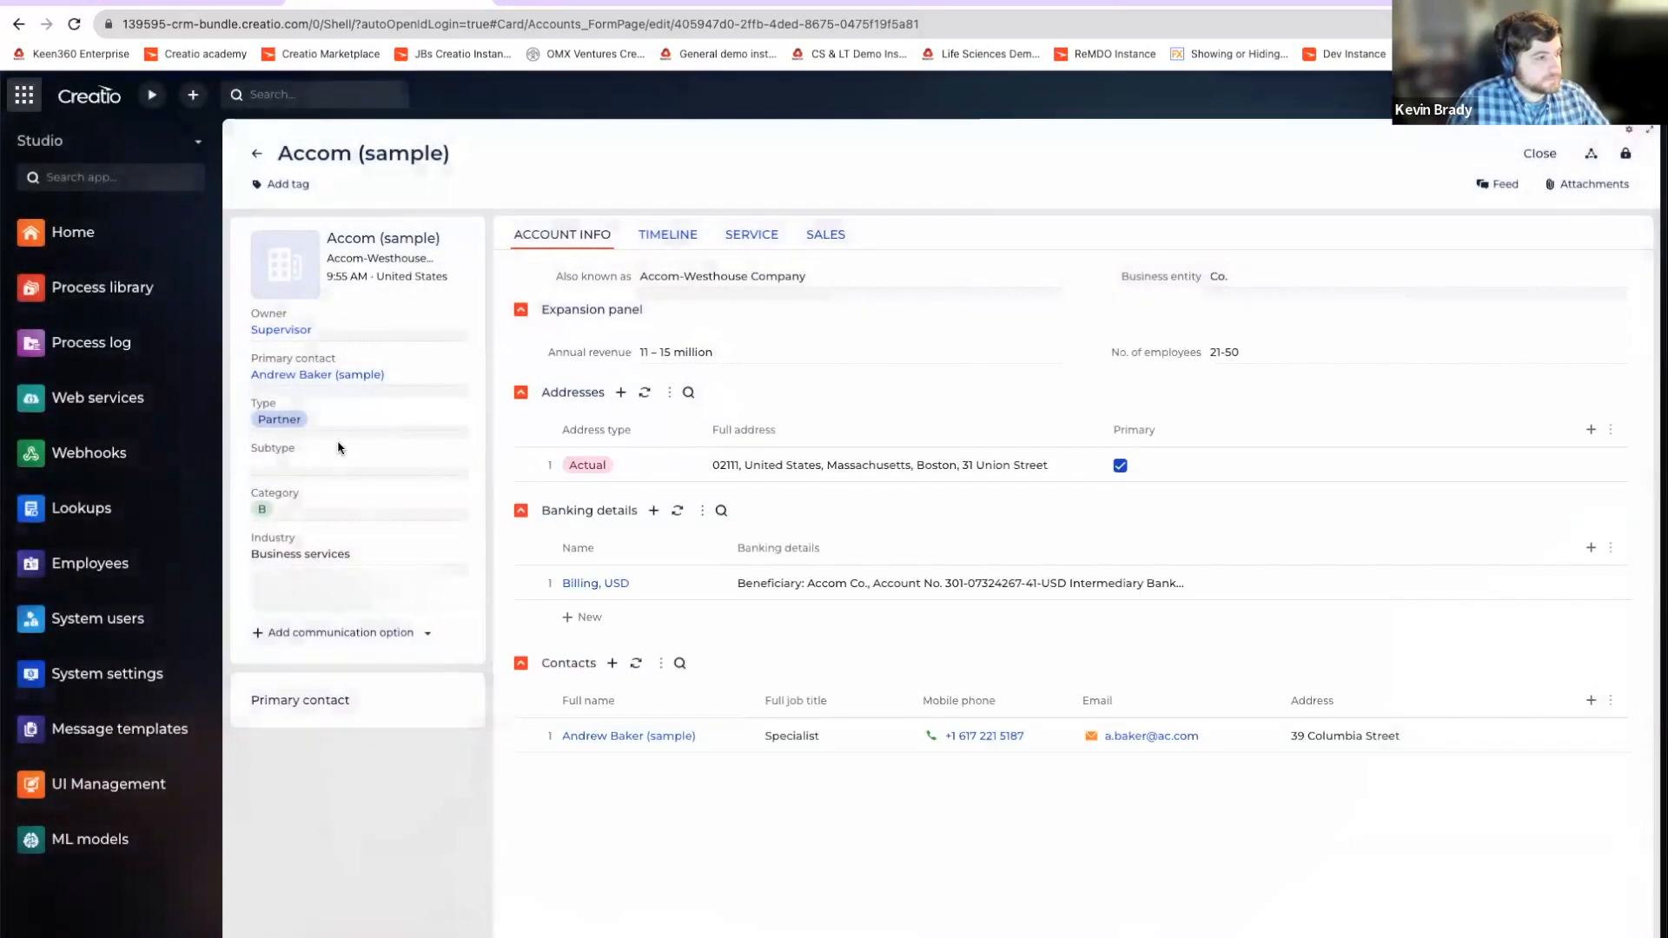
pyautogui.click(335, 466)
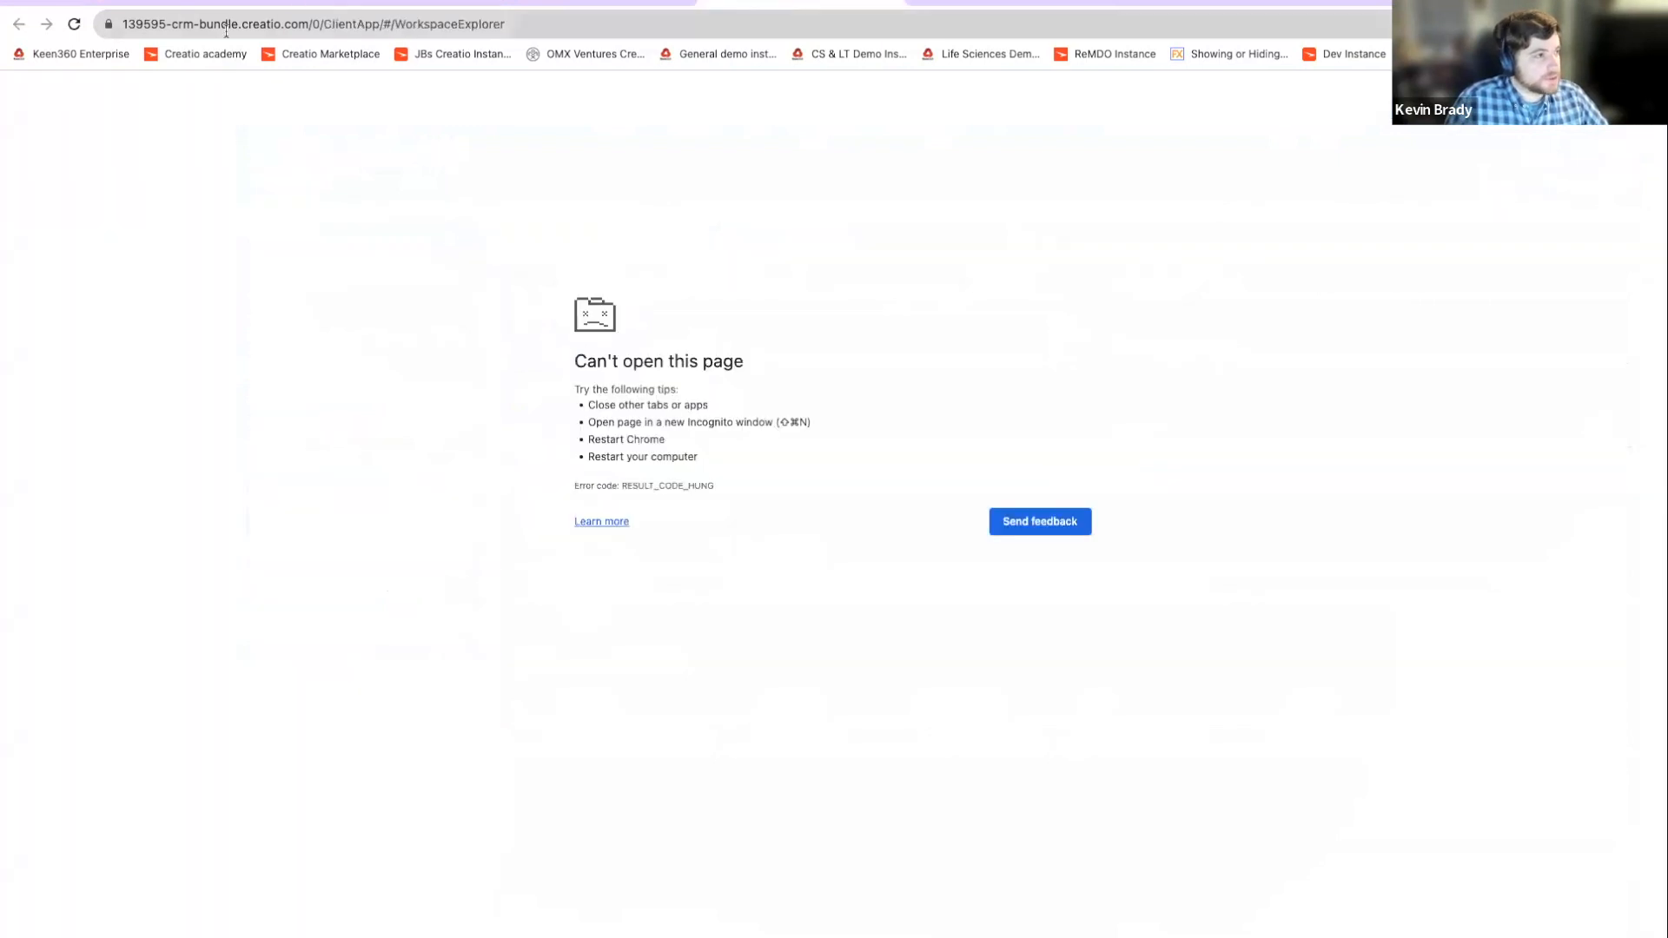
# Step: Reload the crashed Configuration page and the Account object designer
pyautogui.click(79, 25)
pyautogui.click(879, 1)
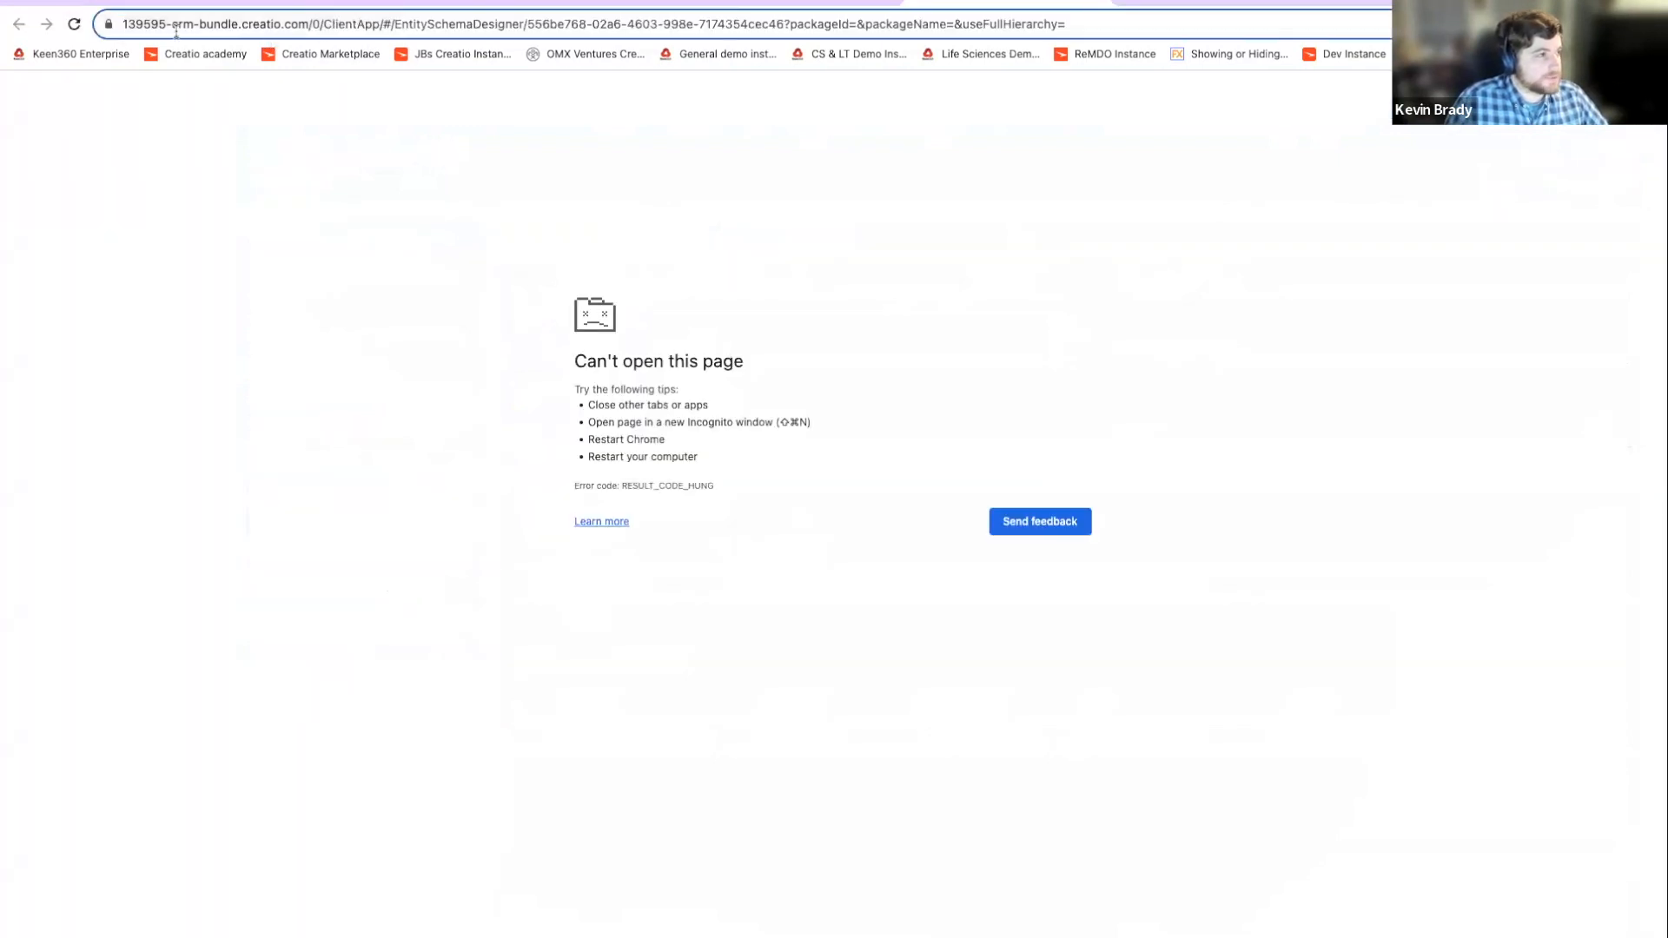
pyautogui.click(75, 25)
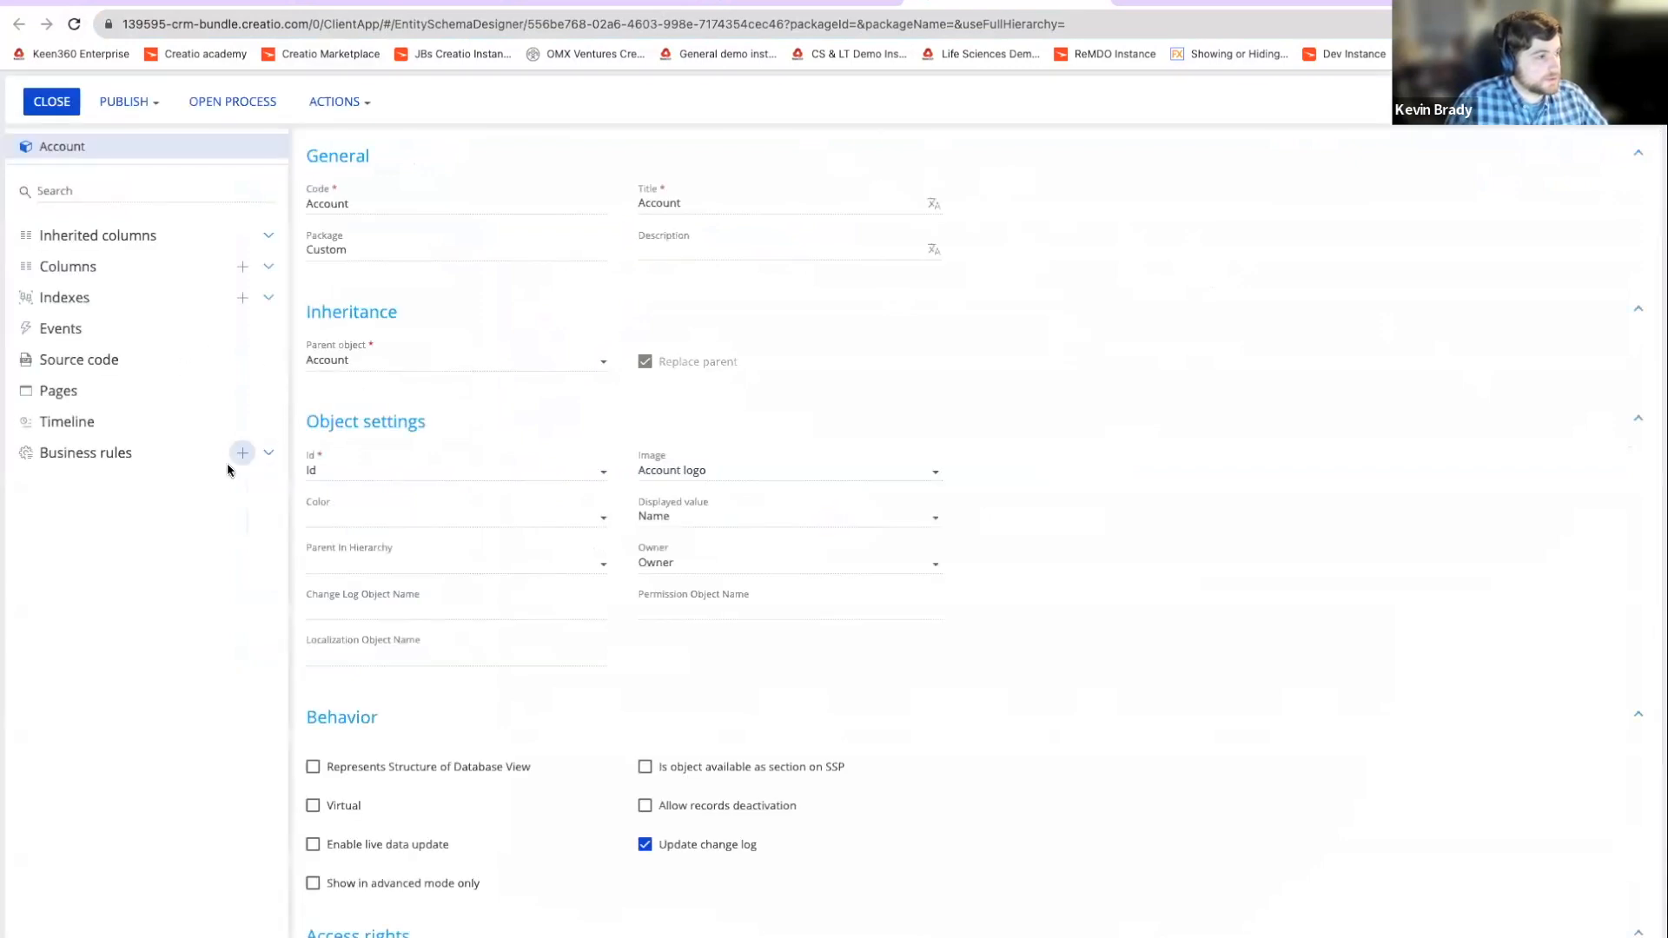
# Step: Enable the Filter subtype business rule on the Account object and publish the object
pyautogui.click(163, 456)
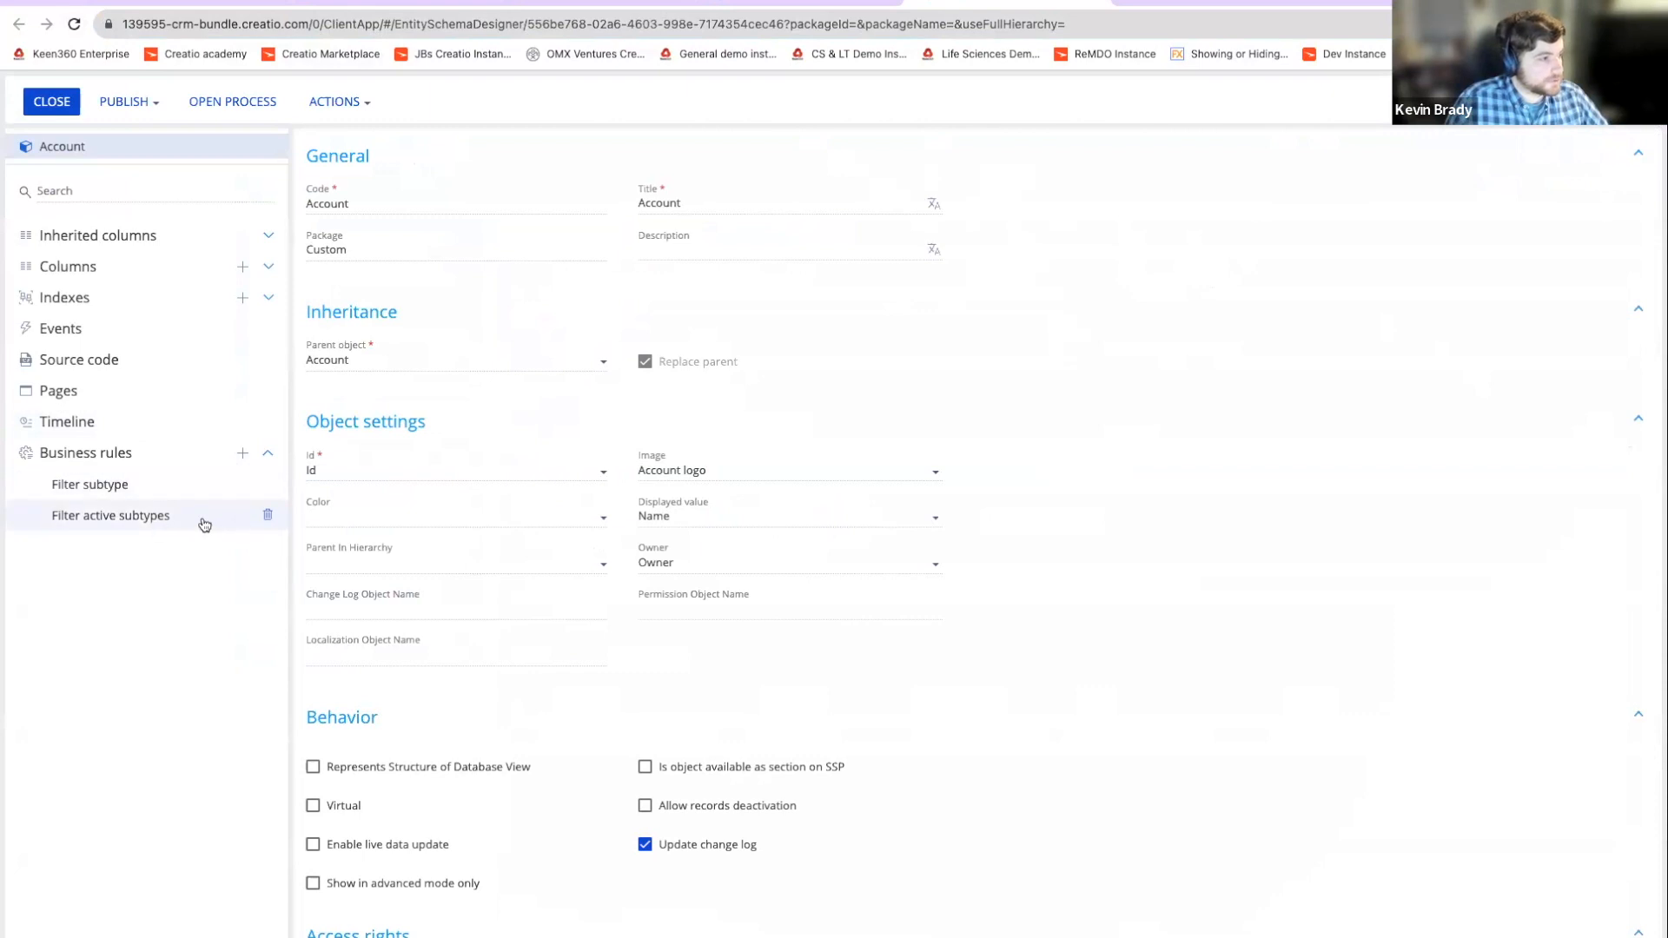
pyautogui.click(205, 524)
pyautogui.click(155, 486)
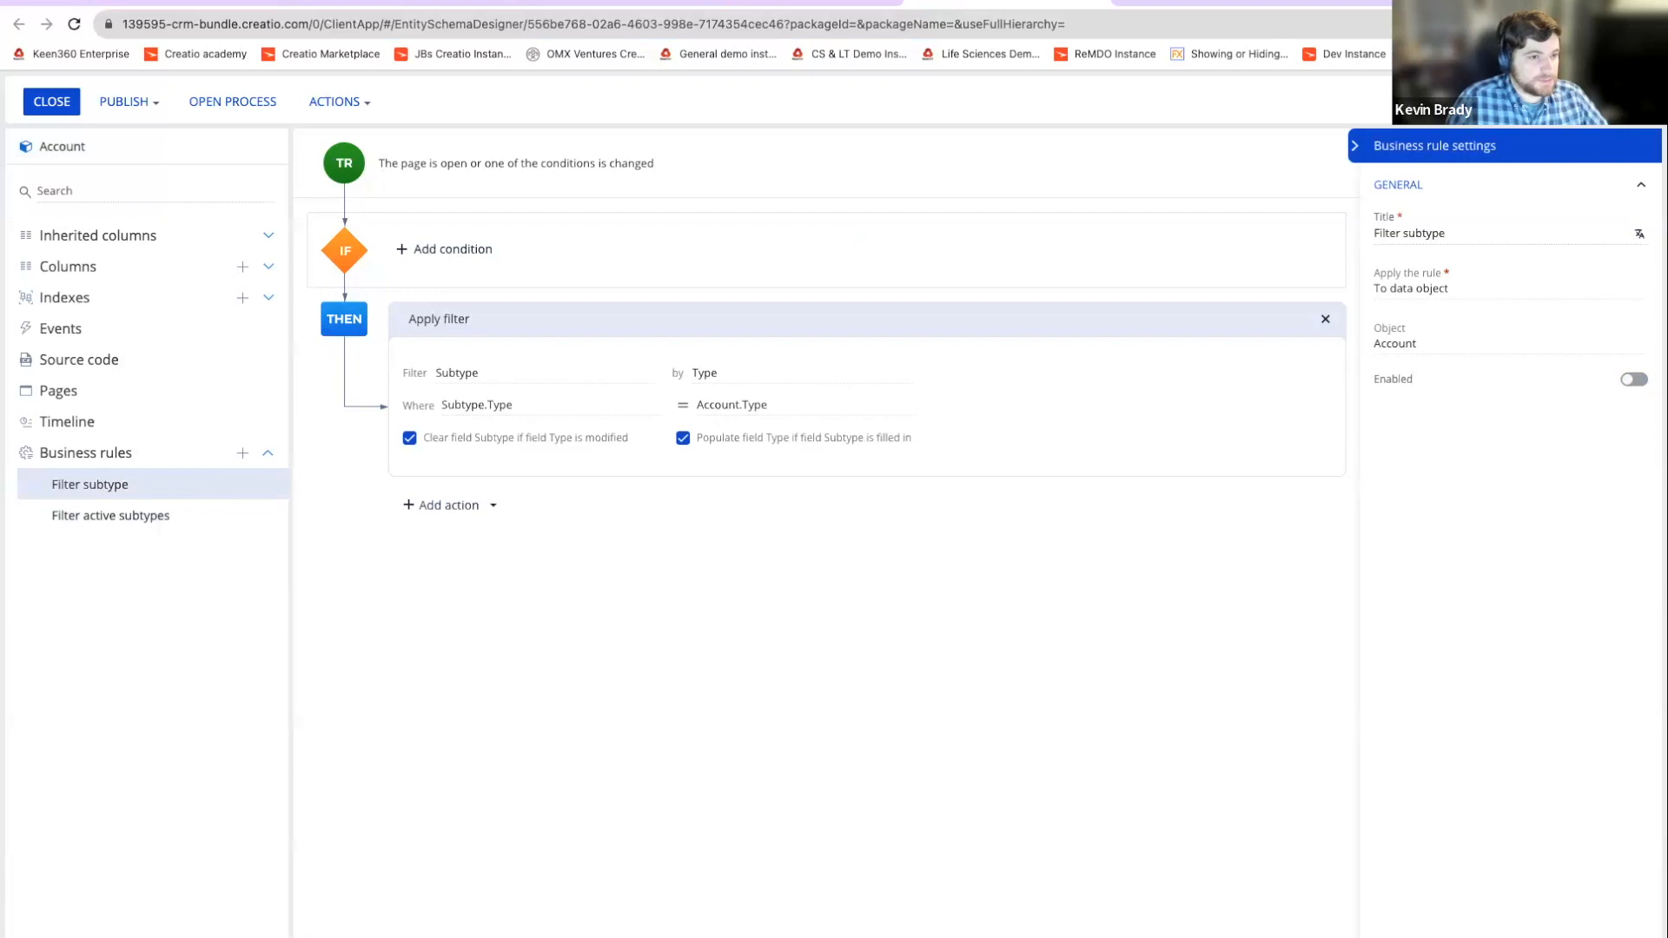
pyautogui.click(1634, 380)
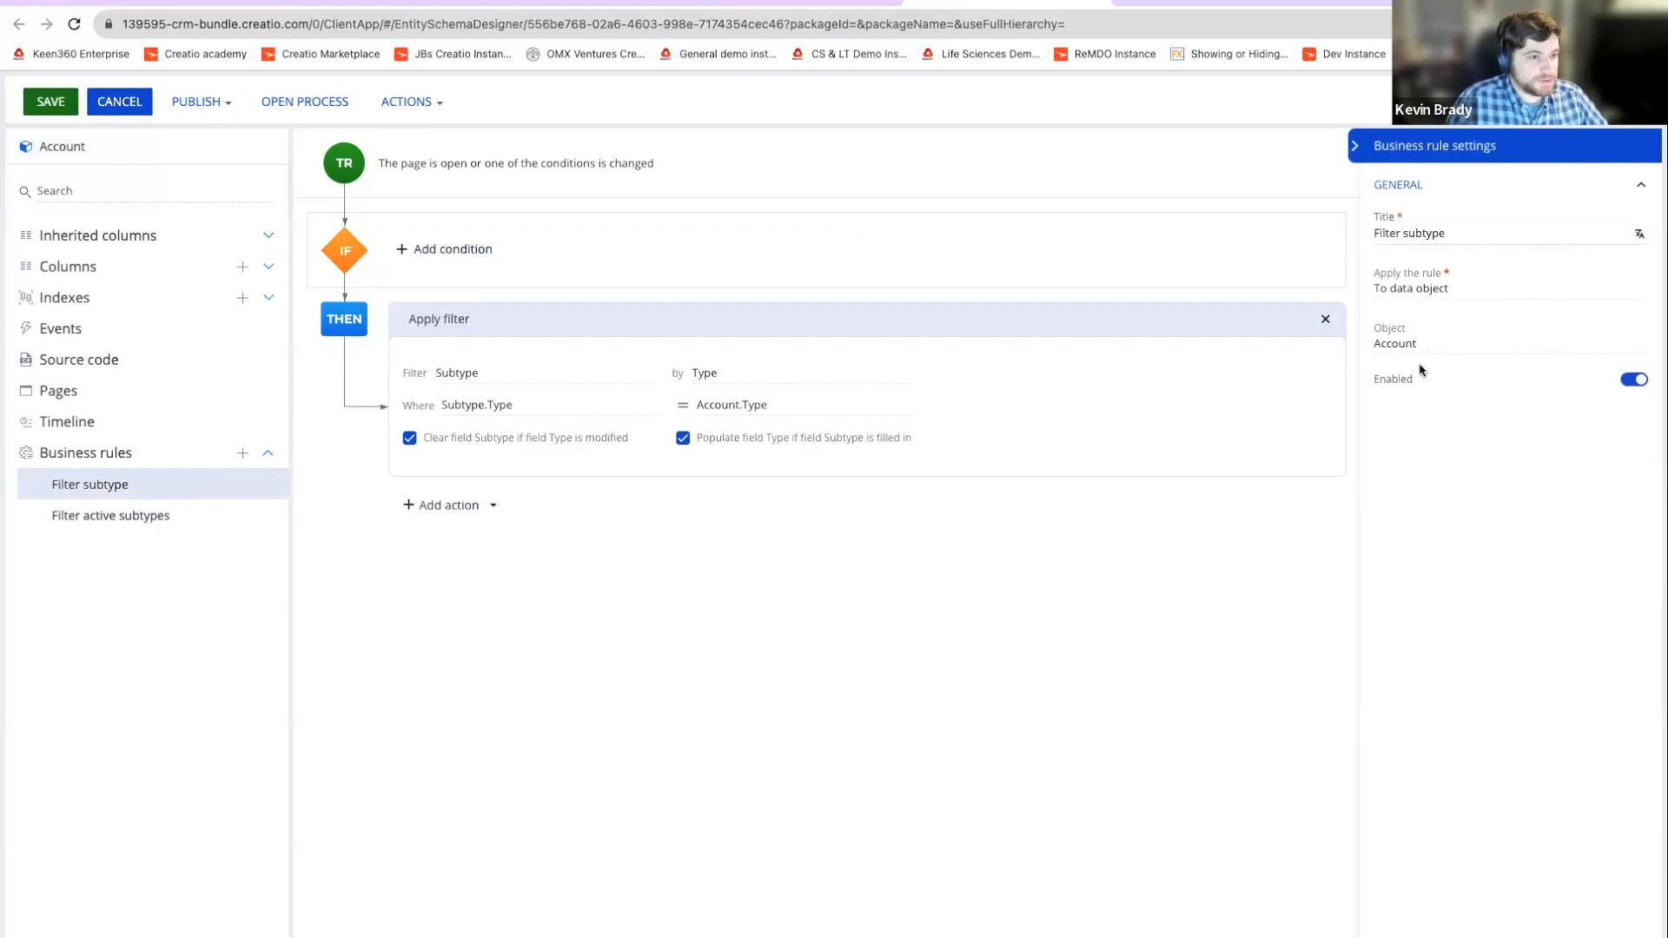
pyautogui.click(192, 105)
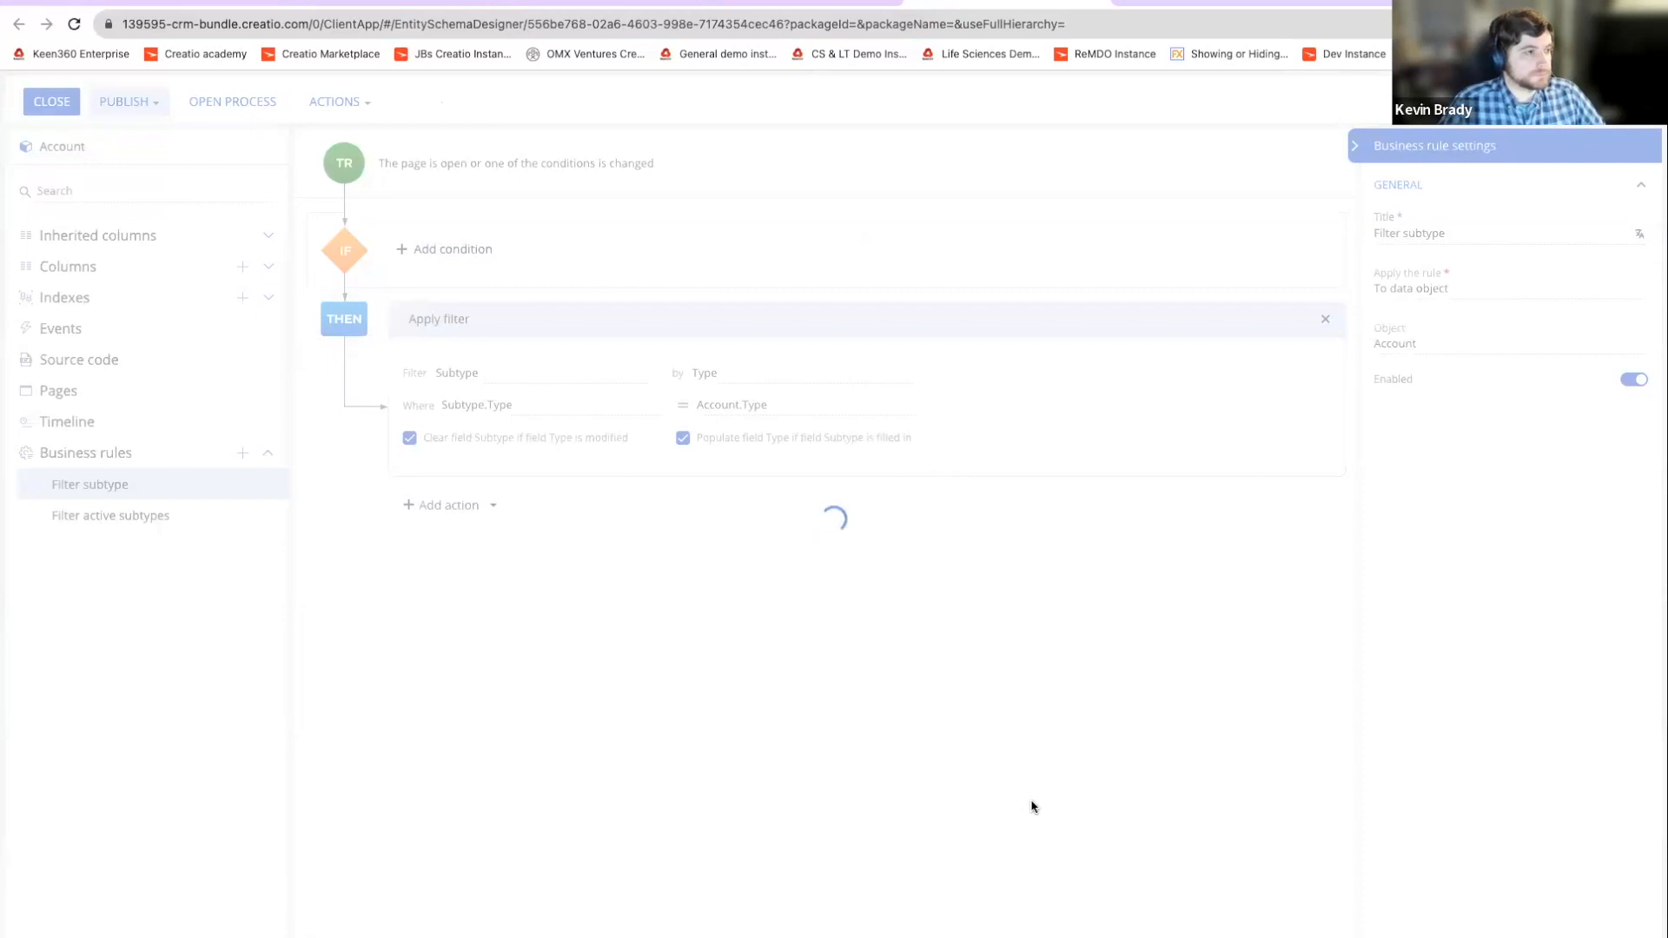
# Step: Return to the Accom (sample) account and check its Subtype choices with Type set to Partner, Customer and Supplier
pyautogui.click(288, 7)
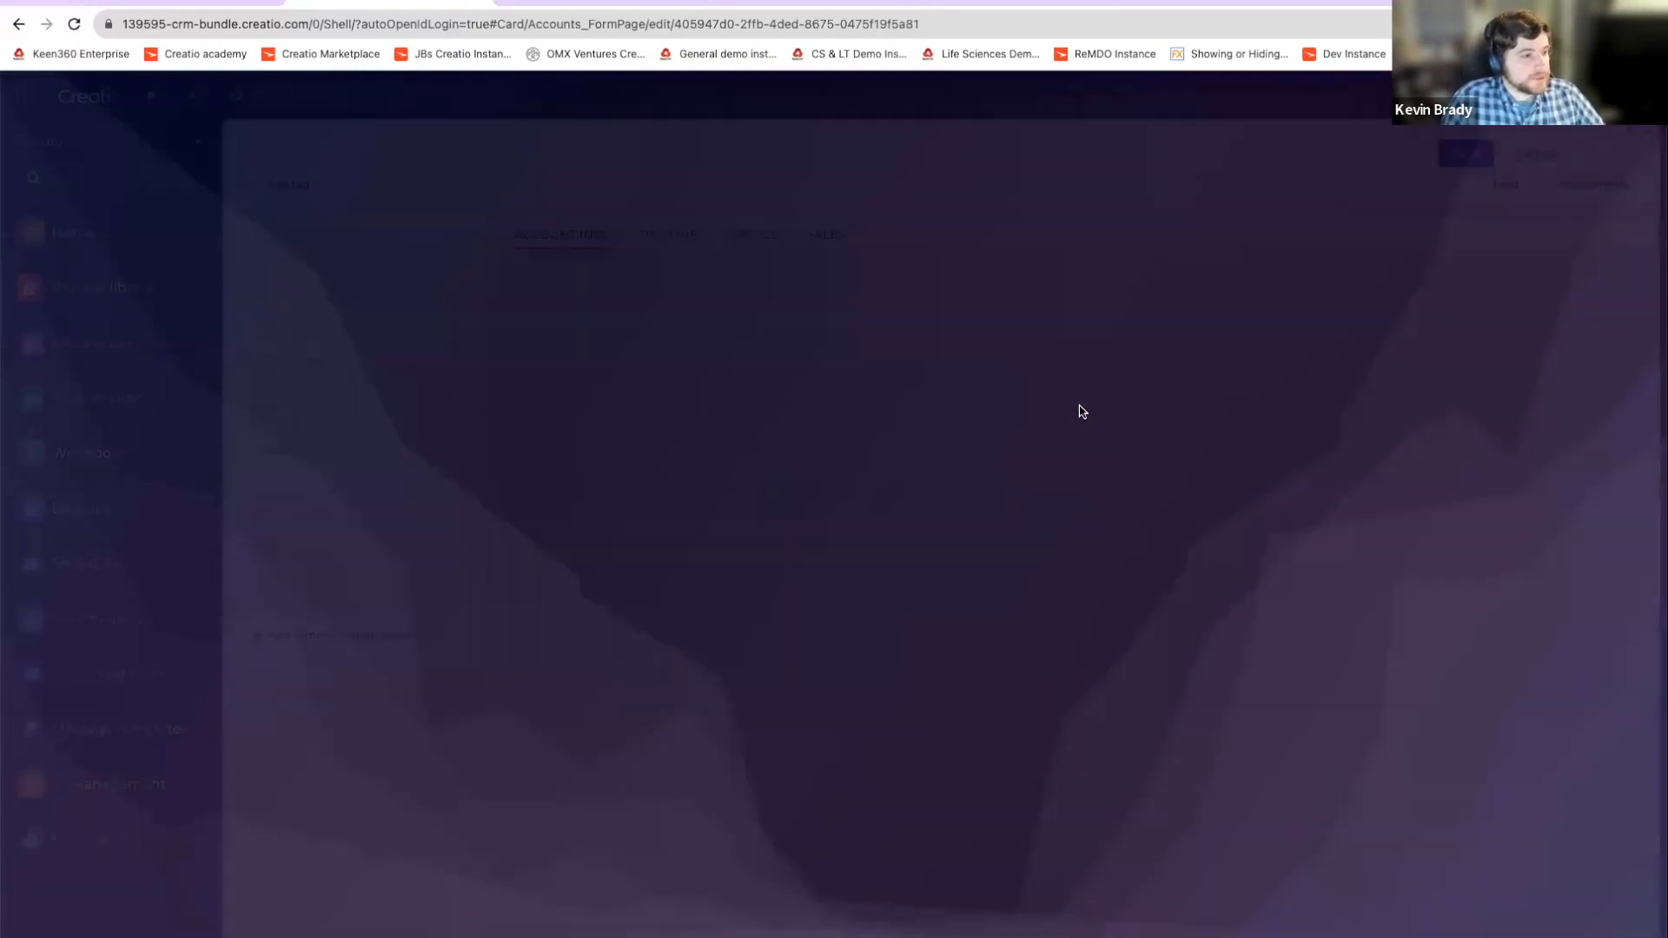
pyautogui.click(408, 467)
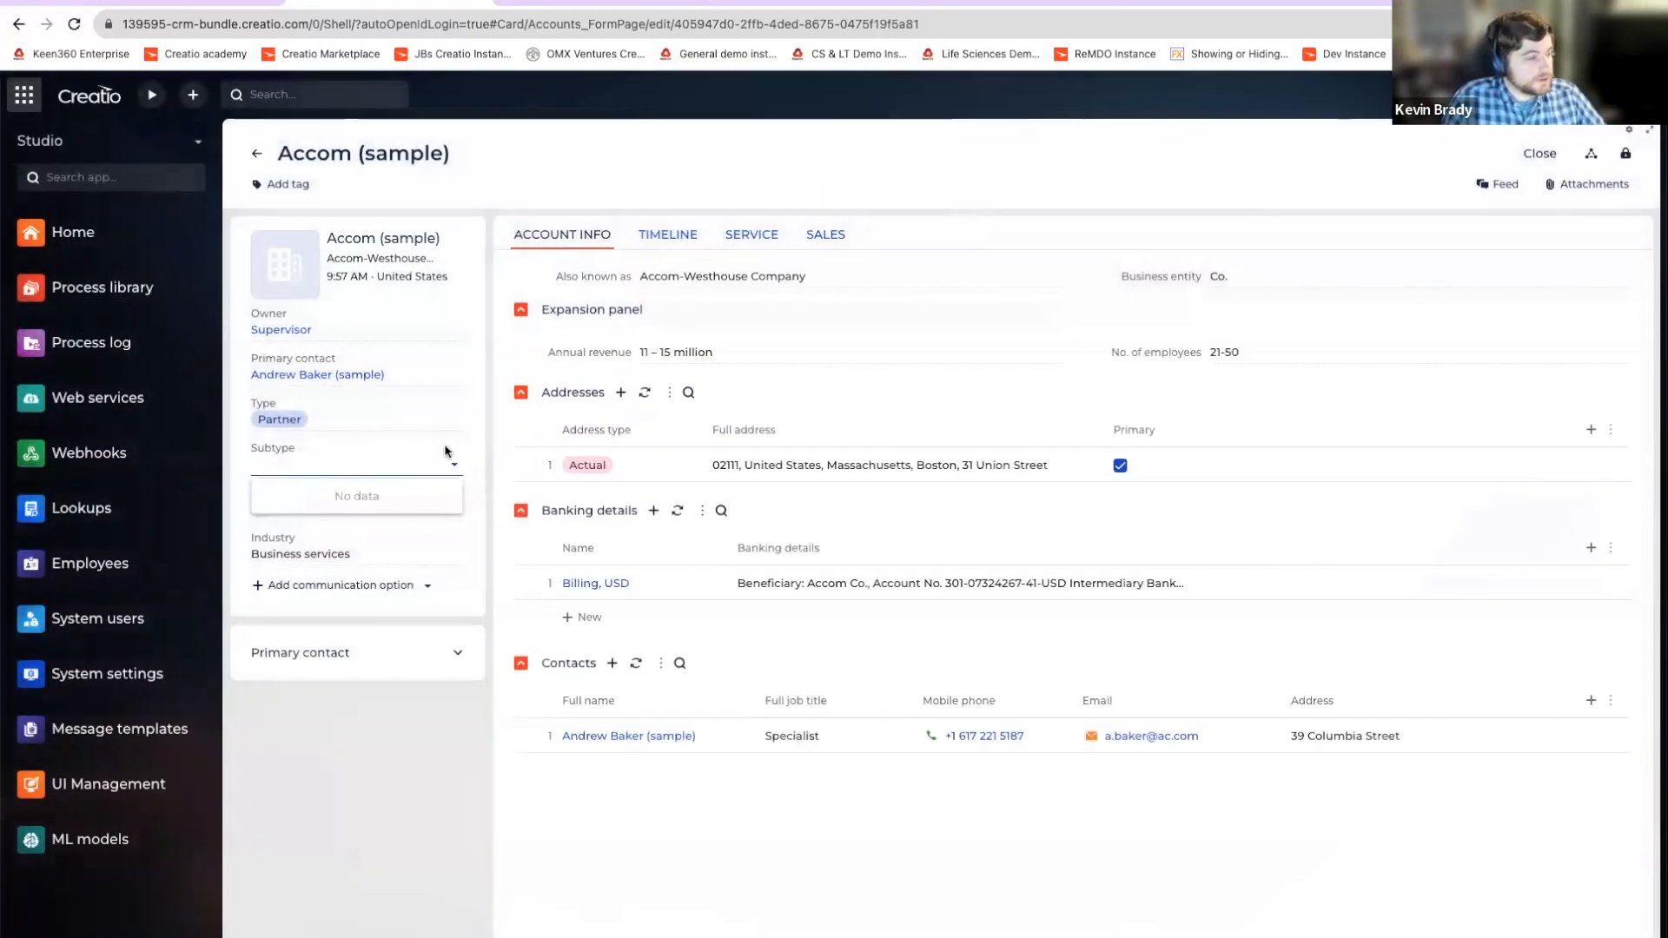
pyautogui.click(415, 422)
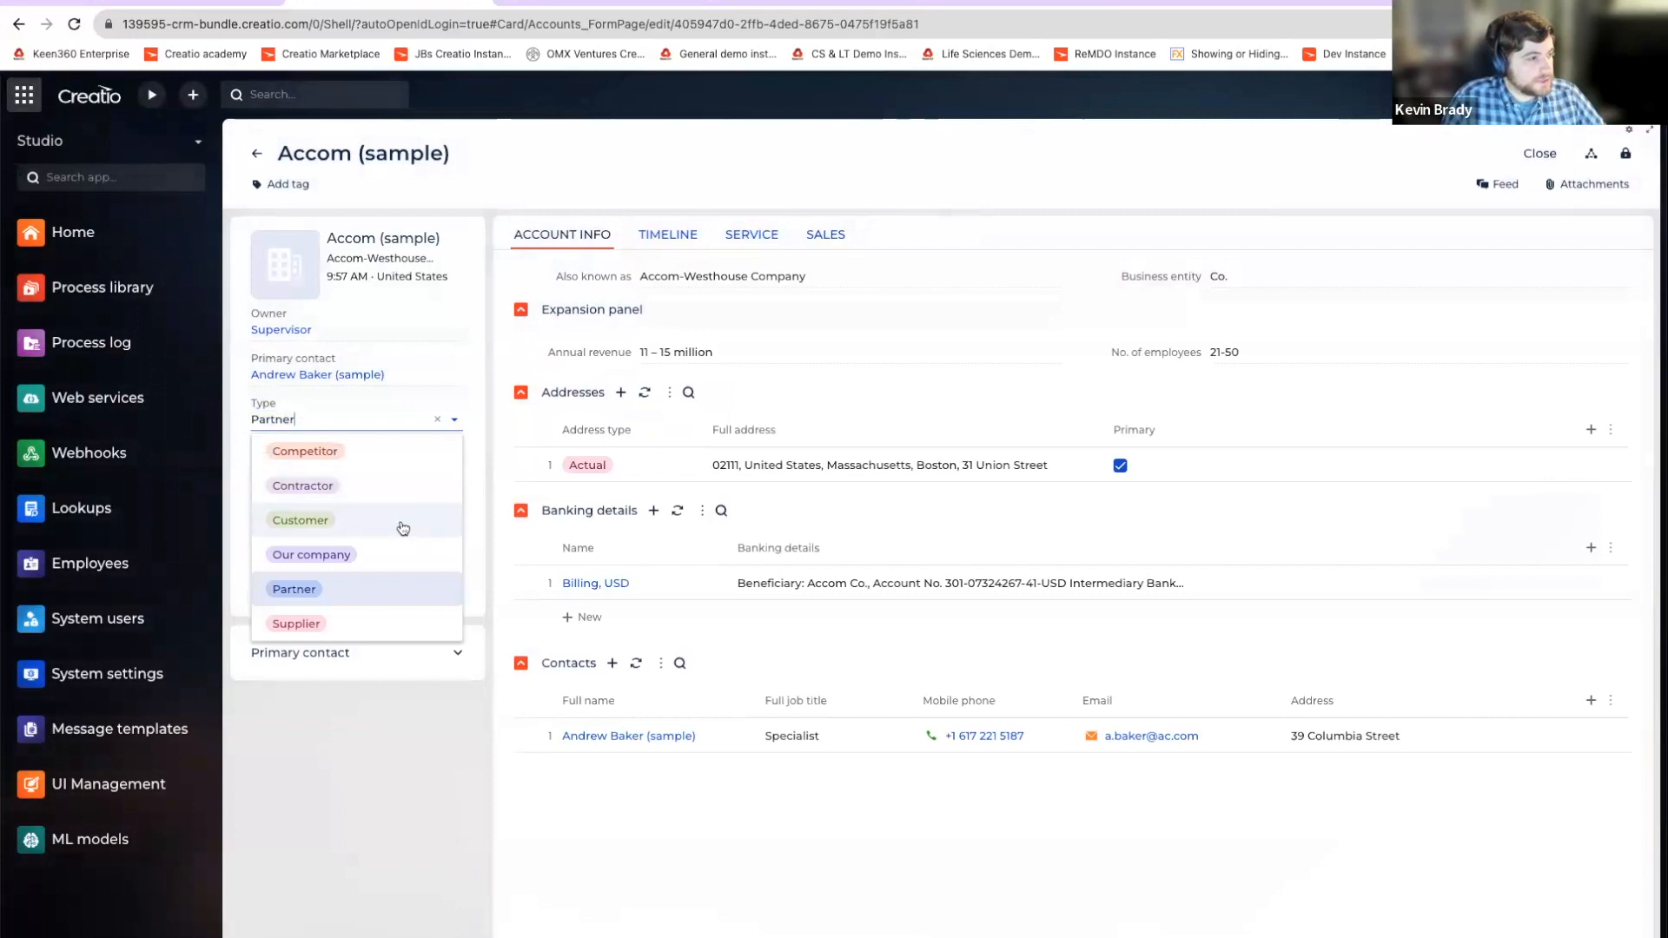
pyautogui.click(402, 527)
pyautogui.click(412, 470)
pyautogui.click(418, 460)
pyautogui.click(403, 667)
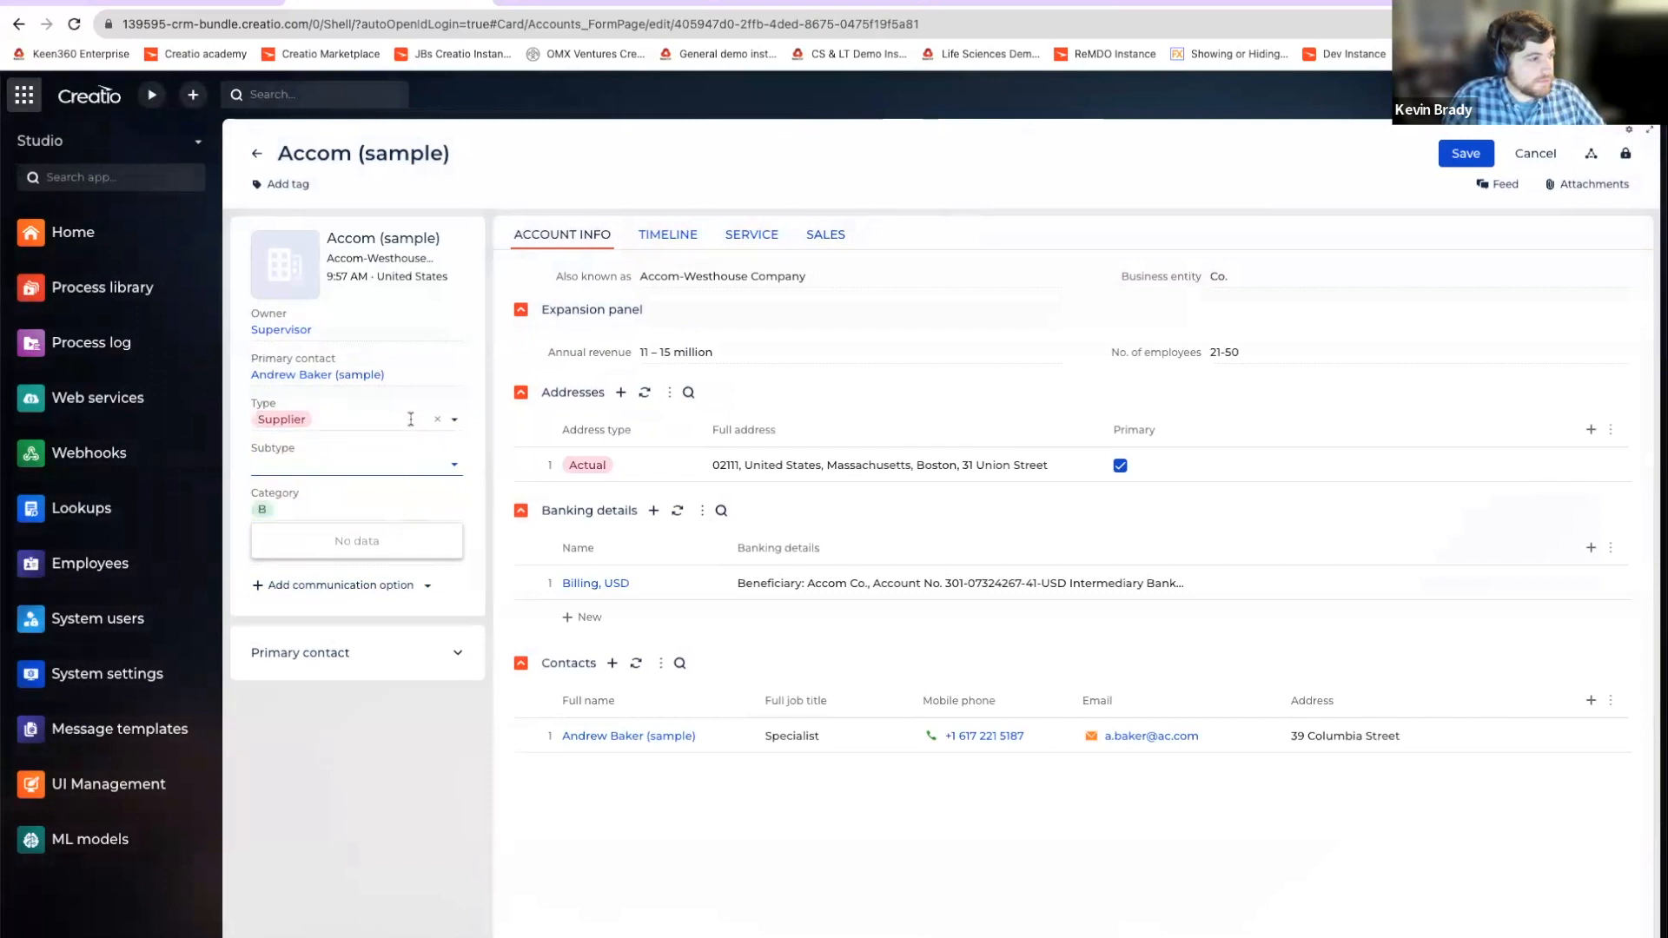
pyautogui.click(411, 419)
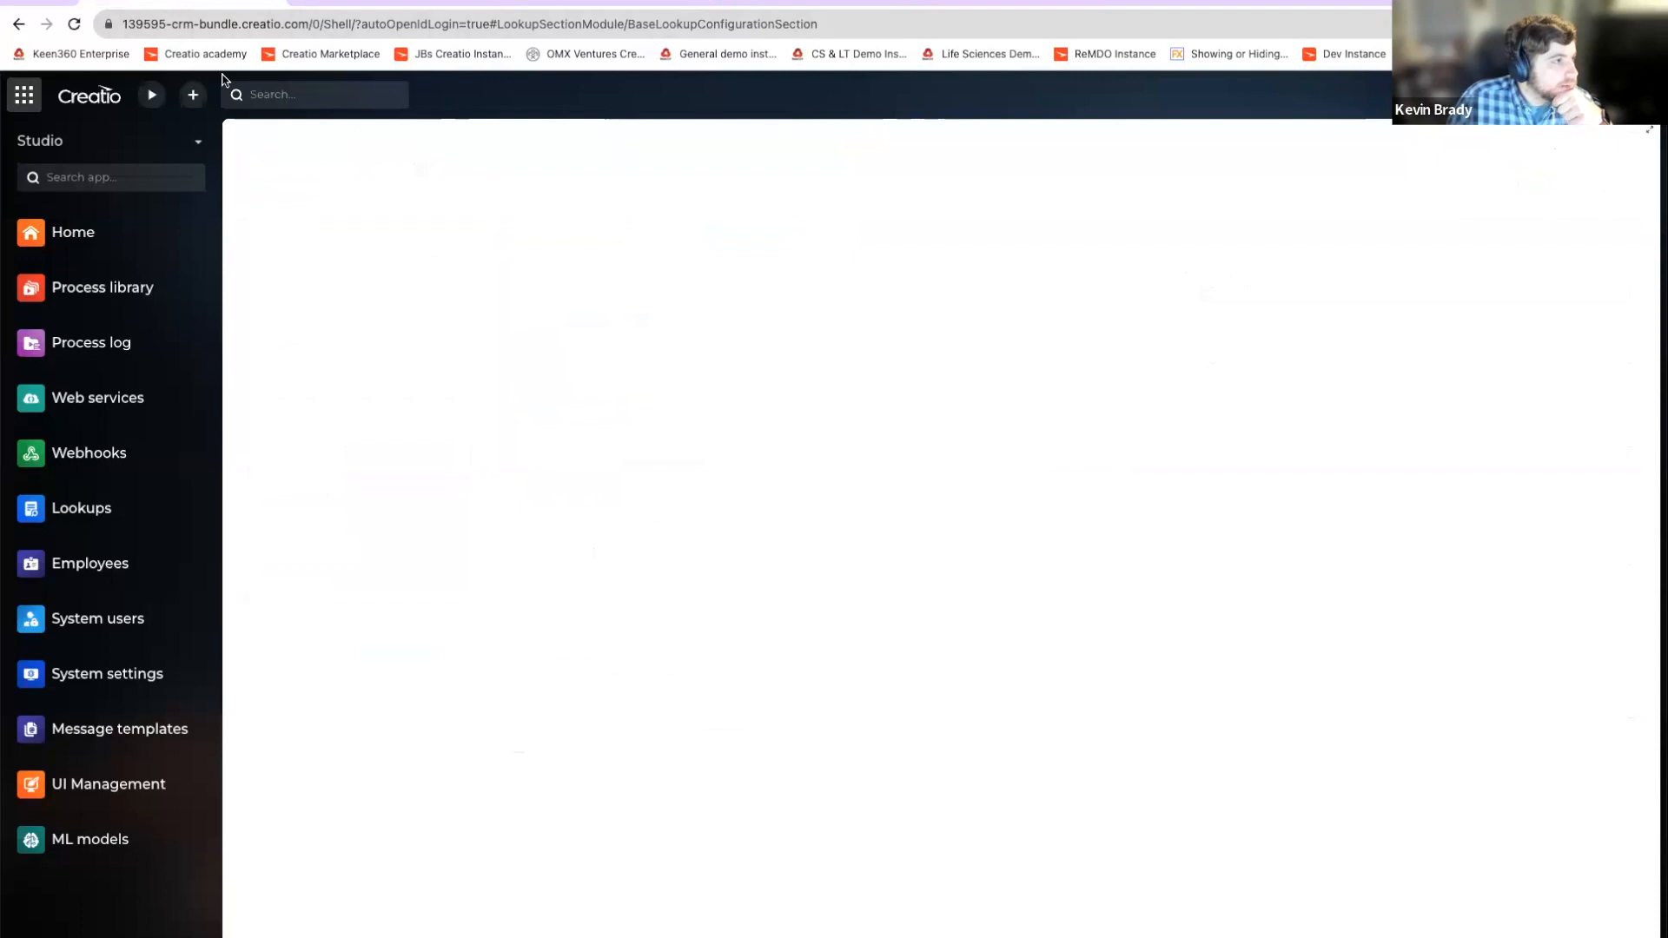
# Step: Review the content of the Account subtypes lookup
pyautogui.click(138, 510)
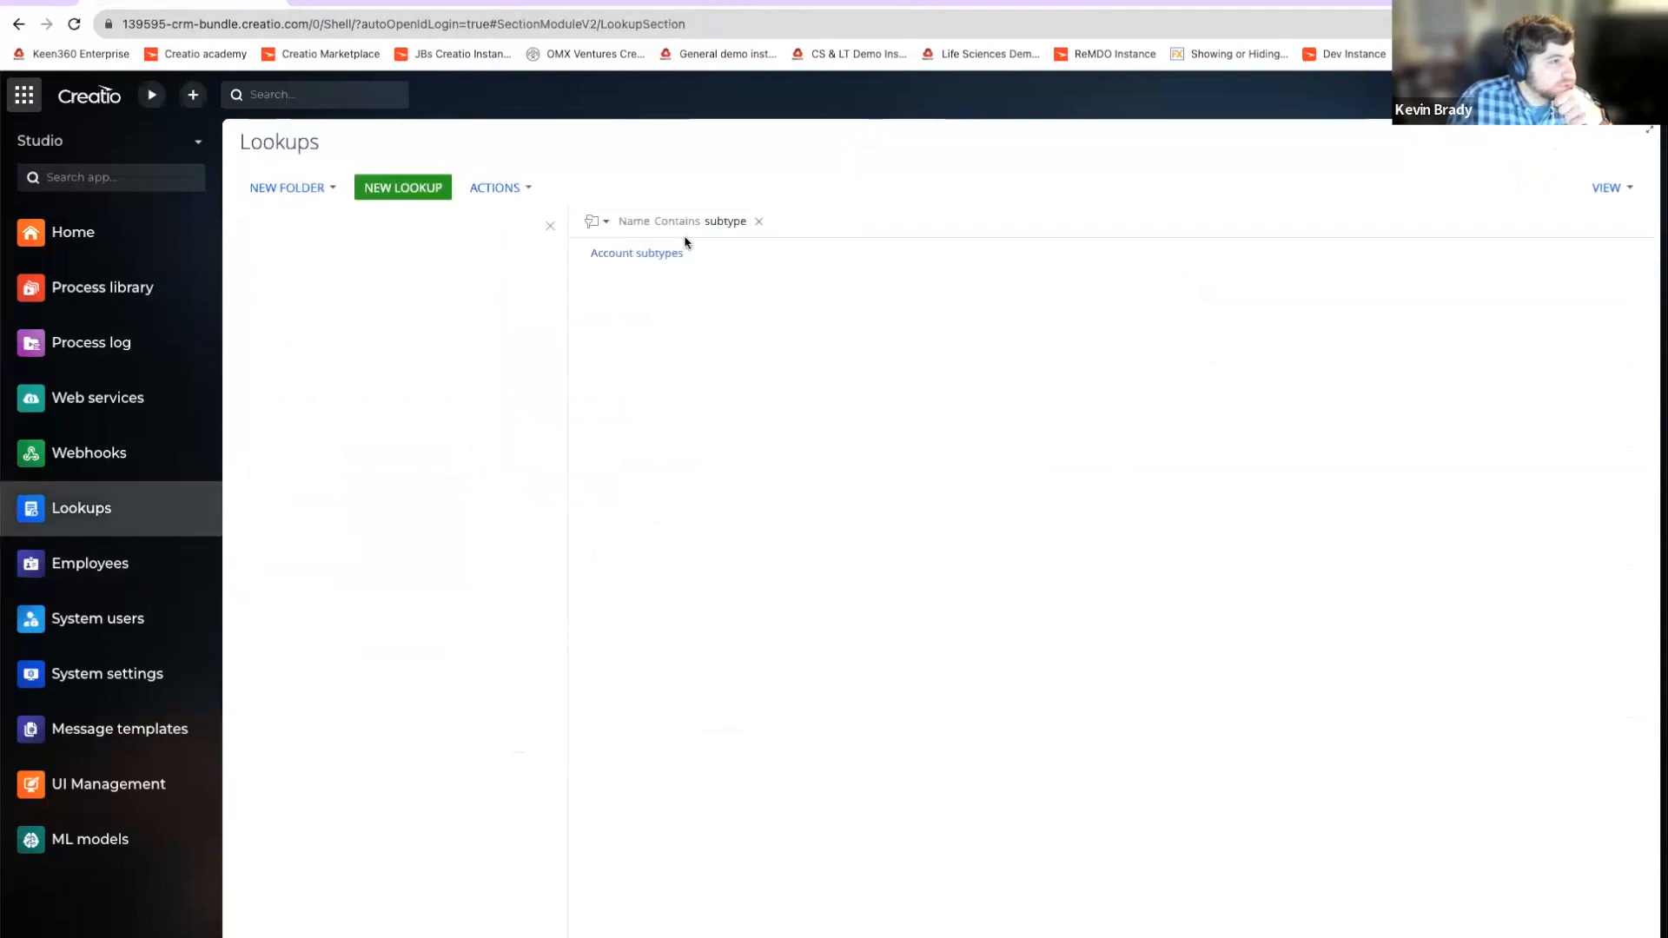
pyautogui.click(686, 247)
pyautogui.click(648, 284)
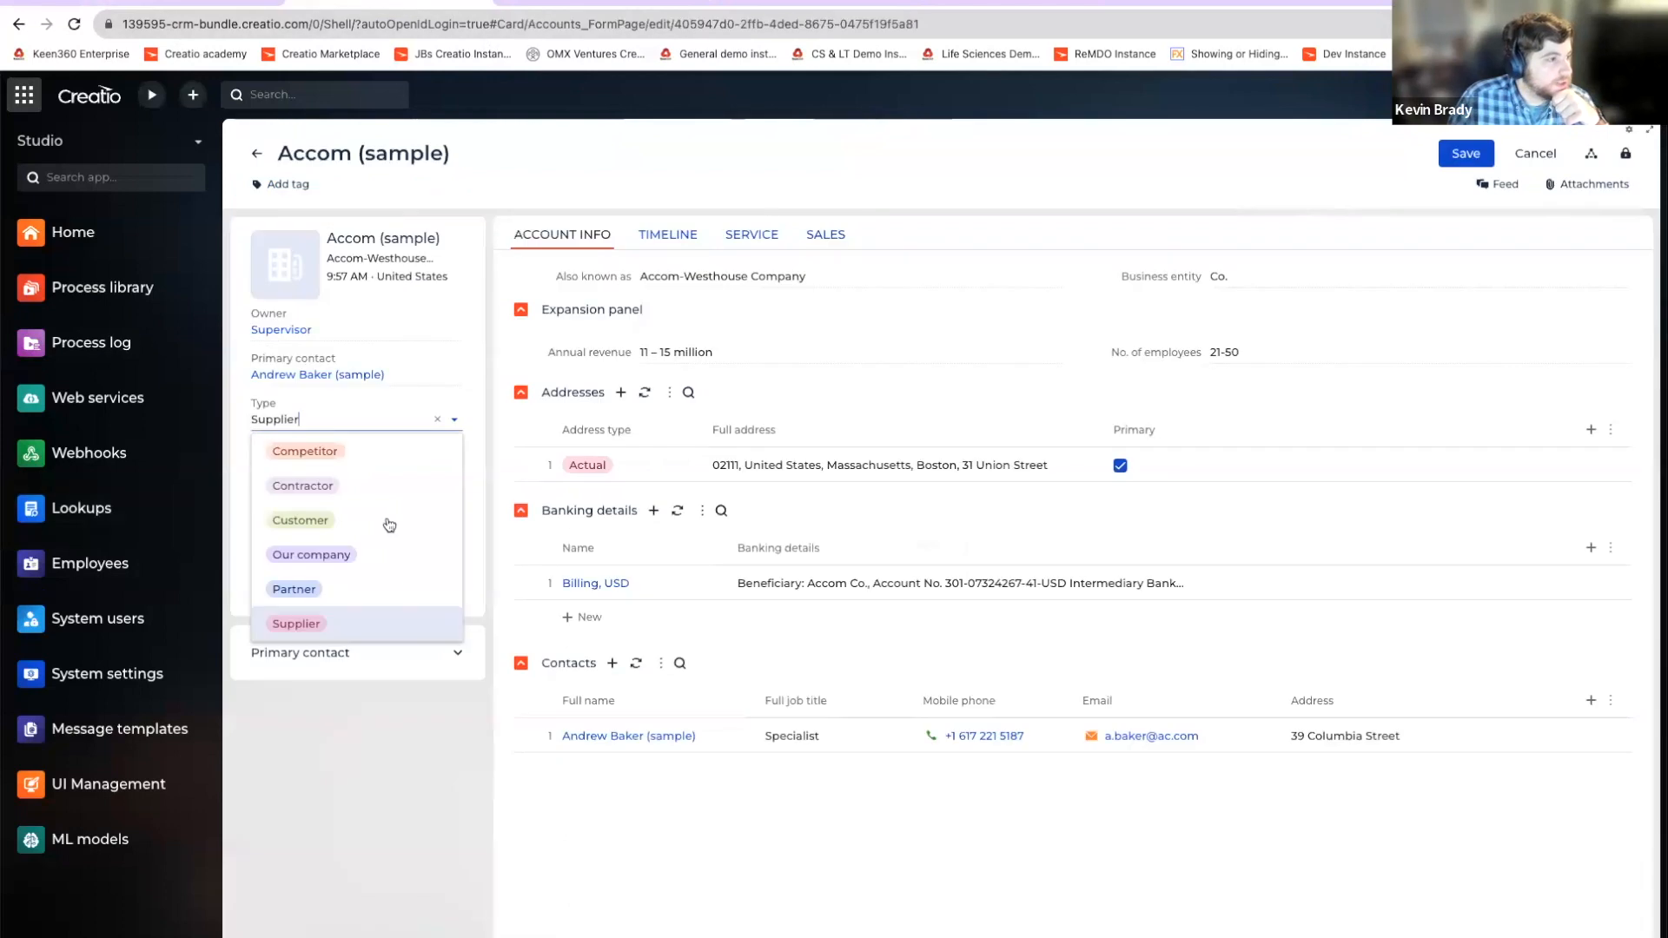
# Step: Set the Type of the Accom (sample) account to Supplier, save the record, and recheck its Subtype choices
pyautogui.click(361, 621)
pyautogui.click(371, 461)
pyautogui.click(1466, 153)
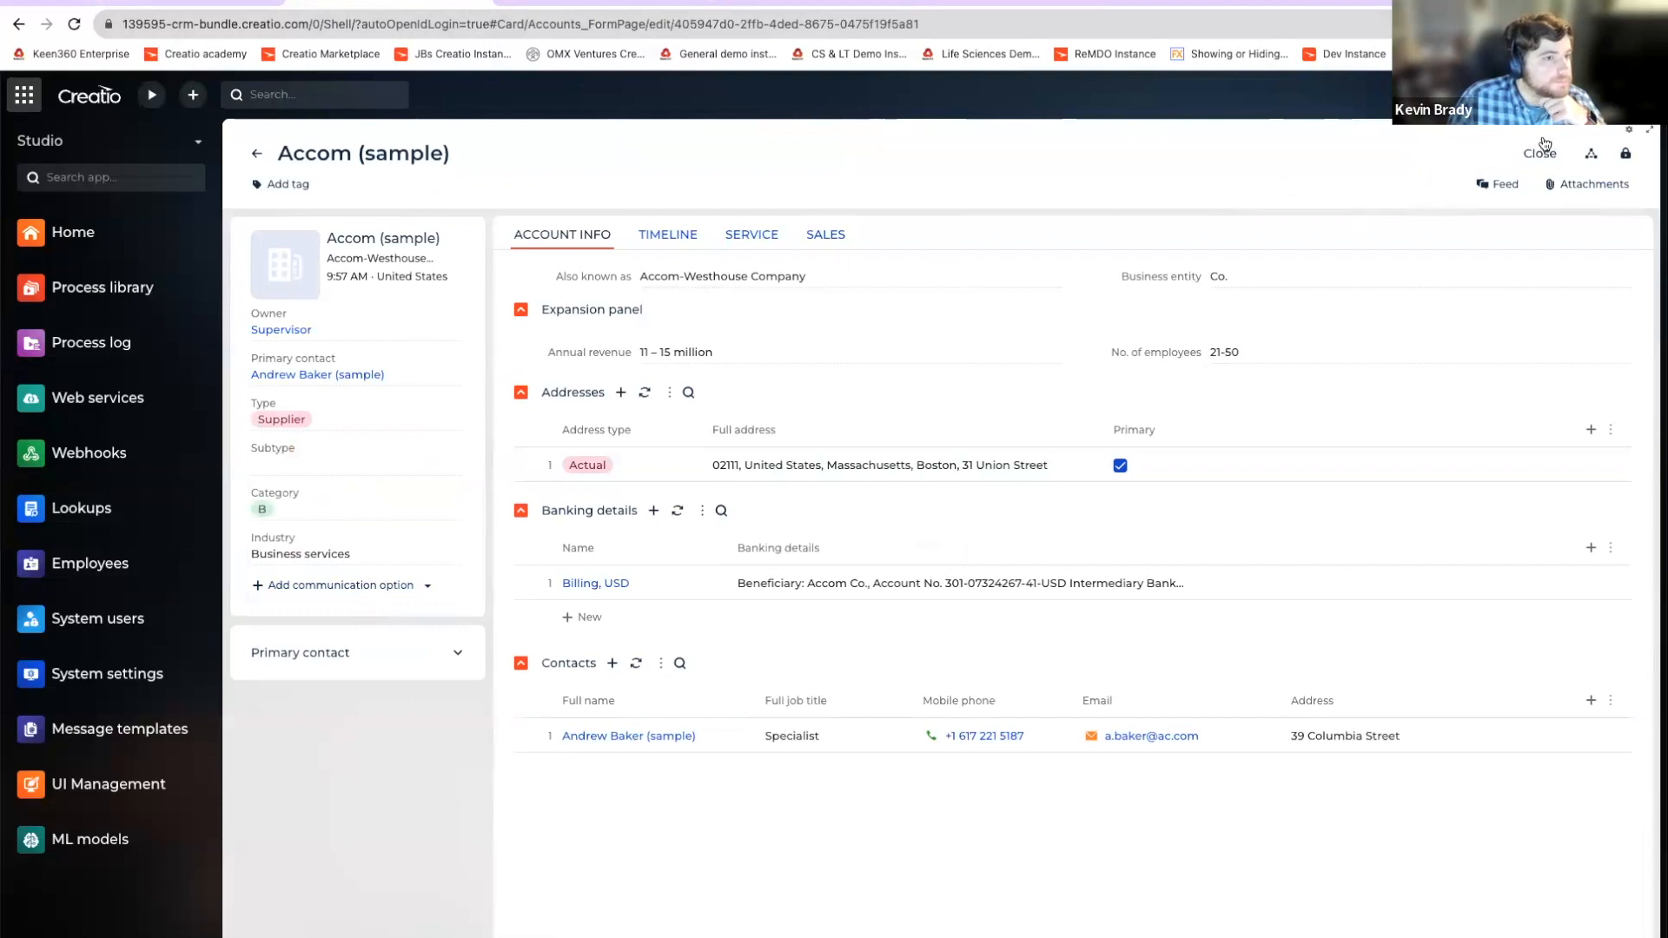
pyautogui.click(392, 461)
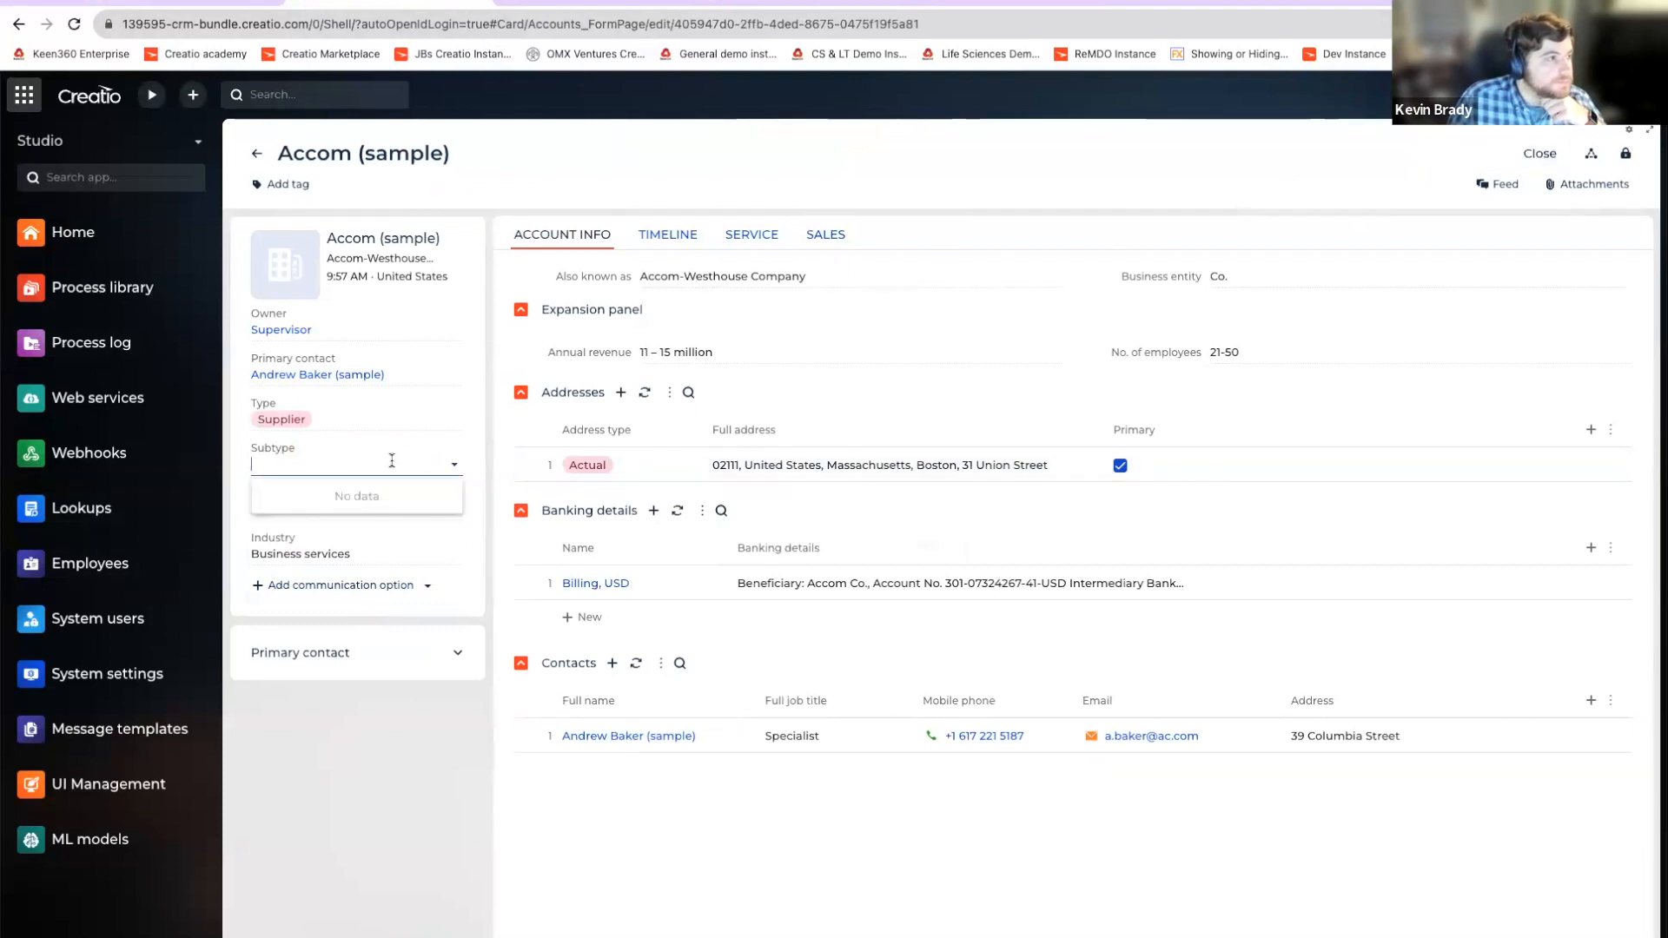
pyautogui.click(473, 474)
pyautogui.click(423, 460)
pyautogui.click(497, 487)
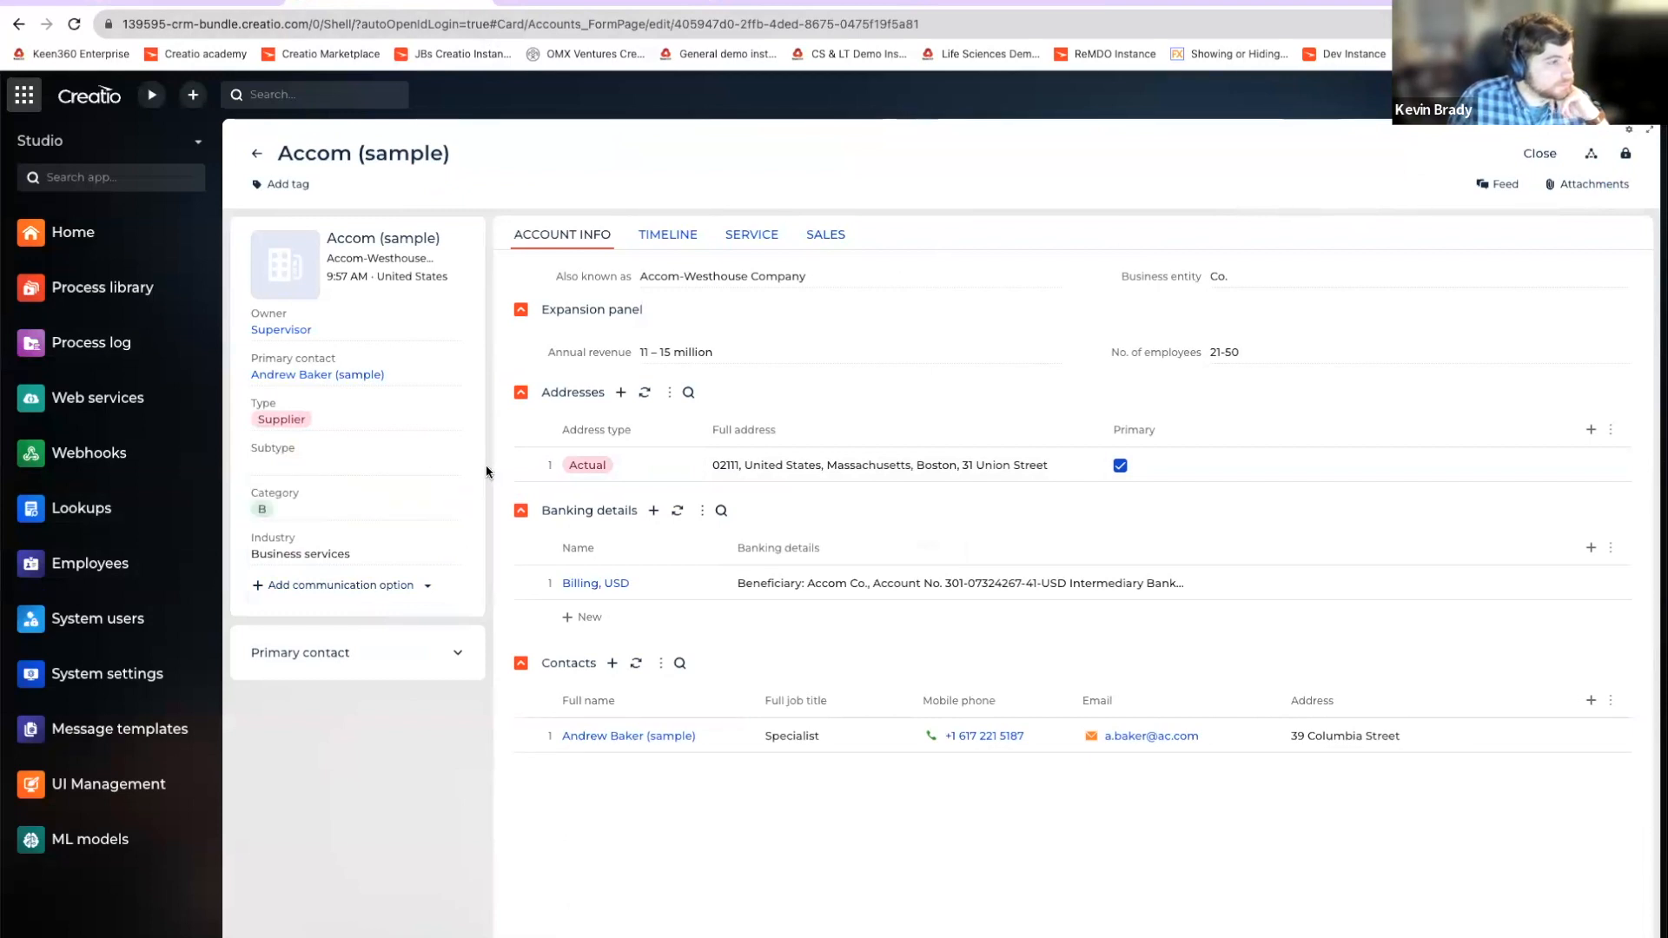
# Step: Reload the Configuration page and update the database structure where it is needed
pyautogui.click(773, 1)
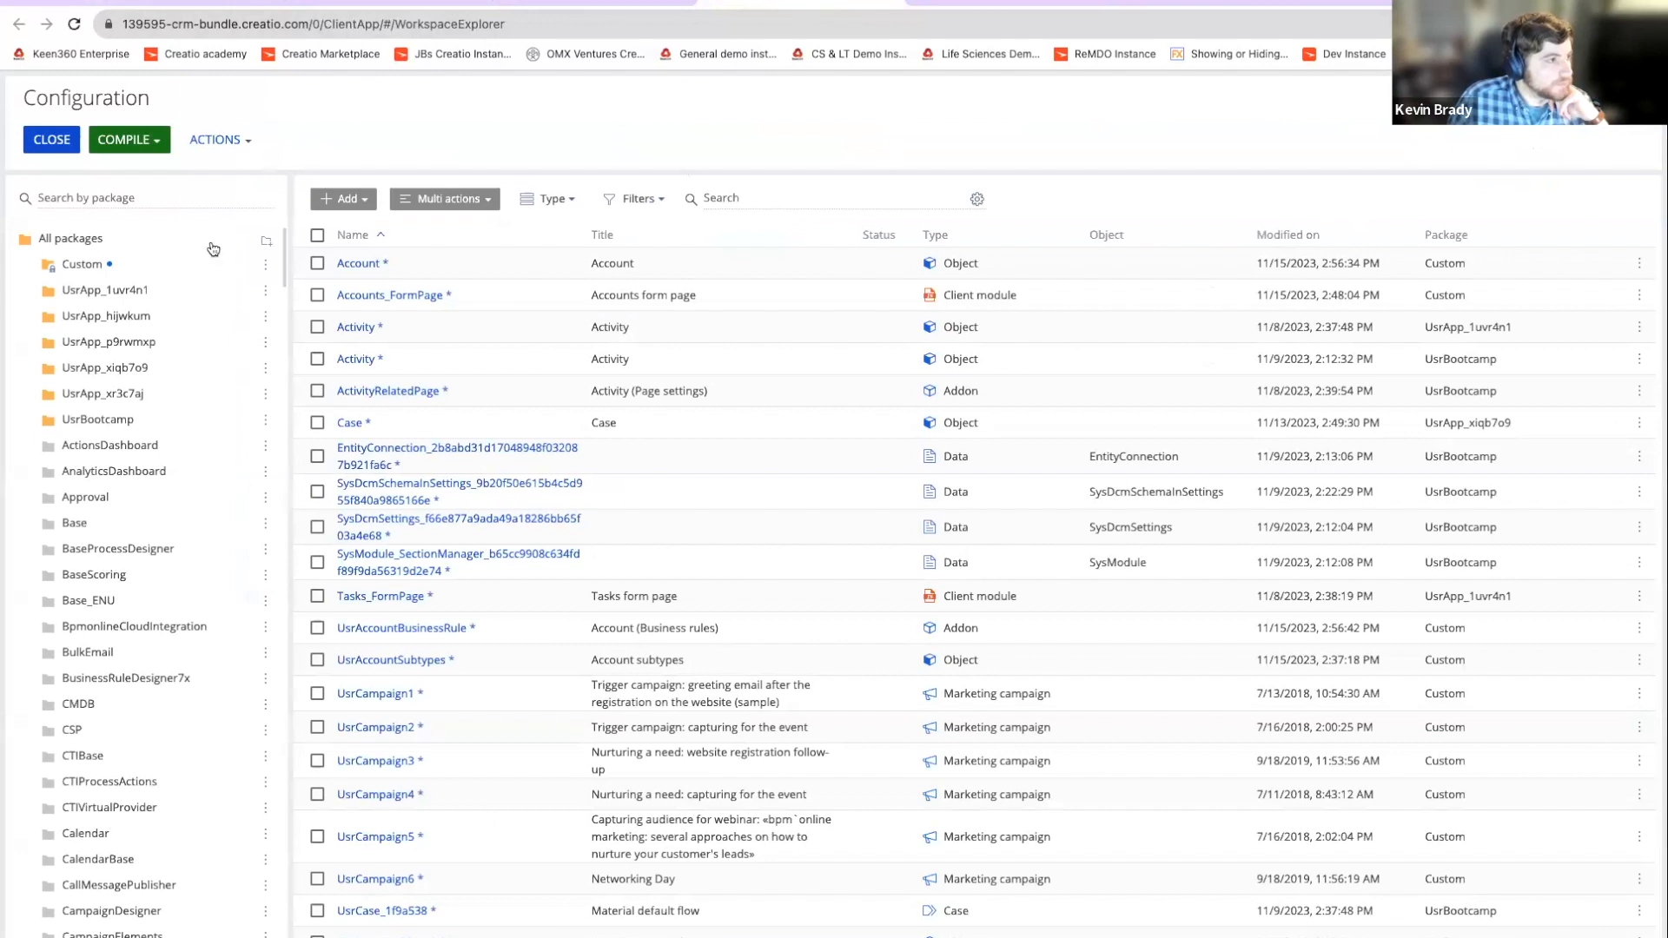
pyautogui.click(73, 26)
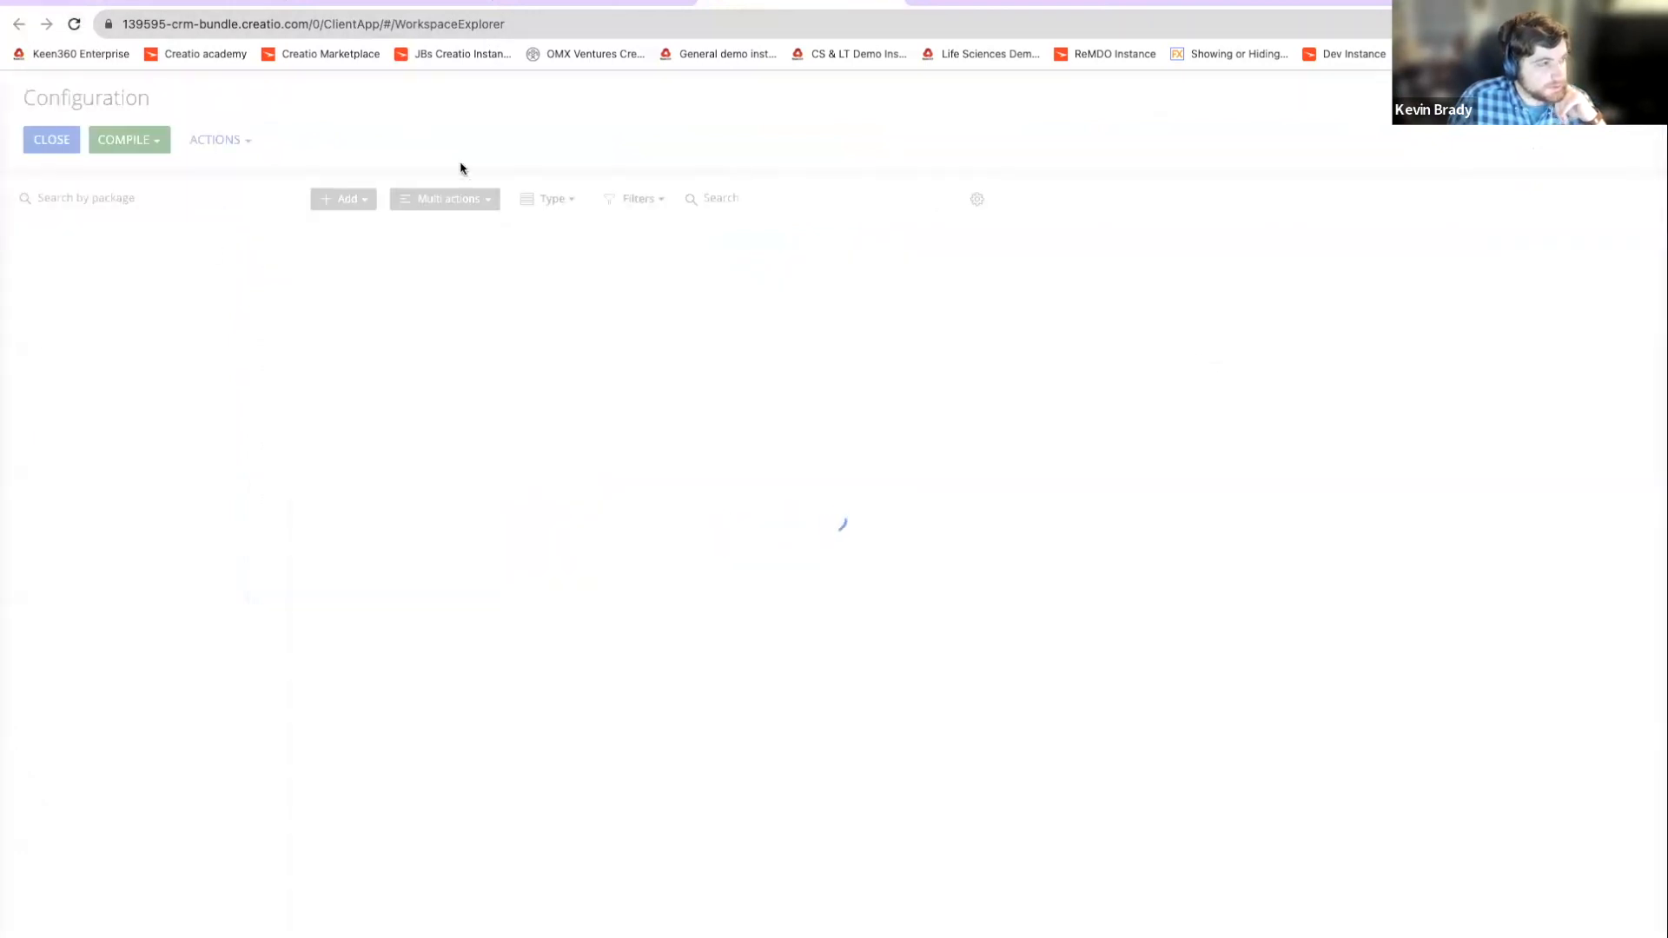
pyautogui.click(217, 139)
pyautogui.click(217, 139)
pyautogui.click(217, 139)
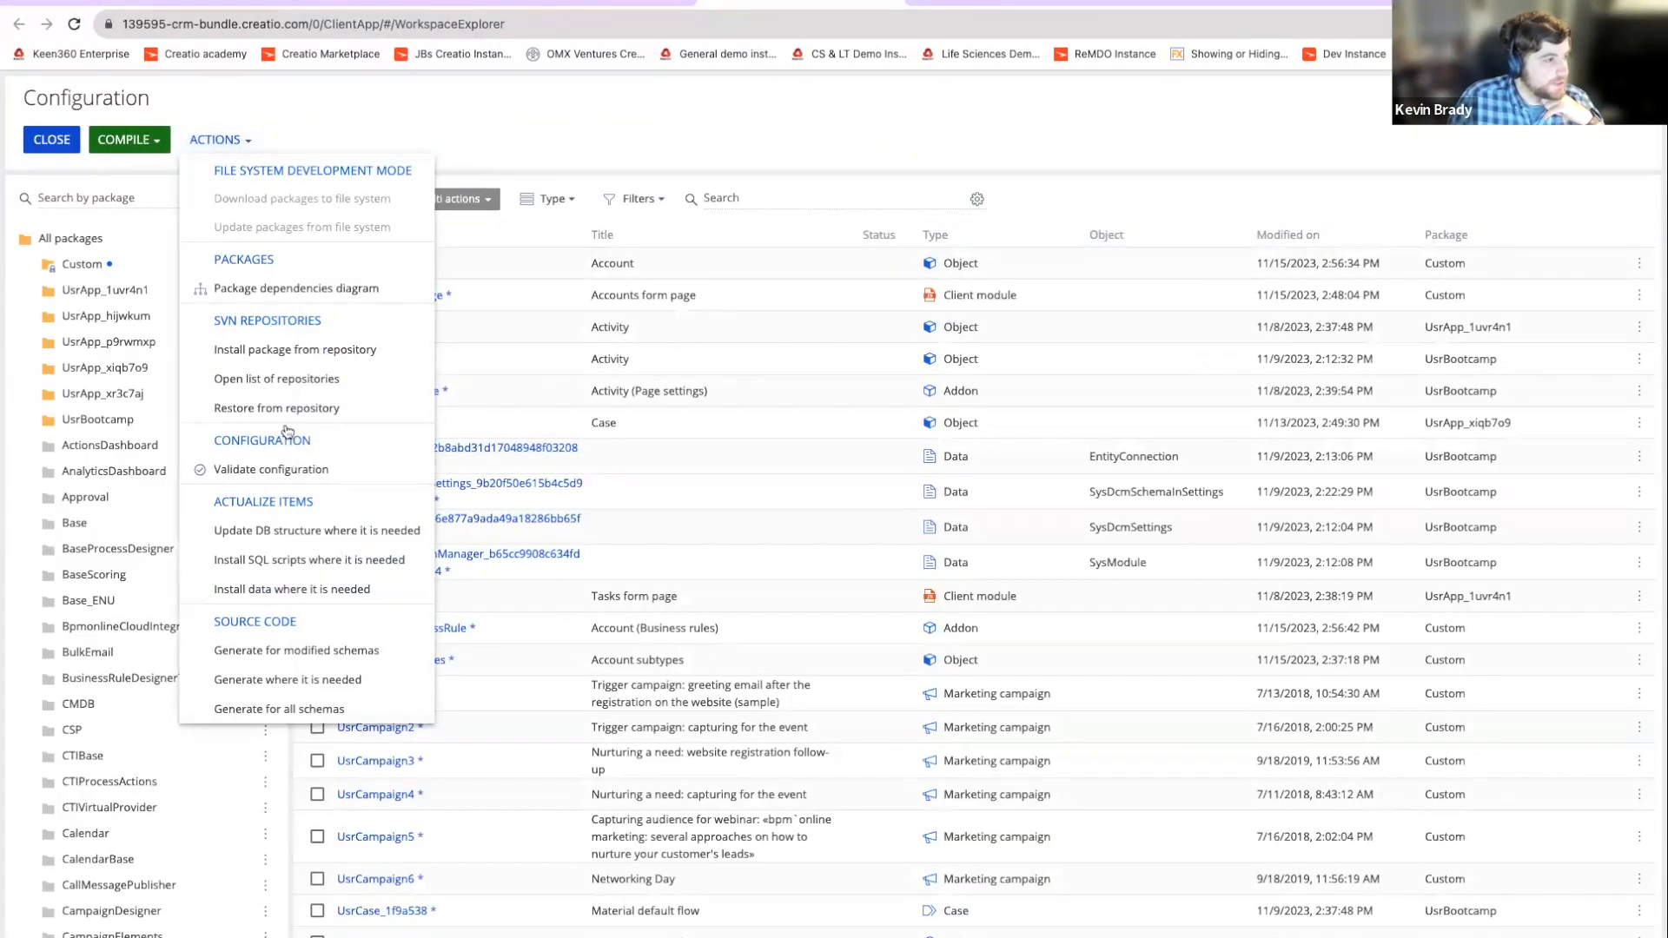
pyautogui.click(351, 530)
pyautogui.click(748, 547)
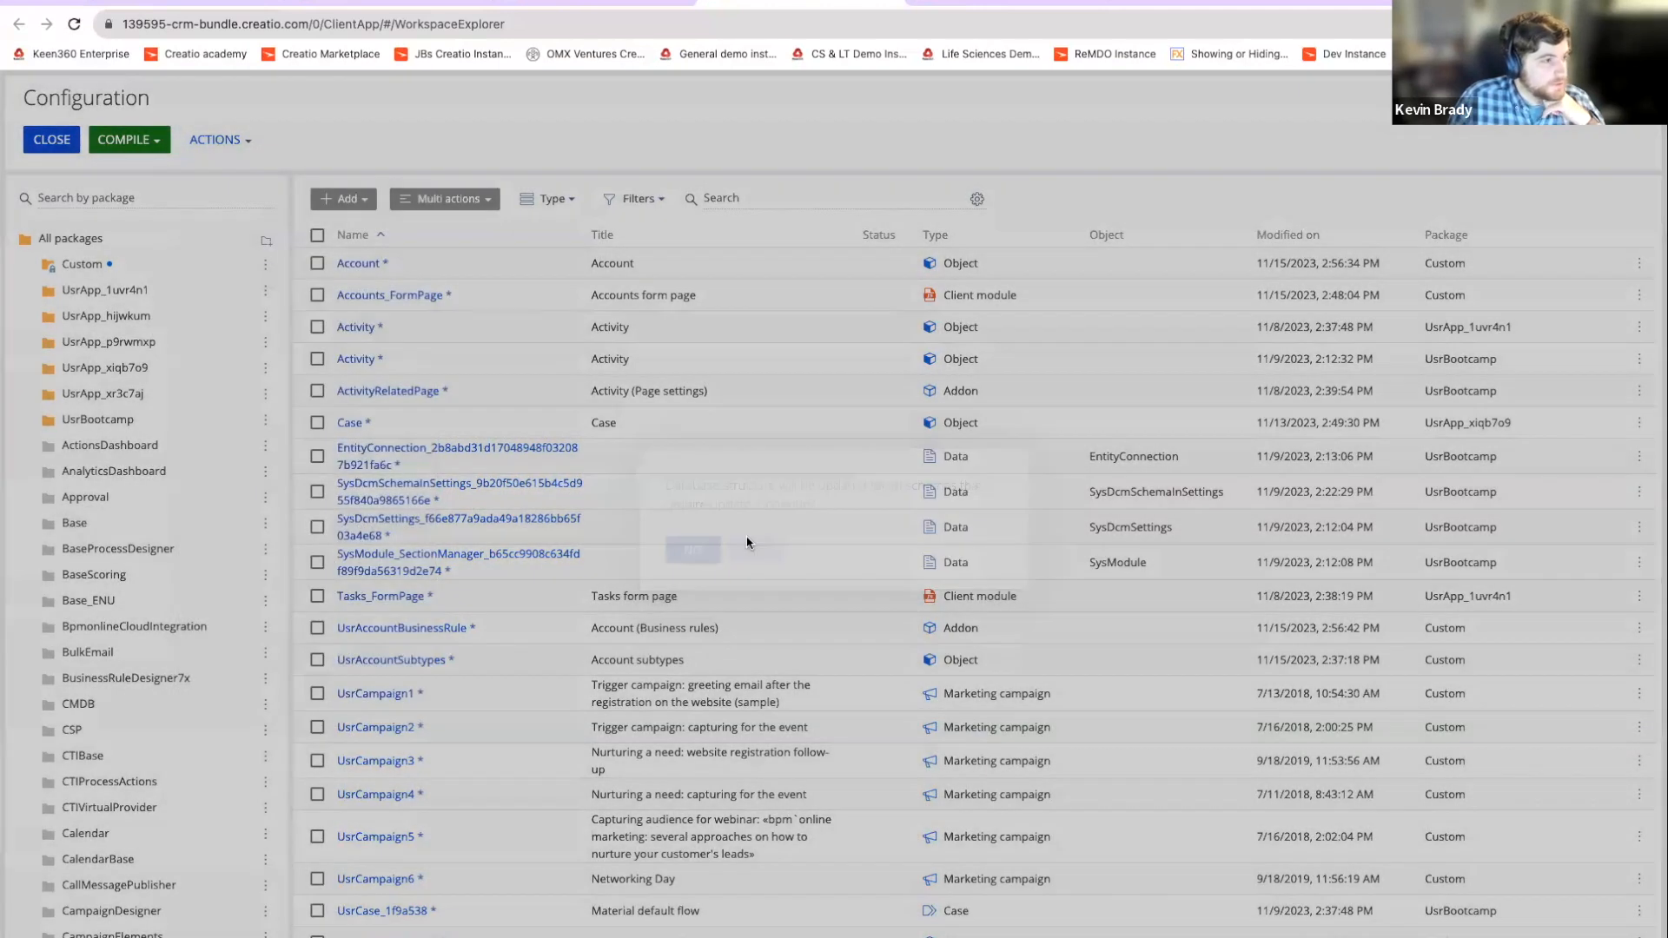
# Step: Reload the Accom (sample) account and check the Subtype choices for the Supplier type
pyautogui.click(349, 3)
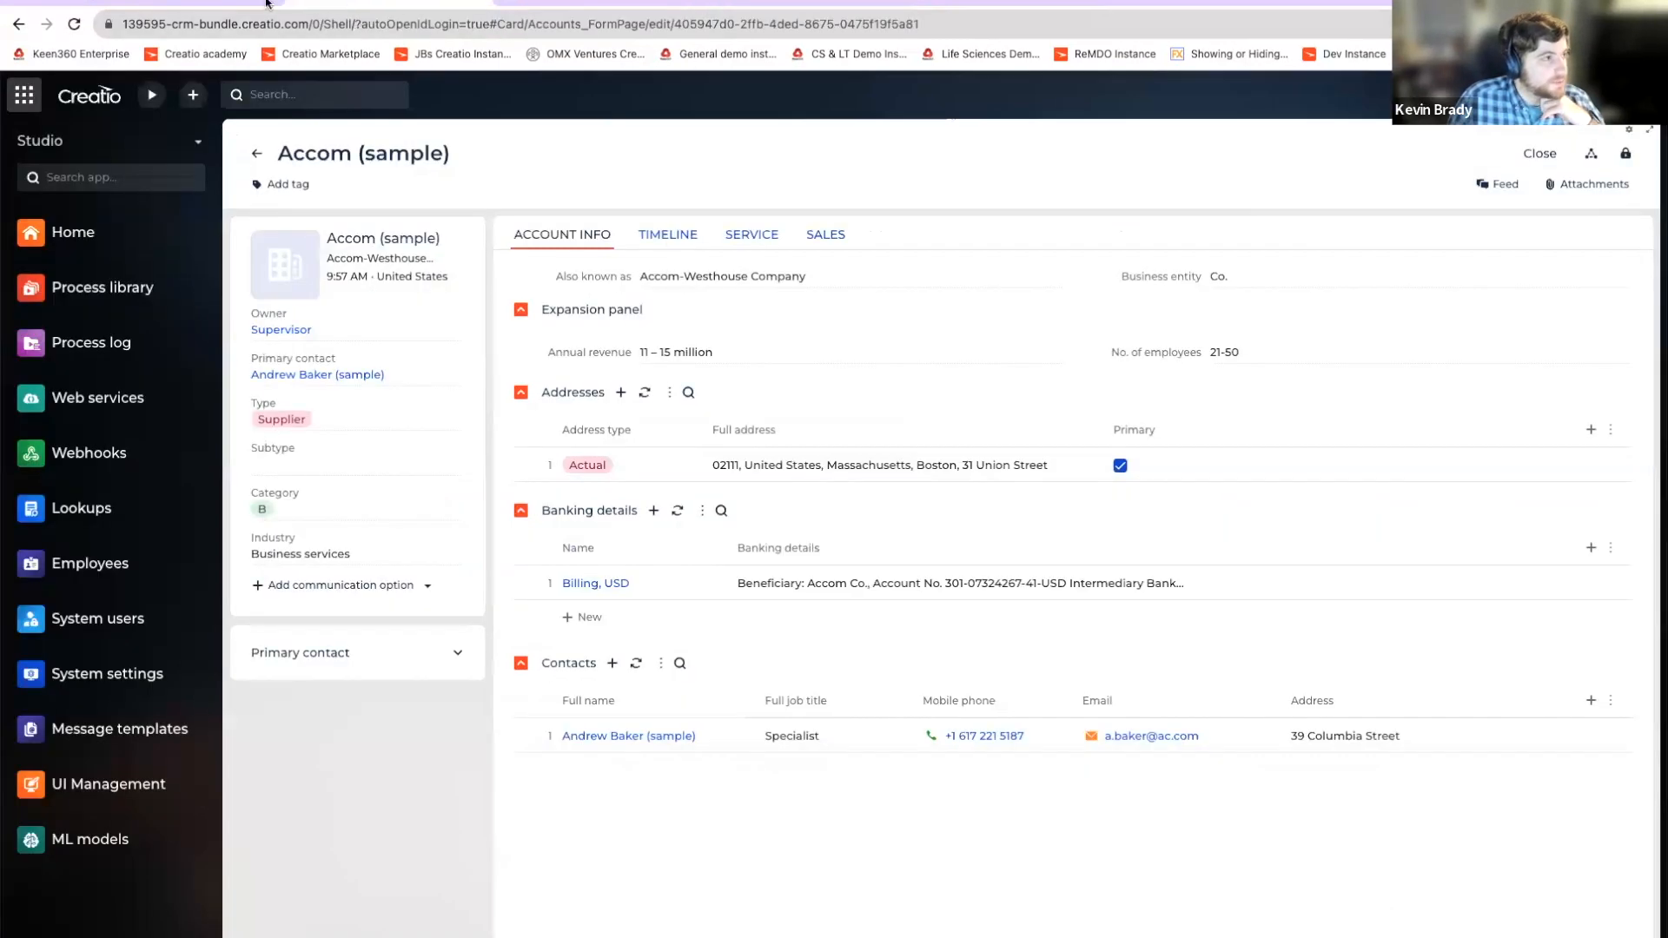
pyautogui.click(72, 25)
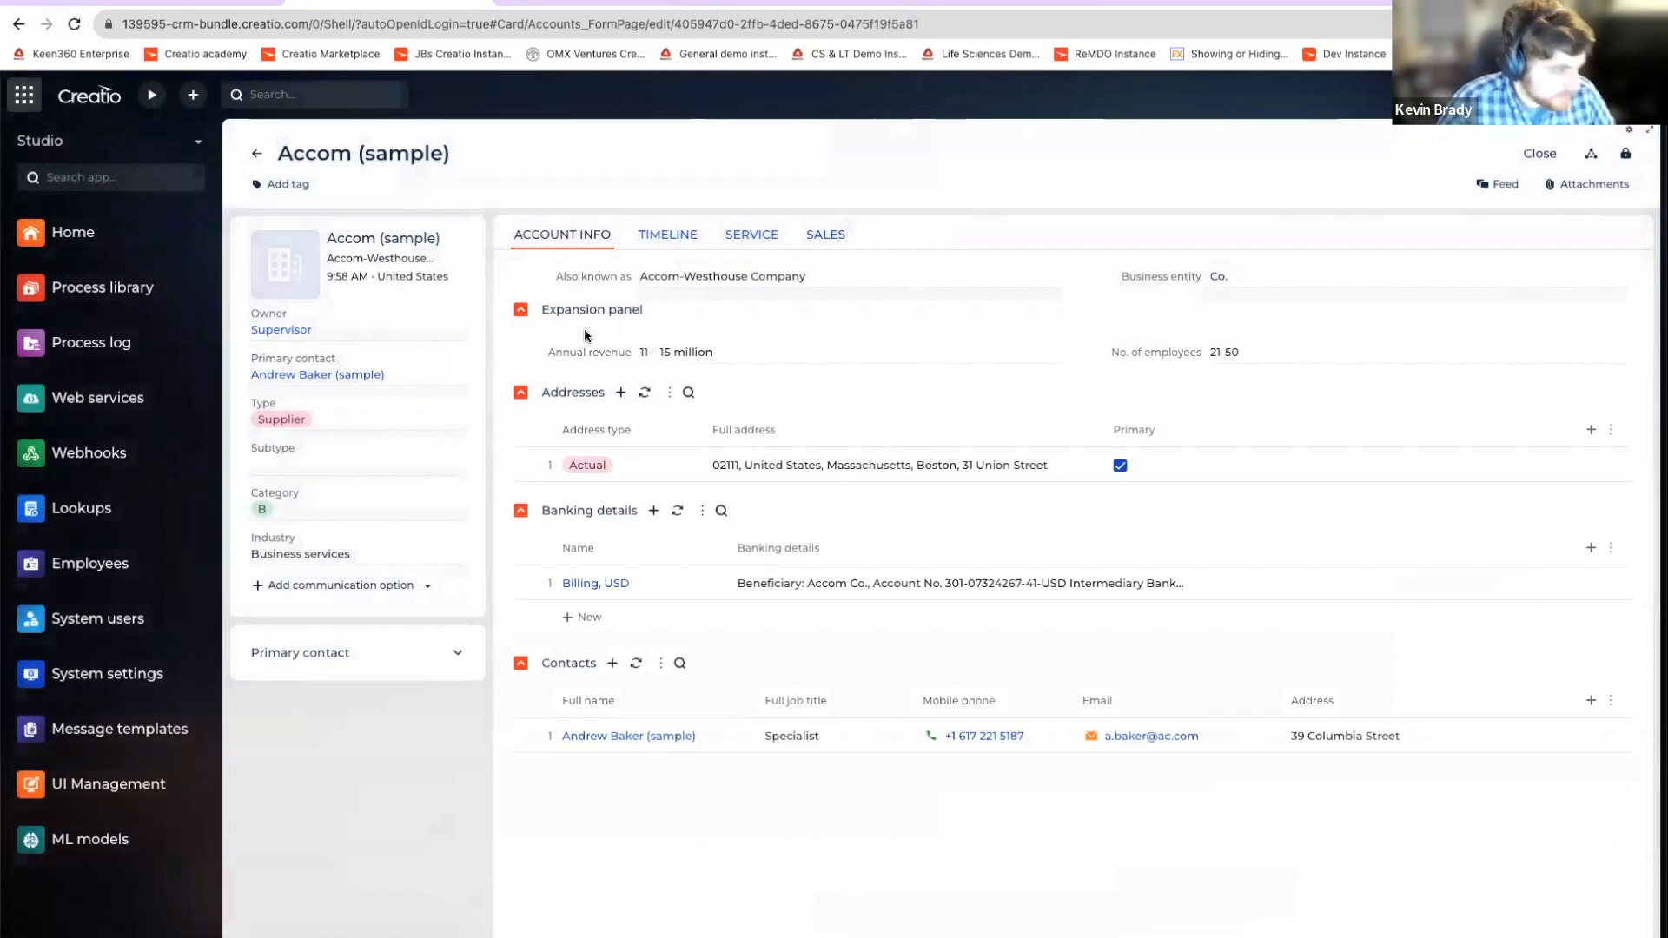
pyautogui.click(352, 467)
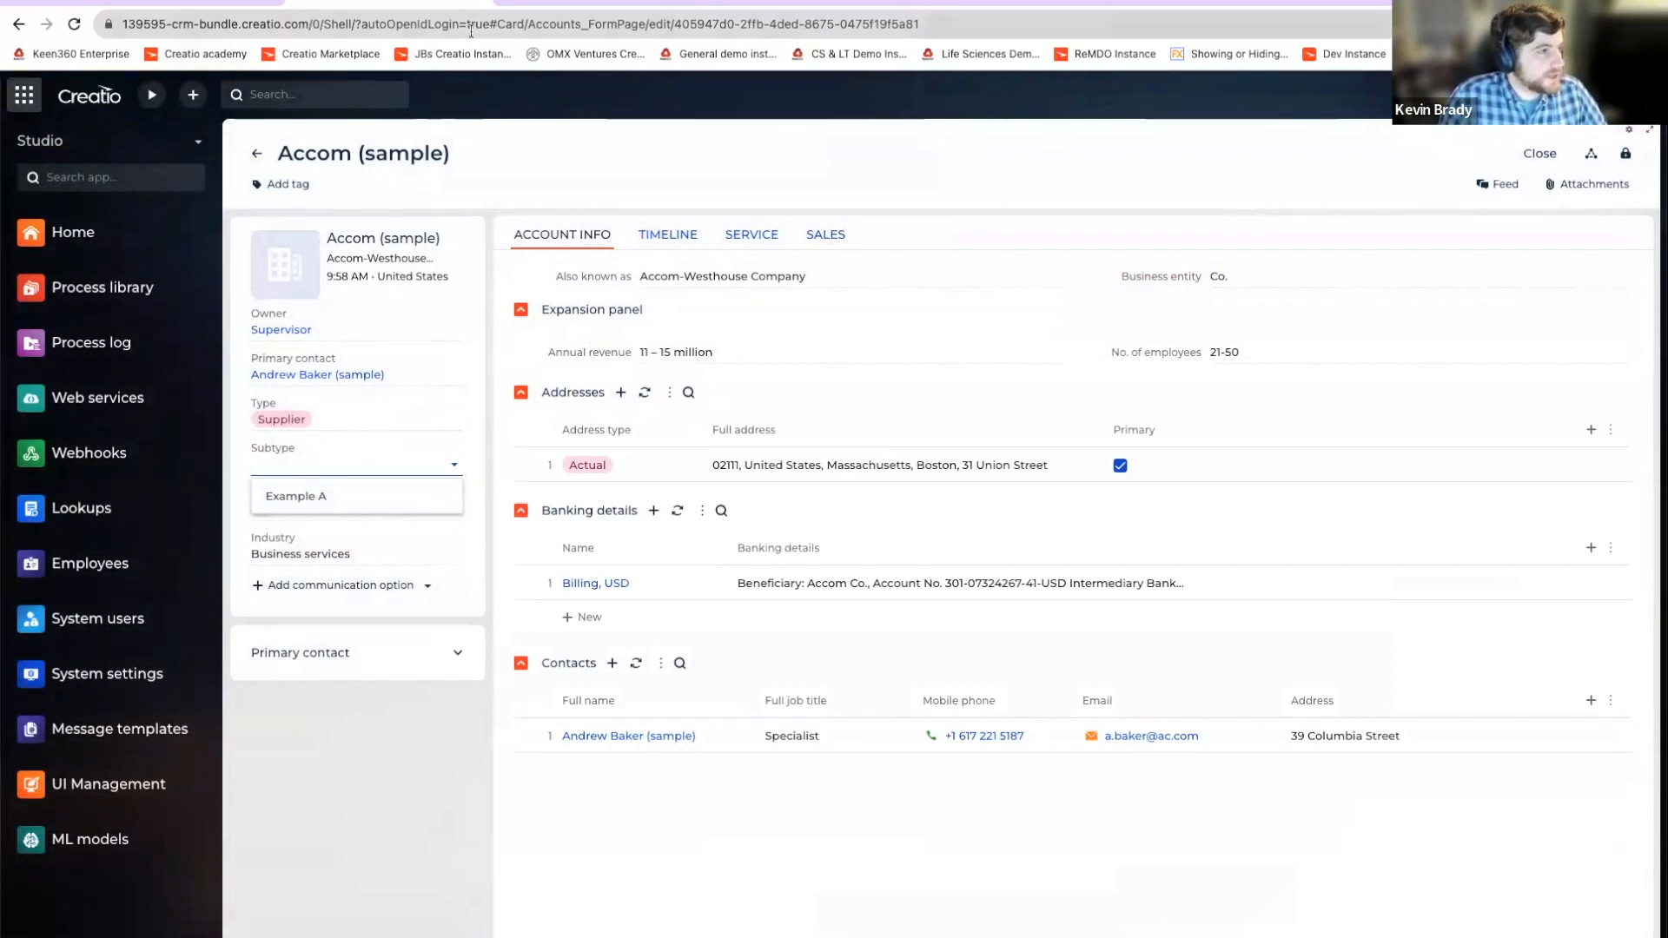
# Step: Review the available Configuration actions, including Update DB structure where it is needed, and return to the account
pyautogui.click(796, 3)
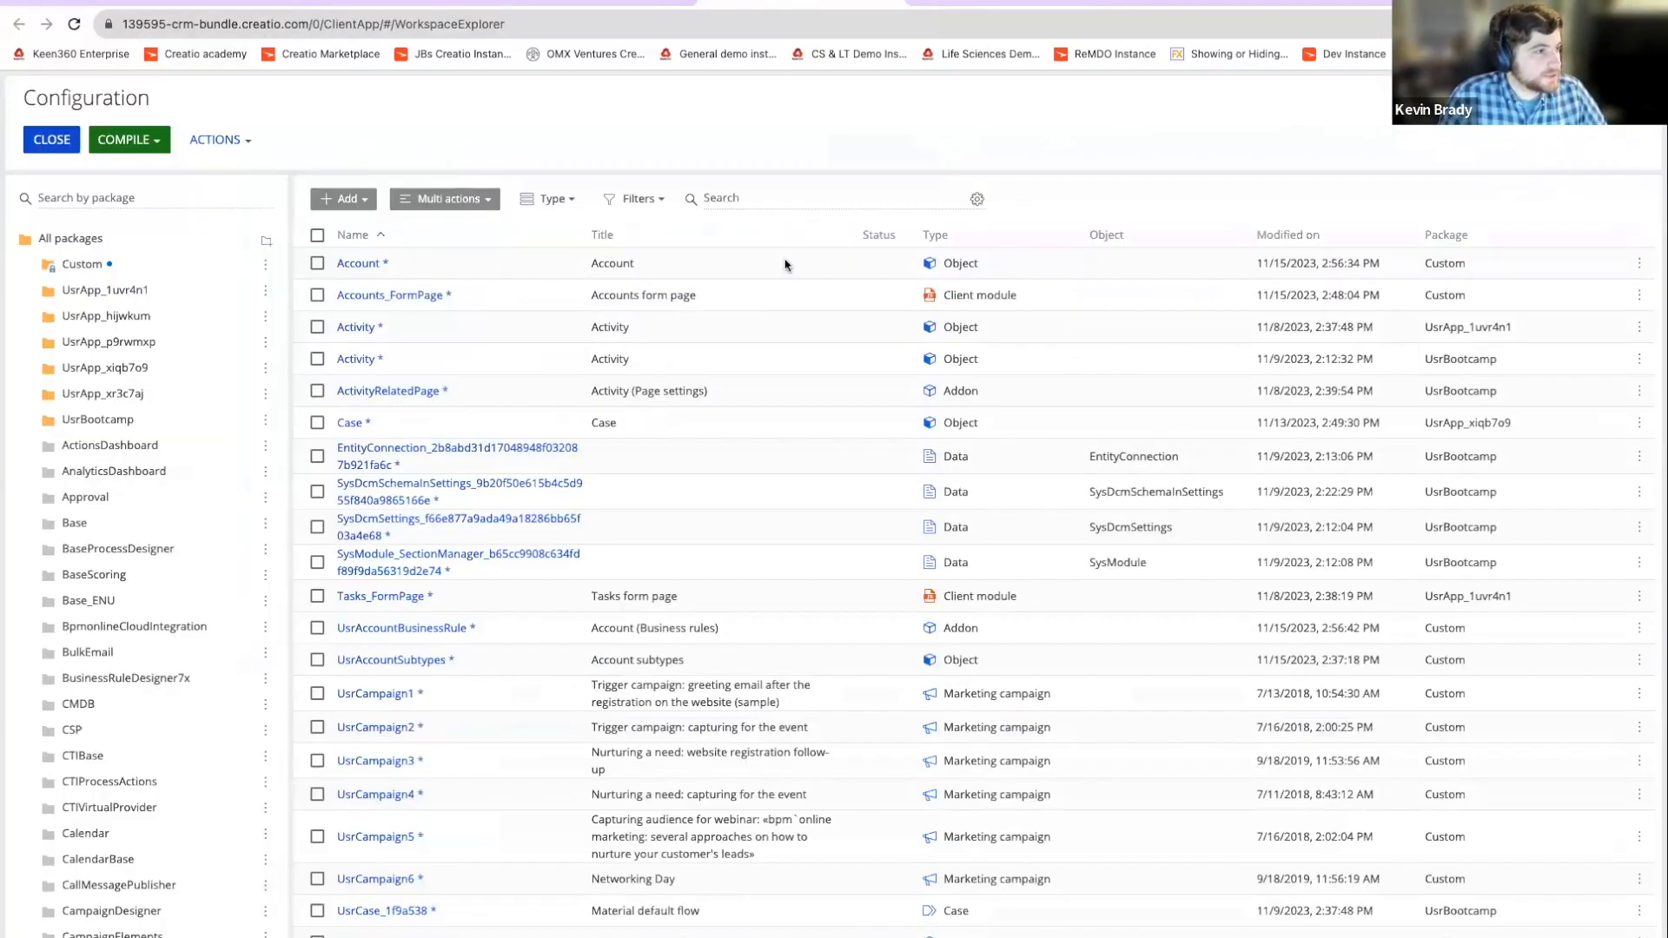
pyautogui.click(217, 140)
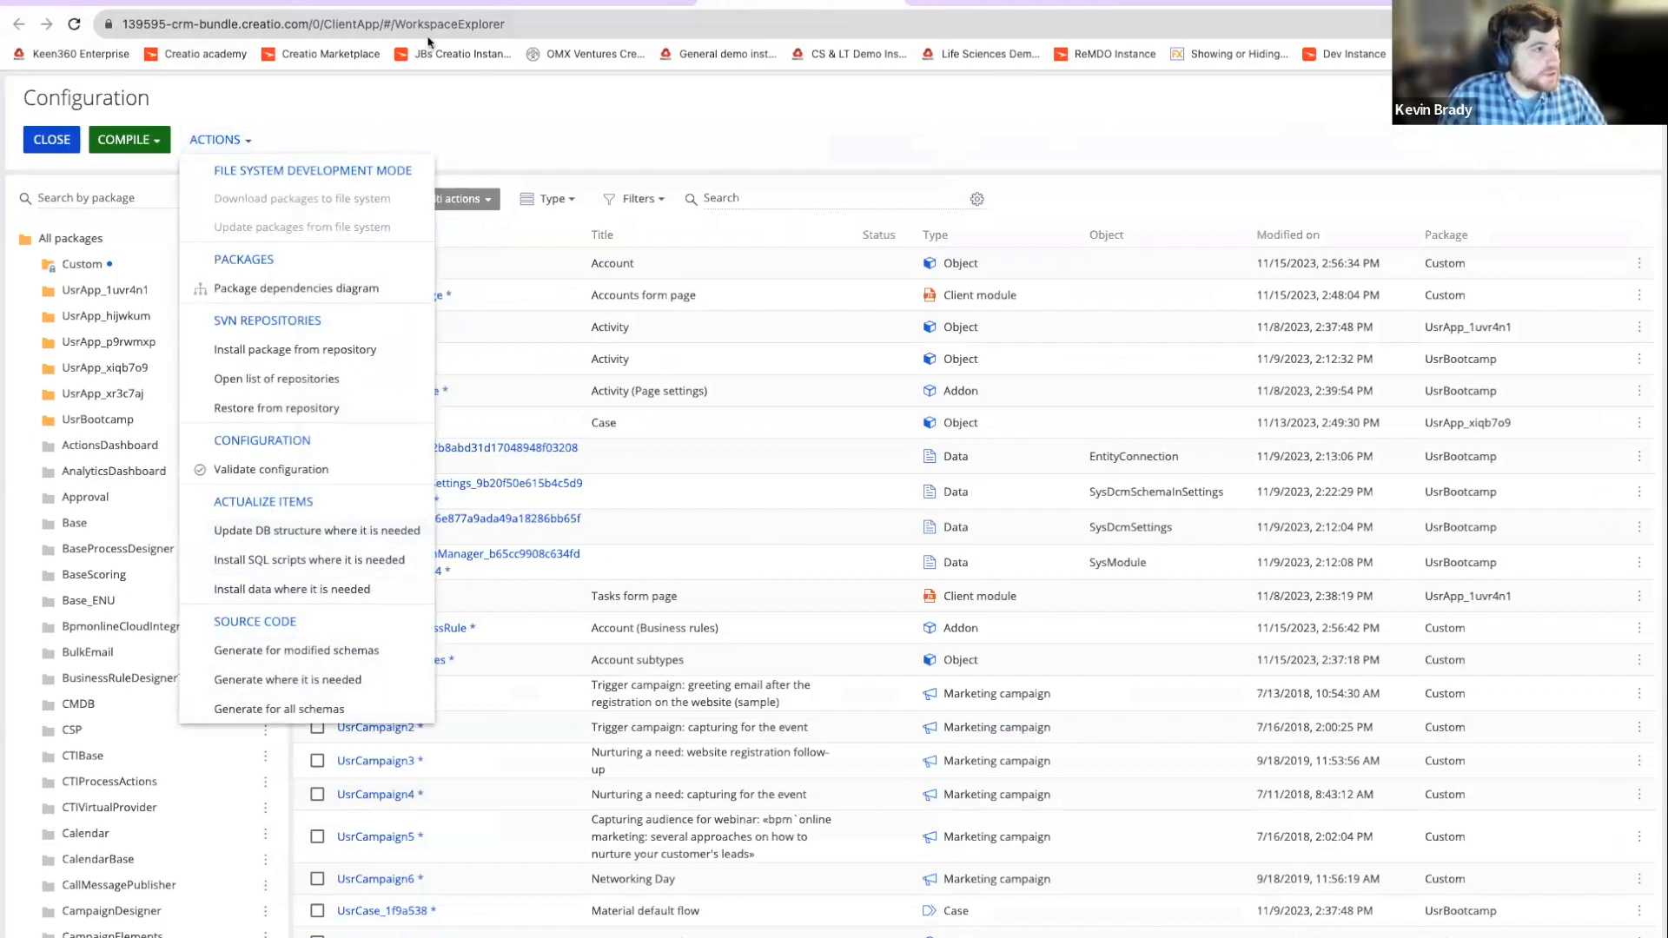
pyautogui.click(406, 2)
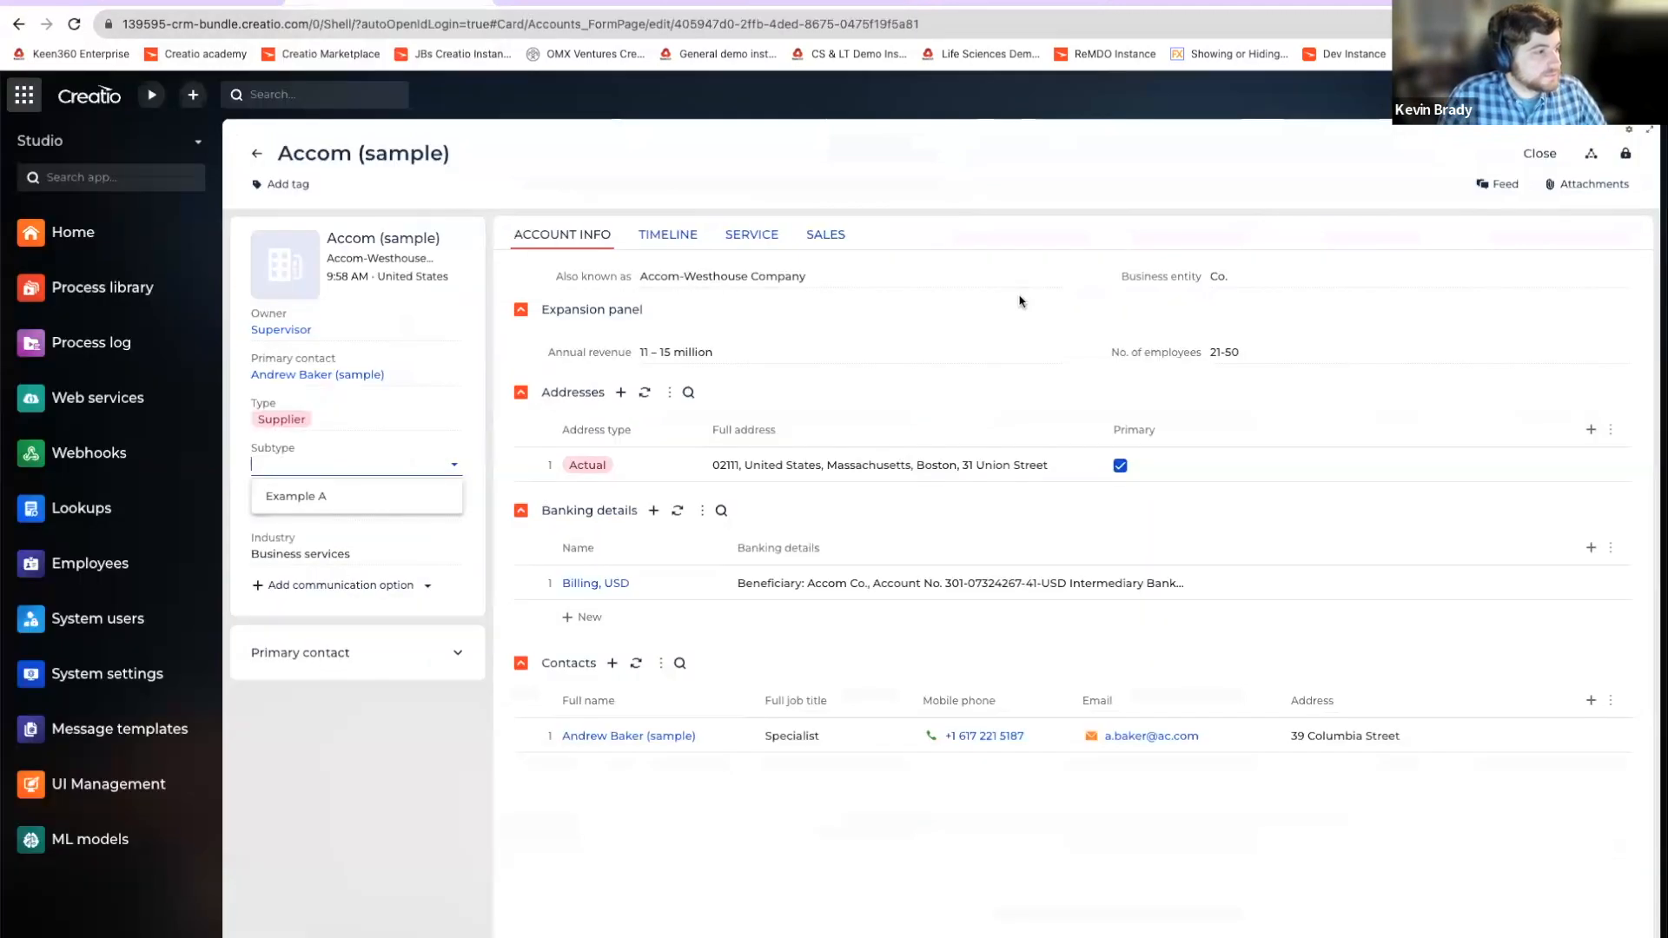
# Step: Try the Customer and Competitor types on the Accom (sample) account and check the Subtype choices for Competitor
pyautogui.click(365, 418)
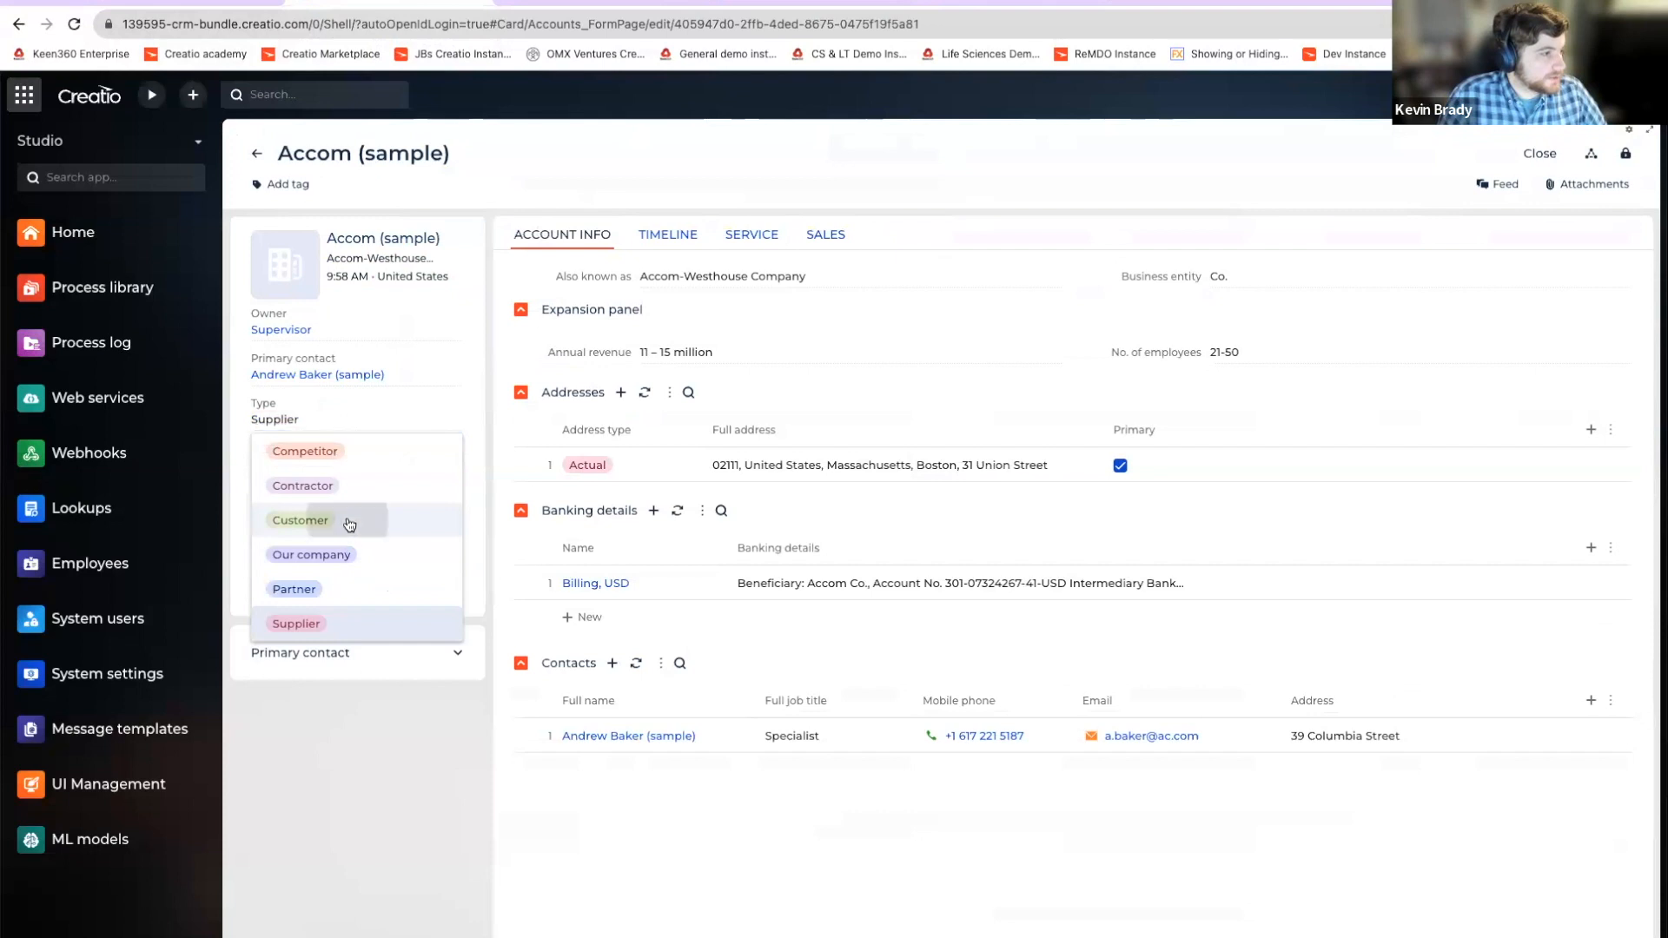
pyautogui.click(349, 519)
pyautogui.click(364, 460)
pyautogui.click(362, 461)
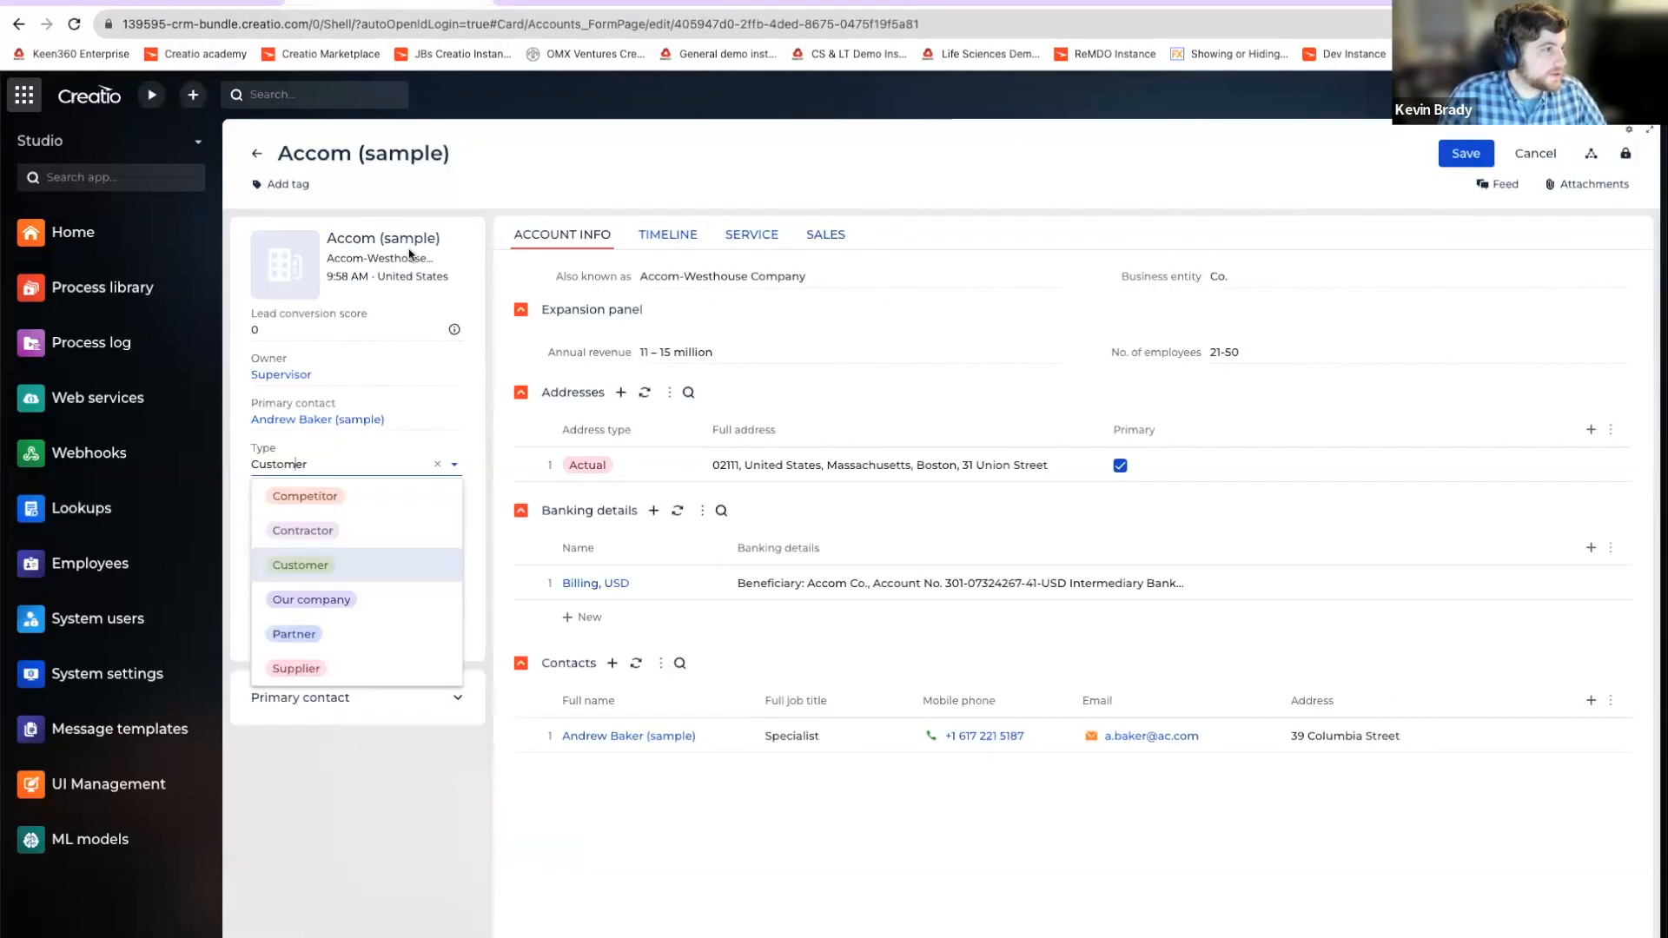
pyautogui.click(362, 495)
pyautogui.click(408, 507)
pyautogui.click(410, 479)
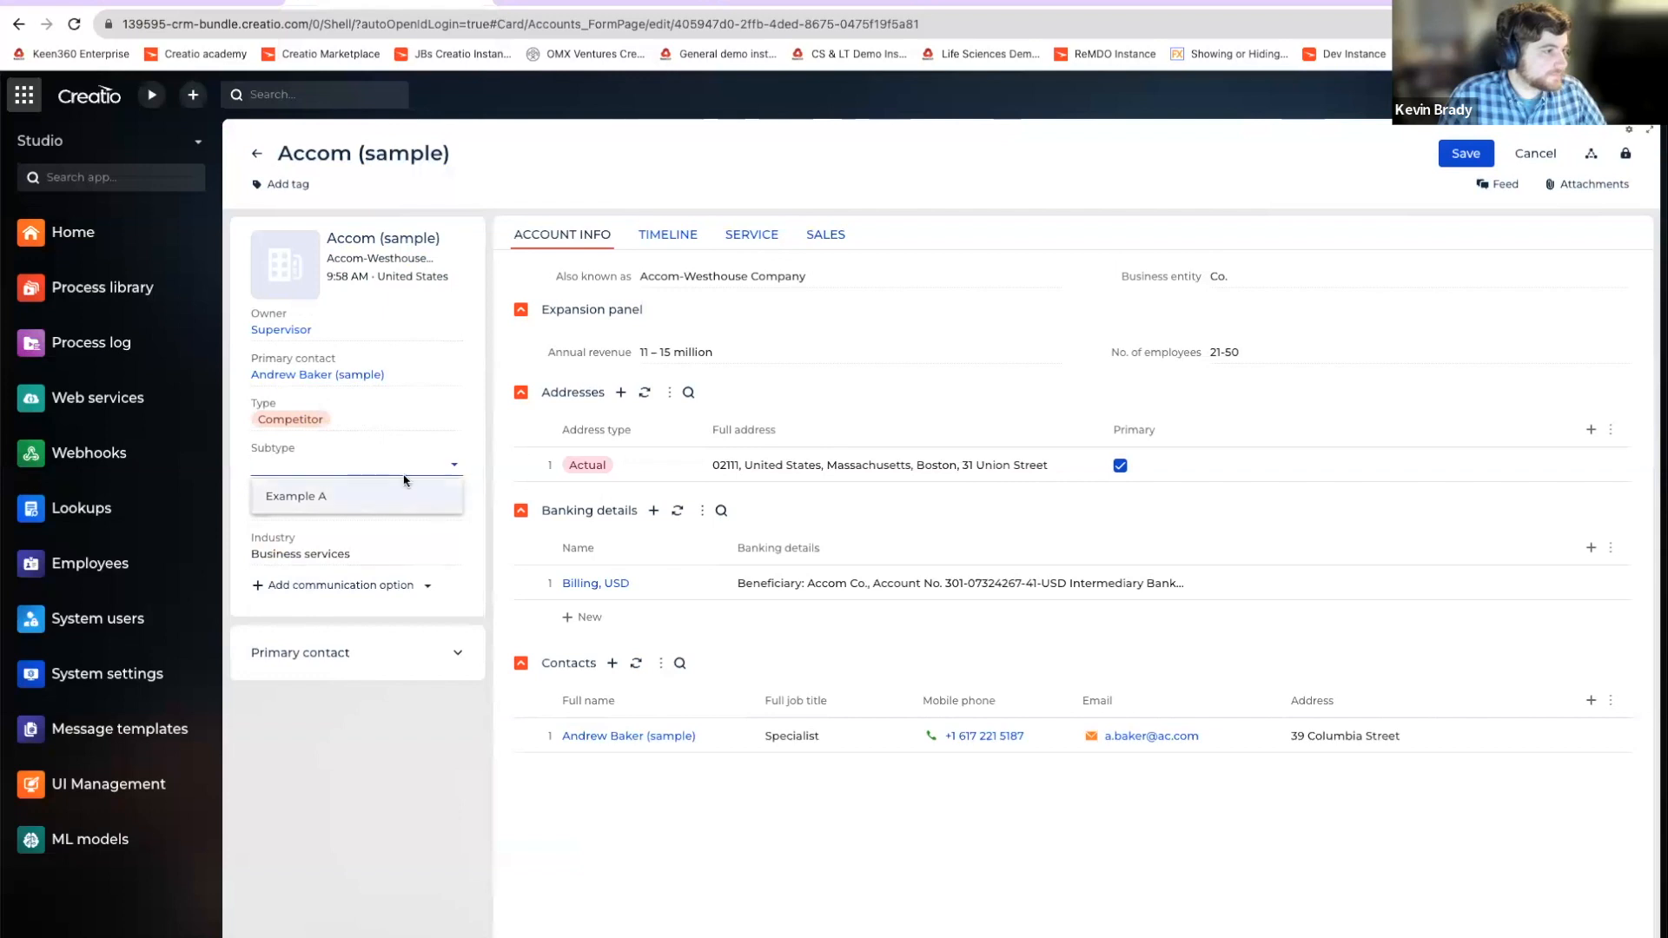
# Step: Set the account's Type back to Supplier and compare its Subtype choices with the records in the Account subtypes lookup
pyautogui.click(365, 451)
pyautogui.click(387, 426)
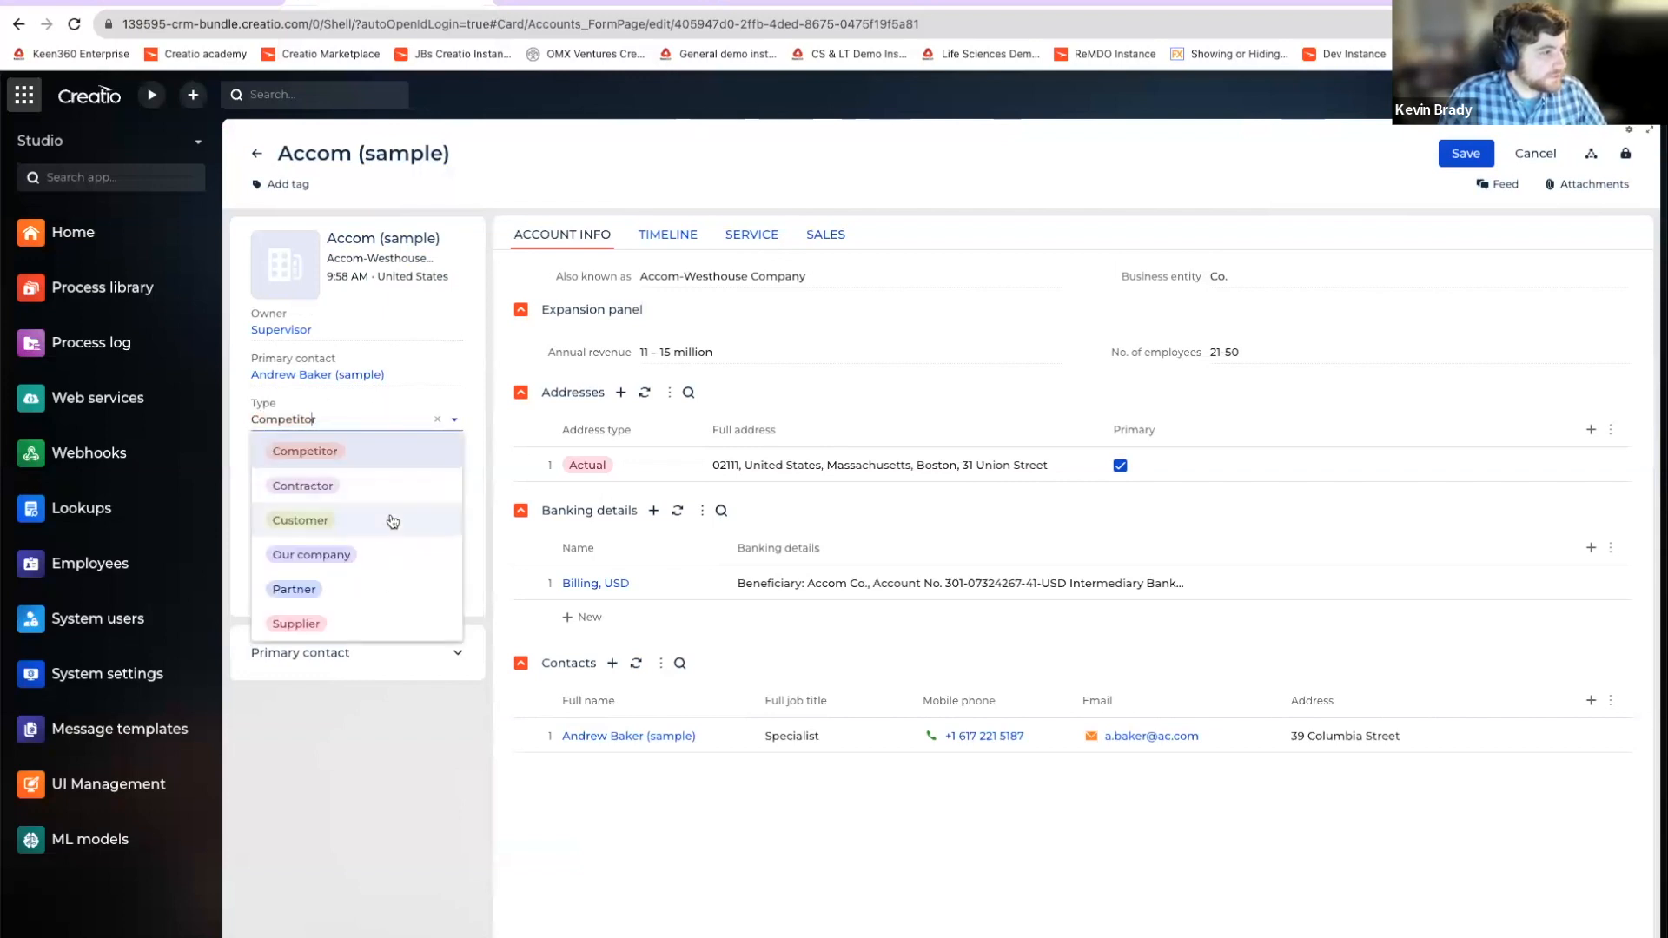
pyautogui.click(373, 625)
pyautogui.click(382, 463)
pyautogui.click(476, 467)
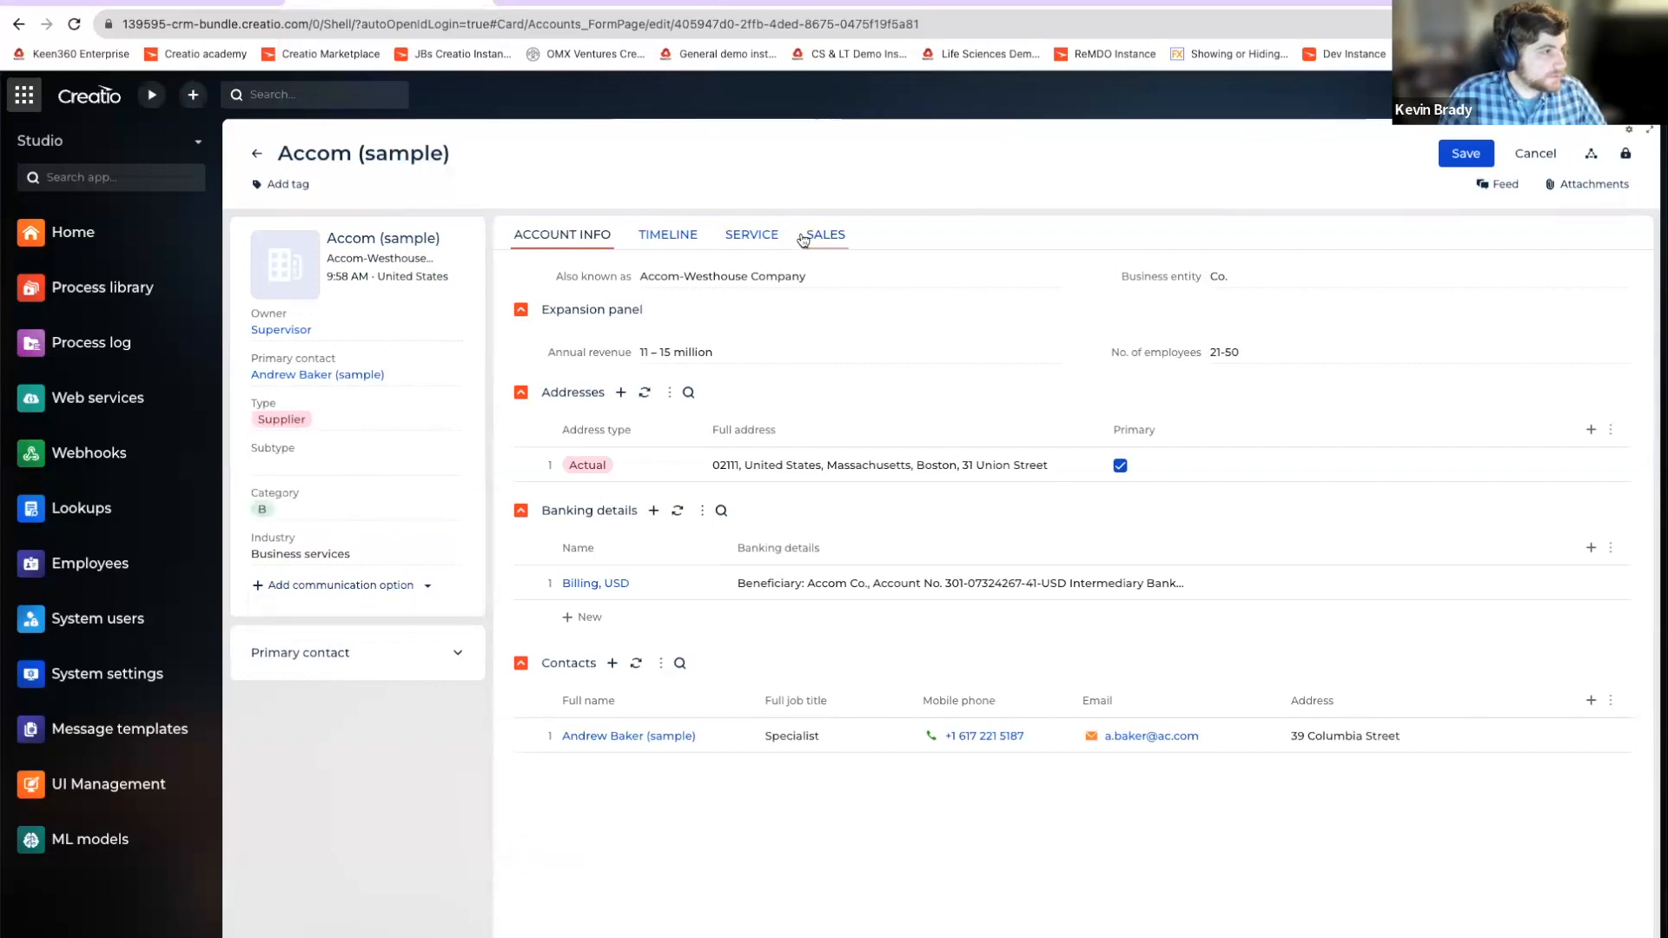
pyautogui.click(455, 469)
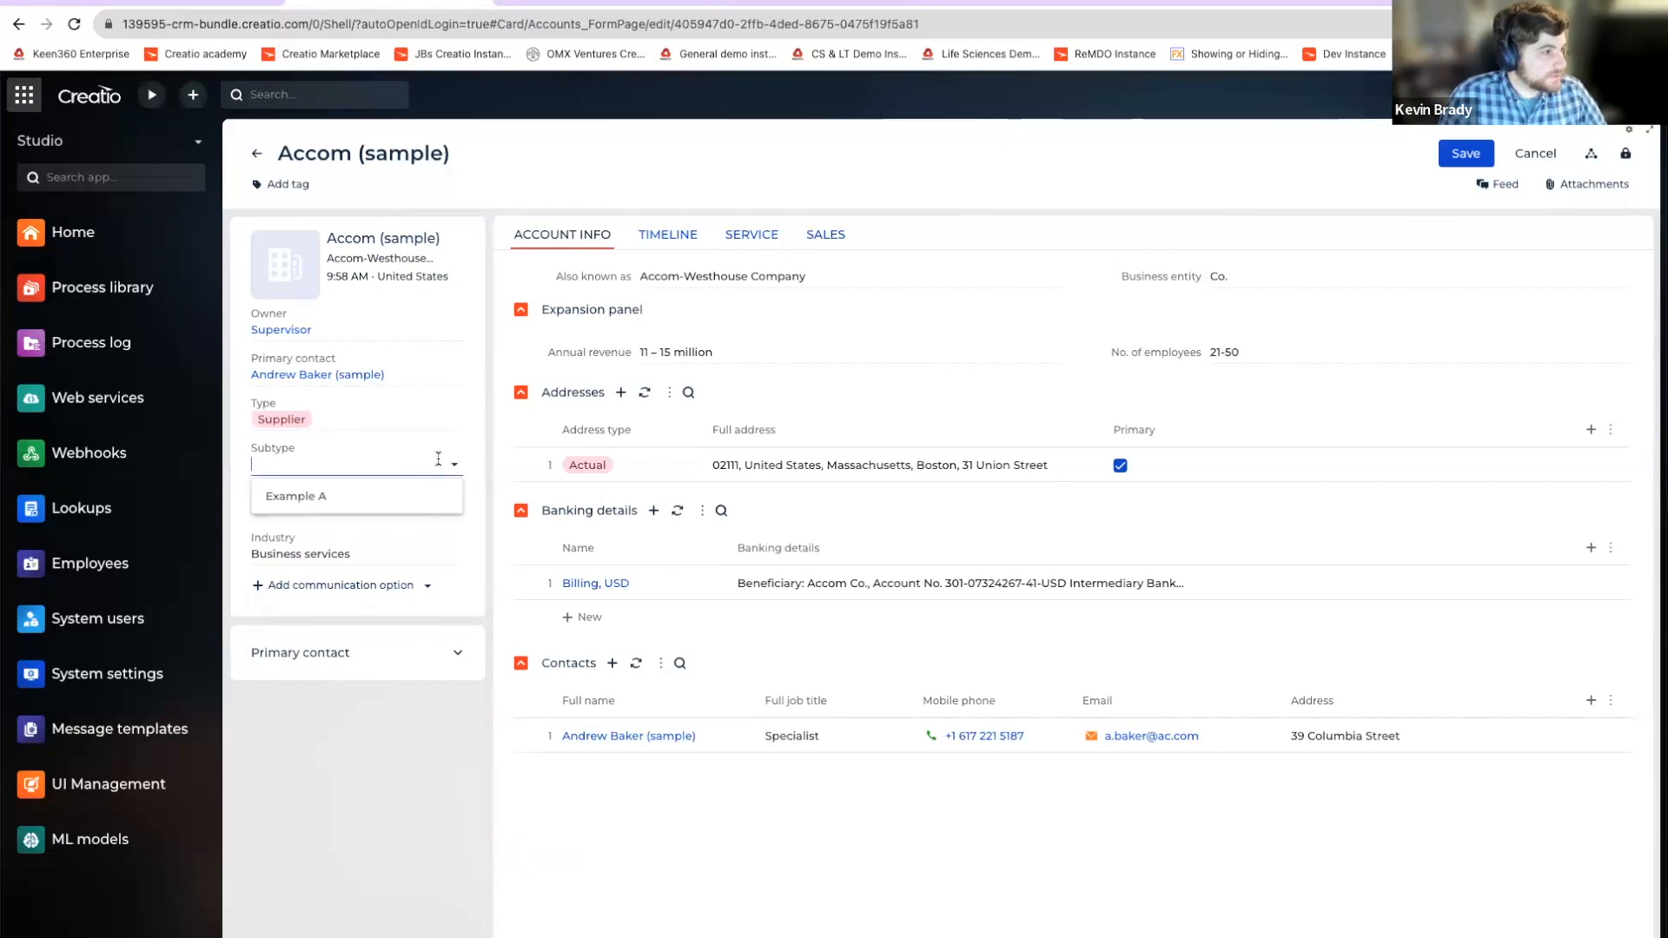
pyautogui.click(487, 471)
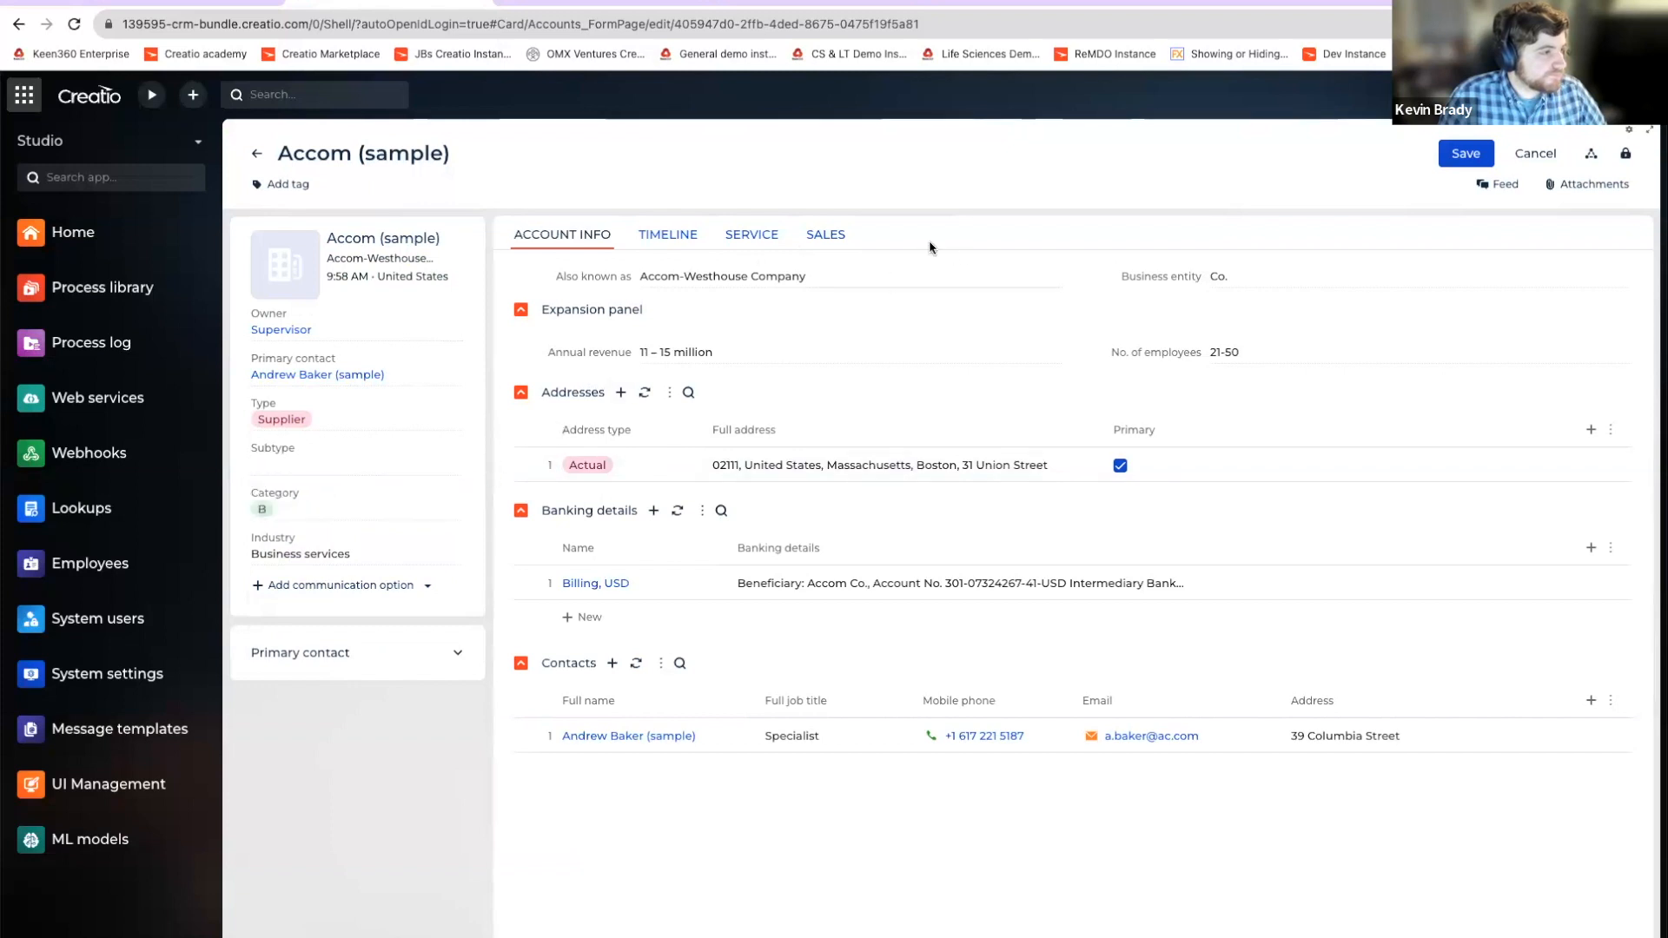
pyautogui.click(431, 464)
pyautogui.click(236, 3)
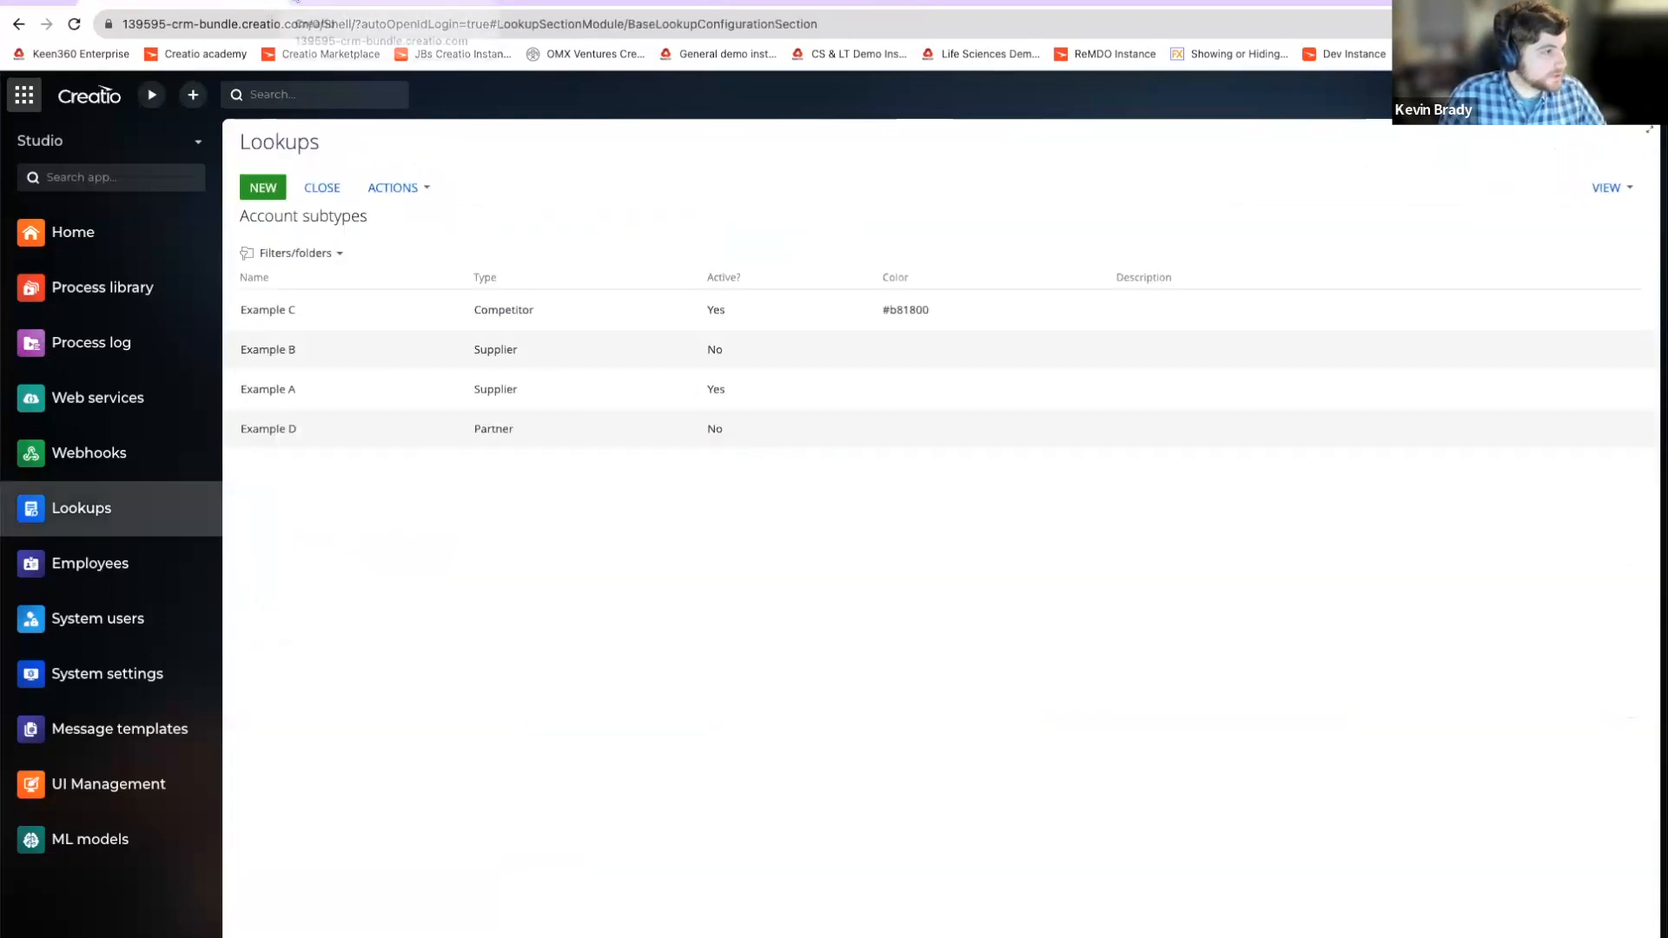
pyautogui.click(295, 3)
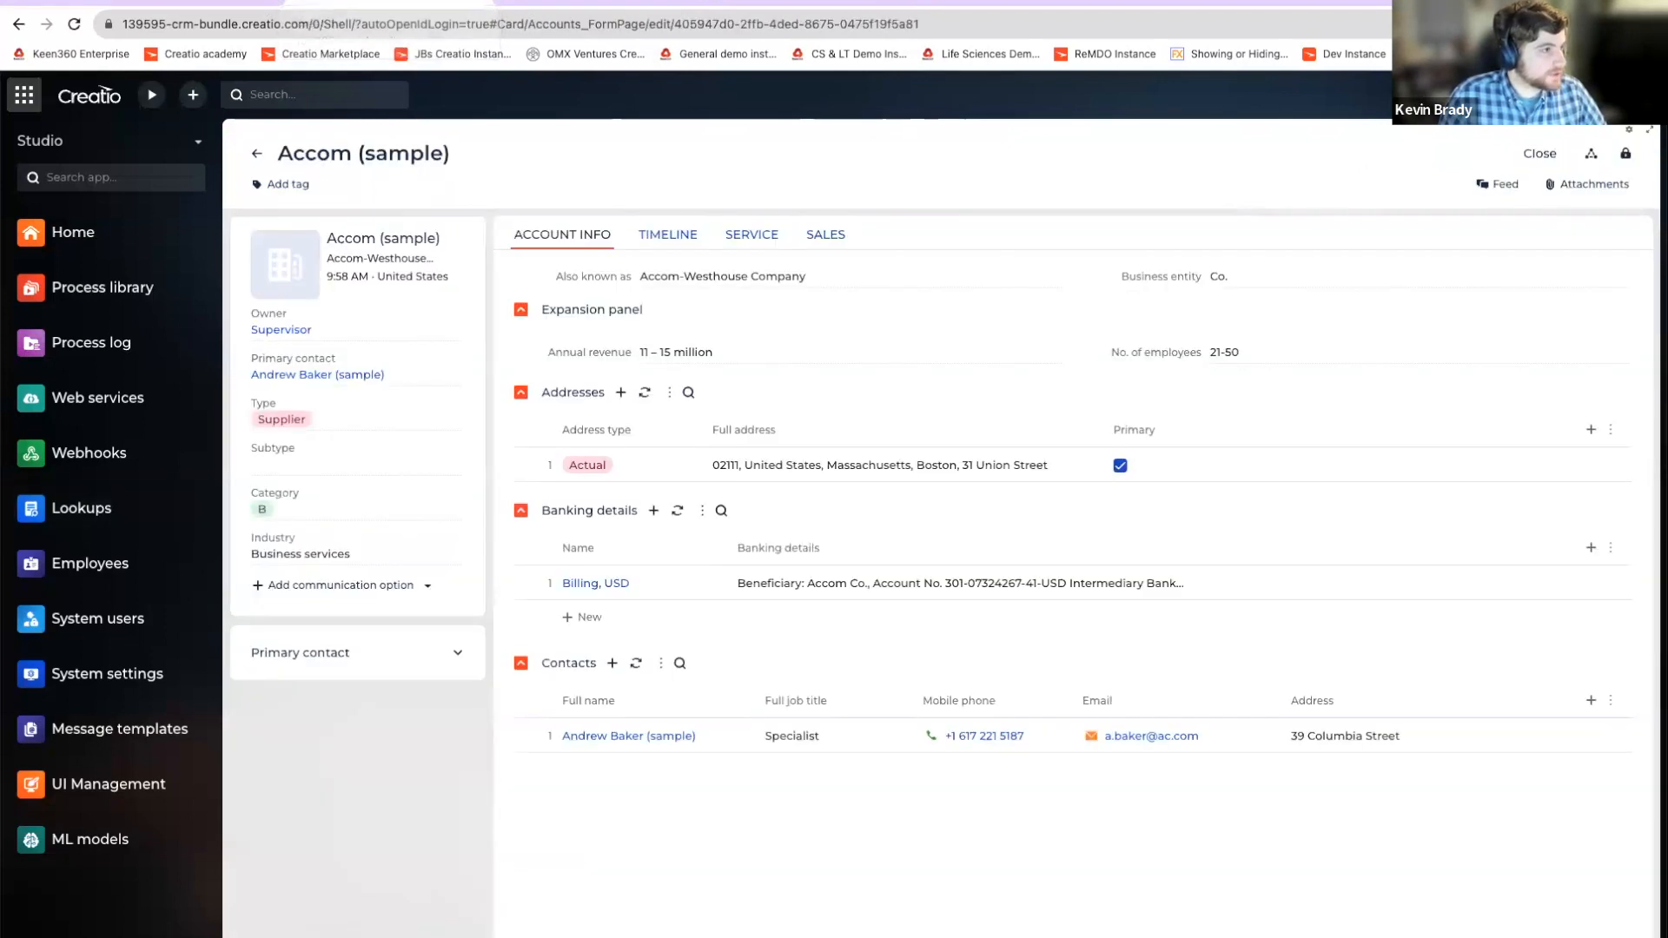
# Step: Save the Accom (sample) account with the Type Competitor and recheck its Subtype choices after reloading the page
pyautogui.click(368, 419)
pyautogui.click(411, 455)
pyautogui.click(1466, 153)
pyautogui.click(406, 467)
pyautogui.click(488, 463)
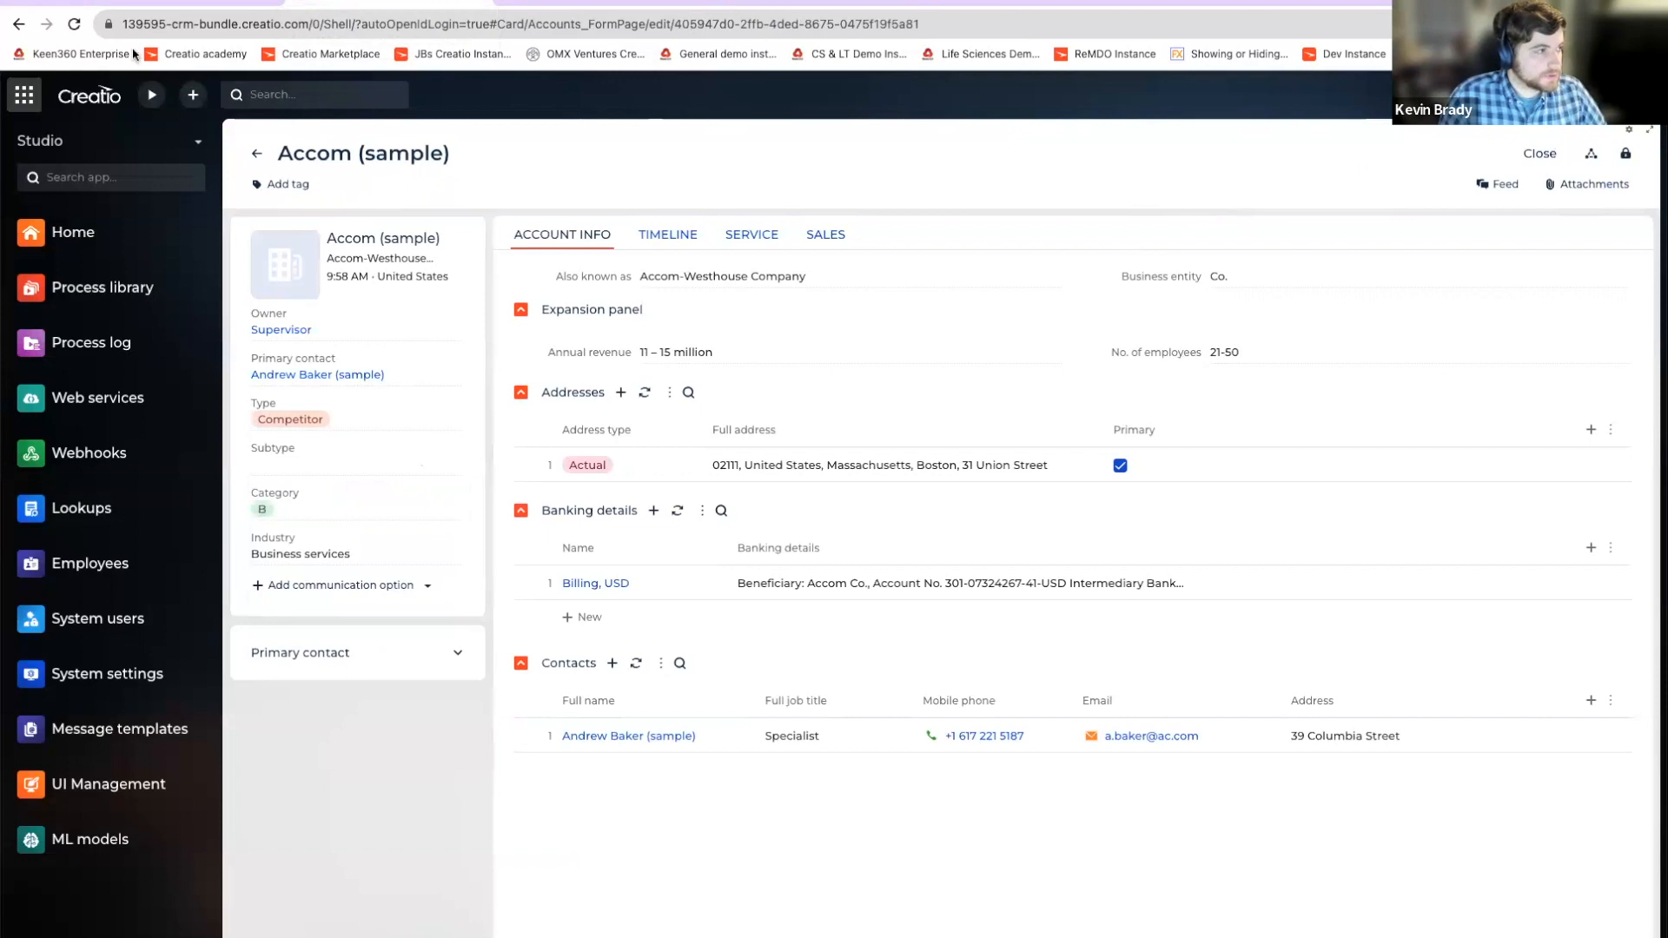
pyautogui.click(73, 23)
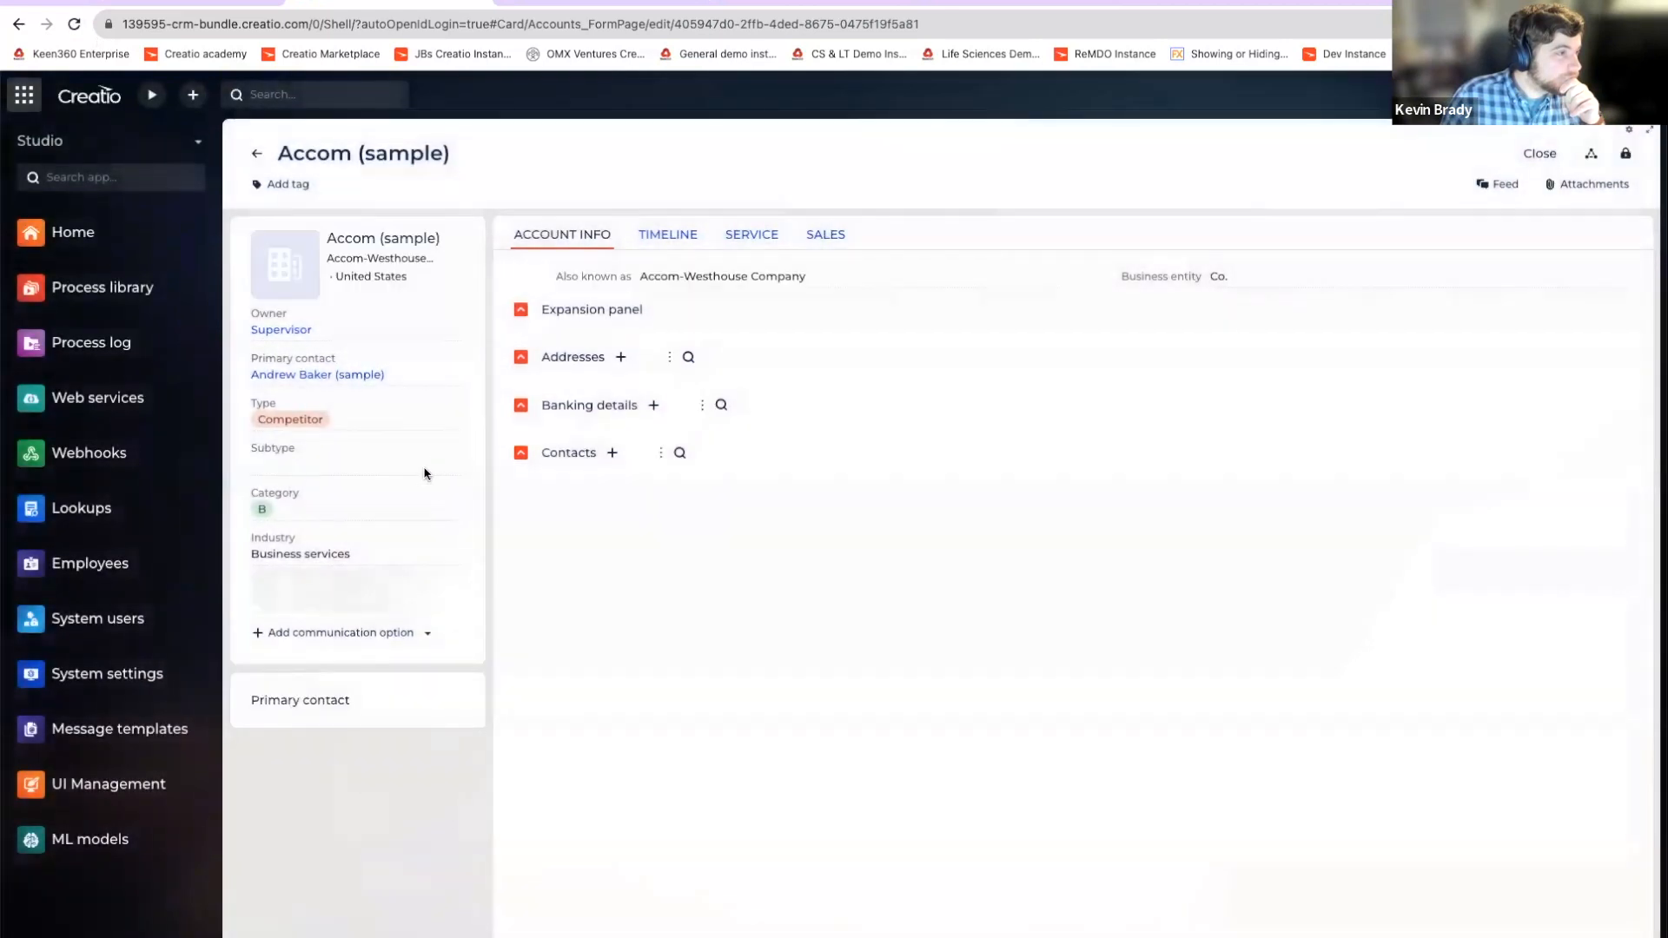
pyautogui.click(428, 466)
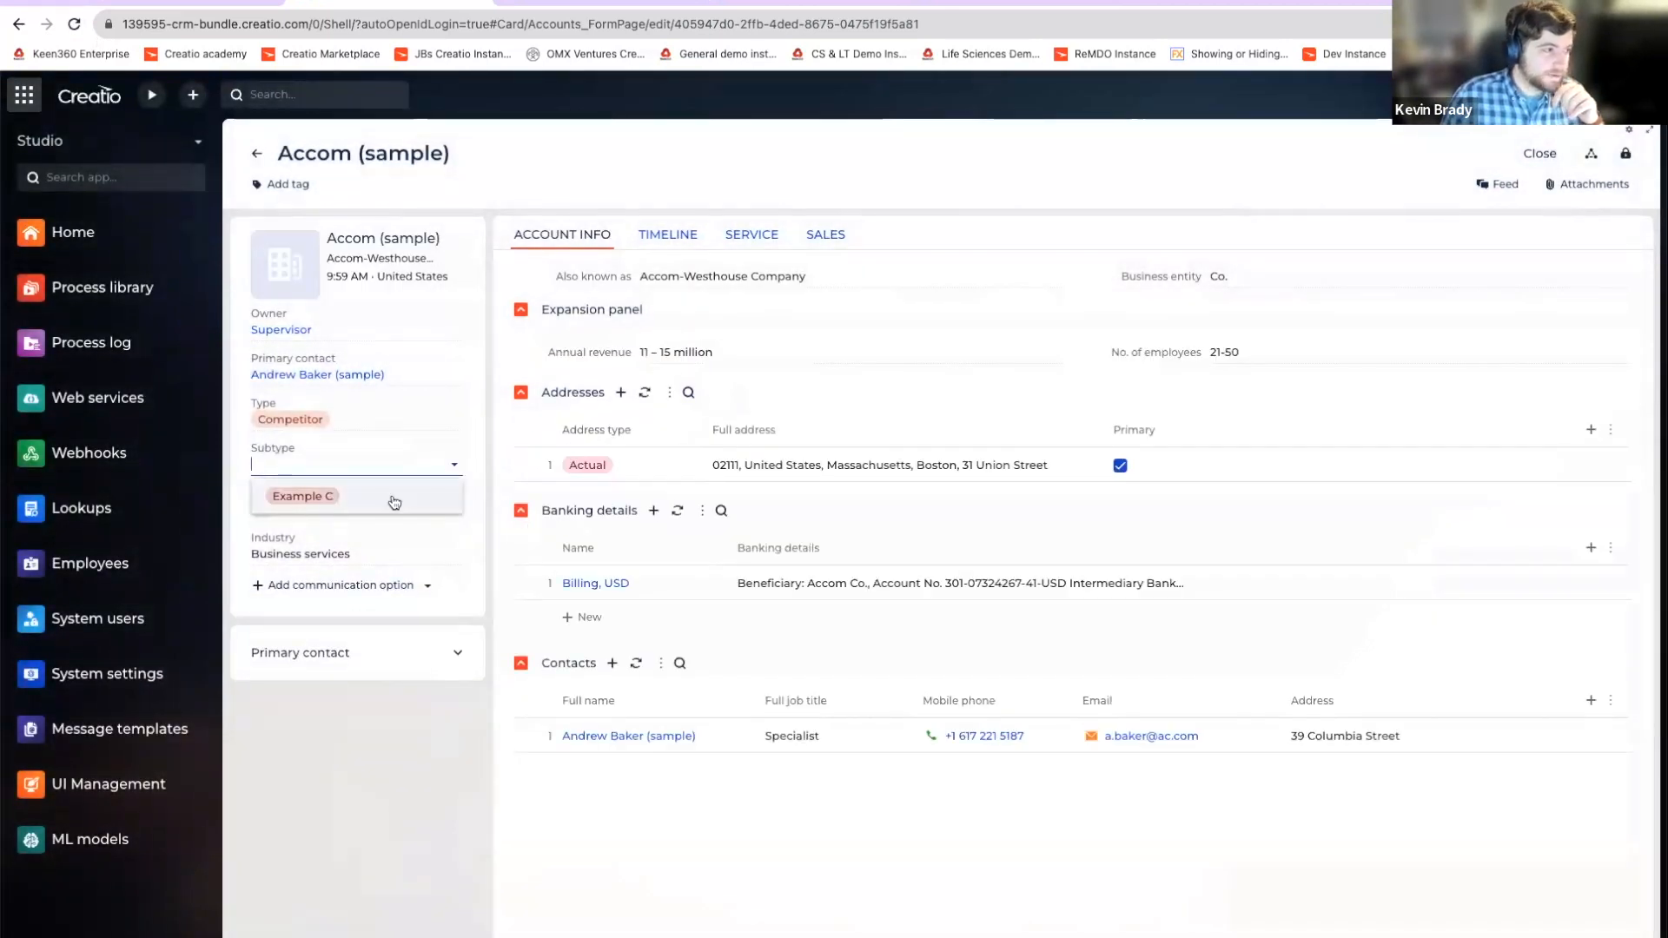